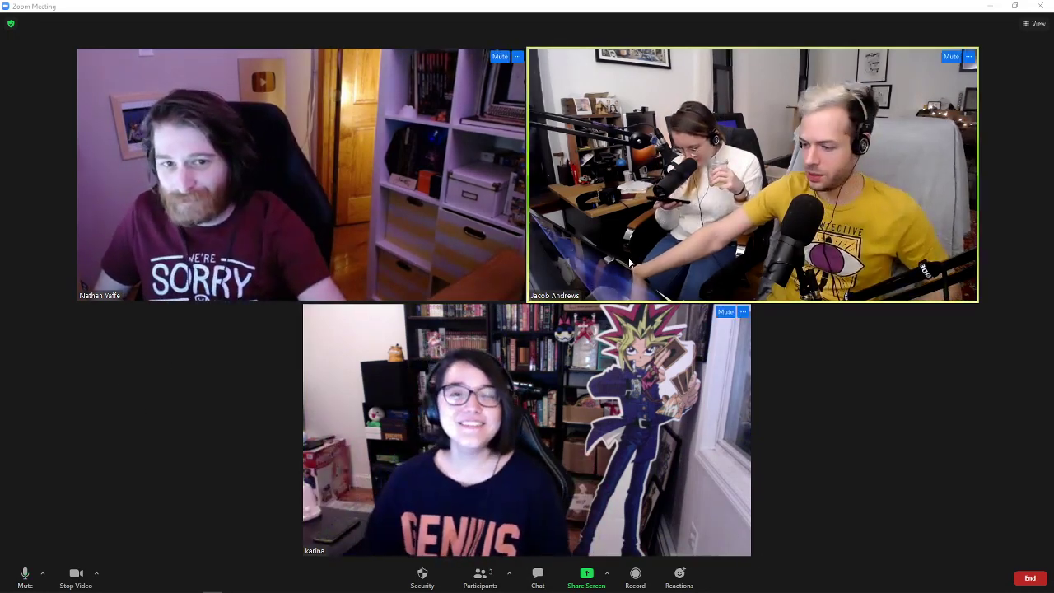
mouse_move(585, 230)
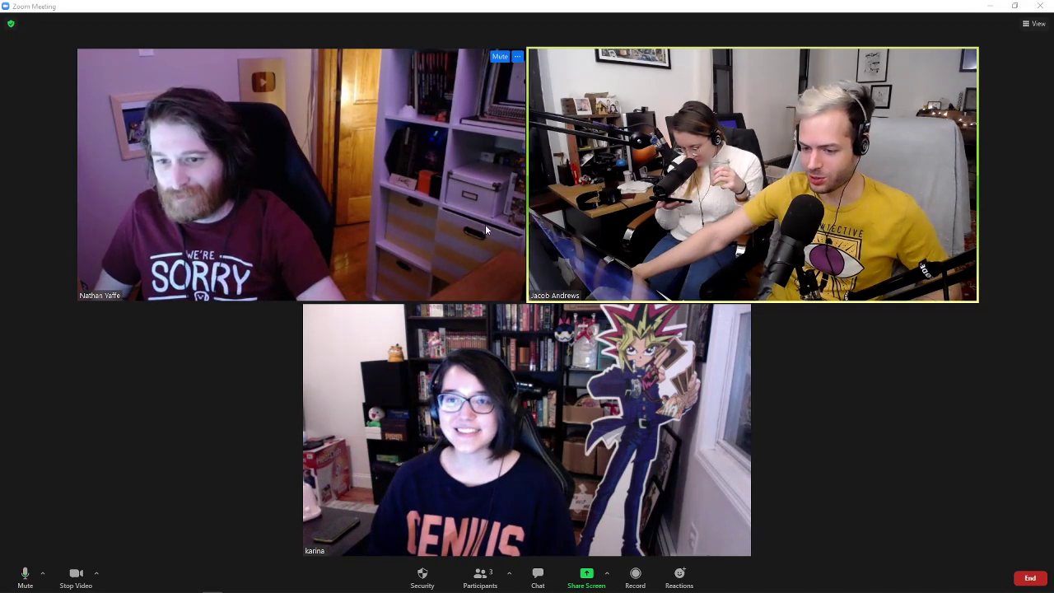
mouse_move(505, 394)
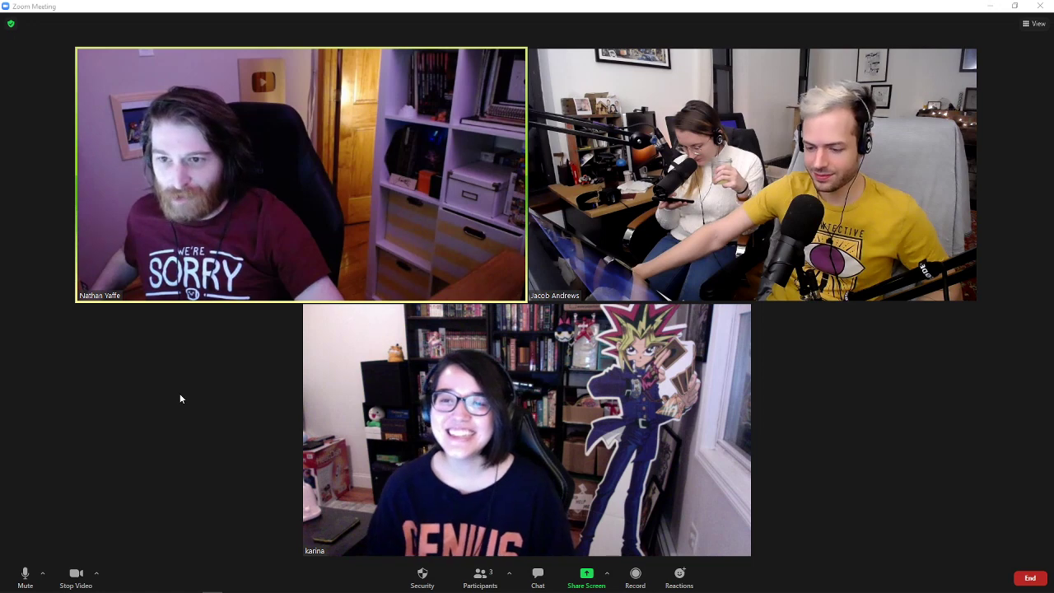
mouse_move(495, 576)
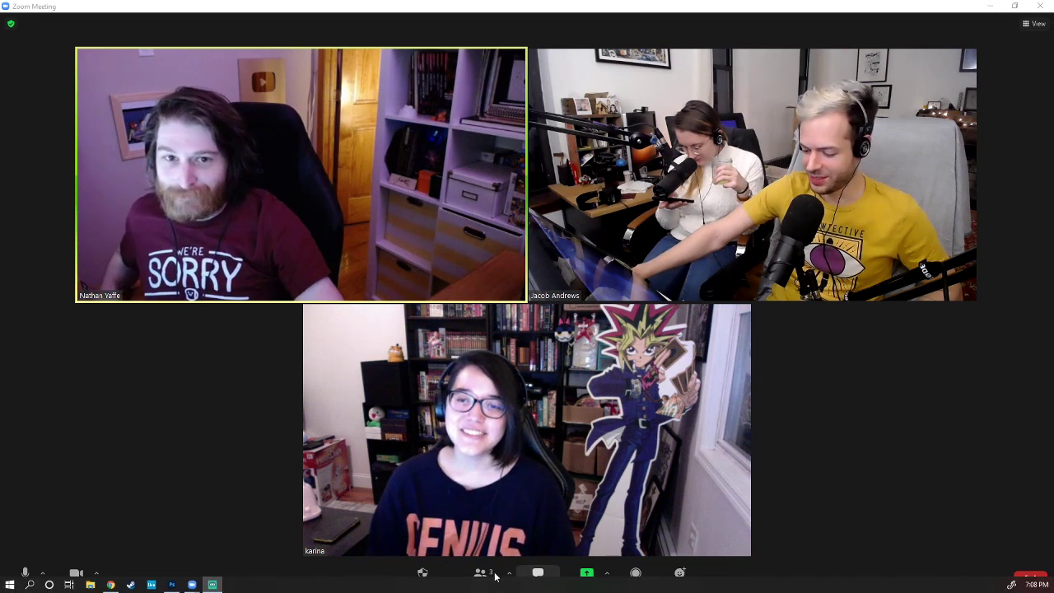
left_click(423, 574)
left_click(451, 465)
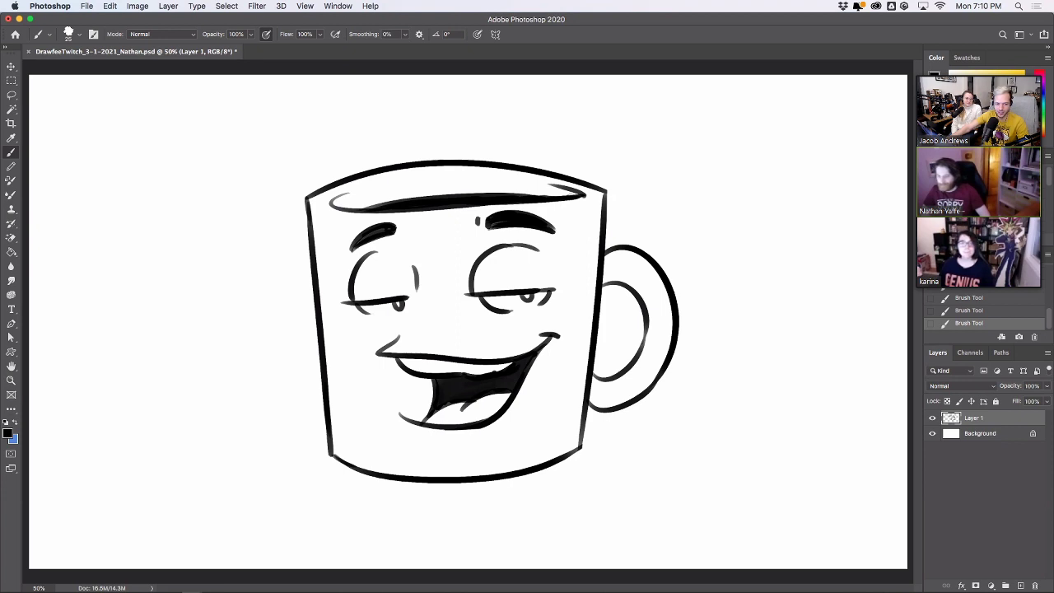
Move the mug drawing toward the right half of the canvas and brush a large speech bubble with a tail beside it.
left_click(12, 67)
left_click_drag(579, 268, 656, 272)
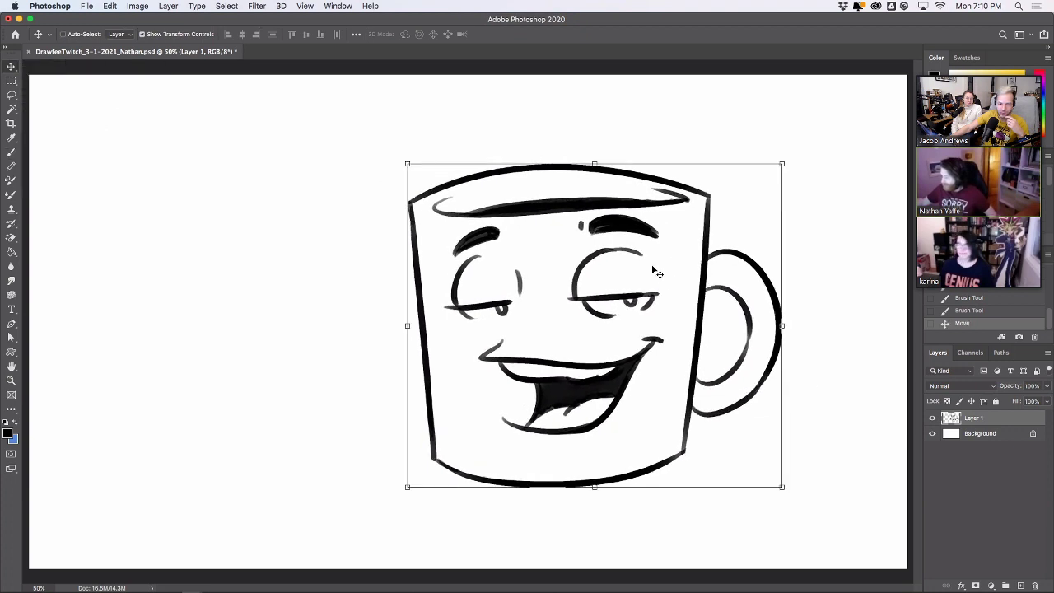
left_click(12, 153)
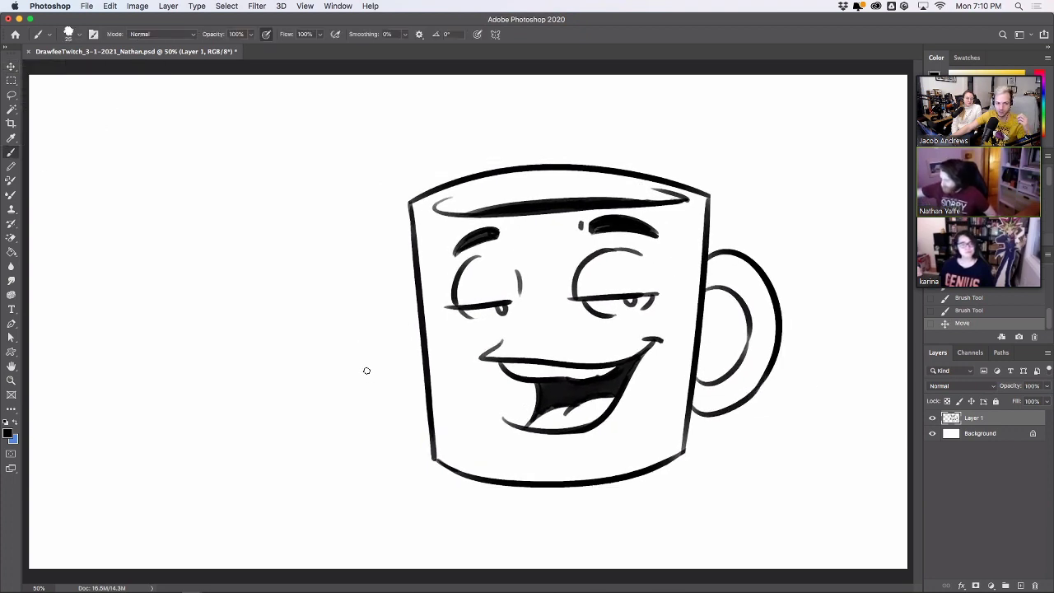
mouse_move(257, 372)
left_mouse_down()
mouse_move(364, 383)
mouse_move(293, 355)
mouse_move(190, 388)
mouse_move(78, 228)
left_mouse_up()
mouse_move(303, 351)
left_mouse_down()
mouse_move(401, 198)
mouse_move(261, 122)
left_mouse_up()
left_click_drag(107, 184, 212, 118)
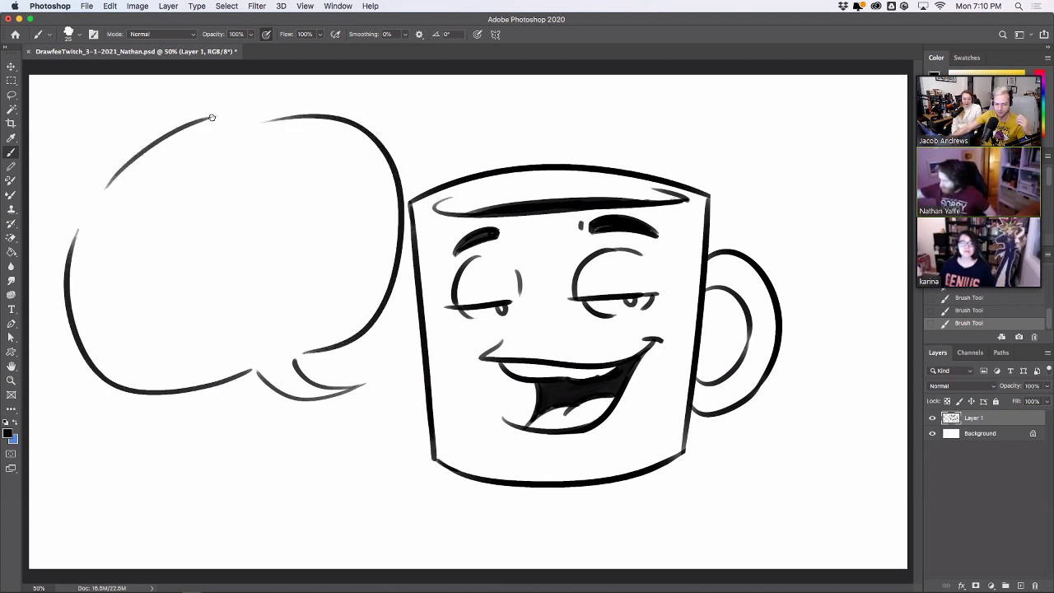
Hand-letter "Q + A" with "STREAM" beneath it inside the speech bubble.
mouse_move(123, 194)
left_mouse_down()
mouse_move(141, 238)
mouse_move(133, 196)
mouse_move(181, 240)
left_mouse_up()
mouse_move(219, 194)
left_mouse_down()
mouse_move(221, 208)
mouse_move(235, 198)
mouse_move(314, 212)
left_mouse_up()
left_click_drag(263, 185, 303, 174)
mouse_move(156, 293)
left_mouse_down()
mouse_move(166, 319)
mouse_move(181, 319)
mouse_move(200, 290)
left_mouse_up()
left_click_drag(200, 290, 221, 316)
mouse_move(231, 282)
left_mouse_down()
mouse_move(249, 304)
mouse_move(244, 291)
left_mouse_up()
left_click_drag(229, 281, 282, 298)
mouse_move(265, 290)
left_mouse_down()
mouse_move(305, 280)
mouse_move(323, 288)
left_mouse_up()
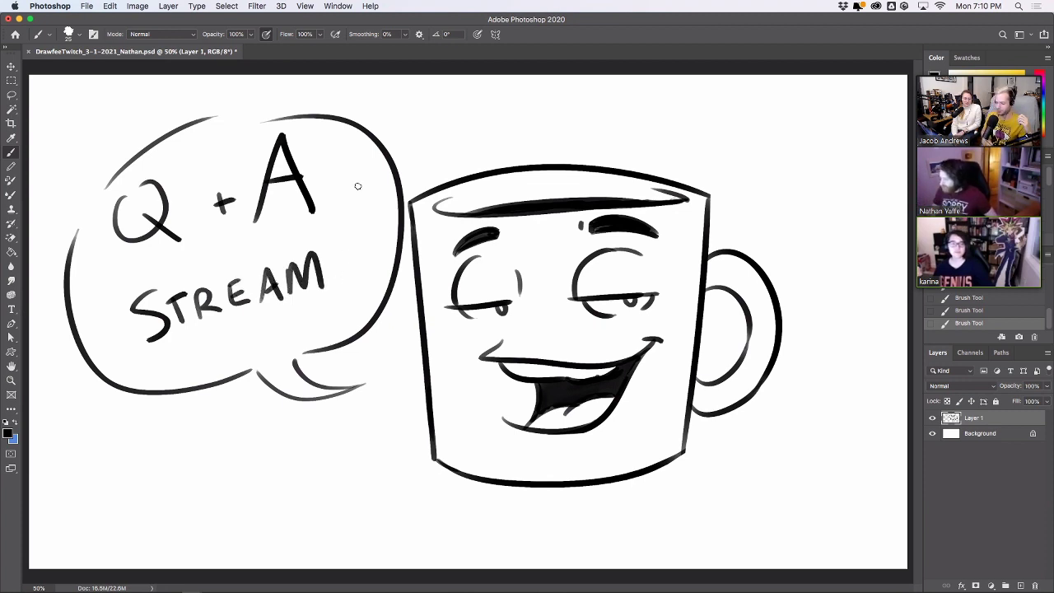
Close the gaps in the speech bubble's upper outline and clean up the line ends.
mouse_move(212, 114)
left_mouse_down()
mouse_move(330, 109)
mouse_move(265, 122)
left_mouse_up()
left_click_drag(284, 121, 321, 121)
left_click_drag(317, 119, 326, 132)
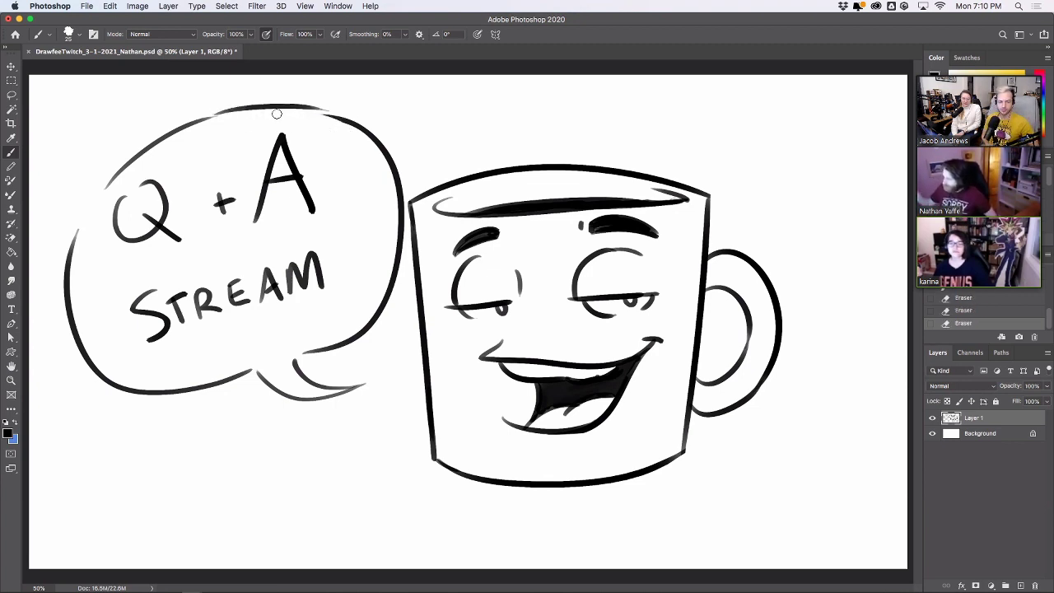
mouse_move(80, 231)
left_mouse_down()
mouse_move(124, 167)
mouse_move(112, 265)
mouse_move(313, 136)
mouse_move(174, 157)
left_mouse_up()
Lasso the "Q + A" lettering, shift it slightly down toward "STREAM" and deselect it.
left_click(12, 96)
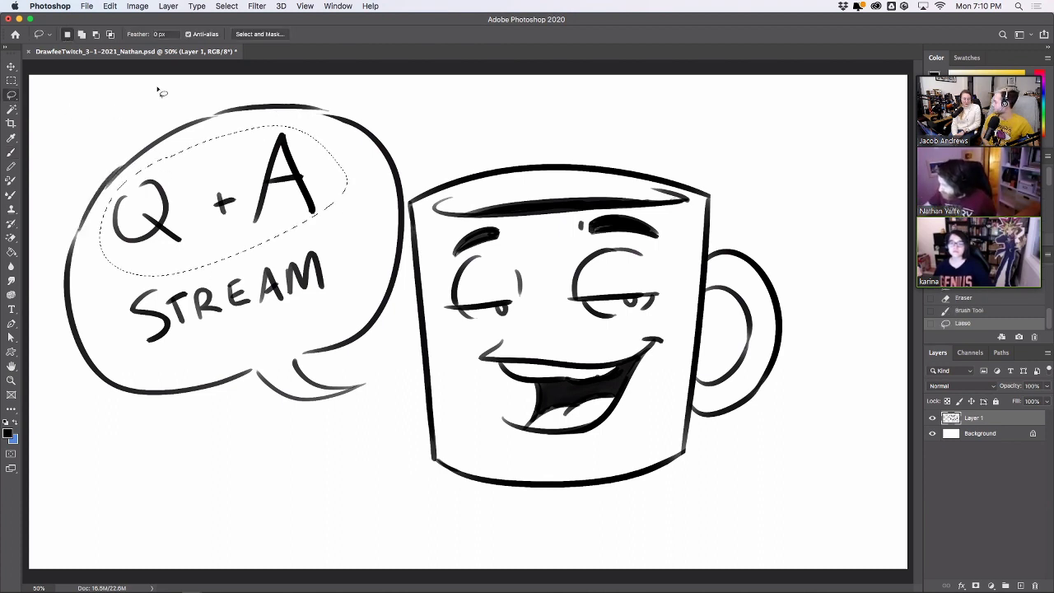
left_click(11, 67)
left_click_drag(291, 150, 288, 166)
left_click_drag(280, 209, 285, 206)
left_click(11, 81)
left_click(57, 94)
Retouch the loop of the letter Q with the brush and trim the tip of the speech bubble's tail.
key("b")
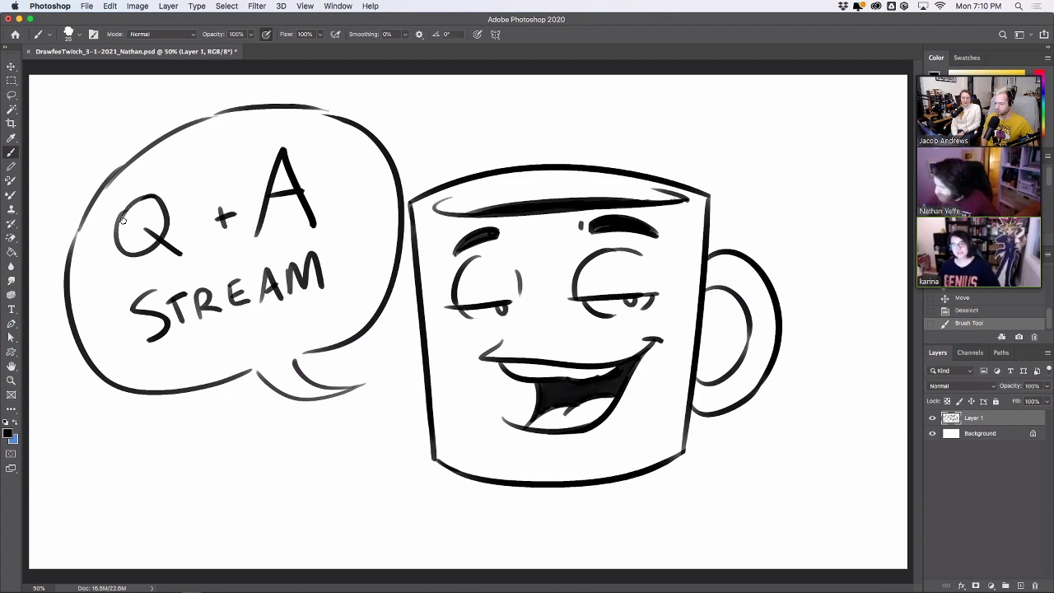
key("super+z")
left_click_drag(116, 228, 156, 200)
key("super+z")
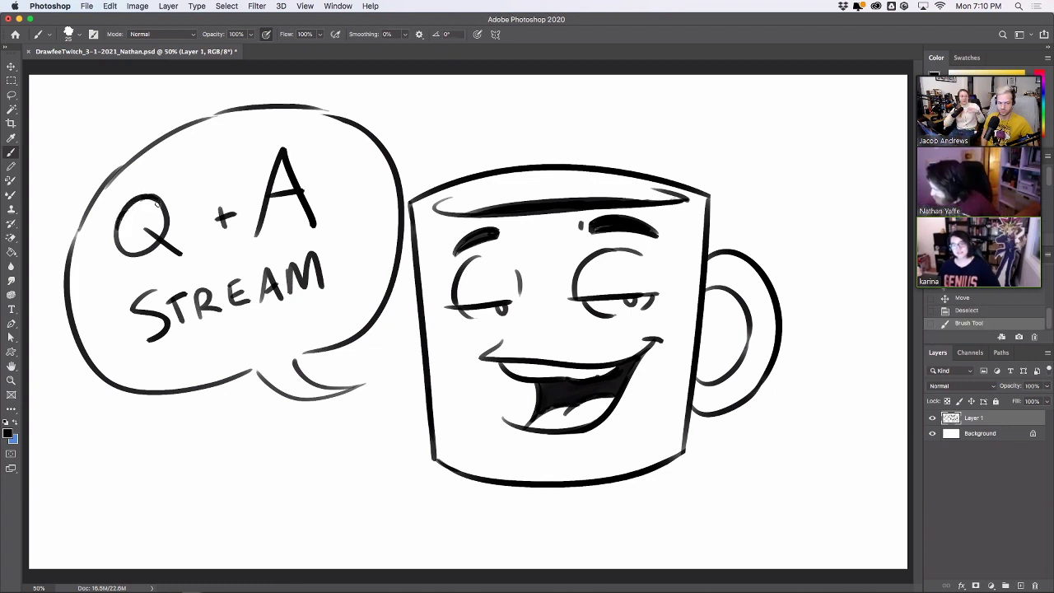
left_click(365, 380)
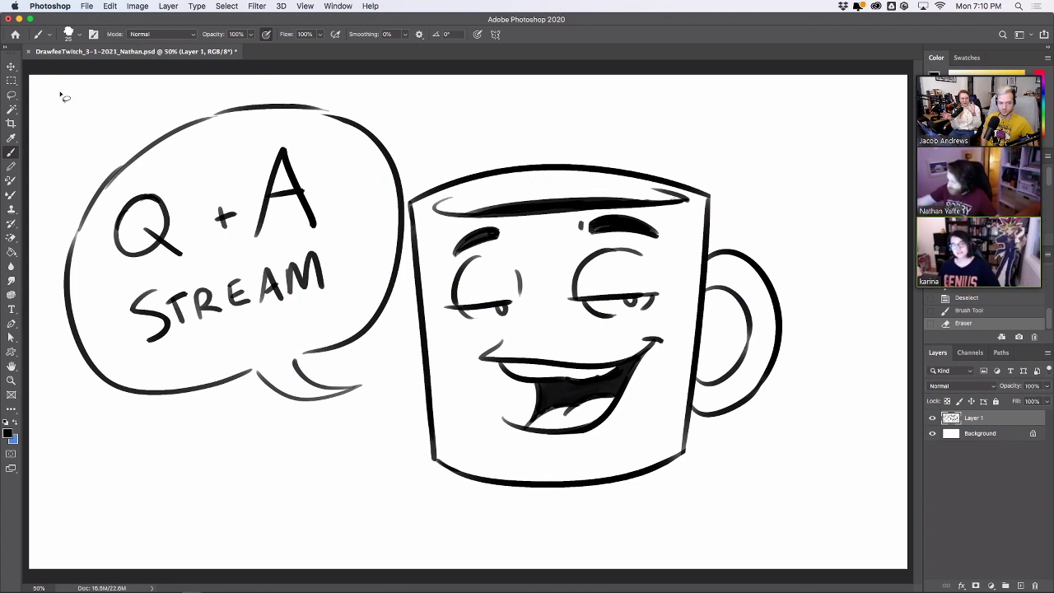
Rotate only the mug slightly clockwise and shift the whole drawing toward the centre of the canvas.
left_click(18, 95)
mouse_move(414, 176)
left_mouse_down()
mouse_move(408, 446)
mouse_move(467, 524)
mouse_move(737, 482)
mouse_move(840, 316)
mouse_move(447, 113)
left_mouse_up()
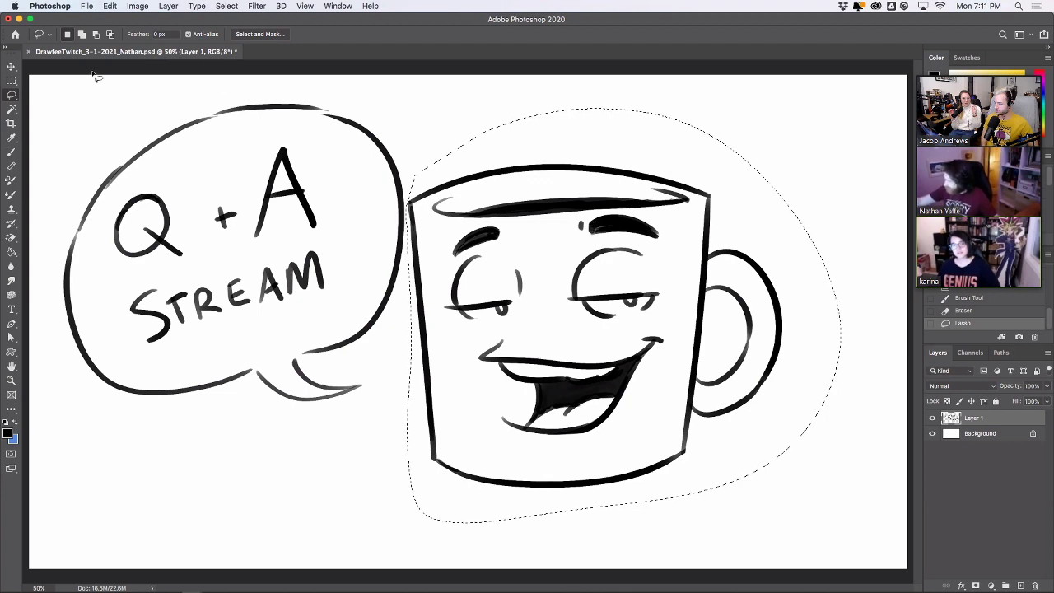
left_click(11, 66)
mouse_move(849, 103)
left_mouse_down()
mouse_move(870, 130)
mouse_move(788, 252)
mouse_move(791, 266)
left_mouse_up()
key("Return")
key("m")
key("super+d")
left_click(11, 66)
left_click_drag(669, 278, 715, 288)
Extend the eyelid line of the mug's left eye so that it meets the eye's inner curve.
left_click(13, 153)
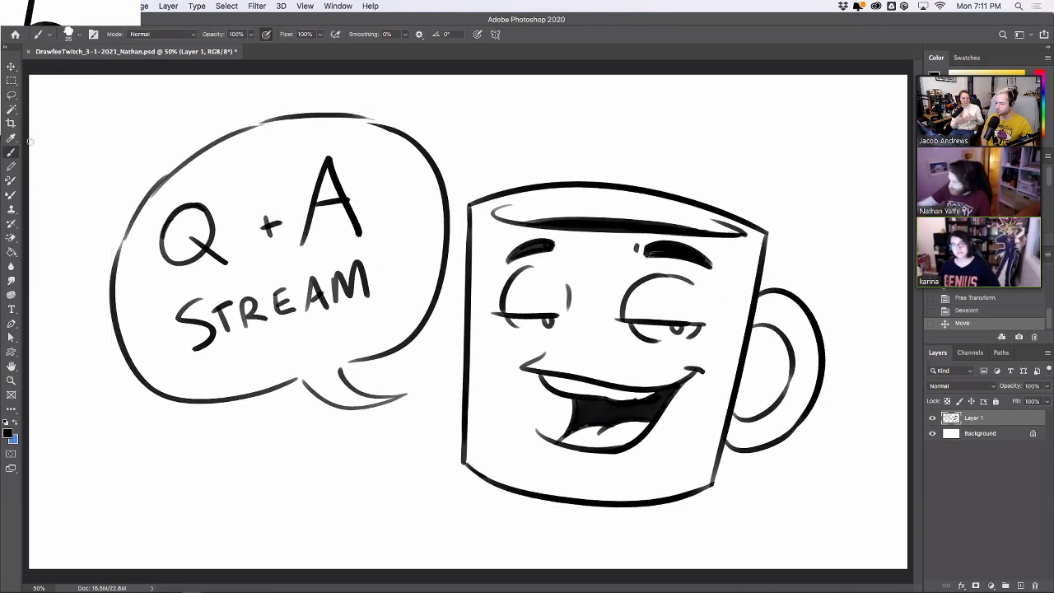
left_click_drag(567, 294, 563, 324)
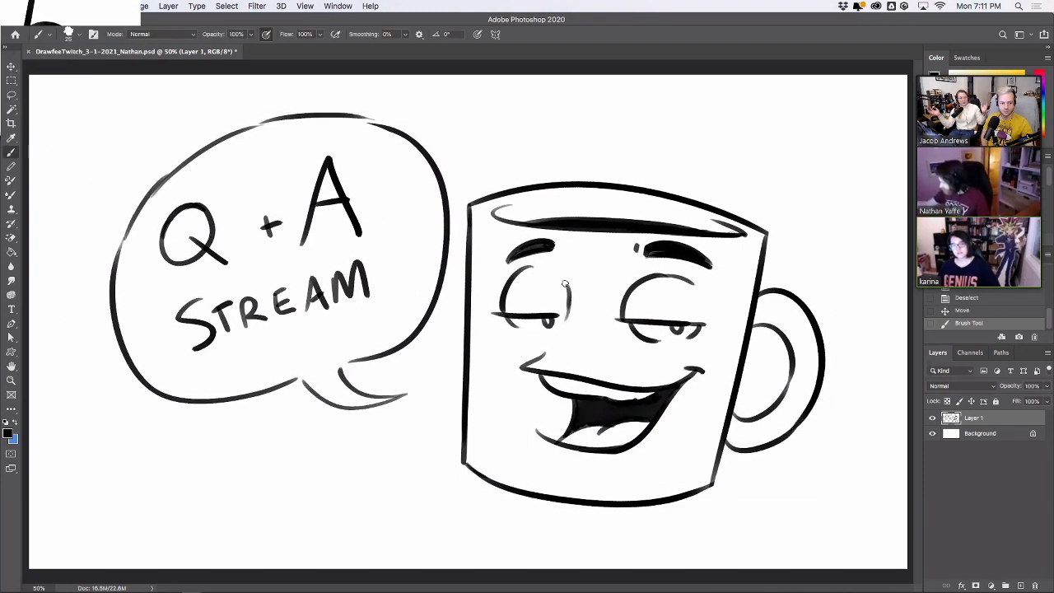
key("super+z")
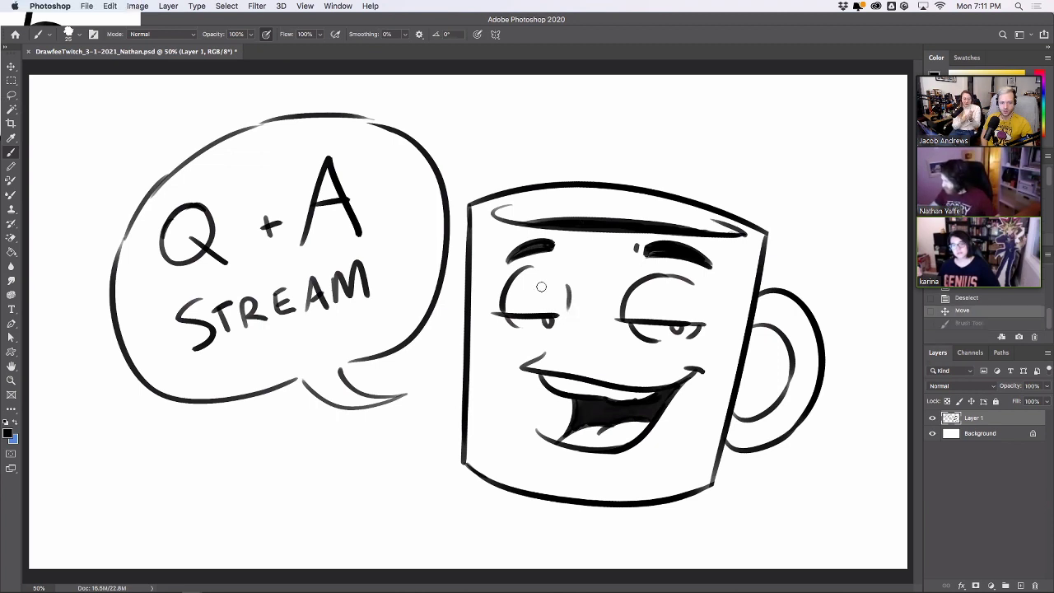
left_click_drag(545, 316, 566, 314)
key("super+z")
key("super+z")
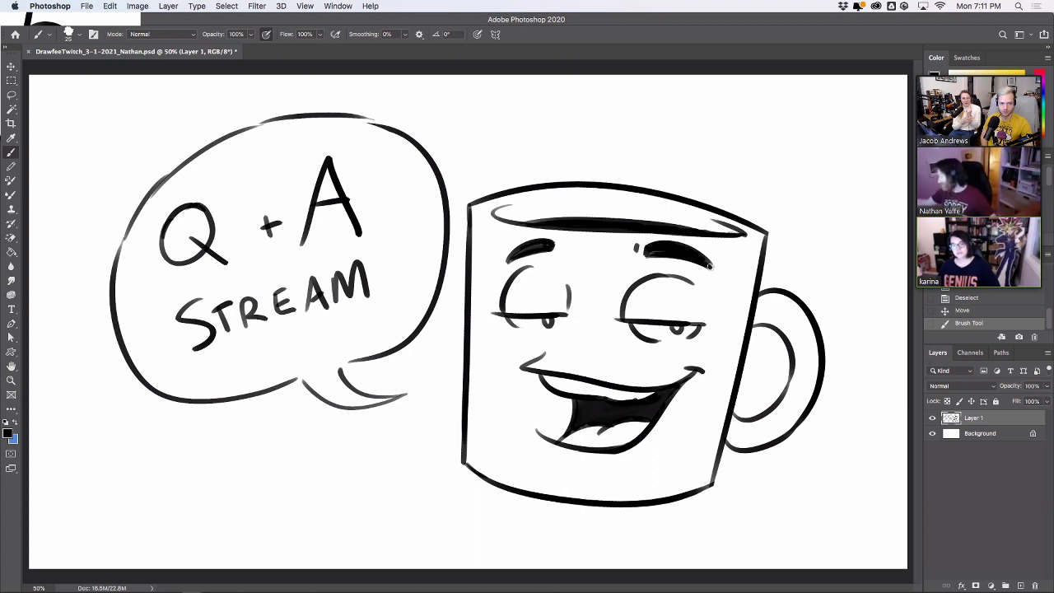
Erase the right end of the mug's rim and redraw it to meet the mug's right side.
left_click_drag(679, 203, 760, 234)
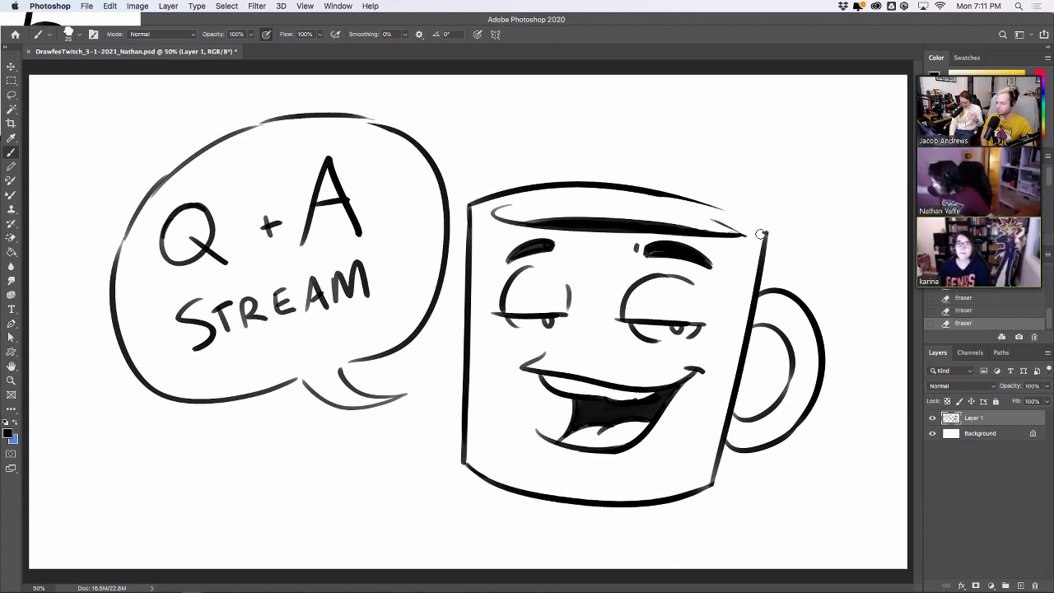
left_click_drag(661, 195, 771, 231)
key("super+z")
key("super+z")
mouse_move(660, 195)
left_mouse_down()
mouse_move(760, 224)
mouse_move(762, 255)
mouse_move(766, 232)
mouse_move(713, 220)
mouse_move(745, 235)
left_mouse_up()
key("super+z")
key("super+z")
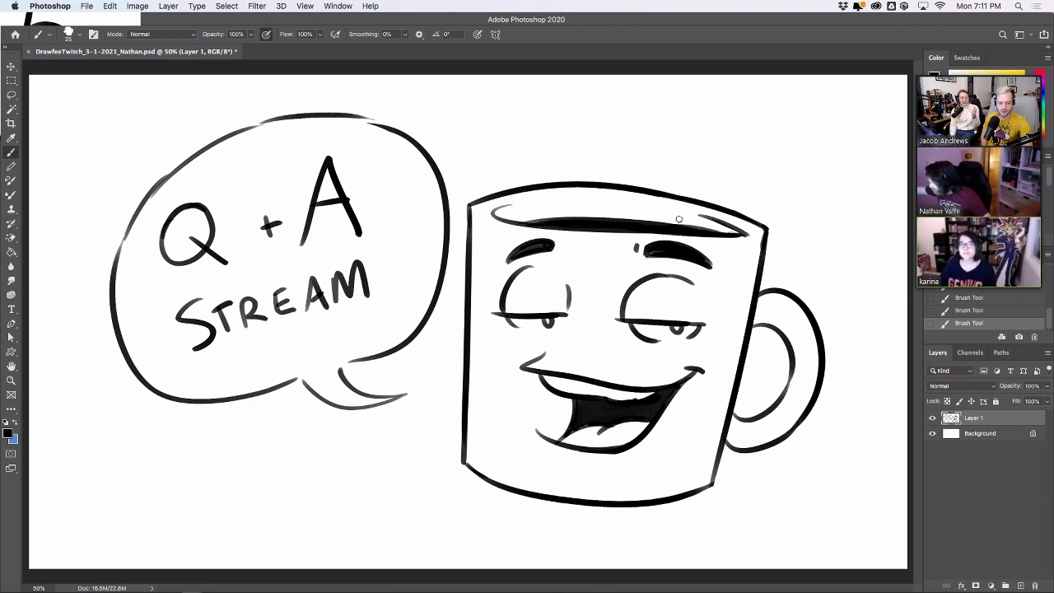
Thicken the mug's lower left corner and the lower part of its right side with the brush.
left_click_drag(471, 465, 511, 487)
left_click_drag(709, 486, 722, 441)
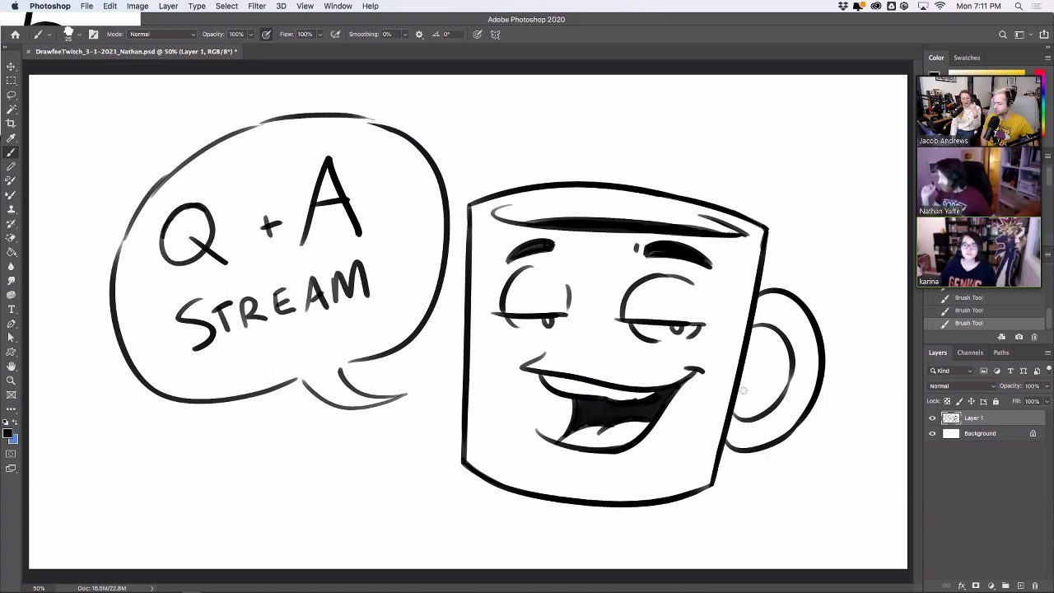
left_click_drag(662, 194, 731, 211)
key("super+z")
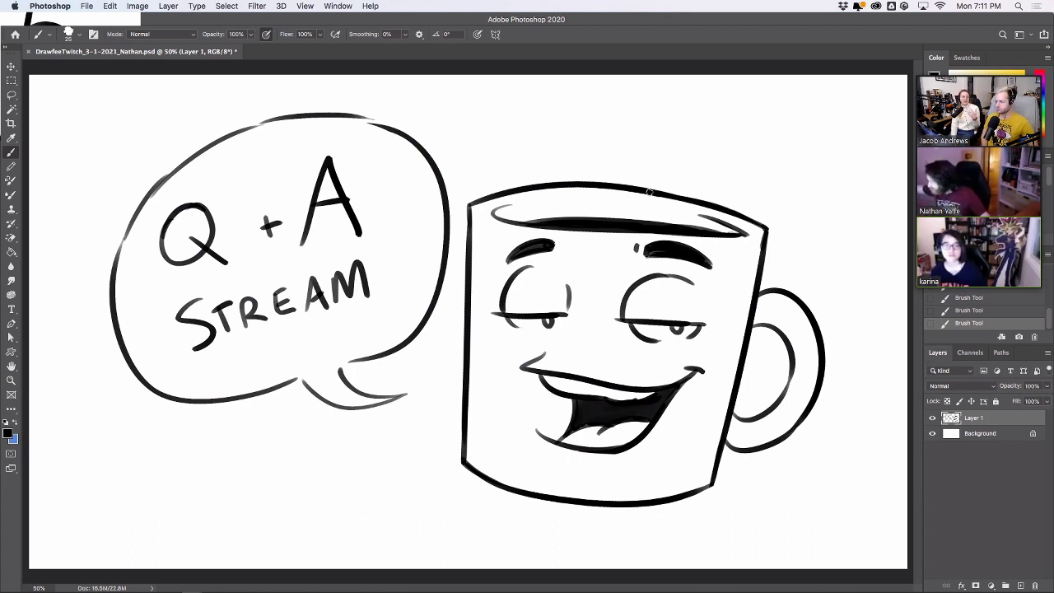
Hide the layer with the mug drawing and add a new empty layer above it.
left_click(933, 421)
left_click(1006, 585)
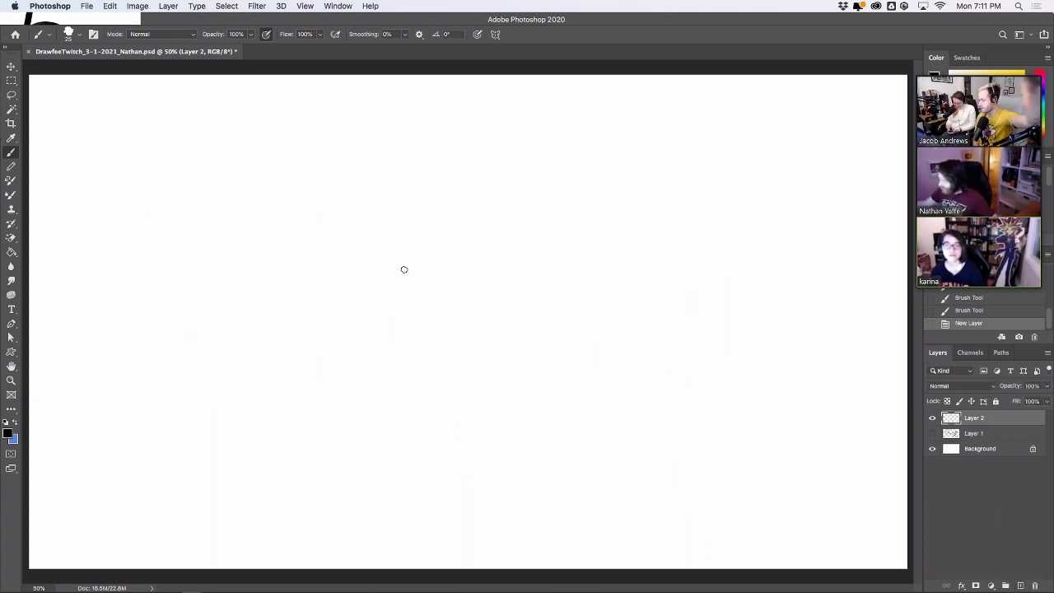
left_click_drag(423, 314, 494, 247)
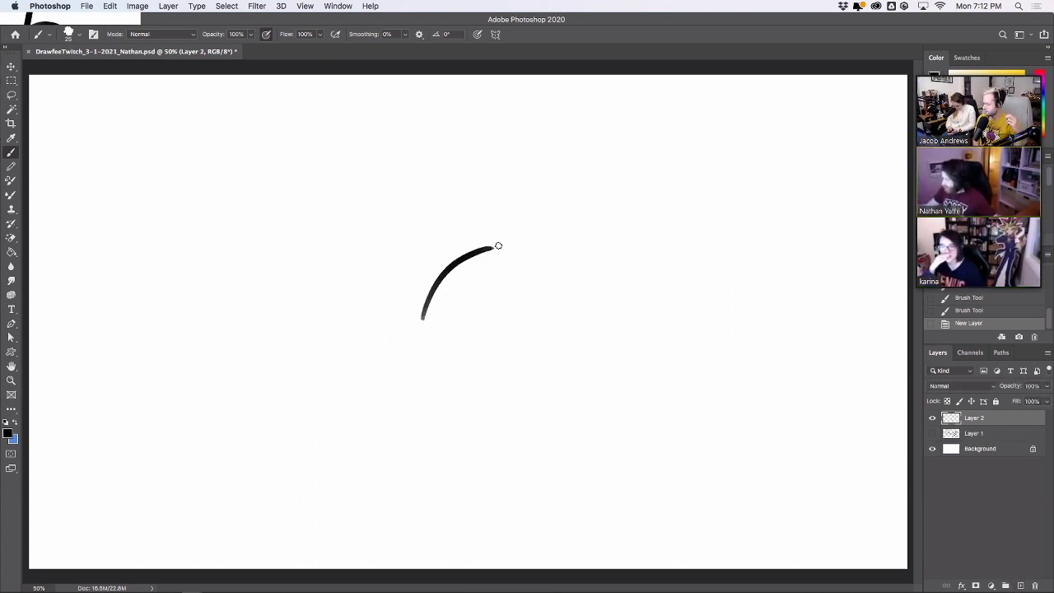
key("super+z")
mouse_move(437, 311)
left_mouse_down()
mouse_move(418, 296)
mouse_move(474, 235)
mouse_move(454, 273)
mouse_move(473, 277)
left_mouse_up()
key("super+z")
key("super+z")
left_click_drag(479, 219, 482, 259)
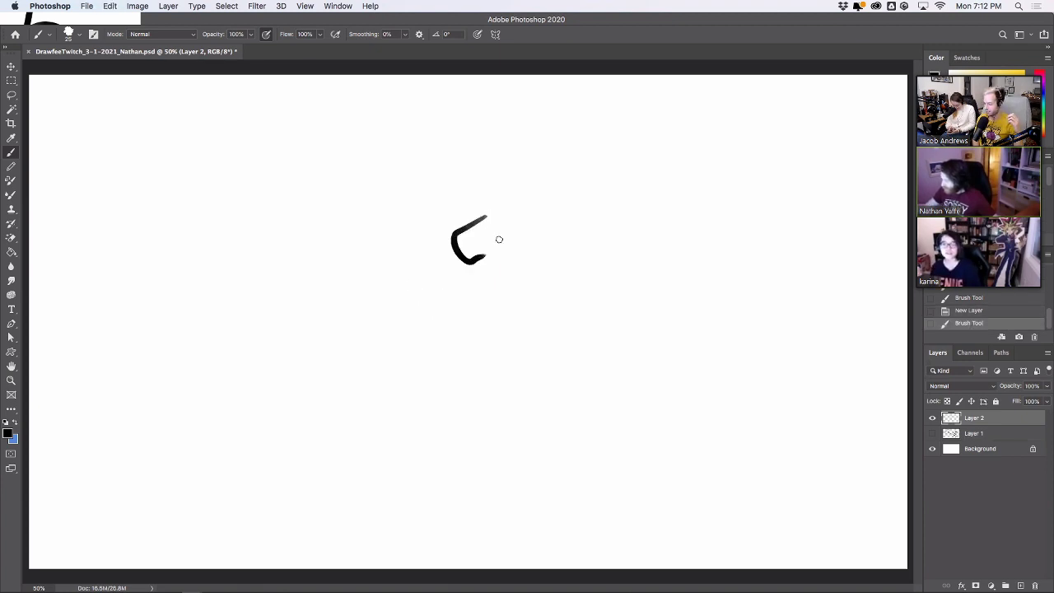
key("super+z")
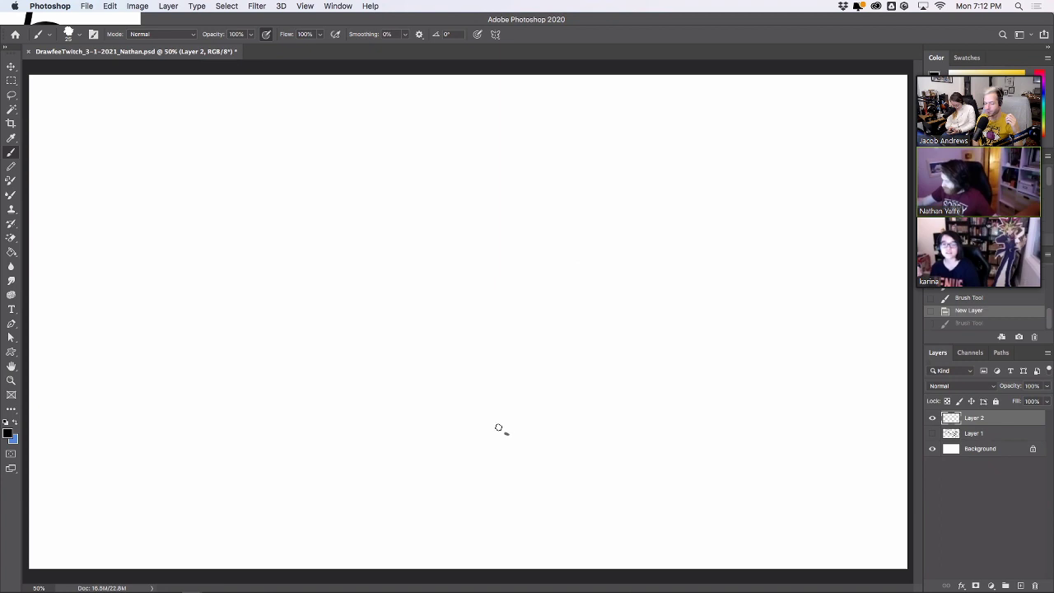
mouse_move(498, 428)
left_mouse_down()
mouse_move(482, 389)
mouse_move(423, 338)
left_mouse_up()
key("super+z")
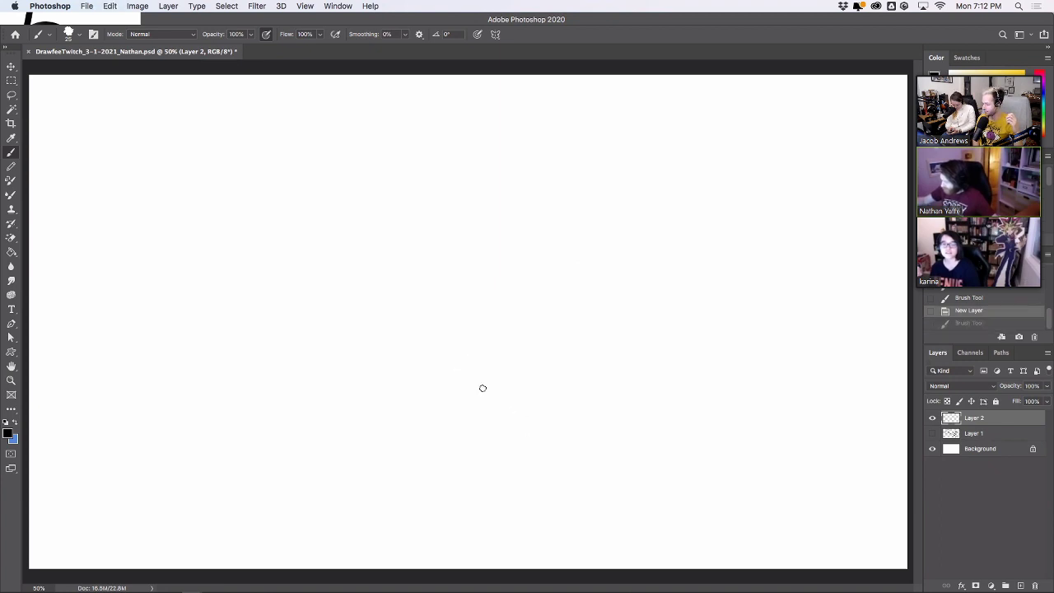
left_click_drag(425, 269, 442, 360)
key("super+z")
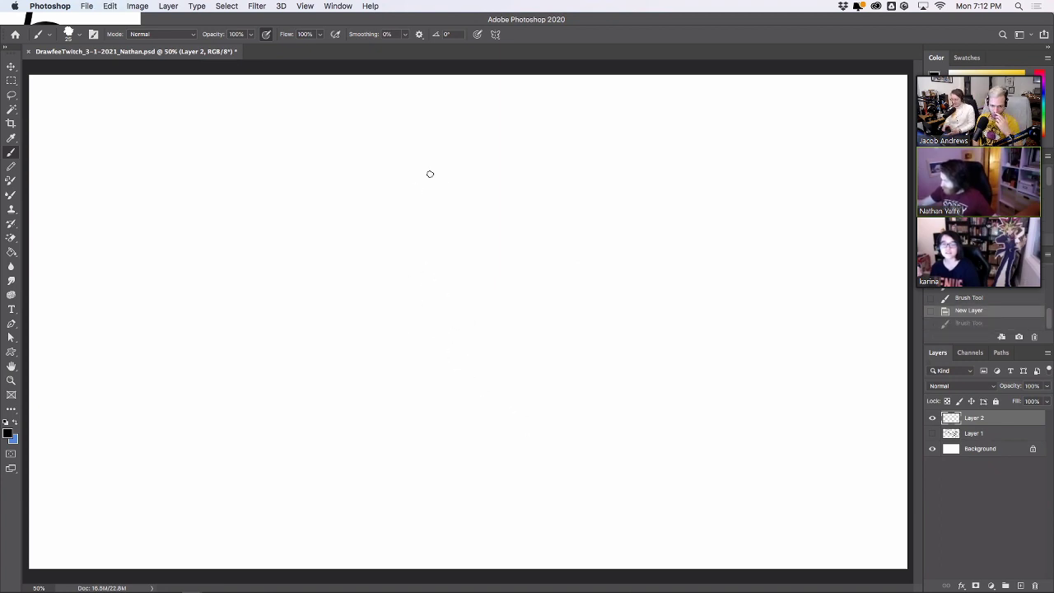
Try to draw a house-shaped five-sided outline in the middle of the new layer.
left_click_drag(388, 271, 393, 367)
mouse_move(387, 270)
left_mouse_down()
mouse_move(505, 205)
mouse_move(572, 284)
mouse_move(570, 378)
left_mouse_up()
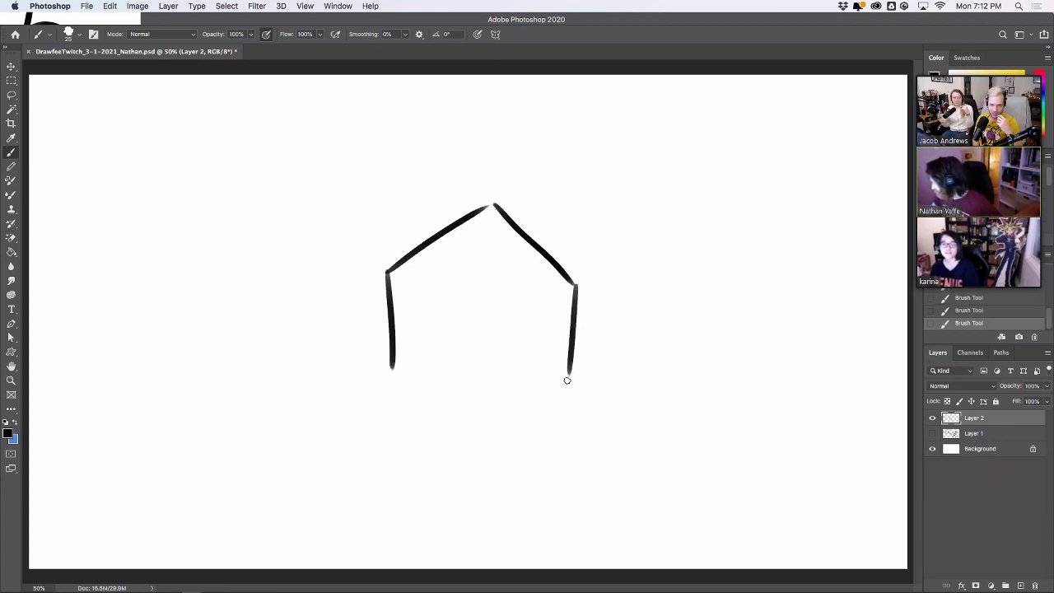
left_click_drag(398, 380, 570, 382)
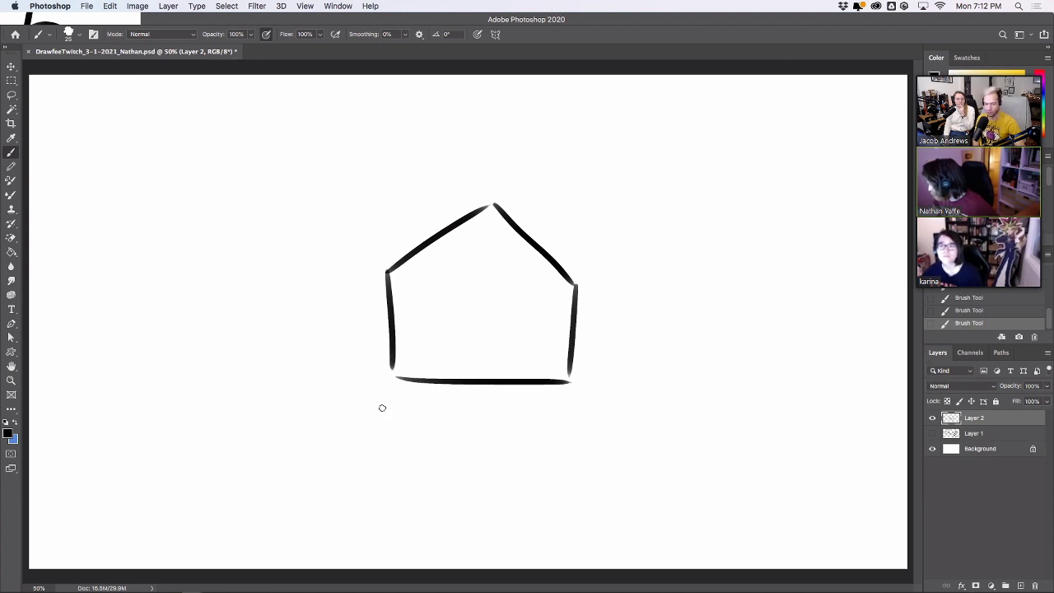
key("super+z")
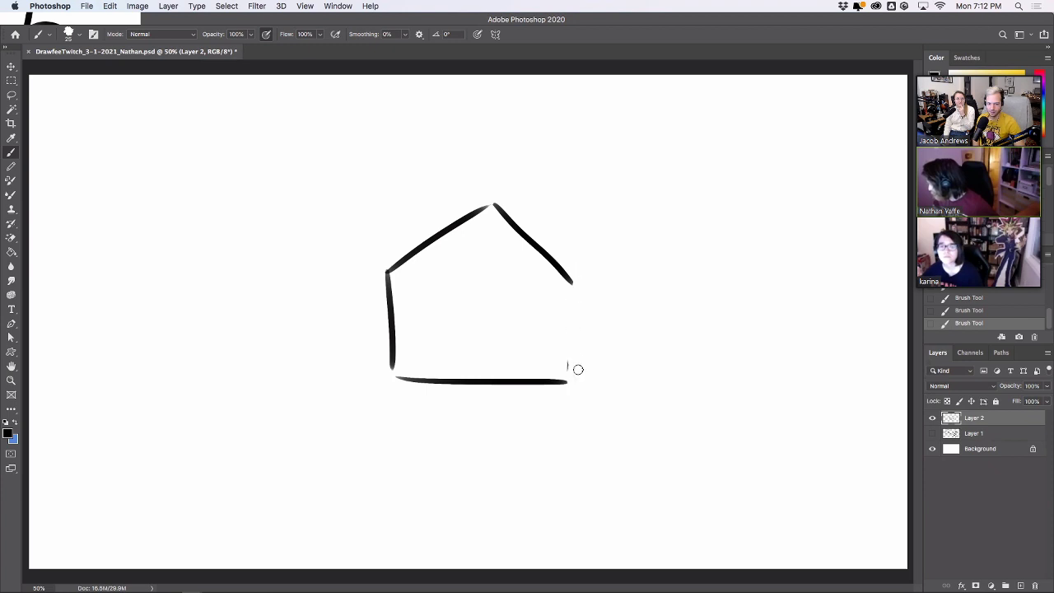
mouse_move(570, 381)
left_mouse_down()
mouse_move(410, 379)
mouse_move(426, 380)
mouse_move(382, 297)
mouse_move(390, 358)
mouse_move(385, 301)
mouse_move(401, 270)
mouse_move(472, 212)
mouse_move(443, 223)
mouse_move(508, 200)
mouse_move(537, 244)
mouse_move(509, 221)
mouse_move(537, 242)
mouse_move(536, 353)
left_mouse_up()
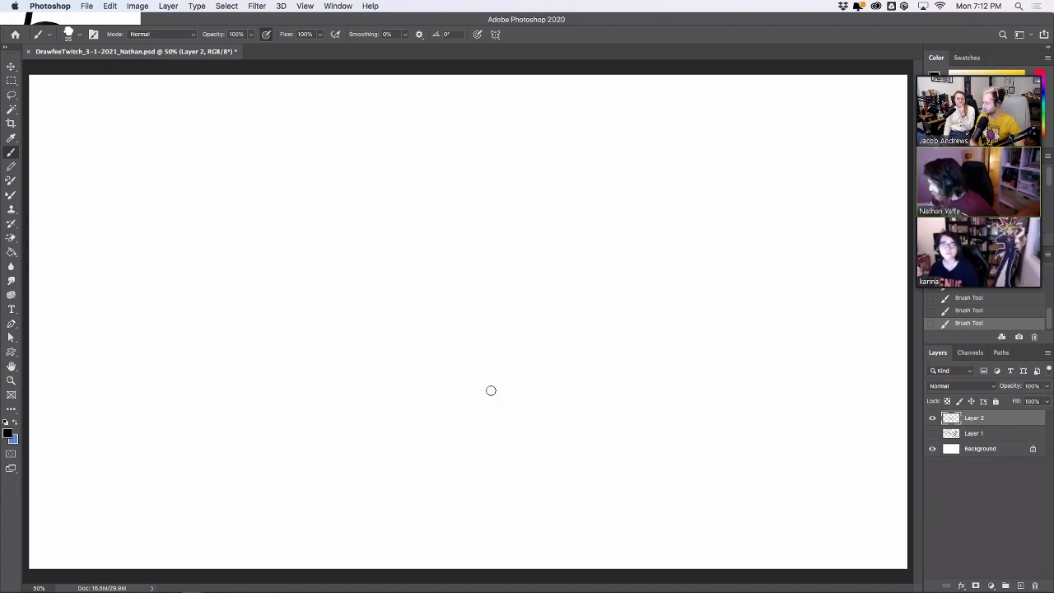
left_click(399, 273)
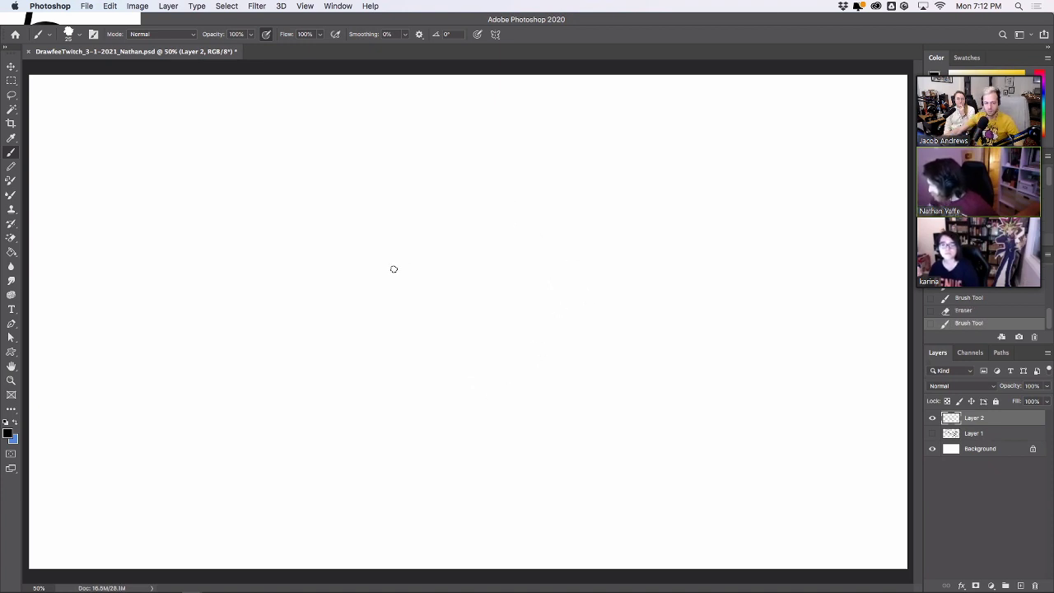
Brush the two slanted top edges and both sides of a regular pentagon in the middle of the canvas.
mouse_move(389, 266)
left_mouse_down()
mouse_move(406, 353)
mouse_move(478, 214)
mouse_move(495, 206)
mouse_move(566, 268)
left_mouse_up()
key("super+z")
left_click_drag(495, 206, 583, 253)
key("super+z")
mouse_move(494, 206)
left_mouse_down()
mouse_move(583, 259)
mouse_move(575, 354)
left_mouse_up()
Close the pentagon with a bottom edge, extending the left and right sides down to meet it.
left_click_drag(414, 363, 574, 371)
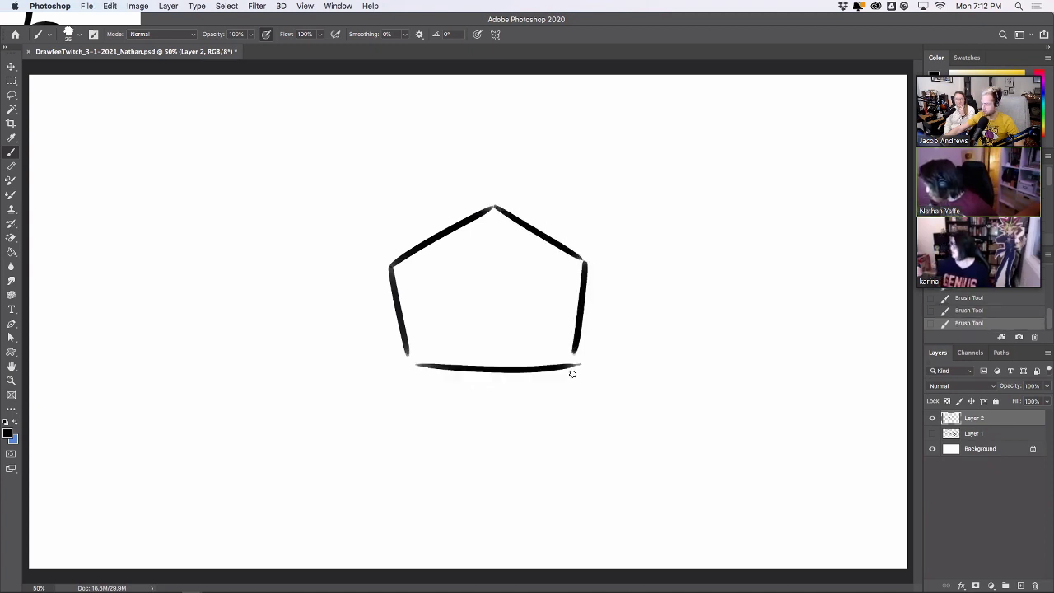
key("super+z")
mouse_move(401, 319)
left_mouse_down()
mouse_move(415, 375)
mouse_move(575, 376)
left_mouse_up()
key("super+z")
key("super+z")
left_click_drag(418, 373, 576, 355)
key("super+z")
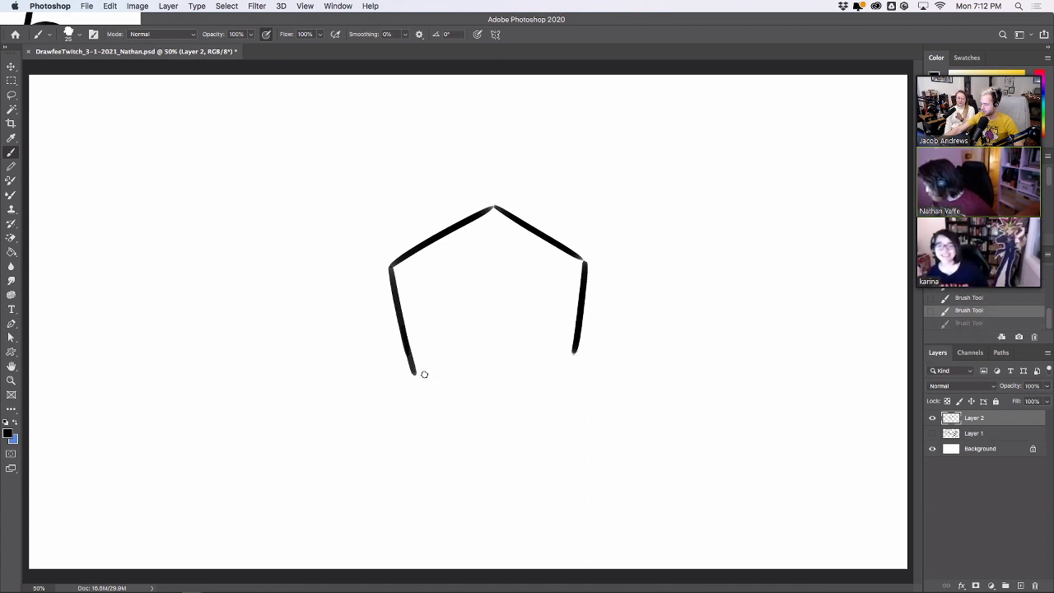
left_click_drag(419, 375, 582, 369)
left_click_drag(581, 319, 573, 368)
key("super+z")
left_click_drag(580, 328, 569, 370)
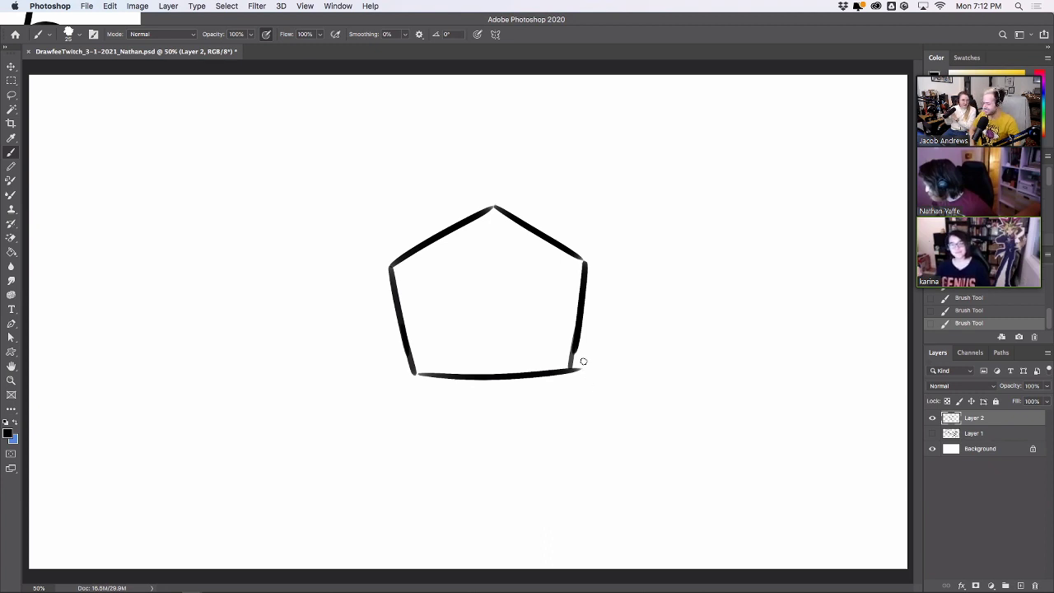
Erase the pentagon's sides and bottom edge and redraw them narrower, with the left side slanting inward.
mouse_move(589, 264)
left_mouse_down()
mouse_move(569, 384)
mouse_move(584, 256)
left_mouse_up()
mouse_move(392, 265)
left_mouse_down()
mouse_move(391, 320)
mouse_move(456, 370)
mouse_move(555, 379)
left_mouse_up()
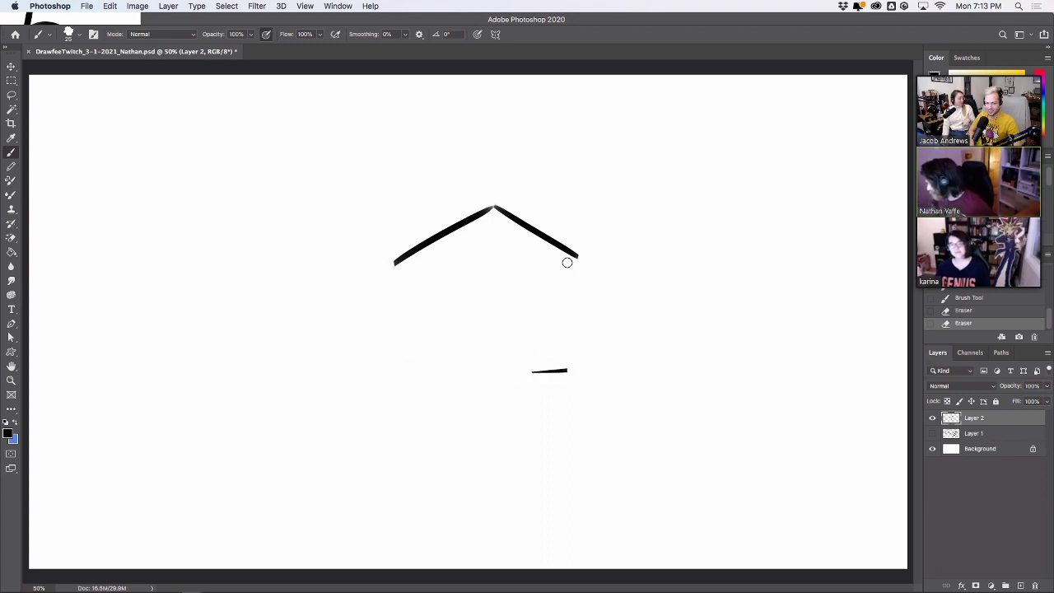
mouse_move(397, 261)
left_mouse_down()
mouse_move(434, 359)
mouse_move(567, 370)
mouse_move(579, 257)
left_mouse_up()
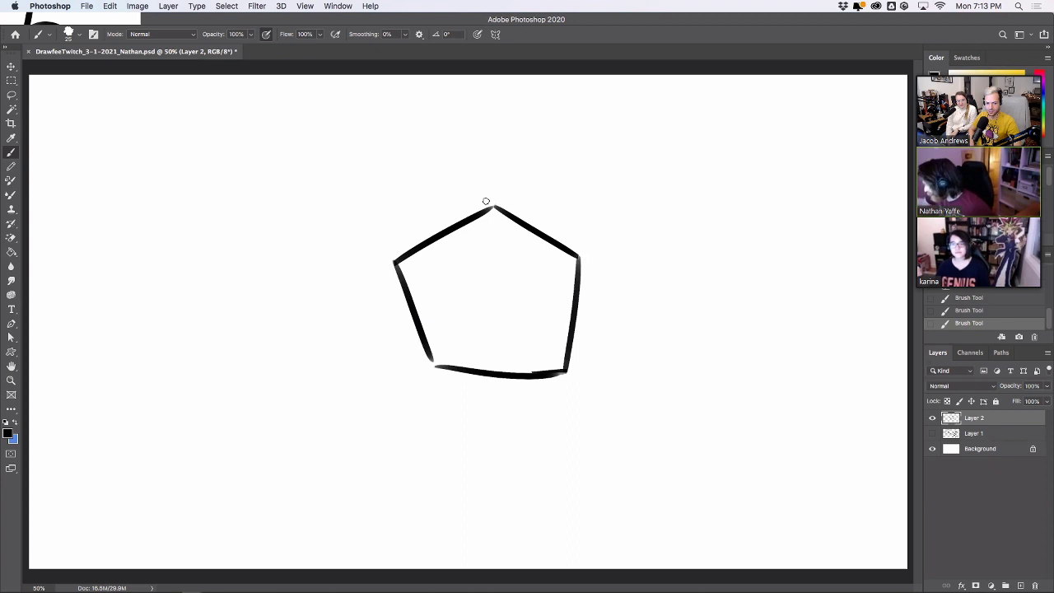
Brush two parallel forearm lines going up and left from the pentagon's top and left corners, plus a short tick at the left corner.
left_click_drag(357, 287, 389, 264)
left_click_drag(294, 185, 384, 255)
left_click_drag(403, 111, 486, 196)
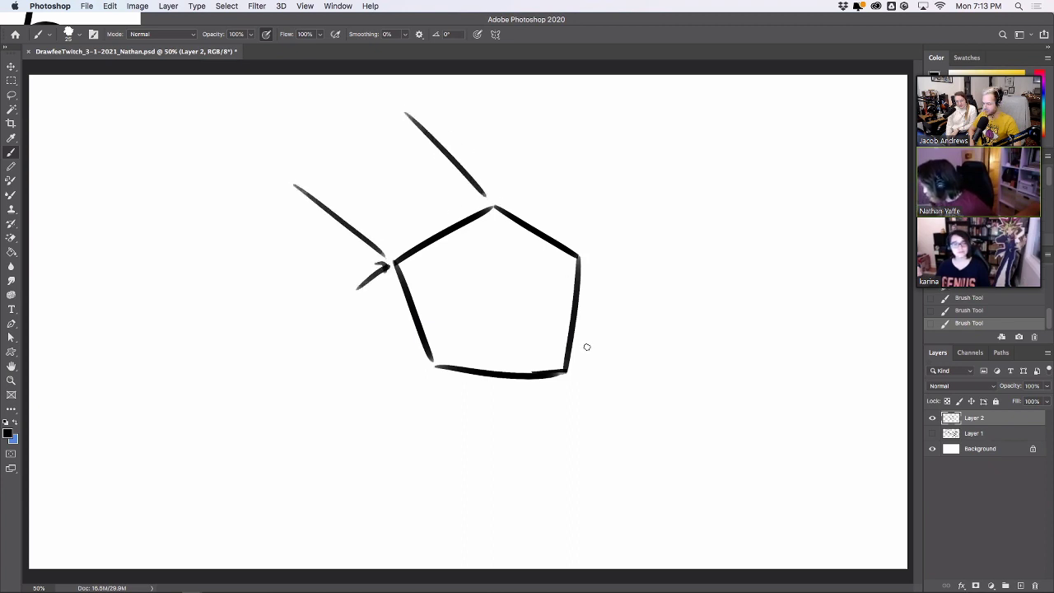
Outline a tapered finger block extending down and right from the pentagon's right side.
left_click_drag(579, 257, 647, 332)
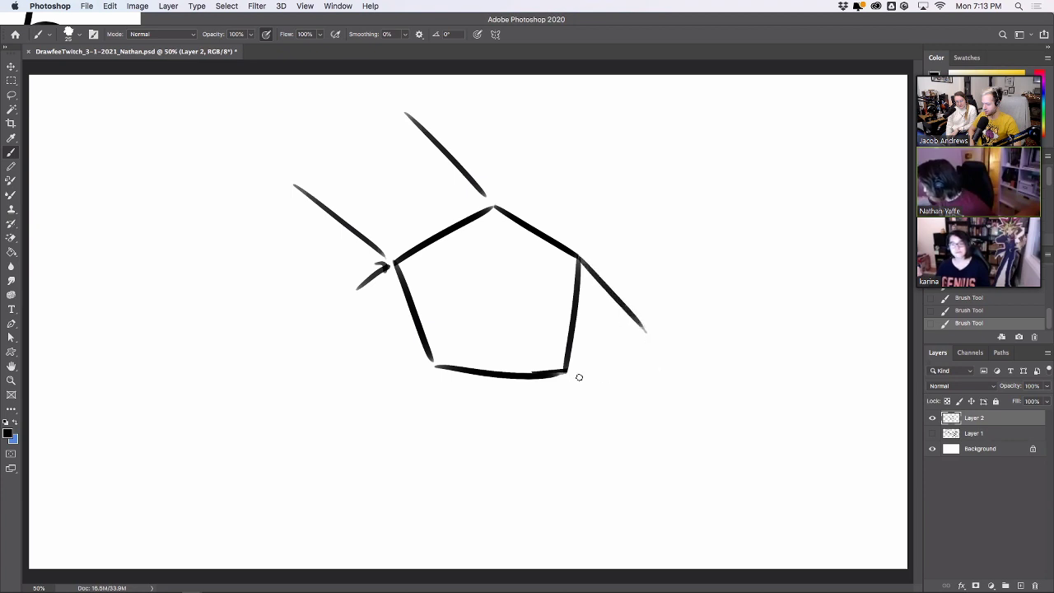
mouse_move(561, 370)
left_mouse_down()
mouse_move(575, 257)
mouse_move(574, 375)
left_mouse_up()
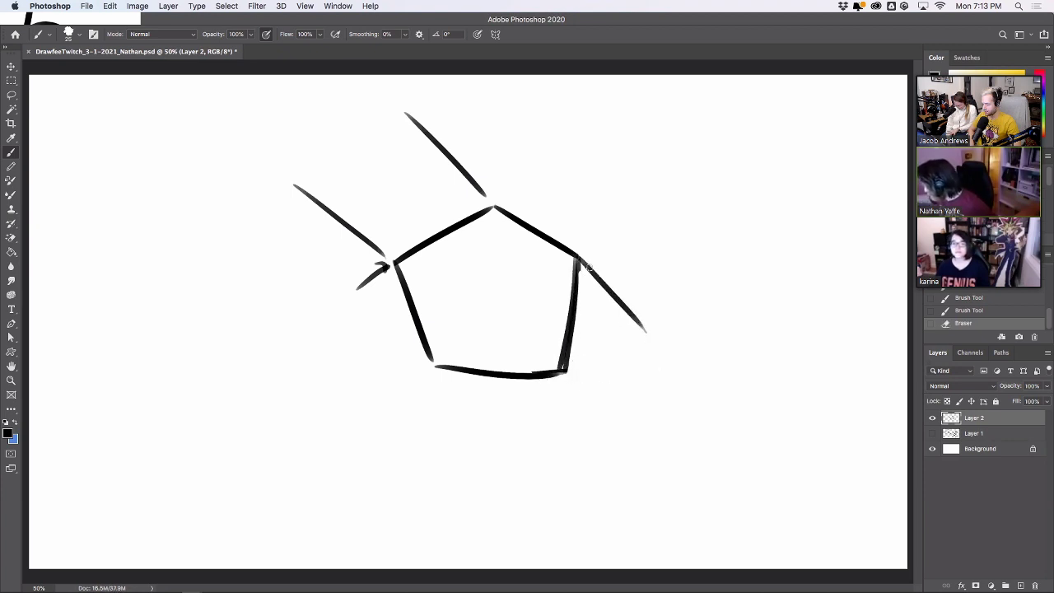
key("super+z")
mouse_move(560, 372)
left_mouse_down()
mouse_move(642, 407)
mouse_move(664, 366)
left_mouse_up()
left_click_drag(641, 323, 665, 367)
Draw a short thumb pointing down and right from the pentagon's lower left corner.
left_click_drag(428, 357, 478, 416)
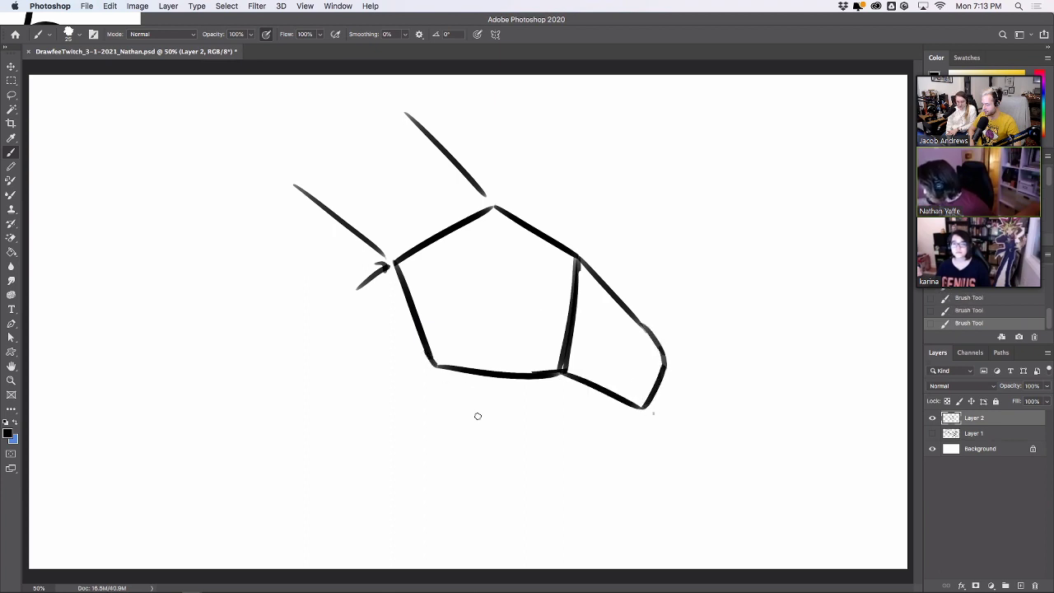
left_click_drag(484, 375, 506, 425)
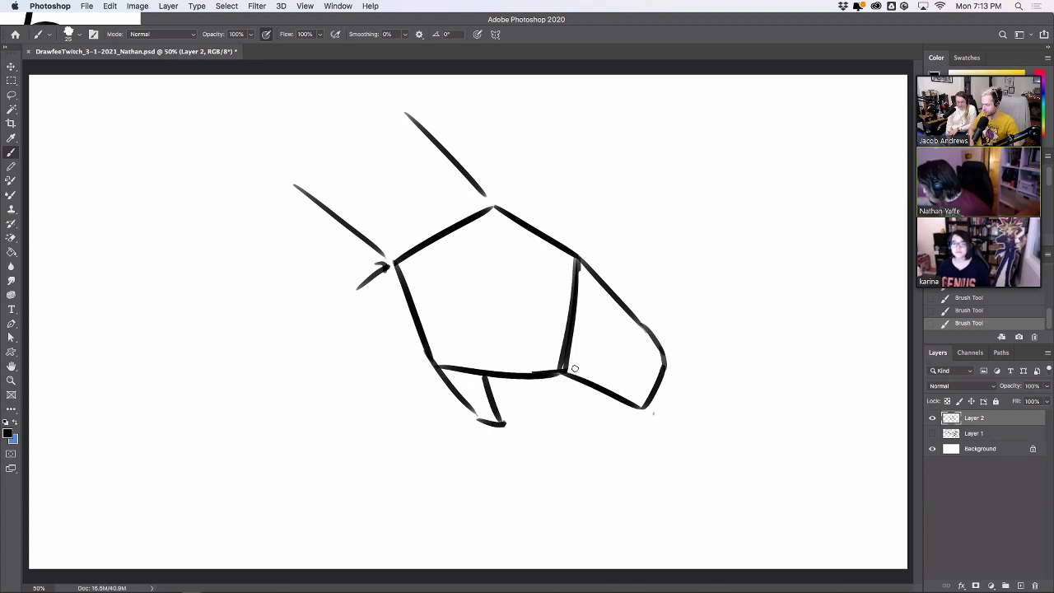
Curve the finger block's lower edge into the palm and divide the block into four fingers with three slanted lines.
left_click_drag(534, 372, 633, 398)
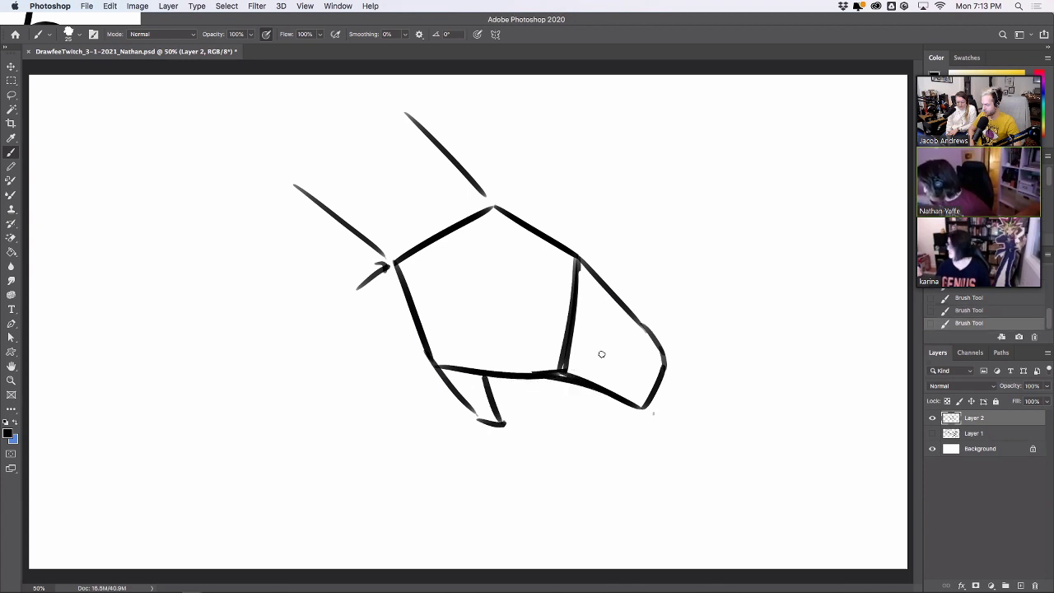
mouse_move(570, 340)
left_mouse_down()
mouse_move(647, 403)
mouse_move(648, 392)
left_mouse_up()
key("super+z")
left_click_drag(577, 316, 672, 383)
left_click_drag(580, 291, 664, 357)
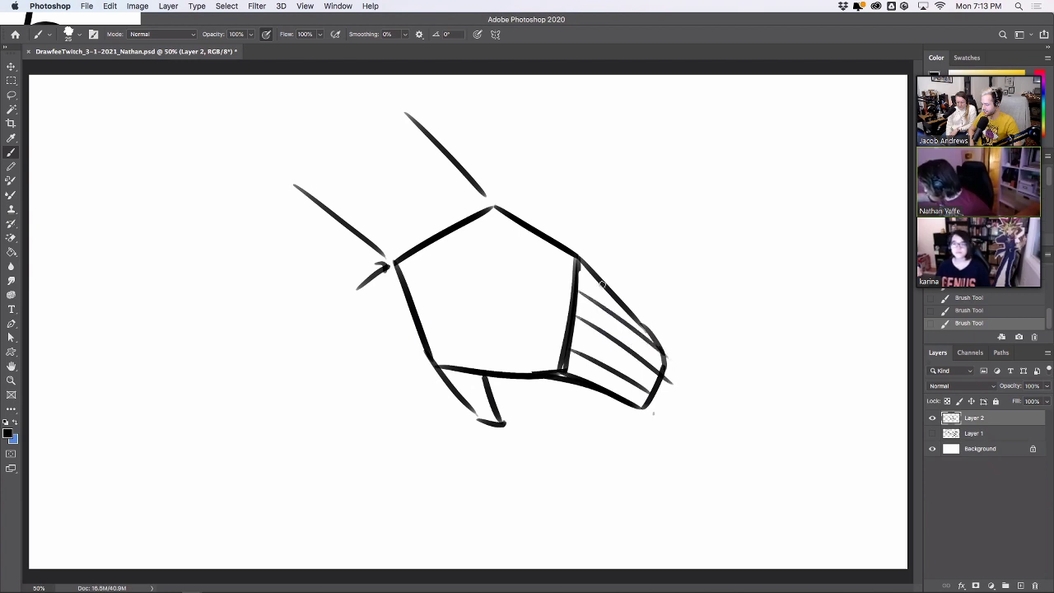
key("super+z")
mouse_move(580, 289)
left_mouse_down()
mouse_move(658, 347)
mouse_move(629, 309)
left_mouse_up()
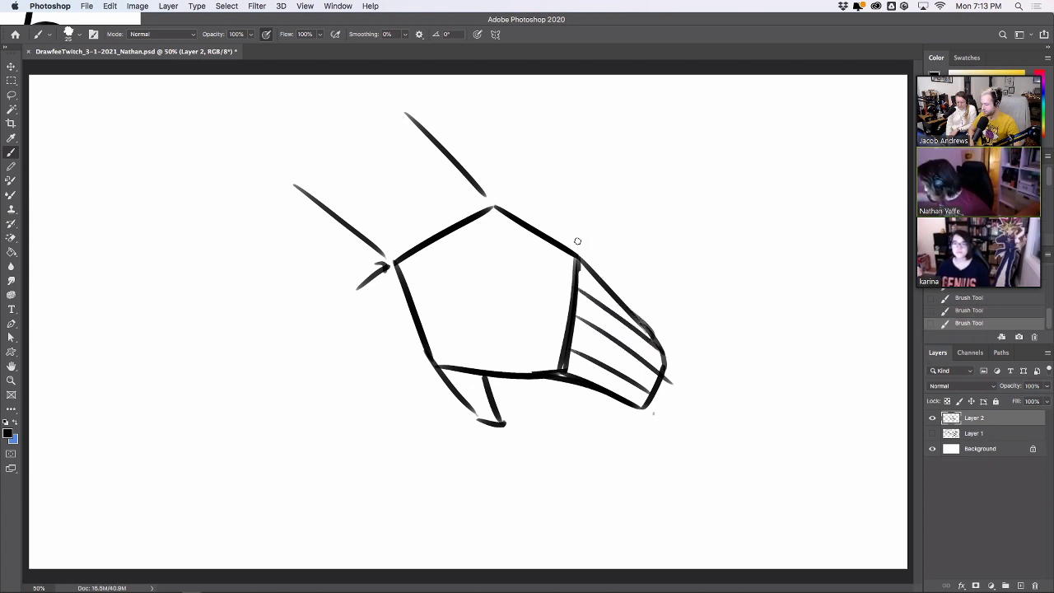
Erase the finger block's rough outer edge and redraw rounded tips on the fingers and thumb.
left_click_drag(661, 346, 616, 301)
mouse_move(590, 278)
left_mouse_down()
mouse_move(661, 342)
mouse_move(649, 332)
mouse_move(642, 363)
mouse_move(614, 329)
mouse_move(658, 384)
left_mouse_up()
key("b")
mouse_move(461, 398)
left_mouse_down()
mouse_move(484, 436)
mouse_move(502, 436)
mouse_move(494, 386)
left_mouse_up()
mouse_move(647, 405)
left_mouse_down()
mouse_move(667, 388)
mouse_move(655, 344)
left_mouse_up()
left_click_drag(611, 288, 666, 354)
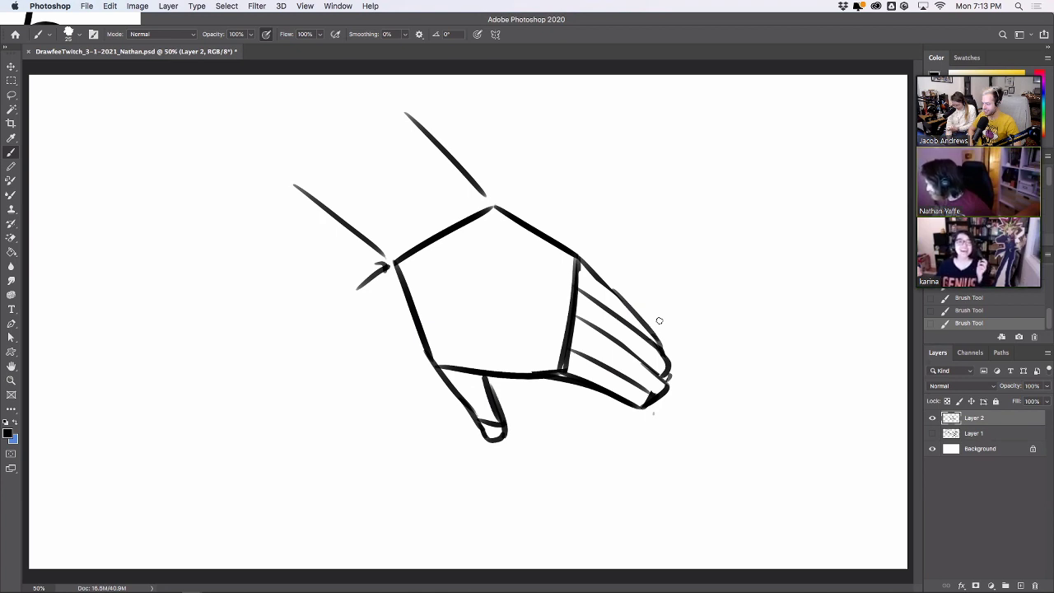
Hide the layer with the hand drawing and add a new empty layer above it.
left_click(932, 417)
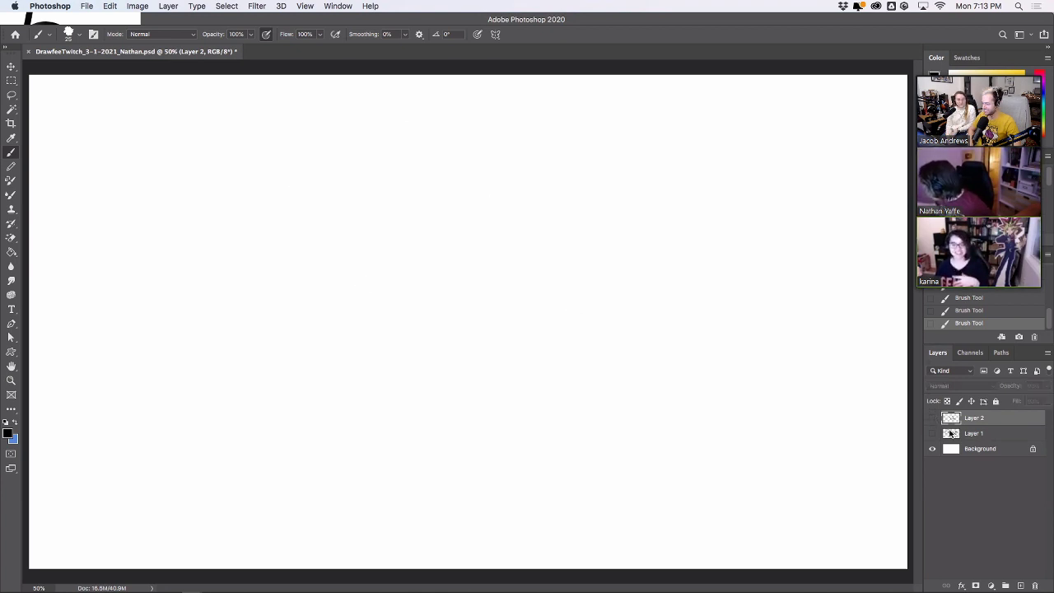
left_click(1021, 586)
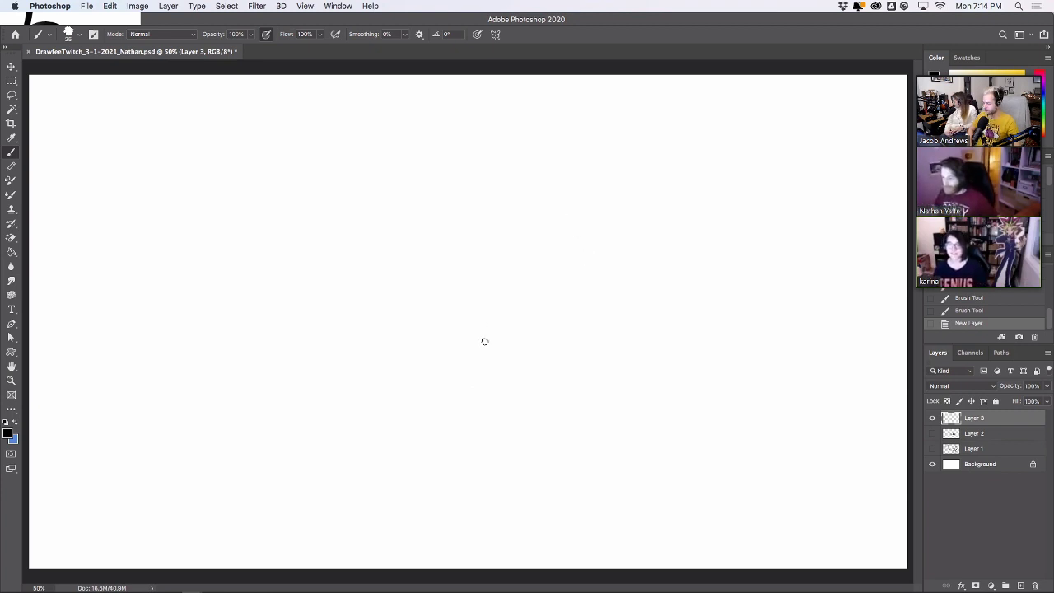
Draw a round head in the middle of the canvas with two oval eyes, a small oval mouth and an ear on its right side.
left_click_drag(473, 325, 535, 223)
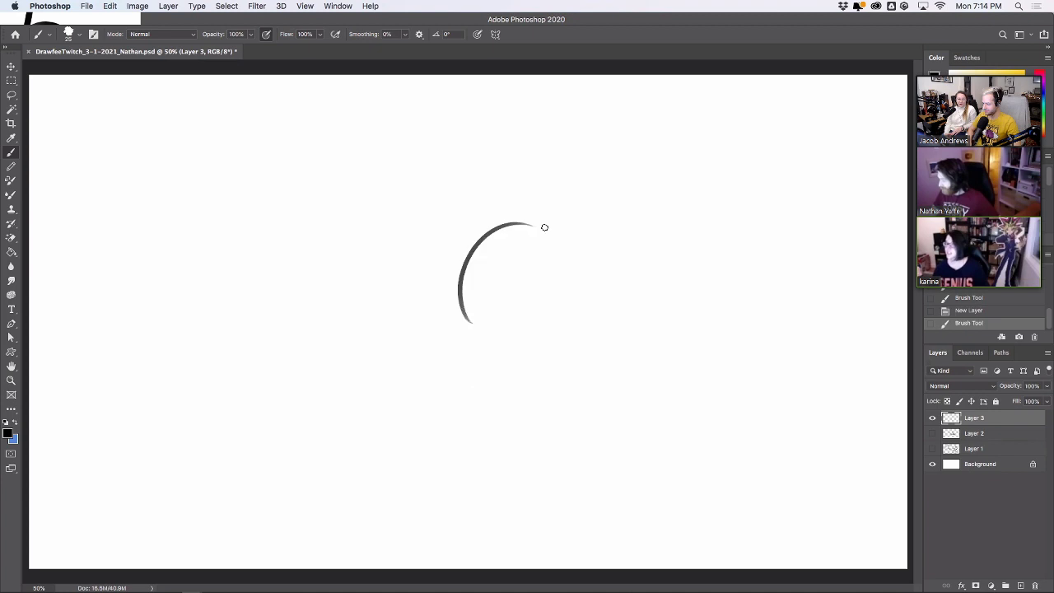
mouse_move(480, 262)
left_mouse_down()
mouse_move(488, 252)
mouse_move(537, 257)
mouse_move(494, 287)
mouse_move(526, 278)
left_mouse_up()
left_click_drag(551, 231, 585, 302)
key("super+z")
key("super+z")
left_click_drag(554, 334, 583, 307)
key("super+z")
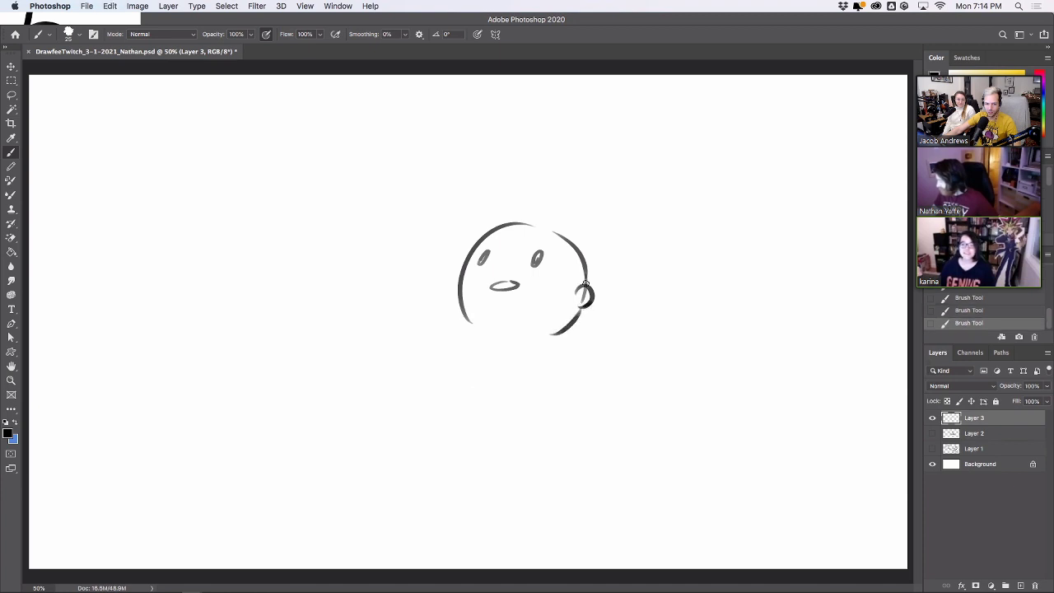
Draw the left and right sides of the figure's torso below the head.
left_click_drag(471, 336, 461, 426)
key("super+z")
left_click_drag(472, 337, 477, 433)
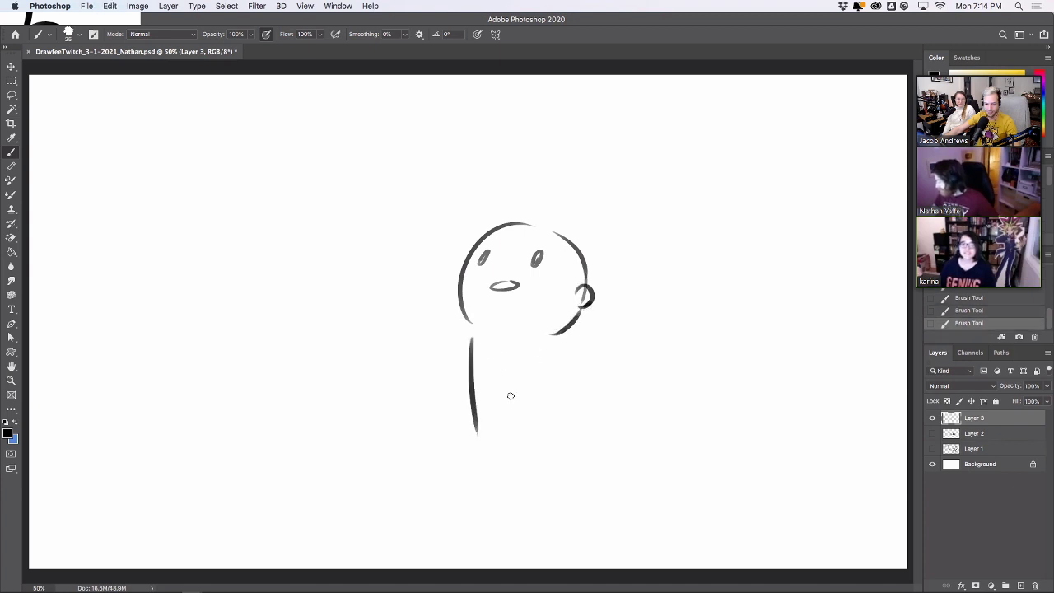
left_click_drag(555, 341, 573, 438)
key("super+z")
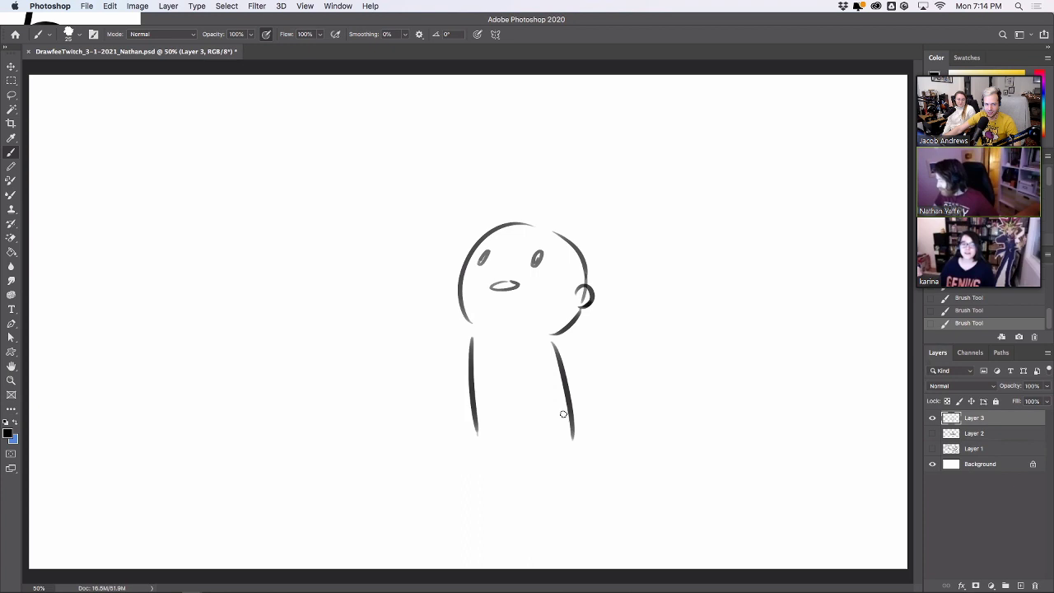
Draw two short legs with a crotch line and flat feet beneath the figure's torso.
mouse_move(476, 430)
left_mouse_down()
mouse_move(487, 485)
mouse_move(510, 500)
mouse_move(513, 446)
left_mouse_up()
key("super+z")
left_click_drag(512, 497, 504, 431)
key("super+z")
mouse_move(512, 496)
left_mouse_down()
mouse_move(507, 426)
mouse_move(546, 435)
mouse_move(553, 494)
left_mouse_up()
key("super+z")
key("super+z")
key("super+z")
key("super+z")
mouse_move(540, 438)
left_mouse_down()
mouse_move(558, 498)
mouse_move(590, 496)
mouse_move(572, 417)
left_mouse_up()
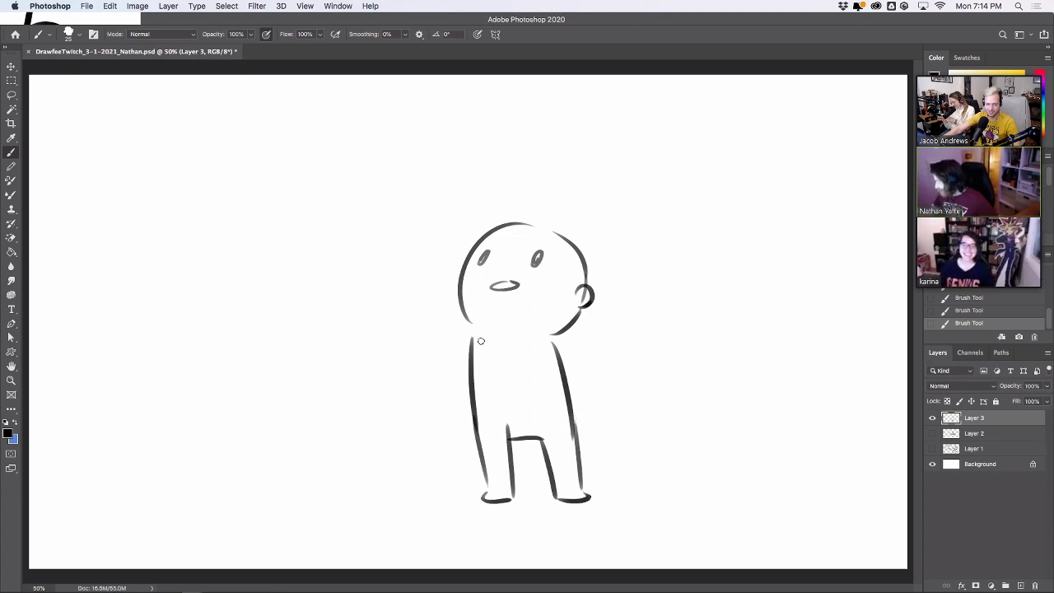
Draw one arm bent with its hand at the chin and the other hanging outward, erasing the head line under the raised hand.
mouse_move(458, 353)
left_mouse_down()
mouse_move(486, 326)
mouse_move(446, 326)
left_mouse_up()
key("super+z")
key("super+z")
left_click_drag(441, 319, 468, 365)
mouse_move(557, 338)
left_mouse_down()
mouse_move(601, 408)
mouse_move(597, 418)
mouse_move(609, 421)
mouse_move(615, 395)
left_mouse_up()
key("super+z")
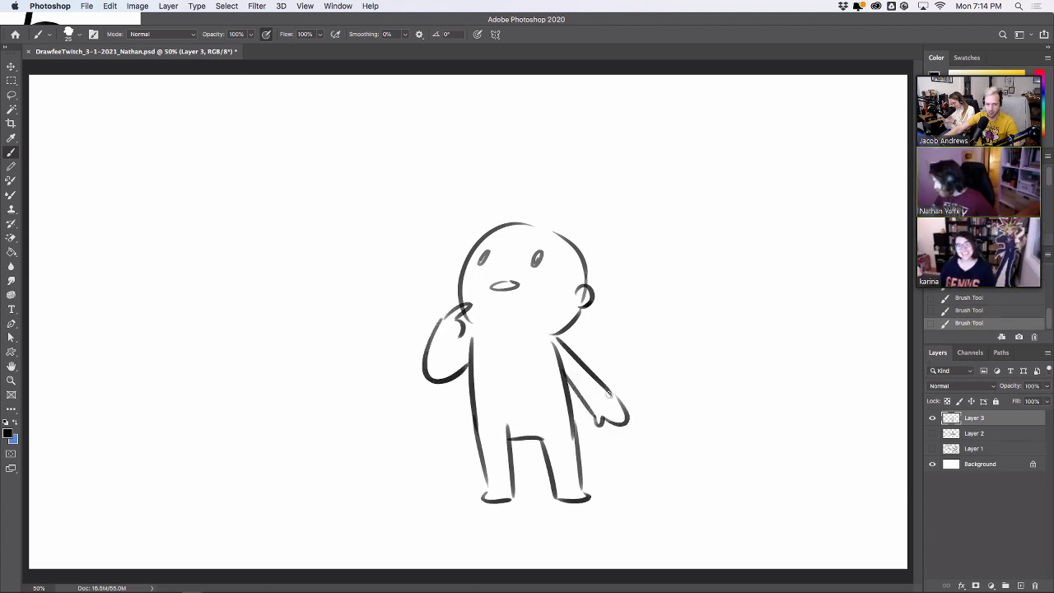
left_click_drag(457, 317, 479, 300)
Move the standing figure to the lower right corner of the canvas.
key("v")
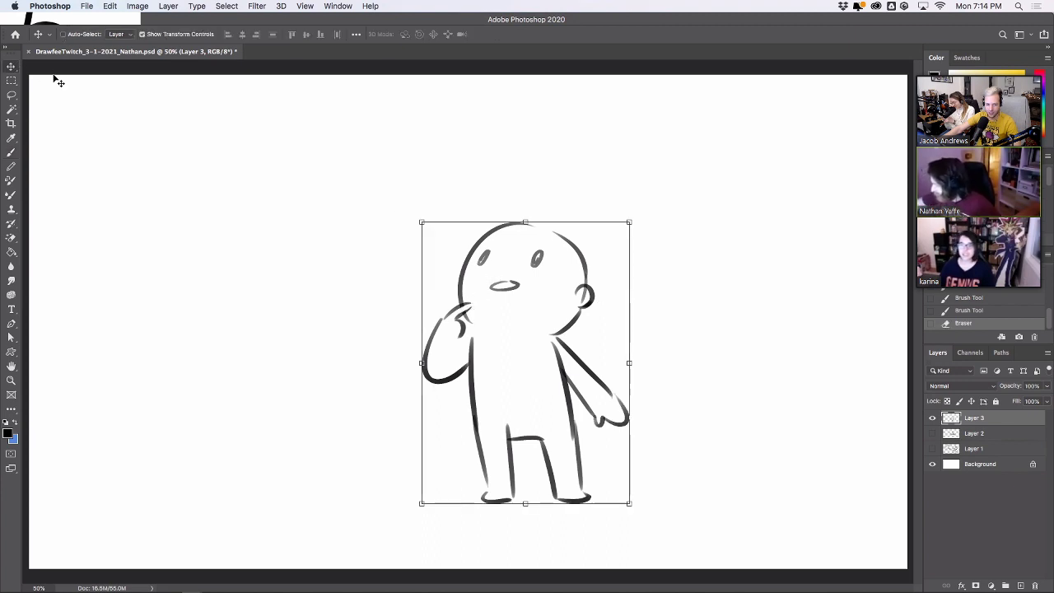
left_click_drag(562, 346, 805, 383)
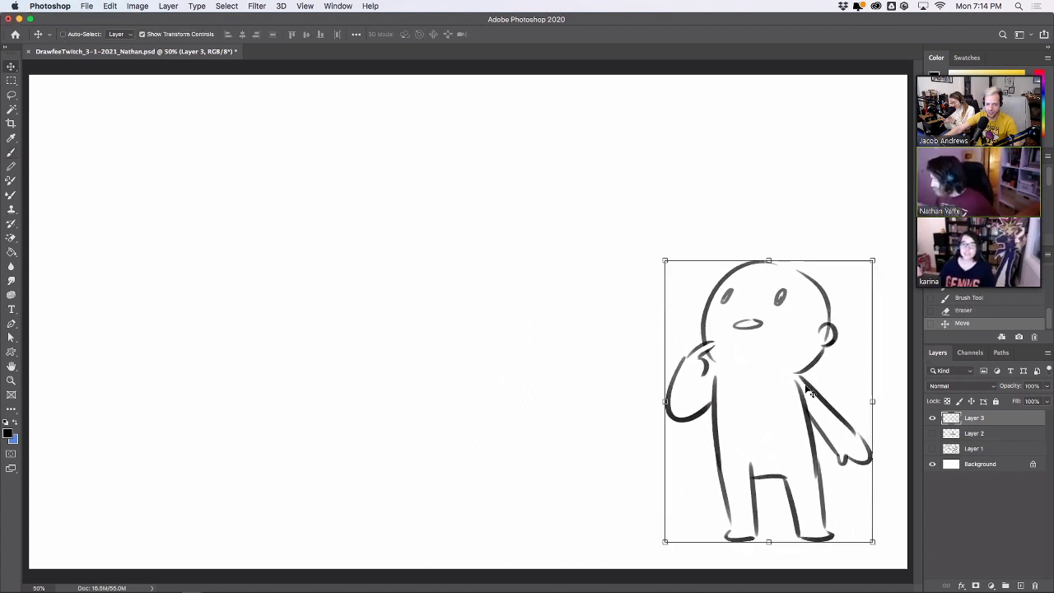
Brush a small rounded head with two pointed cat ears in the upper left of the canvas.
key("b")
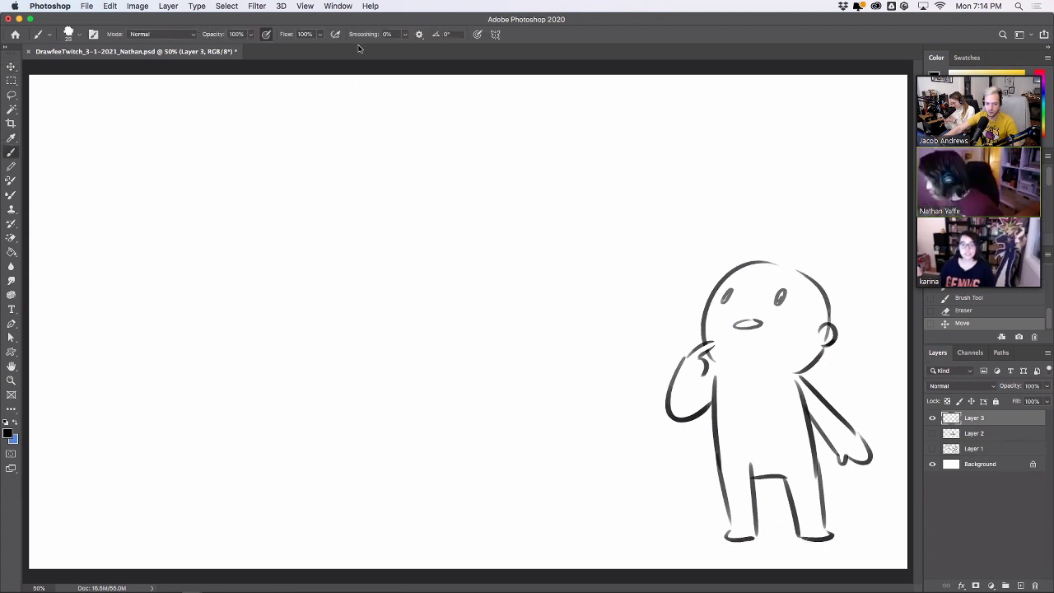
mouse_move(285, 194)
left_mouse_down()
mouse_move(352, 138)
mouse_move(372, 166)
mouse_move(365, 180)
mouse_move(373, 155)
mouse_move(376, 194)
left_mouse_up()
mouse_move(300, 141)
left_mouse_down()
mouse_move(284, 122)
mouse_move(278, 153)
left_mouse_up()
left_click_drag(352, 120, 370, 149)
key("ctrl+z")
key("super+z")
key("super+shift+z")
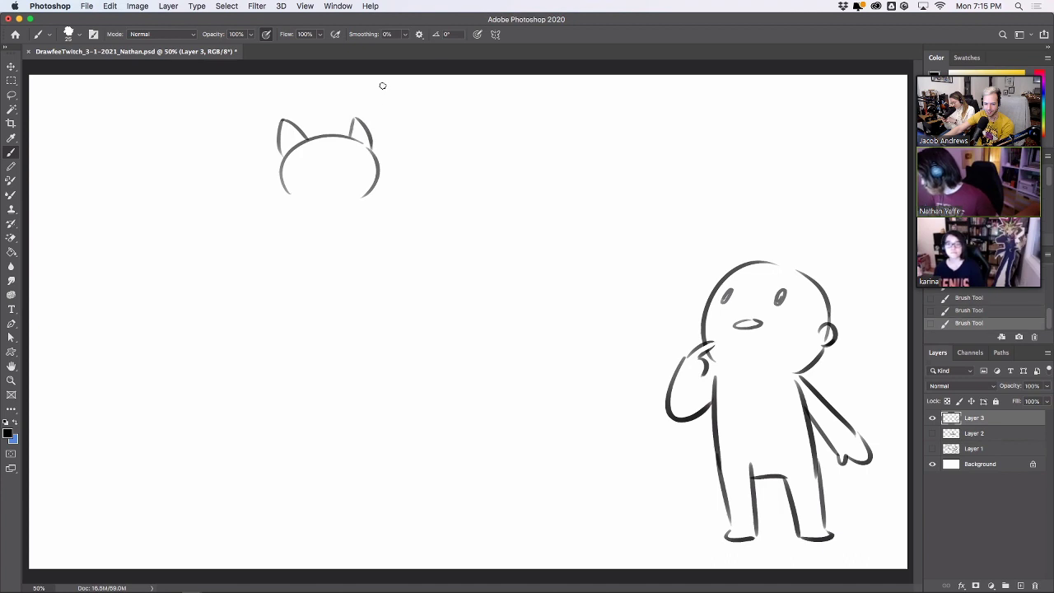
Draw two round eyes with dark pupils looking right on the cat's head.
mouse_move(298, 169)
left_mouse_down()
mouse_move(317, 160)
mouse_move(333, 170)
left_mouse_up()
key("super+z")
key("super+z")
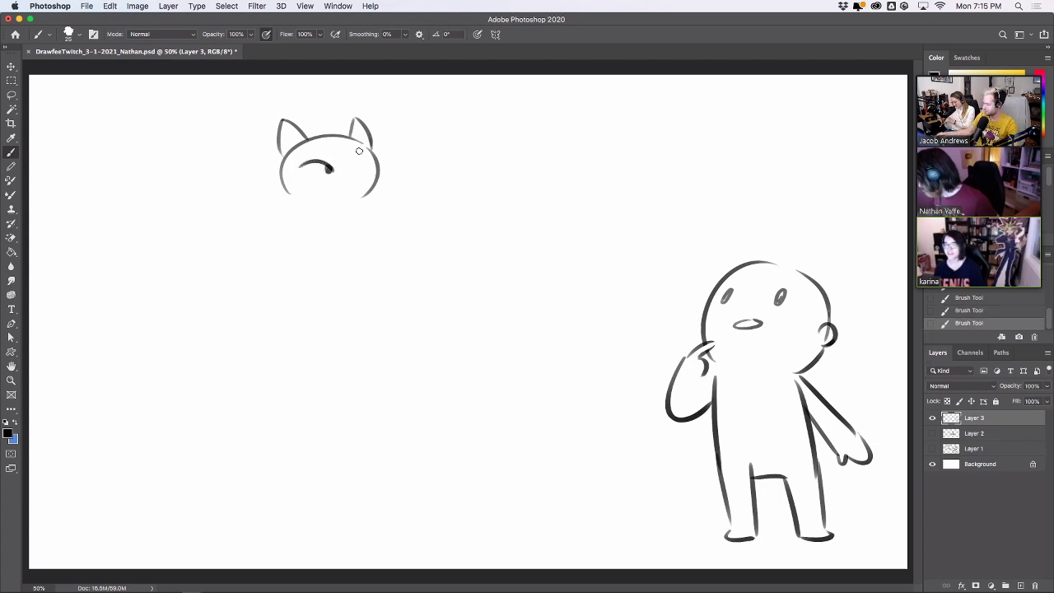
key("super+z")
mouse_move(325, 156)
left_mouse_down()
mouse_move(326, 169)
mouse_move(367, 166)
left_mouse_up()
key("super+z")
key("super+z")
key("ctrl+shift+z")
key("ctrl+z")
key("ctrl+shift+z")
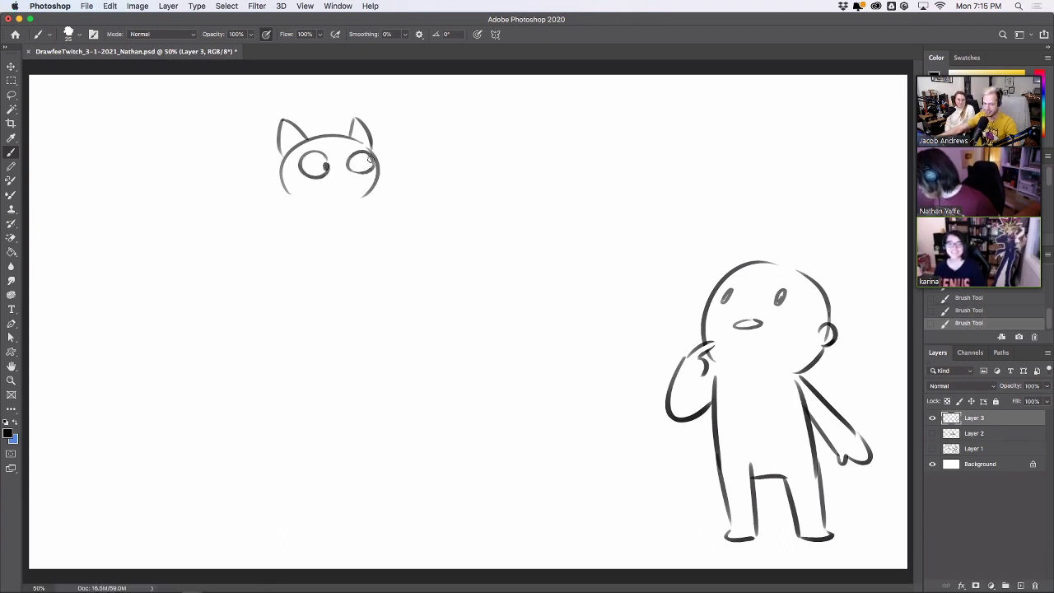
Add thick disguise glasses over the cat's eyes, with bushy eyebrows, a nose and a moustache.
mouse_move(293, 154)
left_mouse_down()
mouse_move(327, 150)
mouse_move(295, 154)
mouse_move(321, 175)
mouse_move(332, 154)
mouse_move(350, 155)
mouse_move(354, 173)
mouse_move(350, 156)
mouse_move(379, 151)
mouse_move(377, 167)
mouse_move(330, 169)
mouse_move(337, 184)
mouse_move(349, 174)
mouse_move(355, 188)
left_mouse_up()
key("super+z")
key("super+z")
mouse_move(323, 145)
left_mouse_down()
mouse_move(303, 150)
mouse_move(375, 146)
left_mouse_up()
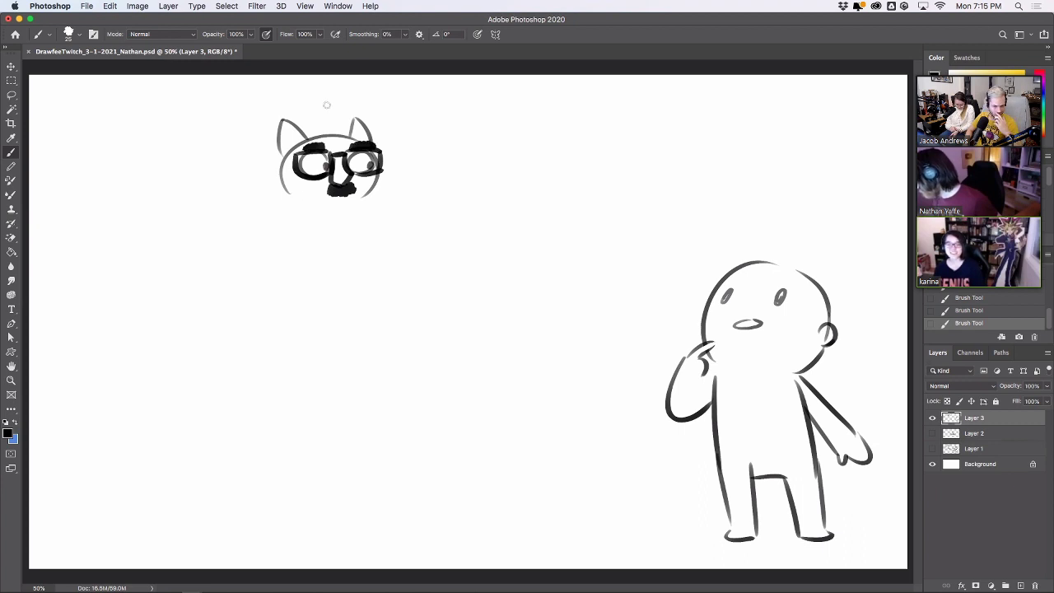
Add a hair tuft between the cat's ears, an inner ear line and cheek fur, replacing the head line under the hair with bangs.
mouse_move(303, 136)
left_mouse_down()
mouse_move(339, 113)
mouse_move(337, 129)
mouse_move(362, 123)
left_mouse_up()
left_click_drag(294, 136, 302, 145)
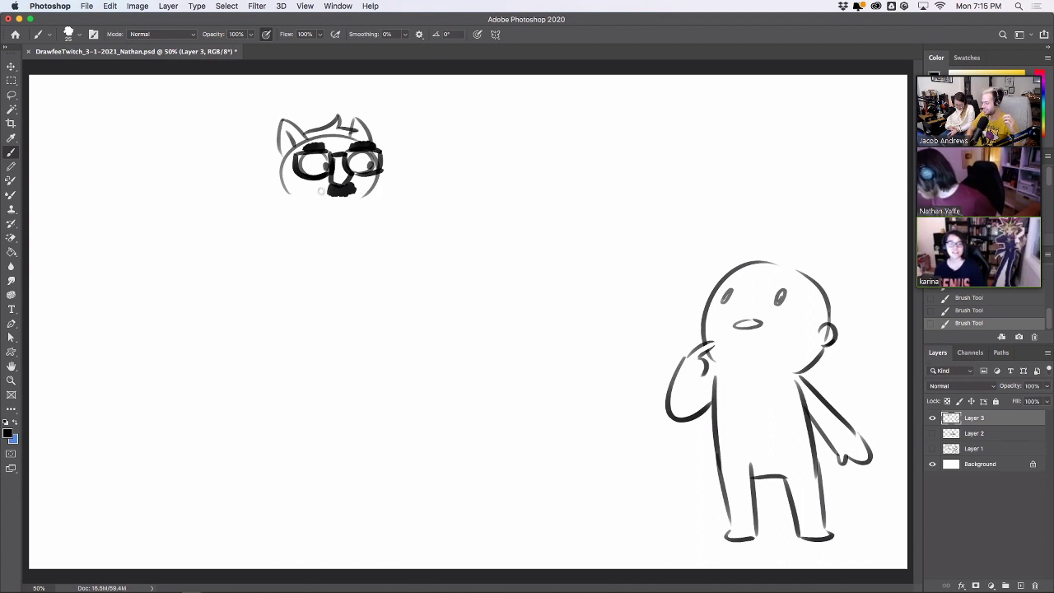
mouse_move(276, 153)
left_mouse_down()
mouse_move(266, 157)
mouse_move(271, 176)
left_mouse_up()
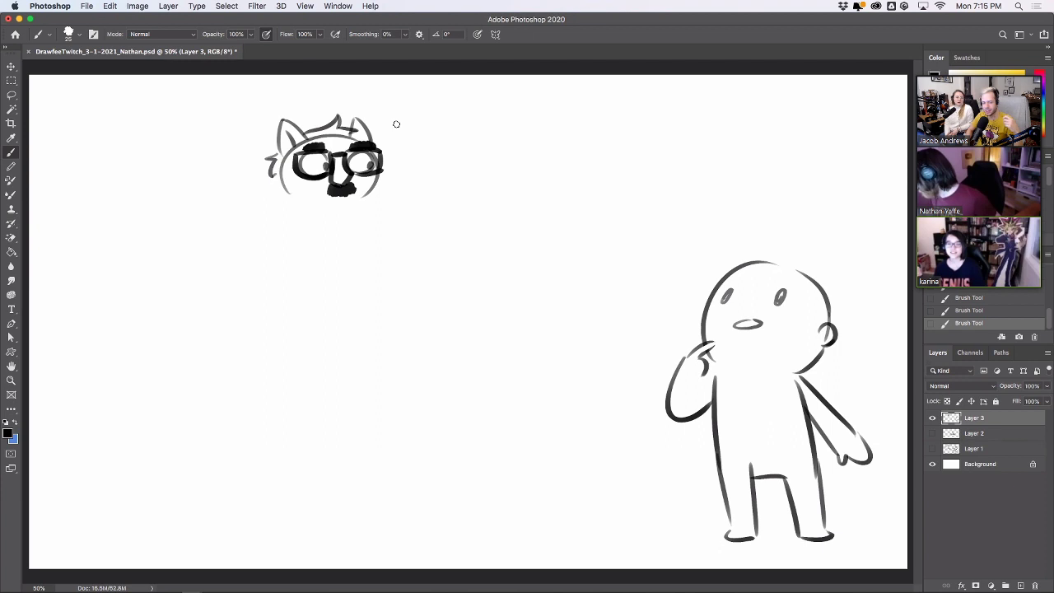
mouse_move(313, 137)
left_mouse_down()
mouse_move(347, 139)
mouse_move(338, 146)
mouse_move(344, 137)
left_mouse_up()
left_click_drag(345, 136, 351, 129)
key("super+z")
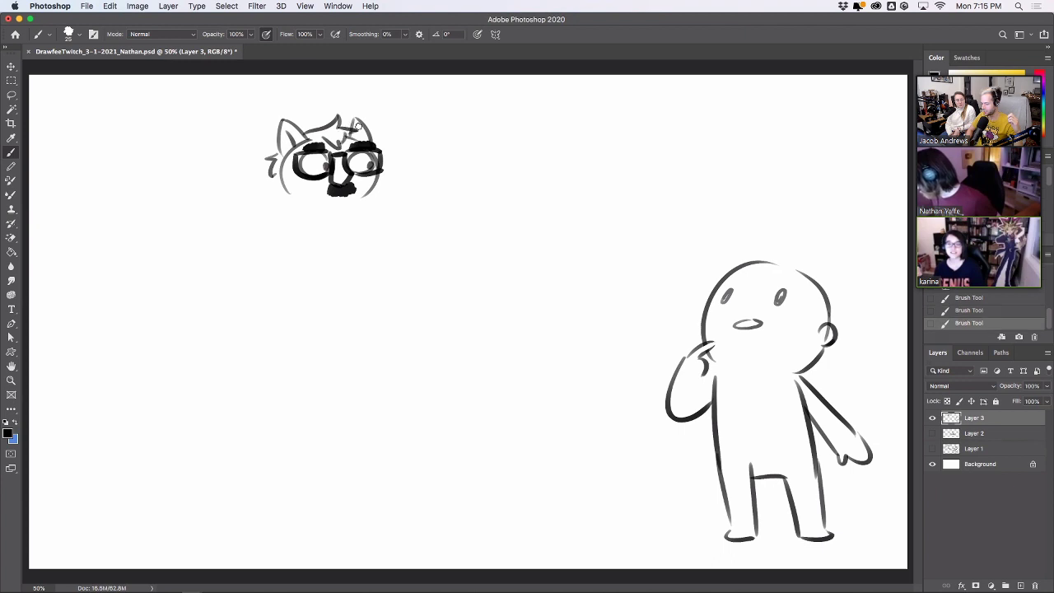
Draw a coat below the cat's head with a raised collar, pointed lapels, inner chest lines and both shoulders.
mouse_move(289, 195)
left_mouse_down()
mouse_move(320, 205)
mouse_move(254, 209)
mouse_move(278, 224)
mouse_move(317, 279)
left_mouse_up()
mouse_move(367, 198)
left_mouse_down()
mouse_move(365, 295)
mouse_move(382, 223)
mouse_move(408, 212)
left_mouse_up()
mouse_move(281, 181)
left_mouse_down()
mouse_move(260, 241)
mouse_move(286, 233)
mouse_move(306, 266)
left_mouse_up()
key("super+z")
mouse_move(265, 233)
left_mouse_down()
mouse_move(283, 238)
mouse_move(272, 188)
left_mouse_up()
key("b")
mouse_move(262, 233)
left_mouse_down()
mouse_move(290, 233)
mouse_move(319, 301)
left_mouse_up()
mouse_move(377, 221)
left_mouse_down()
mouse_move(386, 231)
mouse_move(374, 306)
left_mouse_up()
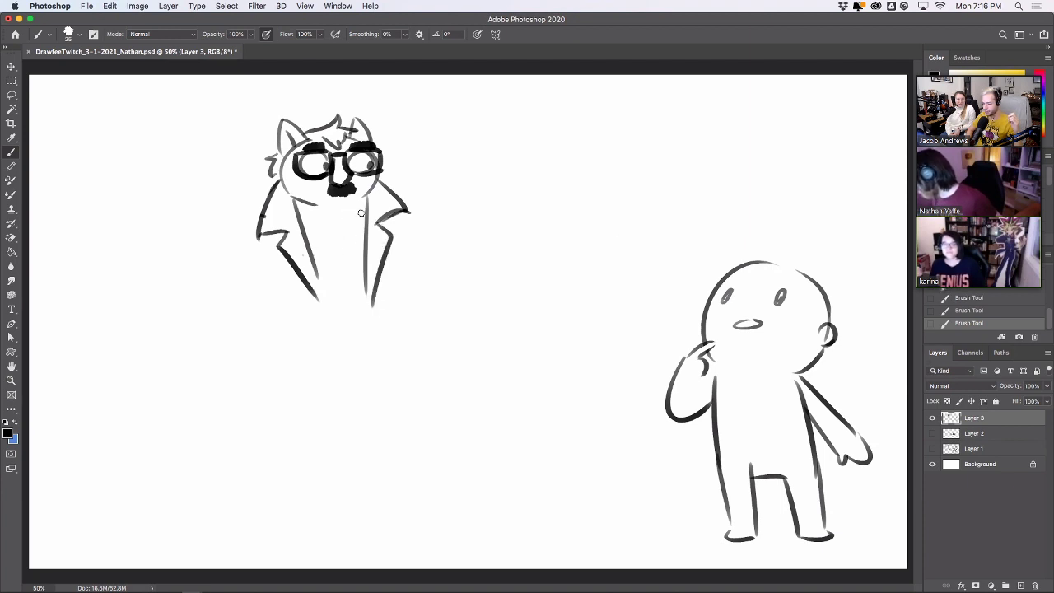
left_click_drag(261, 215, 241, 265)
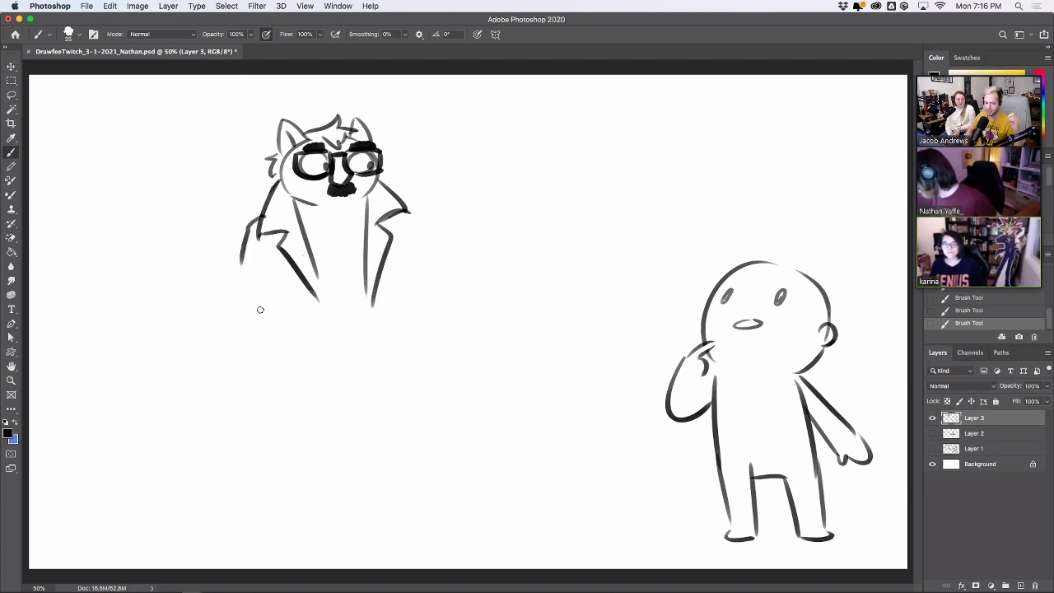
mouse_move(392, 219)
left_mouse_down()
mouse_move(414, 243)
mouse_move(416, 285)
left_mouse_up()
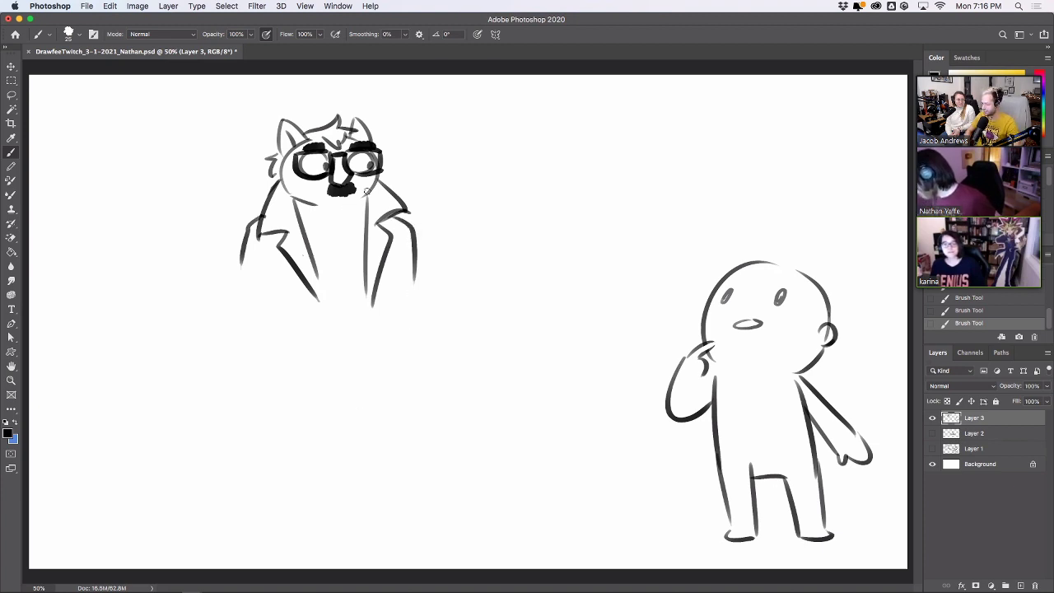
Redraw the right side of the cat's jaw as a darker curve running from the glasses to below the moustache.
key("super+z")
left_click_drag(351, 210, 378, 171)
key("super+z")
left_click_drag(352, 209, 378, 171)
key("super+z")
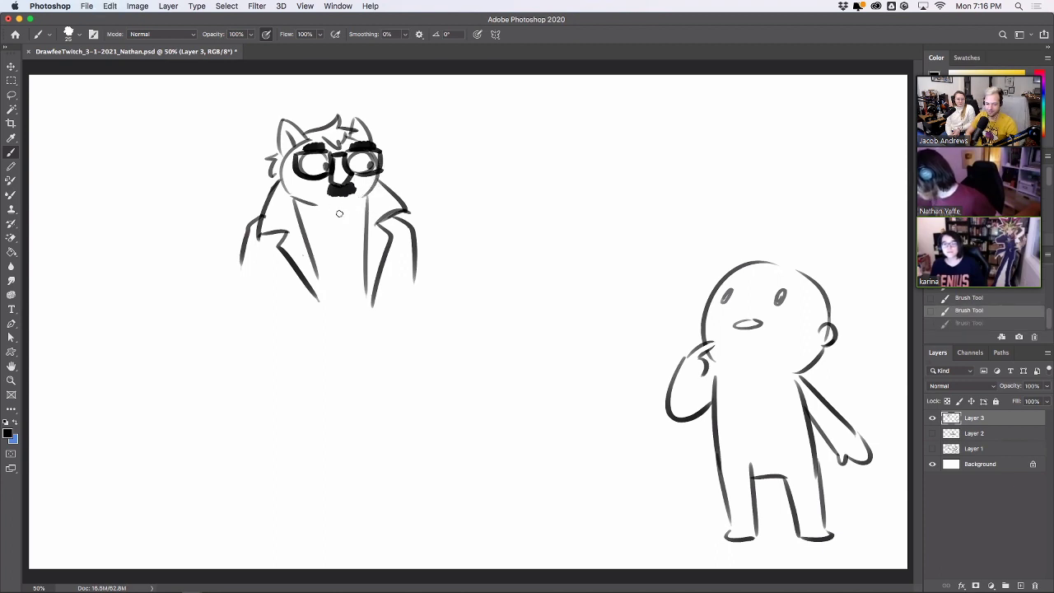
left_click_drag(354, 206, 379, 183)
key("super+z")
left_click_drag(354, 206, 377, 174)
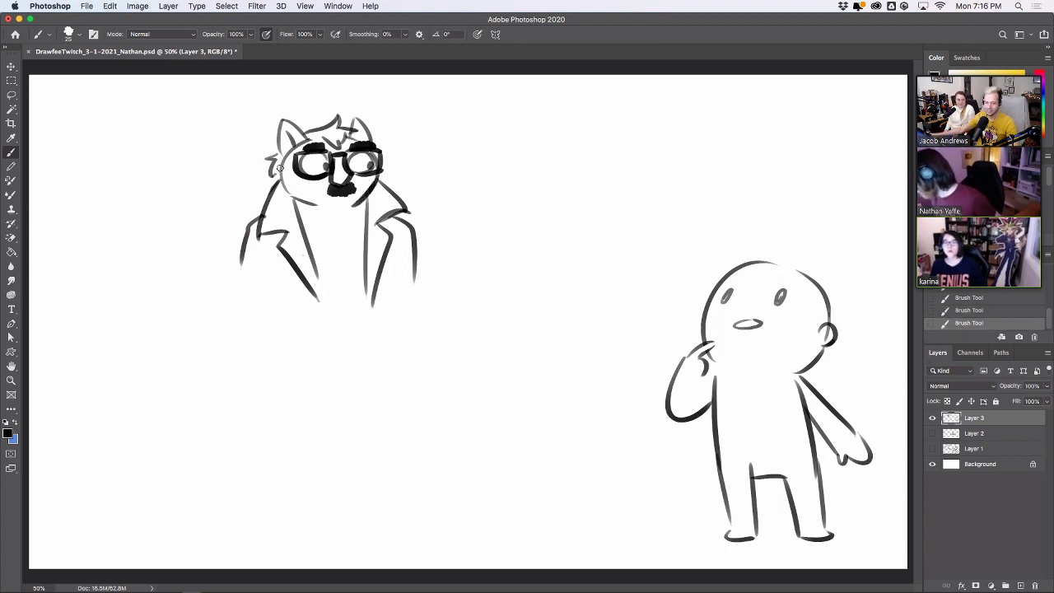
Draw the cat's left cheek and chin line under the disguise glasses, comparing the head with and without it.
mouse_move(280, 168)
left_mouse_down()
mouse_move(293, 198)
mouse_move(333, 209)
left_mouse_up()
key("super+z")
key("super+z")
key("super+shift+z")
key("super+z")
key("super+shift+z")
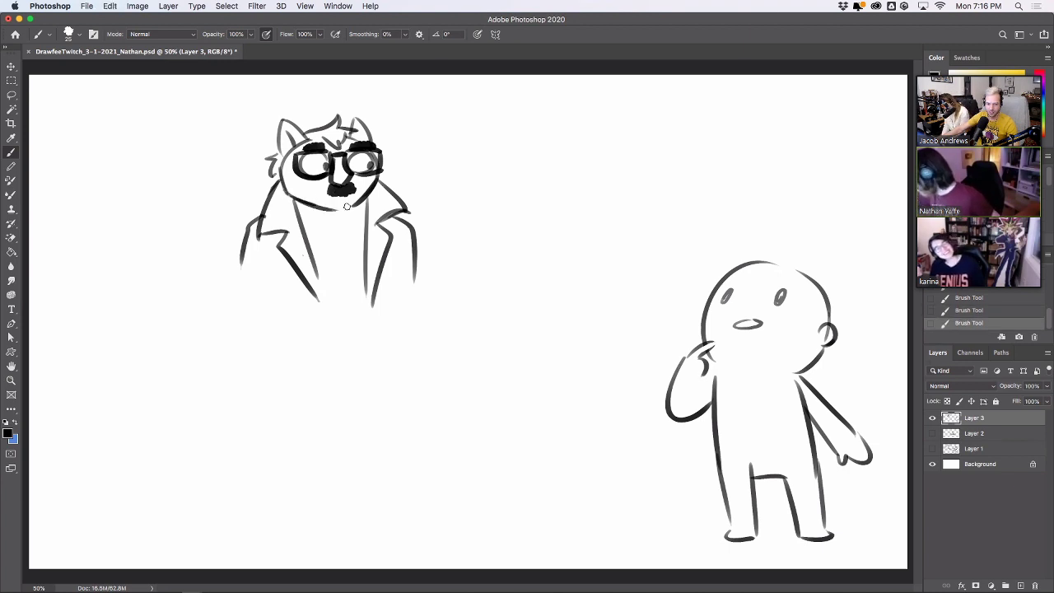
key("super+z")
key("super+shift+z")
key("super+z")
key("super+shift+z")
key("super+z")
key("super+shift+z")
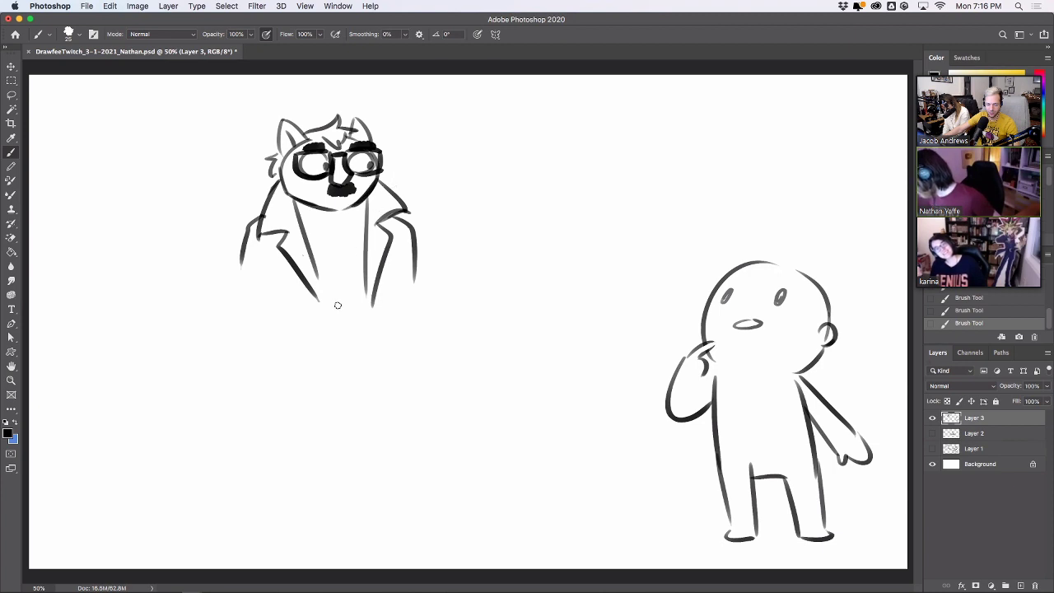
Draw small dark-filled bow tie shapes under both sides of the cat's chin, between the coat lapels.
left_click_drag(314, 206, 315, 214)
key("super+z")
key("super+shift+z")
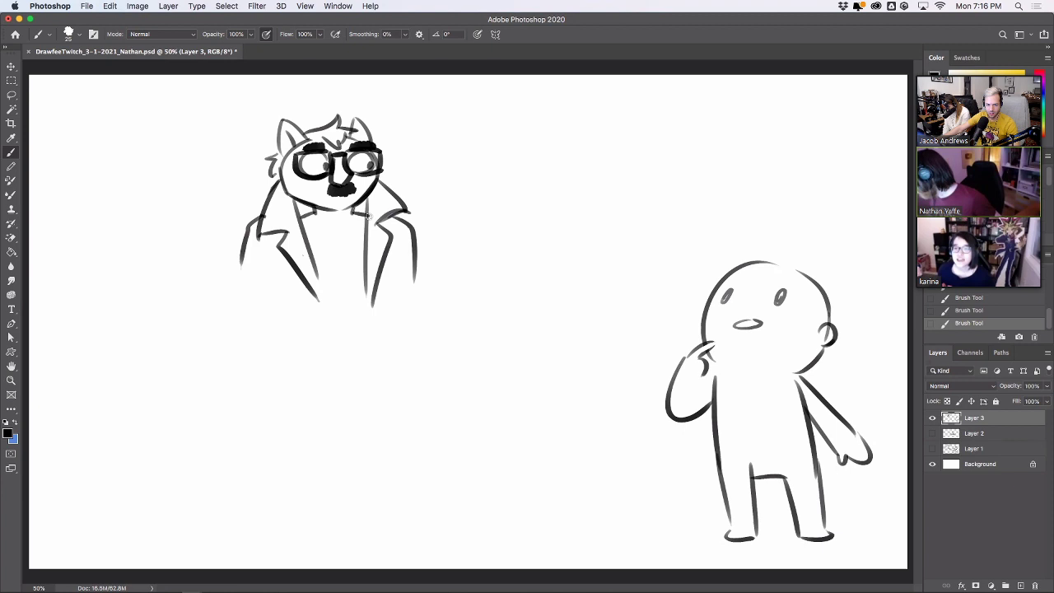
left_click_drag(301, 205, 313, 212)
left_click_drag(356, 207, 368, 201)
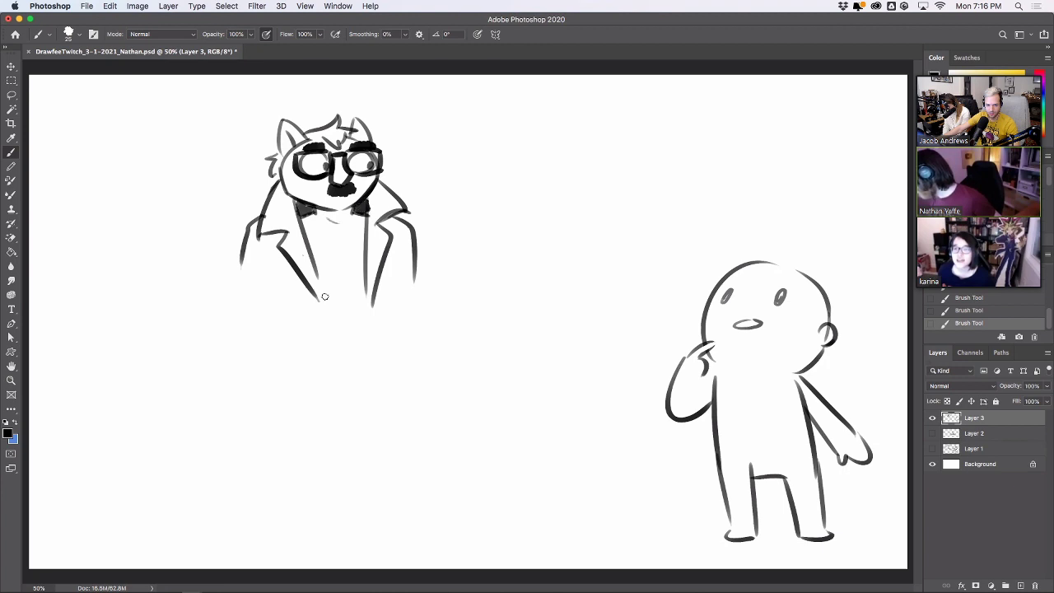
Sketch both coat sleeves reaching downward and outward from the cat's shoulders.
left_click_drag(263, 249, 263, 287)
key("super+z")
left_click_drag(266, 248, 253, 300)
key("super+z")
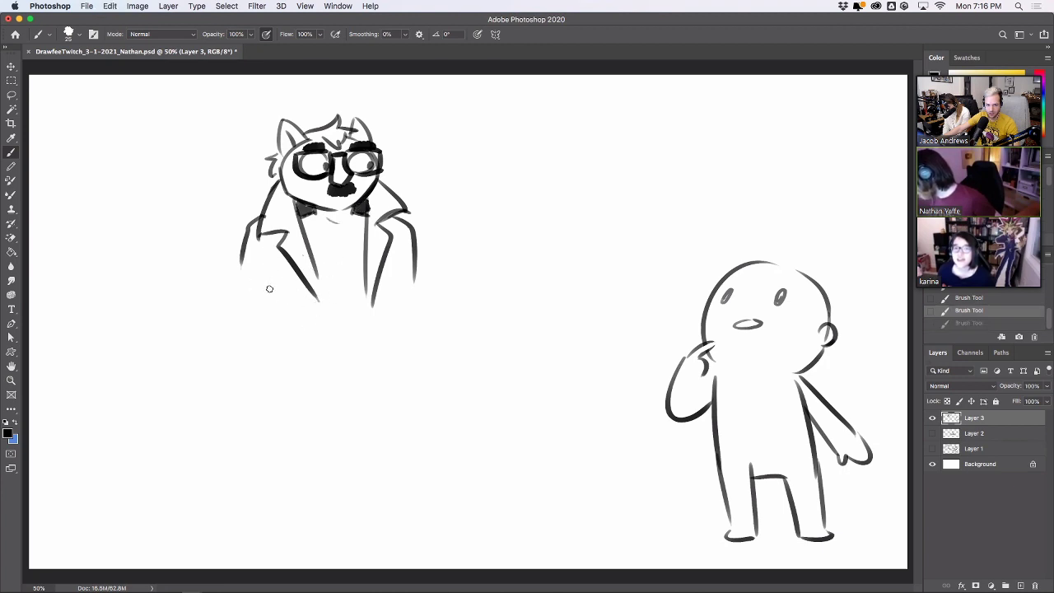
left_click_drag(270, 239, 245, 288)
key("ctrl+z")
left_click_drag(265, 241, 247, 293)
mouse_move(285, 264)
left_mouse_down()
mouse_move(227, 307)
mouse_move(253, 311)
mouse_move(228, 329)
mouse_move(263, 311)
left_mouse_up()
left_click_drag(401, 252, 440, 301)
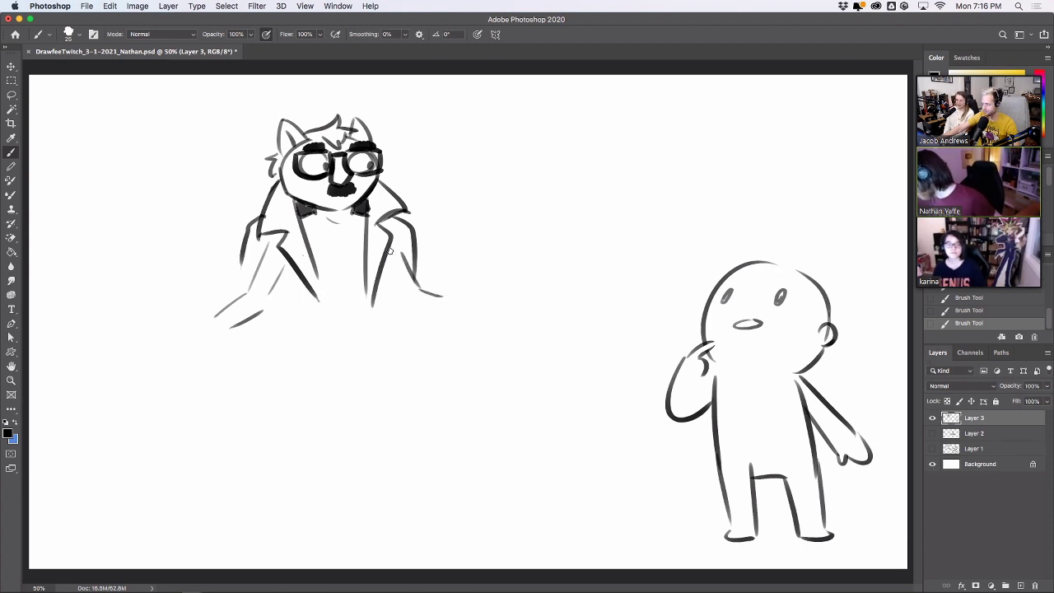
Erase the outstretched left sleeve, replace it with an arm bent inward across the coat, and add an inner line by the right lapel.
mouse_move(264, 267)
left_mouse_down()
mouse_move(277, 283)
mouse_move(235, 306)
mouse_move(233, 327)
left_mouse_up()
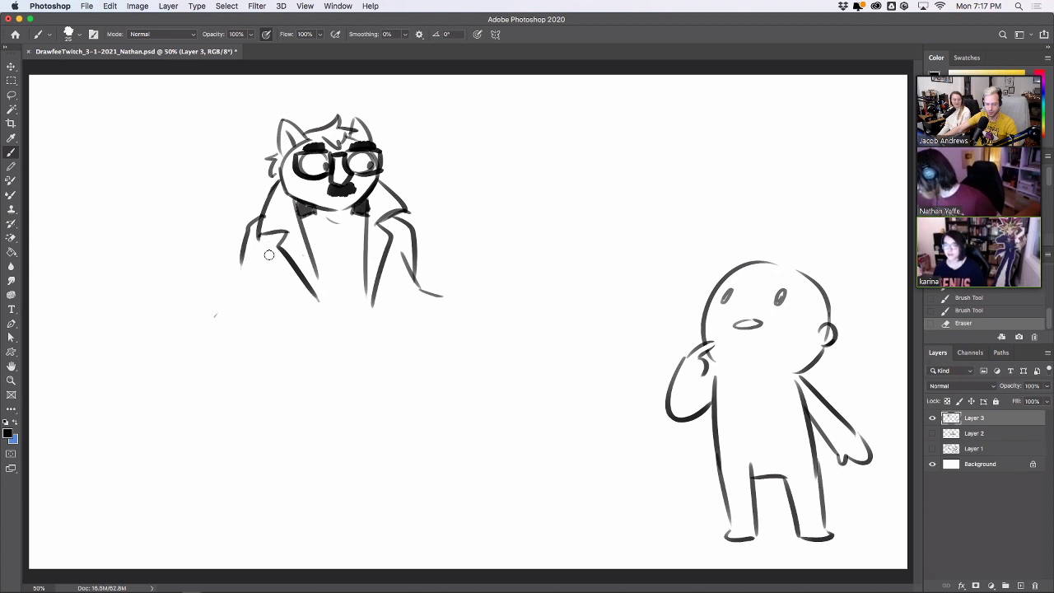
mouse_move(270, 239)
left_mouse_down()
mouse_move(255, 286)
mouse_move(297, 322)
left_mouse_up()
key("super+z")
left_click_drag(254, 285, 299, 327)
left_click_drag(367, 236, 375, 282)
mouse_move(287, 264)
left_mouse_down()
mouse_move(281, 291)
mouse_move(327, 315)
mouse_move(316, 318)
left_mouse_up()
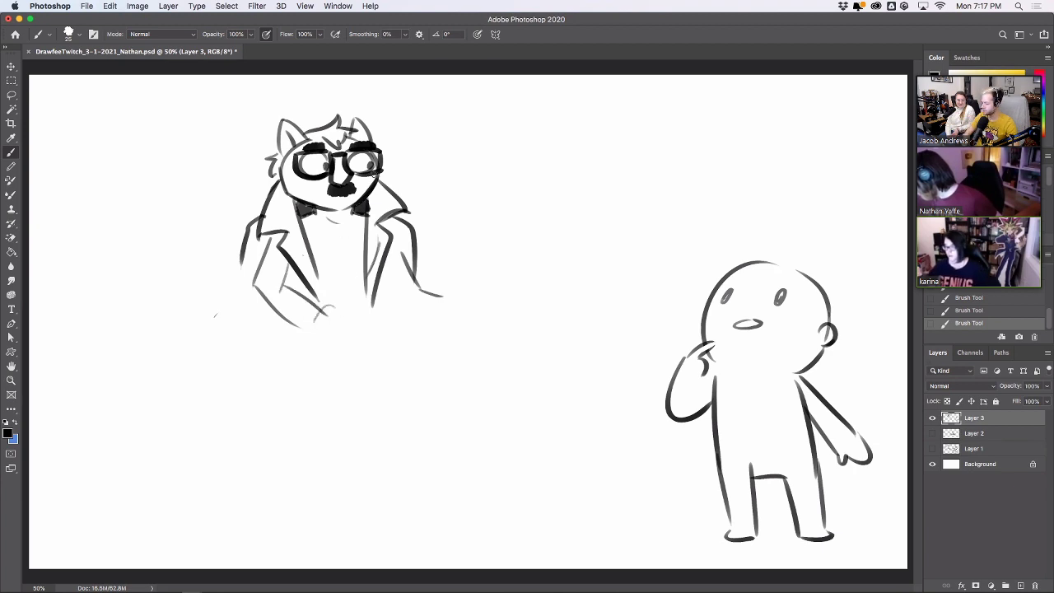
mouse_move(364, 250)
left_mouse_down()
mouse_move(353, 291)
mouse_move(370, 315)
left_mouse_up()
Sketch two bent legs with rough feet hanging below the cat's coat.
mouse_move(288, 327)
left_mouse_down()
mouse_move(310, 365)
mouse_move(306, 396)
left_mouse_up()
mouse_move(328, 334)
left_mouse_down()
mouse_move(338, 360)
mouse_move(312, 425)
left_mouse_up()
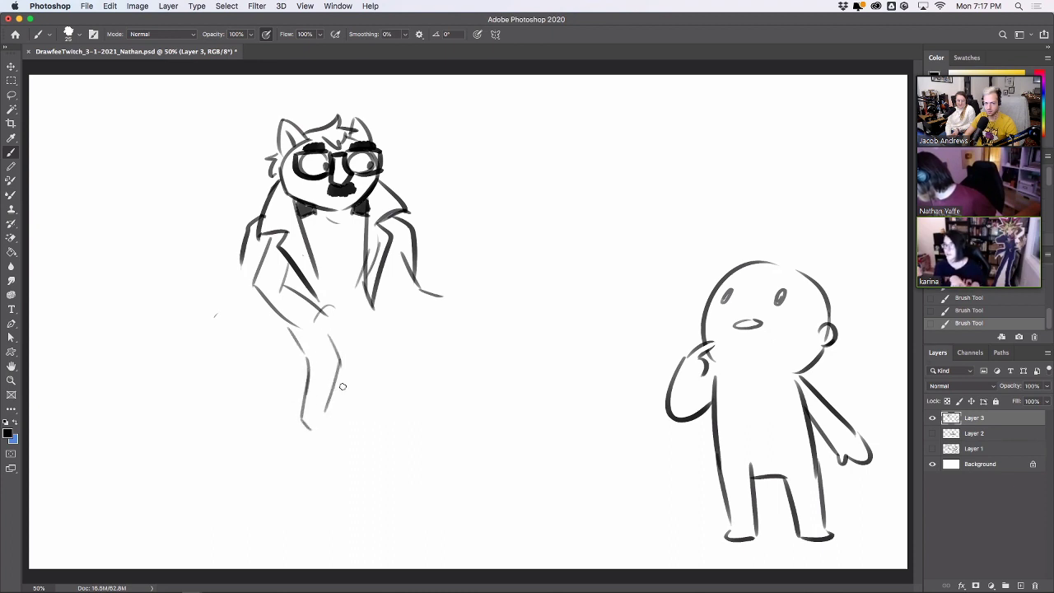
left_click_drag(374, 304, 384, 379)
left_click_drag(365, 338, 377, 360)
left_click_drag(374, 351, 362, 408)
left_click_drag(362, 408, 394, 424)
left_click_drag(394, 412, 387, 404)
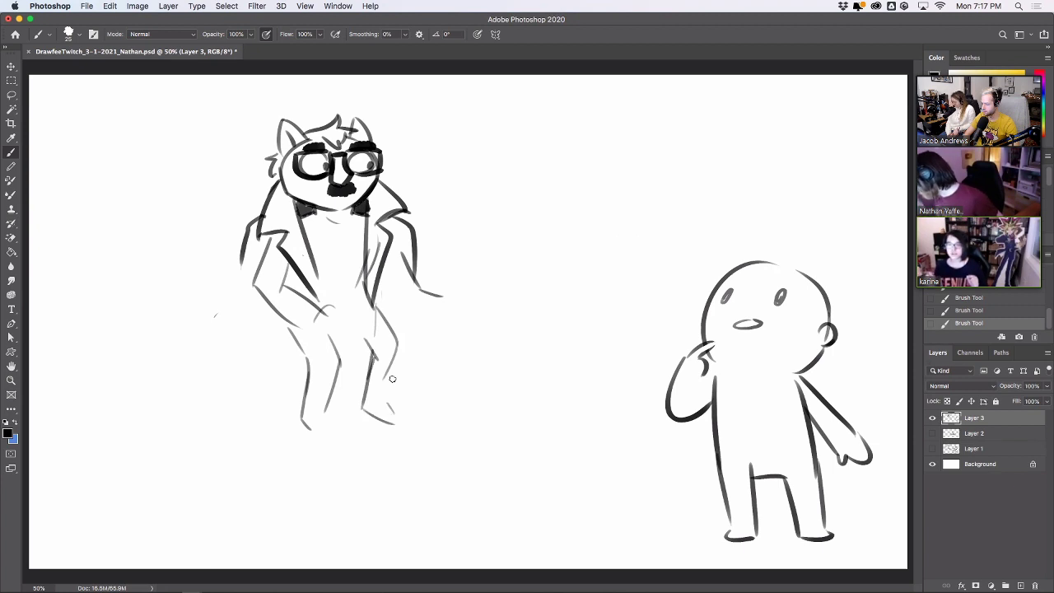
Draw a second cat's face with a pointed ear and scowling eye inside the open coat, with fingers resting on its head.
mouse_move(319, 300)
left_mouse_down()
mouse_move(343, 267)
mouse_move(352, 269)
mouse_move(336, 272)
mouse_move(369, 275)
mouse_move(356, 298)
mouse_move(373, 308)
mouse_move(356, 314)
mouse_move(361, 322)
left_mouse_up()
key("super+z")
key("super+z")
key("super+z")
key("super+z")
key("super+z")
key("super+z")
key("super+z")
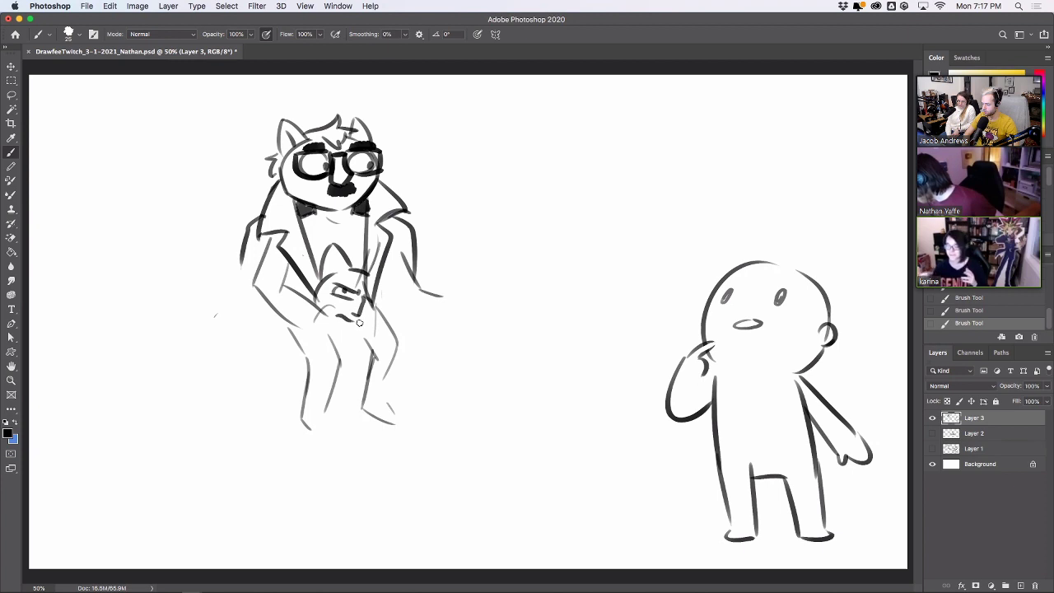
left_click_drag(353, 279, 360, 282)
mouse_move(375, 242)
left_mouse_down()
mouse_move(368, 281)
mouse_move(346, 272)
left_mouse_up()
mouse_move(349, 269)
left_mouse_down()
mouse_move(345, 280)
mouse_move(362, 282)
mouse_move(347, 277)
left_mouse_up()
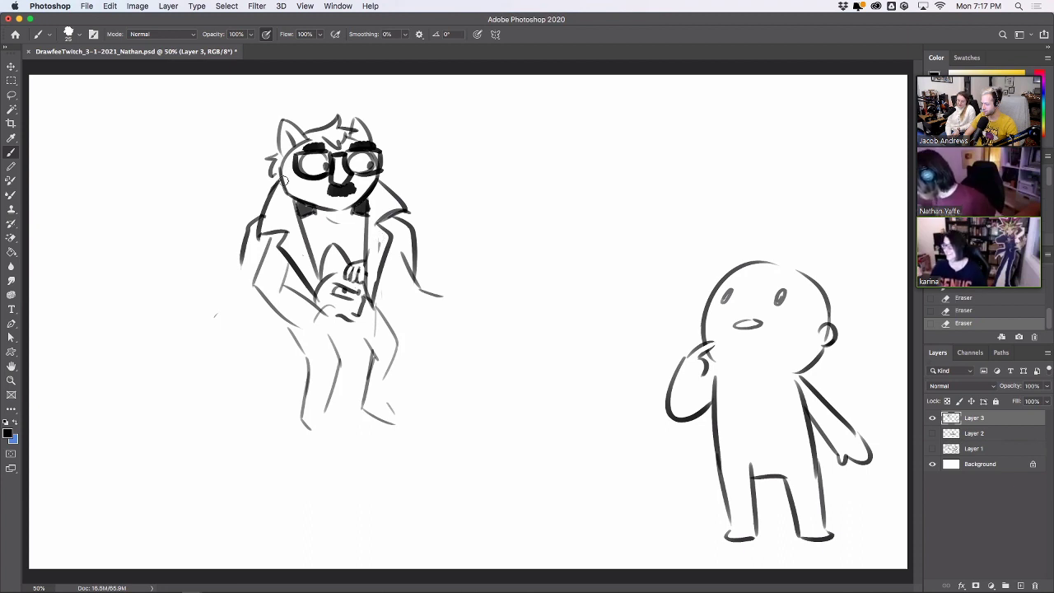
Refine the top cat's jaw, disguise nose and glasses frame, adding a side temple and a shirt neckline between the bow tie shapes.
mouse_move(286, 169)
left_mouse_down()
mouse_move(297, 197)
mouse_move(329, 210)
left_mouse_up()
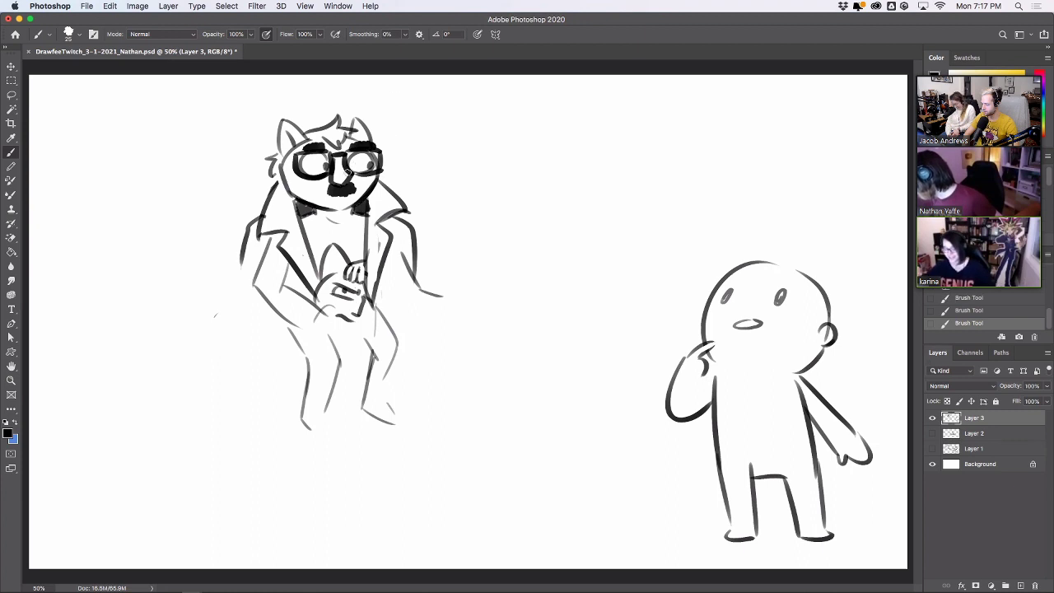
mouse_move(333, 175)
left_mouse_down()
mouse_move(353, 169)
mouse_move(339, 181)
mouse_move(348, 167)
left_mouse_up()
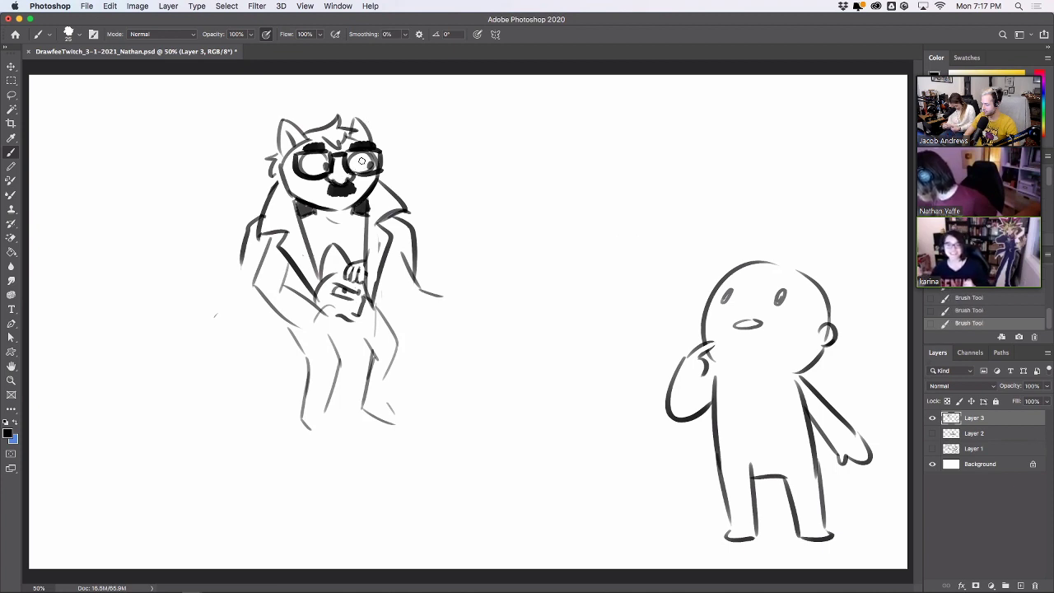
left_click_drag(382, 151, 384, 169)
mouse_move(295, 152)
left_mouse_down()
mouse_move(275, 154)
mouse_move(304, 151)
left_mouse_up()
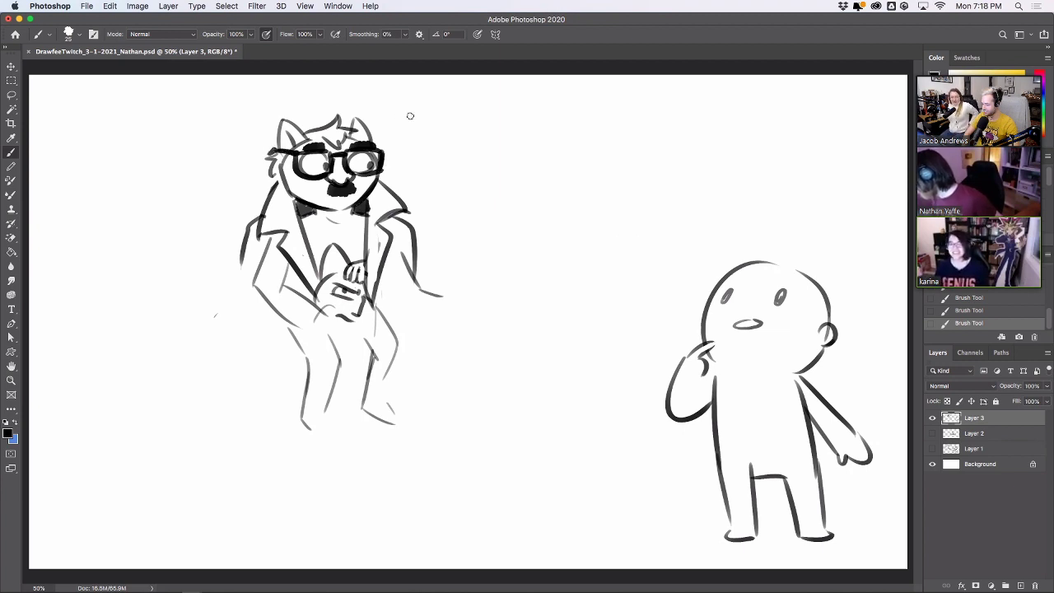
mouse_move(313, 214)
left_mouse_down()
mouse_move(344, 226)
mouse_move(354, 215)
left_mouse_up()
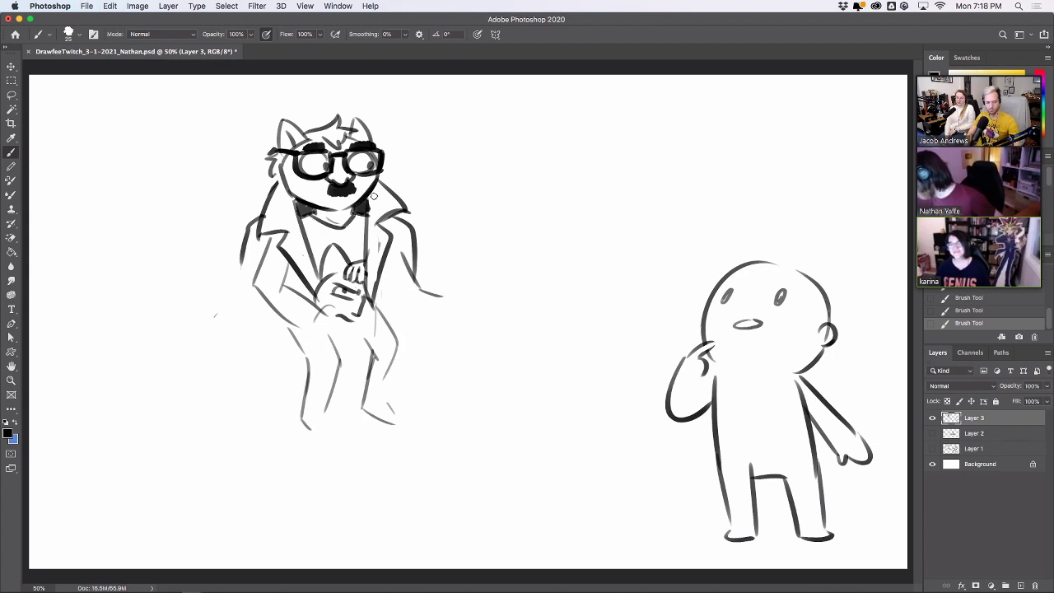
Lengthen the second cat's face with side lines and a rounded chin, and add an inner line in its ear.
mouse_move(328, 271)
left_mouse_down()
mouse_move(368, 339)
mouse_move(338, 349)
mouse_move(366, 342)
mouse_move(337, 340)
mouse_move(370, 335)
mouse_move(332, 334)
mouse_move(375, 327)
mouse_move(332, 338)
mouse_move(348, 349)
mouse_move(338, 345)
mouse_move(365, 344)
left_mouse_up()
key("super+z")
key("super+z")
key("super+z")
key("super+z")
left_click_drag(370, 281, 377, 359)
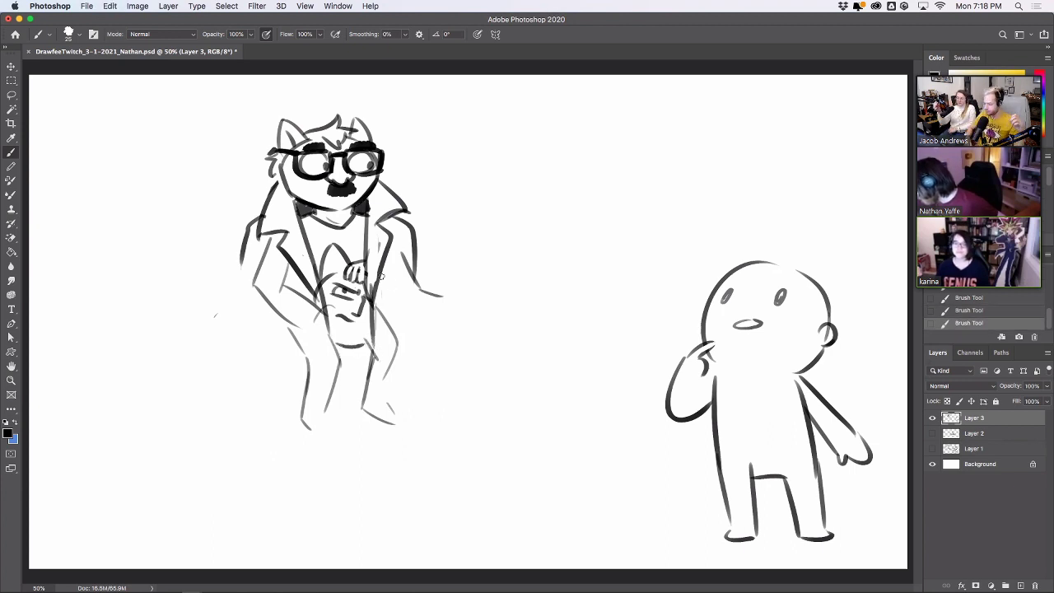
key("ctrl+z")
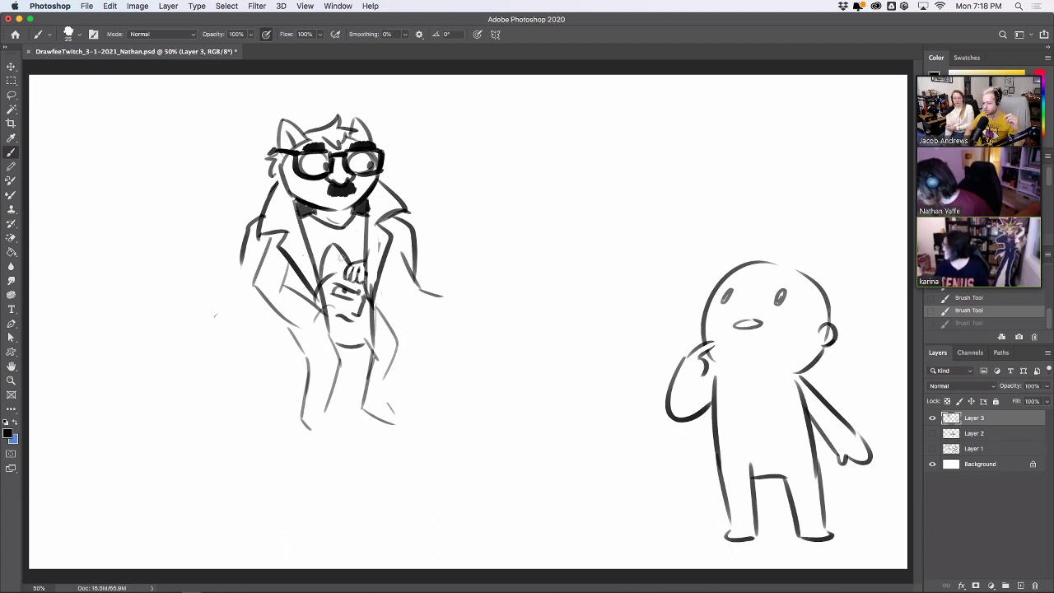
left_click_drag(334, 254, 336, 265)
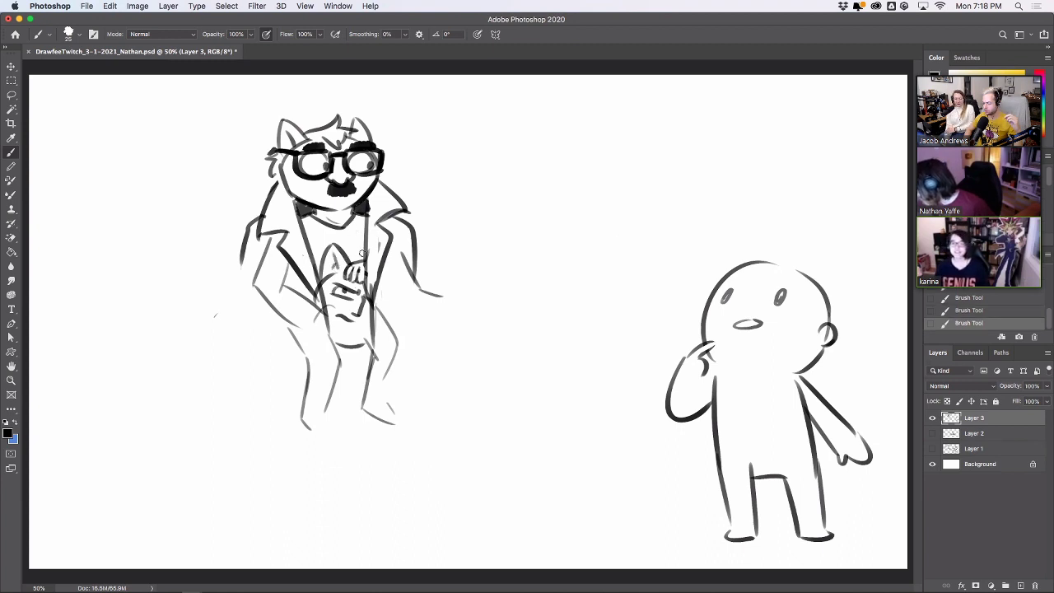
mouse_move(349, 347)
left_mouse_down()
mouse_move(374, 341)
mouse_move(365, 368)
mouse_move(357, 362)
mouse_move(376, 348)
left_mouse_up()
key("super+z")
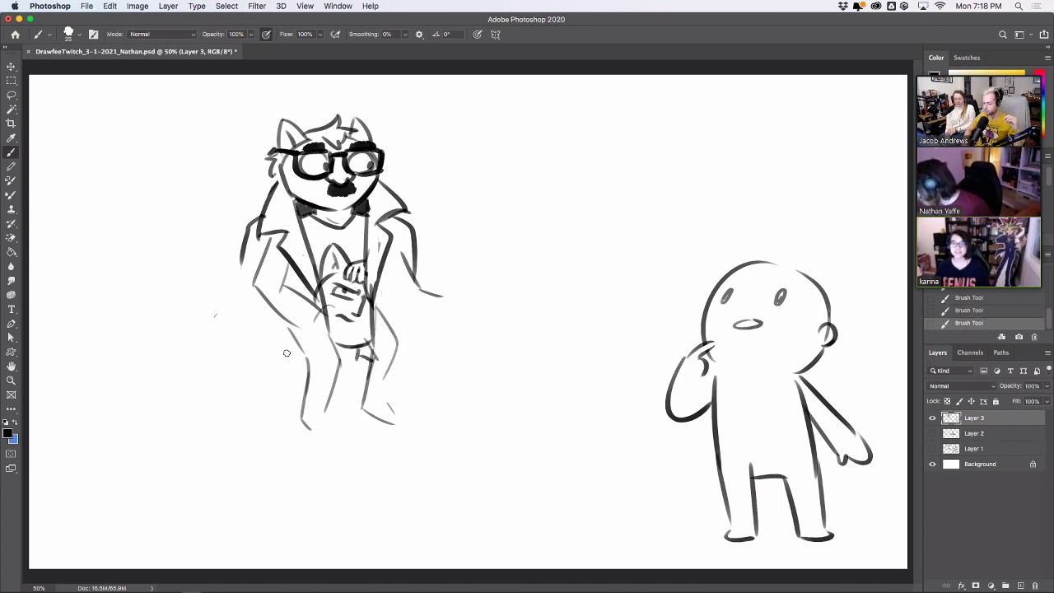
Sketch the second cat's bent arm beside the left leg, with its hand gripping the top cat's limb.
key("super+z")
left_click_drag(261, 317, 273, 325)
mouse_move(261, 317)
left_mouse_down()
mouse_move(282, 293)
mouse_move(275, 309)
mouse_move(287, 310)
mouse_move(253, 355)
mouse_move(303, 363)
left_mouse_up()
key("super+z")
left_click_drag(265, 323, 297, 383)
left_click_drag(281, 333, 269, 355)
mouse_move(267, 358)
left_mouse_down()
mouse_move(305, 356)
mouse_move(301, 347)
left_mouse_up()
key("super+z")
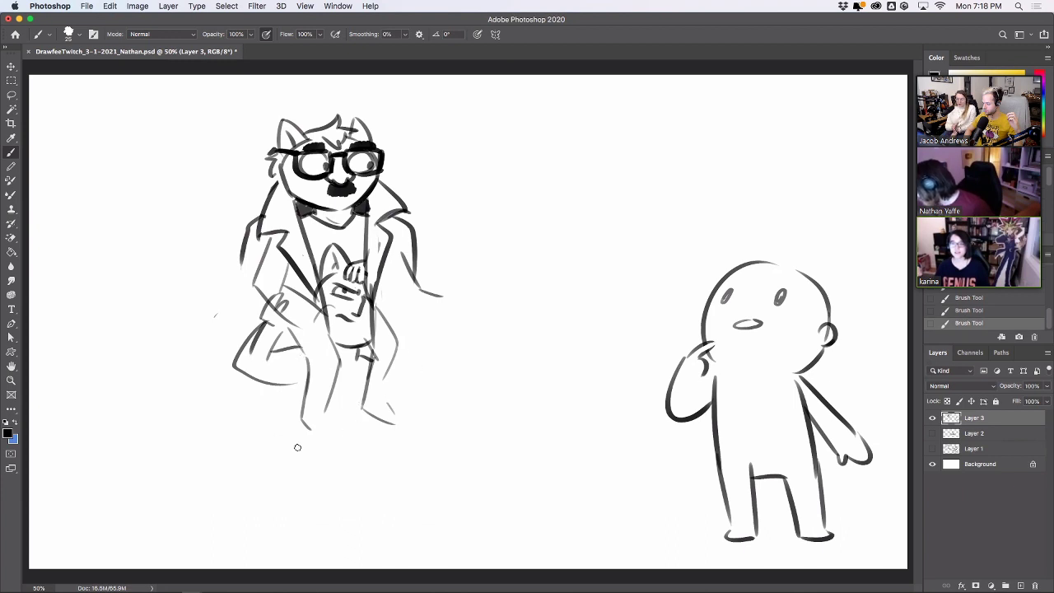
Move the whole drawing up and left, then lasso the stacked cats and scale them to about 90%.
left_click(11, 65)
left_click_drag(599, 307, 574, 276)
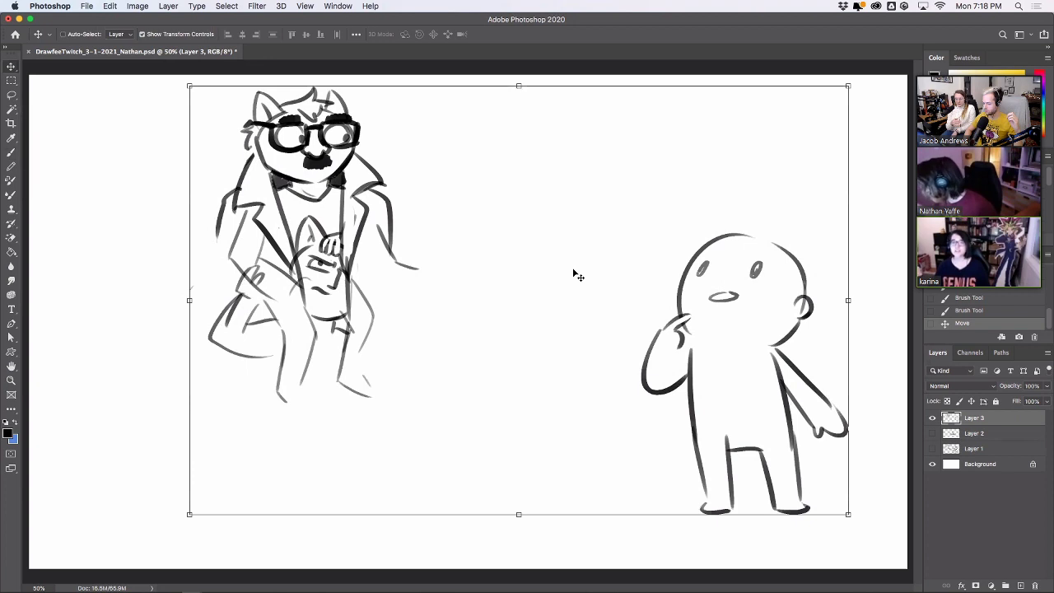
left_click(11, 95)
mouse_move(224, 99)
left_mouse_down()
mouse_move(159, 305)
mouse_move(476, 198)
mouse_move(331, 76)
left_mouse_up()
key("v")
left_click_drag(495, 442, 463, 408)
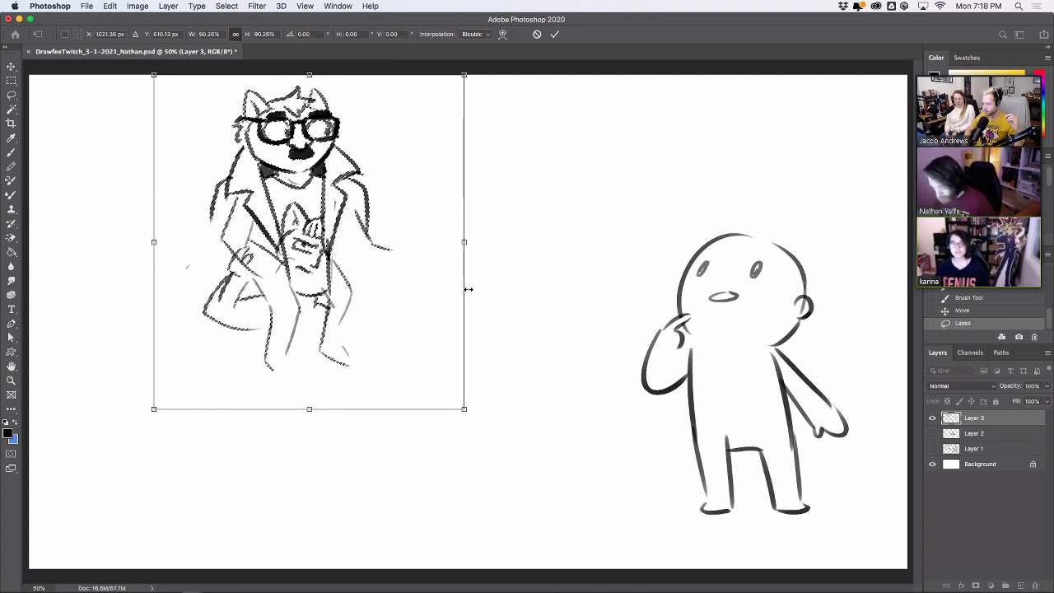
key("Return")
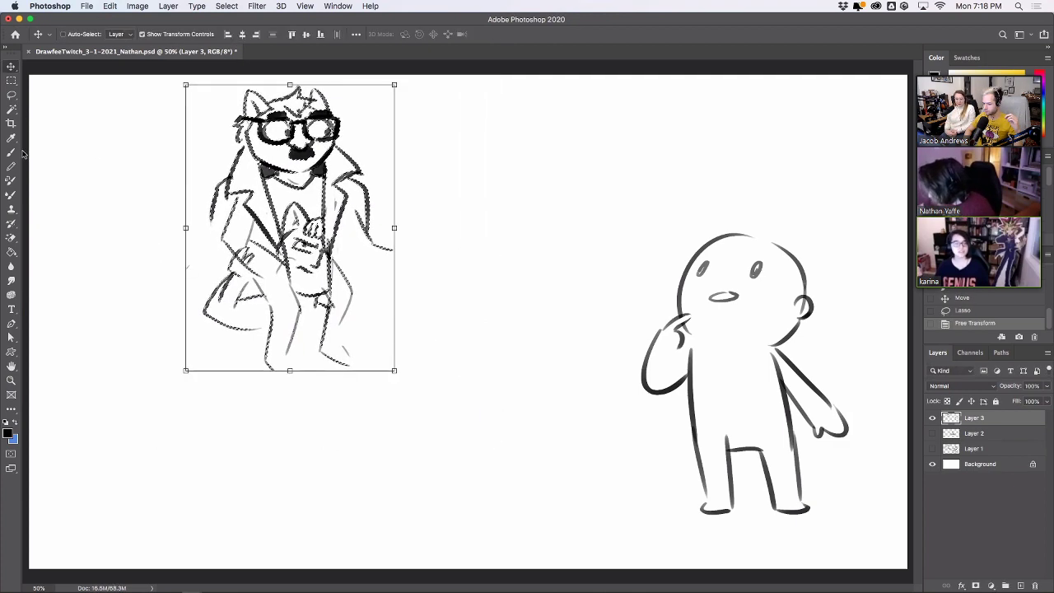
key("super+d")
key("b")
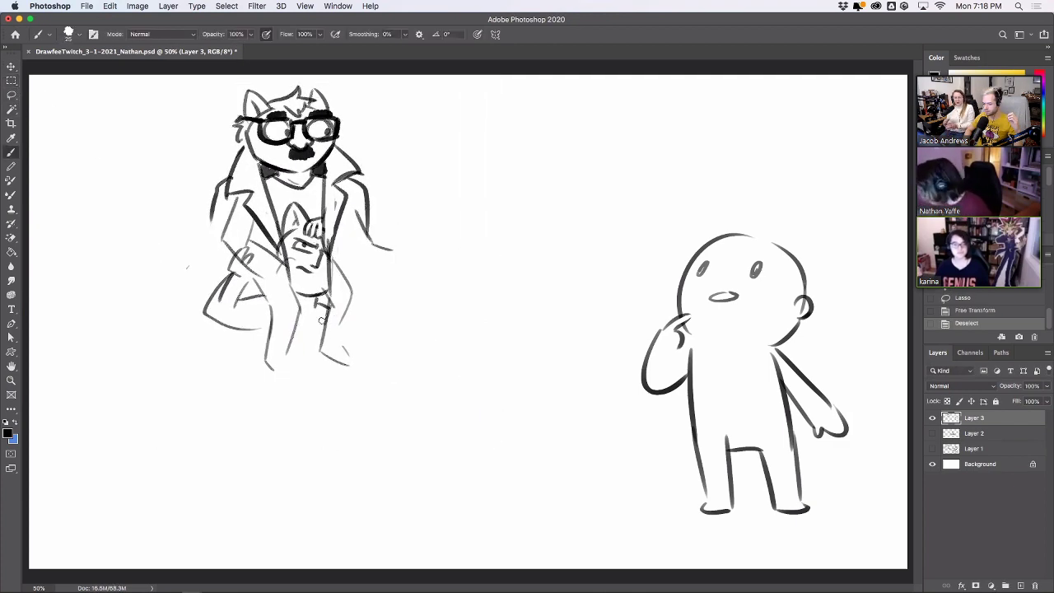
Rough in the second cat's right arm and lower body, with a round third head and body lines beneath it.
left_click_drag(350, 305, 361, 303)
mouse_move(354, 303)
left_mouse_down()
mouse_move(337, 274)
mouse_move(353, 266)
mouse_move(371, 297)
left_mouse_up()
left_click_drag(249, 329, 256, 383)
mouse_move(333, 328)
left_mouse_down()
mouse_move(326, 354)
mouse_move(350, 367)
left_mouse_up()
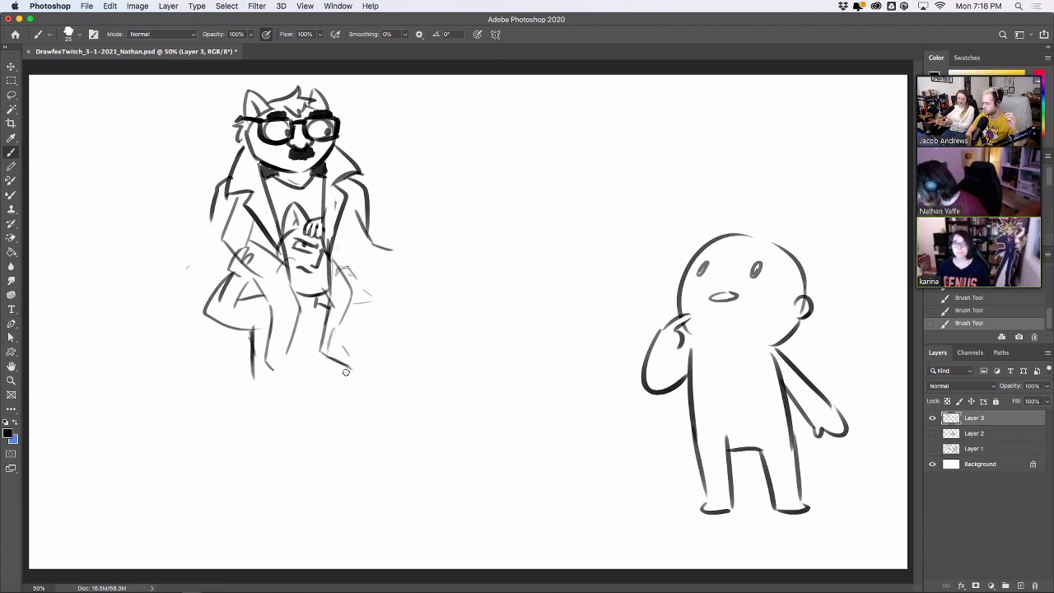
mouse_move(258, 387)
left_mouse_down()
mouse_move(268, 402)
mouse_move(303, 403)
mouse_move(286, 437)
left_mouse_up()
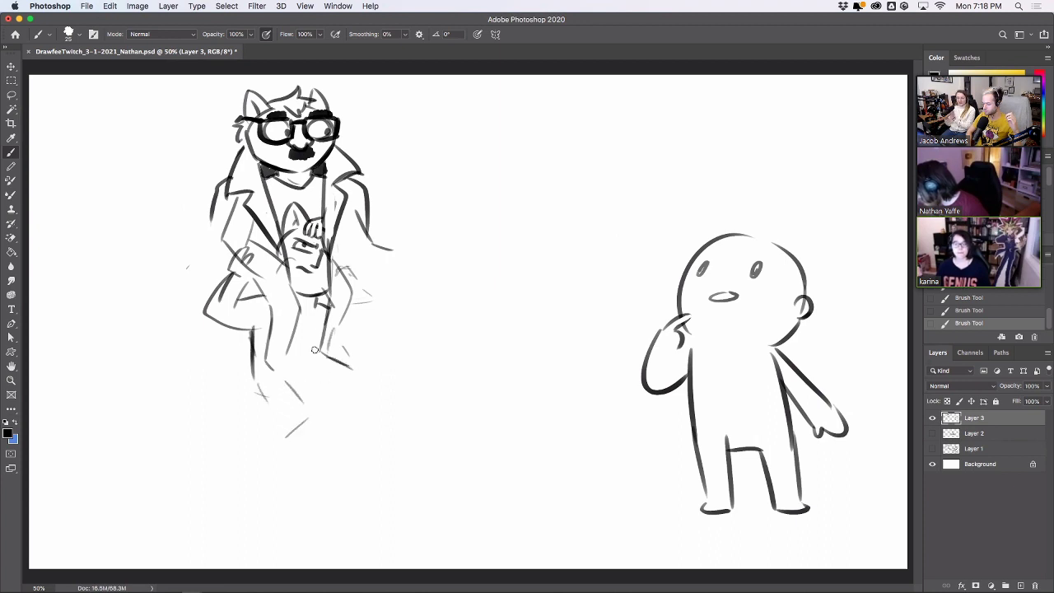
mouse_move(290, 386)
left_mouse_down()
mouse_move(318, 344)
mouse_move(287, 390)
mouse_move(325, 347)
mouse_move(342, 354)
mouse_move(330, 402)
mouse_move(352, 439)
left_mouse_up()
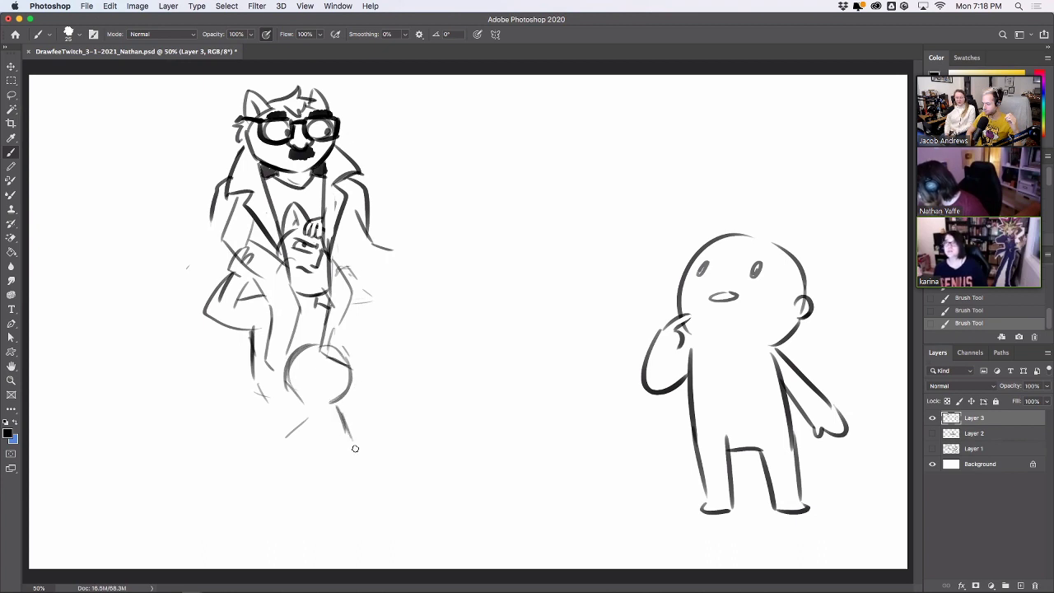
mouse_move(293, 265)
left_mouse_down()
mouse_move(298, 372)
mouse_move(286, 438)
left_mouse_up()
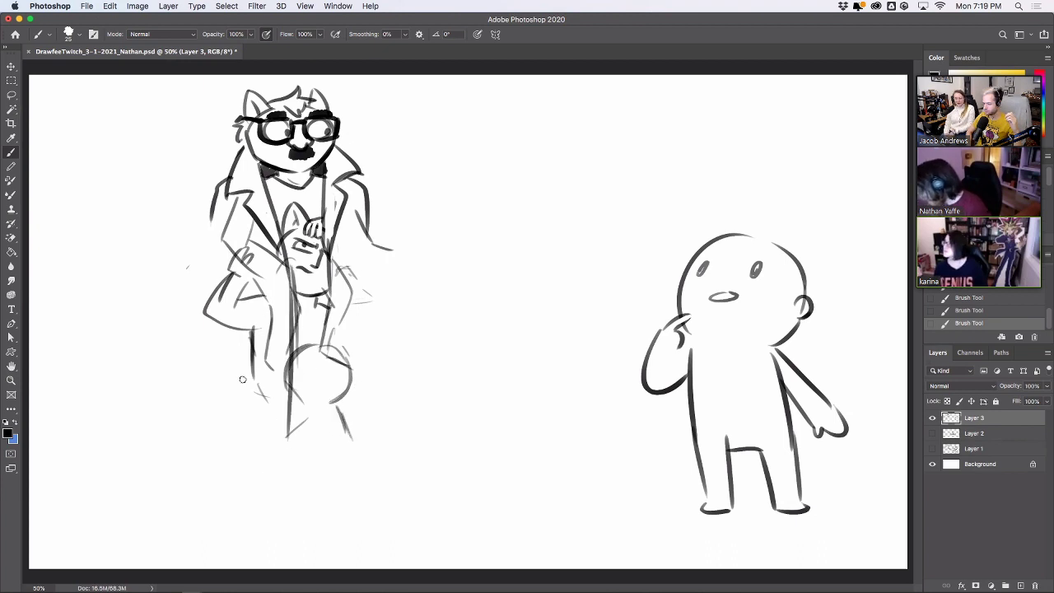
Draw the long coat's outer sides, bulging at the second cat's elbows and running down past the third head.
left_click_drag(220, 331, 209, 488)
left_click_drag(213, 270, 203, 344)
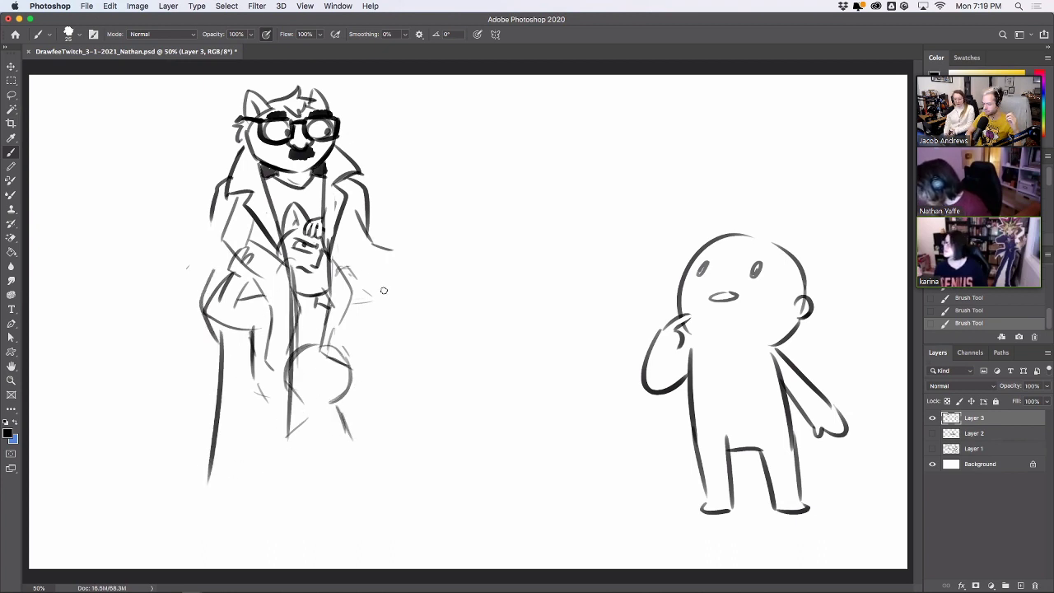
left_click_drag(364, 255, 376, 399)
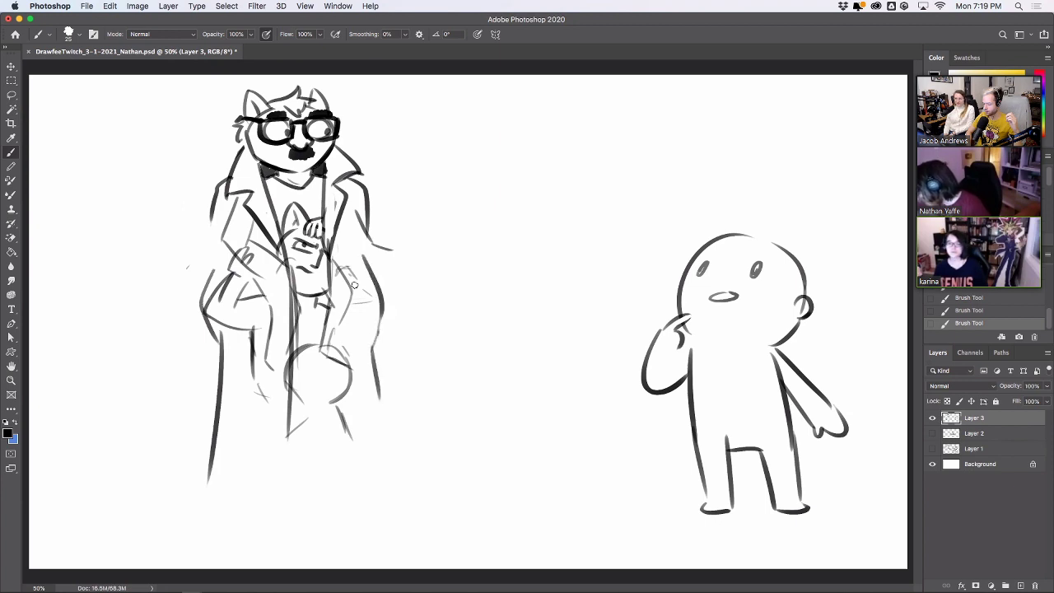
Give the third head a strained face with hands gripping its top and side, and sketch its body lines below.
mouse_move(296, 372)
left_mouse_down()
mouse_move(316, 360)
mouse_move(303, 379)
mouse_move(313, 369)
mouse_move(294, 325)
mouse_move(318, 341)
mouse_move(311, 344)
mouse_move(329, 324)
mouse_move(299, 352)
left_mouse_up()
left_click(336, 323)
mouse_move(339, 368)
left_mouse_down()
mouse_move(363, 369)
mouse_move(349, 385)
mouse_move(361, 393)
left_mouse_up()
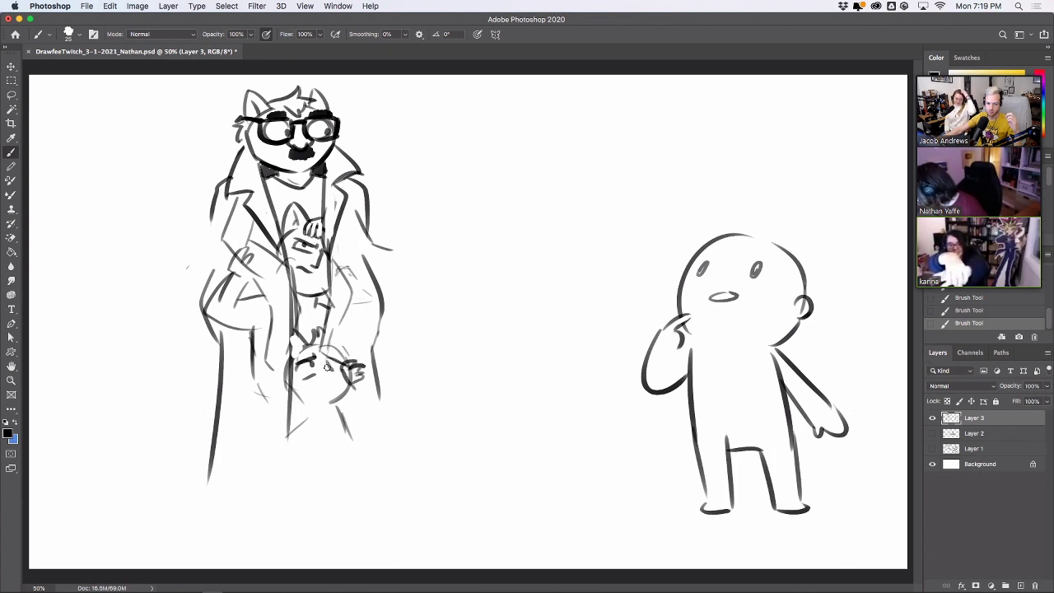
key("super+z")
mouse_move(326, 360)
left_mouse_down()
mouse_move(321, 386)
mouse_move(338, 373)
mouse_move(311, 406)
mouse_move(336, 402)
mouse_move(296, 400)
mouse_move(291, 382)
mouse_move(284, 466)
left_mouse_up()
key("super+z")
key("super+z")
left_click_drag(347, 394, 344, 458)
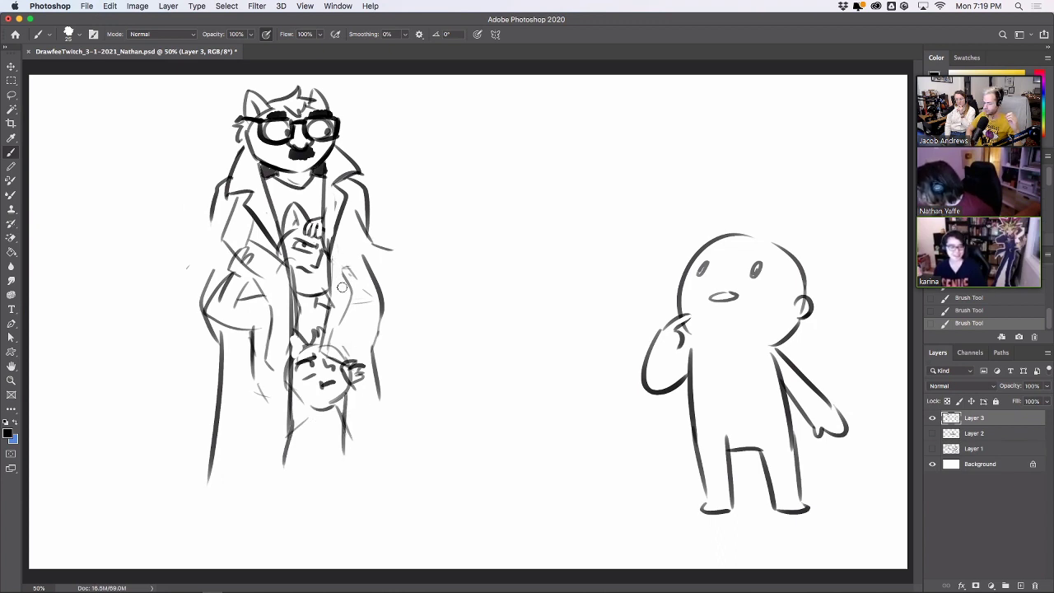
Erase the second cat's arm lines inside the coat and redraw the coat opening's edges curving outward around the third head.
mouse_move(279, 253)
left_mouse_down()
mouse_move(232, 214)
mouse_move(241, 206)
mouse_move(256, 270)
mouse_move(211, 306)
mouse_move(227, 272)
mouse_move(258, 323)
mouse_move(254, 366)
mouse_move(272, 294)
left_mouse_up()
left_click_drag(206, 318, 249, 359)
left_click_drag(378, 327, 371, 350)
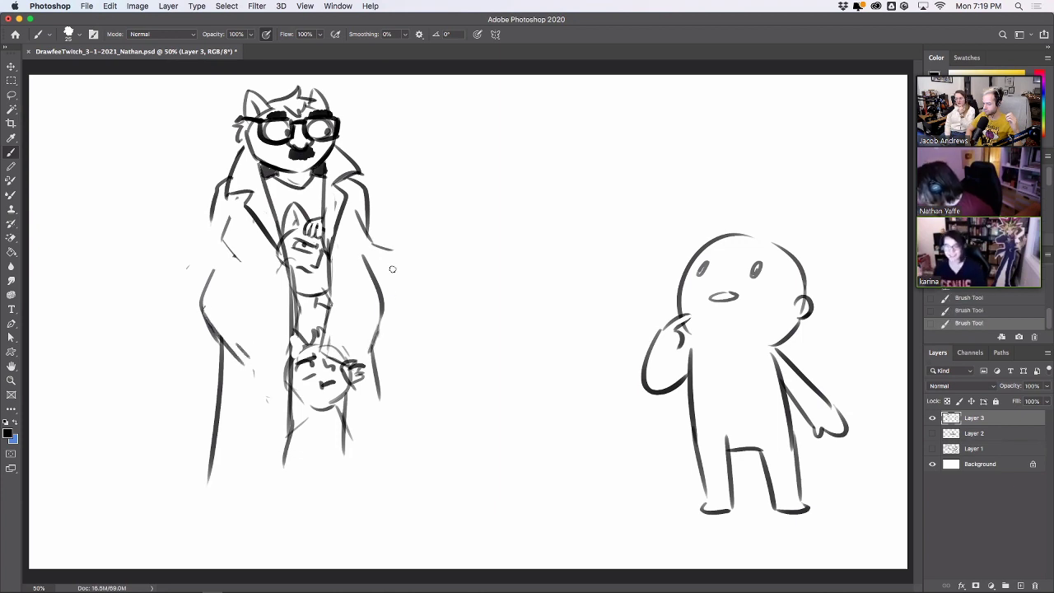
left_click_drag(300, 337, 288, 417)
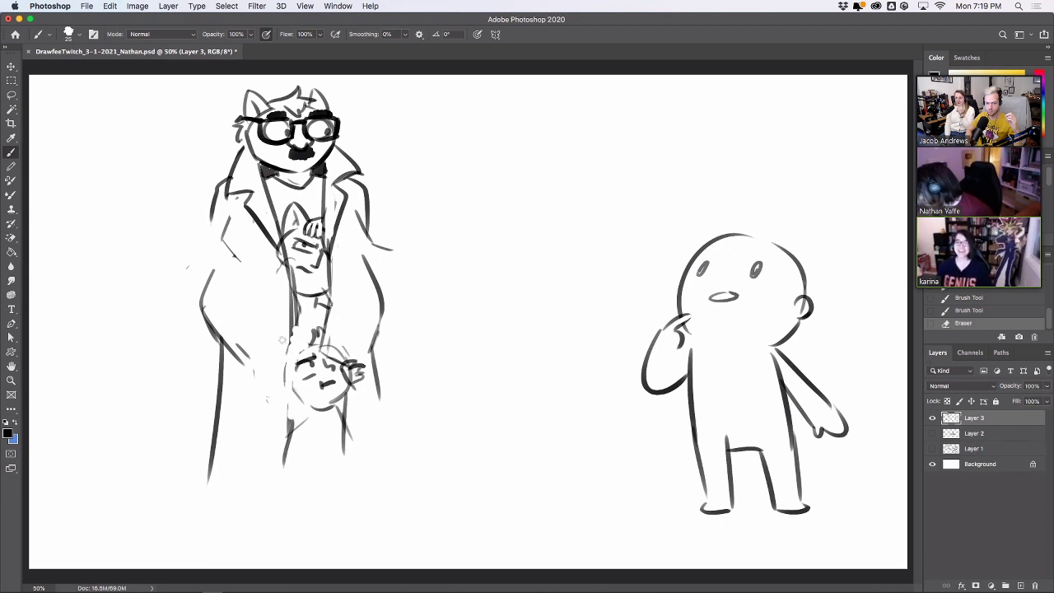
left_click_drag(294, 315, 283, 420)
mouse_move(328, 310)
left_mouse_down()
mouse_move(324, 349)
mouse_move(327, 334)
left_mouse_up()
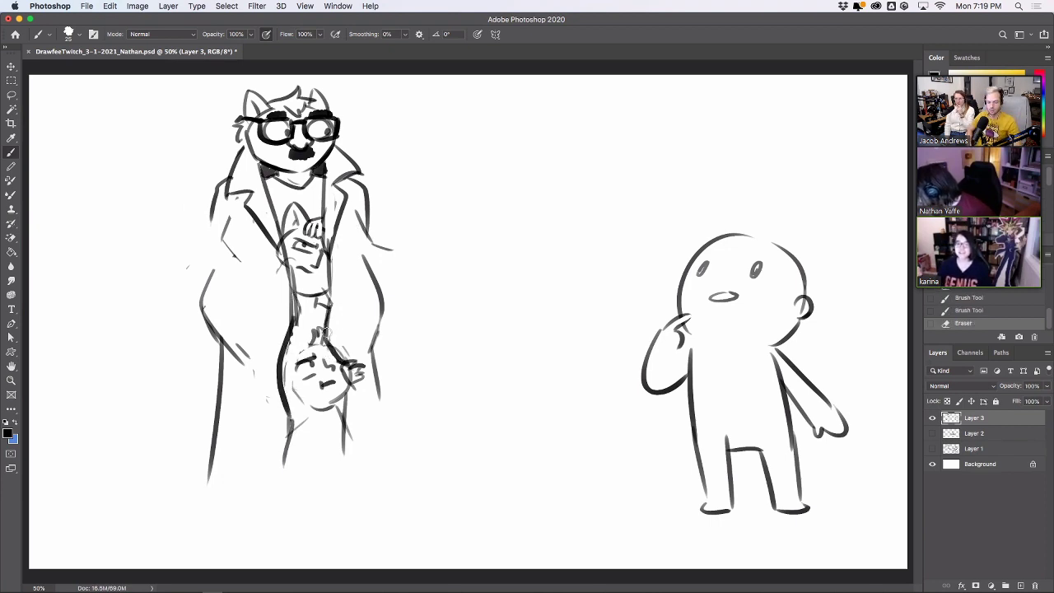
Clean up overlaps along the coat opening and redraw the second cat's lower body running down to the third head.
left_click_drag(285, 371, 286, 367)
left_click_drag(301, 306, 301, 317)
left_click_drag(285, 264, 291, 310)
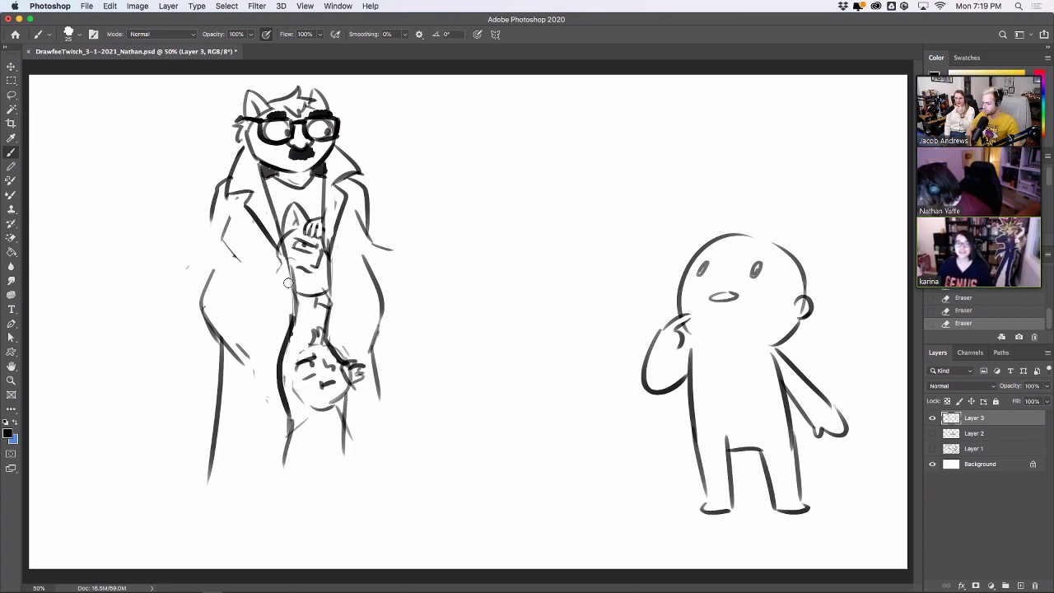
mouse_move(309, 313)
left_mouse_down()
mouse_move(285, 385)
mouse_move(288, 366)
left_mouse_up()
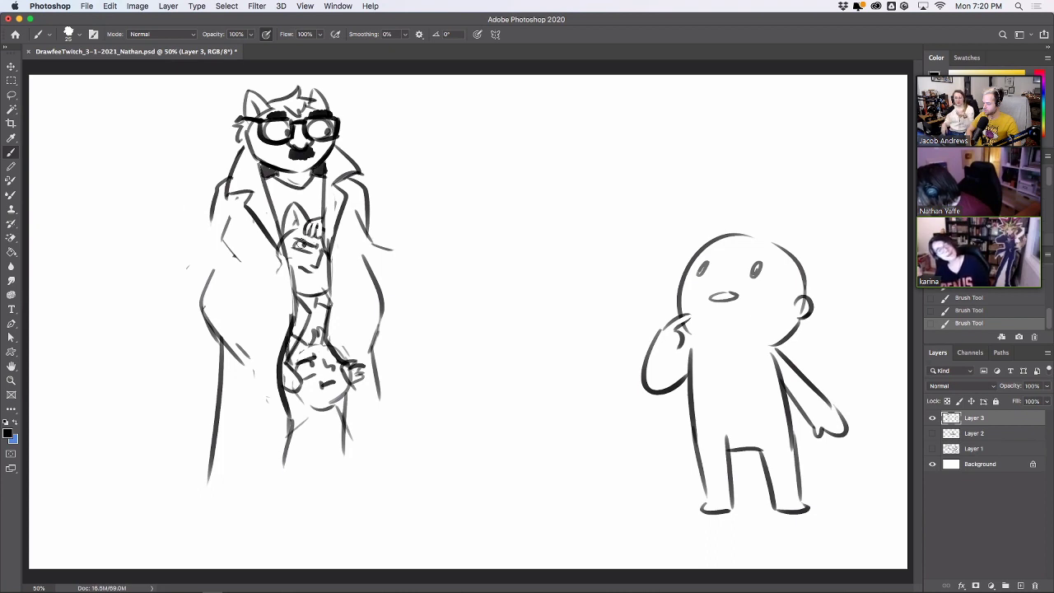
Give the third cat a pointed ear and a hand against its cheek, erasing stray lines around the stack.
mouse_move(298, 344)
left_mouse_down()
mouse_move(294, 352)
mouse_move(320, 336)
mouse_move(295, 361)
left_mouse_up()
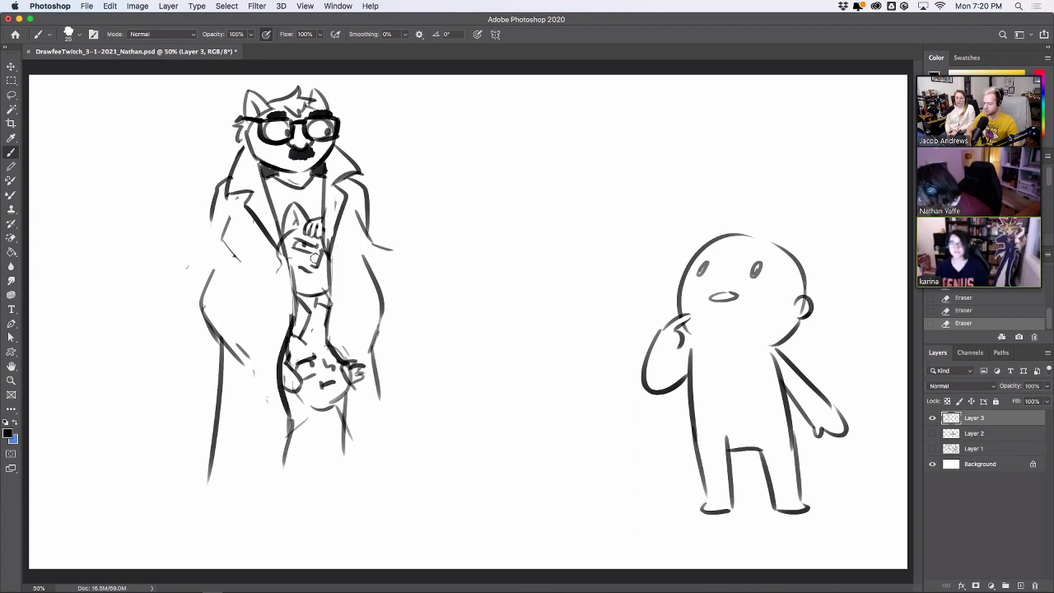
mouse_move(282, 356)
left_mouse_down()
mouse_move(288, 328)
mouse_move(293, 359)
mouse_move(291, 317)
mouse_move(306, 343)
mouse_move(317, 332)
left_mouse_up()
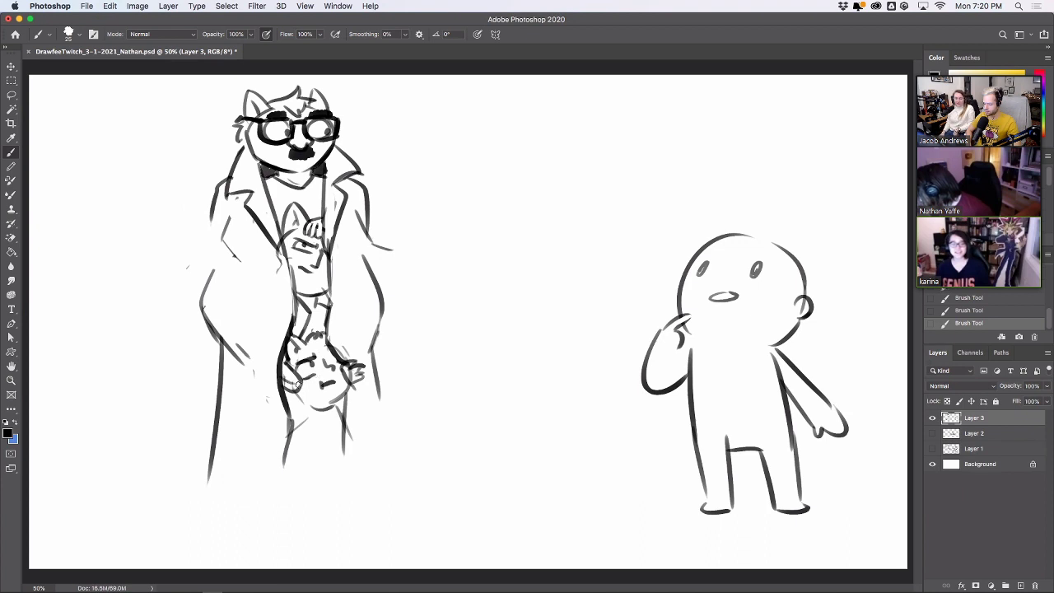
mouse_move(283, 377)
left_mouse_down()
mouse_move(301, 394)
mouse_move(284, 383)
left_mouse_up()
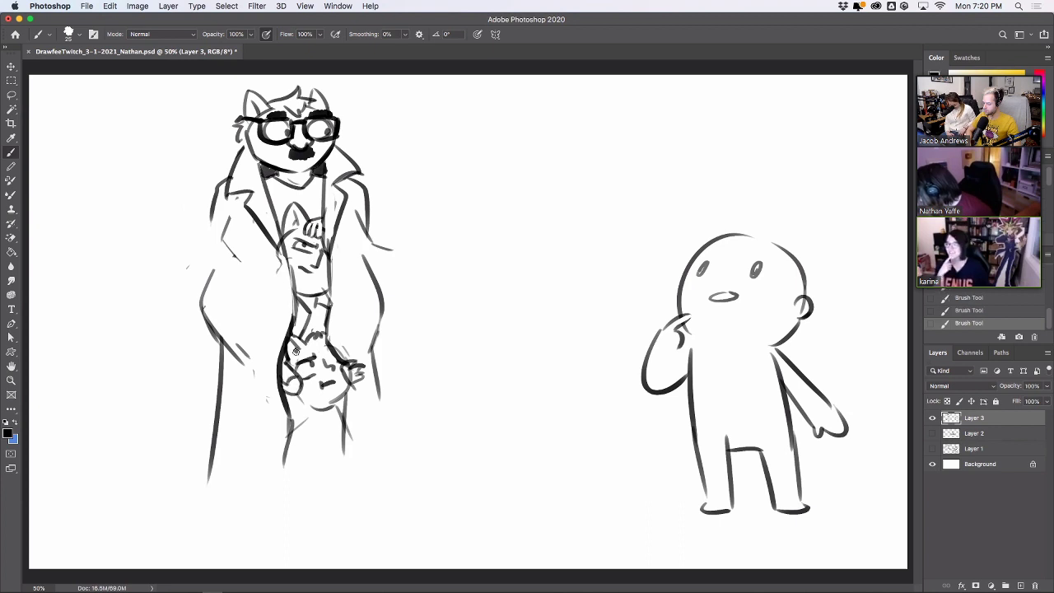
left_click_drag(290, 359, 303, 347)
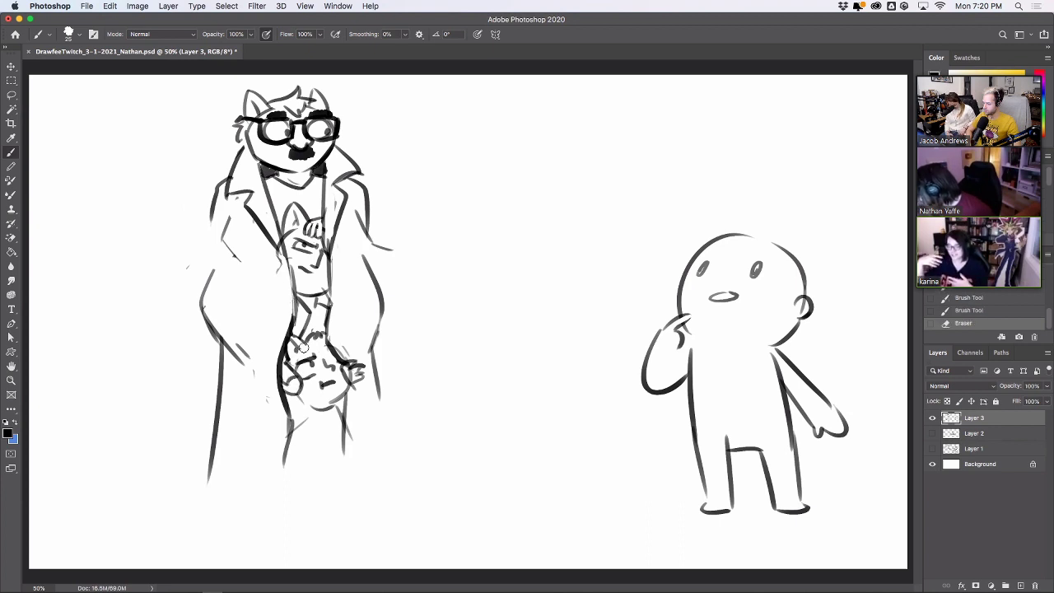
mouse_move(276, 251)
left_mouse_down()
mouse_move(284, 273)
mouse_move(275, 228)
left_mouse_up()
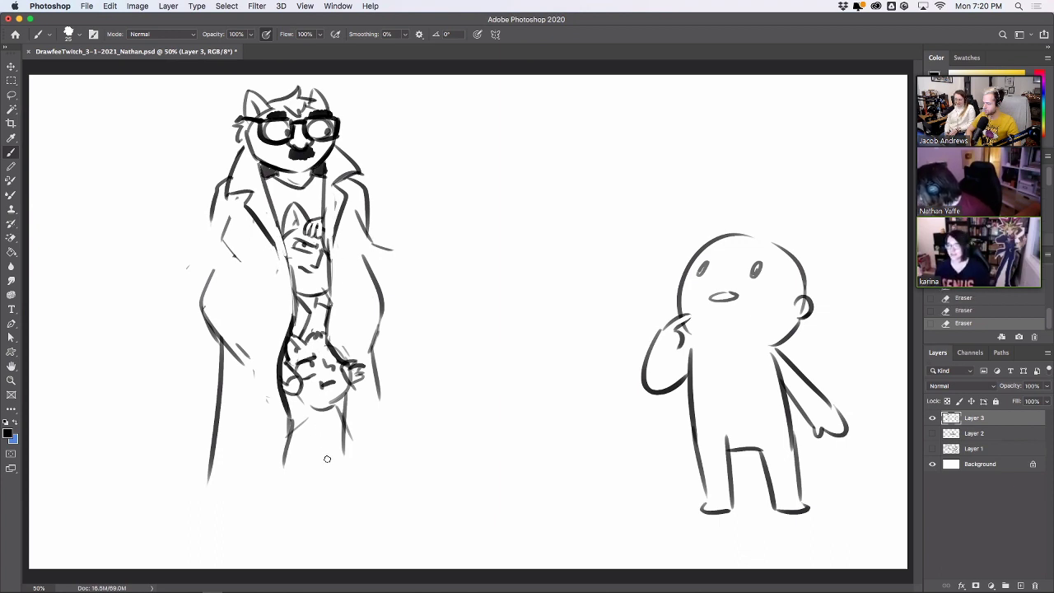
Draw the third cat's bent arm below its head and darken its jaw and facial features.
mouse_move(299, 399)
left_mouse_down()
mouse_move(315, 414)
mouse_move(293, 443)
left_mouse_up()
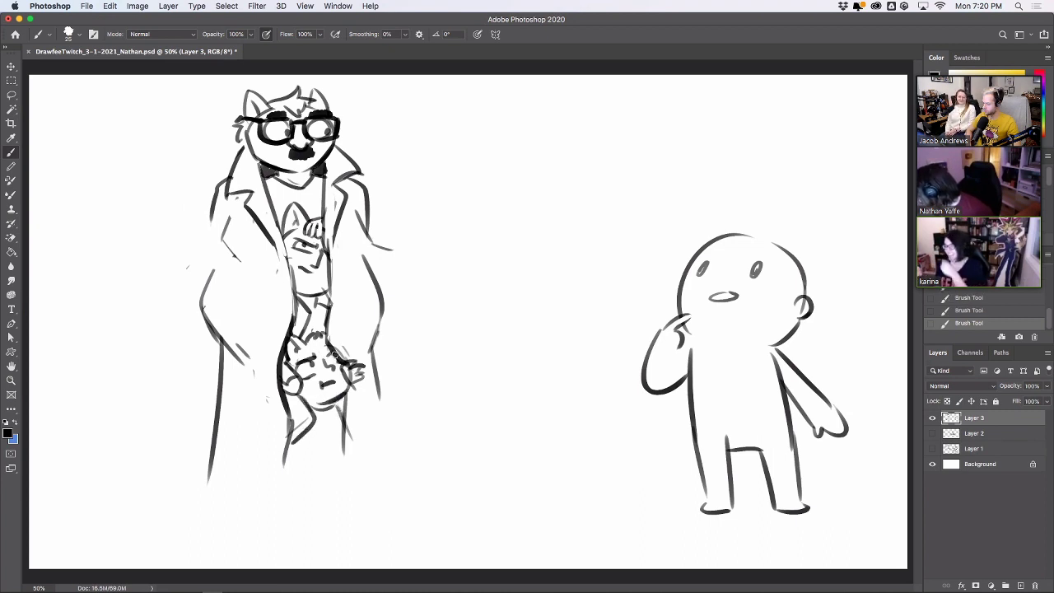
mouse_move(310, 363)
left_mouse_down()
mouse_move(302, 356)
mouse_move(313, 354)
left_mouse_up()
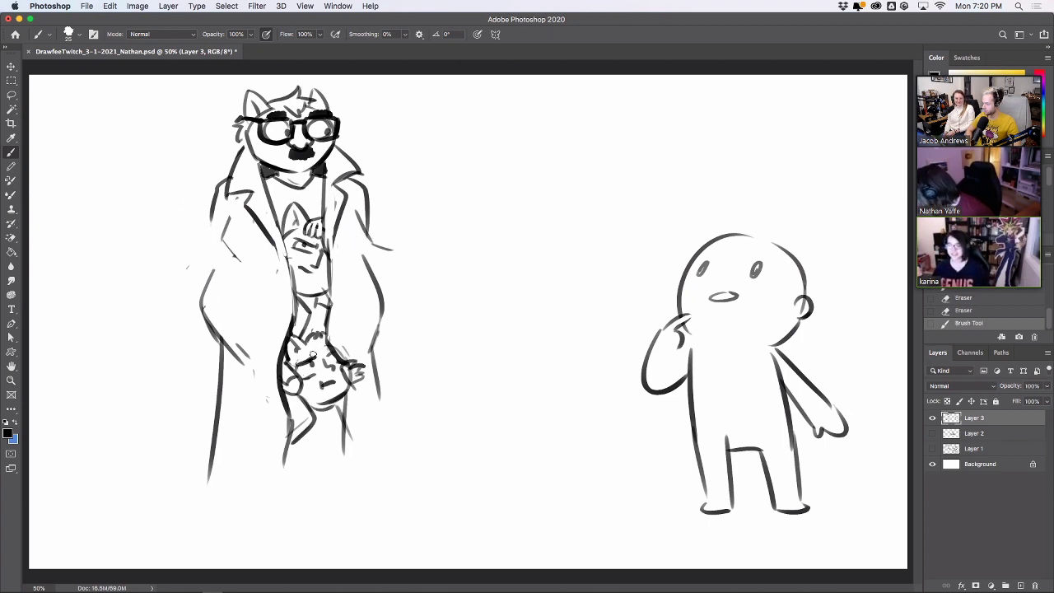
left_click_drag(334, 356, 325, 349)
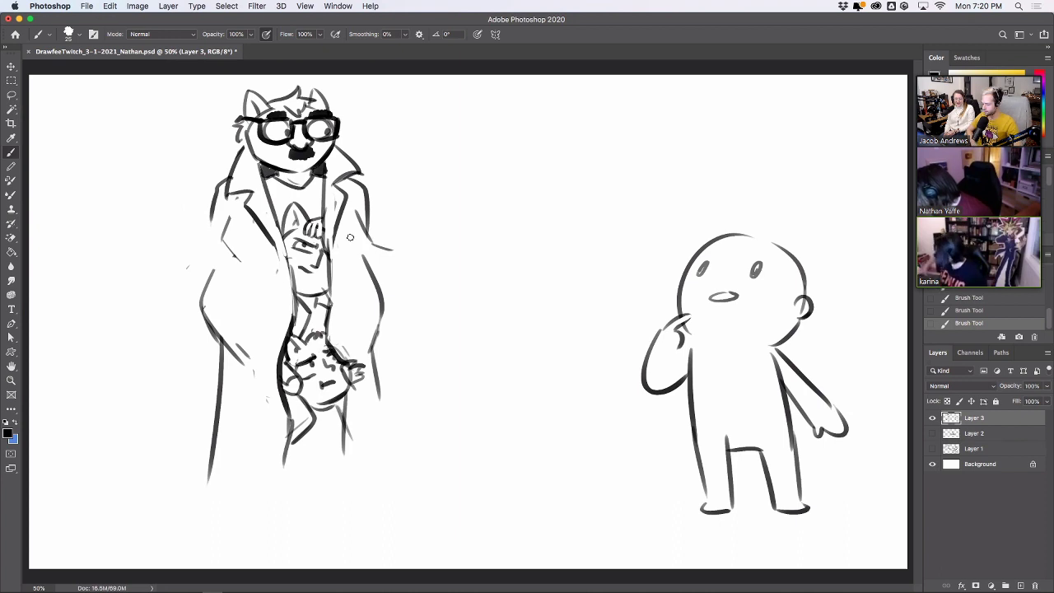
Draw both coat sleeves with wide cuffs and extend the coat's outer sides and opening edge further down.
left_click_drag(378, 399, 394, 472)
mouse_move(207, 224)
left_mouse_down()
mouse_move(181, 399)
mouse_move(202, 429)
left_mouse_up()
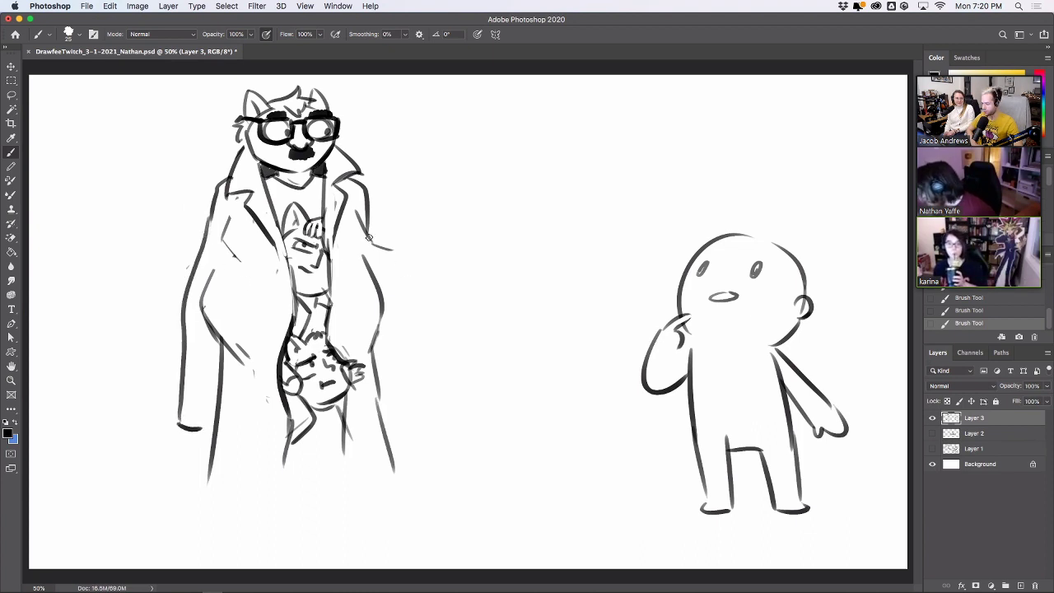
mouse_move(375, 262)
left_mouse_down()
mouse_move(424, 362)
mouse_move(381, 380)
mouse_move(415, 352)
mouse_move(420, 371)
left_mouse_up()
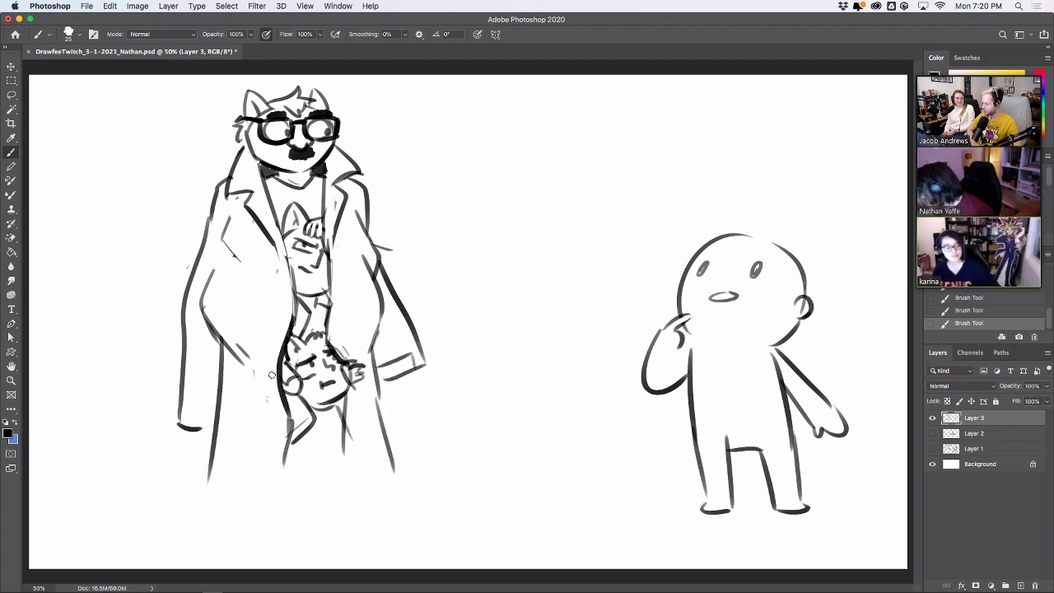
mouse_move(181, 388)
left_mouse_down()
mouse_move(170, 445)
mouse_move(224, 449)
mouse_move(221, 364)
mouse_move(224, 431)
mouse_move(213, 367)
mouse_move(217, 414)
left_mouse_up()
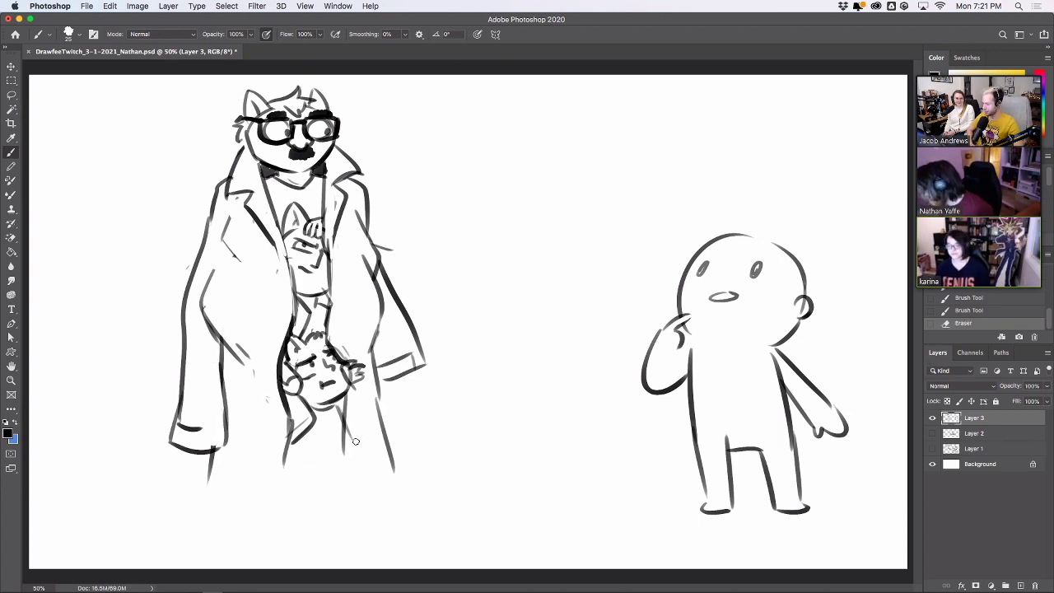
left_click_drag(287, 453, 280, 496)
left_click_drag(207, 467, 190, 525)
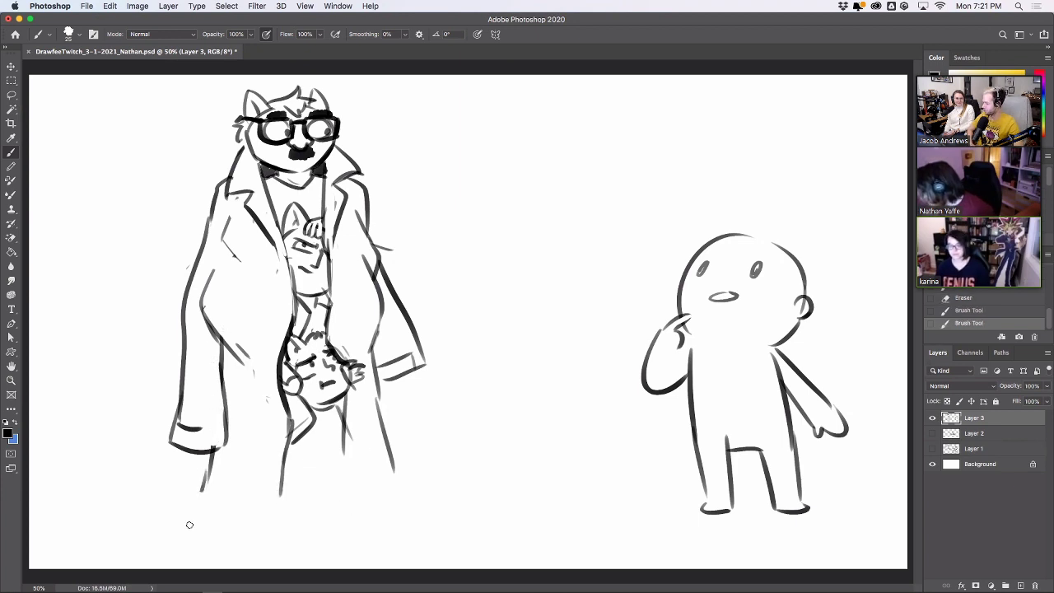
Lasso the stacked cats and coat, scale them to about 88.77%, and deselect.
left_click(12, 95)
mouse_move(173, 107)
left_mouse_down()
mouse_move(124, 294)
mouse_move(283, 560)
mouse_move(497, 234)
mouse_move(193, 89)
left_mouse_up()
key("v")
mouse_move(517, 544)
left_mouse_down()
mouse_move(480, 498)
mouse_move(467, 502)
left_mouse_up()
left_click_drag(424, 423, 438, 423)
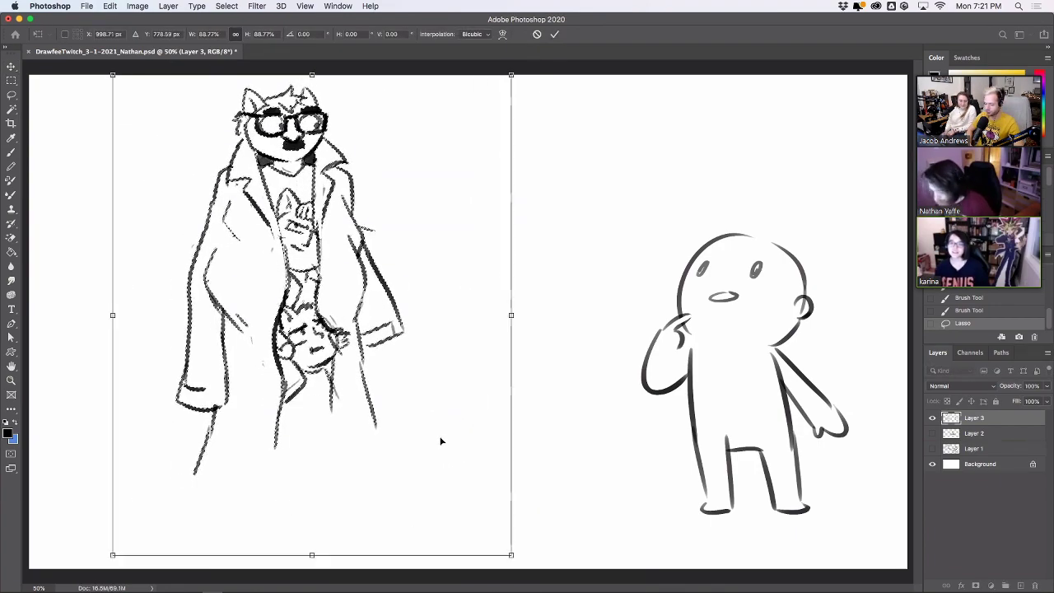
key("Return")
left_click(11, 80)
left_click(54, 90)
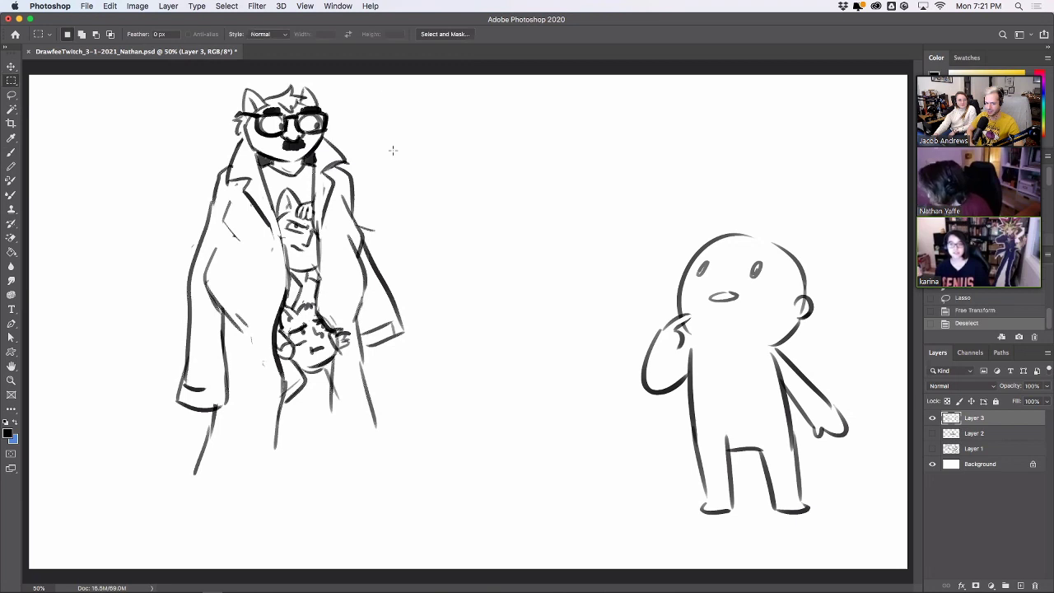
Erase the right half of the third cat's face, the hand gripping it and the adjoining coat edge.
left_click(11, 152)
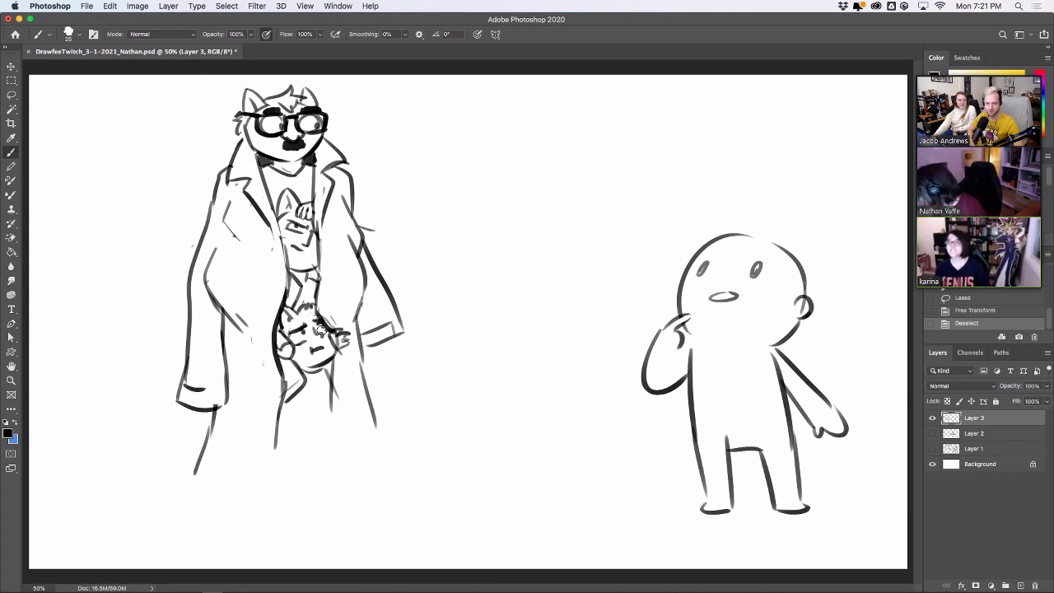
left_click_drag(334, 335, 347, 341)
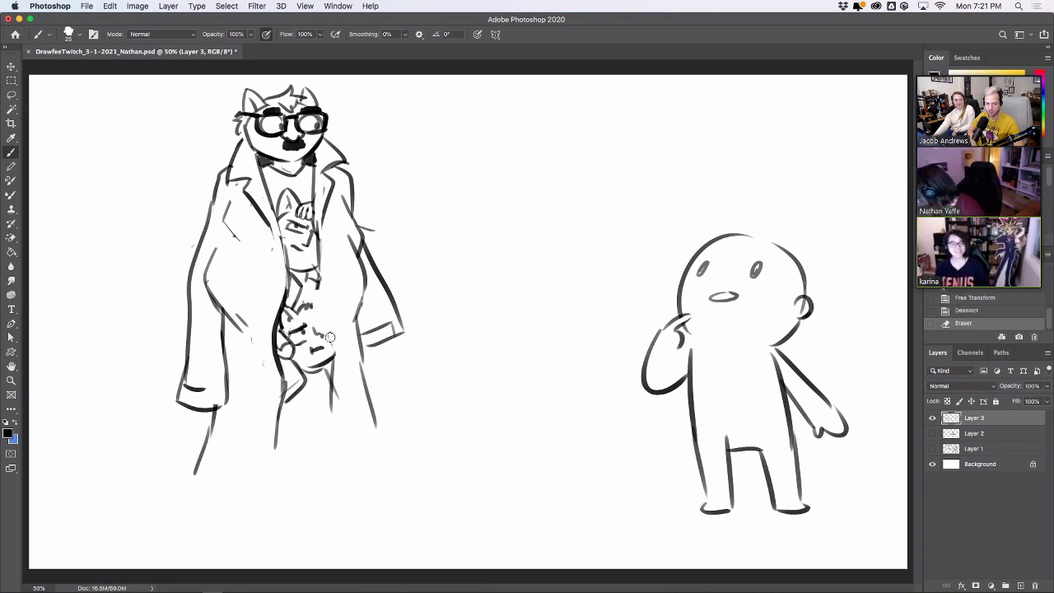
mouse_move(327, 356)
left_mouse_down()
mouse_move(307, 331)
mouse_move(295, 336)
mouse_move(315, 342)
mouse_move(322, 328)
mouse_move(327, 277)
mouse_move(303, 333)
left_mouse_up()
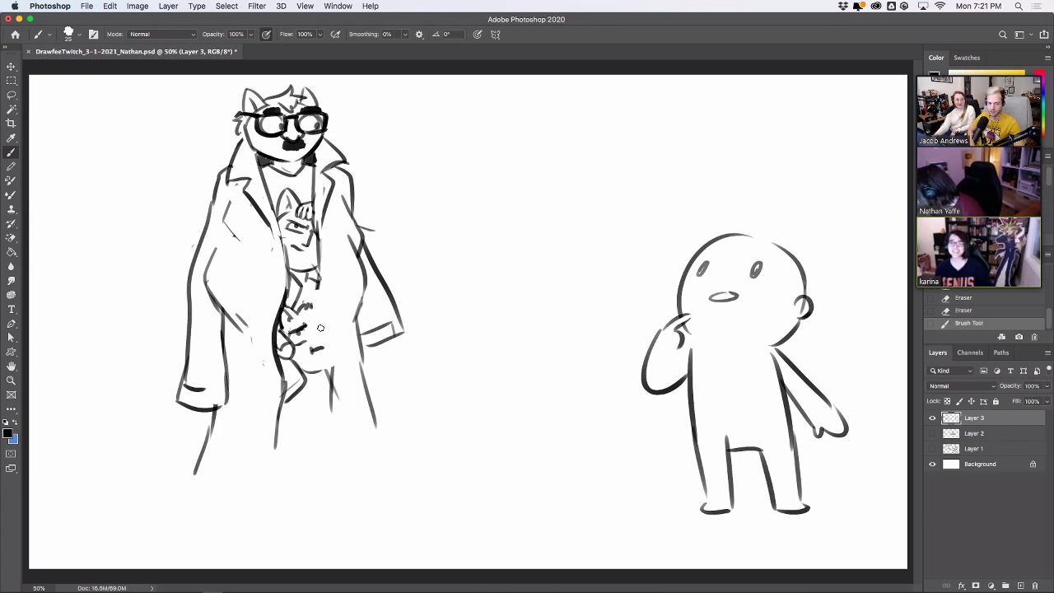
key("super+z")
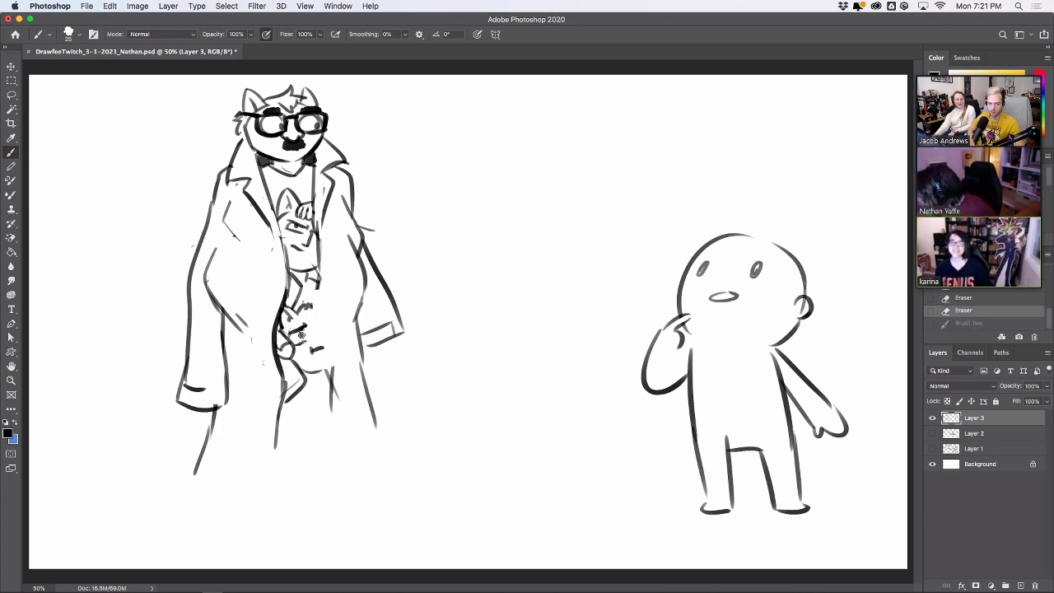
Redraw the third cat's left eye as a dot, with small cheek marks and a short curved nose.
left_click(301, 334)
left_click(300, 347)
left_click(305, 348)
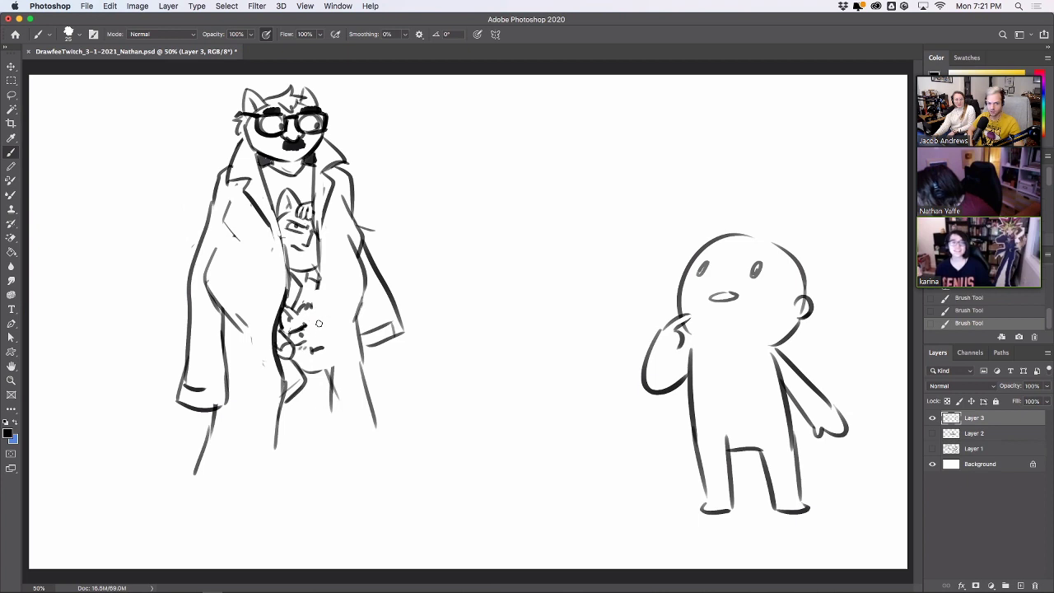
mouse_move(313, 336)
left_mouse_down()
mouse_move(323, 346)
mouse_move(323, 337)
left_mouse_up()
key("super+z")
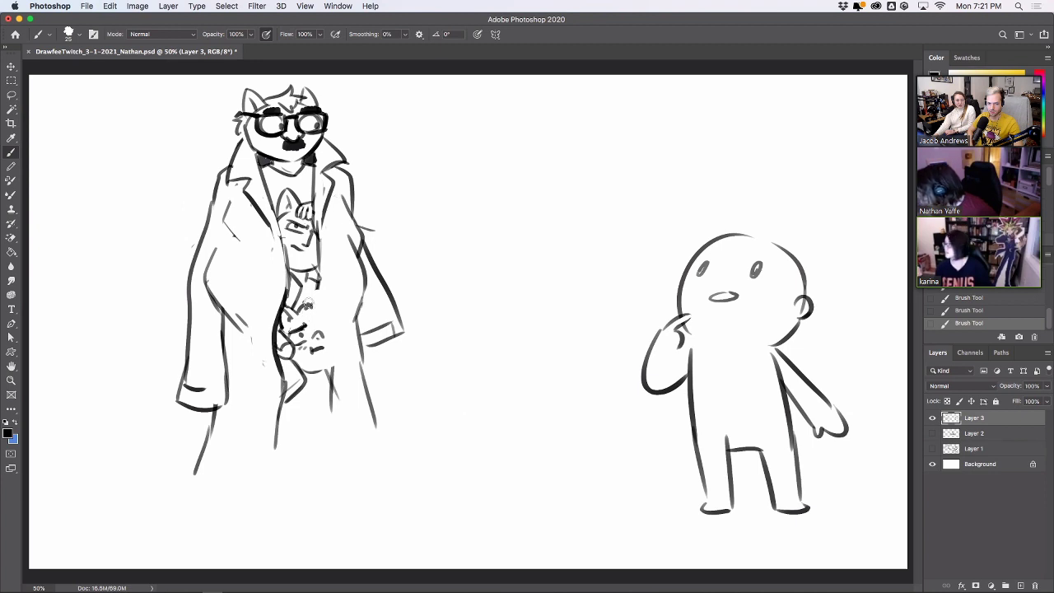
Draw spiky hair tufts across the third cat's head and a slanted, worried right eyebrow.
left_click_drag(303, 305, 322, 311)
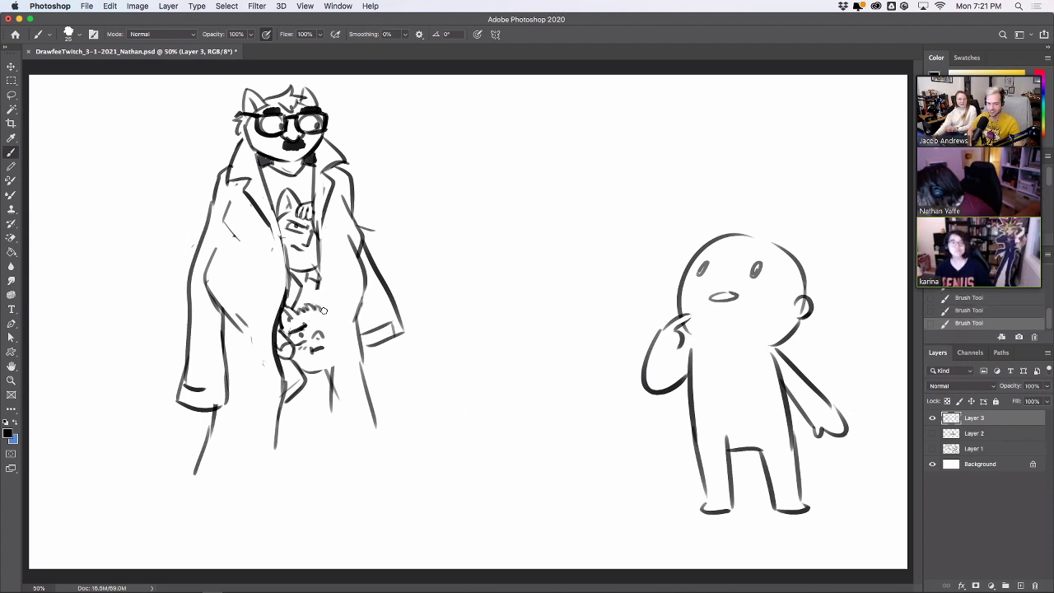
key("super+z")
left_click_drag(319, 321, 330, 327)
key("super+z")
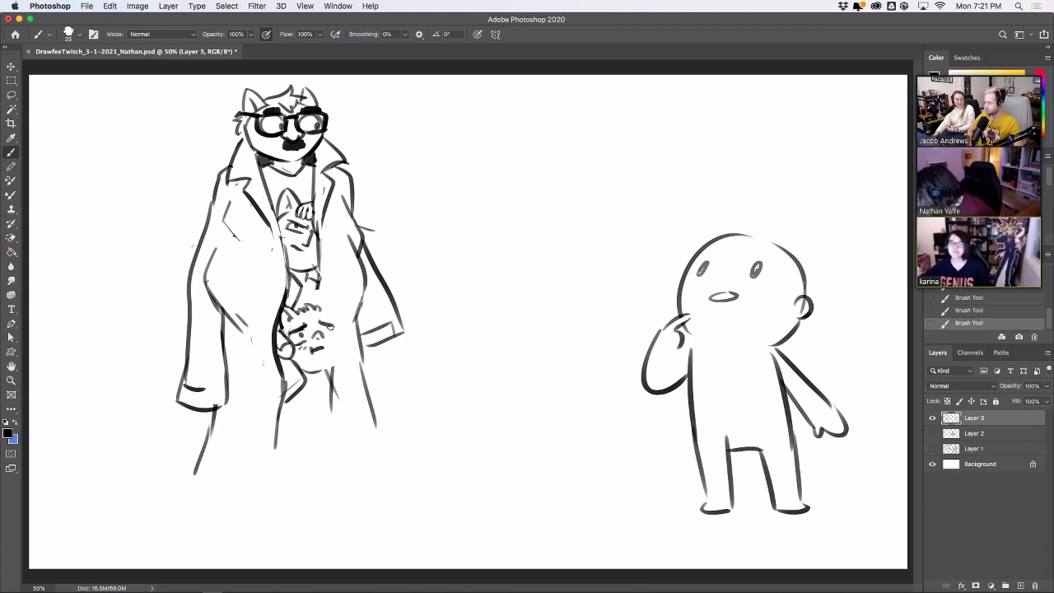
Redraw the coat opening's edge beside the third head and add the third cat's right eye.
left_click_drag(317, 274, 323, 306)
left_click_drag(335, 362, 331, 333)
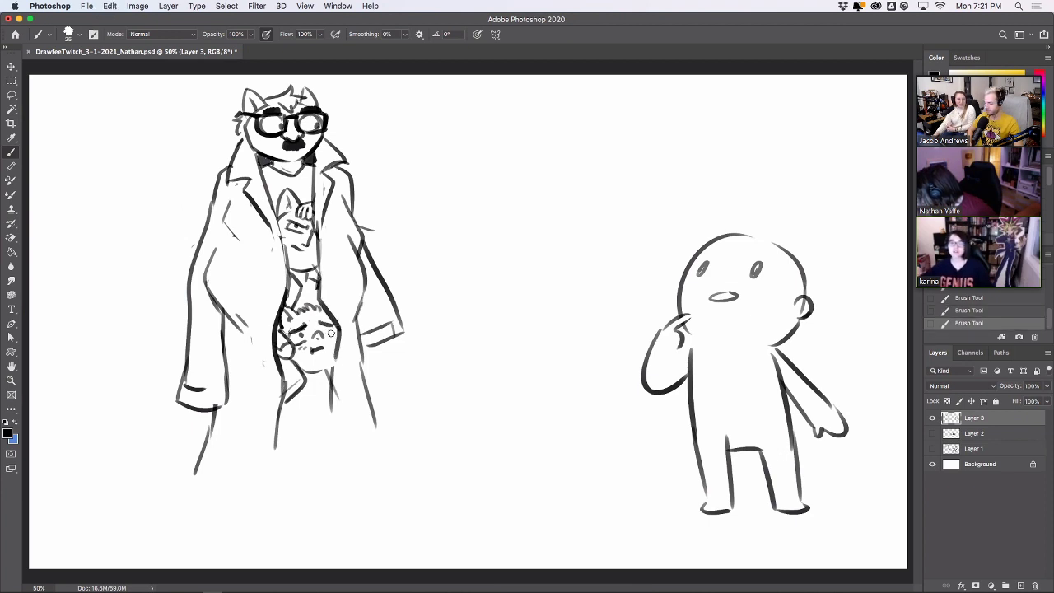
key("super+z")
left_click(322, 334)
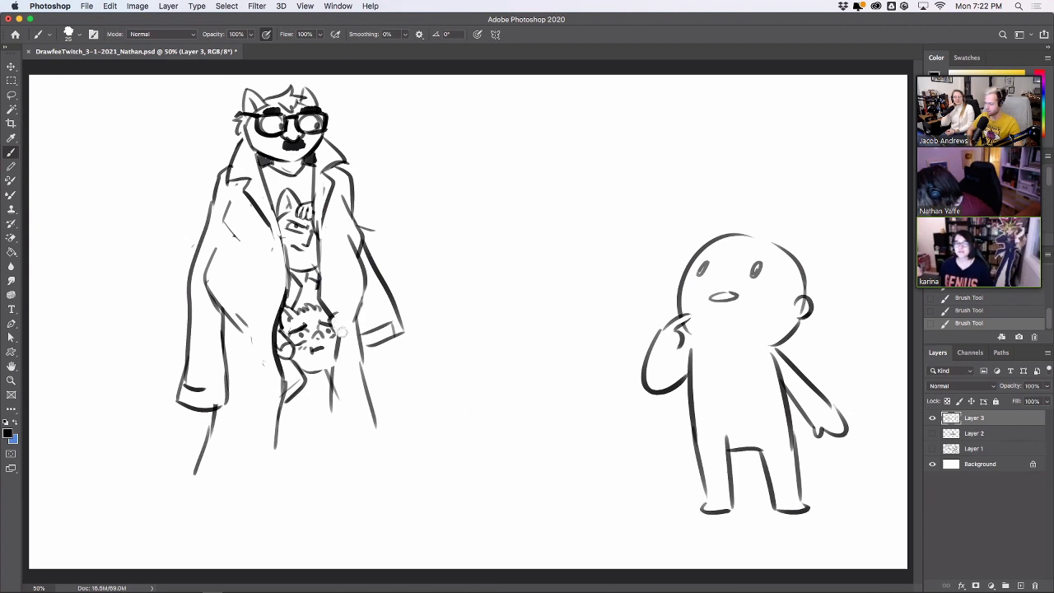
Draw a fingered hand gripping the coat edge at the right side of the third cat's face.
left_click_drag(341, 329, 345, 319)
key("super+z")
key("super+z")
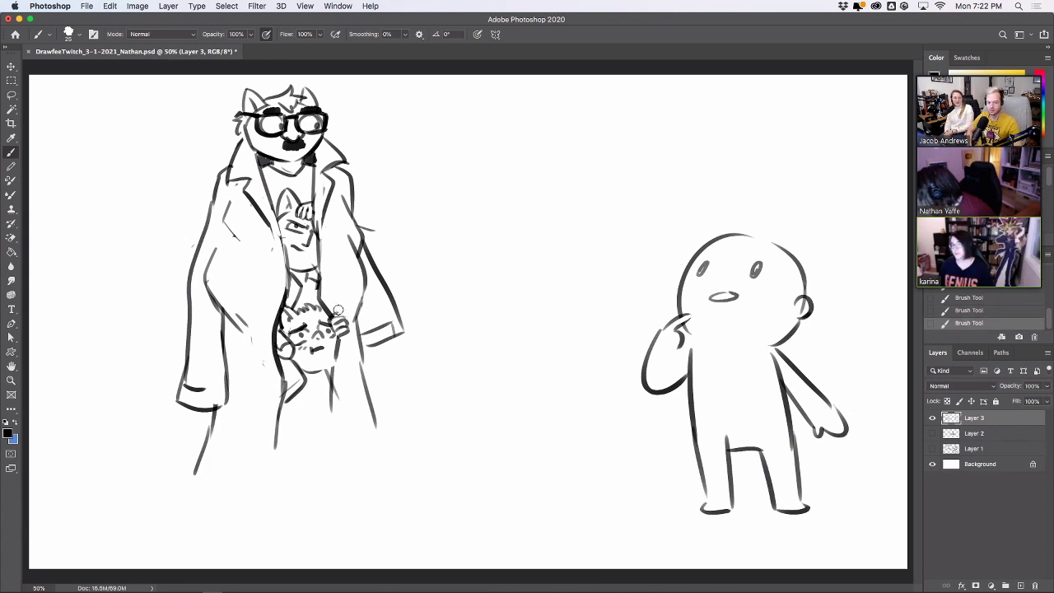
mouse_move(336, 339)
left_mouse_down()
mouse_move(343, 347)
mouse_move(345, 336)
left_mouse_up()
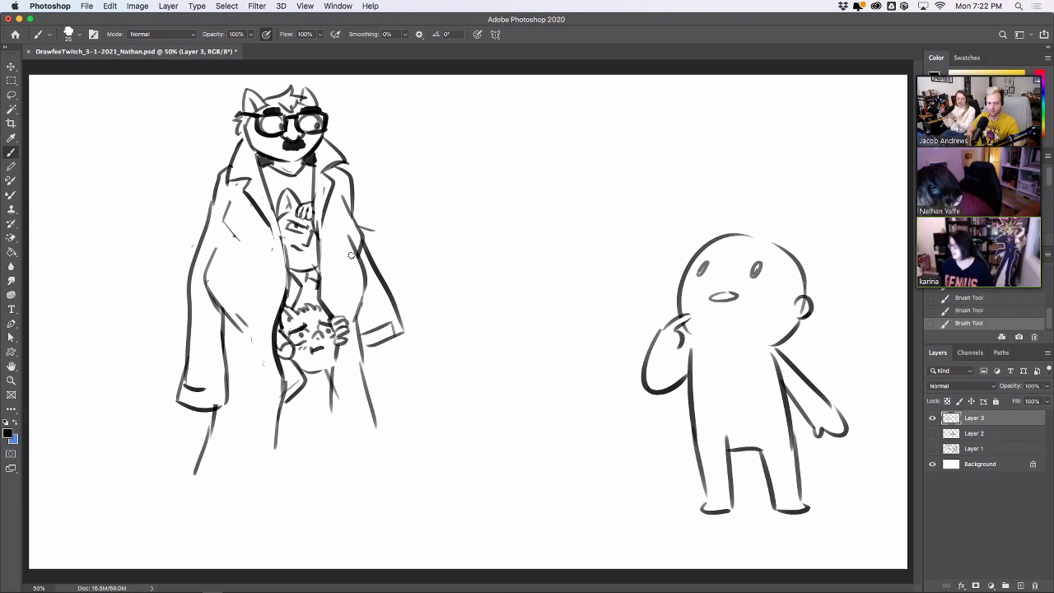
Redraw the coat opening's lower edges converging below the third head and erase leftover lines, including beside the top cat's cheek.
left_click_drag(338, 347, 334, 399)
left_click_drag(331, 362, 330, 425)
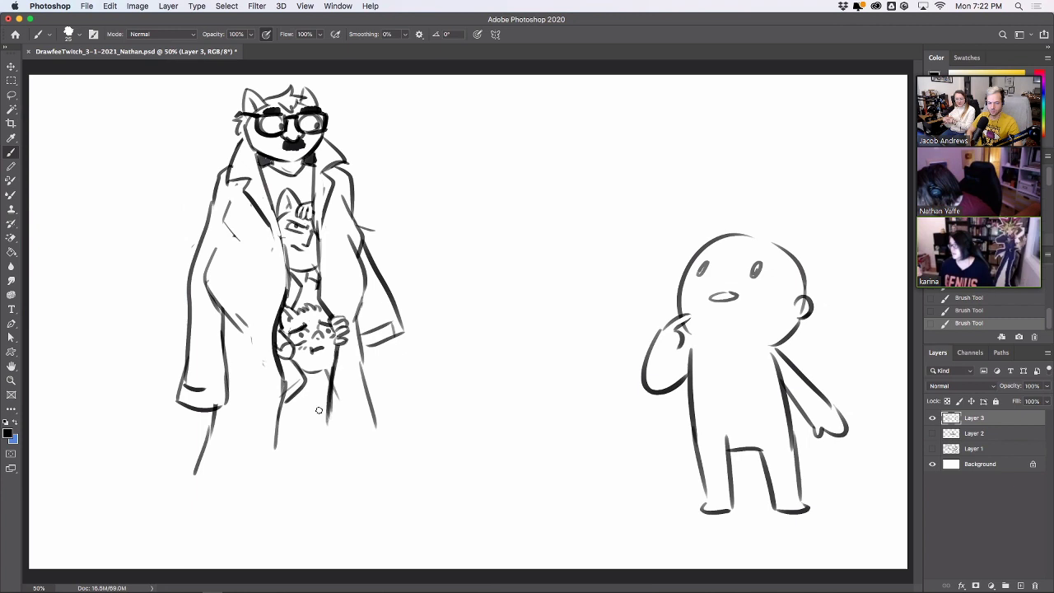
left_click_drag(280, 372, 311, 454)
mouse_move(272, 407)
left_mouse_down()
mouse_move(280, 387)
mouse_move(282, 419)
mouse_move(284, 395)
left_mouse_up()
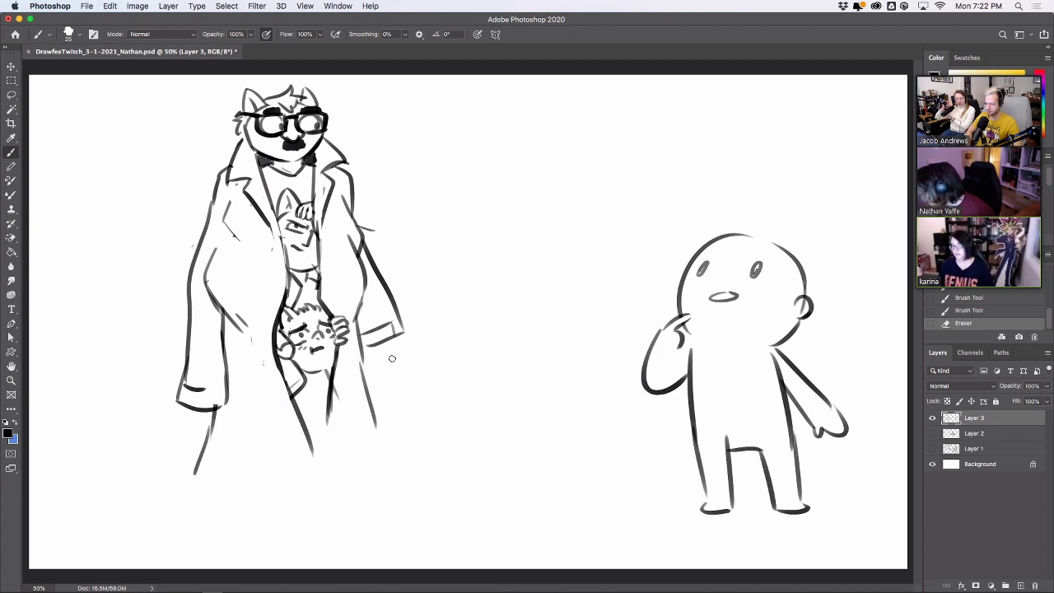
left_click_drag(244, 130, 250, 131)
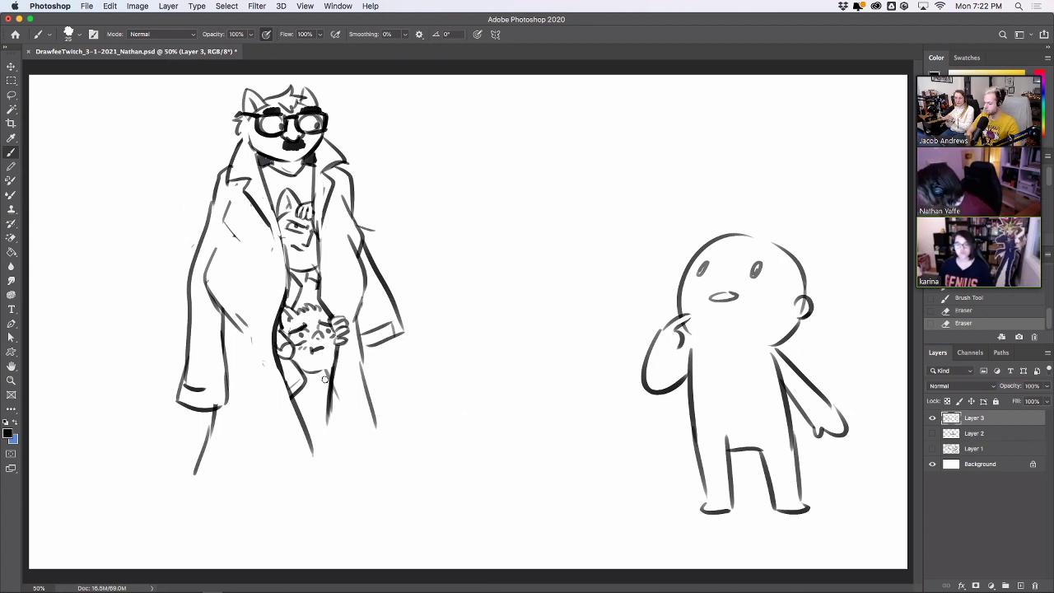
Redraw the coat's right outline with a bulging, folded edge below the sleeve and bring the opening's edges together at its base.
mouse_move(313, 383)
left_mouse_down()
mouse_move(328, 373)
mouse_move(265, 408)
left_mouse_up()
key("super+z")
mouse_move(357, 349)
left_mouse_down()
mouse_move(372, 401)
mouse_move(376, 367)
mouse_move(358, 338)
mouse_move(368, 408)
left_mouse_up()
key("e")
mouse_move(354, 350)
left_mouse_down()
mouse_move(364, 404)
mouse_move(384, 419)
mouse_move(370, 424)
left_mouse_up()
left_click_drag(208, 429, 202, 459)
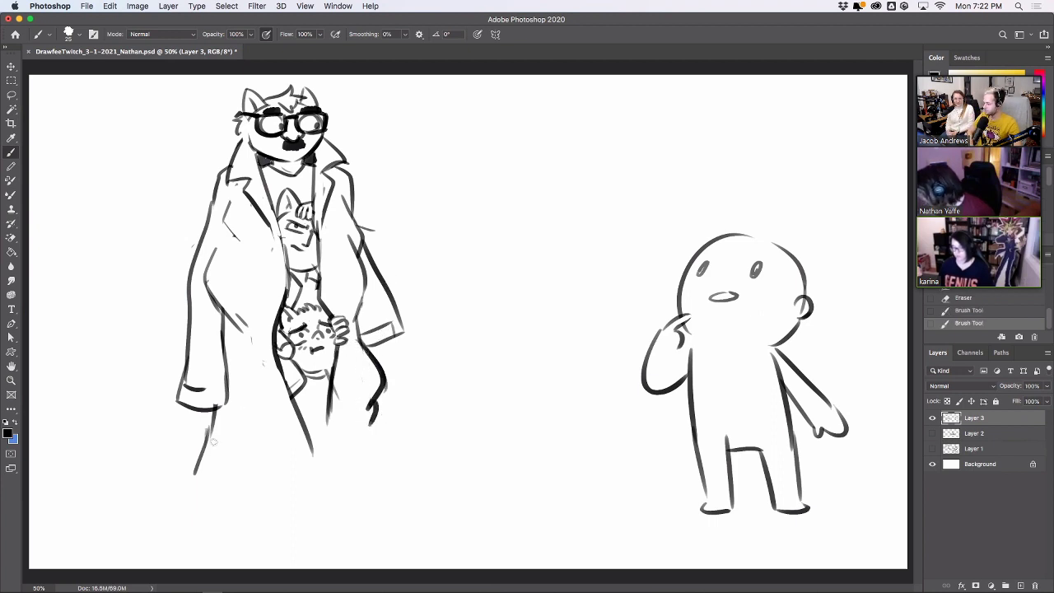
left_click_drag(328, 406, 317, 452)
left_click_drag(371, 426, 399, 493)
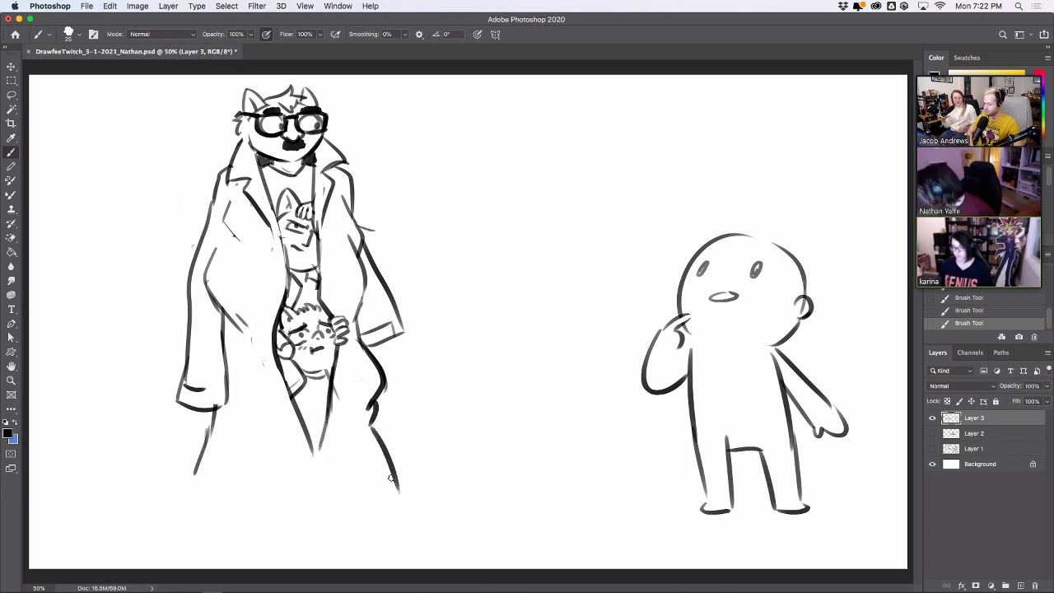
key("super+z")
mouse_move(311, 440)
left_mouse_down()
mouse_move(336, 438)
mouse_move(311, 454)
mouse_move(377, 493)
mouse_move(365, 532)
left_mouse_up()
key("super+z")
left_click_drag(265, 490, 256, 536)
key("super+z")
Sketch a pair of wide-stance legs beneath the coat opening and erase stray strokes around the left shin.
mouse_move(333, 473)
left_mouse_down()
mouse_move(354, 476)
mouse_move(345, 473)
left_mouse_up()
left_click_drag(349, 477, 383, 513)
mouse_move(367, 457)
left_mouse_down()
mouse_move(400, 505)
mouse_move(384, 520)
mouse_move(382, 541)
mouse_move(428, 546)
left_mouse_up()
left_click_drag(303, 477, 242, 494)
mouse_move(262, 458)
left_mouse_down()
mouse_move(229, 504)
mouse_move(246, 509)
mouse_move(243, 524)
mouse_move(198, 560)
mouse_move(242, 553)
mouse_move(246, 503)
left_mouse_up()
mouse_move(363, 469)
left_mouse_down()
mouse_move(387, 504)
mouse_move(373, 485)
mouse_move(367, 524)
left_mouse_up()
mouse_move(269, 466)
left_mouse_down()
mouse_move(254, 486)
mouse_move(267, 479)
mouse_move(228, 508)
mouse_move(209, 547)
mouse_move(226, 544)
mouse_move(204, 559)
left_mouse_up()
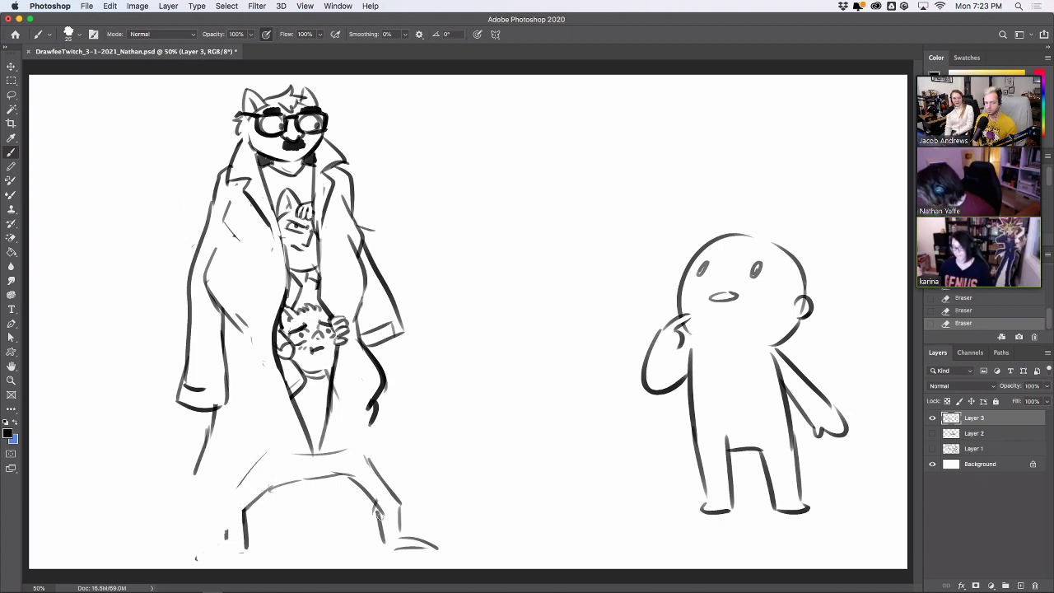
Redraw the right shin with a flat shoe and rough in the left lower leg and shoe.
mouse_move(378, 508)
left_mouse_down()
mouse_move(384, 557)
mouse_move(430, 550)
mouse_move(400, 544)
mouse_move(409, 544)
left_mouse_up()
left_click_drag(410, 541, 439, 552)
left_click_drag(372, 512, 377, 552)
left_click_drag(234, 526, 228, 547)
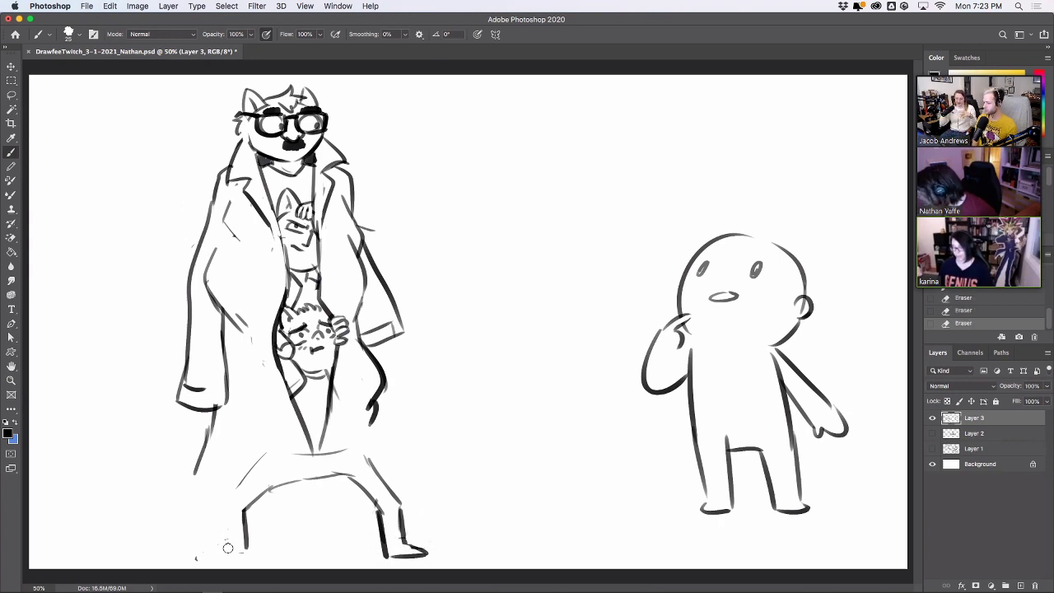
mouse_move(230, 504)
left_mouse_down()
mouse_move(216, 557)
mouse_move(244, 550)
left_mouse_up()
Draw the coat's long skirt down to the ankles with a central split, and erase the leg lines inside it.
mouse_move(252, 511)
left_mouse_down()
mouse_move(276, 485)
mouse_move(224, 496)
mouse_move(285, 444)
mouse_move(311, 468)
mouse_move(291, 482)
mouse_move(351, 458)
mouse_move(325, 464)
mouse_move(339, 434)
mouse_move(386, 494)
mouse_move(358, 481)
mouse_move(361, 463)
mouse_move(403, 508)
mouse_move(369, 491)
mouse_move(234, 481)
mouse_move(259, 476)
mouse_move(247, 522)
mouse_move(214, 519)
left_mouse_up()
mouse_move(198, 475)
left_mouse_down()
mouse_move(190, 527)
mouse_move(284, 539)
left_mouse_up()
mouse_move(314, 455)
left_mouse_down()
mouse_move(320, 541)
mouse_move(315, 518)
left_mouse_up()
mouse_move(372, 423)
left_mouse_down()
mouse_move(412, 522)
mouse_move(379, 544)
mouse_move(401, 524)
mouse_move(388, 528)
left_mouse_up()
mouse_move(318, 514)
left_mouse_down()
mouse_move(305, 545)
mouse_move(287, 543)
mouse_move(304, 544)
left_mouse_up()
mouse_move(314, 503)
left_mouse_down()
mouse_move(312, 546)
mouse_move(327, 544)
left_mouse_up()
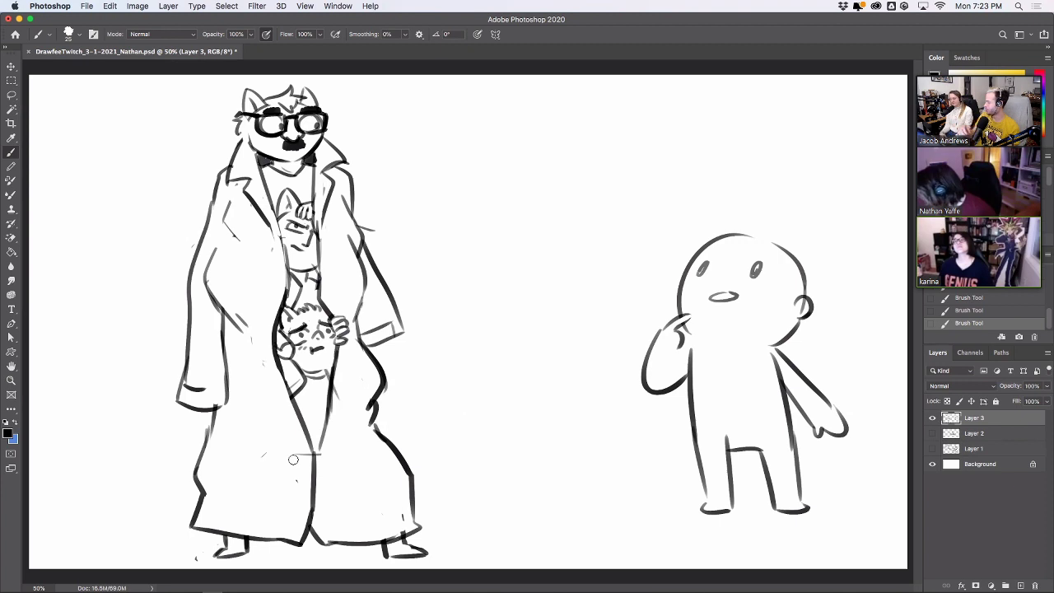
left_click_drag(298, 454, 308, 457)
mouse_move(313, 455)
left_mouse_down()
mouse_move(322, 457)
mouse_move(265, 456)
left_mouse_up()
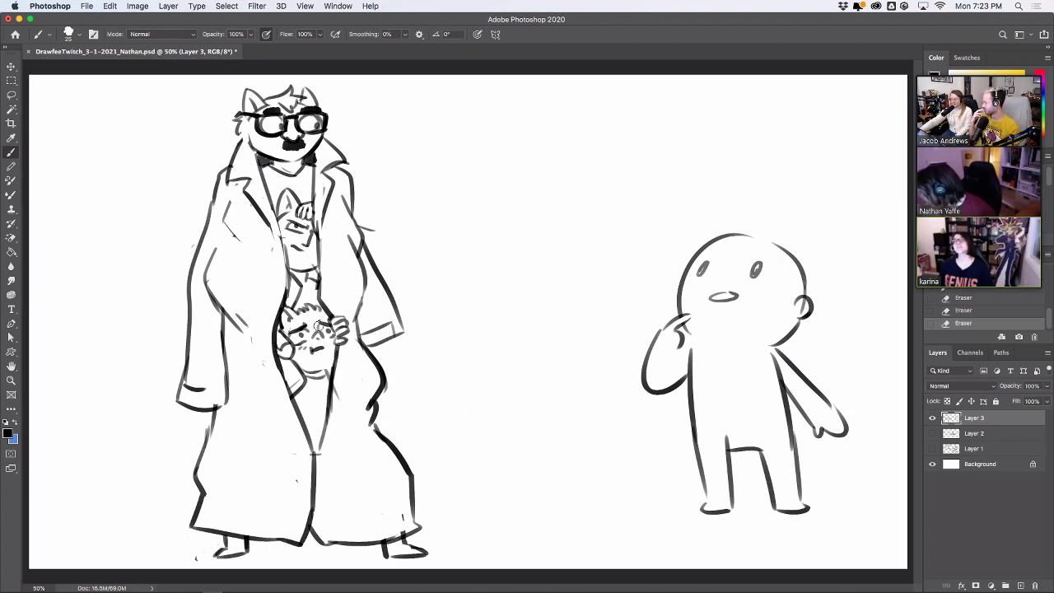
Refine both shoes under the coat hem and sharpen the hem's right corner.
left_click_drag(224, 546, 216, 557)
left_click_drag(211, 557, 253, 547)
mouse_move(384, 542)
left_mouse_down()
mouse_move(389, 559)
mouse_move(425, 554)
mouse_move(417, 550)
left_mouse_up()
mouse_move(422, 550)
left_mouse_down()
mouse_move(402, 509)
mouse_move(420, 553)
left_mouse_up()
left_click_drag(407, 550, 422, 559)
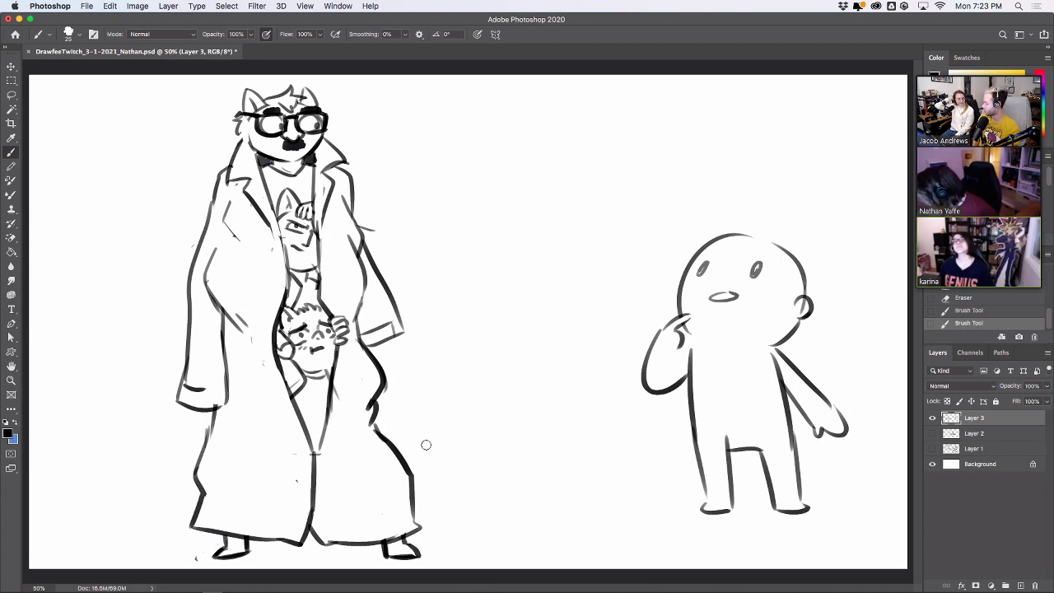
key("e")
mouse_move(414, 537)
left_mouse_down()
mouse_move(412, 557)
mouse_move(423, 560)
left_mouse_up()
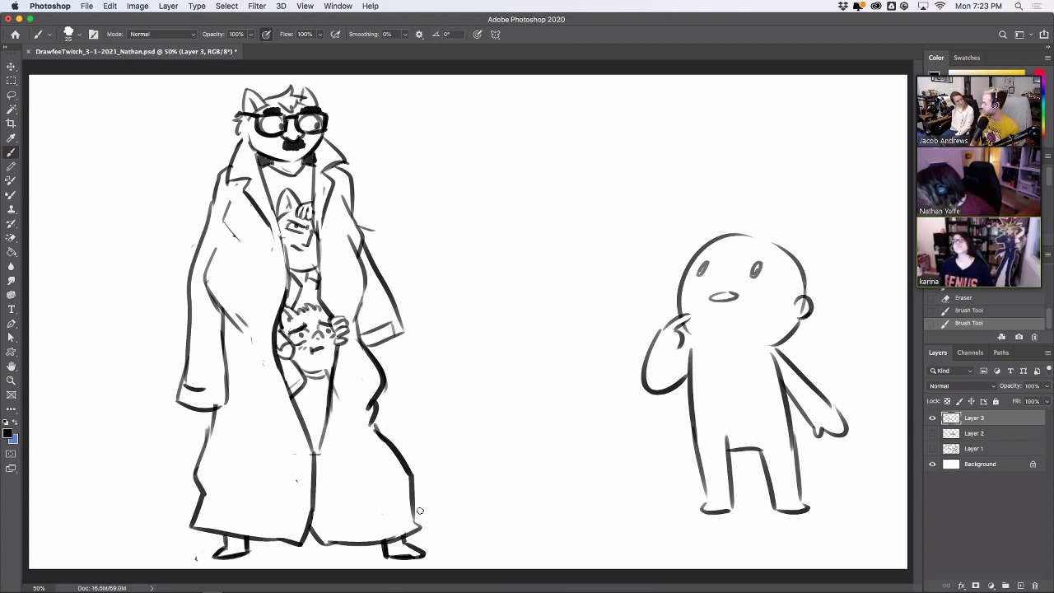
Draw neckwear on the three cats: a bow tie on the top one, a tie on the second and a ribbon bow on the third.
mouse_move(291, 264)
left_mouse_down()
mouse_move(298, 280)
mouse_move(280, 284)
mouse_move(316, 270)
left_mouse_up()
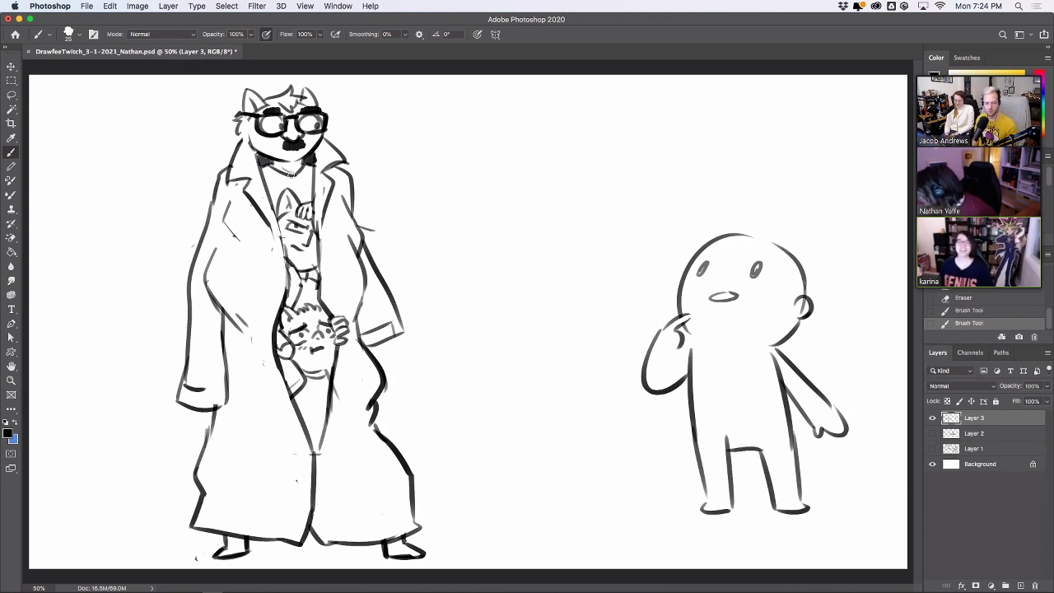
mouse_move(288, 173)
left_mouse_down()
mouse_move(305, 174)
mouse_move(297, 180)
left_mouse_up()
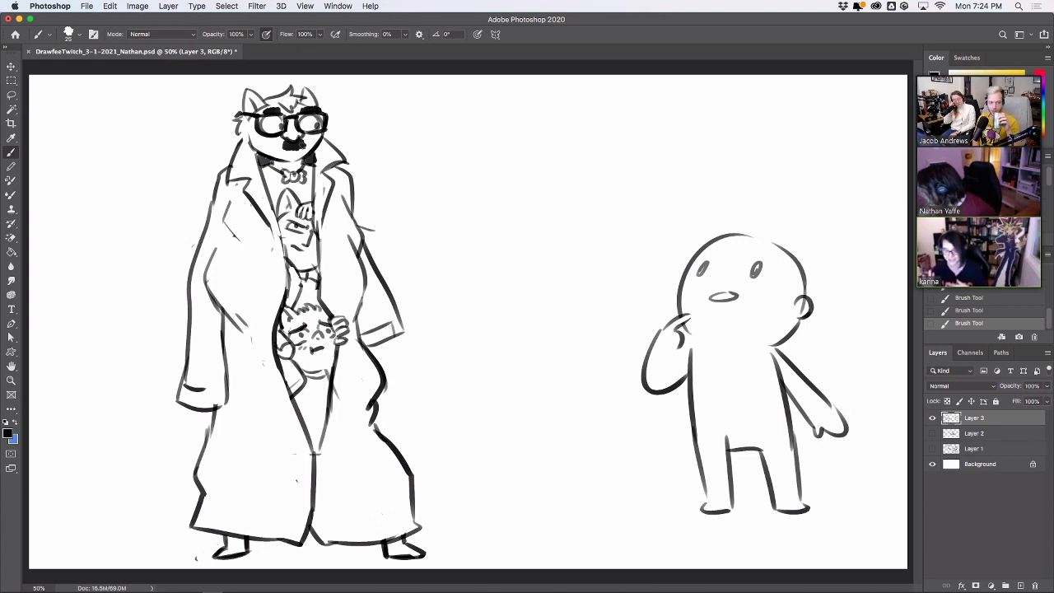
mouse_move(318, 382)
left_mouse_down()
mouse_move(316, 402)
mouse_move(324, 384)
left_mouse_up()
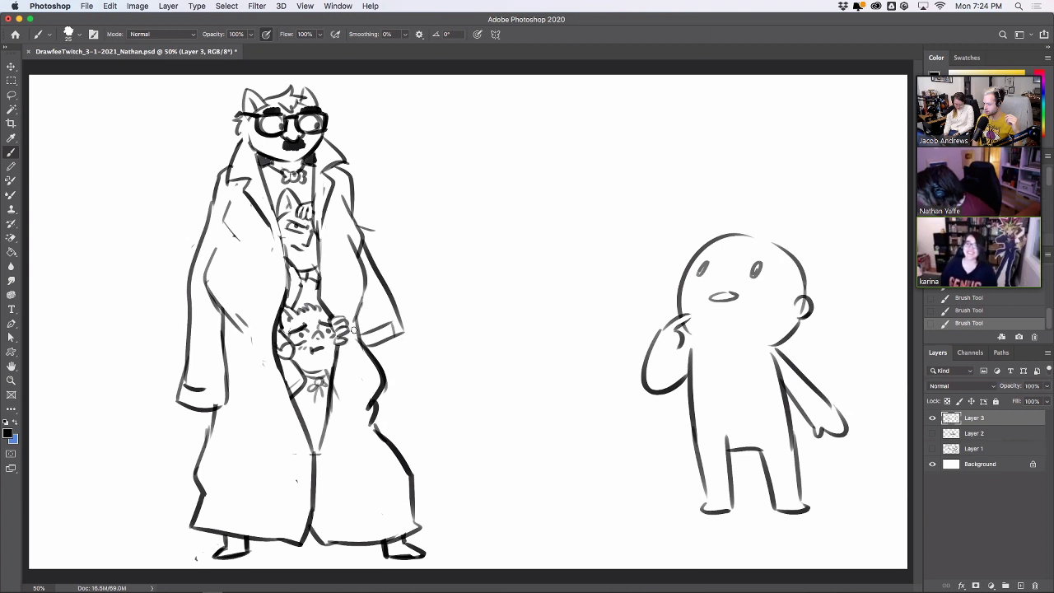
Redraw the coat's right sleeve longer and add flared, folded cuffs to both sleeves.
mouse_move(392, 302)
left_mouse_down()
mouse_move(401, 373)
mouse_move(402, 331)
mouse_move(373, 339)
mouse_move(392, 351)
mouse_move(403, 338)
mouse_move(378, 322)
left_mouse_up()
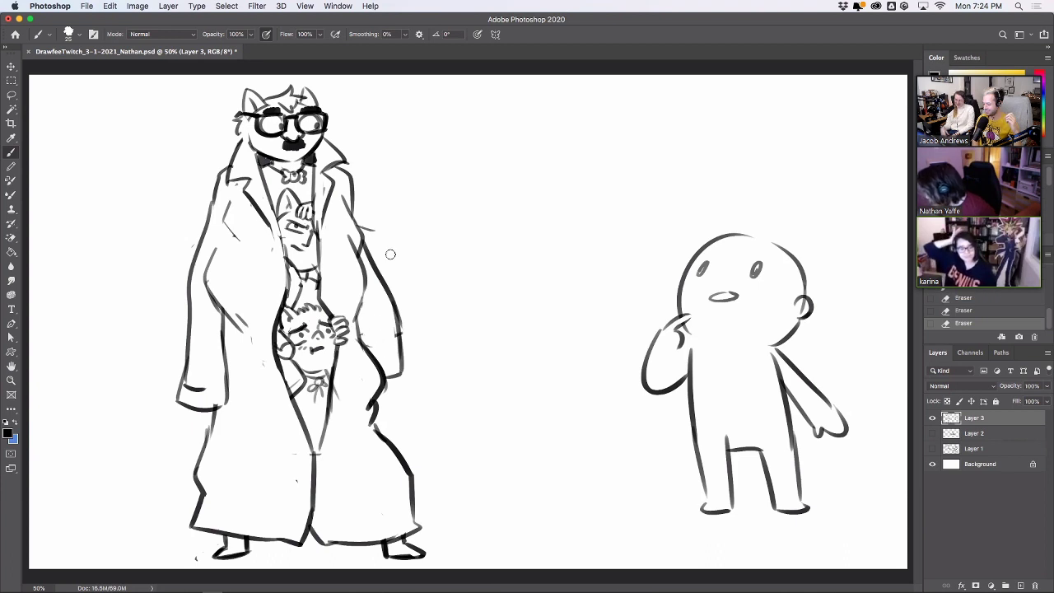
mouse_move(184, 371)
left_mouse_down()
mouse_move(223, 375)
mouse_move(205, 389)
mouse_move(168, 377)
left_mouse_up()
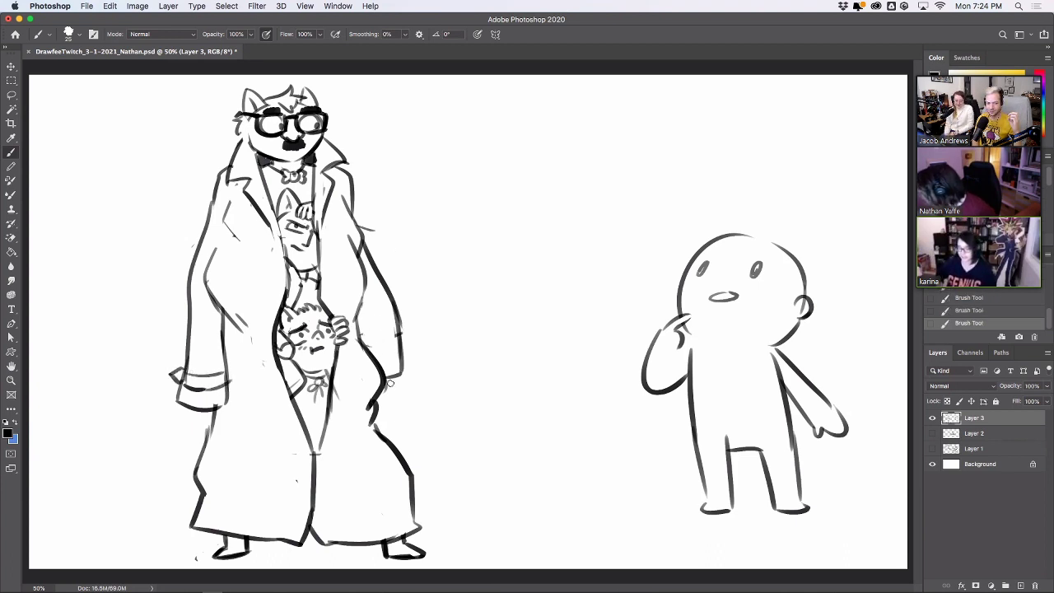
left_click_drag(366, 349, 405, 346)
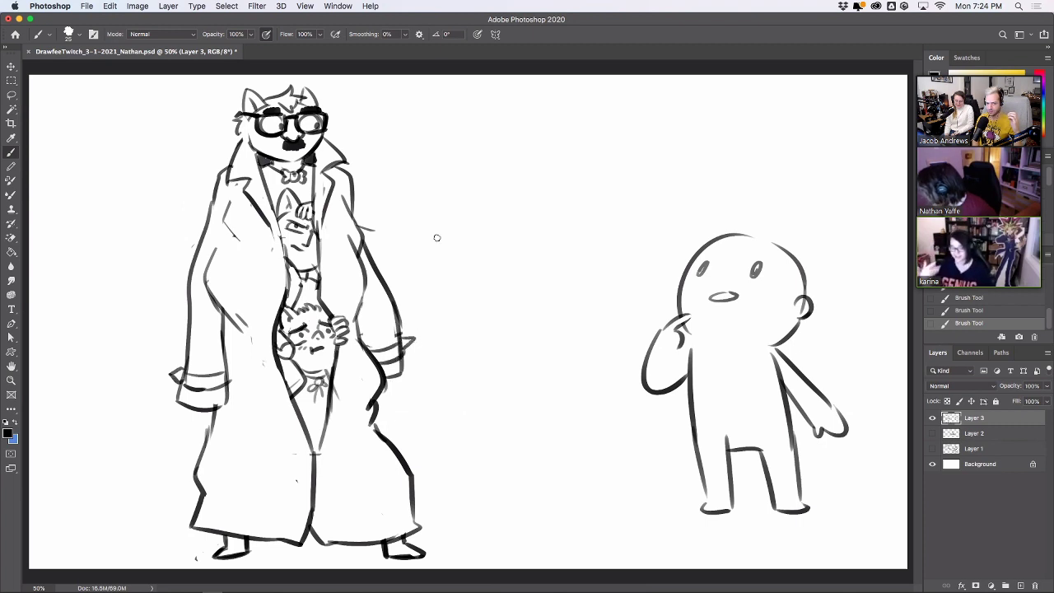
left_click_drag(392, 328, 398, 338)
left_click_drag(391, 333, 400, 334)
Scale the pondering figure to 83.34%, rotate it 2.83° and place it beside the coat, shifting the whole drawing right.
key("l")
mouse_move(605, 405)
left_mouse_down()
mouse_move(873, 494)
mouse_move(689, 176)
left_mouse_up()
key("v")
mouse_move(603, 184)
left_mouse_down()
mouse_move(641, 220)
mouse_move(644, 240)
left_mouse_up()
left_click_drag(802, 395, 595, 435)
left_click_drag(689, 273, 702, 265)
left_click_drag(629, 394, 626, 392)
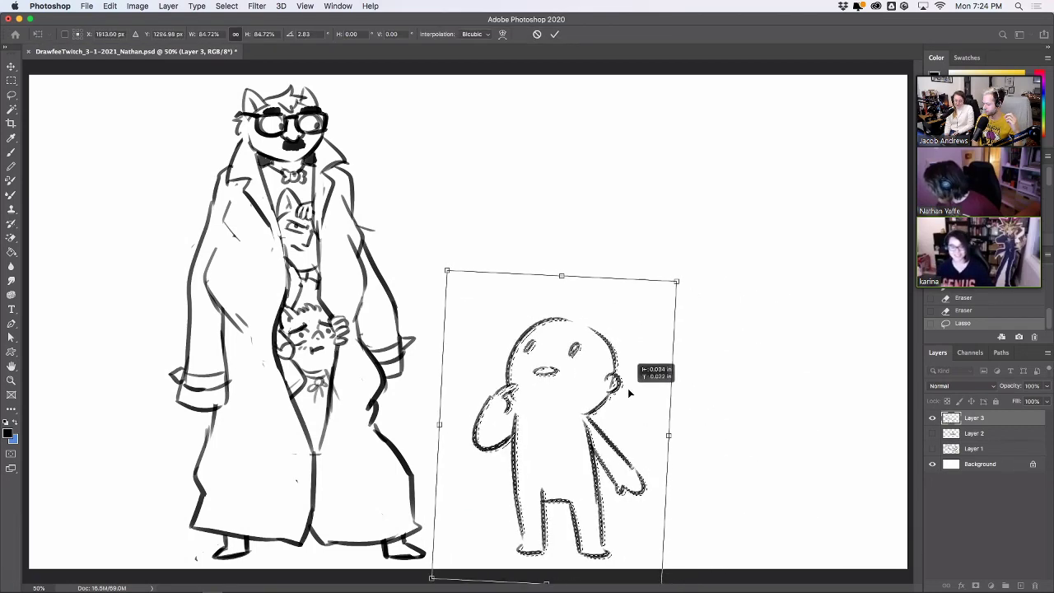
left_click_drag(677, 281, 672, 287)
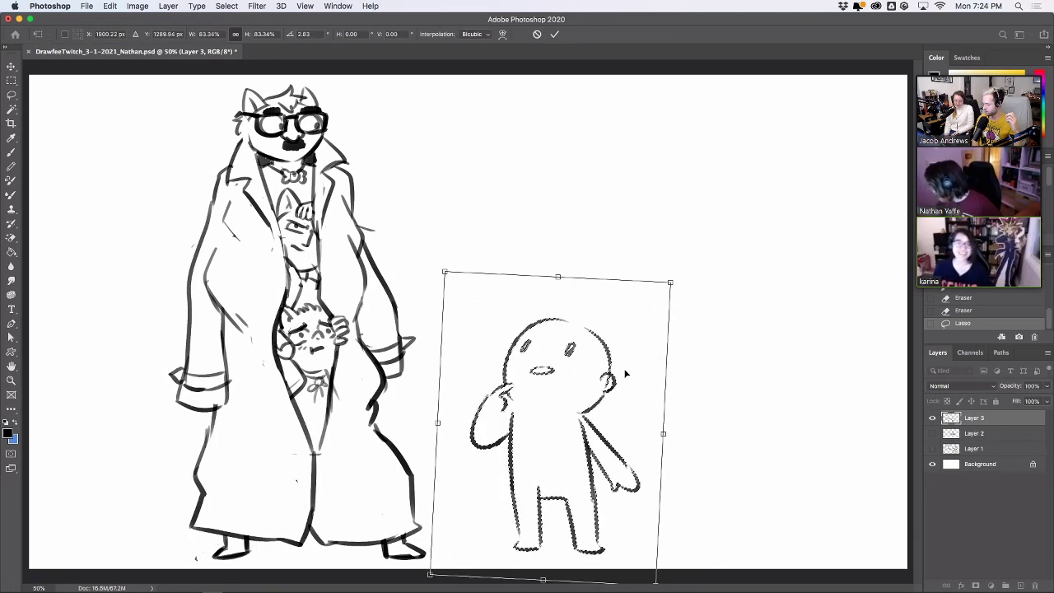
key("Return")
key("ctrl+d")
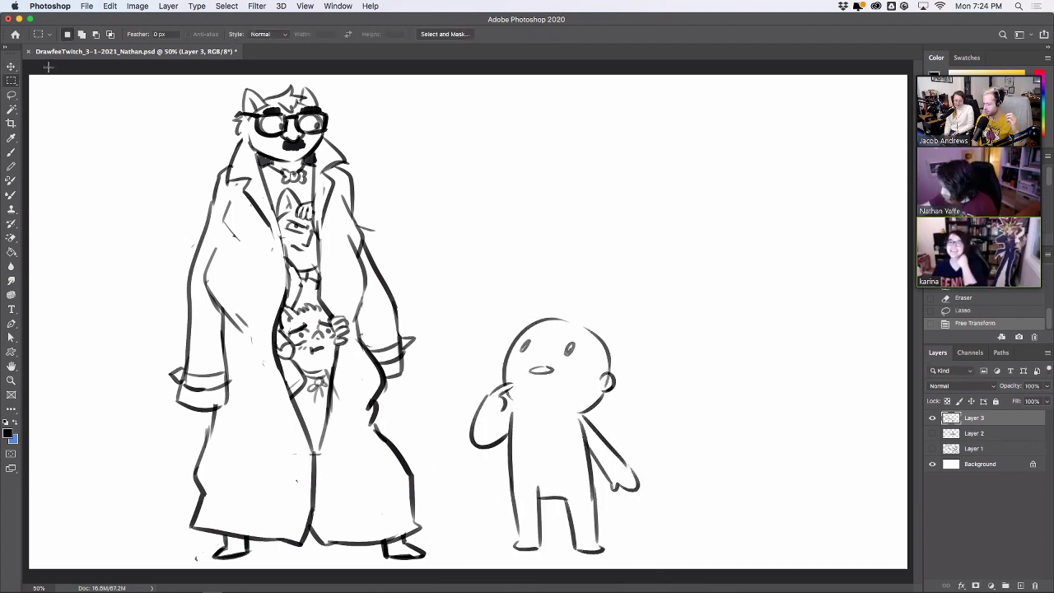
left_click_drag(560, 363, 598, 376)
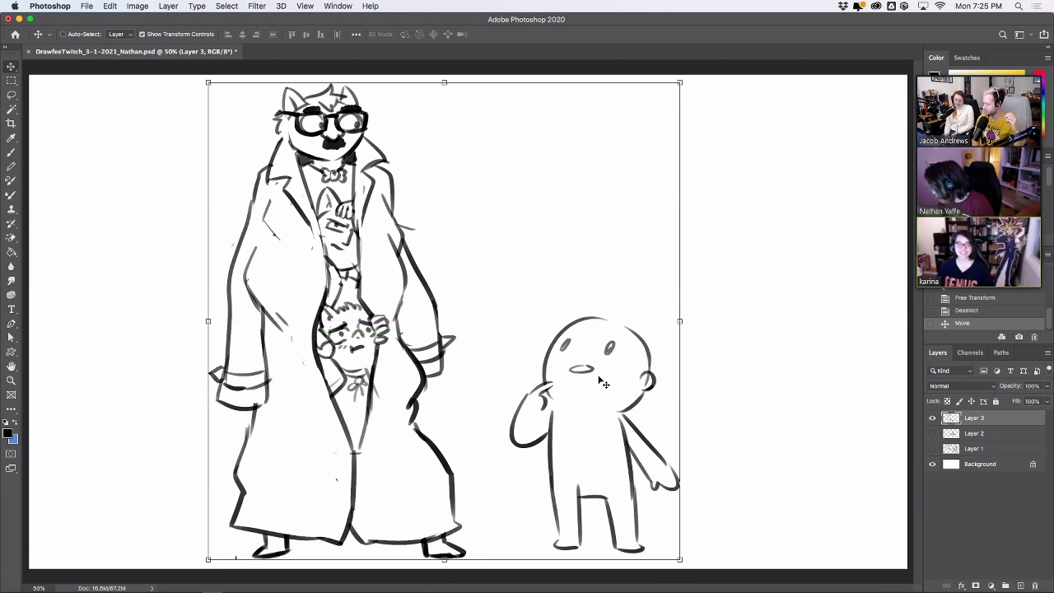
Add a hair tuft, eyebrows and a nose to the pondering figure, and refine the fingers of its raised hand.
key("b")
mouse_move(602, 320)
left_mouse_down()
mouse_move(601, 302)
mouse_move(649, 359)
left_mouse_up()
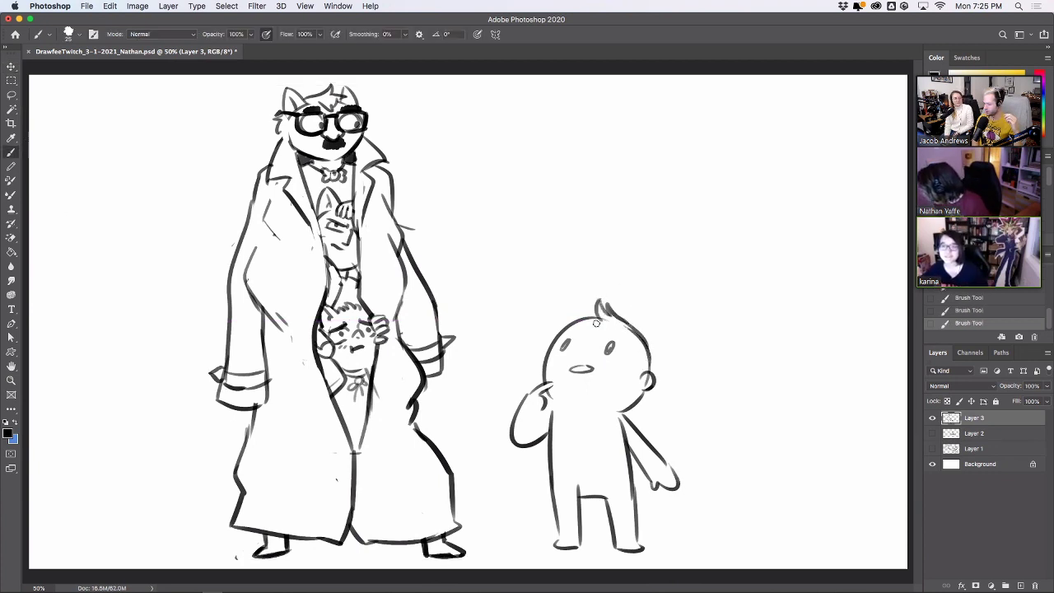
left_click_drag(585, 338, 585, 358)
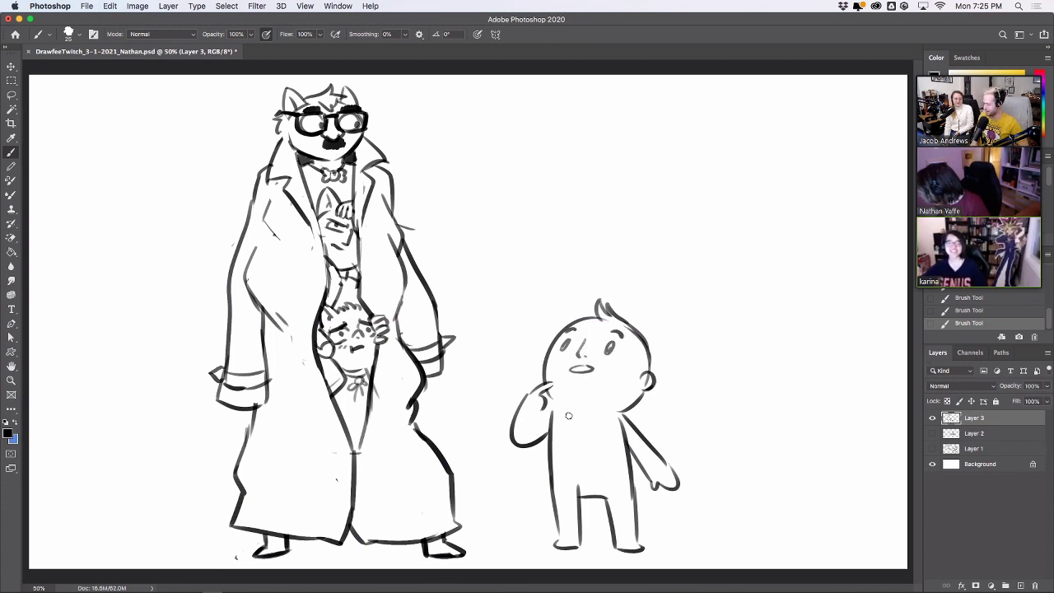
left_click_drag(545, 404, 534, 429)
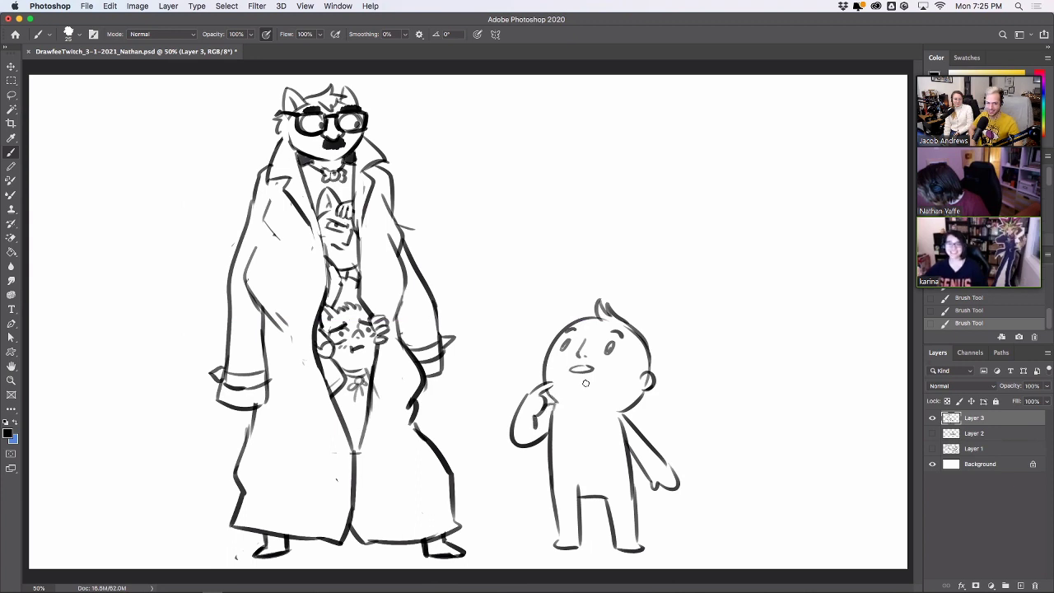
Draw the pondering figure's rounded chin and jawline from the raised hand toward the ear, undoing failed strokes.
mouse_move(572, 415)
left_mouse_down()
mouse_move(615, 413)
mouse_move(646, 381)
left_mouse_up()
key("super+z")
key("super+z")
key("super+z")
key("super+z")
key("super+z")
left_click_drag(606, 415, 642, 394)
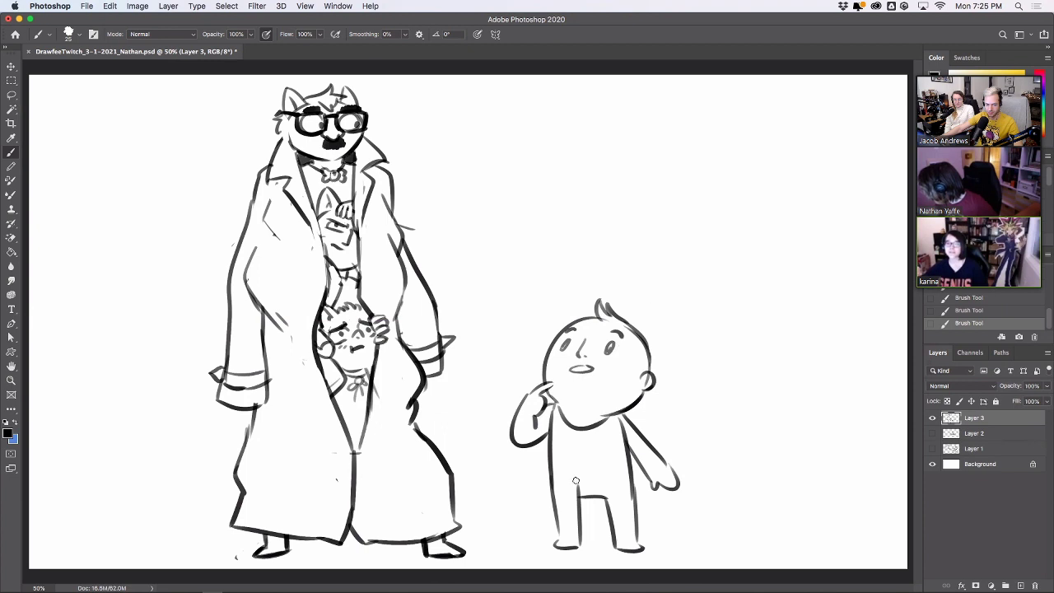
Draw a shirt hem across the pondering figure's waist and shorts hems across both legs.
left_click_drag(577, 486, 628, 470)
key("b")
left_click_drag(556, 515, 636, 511)
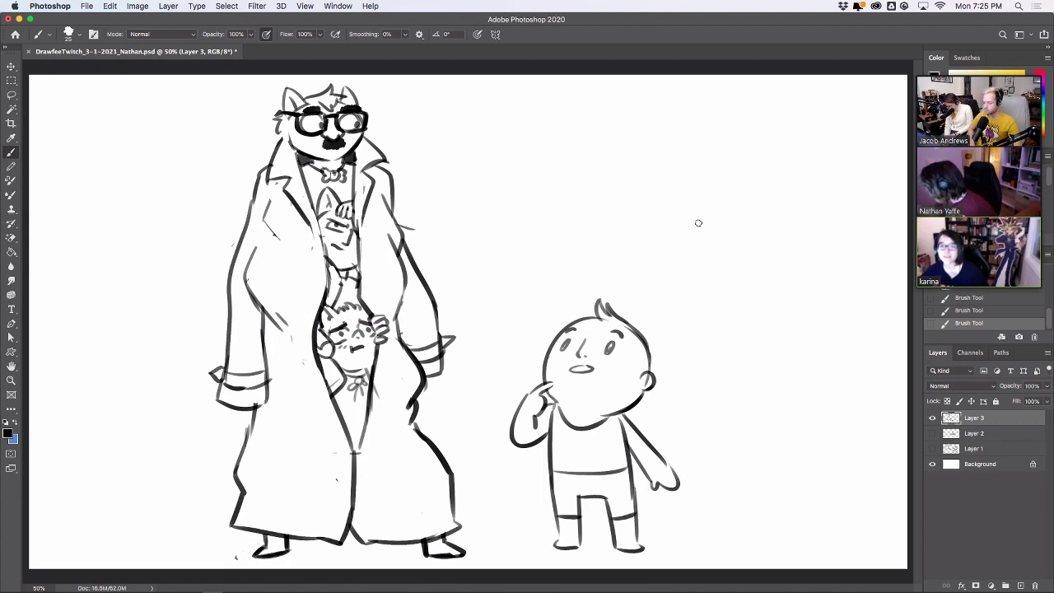
Dot freckles on both cheeks of the pondering figure and redraw its ear with inner detail.
key("e")
left_click_drag(605, 320, 607, 317)
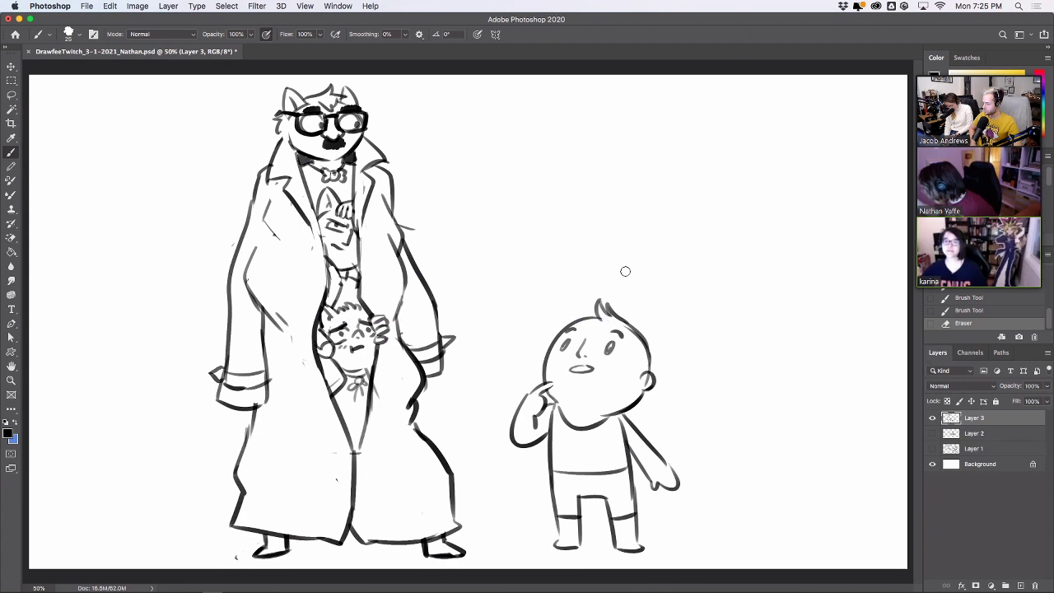
key("b")
left_click(557, 360)
left_click(564, 359)
left_click(561, 363)
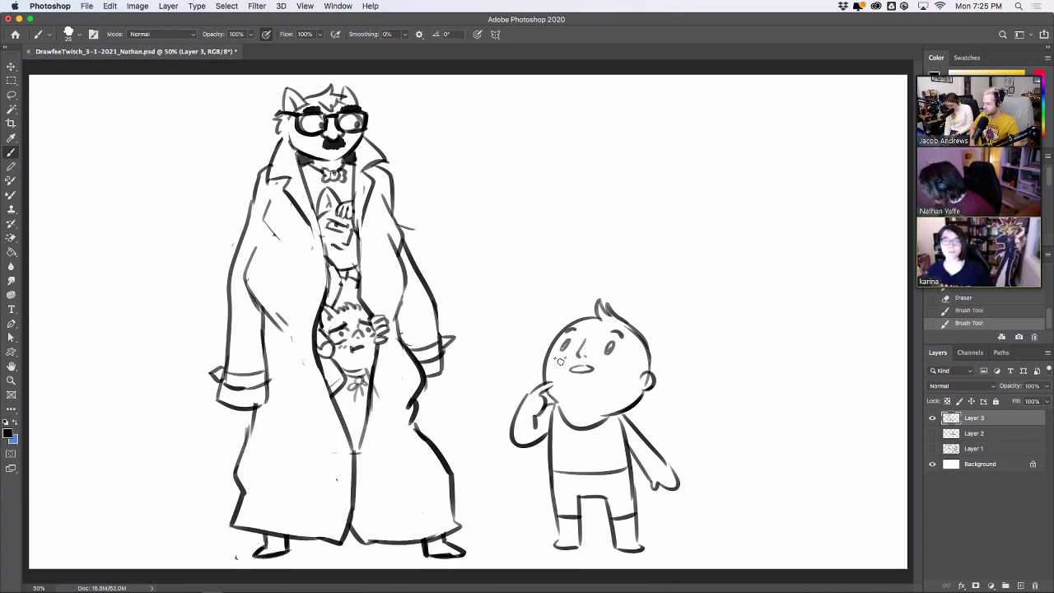
left_click(602, 360)
left_click(611, 363)
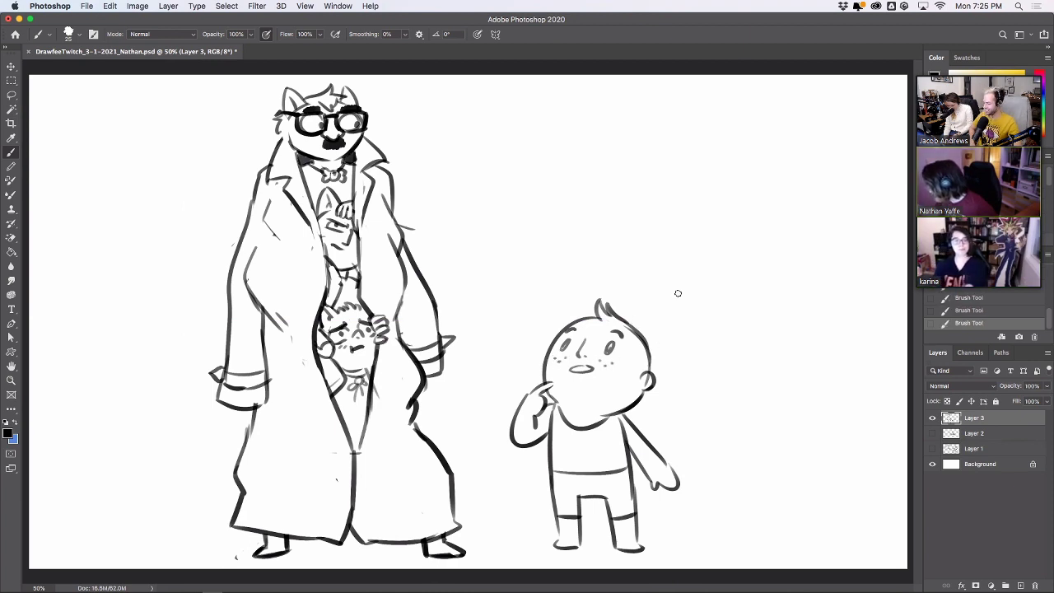
left_click_drag(645, 385, 653, 380)
key("b")
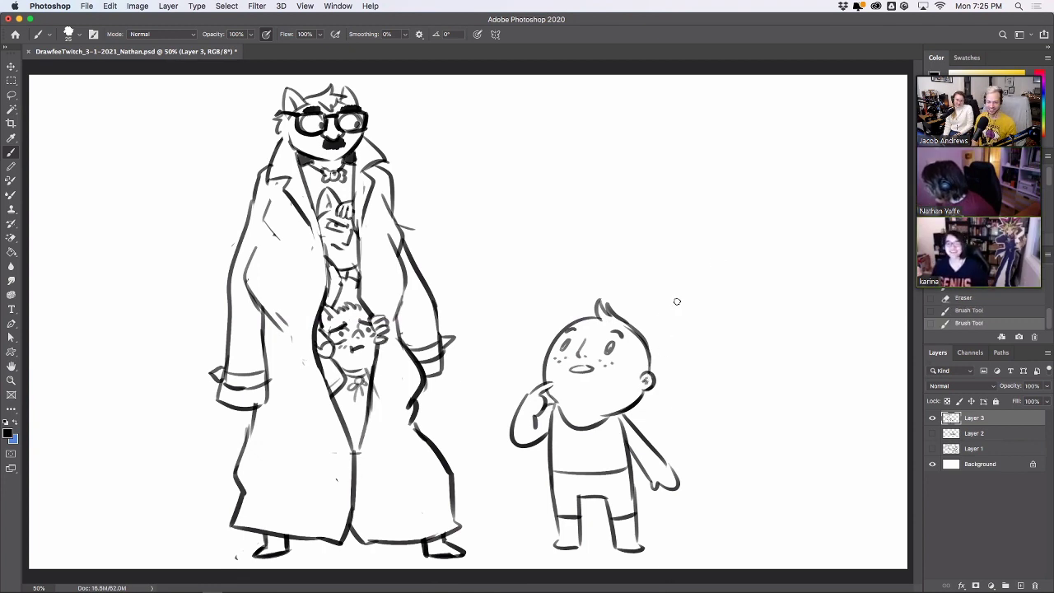
Clean up the pondering figure's hand at its chin and draw separate fingers on its lowered hand.
left_click_drag(547, 385, 545, 395)
key("super+z")
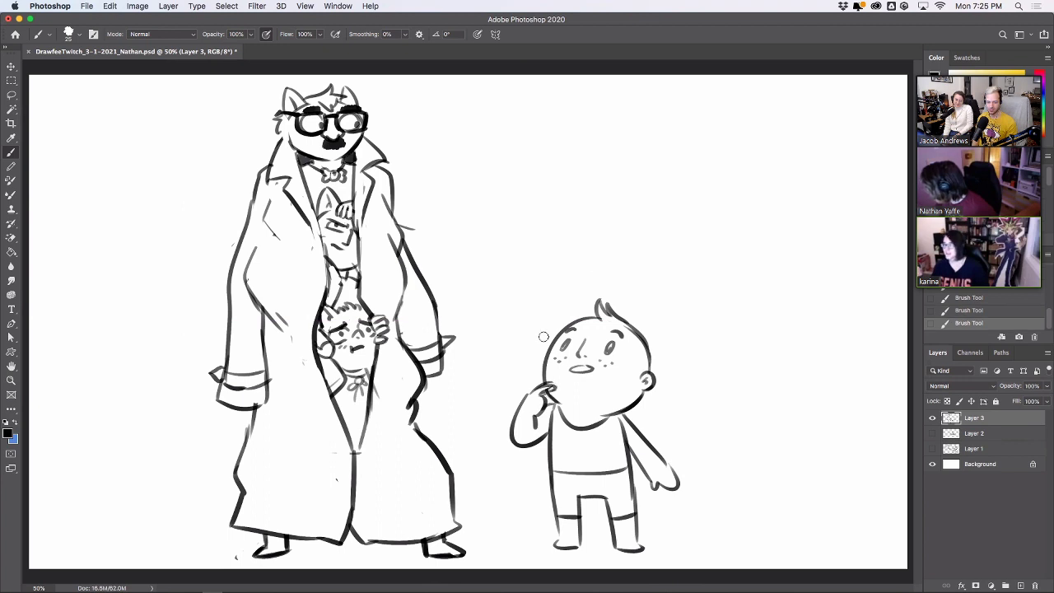
key("e")
mouse_move(540, 403)
left_mouse_down()
mouse_move(554, 382)
mouse_move(537, 418)
mouse_move(551, 389)
mouse_move(549, 419)
mouse_move(545, 394)
mouse_move(538, 413)
mouse_move(554, 377)
mouse_move(541, 407)
left_mouse_up()
key("b")
key("super+z")
key("super+z")
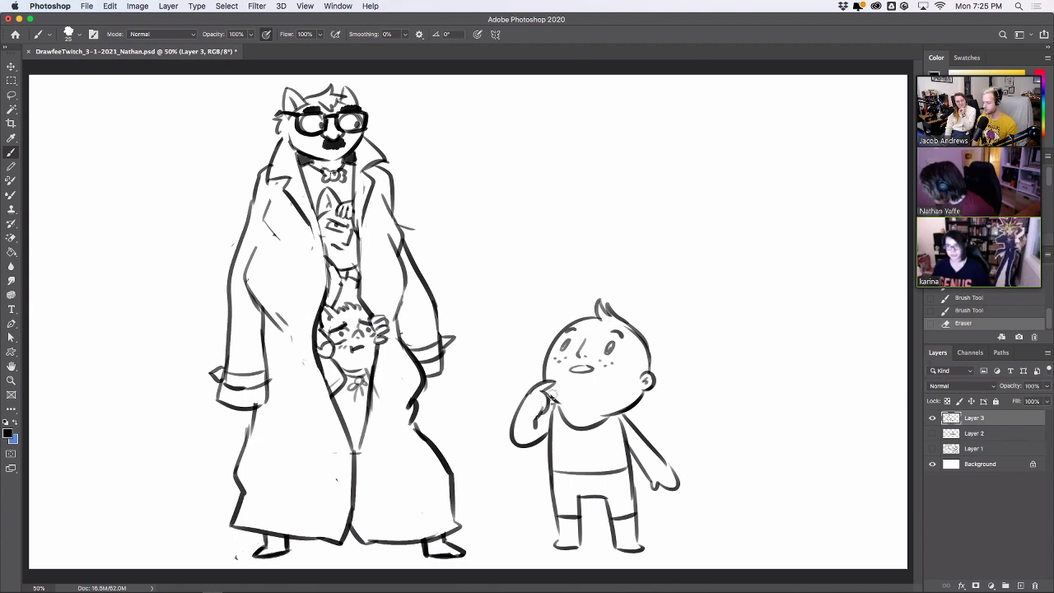
left_click_drag(673, 471, 676, 488)
mouse_move(675, 476)
left_mouse_down()
mouse_move(681, 486)
mouse_move(671, 469)
mouse_move(683, 479)
left_mouse_up()
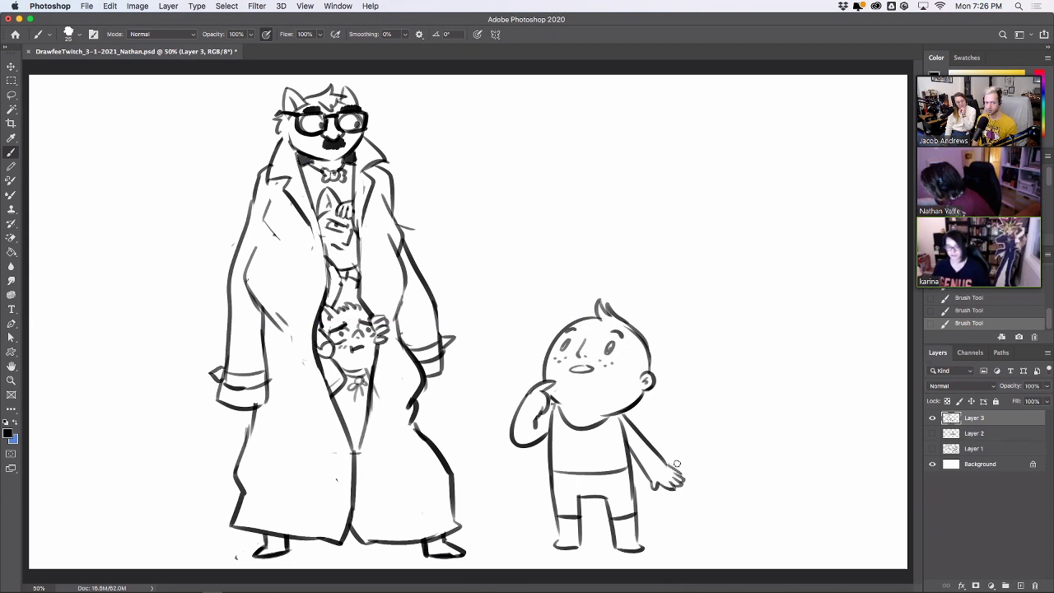
Add a curved shoulder line to the pondering figure's lowered arm and redraw its left foot with a heavier outline.
mouse_move(621, 428)
left_mouse_down()
mouse_move(639, 403)
mouse_move(634, 448)
left_mouse_up()
key("super+z")
key("shift+super+z")
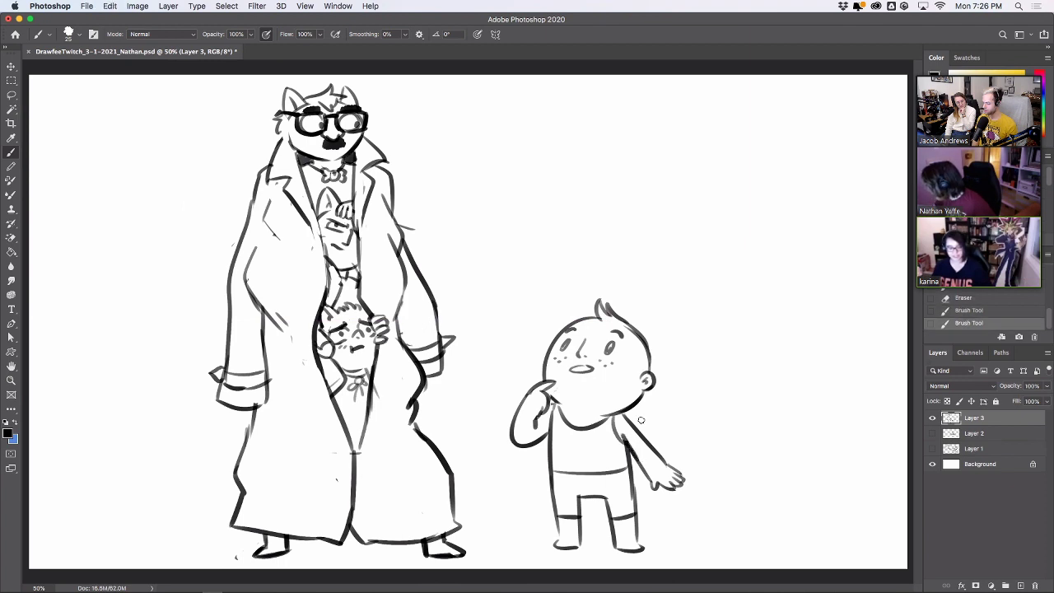
mouse_move(560, 538)
left_mouse_down()
mouse_move(630, 525)
mouse_move(636, 538)
mouse_move(637, 492)
left_mouse_up()
key("super+z")
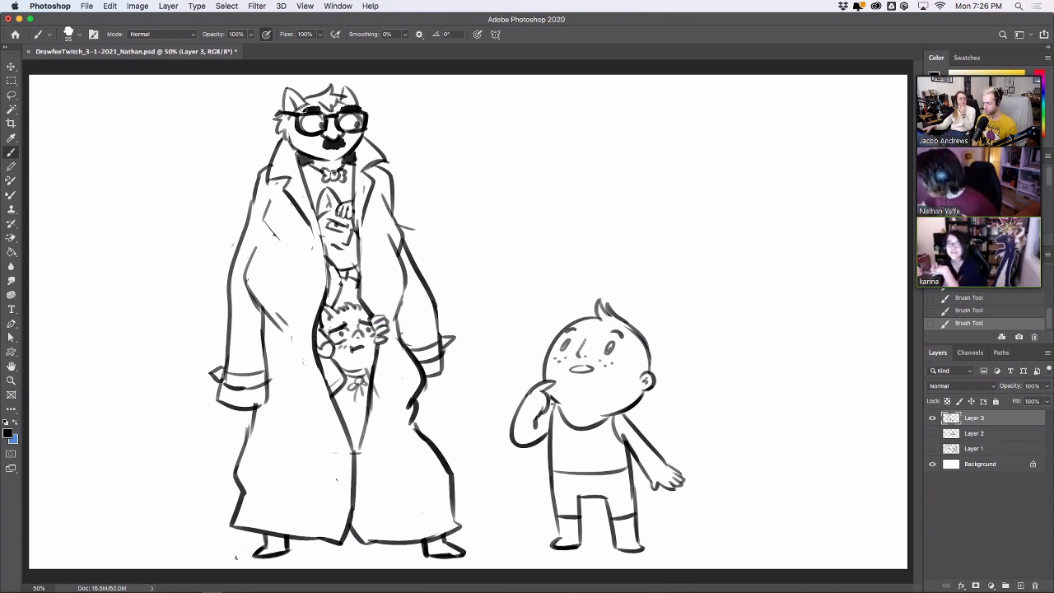
Erase stray lines near the coat's right elbow and left lapel, and redraw the left sleeve's inner line.
key("e")
left_click_drag(402, 223, 417, 235)
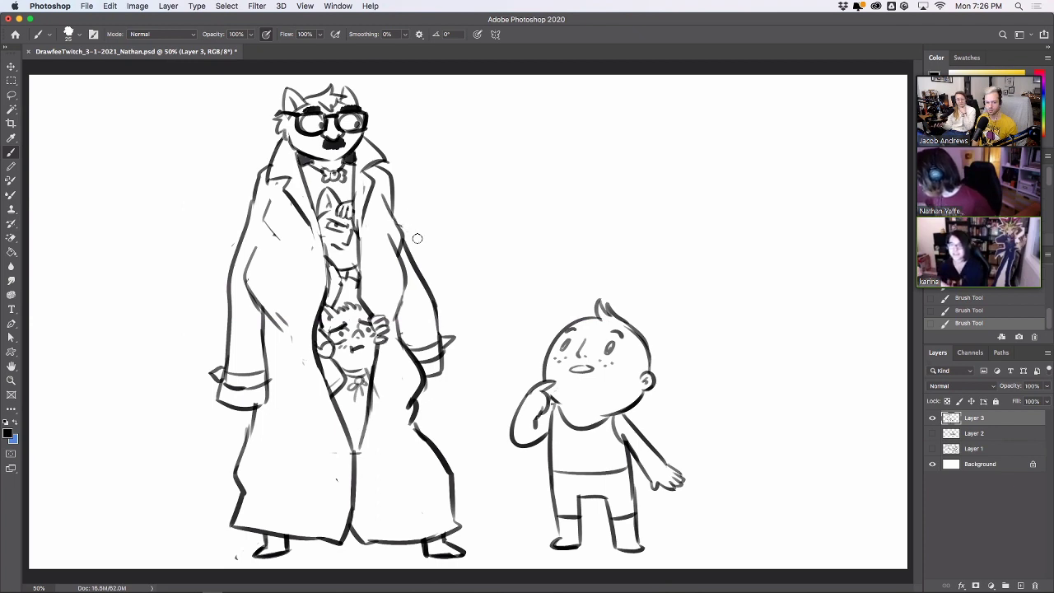
left_click_drag(262, 233, 269, 187)
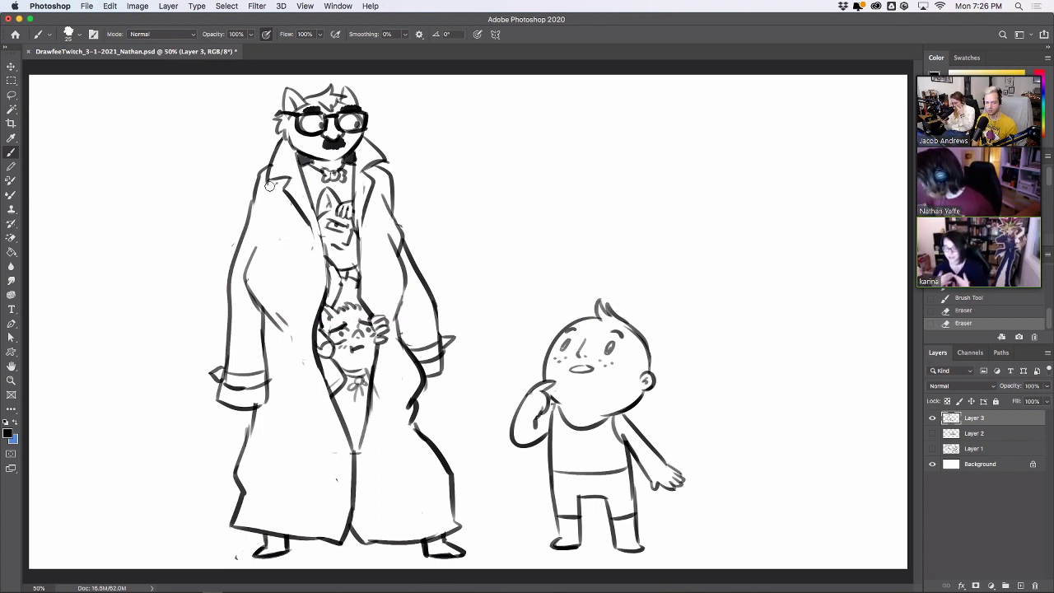
left_click_drag(267, 234, 254, 249)
mouse_move(267, 208)
left_mouse_down()
mouse_move(288, 257)
mouse_move(270, 207)
mouse_move(286, 243)
left_mouse_up()
key("super+z")
key("ctrl+z")
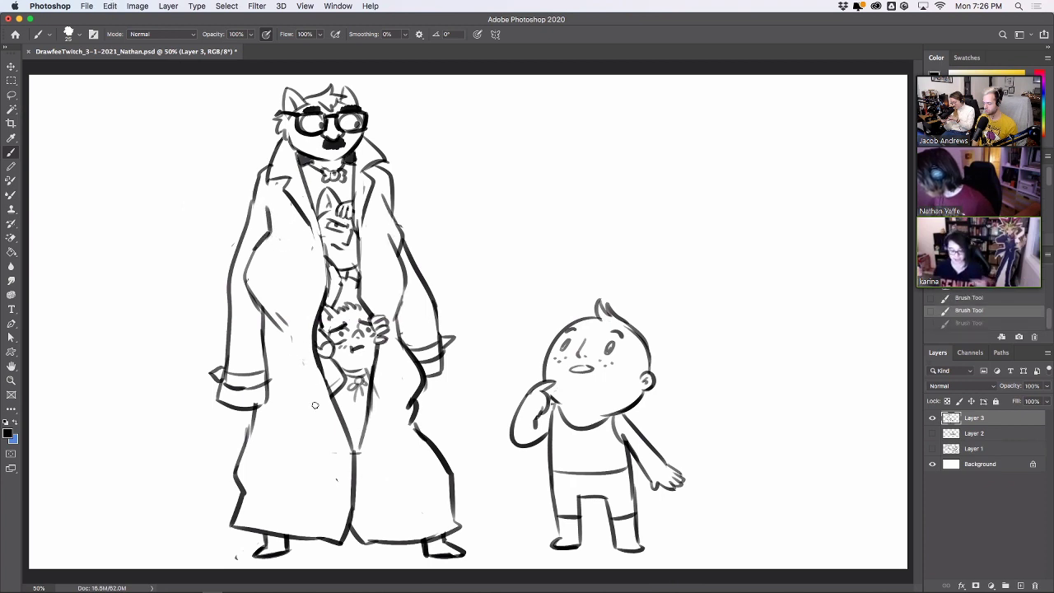
Add pairs of short fold marks near both lower sides of the trench coat.
left_click_drag(251, 479, 265, 488)
left_click_drag(433, 490, 428, 500)
left_click_drag(438, 489, 434, 500)
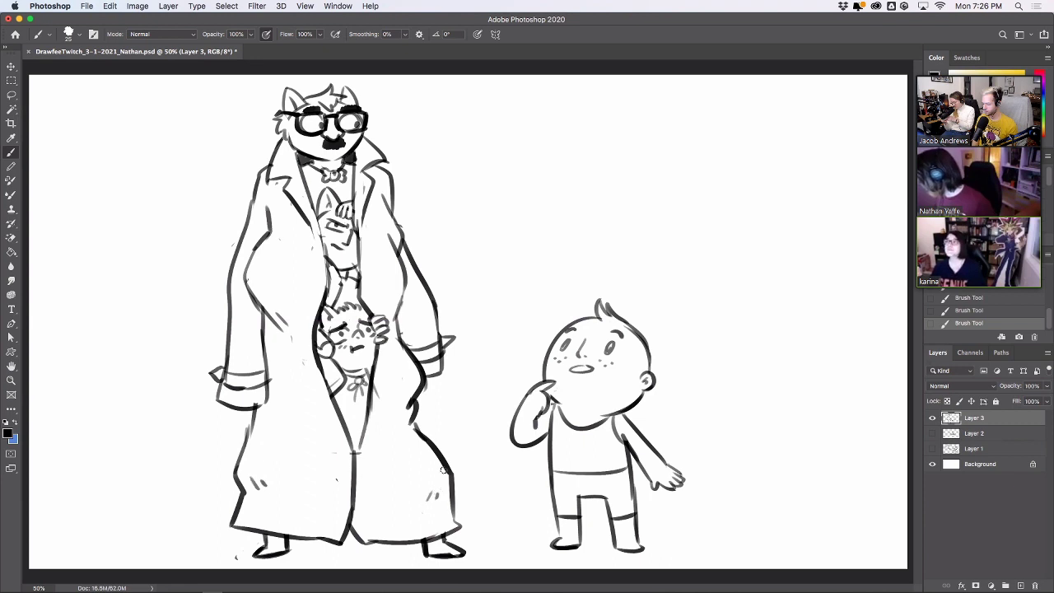
Darken the bottom point of the coat opening and hatch shading over the cats' shirts and the middle cat's cheek.
mouse_move(345, 429)
left_mouse_down()
mouse_move(359, 448)
mouse_move(362, 431)
left_mouse_up()
left_click_drag(349, 278, 345, 302)
left_click_drag(308, 168, 312, 185)
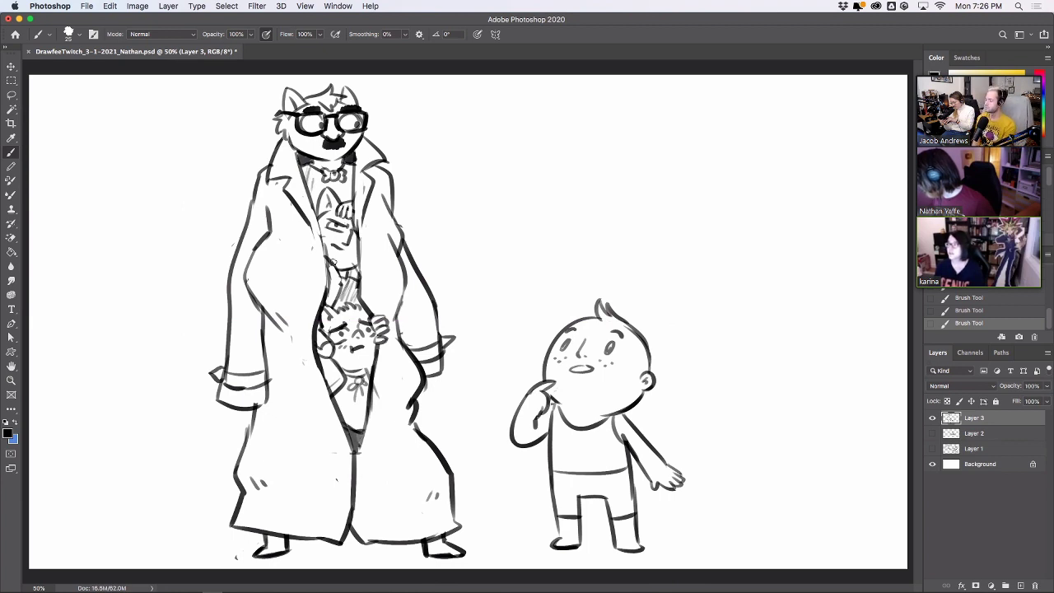
left_click_drag(358, 239, 350, 265)
left_click_drag(359, 240, 352, 265)
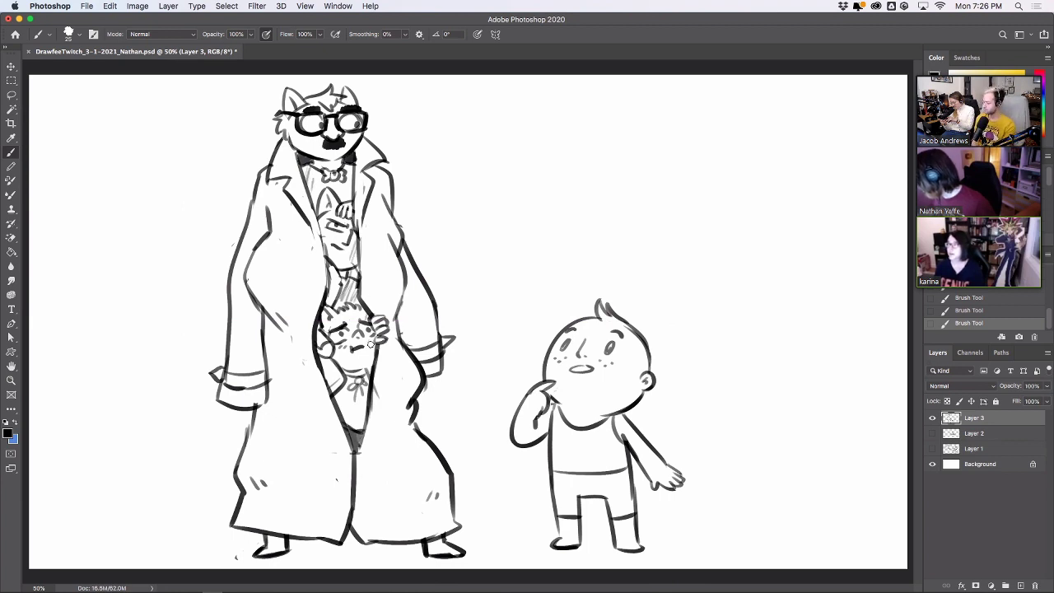
mouse_move(353, 381)
left_mouse_down()
mouse_move(338, 402)
mouse_move(346, 427)
left_mouse_up()
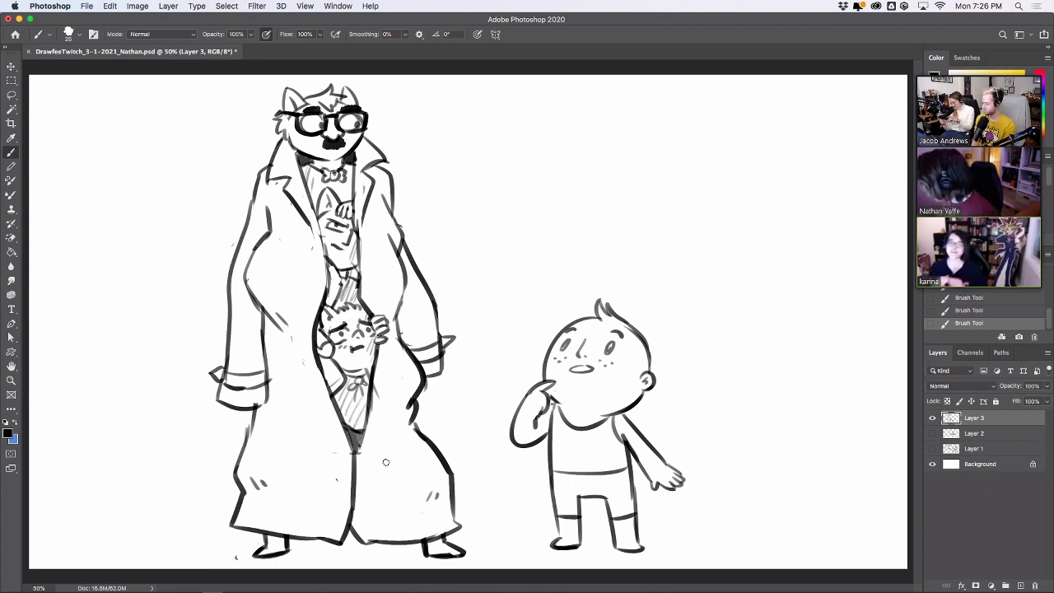
Hatch shadows beside the left sleeve's elbow and on the coat's lower left side, and clean up the left shoulder outline.
mouse_move(288, 294)
left_mouse_down()
mouse_move(257, 322)
mouse_move(283, 322)
left_mouse_up()
mouse_move(252, 464)
left_mouse_down()
mouse_move(244, 485)
mouse_move(253, 493)
left_mouse_up()
left_click_drag(277, 468, 264, 488)
left_click_drag(270, 413, 271, 428)
left_click_drag(282, 409, 286, 422)
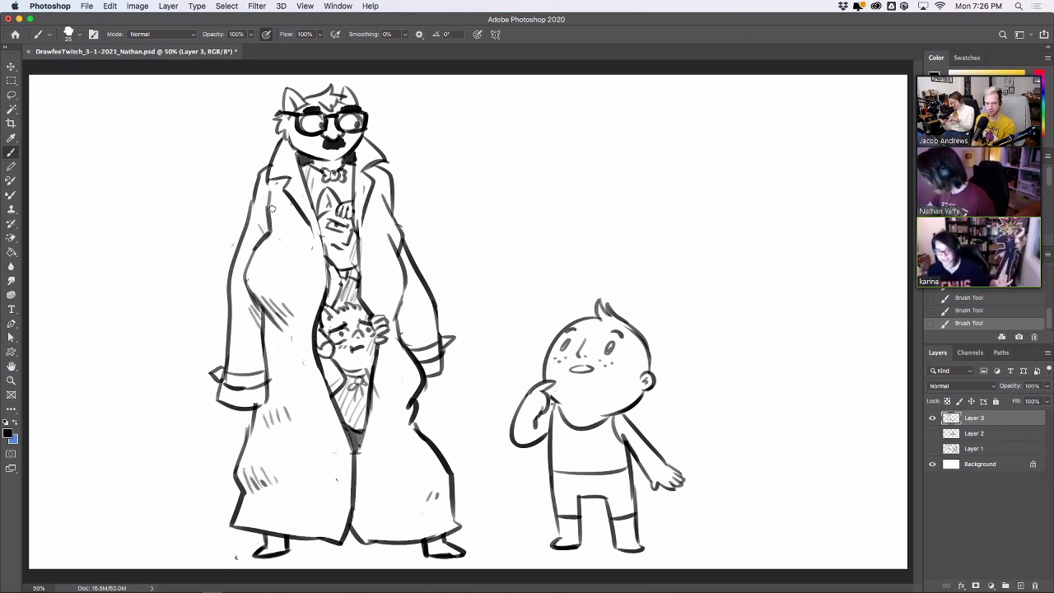
left_click_drag(263, 173, 258, 188)
left_click(220, 249)
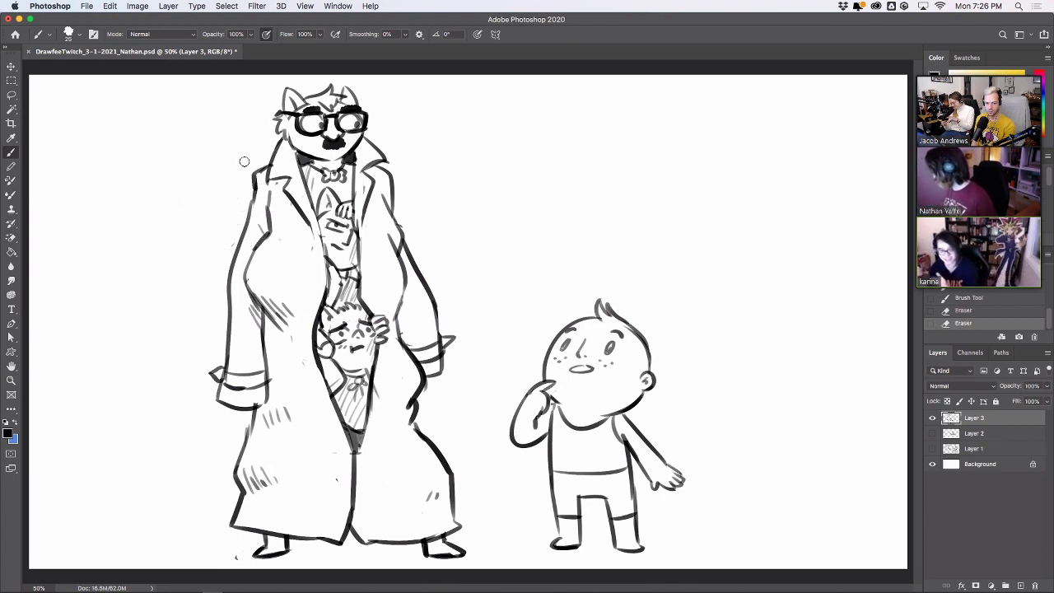
Move the whole drawing slightly to the right and draw a broken ground line behind both figures.
left_click(12, 66)
left_click_drag(619, 366, 657, 362)
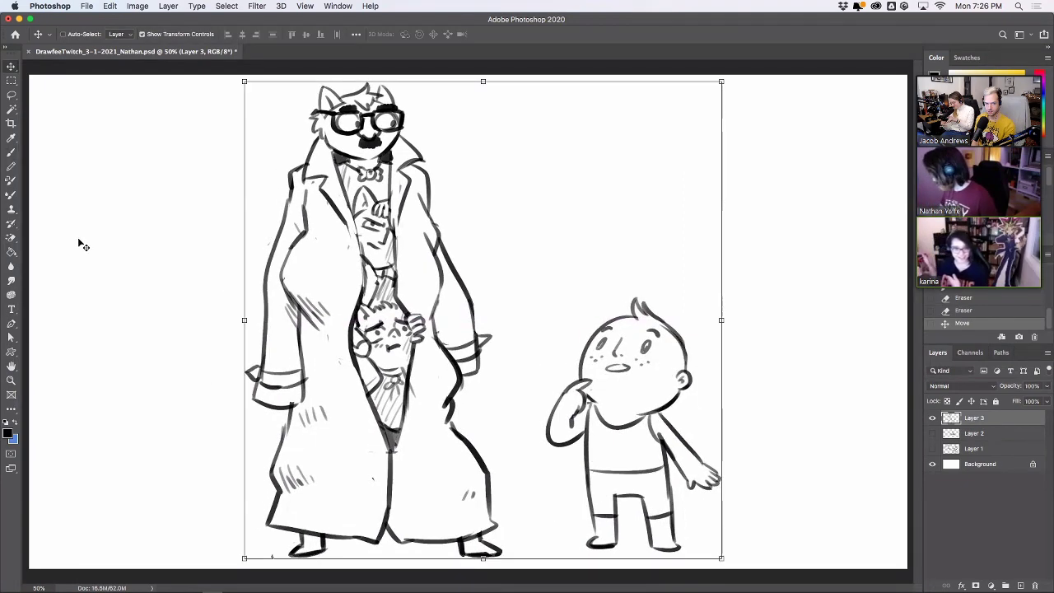
left_click(11, 153)
left_click_drag(72, 518, 234, 516)
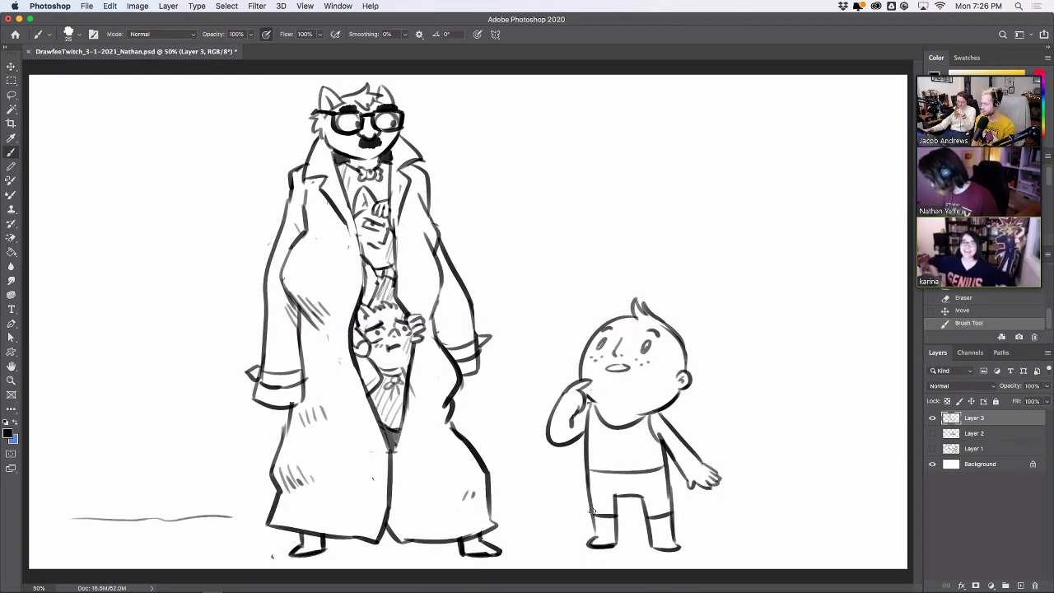
left_click_drag(511, 513, 563, 514)
left_click_drag(688, 513, 855, 506)
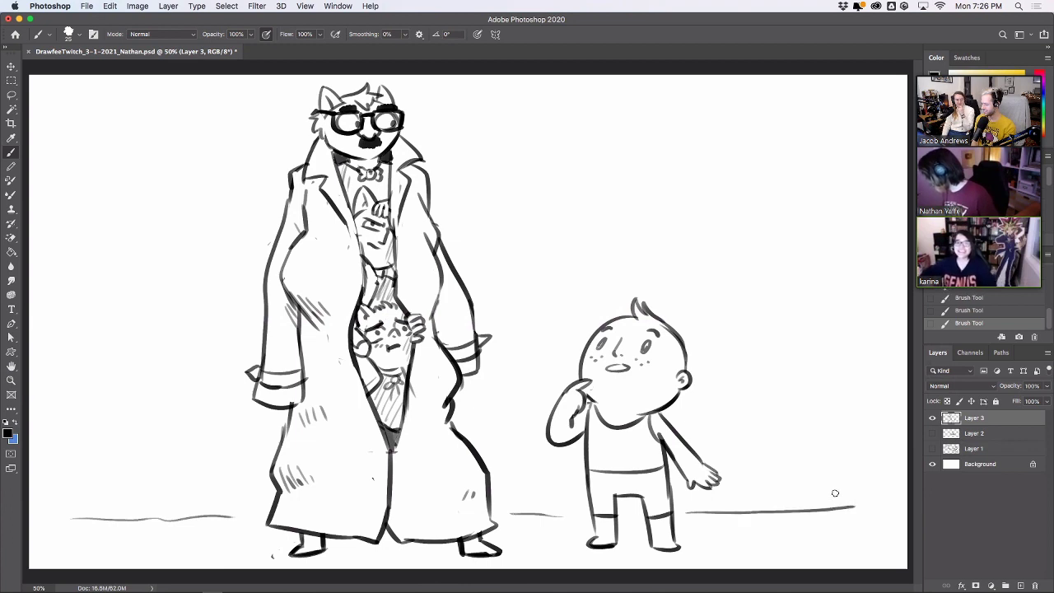
key("super+z")
left_click_drag(686, 512, 858, 511)
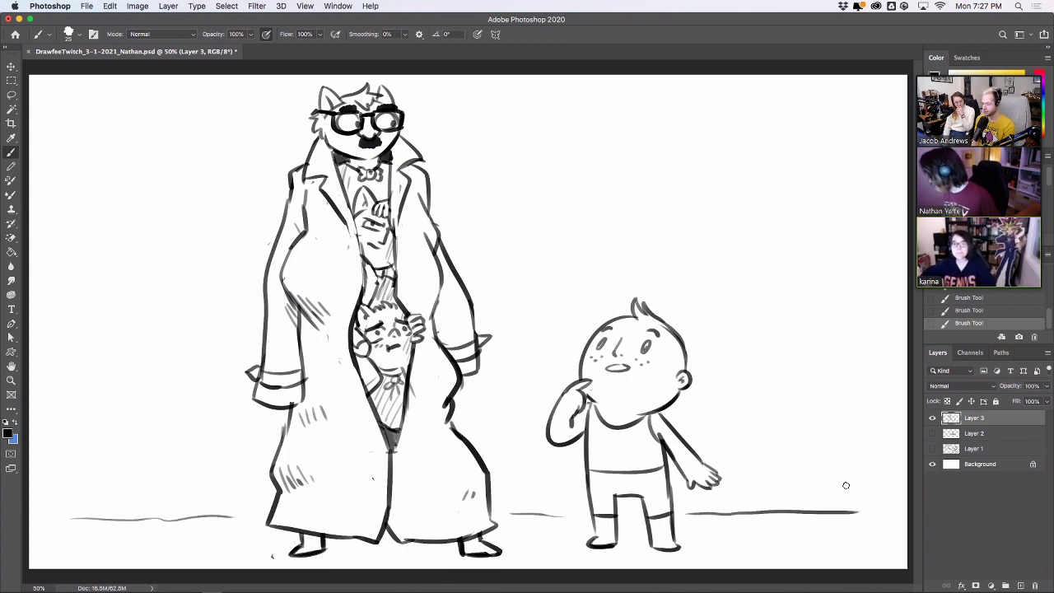
Draw an oval speech bubble reading "WOW!" above the child, with a small tail towards its head.
mouse_move(587, 300)
left_mouse_down()
mouse_move(589, 285)
mouse_move(536, 278)
mouse_move(649, 245)
mouse_move(611, 285)
left_mouse_up()
mouse_move(546, 242)
left_mouse_down()
mouse_move(623, 242)
mouse_move(619, 262)
left_mouse_up()
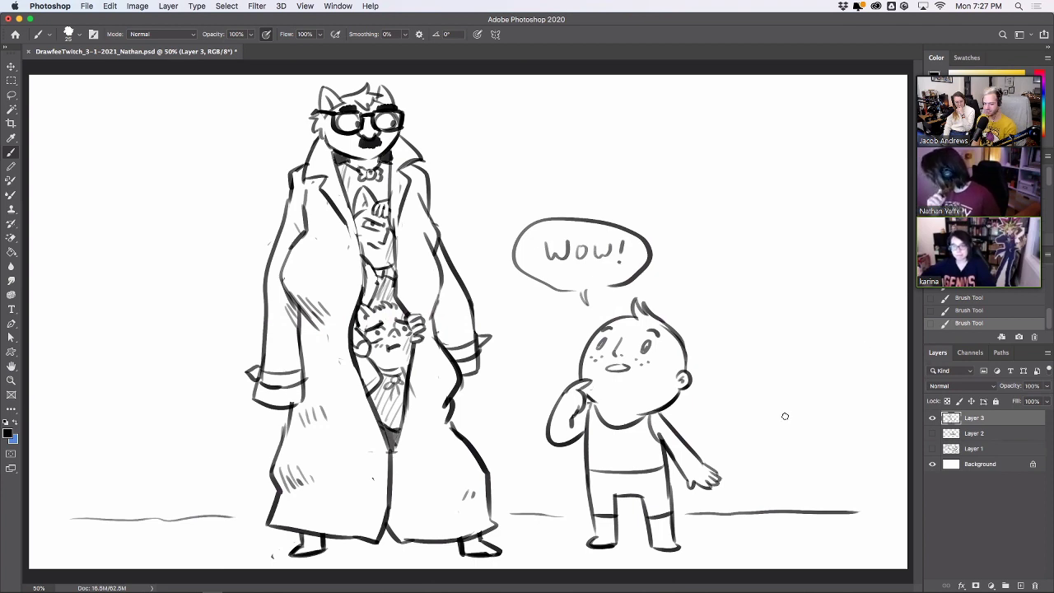
Clean up the top cat's fake nose and redraw its black moustache with a fuller shape.
mouse_move(370, 120)
left_mouse_down()
mouse_move(374, 128)
mouse_move(371, 118)
left_mouse_up()
left_click_drag(372, 124, 377, 129)
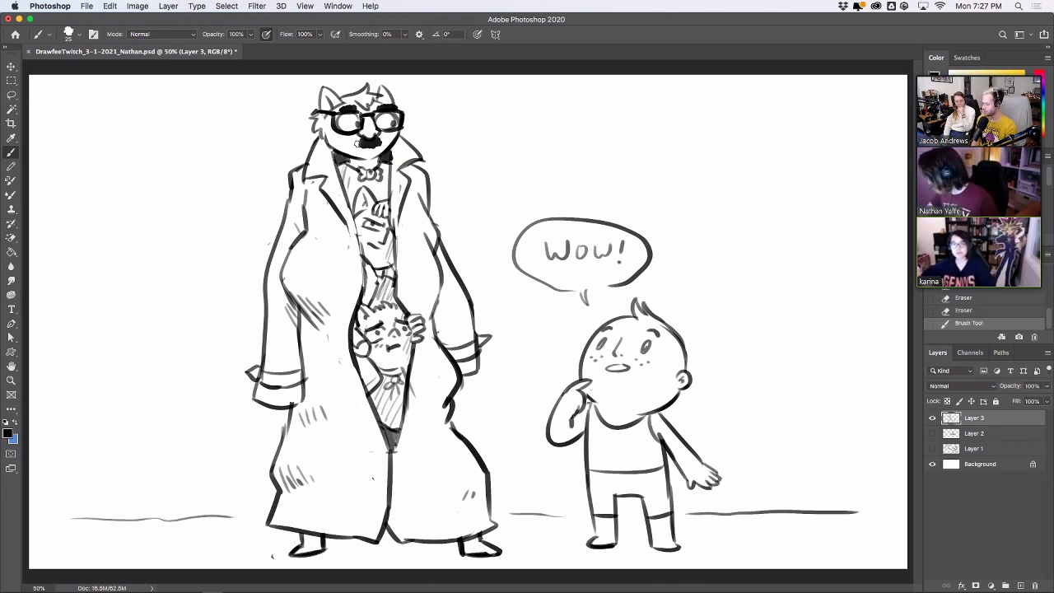
left_click_drag(359, 137, 386, 143)
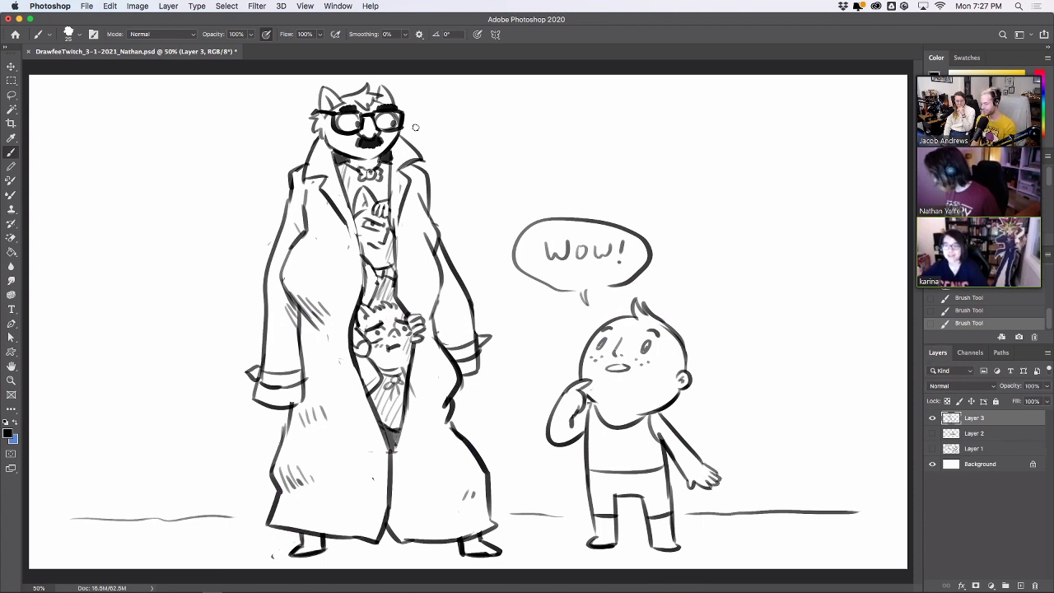
Extend the ground line towards both canvas edges and scatter small grass tufts along and below it.
left_click_drag(35, 507, 71, 519)
left_click_drag(867, 509, 916, 504)
left_click_drag(569, 512, 579, 509)
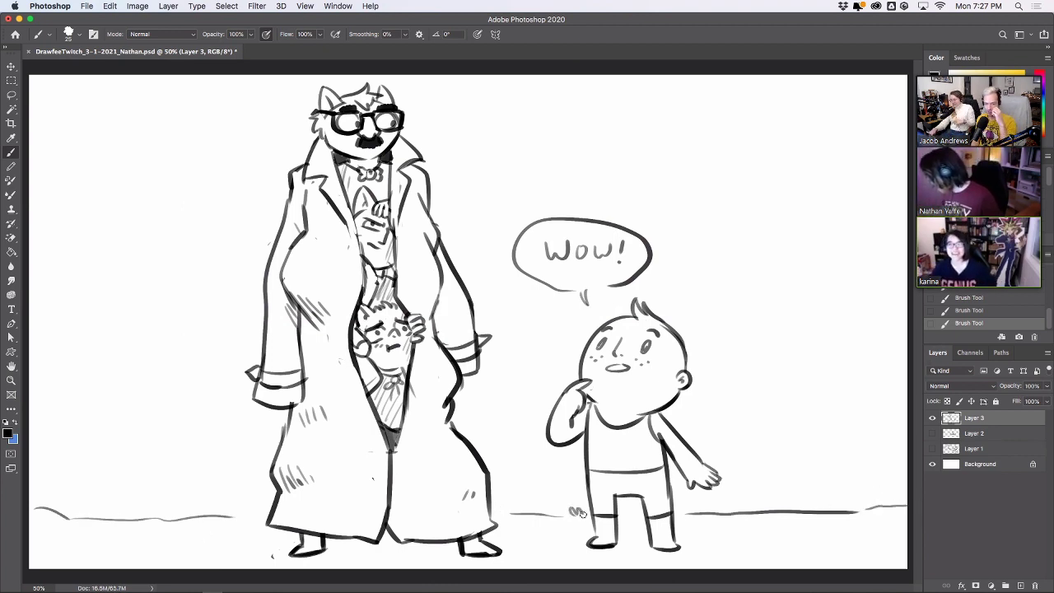
left_click_drag(850, 512, 874, 502)
left_click_drag(781, 511, 799, 504)
left_click_drag(823, 541, 851, 530)
left_click_drag(233, 519, 254, 511)
mouse_move(138, 518)
left_mouse_down()
mouse_move(155, 506)
mouse_move(166, 519)
left_mouse_up()
left_click_drag(66, 517, 80, 511)
left_click_drag(79, 544, 98, 541)
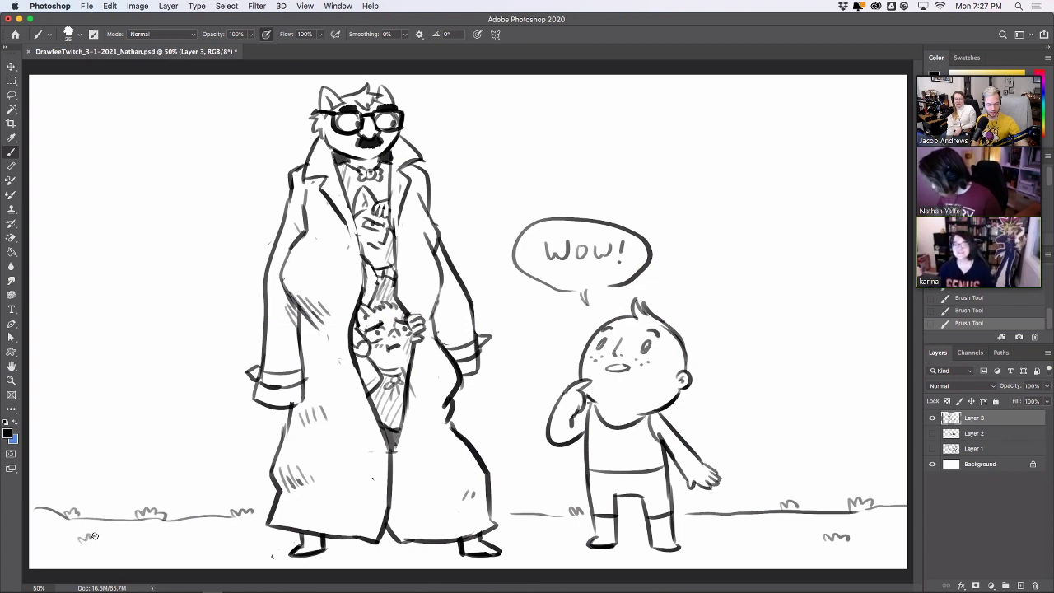
left_click_drag(165, 545, 179, 540)
mouse_move(754, 545)
left_mouse_down()
mouse_move(767, 534)
mouse_move(778, 540)
left_mouse_up()
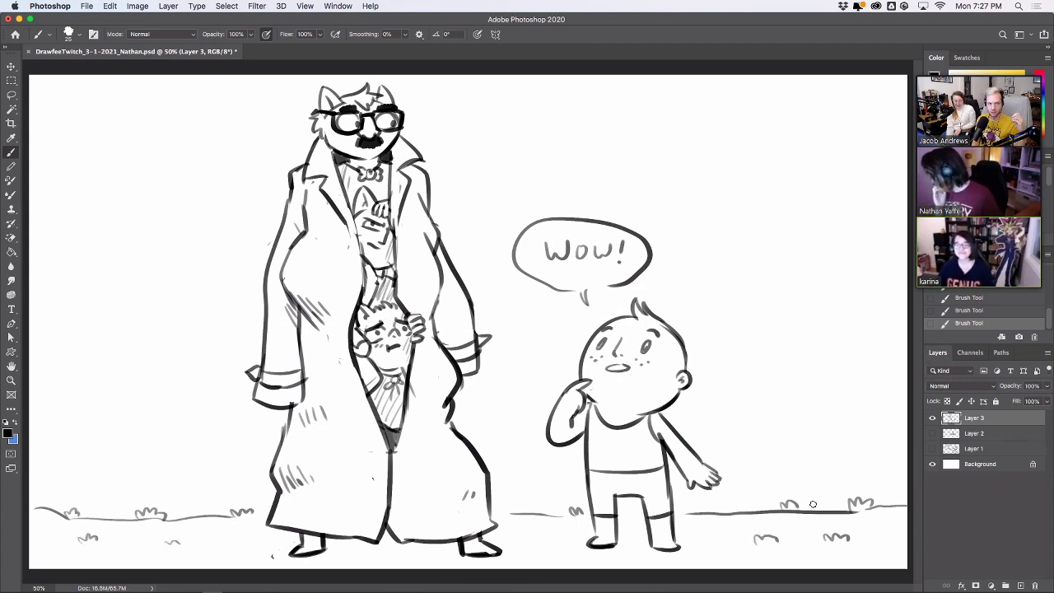
Hatch shadows on the right sleeve, the coat's lower centre and both feet, and erase the stray dot beside the left foot.
mouse_move(445, 293)
left_mouse_down()
mouse_move(435, 336)
mouse_move(448, 342)
left_mouse_up()
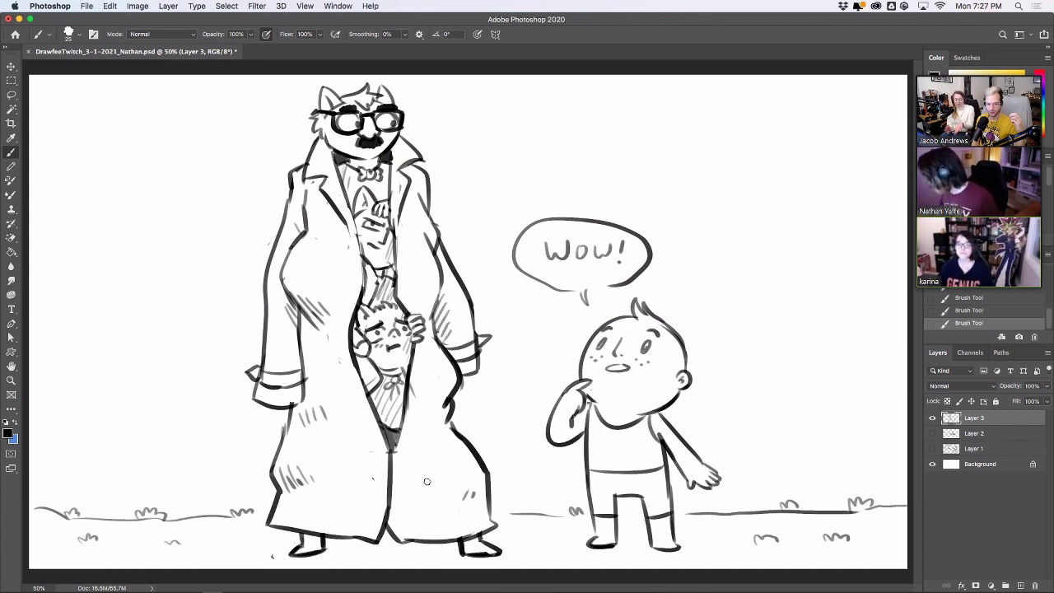
mouse_move(394, 494)
left_mouse_down()
mouse_move(416, 536)
mouse_move(476, 553)
mouse_move(481, 535)
left_mouse_up()
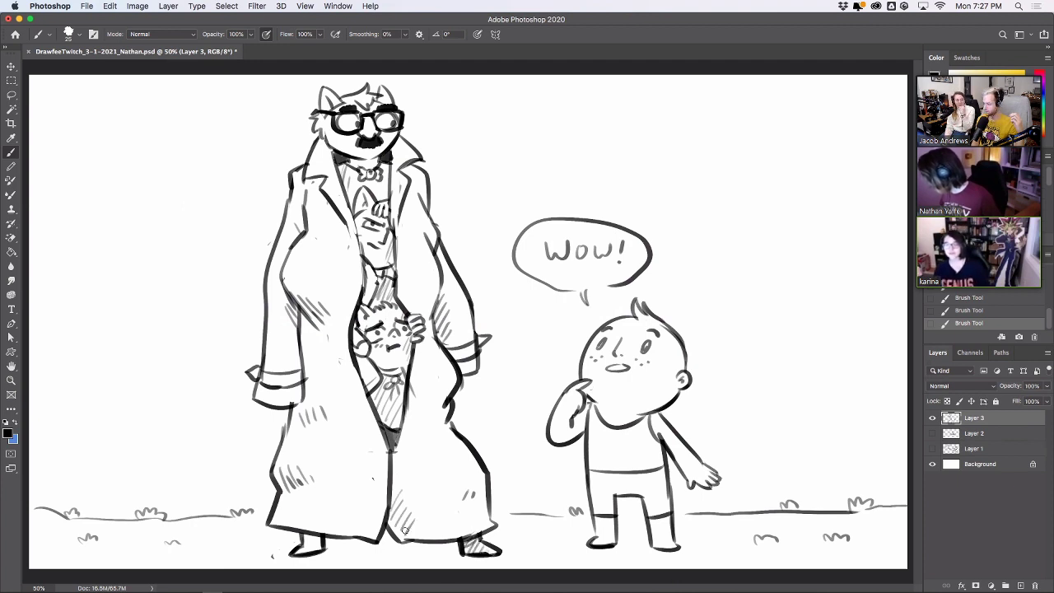
left_click_drag(300, 547, 311, 556)
left_click_drag(305, 541, 318, 552)
mouse_move(318, 541)
left_mouse_down()
mouse_move(324, 551)
mouse_move(279, 560)
left_mouse_up()
key("e")
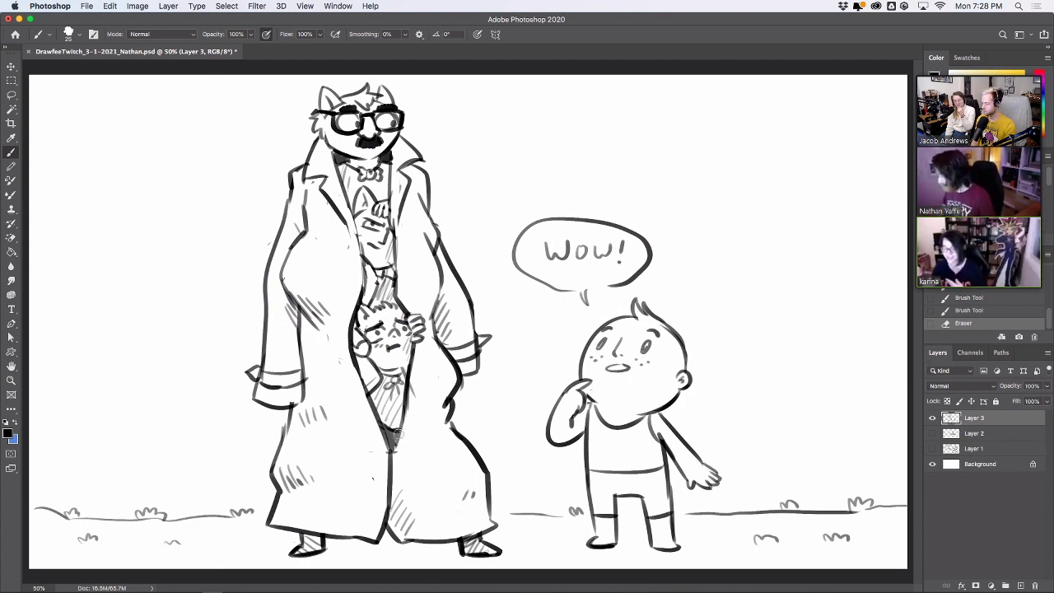
Blacken the middle cat's collar and deepen the shadows around its paw and face and on the lowest cat's forehead.
left_click_drag(377, 266, 385, 269)
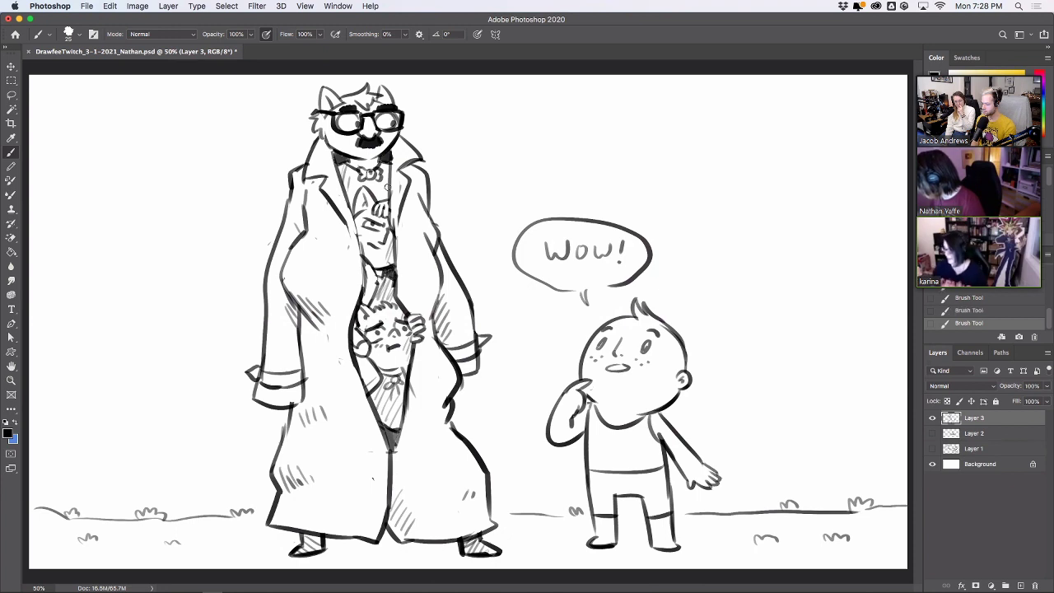
left_click_drag(382, 196, 377, 200)
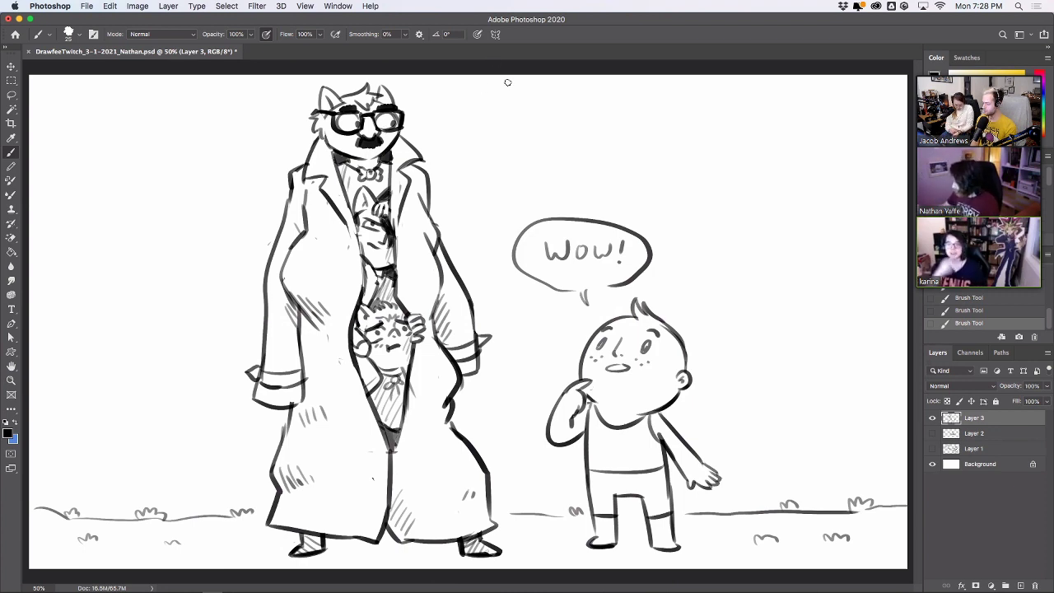
Rework the left sleeve's outer outline with a bent elbow and touch up the right sleeve's outer edge.
mouse_move(270, 240)
left_mouse_down()
mouse_move(269, 290)
mouse_move(267, 258)
left_mouse_up()
key("e")
key("b")
key("e")
left_click_drag(261, 271, 271, 254)
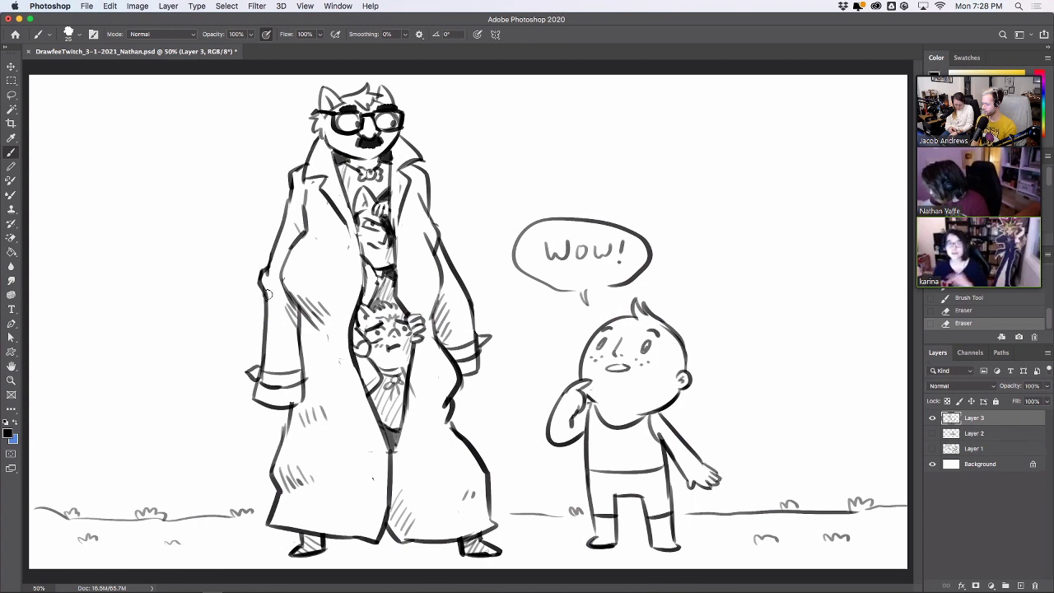
left_click_drag(265, 305, 262, 278)
left_click_drag(443, 257, 466, 283)
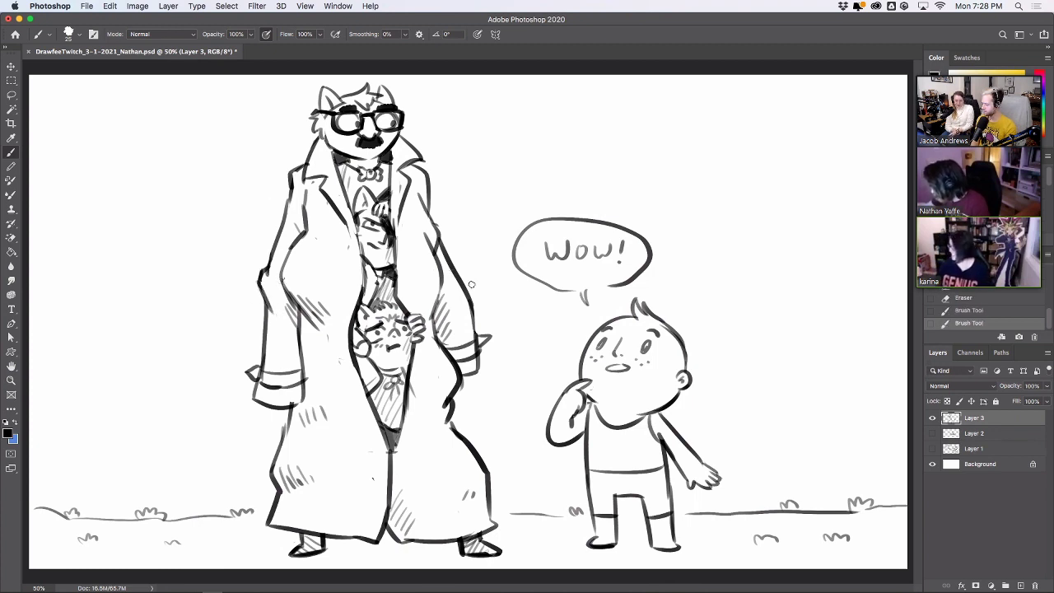
left_click_drag(265, 282, 269, 265)
left_click_drag(264, 273, 271, 259)
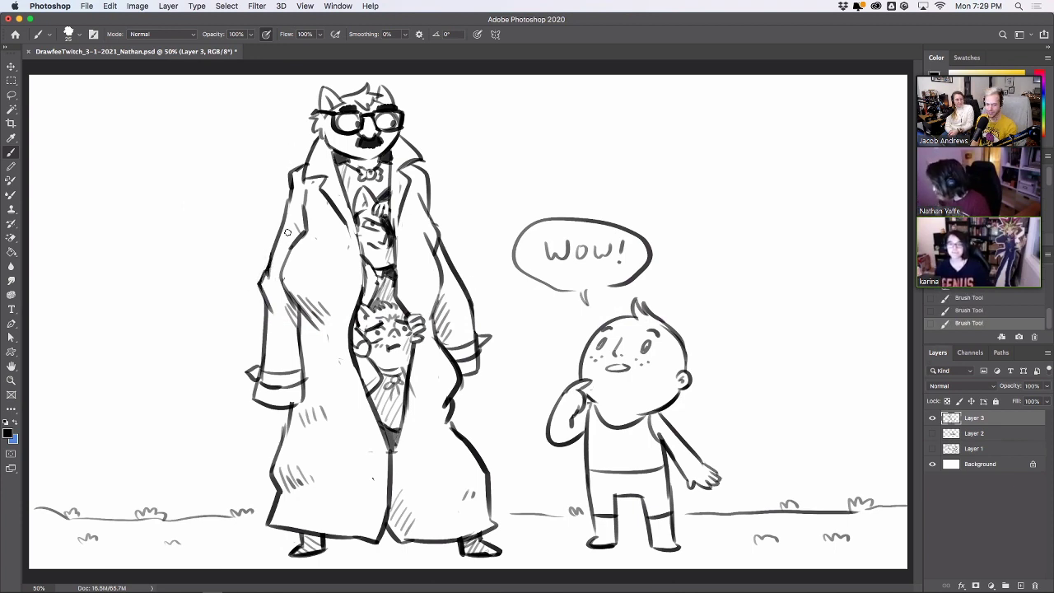
mouse_move(449, 418)
left_mouse_down()
mouse_move(434, 446)
mouse_move(462, 441)
left_mouse_up()
left_click_drag(352, 409, 376, 455)
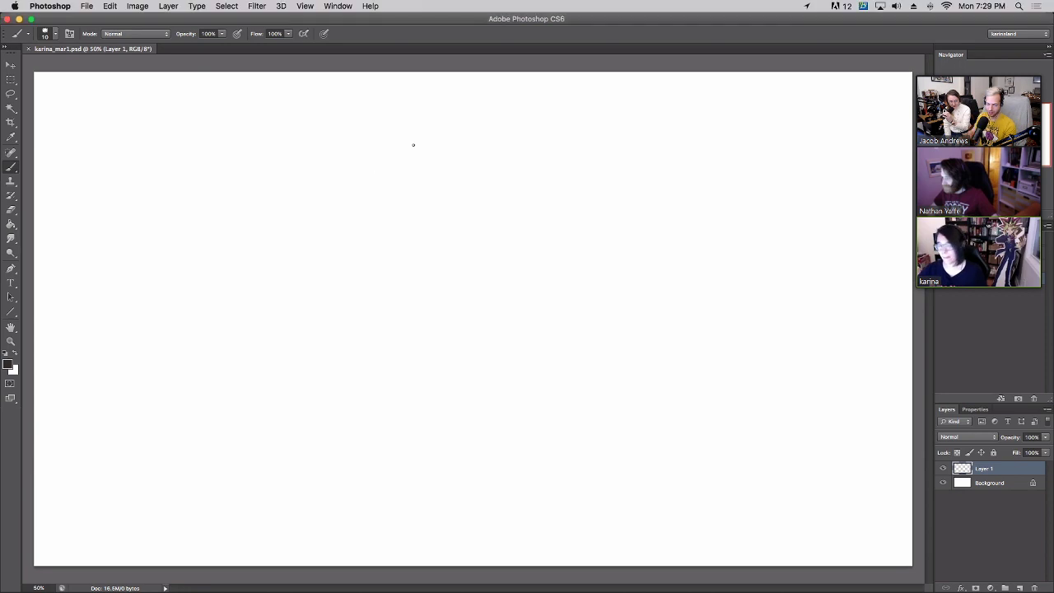
left_click_drag(389, 188, 522, 228)
key("super+z")
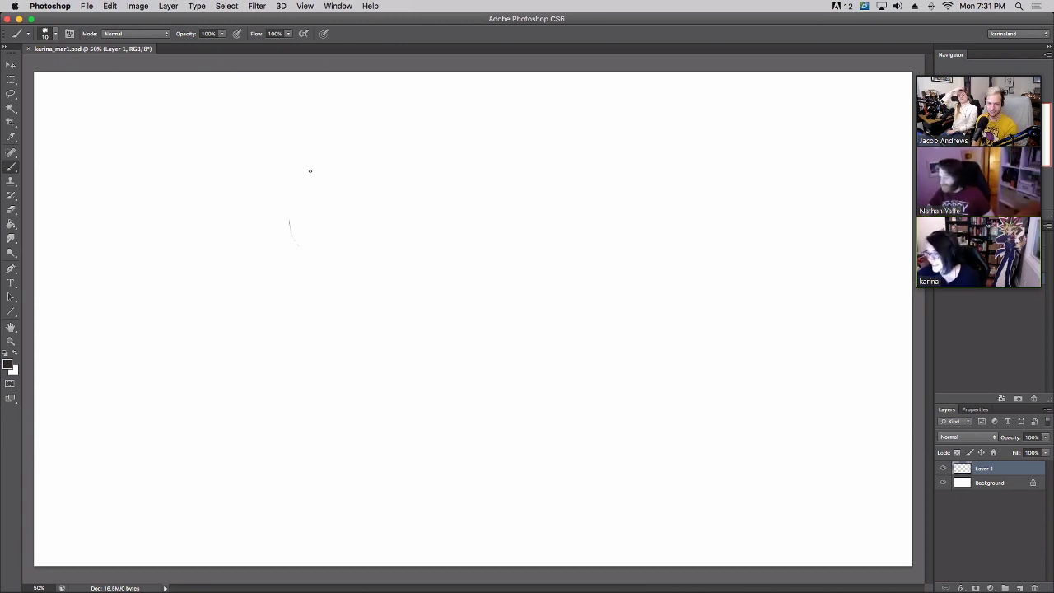
key("super+z")
mouse_move(418, 213)
left_mouse_down()
mouse_move(452, 131)
mouse_move(436, 147)
mouse_move(491, 148)
left_mouse_up()
left_click_drag(448, 230, 495, 219)
key("super+z")
mouse_move(507, 167)
left_mouse_down()
mouse_move(431, 223)
mouse_move(474, 227)
left_mouse_up()
key("super+z")
left_click_drag(416, 191, 397, 200)
key("super+z")
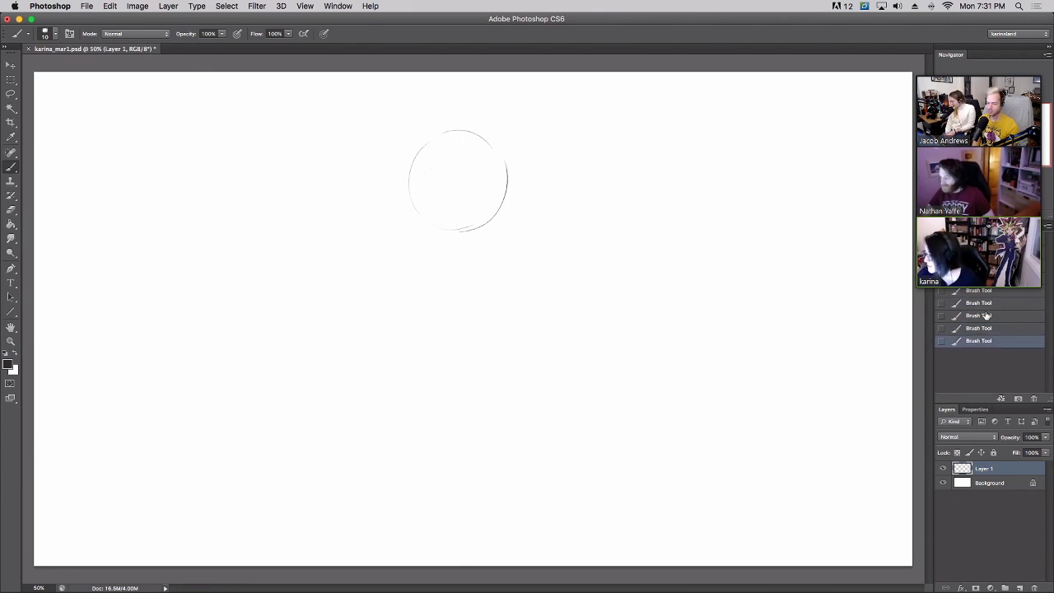
left_click(979, 278)
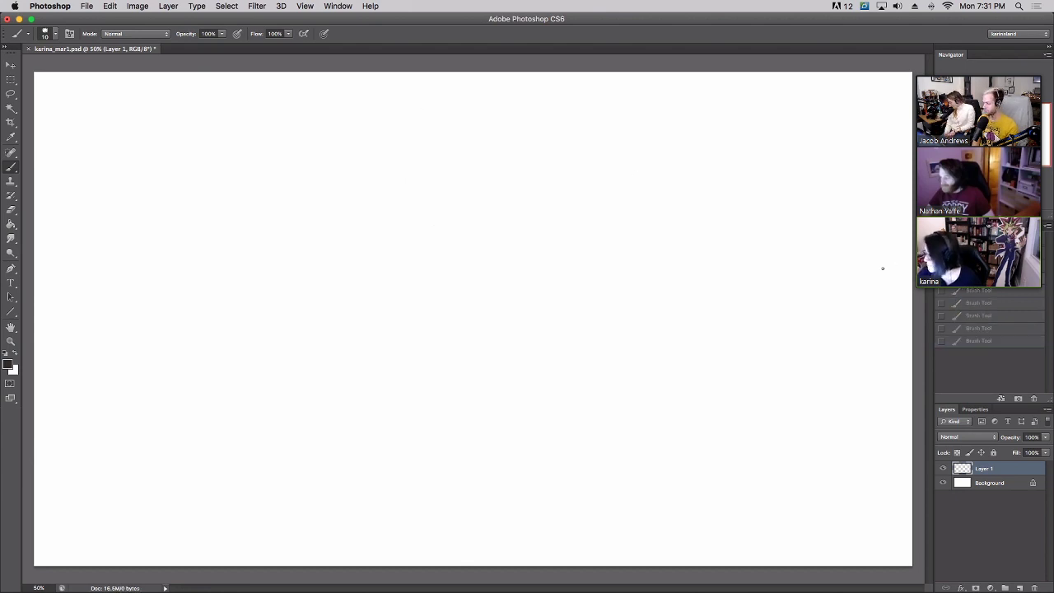
Sketch a light head circle in the canvas's upper left with a vertical centre line and a curved brow guide.
left_click(308, 188)
mouse_move(298, 184)
left_mouse_down()
mouse_move(367, 161)
mouse_move(287, 173)
mouse_move(381, 148)
mouse_move(325, 209)
mouse_move(309, 209)
mouse_move(389, 194)
left_mouse_up()
key("super+z")
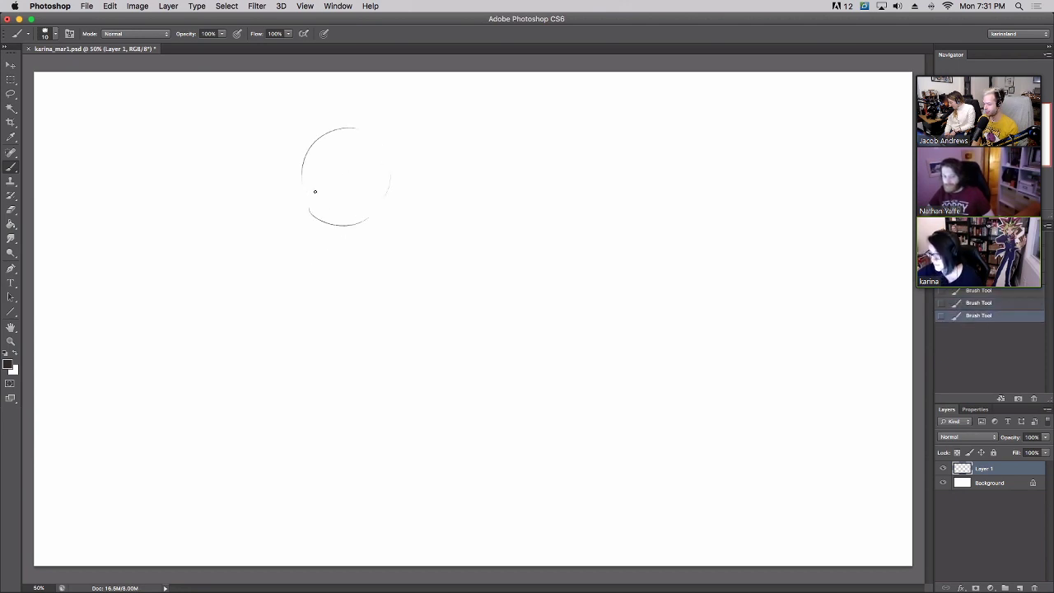
left_click_drag(330, 134, 351, 238)
mouse_move(298, 184)
left_mouse_down()
mouse_move(359, 148)
mouse_move(329, 129)
left_mouse_up()
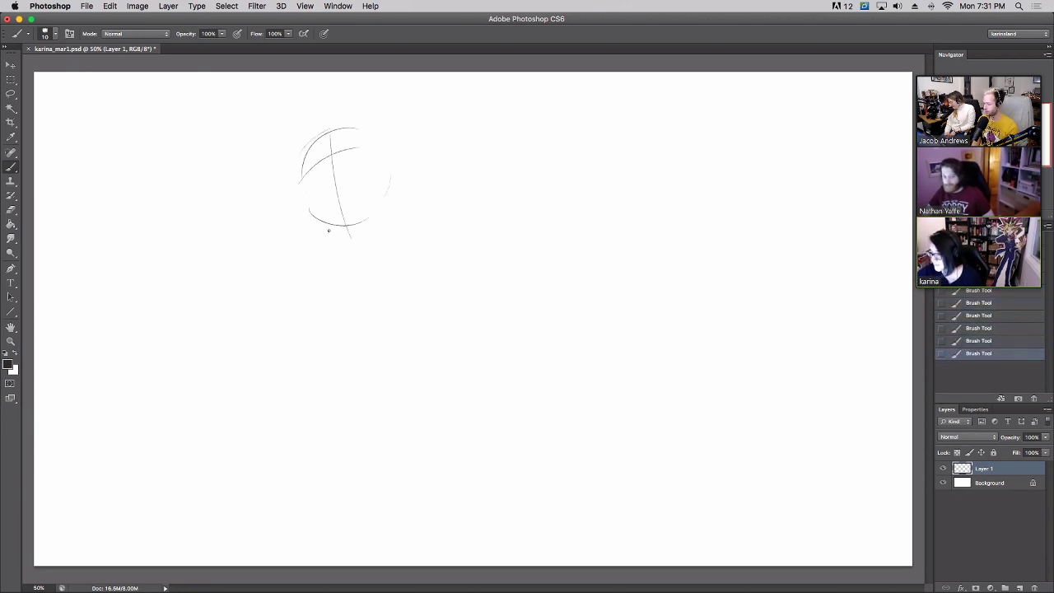
left_click_drag(377, 240, 306, 256)
key("super+z")
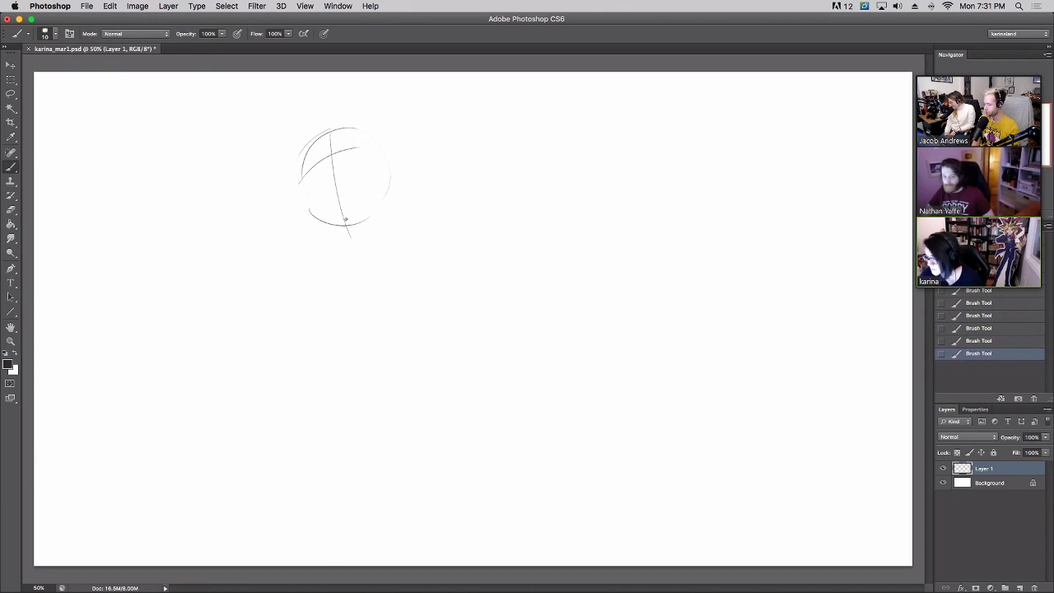
Sketch the neck line, a wide curved shoulder line and a tapering chest outline beneath the head.
mouse_move(350, 224)
left_mouse_down()
mouse_move(349, 257)
mouse_move(392, 273)
left_mouse_up()
left_click_drag(255, 269, 428, 287)
mouse_move(266, 280)
left_mouse_down()
mouse_move(270, 328)
mouse_move(372, 368)
mouse_move(448, 328)
mouse_move(393, 375)
left_mouse_up()
key("super+z")
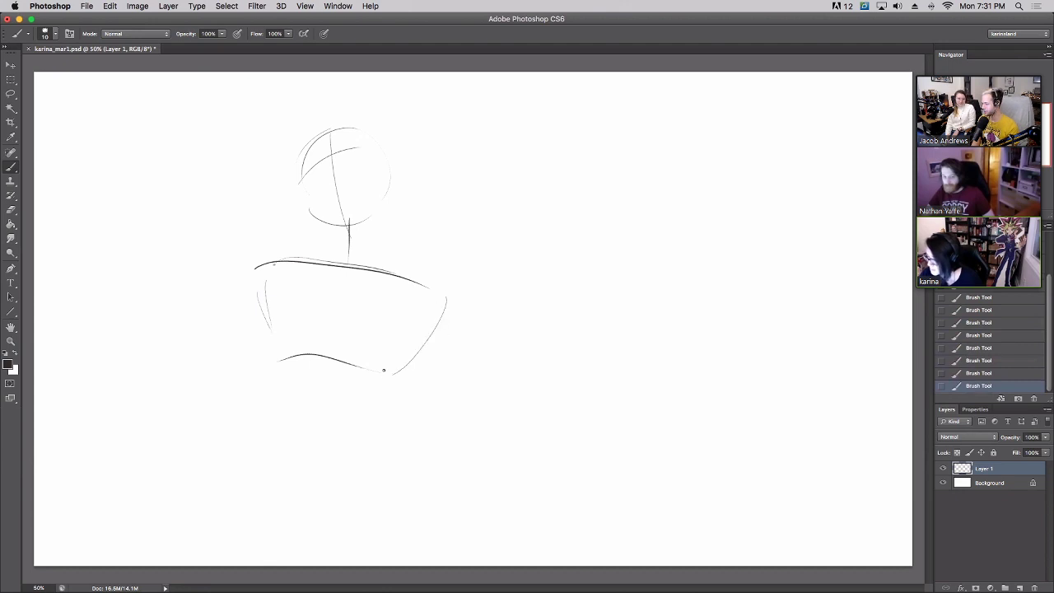
Sketch the head's slanted brow, angular face profile and chin, and add the eye marks and mouth line.
mouse_move(332, 160)
left_mouse_down()
mouse_move(296, 181)
mouse_move(304, 202)
mouse_move(344, 199)
mouse_move(294, 180)
mouse_move(306, 201)
left_mouse_up()
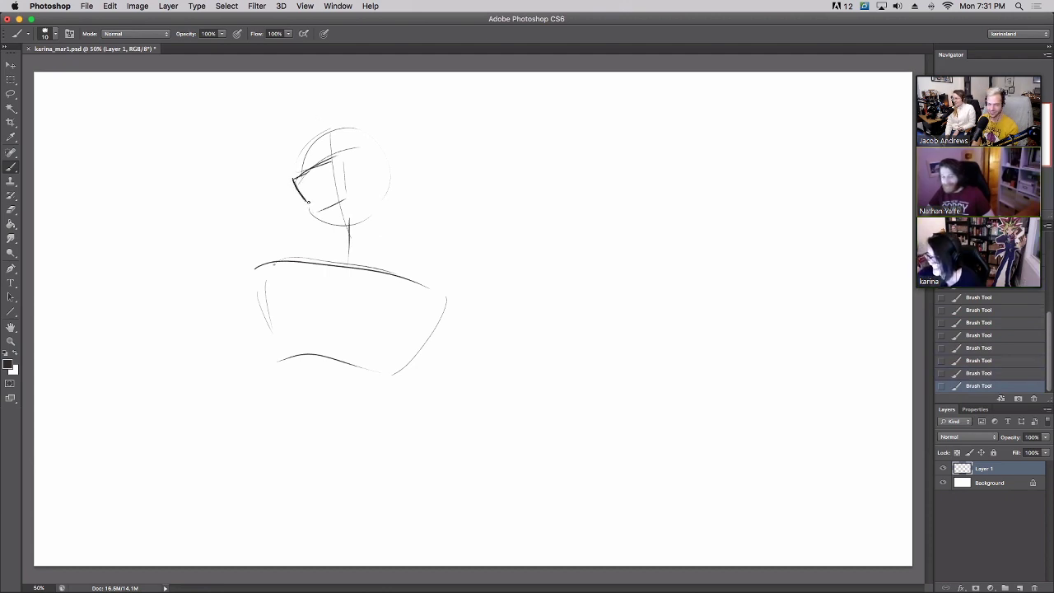
left_click_drag(307, 206, 347, 228)
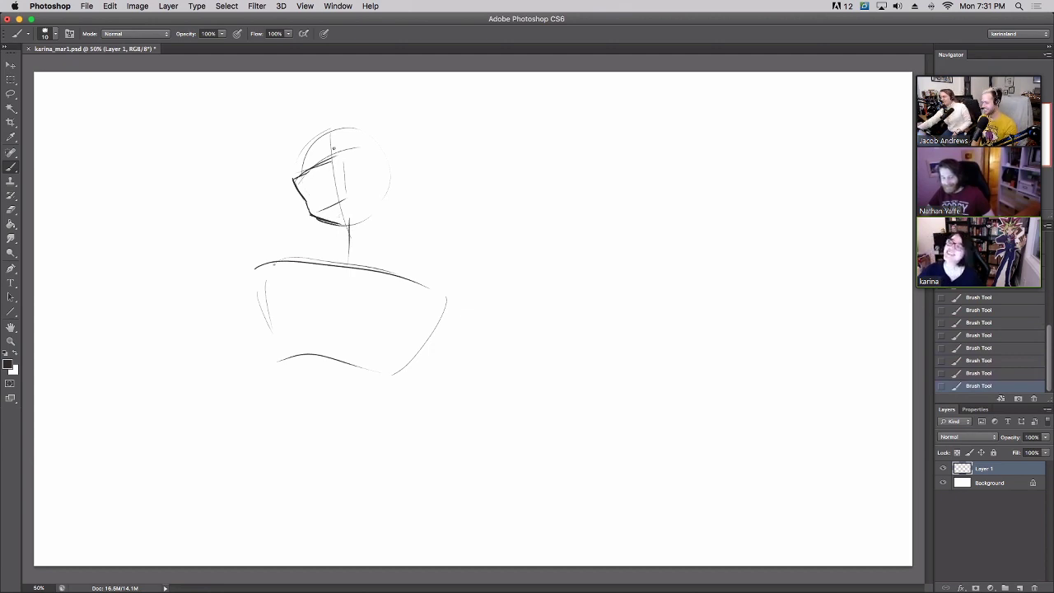
left_click_drag(304, 176, 333, 169)
left_click_drag(301, 203, 348, 190)
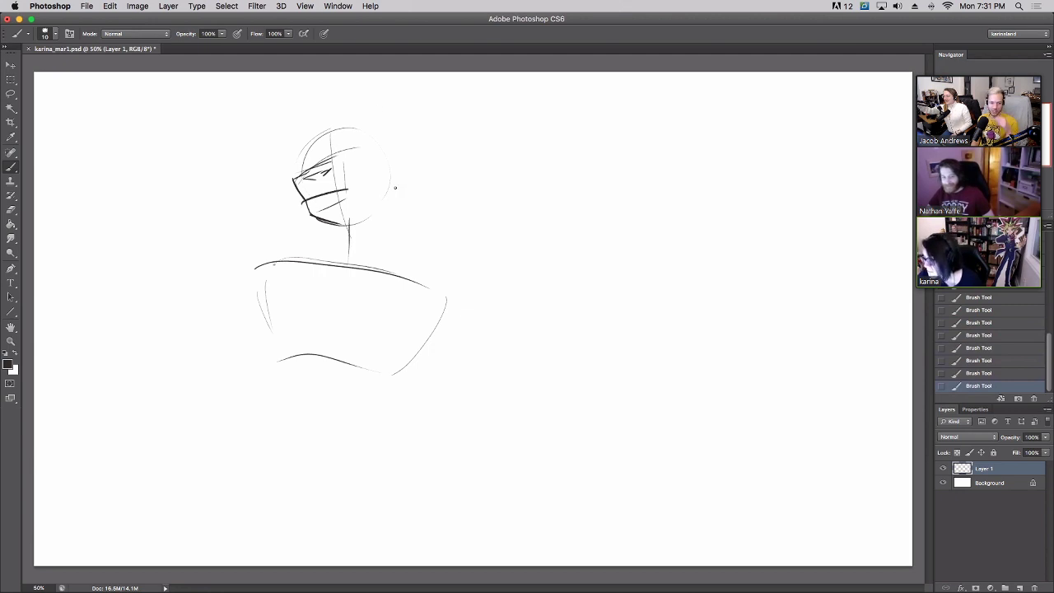
Erase the stray construction lines around the brow and thicken the head's slanted brow line and jaw.
key("e")
mouse_move(303, 179)
left_mouse_down()
mouse_move(338, 163)
mouse_move(320, 165)
left_mouse_up()
key("super+z")
key("super+z")
left_click_drag(311, 217, 353, 225)
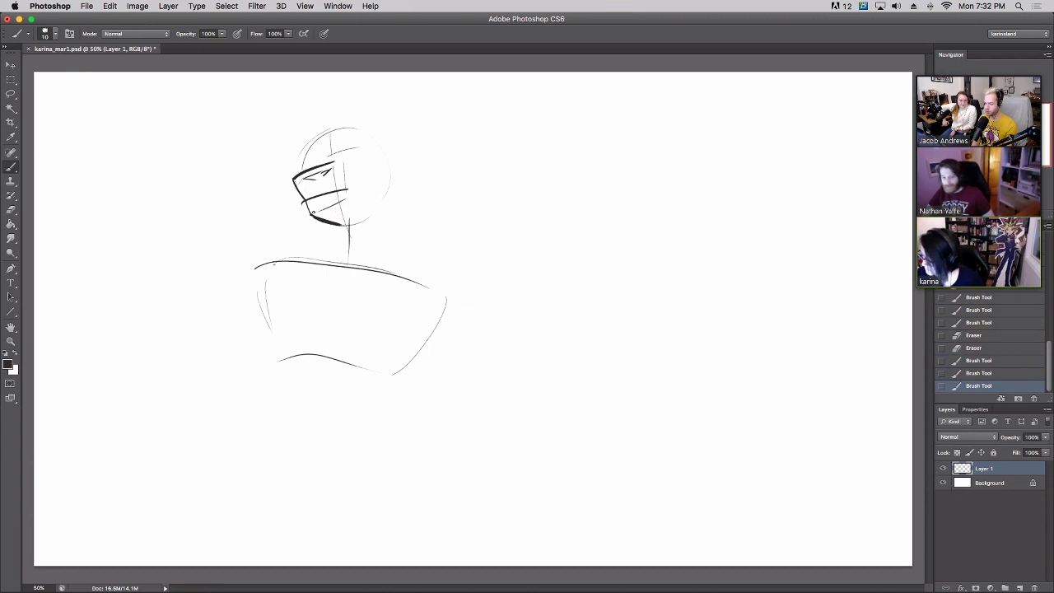
mouse_move(305, 201)
left_mouse_down()
mouse_move(312, 217)
mouse_move(306, 200)
left_mouse_up()
key("super+z")
key("super+z")
Sketch the angled back of the head, both sides of the neck and the upper contour of the skull.
left_click_drag(387, 162, 380, 204)
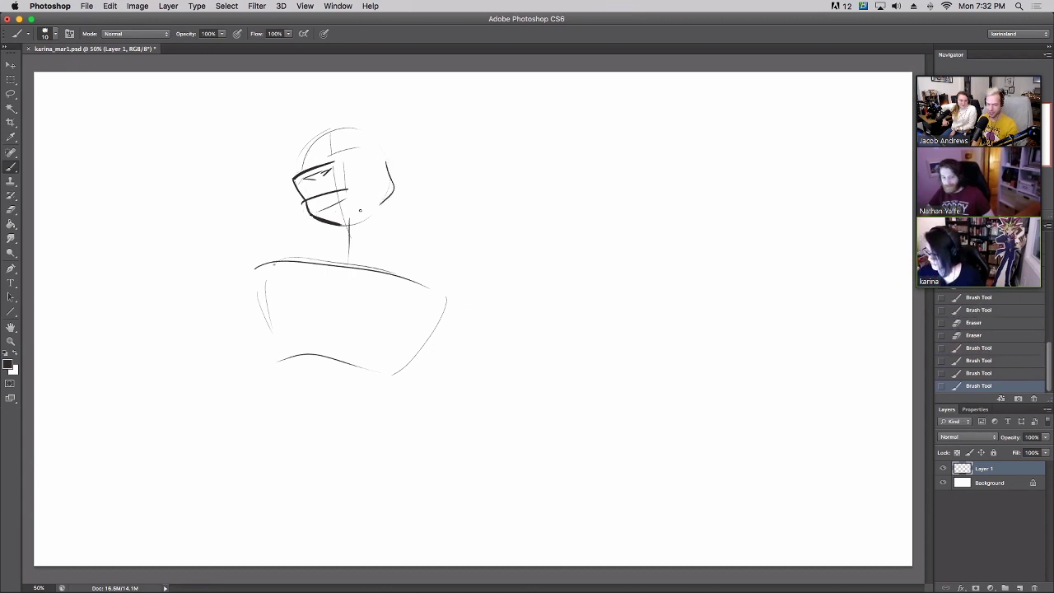
left_click_drag(328, 225, 328, 250)
key("super+z")
left_click_drag(381, 206, 375, 247)
key("ctrl+z")
left_click_drag(316, 133, 304, 155)
left_click_drag(344, 125, 380, 142)
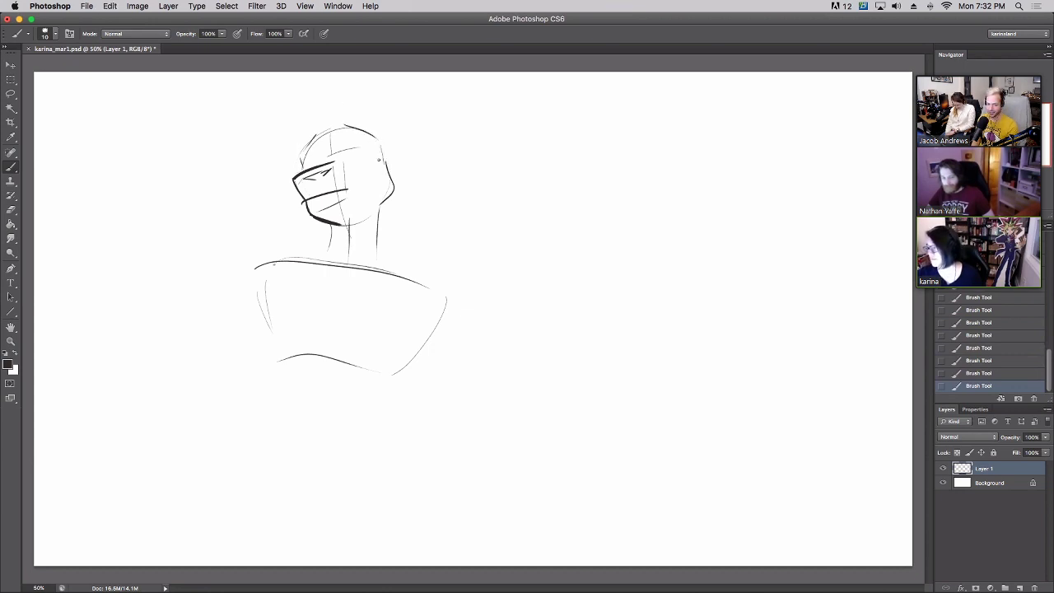
Sketch the torso's centre line, reshaped sloping shoulders, a curved chest guide and the waist lines beneath it.
left_click_drag(351, 256, 328, 409)
left_click_drag(328, 257, 272, 272)
left_click_drag(380, 265, 433, 304)
mouse_move(271, 266)
left_mouse_down()
mouse_move(324, 266)
mouse_move(248, 279)
mouse_move(326, 257)
mouse_move(405, 285)
mouse_move(430, 298)
mouse_move(434, 332)
left_mouse_up()
mouse_move(415, 281)
left_mouse_down()
mouse_move(359, 266)
mouse_move(418, 298)
left_mouse_up()
left_click_drag(381, 262, 429, 295)
mouse_move(258, 293)
left_mouse_down()
mouse_move(288, 356)
mouse_move(447, 359)
left_mouse_up()
mouse_move(286, 356)
left_mouse_down()
mouse_move(299, 433)
mouse_move(399, 436)
left_mouse_up()
Shorten the mouth line by erasing its inner end on the face.
key("e")
mouse_move(318, 191)
left_mouse_down()
mouse_move(367, 195)
mouse_move(336, 184)
left_mouse_up()
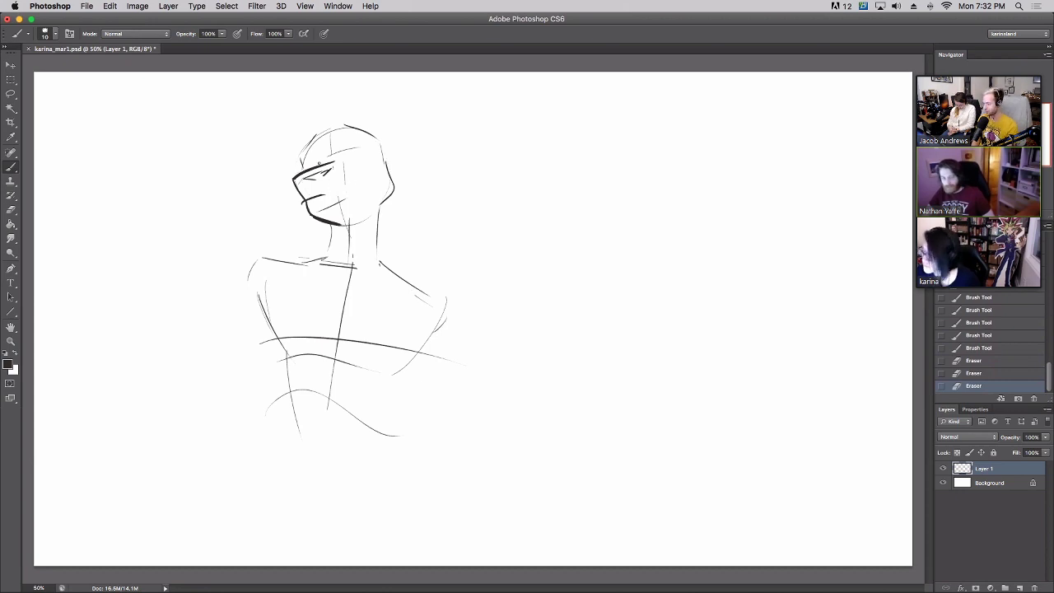
left_click_drag(338, 197, 345, 199)
key("super+z")
Sketch both eyes above the slanted line on the face and clean up the marks around them.
mouse_move(316, 135)
left_mouse_down()
mouse_move(367, 145)
mouse_move(305, 163)
mouse_move(320, 157)
left_mouse_up()
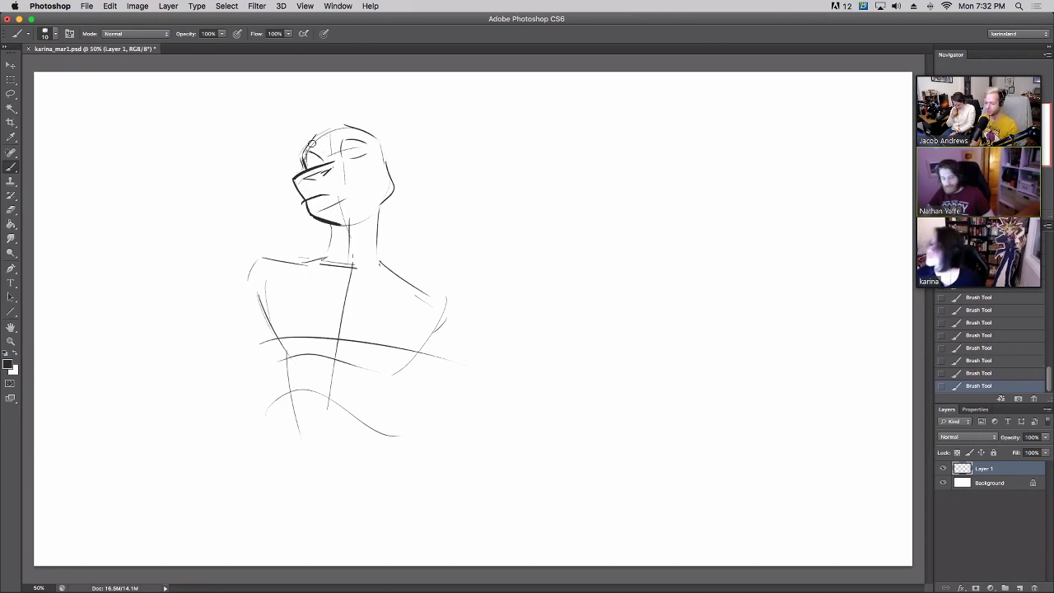
mouse_move(306, 160)
left_mouse_down()
mouse_move(299, 168)
mouse_move(310, 155)
mouse_move(303, 162)
mouse_move(347, 155)
left_mouse_up()
left_click_drag(349, 142, 362, 140)
key("super+z")
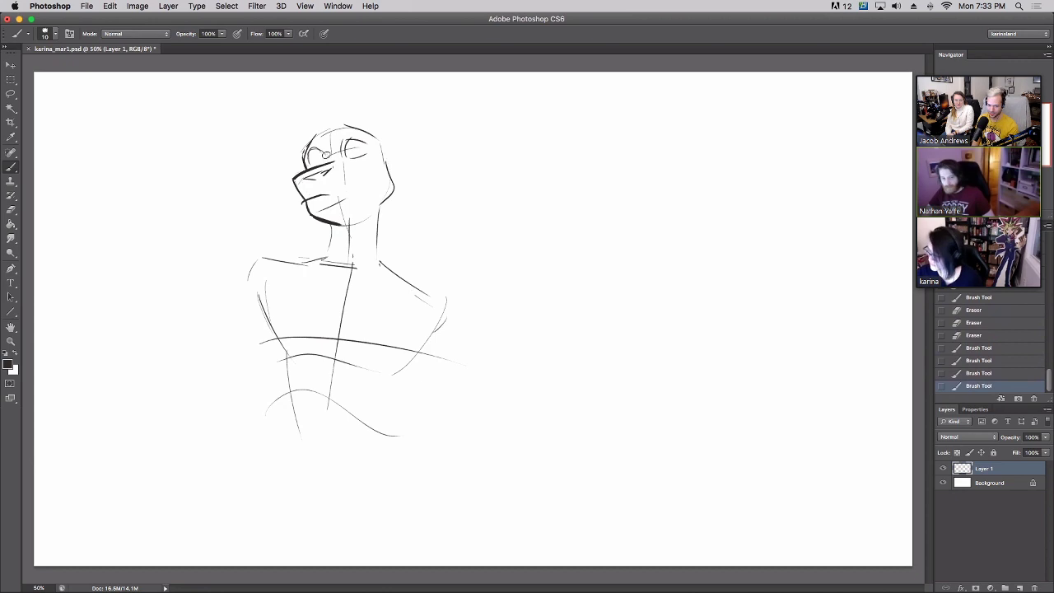
key("e")
mouse_move(324, 153)
left_mouse_down()
mouse_move(312, 143)
mouse_move(308, 161)
left_mouse_up()
mouse_move(310, 151)
left_mouse_down()
mouse_move(319, 159)
mouse_move(363, 148)
left_mouse_up()
key("super+z")
Sketch two long curved strokes above the head and short lines rising from both sides of the skull.
left_click_drag(295, 101, 316, 132)
left_click_drag(163, 174, 247, 117)
left_click_drag(368, 127, 366, 97)
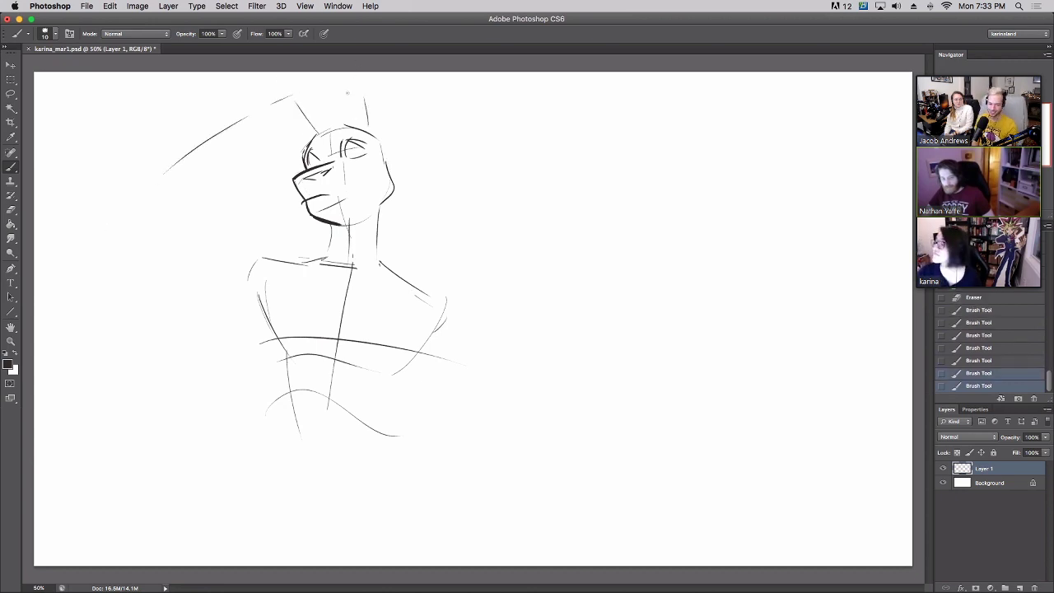
left_click_drag(243, 149, 372, 94)
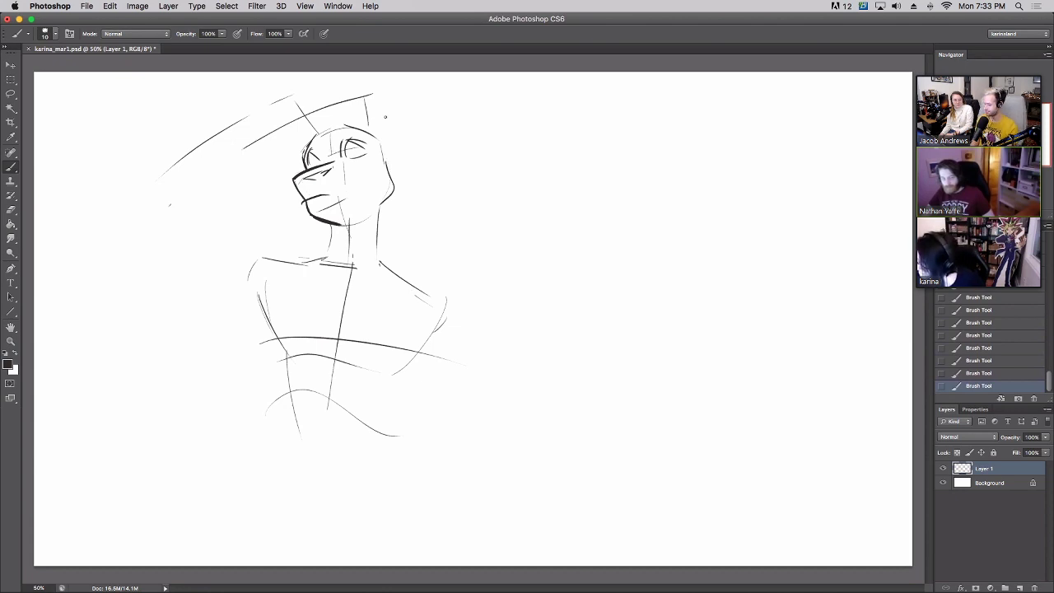
Rework the eyes with angry slanted brows and add a pointed hair strand falling between them.
mouse_move(342, 141)
left_mouse_down()
mouse_move(341, 158)
mouse_move(366, 139)
mouse_move(347, 125)
mouse_move(339, 151)
mouse_move(364, 149)
mouse_move(337, 146)
left_mouse_up()
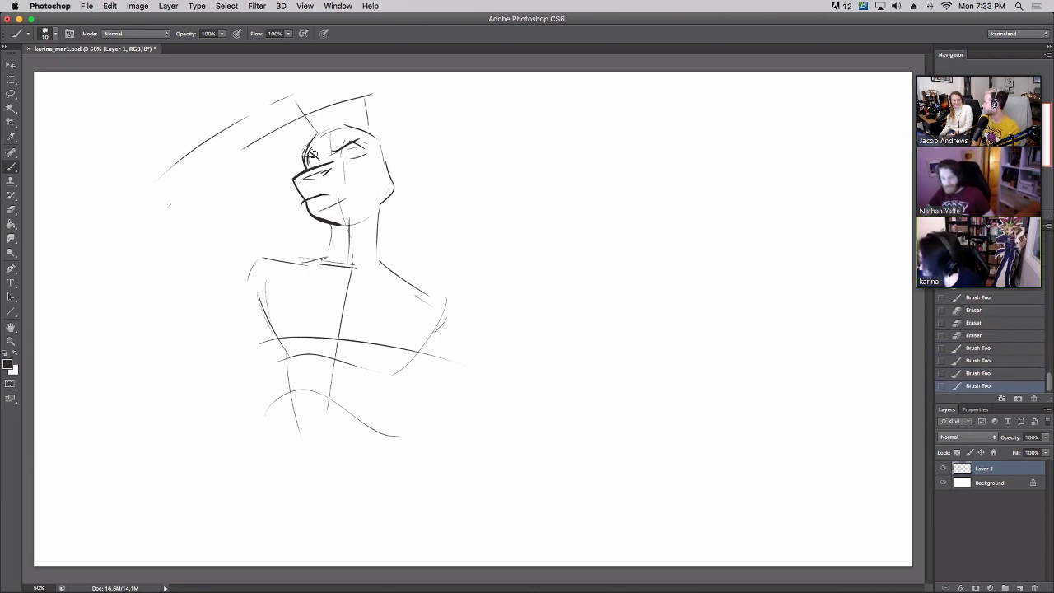
left_click_drag(313, 148, 300, 149)
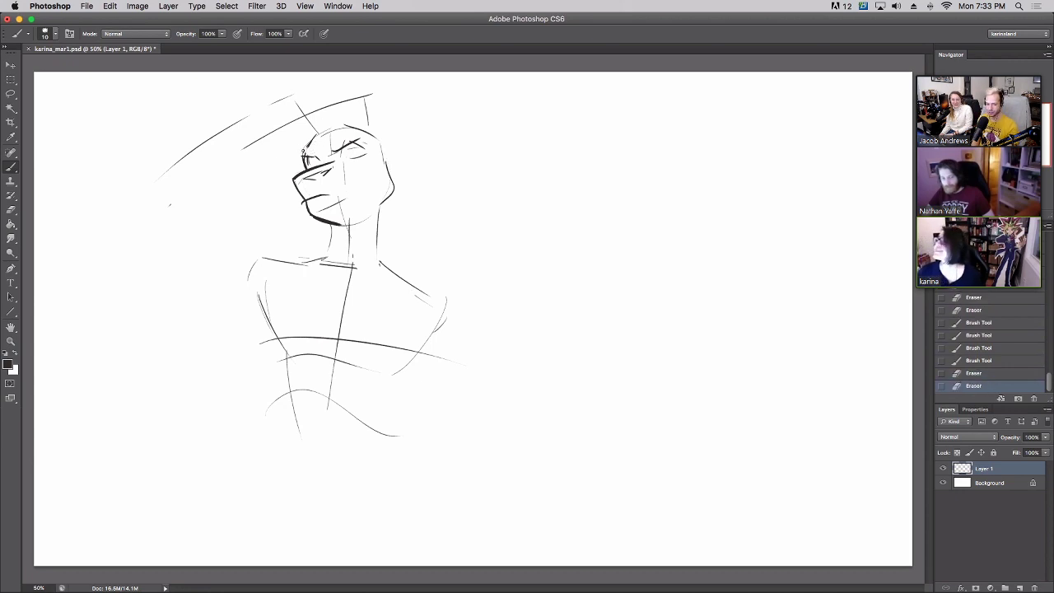
mouse_move(312, 141)
left_mouse_down()
mouse_move(306, 165)
mouse_move(364, 147)
mouse_move(327, 173)
left_mouse_up()
key("super+z")
left_click_drag(317, 128, 344, 168)
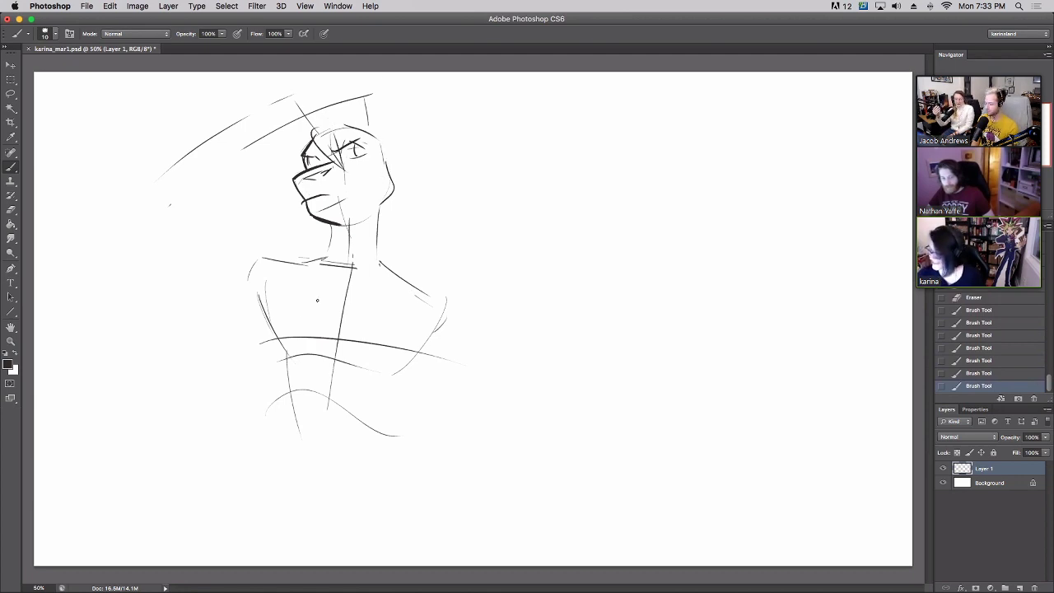
Sketch both upper arms, a cross guide at elbow height, the sides of the waist and the hip line.
left_click_drag(253, 296, 235, 344)
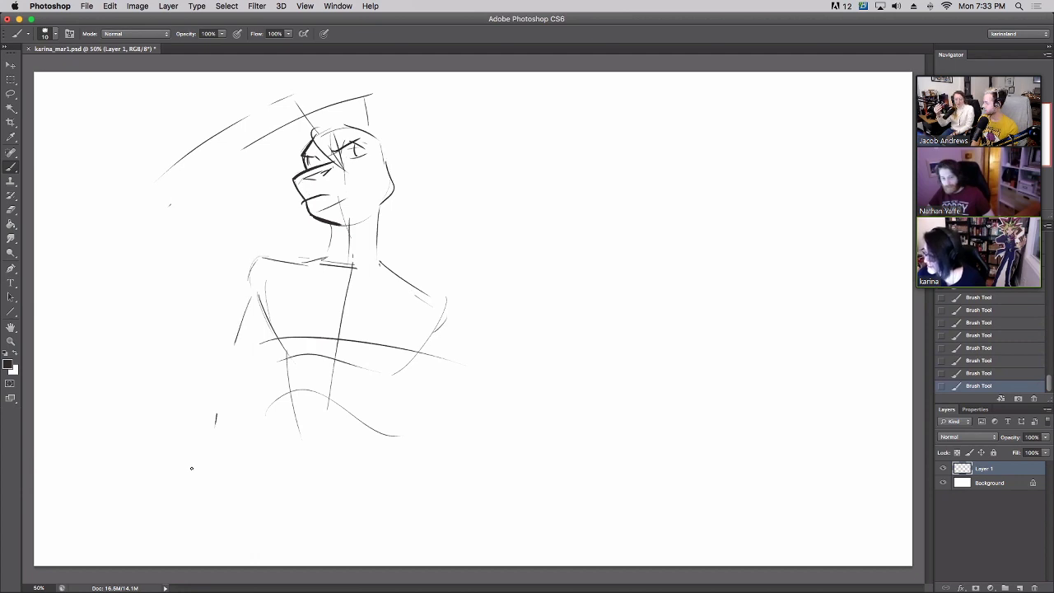
left_click_drag(250, 290, 242, 429)
left_click_drag(222, 387, 325, 406)
left_click_drag(446, 321, 402, 432)
left_click_drag(287, 398, 268, 494)
key("super+z")
mouse_move(282, 403)
left_mouse_down()
mouse_move(271, 515)
mouse_move(407, 511)
left_mouse_up()
mouse_move(396, 390)
left_mouse_down()
mouse_move(383, 457)
mouse_move(393, 498)
left_mouse_up()
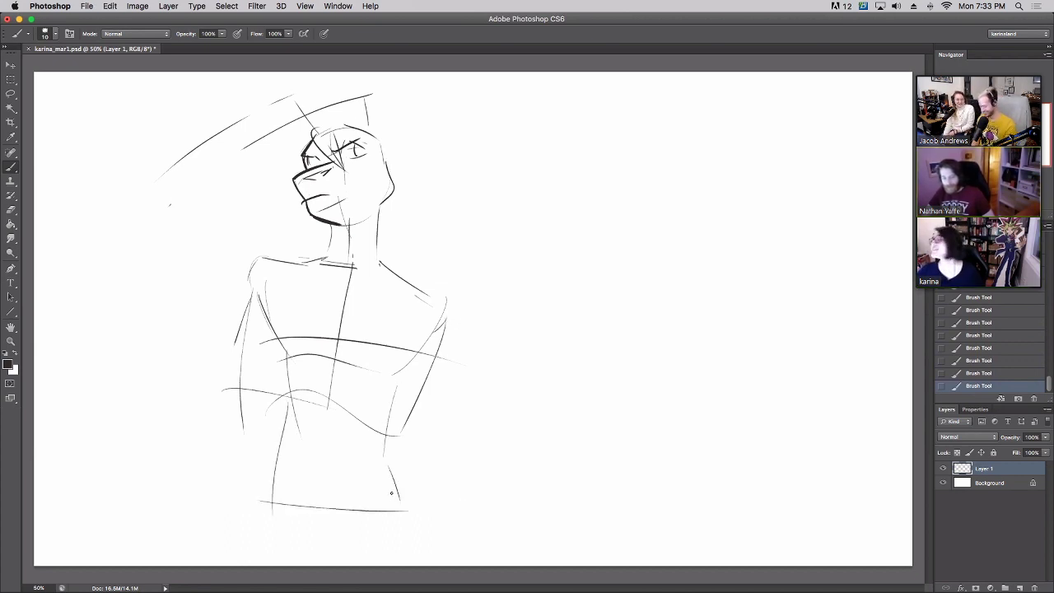
Draw a choker band around the neck and add light garment lines beside the face and above the near shoulder.
mouse_move(314, 216)
left_mouse_down()
mouse_move(345, 226)
mouse_move(331, 242)
mouse_move(382, 255)
mouse_move(381, 245)
mouse_move(352, 255)
left_mouse_up()
mouse_move(310, 140)
left_mouse_down()
mouse_move(252, 239)
mouse_move(295, 167)
mouse_move(277, 192)
left_mouse_up()
key("alt+super+z")
key("alt+super+z")
left_click_drag(257, 234, 310, 245)
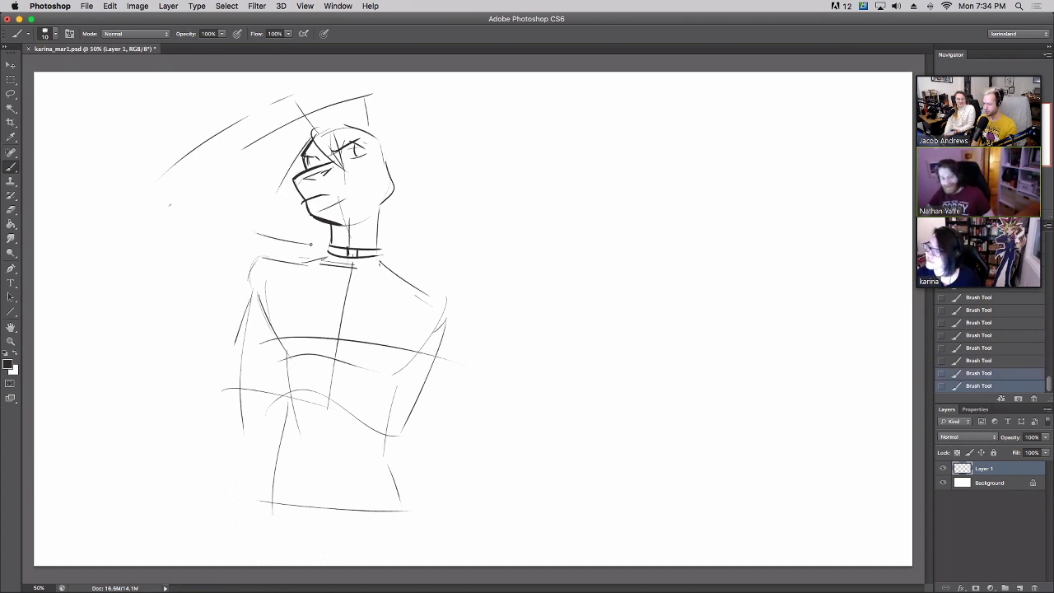
Sketch a long line down the back of the head and a slanted stroke joining it to the choker.
mouse_move(383, 147)
left_mouse_down()
mouse_move(404, 233)
mouse_move(371, 253)
left_mouse_up()
key("super+z")
key("super+z")
mouse_move(371, 255)
left_mouse_down()
mouse_move(378, 262)
mouse_move(378, 243)
mouse_move(397, 234)
left_mouse_up()
key("alt+super+z")
key("alt+super+z")
key("super+z")
mouse_move(364, 248)
left_mouse_down()
mouse_move(371, 259)
mouse_move(405, 232)
mouse_move(359, 243)
mouse_move(410, 229)
left_mouse_up()
key("alt+super+z")
key("alt+super+z")
key("alt+super+z")
key("alt+super+z")
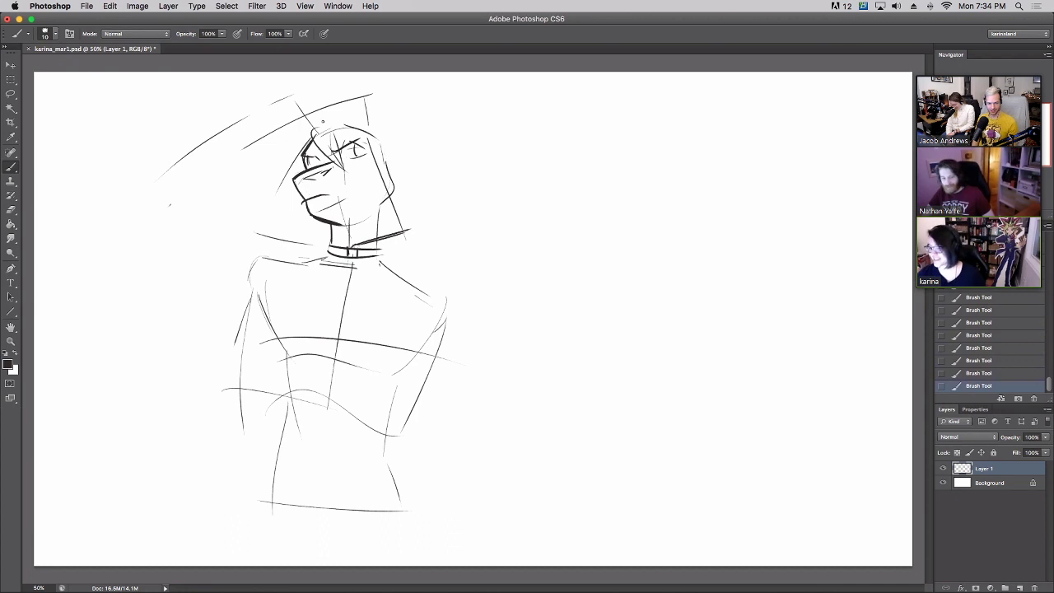
Outline the hood's front edge from the forehead to the shoulder, with its inner curve and collar folds below the chin.
left_click_drag(312, 132, 253, 234)
key("alt+super+z")
mouse_move(311, 133)
left_mouse_down()
mouse_move(252, 232)
mouse_move(305, 141)
left_mouse_up()
key("super+z")
key("super+z")
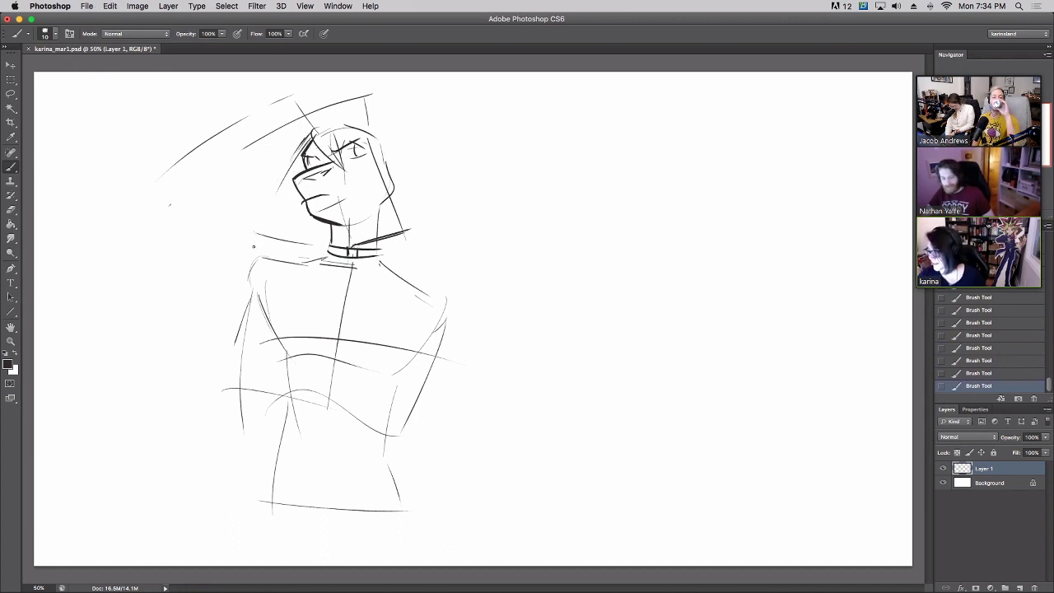
left_click_drag(254, 235, 306, 131)
mouse_move(279, 196)
left_mouse_down()
mouse_move(281, 227)
mouse_move(308, 244)
mouse_move(302, 257)
mouse_move(340, 242)
left_mouse_up()
key("super+z")
key("super+z")
key("super+z")
key("super+z")
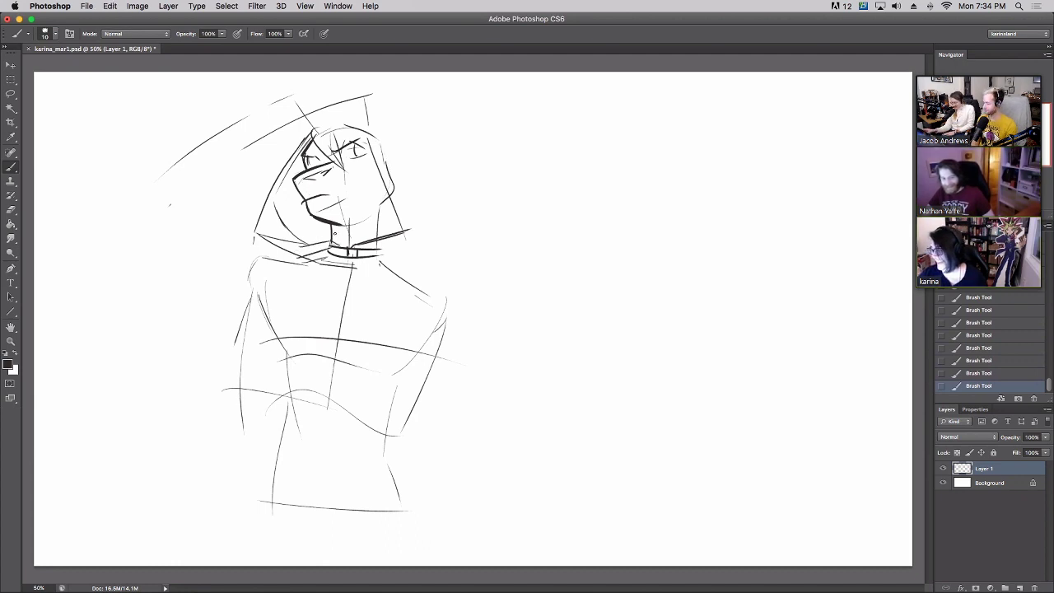
Outline the hood's crown and back edge, and draw the cloak's collar and folds over both shoulders.
mouse_move(321, 124)
left_mouse_down()
mouse_move(335, 116)
mouse_move(393, 133)
mouse_move(425, 221)
left_mouse_up()
key("super+z")
key("super+z")
mouse_move(399, 137)
left_mouse_down()
mouse_move(426, 233)
mouse_move(420, 262)
mouse_move(408, 256)
mouse_move(430, 250)
mouse_move(420, 249)
left_mouse_up()
key("super+z")
key("super+z")
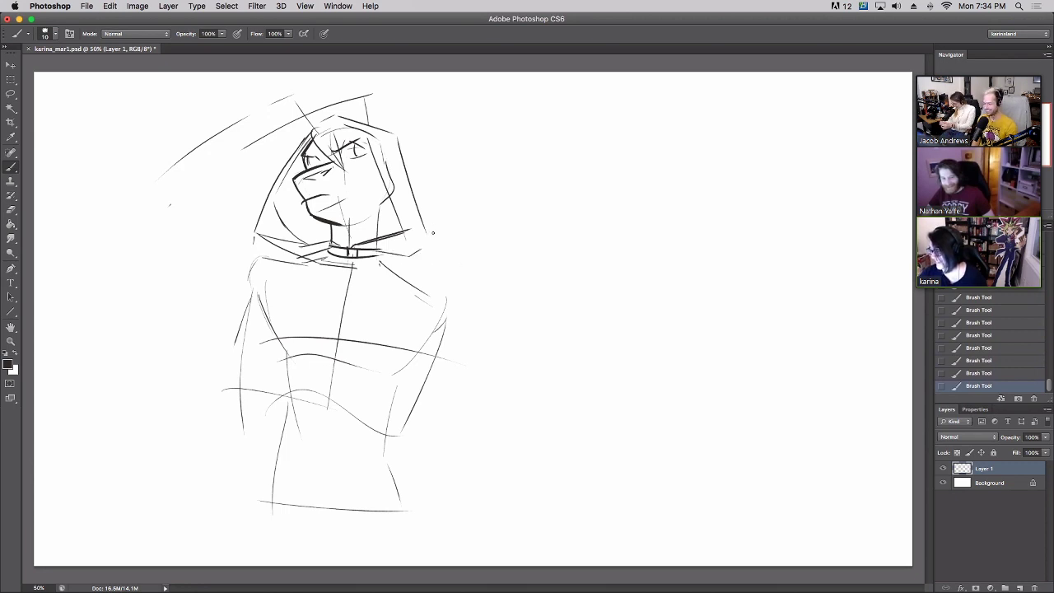
mouse_move(254, 262)
left_mouse_down()
mouse_move(247, 292)
mouse_move(287, 252)
left_mouse_up()
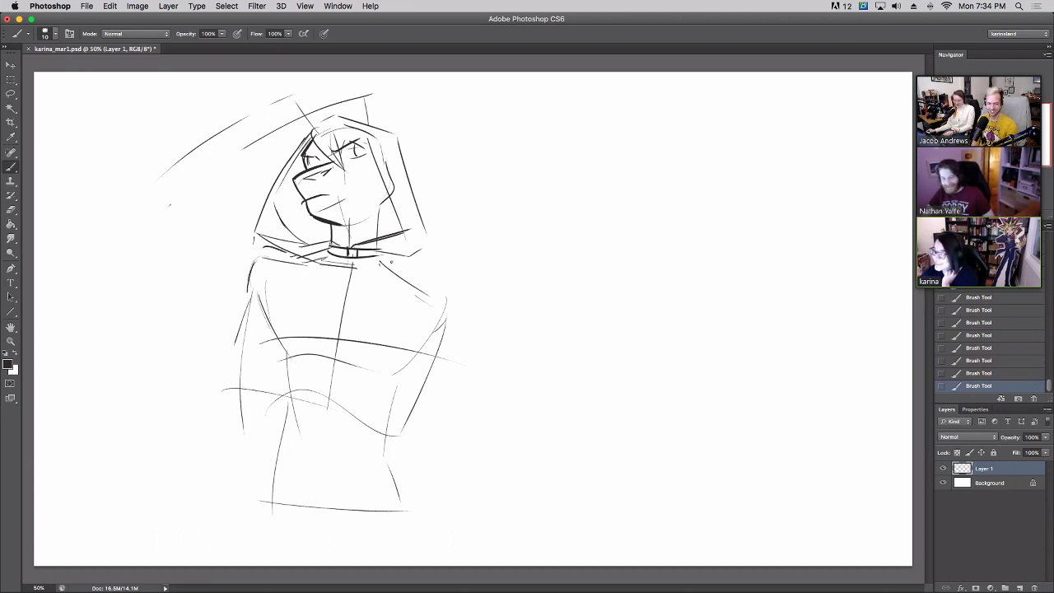
mouse_move(367, 264)
left_mouse_down()
mouse_move(410, 293)
mouse_move(443, 290)
mouse_move(415, 277)
mouse_move(446, 298)
left_mouse_up()
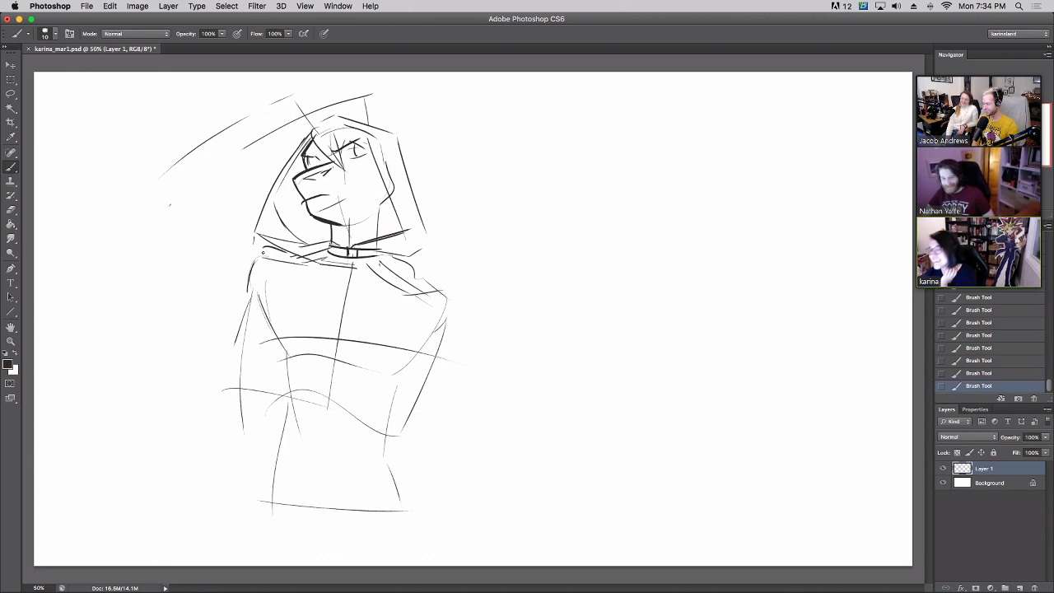
mouse_move(252, 262)
left_mouse_down()
mouse_move(302, 288)
mouse_move(183, 304)
left_mouse_up()
left_click_drag(181, 307, 175, 353)
mouse_move(184, 355)
left_mouse_down()
mouse_move(213, 319)
mouse_move(198, 344)
mouse_move(222, 371)
left_mouse_up()
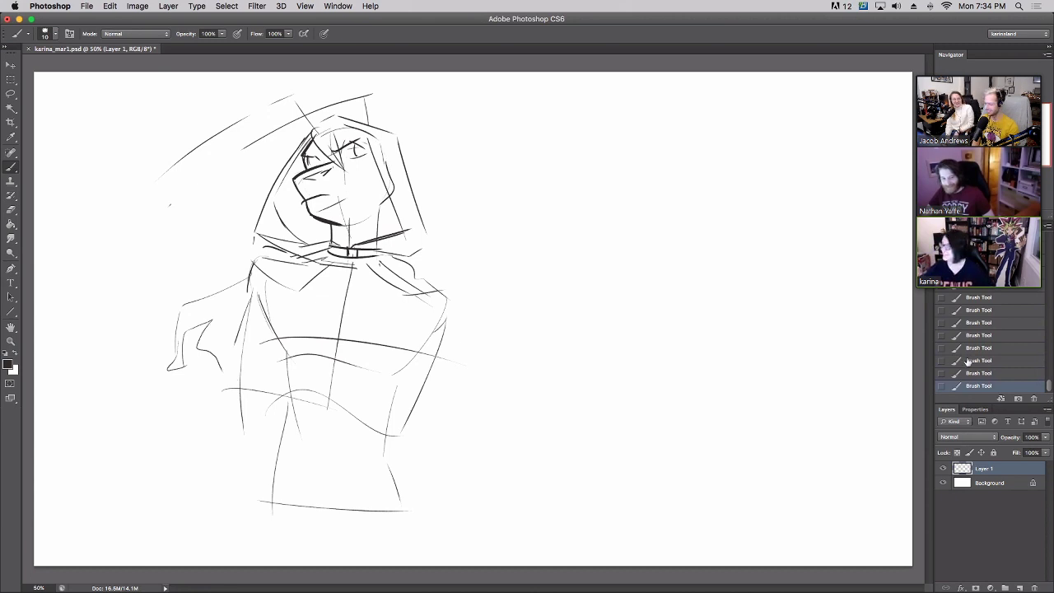
key("ctrl+alt+z")
key("ctrl+alt+z")
key("ctrl+alt+z")
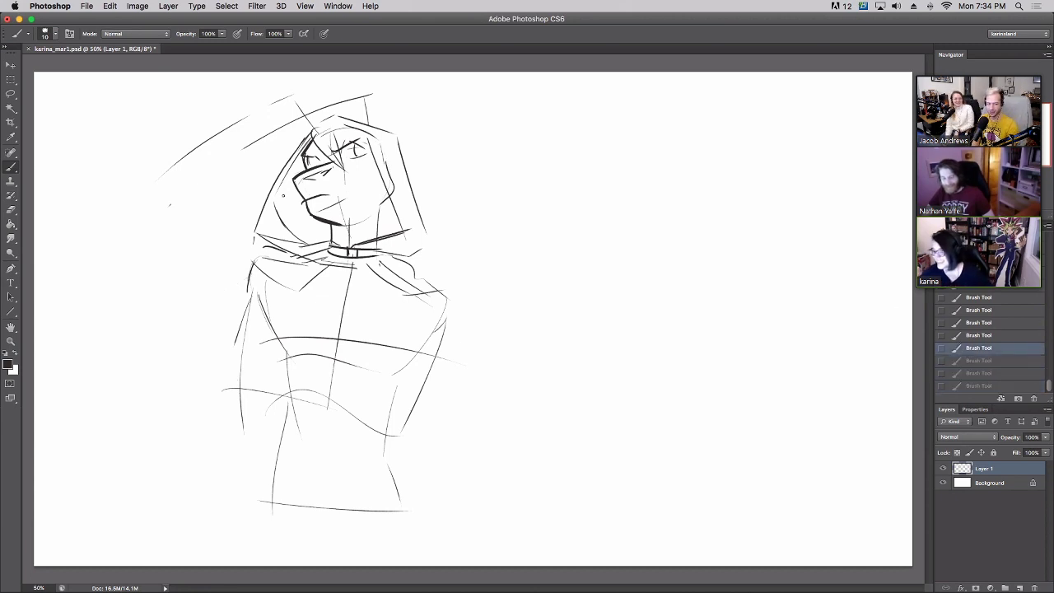
Redraw the hood's front edge closer to the face and erase the old outer line.
key("ctrl+shift+z")
key("ctrl+shift+z")
key("ctrl+shift+z")
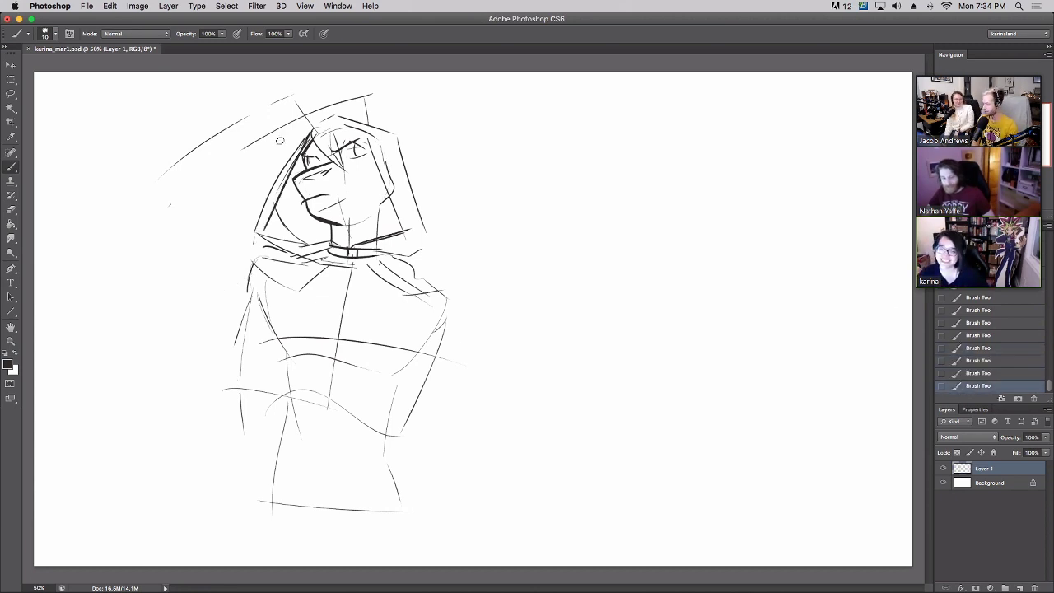
left_click_drag(252, 238, 294, 153)
left_click_drag(271, 191, 304, 136)
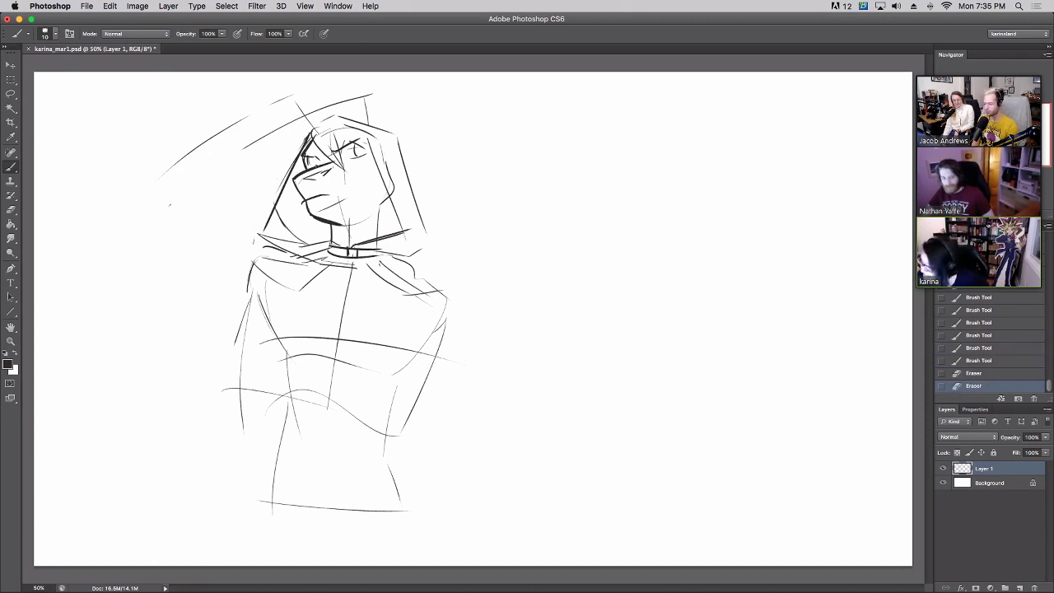
Redraw the far eye and add pointed hair strands around the eyes and beside the cheek.
left_click_drag(308, 157, 318, 142)
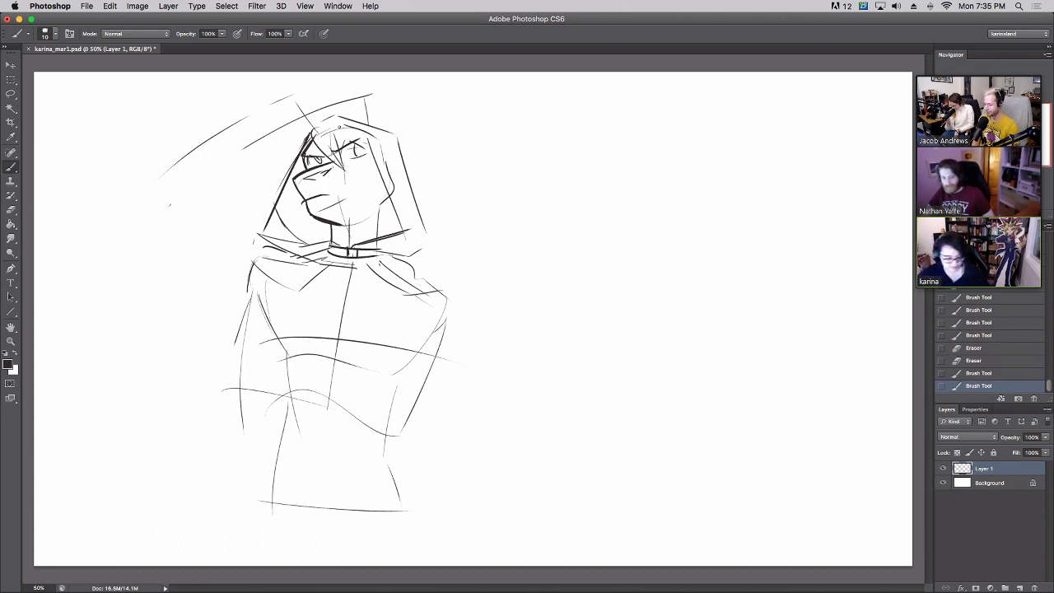
key("super+alt+z")
key("super+alt+z")
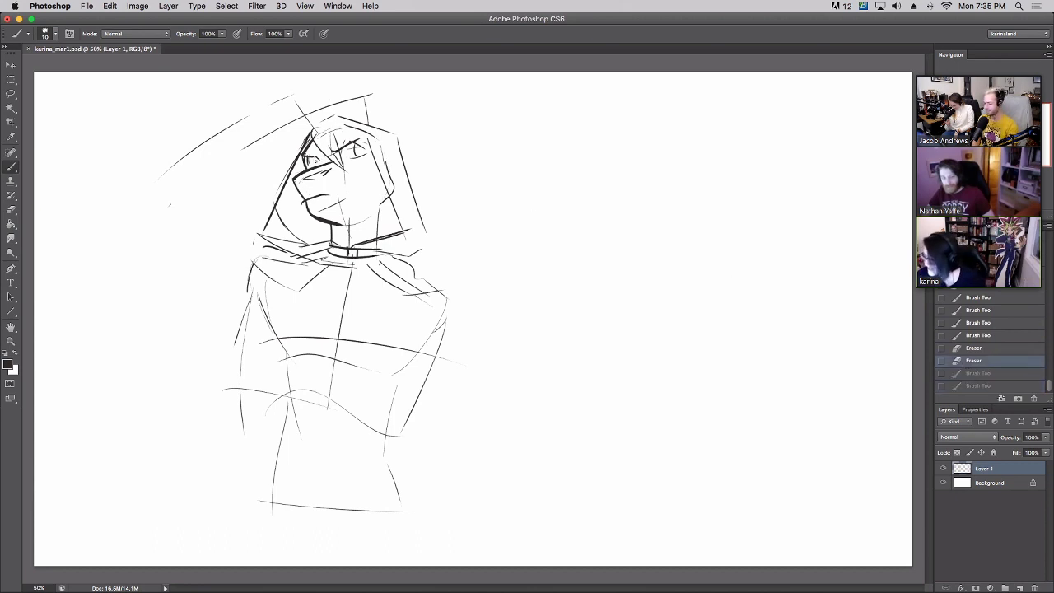
key("super+shift+z")
key("super+shift+z")
mouse_move(312, 143)
left_mouse_down()
mouse_move(317, 173)
mouse_move(308, 169)
left_mouse_up()
key("super+z")
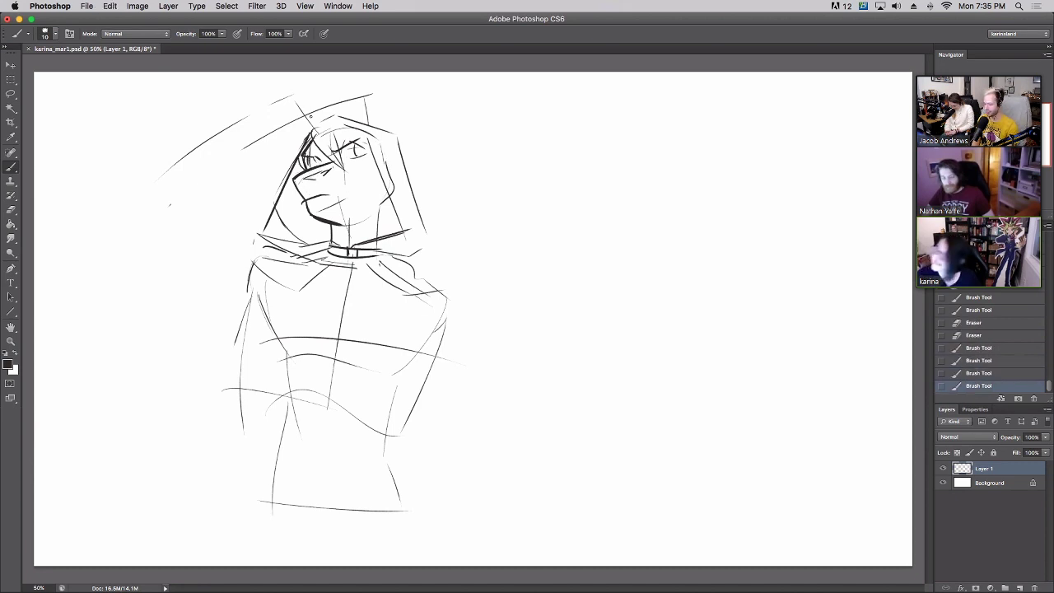
mouse_move(303, 149)
left_mouse_down()
mouse_move(307, 167)
mouse_move(304, 156)
mouse_move(366, 155)
mouse_move(363, 200)
mouse_move(363, 167)
left_mouse_up()
Redraw the jaw line, shade the throat beneath the chin and erase the stray line on the neck.
left_click_drag(308, 219, 350, 232)
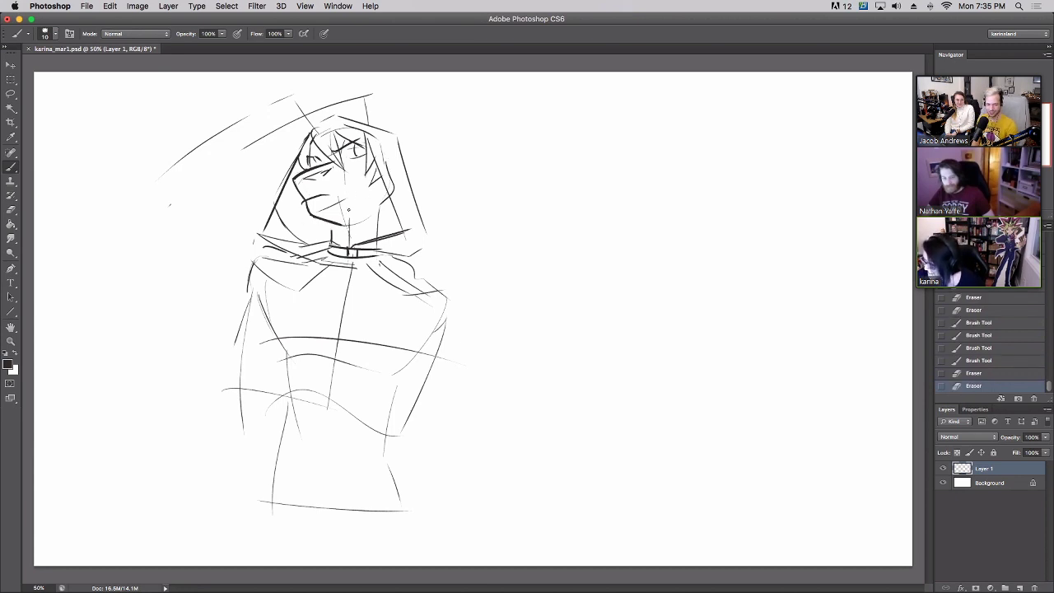
key("ctrl+z")
key("ctrl+z")
key("ctrl+z")
key("ctrl+z")
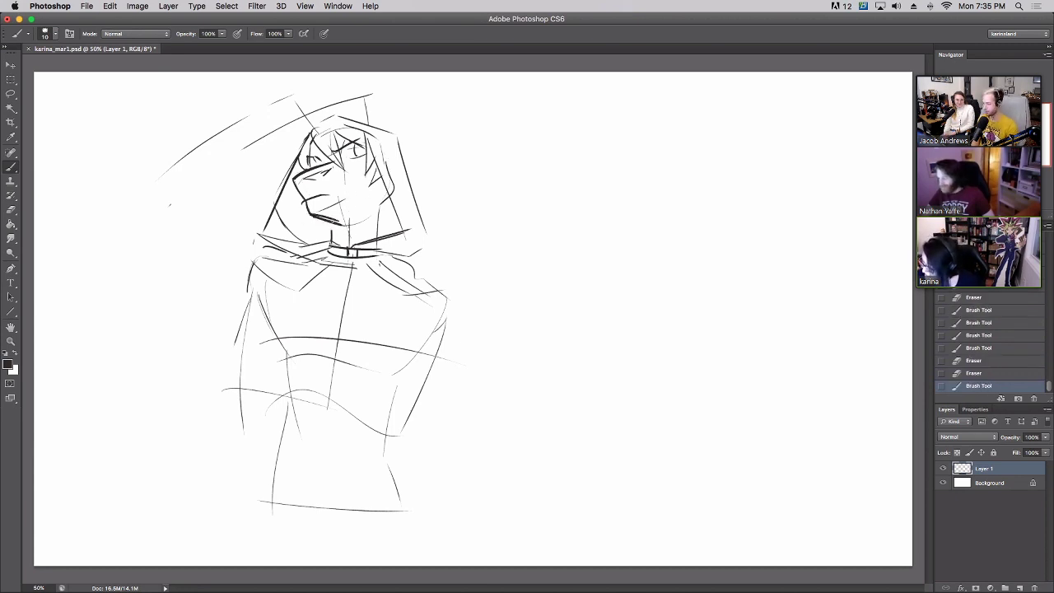
left_click_drag(314, 216, 339, 223)
mouse_move(321, 218)
left_mouse_down()
mouse_move(334, 221)
mouse_move(332, 237)
mouse_move(349, 221)
left_mouse_up()
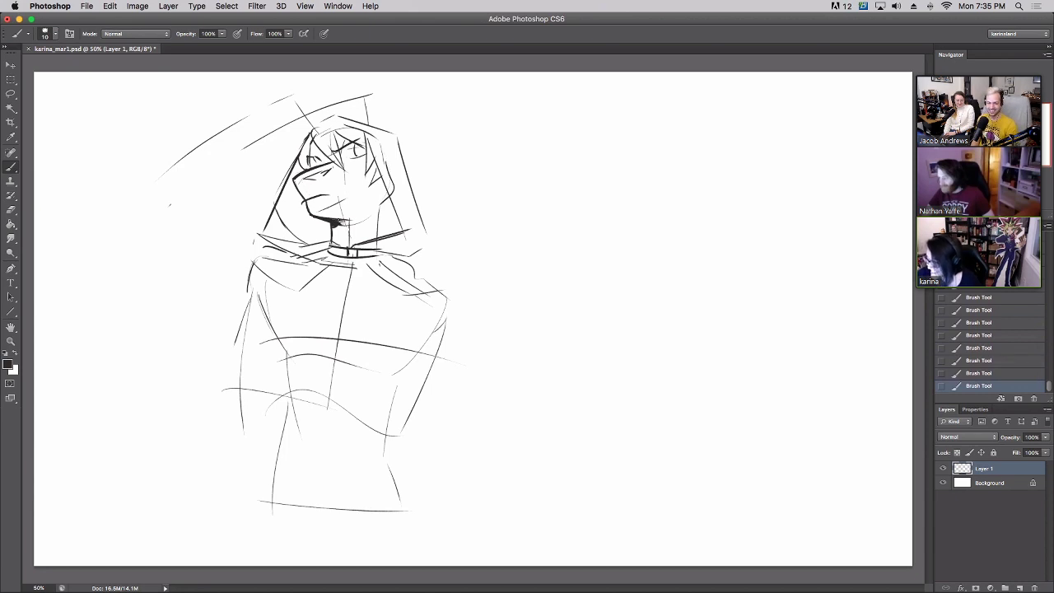
key("e")
left_click_drag(342, 231, 363, 218)
Hatch a dark shadow inside the hood in front of the face and clean its edge along the profile.
mouse_move(279, 224)
left_mouse_down()
mouse_move(315, 132)
mouse_move(283, 179)
mouse_move(273, 225)
mouse_move(300, 154)
mouse_move(277, 215)
left_mouse_up()
left_click_drag(293, 181, 284, 225)
mouse_move(295, 205)
left_mouse_down()
mouse_move(288, 228)
mouse_move(301, 237)
left_mouse_up()
left_click_drag(301, 181, 299, 188)
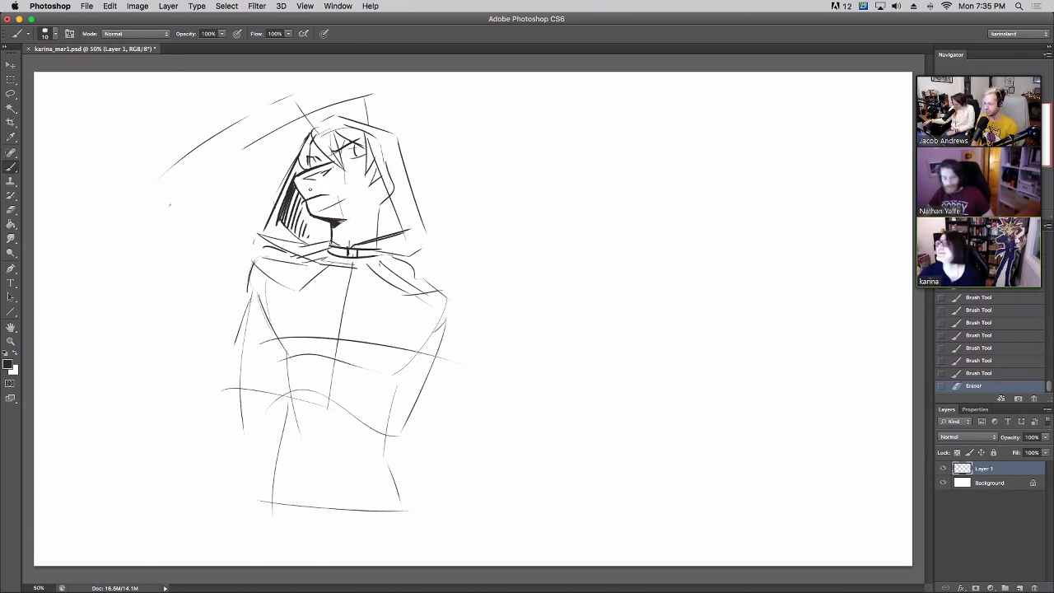
Darken the near brow and eye, add a hair tuft poking out of the hood and mark short cheek strokes.
left_click_drag(356, 149, 351, 141)
mouse_move(280, 142)
left_mouse_down()
mouse_move(308, 137)
mouse_move(296, 139)
mouse_move(320, 157)
left_mouse_up()
key("super+z")
key("super+z")
left_click(360, 152)
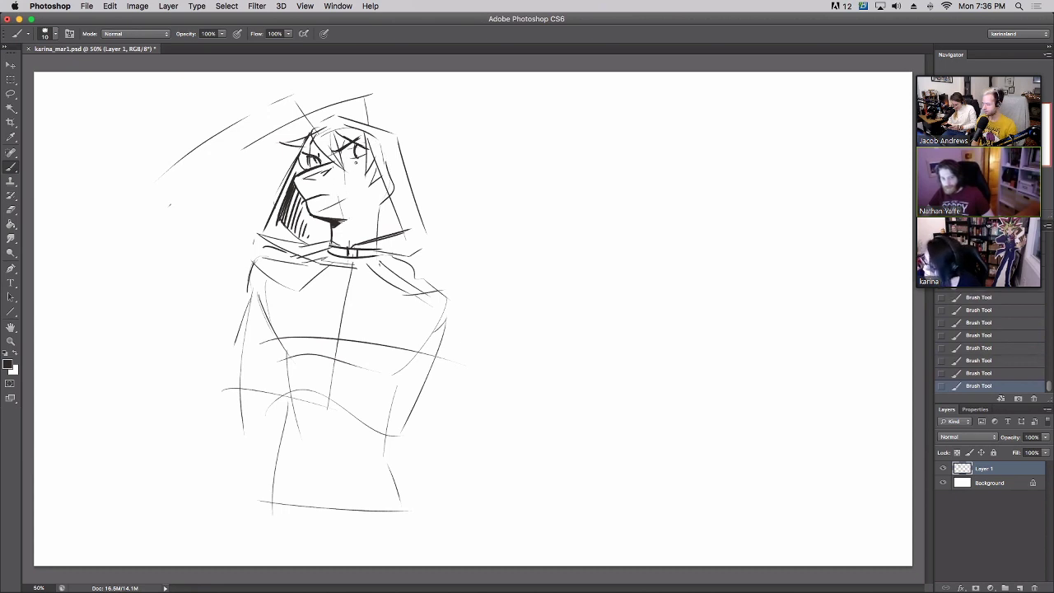
left_click_drag(361, 159, 356, 169)
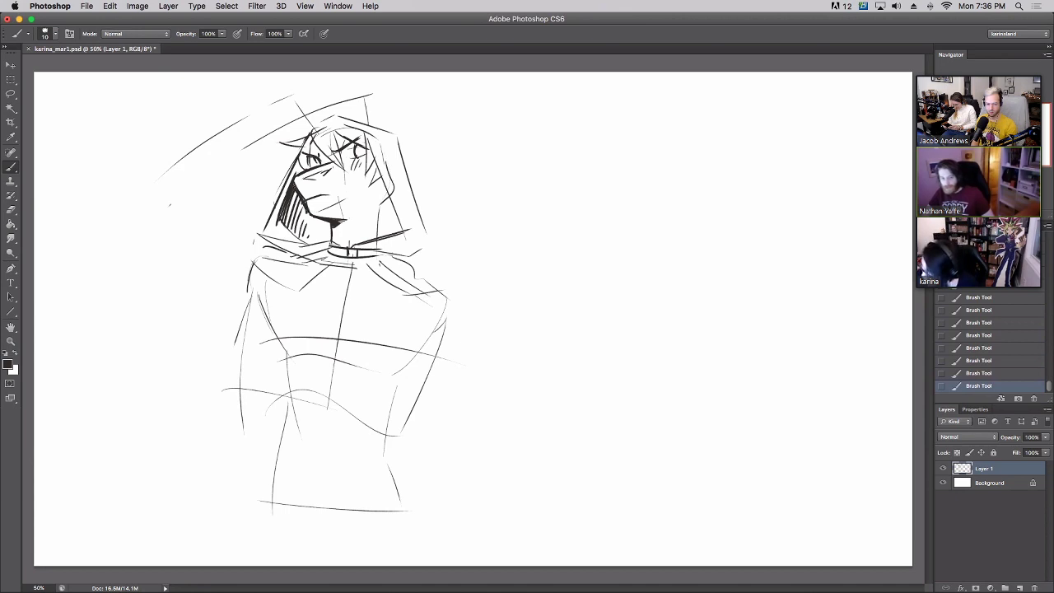
Fill the hood's hatched shadow nearly solid and add a small dark mark at the back of the jaw.
left_click_drag(295, 194, 289, 227)
mouse_move(298, 201)
left_mouse_down()
mouse_move(293, 232)
mouse_move(307, 235)
mouse_move(312, 210)
mouse_move(318, 229)
left_mouse_up()
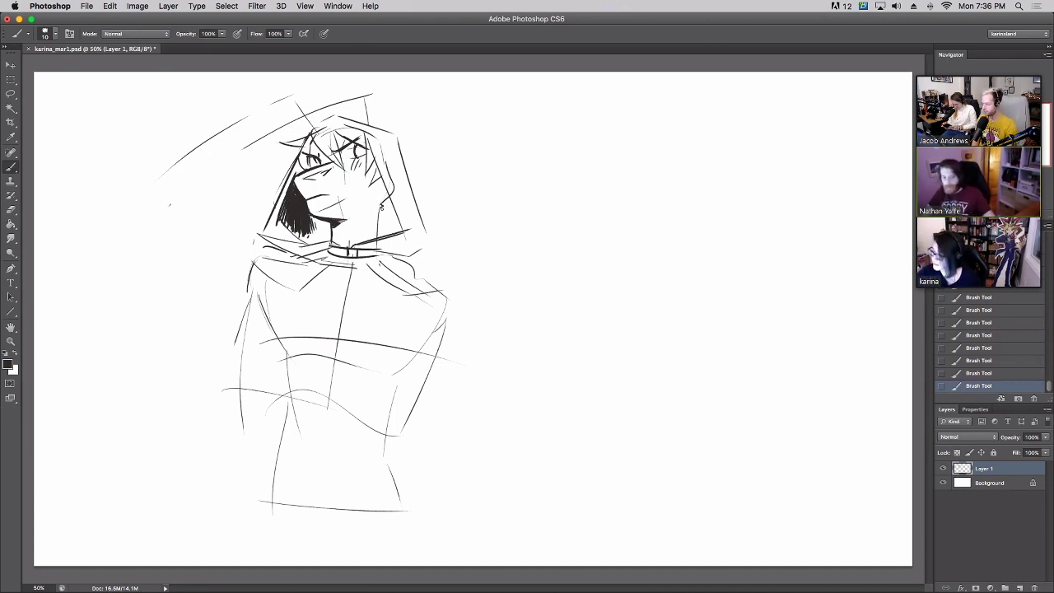
left_click_drag(387, 201, 380, 210)
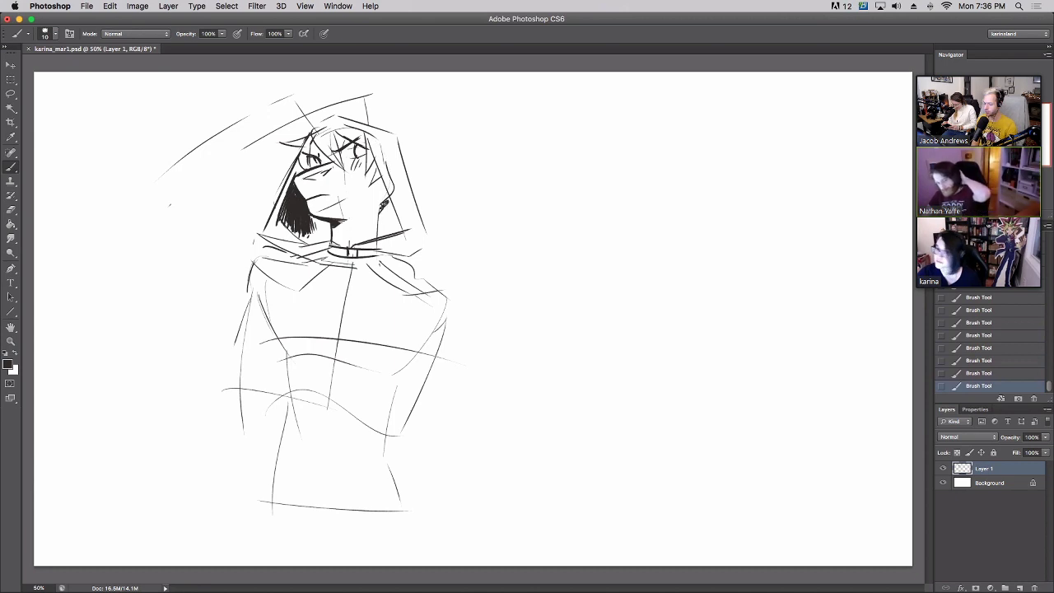
Hatch the shadow at the back of the jaw and ink the scythe blade's rear section above the hood with a squared-off end.
left_click_drag(387, 197, 384, 221)
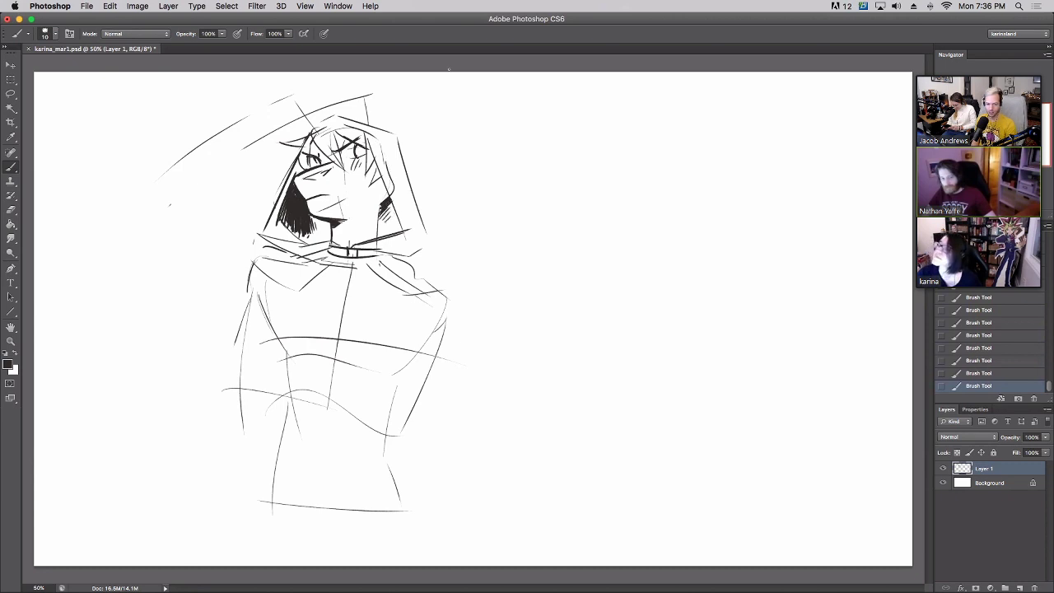
mouse_move(235, 154)
left_mouse_down()
mouse_move(335, 86)
mouse_move(393, 79)
left_mouse_up()
key("super+z")
mouse_move(319, 96)
left_mouse_down()
mouse_move(402, 79)
mouse_move(384, 125)
left_mouse_up()
key("super+z")
mouse_move(382, 89)
left_mouse_down()
mouse_move(384, 126)
mouse_move(382, 78)
left_mouse_up()
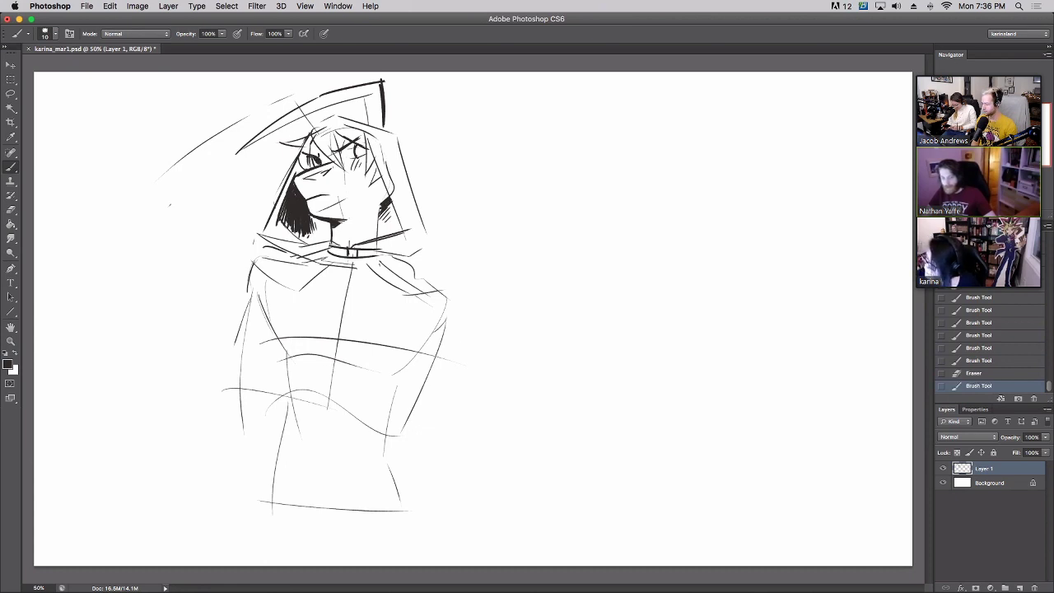
Touch up the hooded character's eyes and ink both long edges of the curved blade out to its point.
left_click_drag(315, 162, 313, 159)
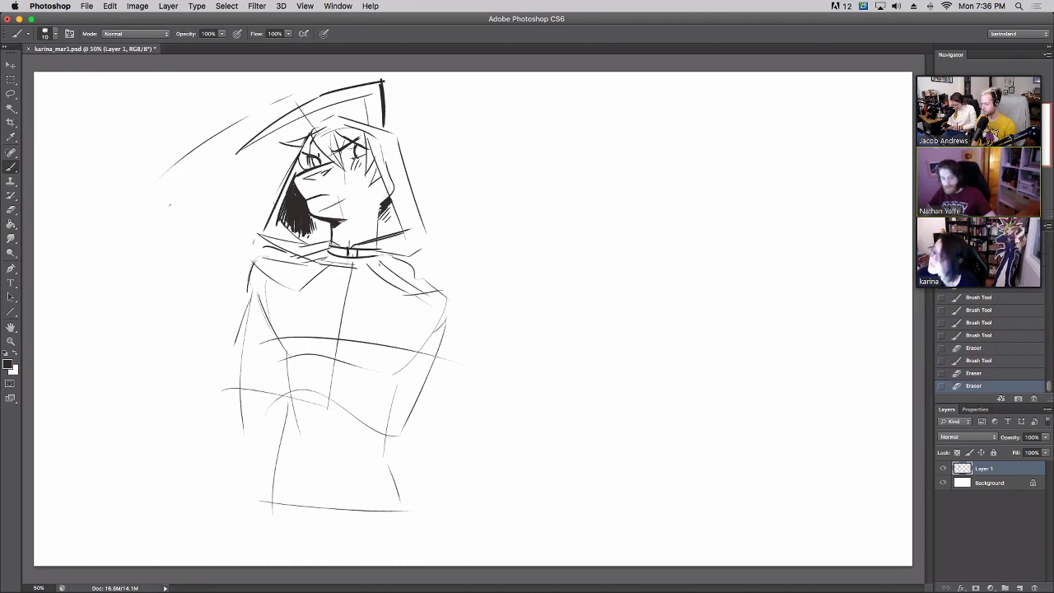
left_click_drag(343, 156, 354, 148)
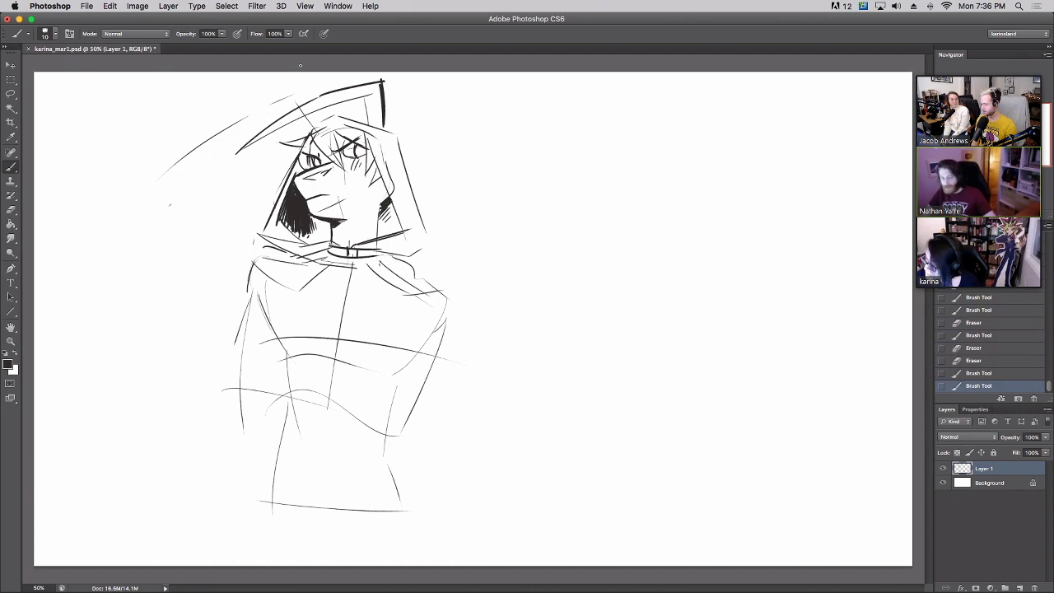
left_click_drag(158, 180, 245, 138)
key("super+z")
mouse_move(158, 179)
left_mouse_down()
mouse_move(278, 115)
mouse_move(301, 137)
left_mouse_up()
left_click(281, 114)
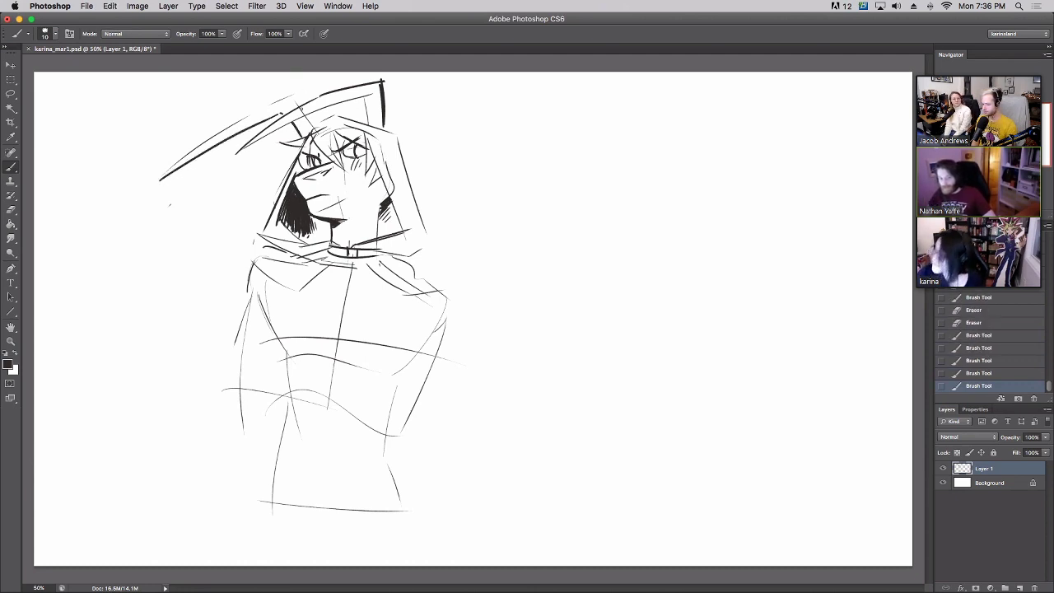
left_click_drag(162, 176, 280, 96)
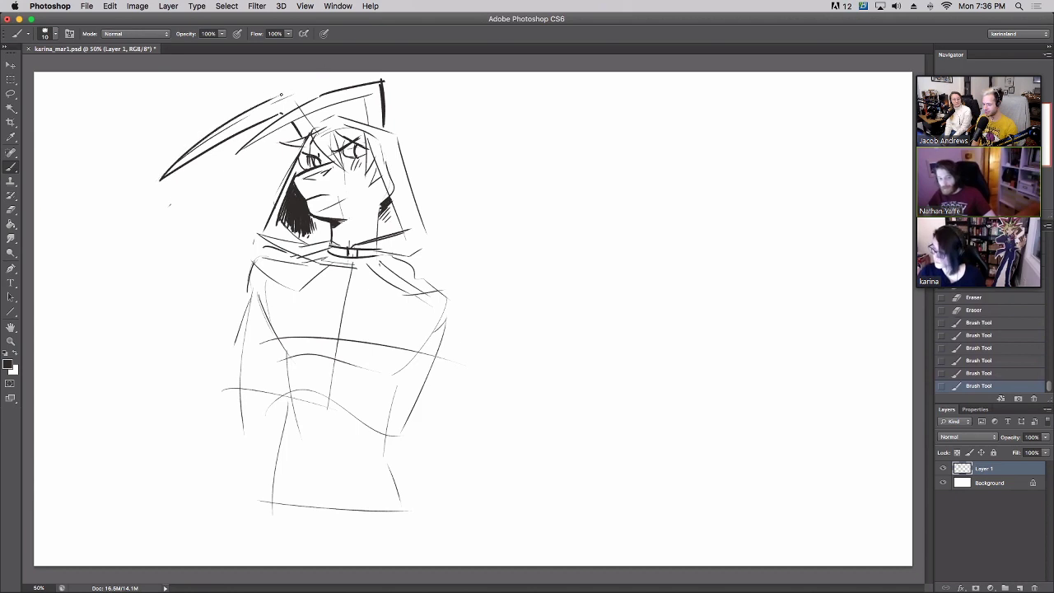
Ink the peak of the hood and strengthen its inner edge along the far side of the face.
left_click_drag(313, 123, 349, 109)
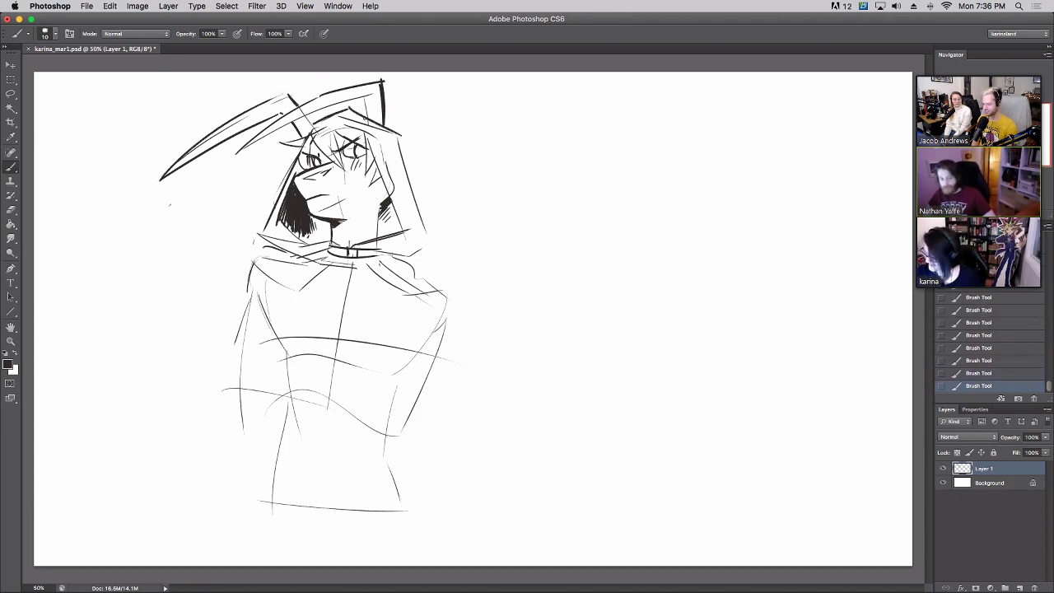
left_click_drag(349, 109, 394, 130)
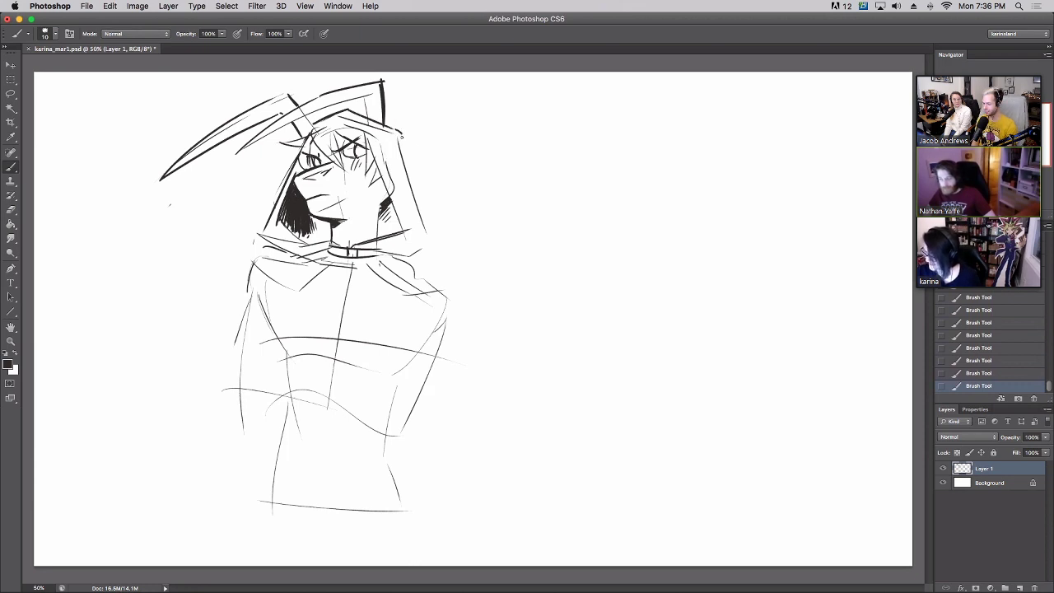
mouse_move(372, 111)
left_mouse_down()
mouse_move(379, 124)
mouse_move(350, 117)
mouse_move(356, 105)
mouse_move(381, 140)
mouse_move(374, 152)
mouse_move(392, 206)
left_mouse_up()
key("super+alt+z")
key("super+alt+z")
key("e")
left_click_drag(385, 141, 392, 193)
Try a rough circle for a second head beside the hooded character.
mouse_move(438, 218)
left_mouse_down()
mouse_move(534, 157)
mouse_move(419, 186)
mouse_move(455, 126)
mouse_move(523, 174)
mouse_move(481, 240)
left_mouse_up()
key("super+alt+z")
key("super+alt+z")
mouse_move(411, 184)
left_mouse_down()
mouse_move(471, 239)
mouse_move(449, 231)
mouse_move(514, 198)
mouse_move(496, 200)
mouse_move(507, 219)
mouse_move(459, 231)
mouse_move(496, 229)
left_mouse_up()
key("super+z")
left_click_drag(449, 140, 482, 132)
key("super+z")
mouse_move(416, 171)
left_mouse_down()
mouse_move(453, 133)
mouse_move(518, 170)
mouse_move(494, 234)
left_mouse_up()
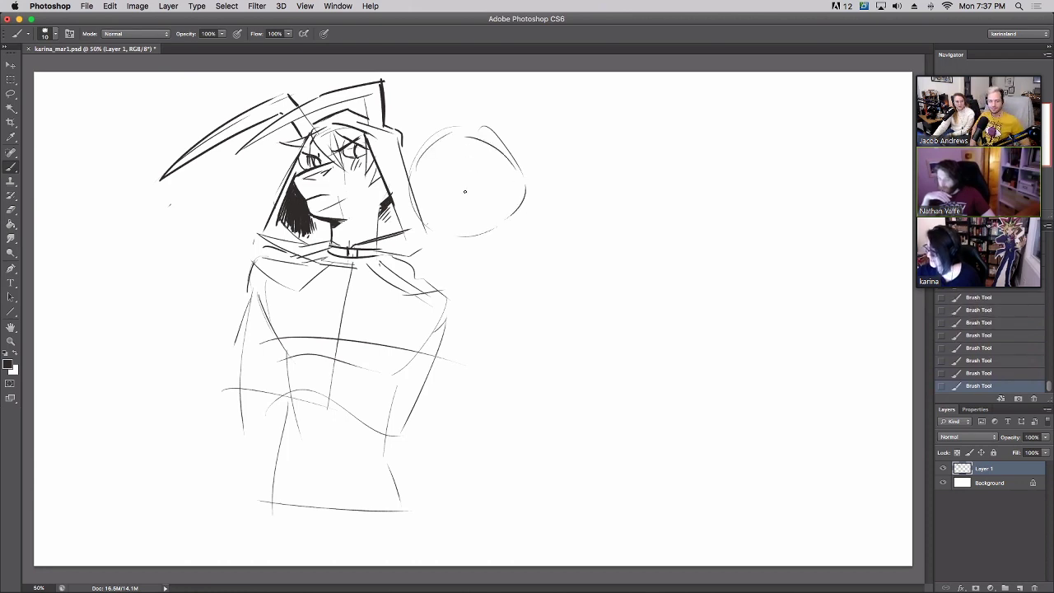
Trim the rough circle's outline and try vertical and horizontal face guidelines inside it.
mouse_move(422, 216)
left_mouse_down()
mouse_move(417, 160)
mouse_move(462, 129)
left_mouse_up()
left_click_drag(492, 132, 517, 163)
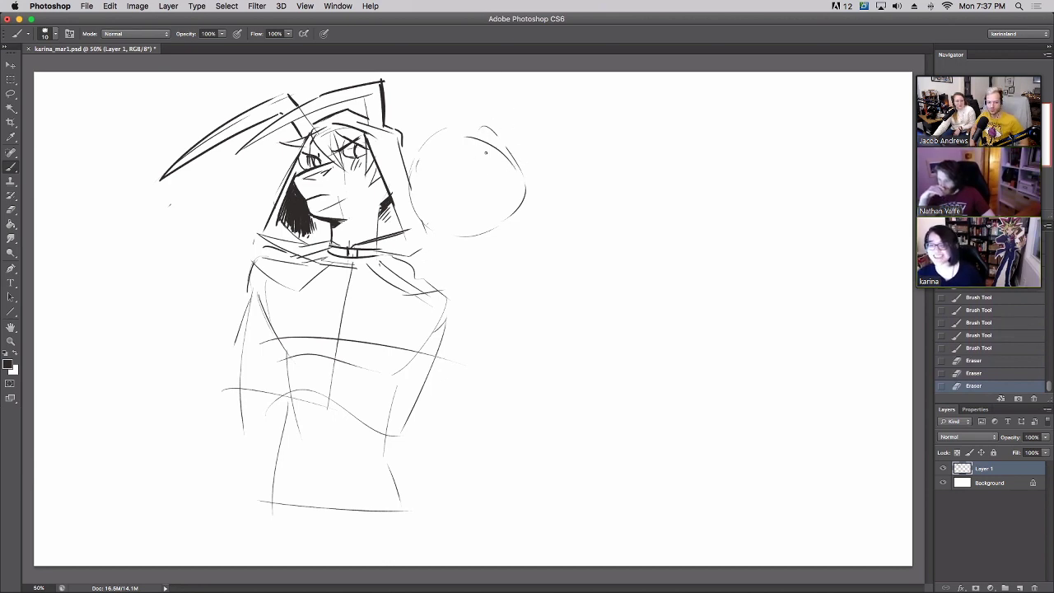
left_click(452, 121)
key("super+z")
left_click_drag(446, 134, 446, 211)
left_click_drag(416, 165, 488, 152)
key("super+z")
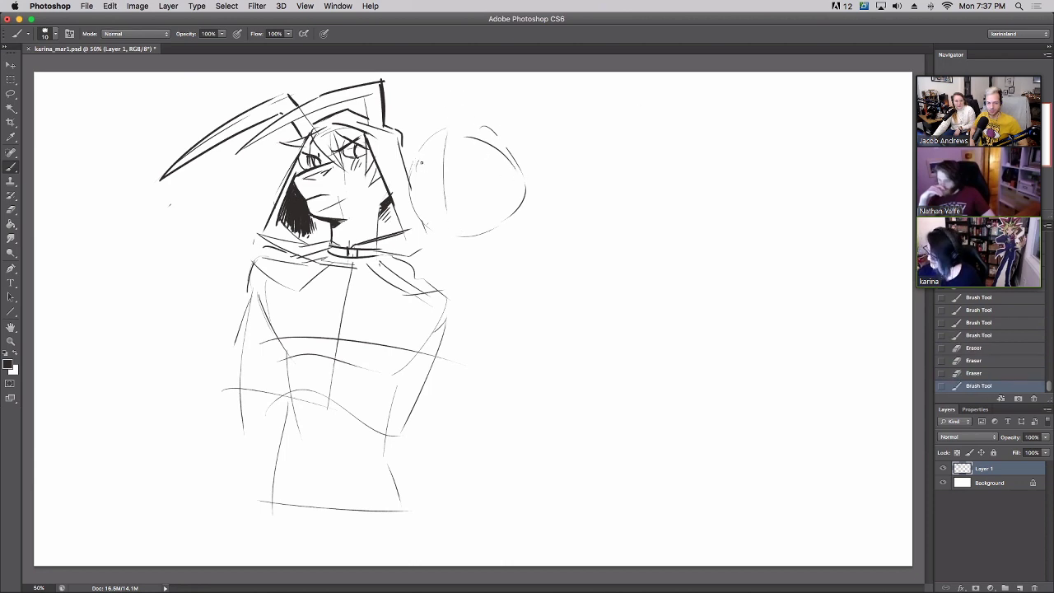
left_click_drag(410, 162, 457, 177)
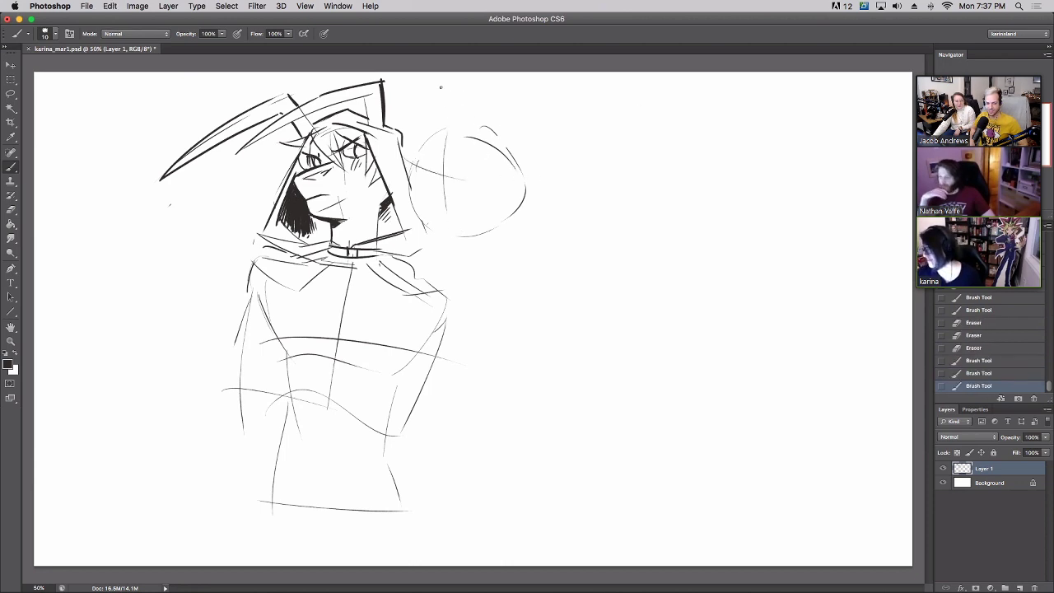
Undo the face guidelines, the outline trimming and the circle's lower strokes, back to its first two arcs.
left_click(968, 348)
left_click(964, 322)
key("alt+super+z")
key("alt+super+z")
key("alt+super+z")
key("alt+super+z")
key("alt+super+z")
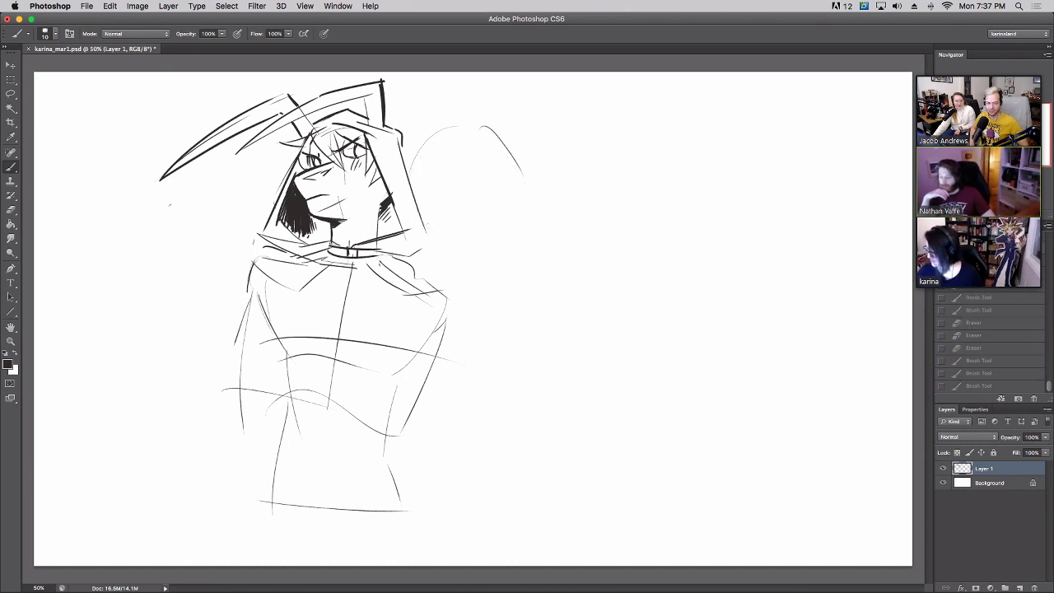
Redraw a rounder head circle beside the hood and erase the leftover arcs around it.
left_click_drag(412, 158, 457, 126)
left_click_drag(407, 163, 456, 99)
mouse_move(432, 208)
left_mouse_down()
mouse_move(408, 120)
mouse_move(508, 127)
left_mouse_up()
left_click_drag(501, 207, 519, 169)
key("alt+super+z")
left_click_drag(509, 204, 507, 142)
key("e")
mouse_move(427, 145)
left_mouse_down()
mouse_move(459, 120)
mouse_move(419, 108)
mouse_move(424, 120)
mouse_move(429, 109)
left_mouse_up()
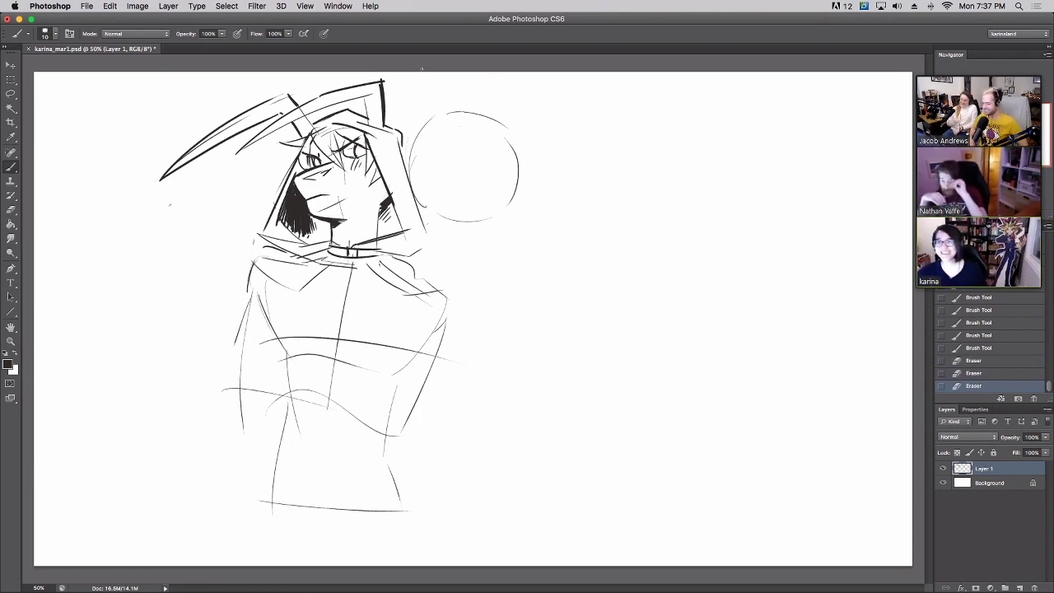
Sketch two large rounded animal ears on the upper sides of the head circle.
mouse_move(410, 151)
left_mouse_down()
mouse_move(408, 104)
mouse_move(448, 92)
left_mouse_up()
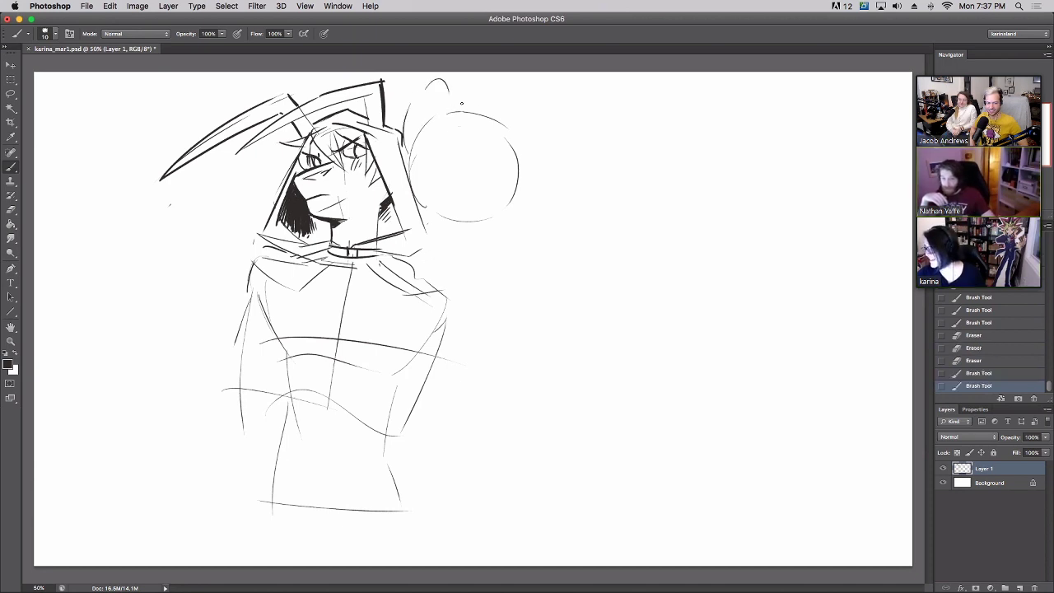
mouse_move(514, 127)
left_mouse_down()
mouse_move(554, 113)
mouse_move(558, 173)
left_mouse_up()
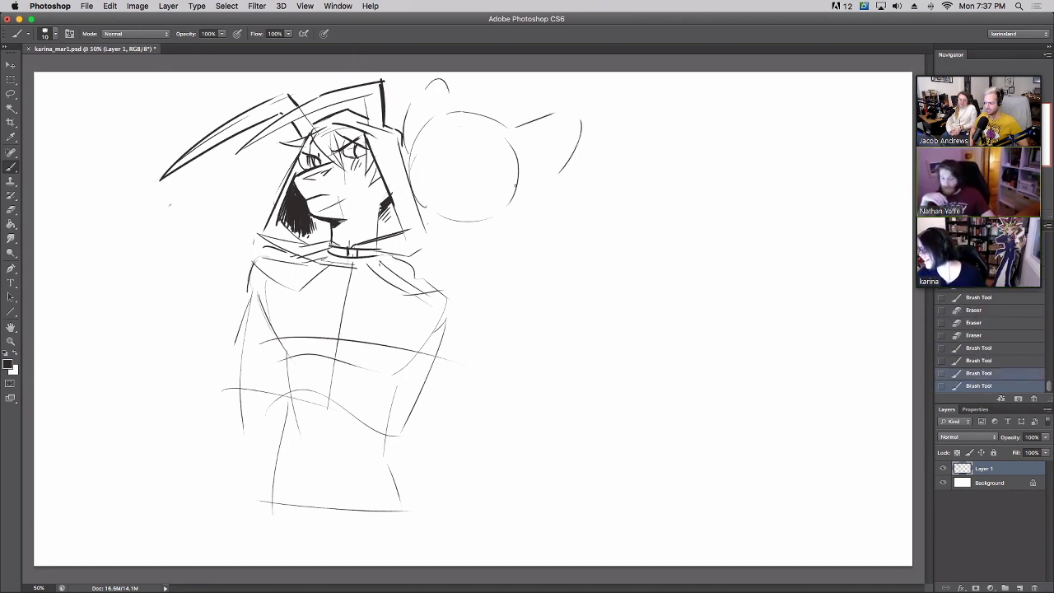
key("super+z")
left_click_drag(563, 121, 513, 189)
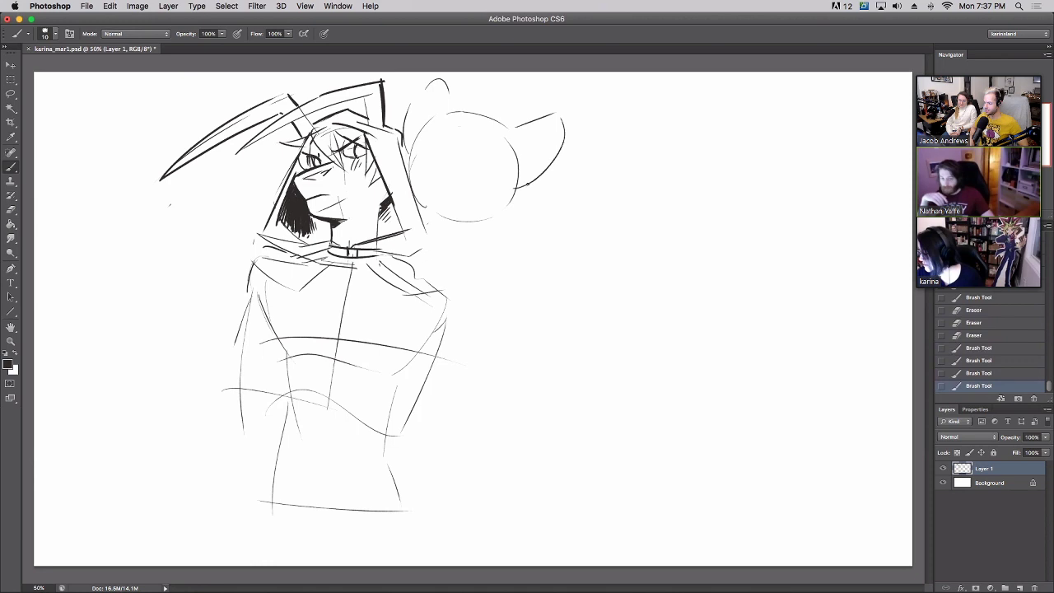
Add curved, tilted face guidelines to the animal head, reshape its wide lower jaw and erase the circle's old bottom edge.
mouse_move(428, 117)
left_mouse_down()
mouse_move(408, 152)
mouse_move(440, 147)
mouse_move(494, 179)
left_mouse_up()
key("super+z")
mouse_move(467, 128)
left_mouse_down()
mouse_move(457, 165)
mouse_move(409, 184)
left_mouse_up()
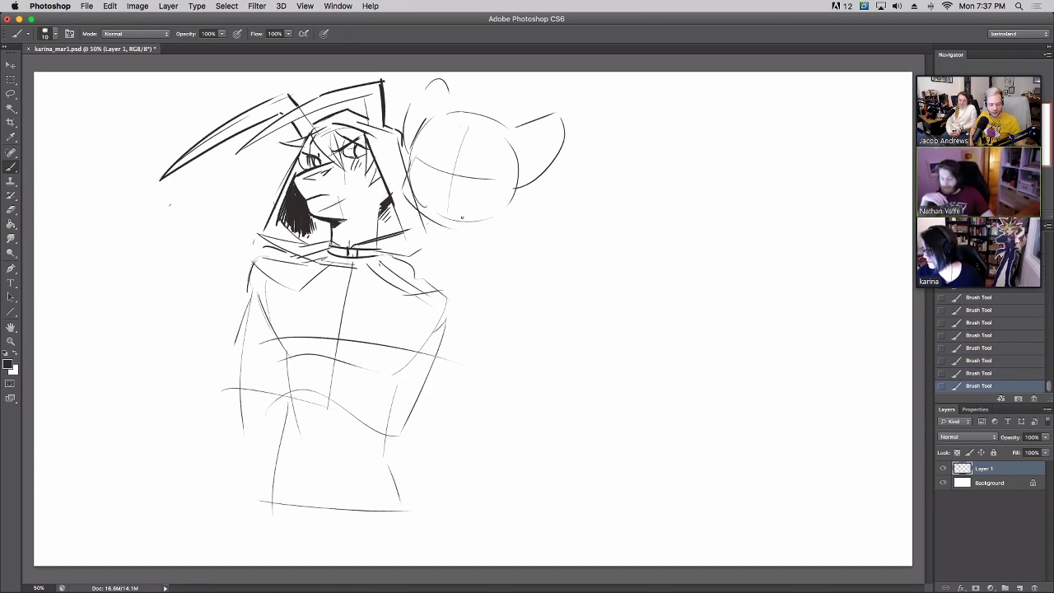
left_click_drag(461, 228, 509, 220)
key("super+z")
key("e")
left_click_drag(449, 217, 489, 219)
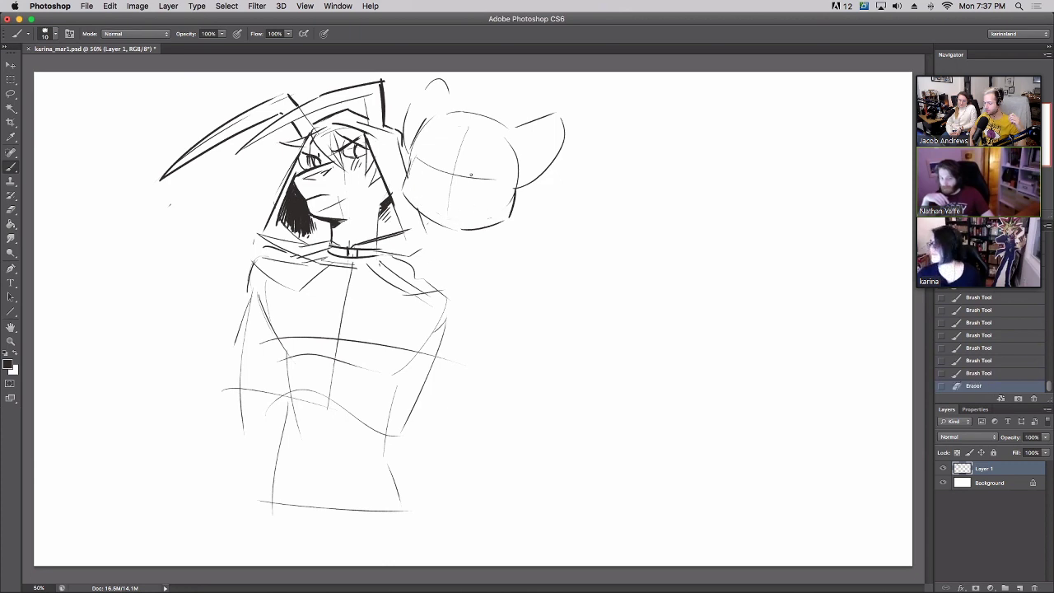
Draw the animal's muzzle outline with a raised centre and a wide, smirking mouth with dark corners.
key("b")
mouse_move(434, 196)
left_mouse_down()
mouse_move(467, 208)
mouse_move(410, 198)
left_mouse_up()
left_click_drag(471, 211, 500, 214)
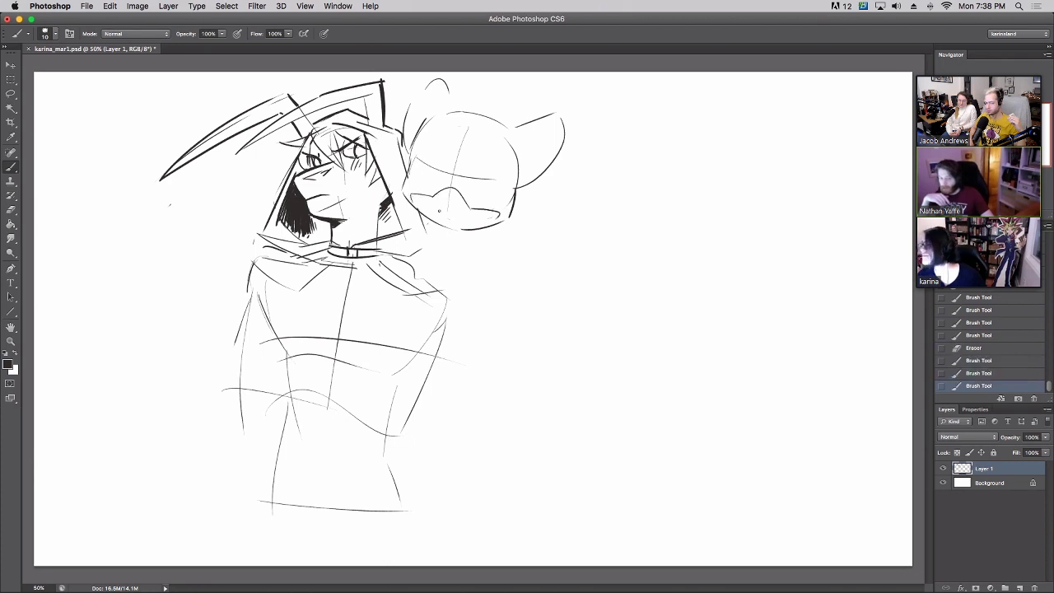
left_click_drag(420, 201, 435, 205)
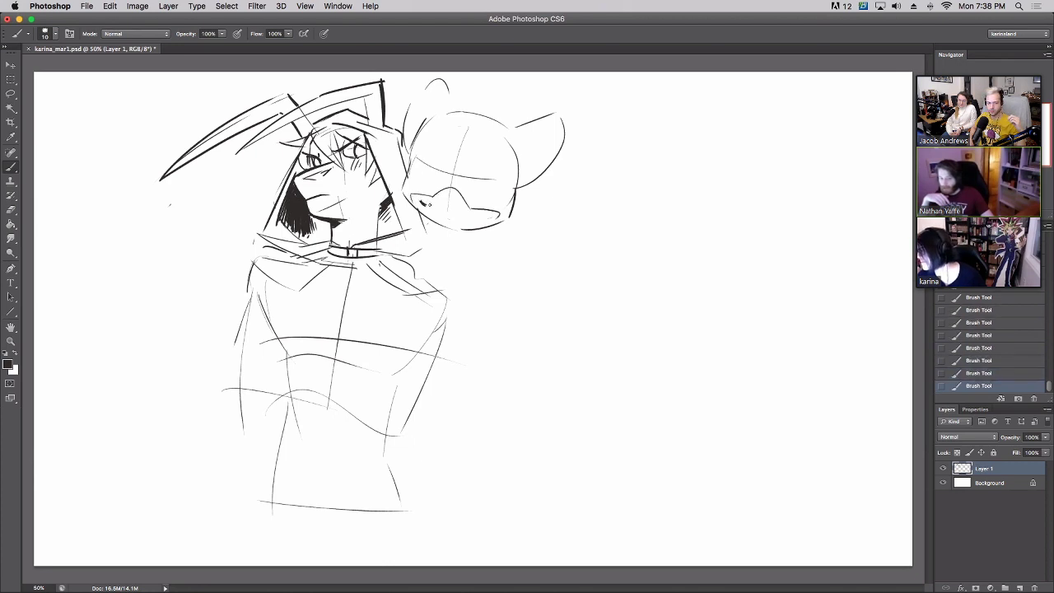
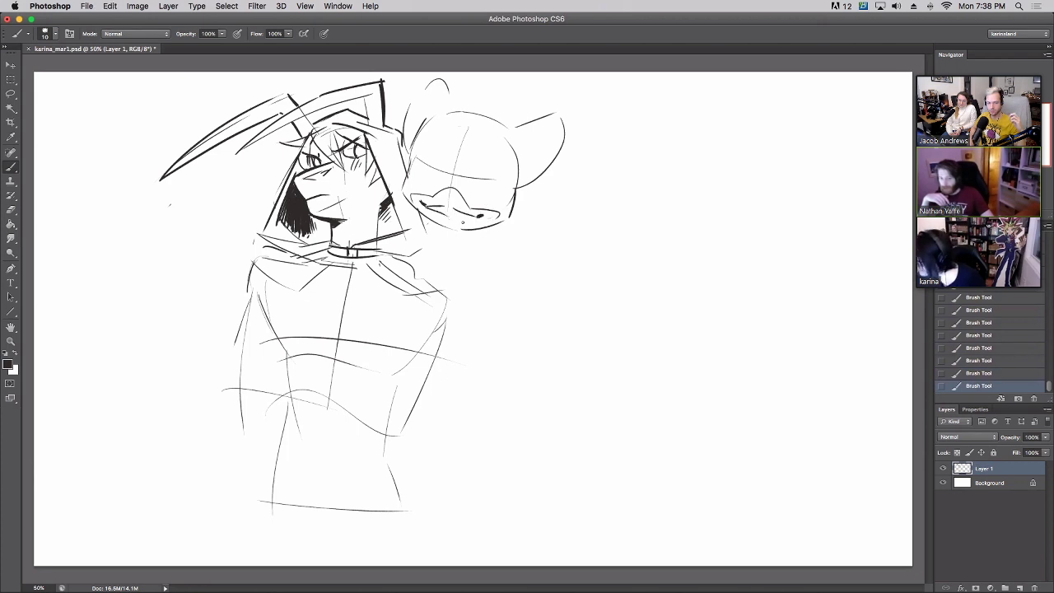
left_click_drag(430, 206, 448, 209)
left_click_drag(431, 209, 448, 213)
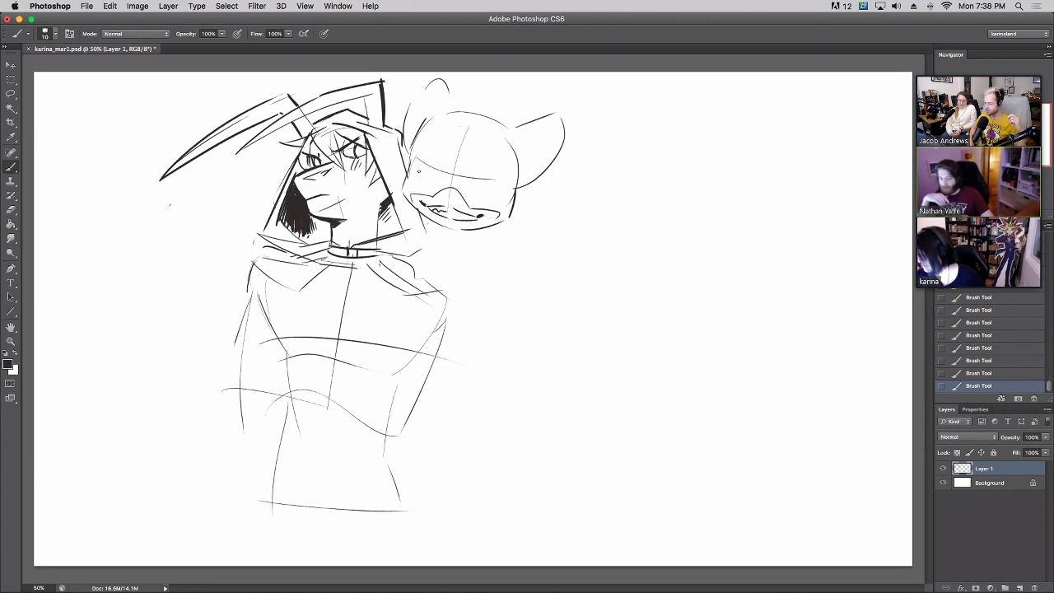
Draw the animal's half-closed eyes with curved sockets and dark pupils, and add a small nose between them.
mouse_move(425, 158)
left_mouse_down()
mouse_move(416, 174)
mouse_move(449, 182)
left_mouse_up()
key("super+z")
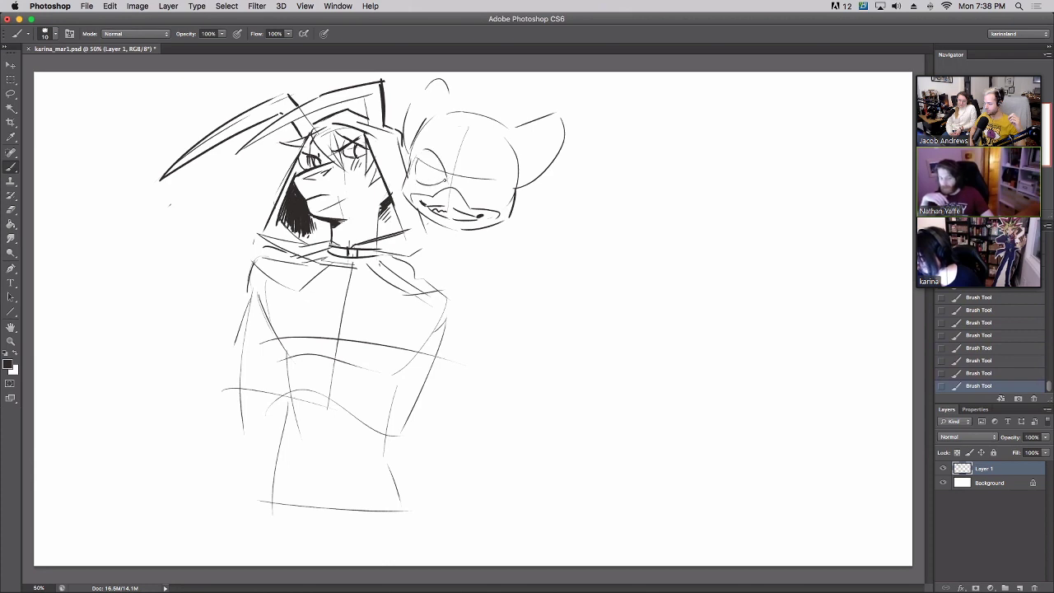
mouse_move(466, 176)
left_mouse_down()
mouse_move(498, 165)
mouse_move(510, 194)
left_mouse_up()
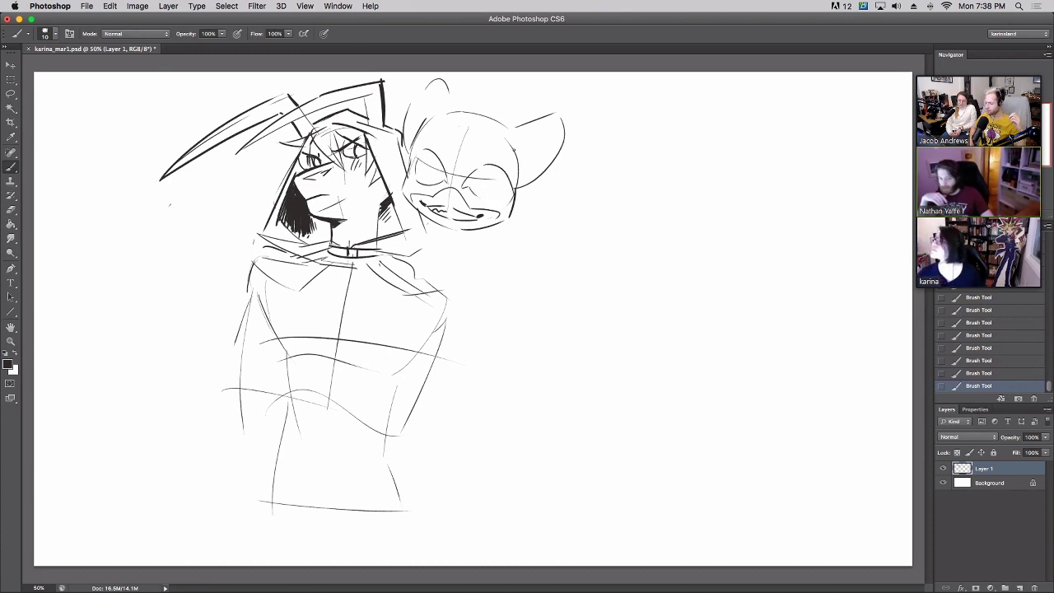
left_click_drag(515, 172, 512, 188)
mouse_move(418, 162)
left_mouse_down()
mouse_move(444, 174)
mouse_move(418, 171)
mouse_move(442, 186)
mouse_move(421, 174)
left_mouse_up()
key("super+z")
mouse_move(420, 170)
left_mouse_down()
mouse_move(506, 182)
mouse_move(454, 198)
left_mouse_up()
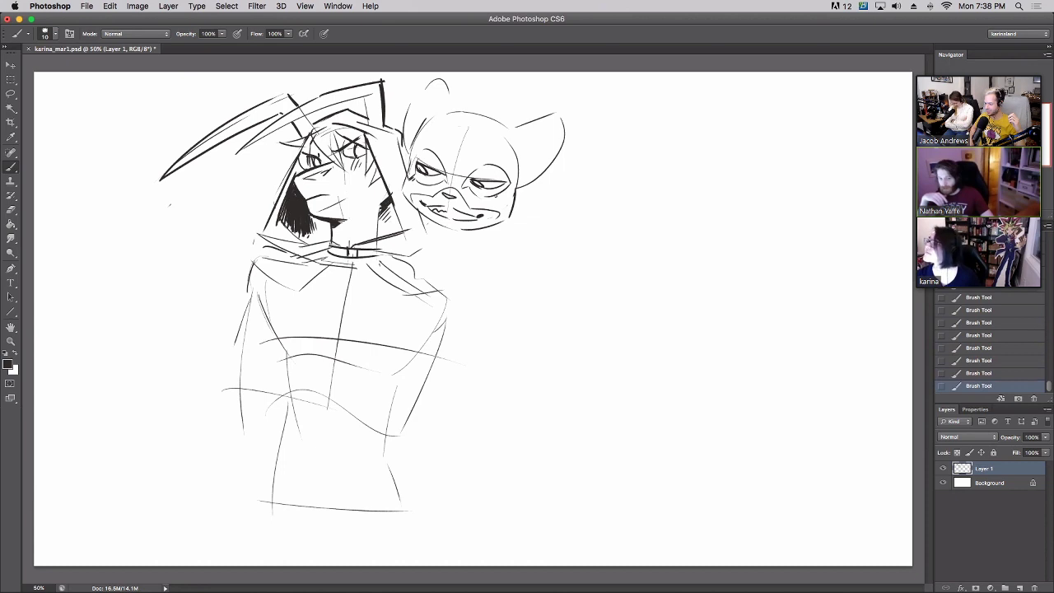
Add a jagged hair tuft on top of the animal's head and ink both ears with curled inner folds.
mouse_move(421, 112)
left_mouse_down()
mouse_move(468, 105)
mouse_move(486, 115)
left_mouse_up()
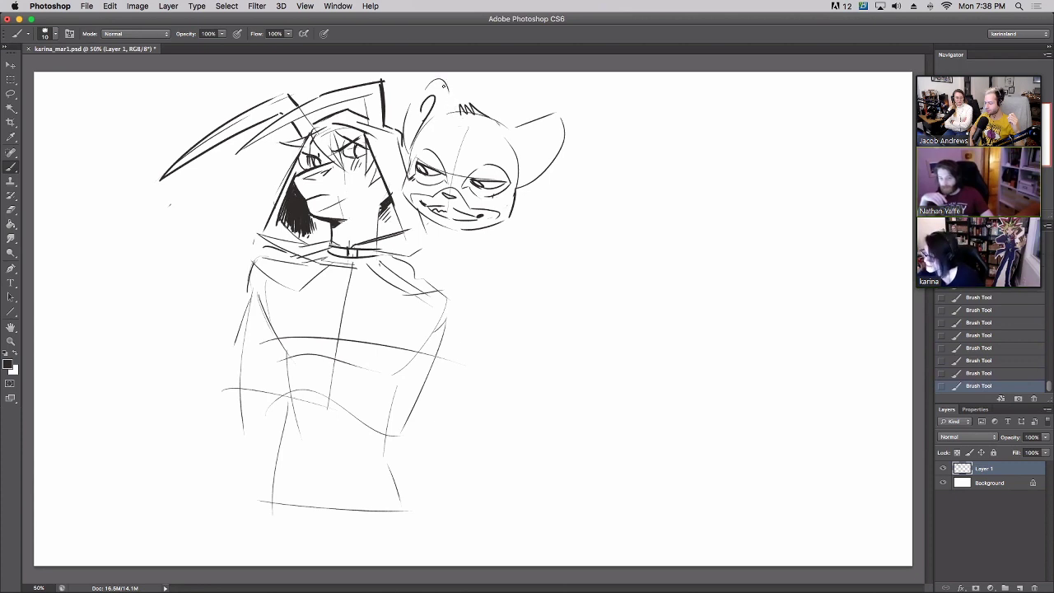
mouse_move(406, 162)
left_mouse_down()
mouse_move(428, 82)
mouse_move(453, 109)
left_mouse_up()
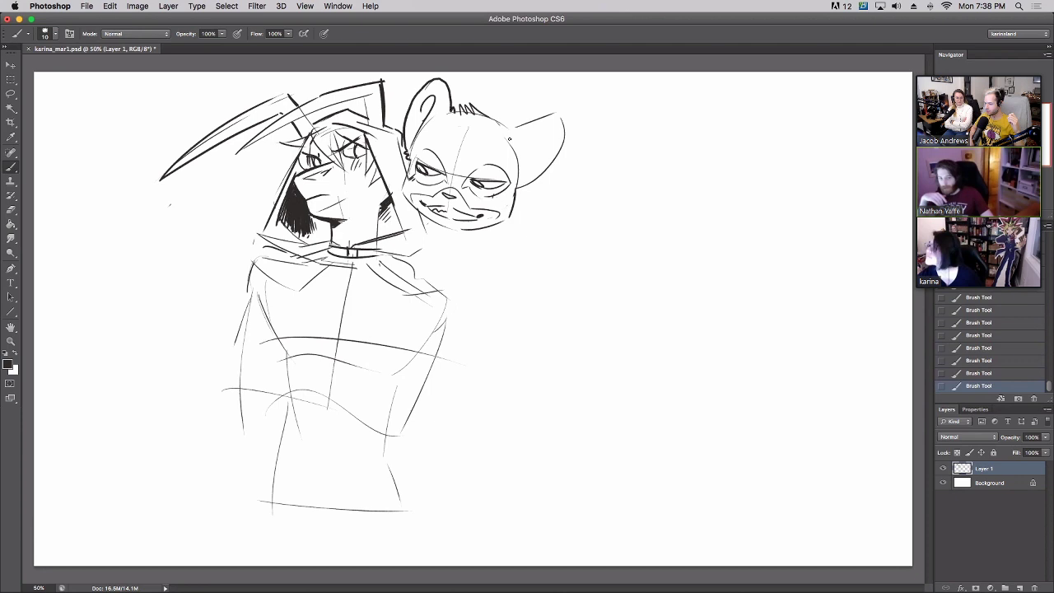
left_click_drag(520, 130, 544, 156)
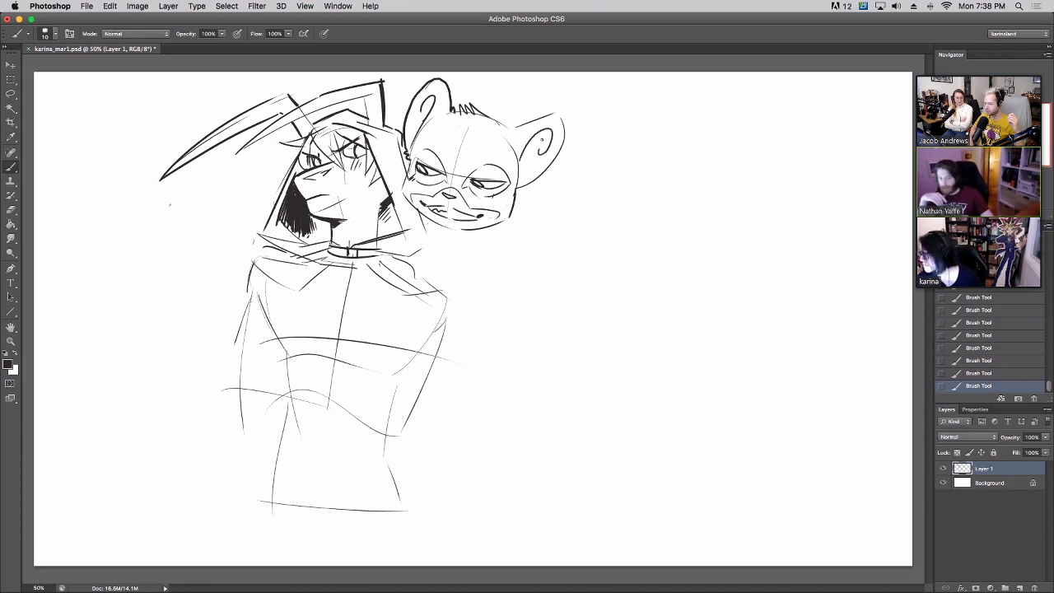
mouse_move(496, 121)
left_mouse_down()
mouse_move(510, 132)
mouse_move(557, 114)
mouse_move(541, 175)
mouse_move(517, 188)
left_mouse_up()
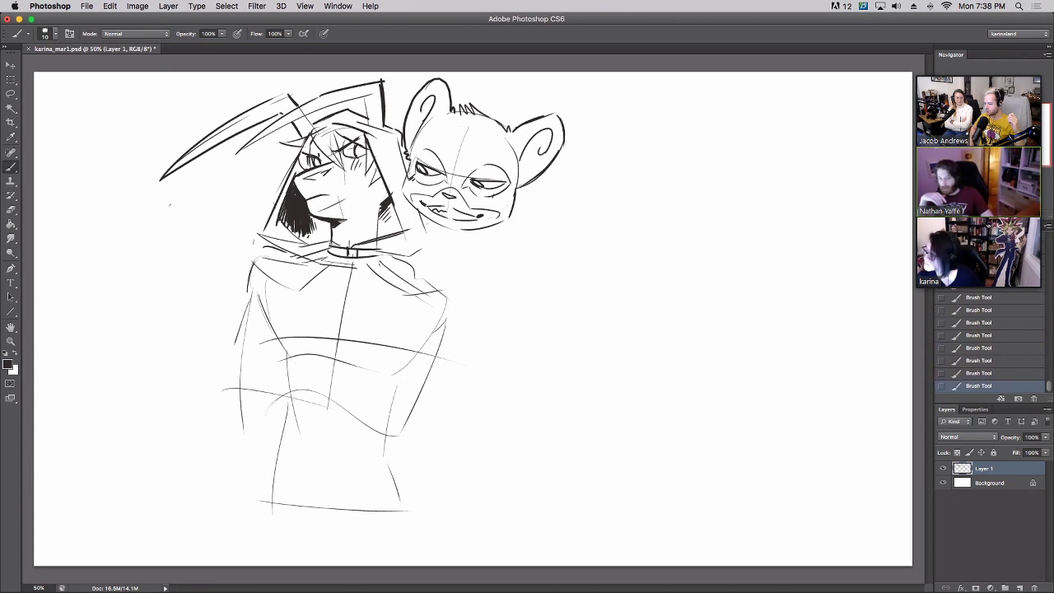
Mark stripes on the animal's forehead and above its eyes, and start short neck strokes below the chin.
left_click_drag(465, 121, 455, 170)
mouse_move(445, 123)
left_mouse_down()
mouse_move(419, 164)
mouse_move(515, 160)
mouse_move(510, 200)
left_mouse_up()
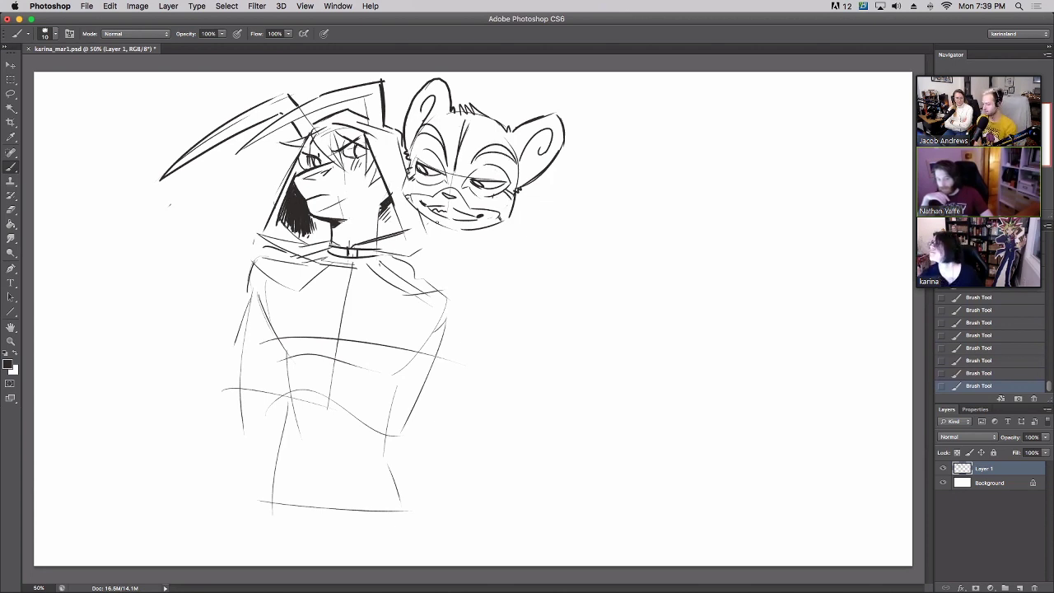
left_click_drag(437, 221, 452, 242)
key("super+z")
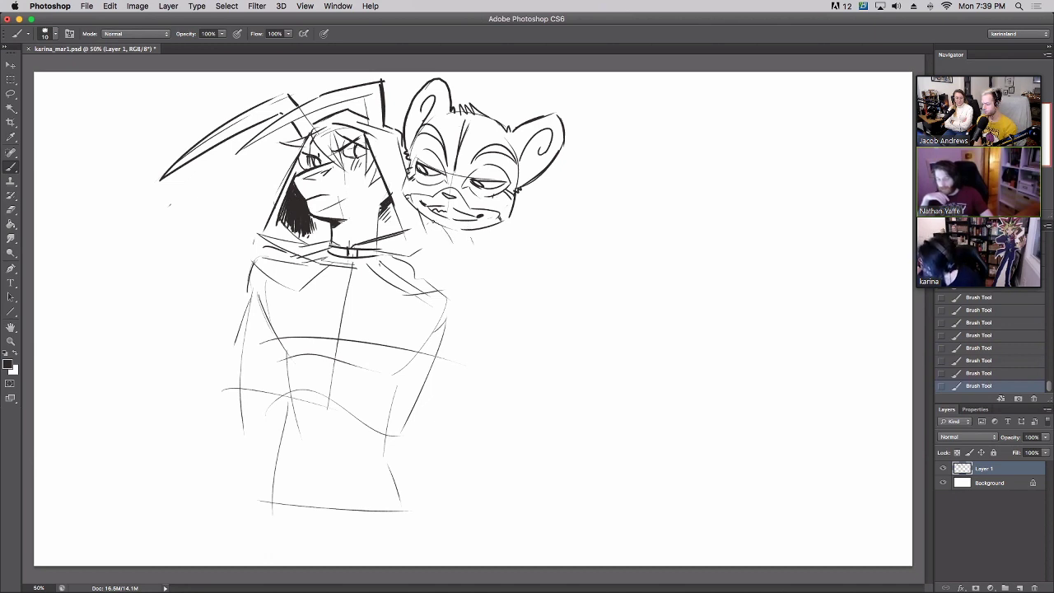
Sketch long garment lines down the hooded character's chest and erase the overlapping fold lines beneath the collar.
left_click_drag(265, 208, 252, 262)
key("super+z")
left_click_drag(272, 211, 262, 227)
left_click_drag(282, 253, 318, 349)
key("super+z")
left_click_drag(273, 255, 326, 365)
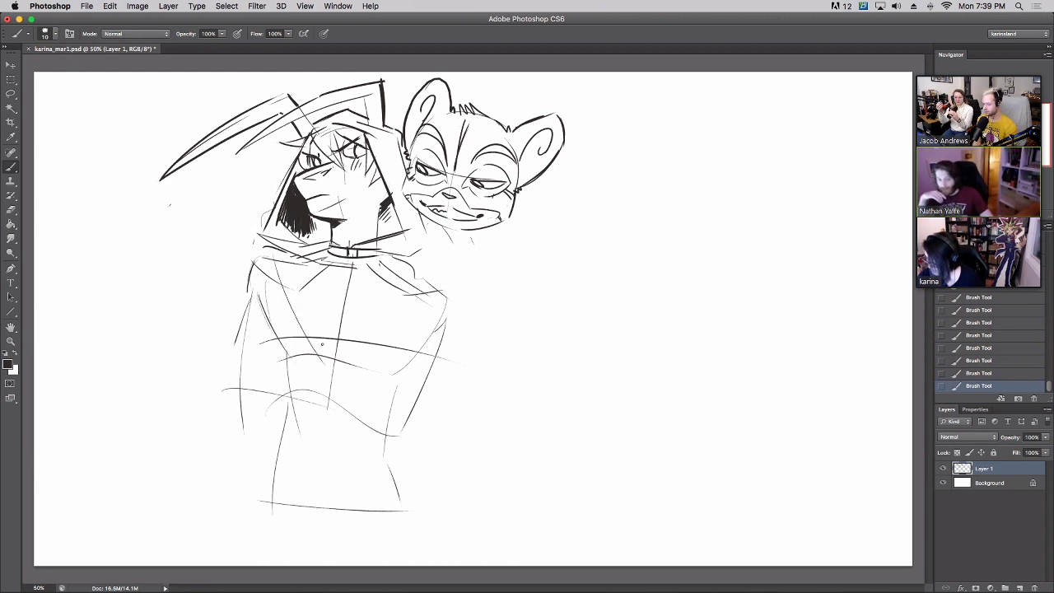
left_click_drag(317, 290, 329, 332)
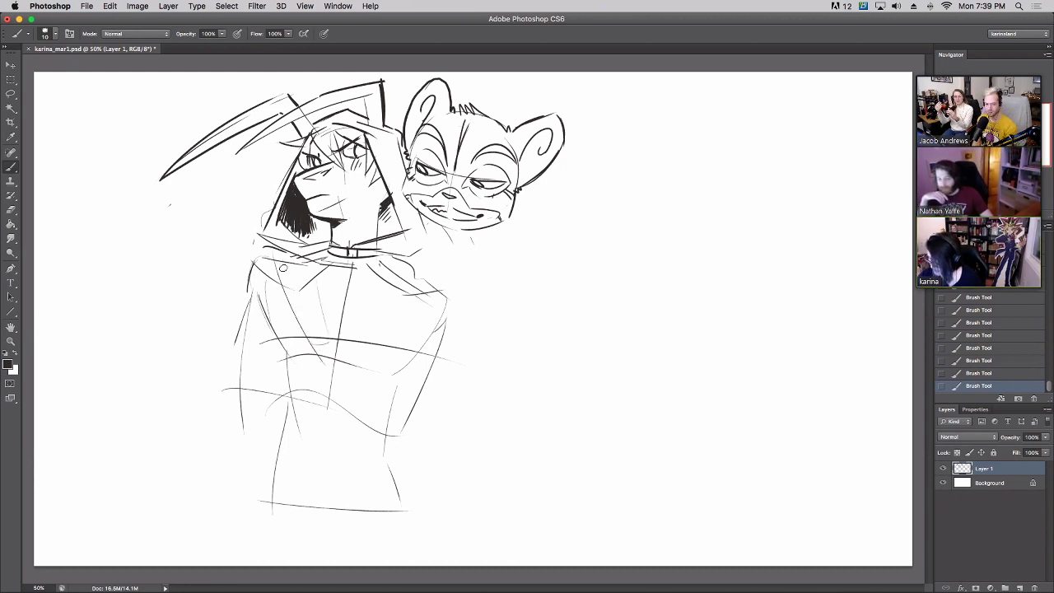
left_click_drag(300, 262, 306, 263)
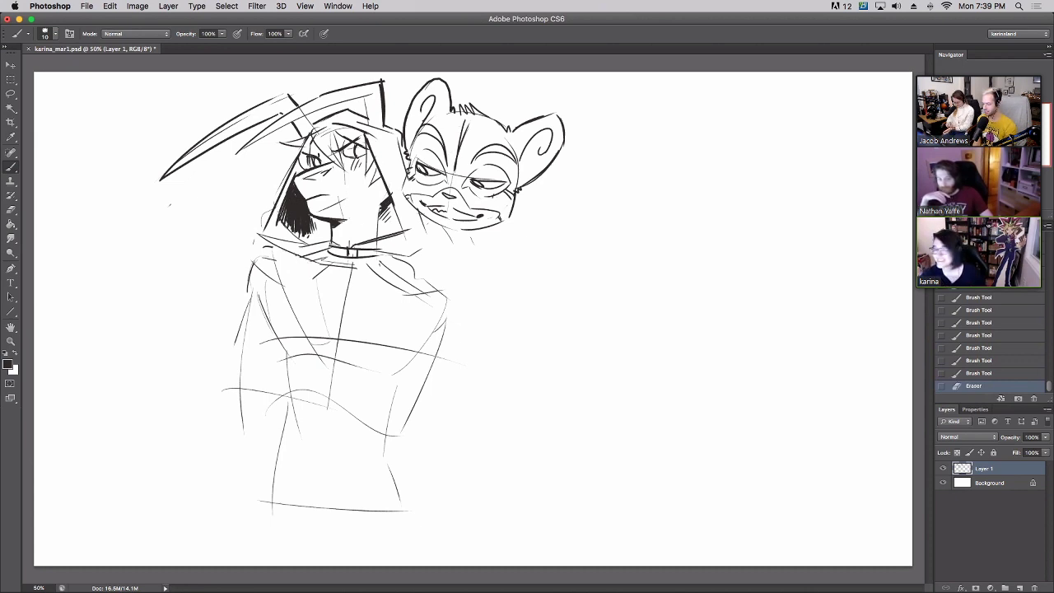
Rough in the animal's neck, rounded shoulder and chest with light construction lines below its head.
left_click_drag(265, 224, 278, 204)
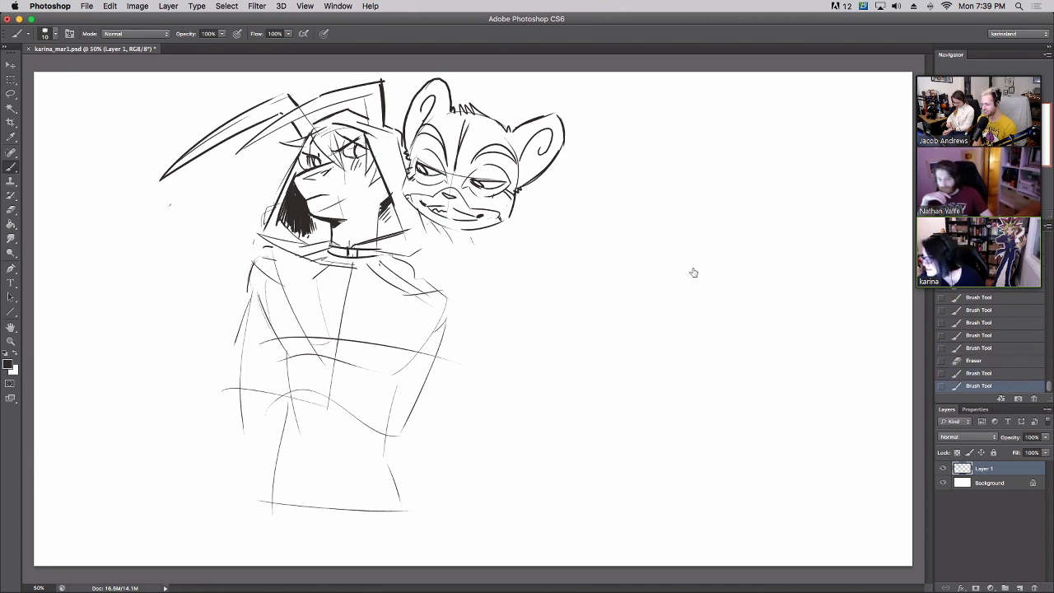
key("super+z")
mouse_move(448, 239)
left_mouse_down()
mouse_move(439, 229)
mouse_move(440, 261)
mouse_move(452, 241)
mouse_move(477, 261)
mouse_move(463, 255)
mouse_move(477, 231)
left_mouse_up()
key("super+z")
left_click_drag(531, 273, 508, 233)
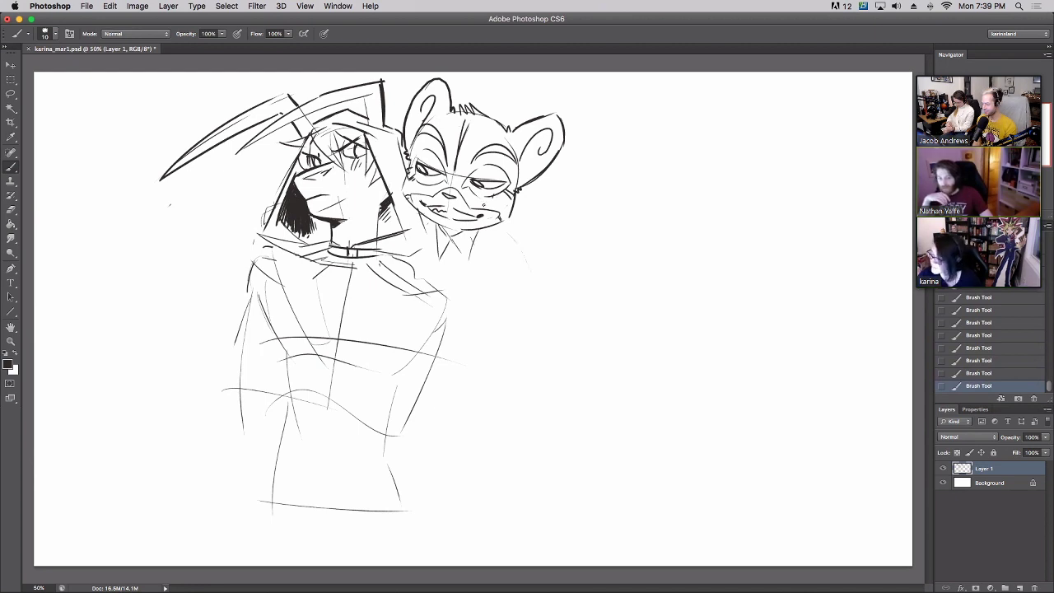
left_click_drag(509, 278, 477, 303)
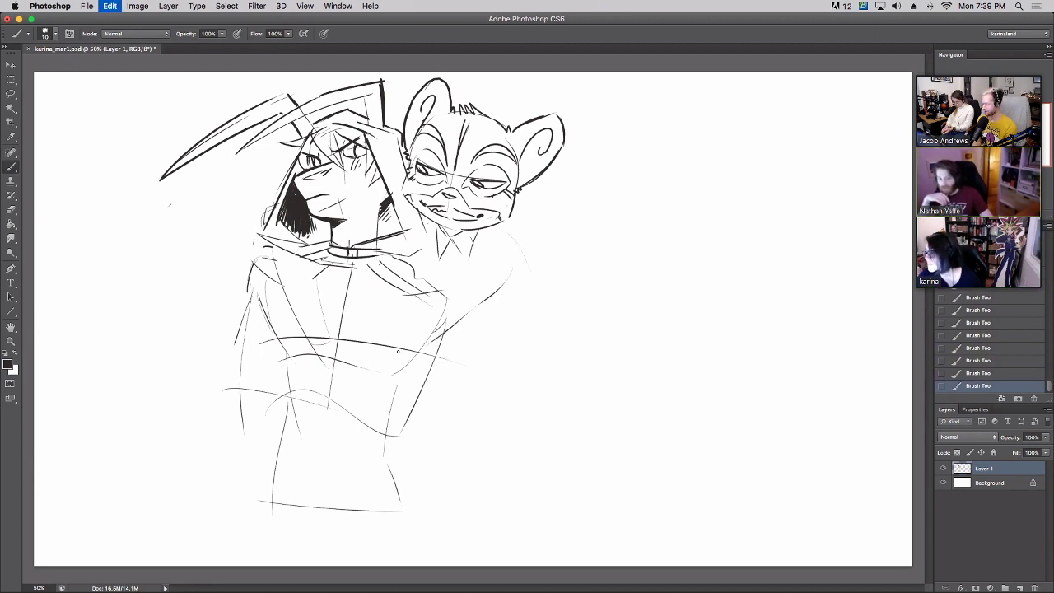
left_click_drag(512, 233, 570, 241)
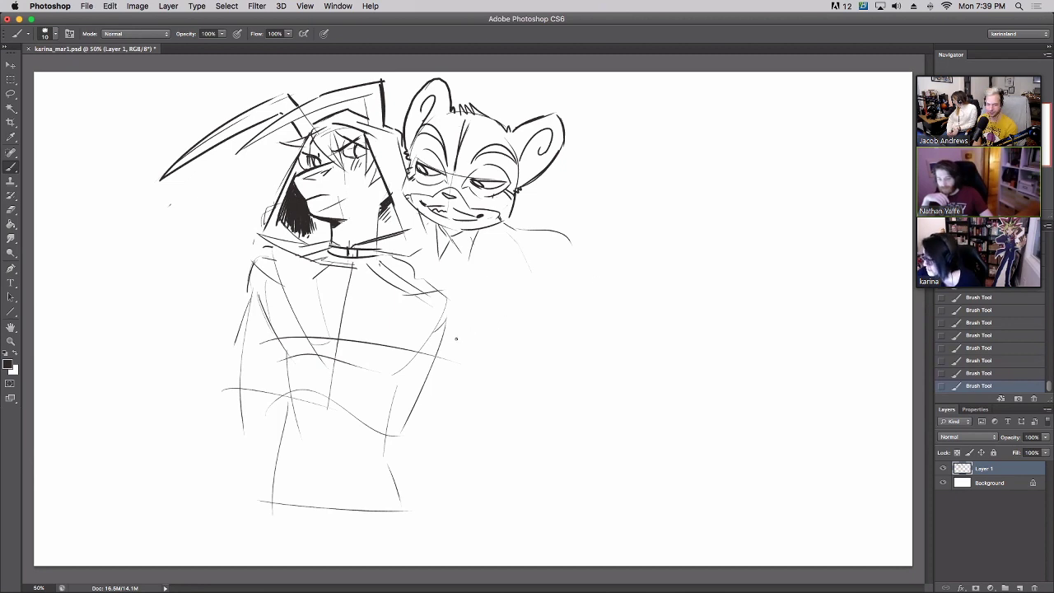
mouse_move(458, 265)
left_mouse_down()
mouse_move(505, 363)
mouse_move(476, 335)
left_mouse_up()
mouse_move(526, 295)
left_mouse_down()
mouse_move(540, 272)
mouse_move(554, 310)
left_mouse_up()
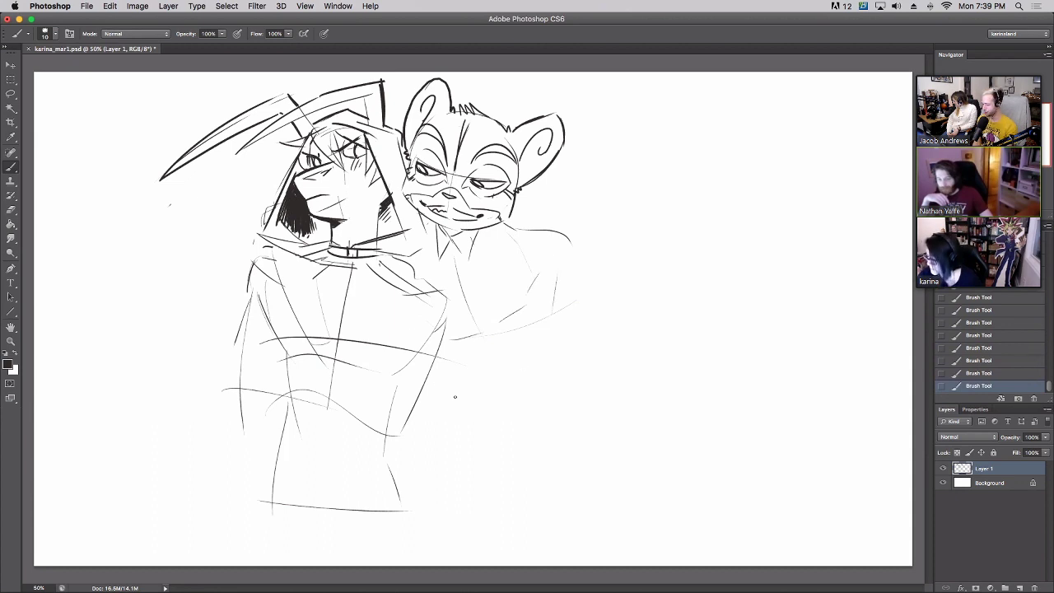
Sketch the animal's outer arm bent with its elbow pointing outward, and add loose guide lines for the lower torso.
left_click_drag(514, 357, 449, 363)
left_click_drag(587, 258, 656, 328)
key("super+z")
mouse_move(586, 258)
left_mouse_down()
mouse_move(652, 307)
mouse_move(592, 420)
left_mouse_up()
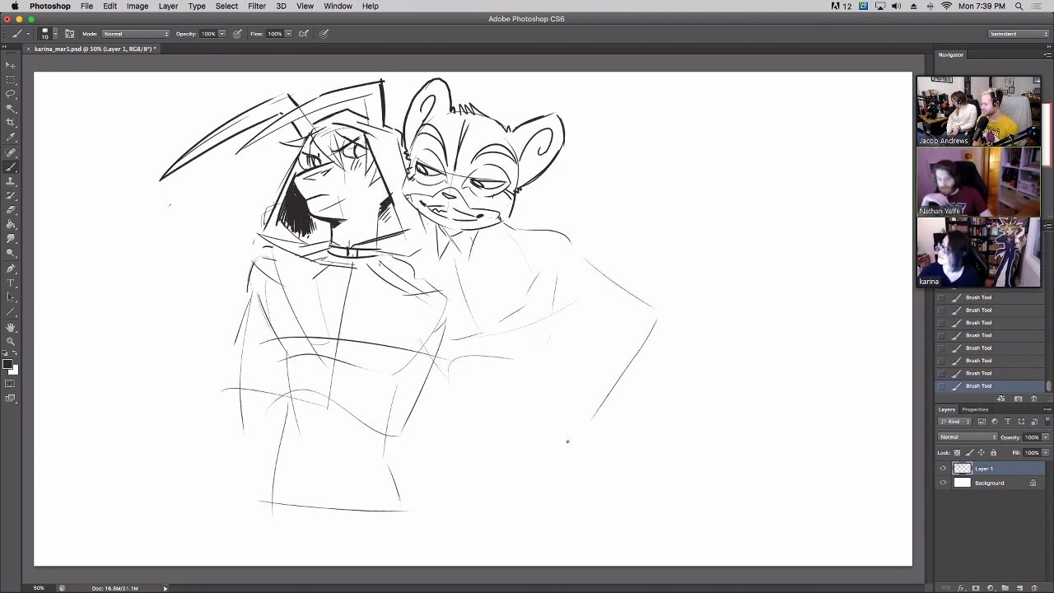
left_click_drag(483, 391, 504, 436)
key("super+z")
mouse_move(482, 373)
left_mouse_down()
mouse_move(563, 474)
mouse_move(533, 456)
mouse_move(549, 483)
left_mouse_up()
mouse_move(452, 396)
left_mouse_down()
mouse_move(473, 460)
mouse_move(455, 498)
mouse_move(486, 502)
left_mouse_up()
key("super+z")
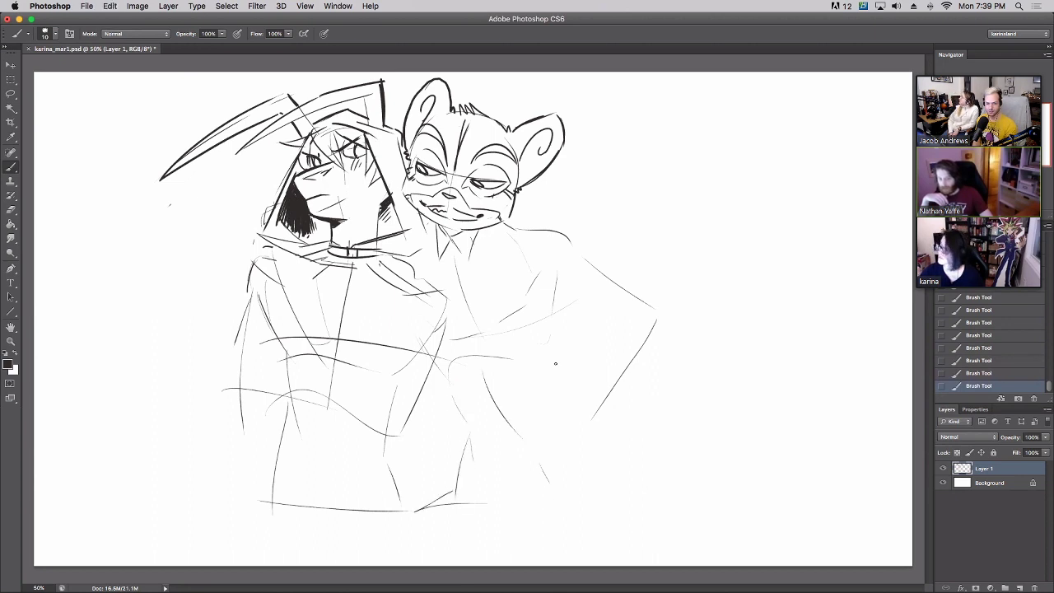
Sketch the sides of the animal's torso and hips, and add a curved waistline between them.
left_click_drag(583, 271, 565, 350)
left_click_drag(438, 382, 458, 430)
left_click_drag(566, 378, 569, 429)
key("super+z")
left_click_drag(567, 379, 603, 490)
key("super+z")
left_click_drag(568, 359, 578, 393)
left_click_drag(600, 438, 610, 485)
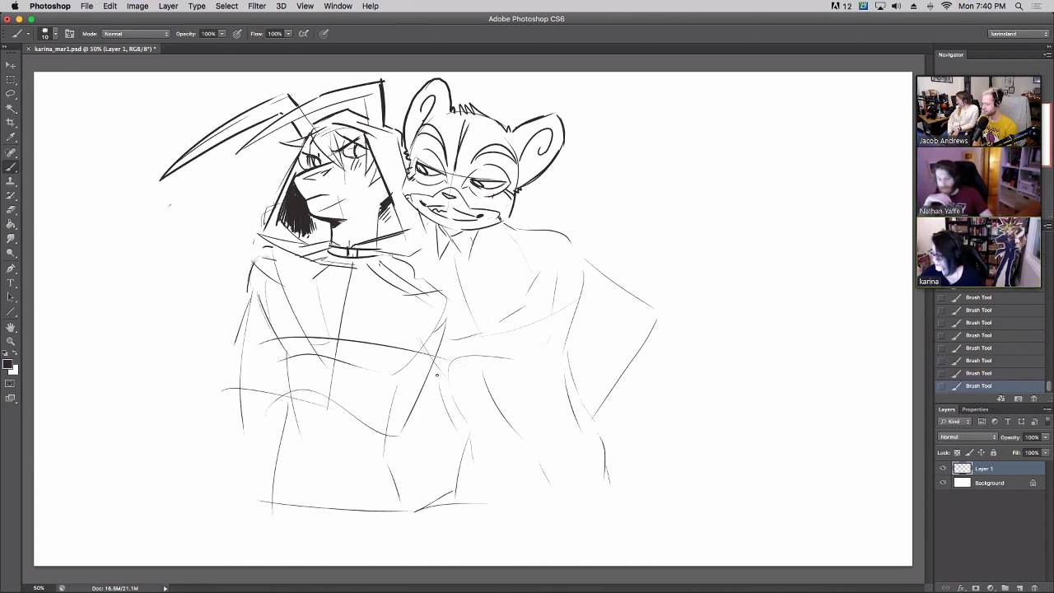
mouse_move(439, 385)
left_mouse_down()
mouse_move(451, 417)
mouse_move(548, 402)
left_mouse_up()
key("super+z")
key("super+z")
left_click_drag(471, 423, 562, 392)
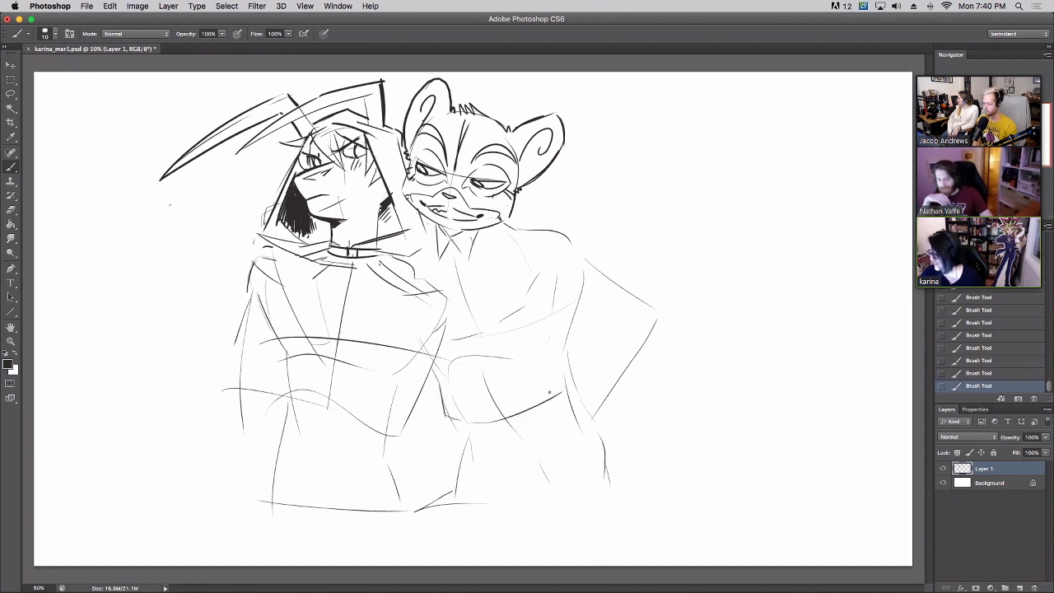
Draw a long, nearly vertical jacket edge from the animal's chin past the waist, and erase the waistline beside it.
left_click_drag(489, 237, 526, 464)
key("ctrl+z")
mouse_move(491, 231)
left_mouse_down()
mouse_move(504, 465)
mouse_move(521, 567)
left_mouse_up()
key("ctrl+z")
left_click_drag(492, 228, 500, 566)
key("ctrl+z")
left_click_drag(493, 228, 500, 568)
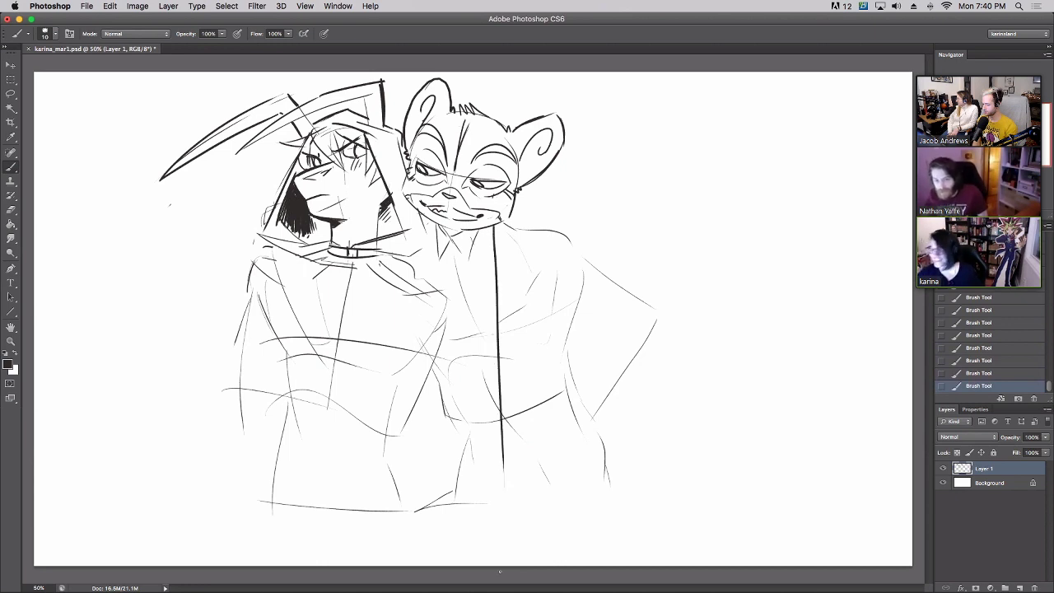
left_click_drag(502, 476, 506, 517)
left_click_drag(502, 458, 505, 507)
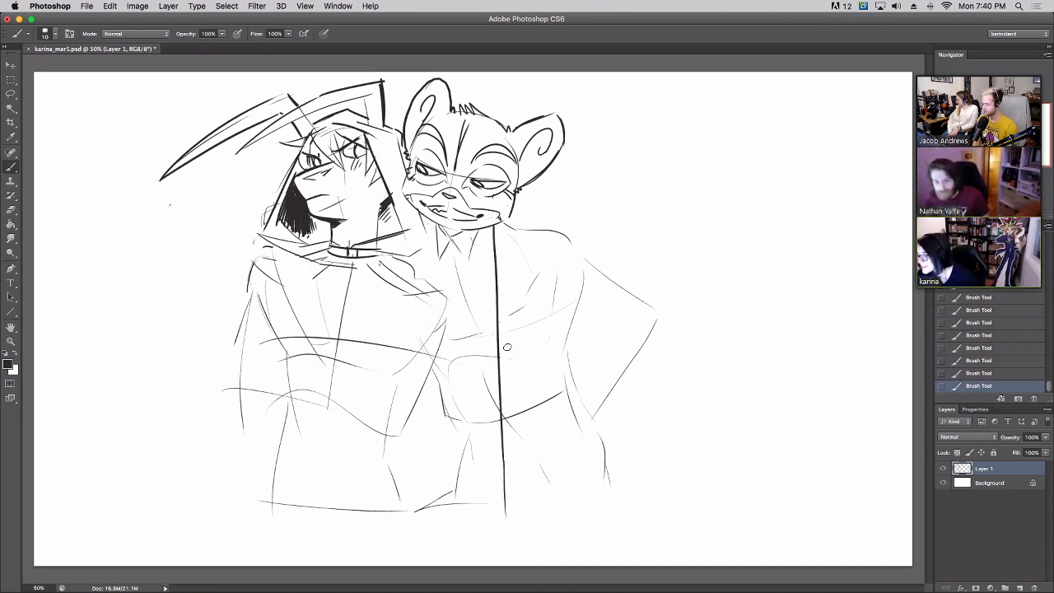
left_click_drag(509, 406, 525, 458)
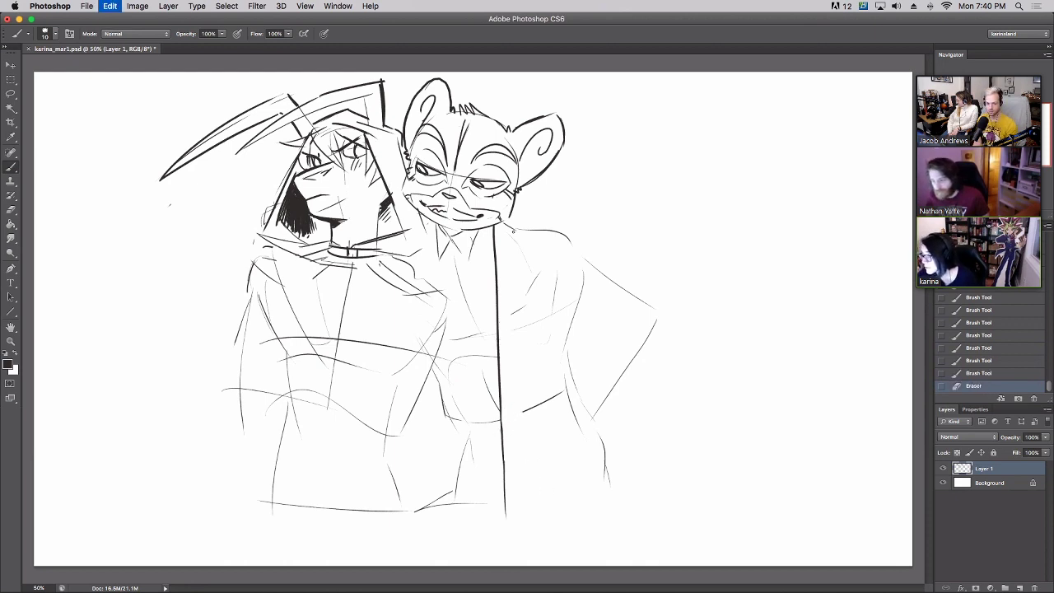
Draw a notched lapel running from the animal's neck down to the front edge of the jacket.
mouse_move(514, 221)
left_mouse_down()
mouse_move(532, 261)
mouse_move(506, 284)
mouse_move(533, 301)
mouse_move(503, 389)
mouse_move(528, 310)
left_mouse_up()
key("super+z")
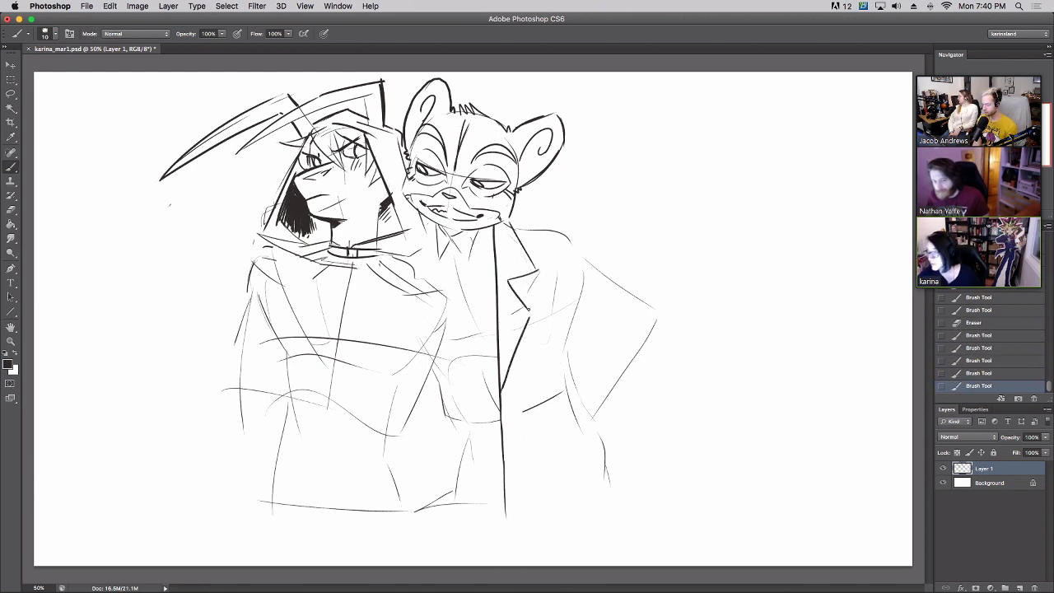
left_click_drag(505, 215, 508, 224)
key("super+z")
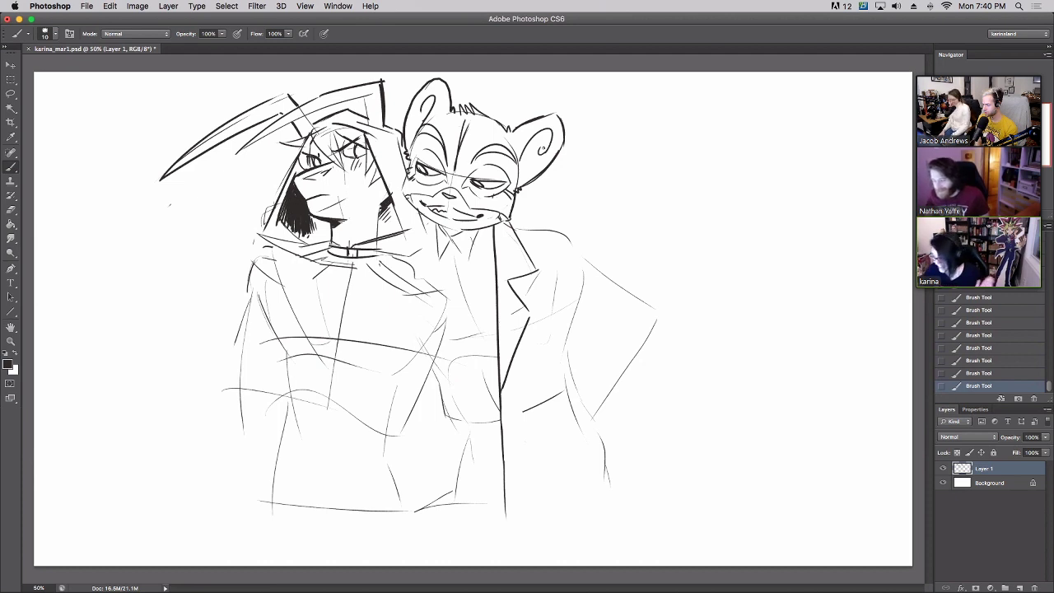
Draw the animal's long necktie with a knot and pointed tip, and erase the guide lines inside it.
left_click_drag(445, 251, 454, 333)
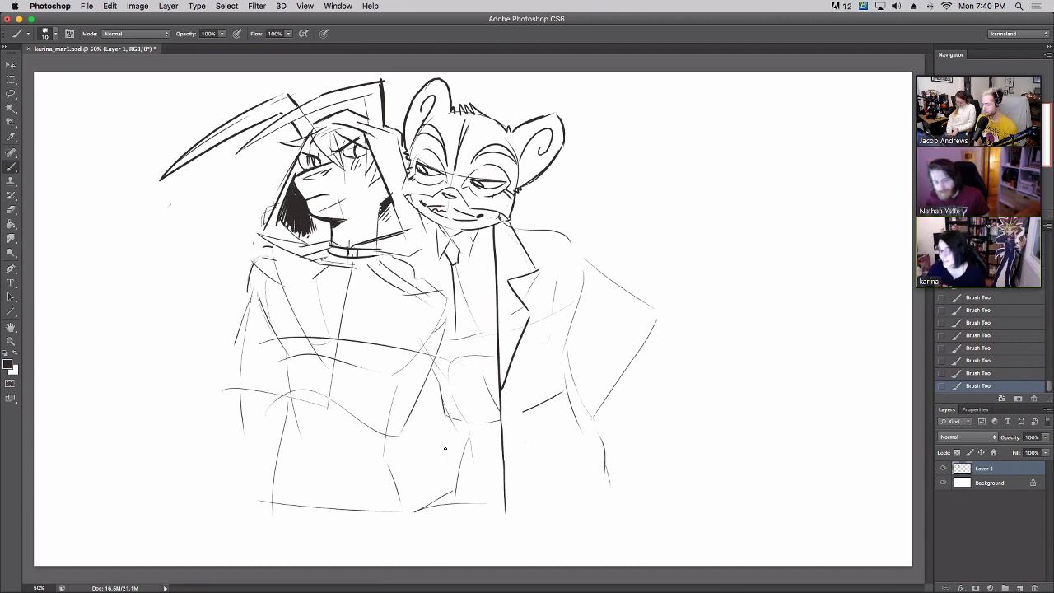
key("super+z")
left_click_drag(451, 265, 445, 405)
key("super+z")
mouse_move(453, 265)
left_mouse_down()
mouse_move(447, 473)
mouse_move(471, 451)
left_mouse_up()
mouse_move(457, 270)
left_mouse_down()
mouse_move(465, 474)
mouse_move(461, 245)
mouse_move(482, 501)
left_mouse_up()
key("super+z")
key("super+z")
key("ctrl+z")
mouse_move(459, 262)
left_mouse_down()
mouse_move(473, 461)
mouse_move(445, 448)
mouse_move(474, 458)
left_mouse_up()
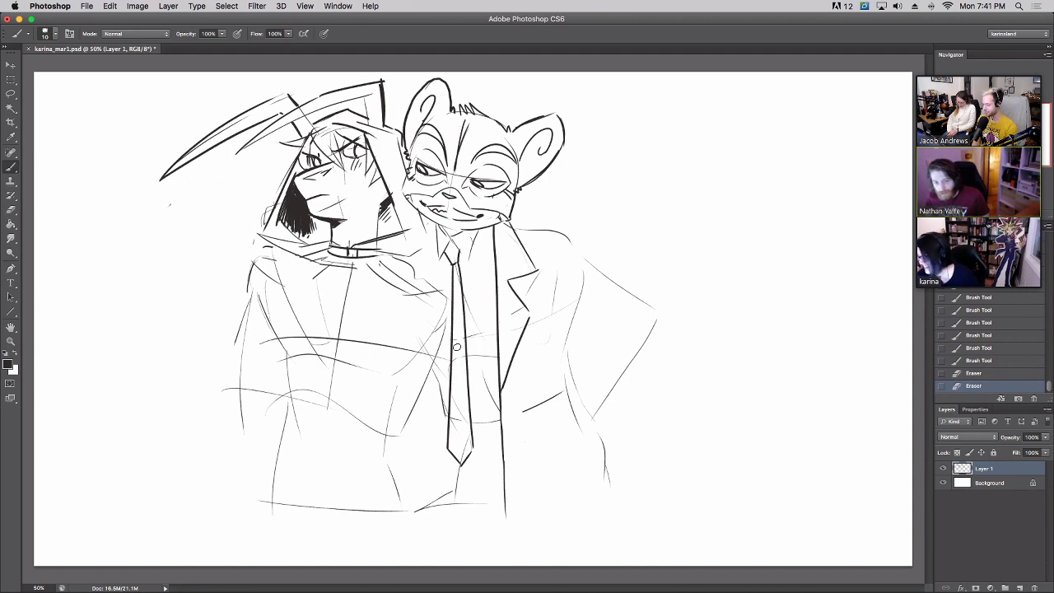
mouse_move(454, 432)
left_mouse_down()
mouse_move(441, 497)
mouse_move(466, 443)
left_mouse_up()
Draw the jacket's other edge beside the tie, and ink the pointed shoulder and sleeve of the animal's bent arm.
left_click(428, 379)
left_click_drag(426, 381, 435, 494)
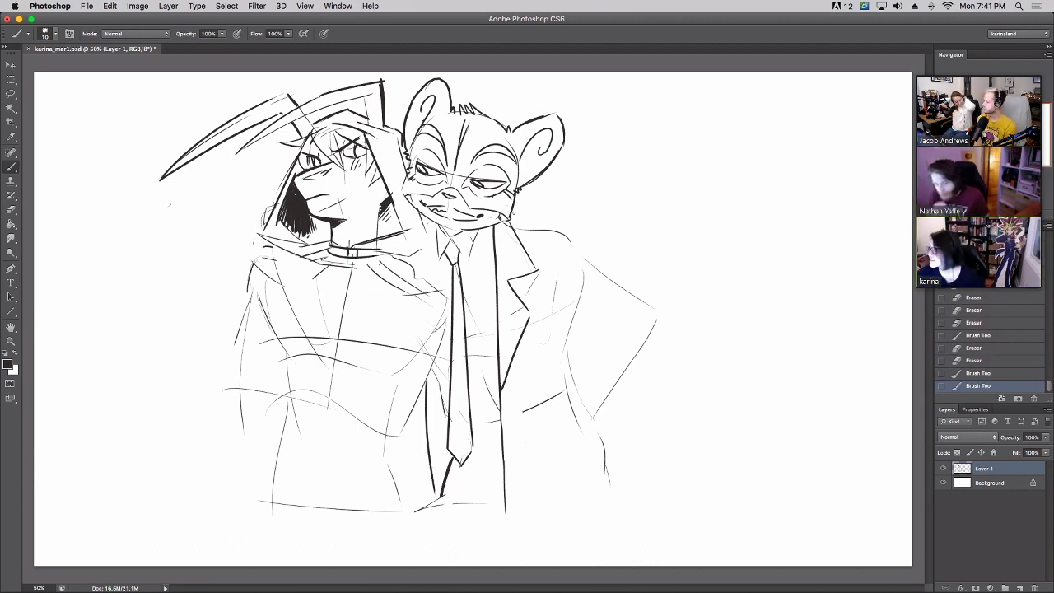
mouse_move(526, 220)
left_mouse_down()
mouse_move(557, 216)
mouse_move(586, 251)
left_mouse_up()
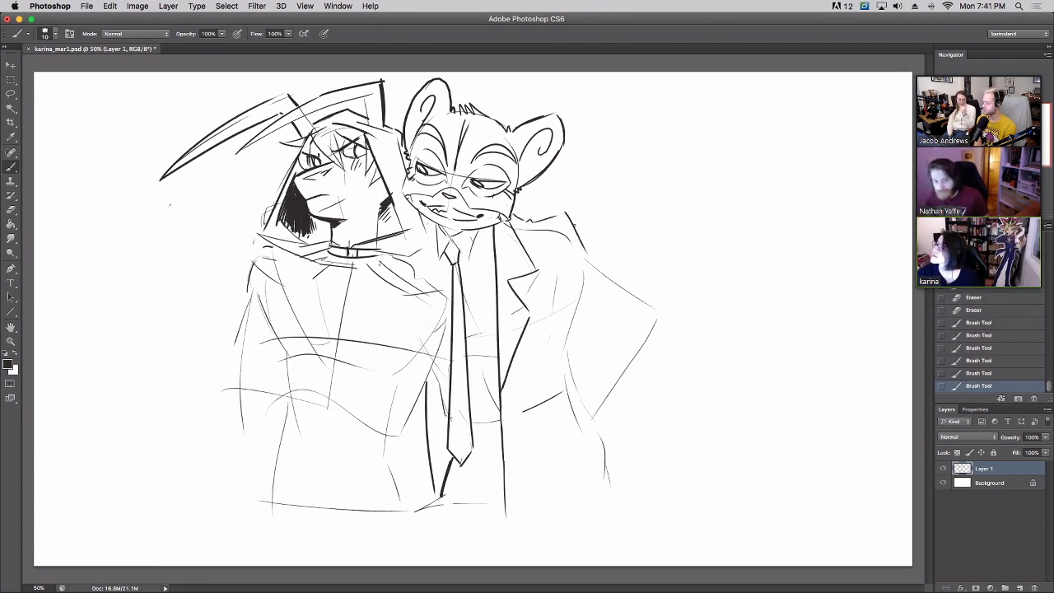
key("super+z")
left_click_drag(565, 218, 659, 320)
key("super+z")
left_click_drag(565, 215, 649, 302)
mouse_move(587, 312)
left_mouse_down()
mouse_move(614, 325)
mouse_move(646, 320)
mouse_move(624, 327)
mouse_move(581, 393)
left_mouse_up()
key("super+z")
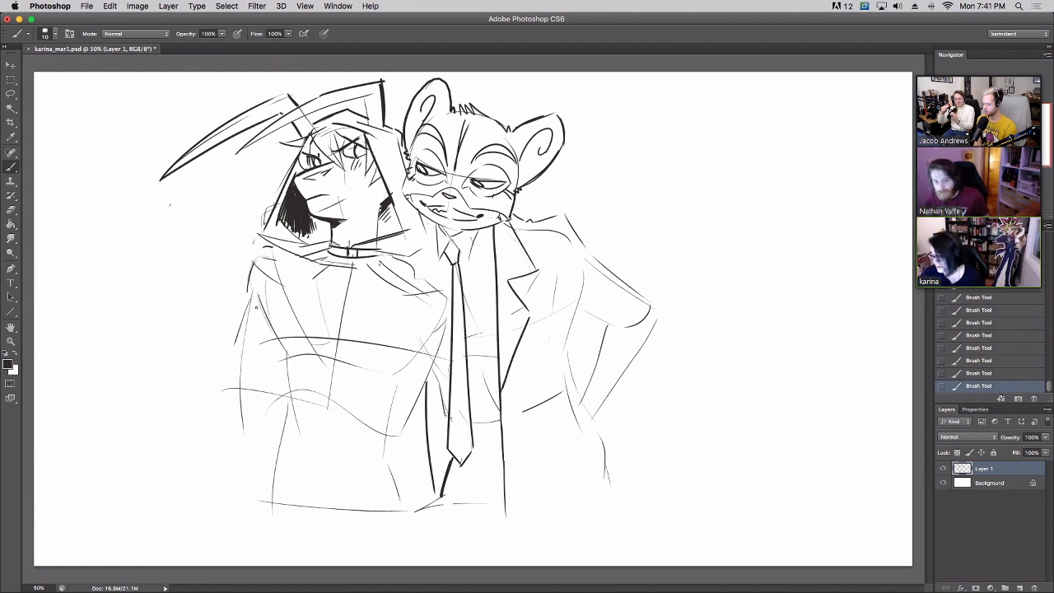
Sketch the hooded character's arms crossed over the chest, with overlapping forearms and rounded upper sleeves.
mouse_move(252, 292)
left_mouse_down()
mouse_move(240, 392)
mouse_move(264, 404)
left_mouse_up()
mouse_move(272, 343)
left_mouse_down()
mouse_move(272, 400)
mouse_move(245, 397)
mouse_move(265, 359)
left_mouse_up()
key("super+z")
left_click_drag(270, 357, 370, 353)
left_click_drag(254, 404, 356, 376)
left_click_drag(283, 387, 408, 431)
left_click_drag(328, 381, 387, 374)
key("super+z")
left_click_drag(387, 297, 411, 386)
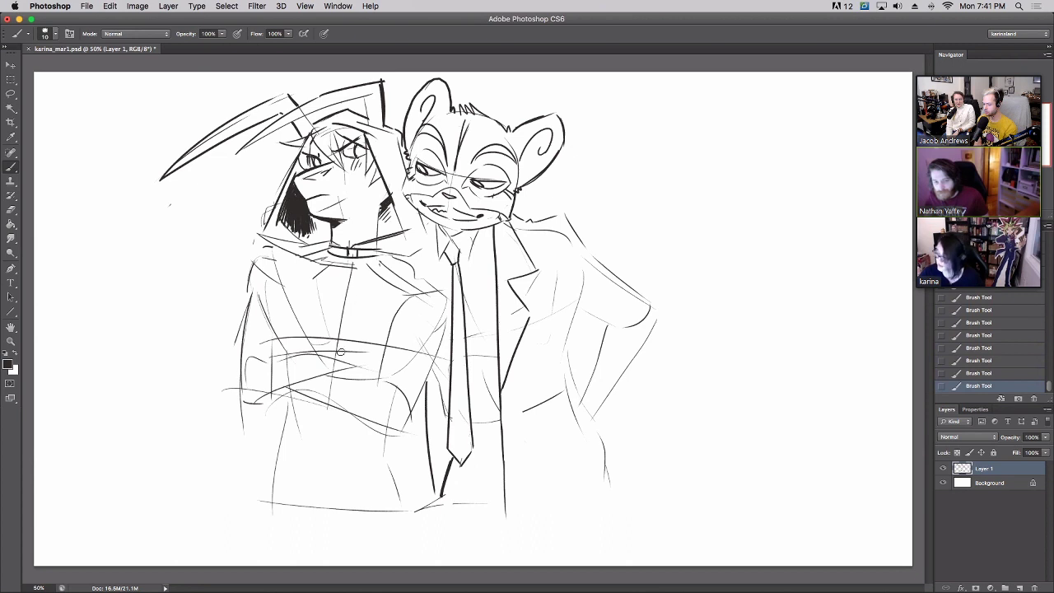
Draw the hooded character's hands on the crossed arms and erase the guide lines running through them.
mouse_move(365, 352)
left_mouse_down()
mouse_move(380, 372)
mouse_move(349, 368)
mouse_move(375, 376)
mouse_move(355, 381)
left_mouse_up()
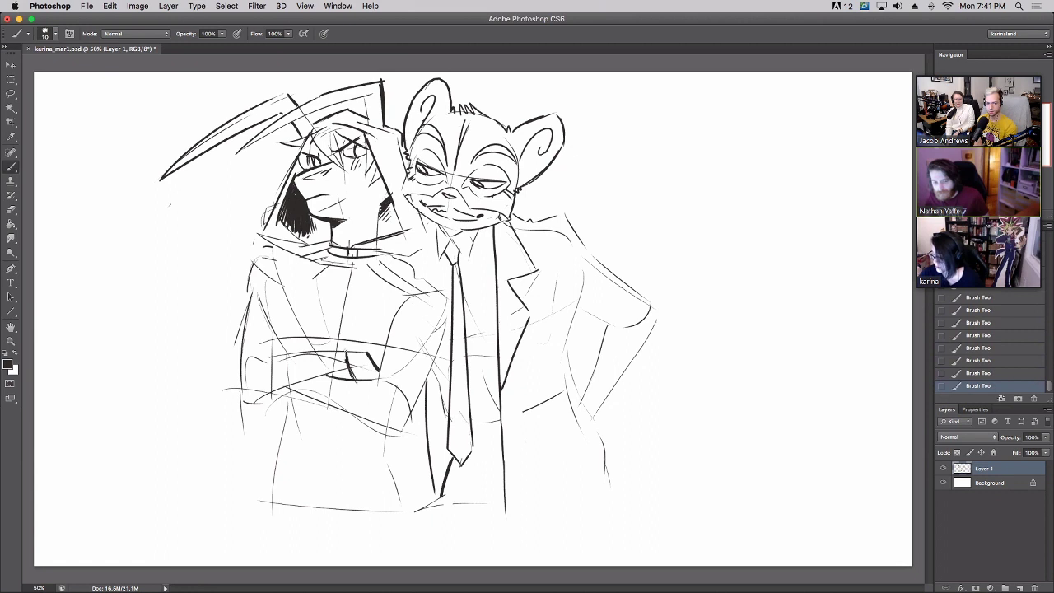
left_click(356, 365)
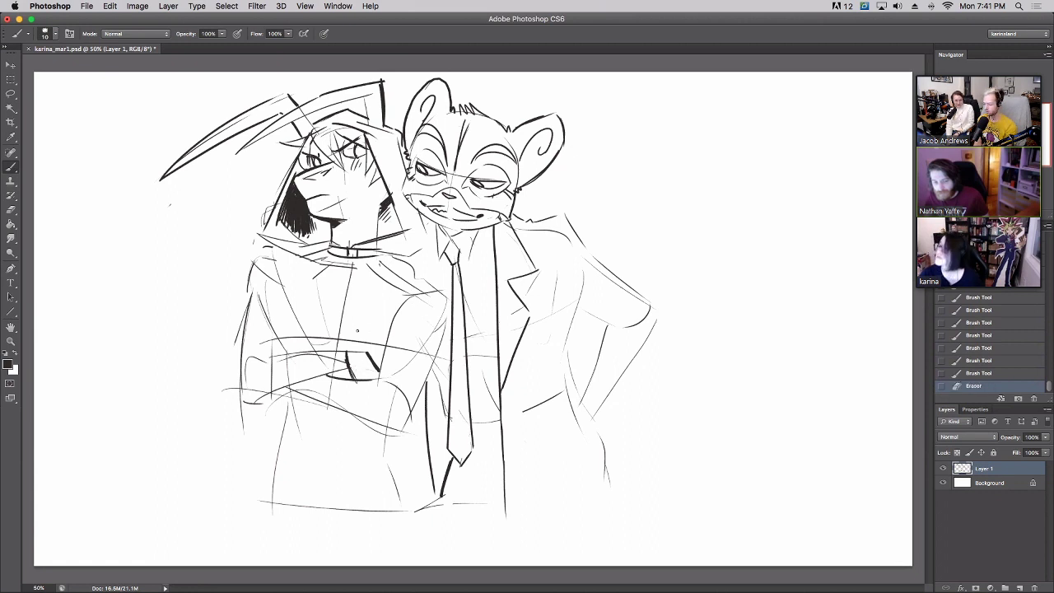
mouse_move(285, 355)
left_mouse_down()
mouse_move(255, 352)
mouse_move(347, 360)
mouse_move(345, 352)
mouse_move(274, 368)
mouse_move(331, 355)
left_mouse_up()
key("super+z")
key("super+z")
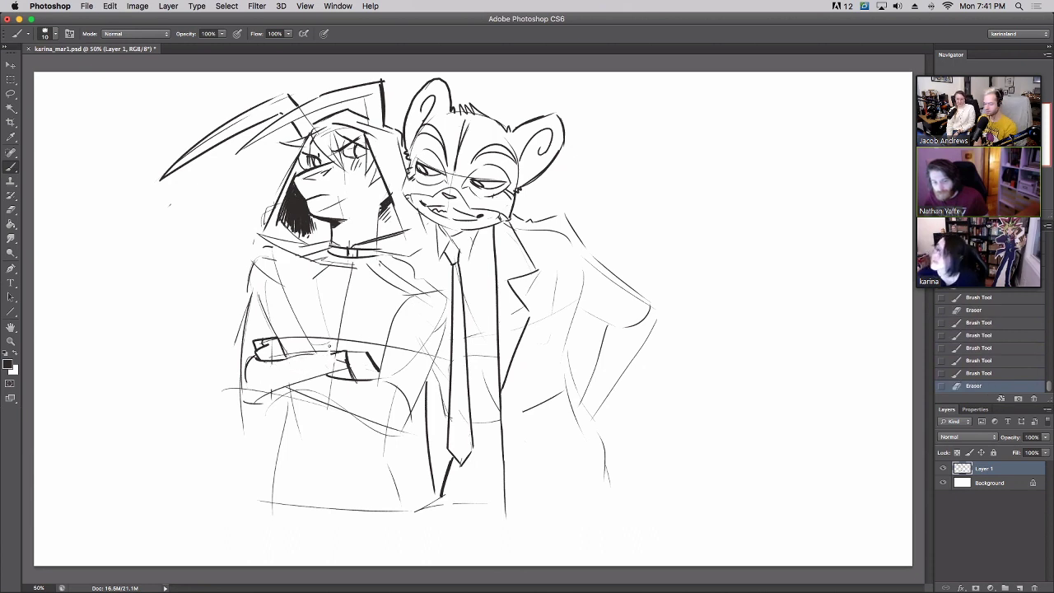
Add curved wrapping bands along the hooded character's upper crossed forearm.
mouse_move(264, 358)
left_mouse_down()
mouse_move(346, 352)
mouse_move(341, 371)
left_mouse_up()
key("super+z")
mouse_move(330, 357)
left_mouse_down()
mouse_move(334, 373)
mouse_move(319, 376)
left_mouse_up()
mouse_move(308, 360)
left_mouse_down()
mouse_move(311, 377)
mouse_move(288, 380)
left_mouse_up()
left_click_drag(280, 361, 268, 390)
Ink the lower crossed forearm, fill it with curved wrapping bands, and erase its outline near the elbow.
mouse_move(265, 364)
left_mouse_down()
mouse_move(262, 387)
mouse_move(401, 426)
left_mouse_up()
mouse_move(326, 373)
left_mouse_down()
mouse_move(372, 380)
mouse_move(412, 415)
left_mouse_up()
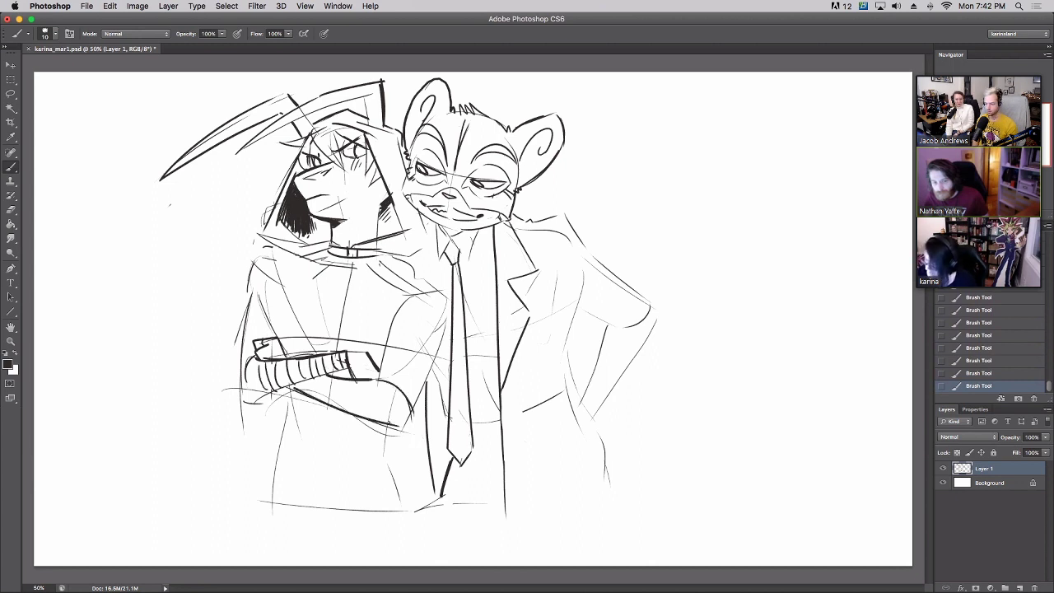
left_click_drag(304, 378, 301, 393)
left_click_drag(316, 379, 319, 401)
left_click_drag(333, 377, 336, 401)
mouse_move(352, 381)
left_mouse_down()
mouse_move(346, 411)
mouse_move(357, 411)
left_mouse_up()
left_click_drag(378, 384, 378, 422)
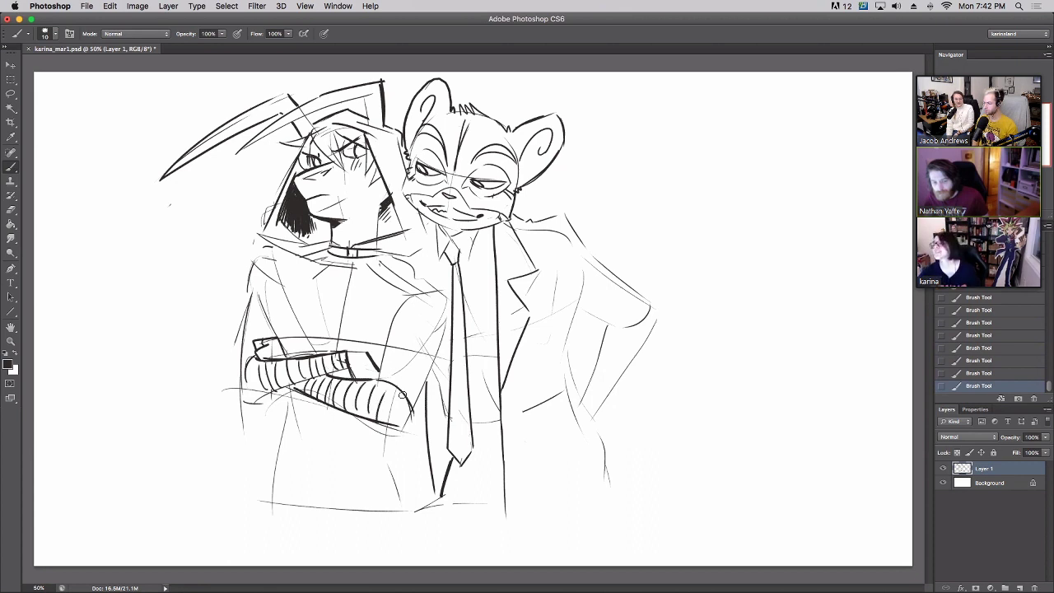
mouse_move(399, 412)
left_mouse_down()
mouse_move(394, 427)
mouse_move(372, 413)
mouse_move(379, 380)
mouse_move(372, 420)
left_mouse_up()
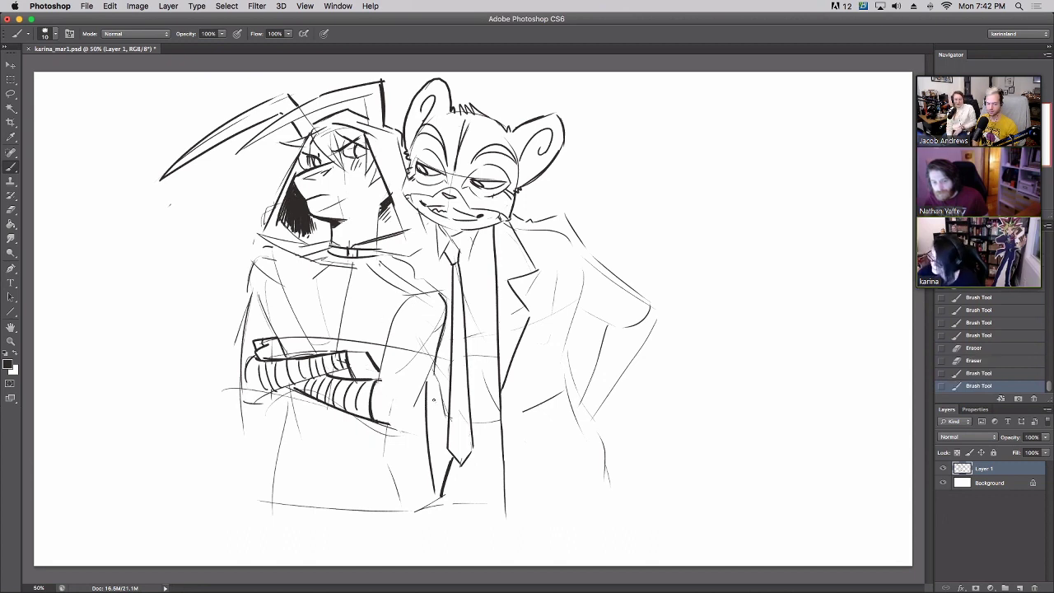
Draw the ragged sleeve around the elbow nearest the animal and erase the construction lines inside it.
left_click_drag(428, 370, 430, 405)
left_click_drag(430, 403, 380, 421)
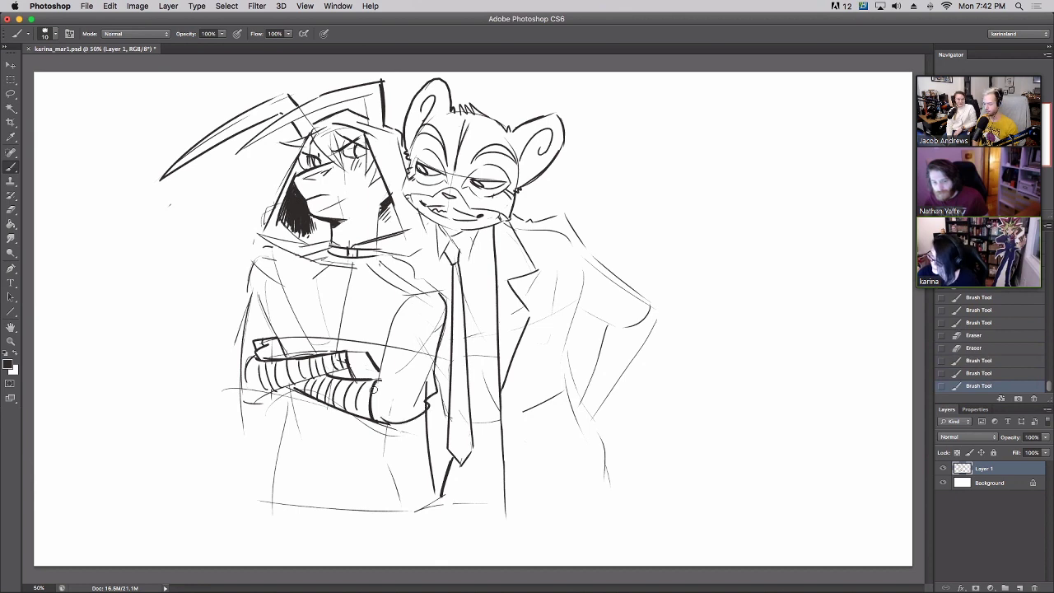
left_click_drag(427, 383, 425, 361)
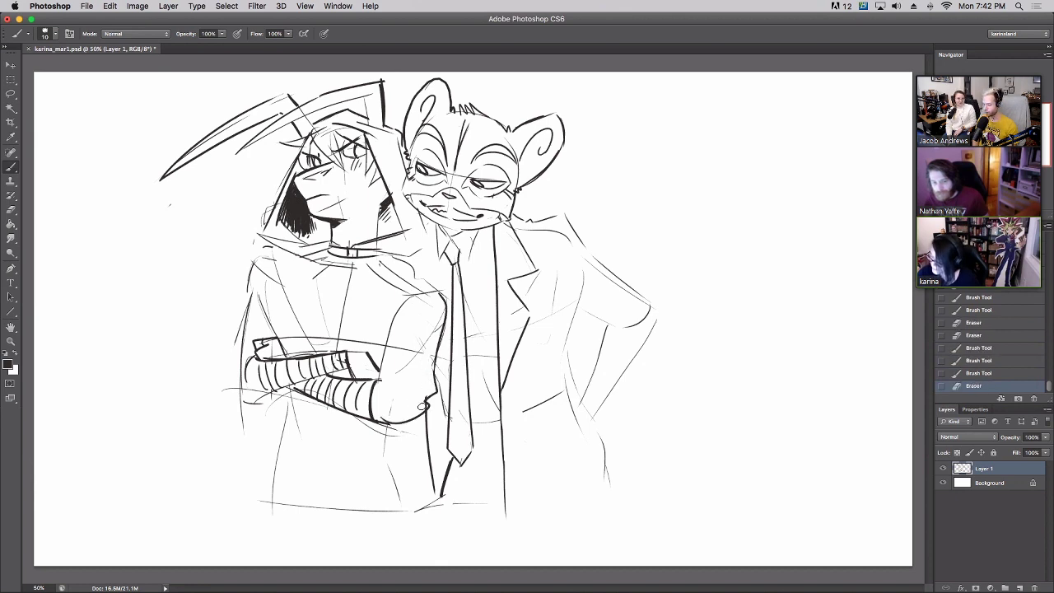
left_click_drag(424, 405, 415, 375)
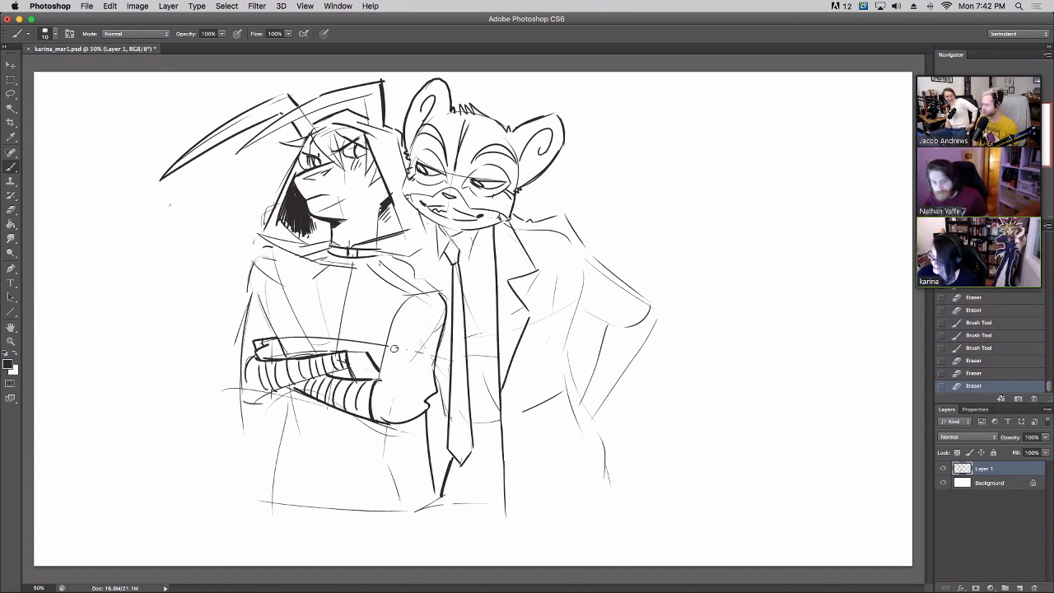
left_click_drag(426, 322, 408, 344)
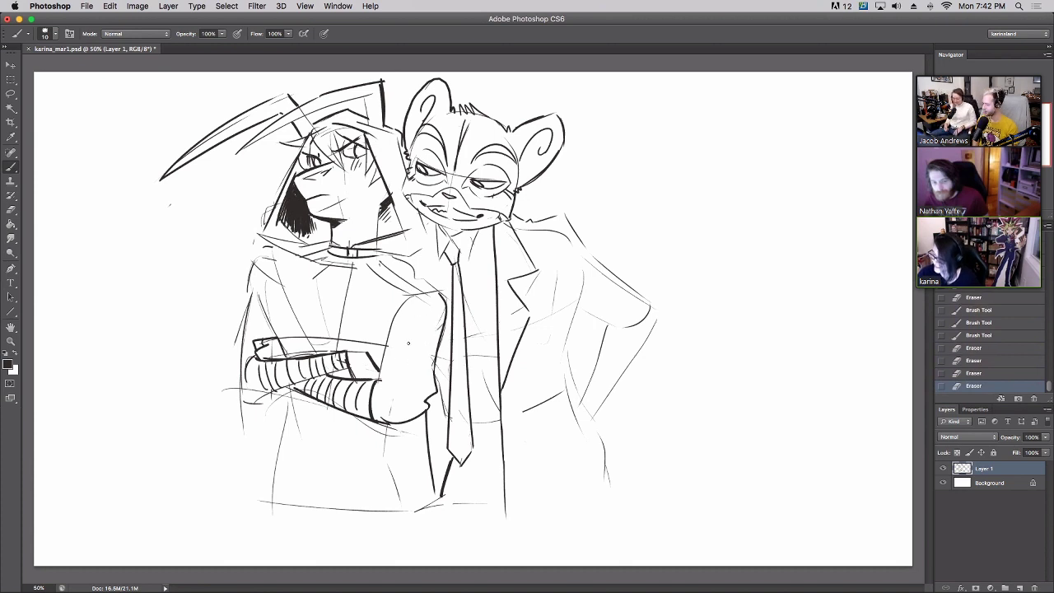
Draw the hooded character's far shoulder and outer sleeve with a ragged hem, and erase the old shoulder lines.
left_click_drag(272, 247, 252, 288)
key("super+z")
left_click_drag(272, 246, 219, 364)
key("super+z")
mouse_move(249, 288)
left_mouse_down()
mouse_move(229, 393)
mouse_move(278, 398)
mouse_move(250, 403)
mouse_move(285, 384)
mouse_move(241, 380)
mouse_move(256, 277)
mouse_move(235, 375)
left_mouse_up()
key("super+z")
key("super+z")
key("super+z")
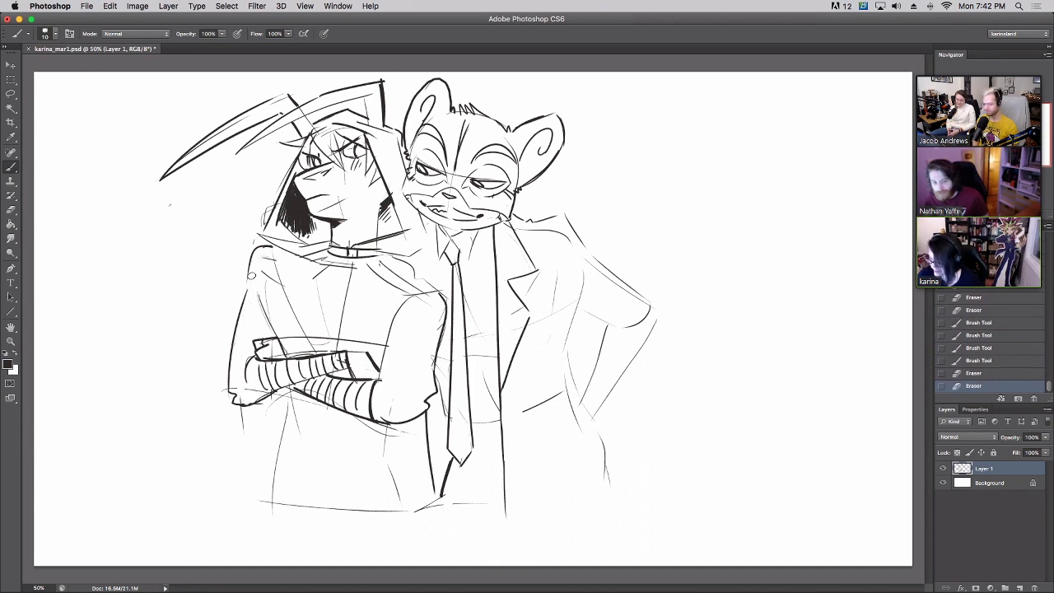
mouse_move(272, 277)
left_mouse_down()
mouse_move(272, 286)
mouse_move(268, 264)
mouse_move(245, 290)
left_mouse_up()
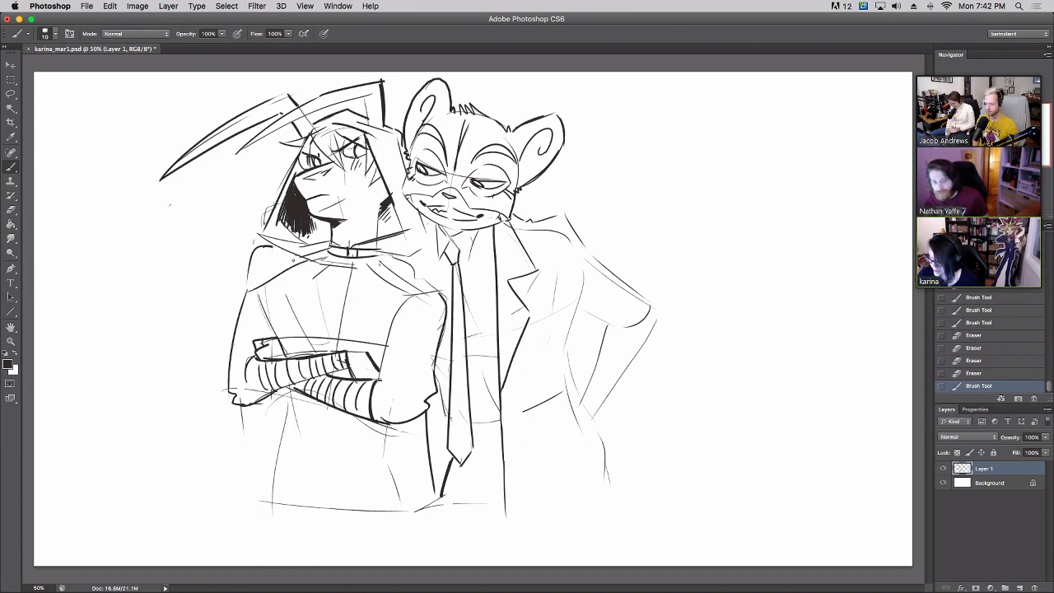
Draw the hooded cape draping over both shoulders from the collar, and clean up its edge beside the tie.
left_click_drag(313, 264, 251, 288)
left_click_drag(331, 259, 224, 297)
key("super+z")
mouse_move(328, 260)
left_mouse_down()
mouse_move(257, 293)
mouse_move(235, 275)
mouse_move(277, 267)
mouse_move(240, 293)
left_mouse_up()
left_click_drag(286, 263, 244, 283)
left_click_drag(351, 271, 423, 307)
key("super+z")
mouse_move(352, 270)
left_mouse_down()
mouse_move(423, 305)
mouse_move(449, 302)
left_mouse_up()
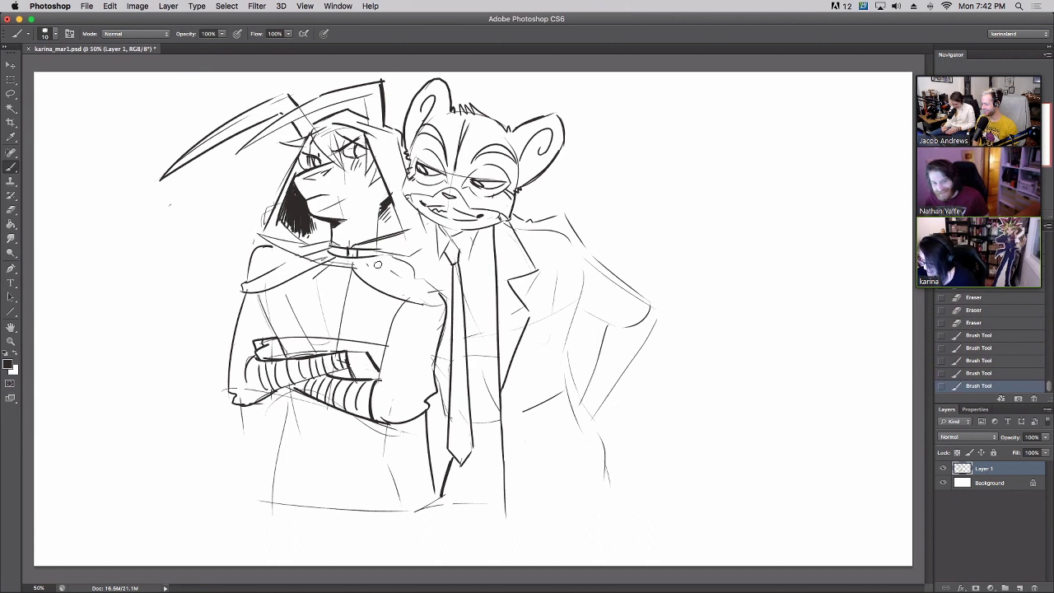
left_click(434, 295)
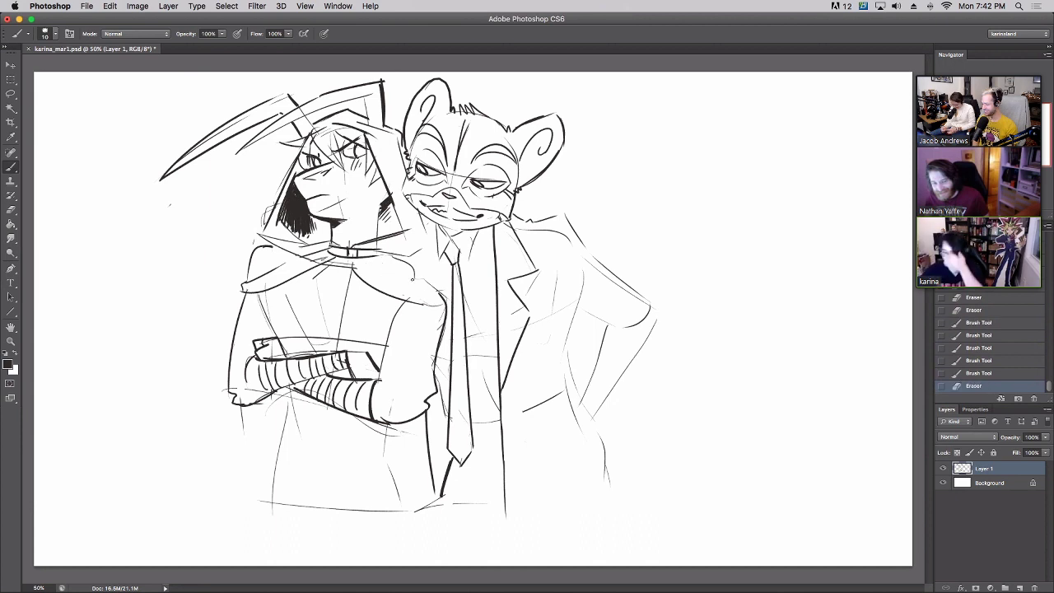
left_click_drag(407, 257, 442, 290)
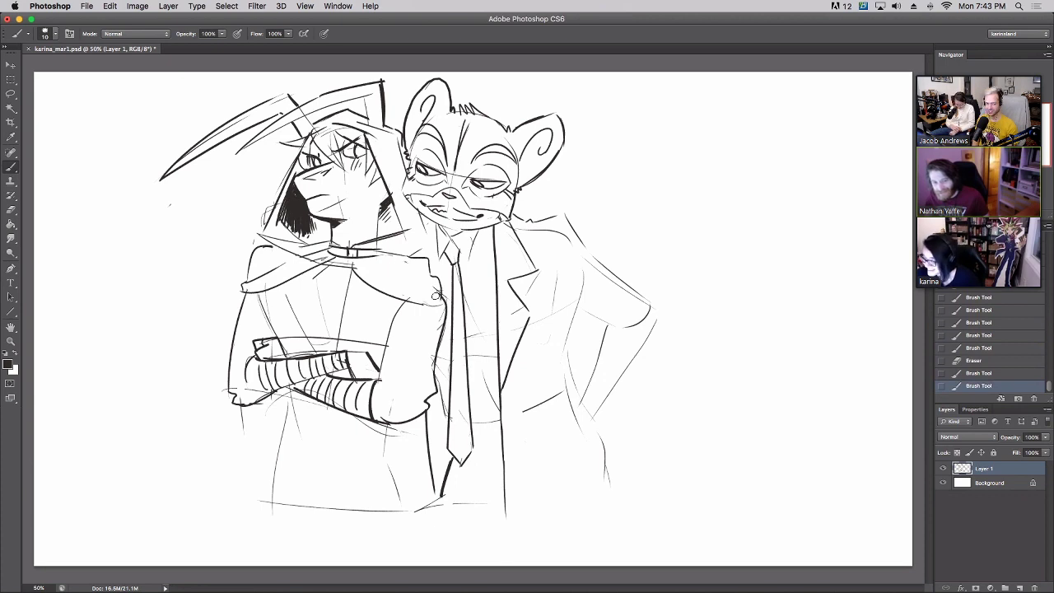
Ink the cape's fold below the collar and draw the hooded character's open V neckline down to the crossed arms.
left_click(391, 282)
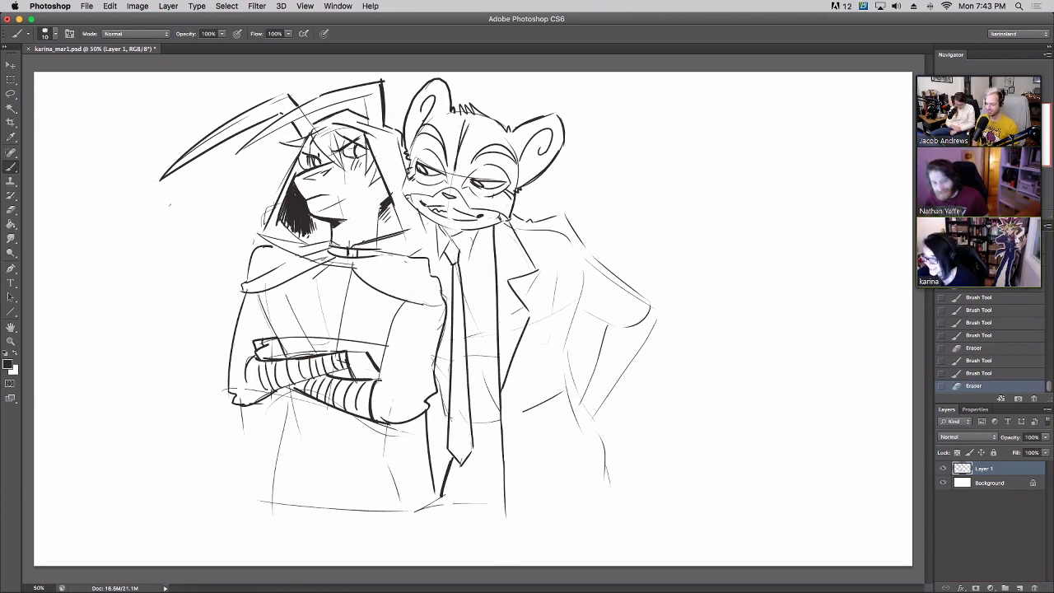
mouse_move(358, 260)
left_mouse_down()
mouse_move(353, 279)
mouse_move(387, 285)
left_mouse_up()
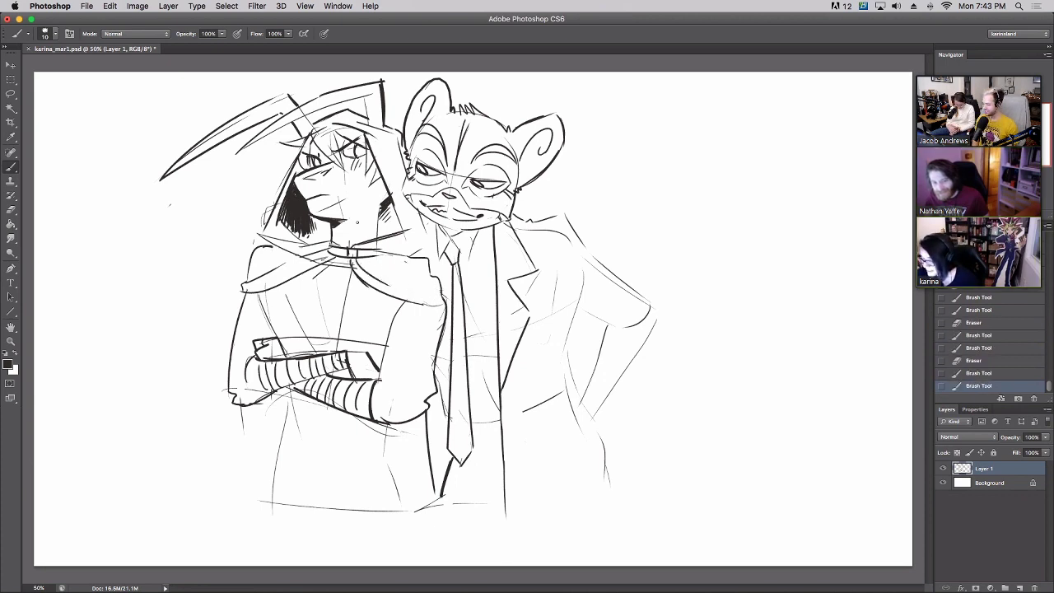
mouse_move(292, 280)
left_mouse_down()
mouse_move(319, 352)
mouse_move(341, 335)
mouse_move(358, 270)
left_mouse_up()
mouse_move(341, 349)
left_mouse_down()
mouse_move(361, 281)
mouse_move(283, 348)
left_mouse_up()
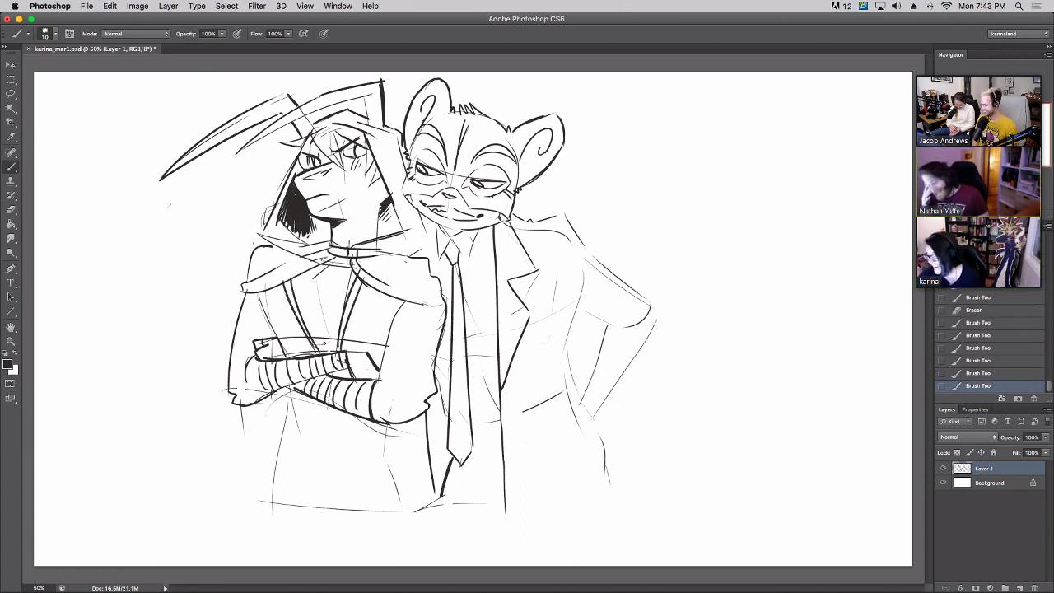
left_click(973, 336)
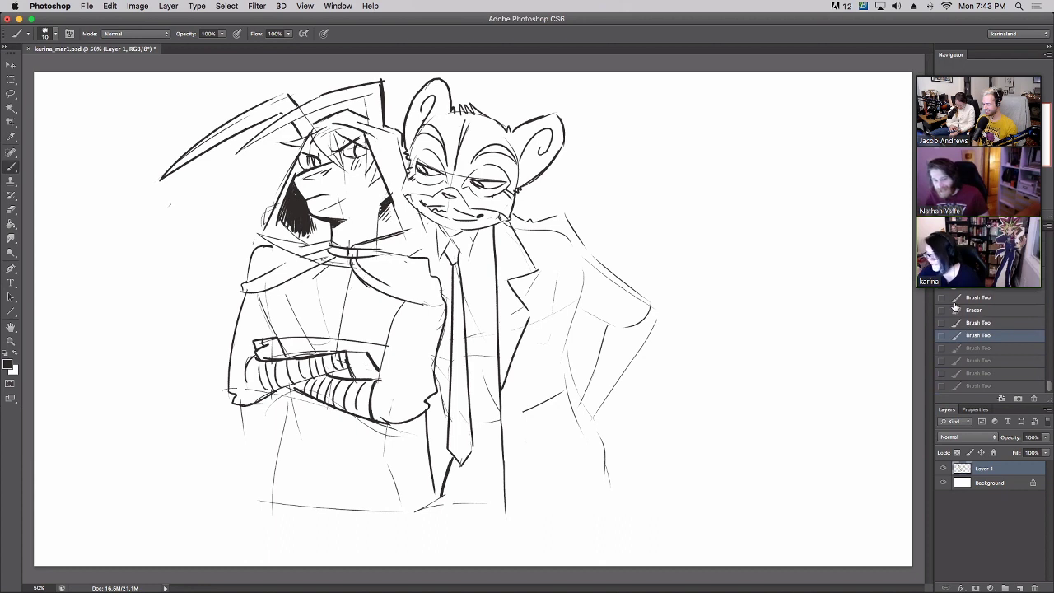
left_click_drag(288, 296, 300, 323)
key("super+z")
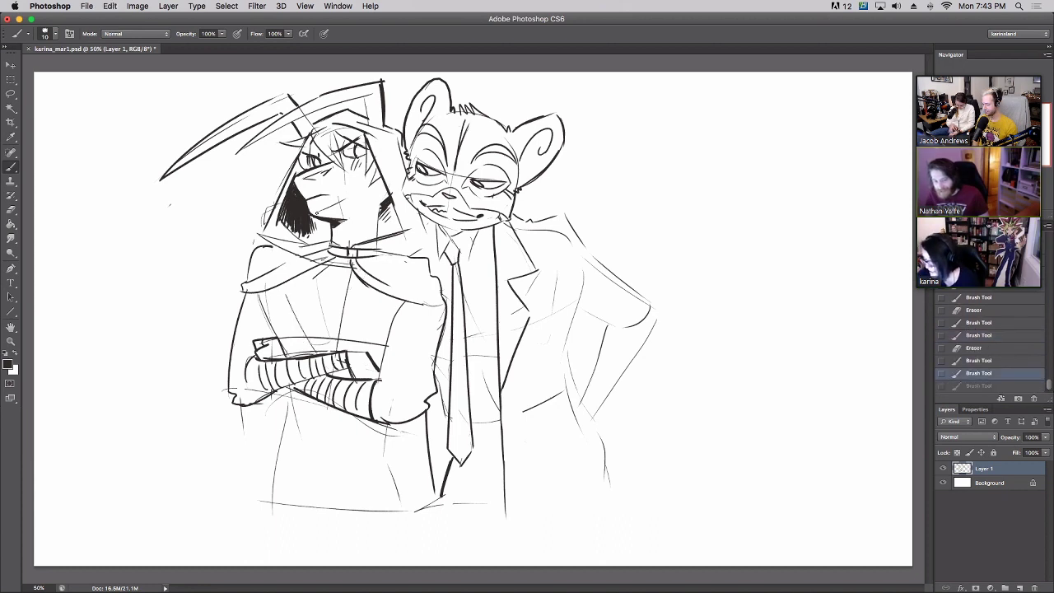
left_click_drag(314, 280, 291, 351)
left_click_drag(310, 275, 295, 339)
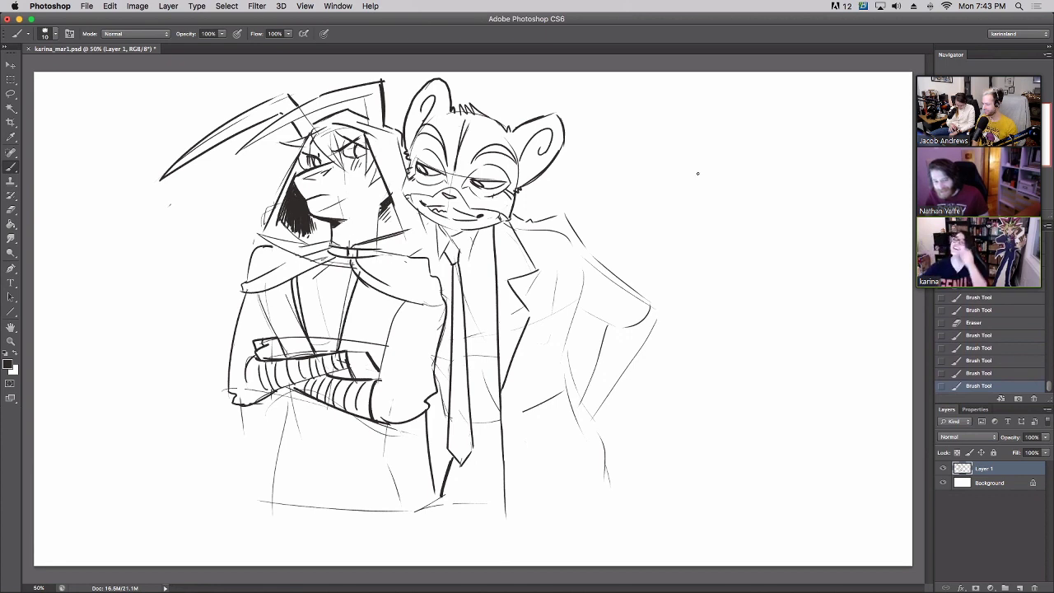
Add a chest fold inside the neckline, ink the torso edge beside the sleeve, and refine the tucked hand's bumpy fingers.
left_click_drag(325, 292, 331, 328)
key("super+z")
mouse_move(323, 282)
left_mouse_down()
mouse_move(333, 328)
mouse_move(326, 283)
left_mouse_up()
key("super+z")
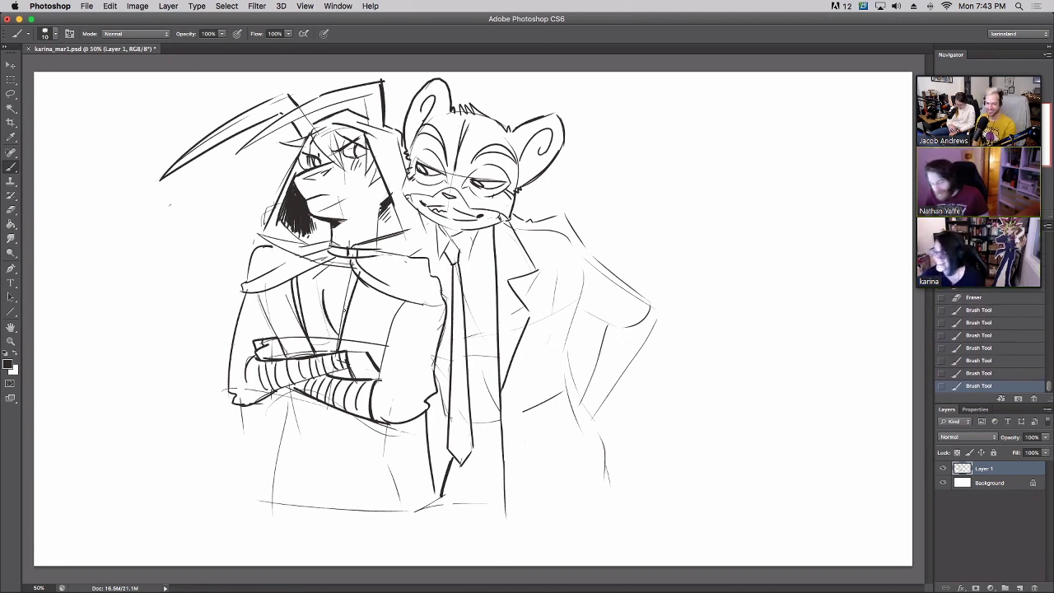
left_click_drag(259, 298, 271, 336)
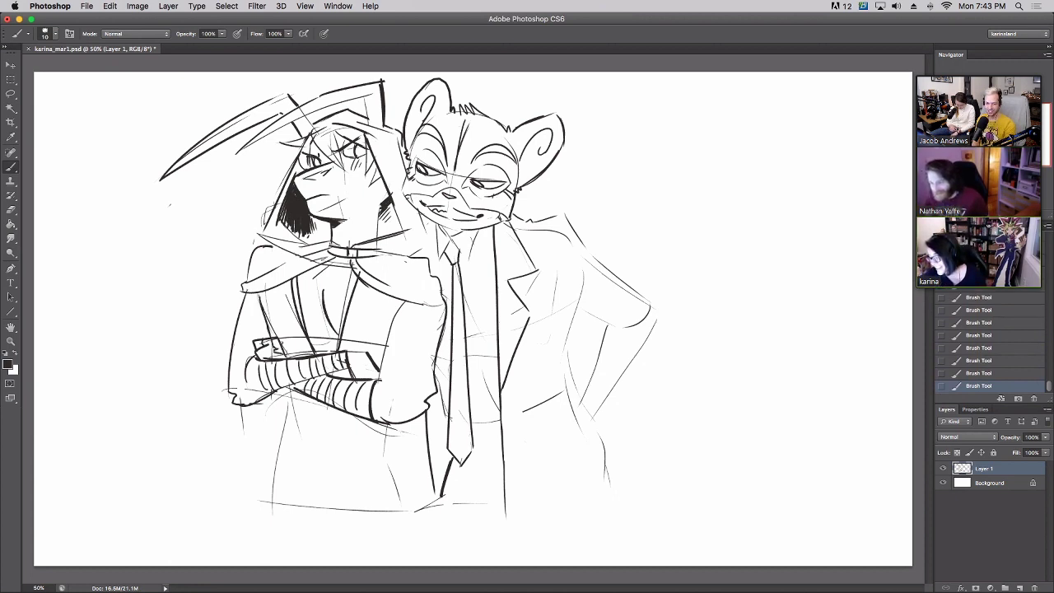
left_click_drag(275, 334, 292, 335)
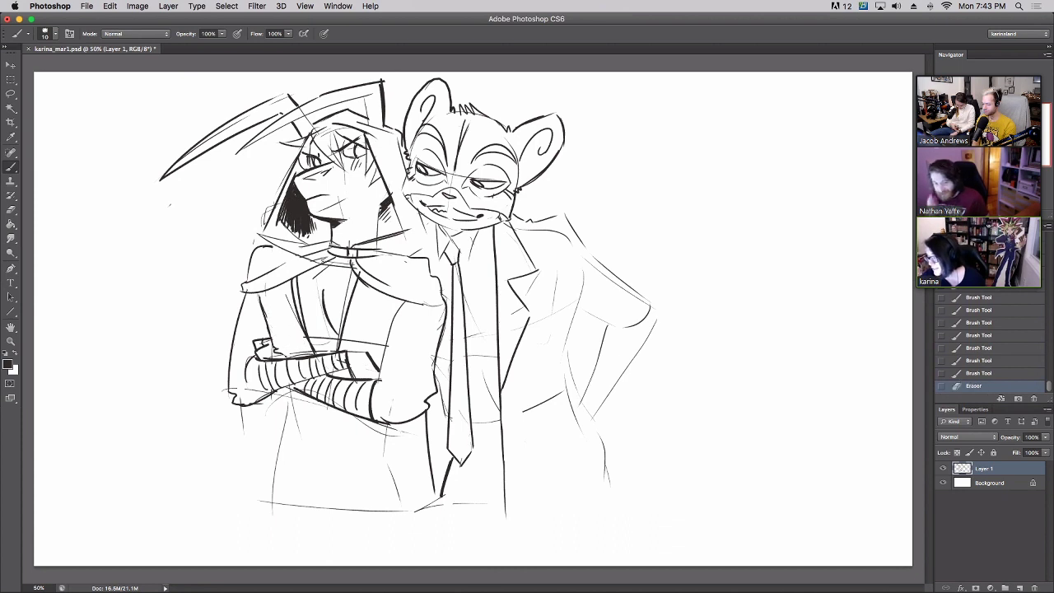
Fill the hooded character's open neckline with diagonal crosshatching to suggest a mesh undershirt.
mouse_move(336, 257)
left_mouse_down()
mouse_move(300, 281)
mouse_move(301, 315)
left_mouse_up()
key("super+z")
mouse_move(344, 288)
left_mouse_down()
mouse_move(304, 321)
mouse_move(306, 341)
left_mouse_up()
left_click_drag(339, 323, 313, 349)
left_click_drag(336, 340, 317, 351)
left_click_drag(300, 283, 332, 349)
mouse_move(312, 274)
left_mouse_down()
mouse_move(333, 345)
mouse_move(326, 280)
left_mouse_up()
left_click_drag(321, 279, 339, 307)
left_click_drag(343, 272, 348, 288)
mouse_move(339, 285)
left_mouse_down()
mouse_move(345, 298)
mouse_move(344, 278)
left_mouse_up()
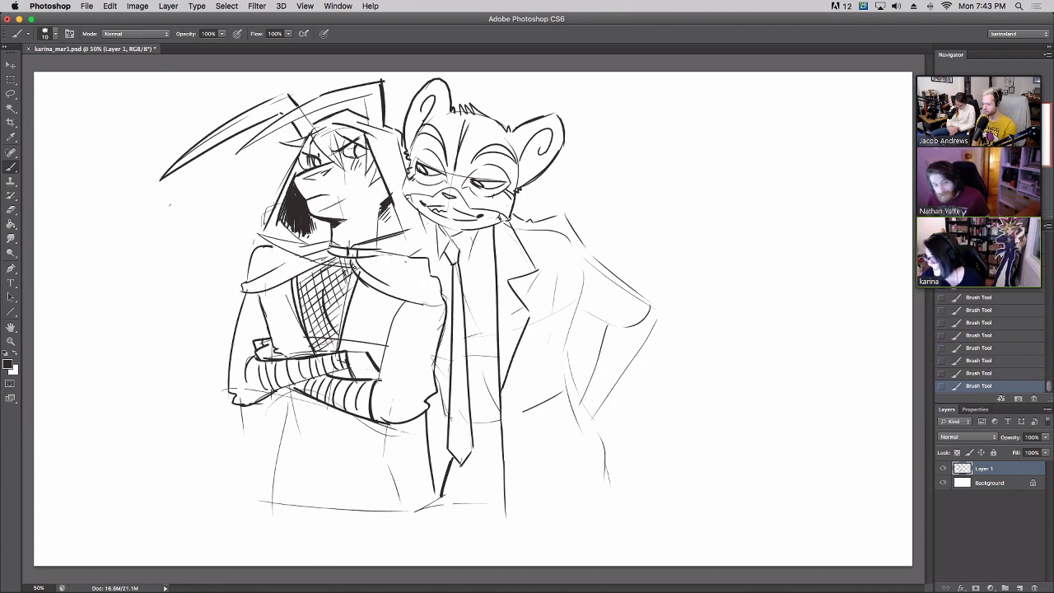
Draw the hooded character's ragged tunic hem and belt below the crossed arms, with a robe fold hanging beneath.
mouse_move(273, 390)
left_mouse_down()
mouse_move(293, 428)
mouse_move(380, 442)
left_mouse_up()
key("ctrl+z")
mouse_move(284, 437)
left_mouse_down()
mouse_move(392, 437)
mouse_move(387, 426)
mouse_move(400, 435)
left_mouse_up()
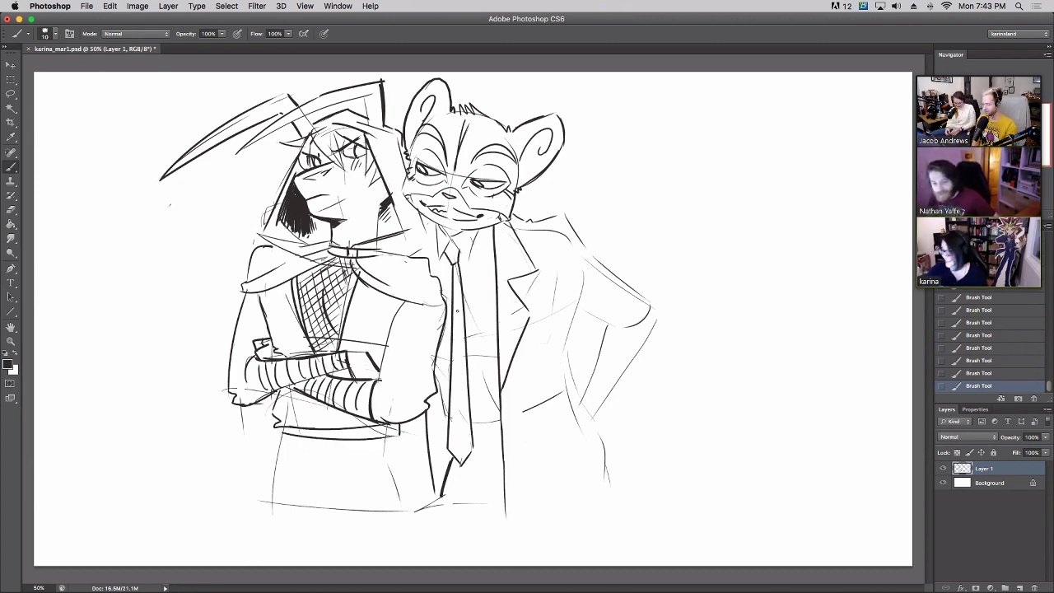
left_click_drag(321, 410, 306, 500)
left_click_drag(278, 435, 254, 511)
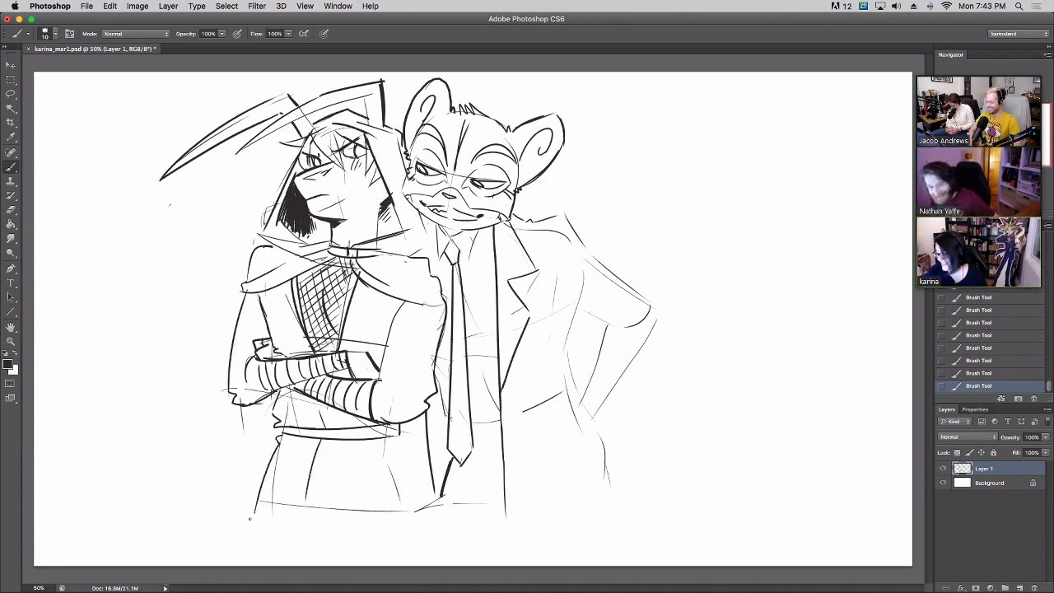
key("super+z")
left_click_drag(278, 437, 280, 445)
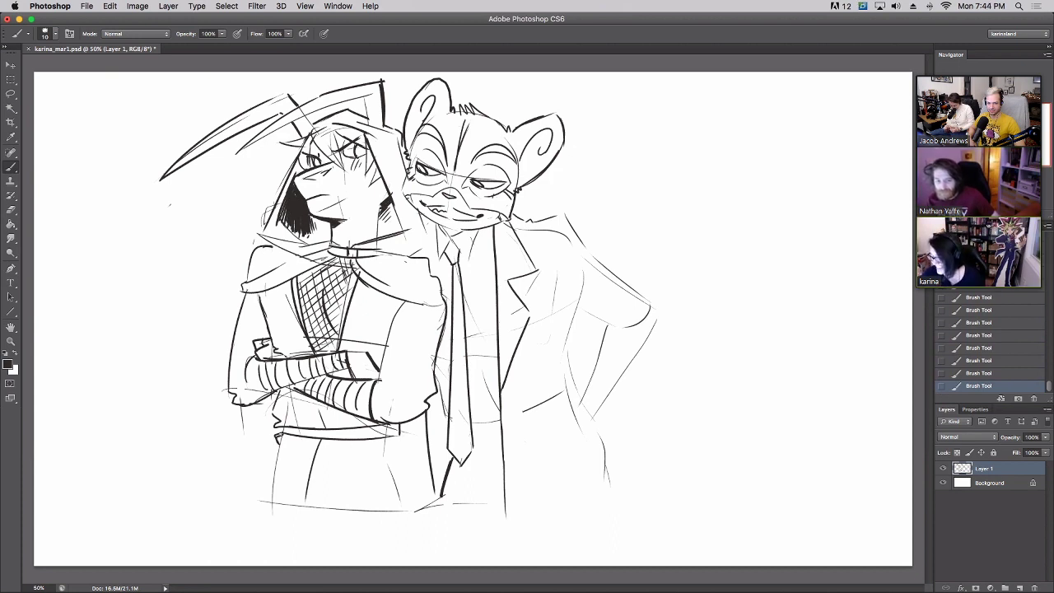
Draw a long thin tail curling up beside the hooded character and hooking over at its tip, undoing the stray strokes.
mouse_move(278, 443)
left_mouse_down()
mouse_move(261, 495)
mouse_move(137, 327)
mouse_move(204, 348)
mouse_move(129, 361)
mouse_move(149, 458)
mouse_move(192, 508)
left_mouse_up()
key("super+z")
key("super+z")
key("super+z")
key("super+z")
mouse_move(141, 450)
left_mouse_down()
mouse_move(201, 512)
mouse_move(129, 434)
left_mouse_up()
key("super+z")
mouse_move(178, 509)
left_mouse_down()
mouse_move(128, 432)
mouse_move(128, 352)
left_mouse_up()
key("super+z")
mouse_move(123, 388)
left_mouse_down()
mouse_move(138, 443)
mouse_move(130, 436)
left_mouse_up()
key("super+z")
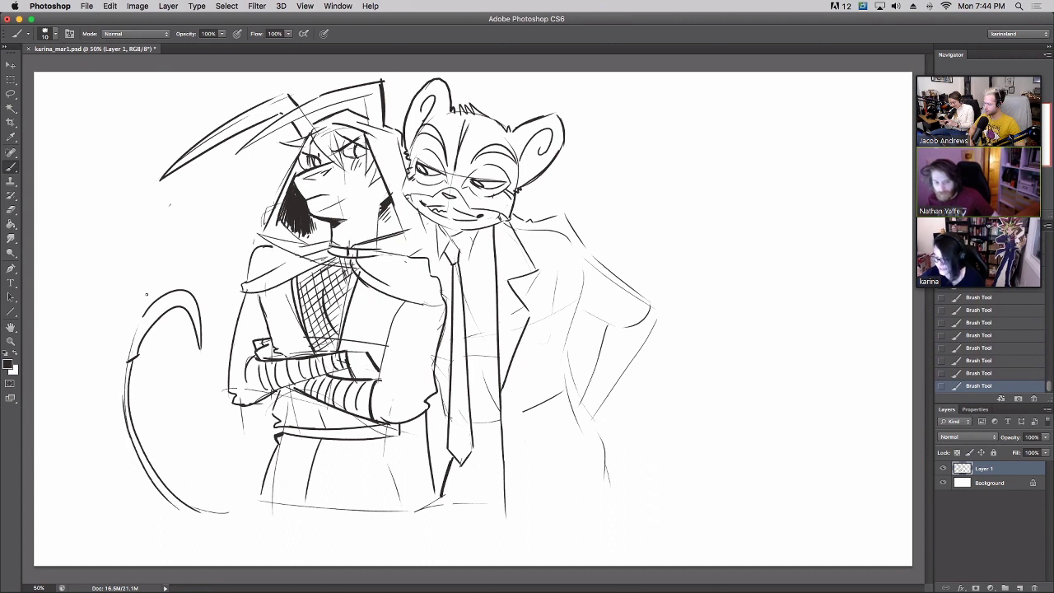
Add short ring marks along the hooded character's tail and reinforce its upper curve.
left_click_drag(124, 371, 130, 368)
left_click_drag(122, 378, 129, 382)
left_click_drag(122, 397, 128, 403)
left_click_drag(122, 414, 128, 411)
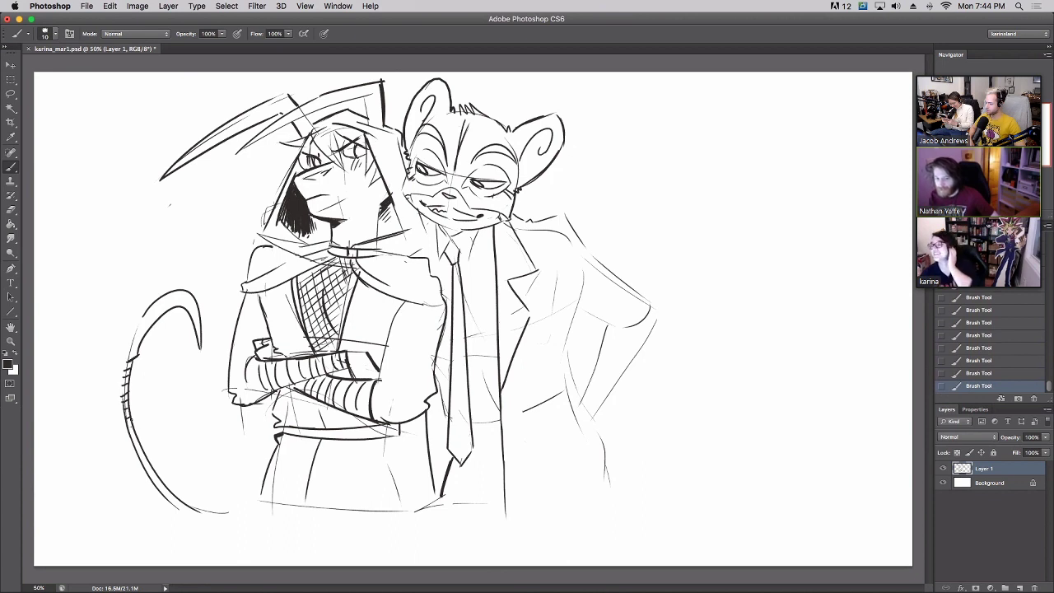
left_click_drag(132, 352, 168, 298)
Strengthen the lower robe's outer edge, double its front fold line, and ink the cloak edge beside the tie.
left_click_drag(265, 473, 261, 503)
left_click_drag(316, 437, 303, 504)
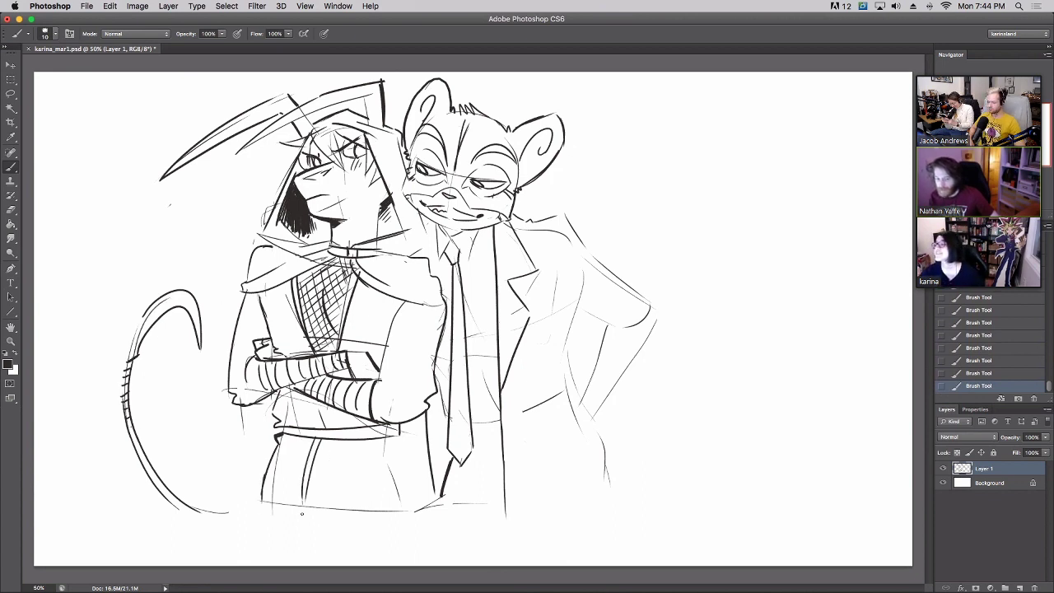
left_click_drag(434, 395, 435, 461)
key("super+z")
left_click_drag(434, 398, 434, 461)
key("super+z")
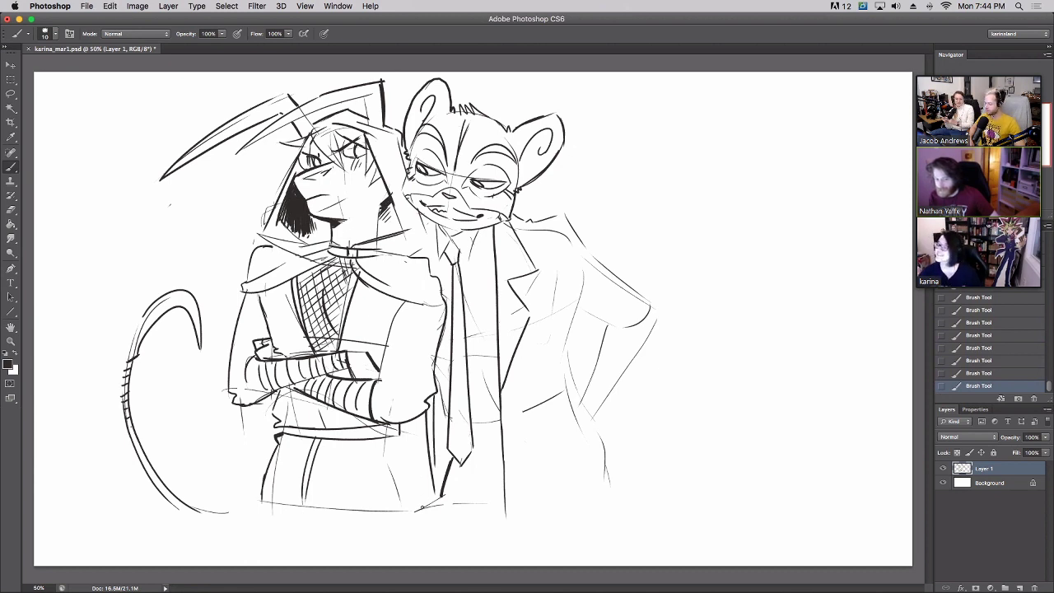
Ink the suit jacket's armhole seam and waist side, and draw the animal's hand resting on its hip.
left_click_drag(564, 224, 571, 392)
key("ctrl+z")
mouse_move(575, 305)
left_mouse_down()
mouse_move(571, 367)
mouse_move(593, 428)
left_mouse_up()
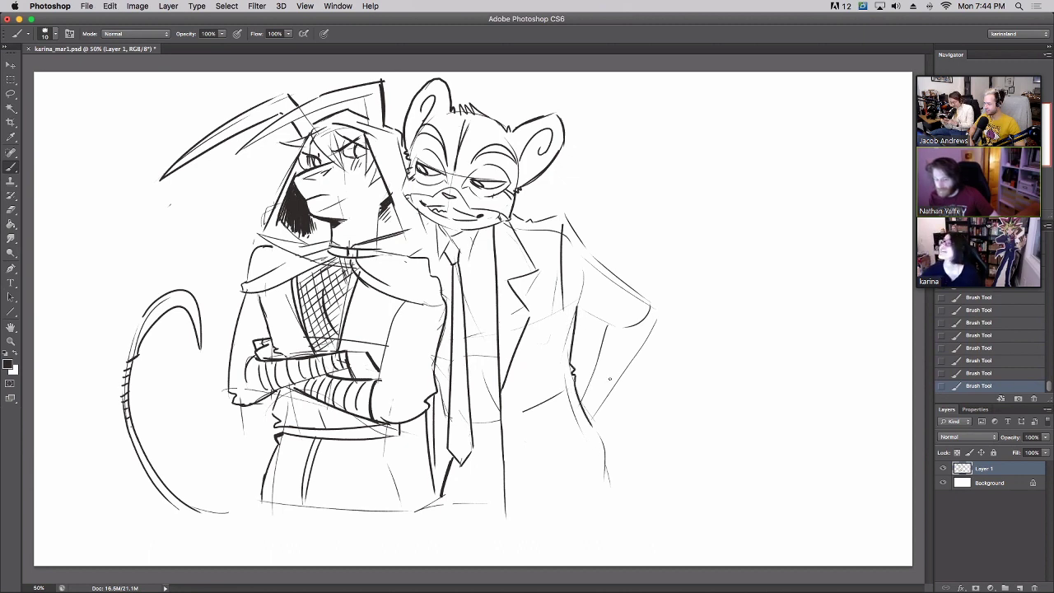
mouse_move(592, 397)
left_mouse_down()
mouse_move(622, 442)
mouse_move(611, 471)
left_mouse_up()
left_click_drag(615, 431, 606, 456)
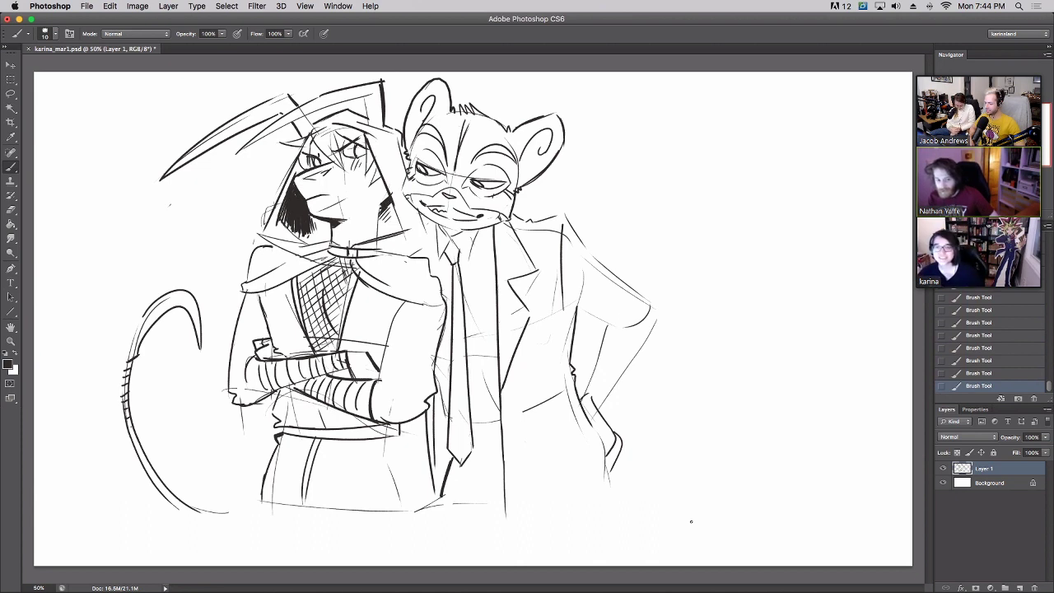
Ink the bent arm's jacket cuff and forearm sleeve up to the elbow, and erase the rough lines around them.
mouse_move(590, 391)
left_mouse_down()
mouse_move(614, 416)
mouse_move(644, 346)
left_mouse_up()
mouse_move(576, 309)
left_mouse_down()
mouse_move(601, 336)
mouse_move(586, 375)
left_mouse_up()
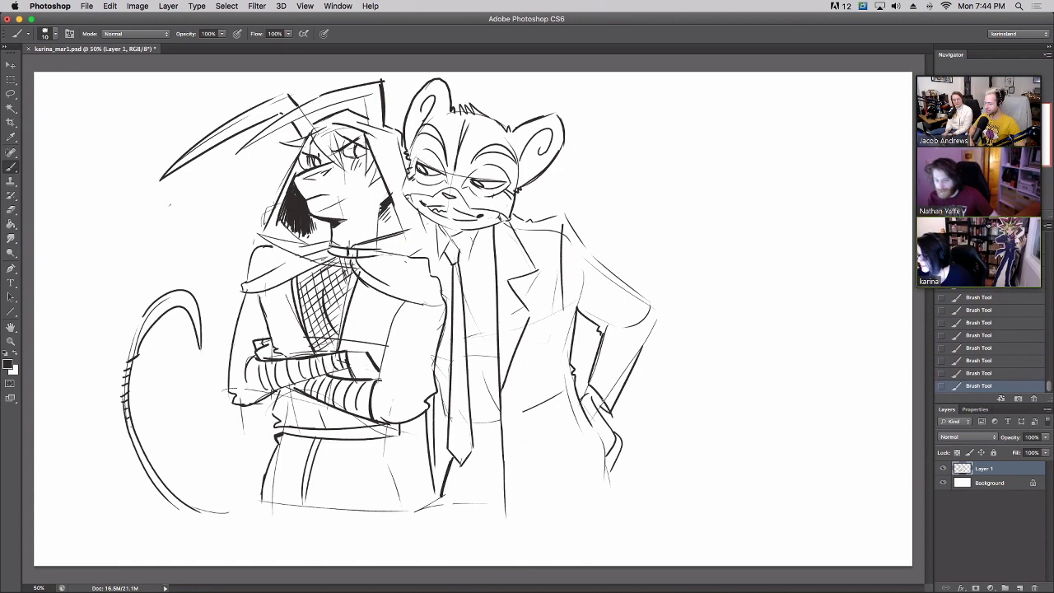
mouse_move(614, 414)
left_mouse_down()
mouse_move(611, 396)
mouse_move(631, 360)
left_mouse_up()
left_click_drag(649, 323, 654, 314)
left_click_drag(629, 361, 653, 312)
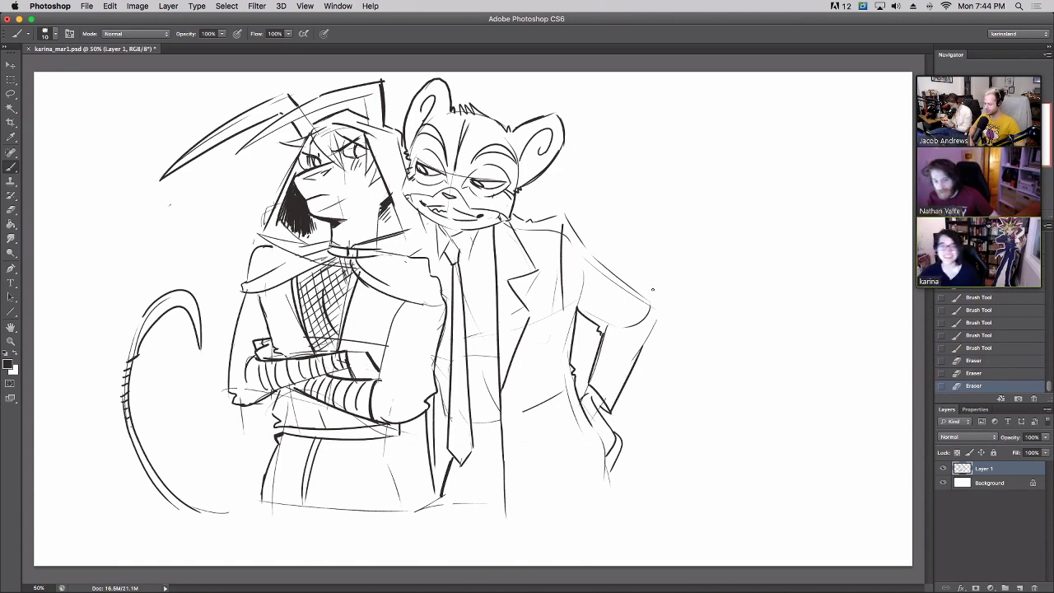
Ink the jacket's outer sleeve from shoulder to elbow, clean up the shoulder, and add folds spreading from the waist.
key("b")
mouse_move(565, 216)
left_mouse_down()
mouse_move(652, 307)
mouse_move(650, 339)
mouse_move(626, 301)
left_mouse_up()
key("super+z")
key("super+z")
mouse_move(565, 230)
left_mouse_down()
mouse_move(659, 314)
mouse_move(544, 234)
mouse_move(547, 224)
left_mouse_up()
key("super+z")
key("b")
left_click_drag(575, 372, 555, 428)
left_click_drag(572, 394, 550, 461)
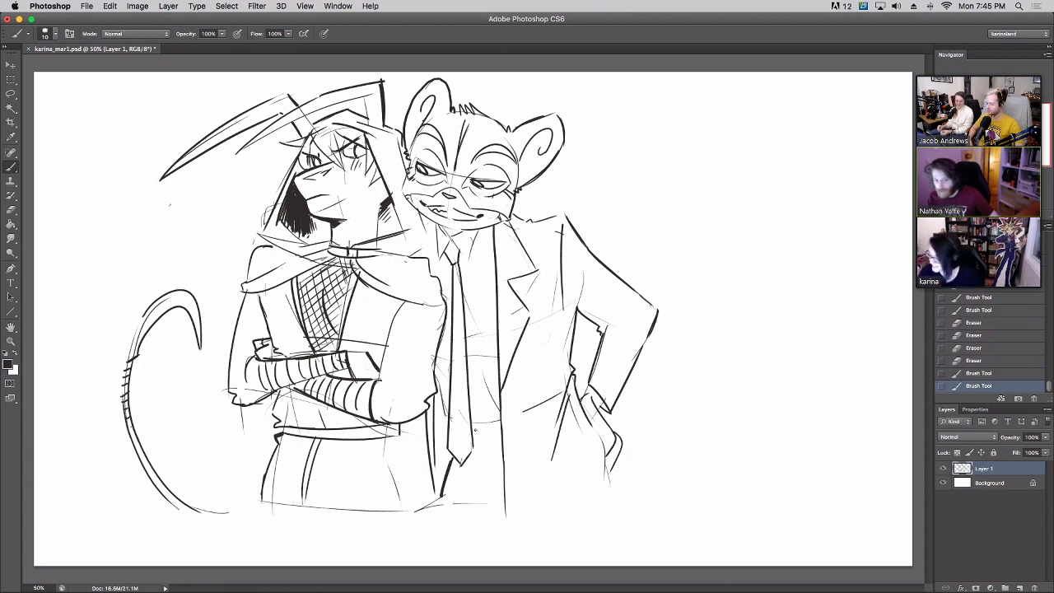
Shade the animal's trousers around the tip of the tie with dense diagonal hatching.
left_click_drag(472, 426, 491, 421)
left_click_drag(473, 430, 493, 426)
mouse_move(476, 436)
left_mouse_down()
mouse_move(496, 426)
mouse_move(493, 451)
left_mouse_up()
left_click_drag(452, 481, 491, 463)
left_click_drag(451, 491, 489, 474)
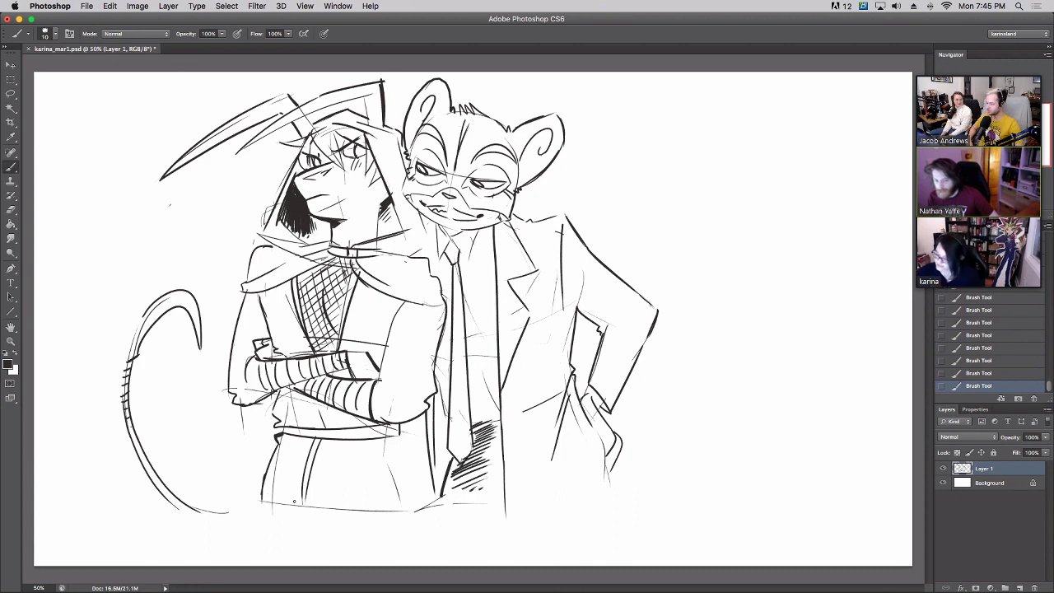
Shade the hooded character's lower robe, tunic, outer sleeve and chest with diagonal hatching.
left_click_drag(266, 497, 293, 473)
left_click_drag(263, 486, 295, 463)
mouse_move(267, 475)
left_mouse_down()
mouse_move(293, 471)
mouse_move(274, 447)
mouse_move(294, 446)
mouse_move(280, 441)
mouse_move(314, 410)
left_mouse_up()
left_click_drag(282, 417, 309, 402)
left_click_drag(229, 403, 260, 381)
mouse_move(228, 386)
left_mouse_down()
mouse_move(250, 368)
mouse_move(250, 349)
left_mouse_up()
left_click_drag(235, 349, 257, 321)
left_click_drag(242, 328, 265, 294)
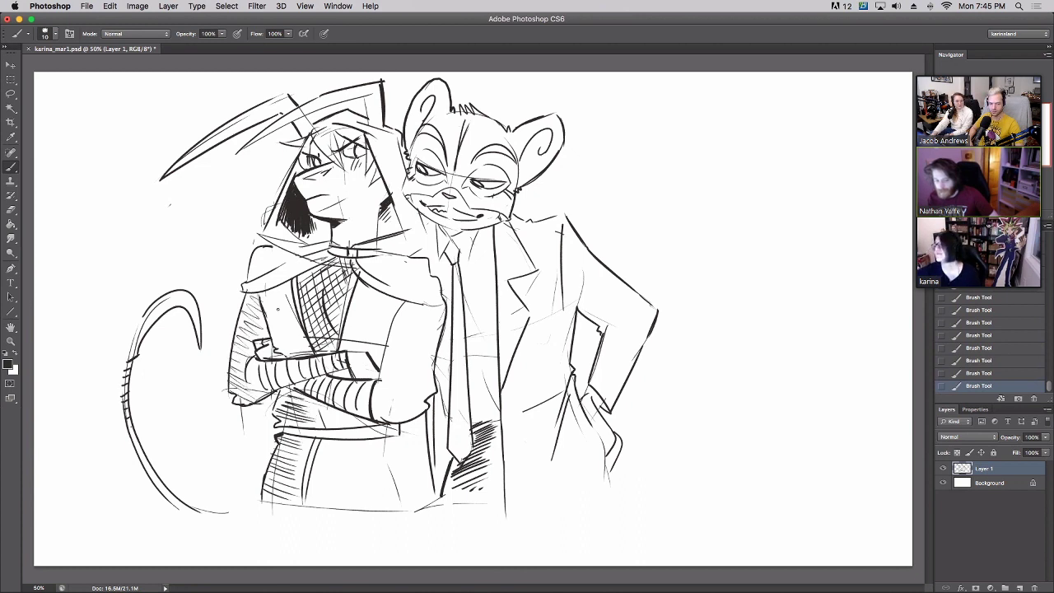
left_click_drag(265, 351, 296, 323)
mouse_move(270, 342)
left_mouse_down()
mouse_move(302, 311)
mouse_move(293, 305)
left_mouse_up()
left_click_drag(273, 308, 290, 298)
Draw the animal's thick curved tail rising beside its bent arm, and erase the rough lines at its base.
mouse_move(629, 508)
left_mouse_down()
mouse_move(737, 430)
mouse_move(712, 305)
left_mouse_up()
left_click_drag(758, 359, 708, 489)
key("super+z")
mouse_move(732, 297)
left_mouse_down()
mouse_move(748, 323)
mouse_move(714, 486)
left_mouse_up()
key("ctrl+z")
mouse_move(730, 295)
left_mouse_down()
mouse_move(754, 418)
mouse_move(734, 455)
mouse_move(745, 447)
mouse_move(645, 529)
left_mouse_up()
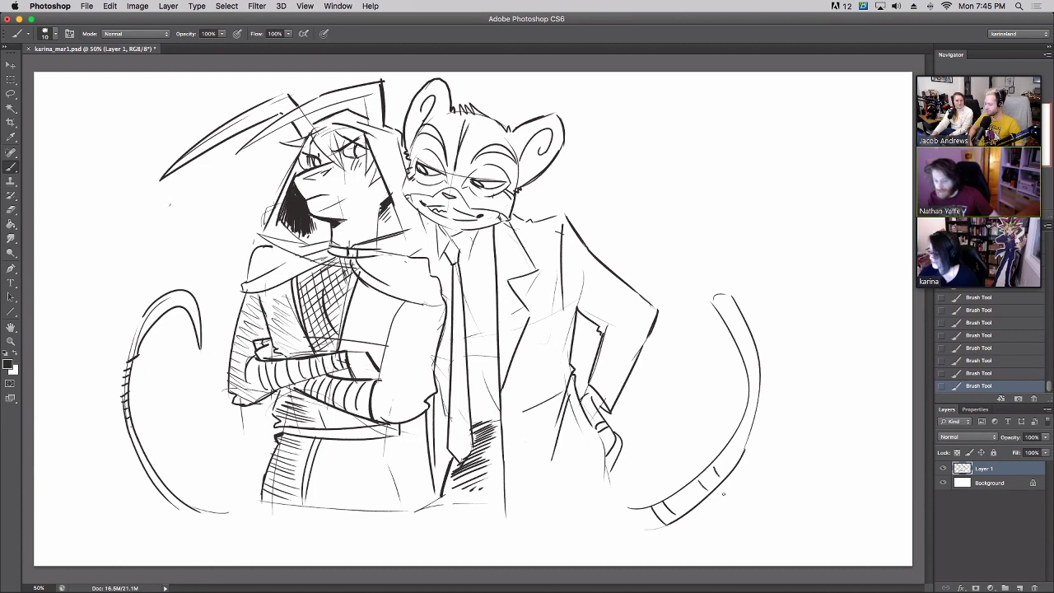
mouse_move(656, 517)
left_mouse_down()
mouse_move(643, 523)
mouse_move(702, 537)
left_mouse_up()
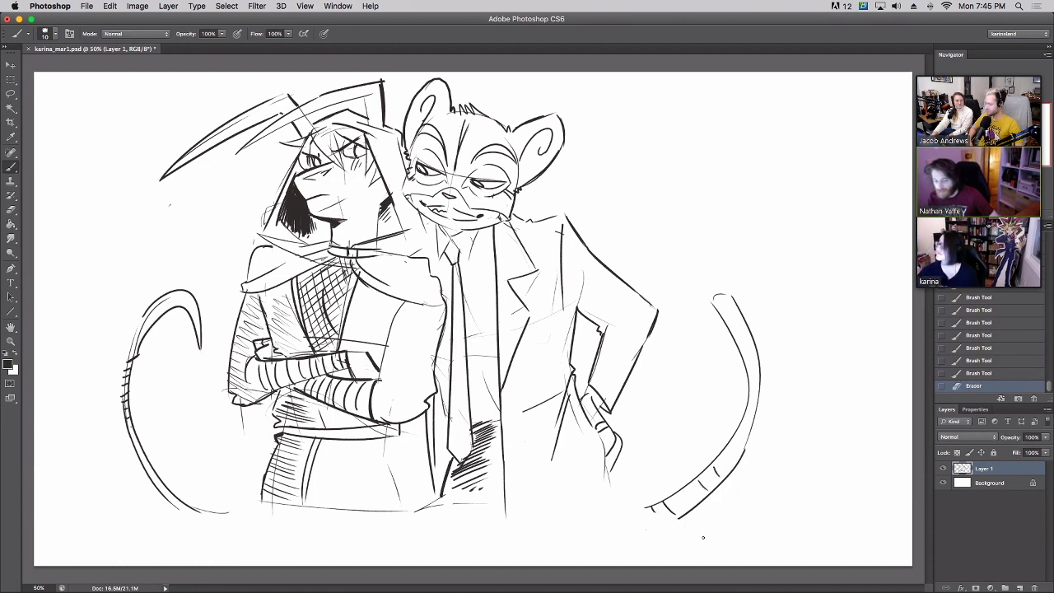
Fill the animal's thick tail with evenly spaced crosswise bands from its base to its tip.
left_click_drag(722, 452, 737, 465)
left_click_drag(681, 490, 696, 504)
left_click_drag(731, 438, 745, 448)
mouse_move(739, 426)
left_mouse_down()
mouse_move(750, 432)
mouse_move(754, 419)
left_mouse_up()
mouse_move(748, 406)
left_mouse_down()
mouse_move(757, 409)
mouse_move(756, 366)
left_mouse_up()
left_click_drag(742, 360, 745, 339)
left_click_drag(731, 333, 732, 313)
left_click_drag(719, 309, 726, 302)
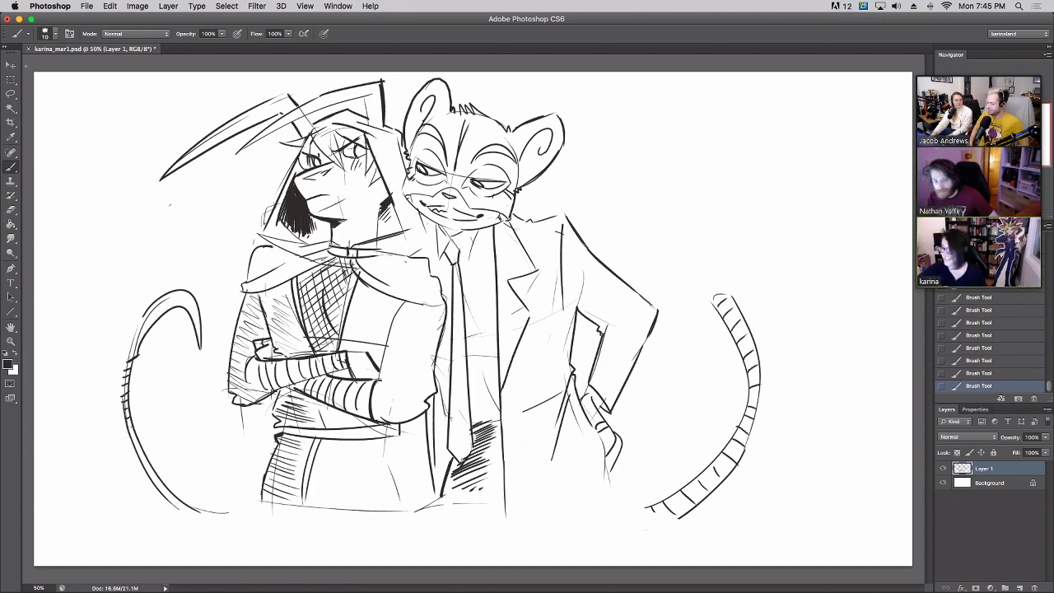
Move the whole sketch down and to the left to free canvas space beside the characters, and return to the Brush tool.
key("v")
left_click_drag(365, 291, 307, 335)
left_click(12, 167)
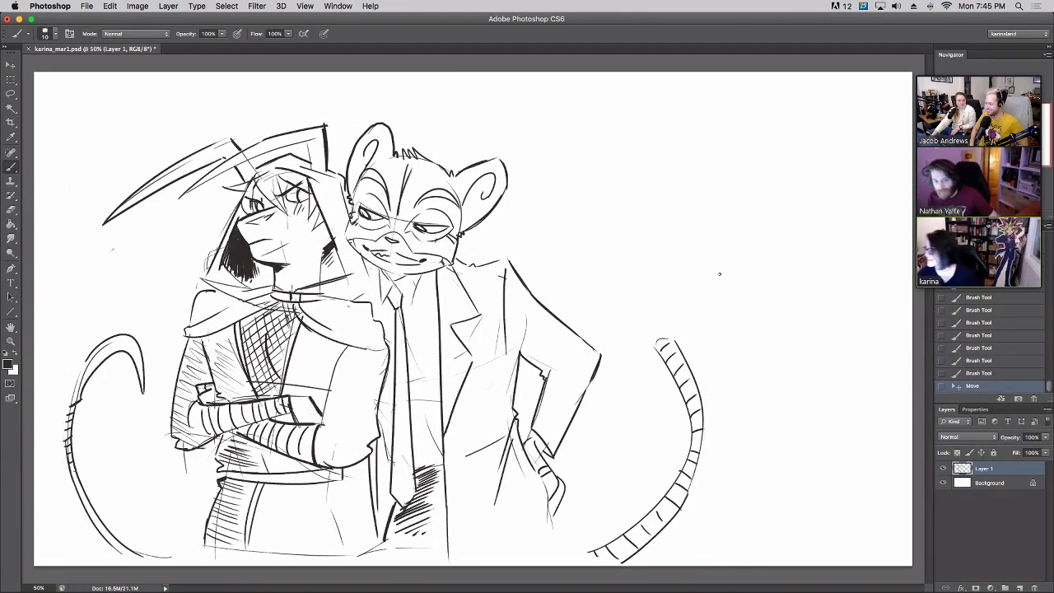
Draw a rough head circle for a third character in the empty canvas space, undoing the trial facial strokes.
left_click_drag(779, 212, 787, 307)
mouse_move(790, 212)
left_mouse_down()
mouse_move(745, 285)
mouse_move(826, 280)
mouse_move(836, 249)
left_mouse_up()
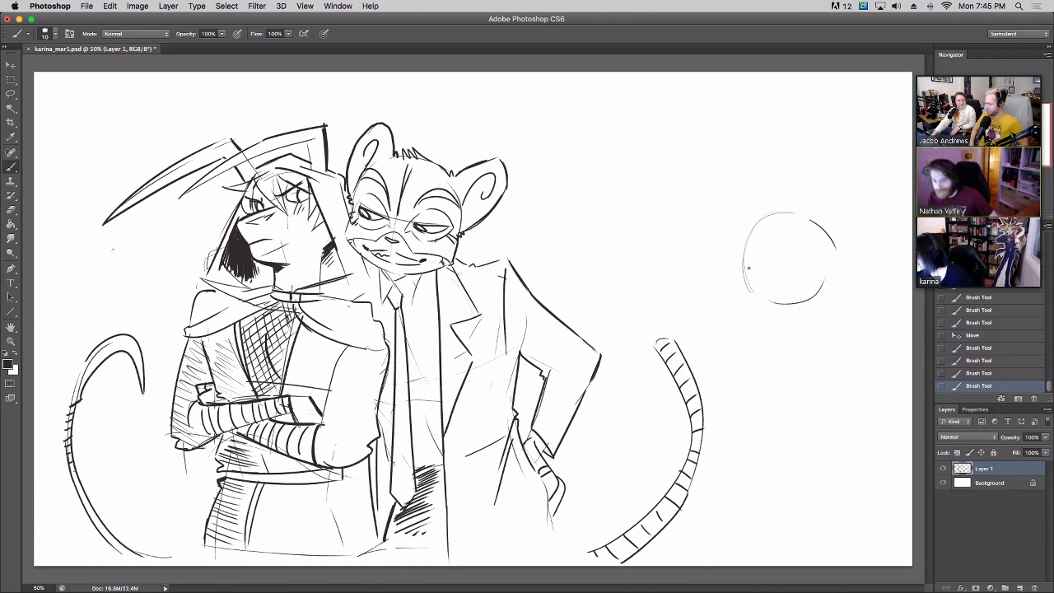
left_click_drag(743, 264, 751, 260)
key("super+z")
key("super+z")
key("super+z")
left_click_drag(755, 270, 774, 266)
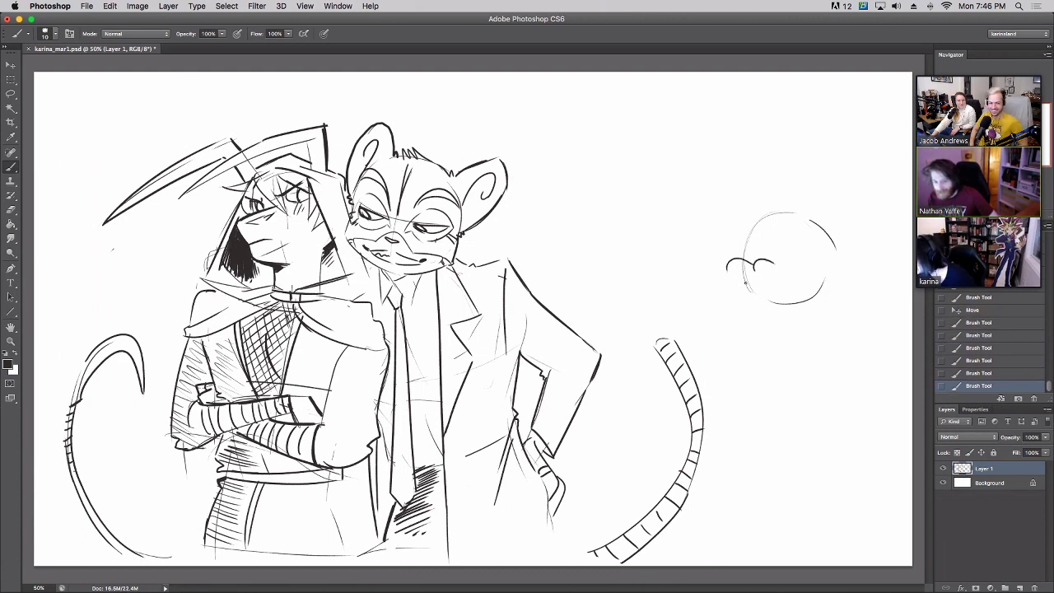
left_click(973, 362)
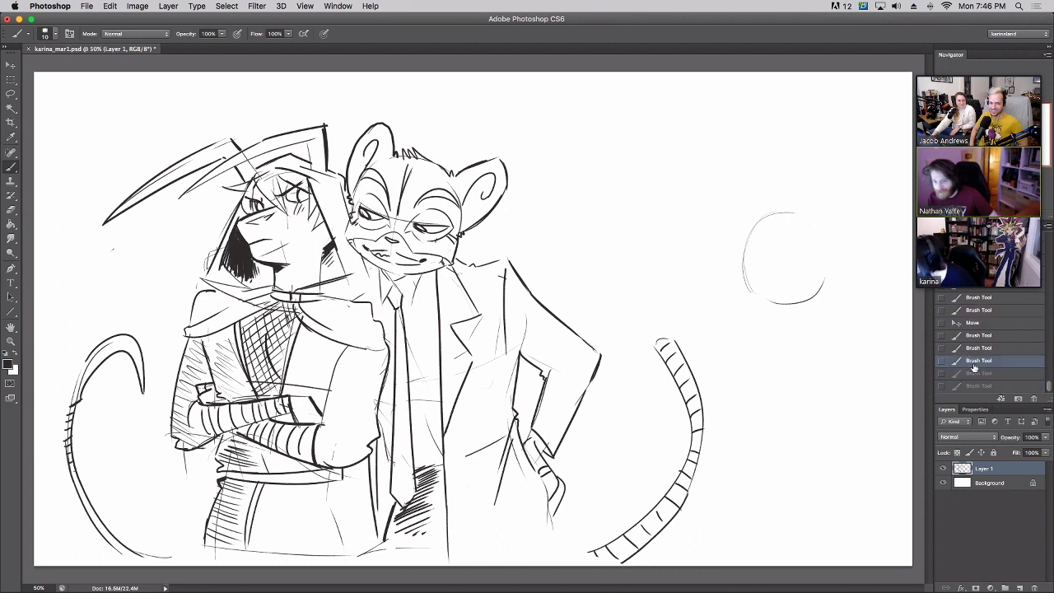
left_click_drag(809, 219, 835, 250)
Draw the third character's small oval nose and rounded muzzle with puffed cheeks on the rough head circle, redoing unsatisfactory strokes.
mouse_move(734, 261)
left_mouse_down()
mouse_move(731, 253)
mouse_move(791, 254)
mouse_move(751, 237)
left_mouse_up()
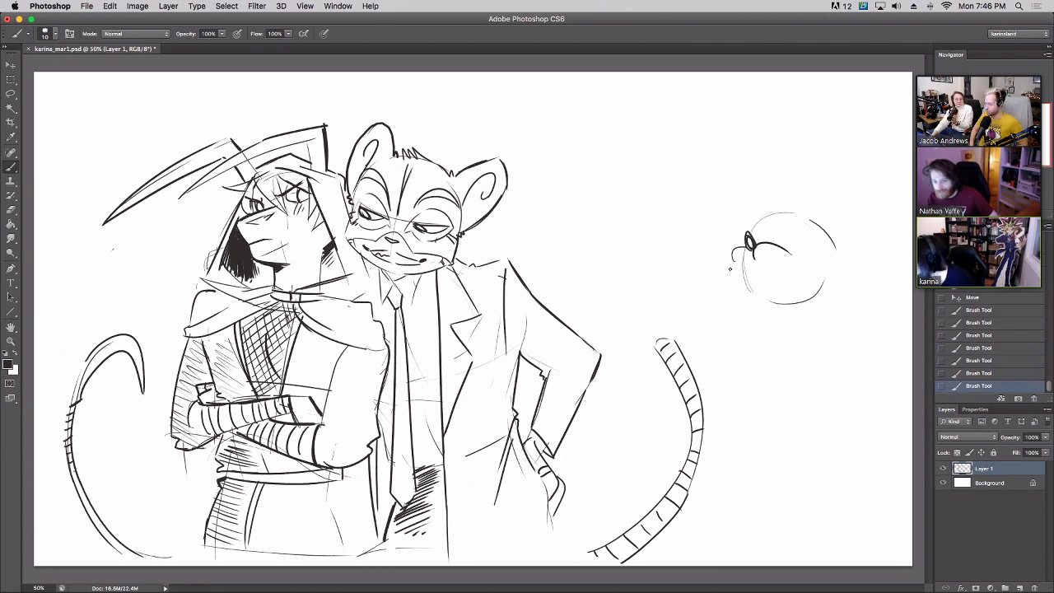
key("super+z")
left_click_drag(733, 254, 748, 267)
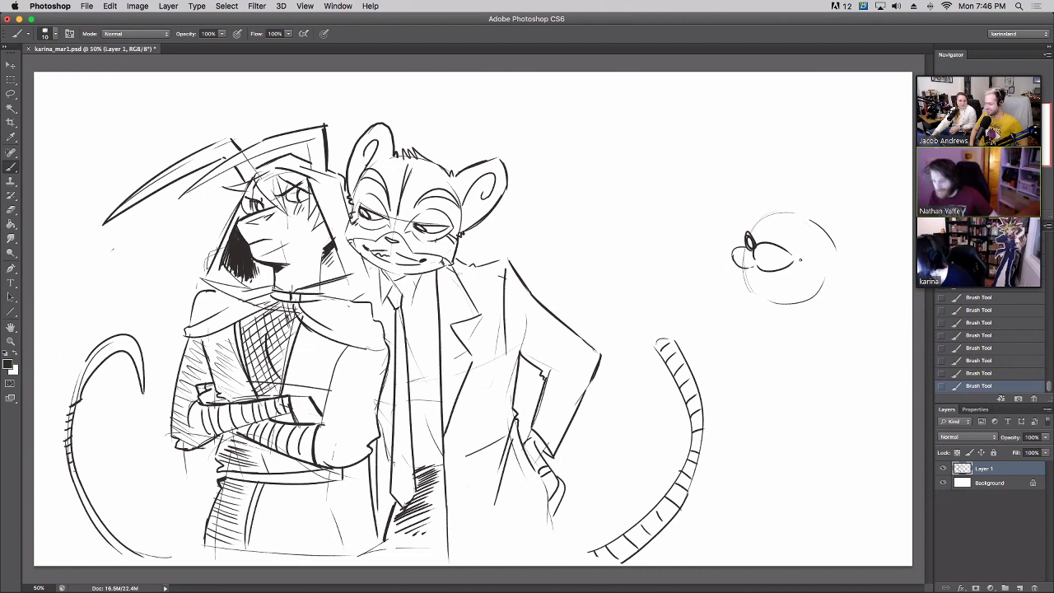
mouse_move(762, 265)
left_mouse_down()
mouse_move(783, 270)
mouse_move(802, 258)
left_mouse_up()
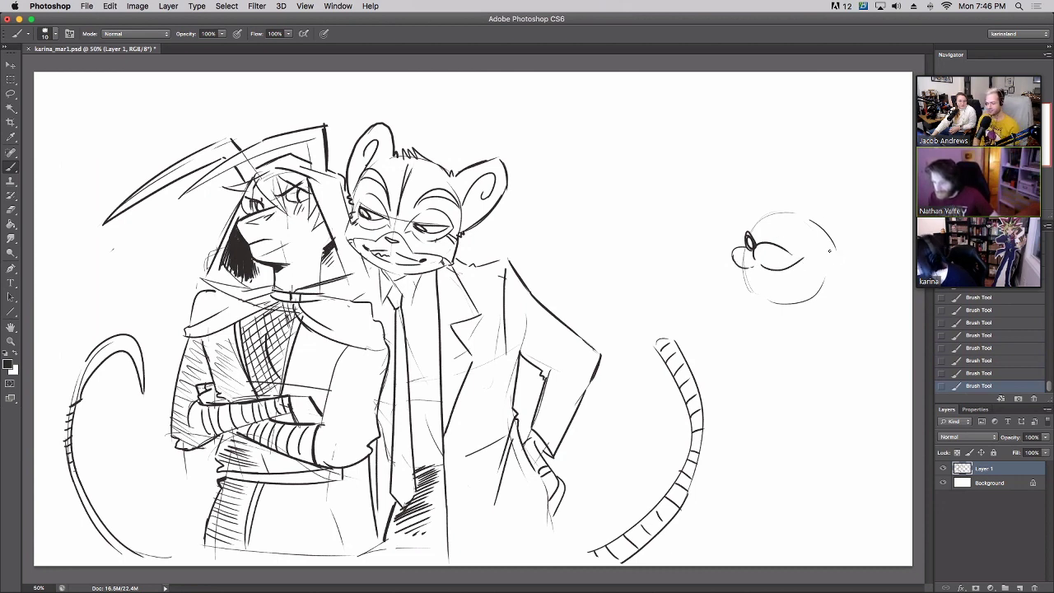
key("super+z")
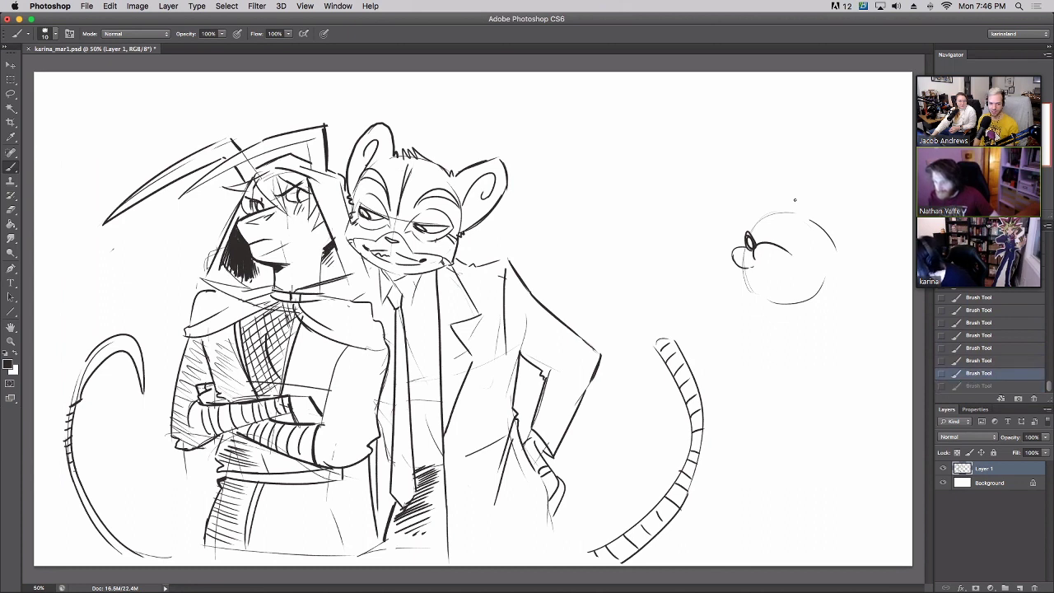
key("super+z")
key("super+z")
key("super+z")
key("super+z")
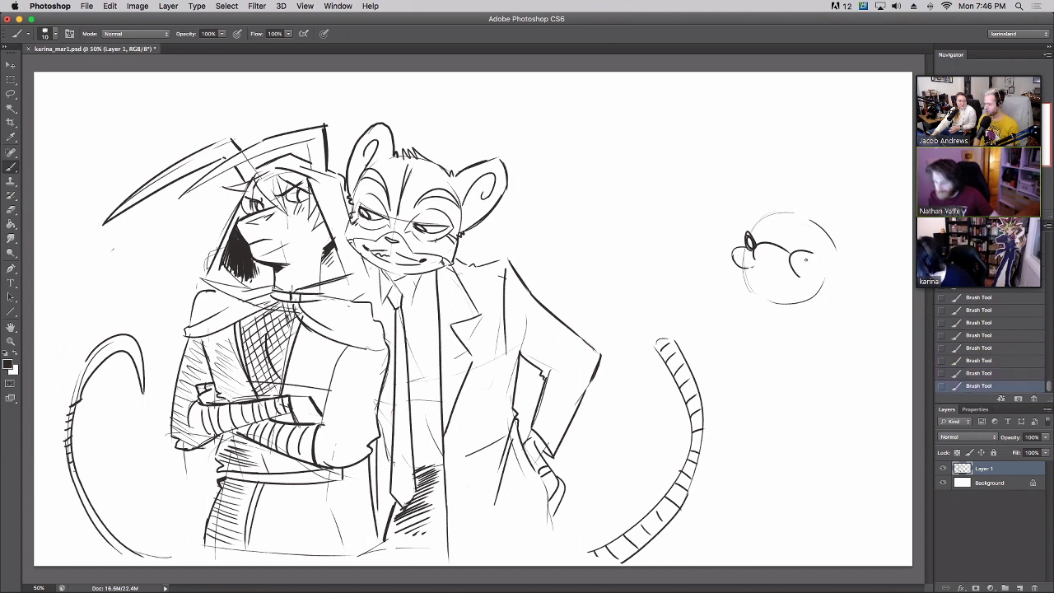
mouse_move(792, 267)
left_mouse_down()
mouse_move(814, 263)
mouse_move(775, 266)
left_mouse_up()
key("super+z")
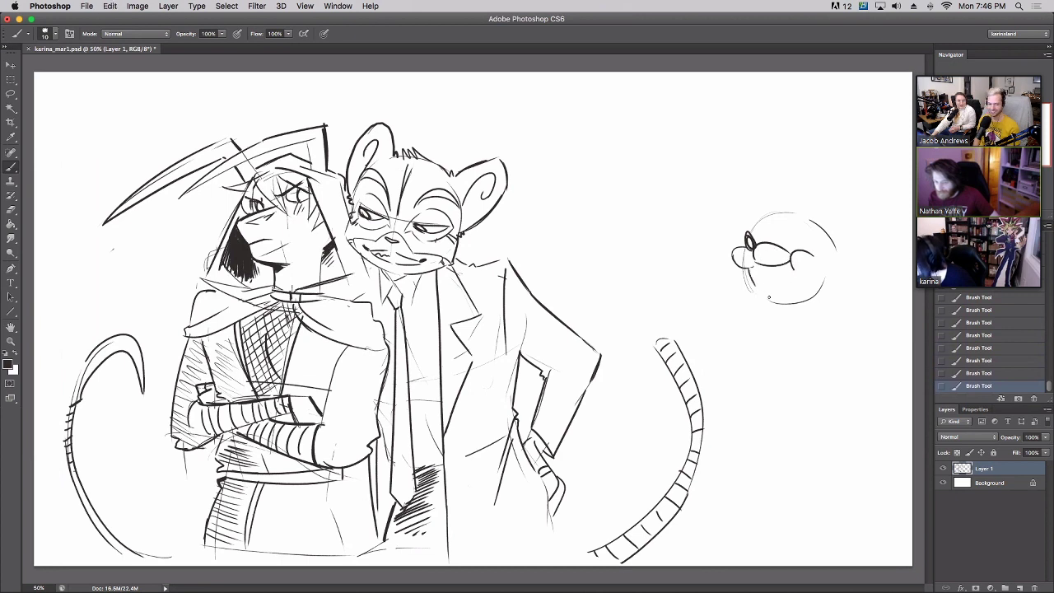
Draw two buck teeth and a wide-open mouth with a curved chin under the muzzle, erasing stray lines.
left_click_drag(756, 275, 774, 288)
key("super+z")
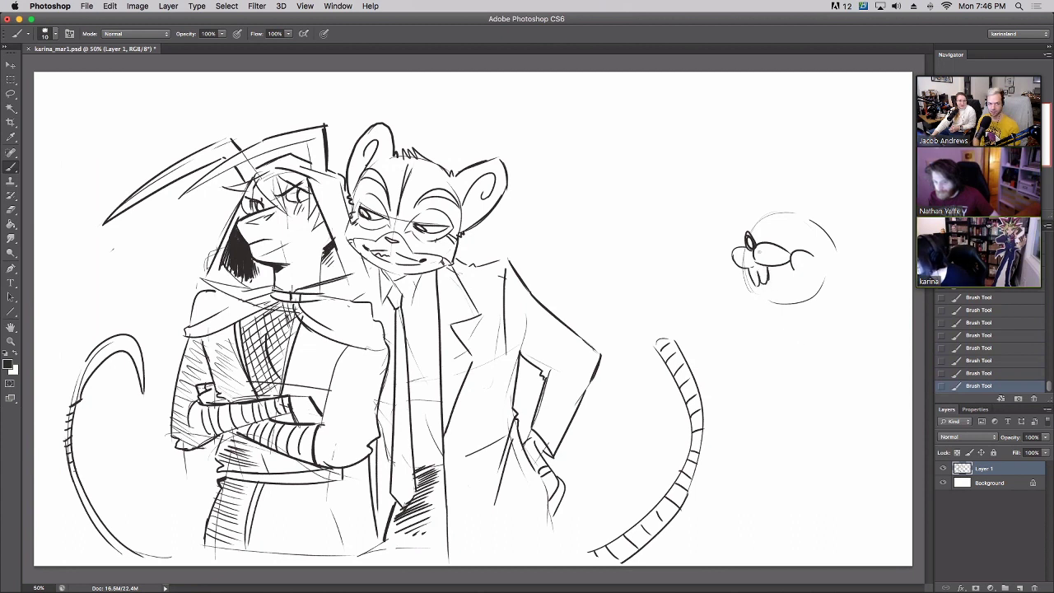
mouse_move(746, 270)
left_mouse_down()
mouse_move(754, 292)
mouse_move(795, 285)
mouse_move(794, 295)
left_mouse_up()
key("super+z")
key("super+z")
key("super+z")
key("e")
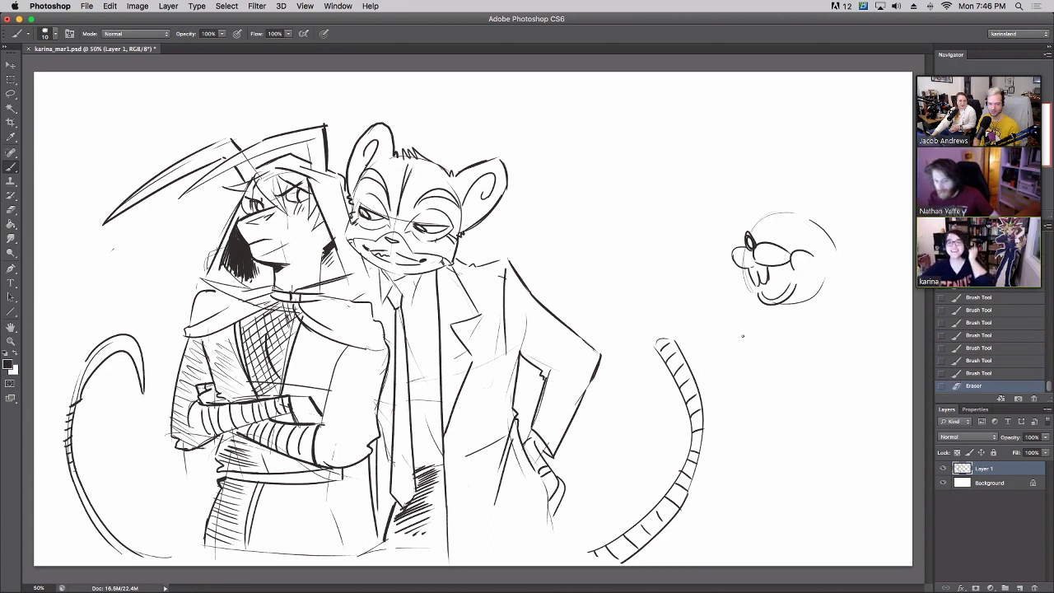
left_click_drag(768, 271, 774, 286)
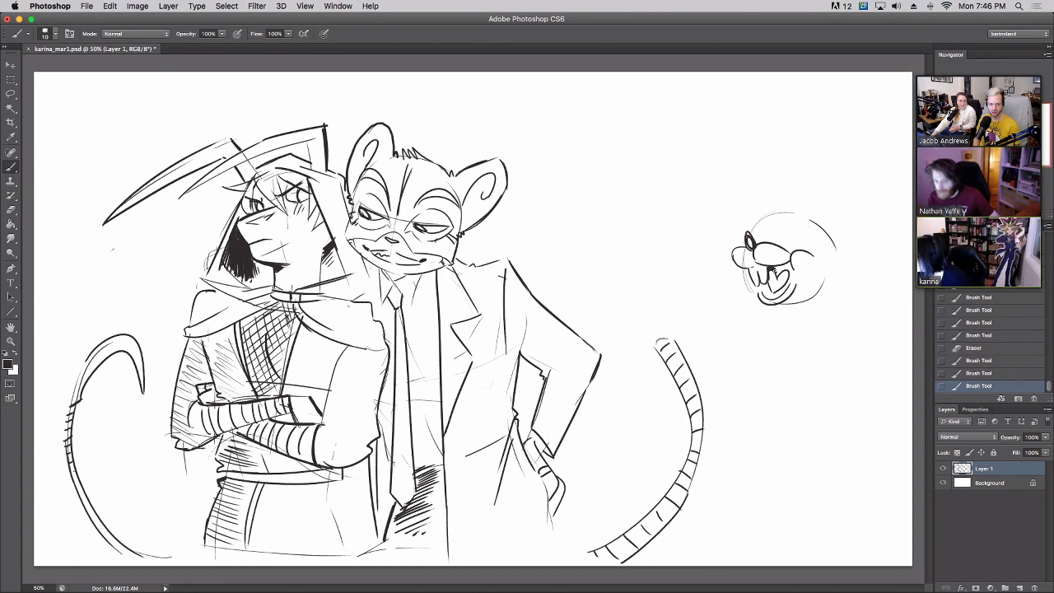
Shade the inside of the open mouth solid black around the heart-shaped tongue, cleaning up the mouth corner.
left_click_drag(772, 272, 781, 277)
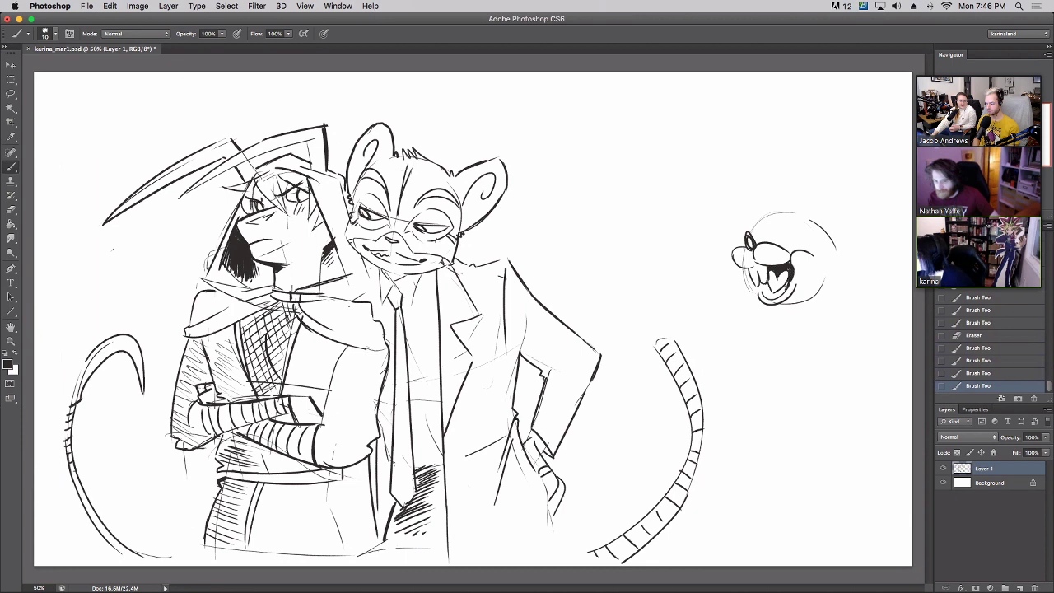
left_click_drag(782, 272, 788, 268)
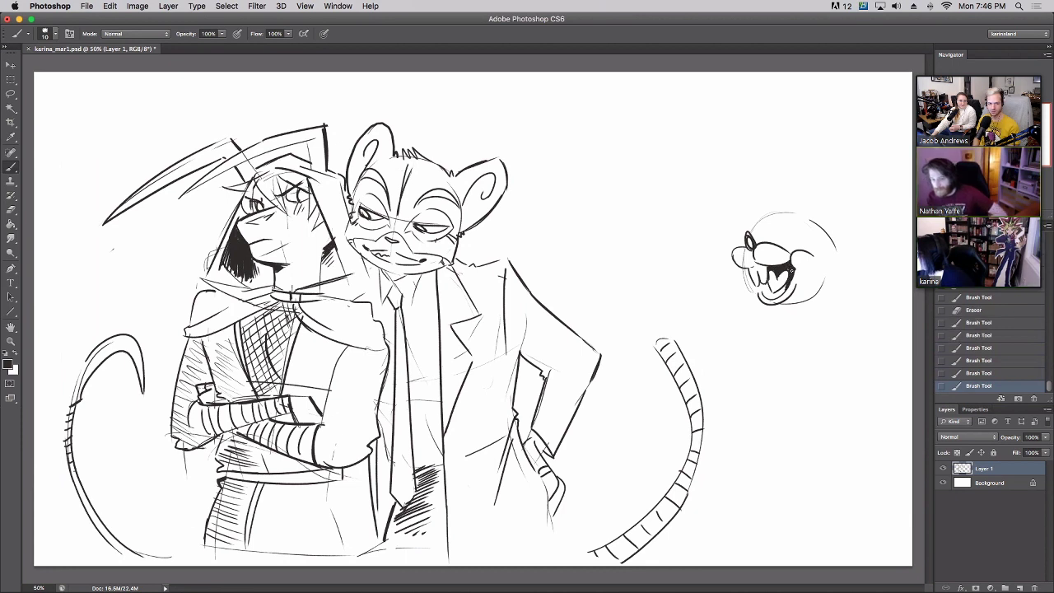
key("e")
left_click(795, 260)
left_click_drag(784, 268, 788, 265)
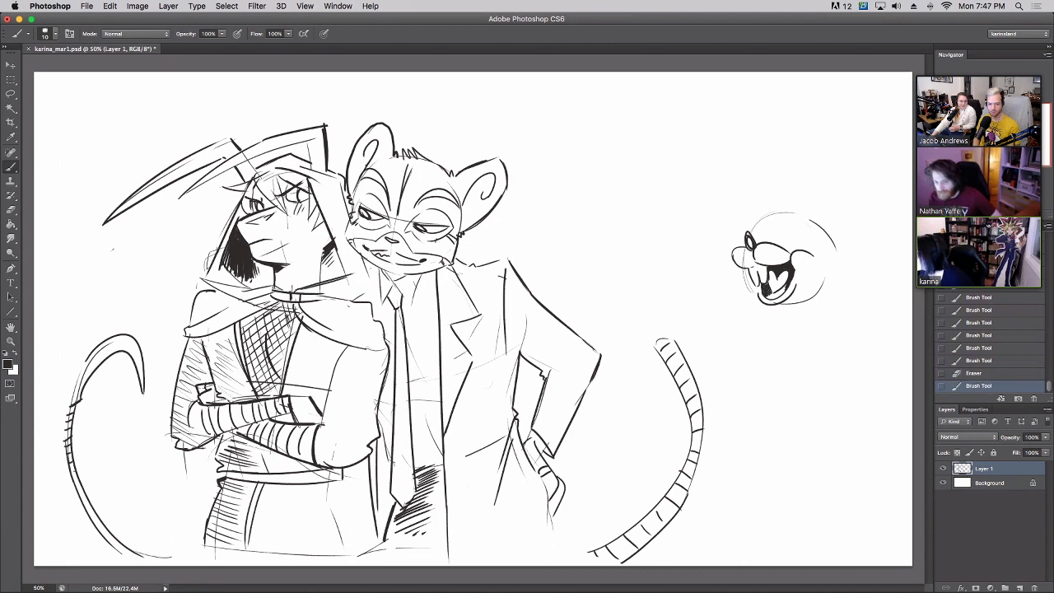
mouse_move(766, 284)
left_mouse_down()
mouse_move(769, 292)
mouse_move(767, 265)
left_mouse_up()
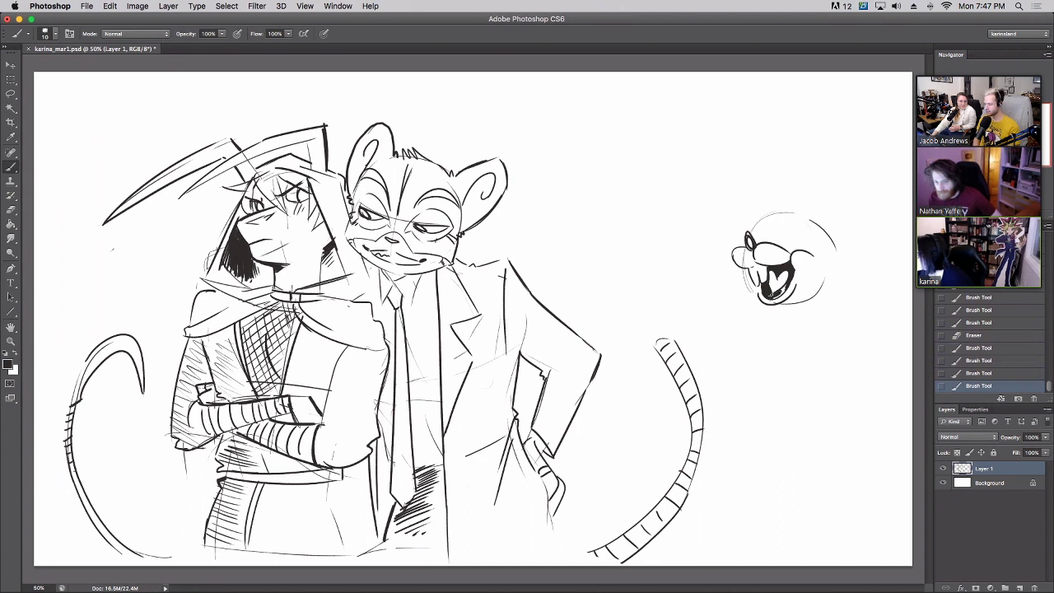
left_click_drag(777, 295, 784, 289)
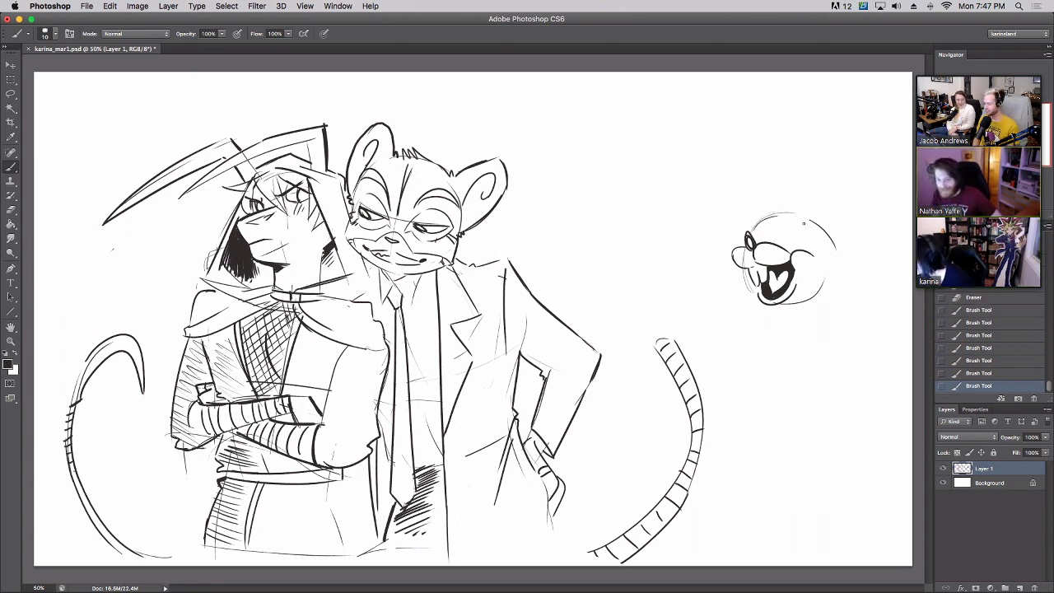
left_click_drag(771, 212, 823, 217)
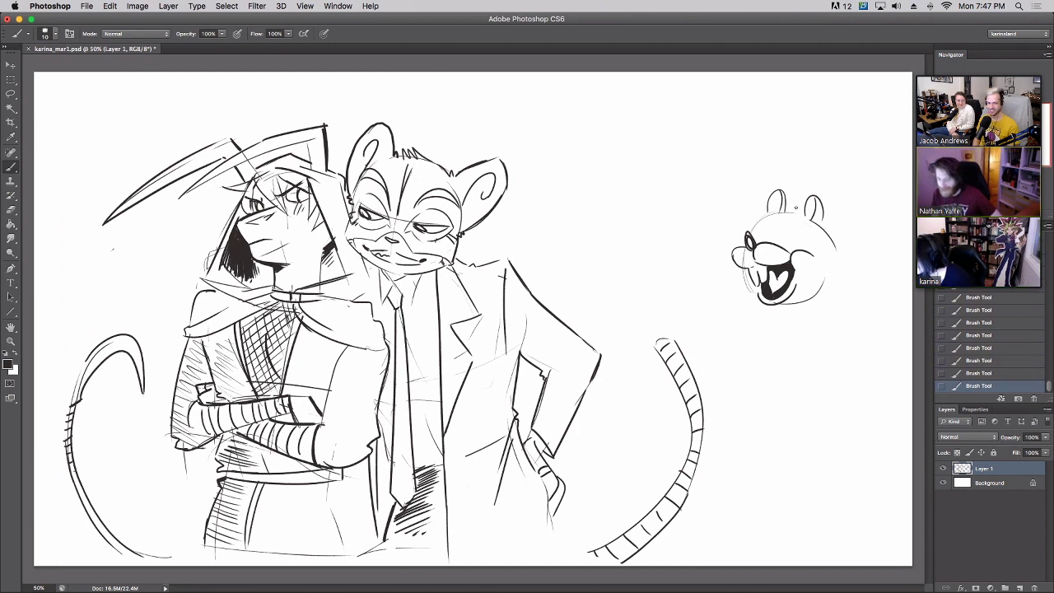
left_click(972, 286)
left_click(978, 313)
left_click(980, 338)
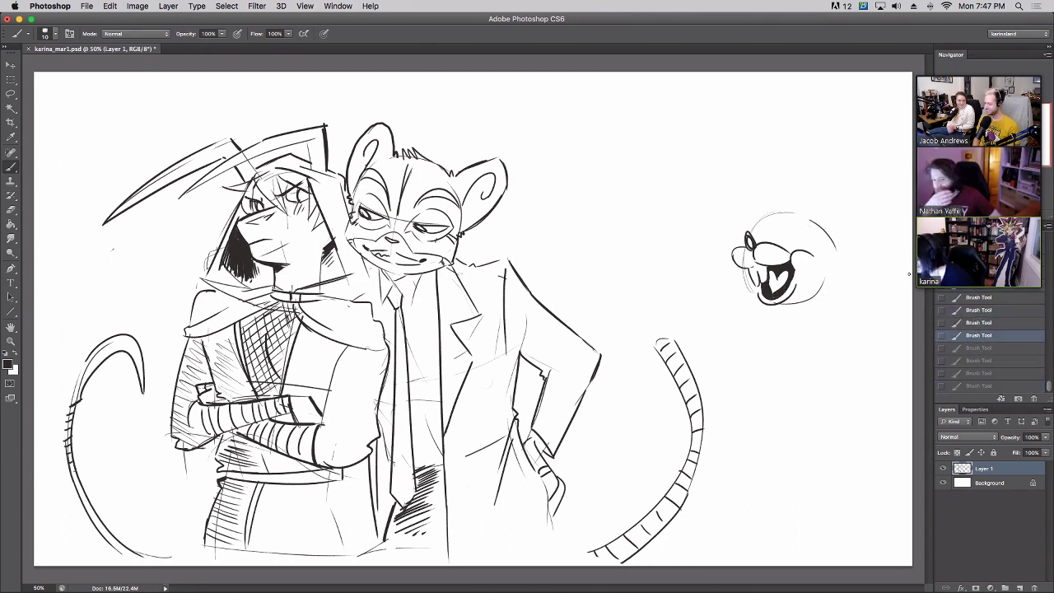
left_click_drag(758, 215, 773, 213)
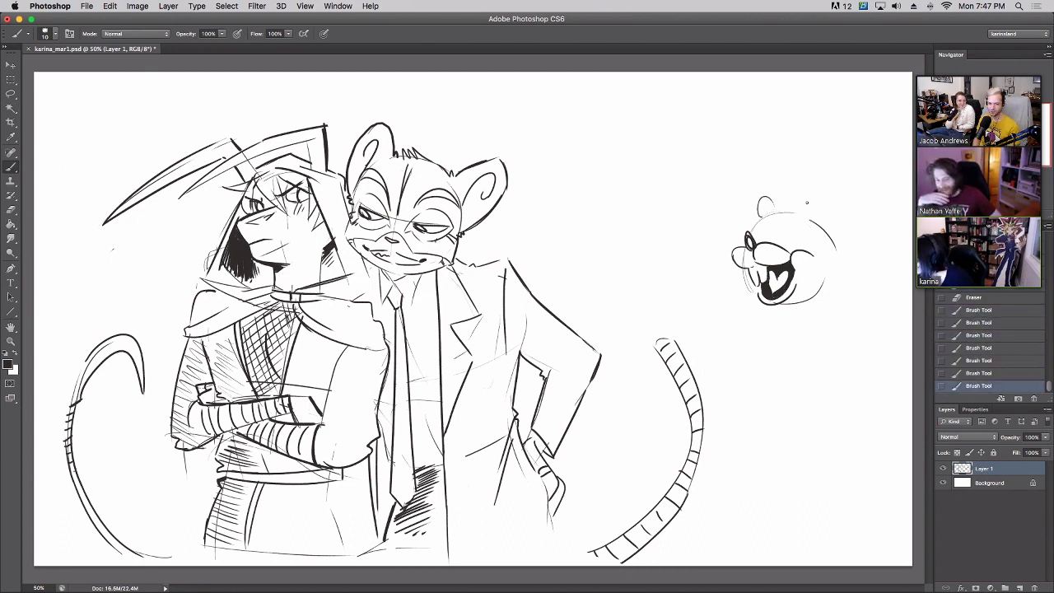
key("super+z")
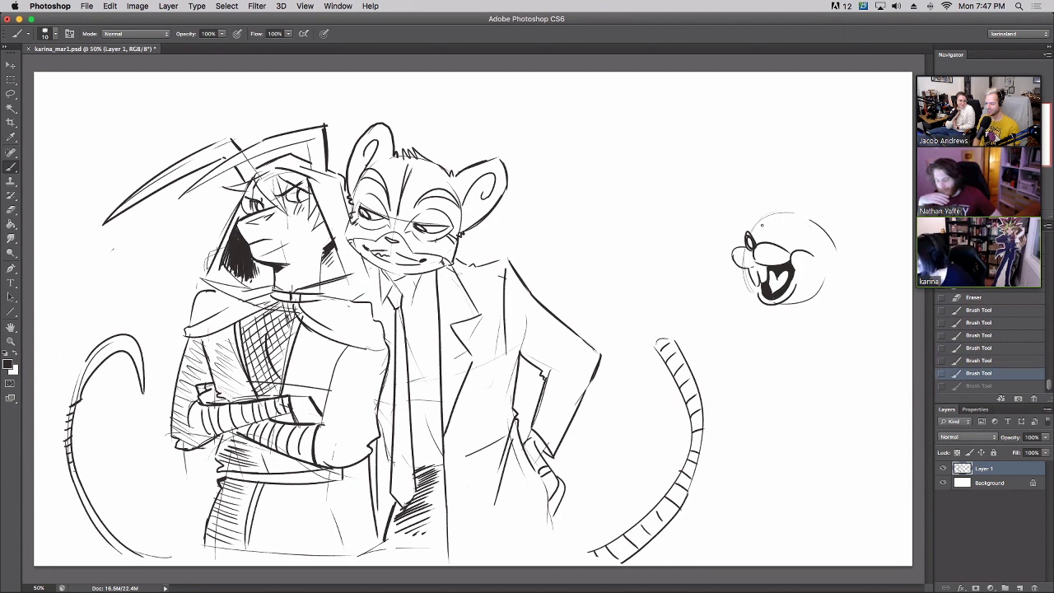
Draw two oval eyes with pupils and lashes above the muzzle, and add a small rounded ear on the side of the head.
mouse_move(760, 228)
left_mouse_down()
mouse_move(753, 239)
mouse_move(788, 232)
left_mouse_up()
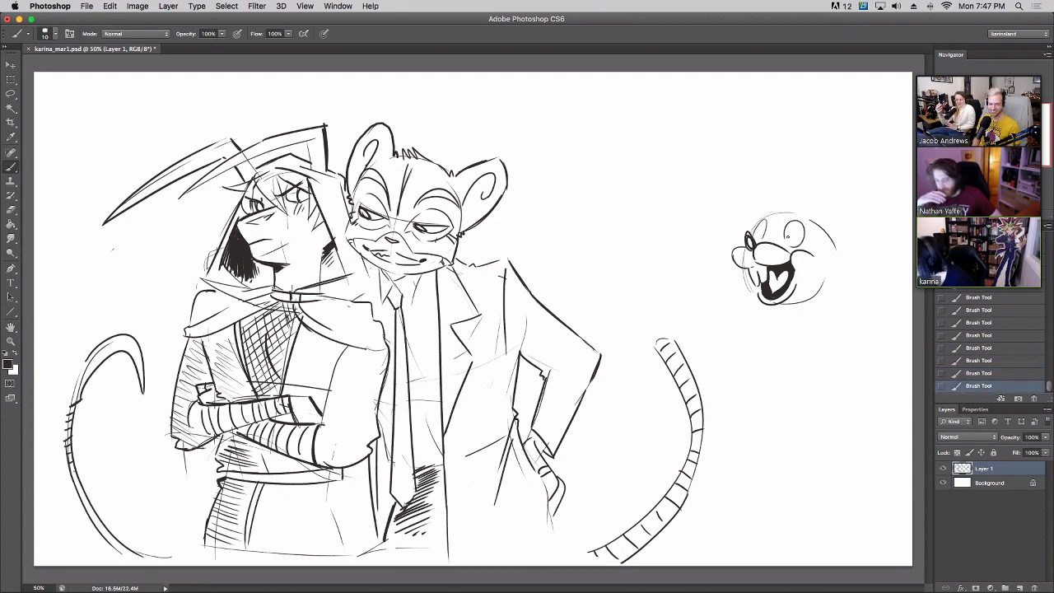
key("super+z")
left_click_drag(798, 228, 794, 234)
key("super+z")
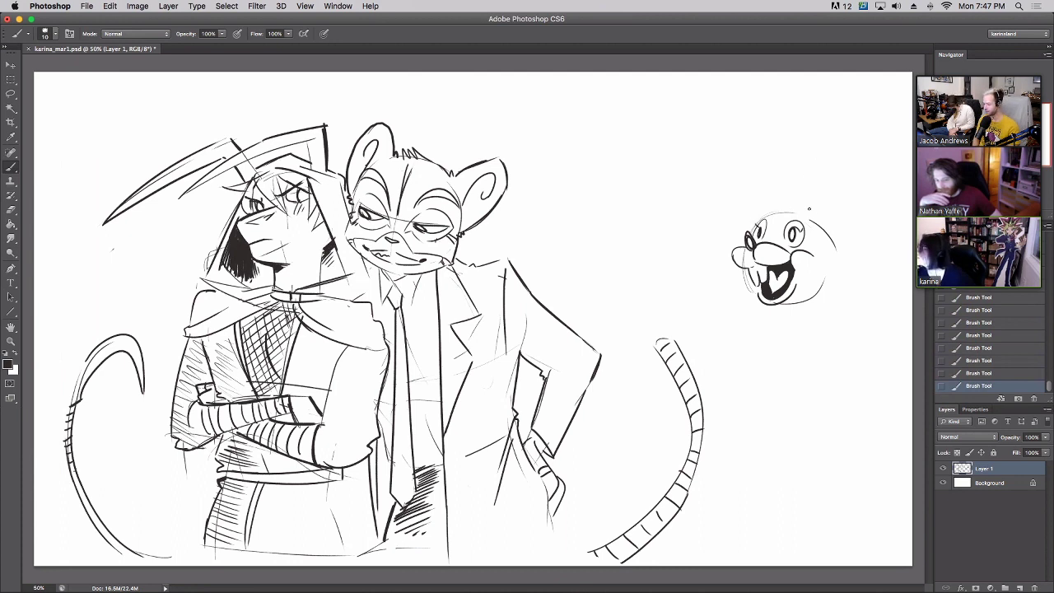
left_click_drag(816, 221, 829, 239)
key("super+z")
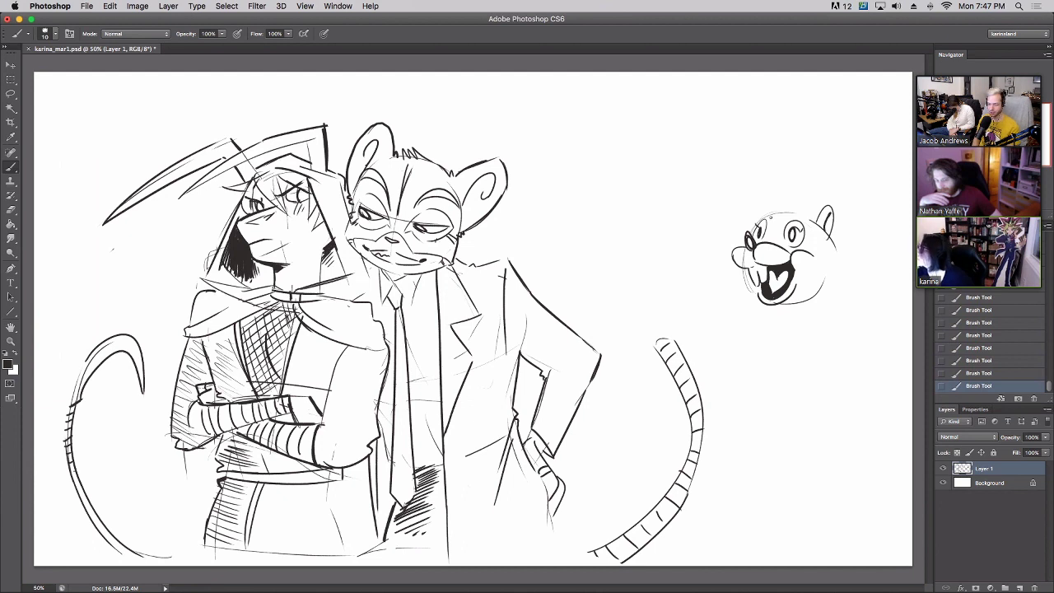
Draw parted bangs over the forehead and outline the hair around the top of the head and the cheek.
mouse_move(791, 198)
left_mouse_down()
mouse_move(772, 235)
mouse_move(791, 243)
left_mouse_up()
left_click_drag(800, 207, 821, 251)
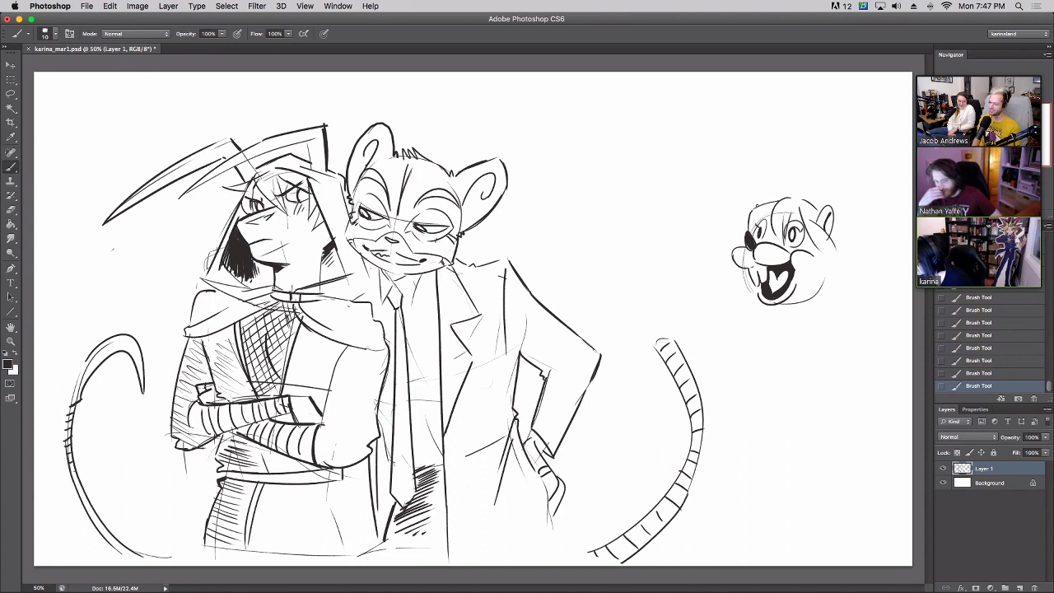
mouse_move(833, 221)
left_mouse_down()
mouse_move(847, 244)
mouse_move(824, 311)
mouse_move(840, 261)
left_mouse_up()
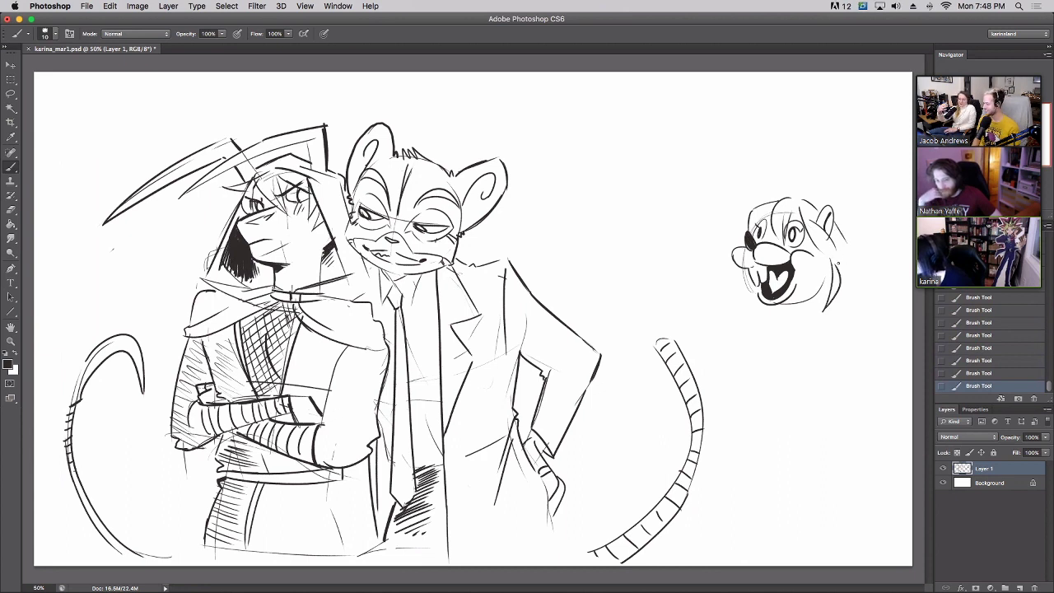
key("super+z")
left_click_drag(756, 208, 765, 202)
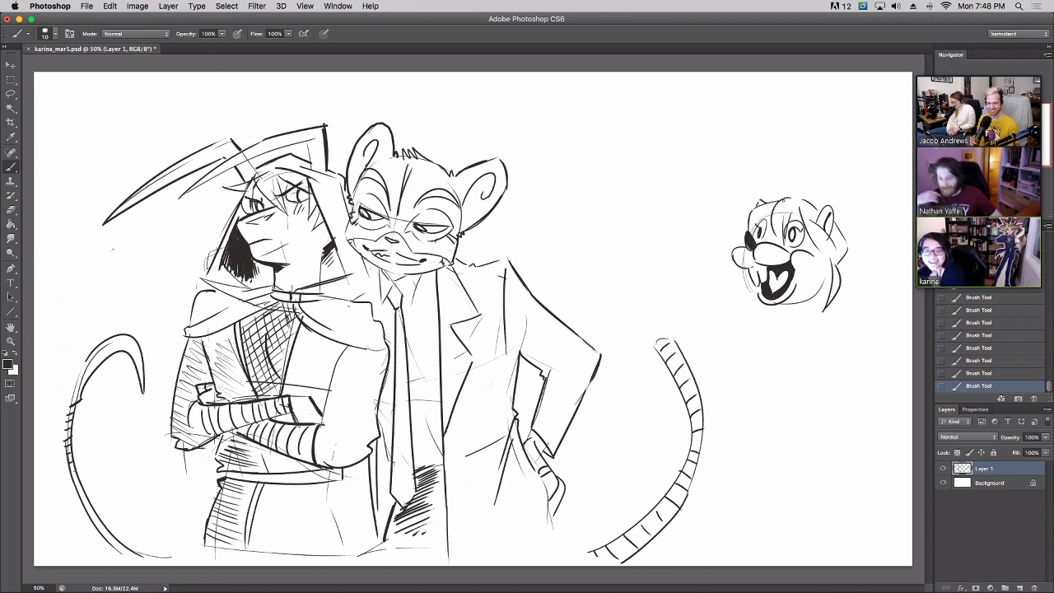
Draw a slanted rectangular hair tie beside the character's ear and fill its inner band solid black.
mouse_move(835, 224)
left_mouse_down()
mouse_move(871, 189)
mouse_move(840, 234)
left_mouse_up()
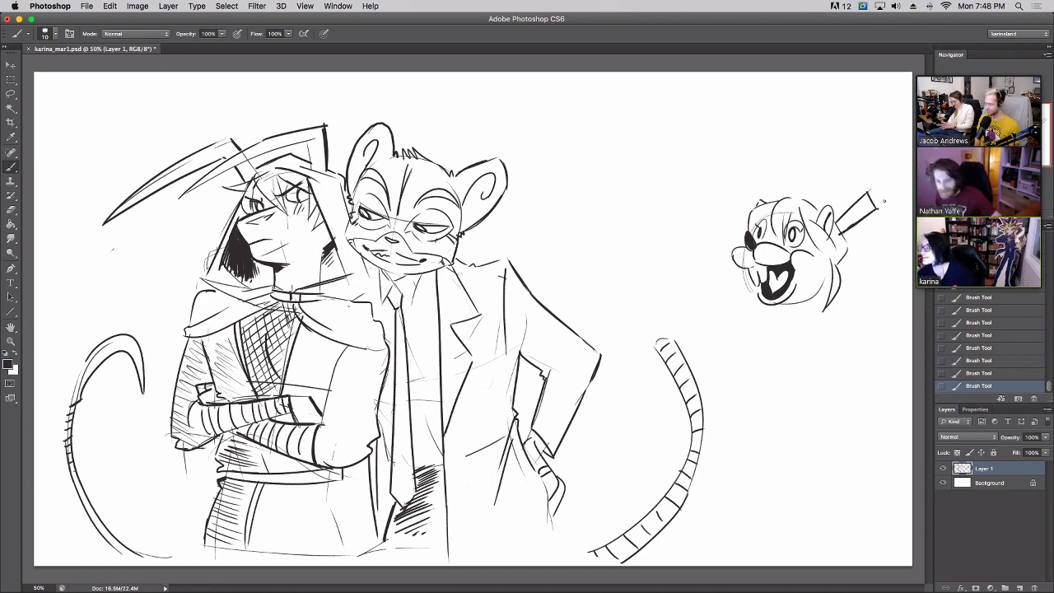
key("ctrl+z")
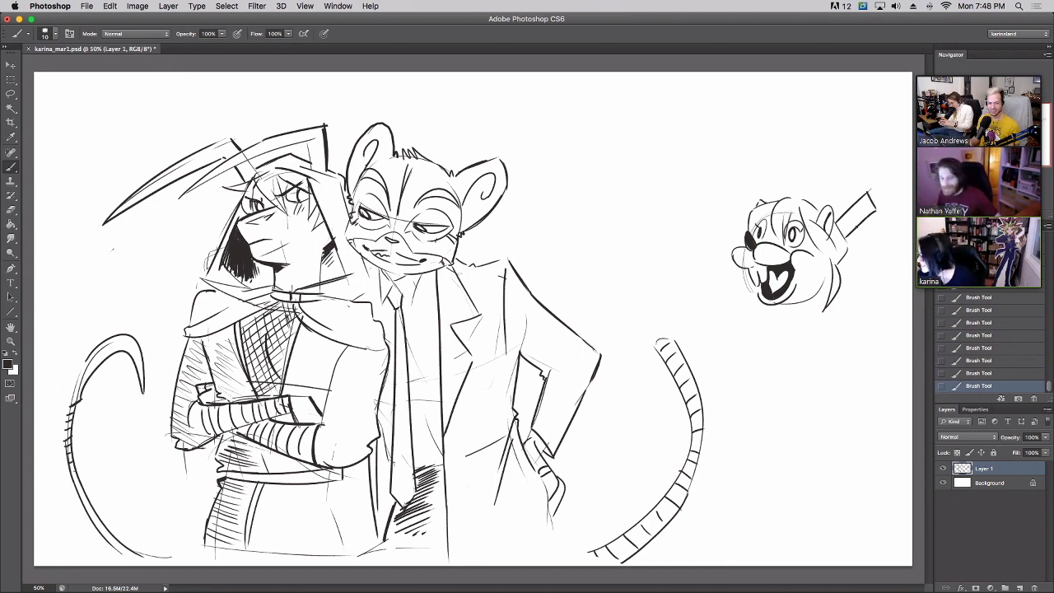
left_click_drag(876, 210, 840, 235)
left_click_drag(871, 203, 840, 230)
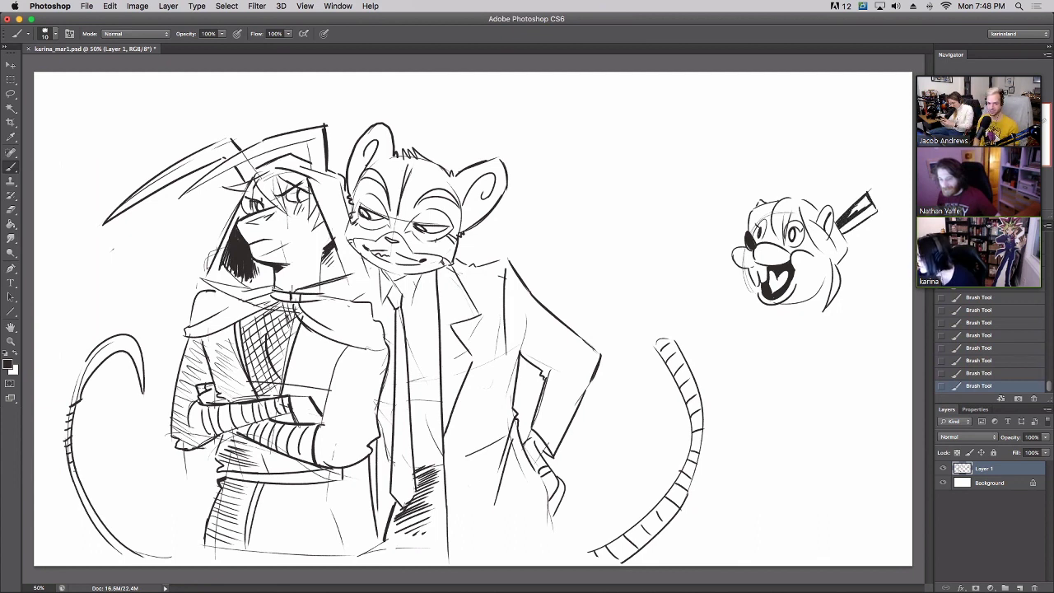
left_click_drag(853, 215, 870, 201)
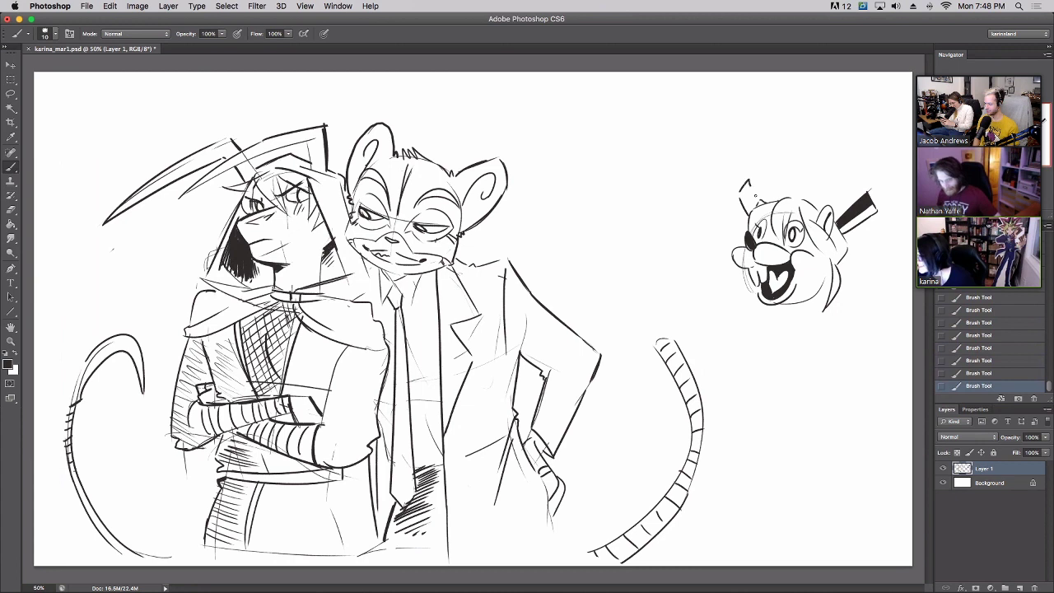
Draw a matching black hair tie on the far side of the head, and add short peaked hair lines beside both ties.
key("super+z")
mouse_move(742, 188)
left_mouse_down()
mouse_move(752, 206)
mouse_move(753, 193)
left_mouse_up()
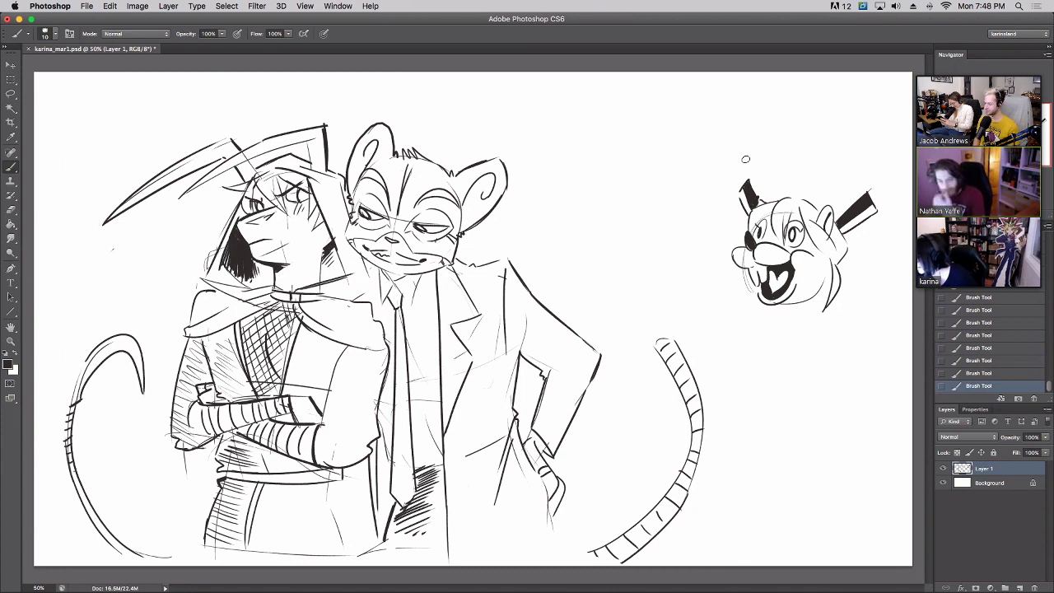
left_click_drag(759, 195, 753, 183)
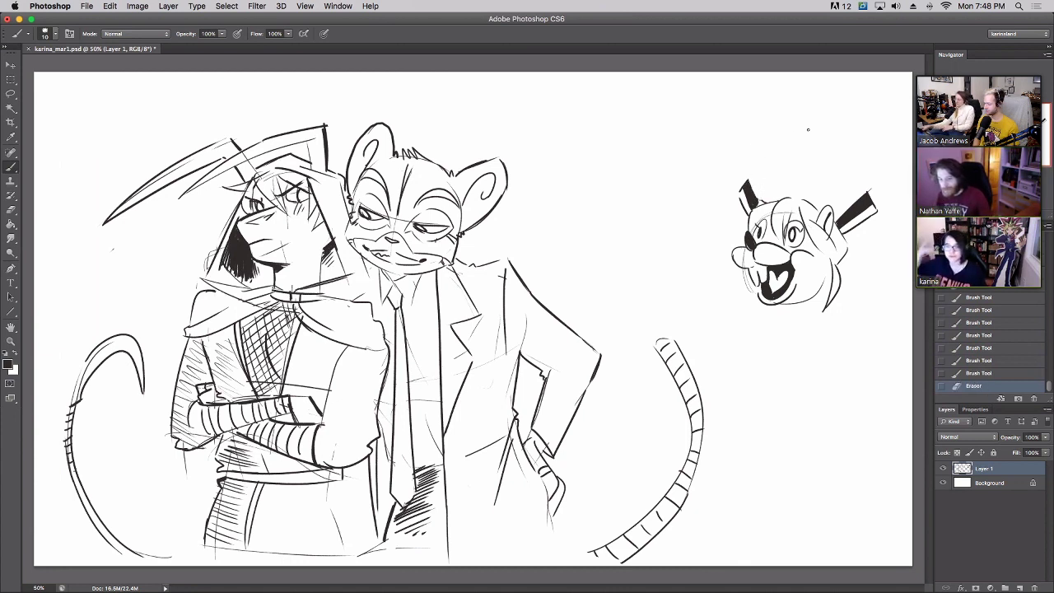
mouse_move(753, 193)
left_mouse_down()
mouse_move(761, 185)
mouse_move(773, 204)
mouse_move(834, 189)
mouse_move(853, 206)
left_mouse_up()
key("super+z")
key("super+z")
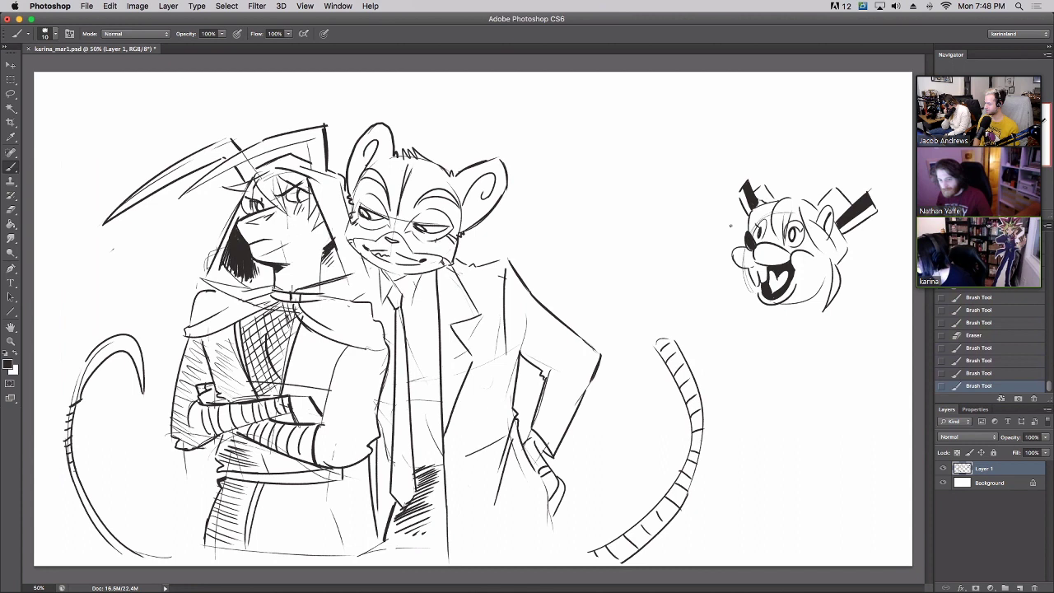
Draw a long pigtail sweeping down from the far hair tie toward the banded tail, ending in pointed locks.
left_click_drag(742, 206, 674, 298)
key("super+z")
left_click_drag(741, 205, 693, 268)
key("super+z")
mouse_move(741, 206)
left_mouse_down()
mouse_move(633, 327)
mouse_move(630, 461)
left_mouse_up()
key("super+z")
mouse_move(634, 329)
left_mouse_down()
mouse_move(618, 351)
mouse_move(619, 454)
mouse_move(610, 364)
mouse_move(609, 459)
left_mouse_up()
key("super+z")
left_click_drag(608, 414, 632, 478)
key("super+z")
mouse_move(608, 414)
left_mouse_down()
mouse_move(619, 463)
mouse_move(675, 473)
mouse_move(650, 486)
mouse_move(641, 392)
left_mouse_up()
left_click_drag(729, 281, 681, 340)
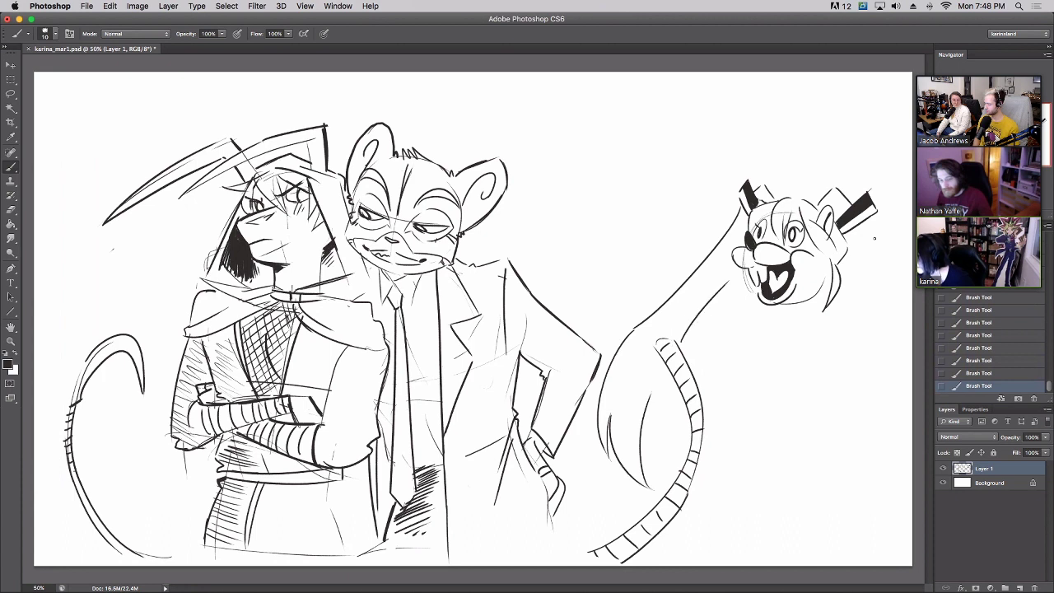
Draw the second long pigtail flowing from the near hair tie to a pointed tip near the canvas's lower edge.
left_click_drag(871, 217, 908, 290)
left_click_drag(857, 268, 880, 358)
key("super+z")
left_click_drag(868, 256, 854, 507)
key("super+z")
mouse_move(866, 257)
left_mouse_down()
mouse_move(885, 474)
mouse_move(881, 508)
mouse_move(854, 524)
left_mouse_up()
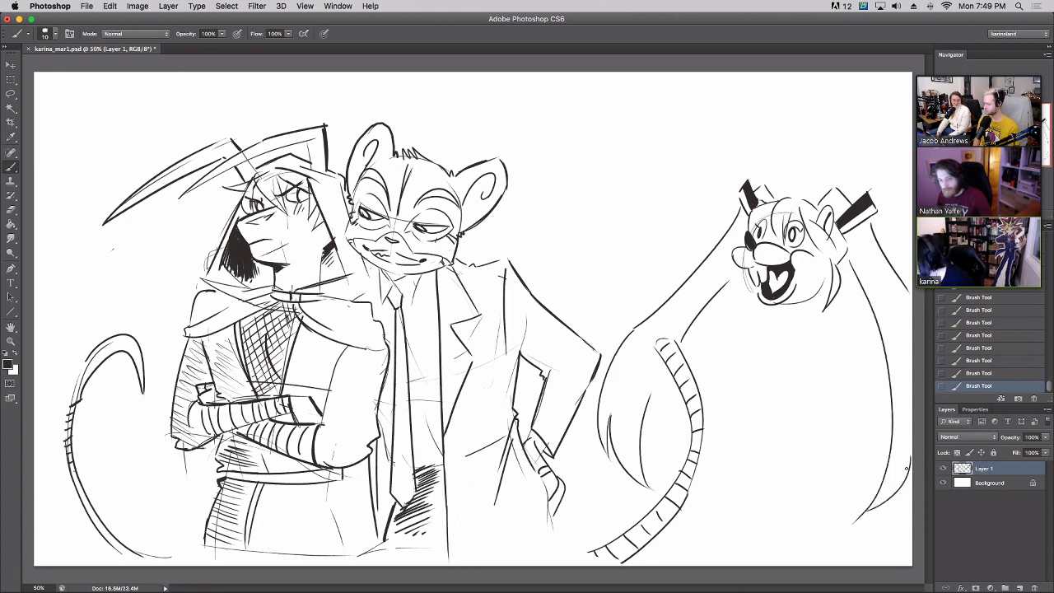
Draw the pigtailed character's lower jaw line beside the open mouth, erase the excess, and add two short neck lines beneath it.
left_click_drag(789, 302, 827, 284)
key("super+z")
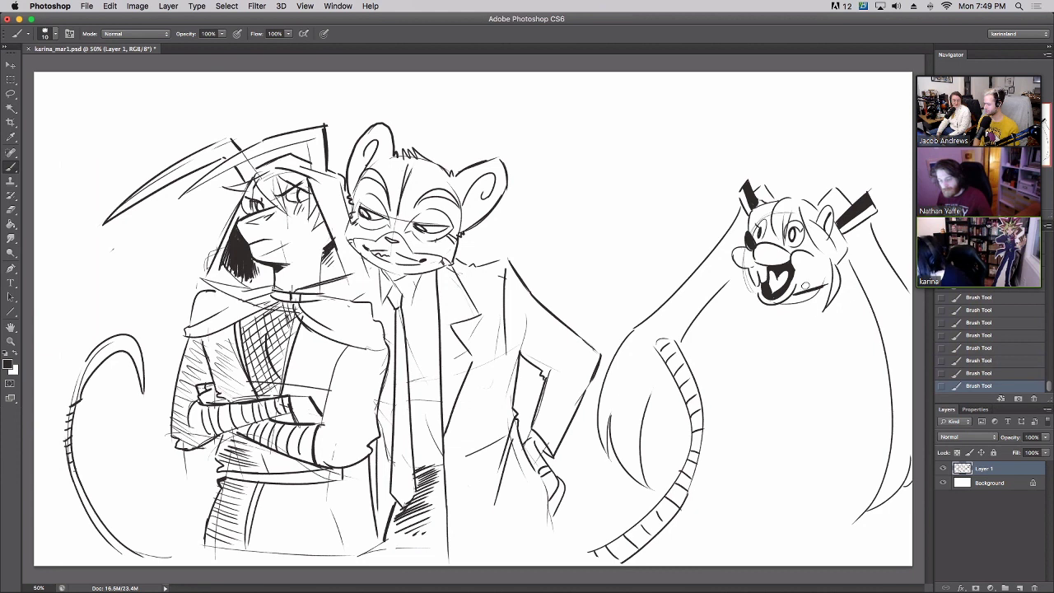
key("e")
left_click_drag(808, 298, 815, 291)
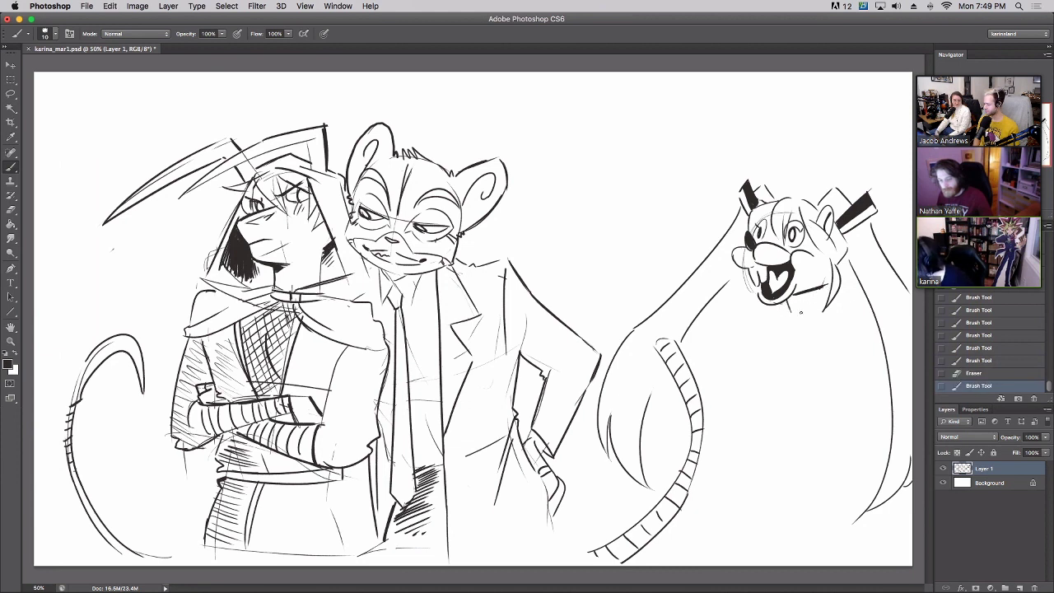
left_click_drag(792, 297, 793, 304)
left_click_drag(808, 295, 810, 303)
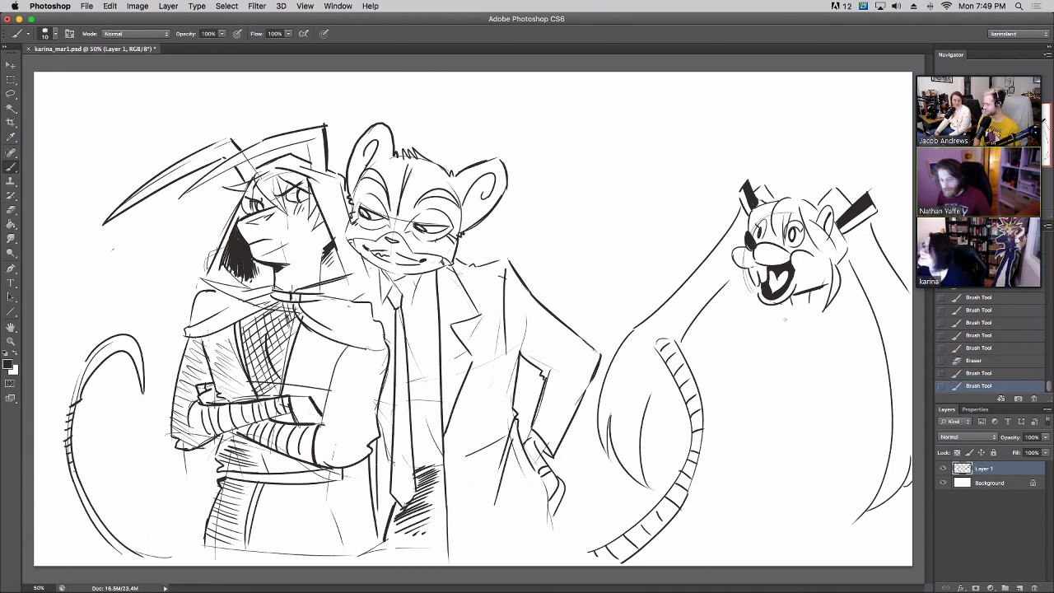
left_click(971, 362)
left_click_drag(787, 300, 788, 311)
Sketch the pigtailed character's sloping shoulders and a boxy, straight-sided torso ending in a hem line between the pigtails.
mouse_move(805, 298)
left_mouse_down()
mouse_move(782, 321)
mouse_move(738, 321)
mouse_move(753, 411)
left_mouse_up()
key("super+z")
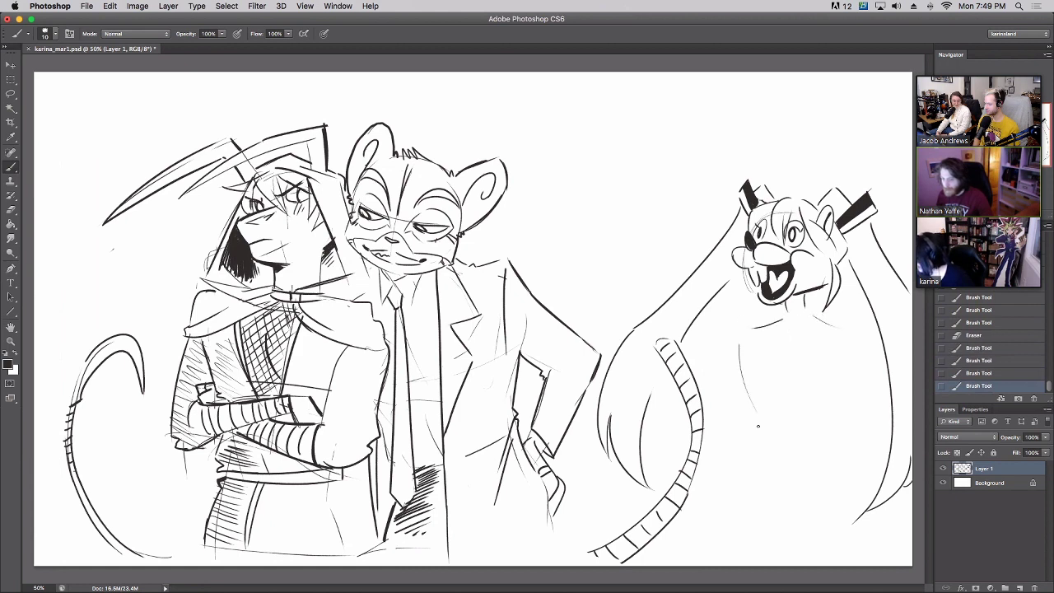
key("ctrl+alt+z")
left_click_drag(747, 358, 747, 405)
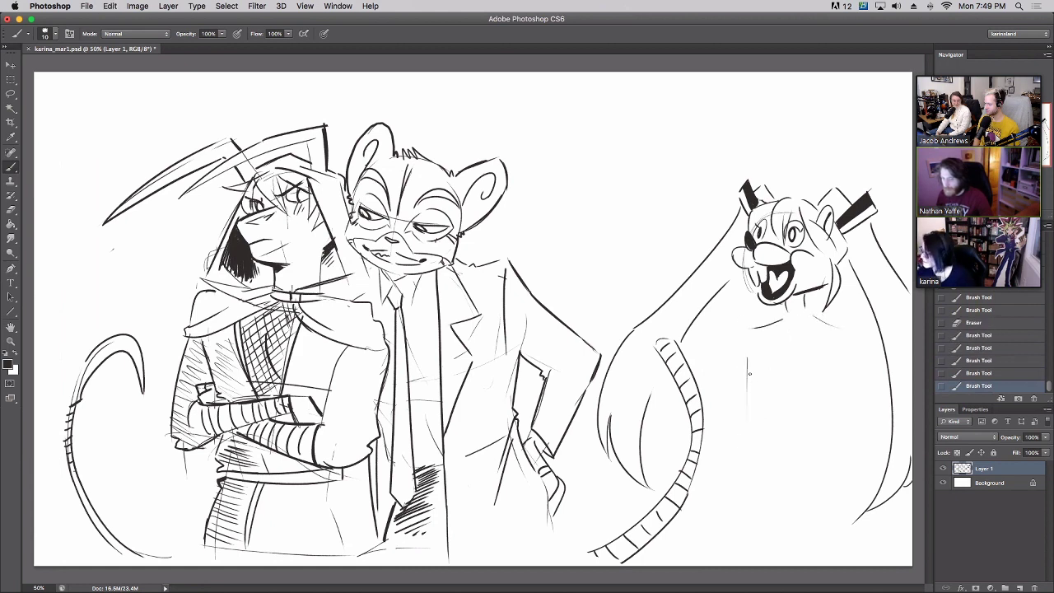
mouse_move(744, 343)
left_mouse_down()
mouse_move(750, 425)
mouse_move(735, 518)
mouse_move(791, 519)
left_mouse_up()
left_click_drag(838, 346, 849, 498)
key("ctrl+z")
left_click_drag(837, 445, 841, 508)
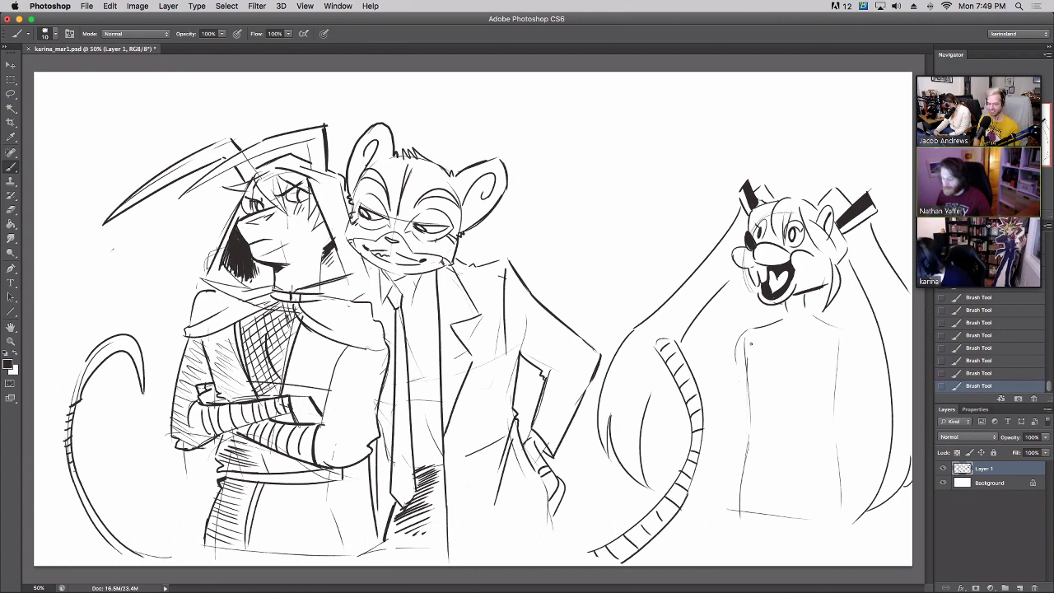
Add a small pointed collar at the neck and draw two long sleeves hanging from the shoulders, flaring into wide cuffs.
left_click_drag(792, 306, 806, 311)
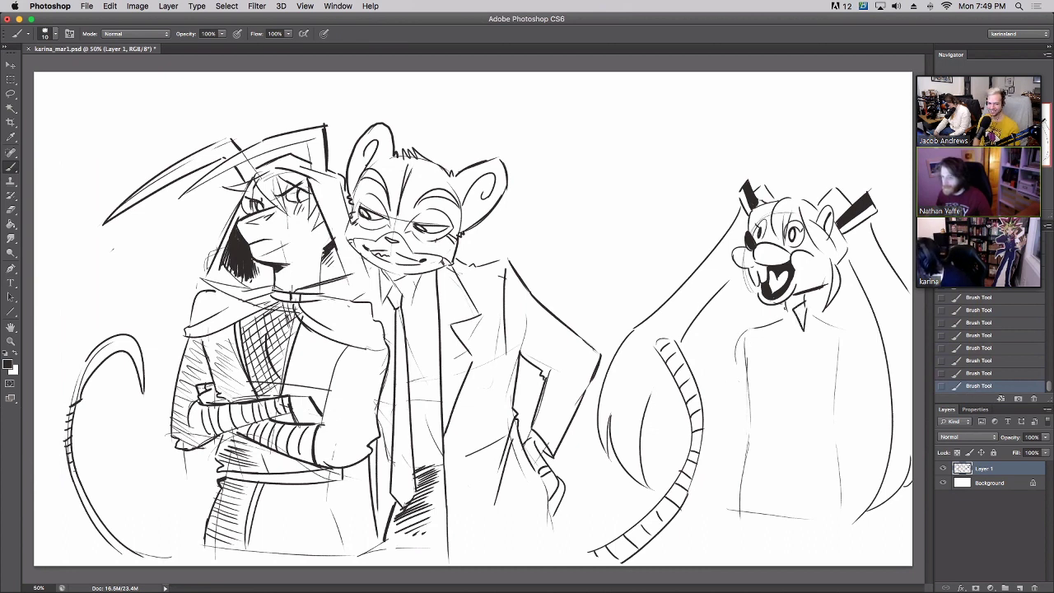
left_click_drag(742, 336, 708, 463)
key("ctrl+z")
left_click_drag(744, 334, 707, 445)
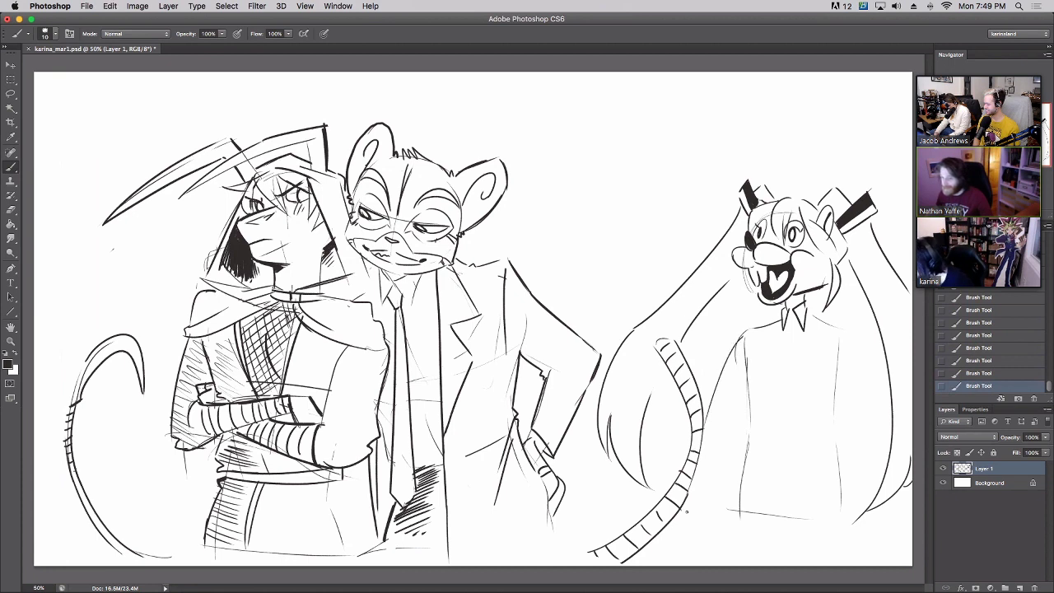
mouse_move(716, 541)
left_mouse_down()
mouse_move(677, 535)
mouse_move(739, 400)
left_mouse_up()
left_click_drag(839, 333, 873, 426)
mouse_move(836, 383)
left_mouse_down()
mouse_move(843, 441)
mouse_move(823, 587)
mouse_move(848, 532)
mouse_move(878, 536)
mouse_move(887, 476)
mouse_move(840, 544)
left_mouse_up()
key("super+z")
key("e")
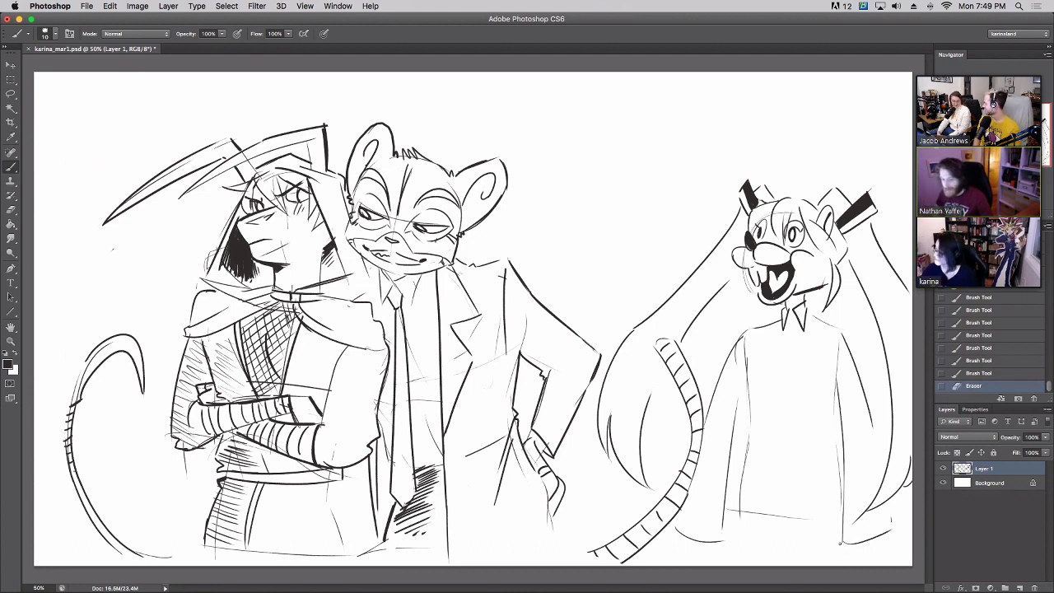
Draw small rounded hands with short finger lines poking out beneath both sleeve cuffs.
mouse_move(684, 540)
left_mouse_down()
mouse_move(718, 542)
mouse_move(703, 552)
left_mouse_up()
mouse_move(850, 548)
left_mouse_down()
mouse_move(878, 545)
mouse_move(879, 534)
mouse_move(859, 555)
left_mouse_up()
key("super+z")
key("super+z")
left_click_drag(866, 542, 866, 555)
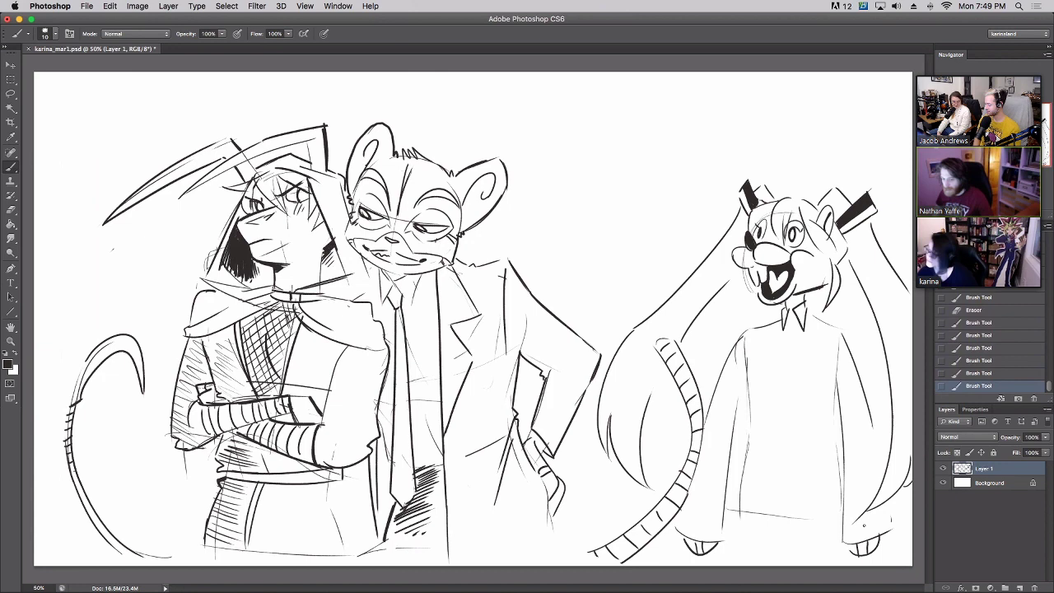
Redraw the pigtailed figure's torso as a fitted vest with curved side lines and a pointed, notched hem.
left_click_drag(747, 341, 749, 395)
key("super+z")
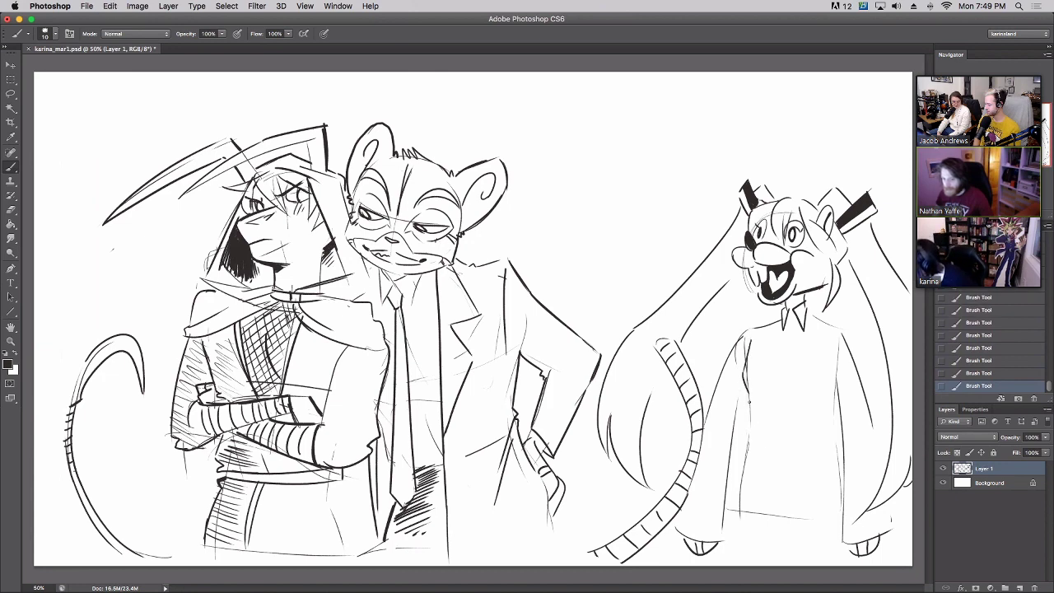
key("super+z")
mouse_move(752, 415)
left_mouse_down()
mouse_move(743, 471)
mouse_move(782, 473)
mouse_move(791, 496)
mouse_move(840, 478)
left_mouse_up()
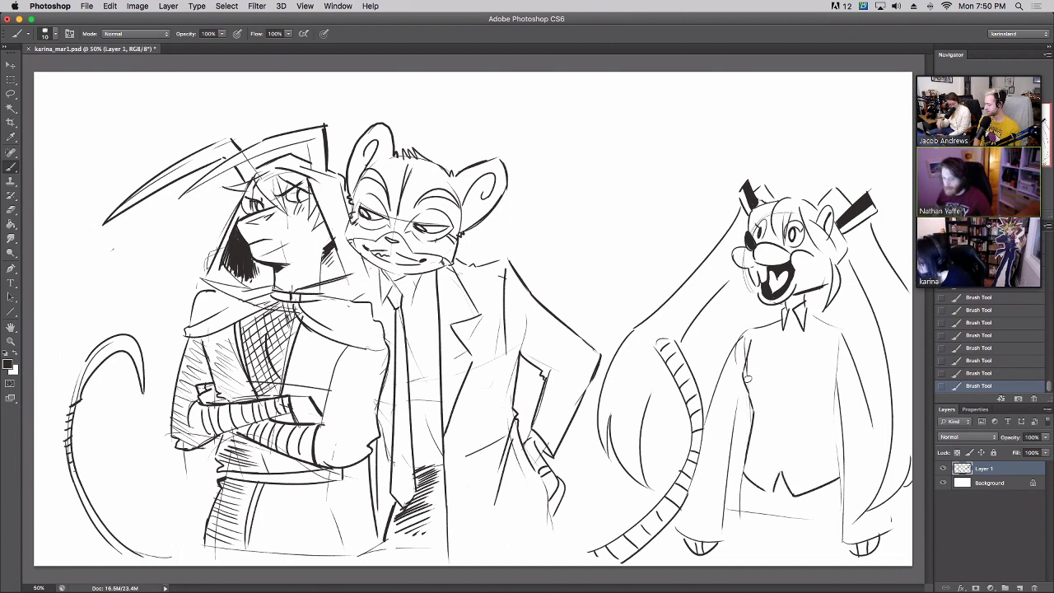
Erase stray sketch lines beside the vest and draw the upper edges and wrist cuffs of the pigtailed figure's detached sleeves.
left_click_drag(751, 359, 753, 353)
left_click(753, 354)
mouse_move(748, 401)
left_mouse_down()
mouse_move(736, 427)
mouse_move(737, 415)
left_mouse_up()
key("super+z")
left_click_drag(842, 419, 867, 411)
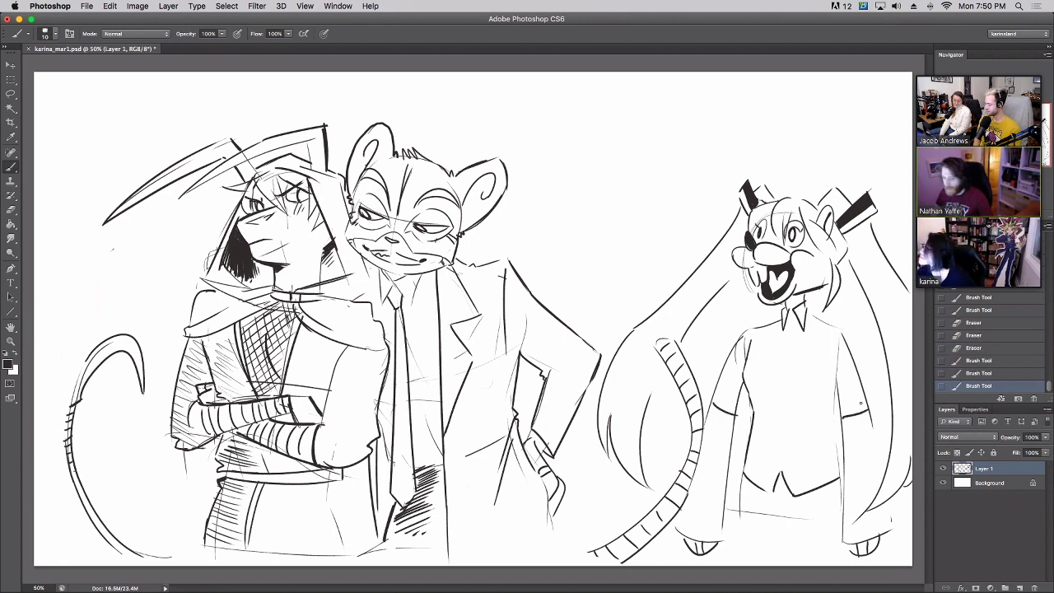
left_click_drag(684, 517, 716, 511)
left_click_drag(844, 527, 891, 524)
Draw a long pointed necktie below the pigtailed figure's collar and add thick armhole lines to the vest.
mouse_move(789, 325)
left_mouse_down()
mouse_move(799, 335)
mouse_move(797, 311)
mouse_move(774, 431)
mouse_move(799, 413)
mouse_move(797, 341)
left_mouse_up()
key("super+z")
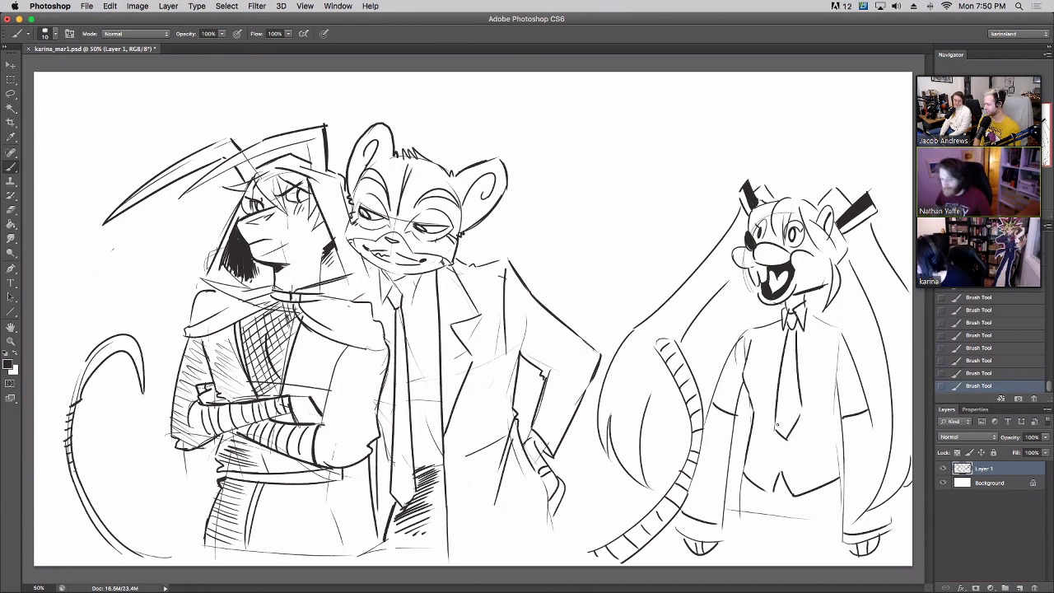
key("ctrl+z")
mouse_move(785, 439)
left_mouse_down()
mouse_move(802, 414)
mouse_move(794, 331)
left_mouse_up()
left_click_drag(835, 387, 827, 332)
left_click_drag(745, 382, 758, 328)
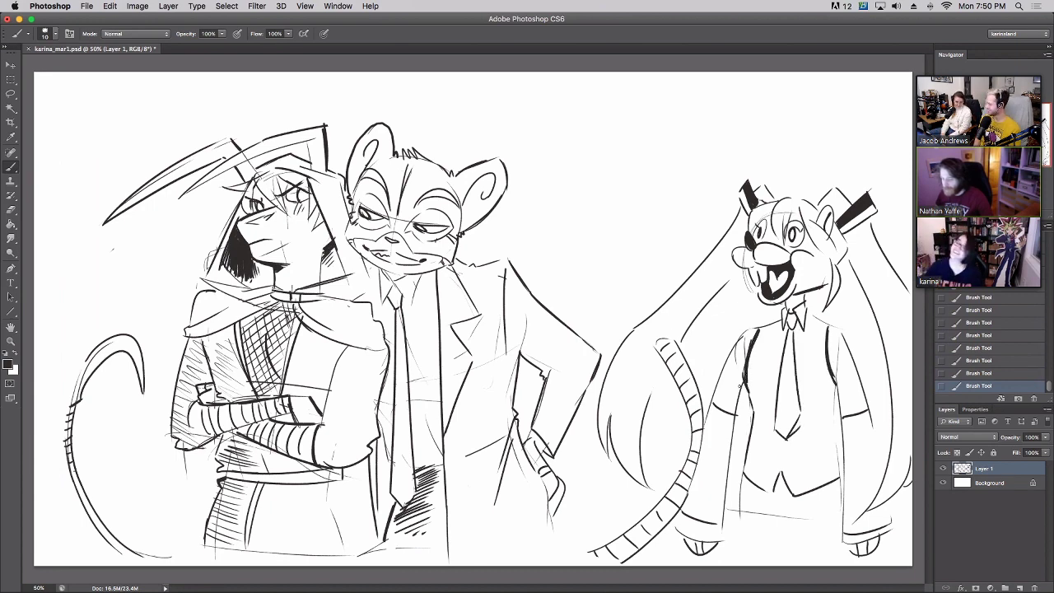
Draw a pleated skirt under the vest hem, with a curved lower edge and vertical pleat lines.
mouse_move(729, 478)
left_mouse_down()
mouse_move(745, 523)
mouse_move(831, 550)
left_mouse_up()
key("super+z")
mouse_move(735, 545)
left_mouse_down()
mouse_move(777, 566)
mouse_move(842, 539)
left_mouse_up()
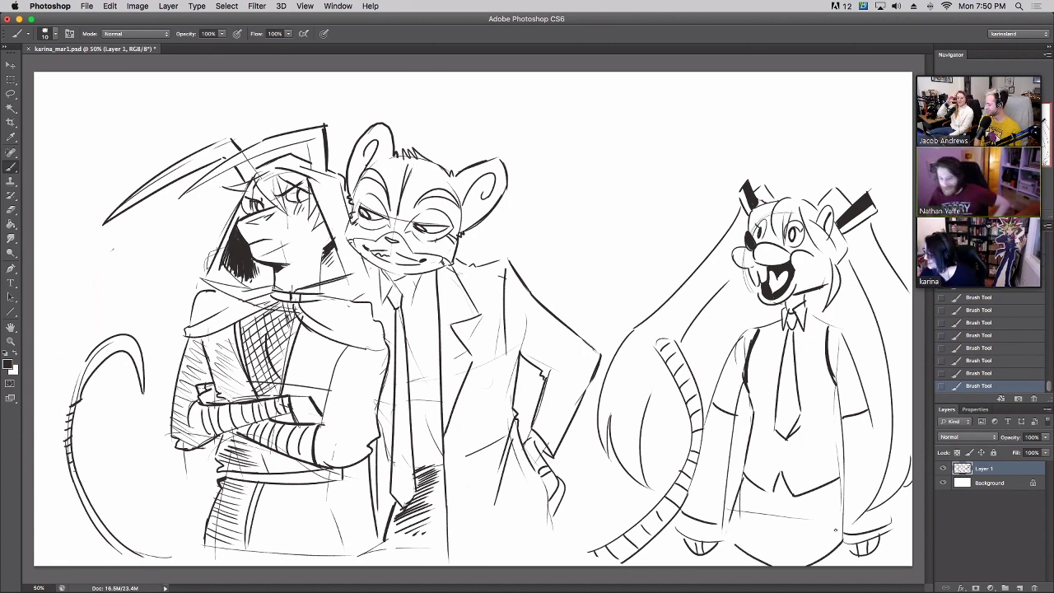
left_click_drag(739, 511, 816, 519)
mouse_move(741, 482)
left_mouse_down()
mouse_move(739, 532)
mouse_move(759, 555)
mouse_move(769, 535)
mouse_move(763, 558)
left_mouse_up()
mouse_move(782, 483)
left_mouse_down()
mouse_move(778, 563)
mouse_move(794, 565)
left_mouse_up()
mouse_move(820, 488)
left_mouse_down()
mouse_move(824, 560)
mouse_move(833, 532)
mouse_move(841, 542)
left_mouse_up()
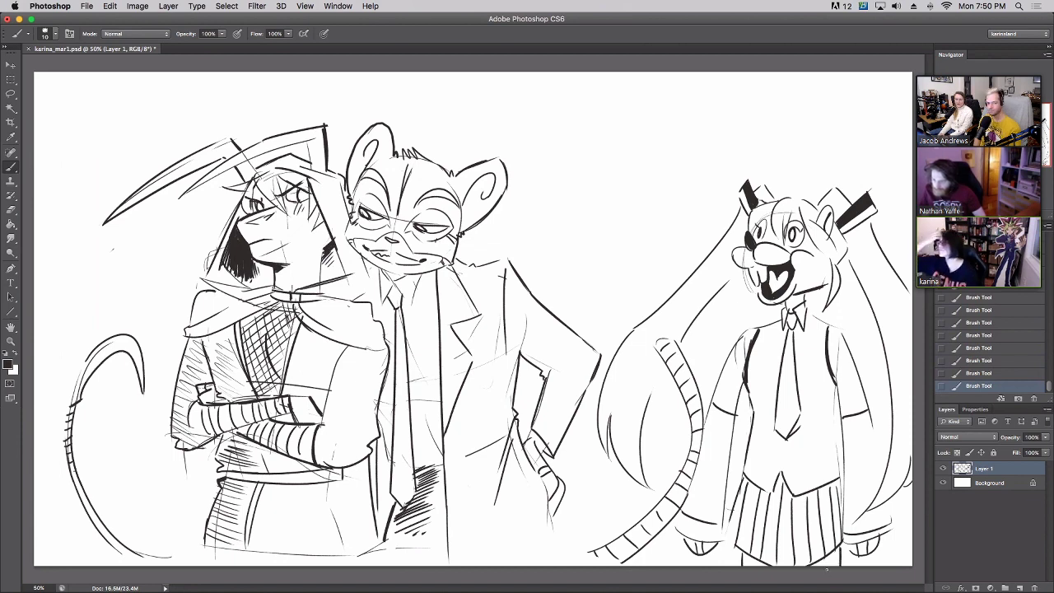
Fill the pigtailed figure's detached sleeves, necktie and skirt pleats with solid black using a 36 px brush.
right_click(783, 419)
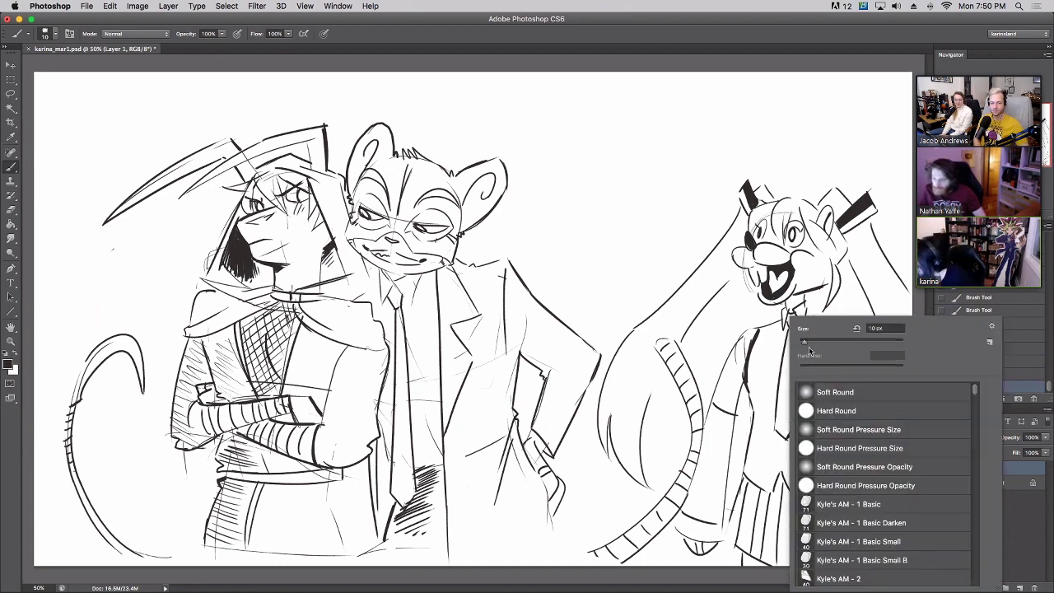
mouse_move(720, 519)
left_mouse_down()
mouse_move(725, 434)
mouse_move(711, 407)
mouse_move(687, 510)
mouse_move(713, 411)
mouse_move(731, 428)
mouse_move(719, 511)
mouse_move(697, 516)
mouse_move(717, 424)
mouse_move(714, 513)
mouse_move(701, 491)
left_mouse_up()
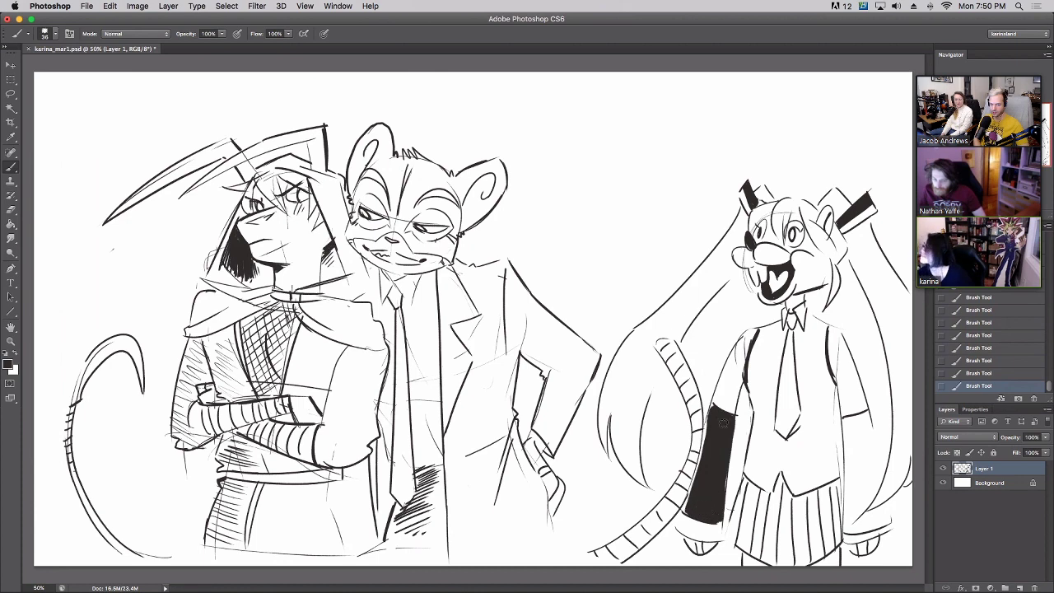
mouse_move(847, 420)
left_mouse_down()
mouse_move(851, 519)
mouse_move(869, 444)
mouse_move(844, 419)
mouse_move(850, 504)
mouse_move(864, 434)
mouse_move(852, 531)
mouse_move(883, 514)
mouse_move(853, 531)
mouse_move(875, 517)
left_mouse_up()
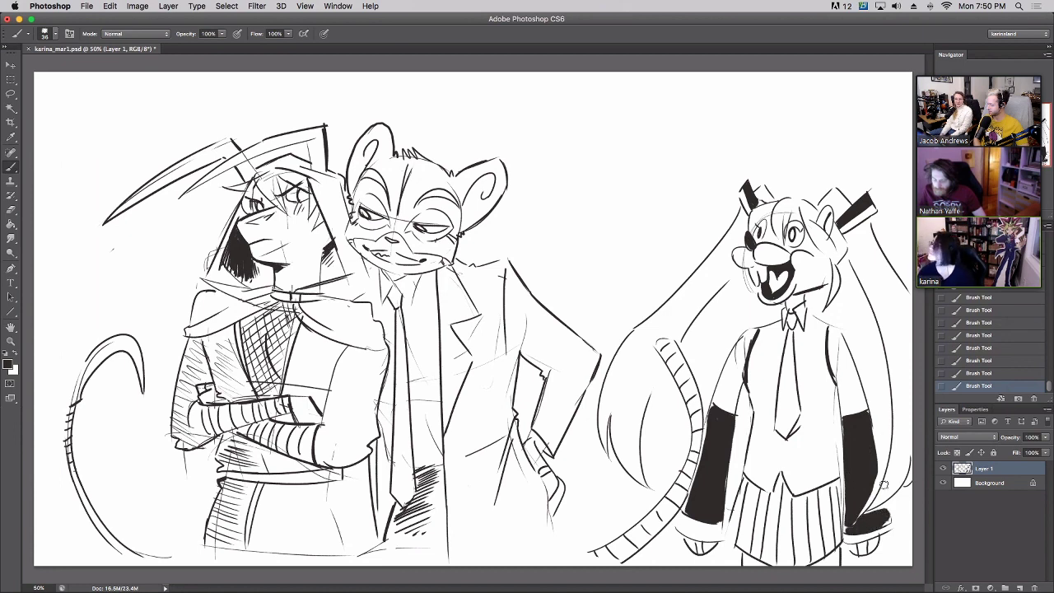
mouse_move(789, 322)
left_mouse_down()
mouse_move(784, 435)
mouse_move(787, 354)
mouse_move(794, 415)
mouse_move(786, 352)
mouse_move(784, 432)
mouse_move(794, 417)
left_mouse_up()
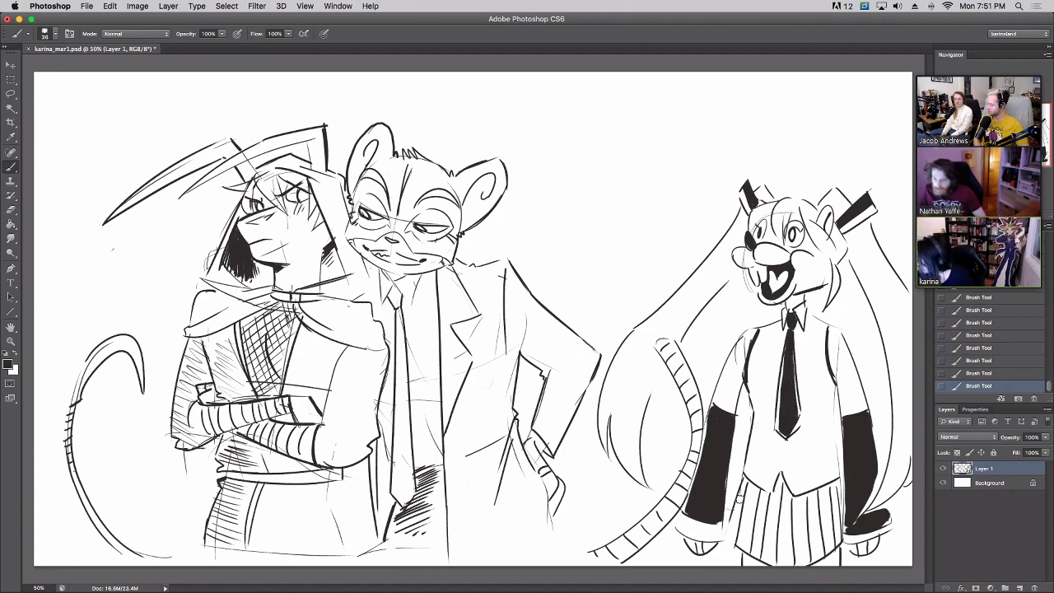
mouse_move(741, 486)
left_mouse_down()
mouse_move(745, 540)
mouse_move(754, 487)
mouse_move(735, 529)
mouse_move(740, 499)
mouse_move(759, 512)
mouse_move(757, 542)
mouse_move(774, 490)
mouse_move(773, 544)
mouse_move(779, 486)
mouse_move(782, 535)
mouse_move(787, 504)
mouse_move(795, 517)
mouse_move(798, 504)
mouse_move(803, 523)
mouse_move(786, 475)
mouse_move(817, 547)
mouse_move(813, 496)
mouse_move(821, 489)
mouse_move(831, 540)
mouse_move(827, 484)
mouse_move(817, 491)
mouse_move(832, 493)
mouse_move(837, 526)
mouse_move(838, 505)
left_mouse_up()
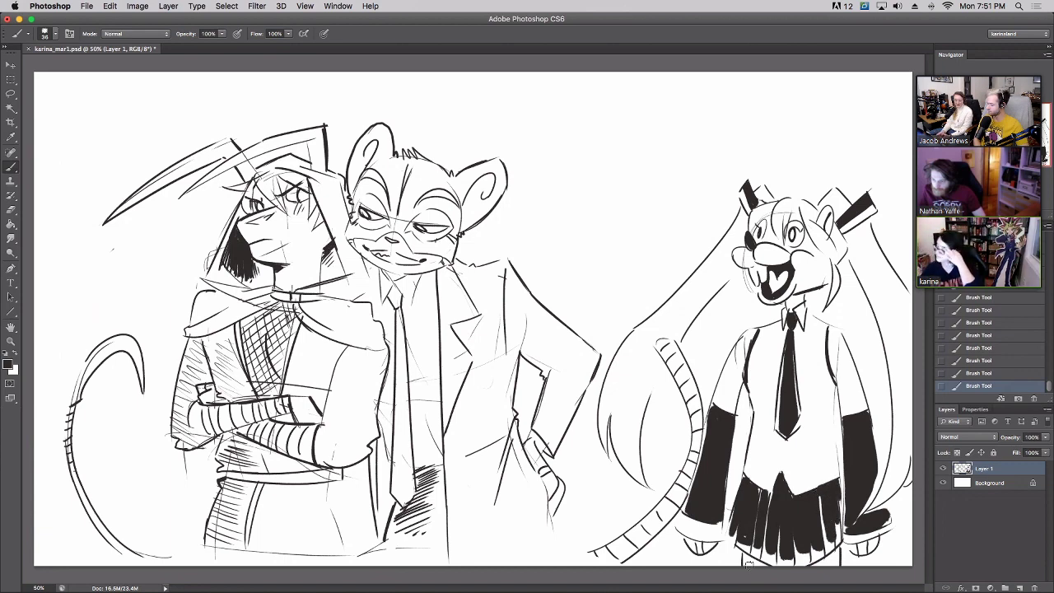
Reduce the brush to 13 px and crosshatch the pigtail behind the figure's black sleeve.
right_click(898, 437)
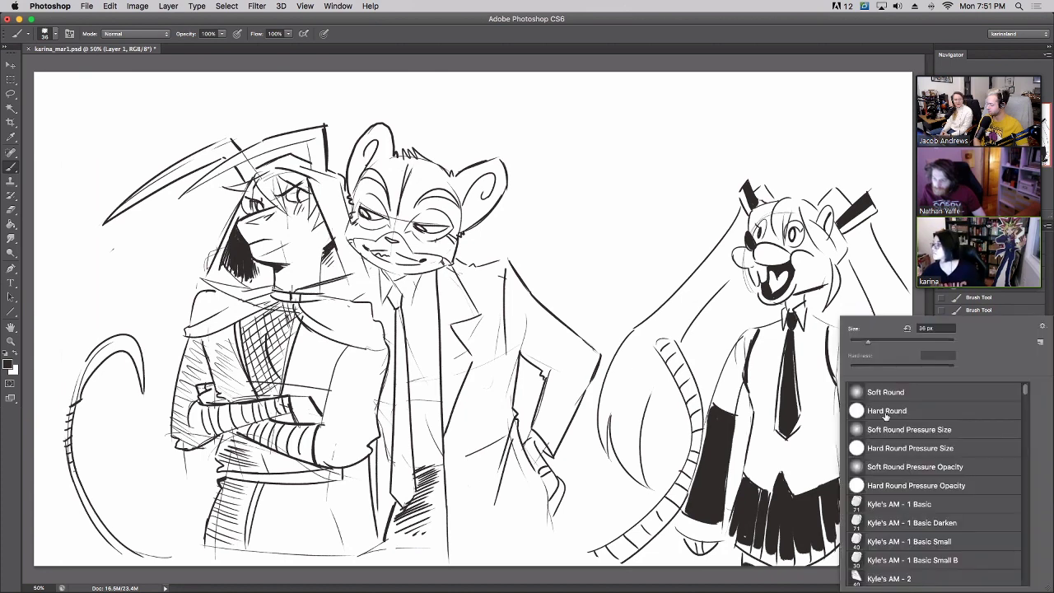
left_click_drag(859, 341, 856, 342)
key("Return")
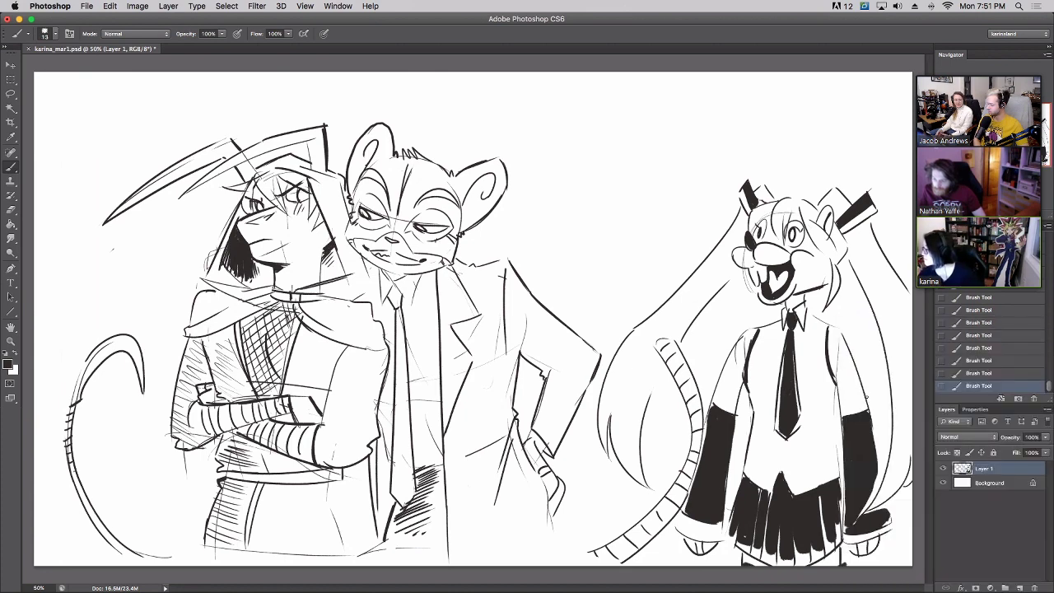
left_click_drag(889, 385, 884, 454)
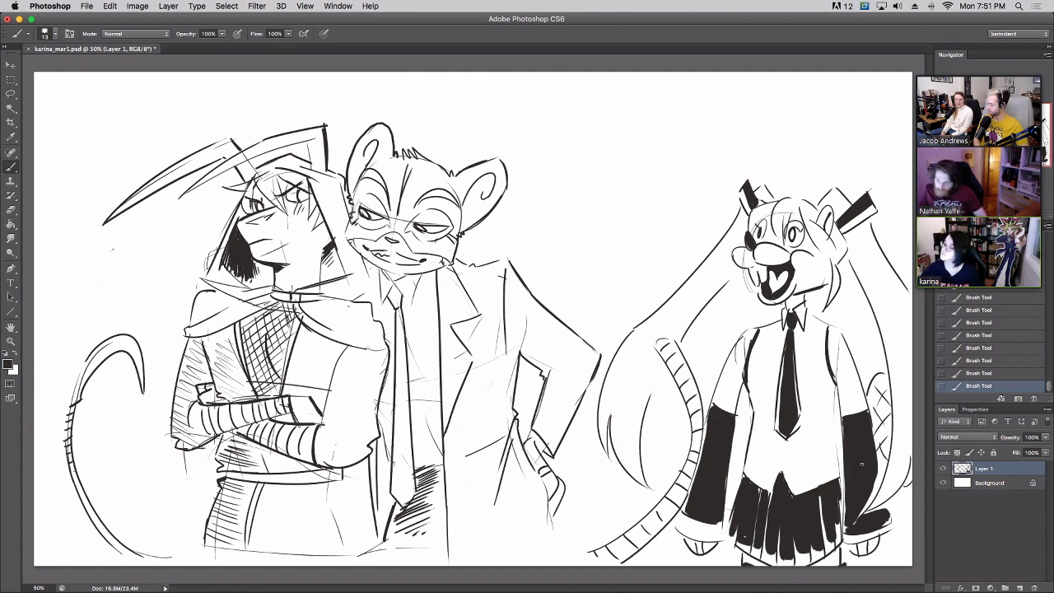
Fill the suited middle character's necktie with solid black using a larger brush.
left_click_drag(392, 288, 394, 298)
right_click(419, 293)
left_click(452, 326)
mouse_move(397, 491)
left_mouse_down()
mouse_move(403, 501)
mouse_move(410, 471)
mouse_move(398, 317)
mouse_move(408, 482)
mouse_move(398, 399)
mouse_move(393, 487)
mouse_move(405, 496)
mouse_move(393, 481)
left_mouse_up()
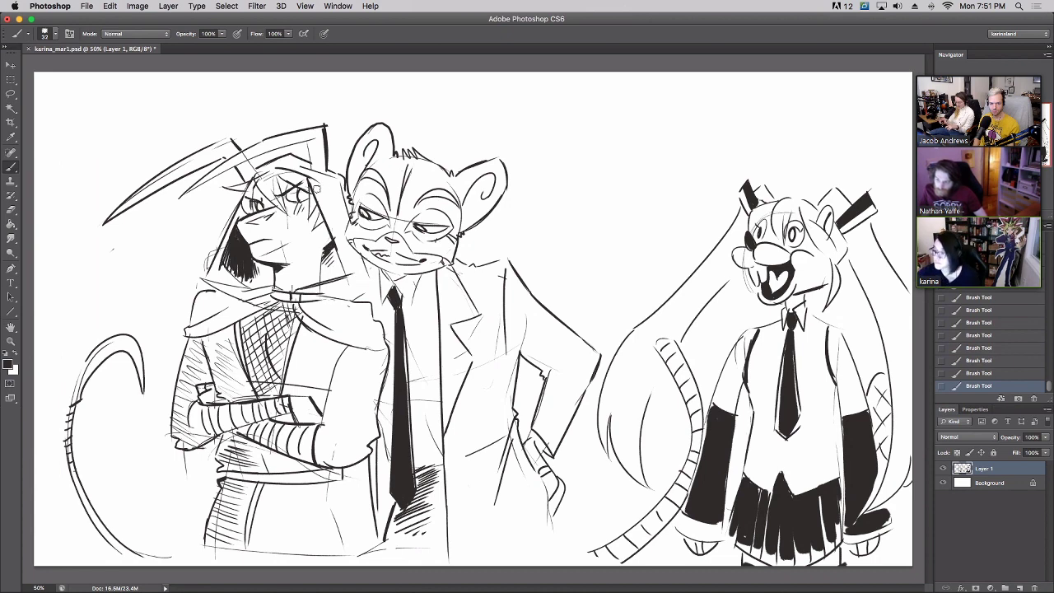
Add heavy black shading inside the hood, along the collar, and on the shoulder and inner arm of the hooded figure.
mouse_move(212, 276)
left_mouse_down()
mouse_move(227, 279)
mouse_move(213, 273)
left_mouse_up()
mouse_move(321, 200)
left_mouse_down()
mouse_move(318, 186)
mouse_move(334, 186)
left_mouse_up()
mouse_move(307, 292)
left_mouse_down()
mouse_move(348, 279)
mouse_move(303, 296)
mouse_move(276, 296)
mouse_move(279, 285)
left_mouse_up()
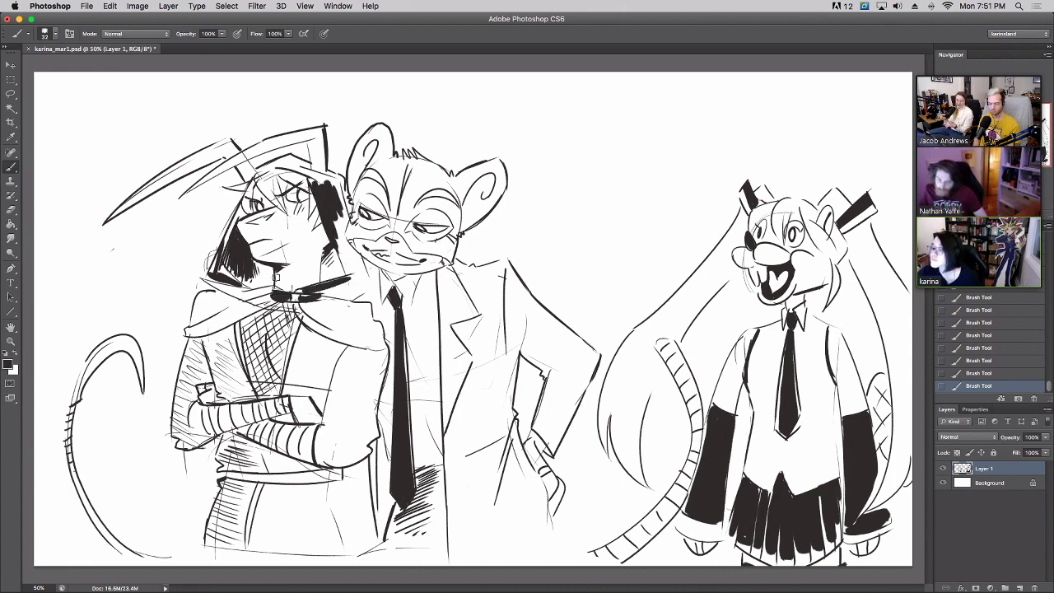
mouse_move(234, 320)
left_mouse_down()
mouse_move(215, 298)
mouse_move(244, 262)
mouse_move(198, 368)
mouse_move(199, 341)
mouse_move(210, 383)
left_mouse_up()
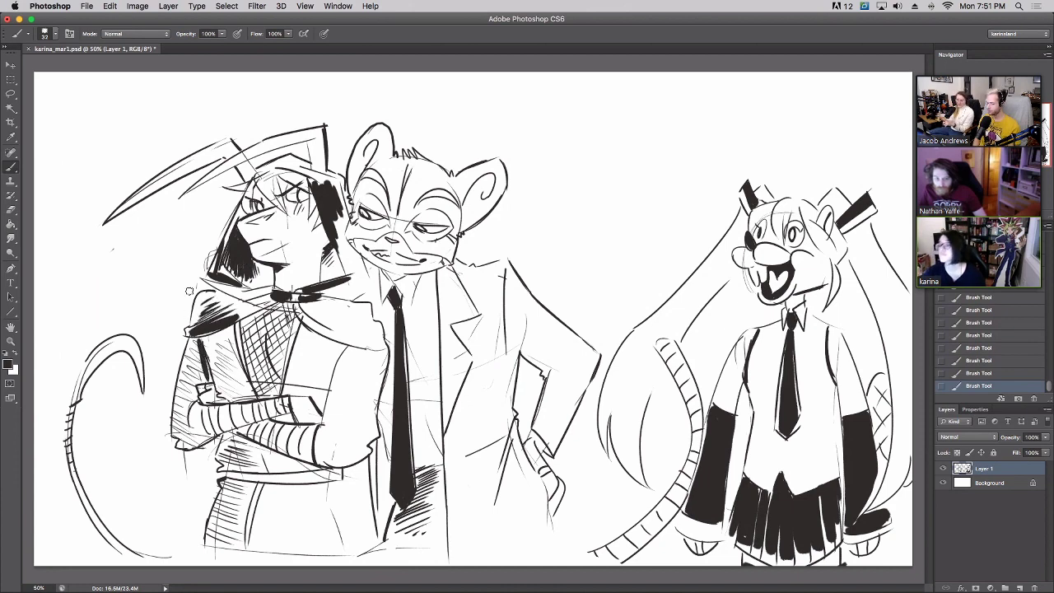
Step back through the history to undo the last brush strokes along the hooded figure's inner arm.
left_click(975, 373)
left_click(977, 361)
left_click(980, 348)
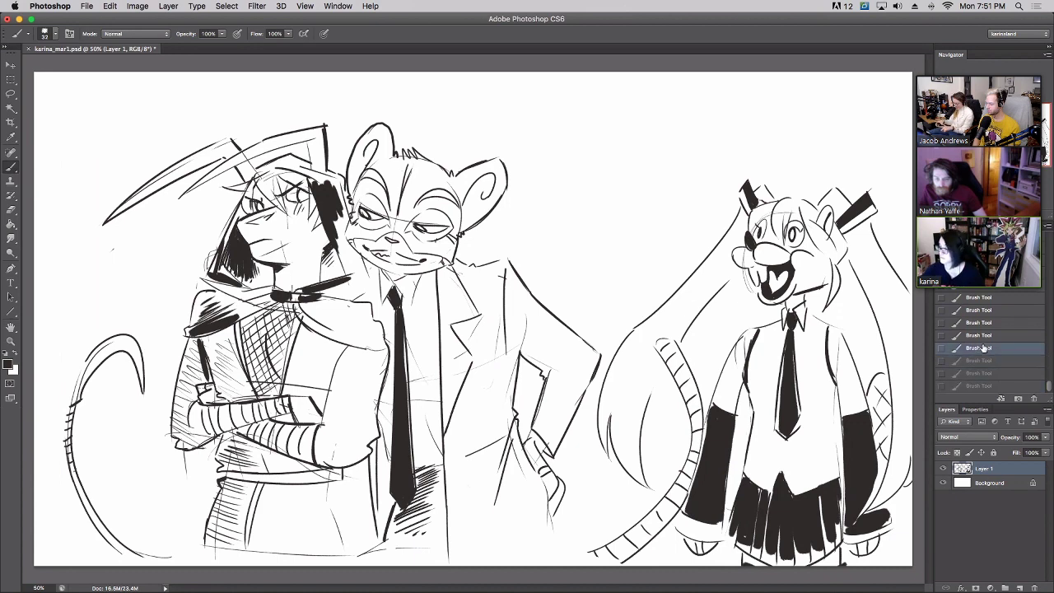
left_click(980, 336)
left_click(981, 322)
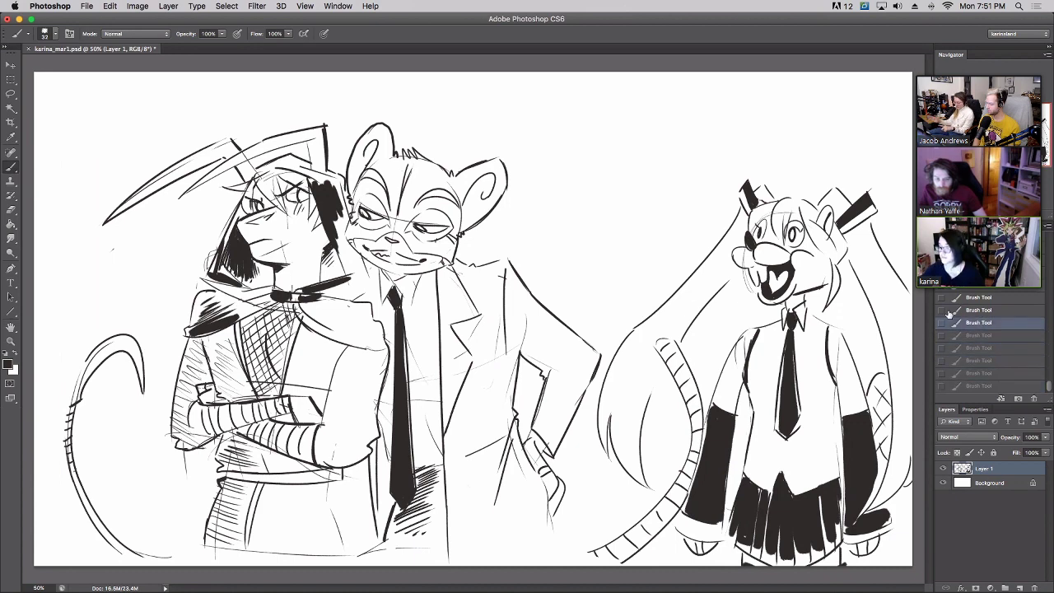
Shade the hooded figure's chest beside the mesh, blacken the belt's lower edge, and hatch the cloth beneath it.
left_click_drag(308, 326, 282, 394)
mouse_move(301, 339)
left_mouse_down()
mouse_move(298, 380)
mouse_move(316, 406)
left_mouse_up()
left_click_drag(334, 346, 324, 390)
mouse_move(224, 481)
left_mouse_down()
mouse_move(327, 478)
mouse_move(295, 483)
left_mouse_up()
mouse_move(263, 498)
left_mouse_down()
mouse_move(305, 484)
mouse_move(305, 506)
left_mouse_up()
Set the brush to 23 px and hatch shadows on the hooded figure's far sleeve and cape folds.
right_click(327, 448)
left_click(350, 342)
mouse_move(319, 425)
left_mouse_down()
mouse_move(318, 461)
mouse_move(339, 462)
left_mouse_up()
mouse_move(334, 387)
left_mouse_down()
mouse_move(341, 453)
mouse_move(339, 420)
left_mouse_up()
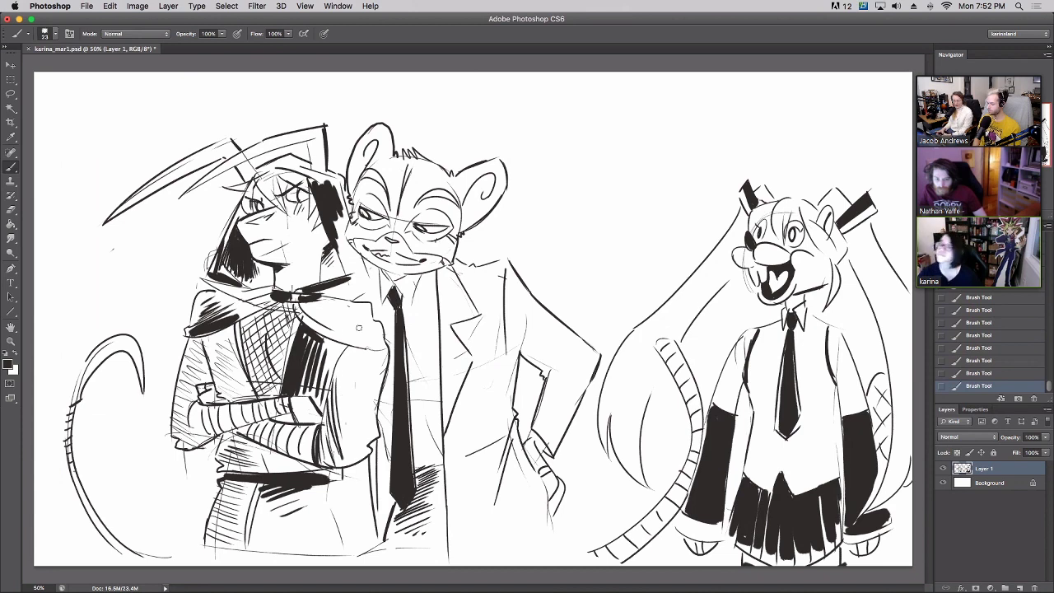
mouse_move(298, 311)
left_mouse_down()
mouse_move(340, 334)
mouse_move(331, 324)
mouse_move(346, 319)
left_mouse_up()
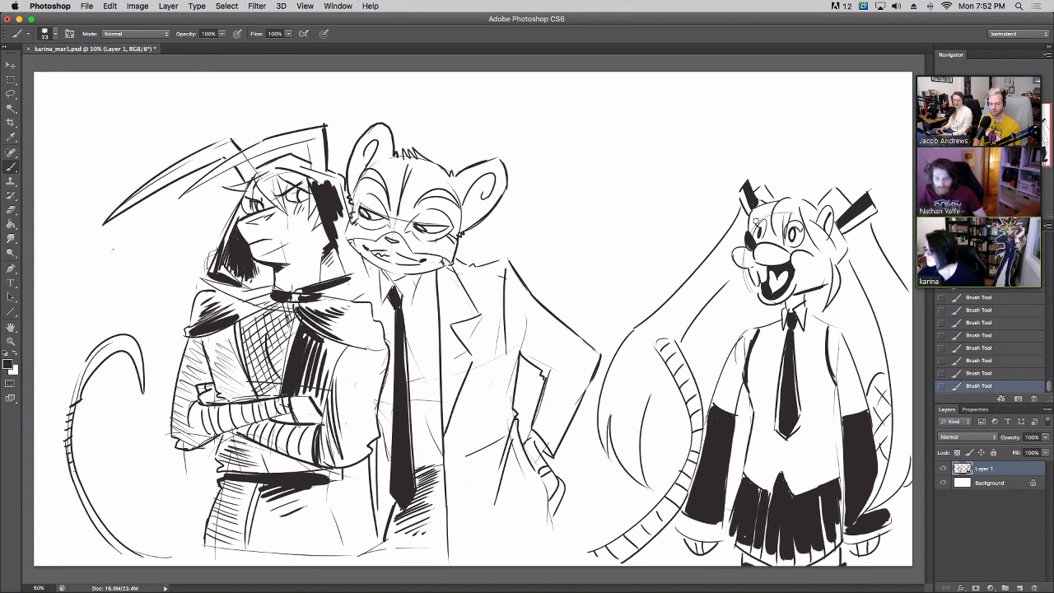
Reduce the brush to 18 px and add more hatching to the hooded figure's robe below the belt.
right_click(615, 263)
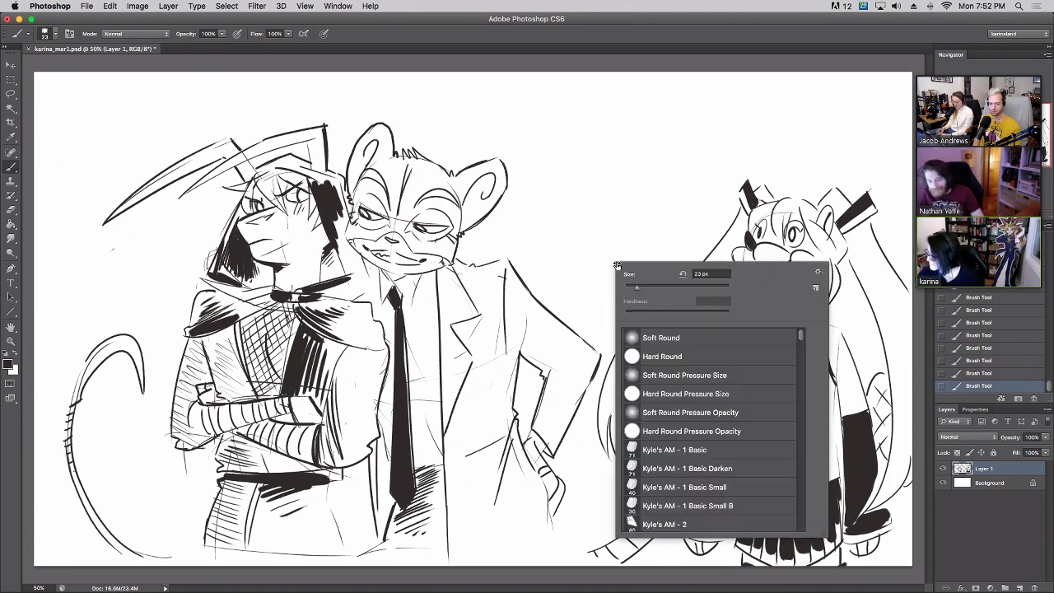
left_click(634, 288)
mouse_move(263, 521)
left_mouse_down()
mouse_move(288, 506)
mouse_move(282, 516)
mouse_move(294, 518)
left_mouse_up()
left_click_drag(288, 529, 305, 518)
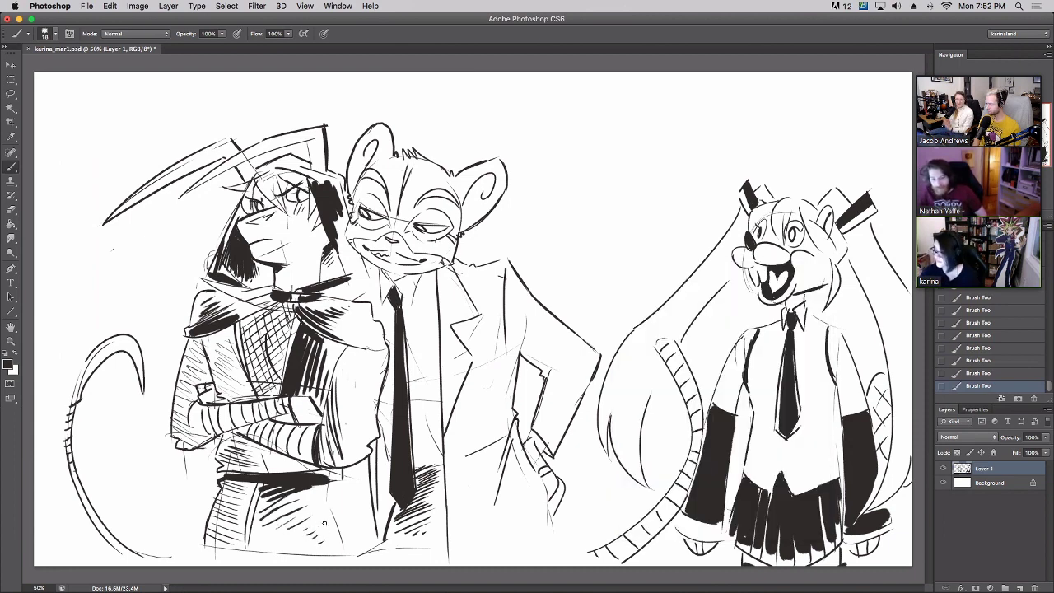
mouse_move(250, 540)
left_mouse_down()
mouse_move(266, 500)
mouse_move(266, 533)
mouse_move(280, 523)
mouse_move(238, 539)
mouse_move(246, 502)
mouse_move(242, 533)
left_mouse_up()
mouse_move(237, 508)
left_mouse_down()
mouse_move(234, 537)
mouse_move(220, 522)
left_mouse_up()
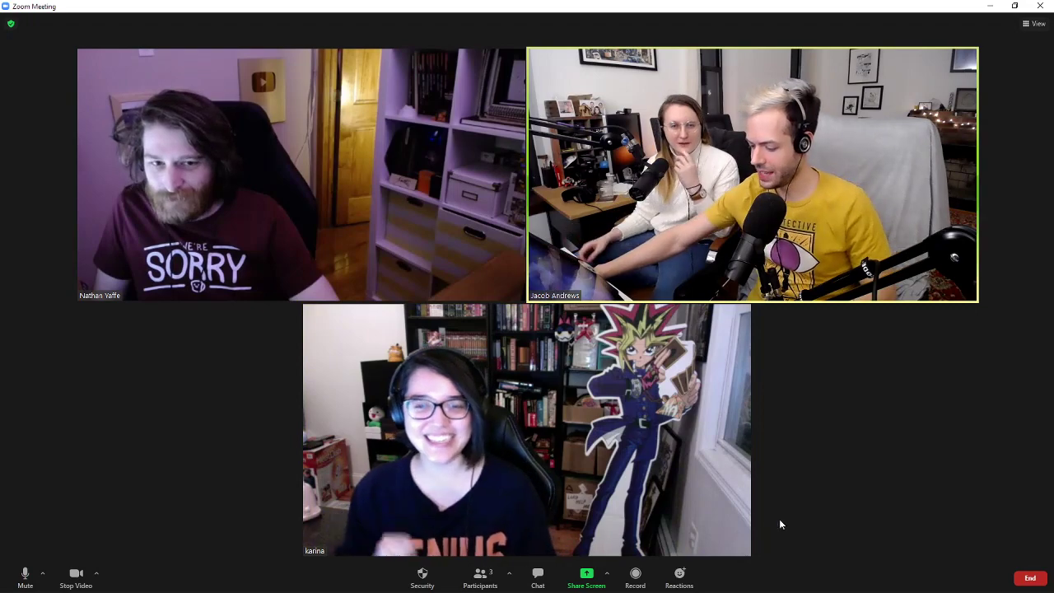
Share the Photoshop window with the untitled document in the Zoom meeting.
left_click(587, 577)
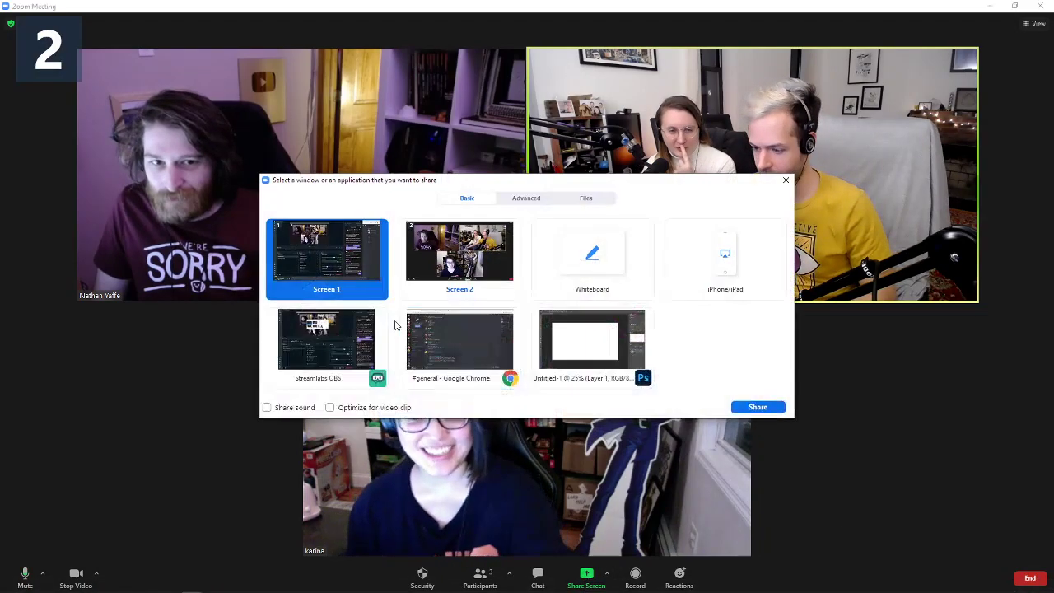
left_click(630, 369)
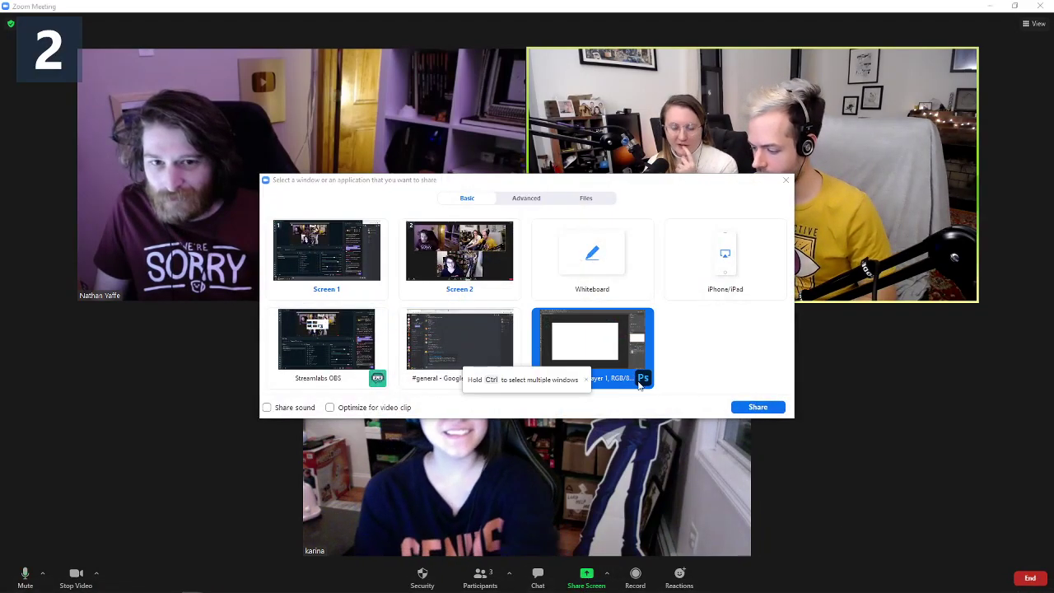
left_click(757, 407)
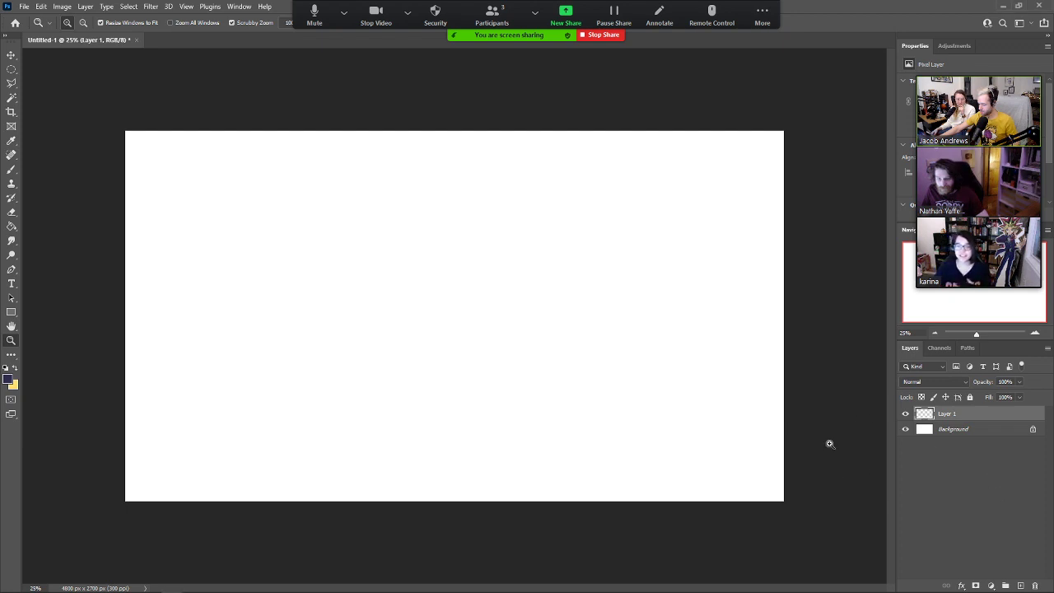
Enlarge the blank canvas view and set the Brush tool's foreground color to black, 000000.
left_click(623, 344)
mouse_move(618, 336)
left_mouse_down()
mouse_move(602, 338)
mouse_move(612, 337)
left_mouse_up()
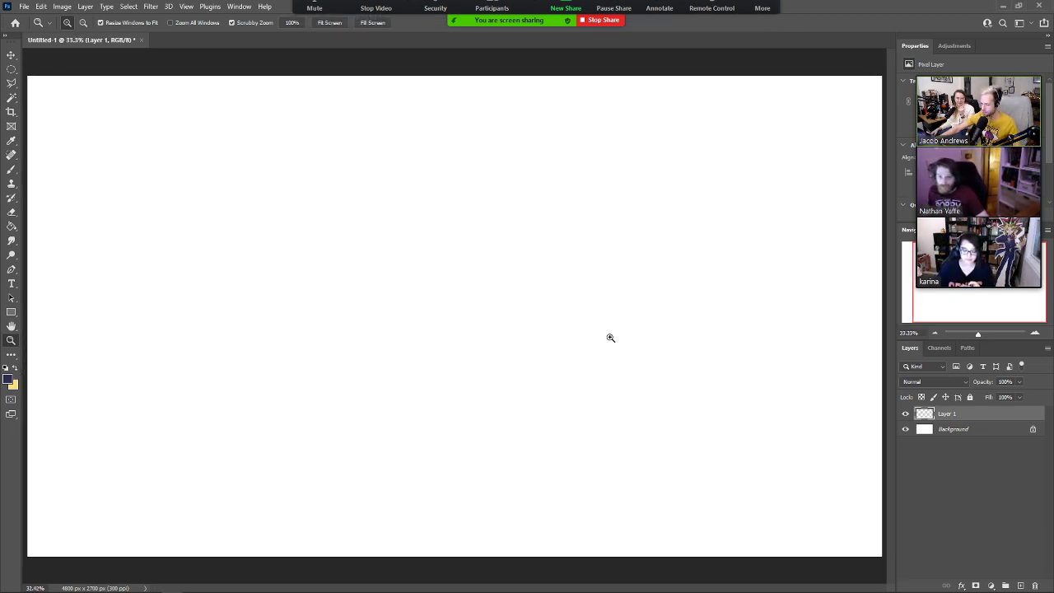
key("b")
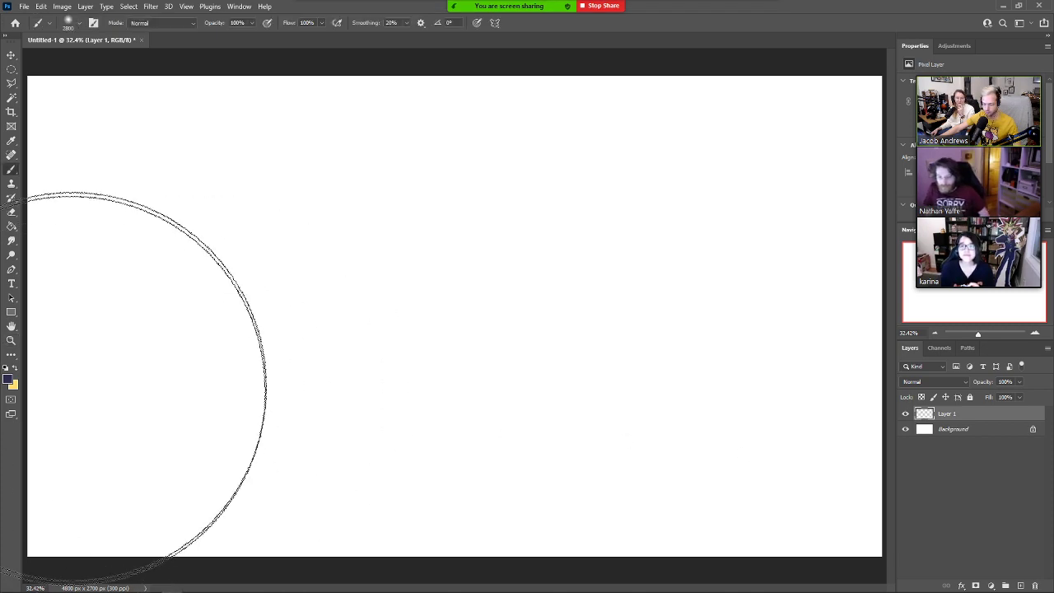
left_click(8, 379)
type("000000")
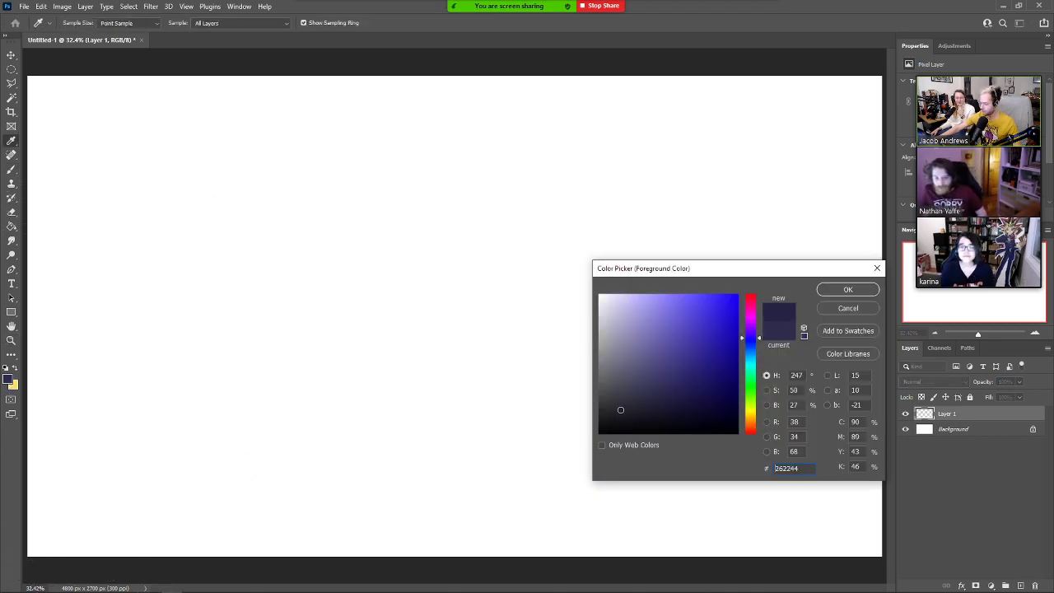
left_click(847, 290)
Undo a test dab made with the soft brush and switch to the Hard Round brush preset.
left_click(398, 329)
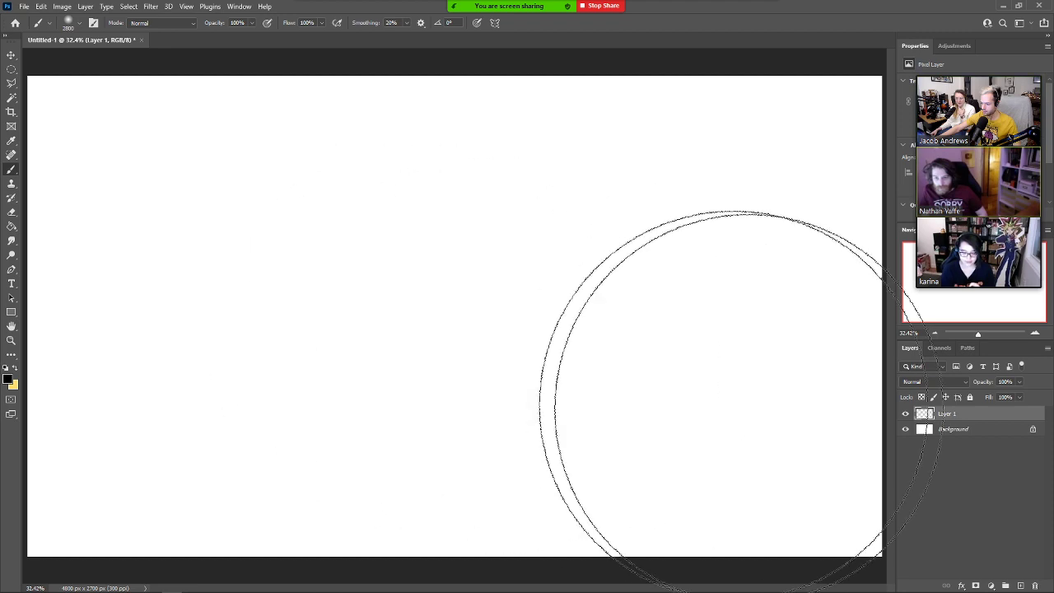
key("ctrl+z")
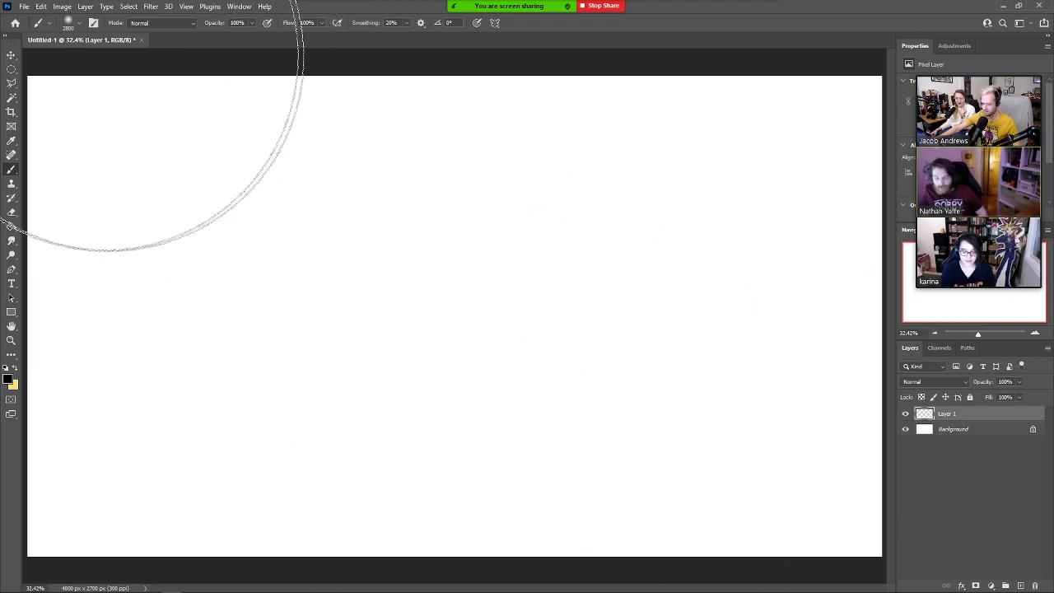
left_click(80, 26)
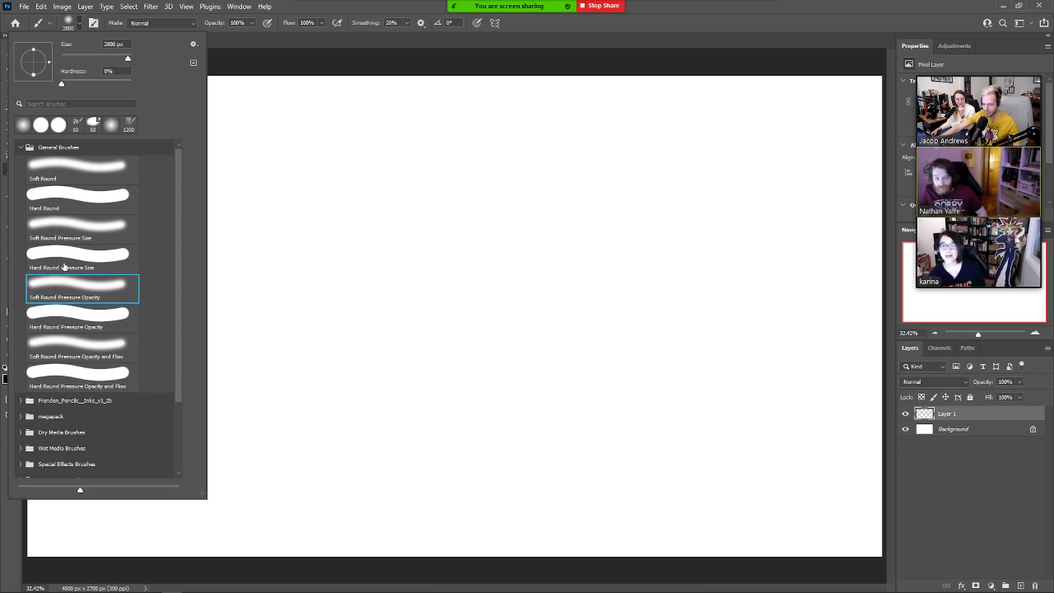
left_click(55, 203)
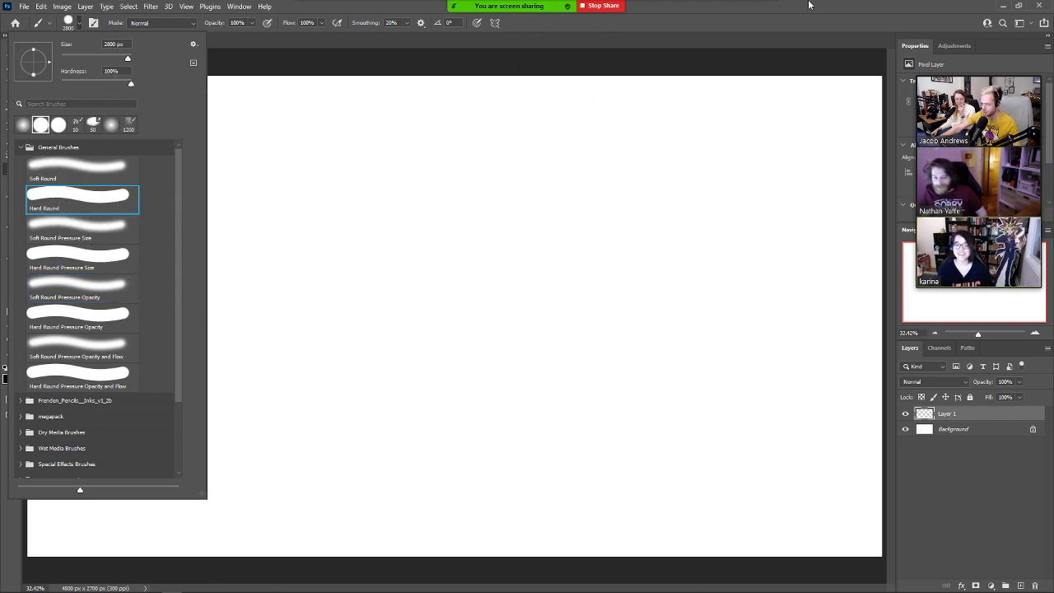
Close the brush preset picker and reduce the Hard Round brush to 15 px.
left_click(833, 4)
key("bracketleft")
key("bracketleft")
key("bracketleft")
key("bracketleft")
key("bracketleft")
key("bracketleft")
key("bracketleft")
key("bracketleft")
key("bracketleft")
key("bracketleft")
key("bracketleft")
key("bracketleft")
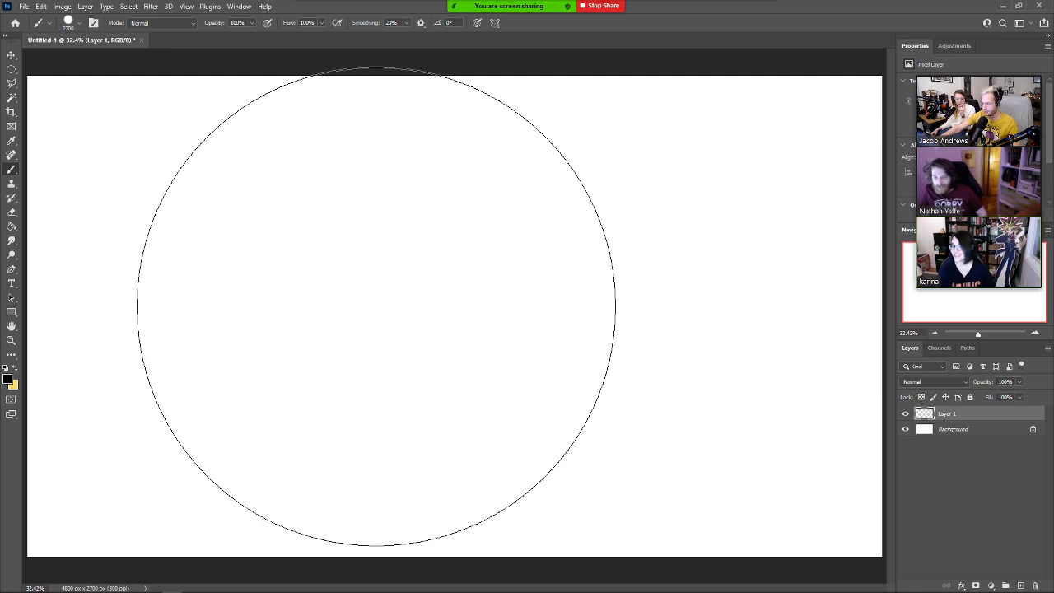
key("bracketleft")
key("bracketleft")
key("bracketleft")
key("bracketleft")
key("bracketleft")
key("bracketleft")
key("bracketleft")
key("bracketleft")
key("bracketleft")
key("bracketleft")
key("bracketleft")
key("bracketleft")
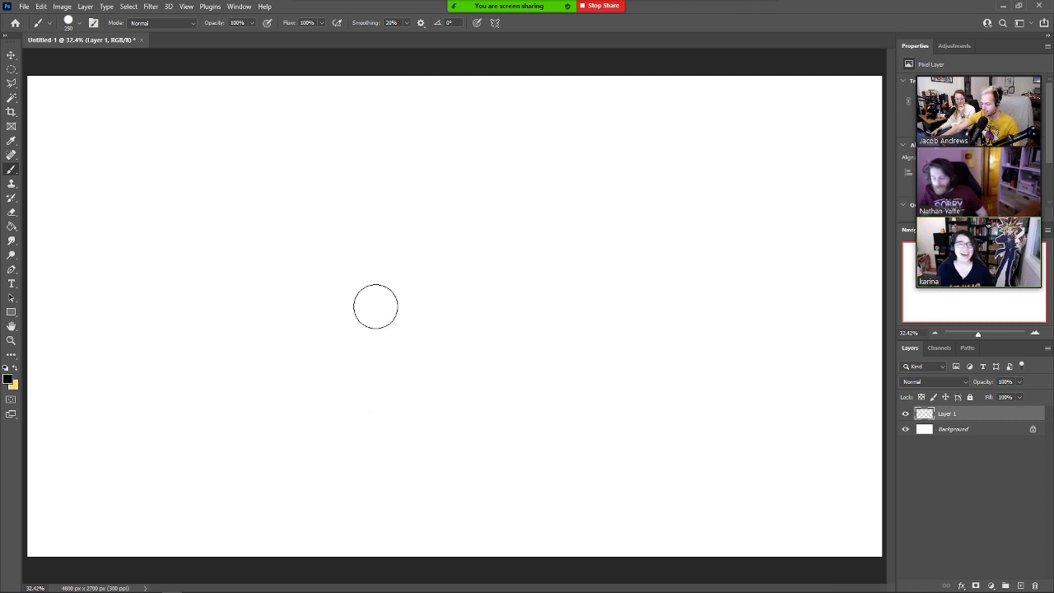
key("bracketleft")
key("bracketleft")
key("bracketleft")
key("bracketleft")
key("bracketleft")
key("bracketleft")
key("bracketleft")
key("bracketleft")
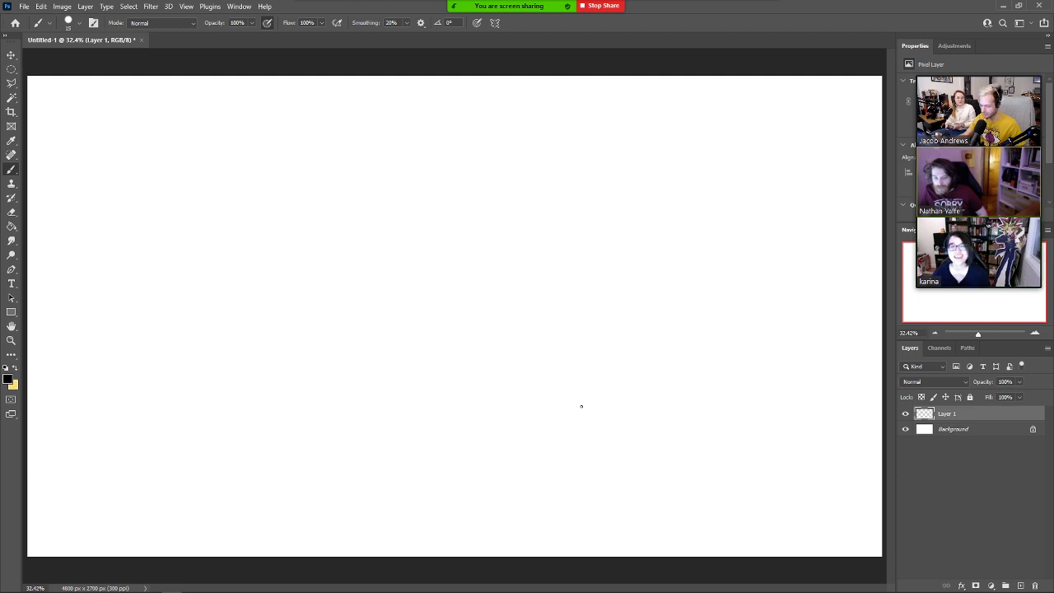
left_click_drag(564, 429, 646, 417)
key("ctrl+z")
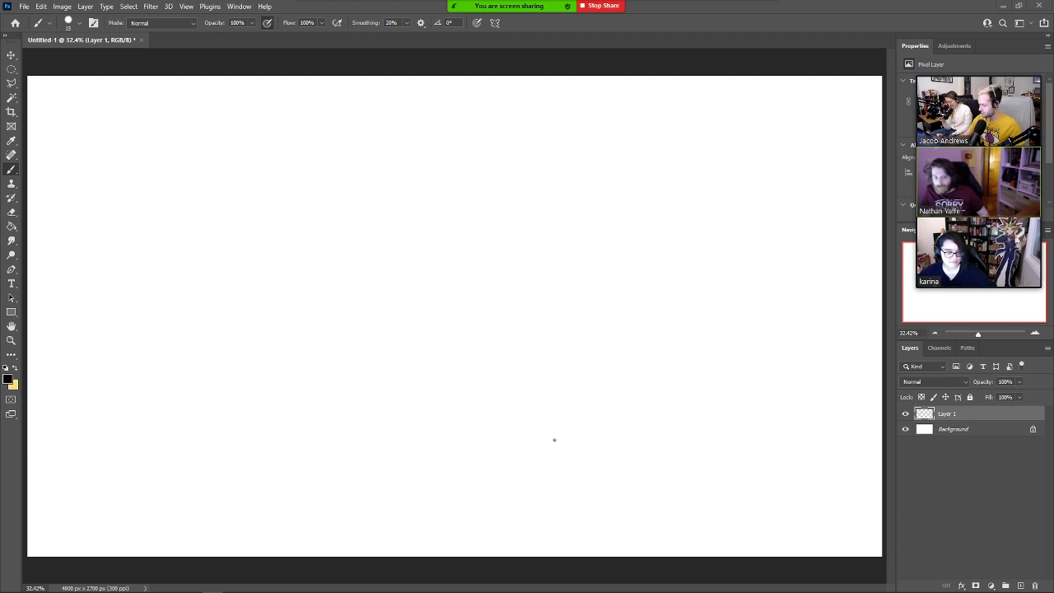
mouse_move(629, 424)
left_mouse_down()
mouse_move(682, 391)
mouse_move(652, 457)
left_mouse_up()
key("ctrl+z")
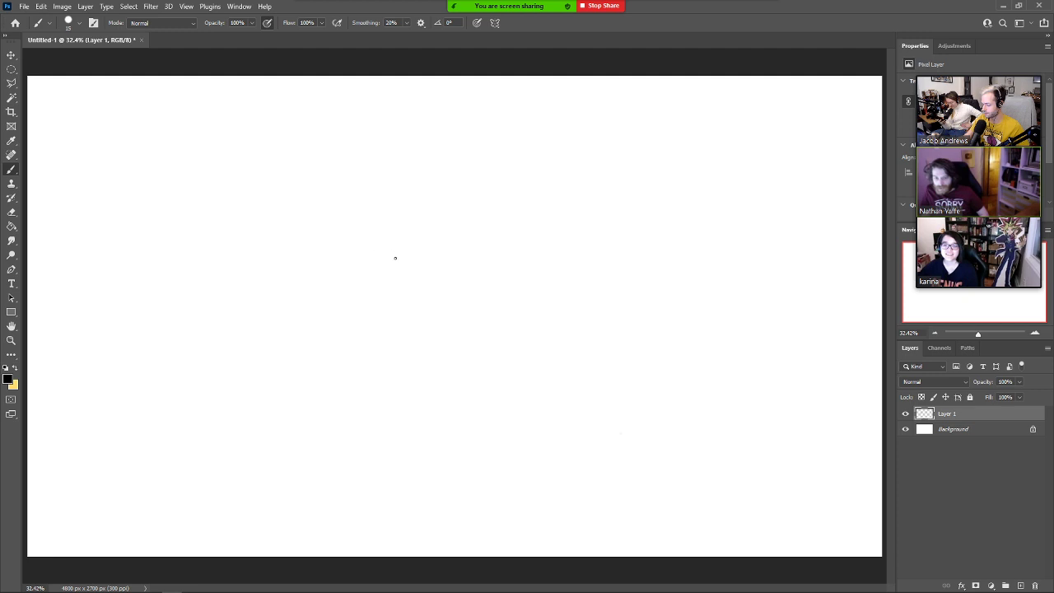
Draw a large round nose with a curved bridge line and two round eyes near the middle of the canvas.
left_click_drag(400, 262, 370, 261)
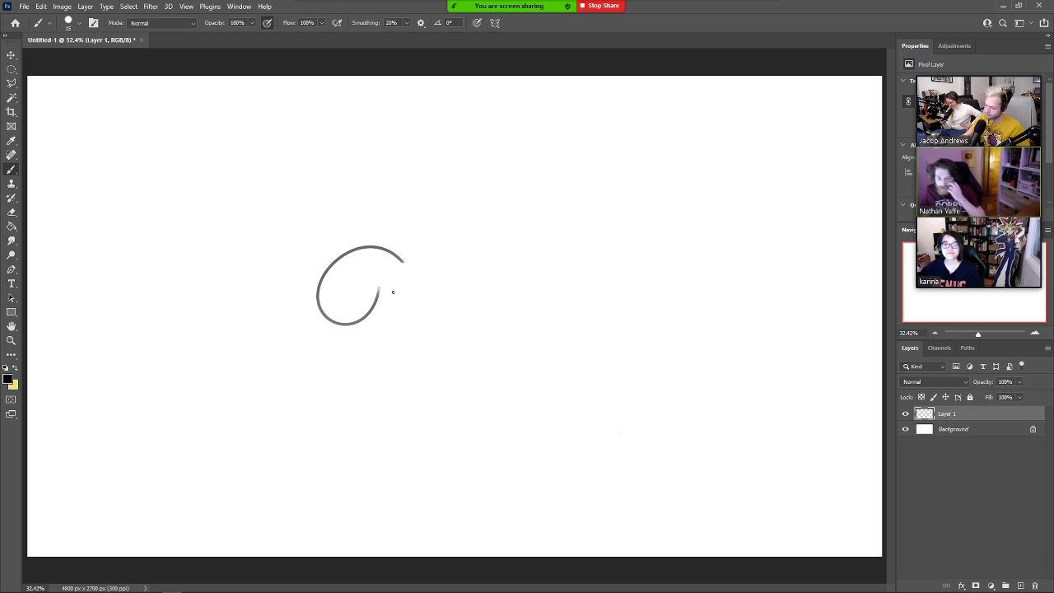
left_click_drag(371, 245, 421, 253)
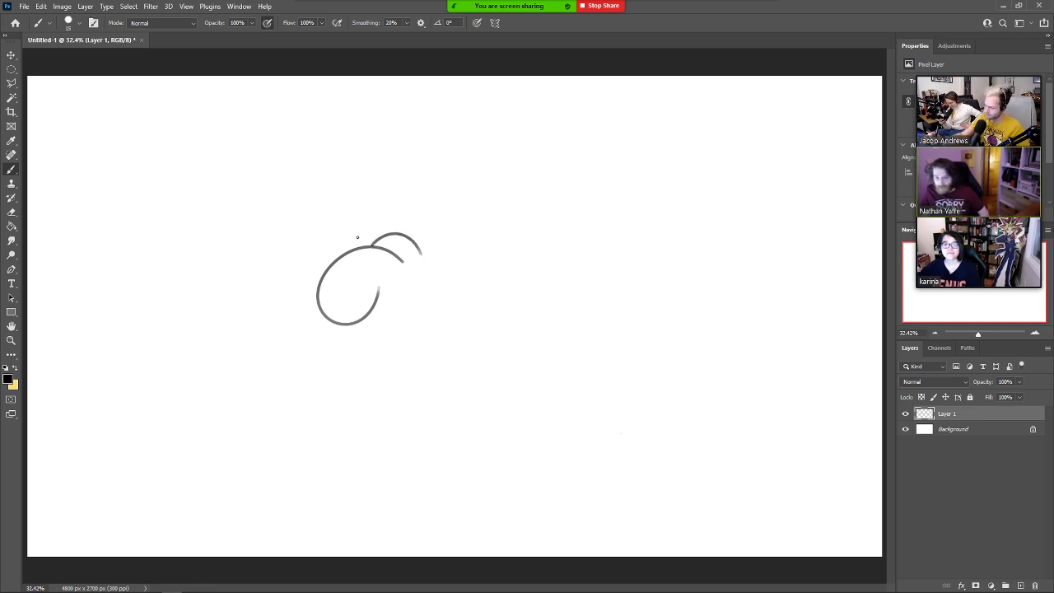
mouse_move(352, 248)
left_mouse_down()
mouse_move(341, 234)
mouse_move(384, 217)
left_mouse_up()
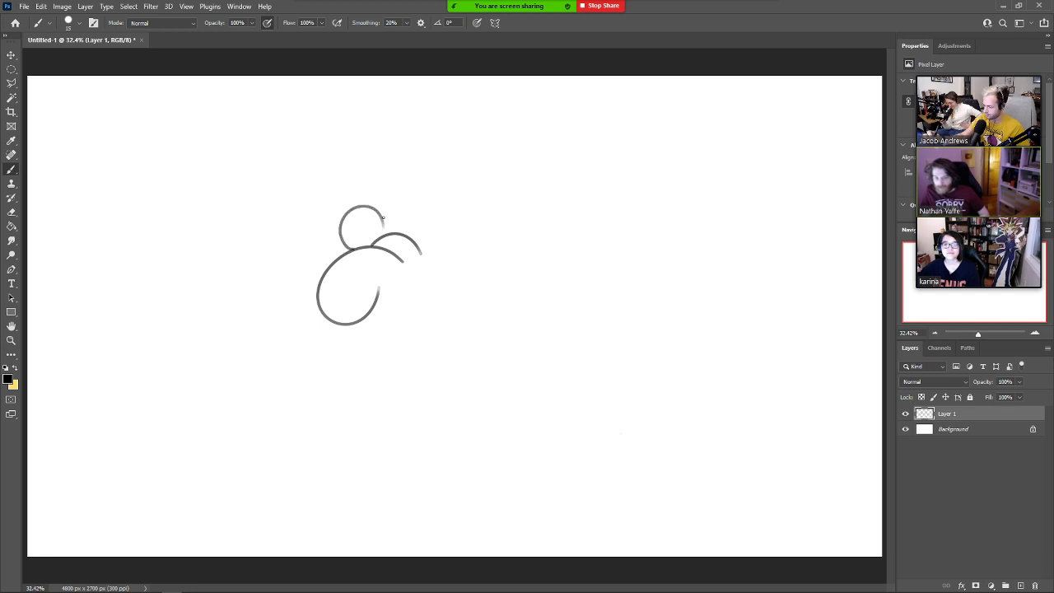
mouse_move(439, 280)
left_mouse_down()
mouse_move(463, 283)
mouse_move(442, 238)
mouse_move(463, 284)
left_mouse_up()
key("ctrl+z")
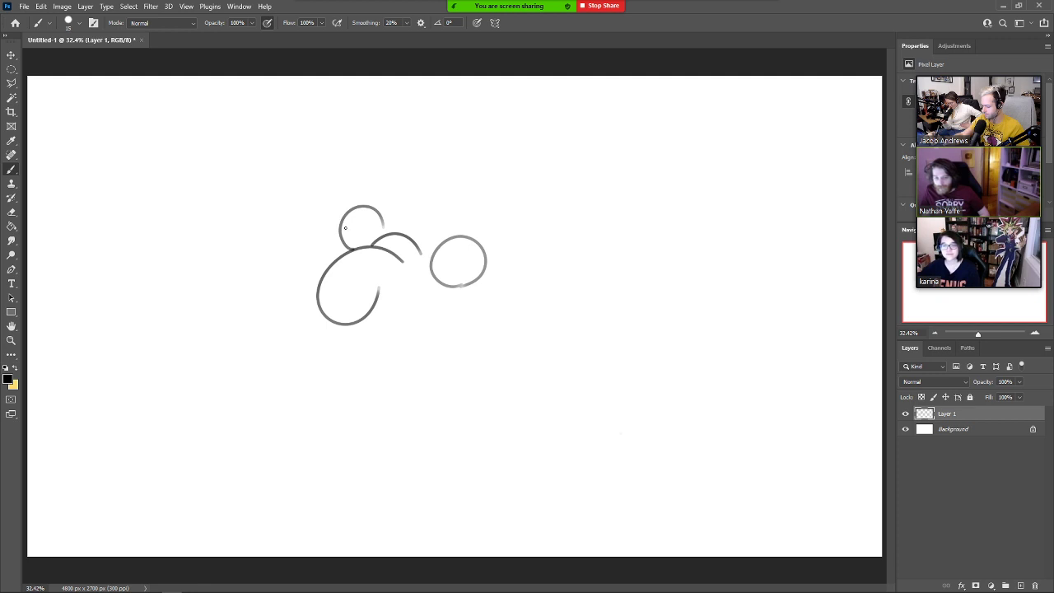
Fill in both pupils, add short thick eyebrows above the eyes, and draw the front edge of the forehead.
left_click_drag(353, 233, 352, 225)
key("ctrl+z")
mouse_move(465, 274)
left_mouse_down()
mouse_move(450, 270)
mouse_move(470, 253)
mouse_move(467, 276)
mouse_move(455, 238)
mouse_move(469, 234)
left_mouse_up()
mouse_move(372, 206)
left_mouse_down()
mouse_move(383, 212)
mouse_move(368, 200)
mouse_move(383, 208)
mouse_move(373, 202)
mouse_move(429, 181)
left_mouse_up()
key("ctrl+z")
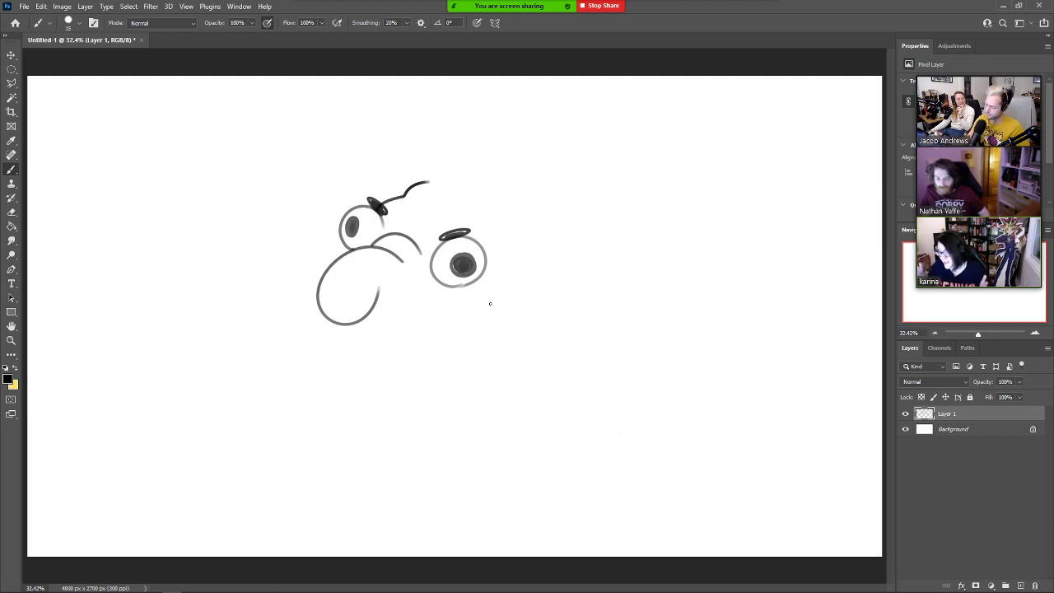
Draw the nostril, a wide downturned mouth line with creases at its corners, and small wrinkles on the chin.
mouse_move(393, 290)
left_mouse_down()
mouse_move(429, 300)
mouse_move(412, 270)
left_mouse_up()
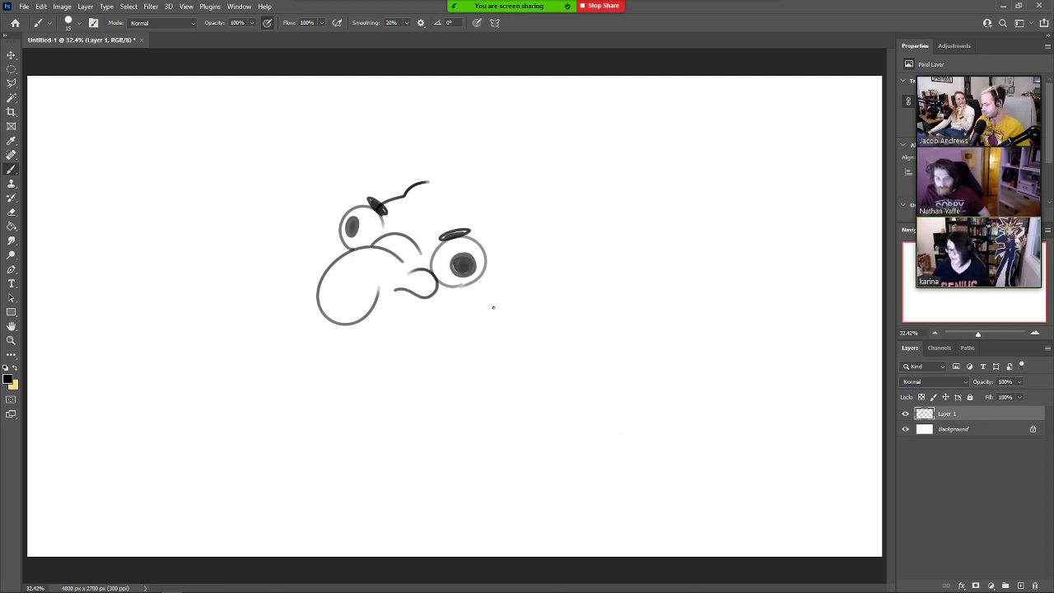
mouse_move(328, 351)
left_mouse_down()
mouse_move(334, 327)
mouse_move(382, 311)
mouse_move(442, 354)
left_mouse_up()
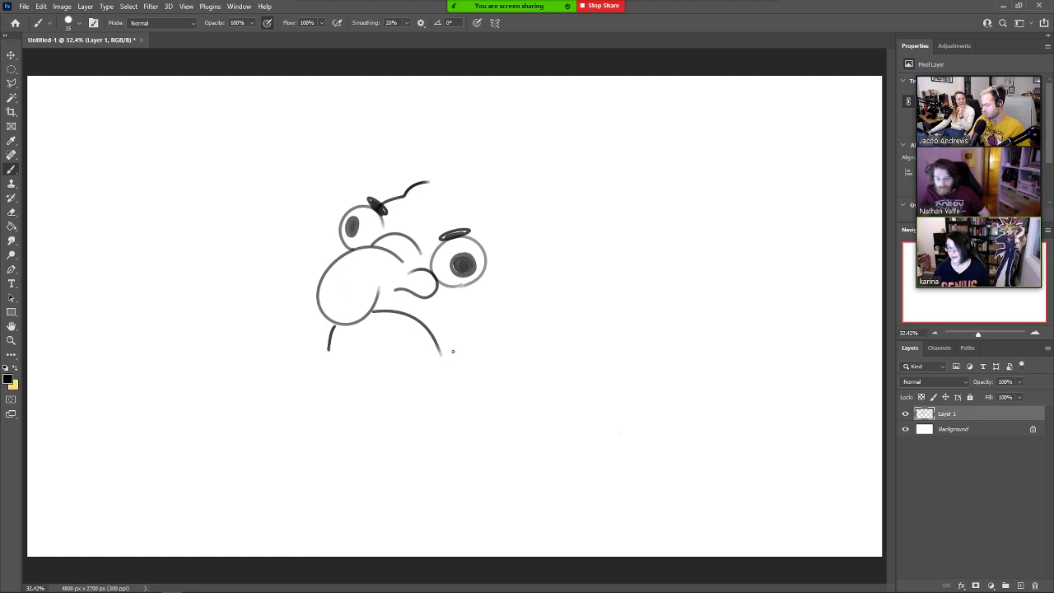
mouse_move(321, 340)
left_mouse_down()
mouse_move(334, 364)
mouse_move(361, 359)
mouse_move(379, 373)
mouse_move(388, 356)
mouse_move(454, 359)
left_mouse_up()
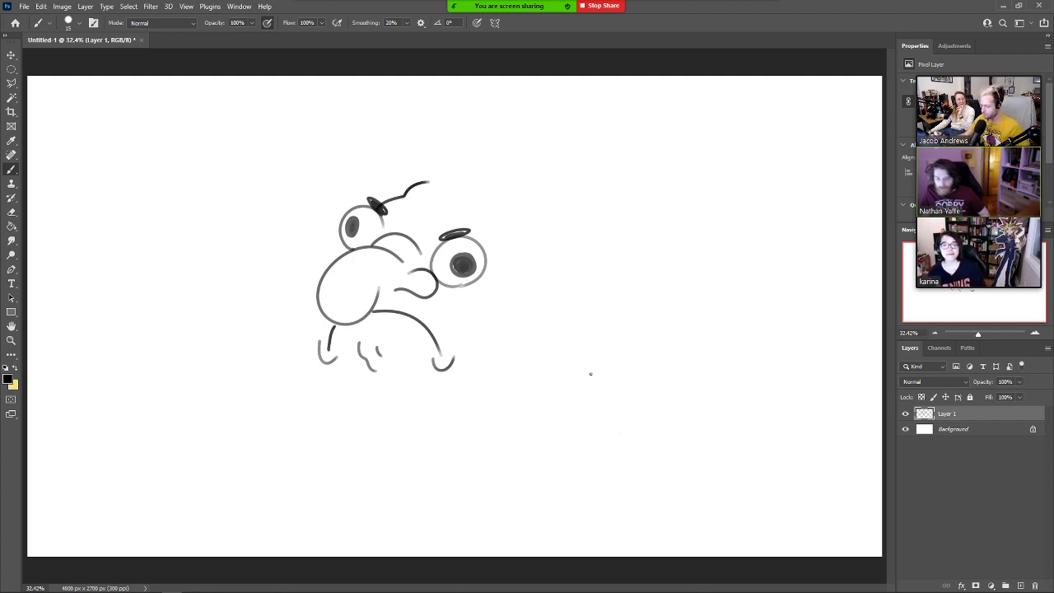
left_click_drag(343, 244, 346, 252)
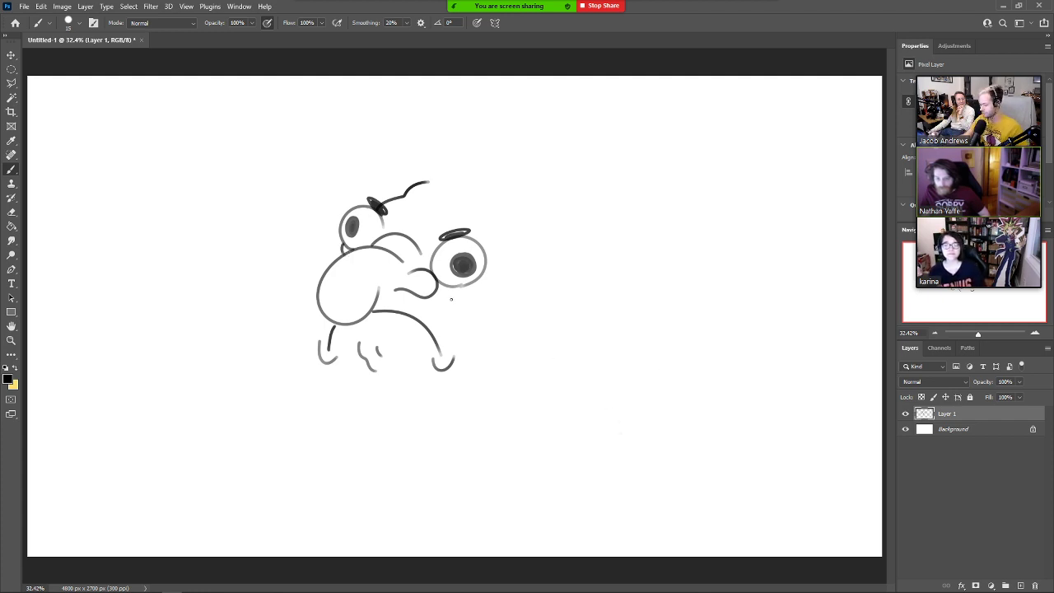
Add a bag under the near eye and outline the far cheek, the round chin and the jaw.
left_click_drag(438, 295, 476, 289)
left_click_drag(342, 252, 312, 308)
key("ctrl+z")
mouse_move(330, 266)
left_mouse_down()
mouse_move(310, 278)
mouse_move(301, 326)
mouse_move(337, 383)
mouse_move(372, 404)
mouse_move(409, 388)
left_mouse_up()
key("ctrl+z")
mouse_move(337, 373)
left_mouse_down()
mouse_move(361, 404)
mouse_move(450, 392)
mouse_move(510, 338)
left_mouse_up()
Draw two wrinkle lines across the forehead, undoing and redrawing the lower one until its curve fits.
left_click_drag(402, 197, 481, 206)
key("ctrl+z")
left_click_drag(402, 197, 504, 206)
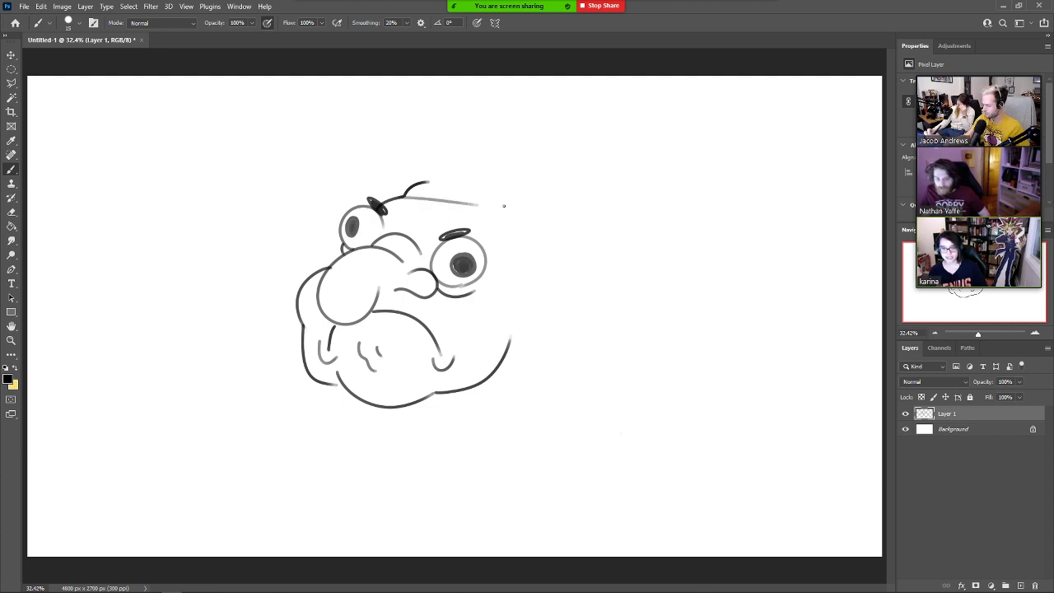
key("ctrl+z")
left_click_drag(394, 198, 494, 203)
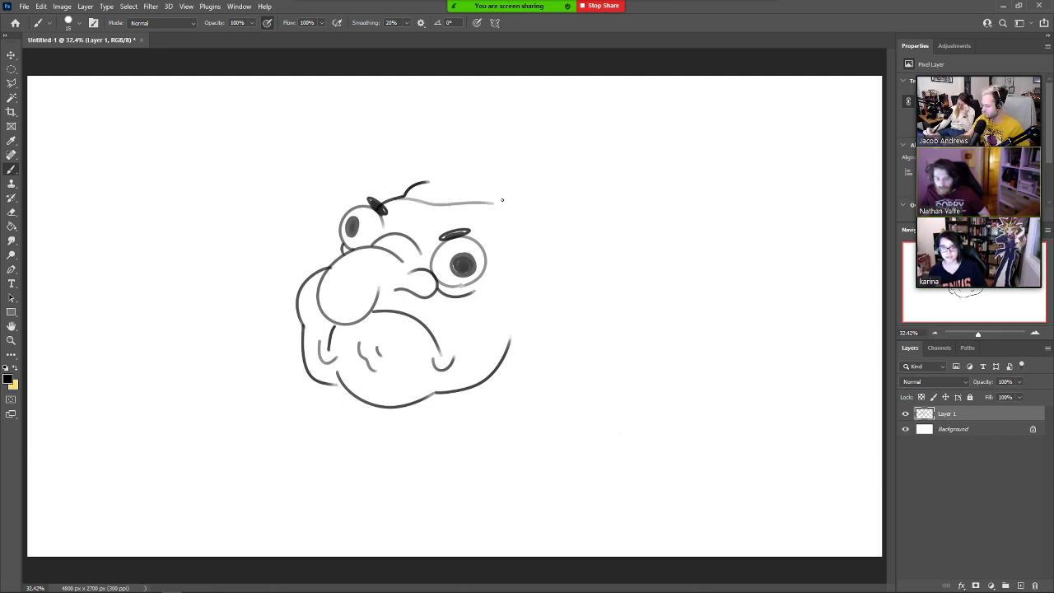
left_click_drag(425, 182, 476, 186)
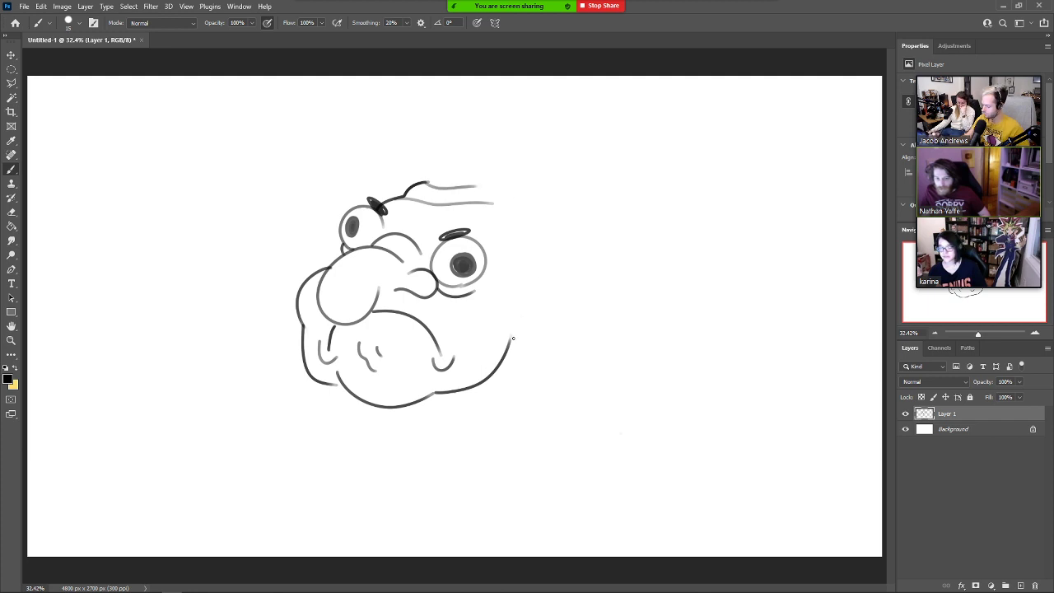
Draw the ear with its inner fold lines and the curve of the bald skull from the forehead to the ear.
mouse_move(510, 336)
left_mouse_down()
mouse_move(540, 354)
mouse_move(540, 295)
mouse_move(562, 270)
mouse_move(529, 288)
left_mouse_up()
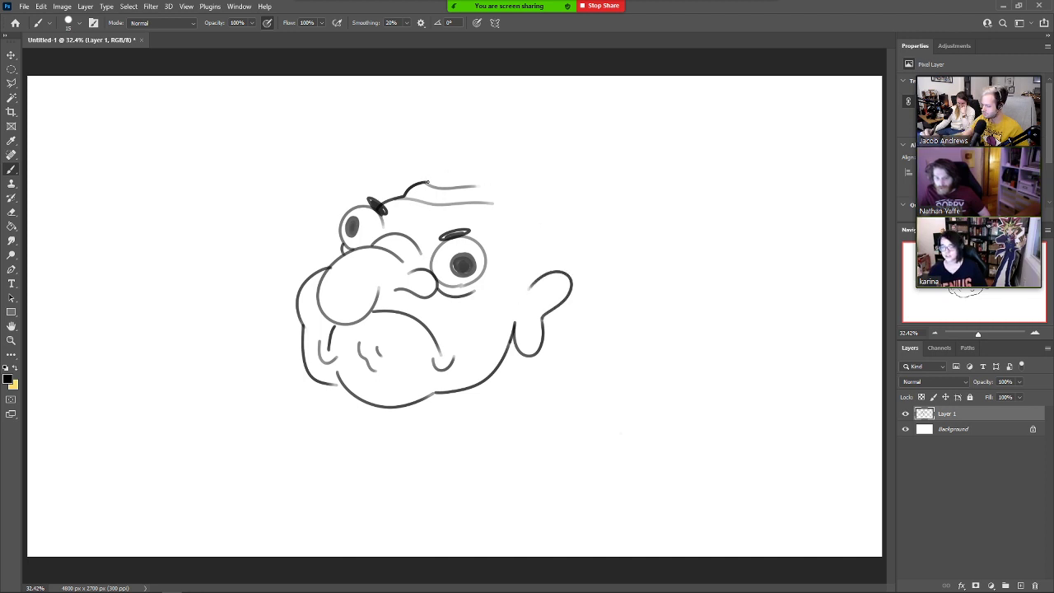
mouse_move(428, 180)
left_mouse_down()
mouse_move(516, 187)
mouse_move(546, 249)
mouse_move(546, 234)
mouse_move(523, 207)
mouse_move(547, 271)
left_mouse_up()
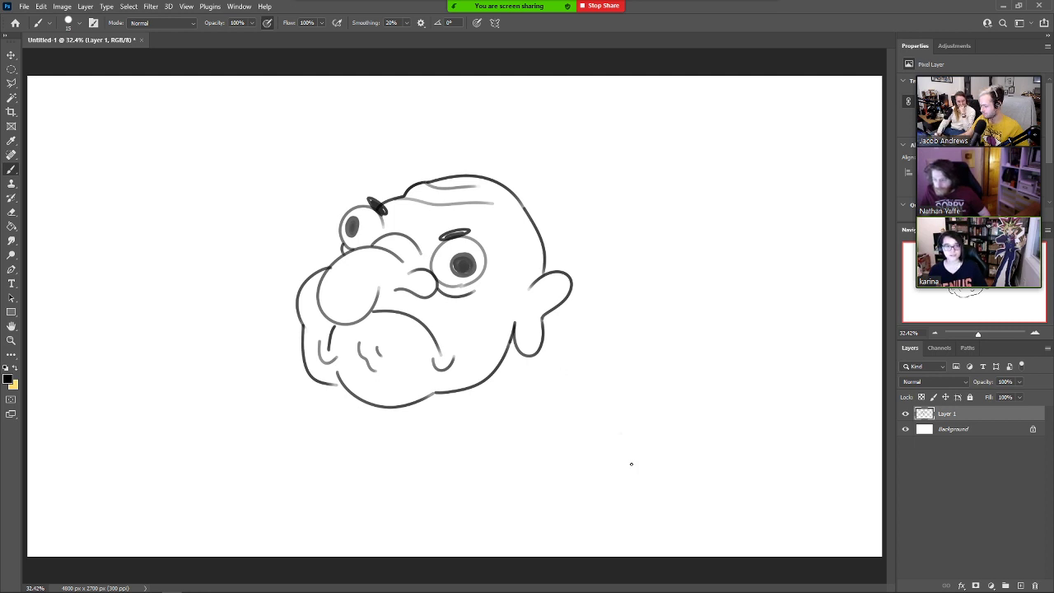
mouse_move(571, 288)
left_mouse_down()
mouse_move(526, 316)
mouse_move(528, 333)
left_mouse_up()
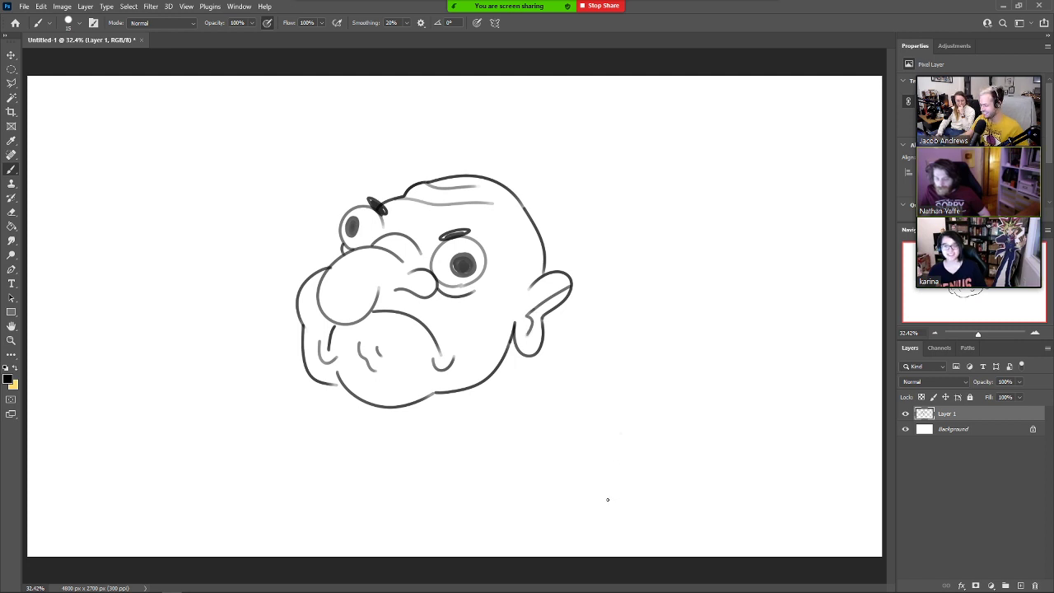
key("e")
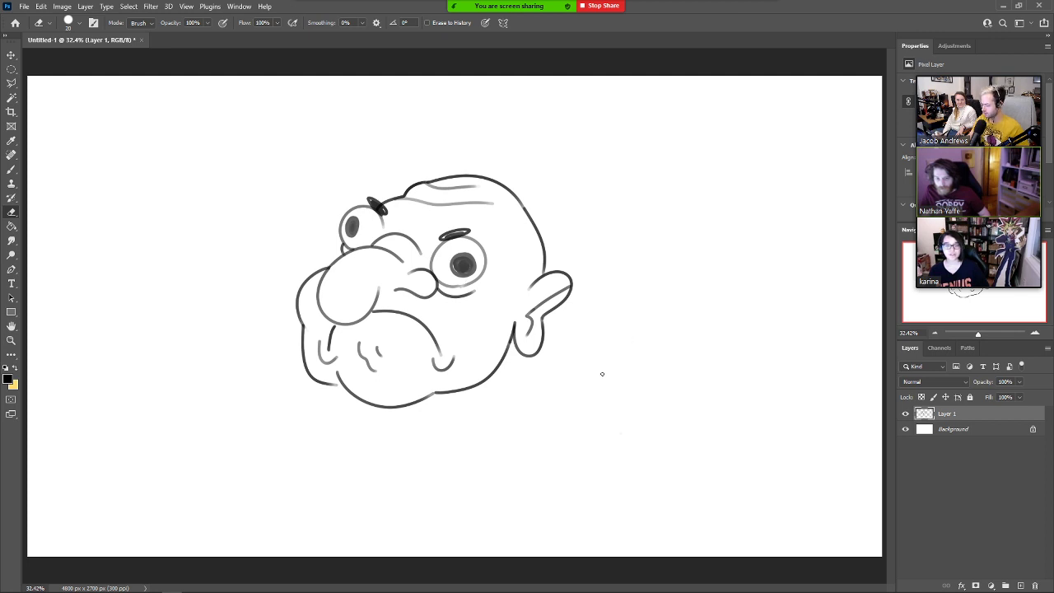
key("b")
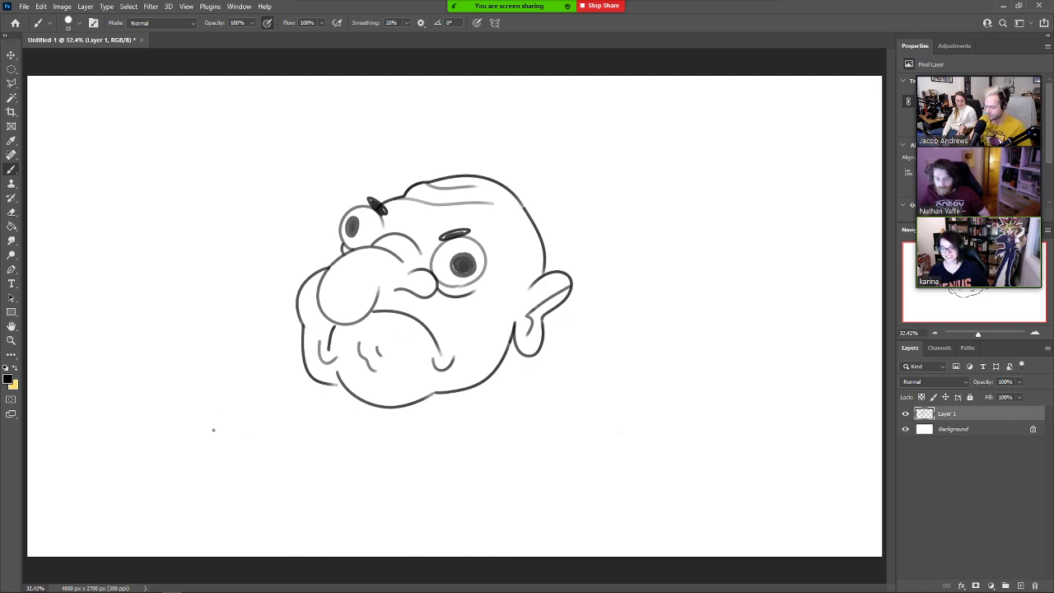
Draw a speckled food chunk and crumbs around the mouth, and a blob dripping off the chin.
mouse_move(403, 313)
left_mouse_down()
mouse_move(402, 326)
mouse_move(430, 333)
mouse_move(401, 352)
mouse_move(418, 364)
left_mouse_up()
left_click(411, 325)
left_click(417, 332)
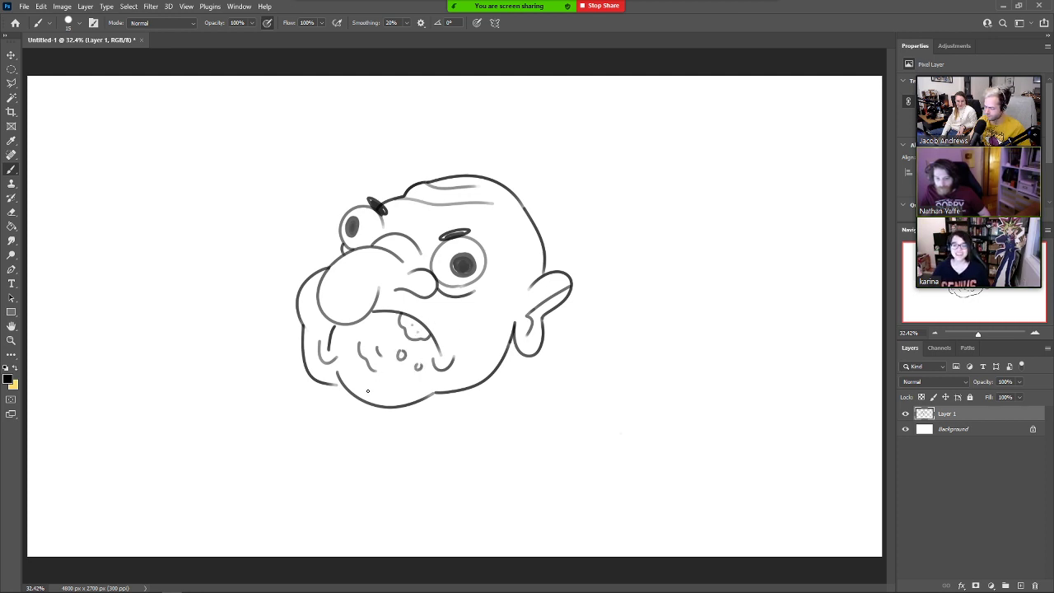
mouse_move(370, 403)
left_mouse_down()
mouse_move(381, 394)
mouse_move(413, 402)
mouse_move(391, 423)
mouse_move(409, 403)
mouse_move(386, 407)
mouse_move(392, 420)
left_mouse_up()
key("e")
key("b")
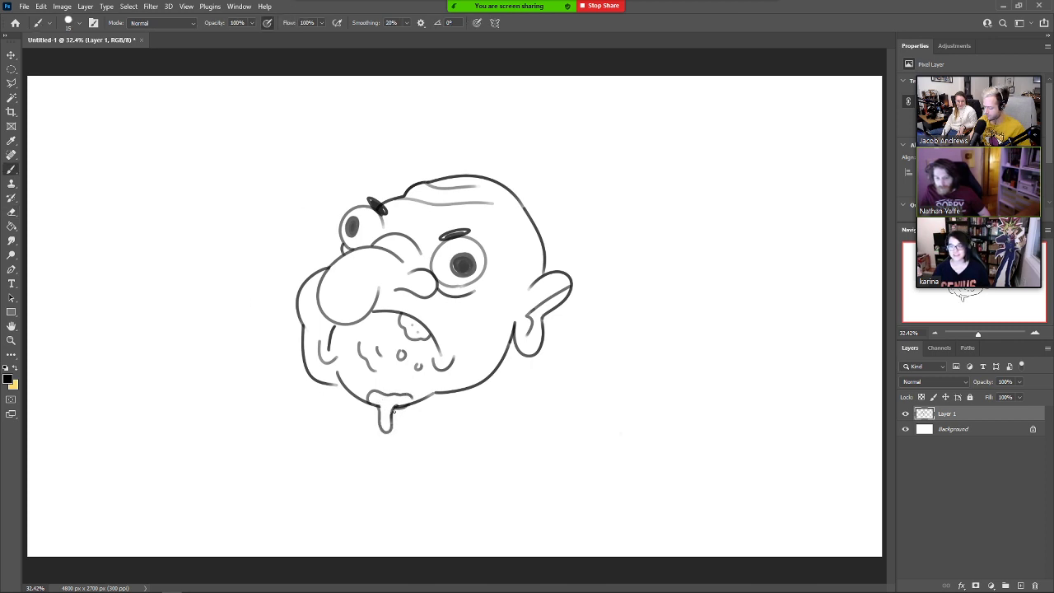
Move the head drawing slightly up and to the right on the canvas.
key("v")
mouse_move(508, 395)
left_mouse_down()
mouse_move(522, 372)
mouse_move(552, 383)
left_mouse_up()
key("b")
Draw a hand below and left of the head, gripping a lumpy handful of dripping food.
left_click_drag(289, 451, 230, 420)
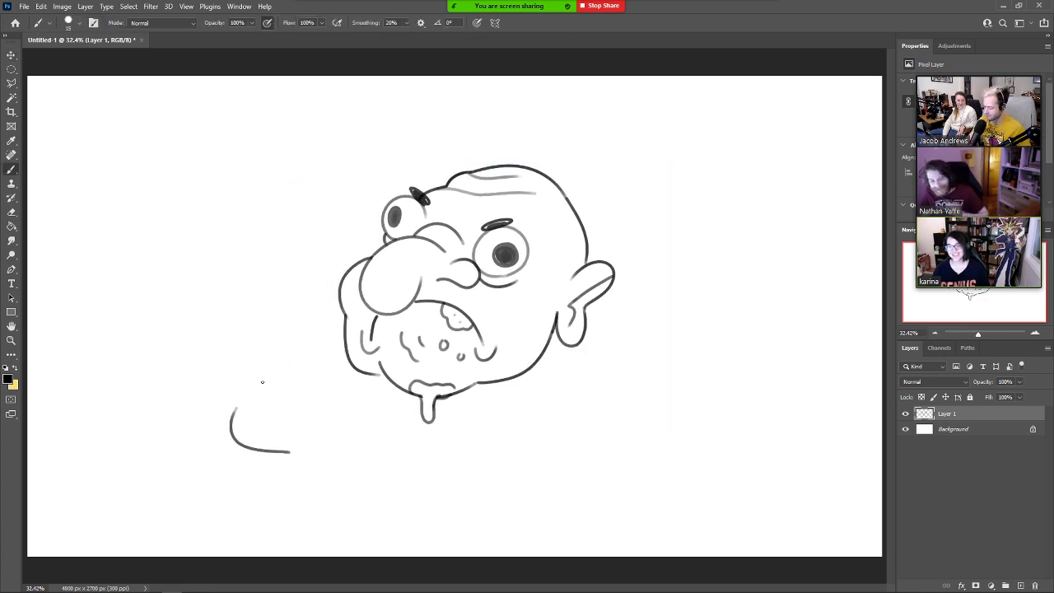
mouse_move(316, 454)
left_mouse_down()
mouse_move(315, 412)
mouse_move(297, 405)
mouse_move(284, 422)
mouse_move(286, 378)
mouse_move(266, 412)
mouse_move(269, 386)
mouse_move(255, 407)
mouse_move(228, 416)
mouse_move(239, 386)
mouse_move(273, 362)
mouse_move(309, 370)
mouse_move(343, 421)
mouse_move(314, 443)
mouse_move(320, 478)
mouse_move(328, 428)
left_mouse_up()
key("e")
key("b")
key("ctrl+z")
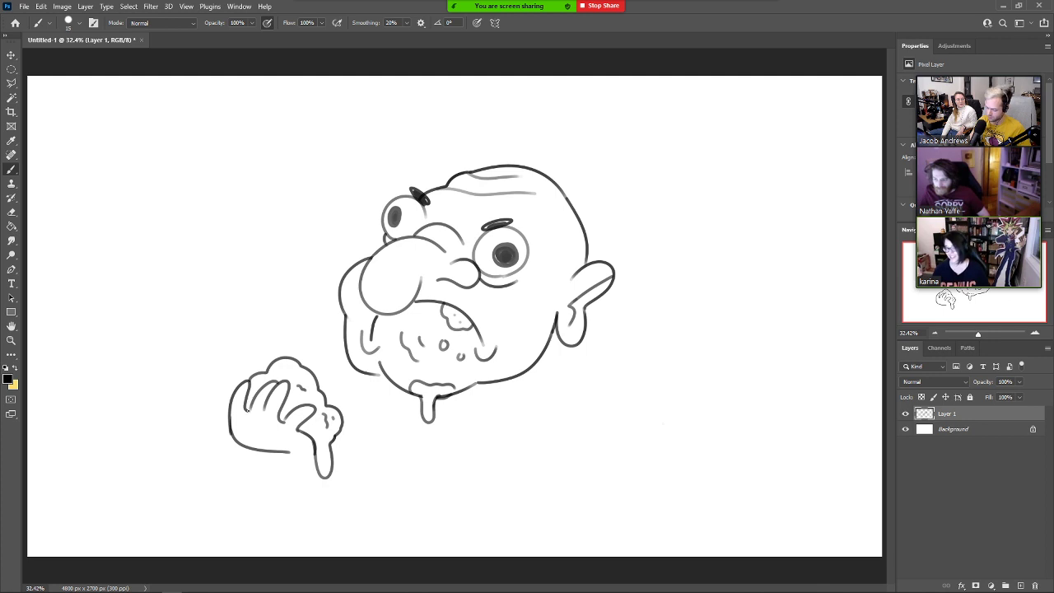
Extend the lines separating the hand's fingers and add fingernails to the fingertips and thumb.
key("e")
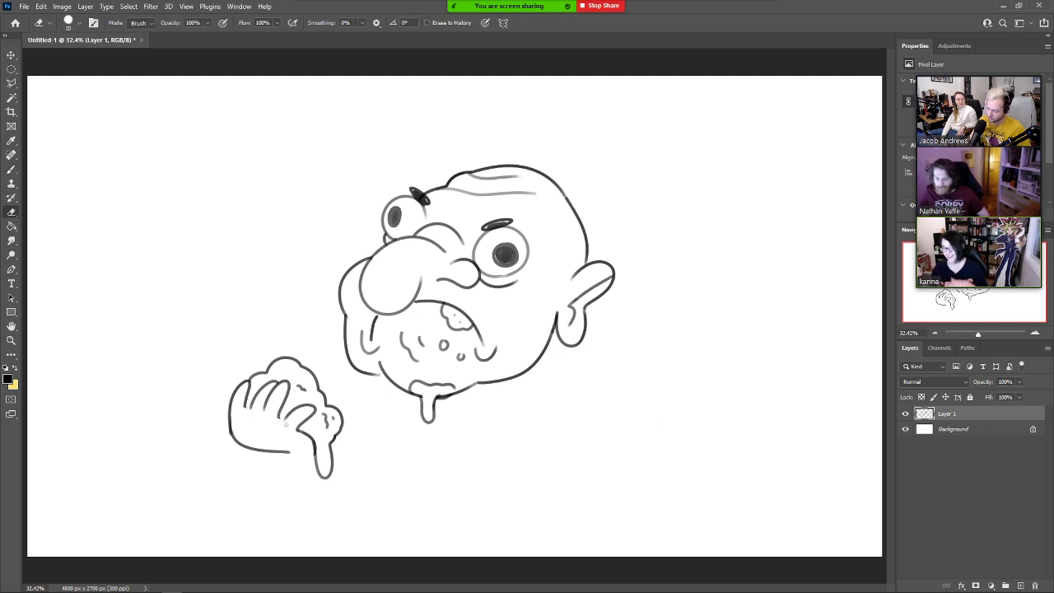
key("b")
left_click_drag(249, 422, 251, 440)
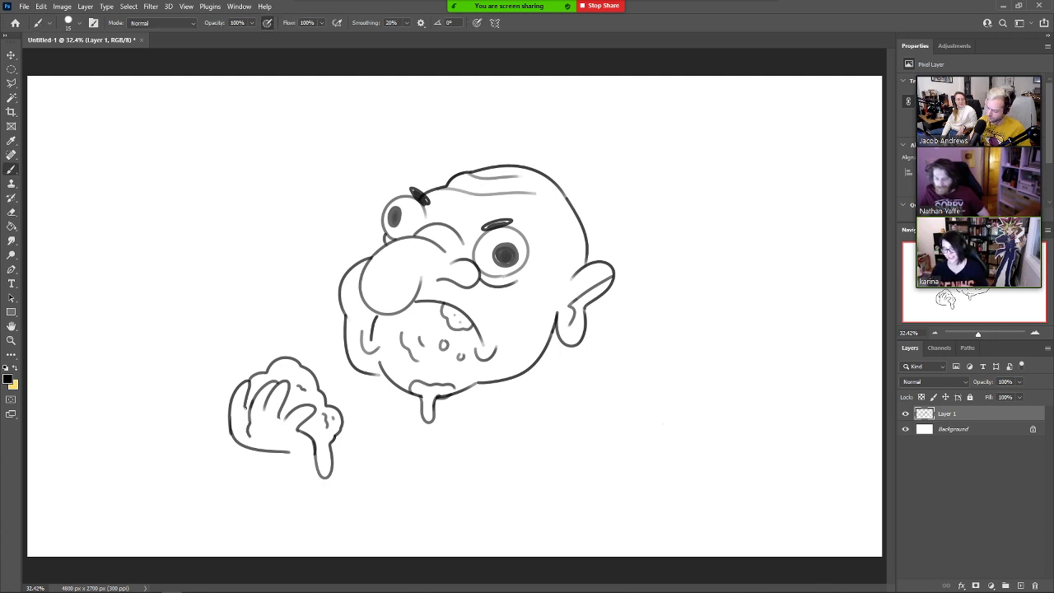
mouse_move(246, 403)
left_mouse_down()
mouse_move(249, 425)
mouse_move(277, 431)
left_mouse_up()
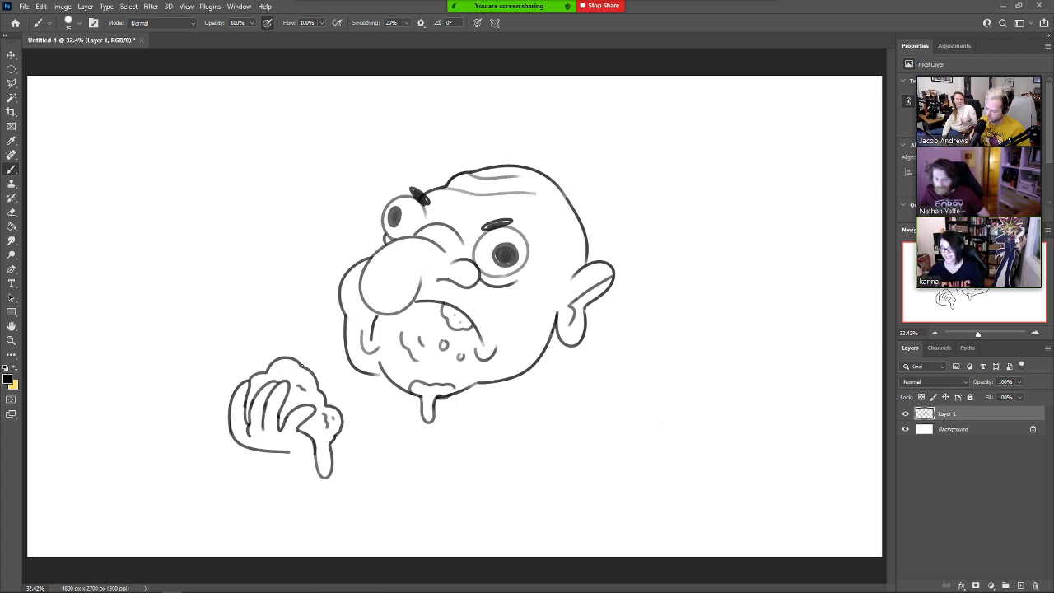
mouse_move(236, 393)
left_mouse_down()
mouse_move(288, 384)
mouse_move(311, 413)
mouse_move(306, 401)
left_mouse_up()
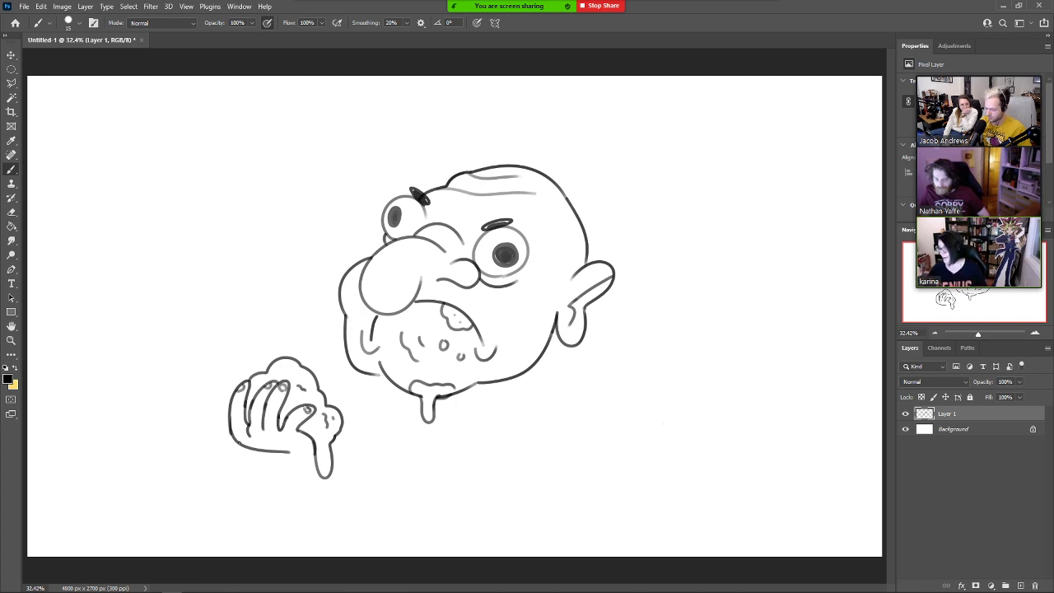
Erase the smooth lower edge of the hand and redraw it as a bumpy contour.
key("e")
mouse_move(240, 445)
left_mouse_down()
mouse_move(292, 451)
mouse_move(238, 441)
mouse_move(298, 454)
left_mouse_up()
key("b")
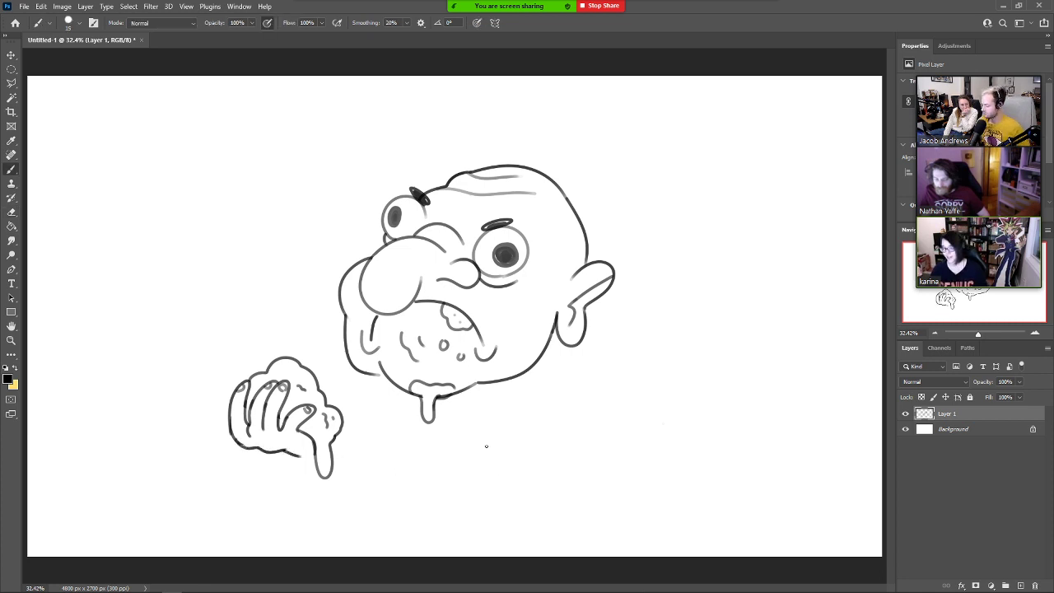
Outline a tilted jar below the head with a curved top, two straight sides and rounded bottom corners.
mouse_move(476, 531)
left_mouse_down()
mouse_move(462, 462)
mouse_move(476, 445)
mouse_move(535, 432)
mouse_move(563, 490)
left_mouse_up()
key("ctrl+z")
left_click_drag(537, 434, 576, 514)
left_click_drag(476, 532, 490, 548)
left_click_drag(577, 513, 572, 534)
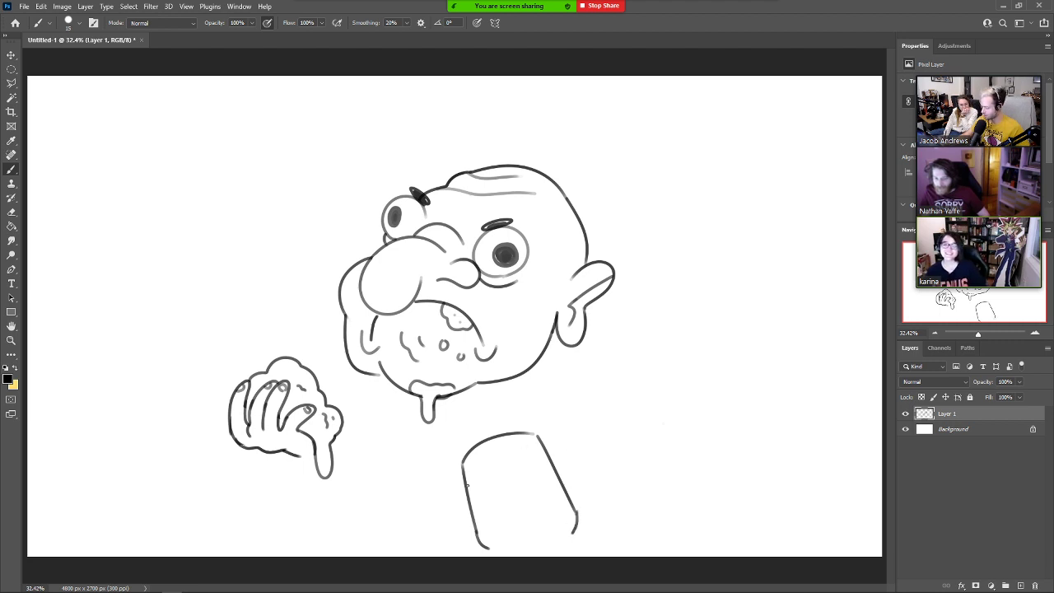
Add two curved label lines across the jar, a rim along its top, and its curved bottom edge.
left_click_drag(464, 475, 539, 449)
left_click_drag(476, 530, 562, 503)
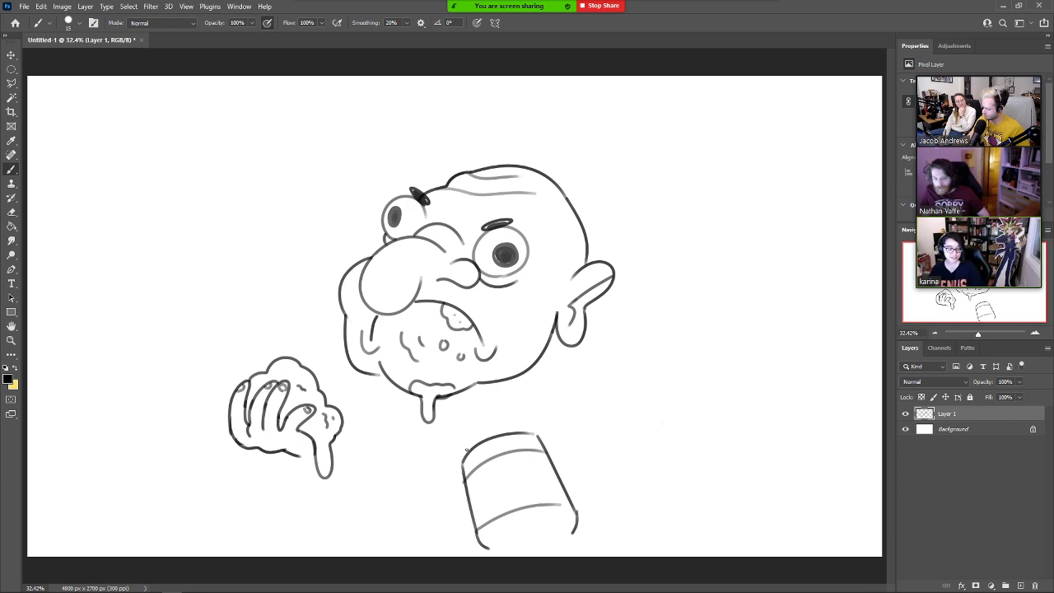
mouse_move(465, 452)
left_mouse_down()
mouse_move(533, 423)
mouse_move(508, 424)
mouse_move(533, 432)
left_mouse_up()
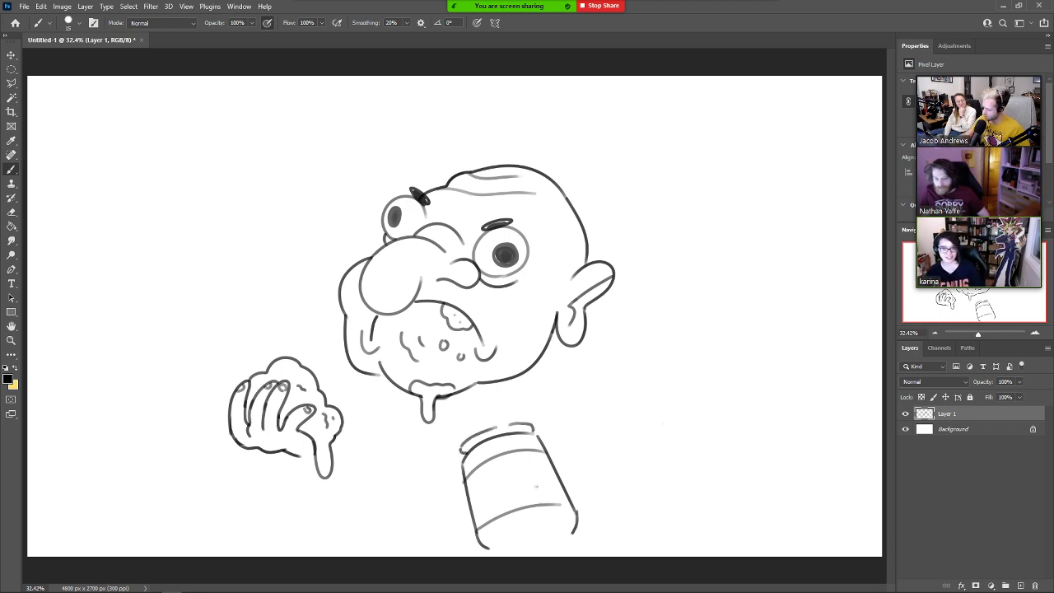
left_click_drag(501, 546, 580, 533)
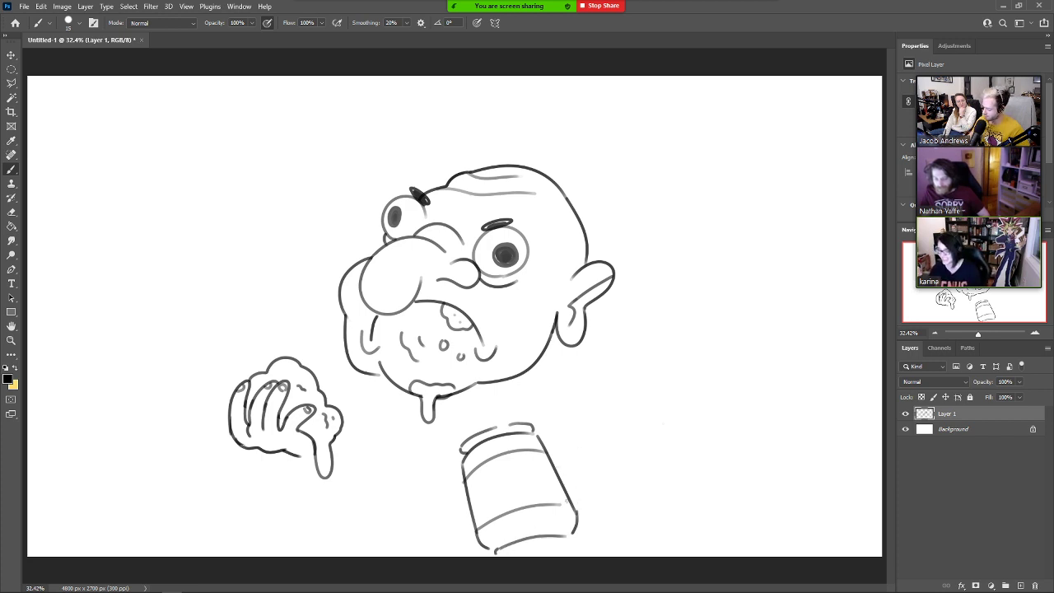
Draw four stacked fingers gripping the jar across its upper side edge, clearing the label lines around them.
mouse_move(566, 497)
left_mouse_down()
mouse_move(528, 495)
mouse_move(531, 479)
mouse_move(564, 479)
mouse_move(521, 481)
mouse_move(522, 466)
mouse_move(555, 463)
left_mouse_up()
key("e")
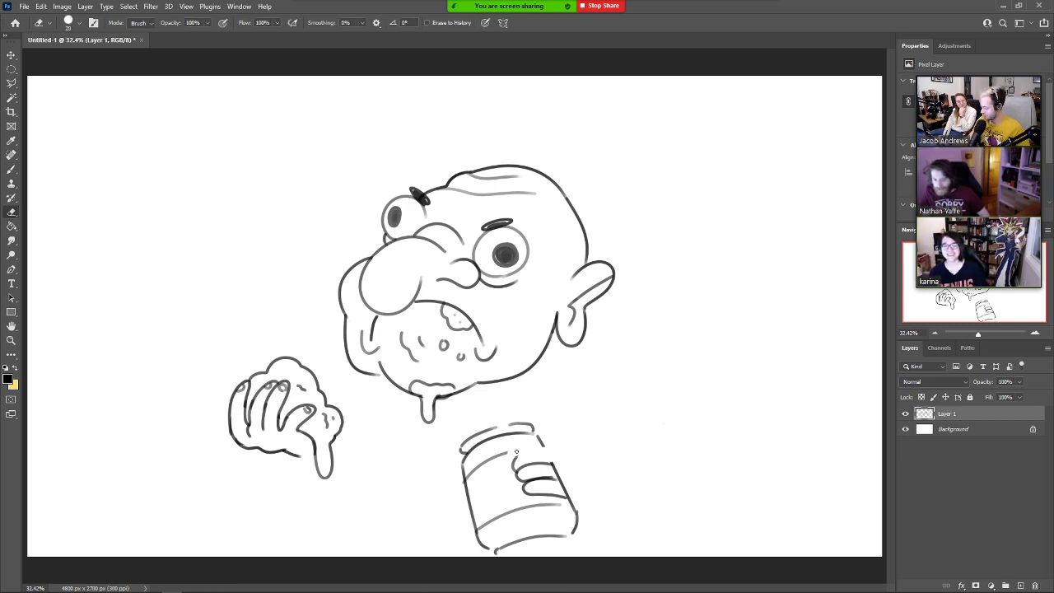
key("b")
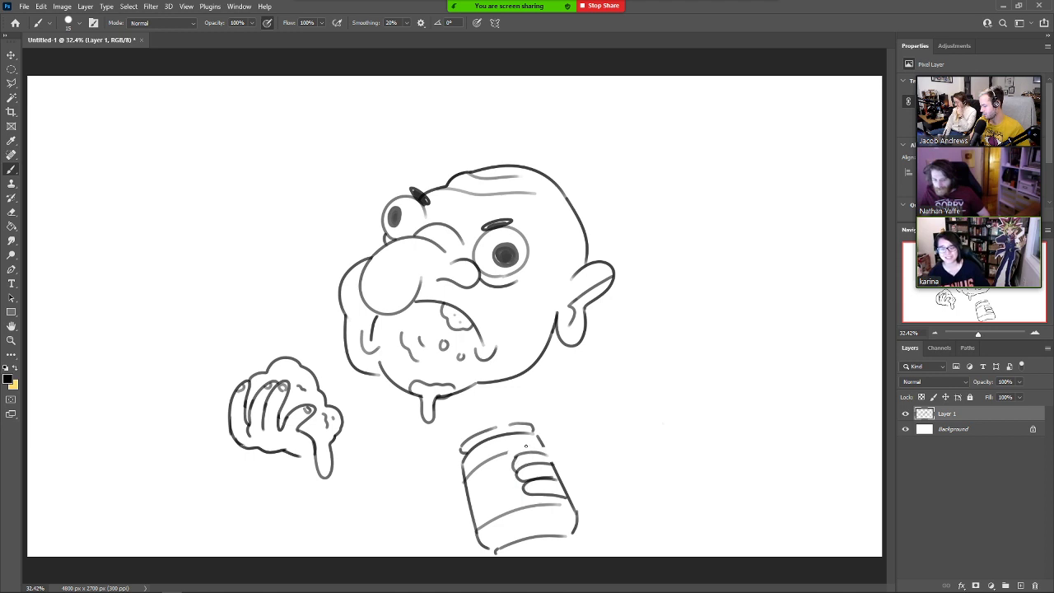
left_click_drag(514, 459, 544, 437)
key("ctrl+z")
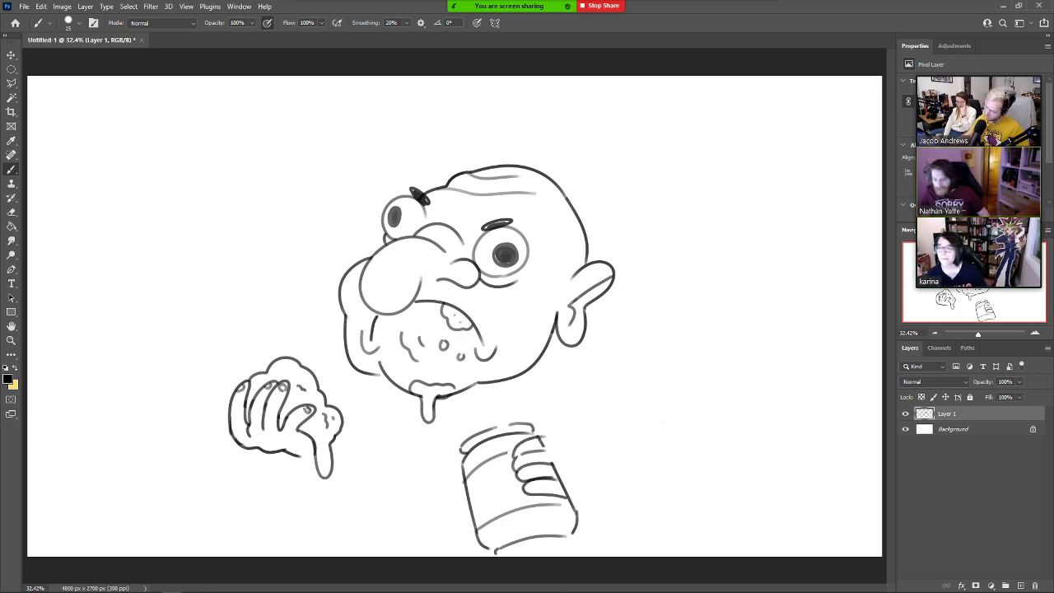
Erase the jar's side edge running through the fingers, and draw the back of the hand and the fingernails.
key("e")
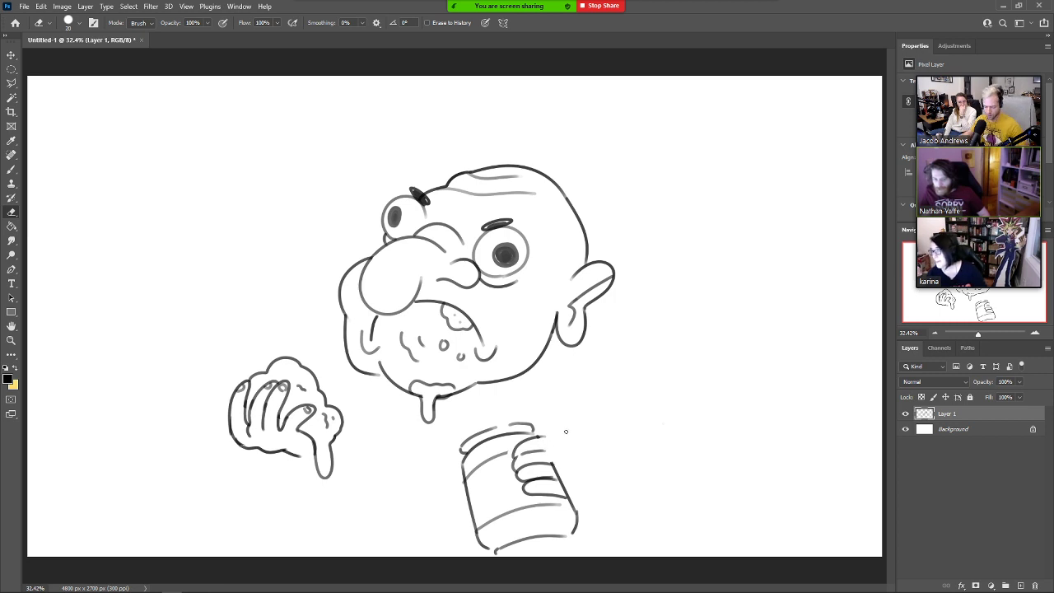
left_click_drag(553, 464, 566, 492)
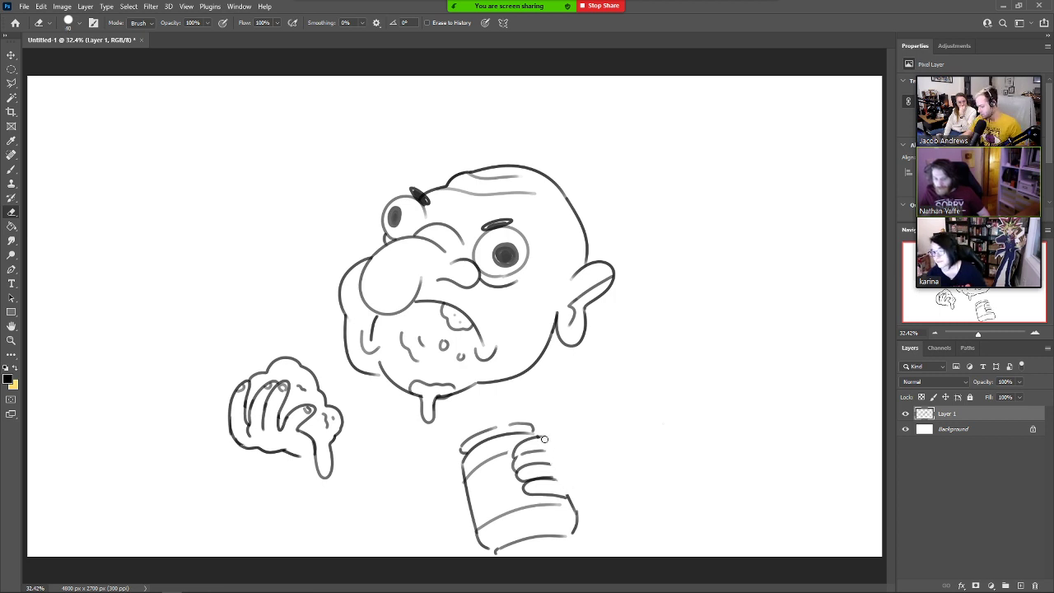
key("b")
mouse_move(548, 437)
left_mouse_down()
mouse_move(580, 457)
mouse_move(545, 450)
mouse_move(574, 460)
mouse_move(564, 431)
mouse_move(563, 467)
mouse_move(584, 488)
left_mouse_up()
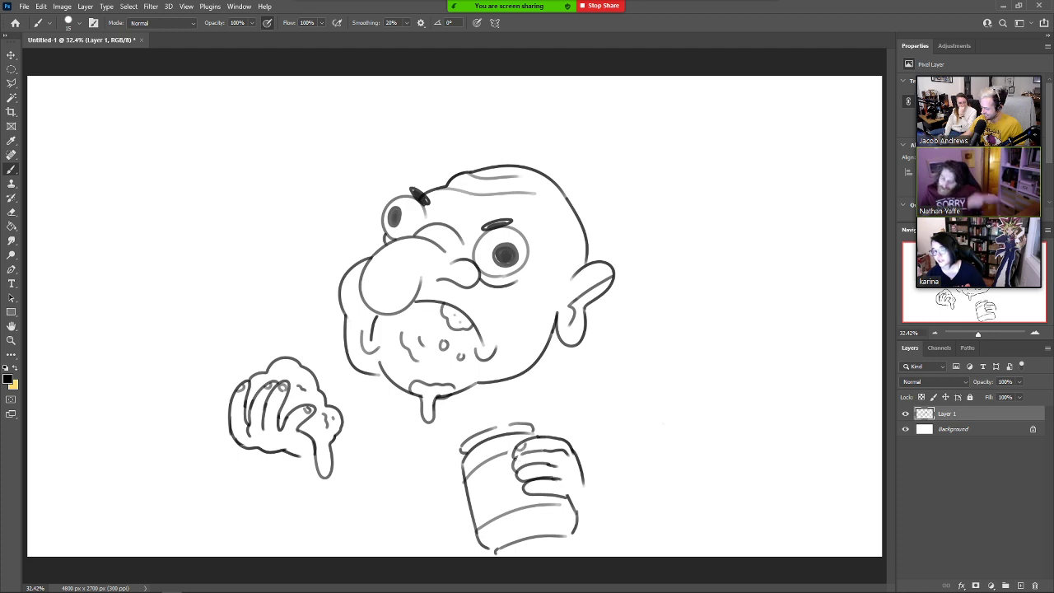
left_click_drag(518, 456, 539, 490)
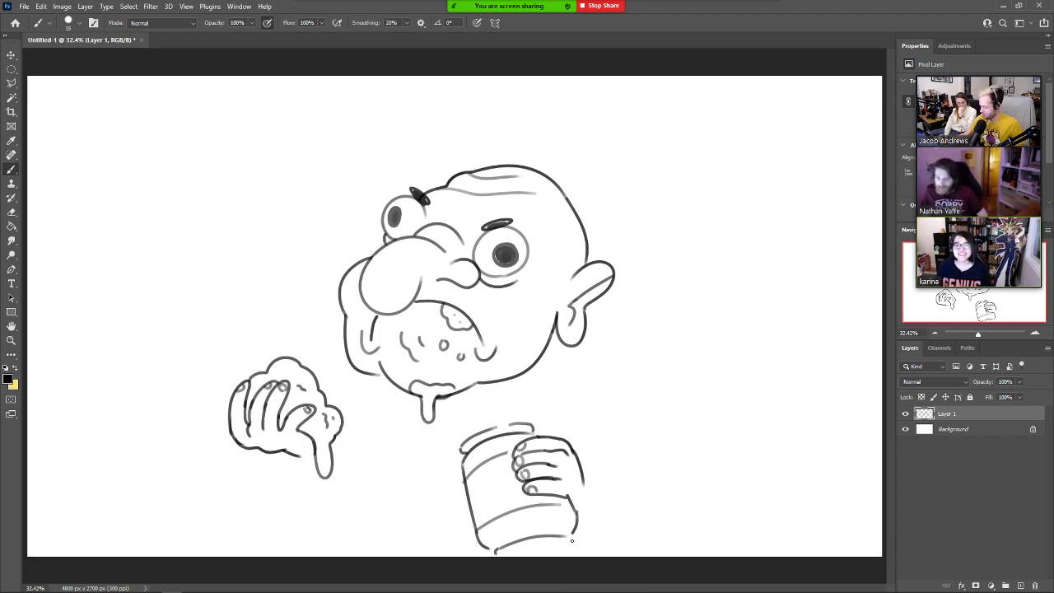
Erase the jar's curved bottom edge and extend its rounded bottom corners down to the canvas edge.
key("e")
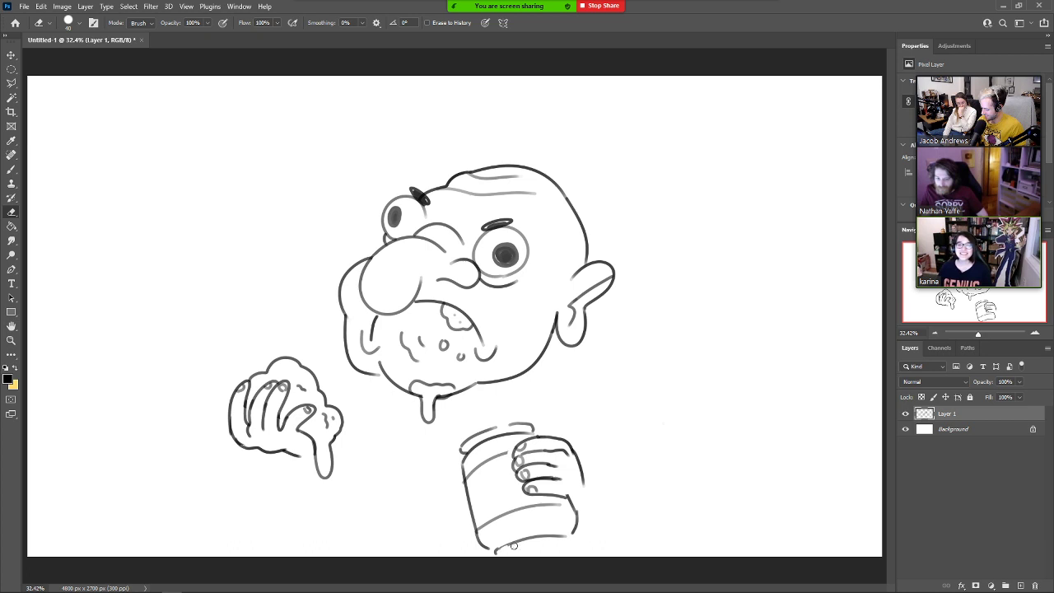
key("ctrl+z")
mouse_move(519, 544)
left_mouse_down()
mouse_move(583, 539)
mouse_move(506, 546)
mouse_move(567, 534)
mouse_move(571, 550)
left_mouse_up()
key("b")
key("e")
key("b")
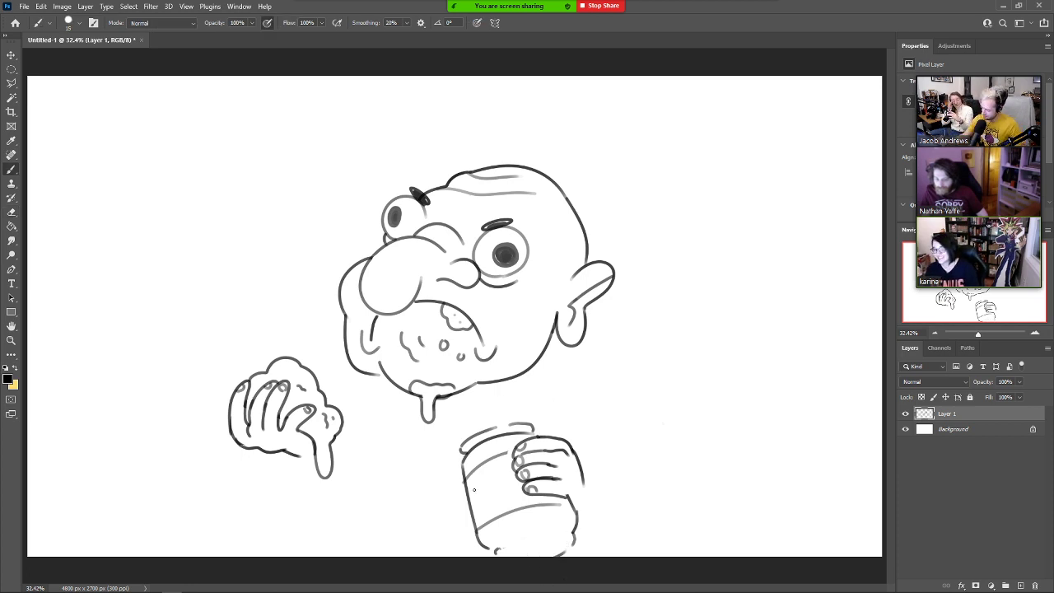
Letter PEEBN above BUDDE across the jar's label up to the fingers, and draw a blob of food dripping over the rim.
mouse_move(474, 490)
left_mouse_down()
mouse_move(518, 471)
mouse_move(503, 452)
mouse_move(502, 465)
mouse_move(517, 470)
mouse_move(502, 432)
mouse_move(485, 510)
mouse_move(519, 501)
left_mouse_up()
key("ctrl+z")
left_click_drag(519, 501, 525, 493)
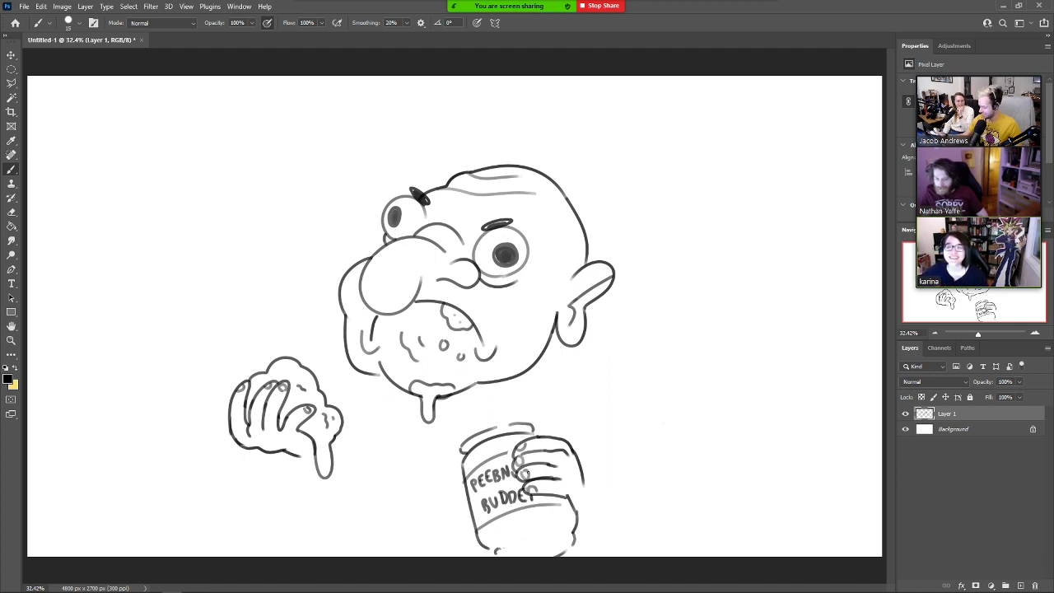
mouse_move(487, 429)
left_mouse_down()
mouse_move(443, 442)
mouse_move(455, 479)
mouse_move(459, 453)
left_mouse_up()
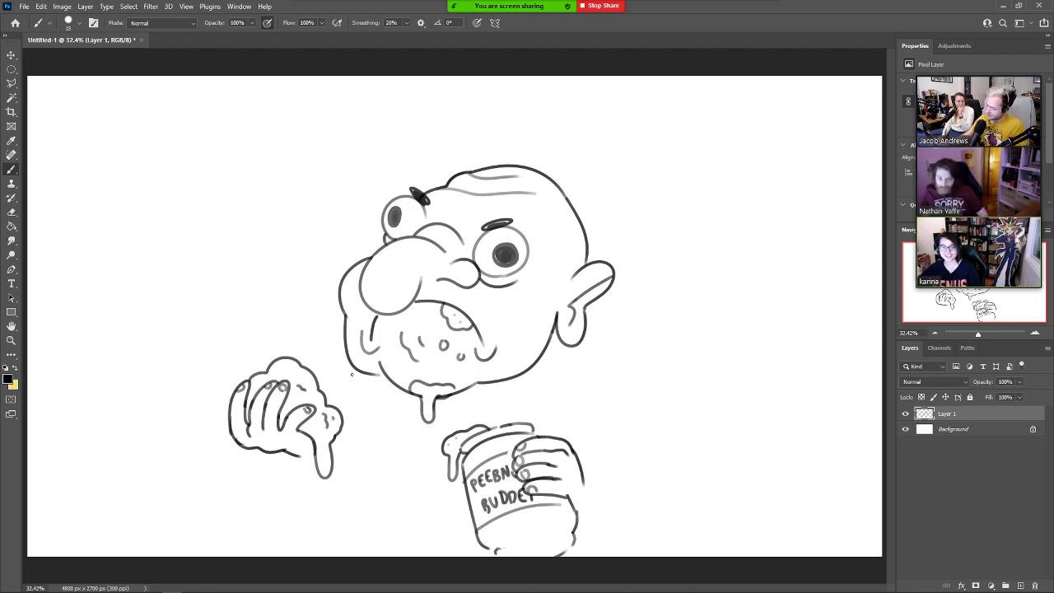
Draw a short shoulder line beside the chin and a long hunched back curve starting behind the ear.
left_click_drag(355, 372, 338, 397)
left_click_drag(604, 297, 703, 336)
key("ctrl+z")
mouse_move(605, 293)
left_mouse_down()
mouse_move(692, 354)
mouse_move(700, 418)
left_mouse_up()
key("ctrl+z")
left_click_drag(606, 293, 712, 407)
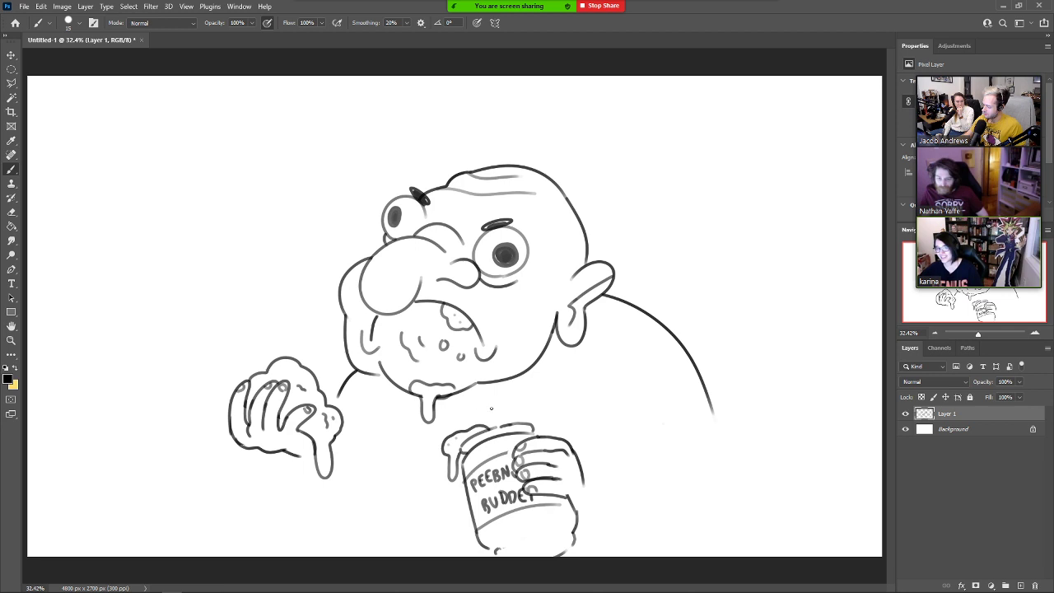
Outline the arm holding the jar with shoulder curve, wrist, forearm and elbow fold, and extend the back line to the canvas bottom.
mouse_move(682, 357)
left_mouse_down()
mouse_move(624, 433)
mouse_move(627, 445)
left_mouse_up()
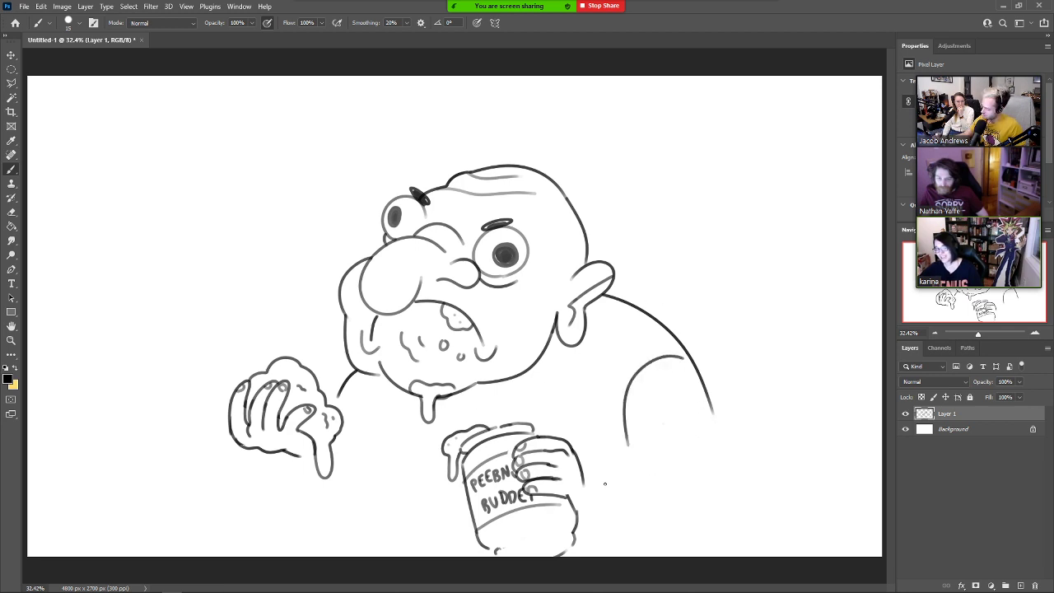
mouse_move(581, 477)
left_mouse_down()
mouse_move(601, 501)
mouse_move(607, 489)
mouse_move(629, 502)
mouse_move(604, 499)
mouse_move(588, 531)
left_mouse_up()
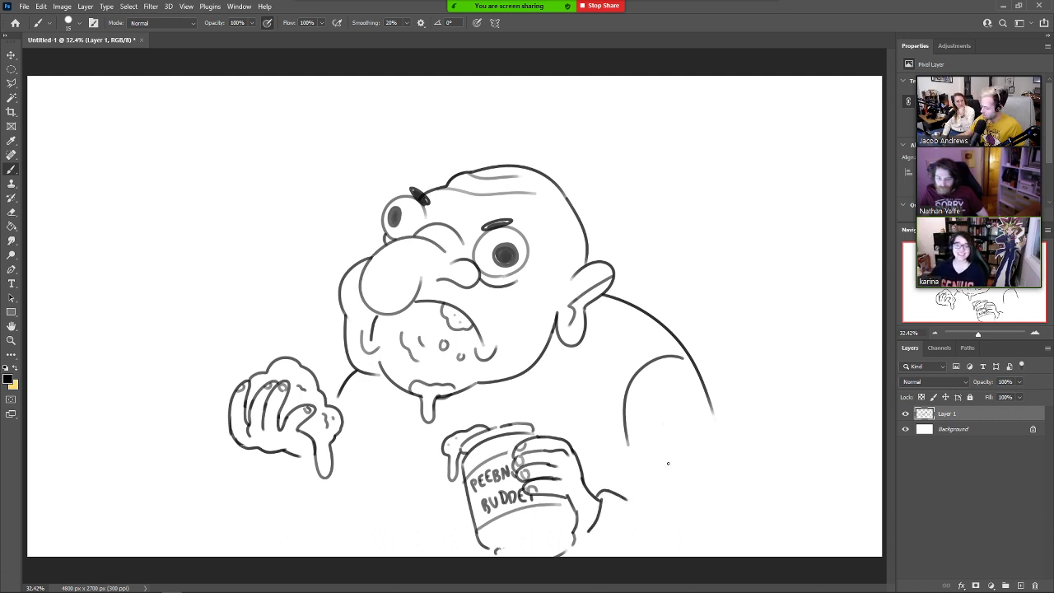
left_click_drag(631, 499, 688, 502)
left_click_drag(712, 409, 750, 553)
mouse_move(623, 425)
left_mouse_down()
mouse_move(652, 498)
mouse_move(718, 537)
left_mouse_up()
left_click_drag(683, 500, 718, 514)
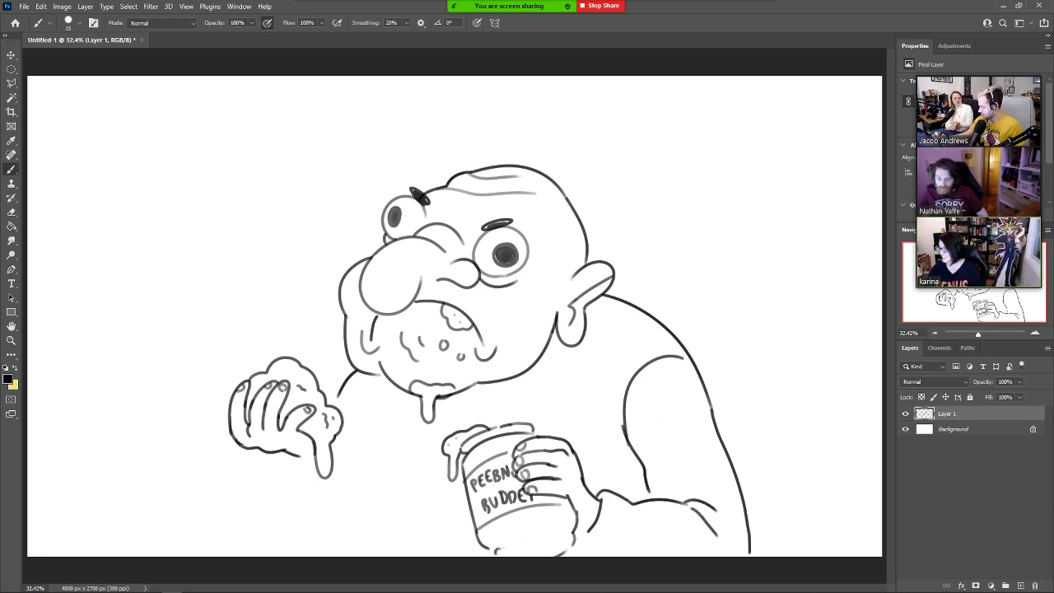
left_click_drag(582, 541, 594, 552)
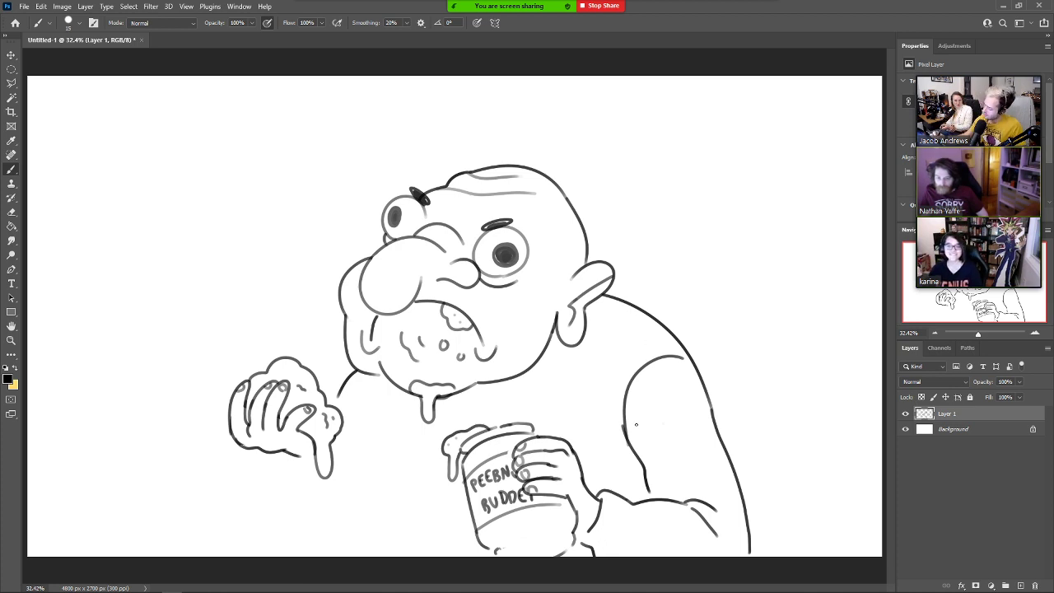
Draw four wavy stripes across the upper arm, a ribbed cuff at the wrist and two wavy stripes on the forearm.
left_click_drag(626, 421, 705, 387)
mouse_move(633, 448)
left_mouse_down()
mouse_move(670, 437)
mouse_move(710, 418)
left_mouse_up()
left_click_drag(648, 469, 732, 454)
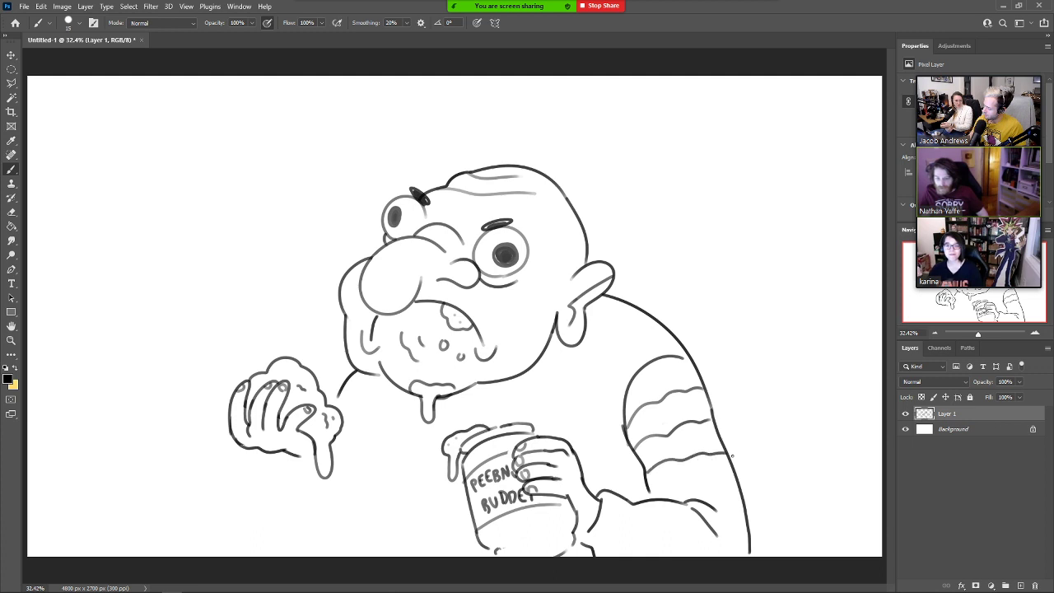
left_click_drag(657, 490, 734, 476)
mouse_move(634, 506)
left_mouse_down()
mouse_move(603, 546)
mouse_move(623, 509)
mouse_move(650, 514)
mouse_move(641, 555)
left_mouse_up()
left_click_drag(679, 505, 690, 557)
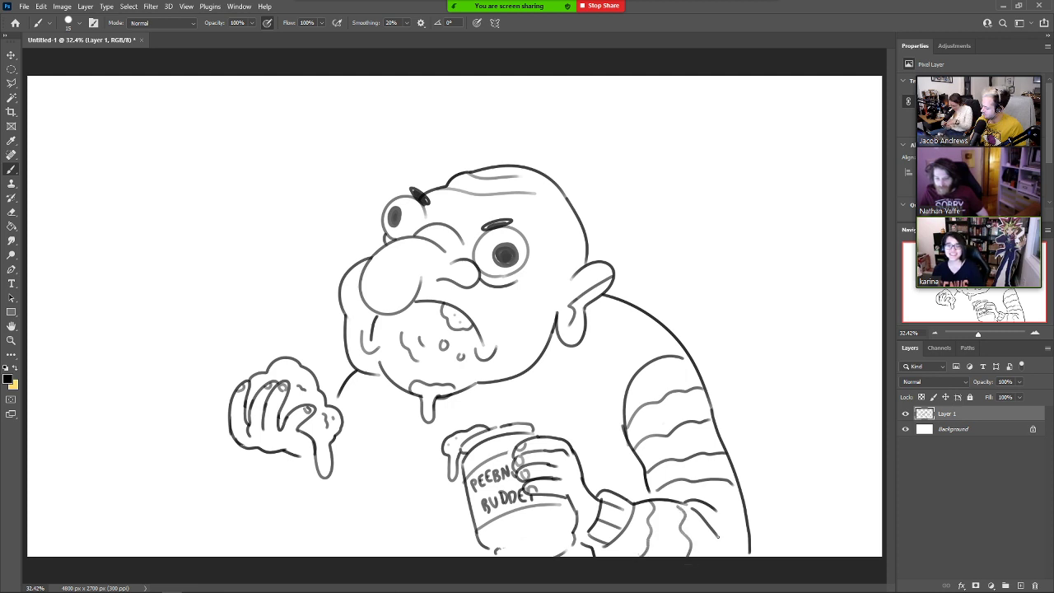
Erase the lower elbow crease and draw a third wavy stripe on the forearm near the elbow.
left_click_drag(697, 513, 748, 546)
key("ctrl+z")
key("e")
key("b")
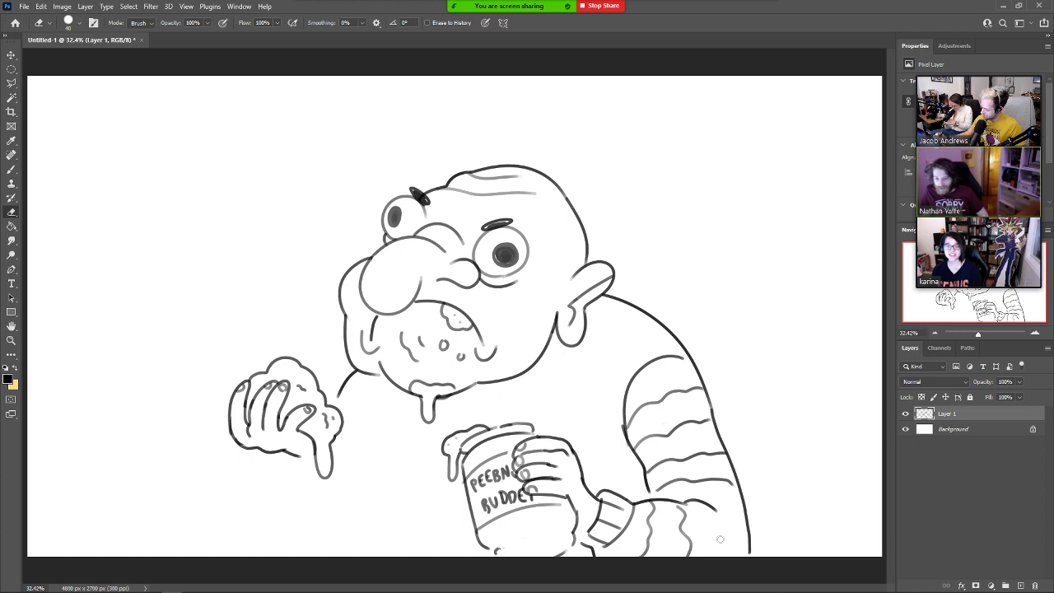
left_click_drag(727, 542, 735, 555)
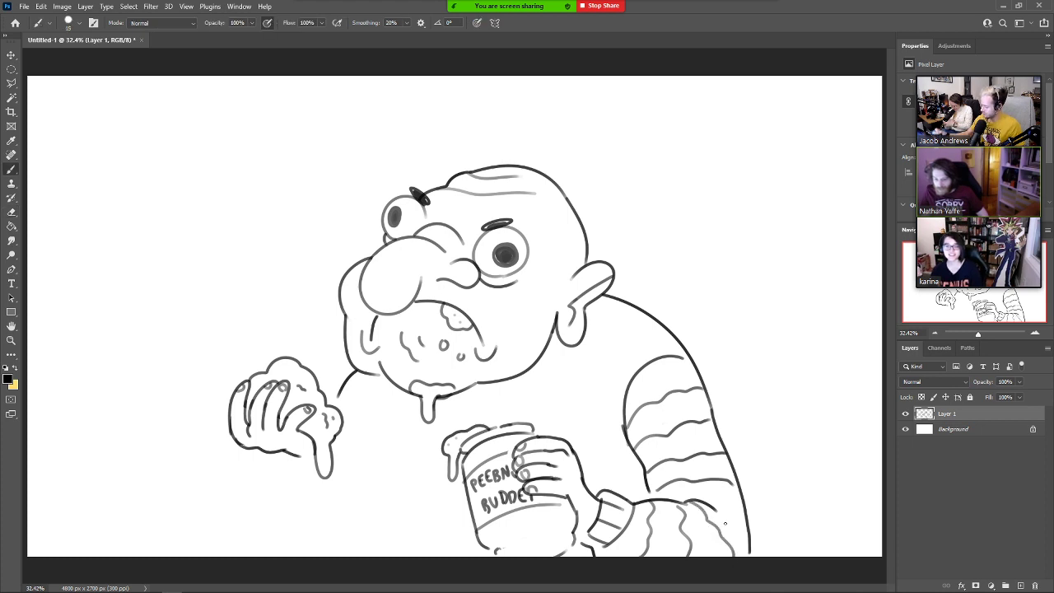
Draw the front of the torso from below the chin in to the waist and out again as a rounded belly curve.
mouse_move(377, 373)
left_mouse_down()
mouse_move(380, 426)
mouse_move(441, 498)
mouse_move(394, 476)
mouse_move(383, 427)
mouse_move(411, 480)
mouse_move(415, 470)
mouse_move(349, 550)
left_mouse_up()
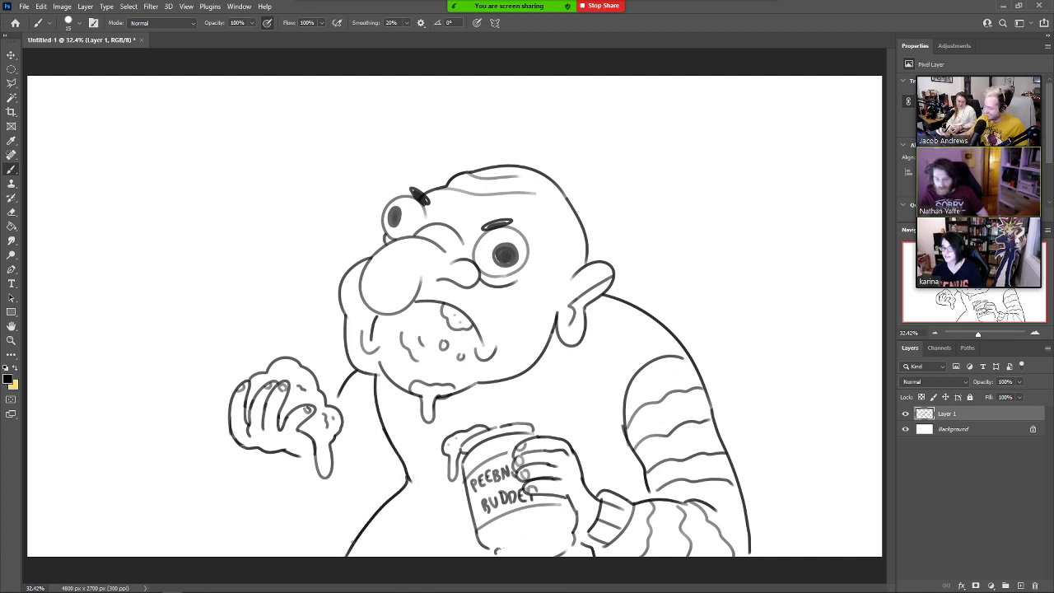
key("ctrl+z")
left_click_drag(408, 476, 373, 544)
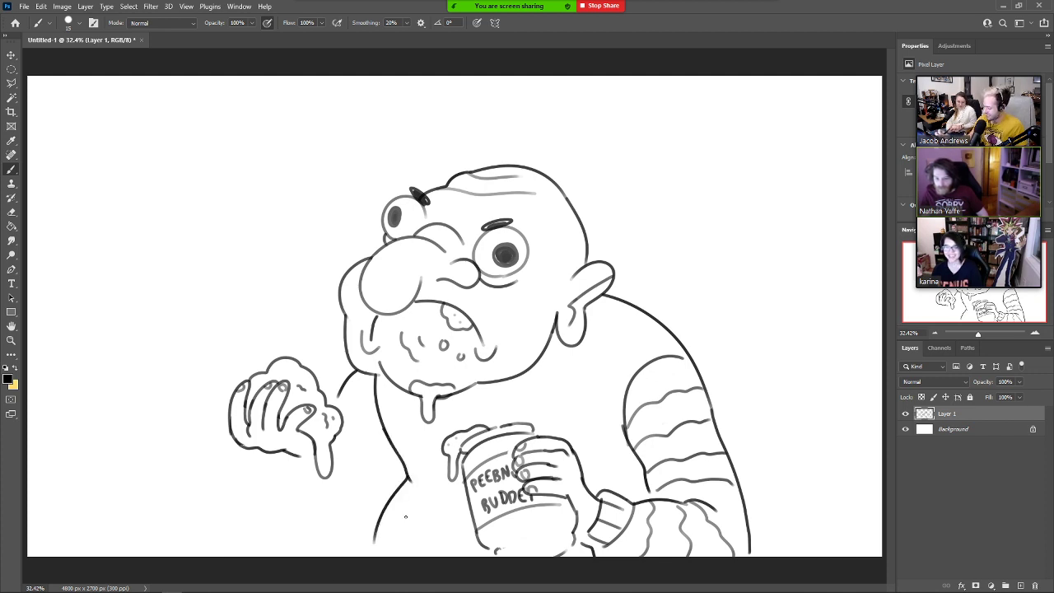
Fill the torso with wavy sweater stripes from the shoulder down to the belly, broken around the jar and hand.
mouse_move(659, 350)
left_mouse_down()
mouse_move(638, 322)
mouse_move(587, 309)
mouse_move(577, 333)
mouse_move(642, 363)
left_mouse_up()
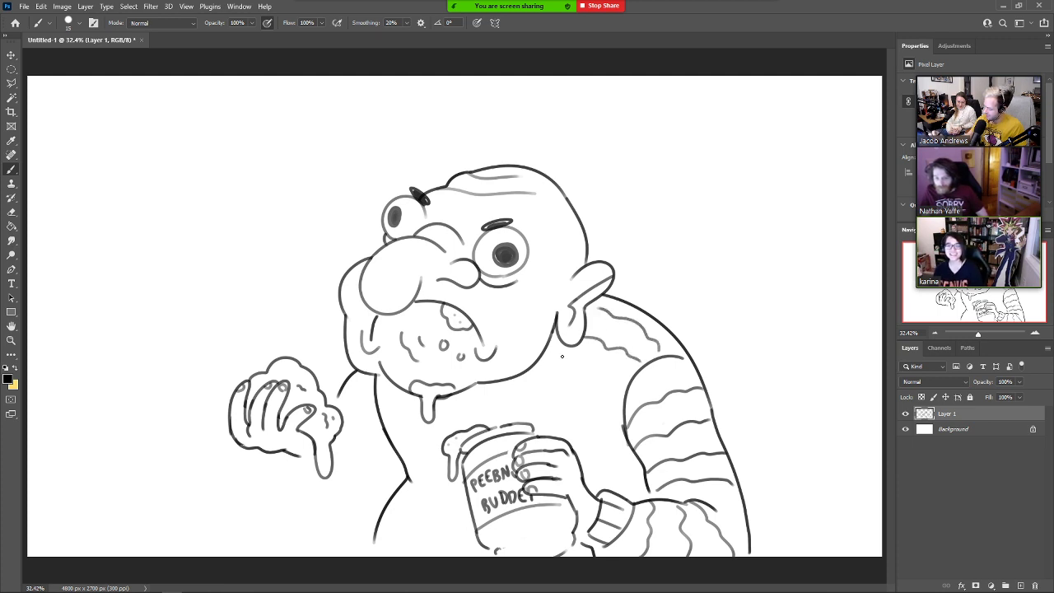
left_click_drag(540, 362, 622, 394)
left_click_drag(445, 406, 613, 412)
mouse_move(382, 414)
left_mouse_down()
mouse_move(408, 414)
mouse_move(374, 387)
left_mouse_up()
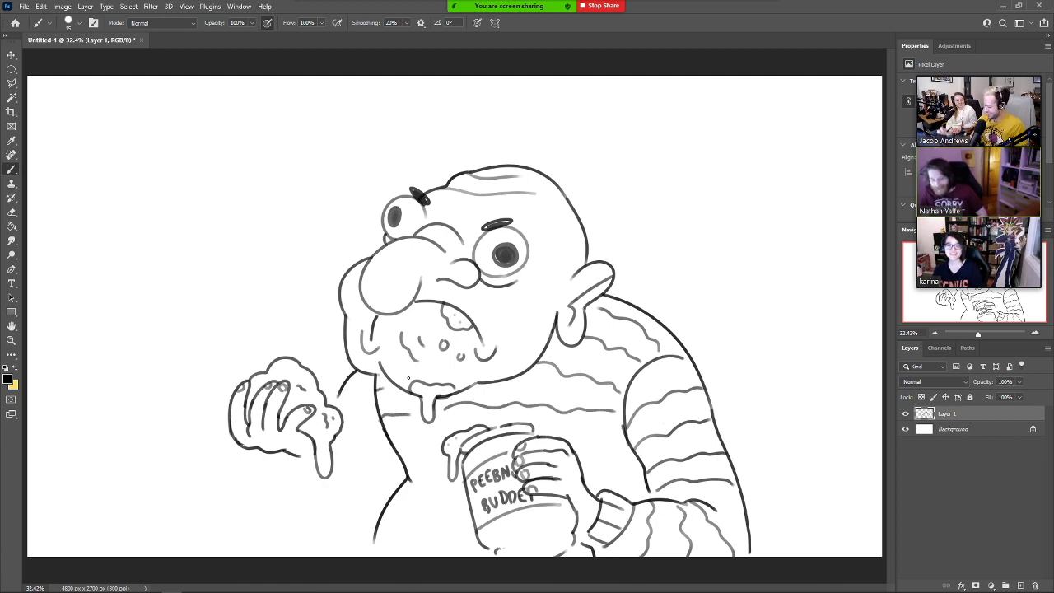
left_click_drag(395, 453, 436, 452)
left_click_drag(579, 445, 622, 443)
left_click_drag(404, 484, 461, 500)
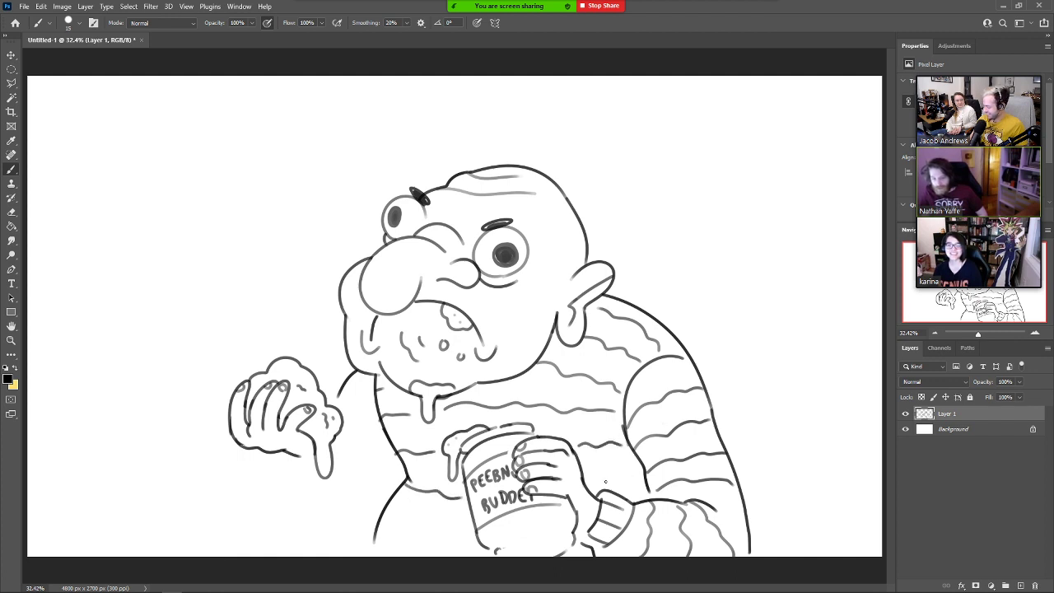
mouse_move(380, 516)
left_mouse_down()
mouse_move(384, 527)
mouse_move(438, 539)
left_mouse_up()
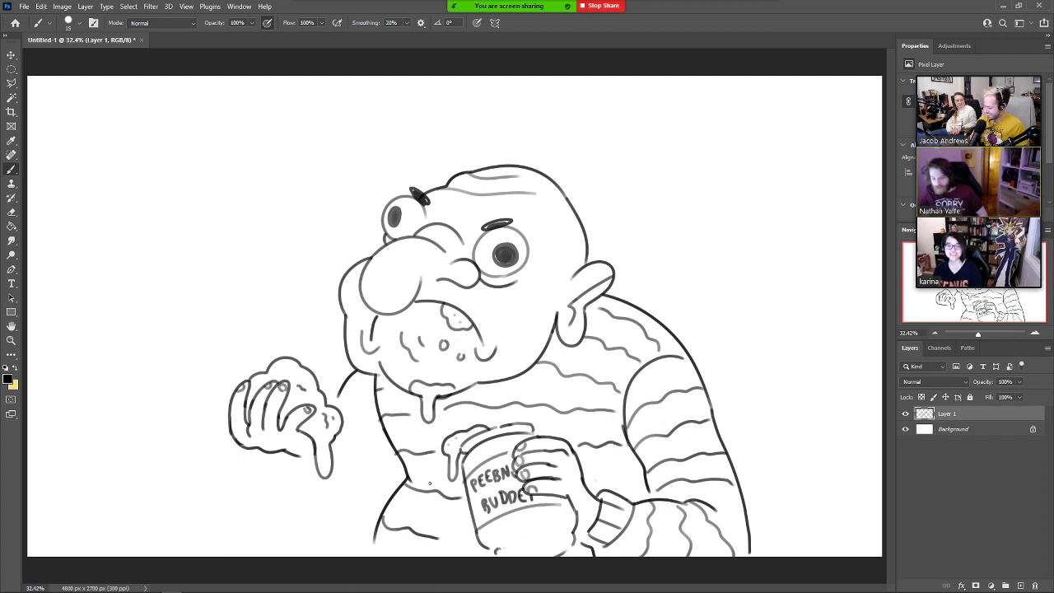
Draw the wrist, cuff and sleeve outline below the food-filled hand.
left_click_drag(275, 455, 285, 527)
key("ctrl+z")
mouse_move(274, 456)
left_mouse_down()
mouse_move(290, 490)
mouse_move(313, 487)
mouse_move(257, 484)
mouse_move(285, 516)
left_mouse_up()
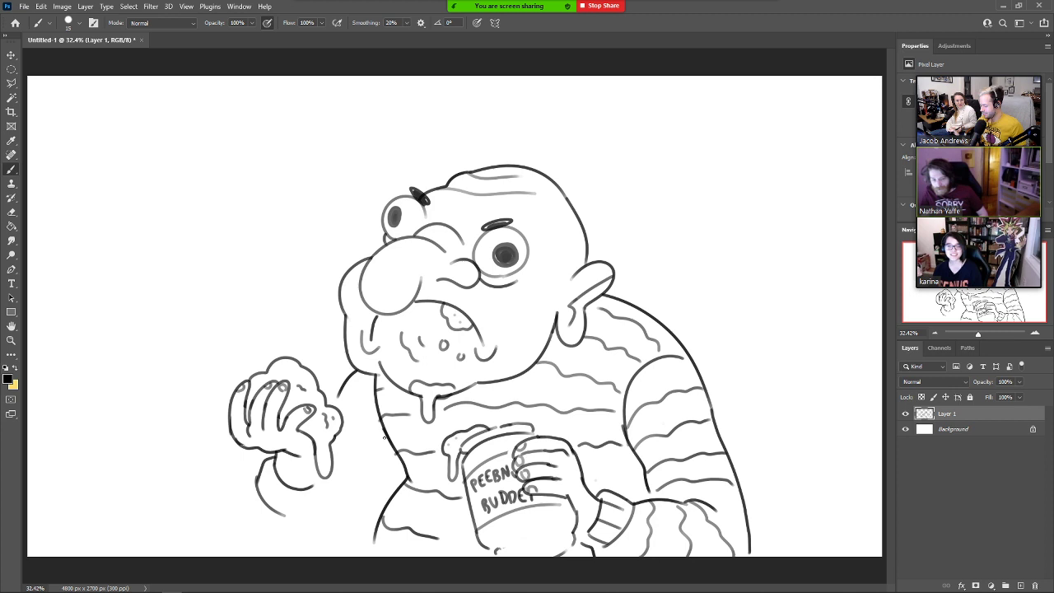
left_click_drag(257, 482, 229, 556)
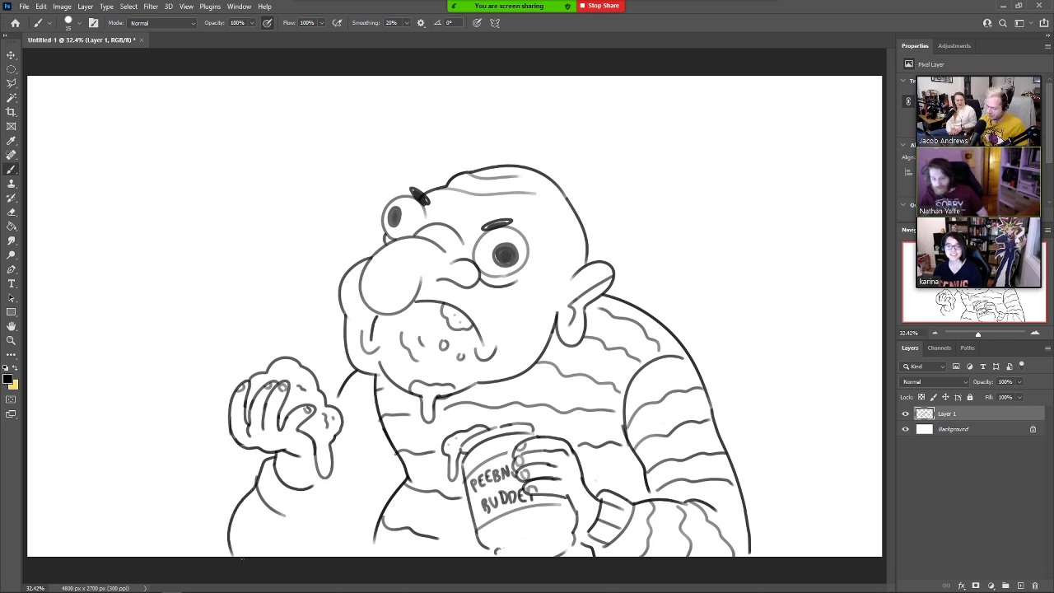
mouse_move(315, 508)
left_mouse_down()
mouse_move(327, 485)
mouse_move(363, 526)
left_mouse_up()
key("ctrl+z")
left_click_drag(324, 491, 346, 534)
Add wavy stripes across the raised arm's sleeve and a second line along its inner edge.
mouse_move(248, 500)
left_mouse_down()
mouse_move(251, 514)
mouse_move(293, 534)
mouse_move(338, 517)
left_mouse_up()
mouse_move(232, 535)
left_mouse_down()
mouse_move(262, 556)
mouse_move(341, 543)
mouse_move(359, 554)
left_mouse_up()
left_click_drag(343, 516, 367, 541)
Draw wavy stripes on the far shoulder and side between the raised arm and the torso's front line.
mouse_move(340, 387)
left_mouse_down()
mouse_move(381, 412)
mouse_move(362, 445)
mouse_move(394, 459)
mouse_move(365, 470)
mouse_move(397, 488)
left_mouse_up()
left_click_drag(333, 492, 367, 502)
key("ctrl+z")
key("ctrl+z")
key("ctrl+z")
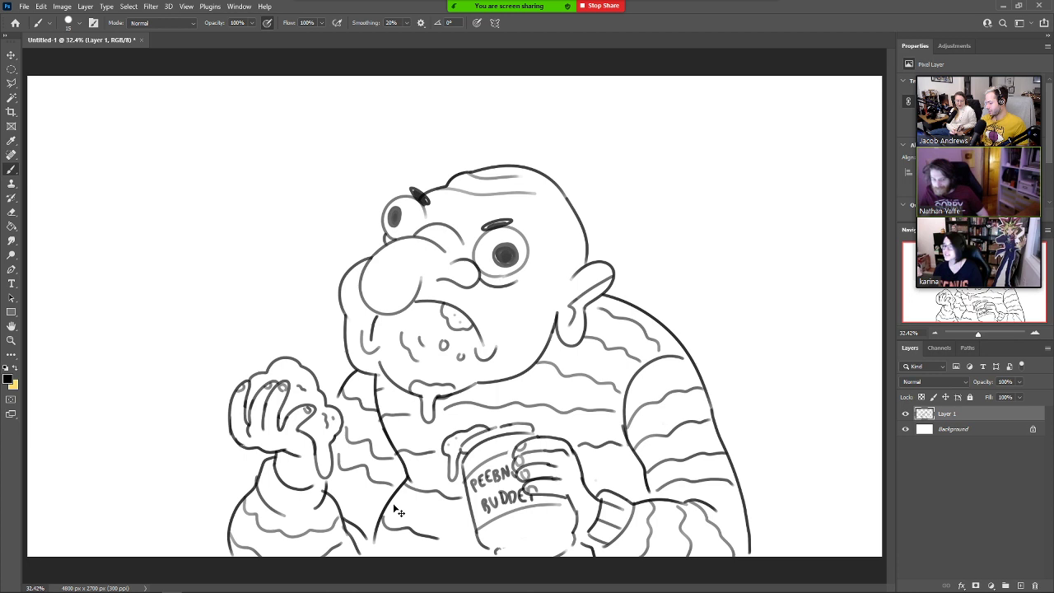
left_click_drag(349, 432, 372, 445)
mouse_move(371, 443)
left_mouse_down()
mouse_move(395, 457)
mouse_move(361, 477)
mouse_move(343, 468)
mouse_move(391, 490)
mouse_move(380, 507)
left_mouse_up()
key("ctrl+z")
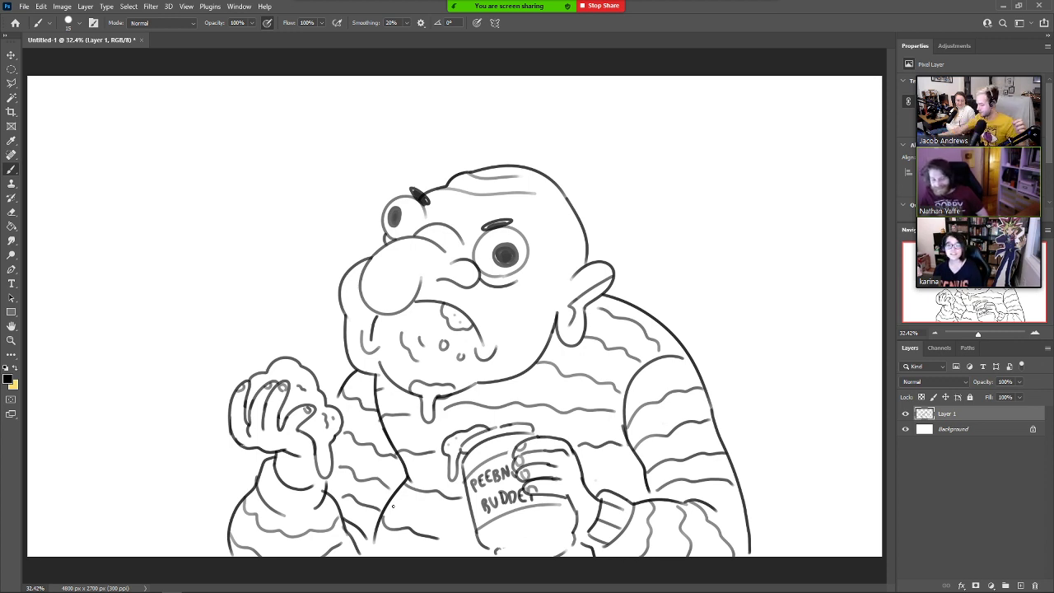
Add a new empty layer between the background and the line art, and make yellow the foreground colour.
left_click(985, 432)
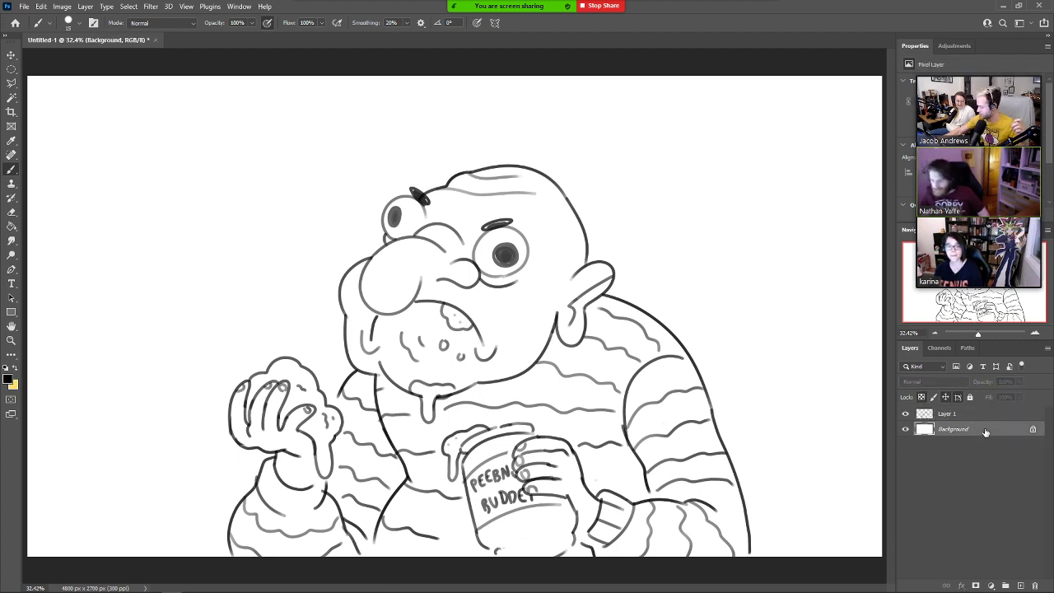
left_click(1020, 585)
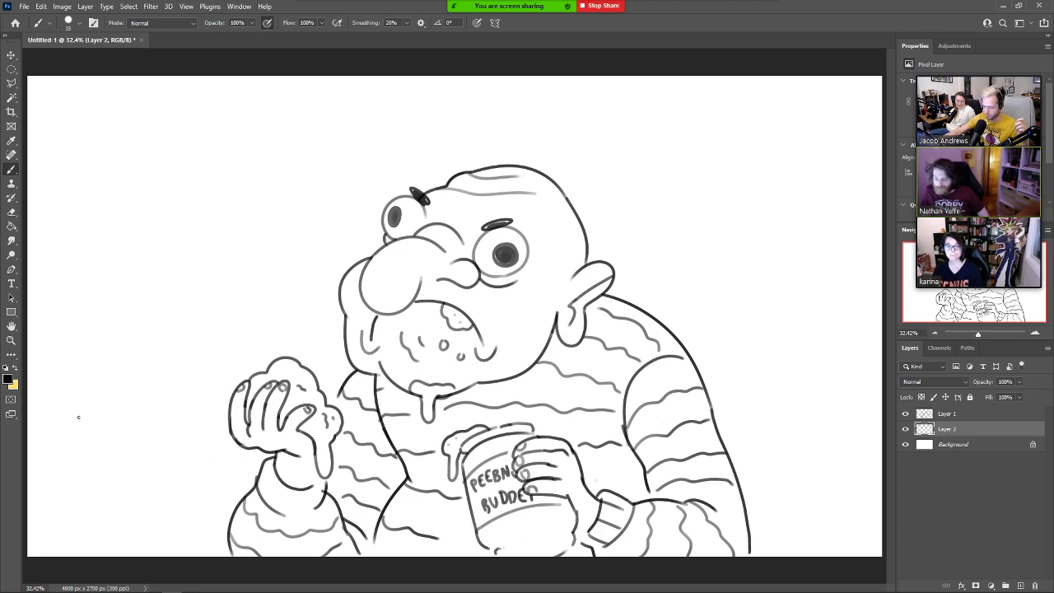
left_click(15, 368)
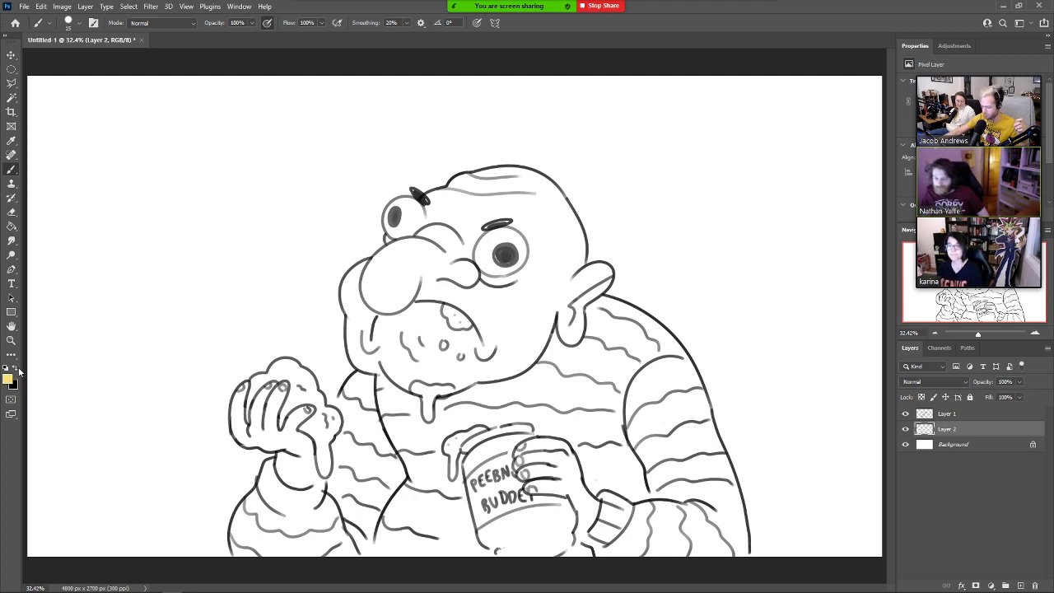
left_click(8, 379)
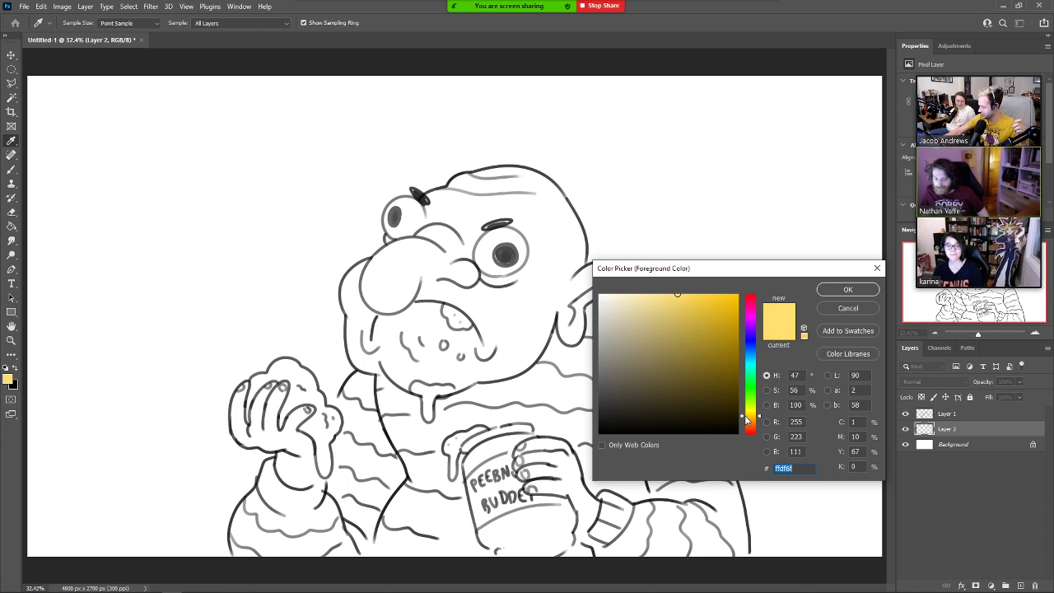
mouse_move(752, 424)
left_mouse_down()
mouse_move(757, 406)
mouse_move(759, 418)
left_mouse_up()
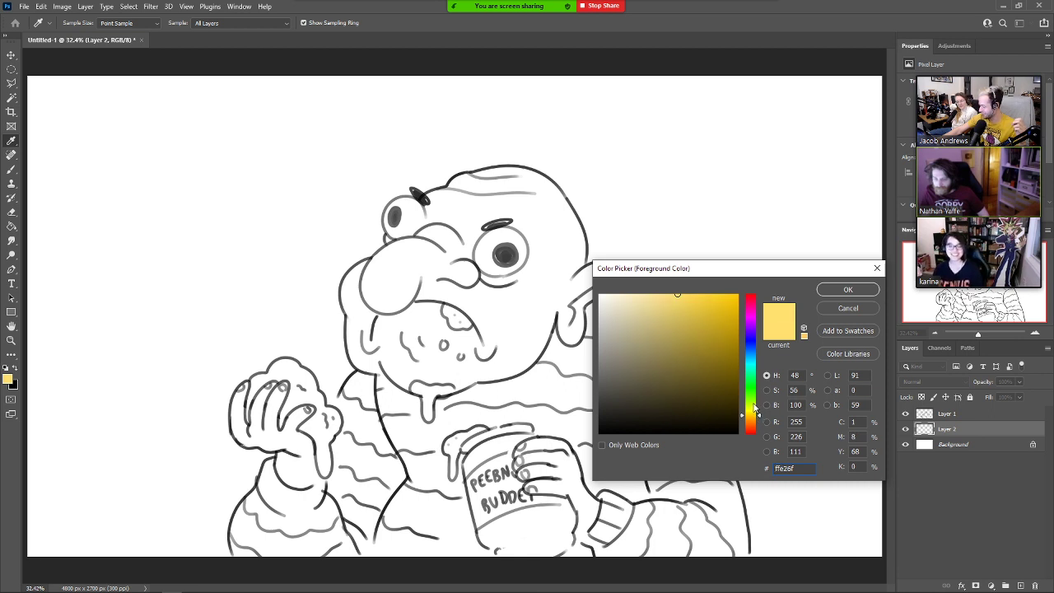
left_click_drag(759, 418, 760, 373)
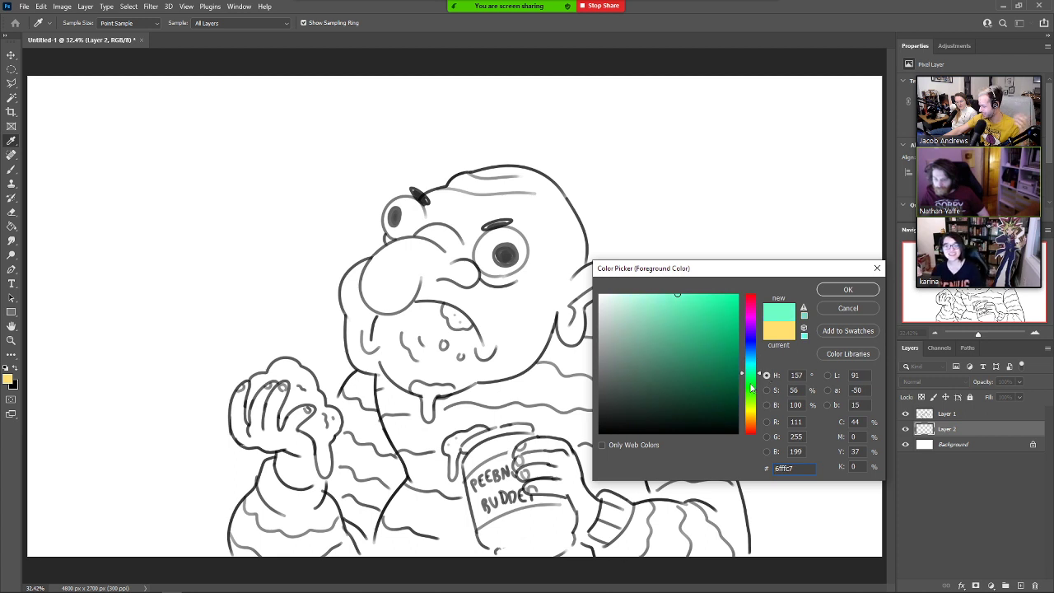
left_click(751, 341)
left_click_drag(751, 339, 756, 440)
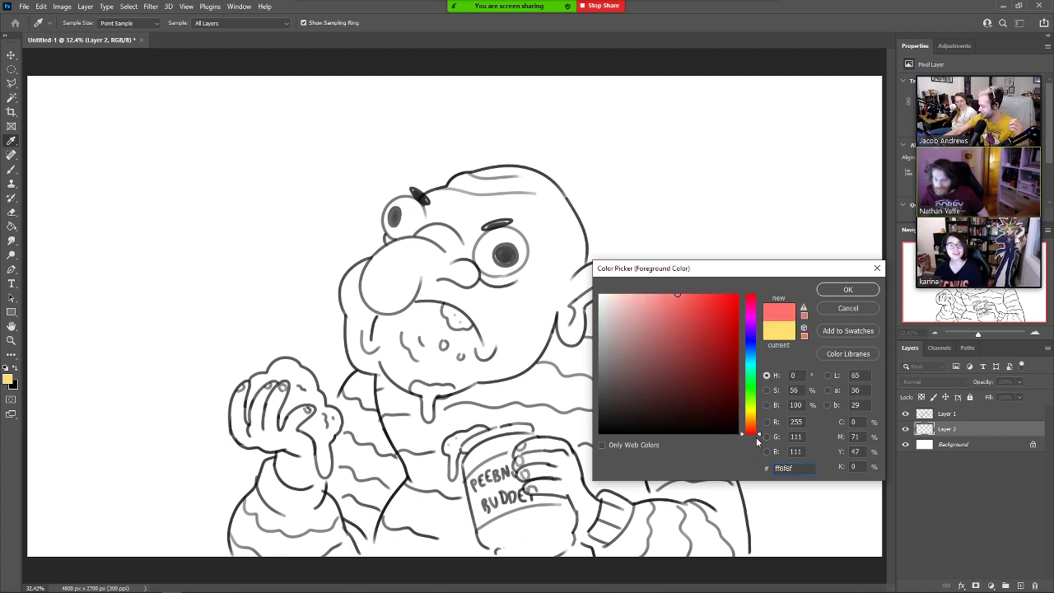
left_click_drag(744, 273, 648, 221)
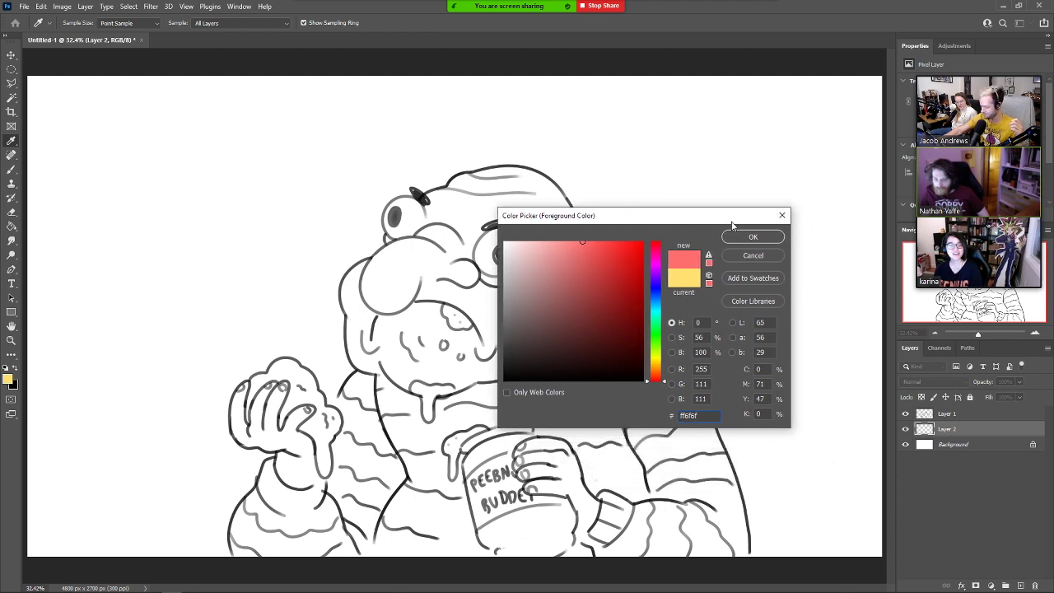
left_click(752, 258)
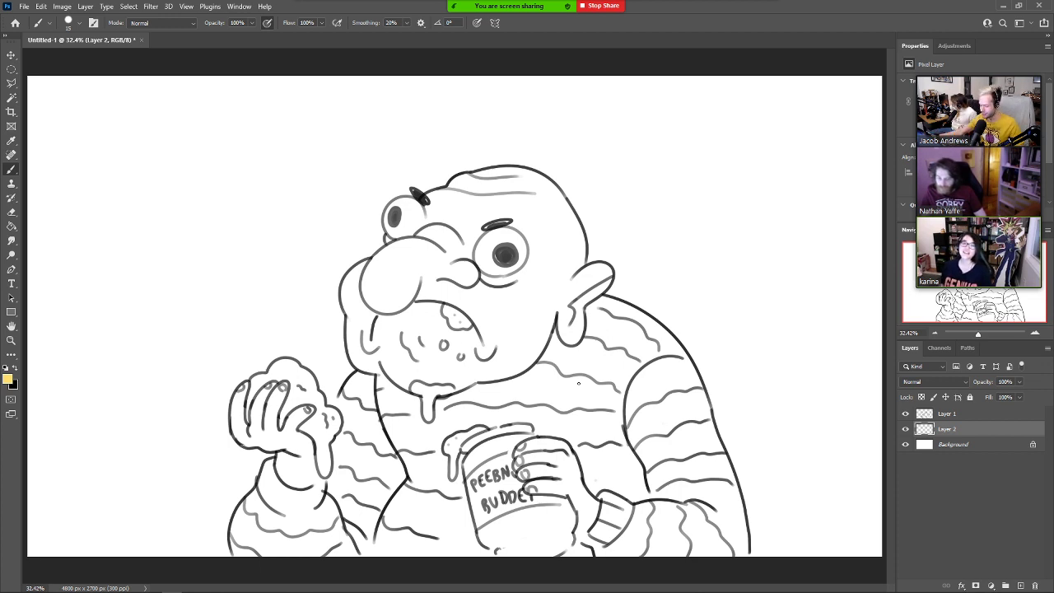
left_click(8, 379)
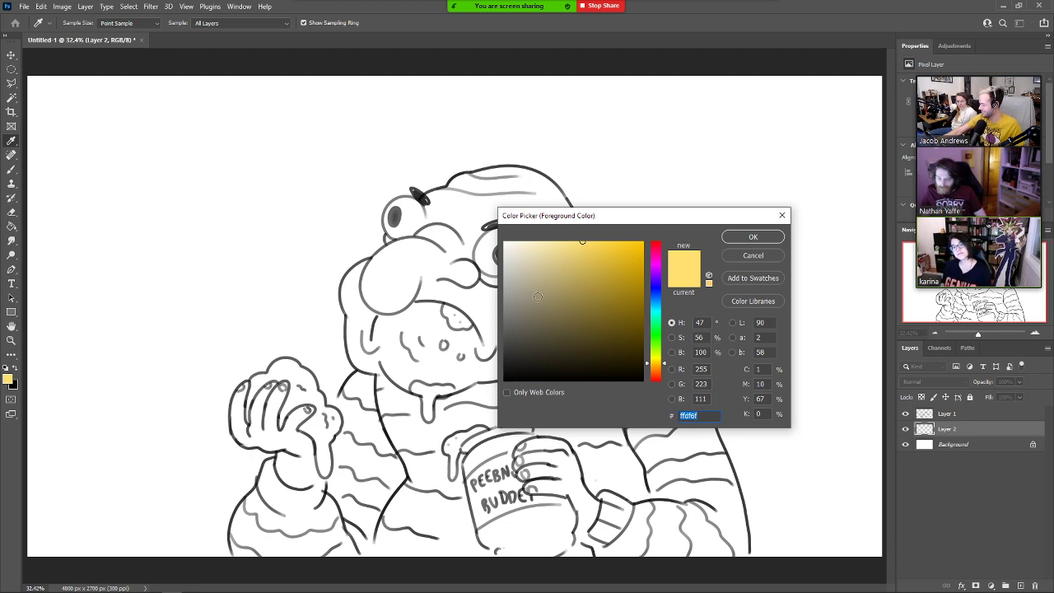
left_click(761, 258)
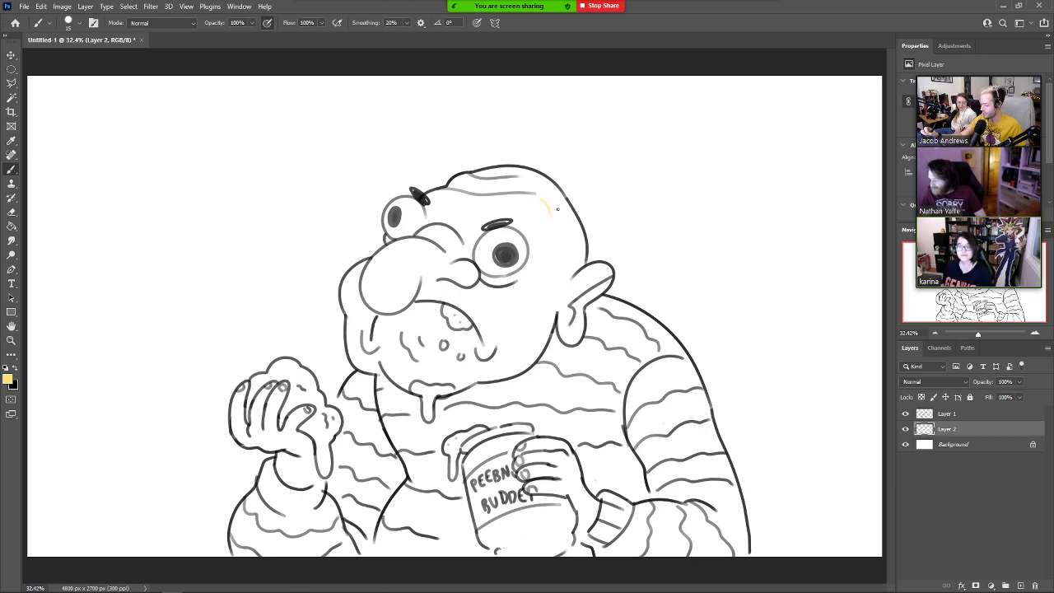
In black on the new layer, sketch a forehead crease, a short line before the ear and a hair tuft behind the head.
key("x")
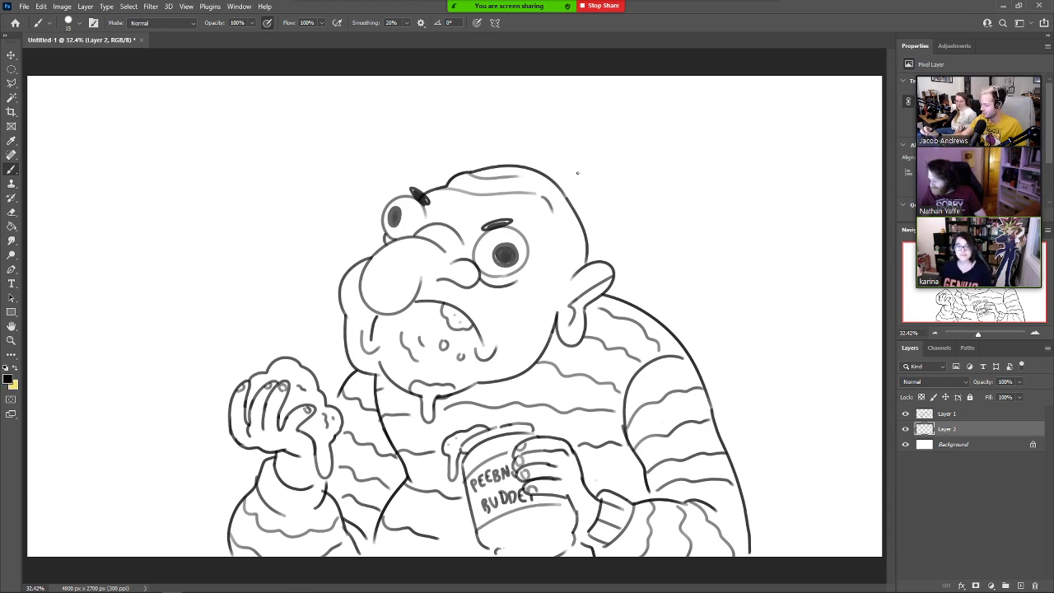
left_click_drag(533, 191, 552, 209)
key("ctrl+z")
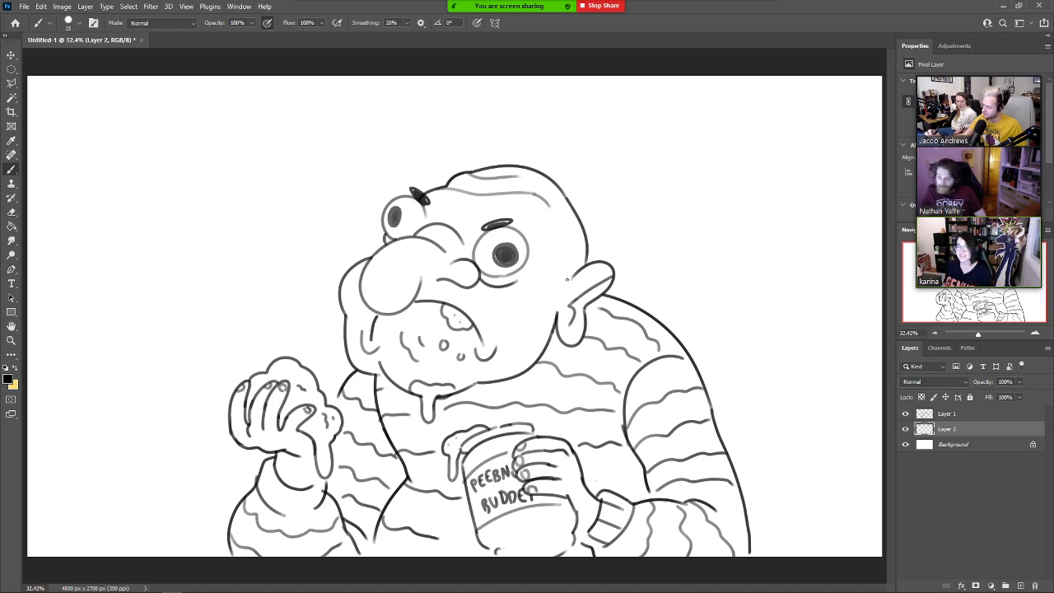
left_click_drag(562, 271, 570, 251)
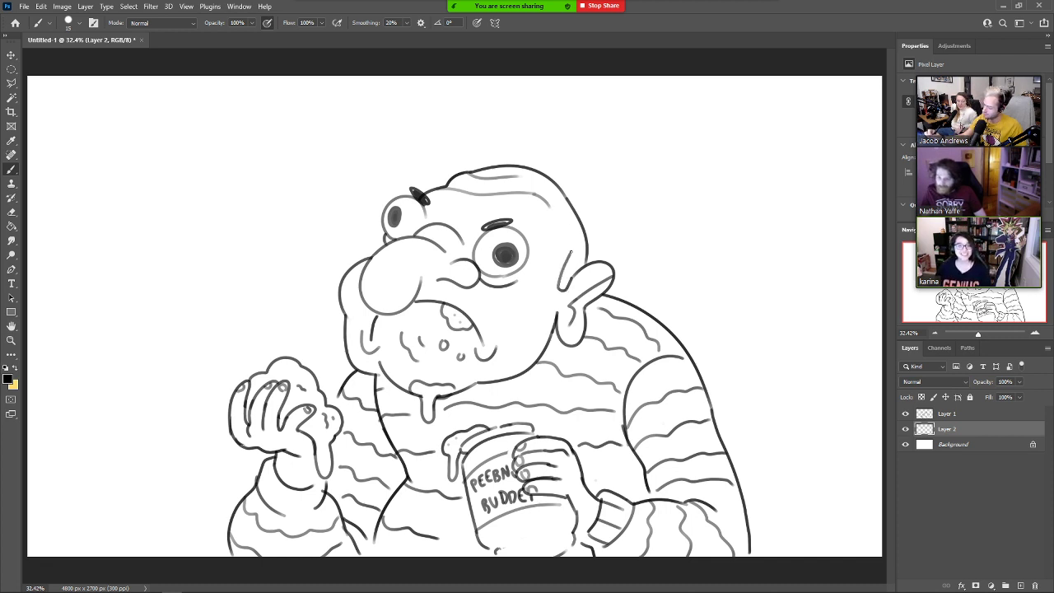
left_click_drag(586, 216, 622, 262)
Delete the extra sketch layer beneath the line art and make the line-art layer active.
key("e")
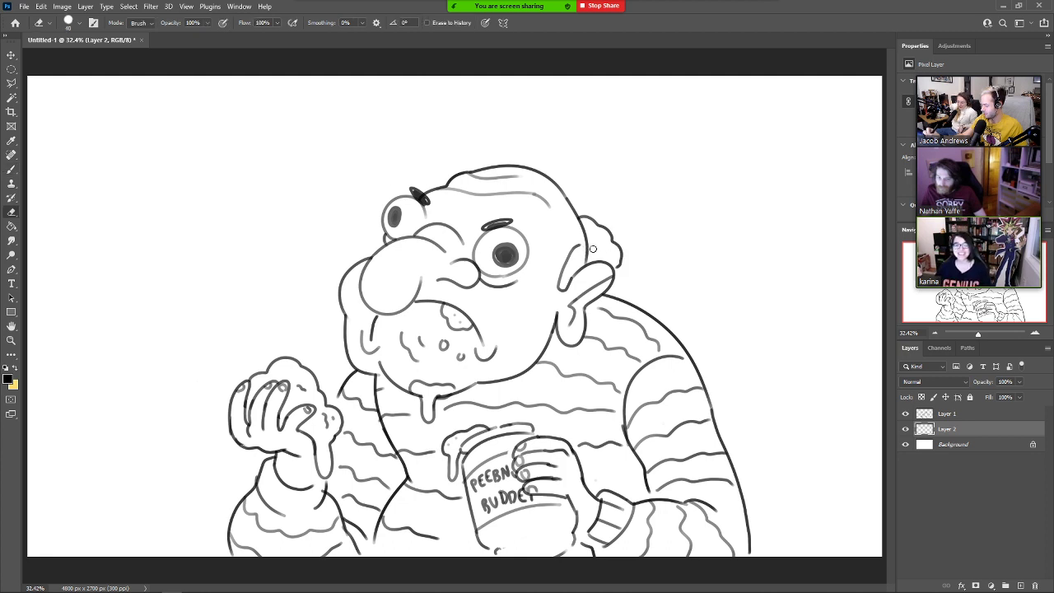
key("Delete")
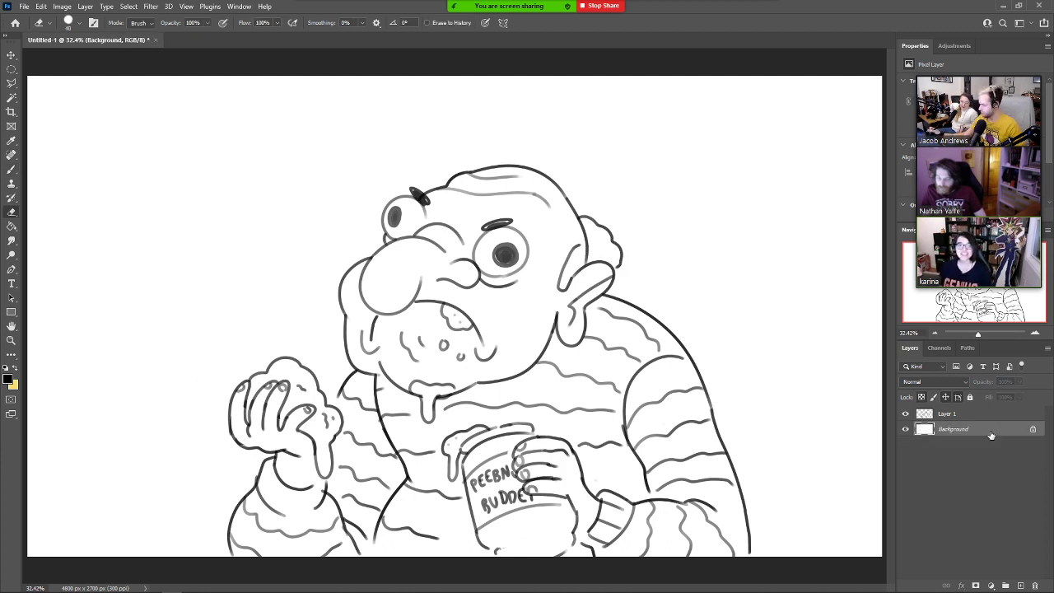
left_click(954, 417)
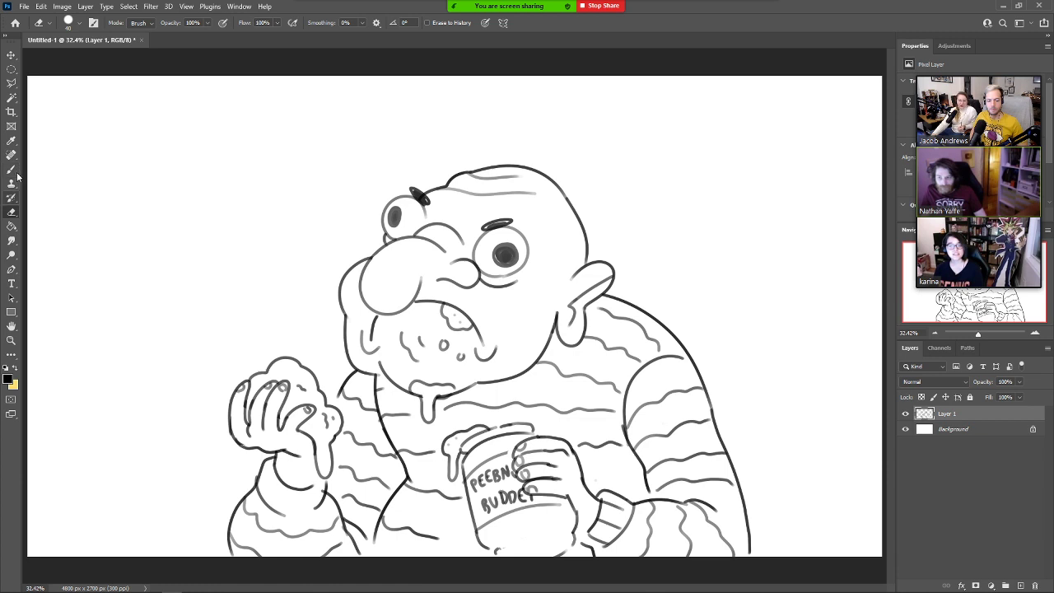
left_click(13, 141)
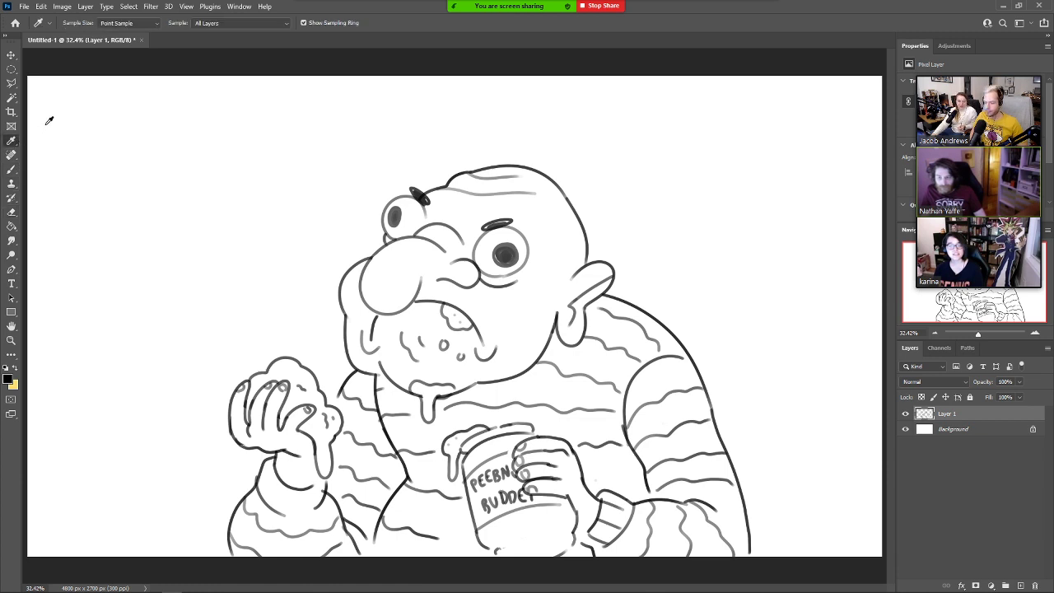
left_click(125, 25)
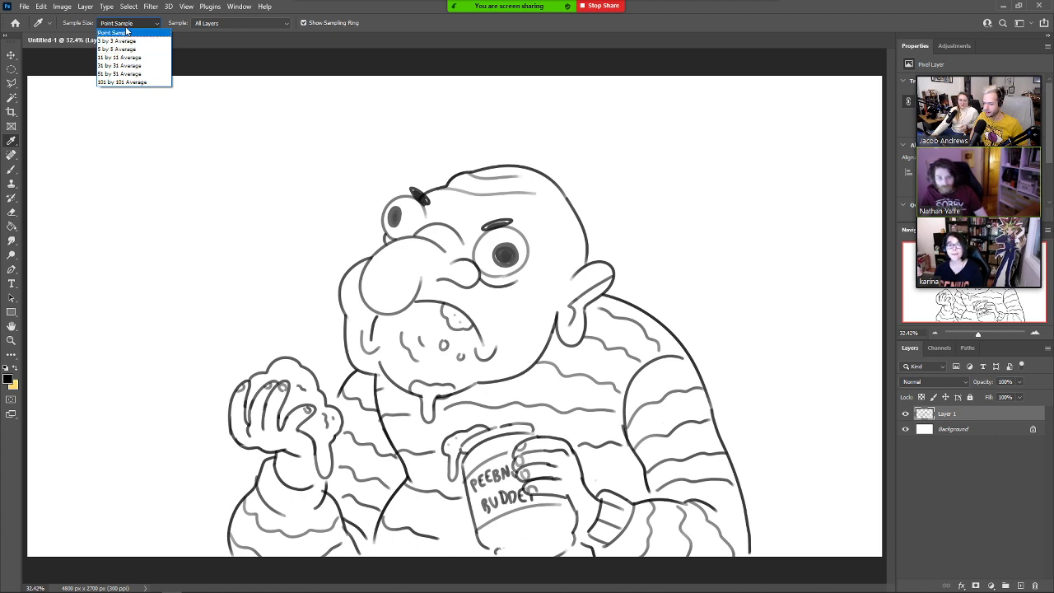
left_click(128, 33)
left_click(12, 169)
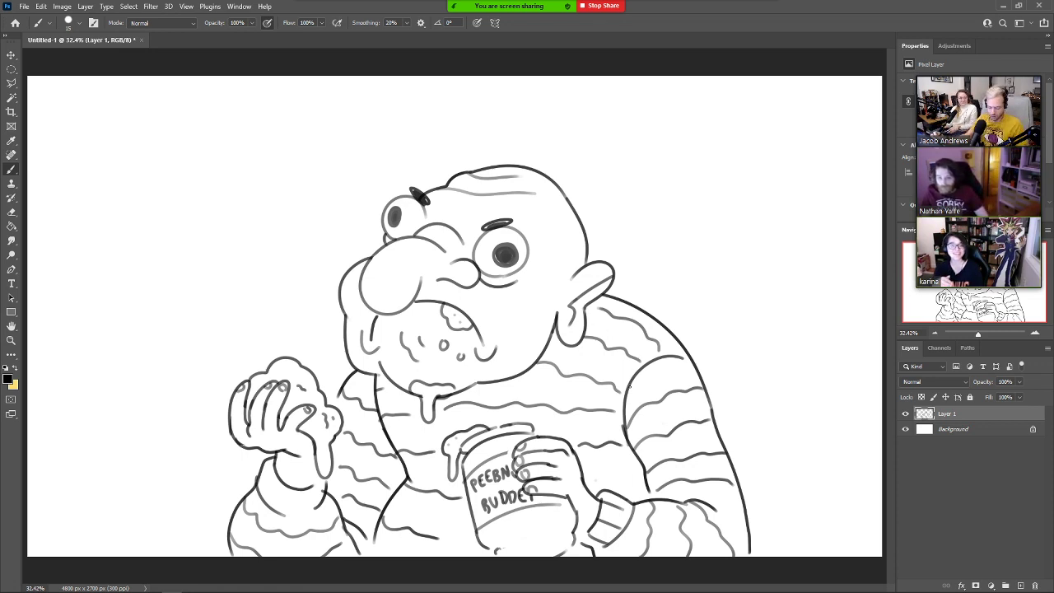
Move the whole figure towards the canvas's right side to free space beside the face.
key("v")
mouse_move(672, 409)
left_mouse_down()
mouse_move(773, 410)
mouse_move(766, 401)
left_mouse_up()
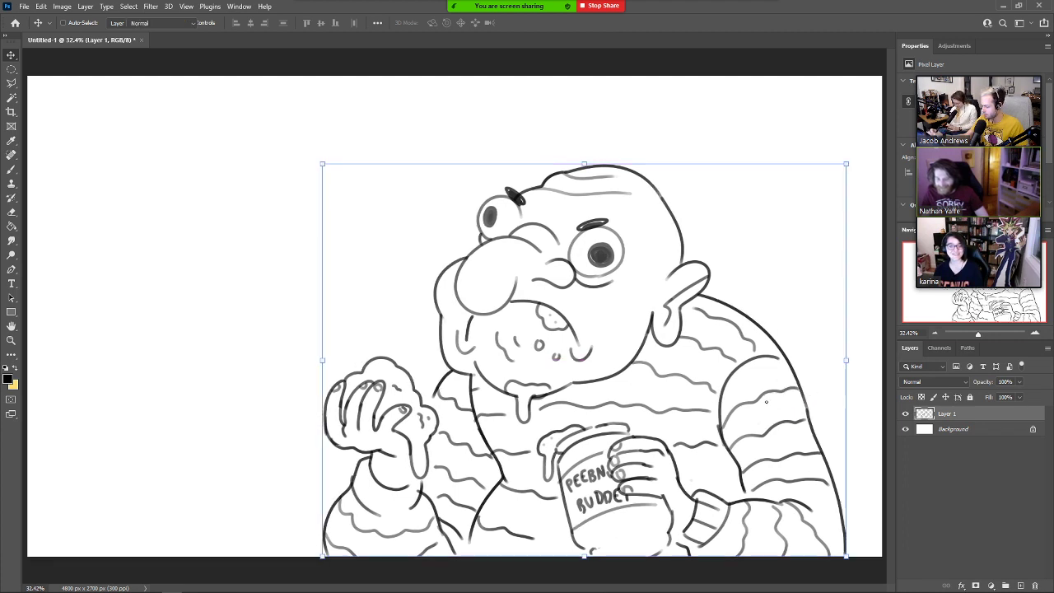
Draw the open mouth's dark gap beneath the nose, from the far cheek to the lip, and scribble it black.
key("b")
left_click_drag(466, 336, 489, 333)
key("ctrl+z")
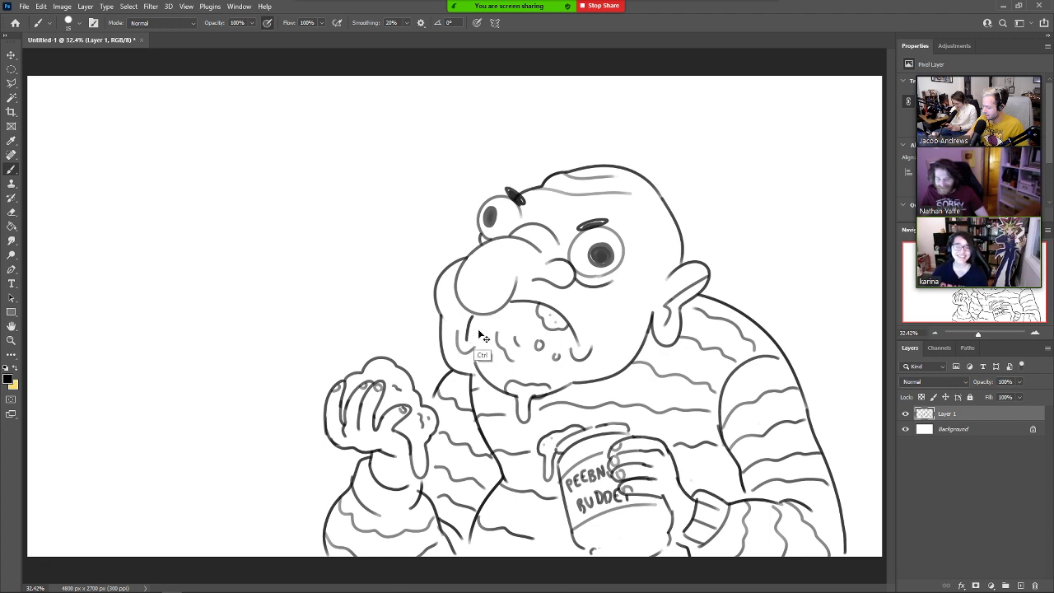
left_click_drag(468, 344, 532, 307)
key("ctrl+z")
left_click_drag(466, 341, 521, 303)
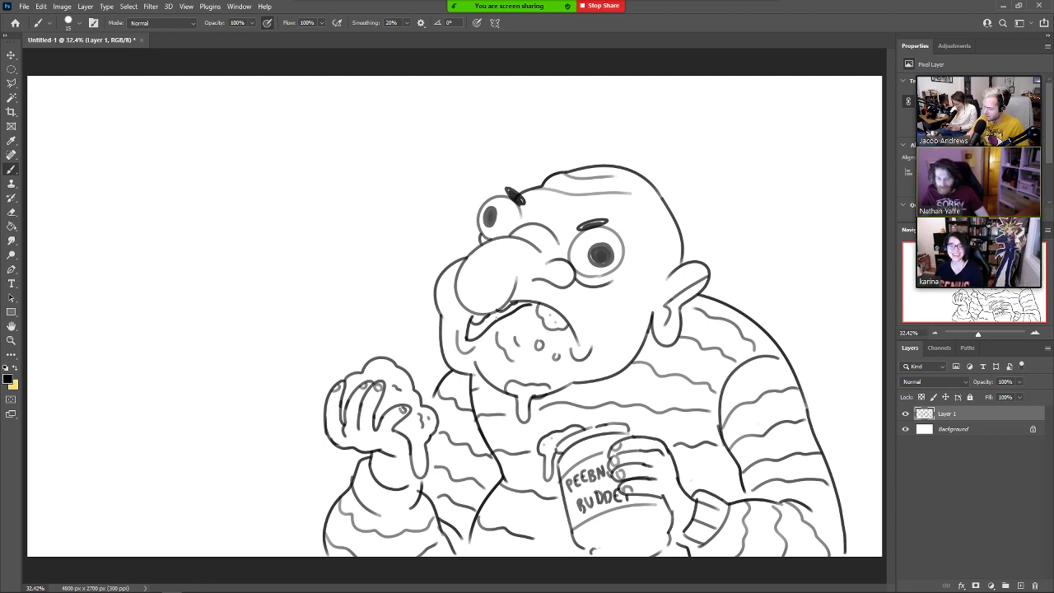
mouse_move(468, 336)
left_mouse_down()
mouse_move(506, 308)
mouse_move(532, 313)
mouse_move(537, 301)
left_mouse_up()
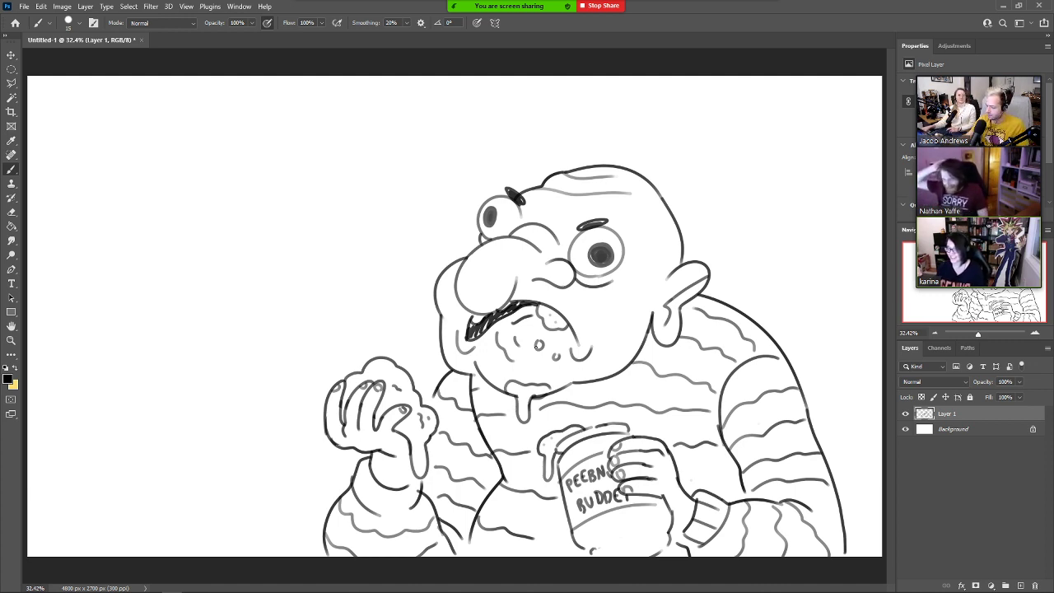
Hand-letter "GET OUT" in black capitals in the blank area beside the head.
mouse_move(133, 138)
left_mouse_down()
mouse_move(118, 142)
mouse_move(140, 177)
mouse_move(126, 161)
left_mouse_up()
mouse_move(171, 132)
left_mouse_down()
mouse_move(150, 177)
mouse_move(178, 172)
left_mouse_up()
left_click_drag(153, 154, 216, 128)
left_click_drag(200, 130, 200, 173)
mouse_move(261, 138)
left_mouse_down()
mouse_move(259, 176)
mouse_move(264, 134)
mouse_move(294, 171)
mouse_move(321, 131)
mouse_move(352, 170)
left_mouse_up()
left_click_drag(332, 133, 374, 129)
Hand-letter "IT'S GOBLIN" as a second line beneath "GET OUT".
mouse_move(82, 227)
left_mouse_down()
mouse_move(82, 260)
mouse_move(100, 222)
left_mouse_up()
left_click_drag(63, 267, 108, 262)
mouse_move(110, 224)
left_mouse_down()
mouse_move(144, 220)
mouse_move(126, 264)
left_mouse_up()
mouse_move(170, 211)
left_mouse_down()
mouse_move(160, 224)
mouse_move(189, 261)
mouse_move(175, 264)
left_mouse_up()
mouse_move(270, 224)
left_mouse_down()
mouse_move(261, 265)
mouse_move(256, 240)
mouse_move(286, 253)
mouse_move(306, 222)
mouse_move(329, 237)
mouse_move(320, 260)
left_mouse_up()
mouse_move(321, 214)
left_mouse_down()
mouse_move(321, 258)
mouse_move(361, 258)
left_mouse_up()
mouse_move(381, 206)
left_mouse_down()
mouse_move(393, 239)
mouse_move(415, 238)
mouse_move(434, 206)
left_mouse_up()
Hand-letter "HOURS" as a third line centred beneath "IT'S GOBLIN".
left_click_drag(156, 293, 158, 338)
mouse_move(190, 287)
left_mouse_down()
mouse_move(192, 333)
mouse_move(181, 314)
mouse_move(196, 309)
mouse_move(217, 333)
mouse_move(222, 292)
mouse_move(257, 333)
mouse_move(270, 291)
left_mouse_up()
left_click_drag(299, 311, 311, 336)
mouse_move(350, 290)
left_mouse_down()
mouse_move(333, 310)
mouse_move(327, 336)
left_mouse_up()
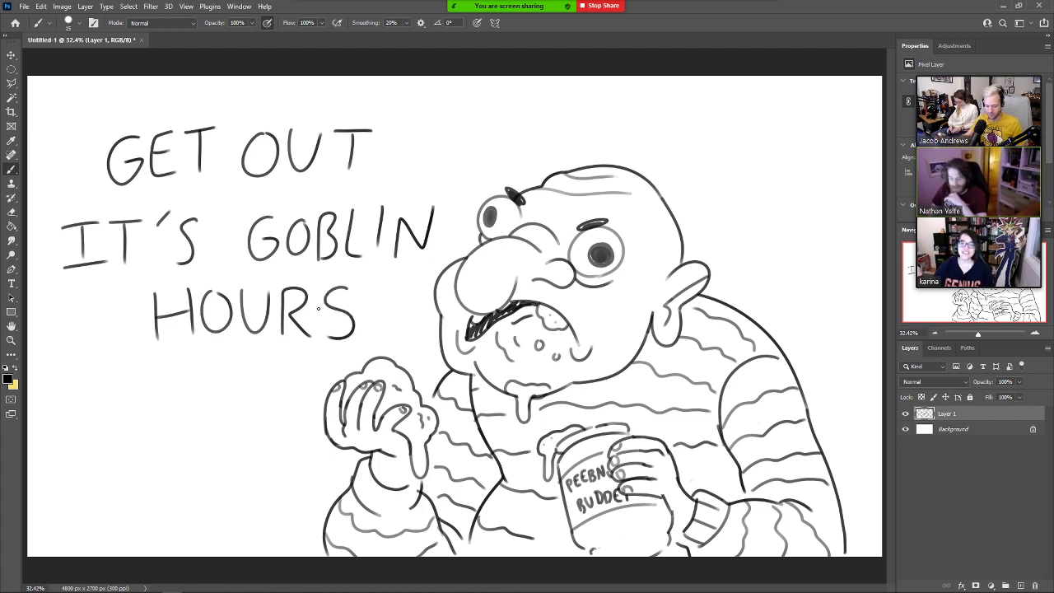
Select all three lines of lettering with a polygonal lasso and scale them down slightly around their centre.
key("l")
left_click(92, 362)
left_click(44, 268)
left_click(66, 126)
left_click(186, 89)
left_click(386, 103)
left_click(457, 138)
left_click(455, 216)
left_click(387, 334)
left_click(351, 356)
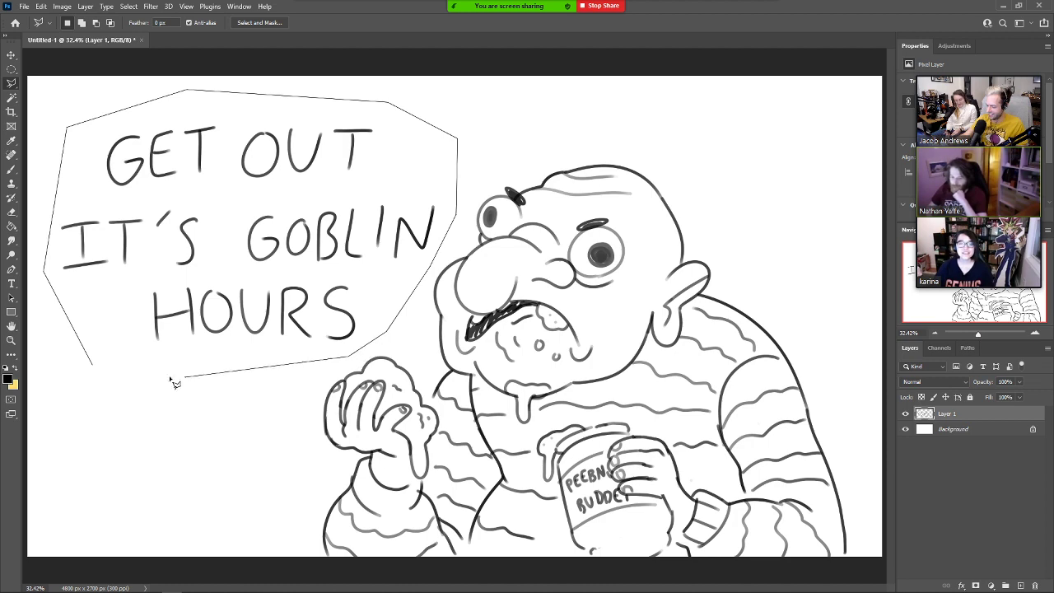
left_click(92, 363)
key("v")
mouse_move(457, 377)
left_mouse_down()
mouse_move(410, 341)
mouse_move(394, 308)
mouse_move(375, 320)
mouse_move(394, 314)
left_mouse_up()
left_click(542, 23)
key("b")
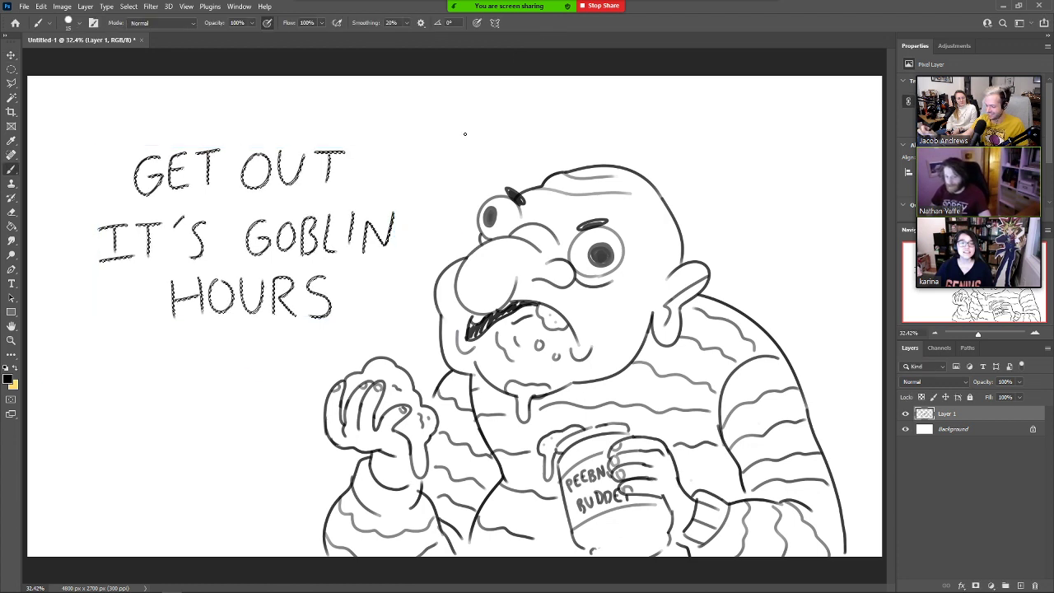
Switch to the freehand Lasso tool and clear the selection around the lettering.
key("l")
right_click(12, 82)
left_click(37, 84)
left_click(52, 73)
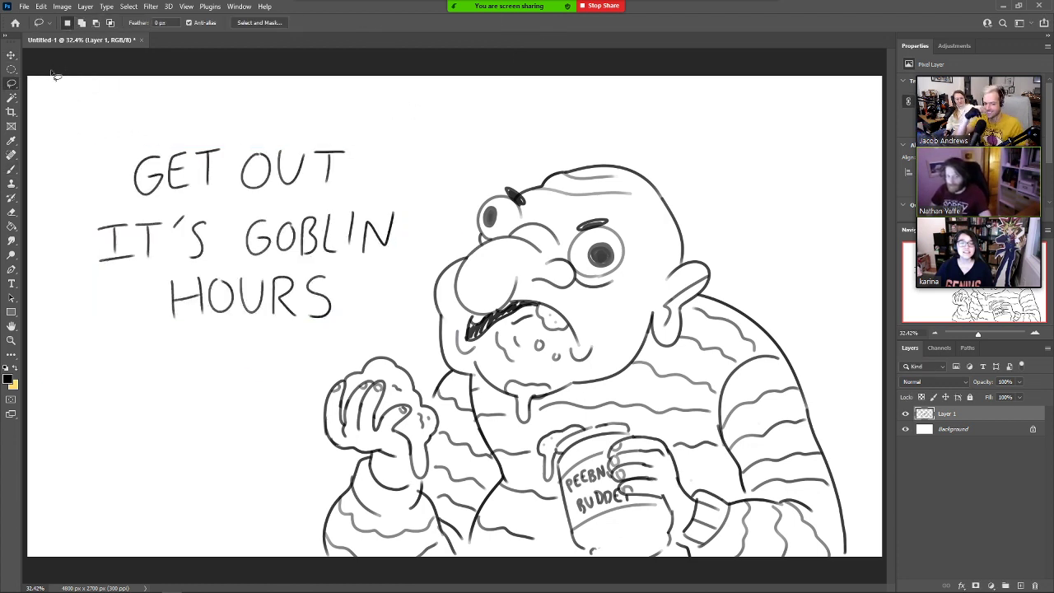
Try a rounded speech bubble around the lettering with a small tail towards the mouth, then undo it.
key("b")
mouse_move(233, 347)
left_mouse_down()
mouse_move(48, 247)
mouse_move(206, 106)
mouse_move(395, 129)
mouse_move(431, 244)
mouse_move(359, 327)
mouse_move(252, 346)
left_mouse_up()
left_click_drag(383, 314, 413, 320)
key("e")
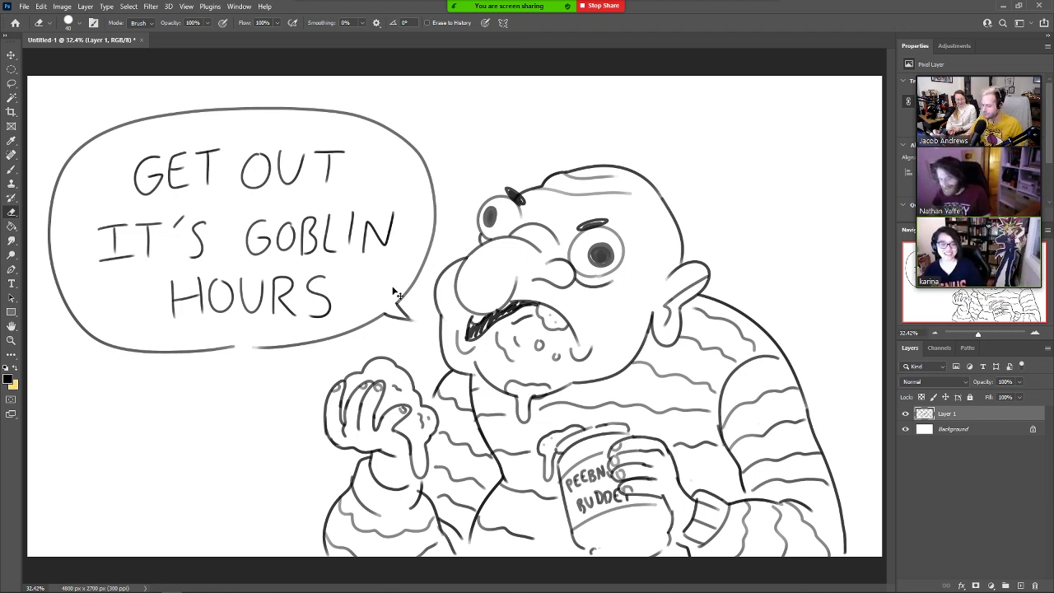
key("ctrl+z")
key("ctrl+z")
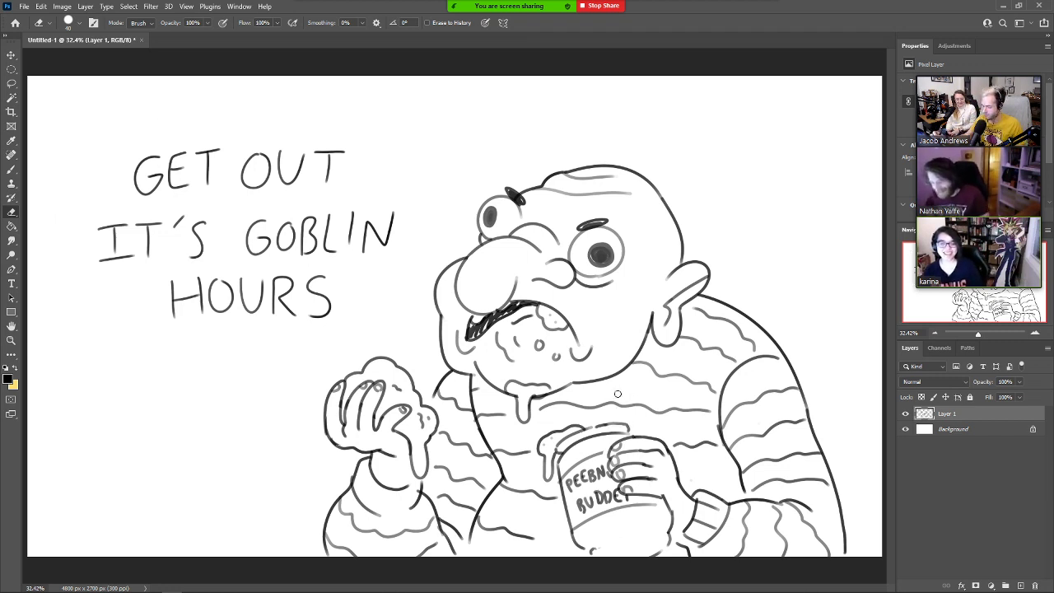
Draw an angular, many-sided speech bubble outline around the lettering, undoing the first partial outline.
key("b")
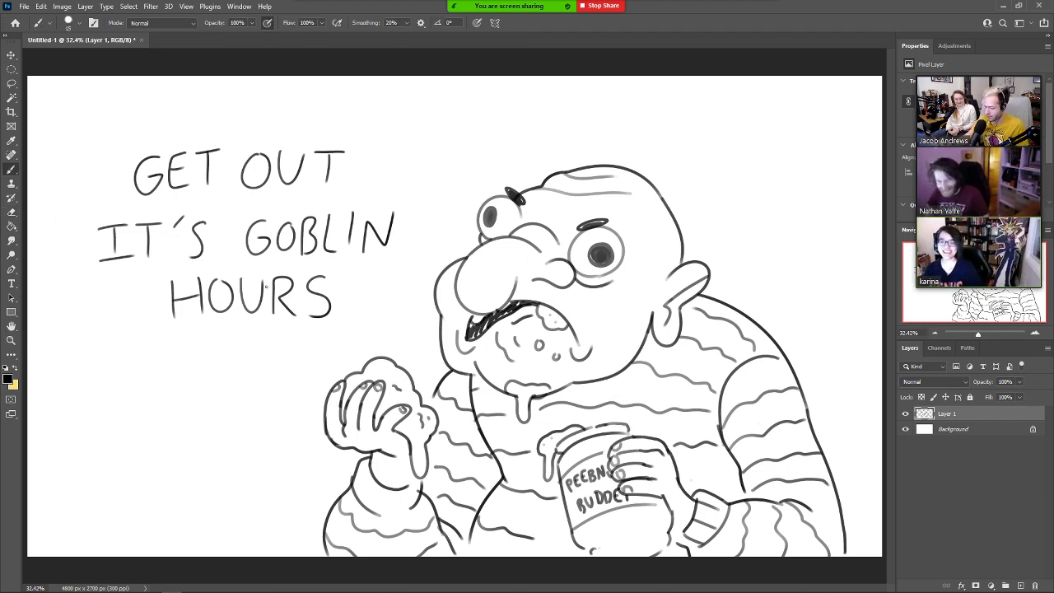
mouse_move(284, 345)
left_mouse_down()
mouse_move(134, 338)
mouse_move(70, 302)
mouse_move(55, 245)
mouse_move(66, 145)
mouse_move(149, 116)
left_mouse_up()
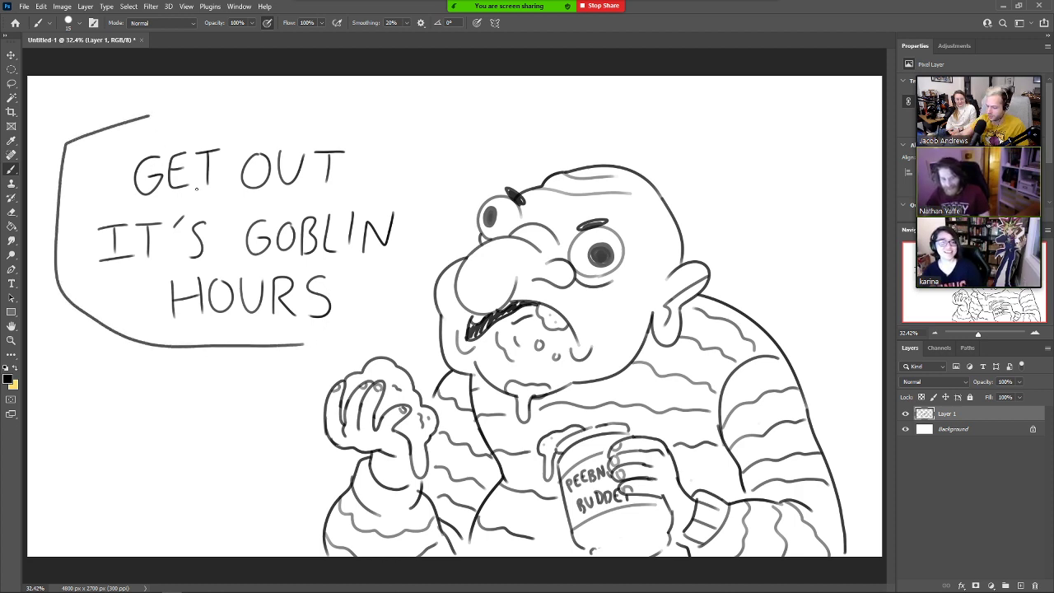
key("ctrl+z")
mouse_move(340, 348)
left_mouse_down()
mouse_move(126, 343)
mouse_move(70, 301)
mouse_move(46, 248)
mouse_move(62, 163)
mouse_move(81, 130)
mouse_move(313, 119)
mouse_move(391, 134)
mouse_move(443, 177)
mouse_move(450, 244)
mouse_move(357, 337)
left_mouse_up()
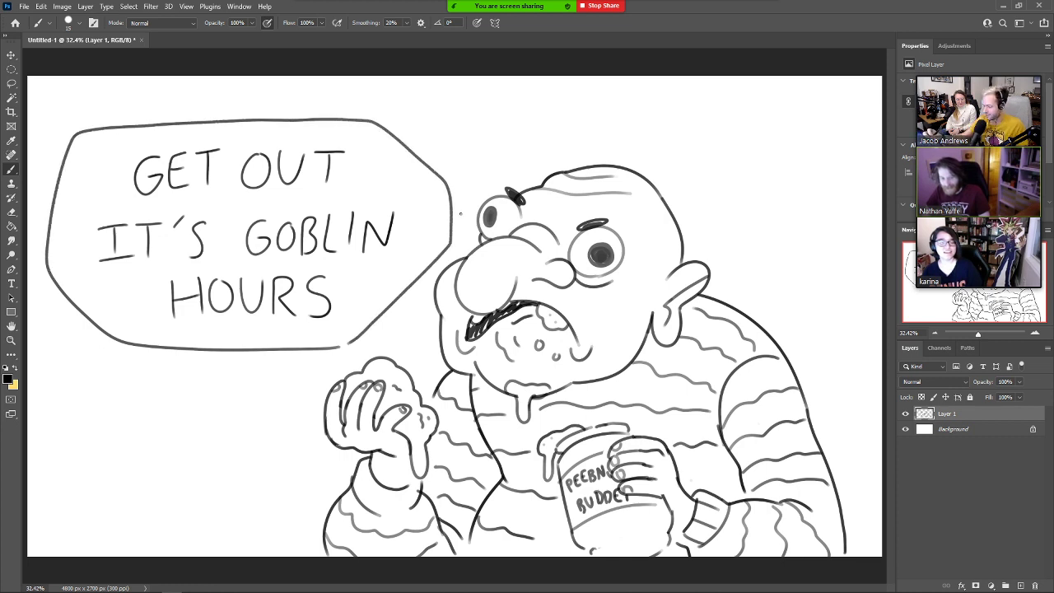
Erase the bubble's side nearest the face and redraw it closer to the text, with a pointed tail towards the mouth.
key("e")
mouse_move(449, 241)
left_mouse_down()
mouse_move(438, 164)
mouse_move(437, 258)
mouse_move(435, 187)
mouse_move(444, 248)
mouse_move(441, 166)
mouse_move(426, 224)
mouse_move(430, 168)
mouse_move(423, 273)
left_mouse_up()
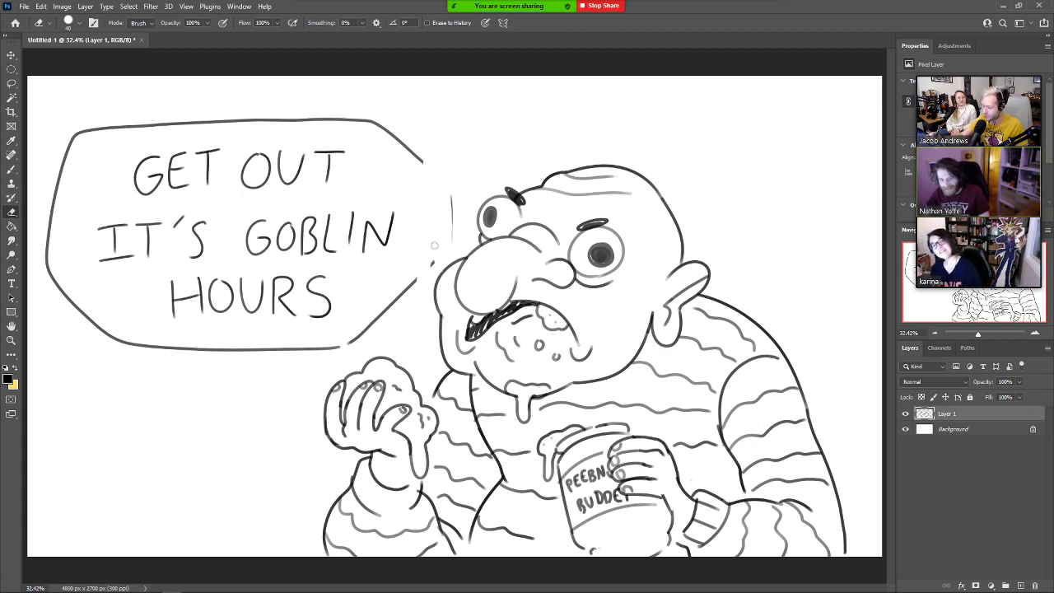
mouse_move(458, 184)
left_mouse_down()
mouse_move(421, 159)
mouse_move(416, 282)
left_mouse_up()
key("b")
mouse_move(383, 315)
left_mouse_down()
mouse_move(417, 329)
mouse_move(381, 314)
mouse_move(383, 299)
mouse_move(387, 309)
left_mouse_up()
key("ctrl+z")
key("e")
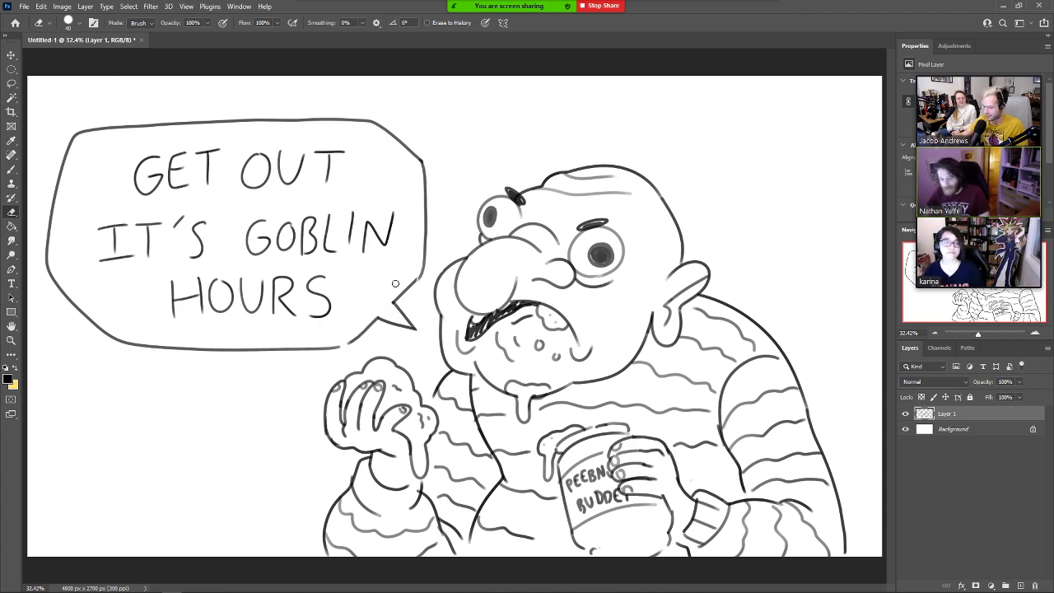
Erase the speech bubble's rounded upper corner farthest from the face and redraw it as a straight angled edge.
mouse_move(59, 160)
left_mouse_down()
mouse_move(102, 118)
mouse_move(84, 142)
mouse_move(96, 129)
left_mouse_up()
key("b")
key("ctrl+z")
left_click_drag(64, 161, 114, 126)
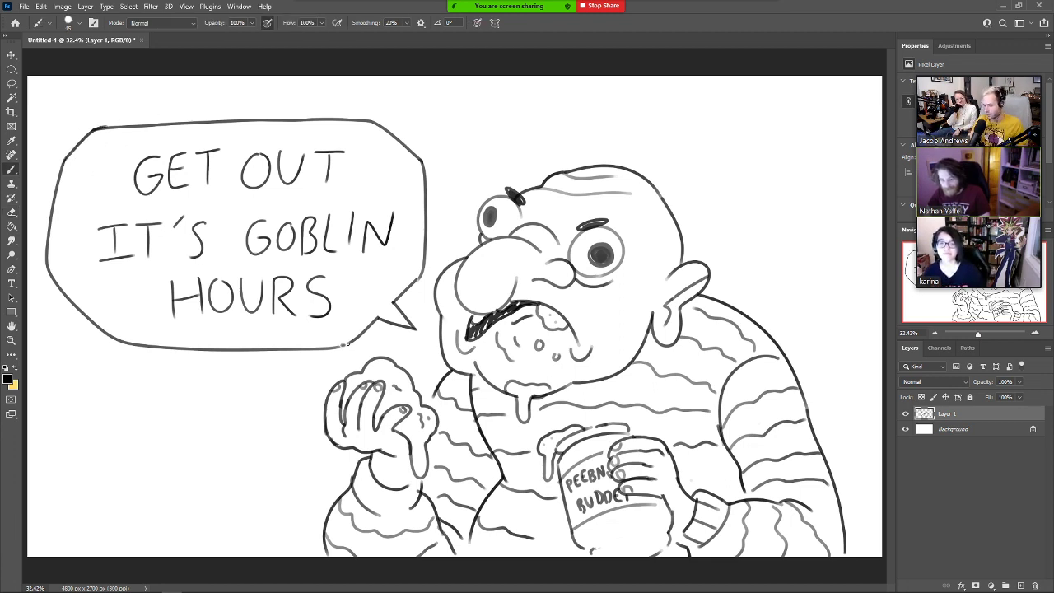
Lasso the speech bubble's lettering, nudge it slightly away from the face to center it, and clear the selection.
key("l")
mouse_move(286, 333)
left_mouse_down()
mouse_move(112, 311)
mouse_move(80, 199)
mouse_move(153, 145)
mouse_move(243, 141)
mouse_move(388, 162)
mouse_move(402, 193)
mouse_move(350, 327)
left_mouse_up()
key("v")
left_click_drag(355, 286, 347, 288)
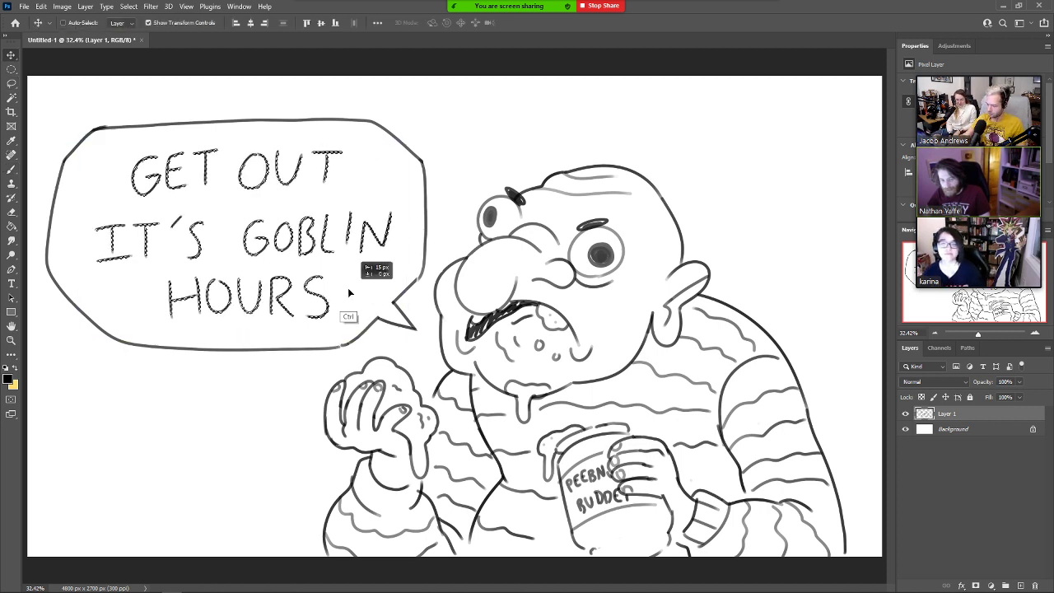
key("l")
key("ctrl+d")
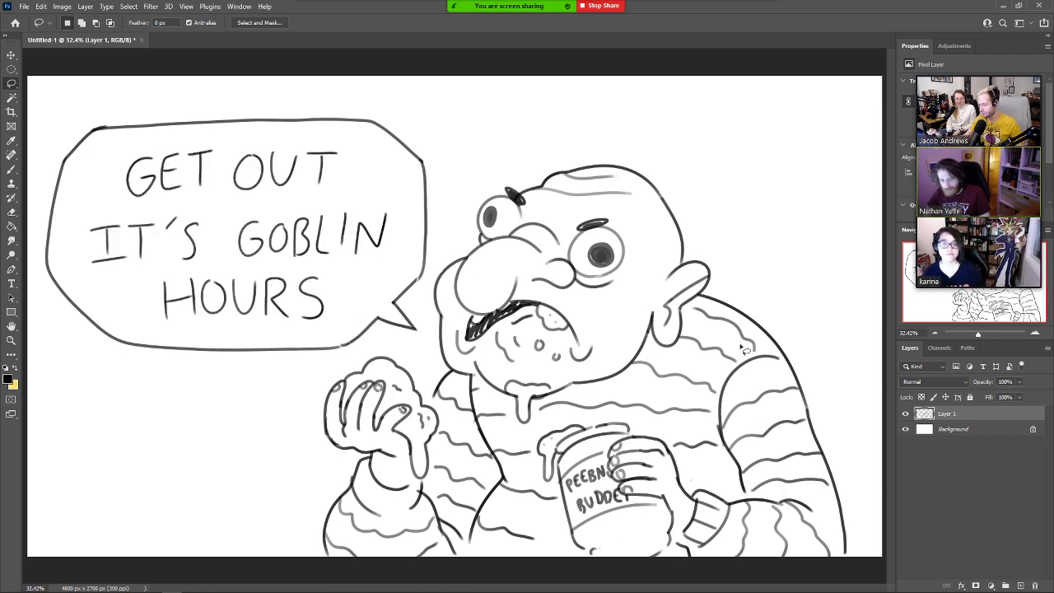
Draw a large spotlight-like arc behind the man, running from the lower canvas edge behind the speech bubble to the far side edge.
key("z")
key("ctrl+minus")
left_click_drag(719, 339, 733, 339)
key("e")
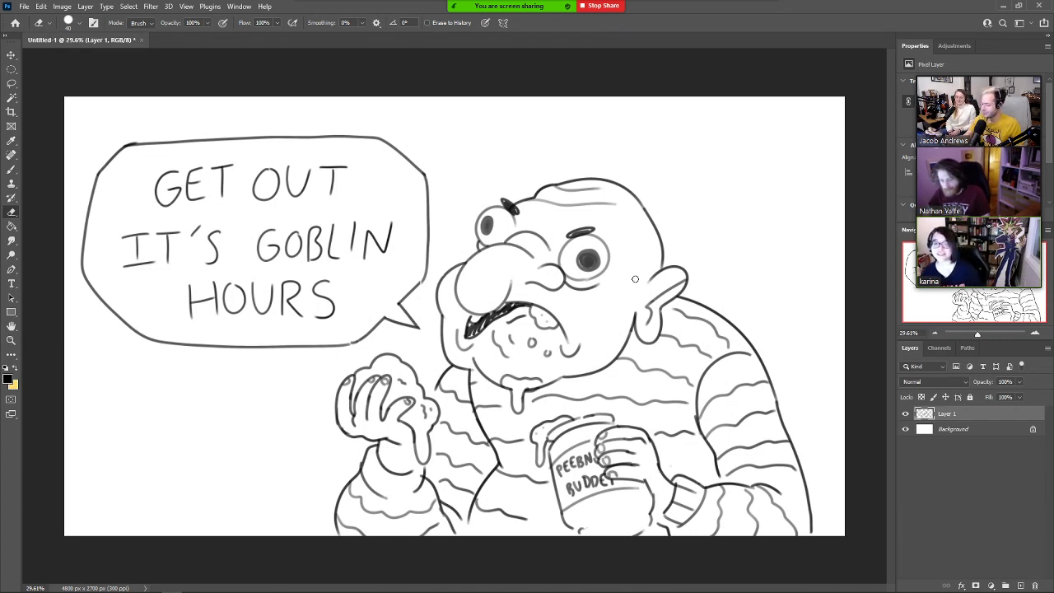
key("b")
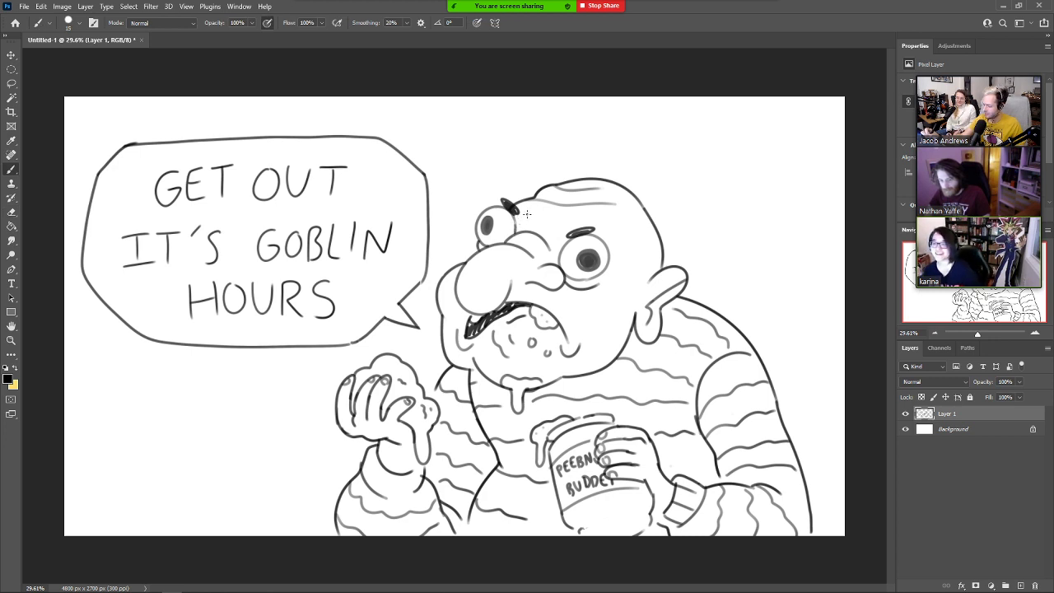
mouse_move(195, 533)
left_mouse_down()
mouse_move(196, 437)
mouse_move(233, 346)
left_mouse_up()
mouse_move(440, 151)
left_mouse_down()
mouse_move(551, 126)
mouse_move(648, 127)
mouse_move(753, 142)
mouse_move(873, 216)
left_mouse_up()
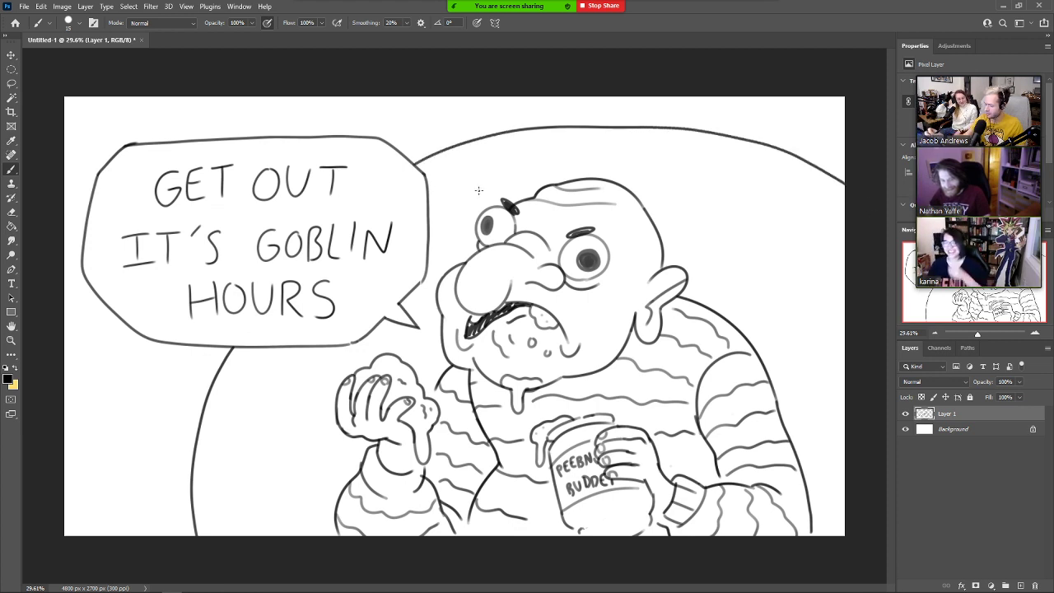
Fill the background outside the large arc and the speech bubble with black.
key("w")
left_click(393, 113)
key("alt+BackSpace")
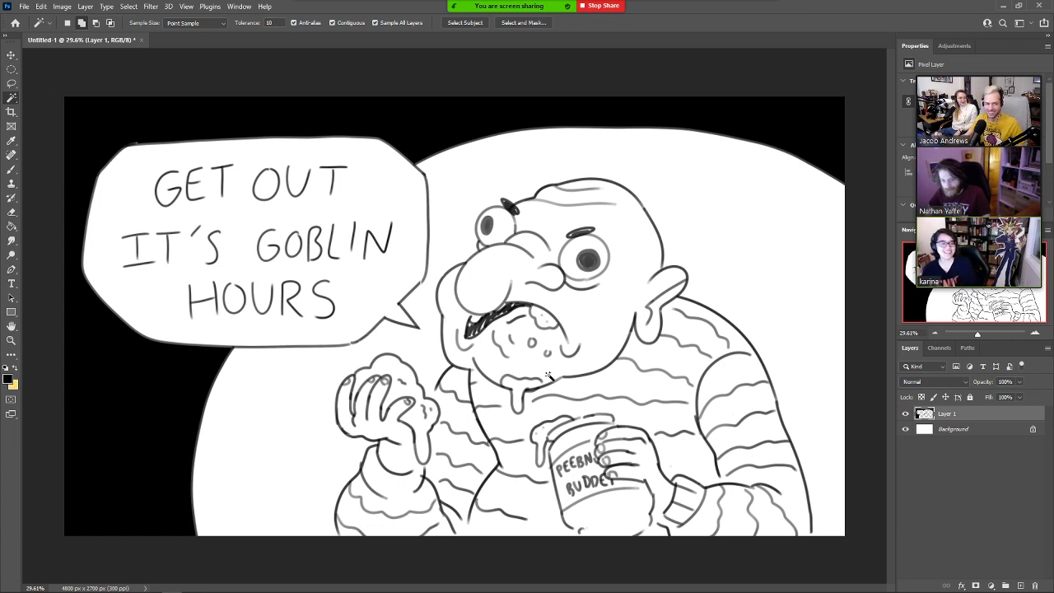
Brush a short crease on the man's cheek and curved lines across the jar below its label.
key("b")
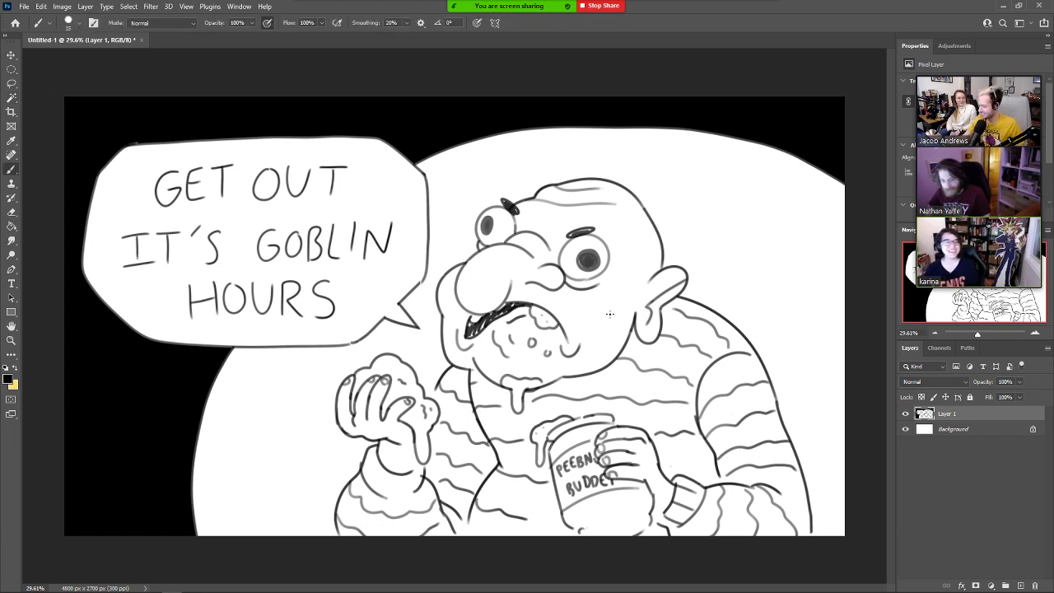
left_click_drag(621, 304, 584, 332)
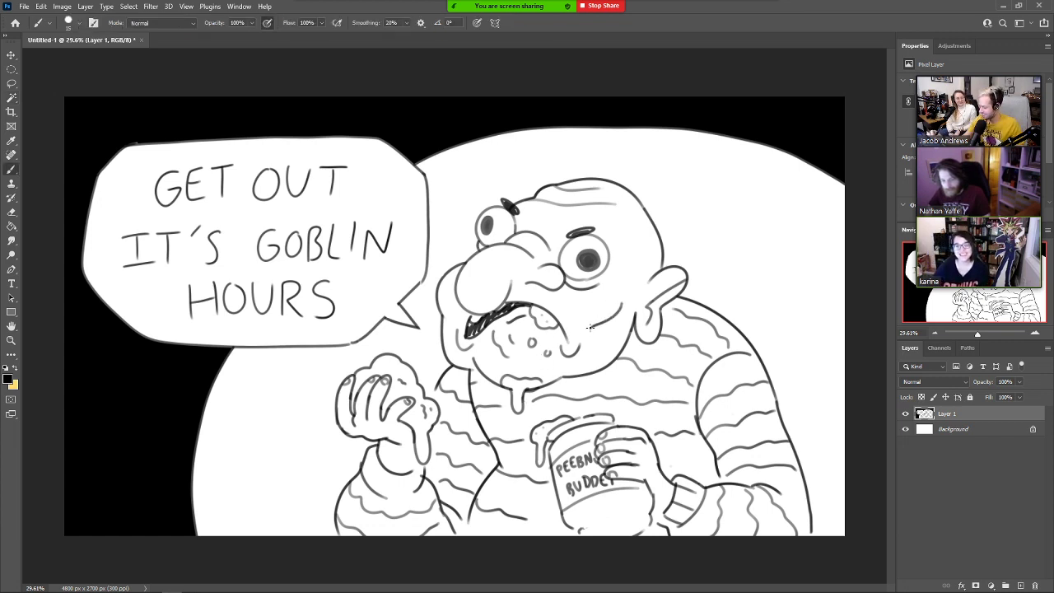
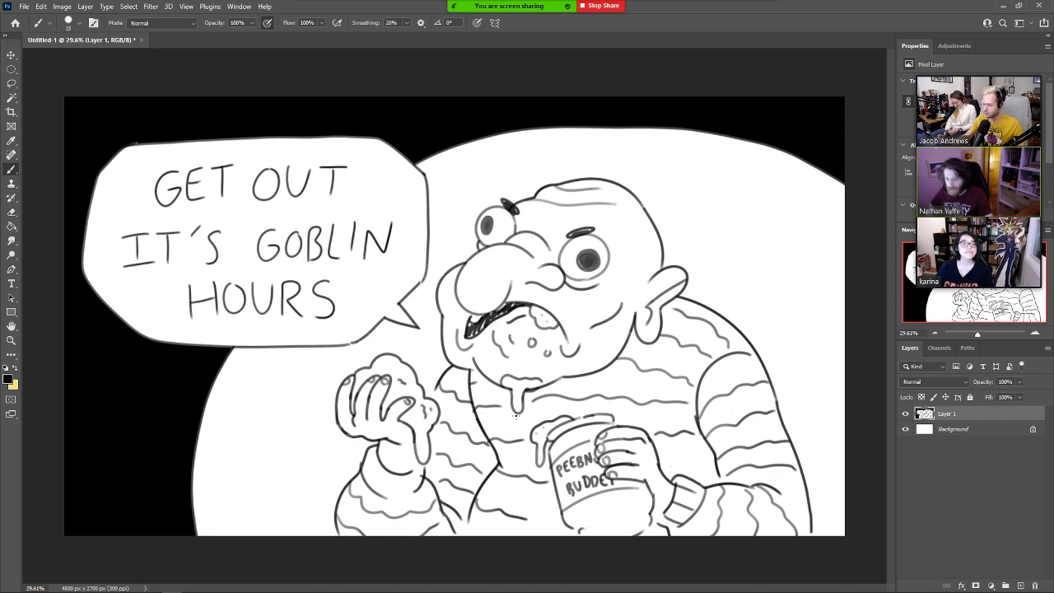
key("z")
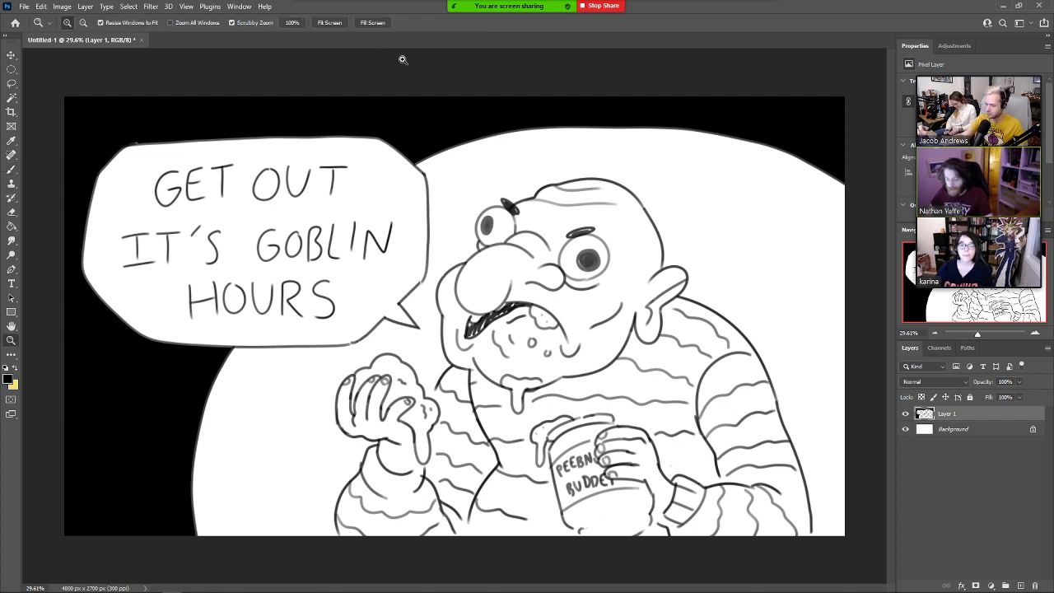
left_click(330, 22)
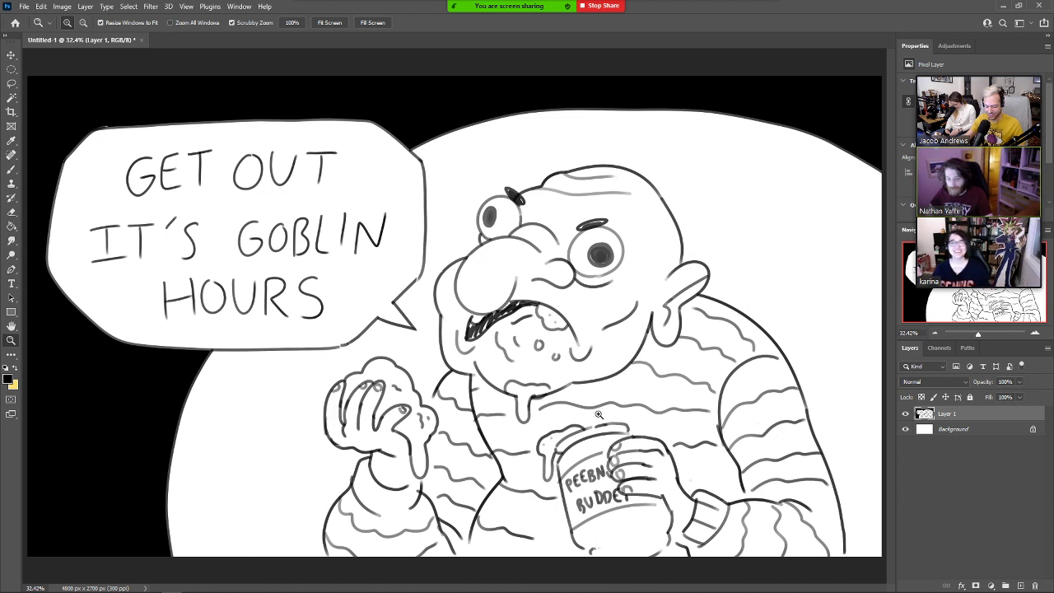
key("b")
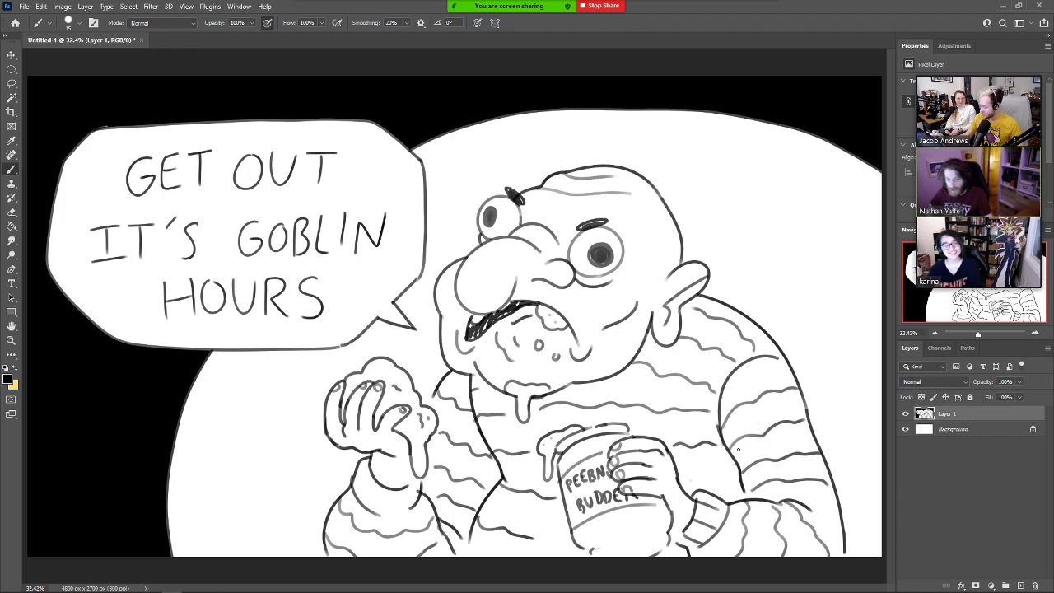
mouse_move(615, 531)
left_mouse_down()
mouse_move(644, 521)
mouse_move(654, 533)
left_mouse_up()
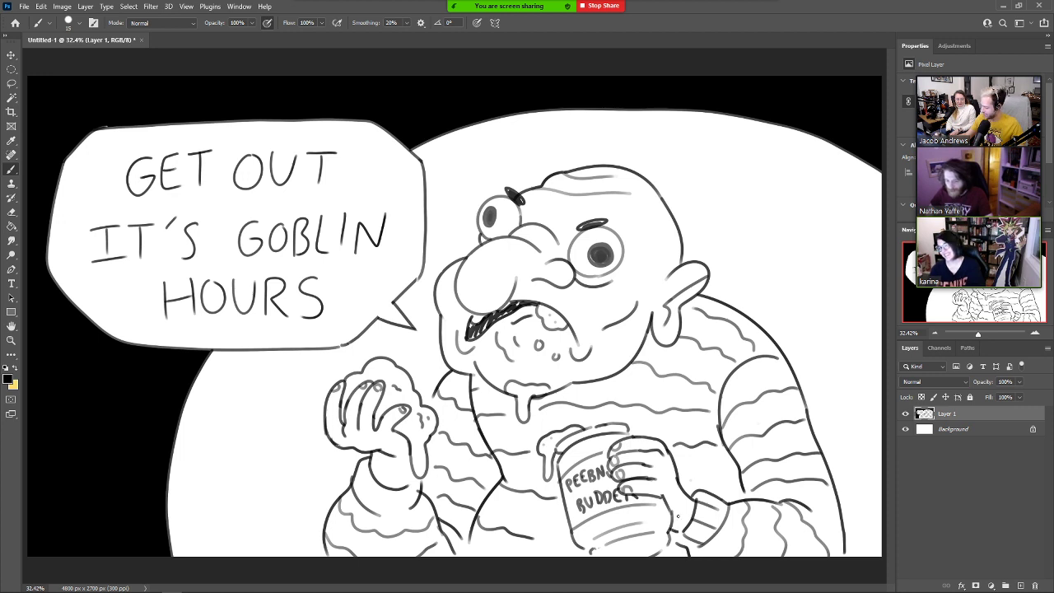
Draw a lumpy outline above and around the man's ear, cleaning up the overlapping head line.
mouse_move(661, 277)
left_mouse_down()
mouse_move(655, 290)
mouse_move(662, 249)
mouse_move(710, 247)
left_mouse_up()
key("e")
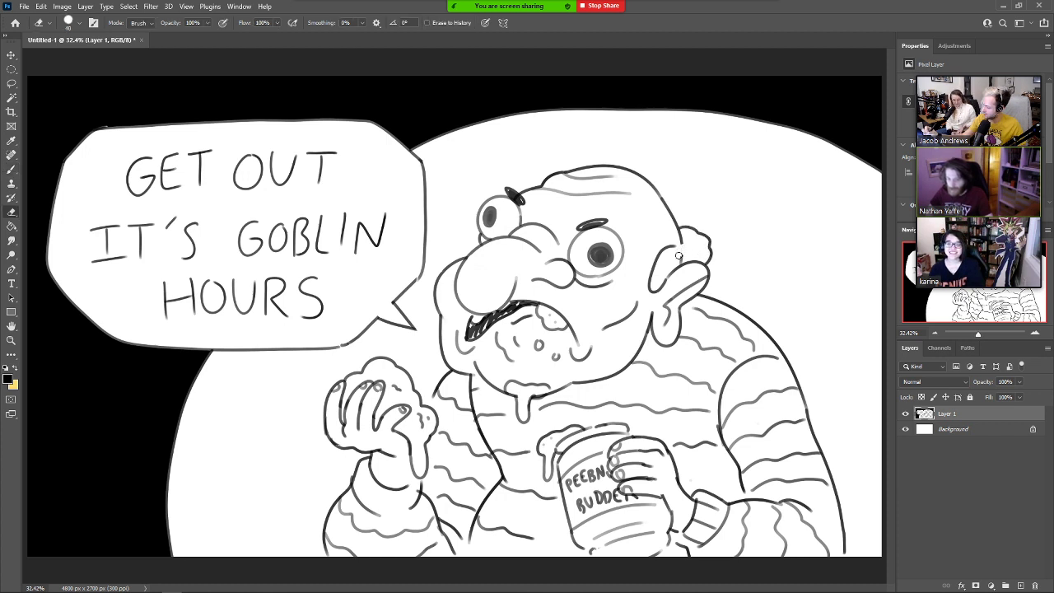
key("b")
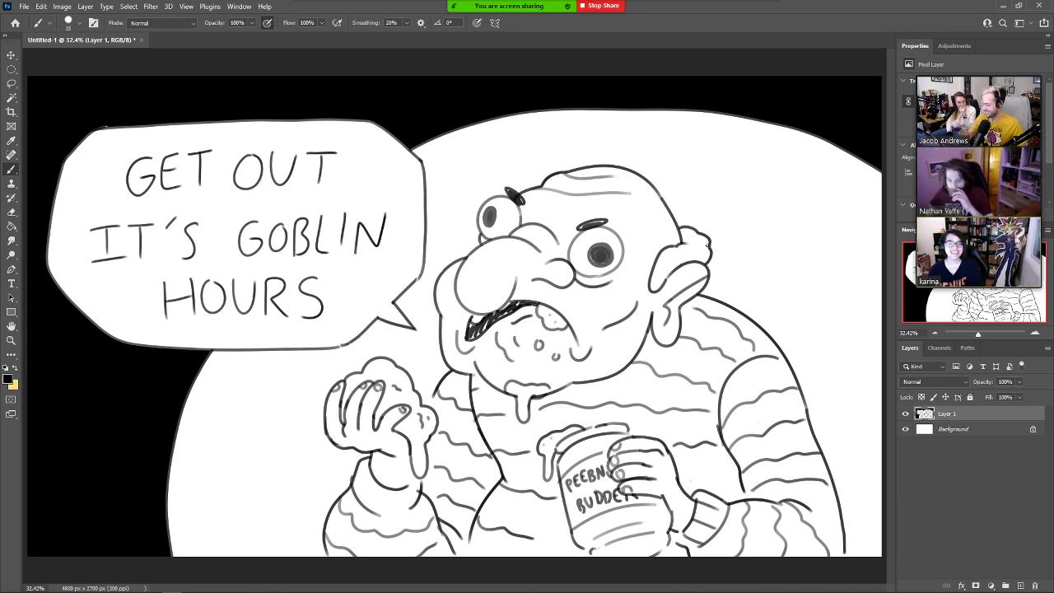
Touch up the corner of the open mouth and add small white upper teeth against its dark interior.
key("e")
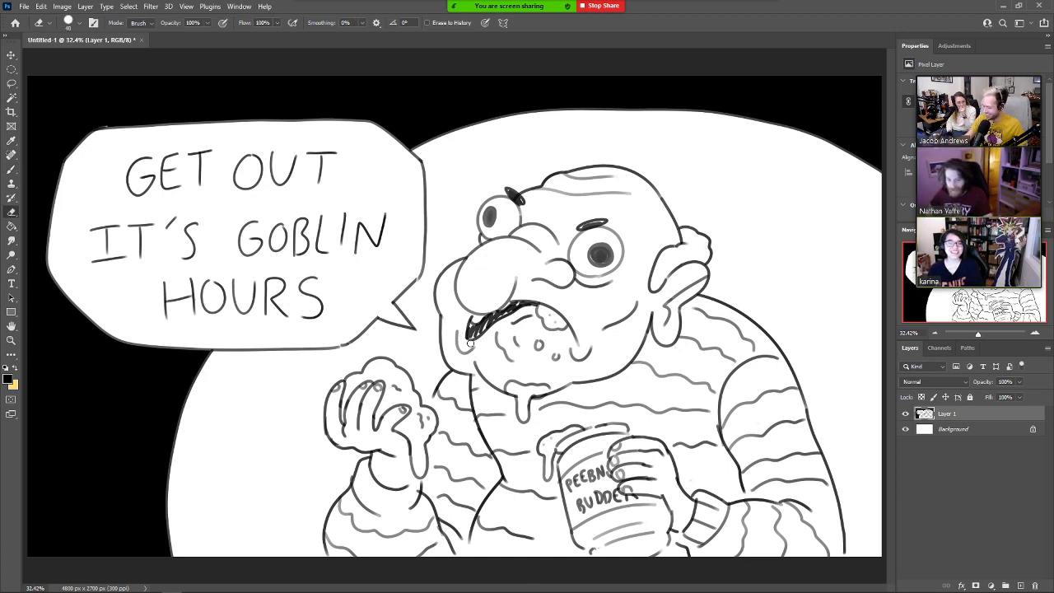
key("b")
left_click_drag(467, 337, 476, 335)
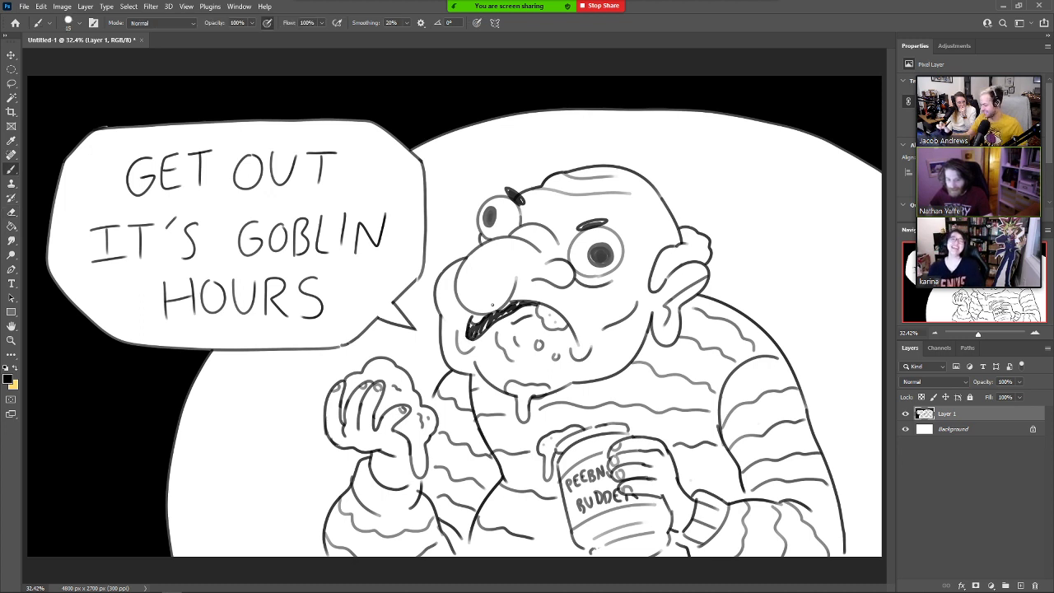
key("e")
left_click_drag(481, 321, 507, 305)
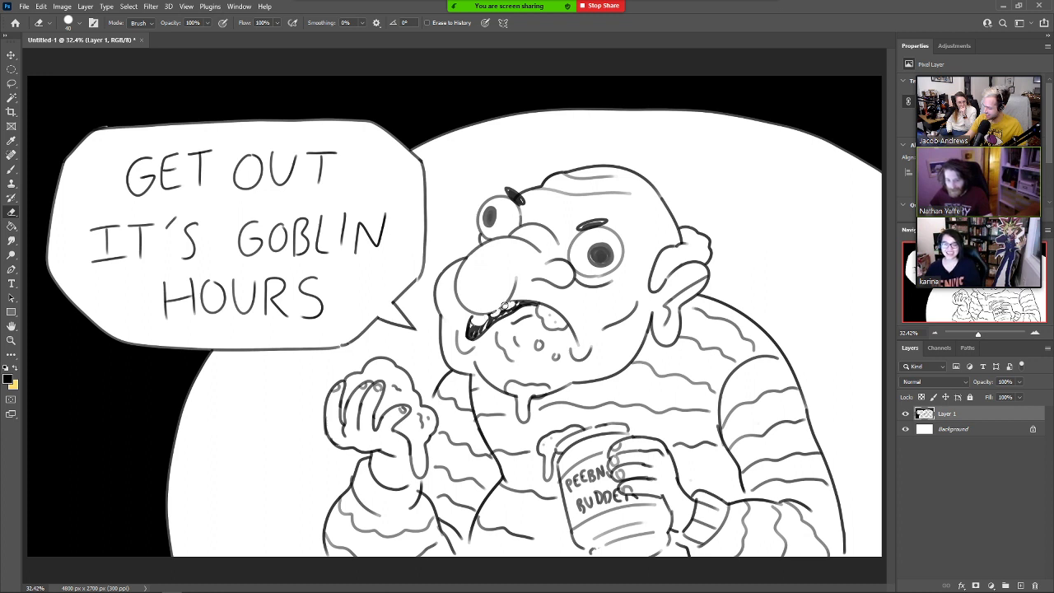
key("b")
mouse_move(486, 322)
left_mouse_down()
mouse_move(471, 326)
mouse_move(516, 311)
left_mouse_up()
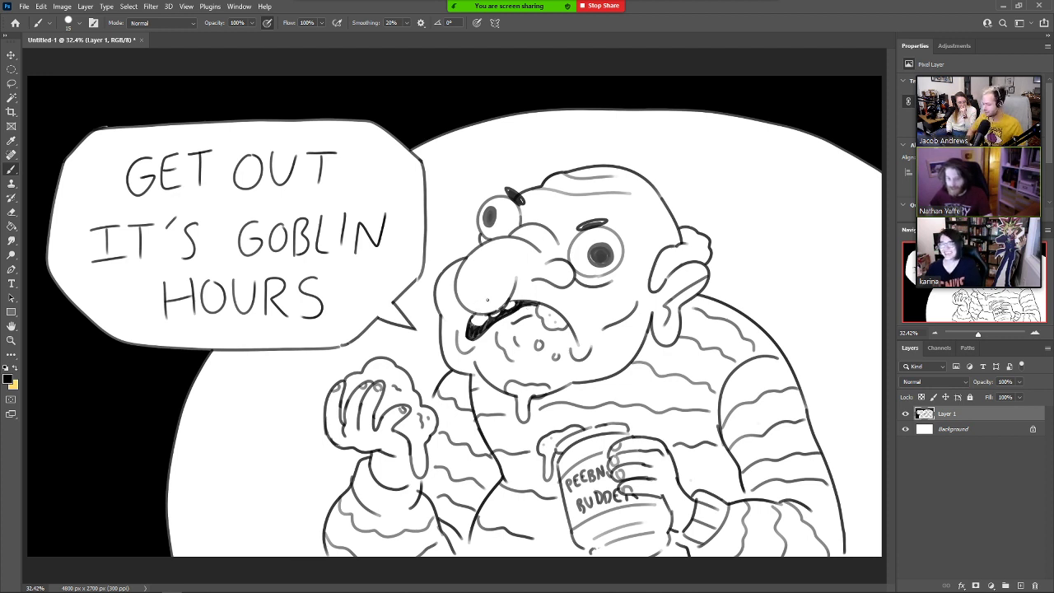
Rework the sleeve end below the food-covered hand into a cuff with short ribbing lines.
key("e")
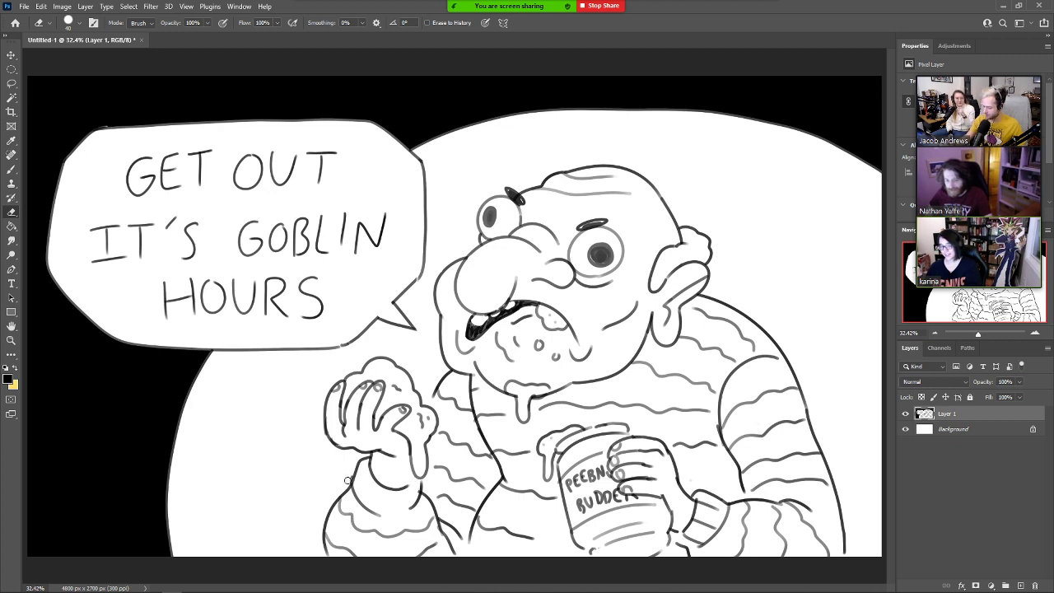
key("b")
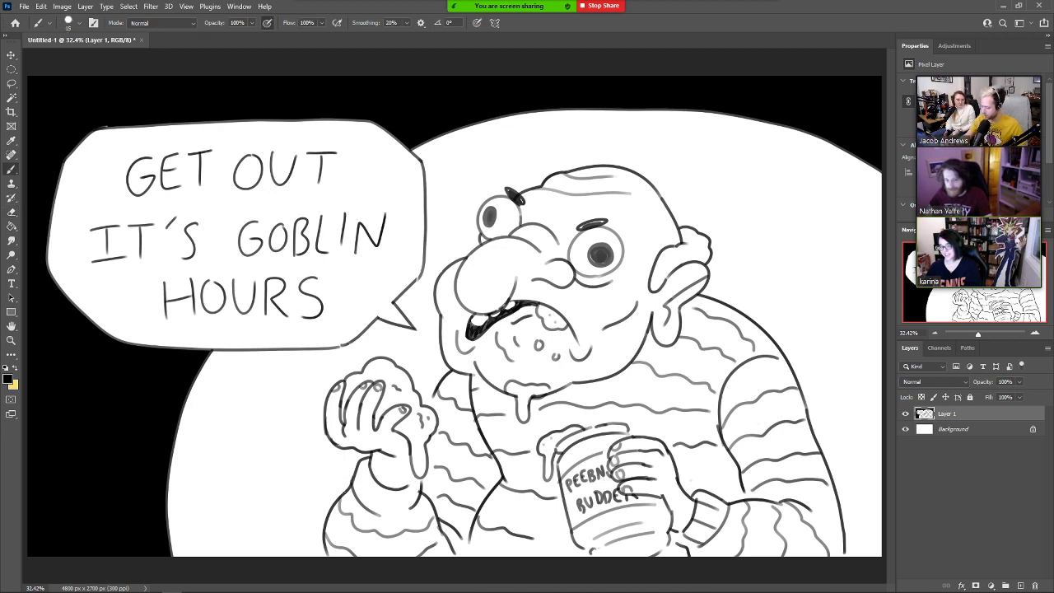
left_click_drag(358, 496, 366, 473)
mouse_move(373, 510)
left_mouse_down()
mouse_move(379, 487)
mouse_move(401, 492)
left_mouse_up()
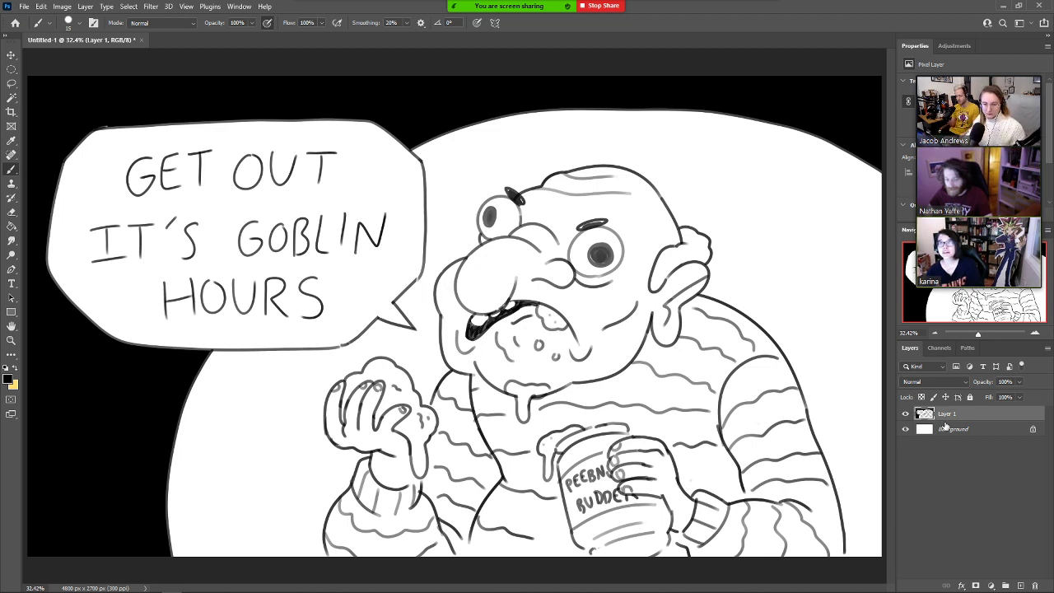
Switch to the Pencil tool and test it with a curved stroke in the white area beside the raised hand.
right_click(12, 169)
left_click(41, 182)
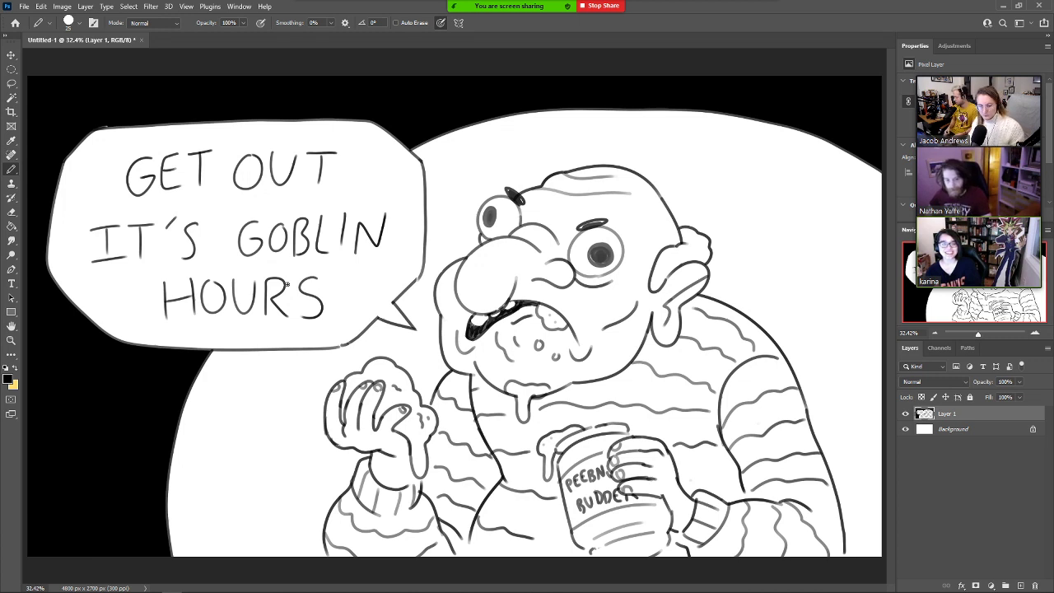
left_click_drag(210, 421, 235, 479)
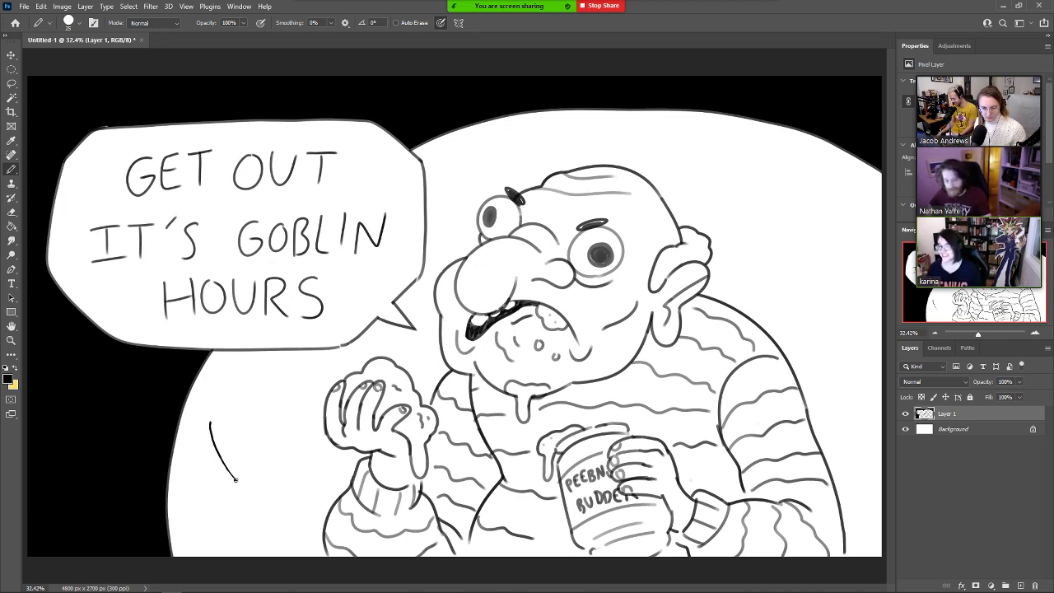
Hide Layer 1 and add a new blank layer above it.
left_click(906, 414)
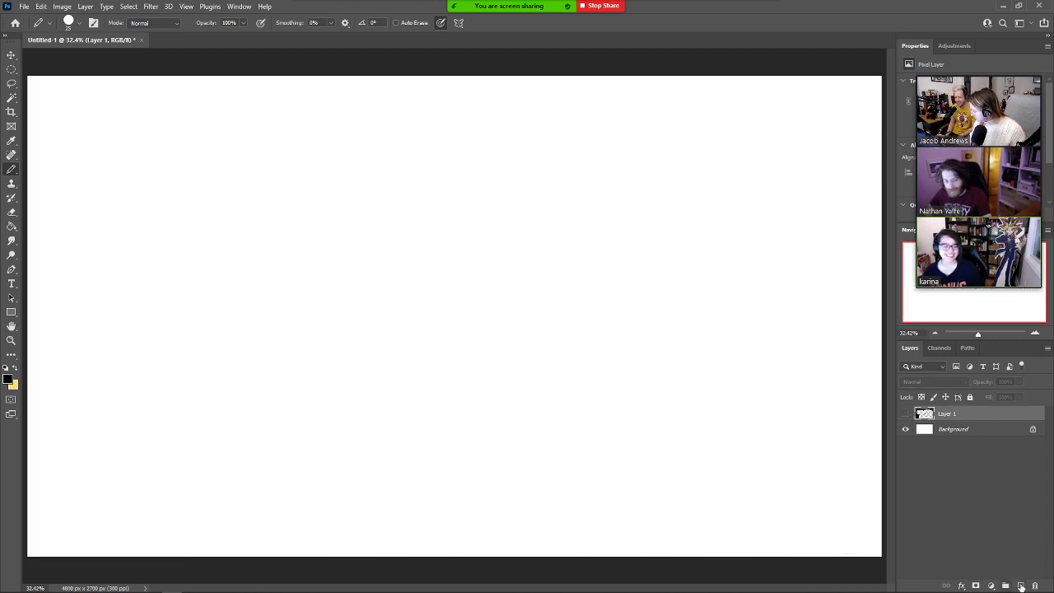
left_click(1006, 586)
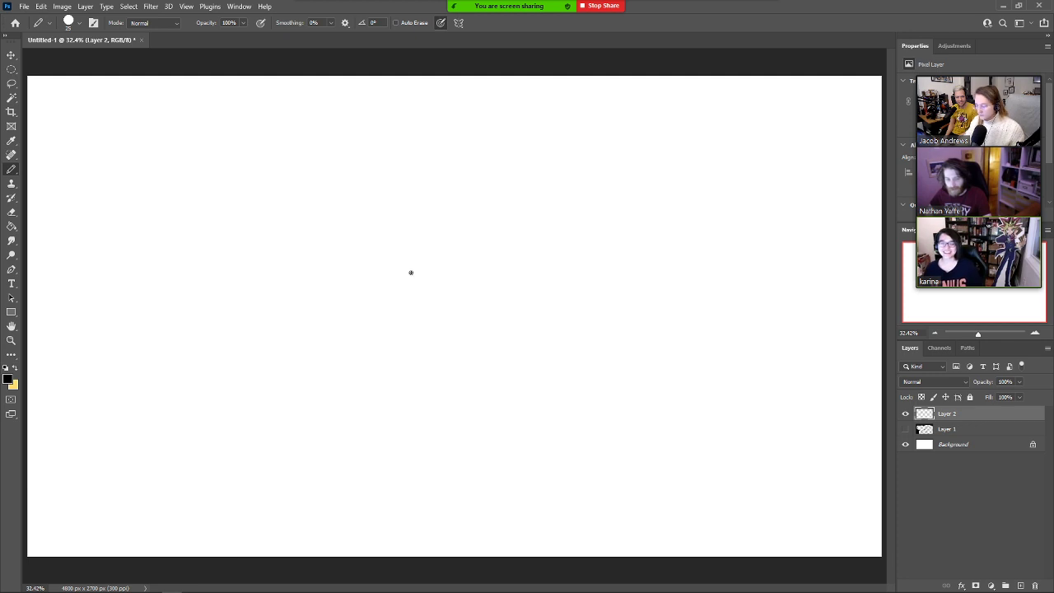
Sketch a head circle in the upper middle of the canvas with a vertical center line, undoing the first trial stroke.
mouse_move(431, 137)
left_mouse_down()
mouse_move(390, 183)
mouse_move(415, 139)
left_mouse_up()
key("ctrl+z")
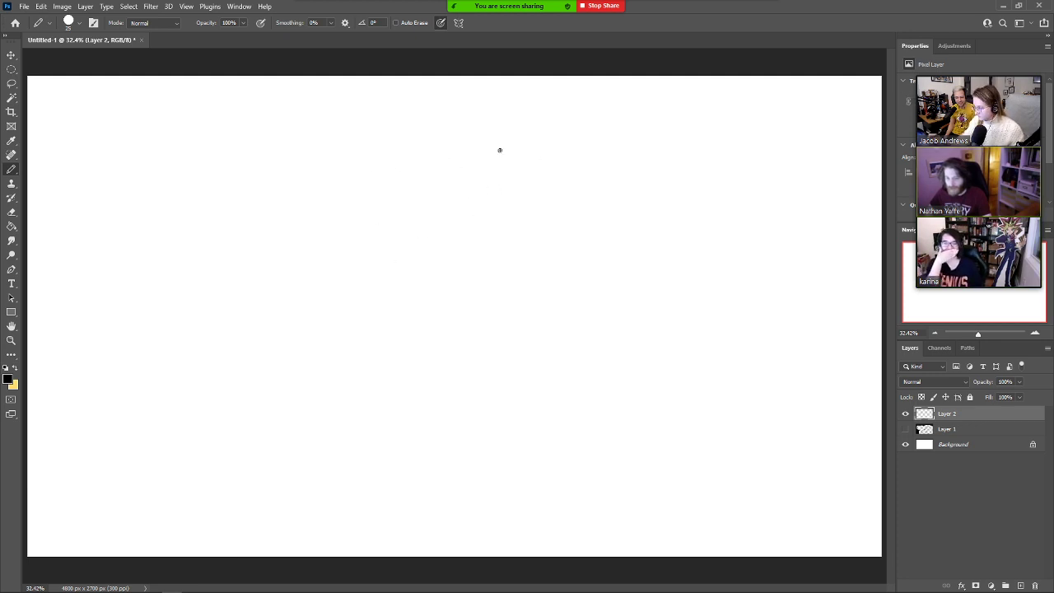
mouse_move(473, 125)
left_mouse_down()
mouse_move(485, 258)
mouse_move(482, 122)
mouse_move(461, 200)
mouse_move(465, 293)
left_mouse_up()
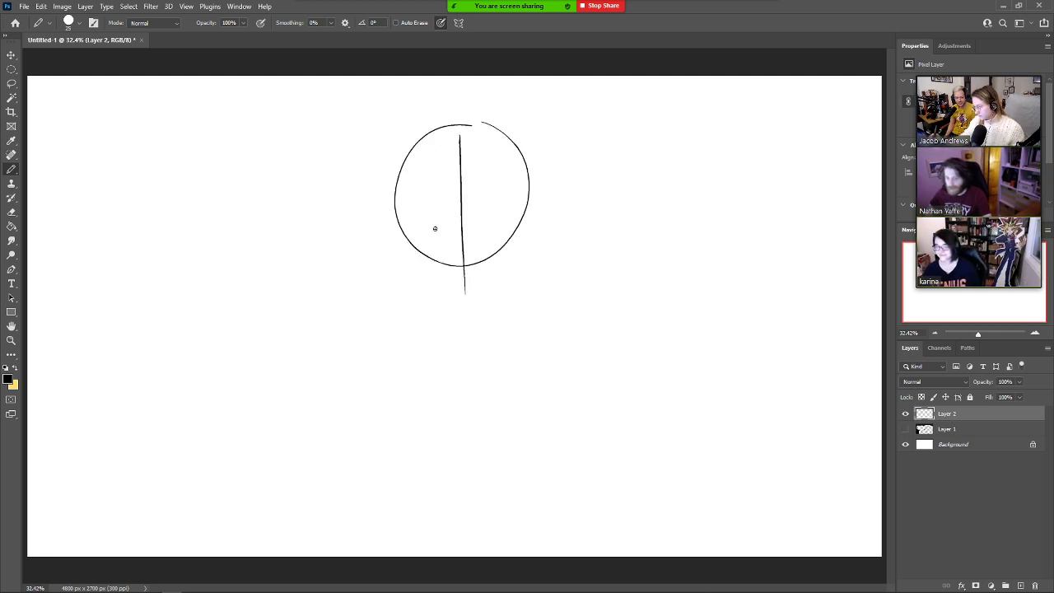
left_click_drag(394, 191, 402, 242)
key("ctrl+z")
left_click_drag(394, 193, 409, 281)
key("ctrl+z")
left_click_drag(399, 219, 460, 302)
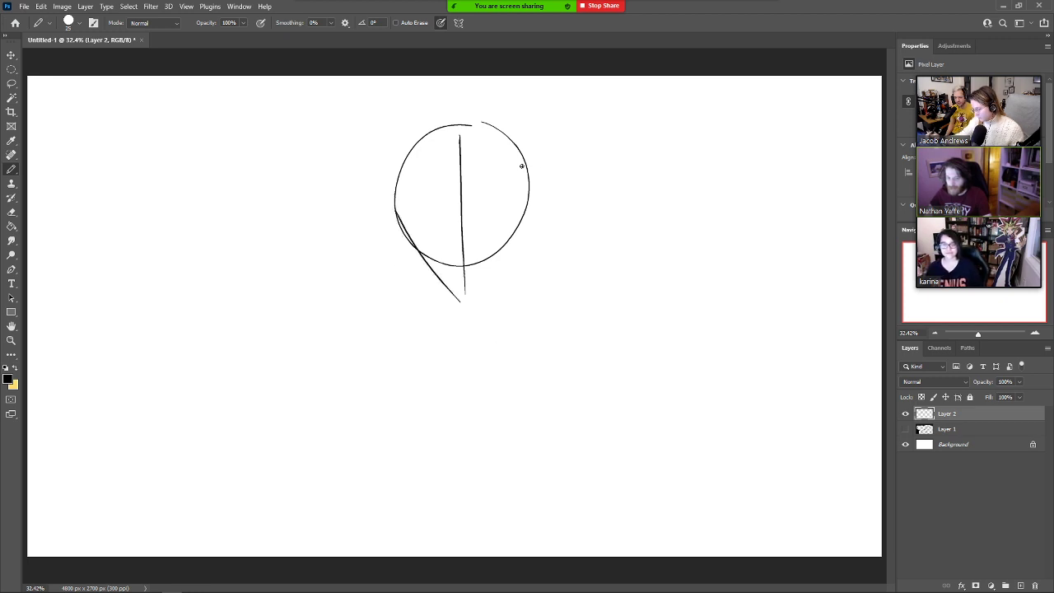
key("ctrl+z")
Draw two converging jaw lines with a short chin line below the head circle, and add two horizontal guides across the face.
left_click_drag(397, 224, 471, 331)
left_click_drag(531, 199, 471, 347)
left_click_drag(460, 305, 494, 298)
key("ctrl+z")
key("ctrl+z")
left_click_drag(394, 204, 526, 198)
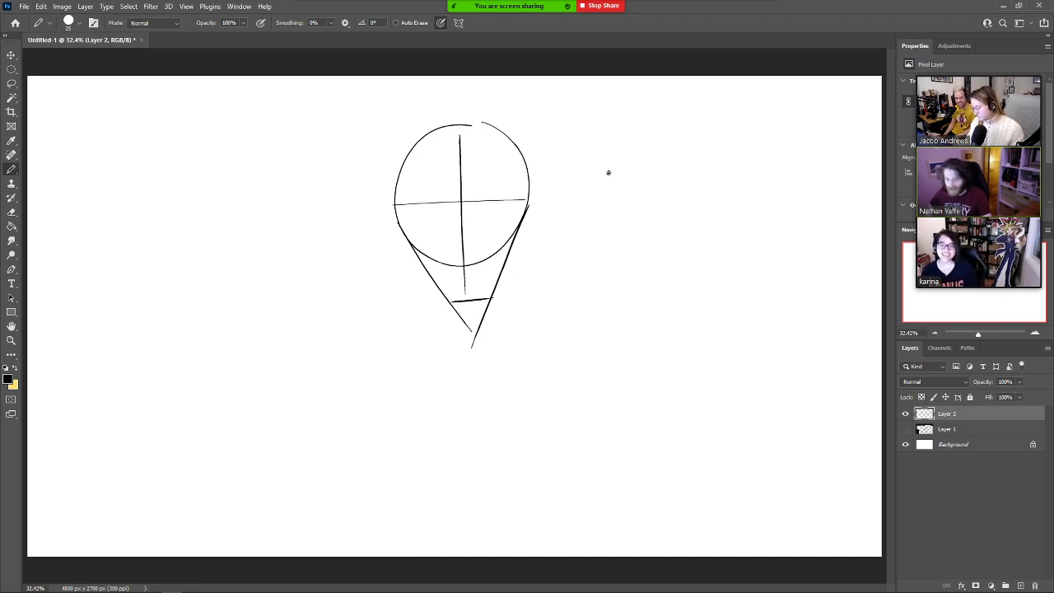
left_click_drag(402, 260, 534, 253)
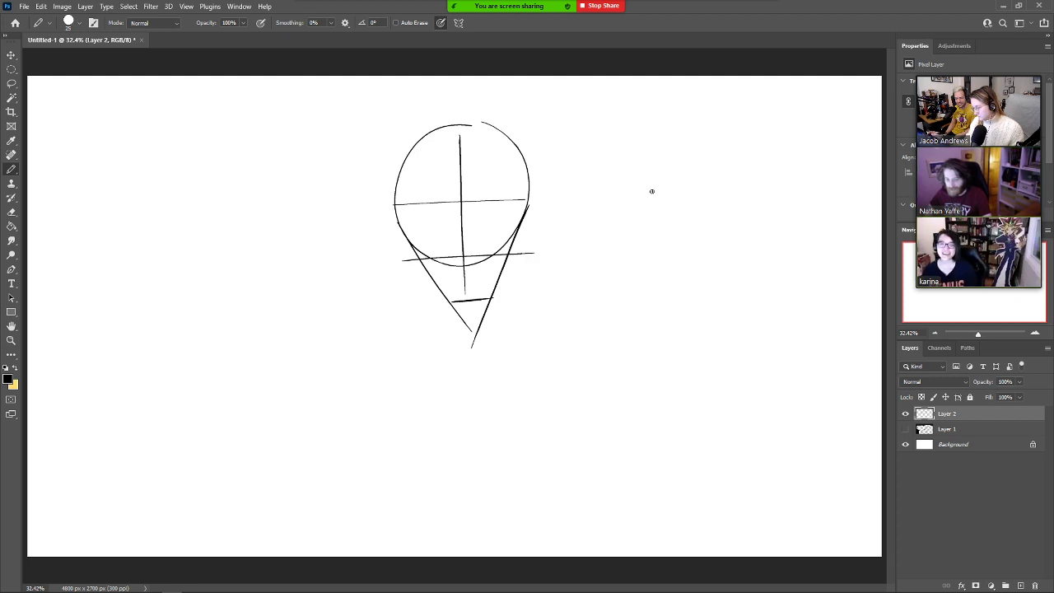
Draw a thick arched eyebrow along the eye guide in the right half of the face, undoing the first trial strokes.
left_click_drag(468, 211, 476, 201)
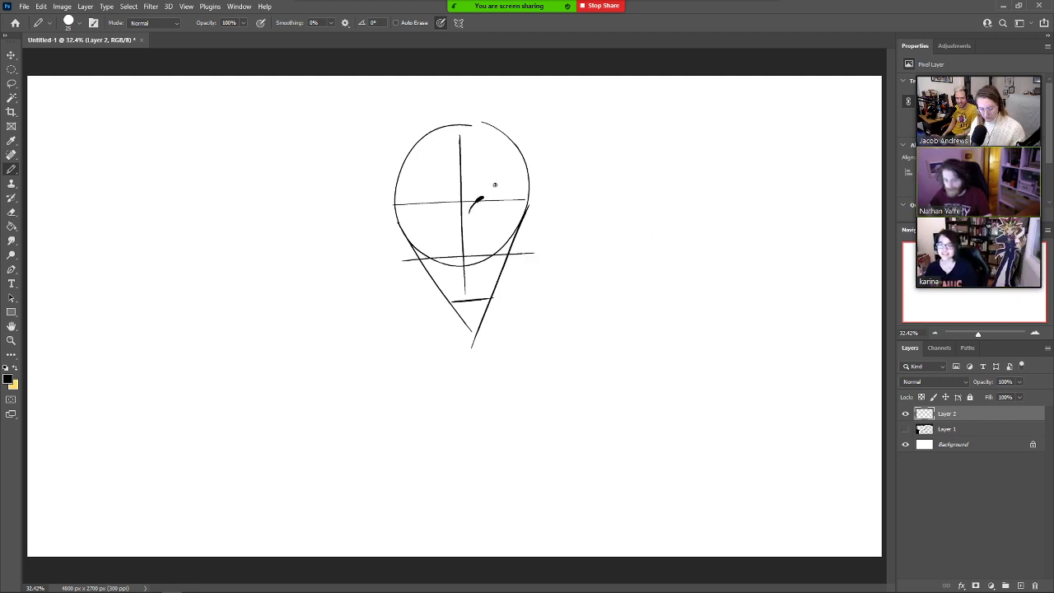
left_click_drag(509, 198, 477, 201)
key("ctrl+z")
key("ctrl+z")
left_click_drag(485, 198, 500, 194)
Shape the eyebrow's inner end by alternating the Eraser and Pencil tools, leaving it tapered down toward the nose.
key("e")
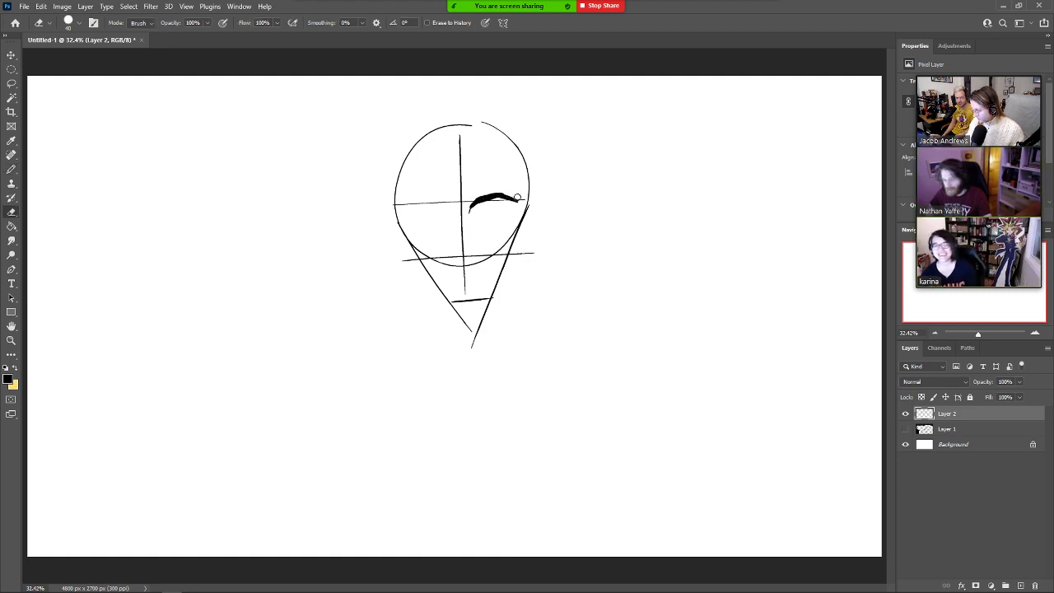
left_click_drag(482, 201, 471, 206)
key("b")
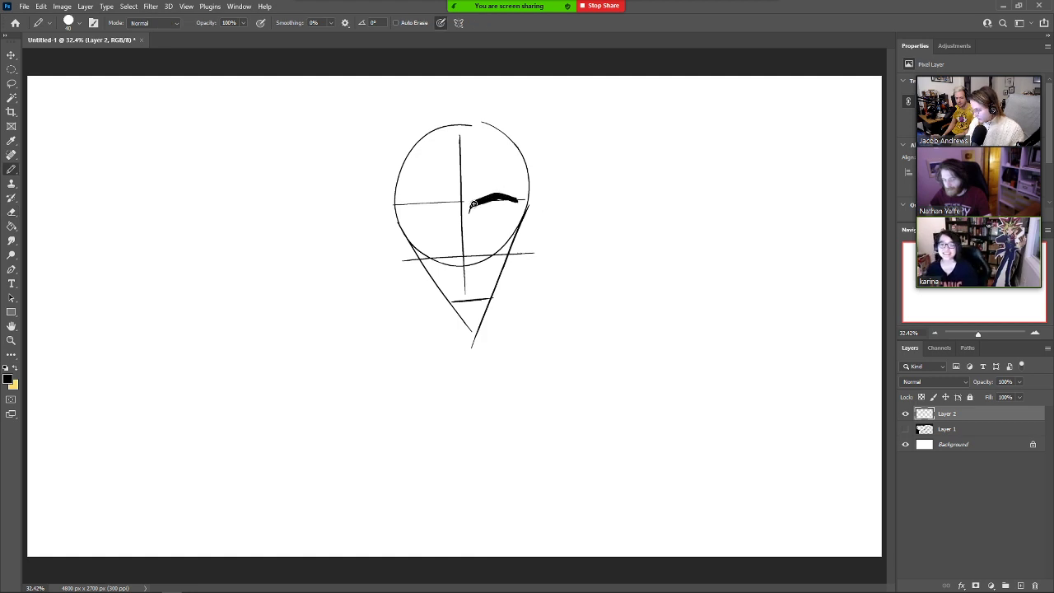
key("e")
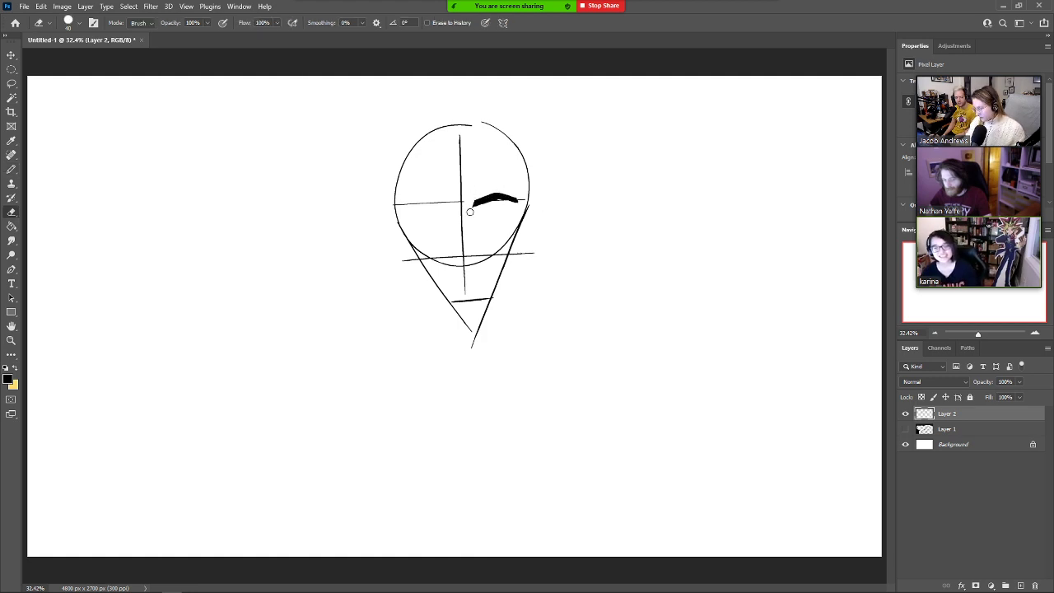
key("b")
left_click_drag(470, 214, 474, 203)
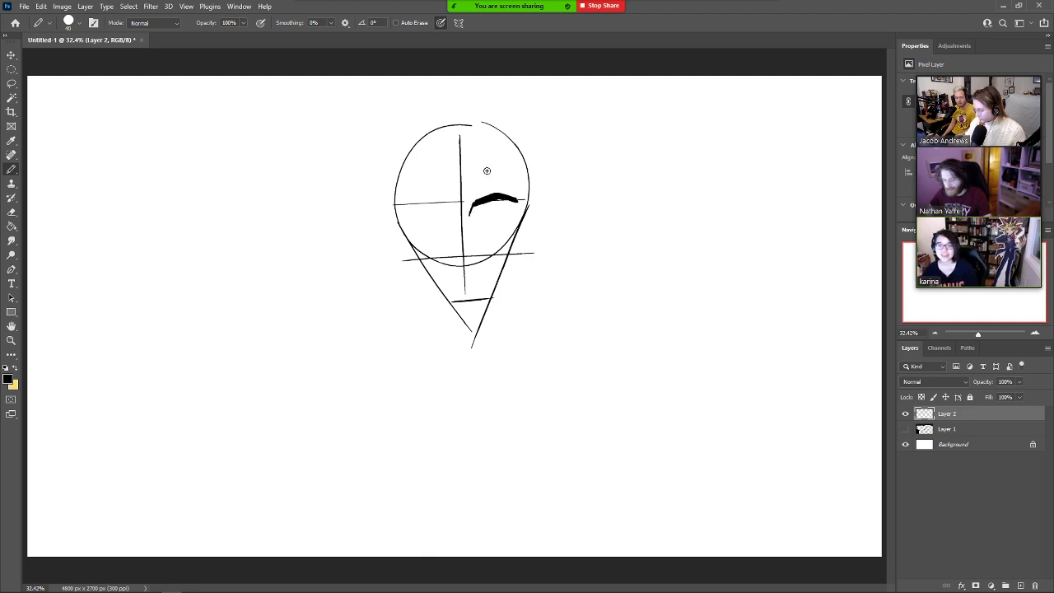
key("e")
key("b")
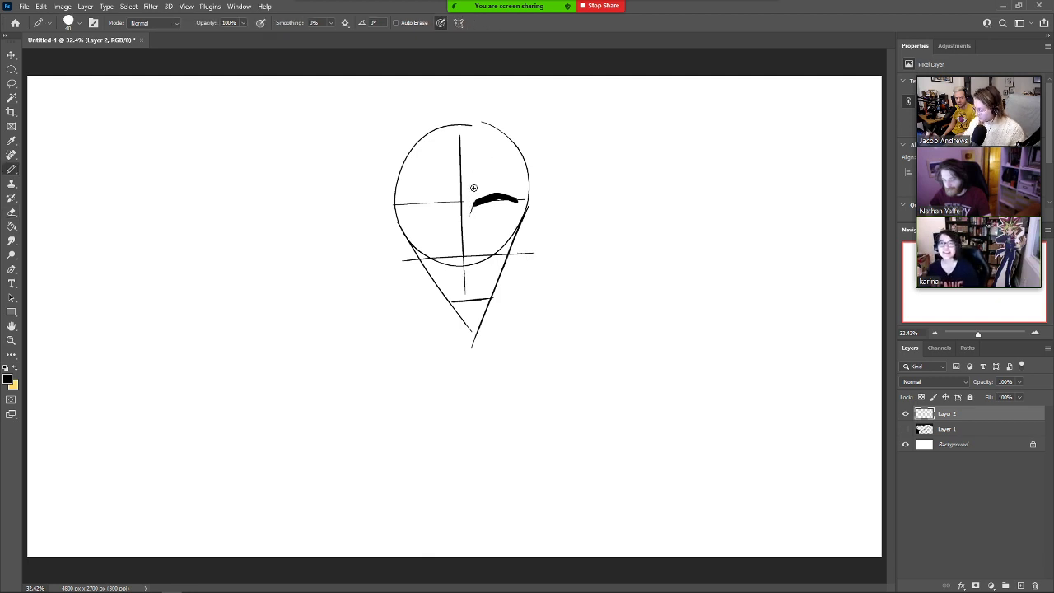
Add a short vertical frown crease above the eyebrow's inner end and thin it with the Eraser.
left_click_drag(473, 180, 473, 191)
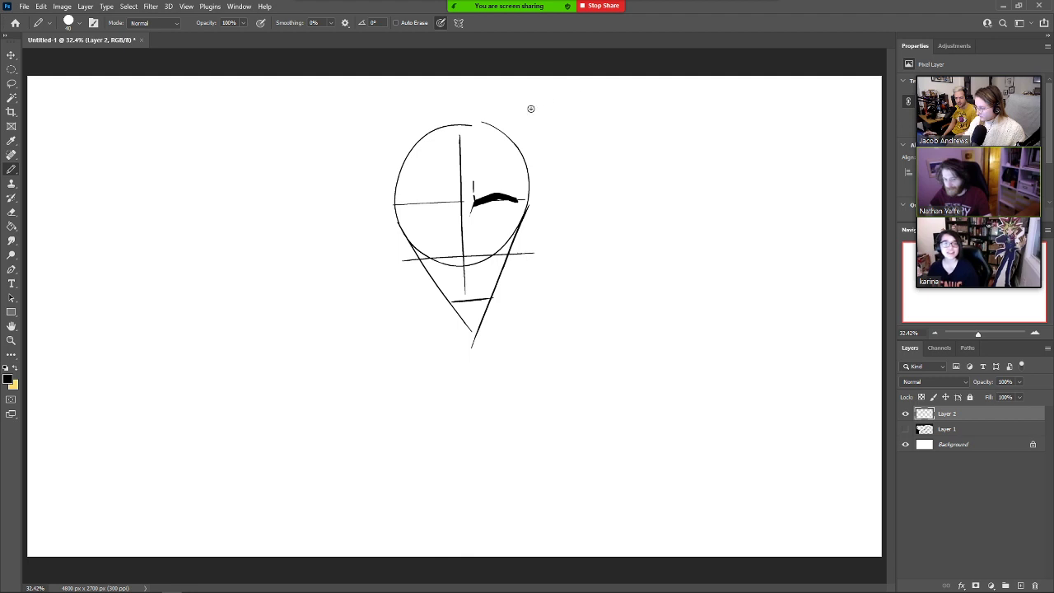
key("e")
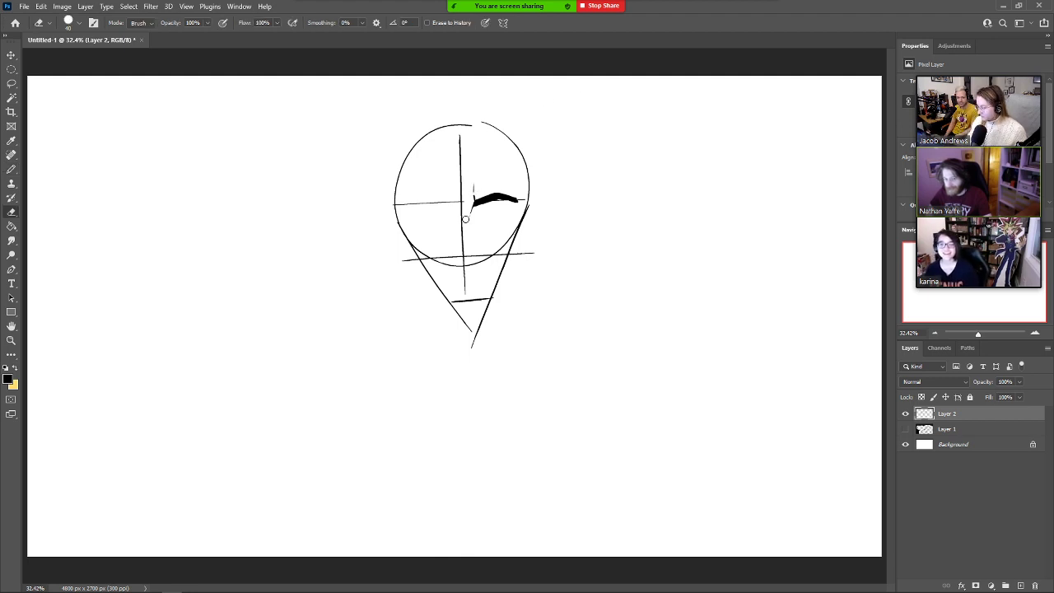
key("b")
key("e")
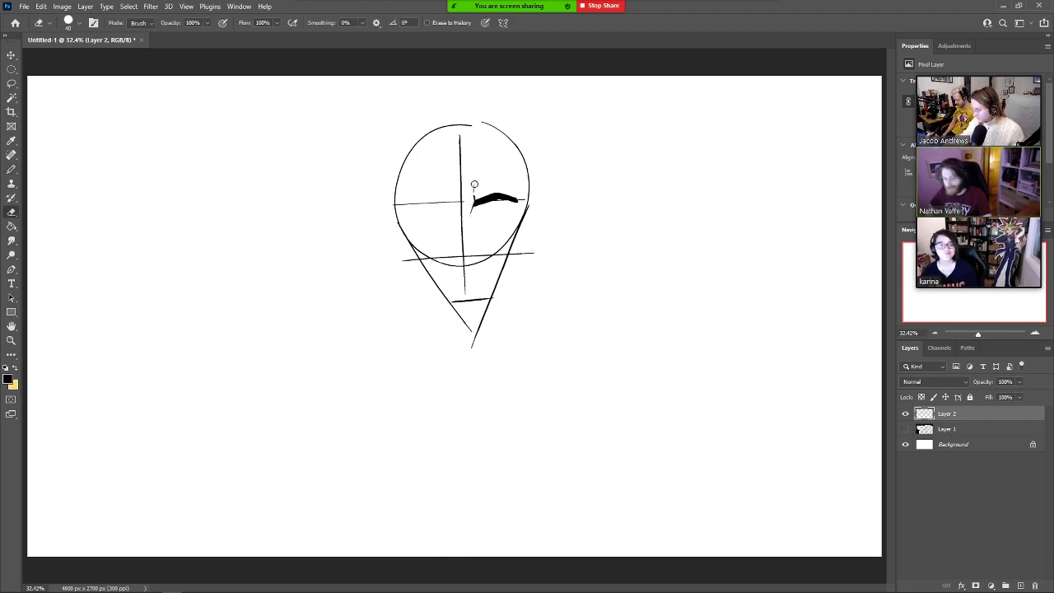
Lasso the frown crease with the eyebrow's inner end, move it slightly away from the center line, and clear the selection.
key("l")
mouse_move(487, 181)
left_mouse_down()
mouse_move(476, 229)
mouse_move(472, 161)
left_mouse_up()
left_click(12, 55)
left_click_drag(476, 207, 480, 204)
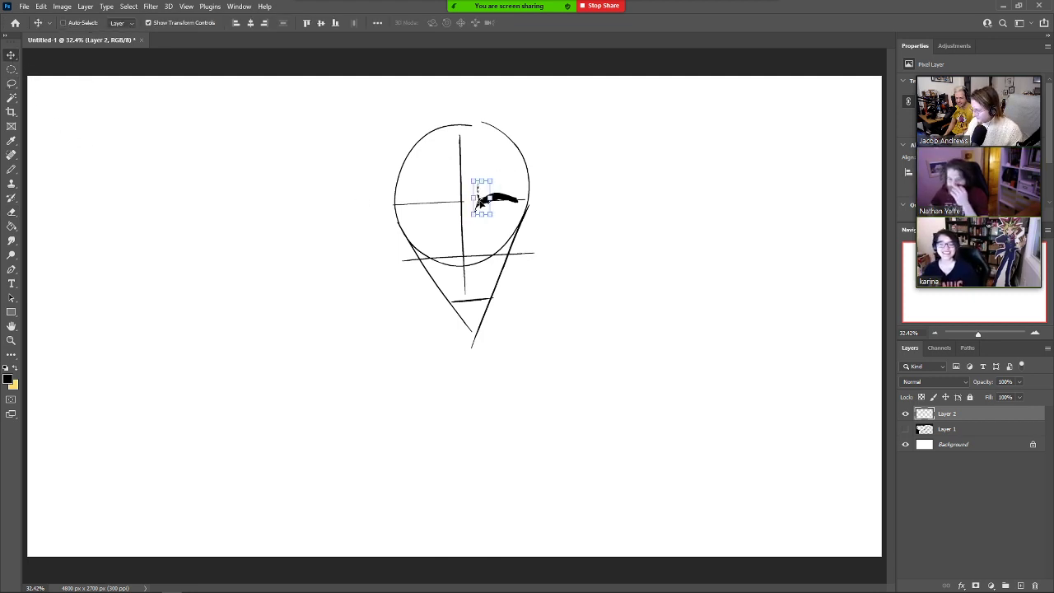
key("ctrl+d")
Draw a short nose-bridge line below the inner brow and outline a narrow eye under the eyebrow.
key("b")
left_click_drag(473, 216, 473, 229)
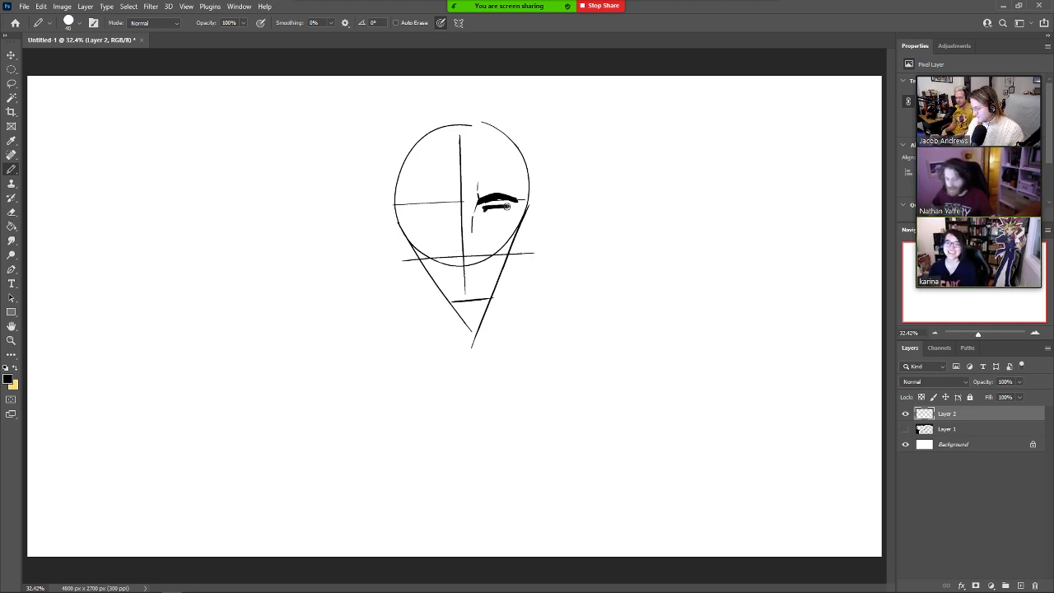
mouse_move(509, 206)
left_mouse_down()
mouse_move(492, 212)
mouse_move(512, 206)
left_mouse_up()
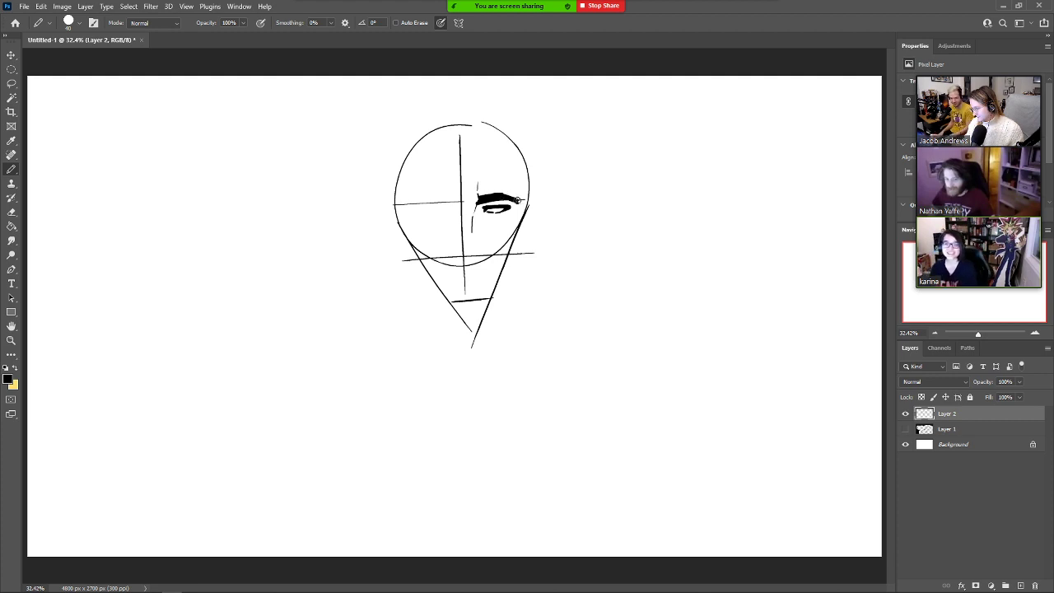
Sharpen the eyebrow and crease, and add a lower-lid line with short diagonal wrinkles beneath the eye.
key("e")
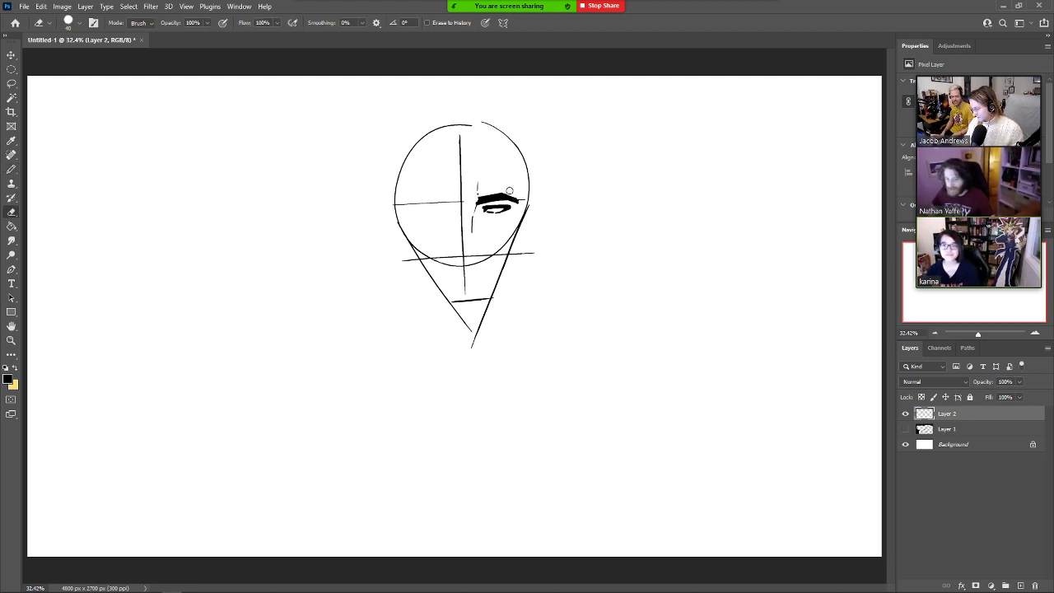
key("b")
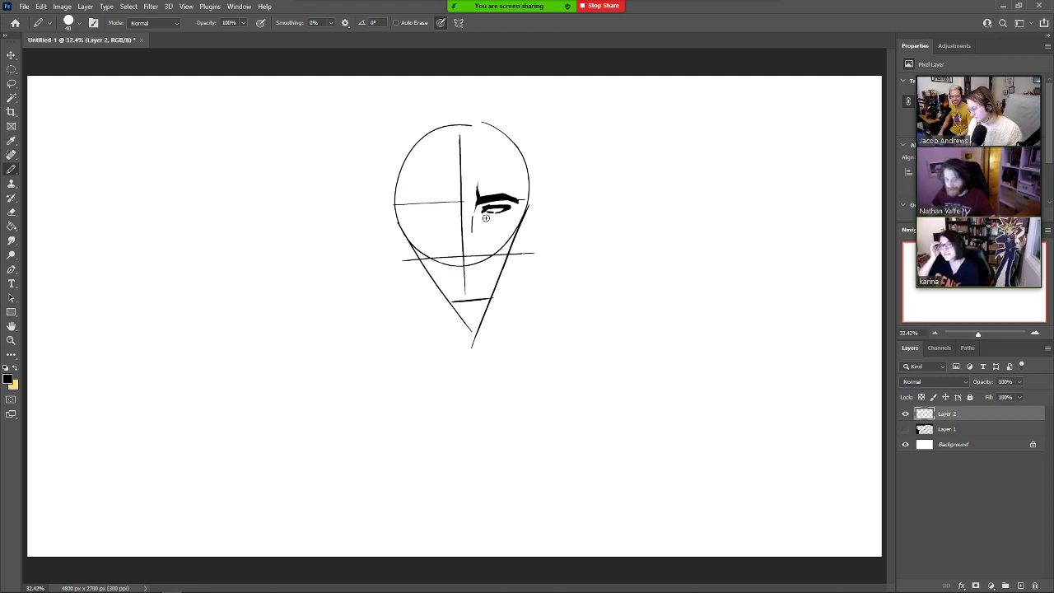
left_click_drag(485, 213, 507, 214)
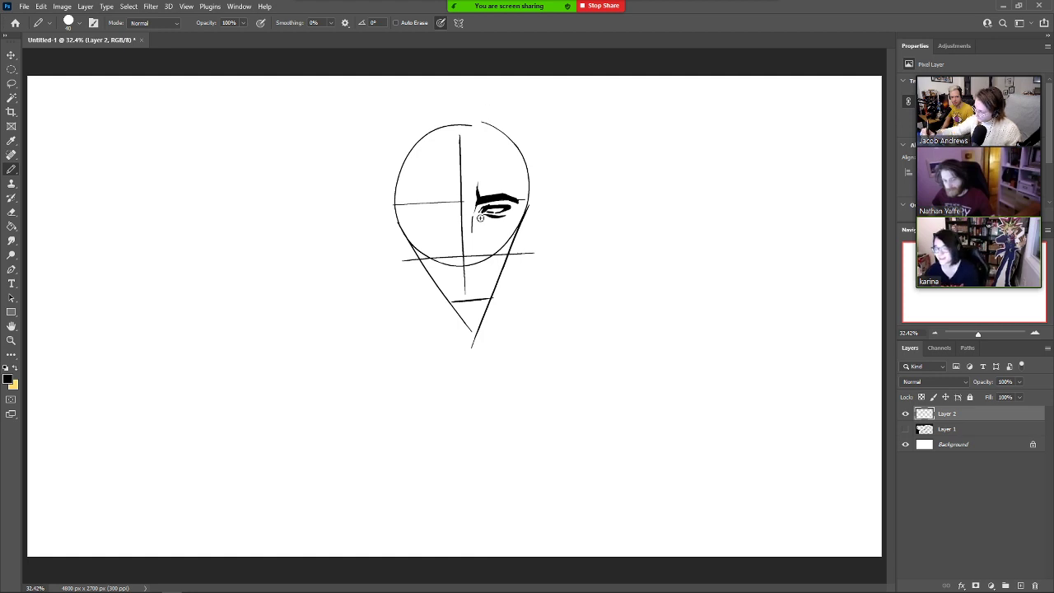
left_click_drag(489, 223, 498, 231)
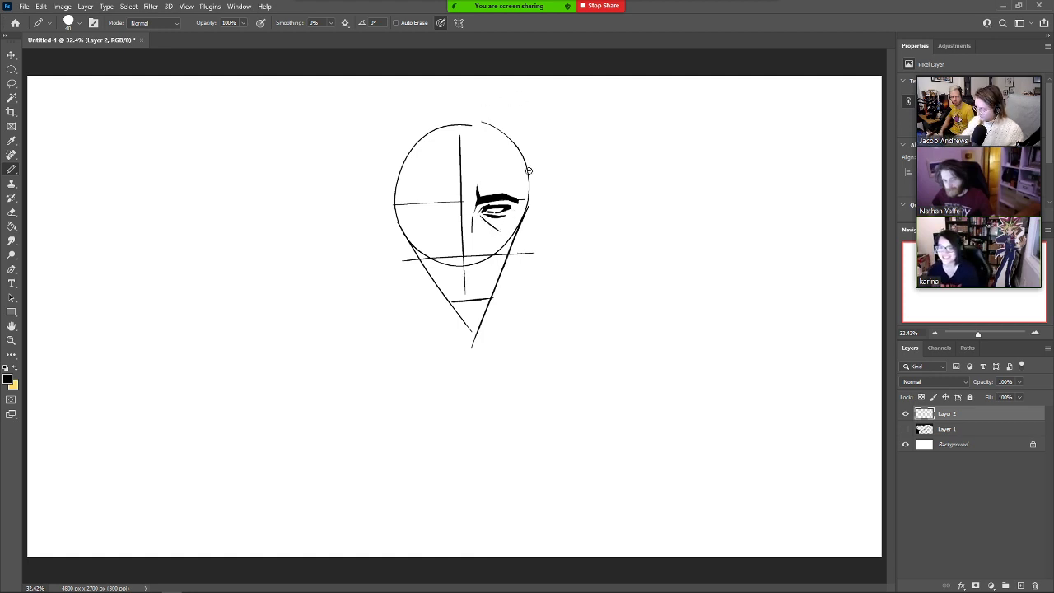
Ink a thick face contour from the right temple down the cheek and jaw to the chin, undoing the unwanted jaw strokes.
mouse_move(517, 151)
left_mouse_down()
mouse_move(527, 208)
mouse_move(512, 259)
left_mouse_up()
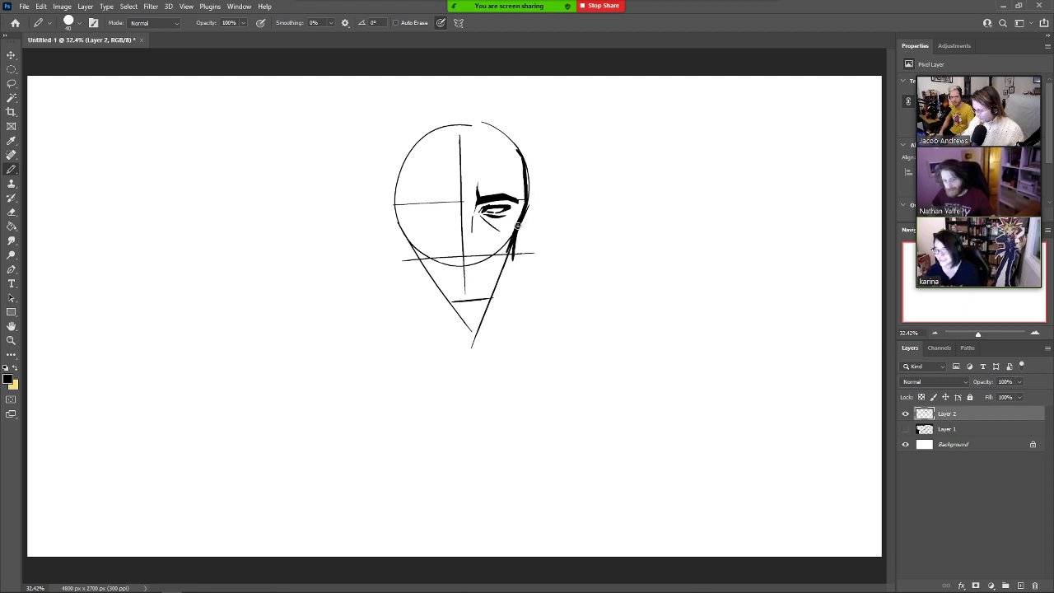
mouse_move(526, 219)
left_mouse_down()
mouse_move(519, 254)
mouse_move(491, 292)
left_mouse_up()
left_click_drag(519, 255, 495, 294)
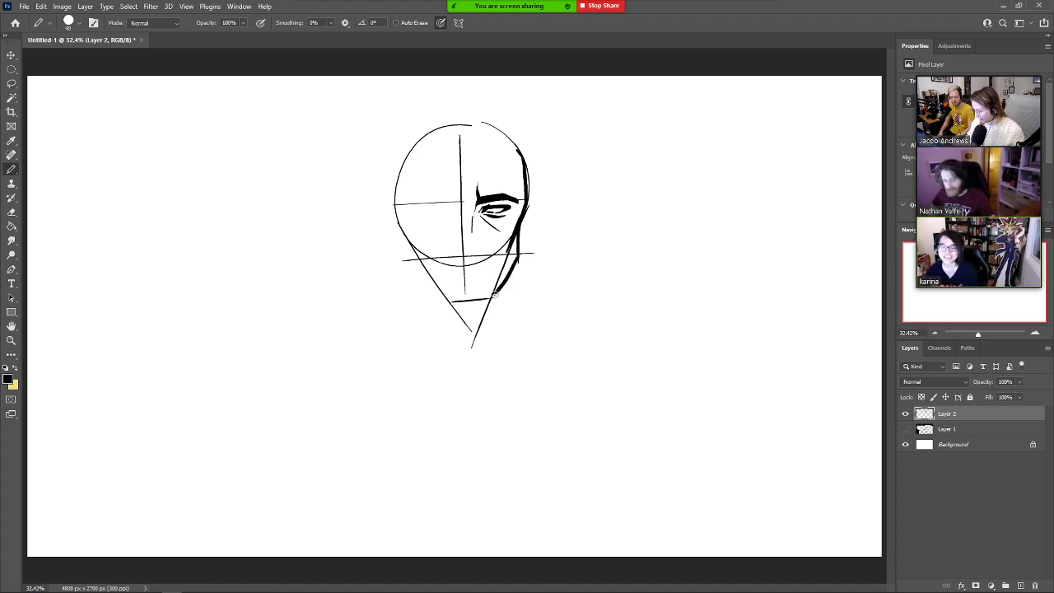
key("ctrl+z")
key("ctrl+z")
key("ctrl+z")
key("ctrl+z")
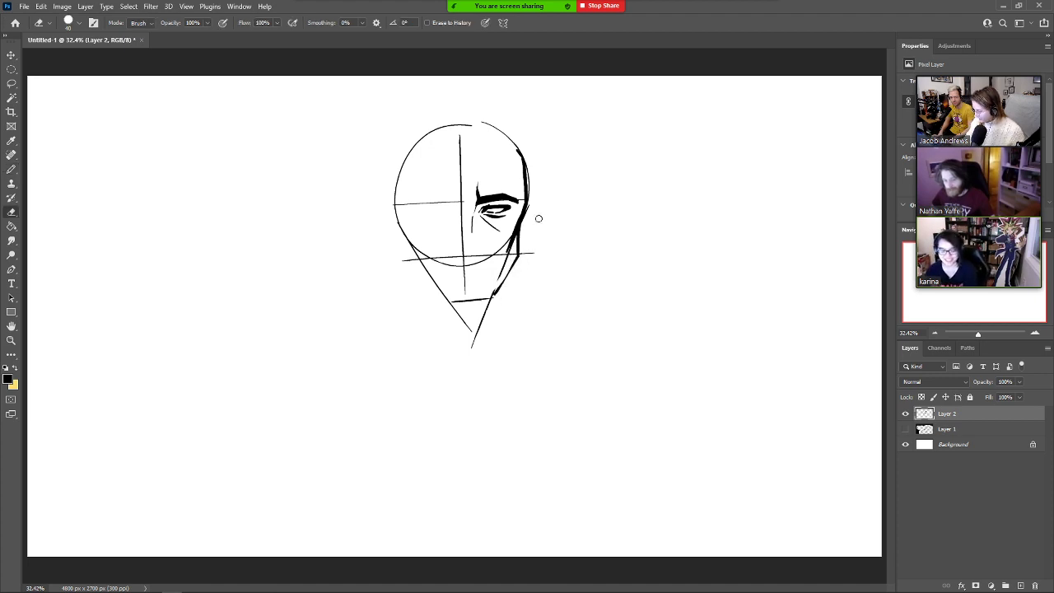
mouse_move(522, 219)
left_mouse_down()
mouse_move(516, 264)
mouse_move(521, 231)
mouse_move(491, 294)
mouse_move(517, 262)
mouse_move(490, 296)
mouse_move(444, 298)
left_mouse_up()
Erase the excess outside the right temple, cheek and jaw to give the face contour a clean edge.
key("e")
left_click_drag(524, 221, 517, 278)
left_click_drag(528, 149, 528, 196)
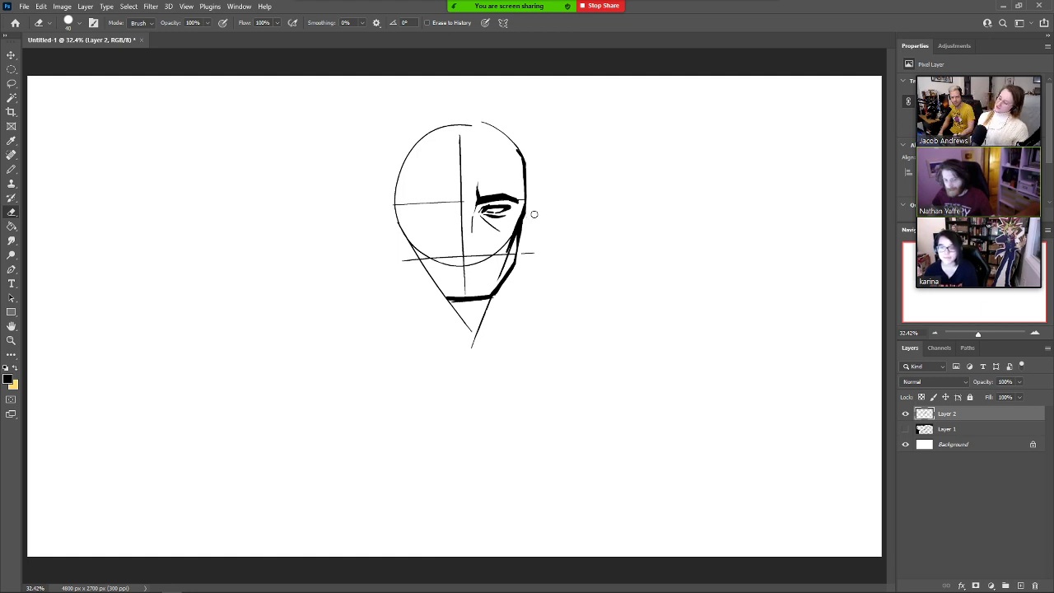
Draw a small nostril beside the center line and a dark iris in the eye, undoing the extra nostril stroke.
key("b")
left_click_drag(466, 248, 479, 243)
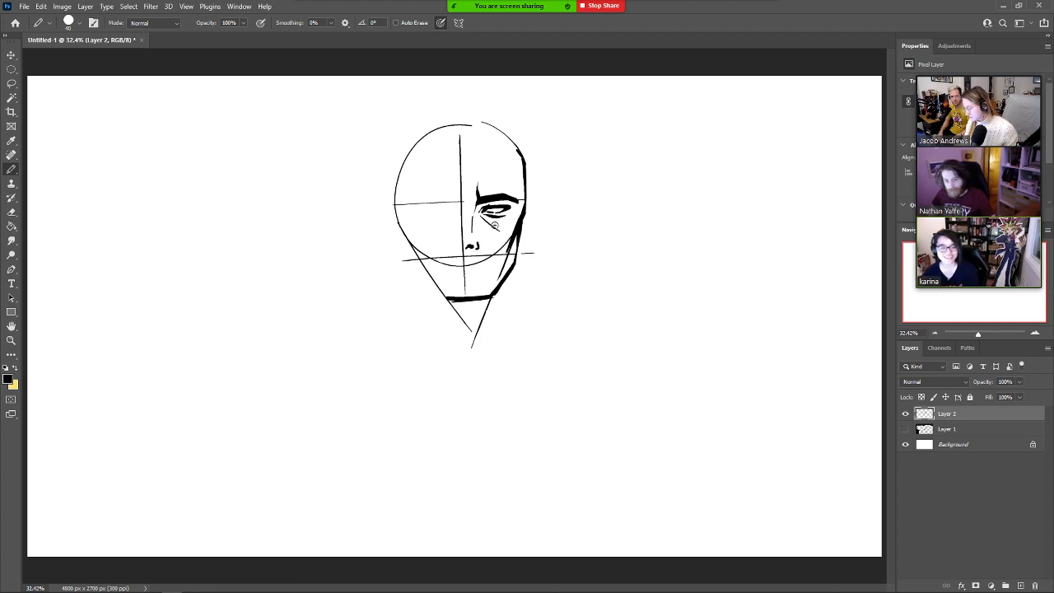
key("ctrl+z")
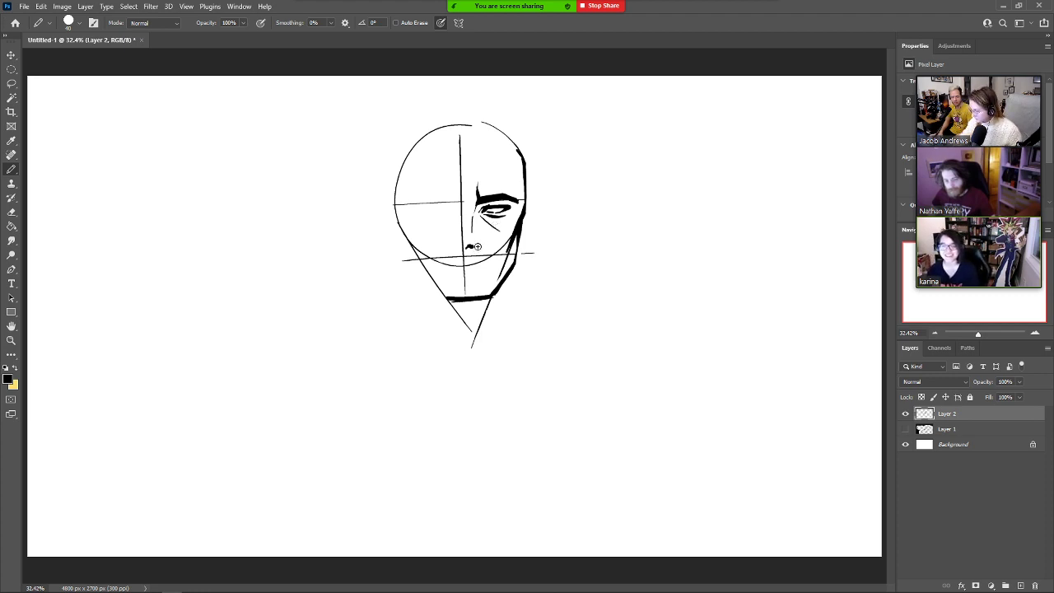
left_click_drag(490, 210, 498, 218)
key("ctrl+z")
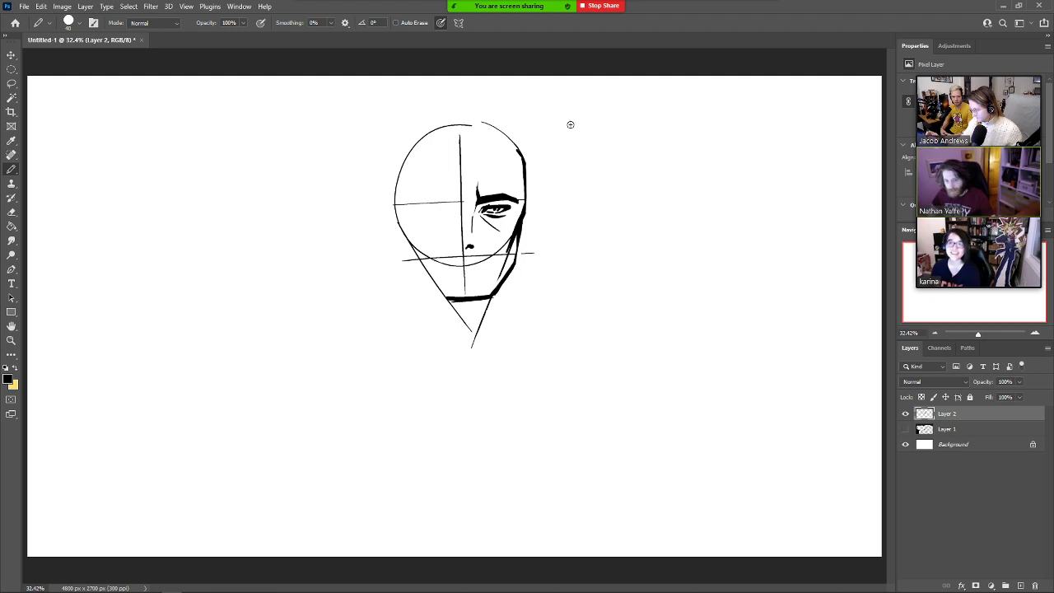
Reduce the Pencil and Eraser tips to size 15 for fine work on the eye, ending on the Pencil.
key("bracketleft")
key("bracketleft")
key("bracketleft")
key("bracketleft")
key("bracketleft")
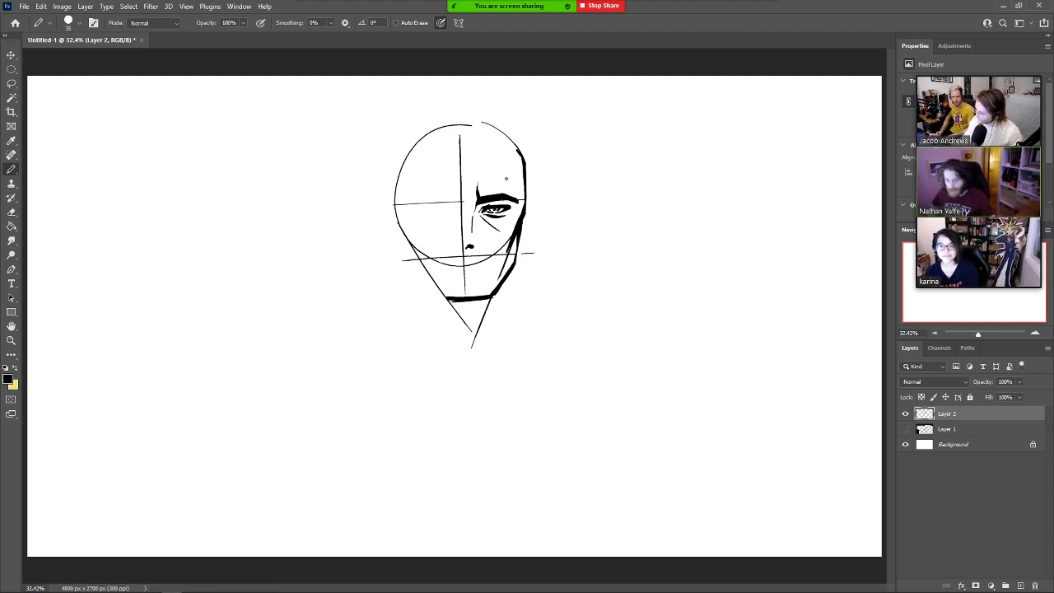
key("e")
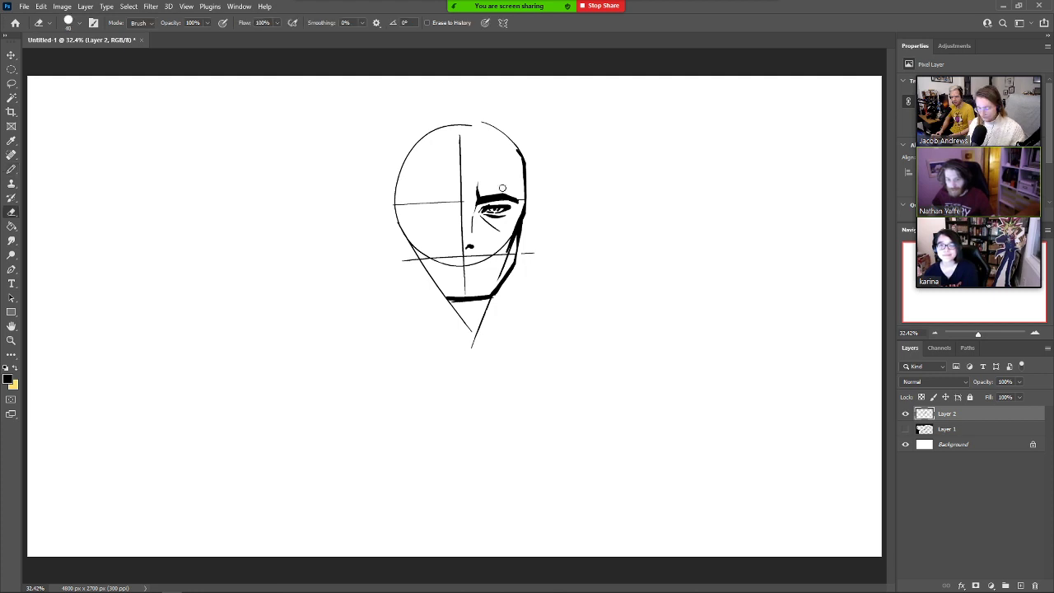
key("bracketleft")
key("bracketleft")
key("bracketleft")
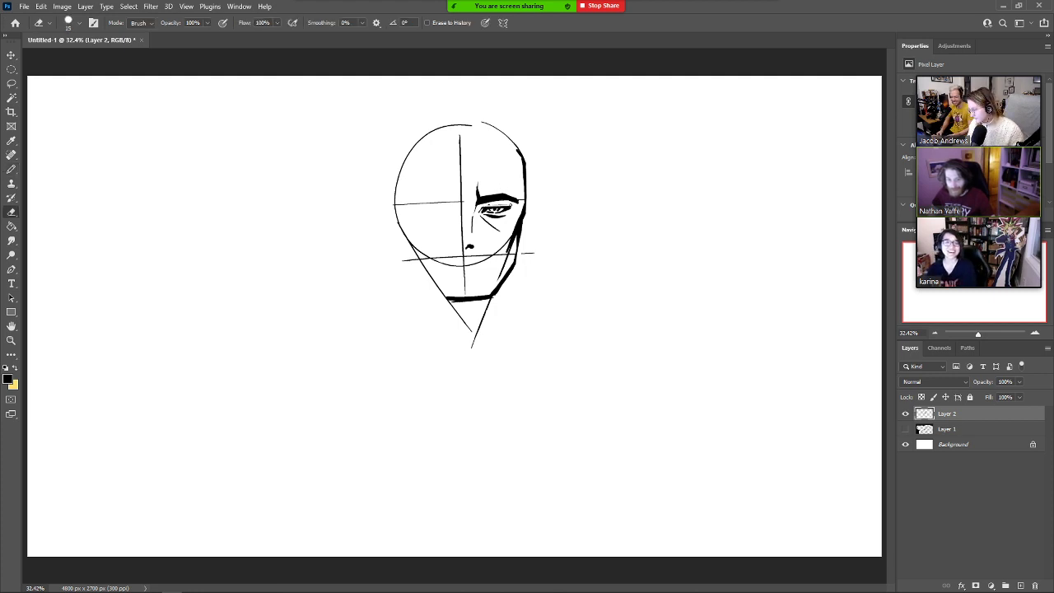
key("b")
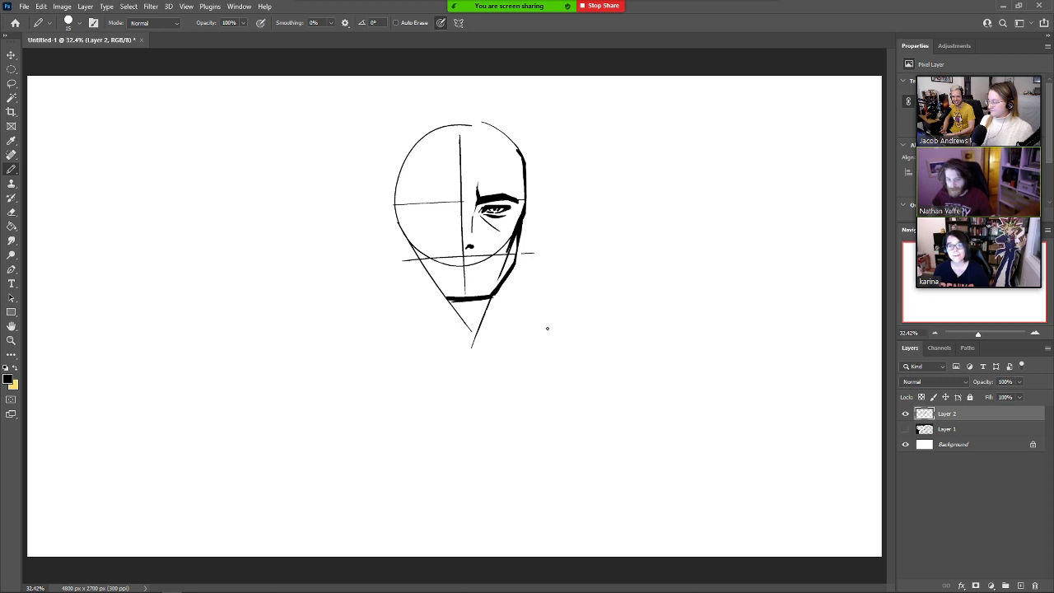
Set the Pencil size to 20 and draw an ear beside the right cheek, with inner fold lines.
key("bracketright")
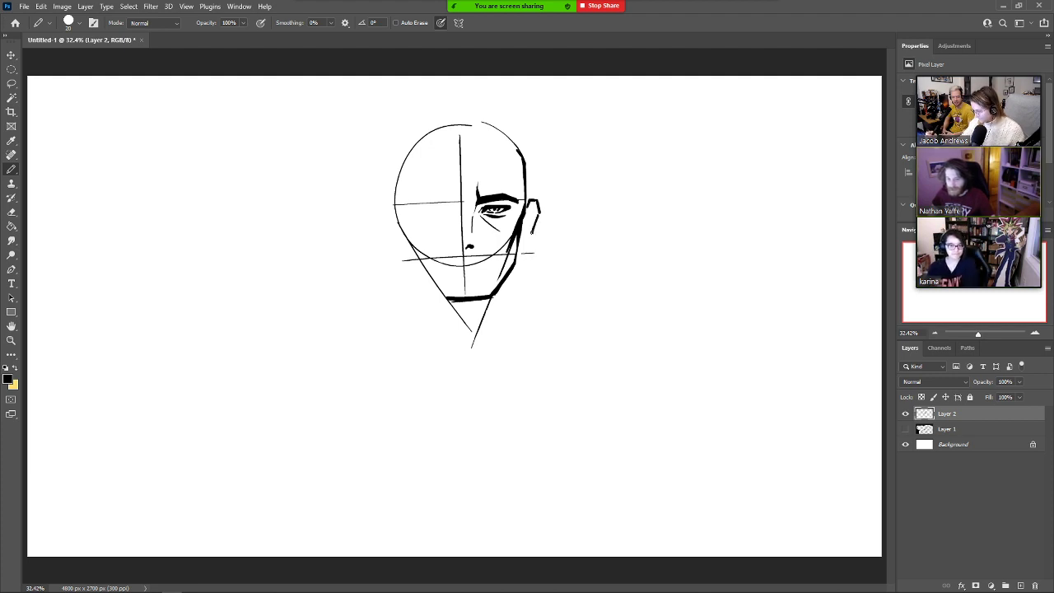
key("ctrl+z")
left_click_drag(539, 214, 529, 243)
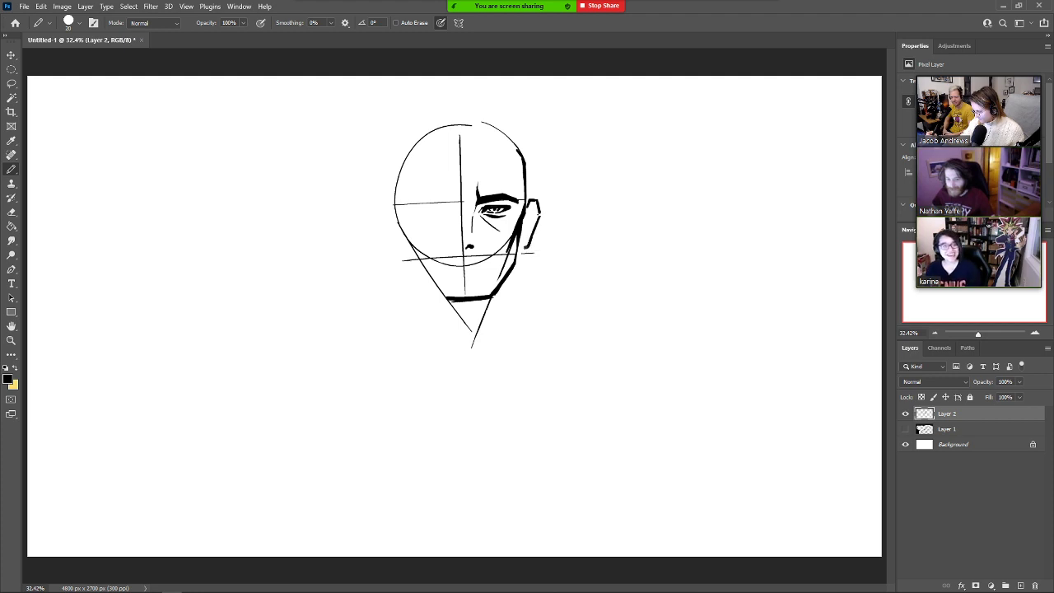
key("e")
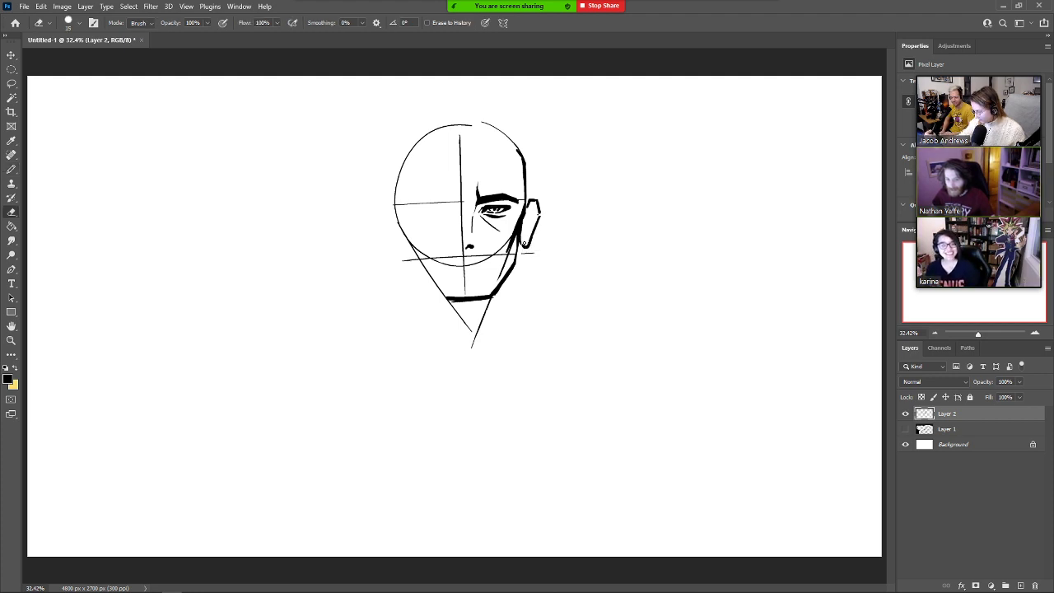
key("b")
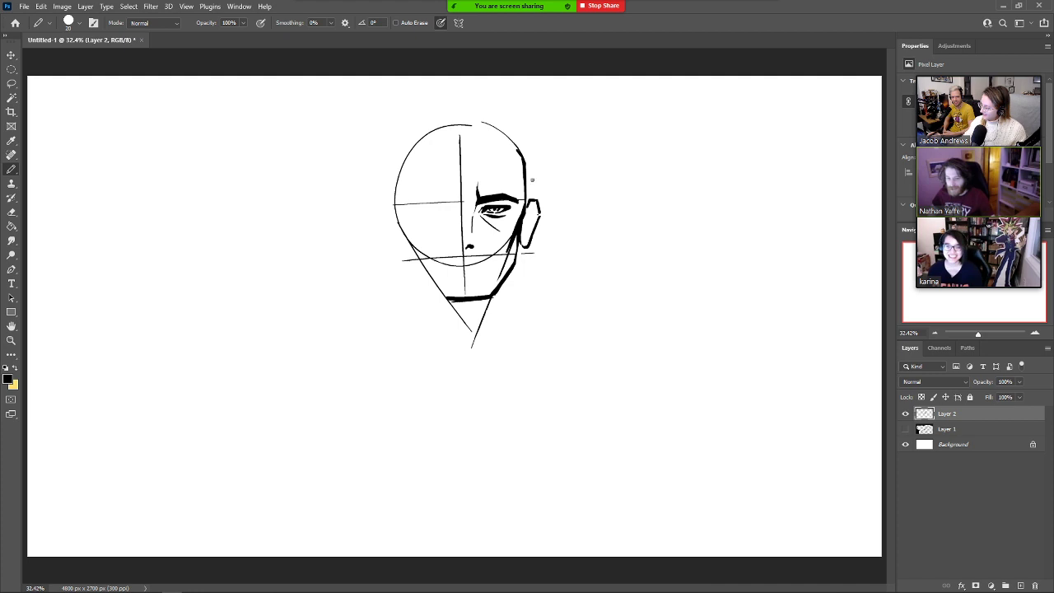
left_click_drag(532, 209, 523, 225)
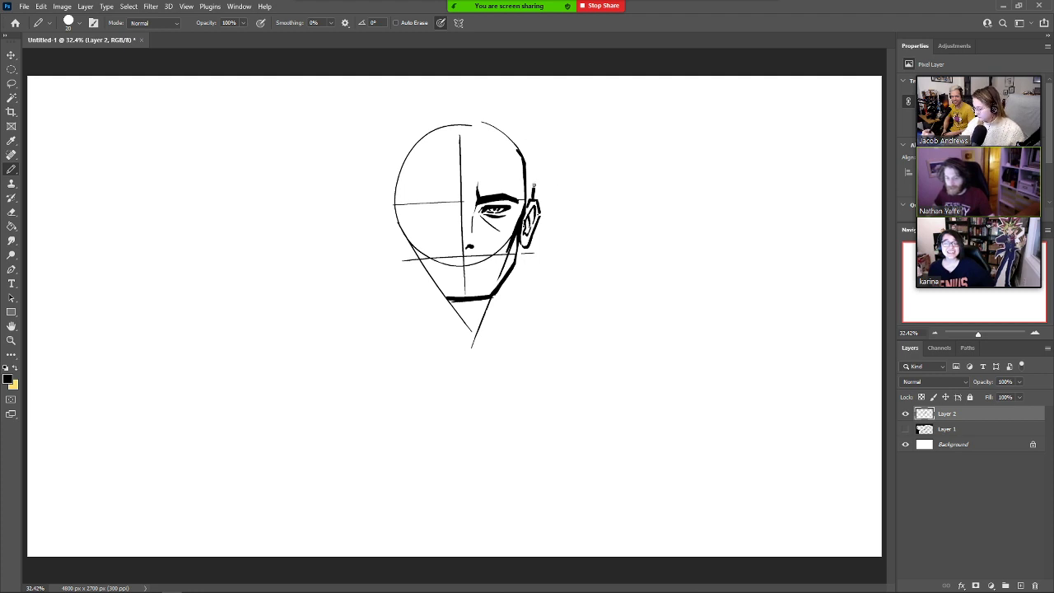
Draw short dark hair along the right temple and above the ear, undoing the stroke across the crown.
key("ctrl+z")
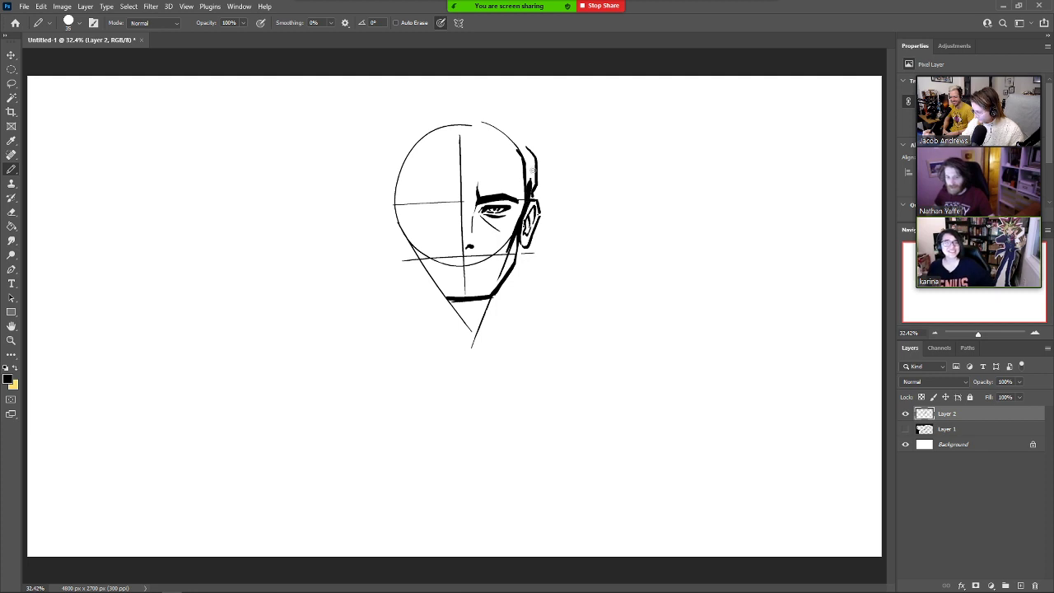
mouse_move(528, 195)
left_mouse_down()
mouse_move(523, 159)
mouse_move(530, 192)
left_mouse_up()
key("ctrl+z")
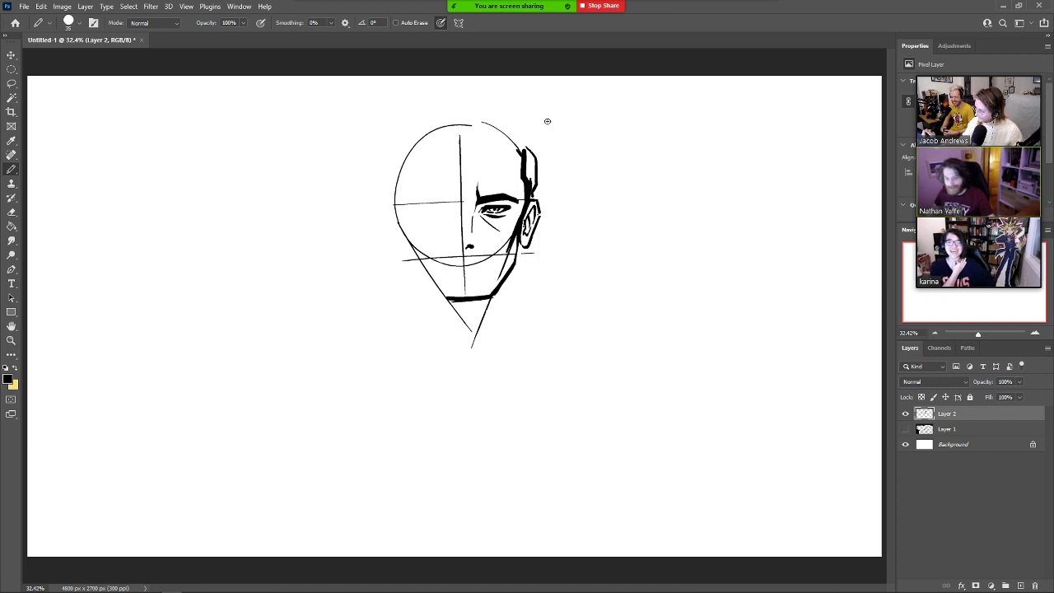
mouse_move(497, 115)
left_mouse_down()
mouse_move(528, 134)
mouse_move(500, 115)
mouse_move(507, 125)
mouse_move(448, 114)
mouse_move(409, 136)
left_mouse_up()
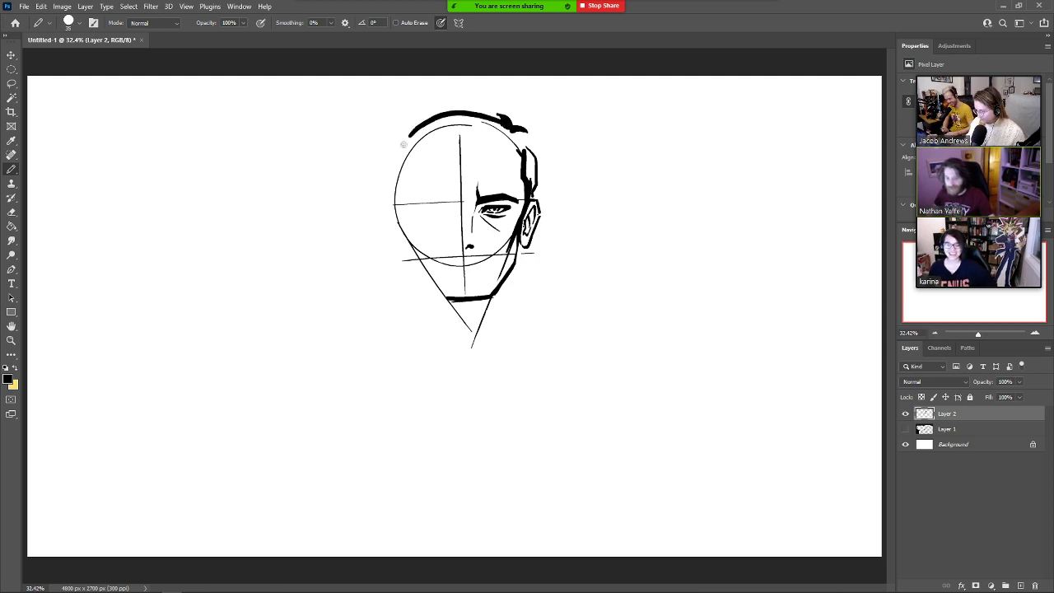
key("ctrl+z")
mouse_move(515, 132)
left_mouse_down()
mouse_move(540, 163)
mouse_move(540, 185)
mouse_move(534, 155)
mouse_move(525, 169)
left_mouse_up()
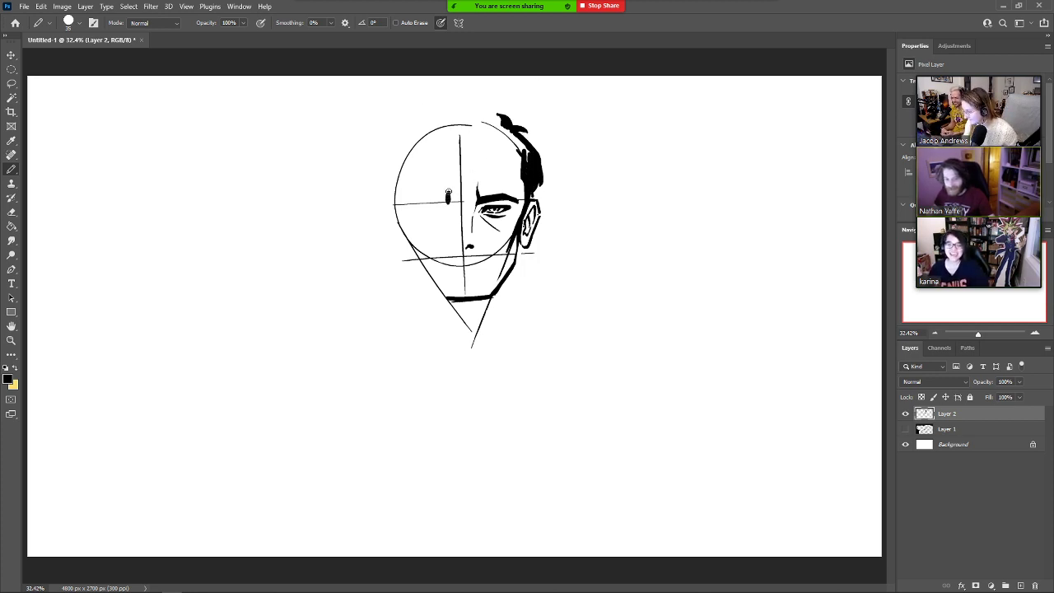
Draw a thick, angled left eyebrow along the brow guide and erase its upper edge into a clean shape.
mouse_move(450, 196)
left_mouse_down()
mouse_move(404, 205)
mouse_move(447, 197)
left_mouse_up()
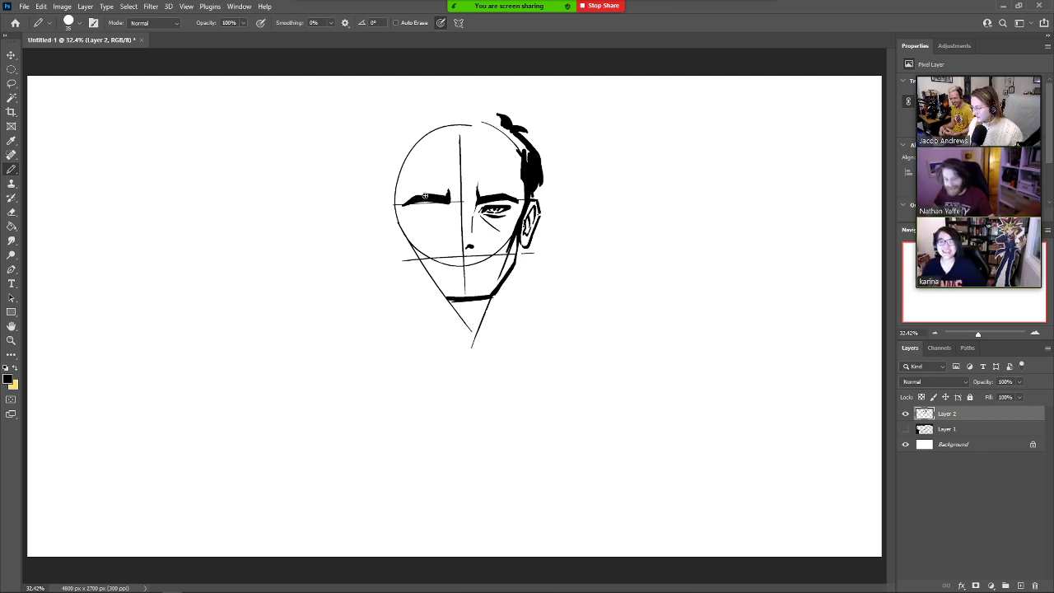
key("e")
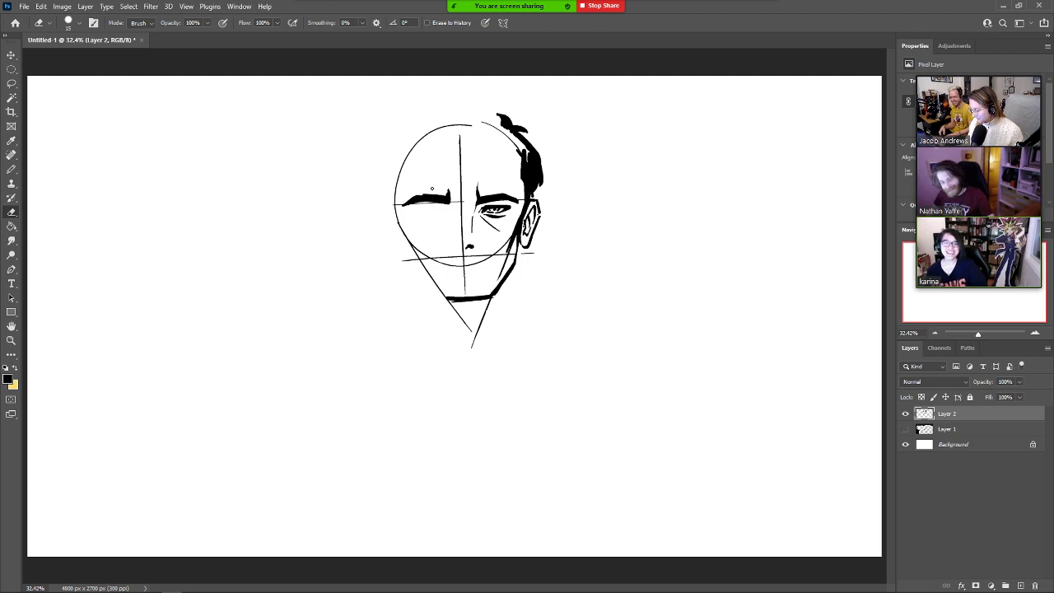
mouse_move(419, 199)
left_mouse_down()
mouse_move(404, 202)
mouse_move(424, 195)
left_mouse_up()
key("b")
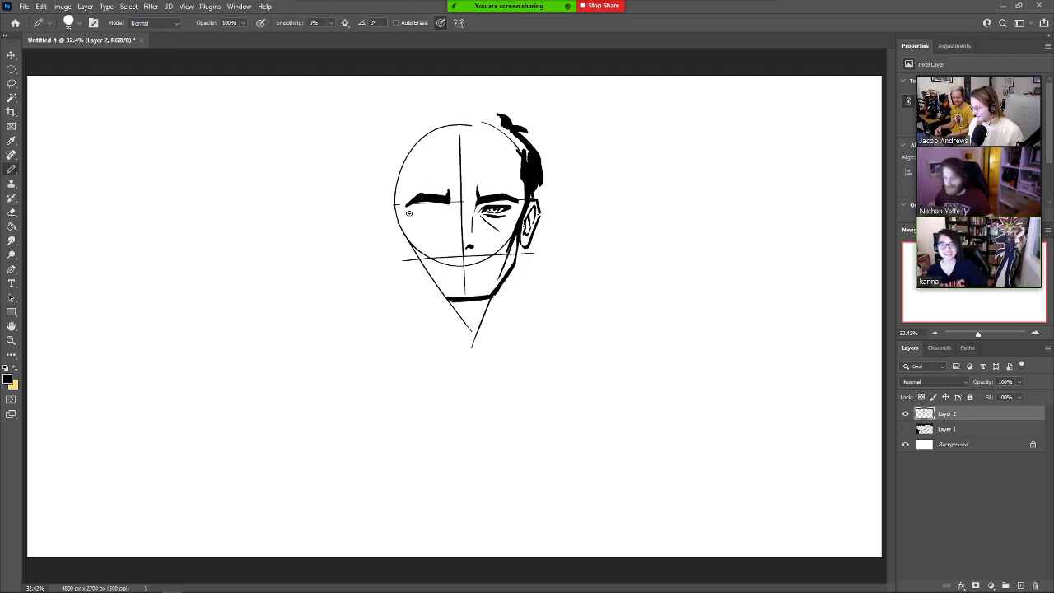
key("e")
left_click_drag(444, 194, 419, 196)
key("b")
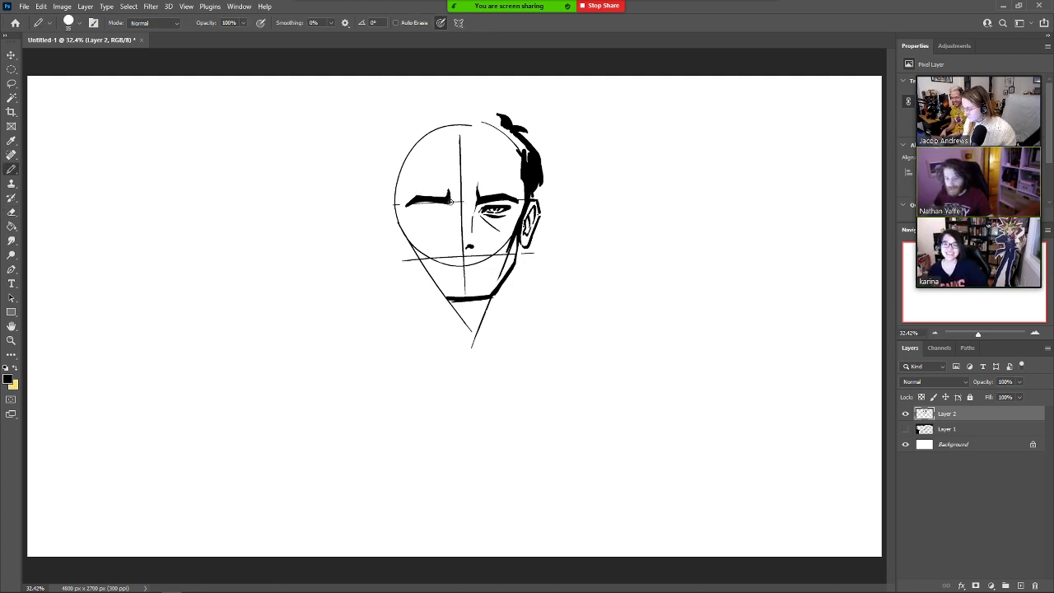
Thicken the underside of the left eyebrow and erase the excess at its inner end.
left_click_drag(449, 203, 405, 204)
key("e")
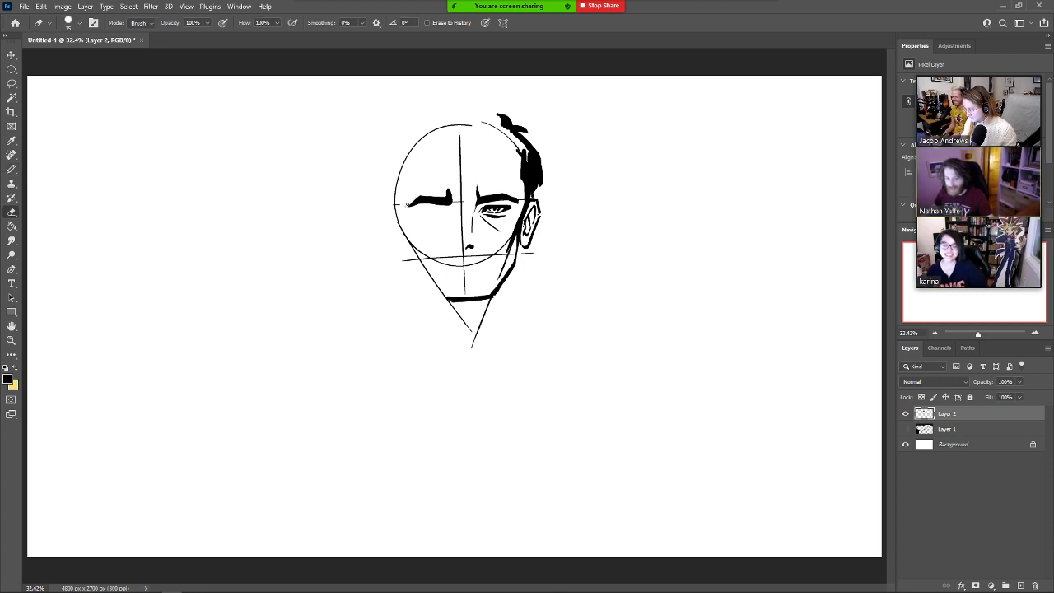
key("b")
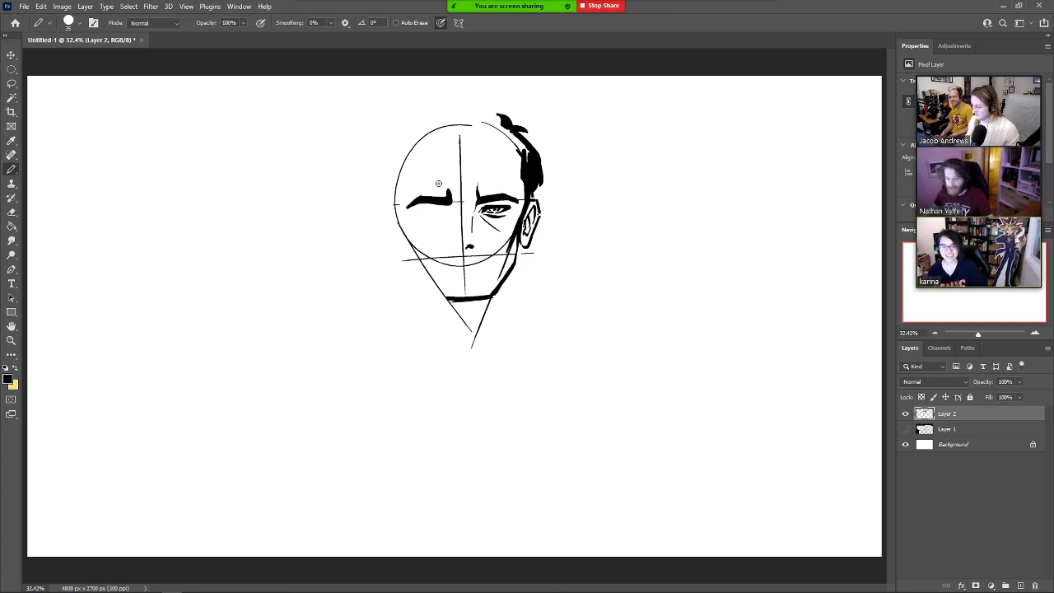
key("e")
left_click_drag(452, 191, 453, 203)
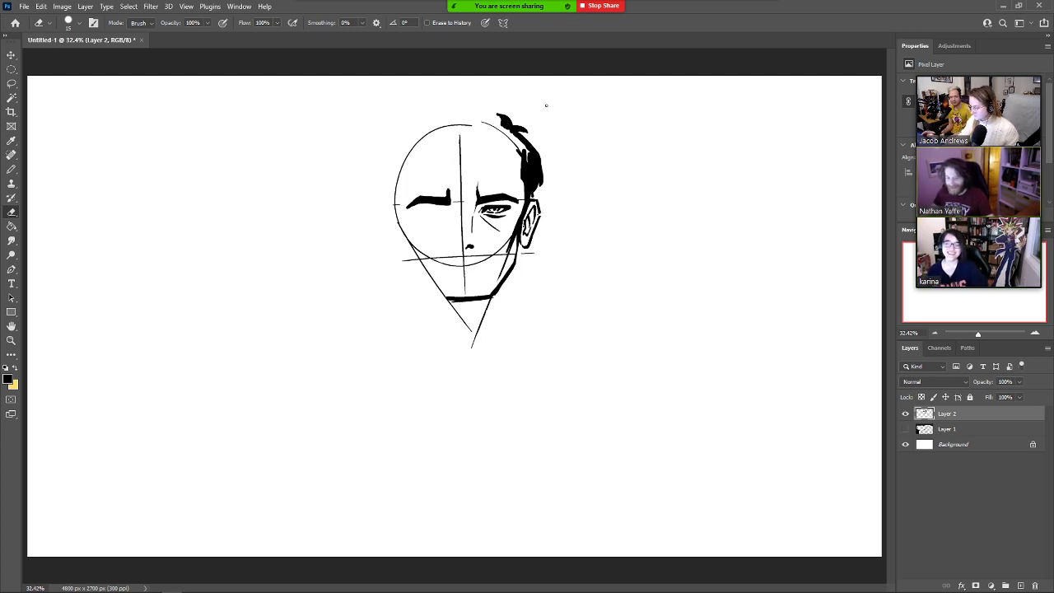
Lasso the right eye with its eyebrow, shift them slightly toward the center line, and clear the selection.
key("l")
mouse_move(468, 219)
left_mouse_down()
mouse_move(472, 245)
mouse_move(509, 238)
mouse_move(527, 213)
mouse_move(520, 196)
mouse_move(475, 187)
mouse_move(471, 198)
left_mouse_up()
key("v")
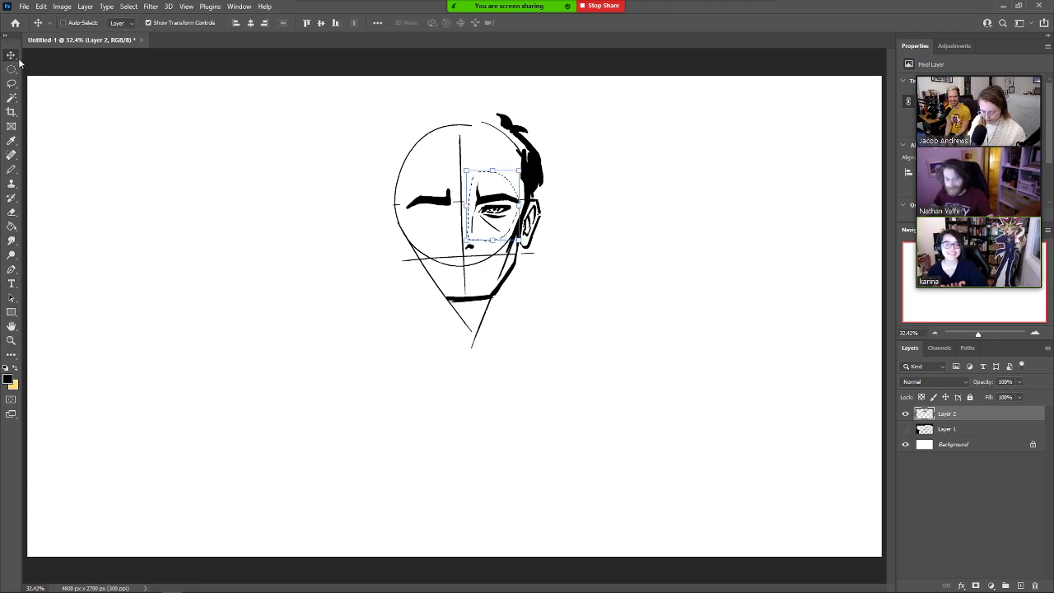
key("ctrl+d")
Rework the left eyebrow's inner end into short upright strokes, alternating between Pencil and Eraser.
key("b")
key("e")
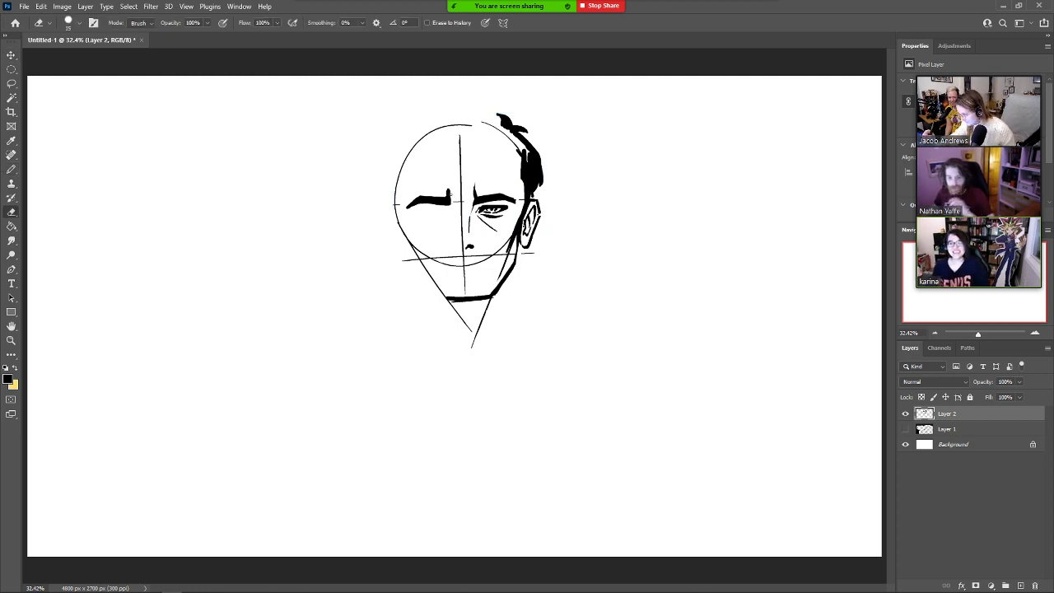
key("b")
key("e")
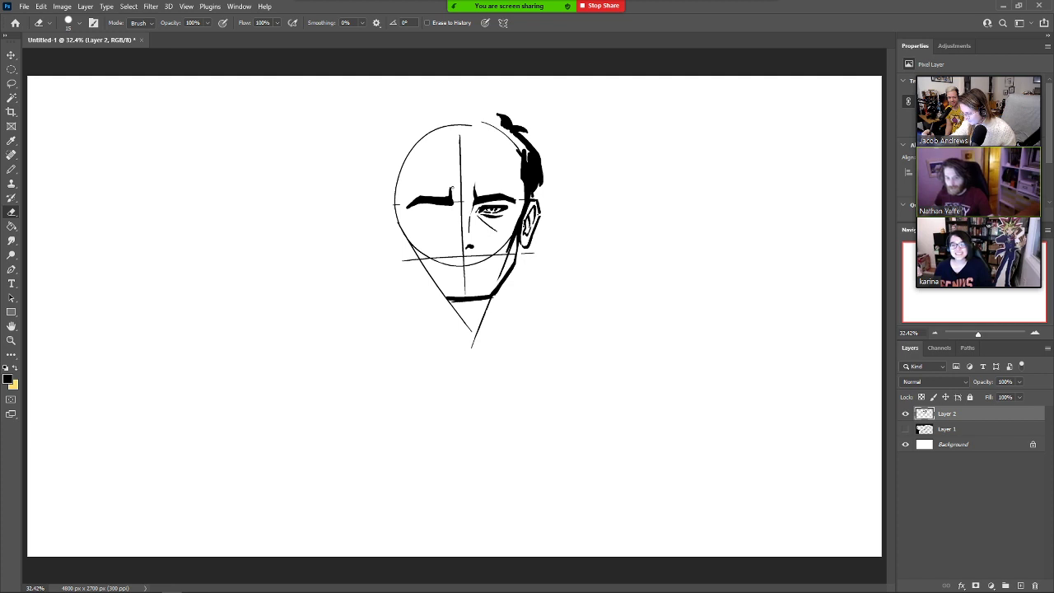
key("b")
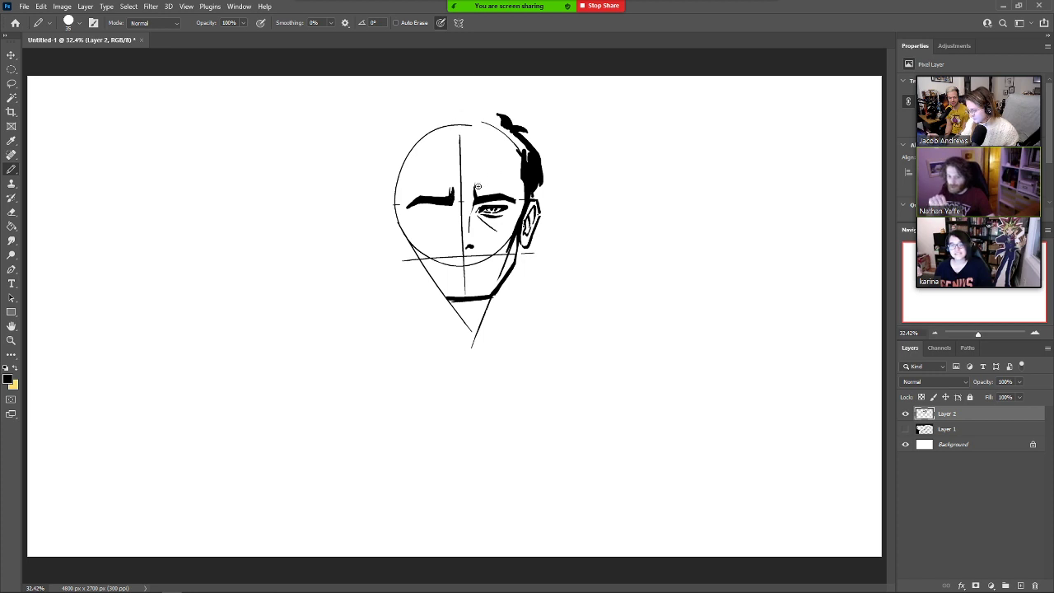
key("e")
key("b")
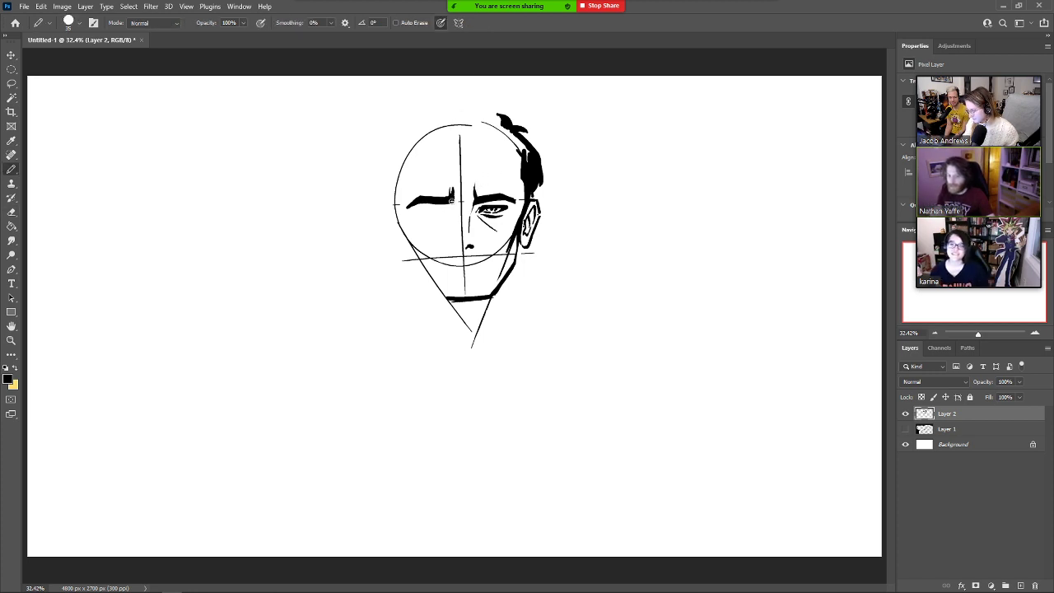
Fill out the upper edges of both eyebrows near the center and thin the left eyebrow's underside with the Eraser.
mouse_move(451, 199)
left_mouse_down()
mouse_move(453, 189)
mouse_move(422, 198)
left_mouse_up()
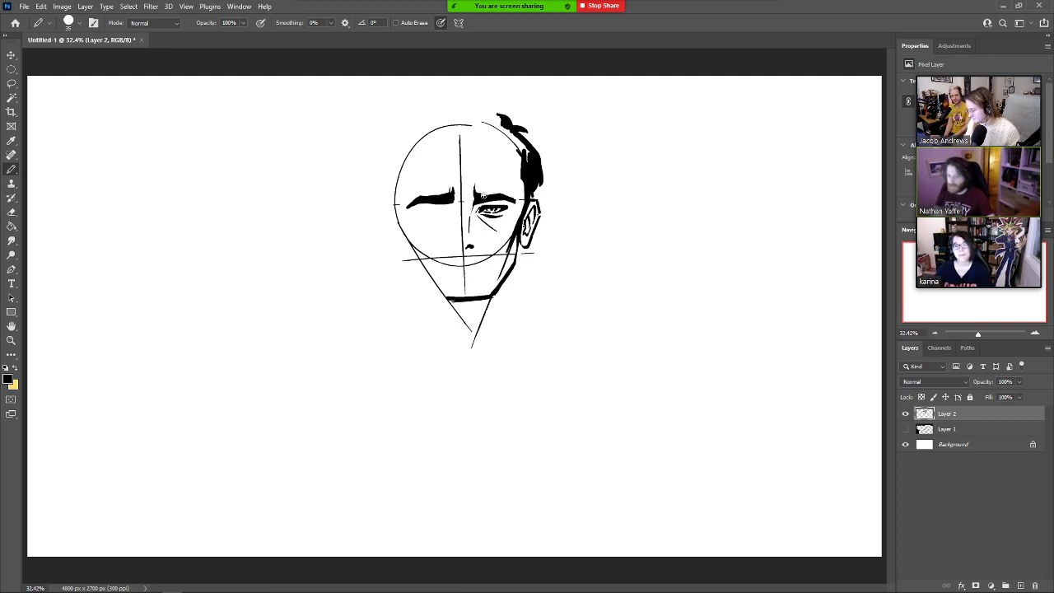
key("e")
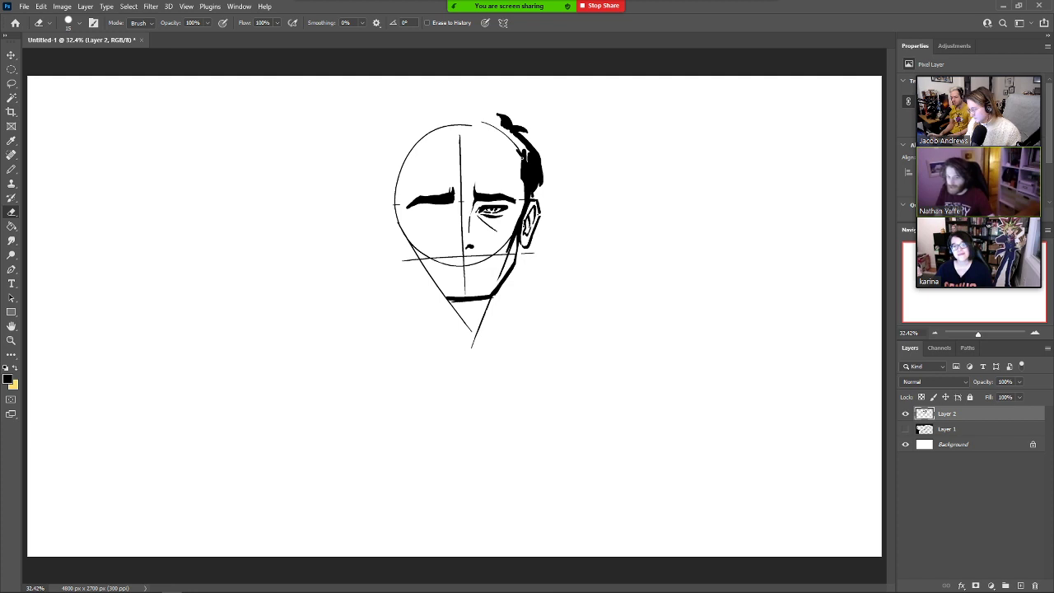
left_click_drag(455, 202, 440, 202)
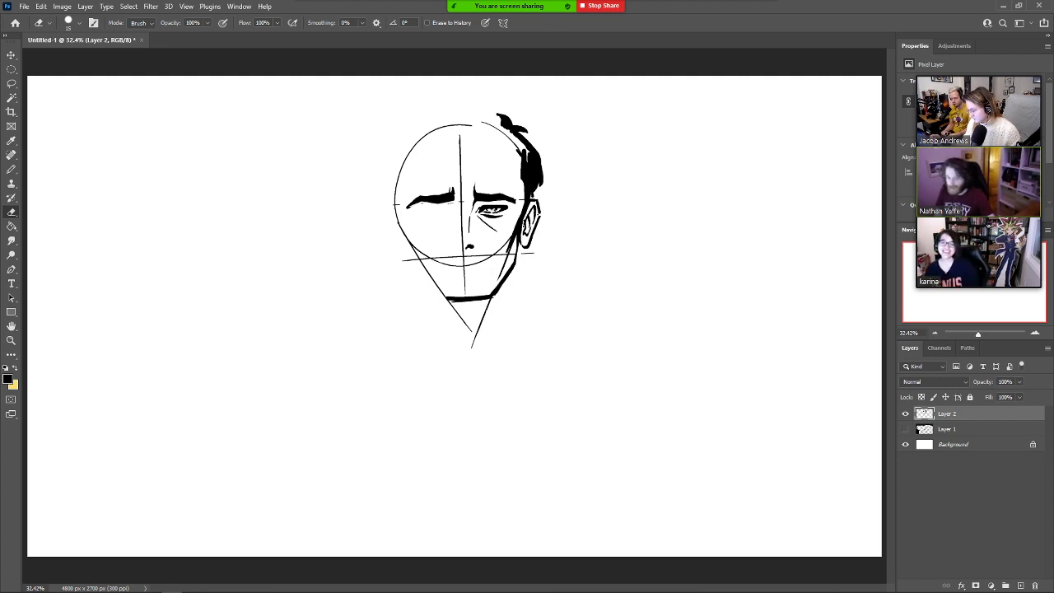
Touch up the right eye's lid details with small Pencil and Eraser strokes.
key("b")
key("e")
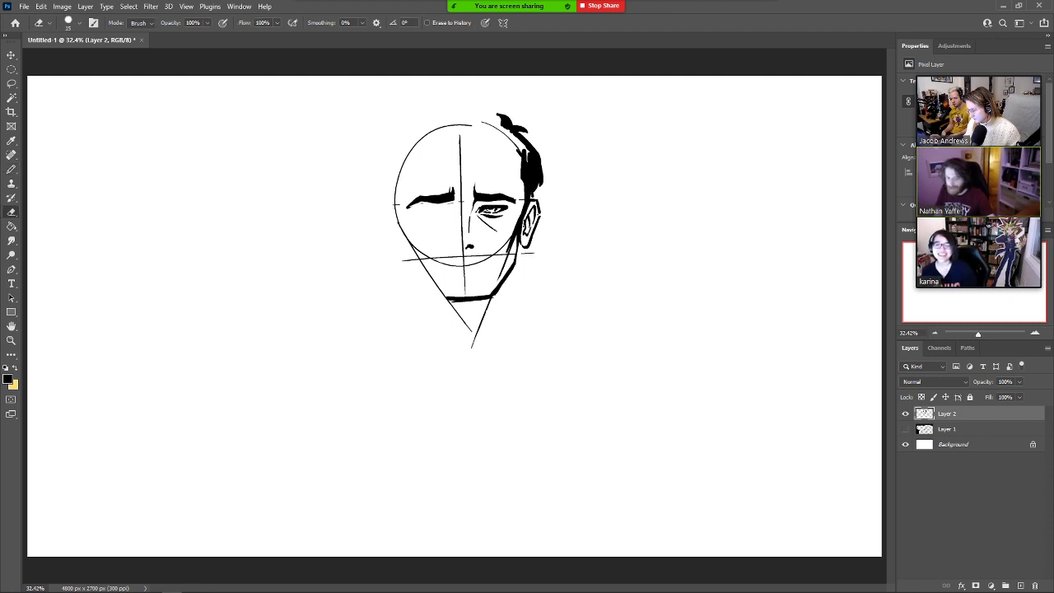
key("b")
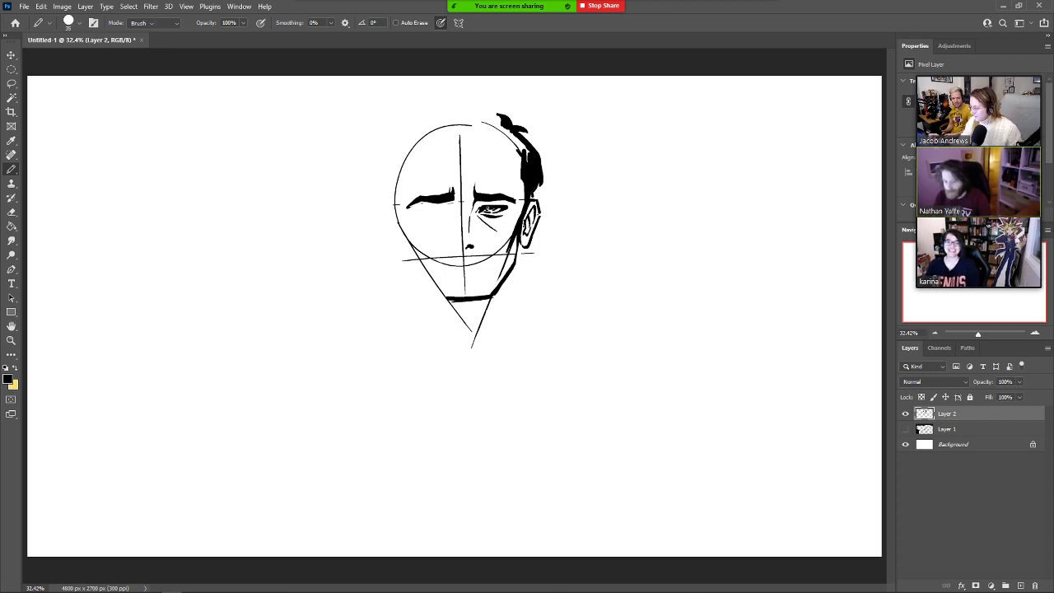
key("e")
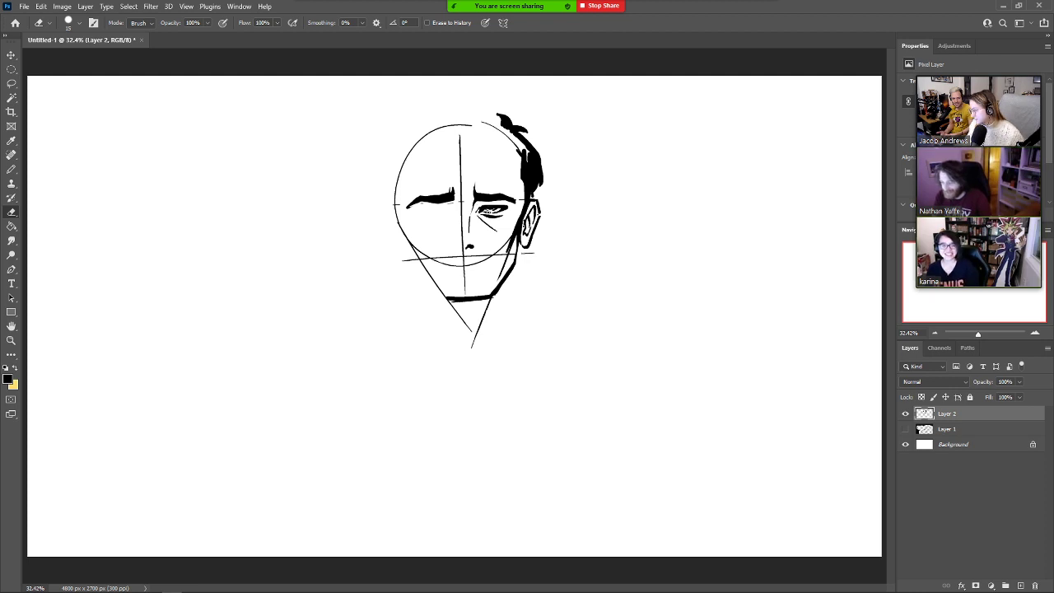
Draw the upper lid line of the left eye beneath its eyebrow, undoing the unwanted strokes.
key("b")
left_click_drag(448, 210, 425, 207)
key("ctrl+z")
key("ctrl+z")
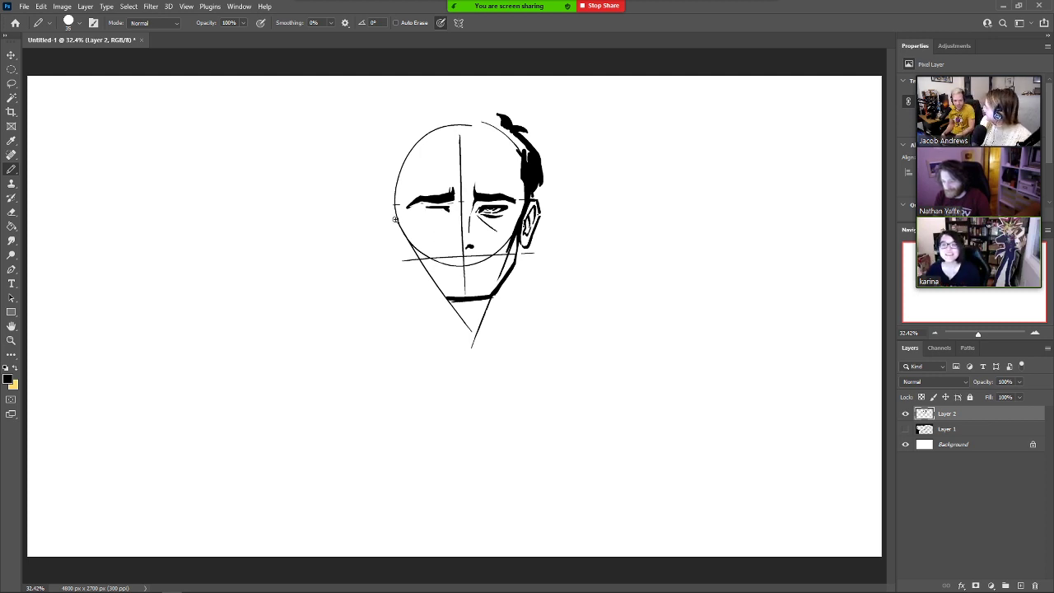
Trim the left eyebrow's outer end with a larger Eraser tip and redraw the tapered outer shapes of both eyebrows.
key("e")
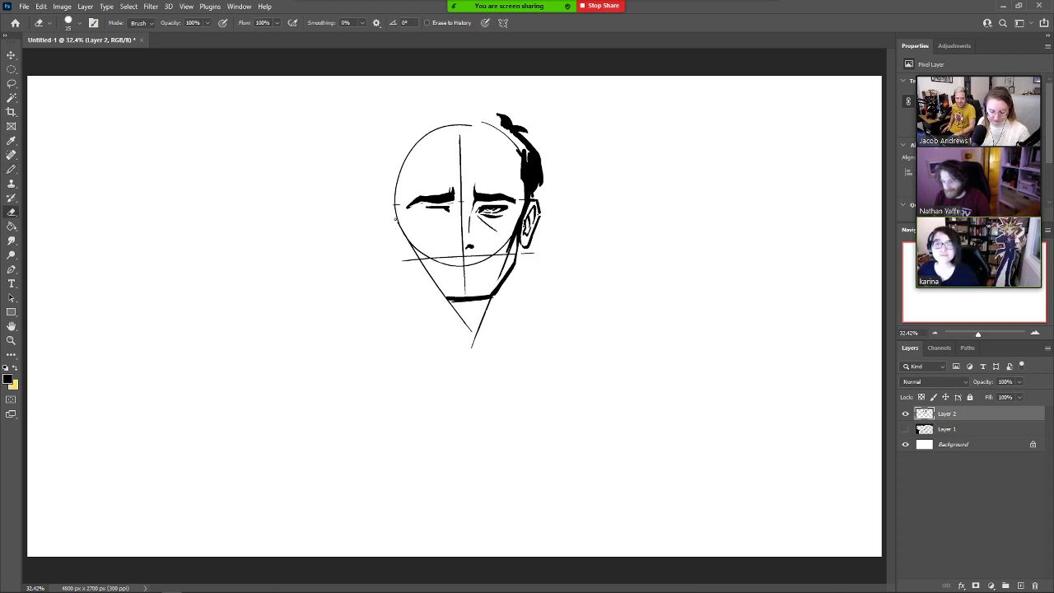
key("bracketright")
key("b")
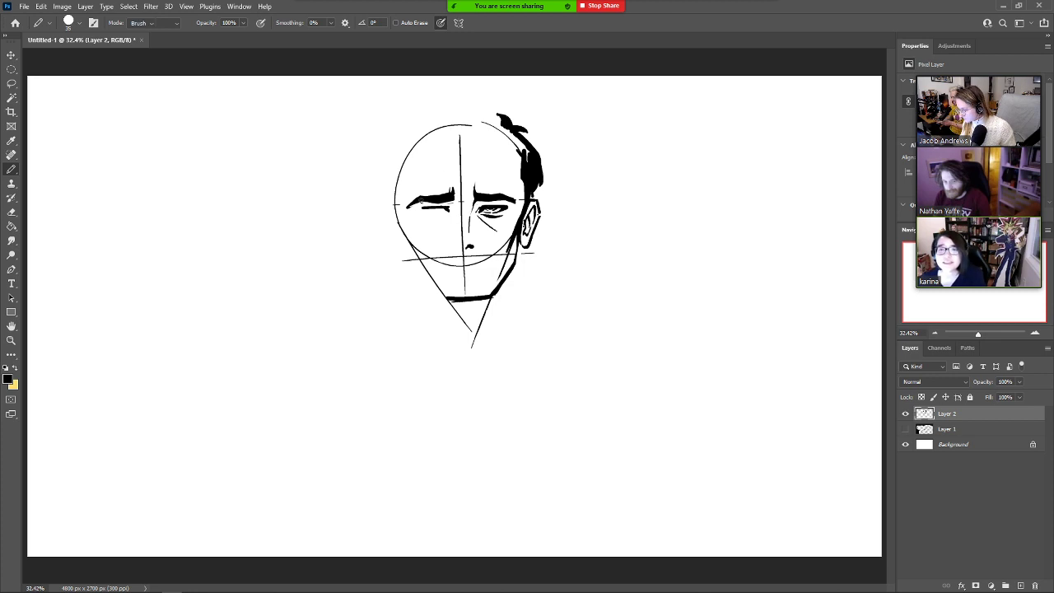
key("e")
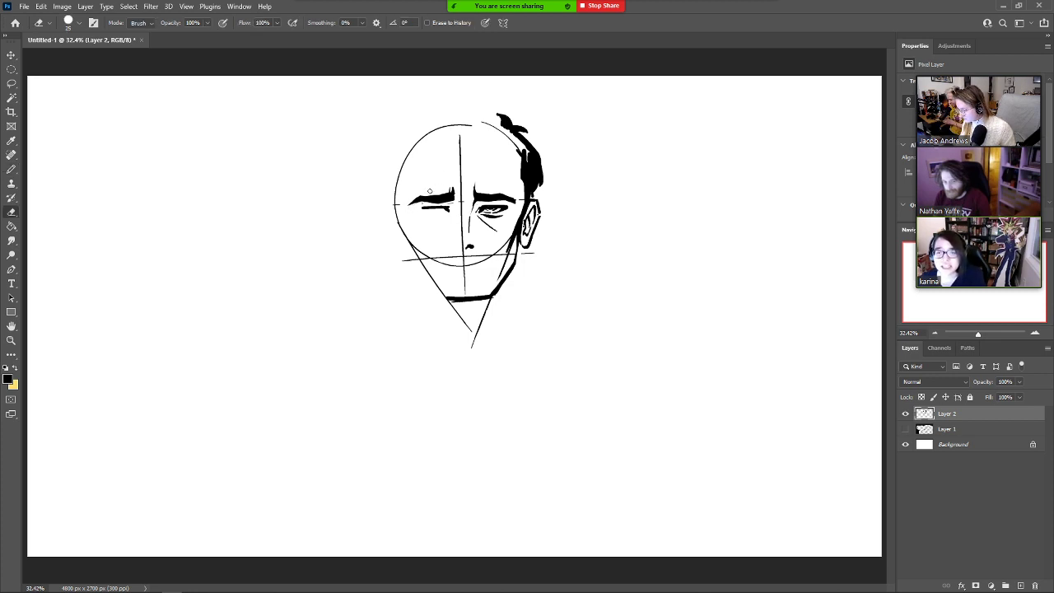
key("b")
left_click_drag(428, 195, 411, 200)
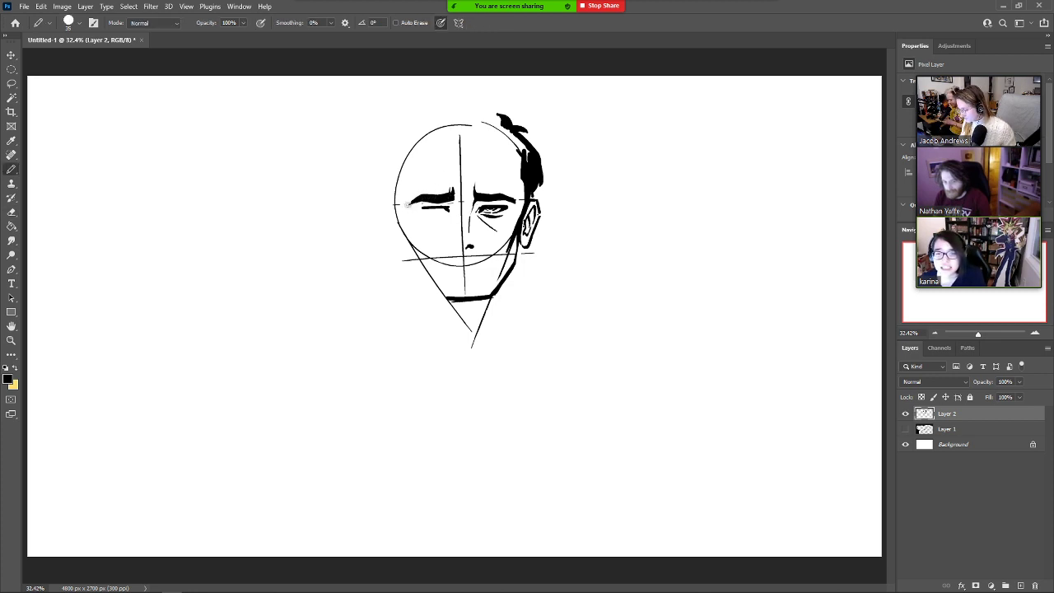
left_click_drag(480, 199, 513, 201)
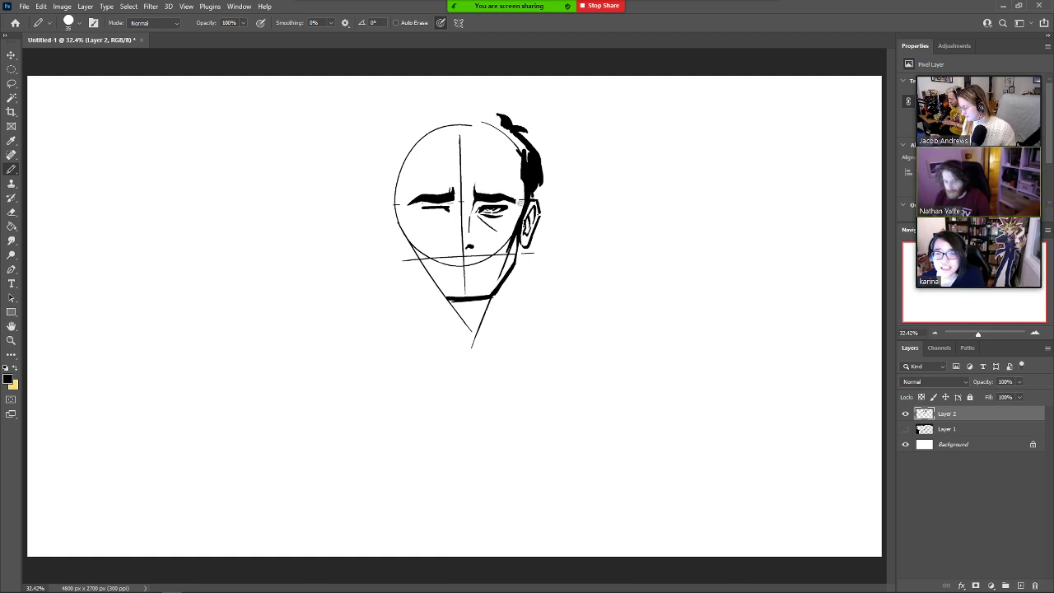
Draw the left eye's iris, lower lid and slanted under-eye creases to match the right eye.
key("e")
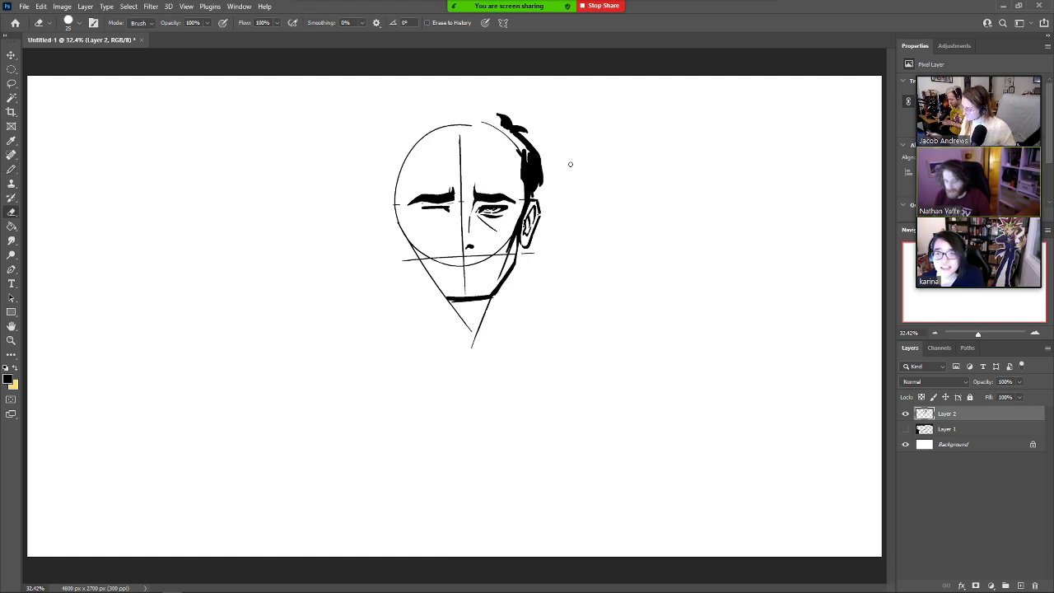
key("b")
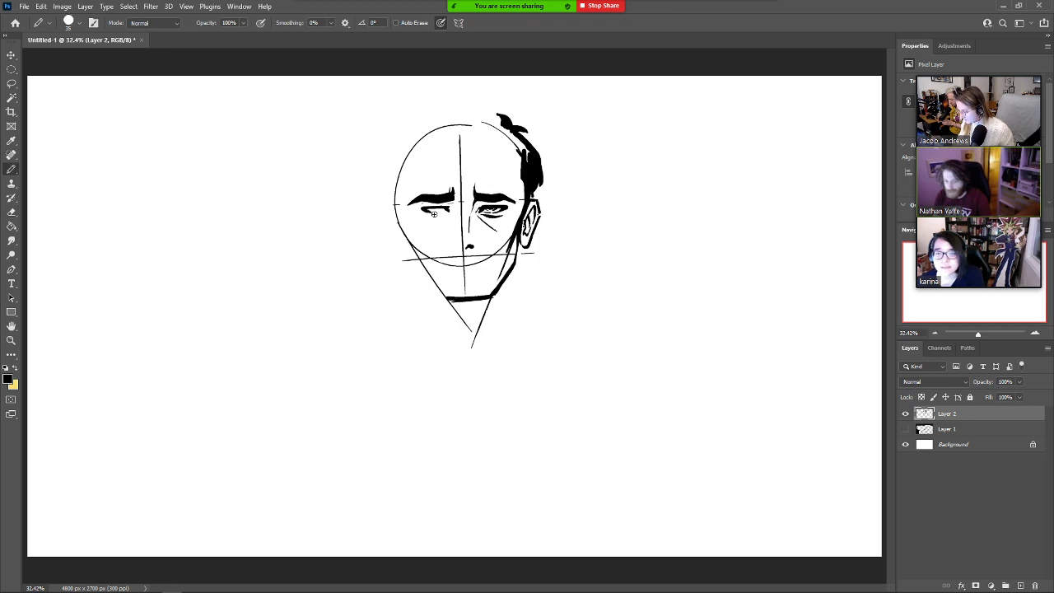
left_click_drag(434, 211, 442, 211)
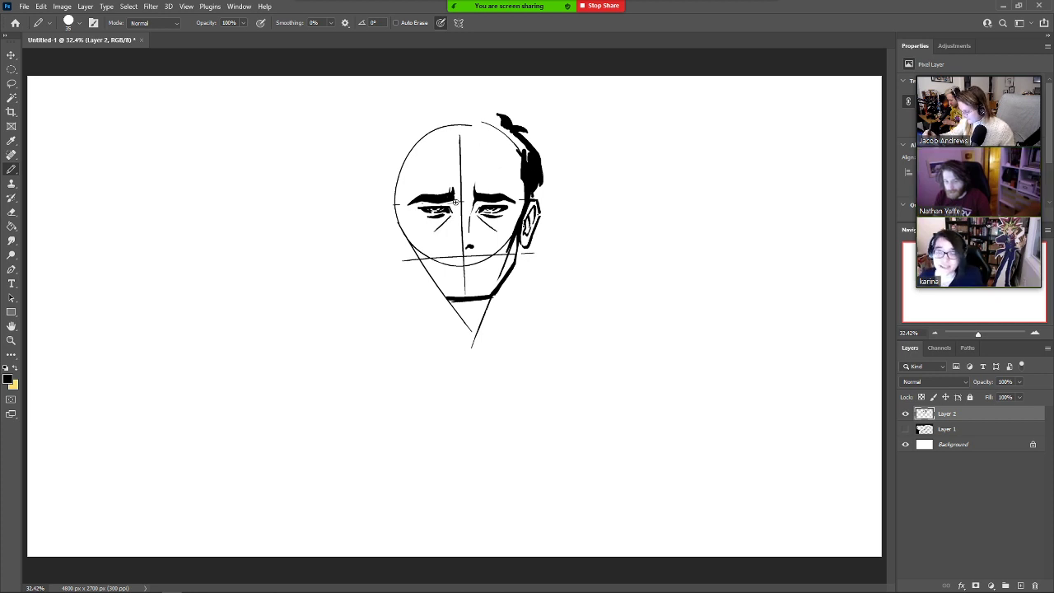
Erase the vertical center guide from the forehead to the nose and ink a frown line above the right eyebrow's inner end.
key("e")
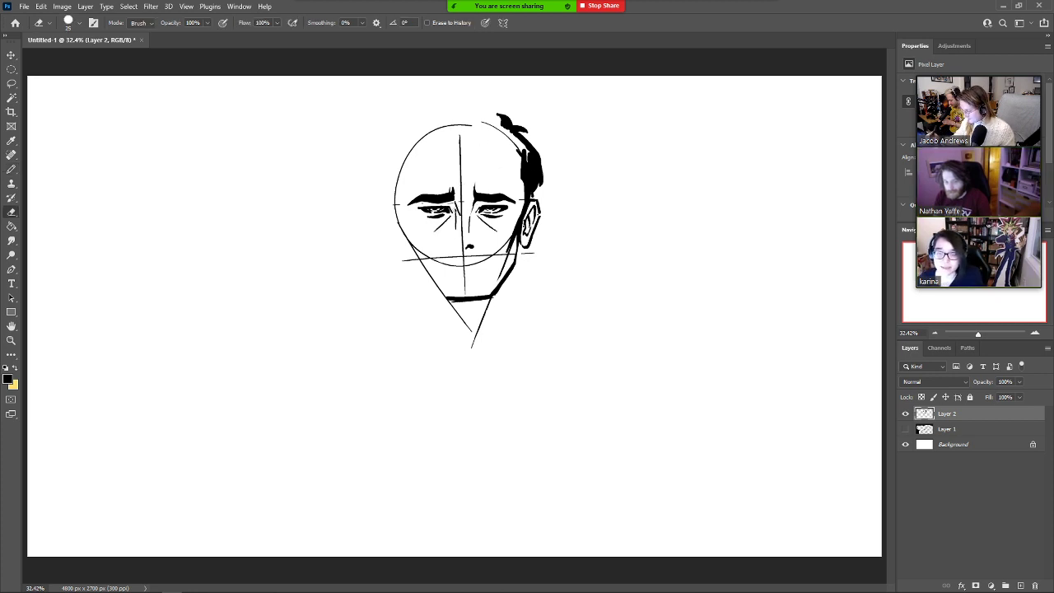
left_click_drag(458, 202, 460, 203)
left_click_drag(461, 140, 463, 234)
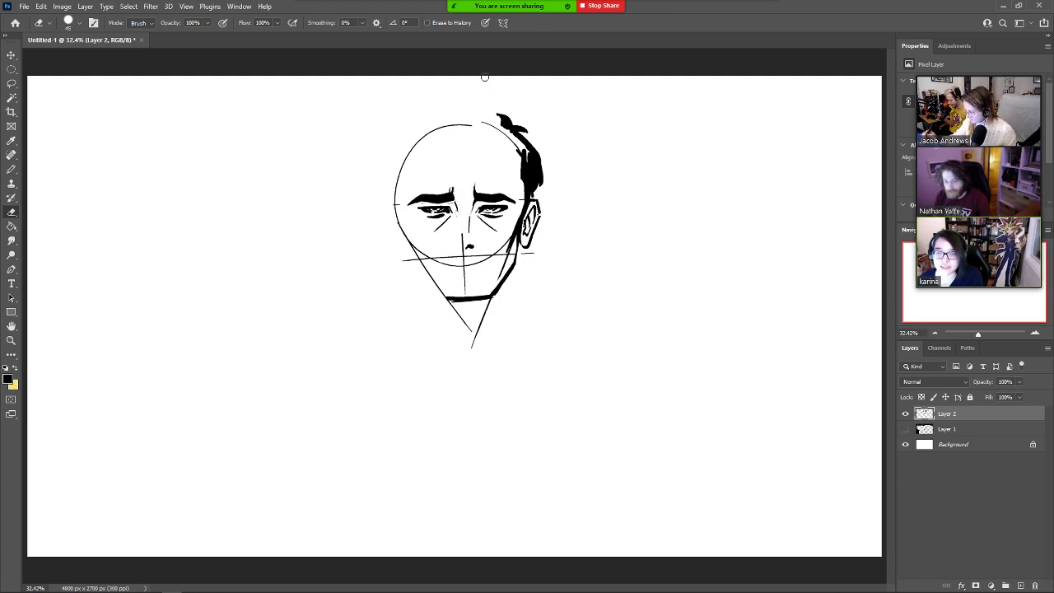
key("b")
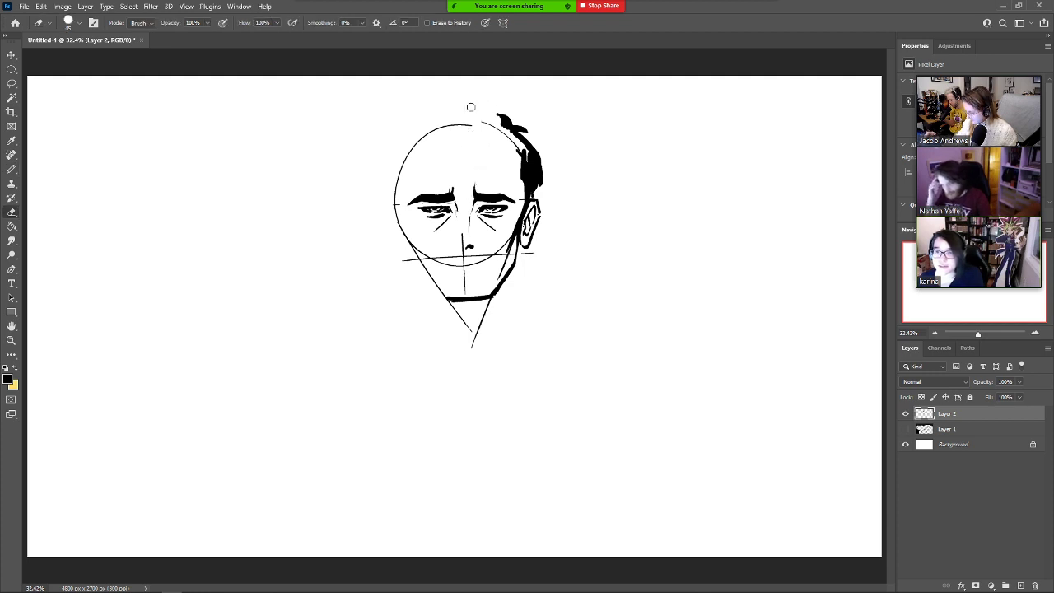
left_click_drag(471, 175, 470, 201)
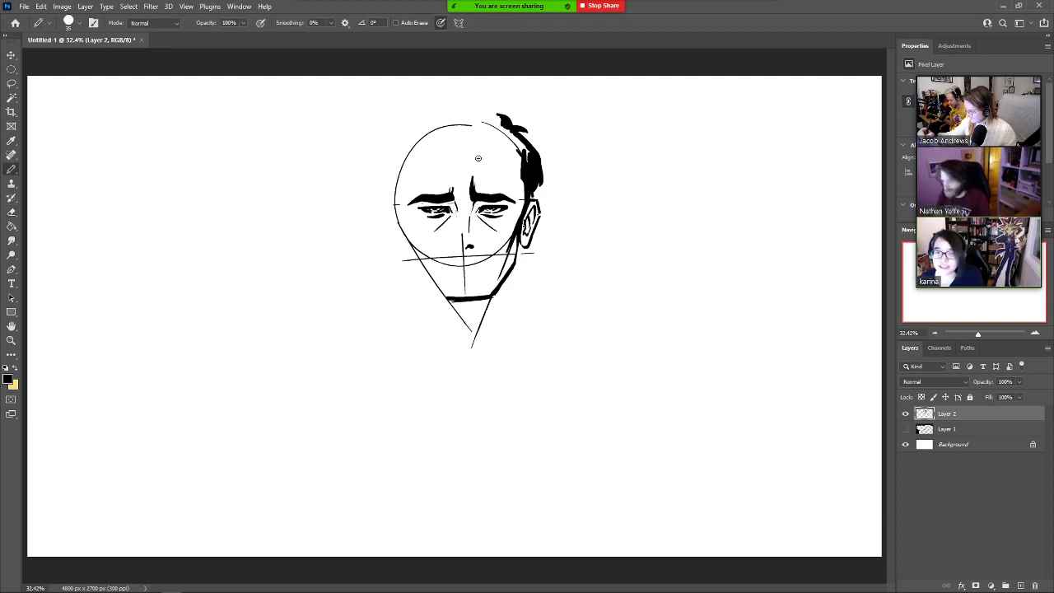
Ink two tapered hair strands falling over the forehead above the left eyebrow, undoing the extra right jaw stroke.
key("e")
key("b")
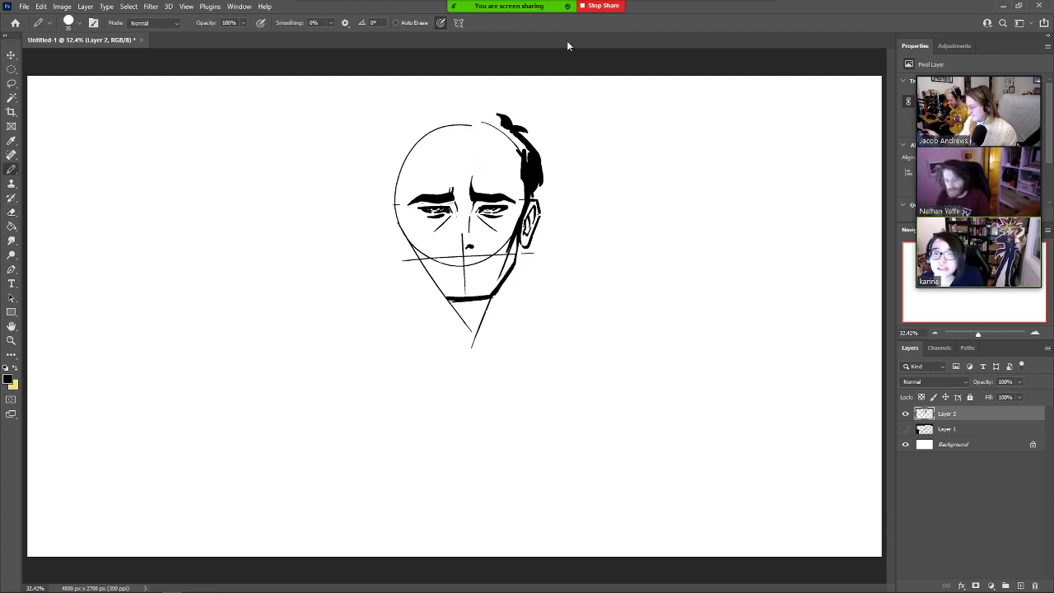
mouse_move(430, 150)
left_mouse_down()
mouse_move(435, 187)
mouse_move(447, 133)
left_mouse_up()
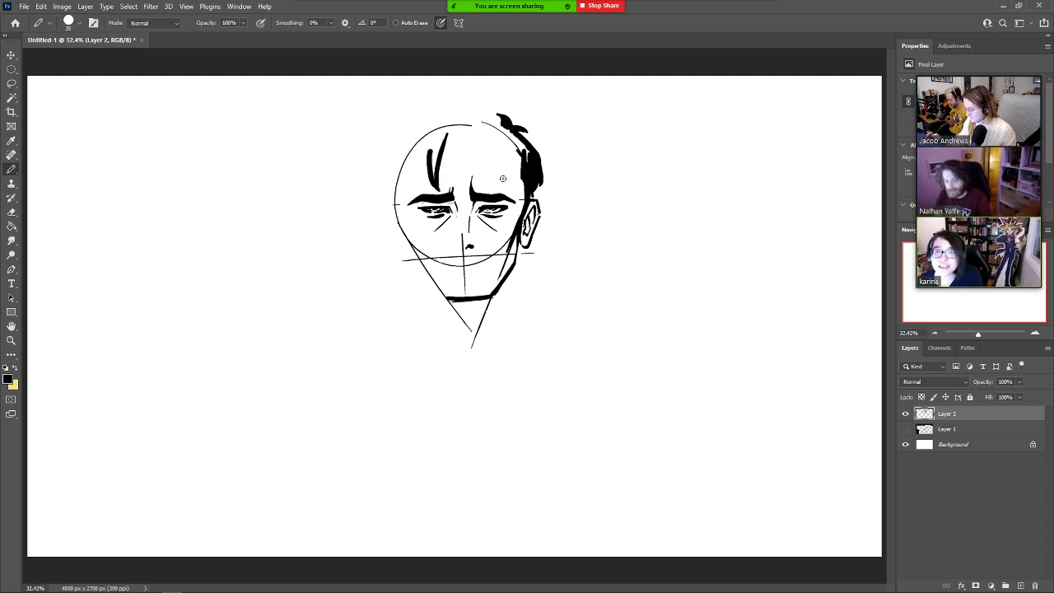
left_click_drag(520, 234, 514, 264)
key("ctrl+z")
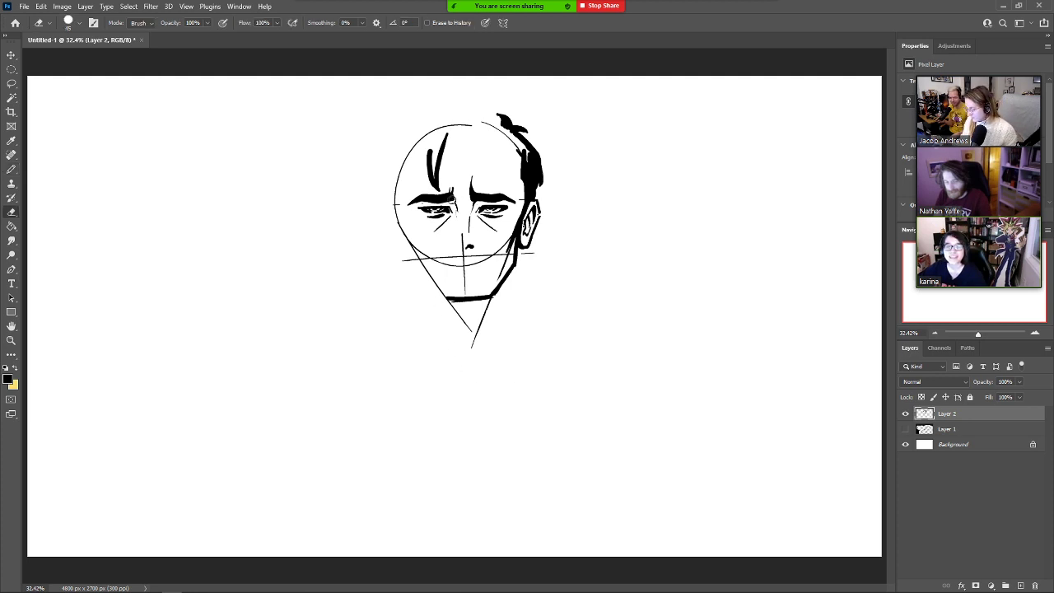
Refine the left frown line and ink short creases above the inner ends of both eyebrows.
key("b")
left_click_drag(451, 188, 453, 197)
key("e")
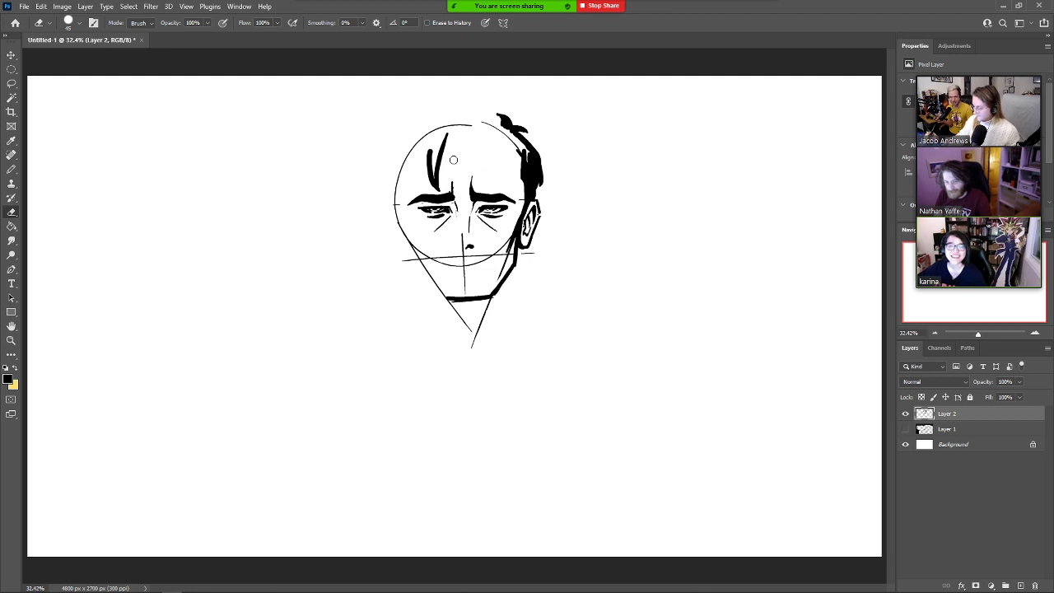
key("b")
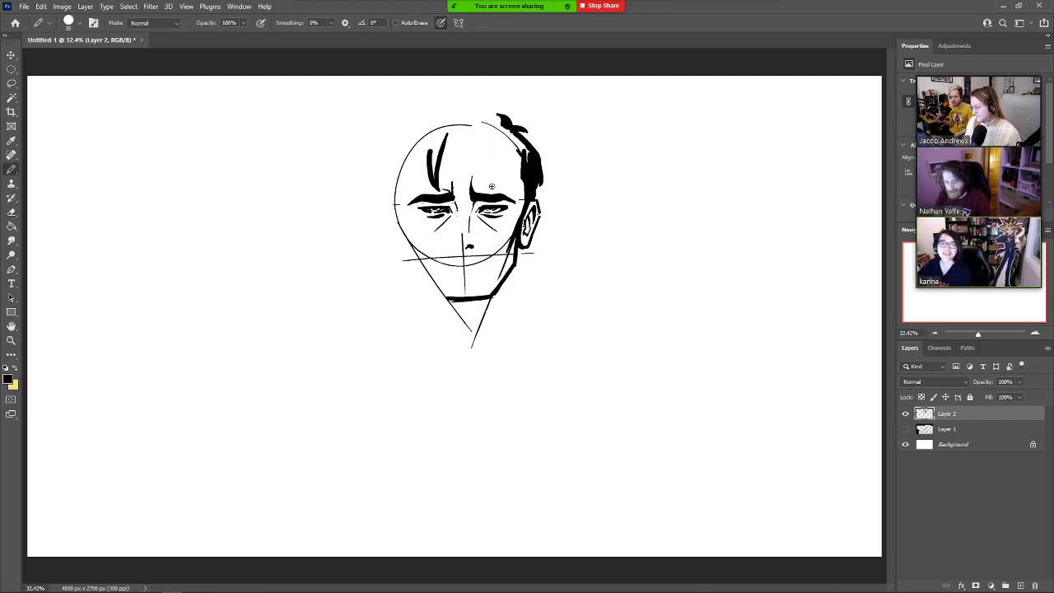
left_click_drag(472, 192, 488, 190)
Erase the construction lines inside the right cheek and jaw, including the horizontal guide crossing the jawline.
key("e")
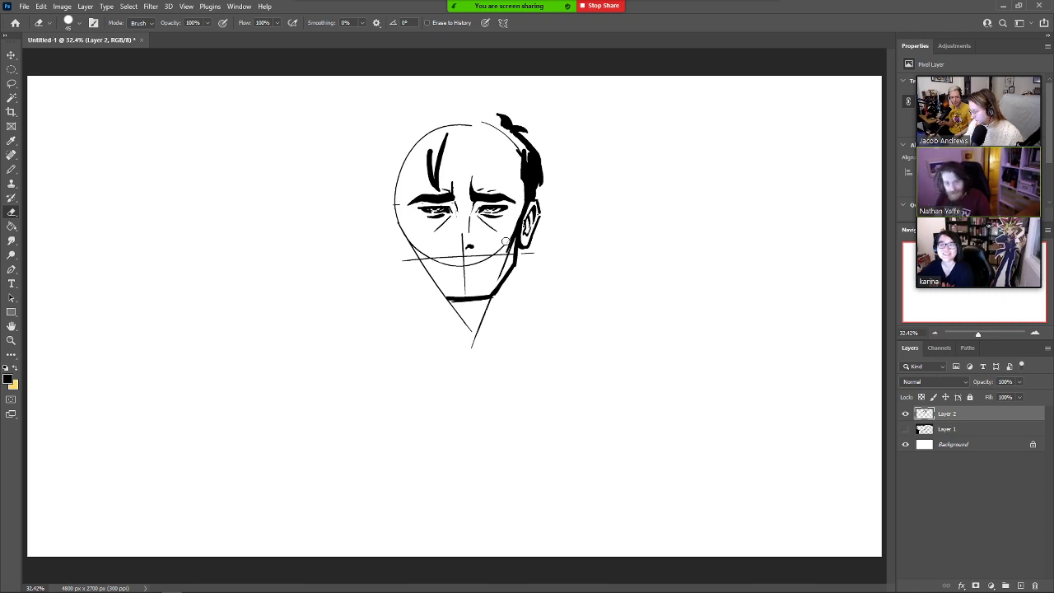
key("b")
key("e")
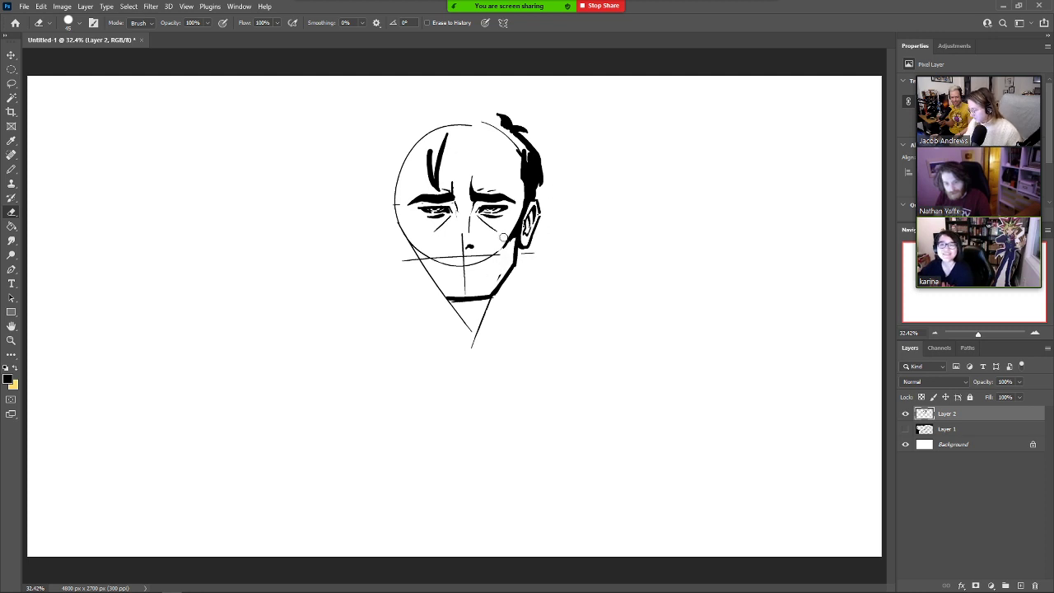
Ink curved nostril wings on both sides of the nose and a vertical neck line below the right ear.
key("b")
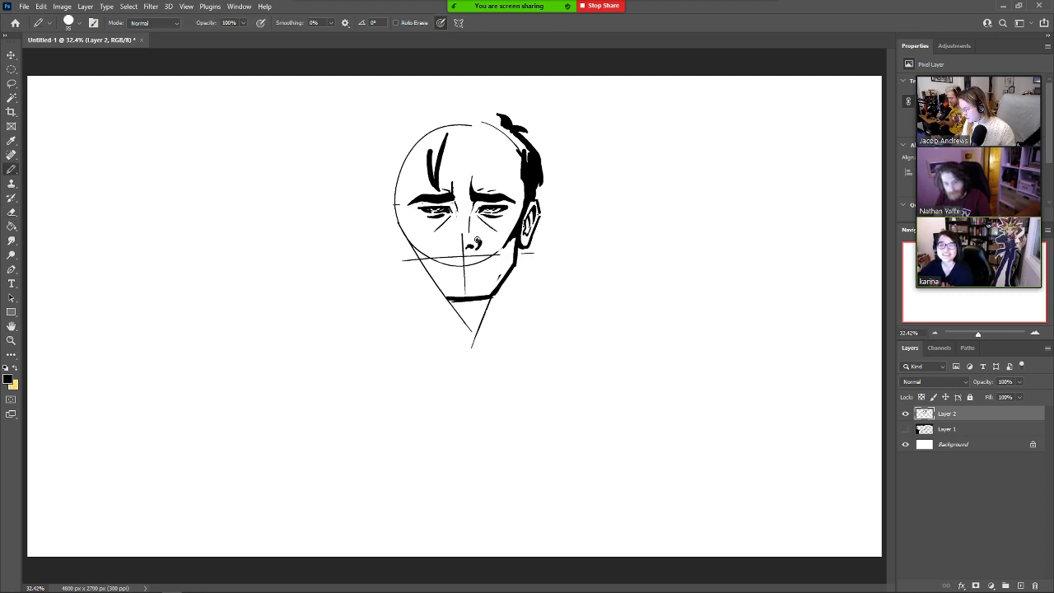
left_click_drag(448, 244, 451, 234)
left_click_drag(517, 247, 516, 332)
Ink the left face contour from the temple past the brow to the cheek, undoing the unwanted strokes.
left_click_drag(392, 193, 404, 255)
key("ctrl+z")
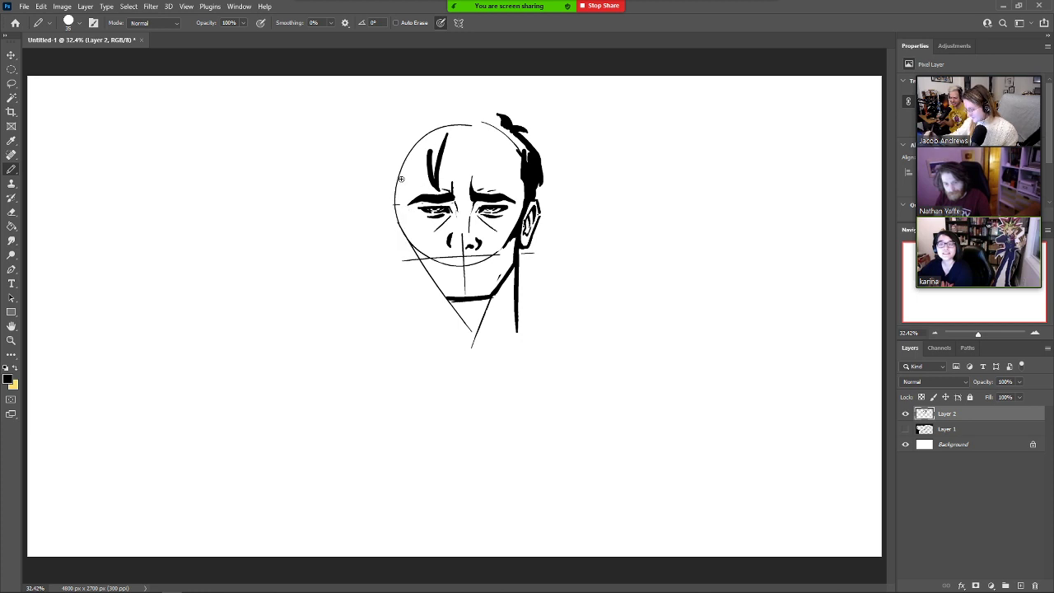
mouse_move(400, 146)
left_mouse_down()
mouse_move(397, 204)
mouse_move(422, 257)
left_mouse_up()
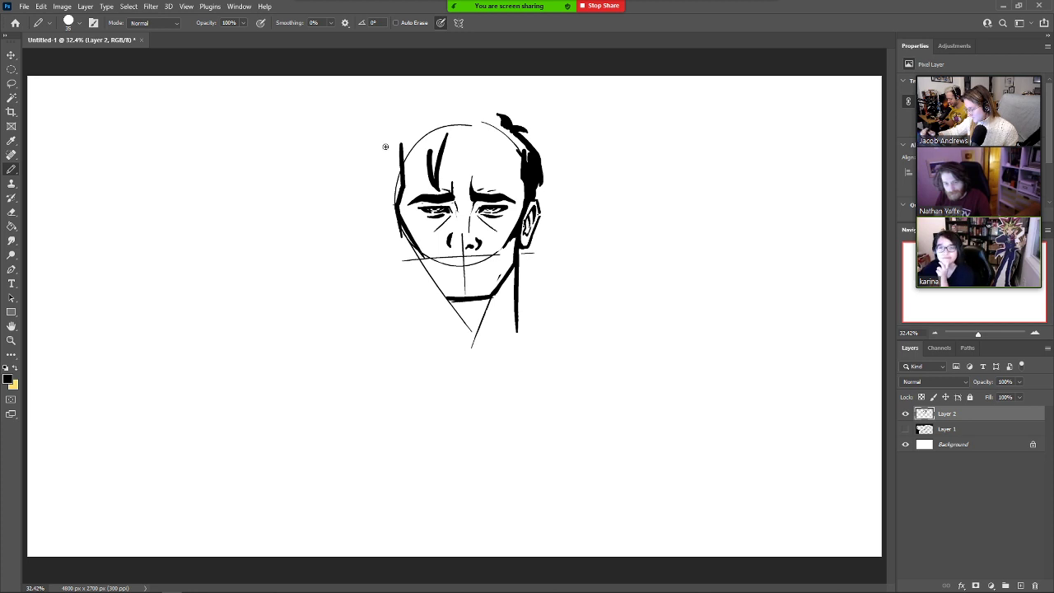
key("ctrl+z")
left_click_drag(397, 212, 427, 259)
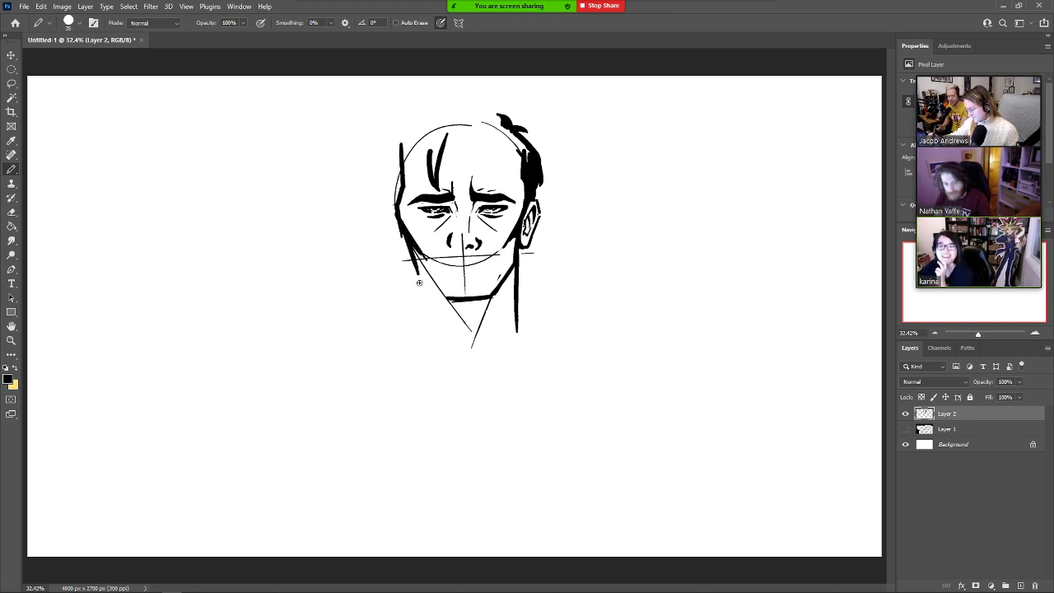
Try to ink the left jawline from the cheek down to the chin, undoing the misplaced strokes.
mouse_move(404, 234)
left_mouse_down()
mouse_move(414, 273)
mouse_move(450, 299)
left_mouse_up()
key("ctrl+z")
left_click_drag(415, 268, 450, 302)
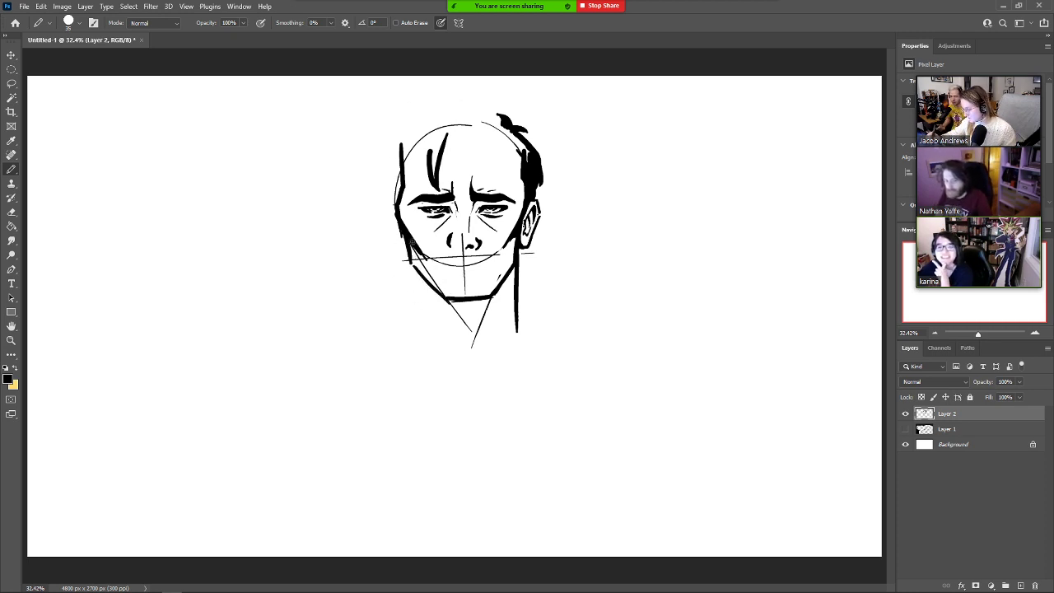
key("ctrl+z")
key("e")
left_click_drag(399, 232, 421, 275)
key("b")
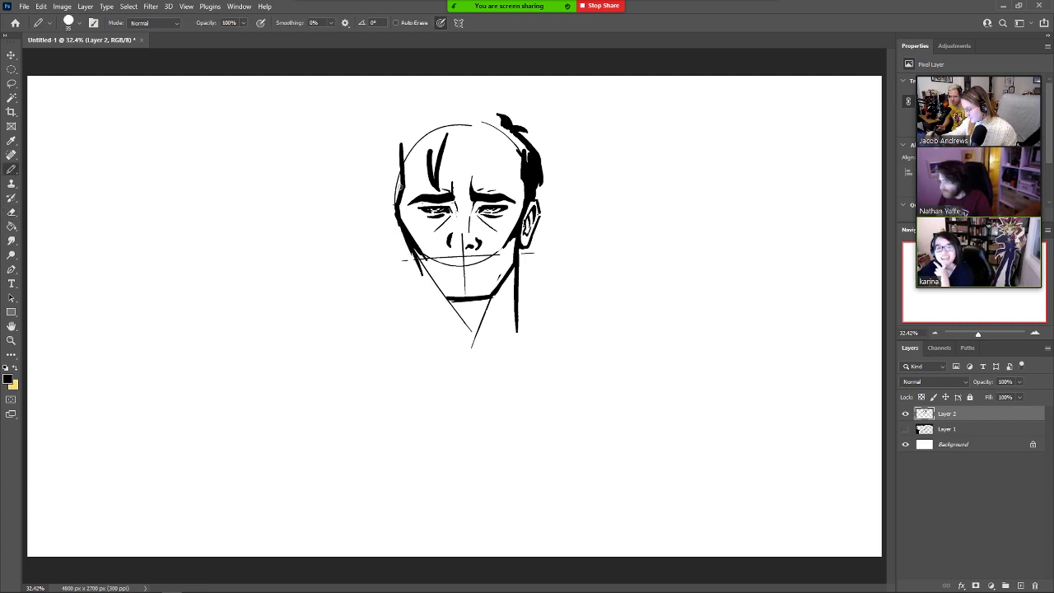
key("ctrl+z")
mouse_move(405, 230)
left_mouse_down()
mouse_move(416, 275)
mouse_move(452, 300)
left_mouse_up()
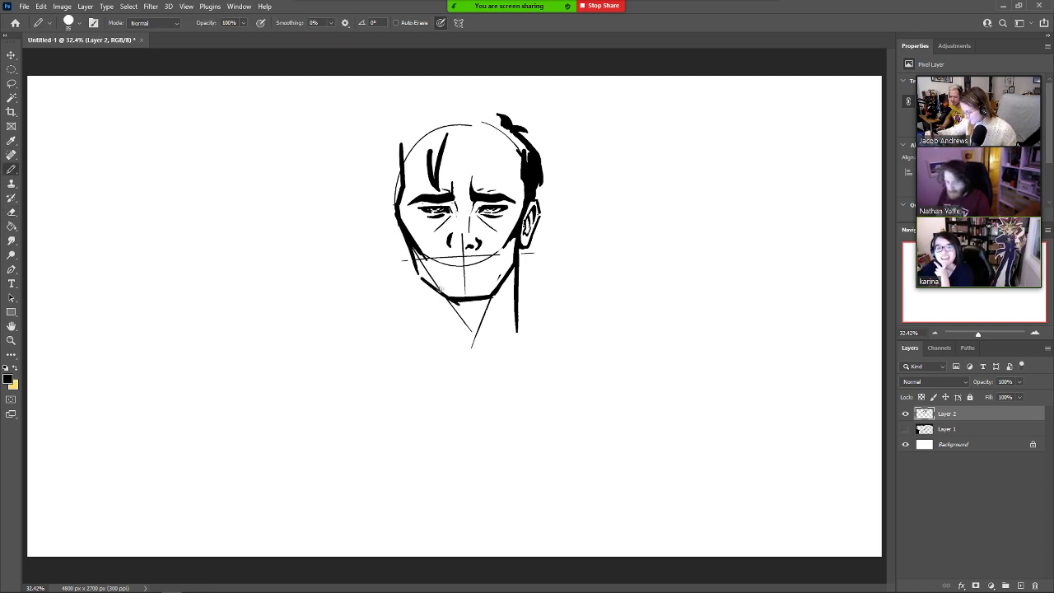
Rework the right jawline with tapered strokes and erase the flat chin line and heavy lower jaw.
left_click_drag(517, 243, 486, 293)
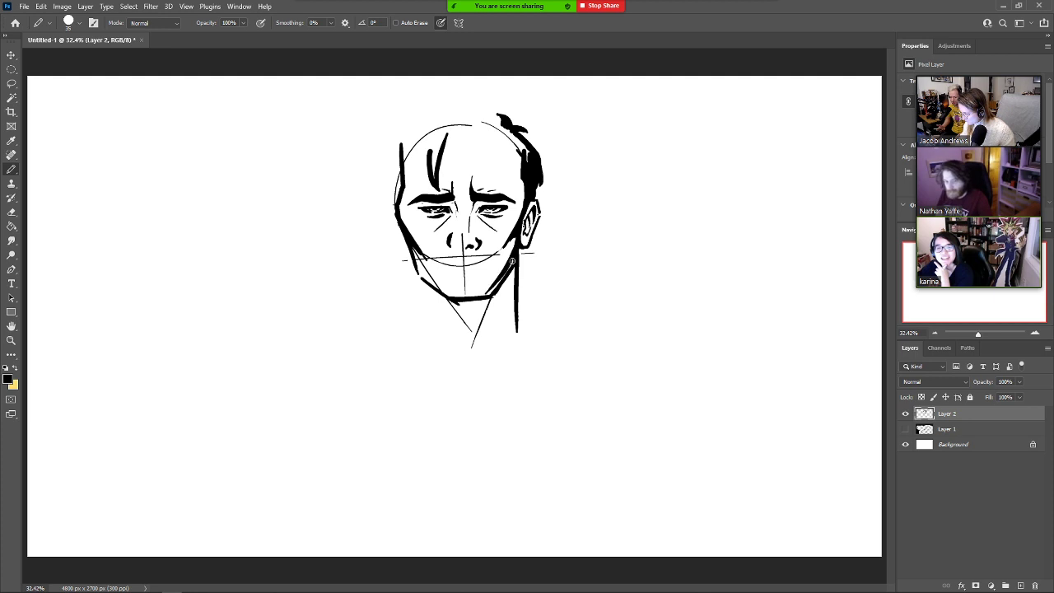
left_click_drag(513, 255, 480, 305)
key("e")
mouse_move(515, 264)
left_mouse_down()
mouse_move(491, 303)
mouse_move(453, 299)
left_mouse_up()
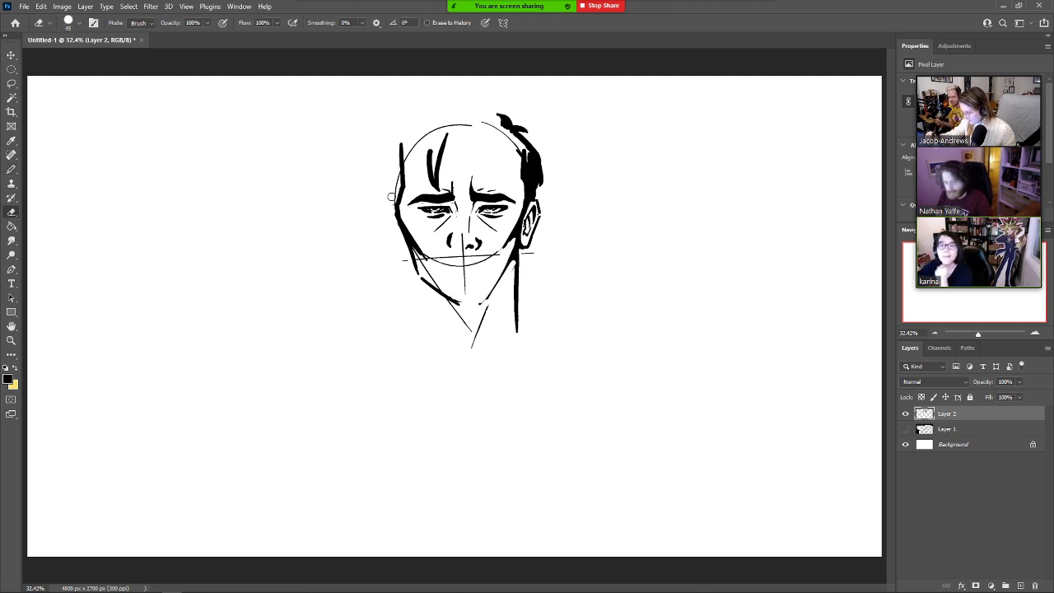
Erase the rough left jaw strokes and re-ink the cheek and jaw contour down toward the chin.
key("b")
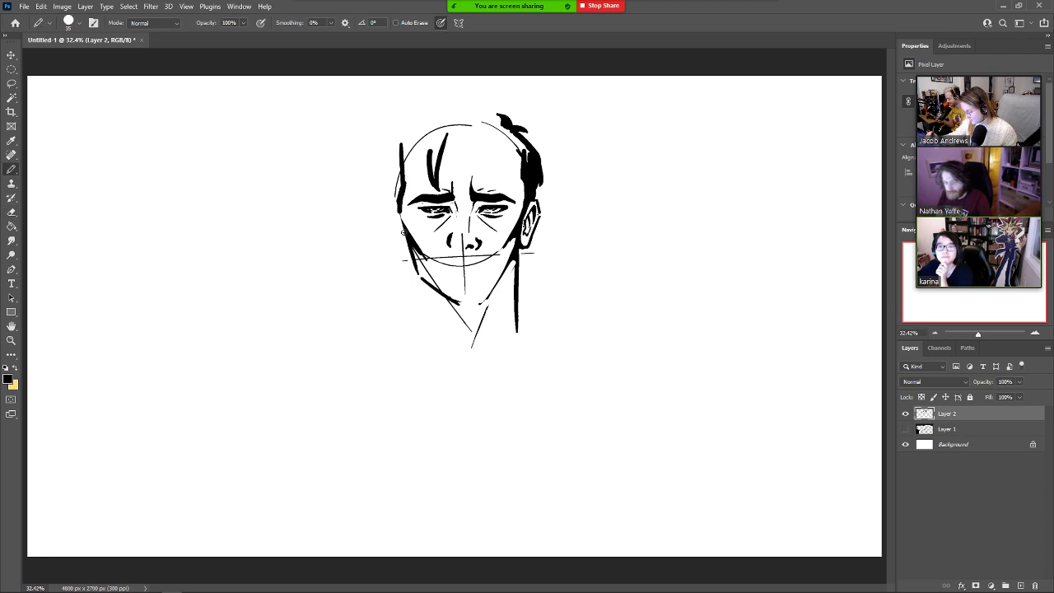
left_click_drag(403, 224, 418, 277)
key("e")
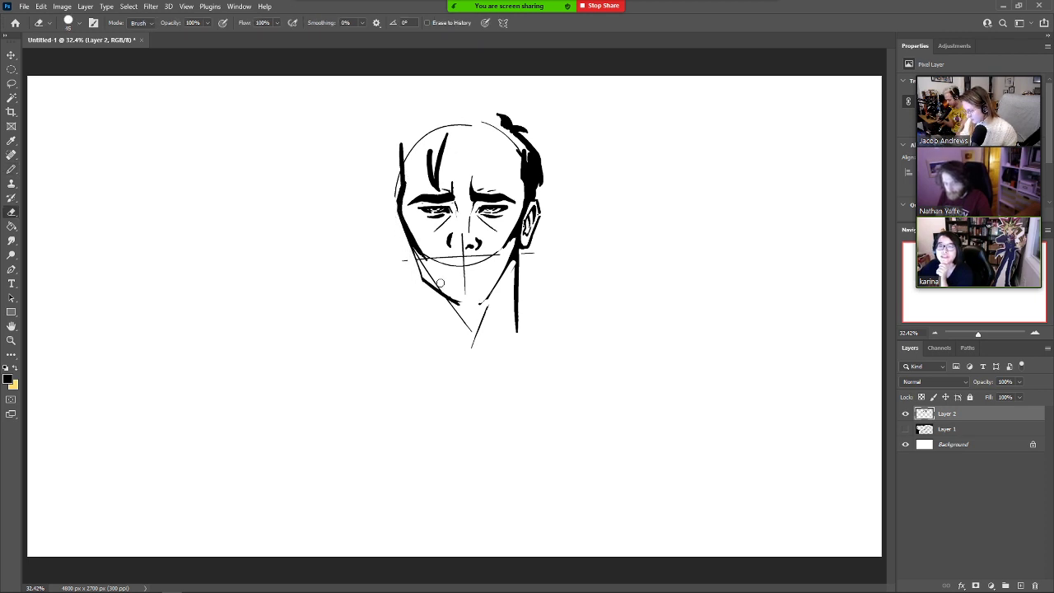
left_click_drag(411, 269, 445, 298)
key("b")
left_click_drag(411, 245, 422, 269)
mouse_move(404, 228)
left_mouse_down()
mouse_move(418, 270)
mouse_move(464, 295)
left_mouse_up()
key("ctrl+z")
mouse_move(416, 266)
left_mouse_down()
mouse_move(444, 293)
mouse_move(480, 297)
left_mouse_up()
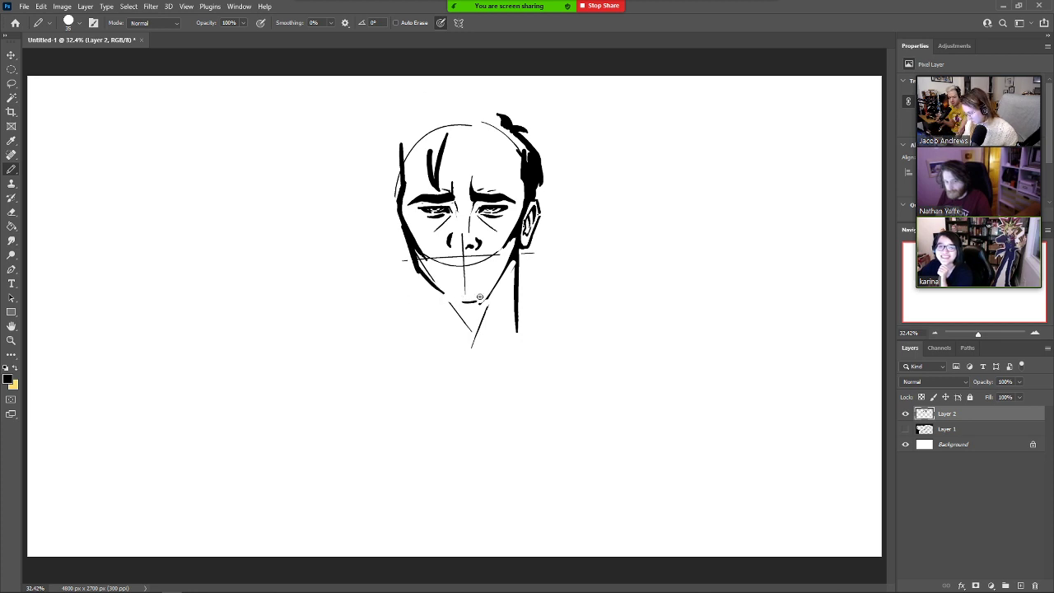
Ink a short curved chin line and erase the leftover line ends and guides along both sides of the jaw.
left_click_drag(511, 262, 457, 302)
key("e")
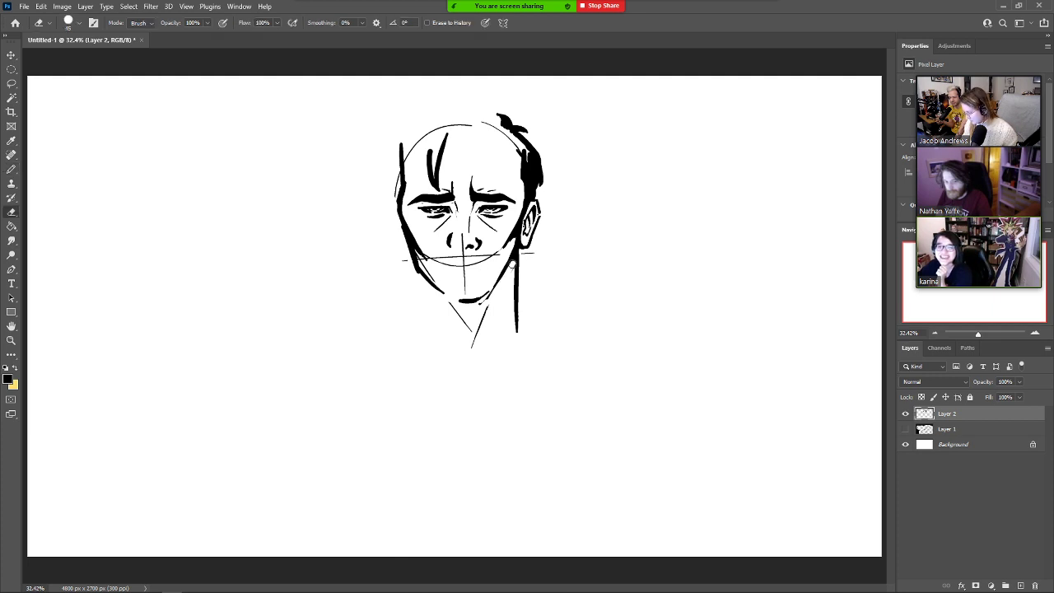
key("b")
key("e")
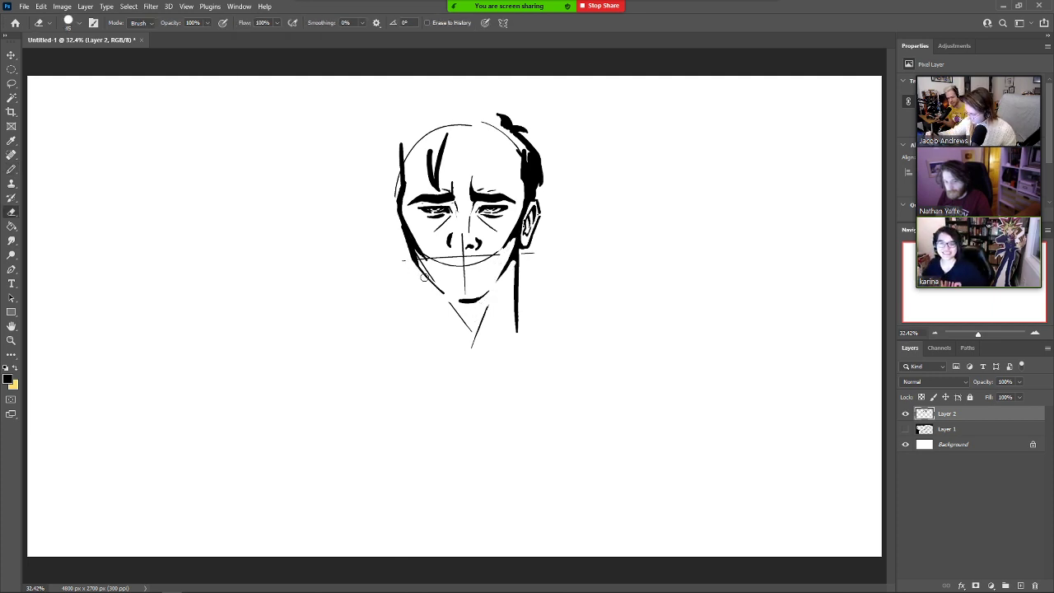
key("b")
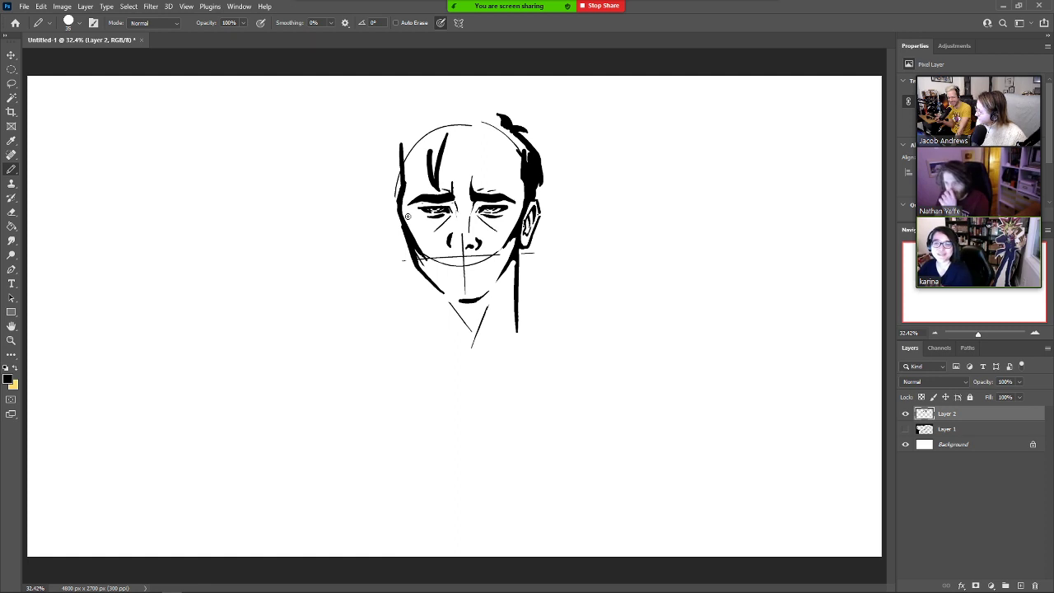
key("e")
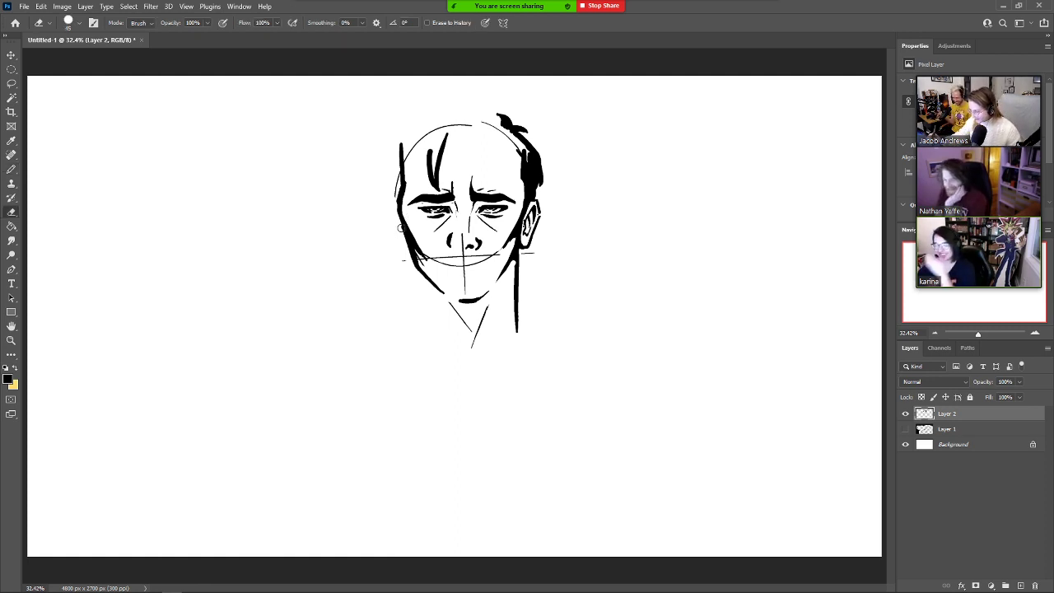
Sketch loose nested circles and ovals on the empty canvas beside the head.
key("b")
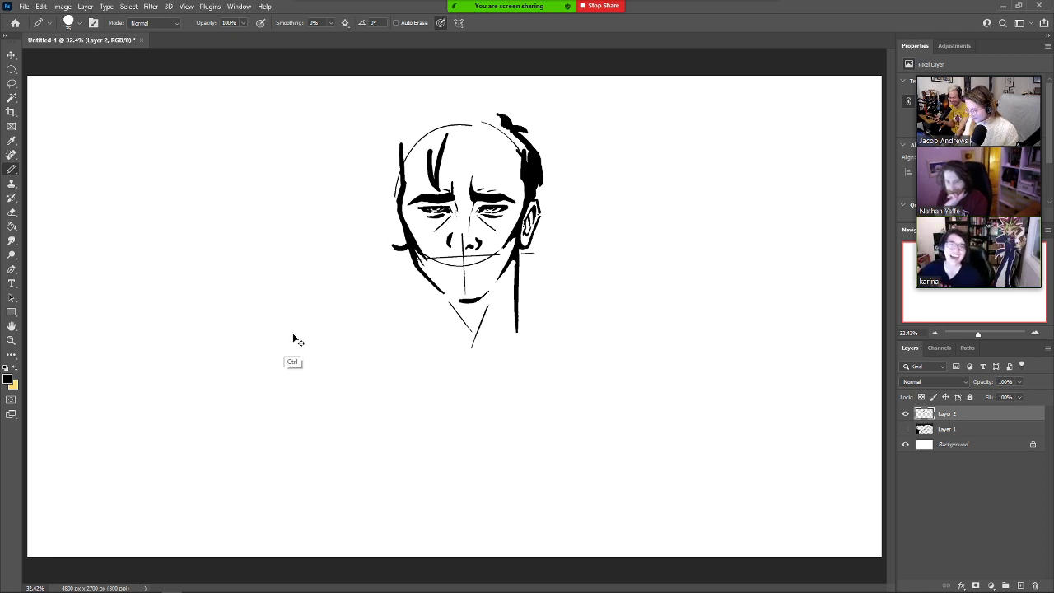
mouse_move(211, 216)
left_mouse_down()
mouse_move(173, 238)
mouse_move(144, 322)
left_mouse_up()
mouse_move(174, 365)
left_mouse_down()
mouse_move(288, 359)
mouse_move(271, 208)
mouse_move(213, 216)
mouse_move(131, 254)
mouse_move(266, 348)
mouse_move(204, 200)
mouse_move(244, 323)
mouse_move(160, 280)
mouse_move(205, 304)
mouse_move(245, 252)
left_mouse_up()
key("ctrl+z")
key("ctrl+z")
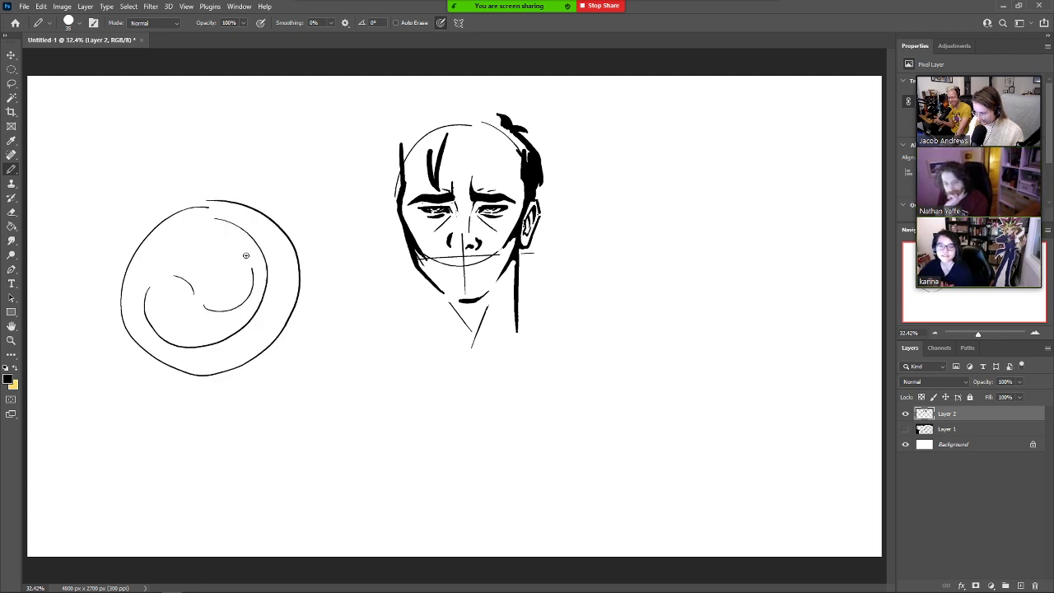
mouse_move(207, 207)
left_mouse_down()
mouse_move(243, 221)
mouse_move(208, 212)
left_mouse_up()
mouse_move(150, 272)
left_mouse_down()
mouse_move(173, 290)
mouse_move(162, 265)
mouse_move(151, 293)
left_mouse_up()
key("e")
left_click_drag(239, 226, 214, 222)
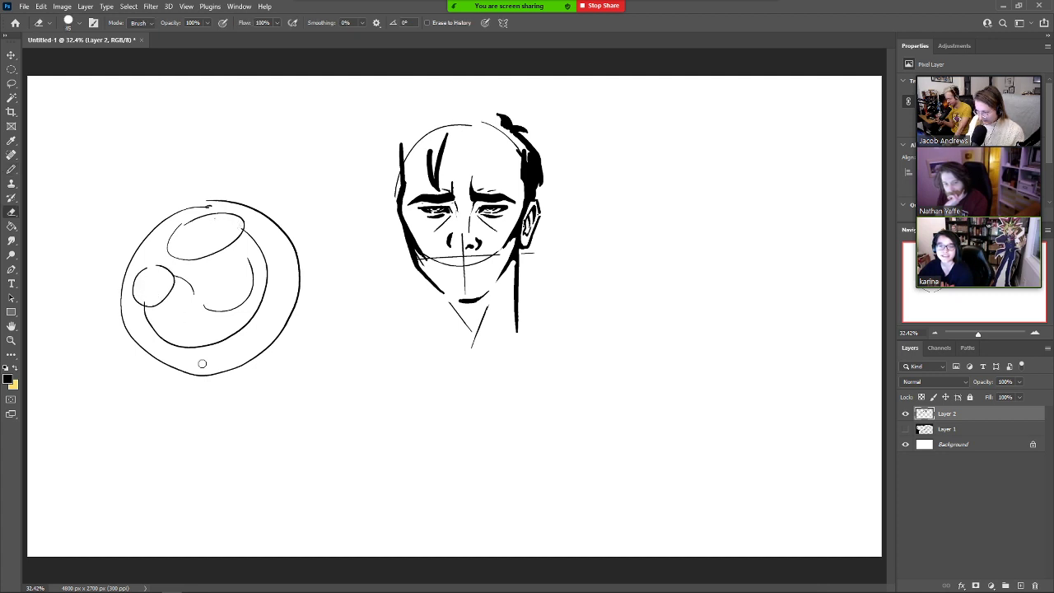
Select the loose circle sketch with the Lasso, delete it and clear the selection.
key("l")
mouse_move(129, 429)
left_mouse_down()
mouse_move(299, 401)
mouse_move(129, 429)
left_mouse_up()
key("Delete")
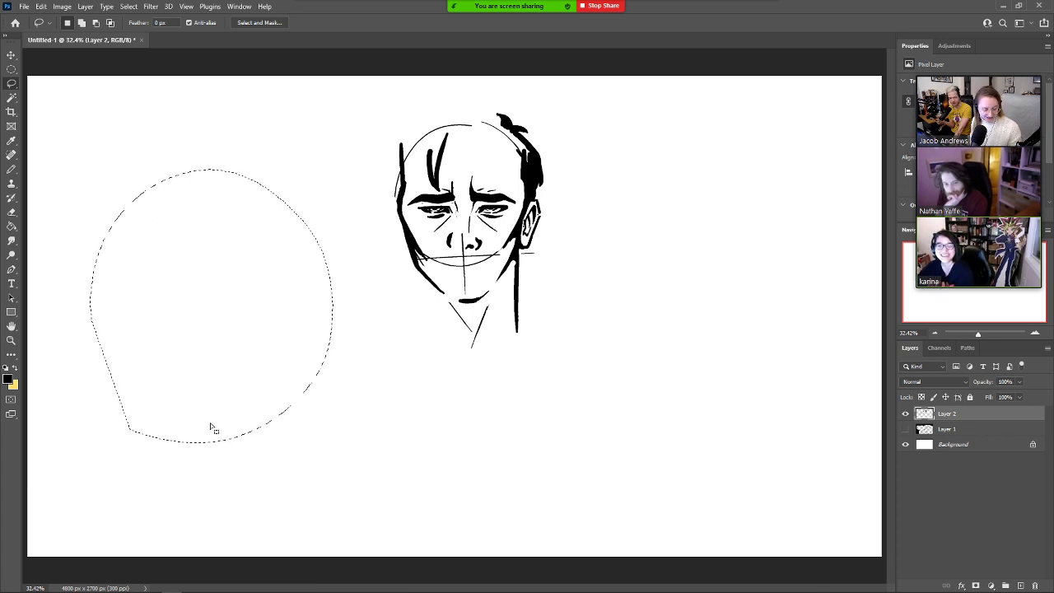
key("ctrl+d")
Add jagged hair strands at the middle of the forehead and a pointed tuft at the left temple.
key("b")
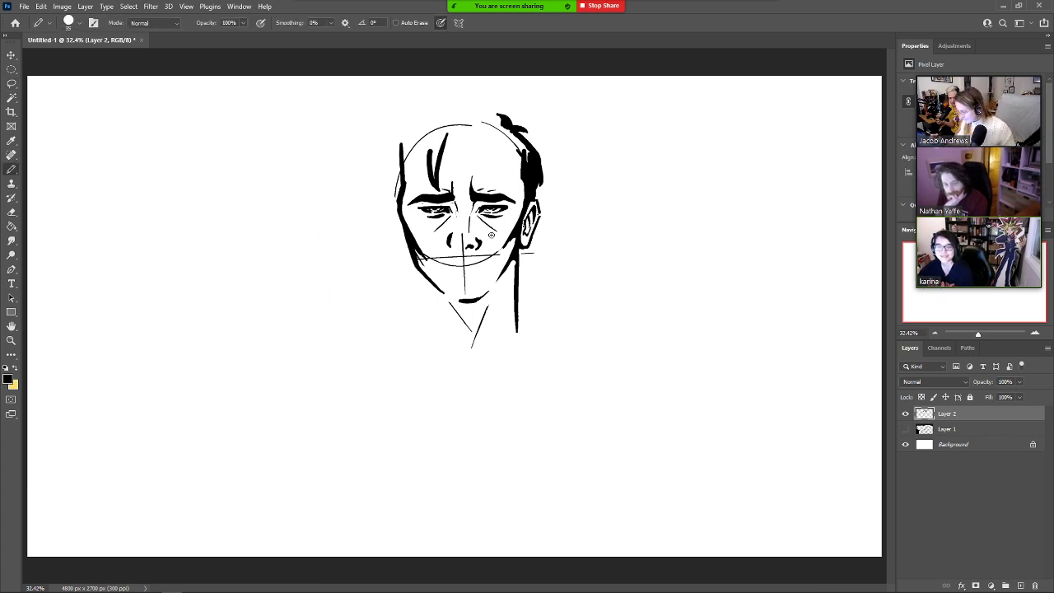
mouse_move(443, 149)
left_mouse_down()
mouse_move(448, 189)
mouse_move(446, 174)
mouse_move(458, 160)
mouse_move(459, 188)
mouse_move(471, 145)
mouse_move(462, 195)
left_mouse_up()
key("ctrl+z")
key("ctrl+z")
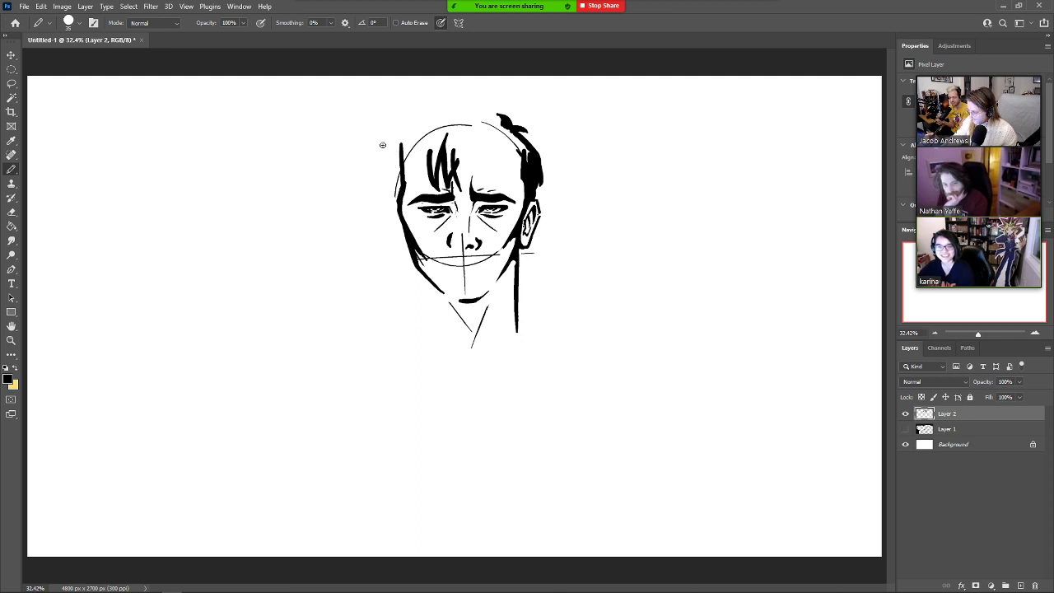
mouse_move(402, 219)
left_mouse_down()
mouse_move(397, 167)
mouse_move(389, 178)
left_mouse_up()
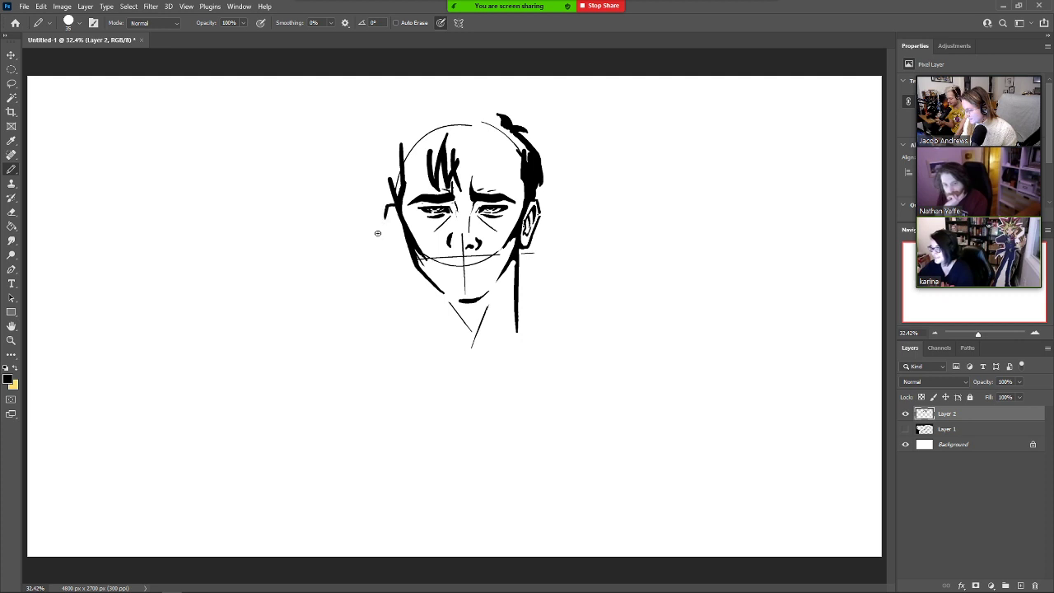
Ink the left ear's outline and inner fold, and thicken the hair above it with jagged upward strokes.
key("ctrl")
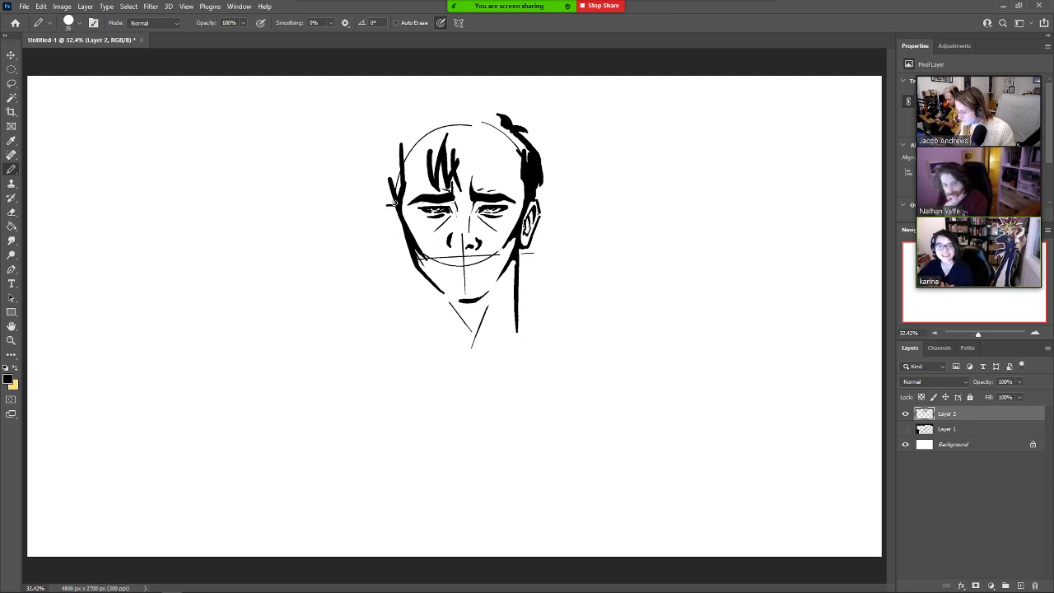
key("e")
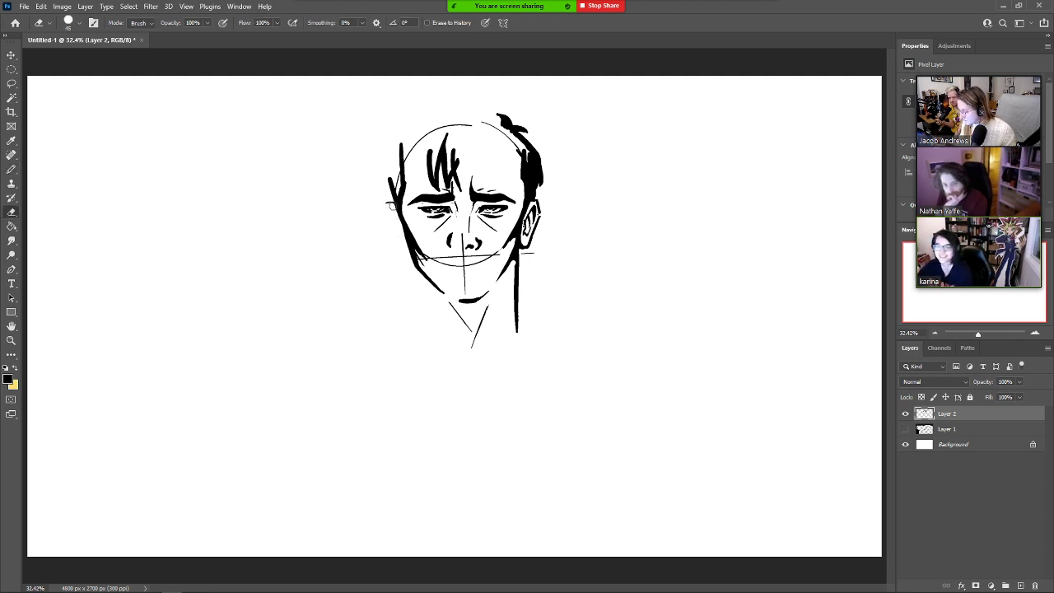
key("b")
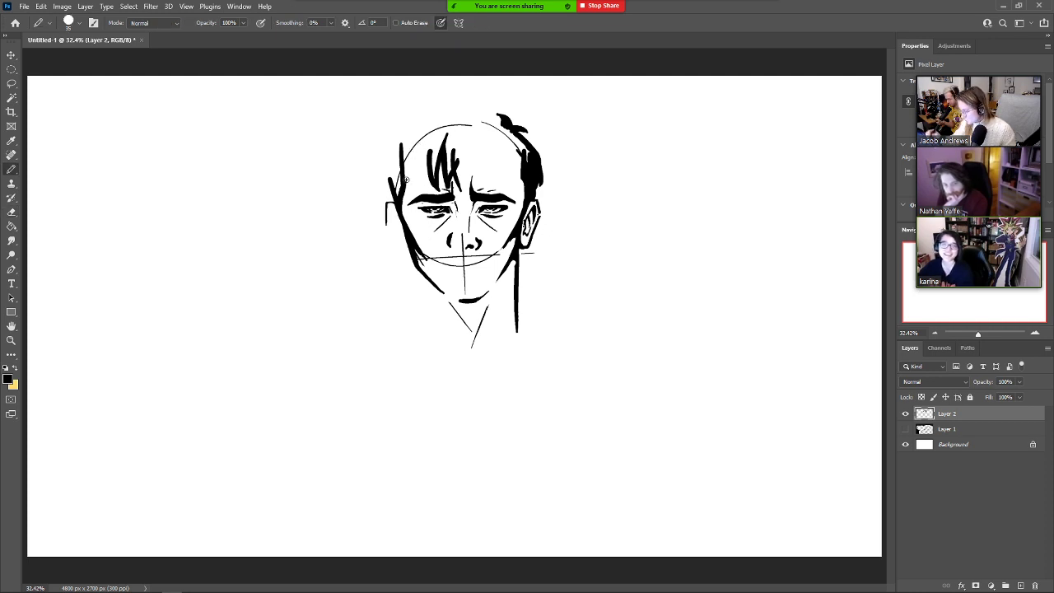
left_click_drag(389, 217, 406, 251)
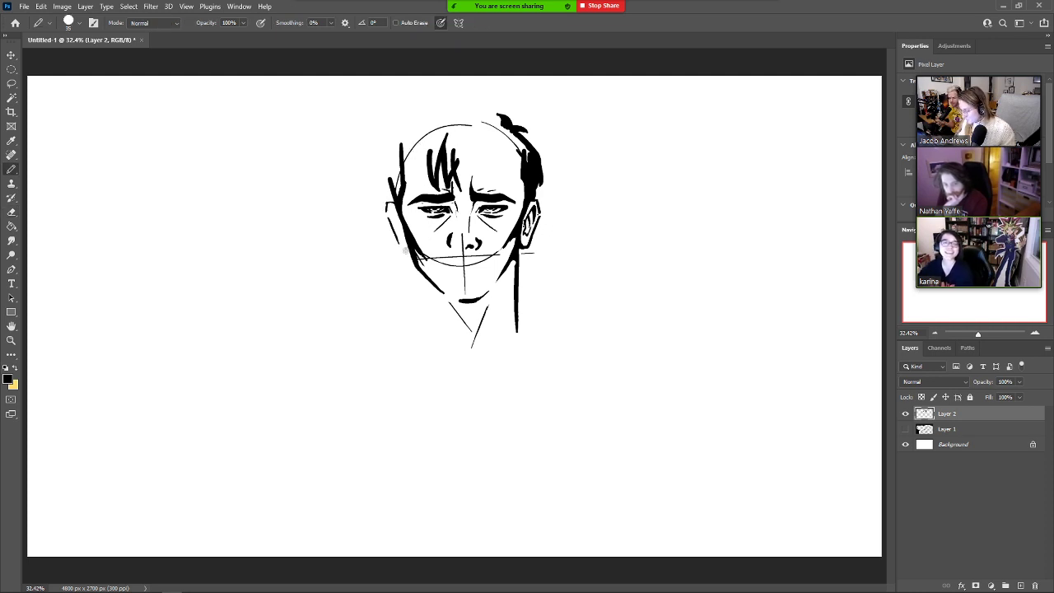
key("e")
left_click_drag(392, 218, 396, 241)
key("b")
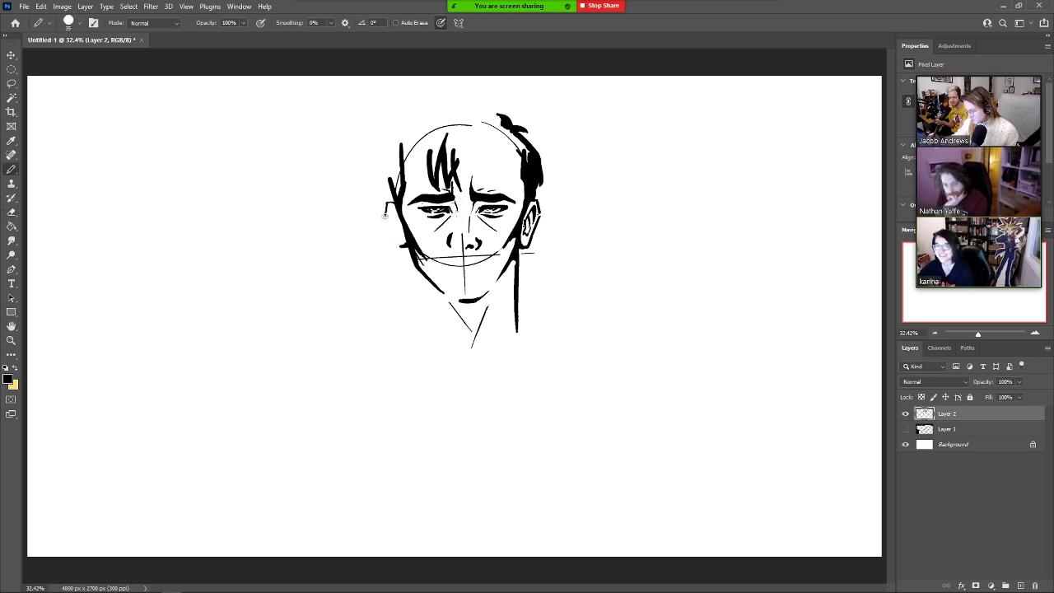
left_click_drag(387, 222, 398, 246)
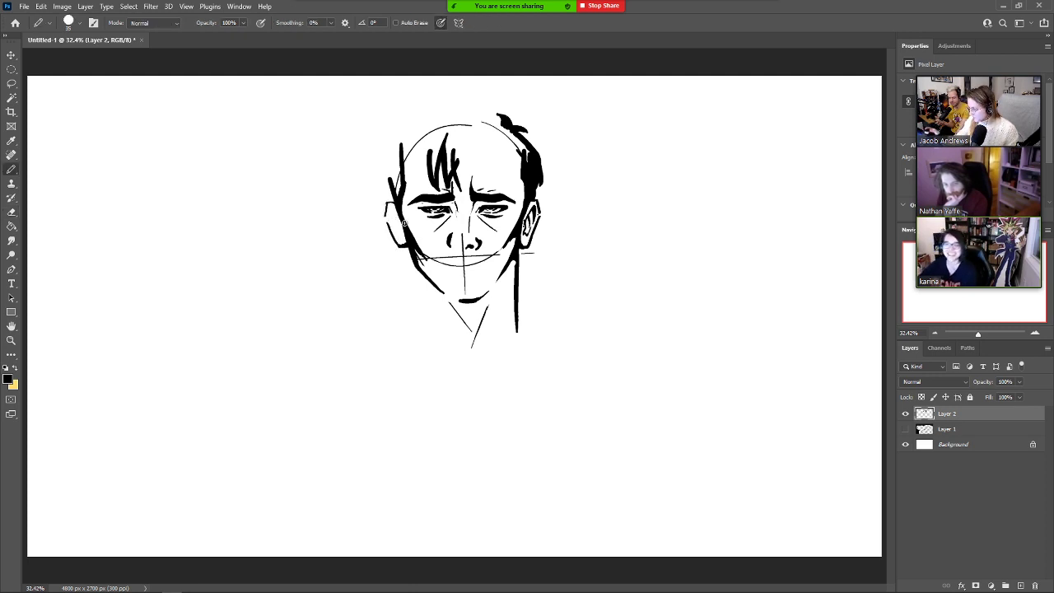
mouse_move(384, 171)
left_mouse_down()
mouse_move(387, 199)
mouse_move(394, 136)
left_mouse_up()
mouse_move(390, 189)
left_mouse_down()
mouse_move(391, 65)
mouse_move(400, 191)
mouse_move(401, 137)
left_mouse_up()
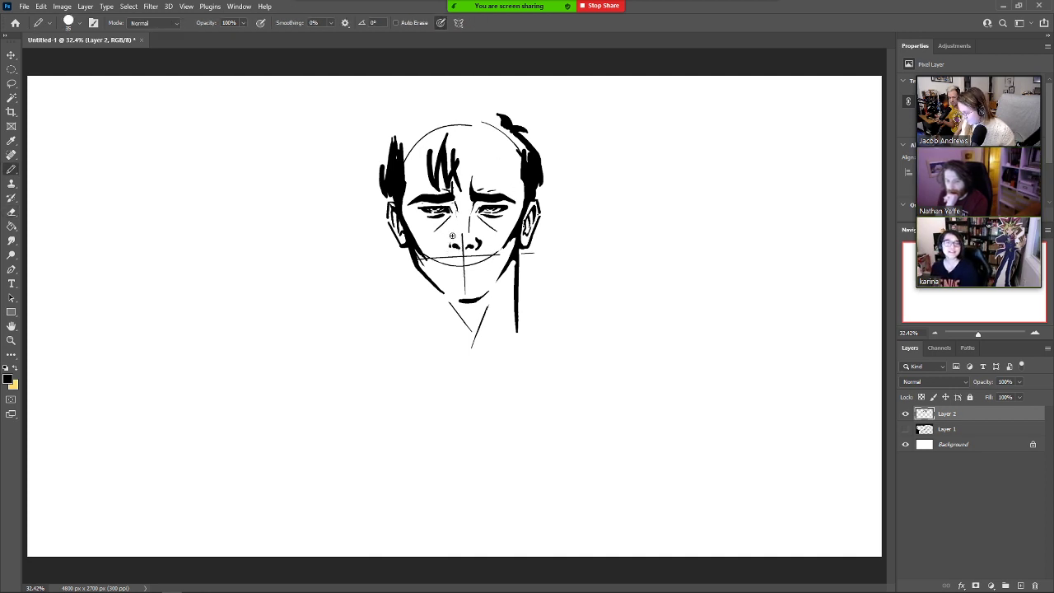
Erase the vertical guide through the forehead and nose, leaving a short horizontal line across the nose bridge.
key("e")
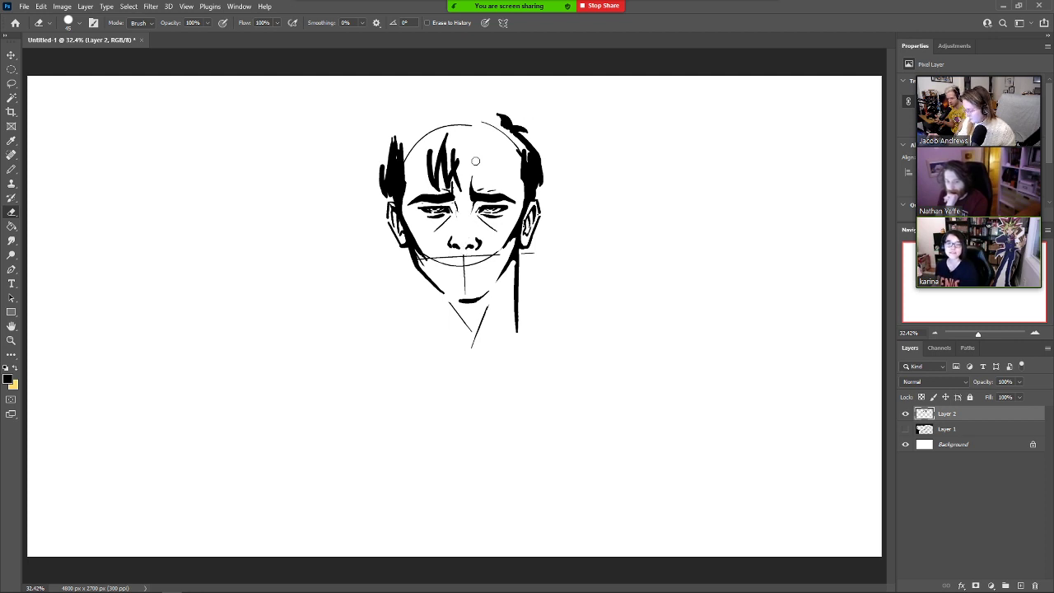
key("b")
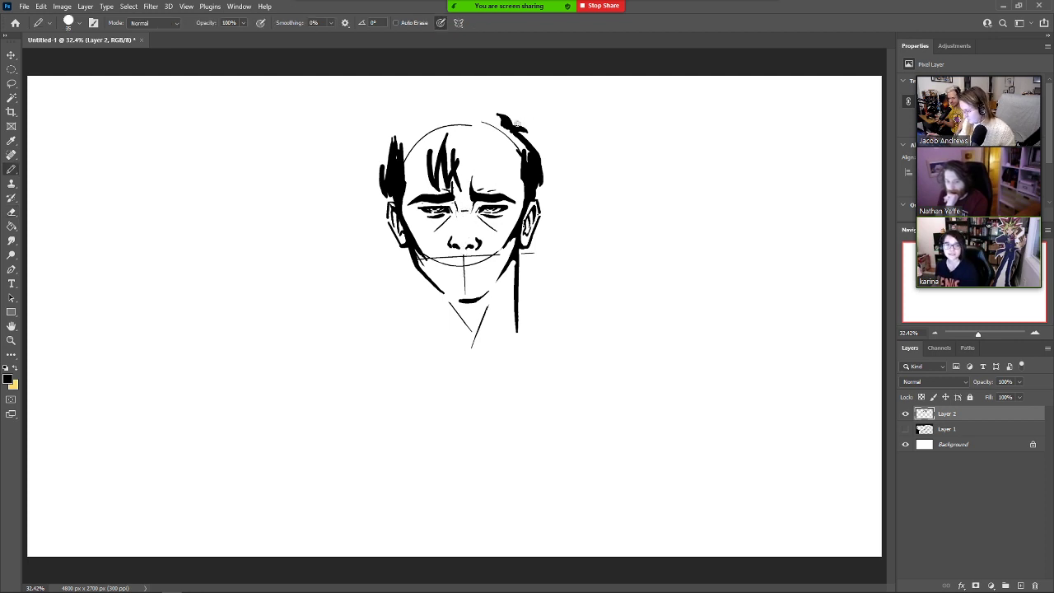
key("e")
key("b")
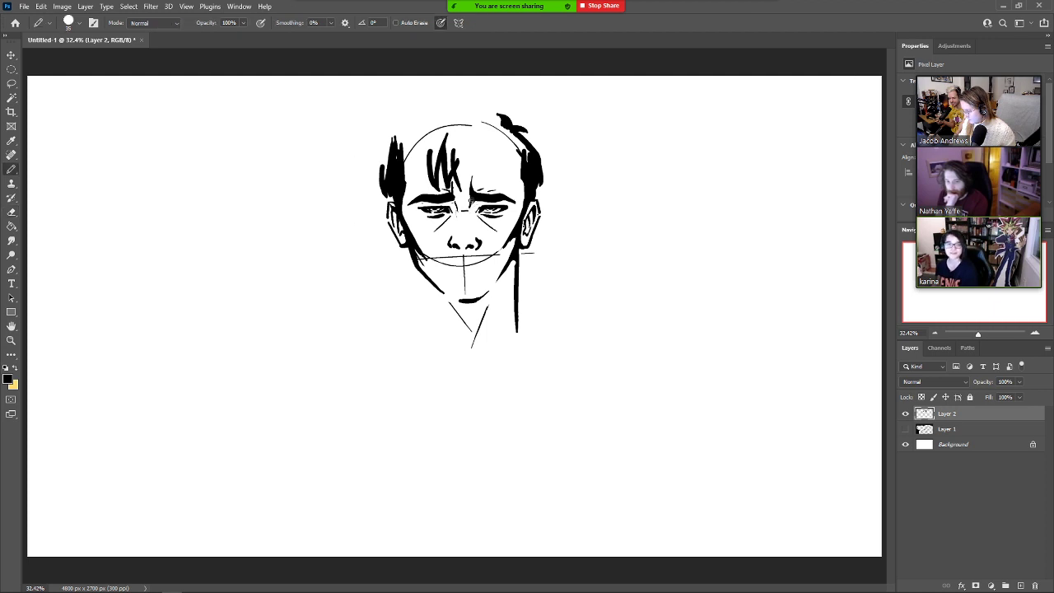
key("e")
key("b")
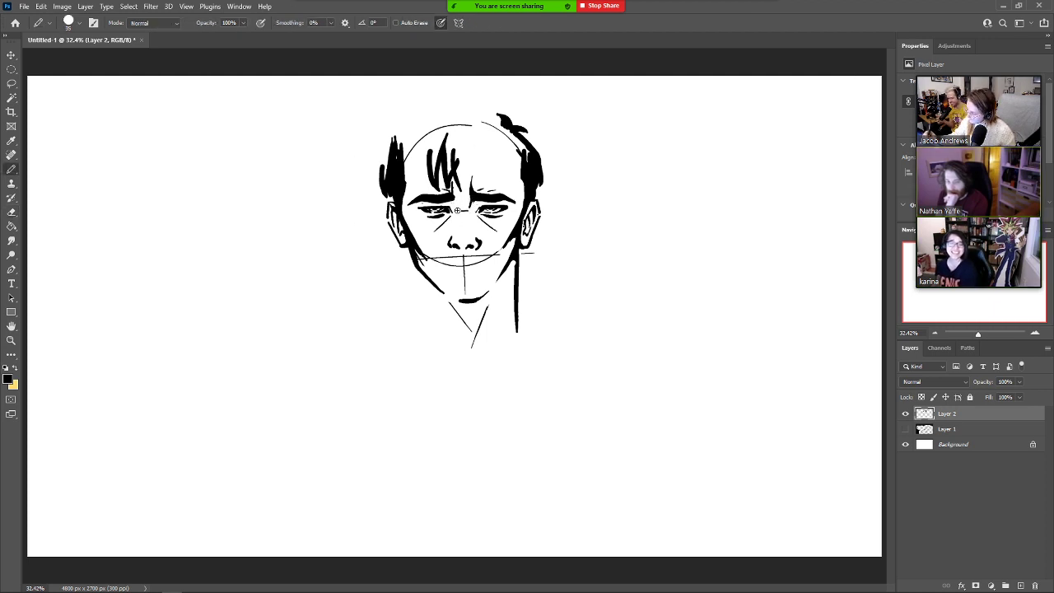
key("e")
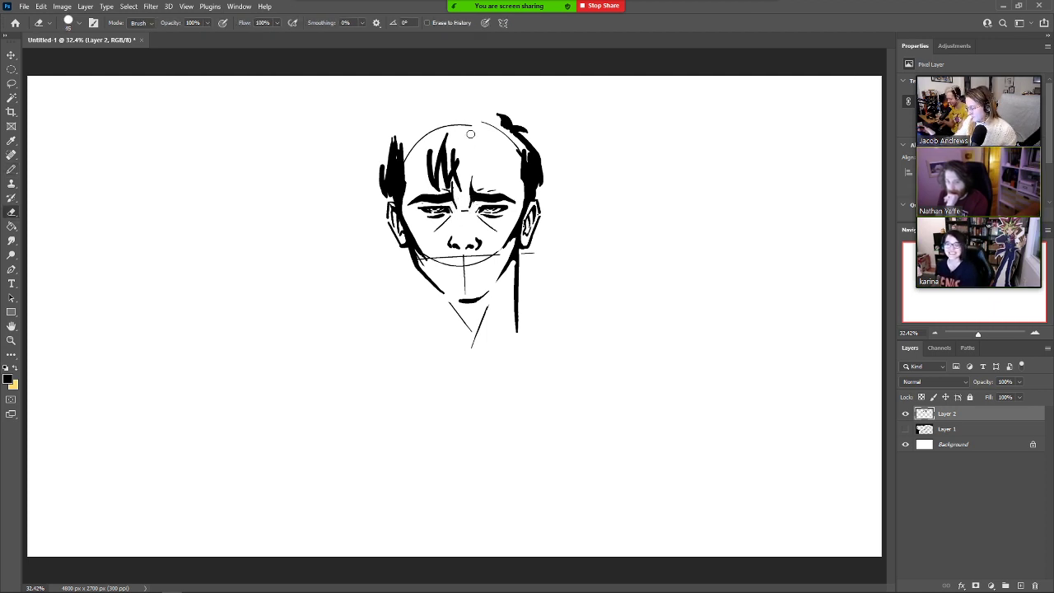
key("b")
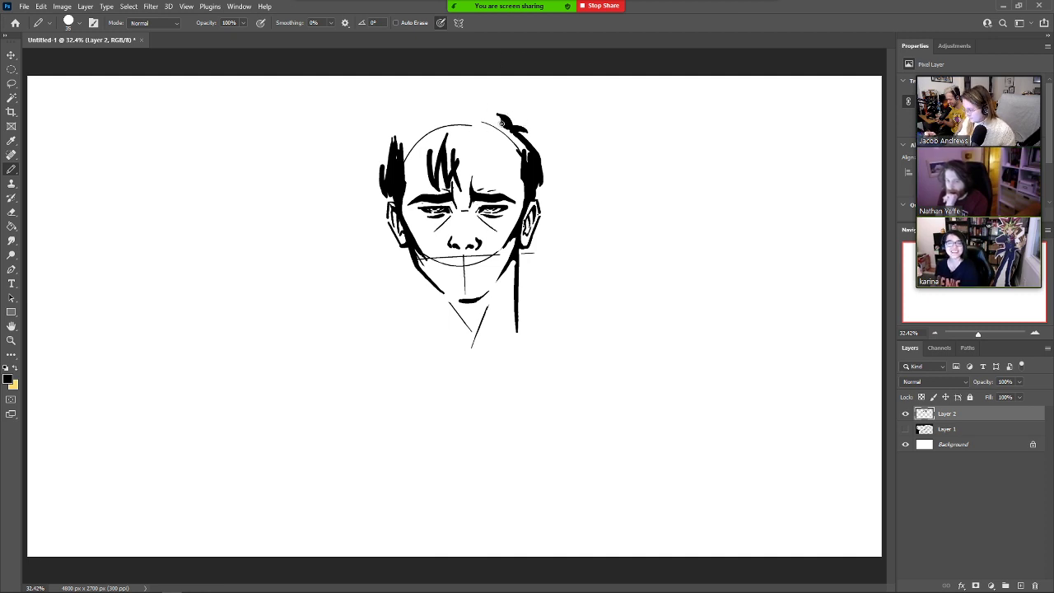
Ink a thick curved hair outline over the crown from the upper-right tuft down to the left temple.
left_click_drag(501, 123, 392, 129)
key("ctrl+z")
mouse_move(503, 121)
left_mouse_down()
mouse_move(387, 157)
mouse_move(374, 176)
mouse_move(387, 186)
left_mouse_up()
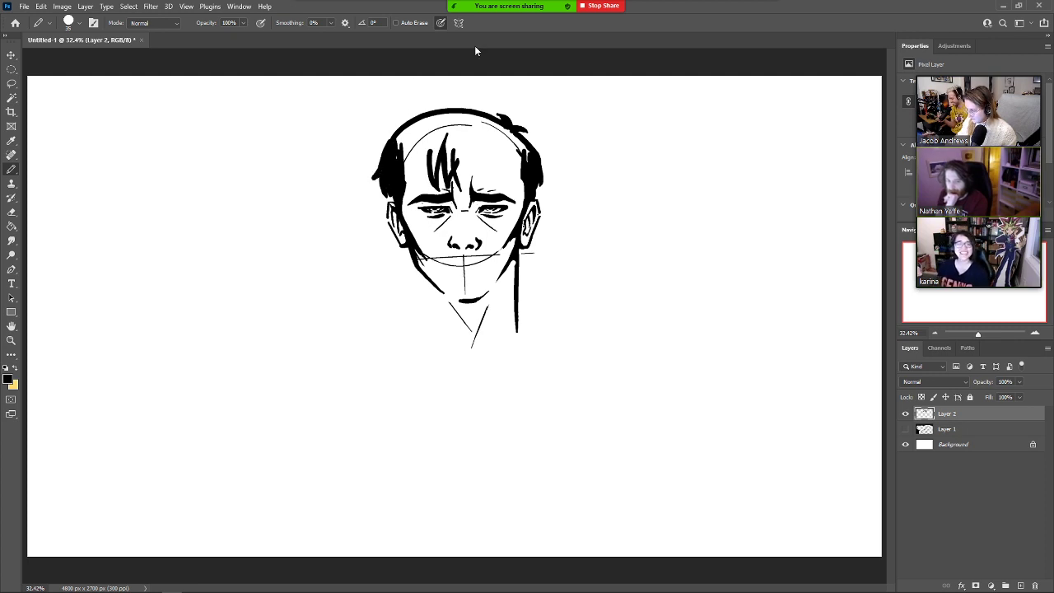
Add jagged strands joining the left temple hair to the middle fringe and trim the fringe tips with the eraser.
mouse_move(425, 154)
left_mouse_down()
mouse_move(412, 193)
mouse_move(404, 135)
left_mouse_up()
key("e")
key("e")
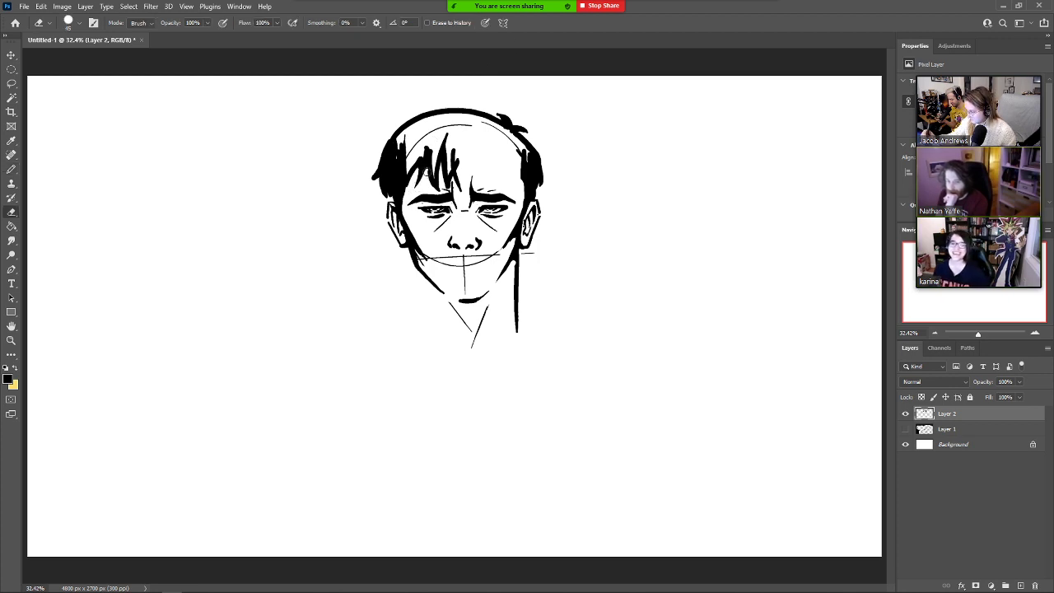
key("b")
key("e")
left_click_drag(442, 161, 448, 187)
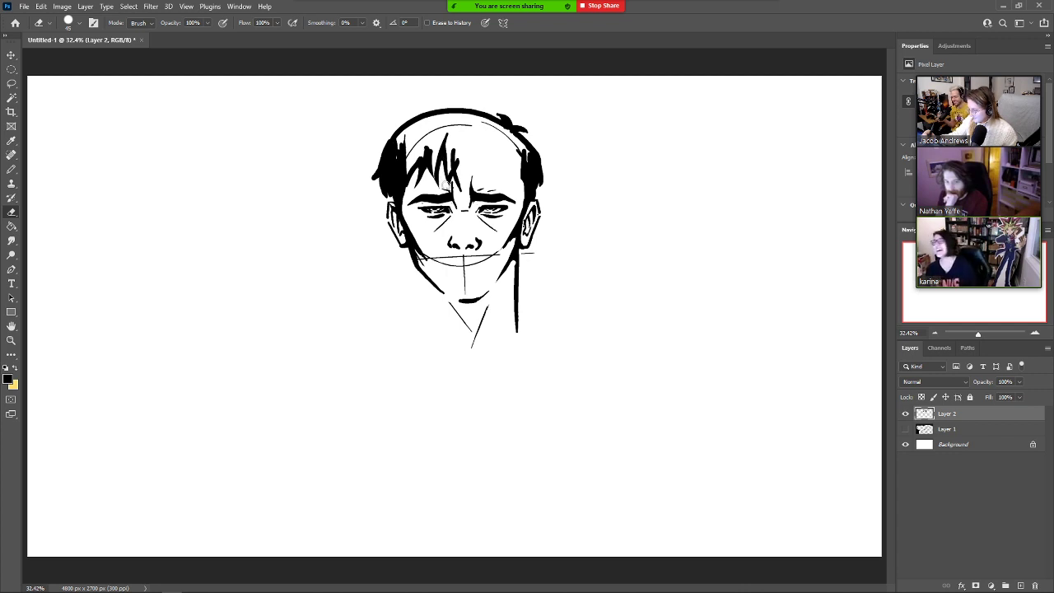
Extend the jagged fringe across the right half of the forehead to the right temple hair.
key("b")
mouse_move(459, 188)
left_mouse_down()
mouse_move(467, 149)
mouse_move(476, 186)
mouse_move(488, 145)
mouse_move(486, 183)
mouse_move(512, 130)
mouse_move(475, 181)
left_mouse_up()
key("ctrl+z")
key("ctrl+z")
key("ctrl+z")
mouse_move(476, 186)
left_mouse_down()
mouse_move(491, 155)
mouse_move(491, 176)
mouse_move(503, 130)
left_mouse_up()
mouse_move(499, 172)
left_mouse_down()
mouse_move(512, 147)
mouse_move(528, 169)
left_mouse_up()
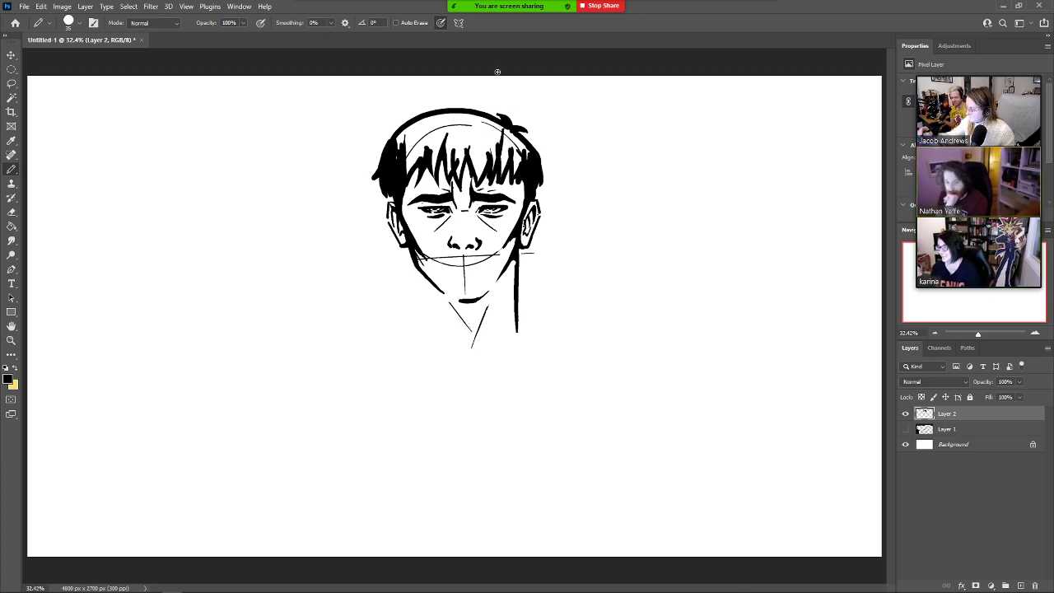
Ink the outer hair contour over the right side of the crown and fill the enclosed hair areas with black.
mouse_move(452, 108)
left_mouse_down()
mouse_move(509, 120)
mouse_move(540, 155)
mouse_move(543, 188)
left_mouse_up()
key("g")
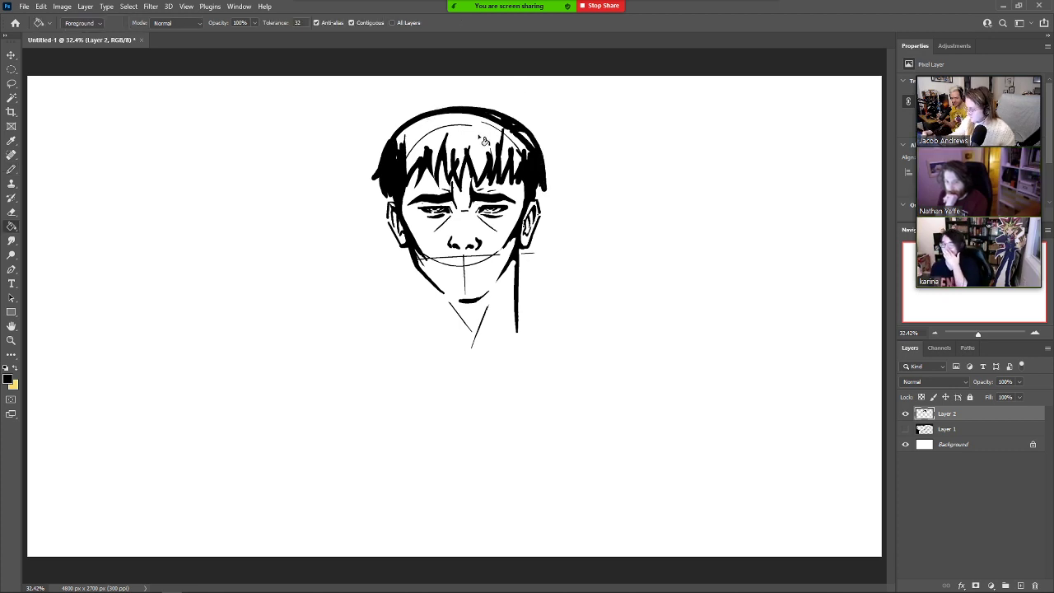
left_click(486, 136)
left_click(514, 153)
left_click(529, 142)
left_click(522, 146)
left_click(505, 124)
key("b")
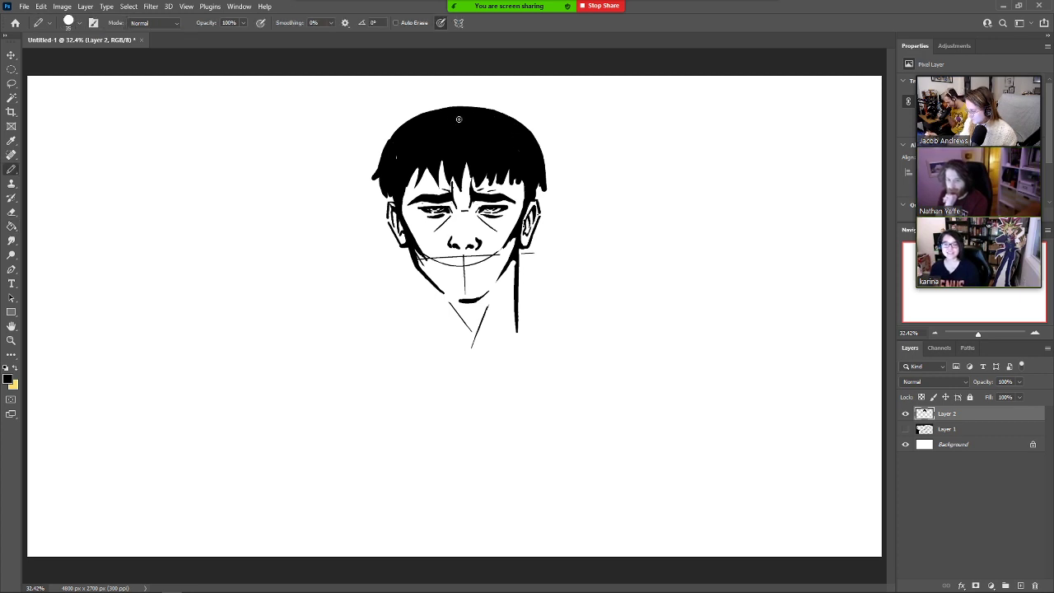
Trim the outer edge of the black hair on both sides and redraw the pointed tip above the left ear.
key("e")
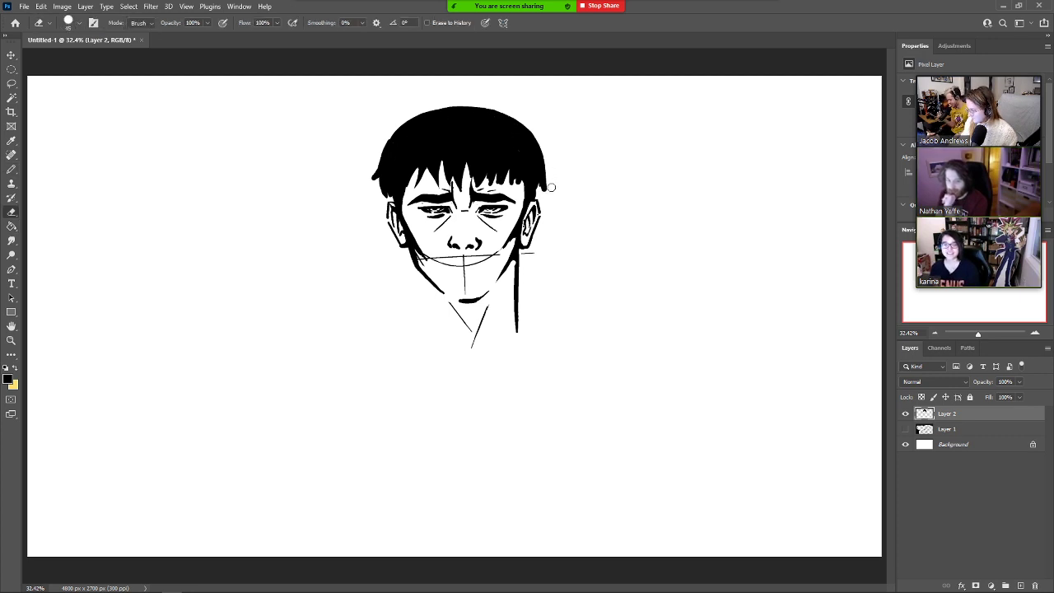
mouse_move(546, 189)
left_mouse_down()
mouse_move(534, 134)
mouse_move(505, 111)
mouse_move(418, 113)
mouse_move(360, 191)
mouse_move(389, 149)
mouse_move(379, 186)
mouse_move(388, 136)
left_mouse_up()
key("b")
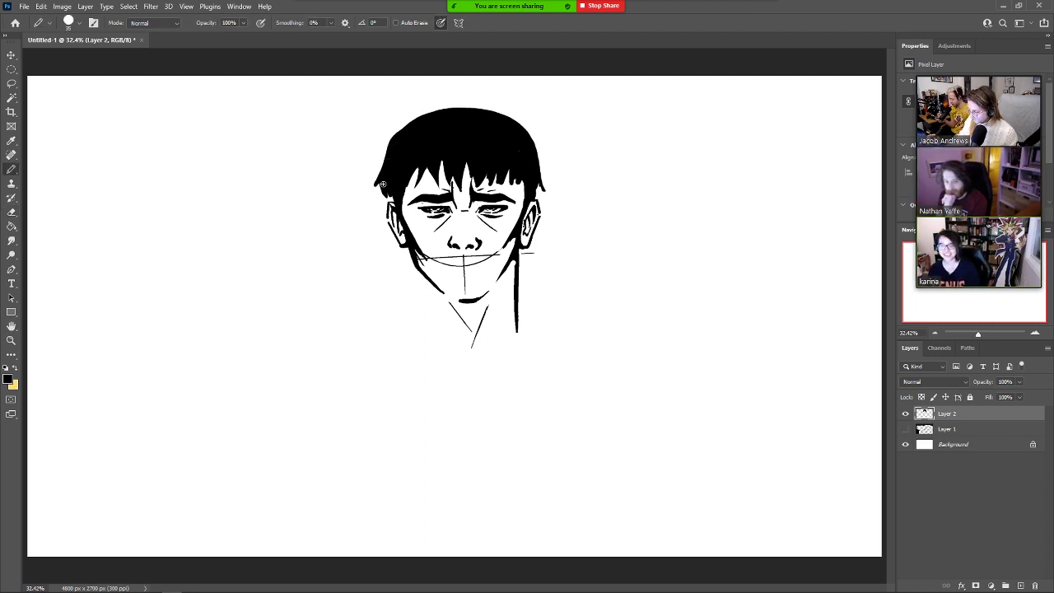
left_click_drag(373, 188, 384, 180)
left_click_drag(392, 138, 381, 186)
key("e")
mouse_move(398, 128)
left_mouse_down()
mouse_move(374, 188)
mouse_move(390, 145)
left_mouse_up()
key("b")
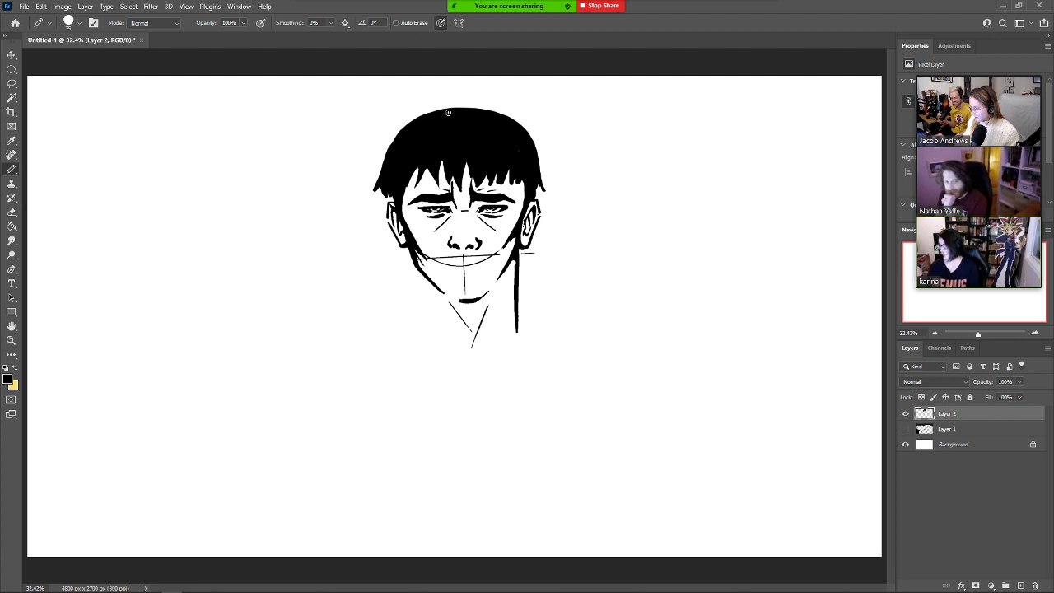
Rework the hair's left contour into a shorter tip and carve a small notch at the upper right of the crown.
left_click_drag(376, 181, 399, 135)
key("ctrl+z")
key("ctrl+z")
key("e")
key("b")
mouse_move(376, 188)
left_mouse_down()
mouse_move(417, 117)
mouse_move(375, 199)
mouse_move(375, 160)
left_mouse_up()
key("ctrl+z")
key("e")
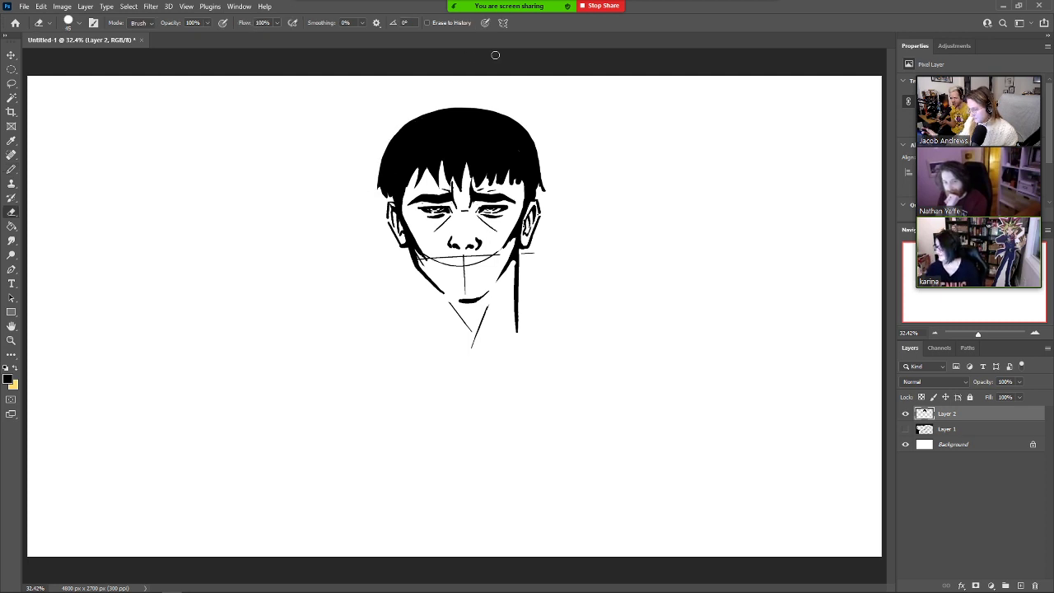
key("b")
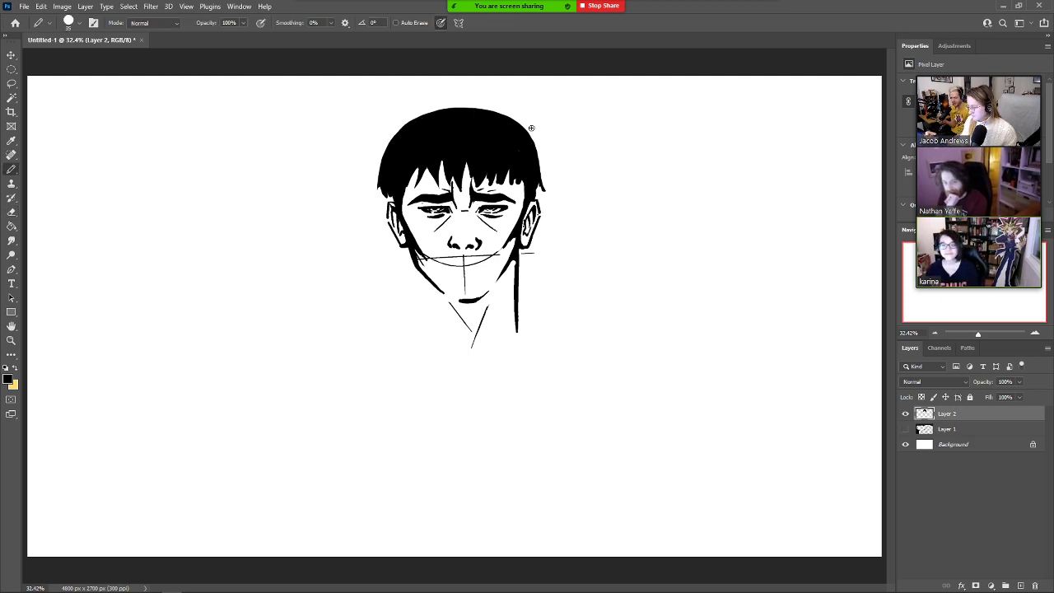
key("e")
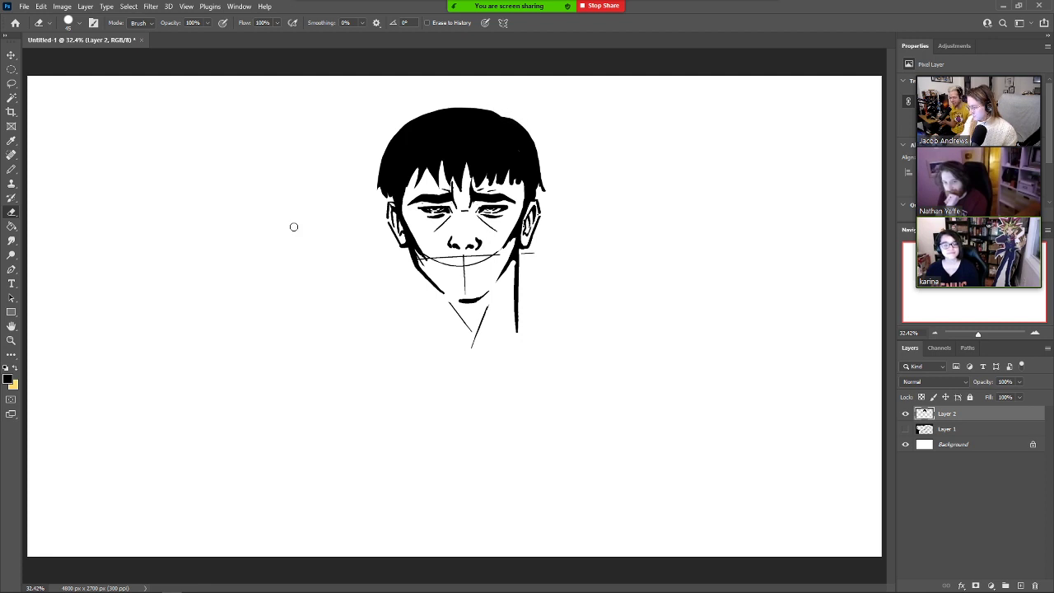
Erase the circle and horizontal guides below the nose, and ink the nose bridge, rounded tip and nostril wings.
mouse_move(499, 250)
left_mouse_down()
mouse_move(476, 263)
mouse_move(428, 256)
left_mouse_up()
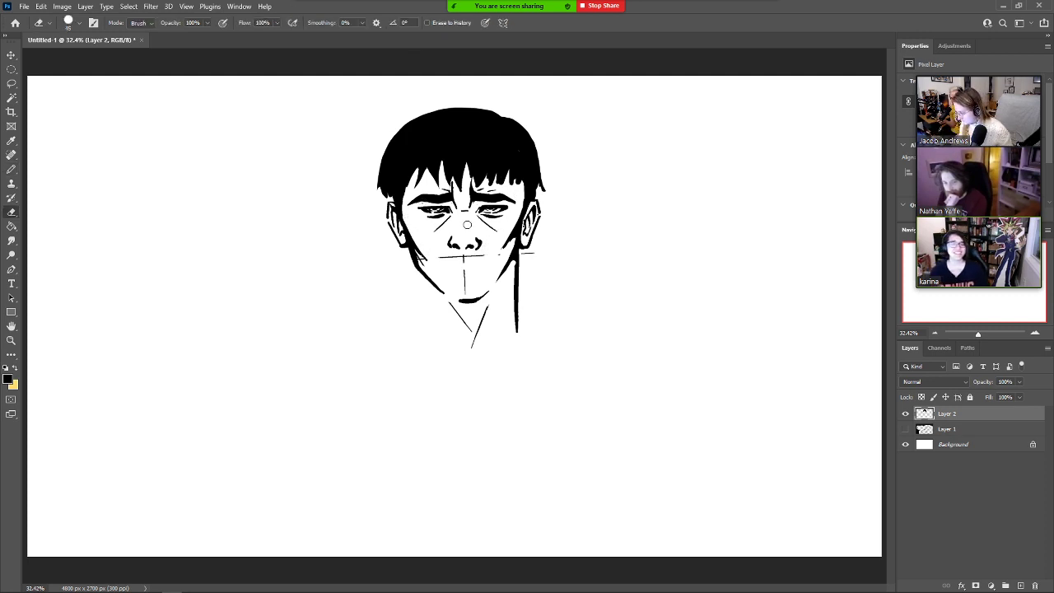
key("b")
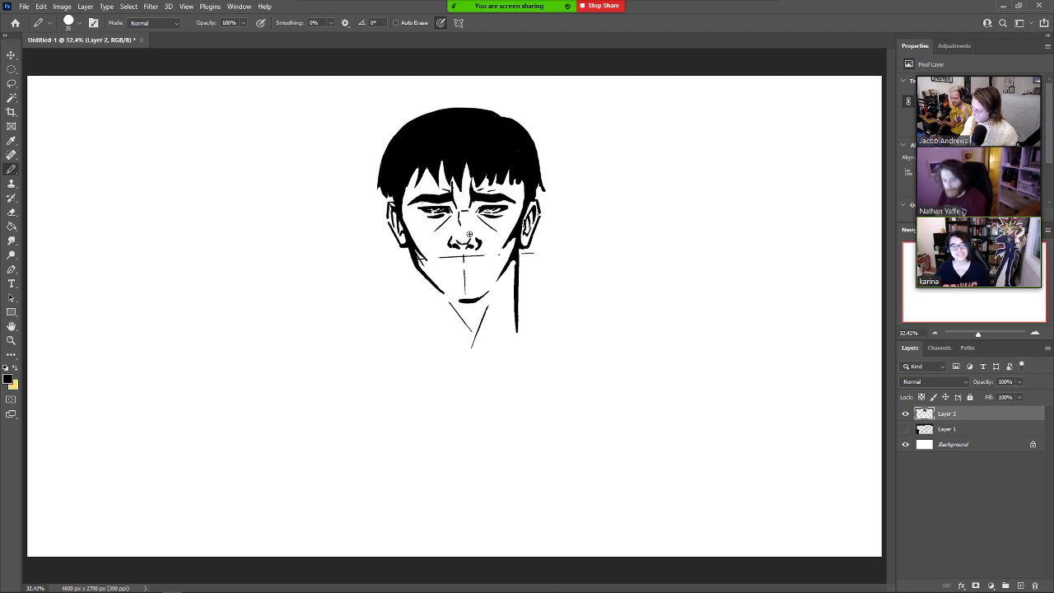
key("e")
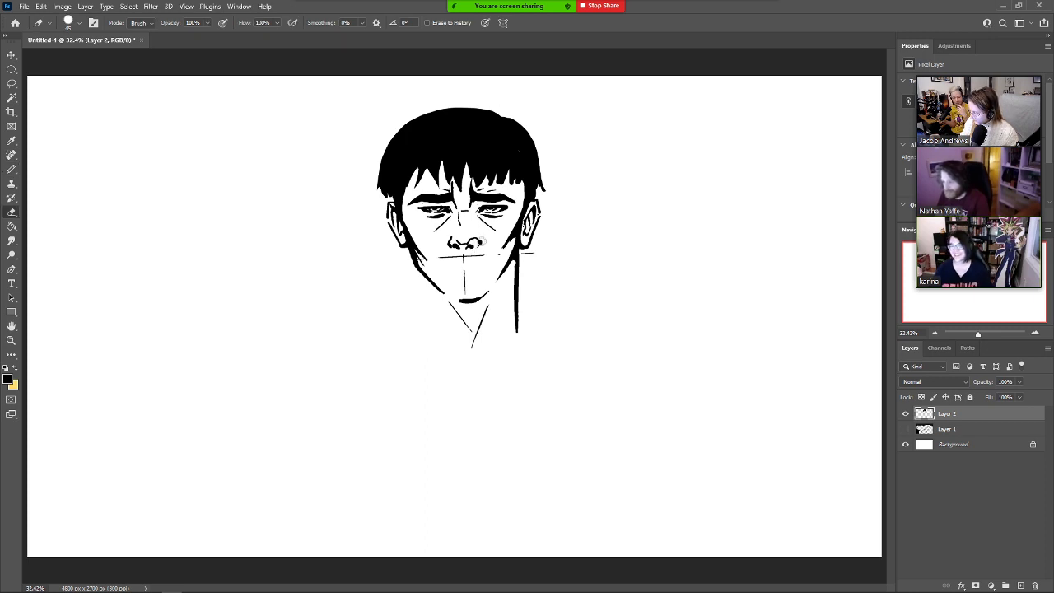
key("b")
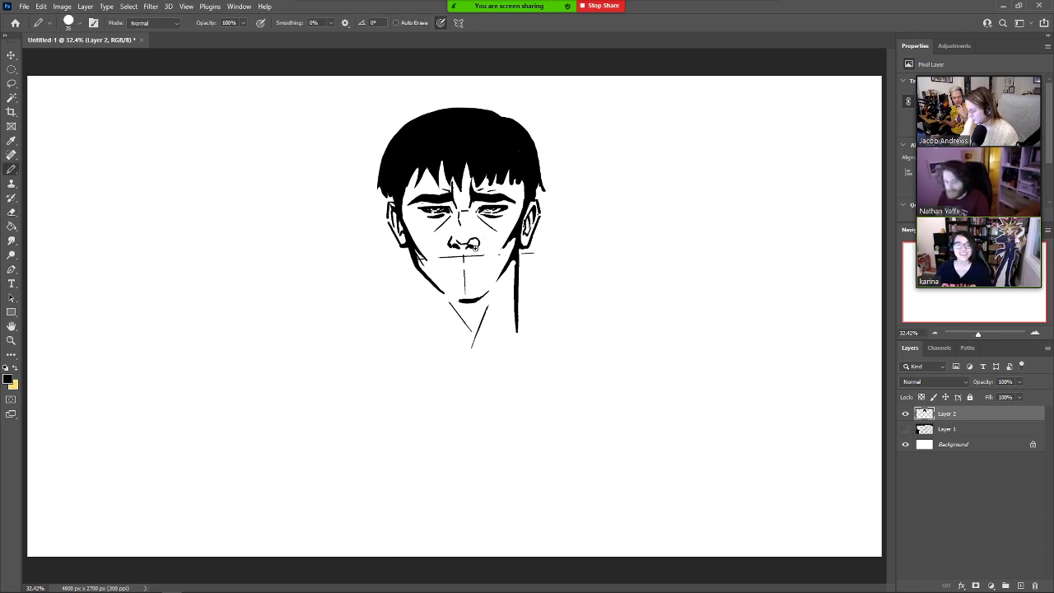
left_click_drag(481, 245, 449, 258)
key("e")
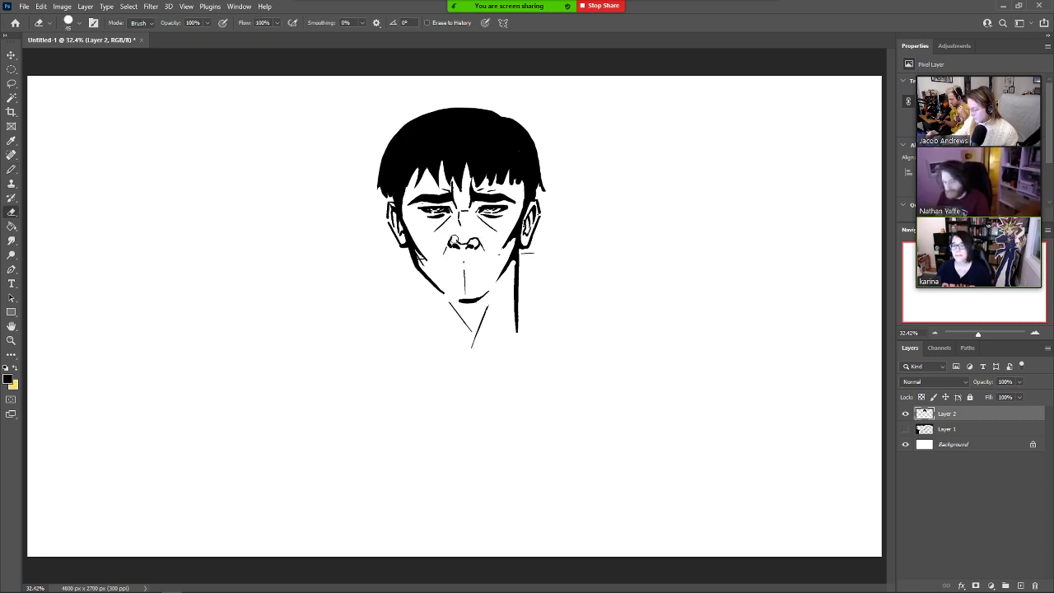
key("b")
key("e")
key("b")
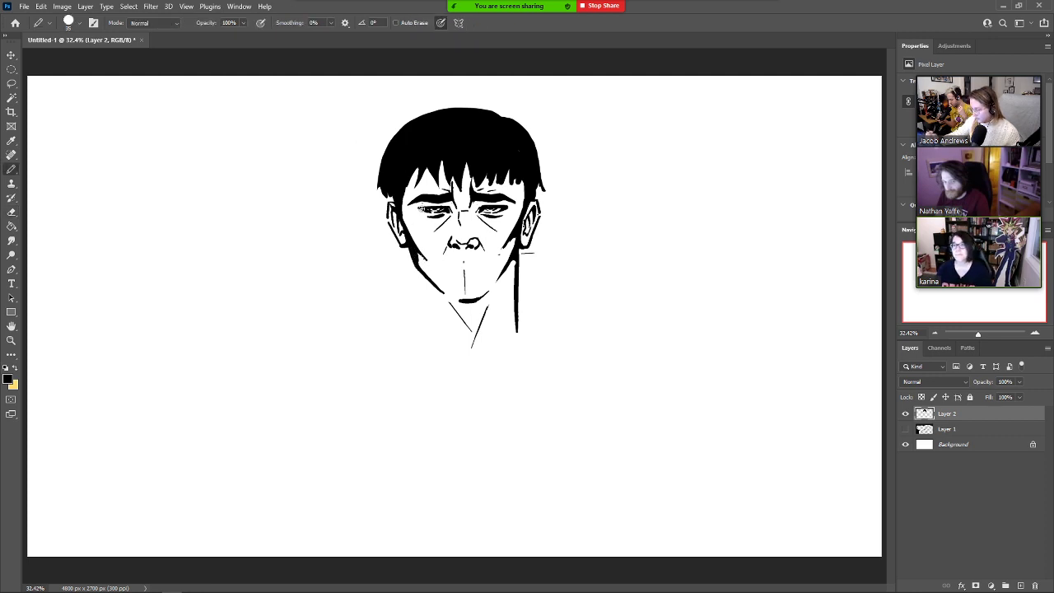
Ink the mouth line with dark corners and a short lower-lip stroke, cleaning its middle with the eraser.
left_click_drag(400, 230, 401, 212)
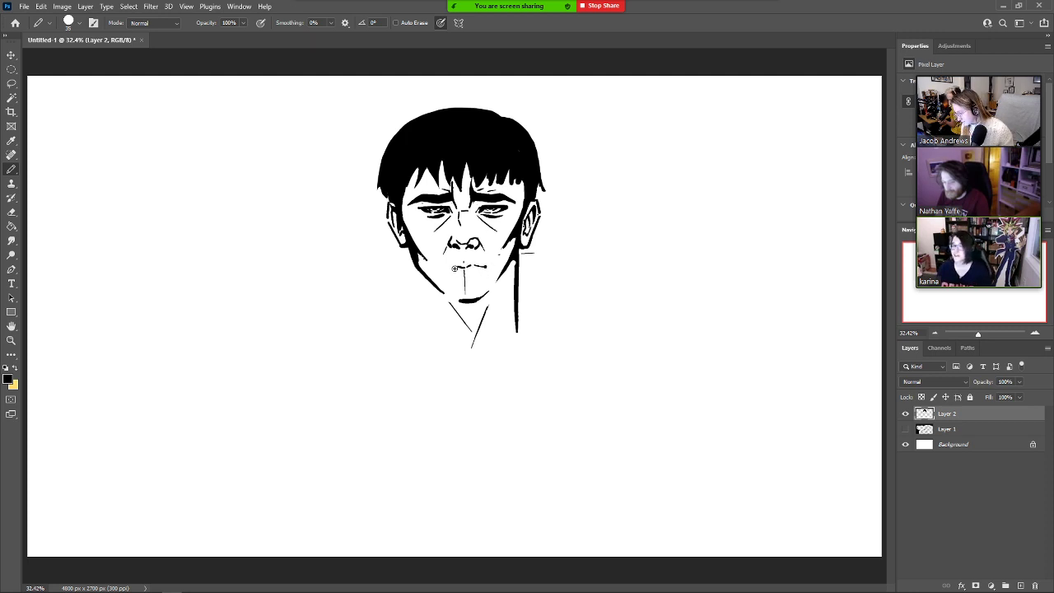
key("e")
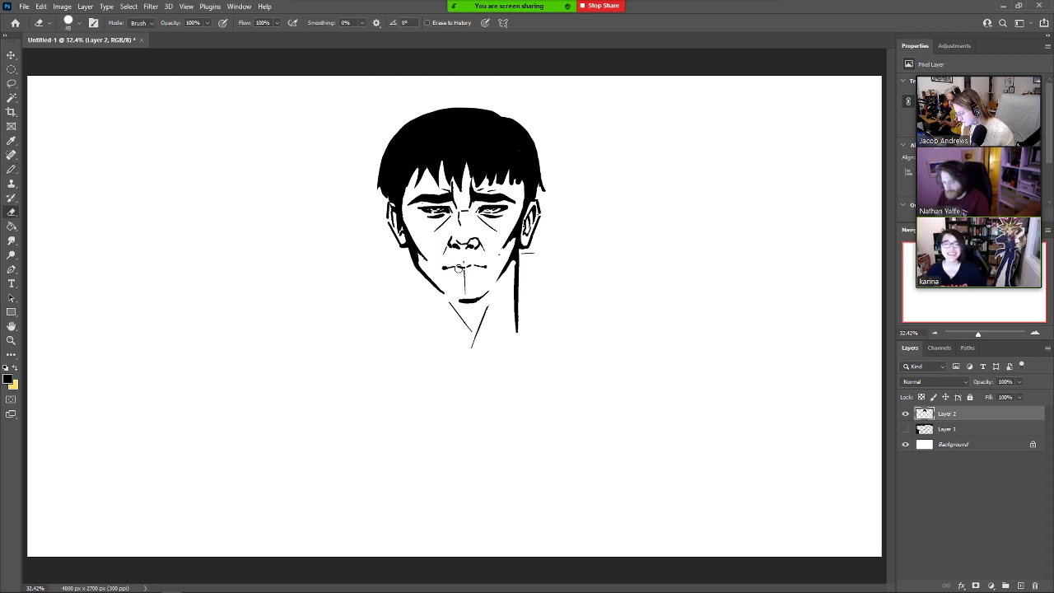
key("b")
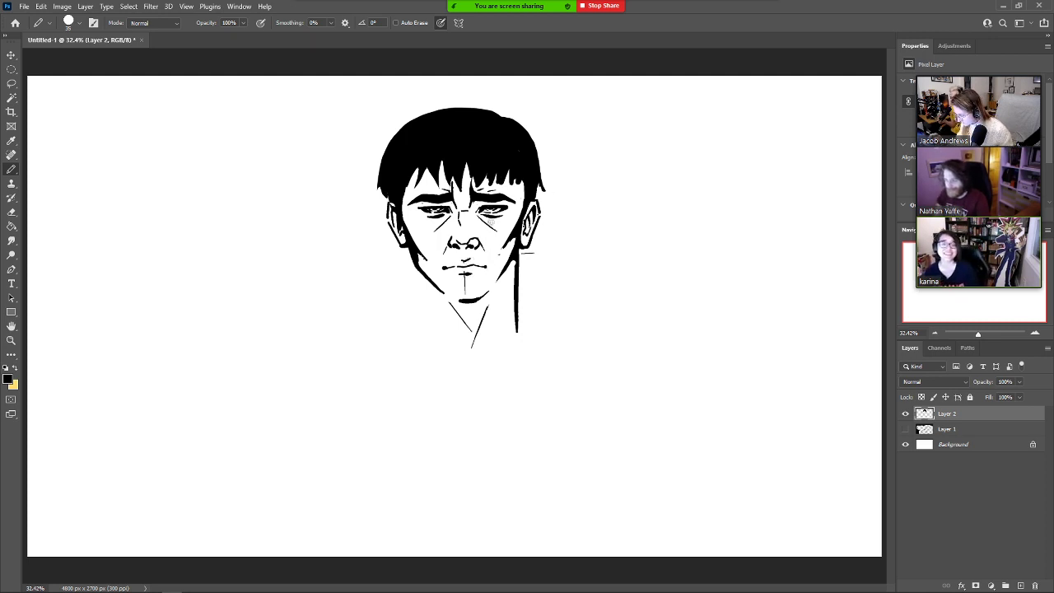
Ink the left neck line and erase the vertical guide below the mouth along with most of the chin stroke.
left_click_drag(418, 265, 424, 304)
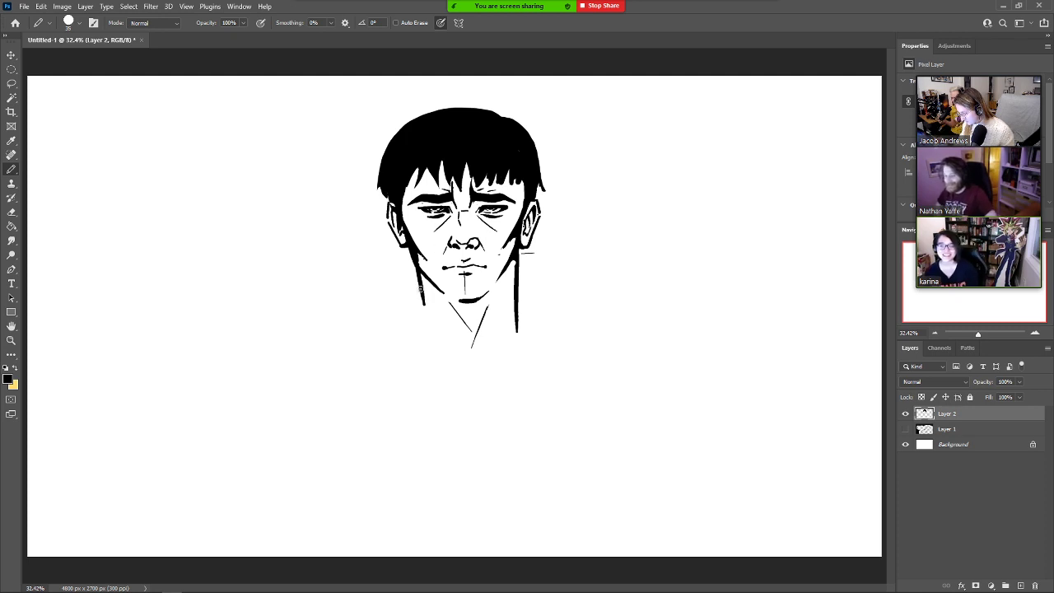
key("e")
left_click_drag(462, 297, 462, 274)
key("b")
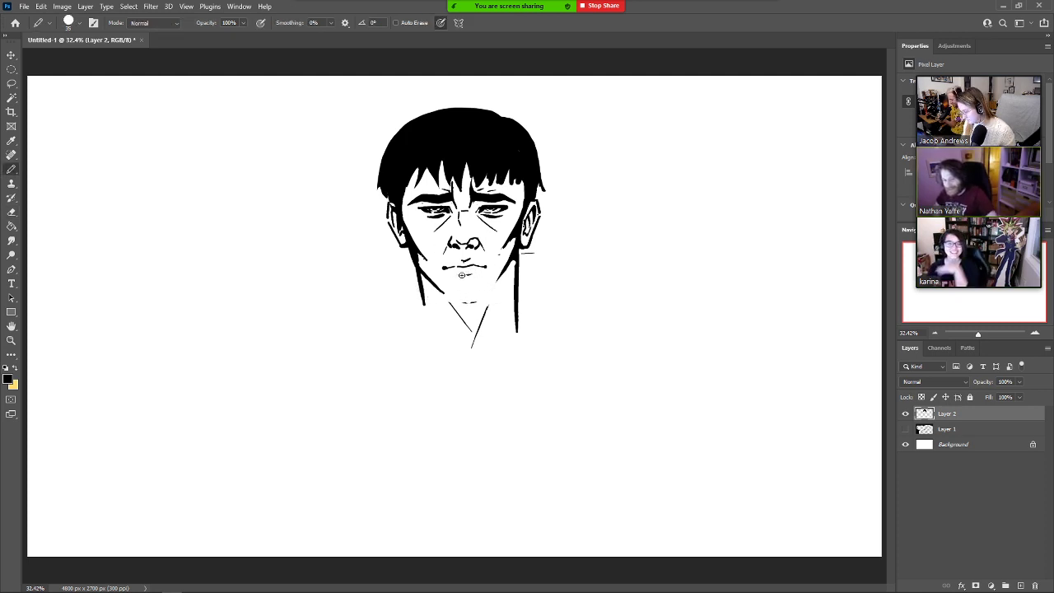
key("e")
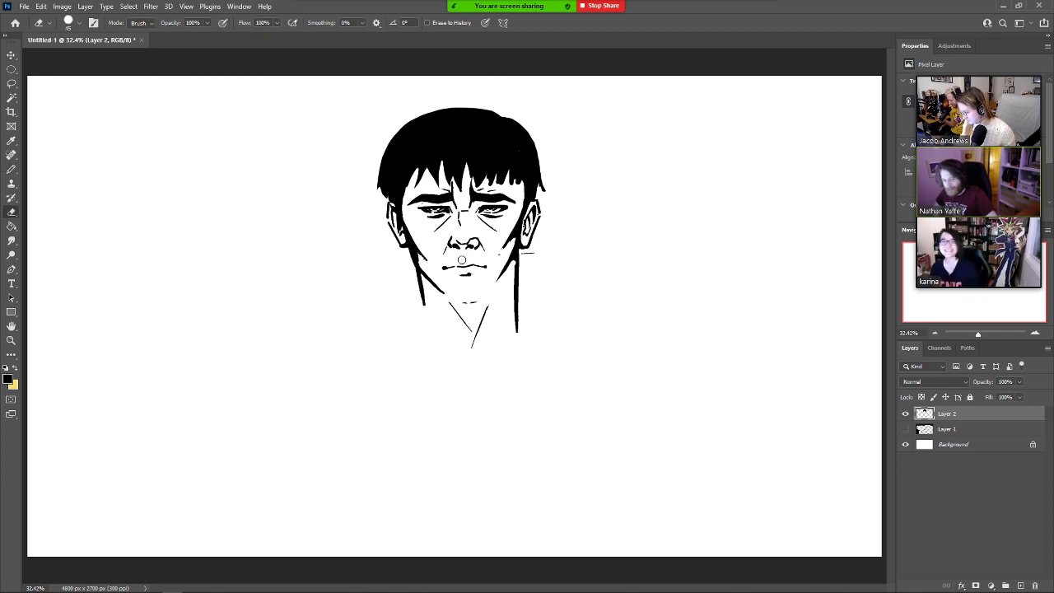
key("b")
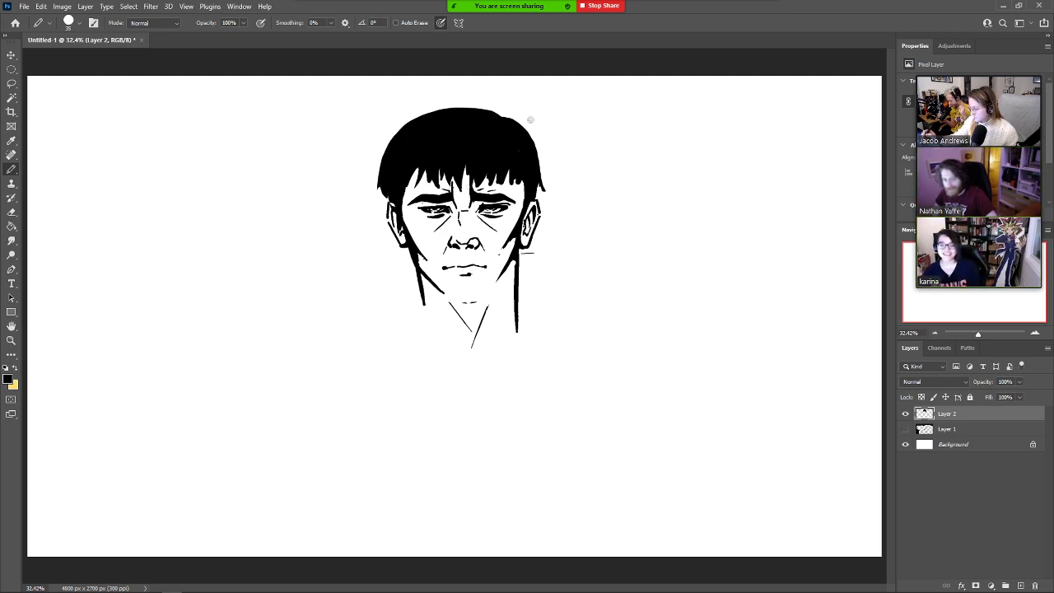
Ink a curved collar line under the chin with a small rectangular centre tab and a straight left edge.
mouse_move(423, 301)
left_mouse_down()
mouse_move(474, 310)
mouse_move(514, 294)
mouse_move(467, 334)
mouse_move(478, 336)
left_mouse_up()
key("ctrl+z")
key("ctrl+z")
key("e")
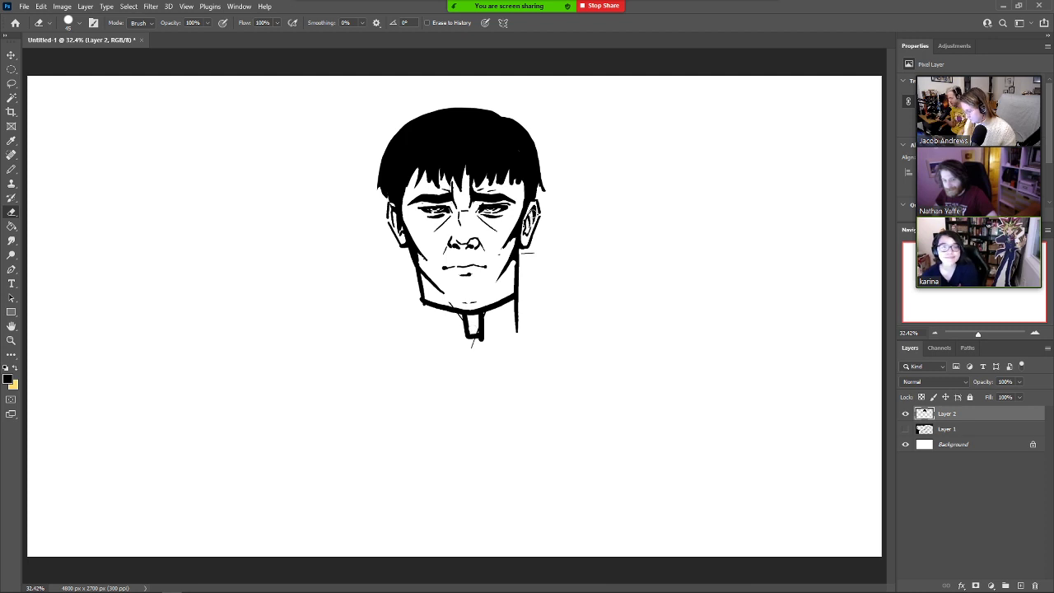
key("b")
left_click_drag(421, 295, 421, 337)
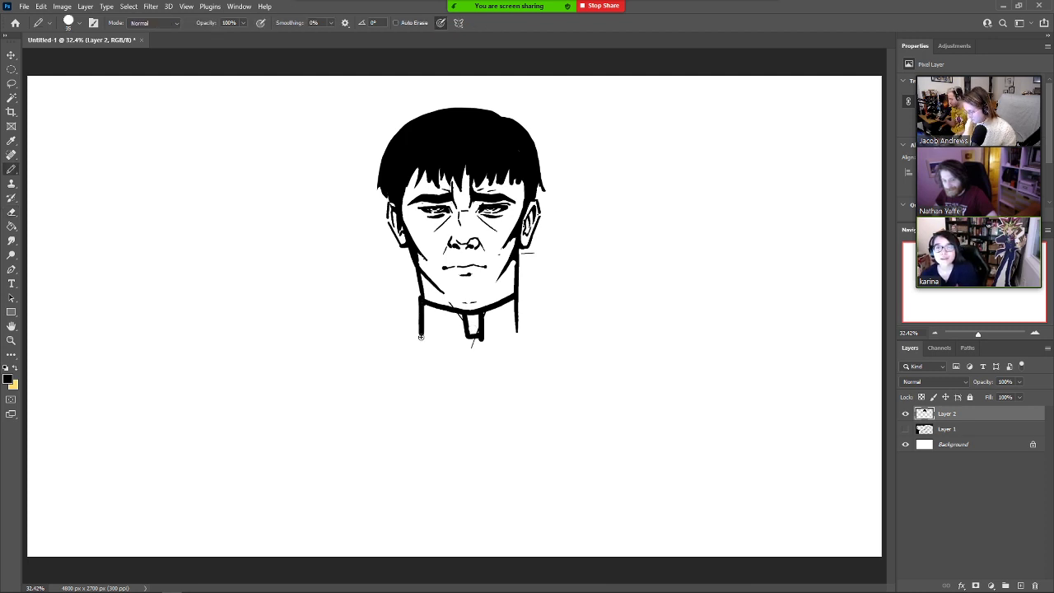
left_click_drag(420, 339, 353, 393)
key("ctrl+z")
left_click_drag(420, 338, 277, 420)
key("ctrl+z")
Extend the collar's left edge downward, trim the ink along the left jaw, and add a thick right collar edge.
left_click_drag(420, 304, 421, 336)
key("e")
mouse_move(407, 249)
left_mouse_down()
mouse_move(410, 240)
mouse_move(423, 273)
left_mouse_up()
key("b")
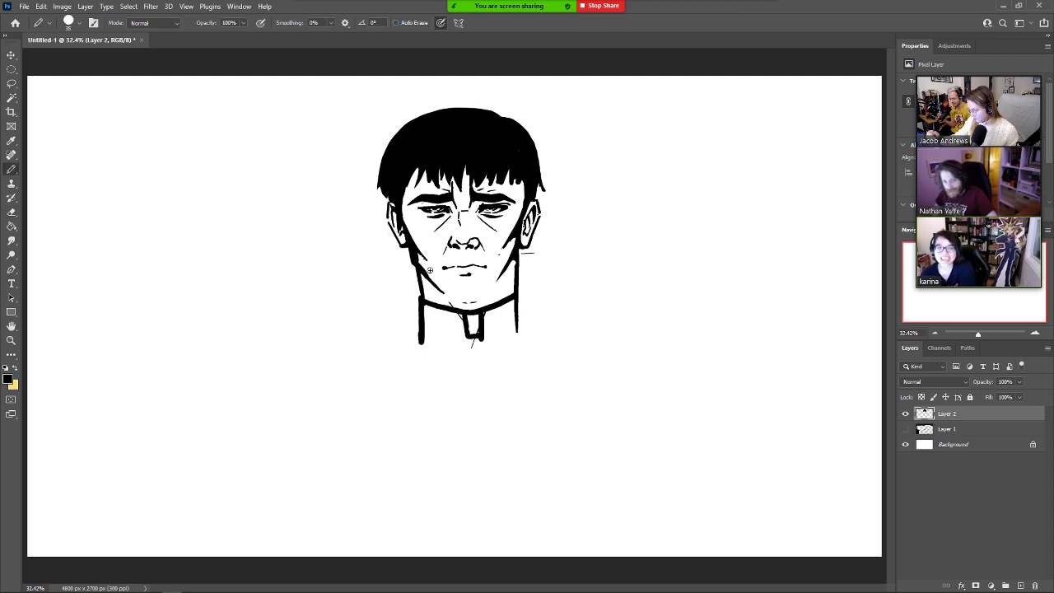
key("e")
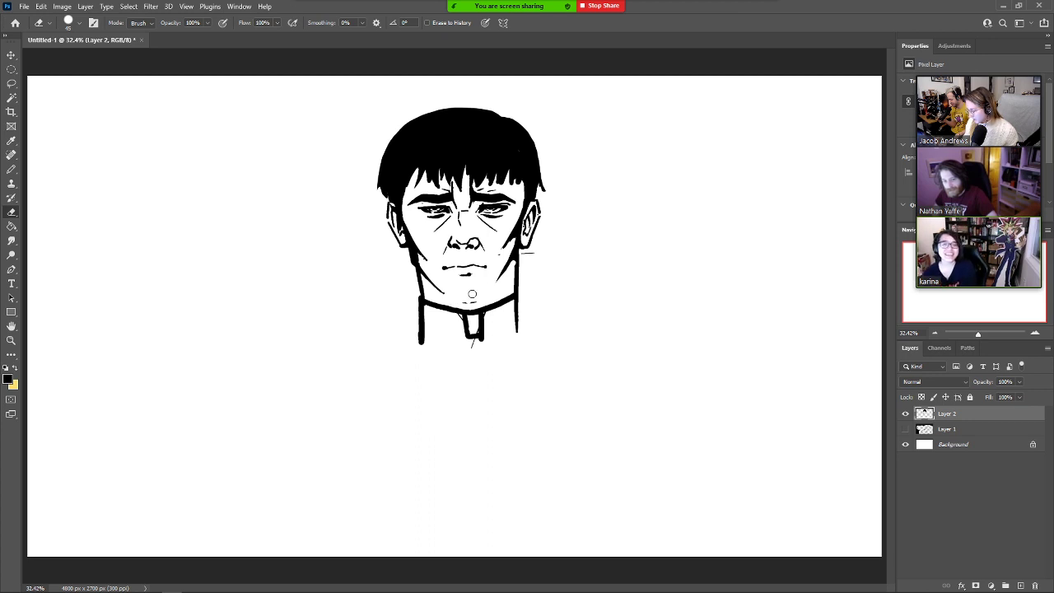
key("b")
left_click_drag(518, 290, 519, 336)
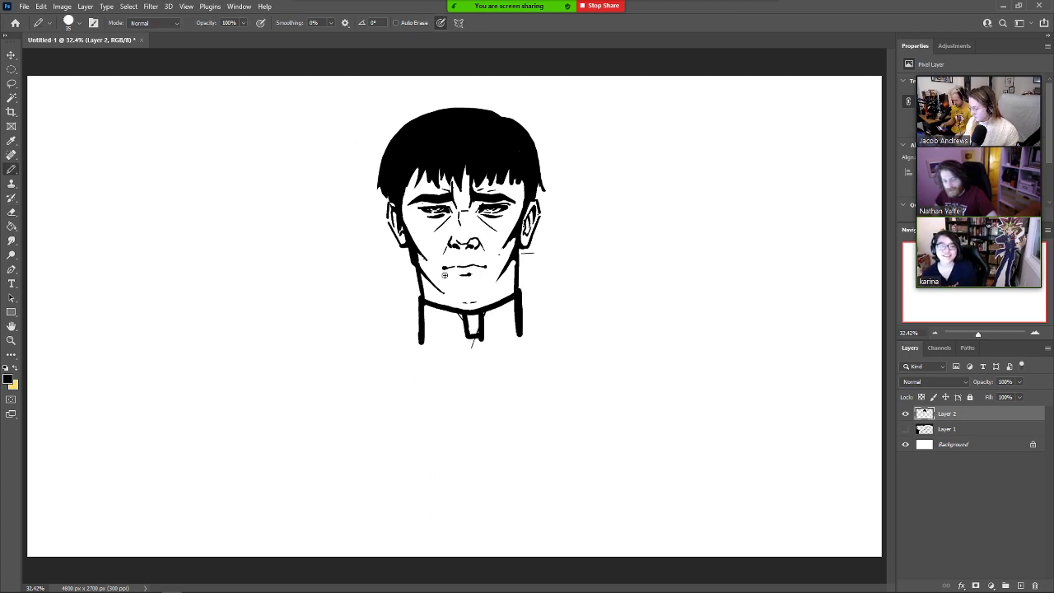
mouse_move(420, 296)
left_mouse_down()
mouse_move(416, 338)
mouse_move(322, 392)
left_mouse_up()
key("ctrl+z")
key("ctrl+z")
Ink a thick shoulder line sloping down and outward from the collar's left edge.
mouse_move(419, 328)
left_mouse_down()
mouse_move(312, 385)
mouse_move(310, 398)
left_mouse_up()
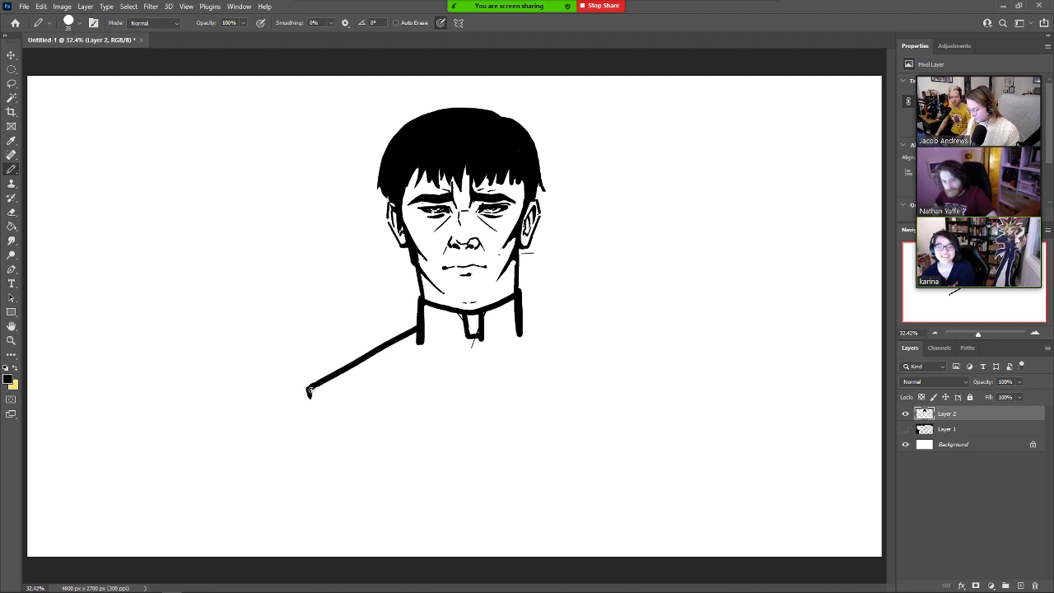
key("ctrl+z")
left_click_drag(415, 329, 309, 385)
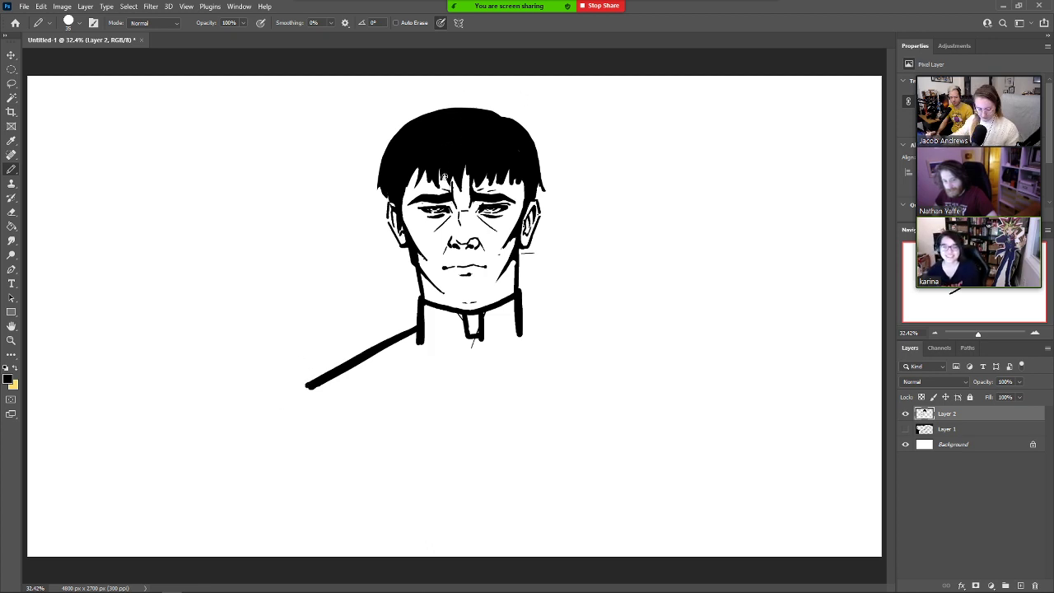
Enlarge the pencil to a thicker size and ink a solid shadow between the left eye and the nose bridge.
key("bracketright")
key("bracketright")
key("bracketright")
key("bracketright")
left_click_drag(456, 224, 450, 205)
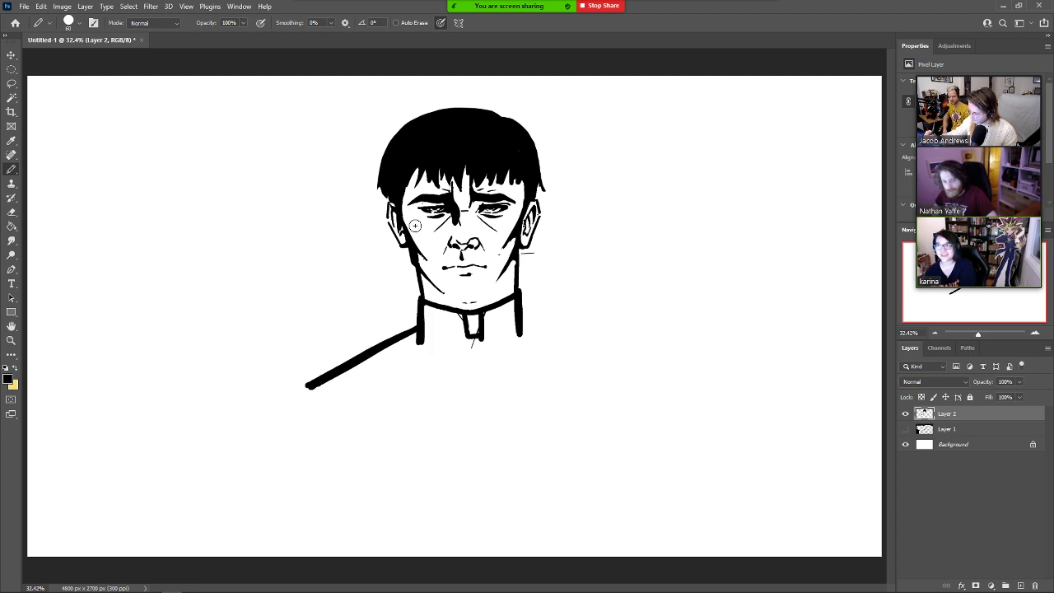
Fill the left side of the face with solid black shadow from the temple along the cheek and jaw to the chin.
left_click_drag(425, 257, 412, 229)
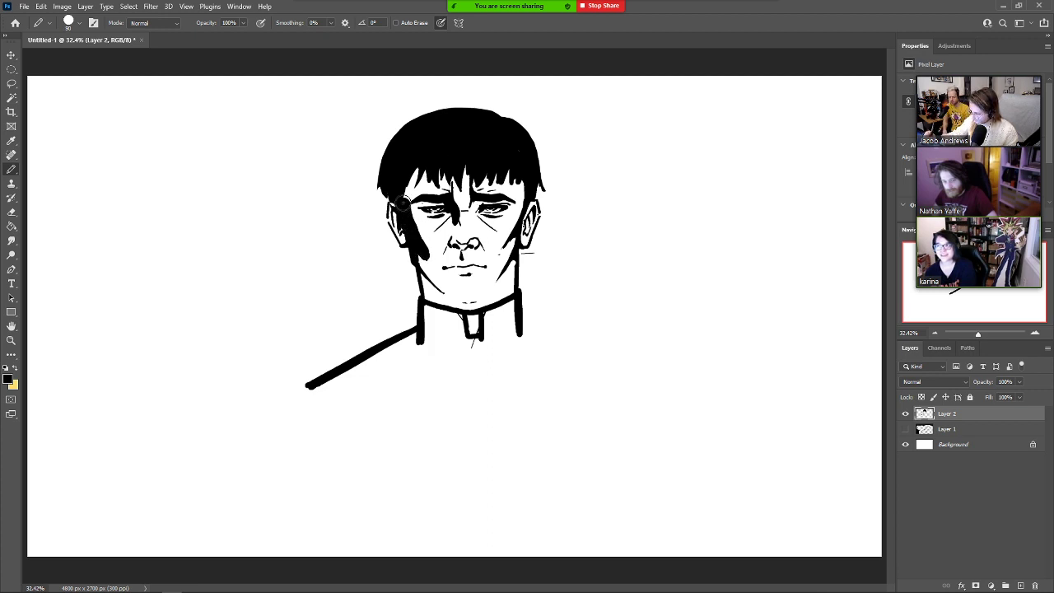
key("ctrl+z")
mouse_move(422, 258)
left_mouse_down()
mouse_move(423, 274)
mouse_move(458, 305)
mouse_move(424, 289)
mouse_move(422, 277)
mouse_move(435, 303)
mouse_move(448, 303)
left_mouse_up()
key("e")
key("b")
left_click_drag(416, 252, 419, 262)
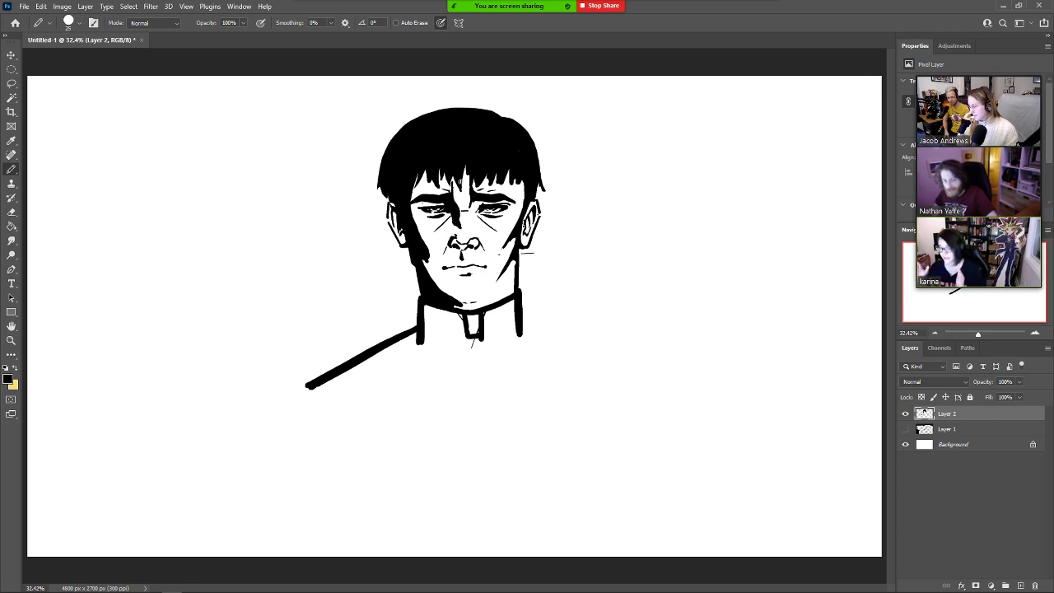
Extend the black shadow to the outer corner of the left eye and fill the left ear solid black.
left_click_drag(418, 207, 412, 213)
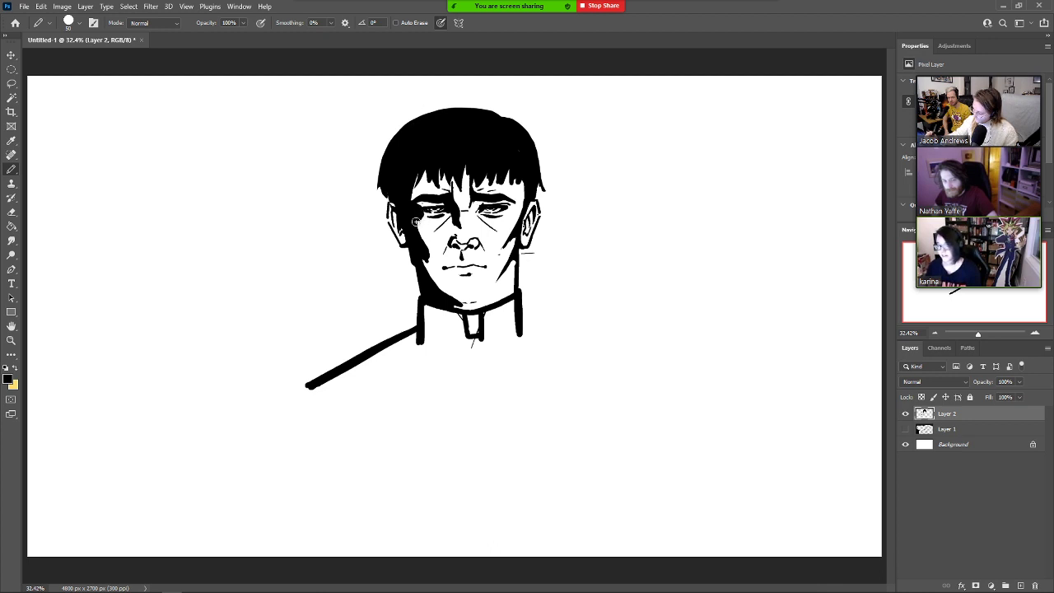
key("e")
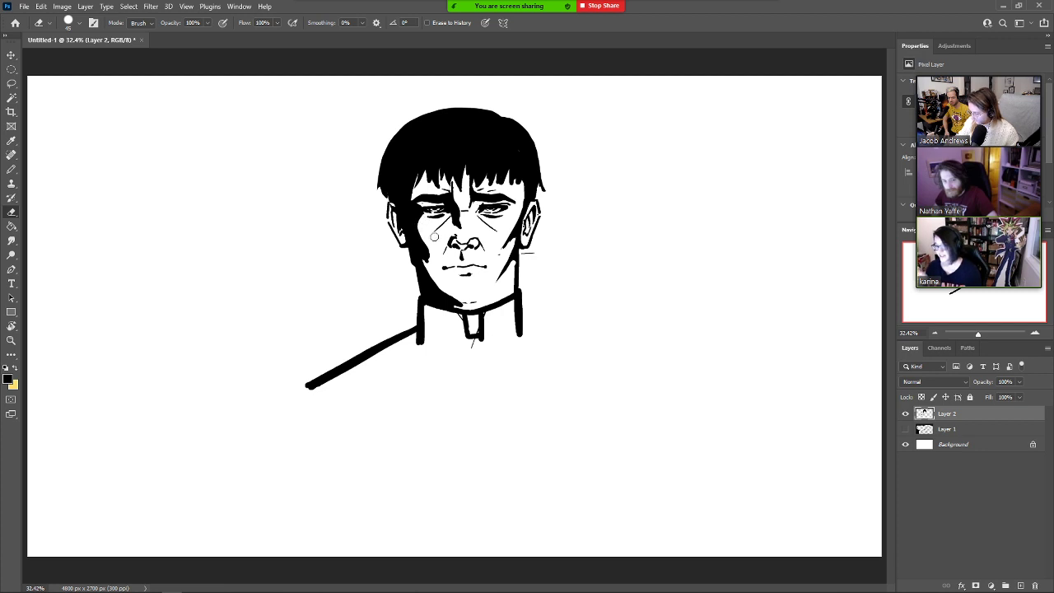
key("b")
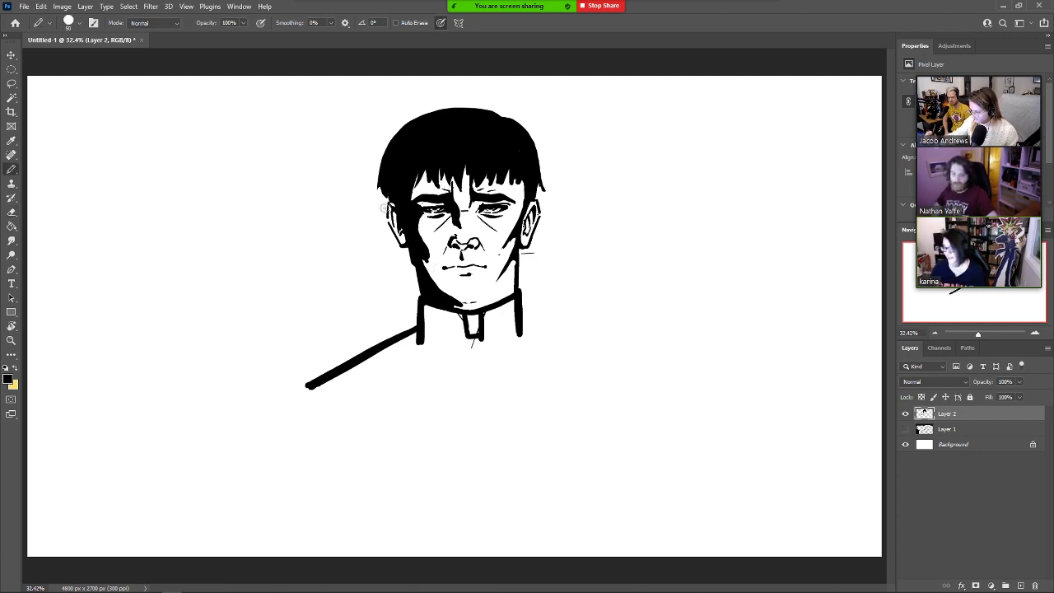
left_click_drag(389, 202, 403, 241)
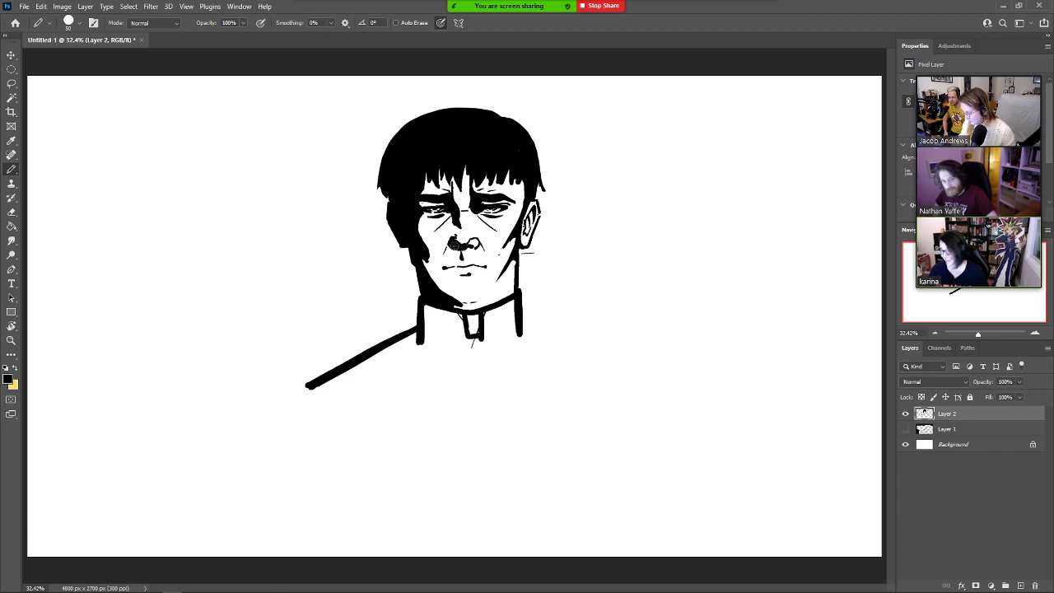
Shade the left nostril wing with a carved highlight, and thicken the upper lip and the shadow under the lower lip.
left_click_drag(454, 244, 456, 241)
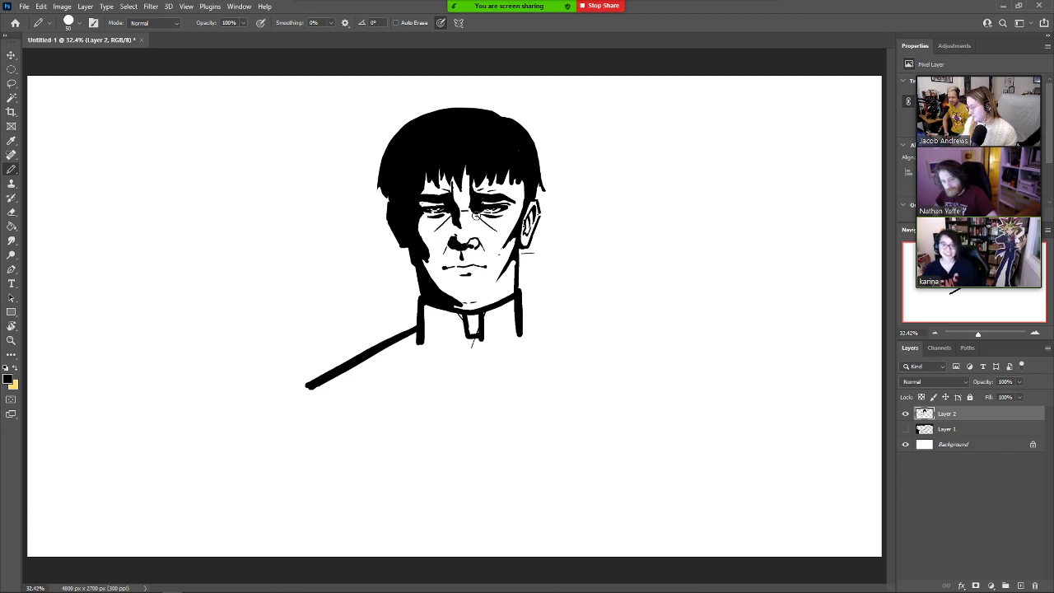
key("e")
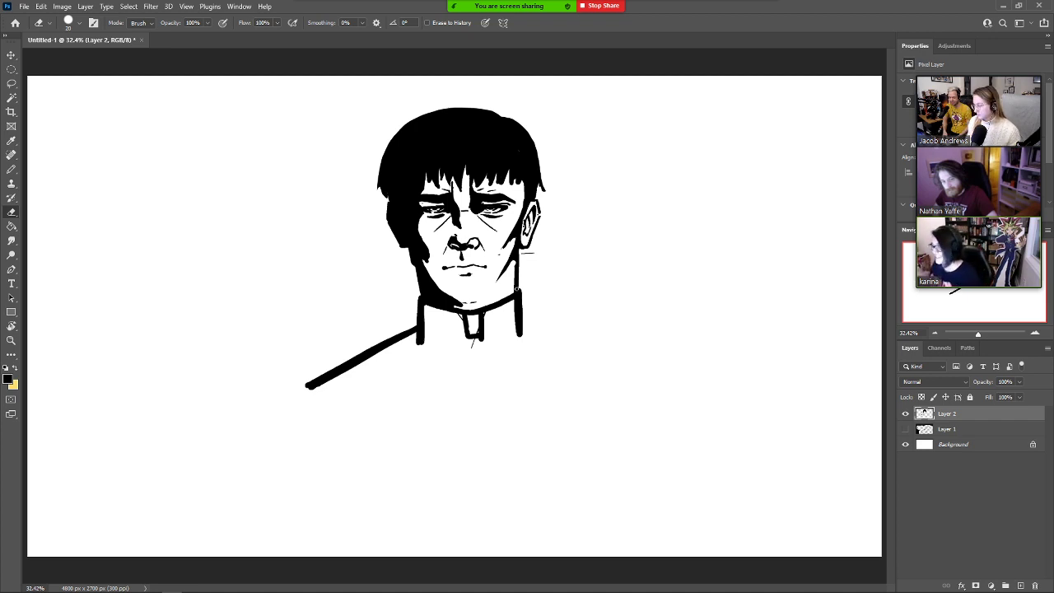
key("b")
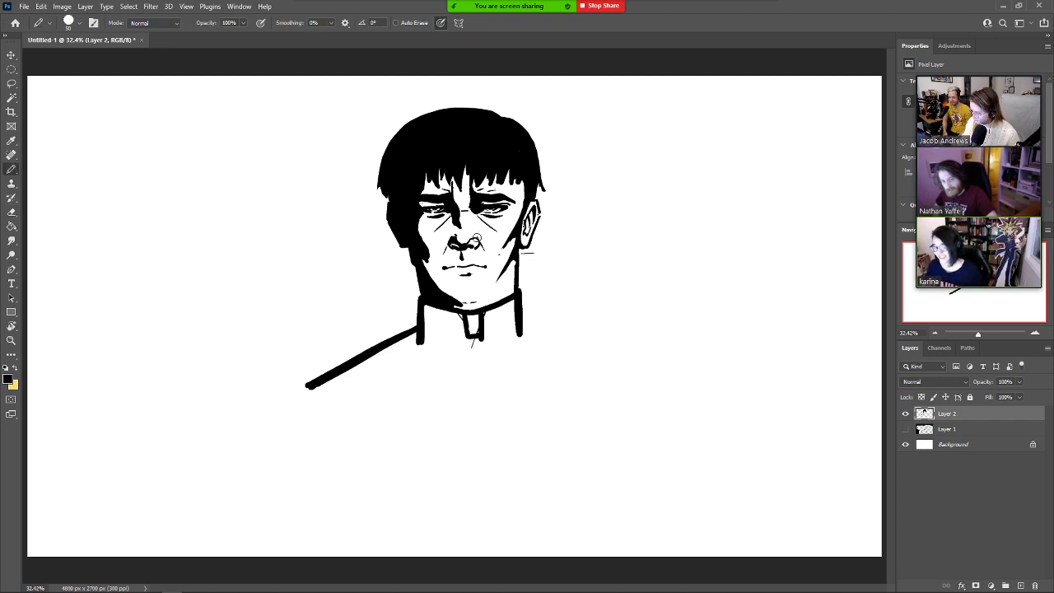
left_click_drag(467, 277, 454, 280)
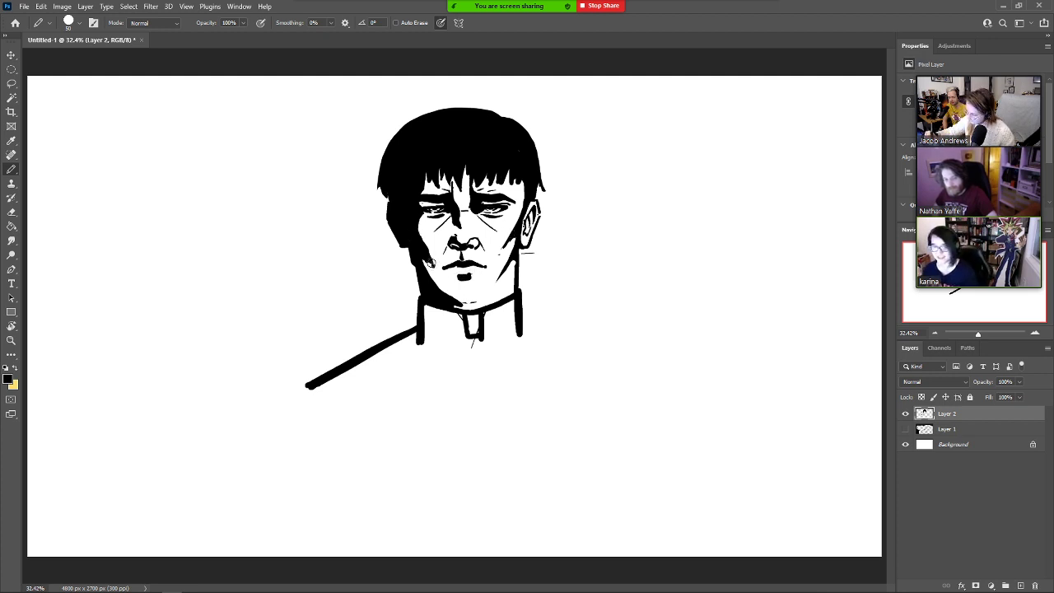
Ink a tapered shadow under the left cheek and a thin crease on the right cheek beside the mouth.
left_click_drag(441, 280, 428, 257)
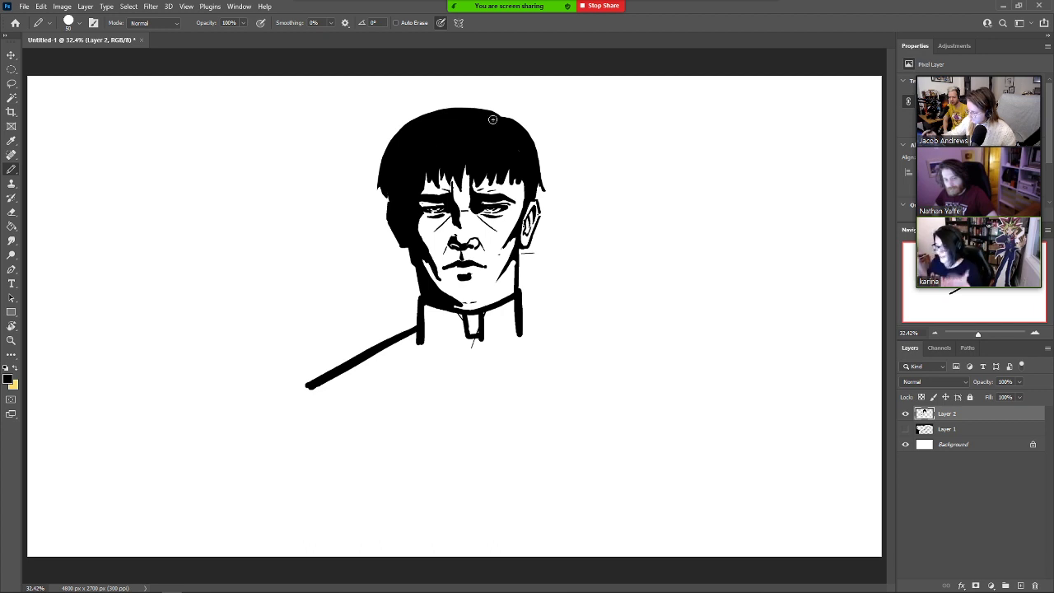
left_click_drag(496, 257, 494, 266)
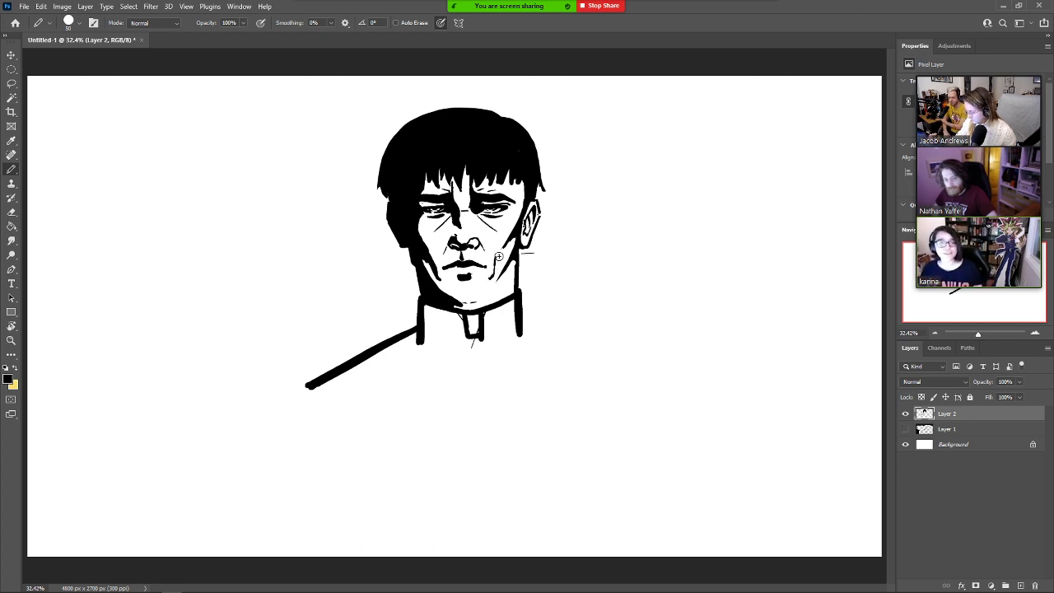
key("e")
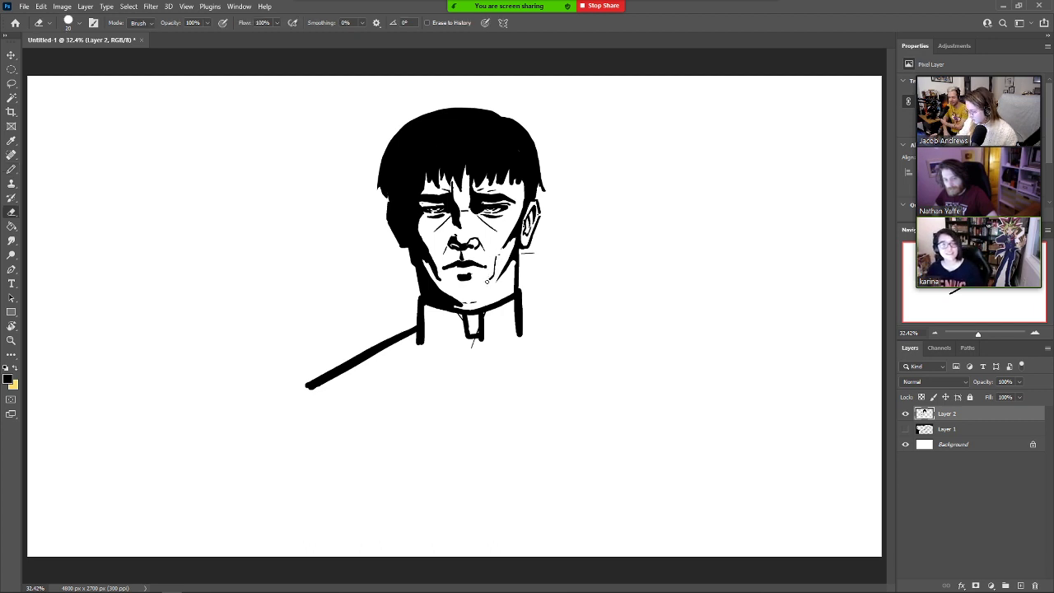
key("b")
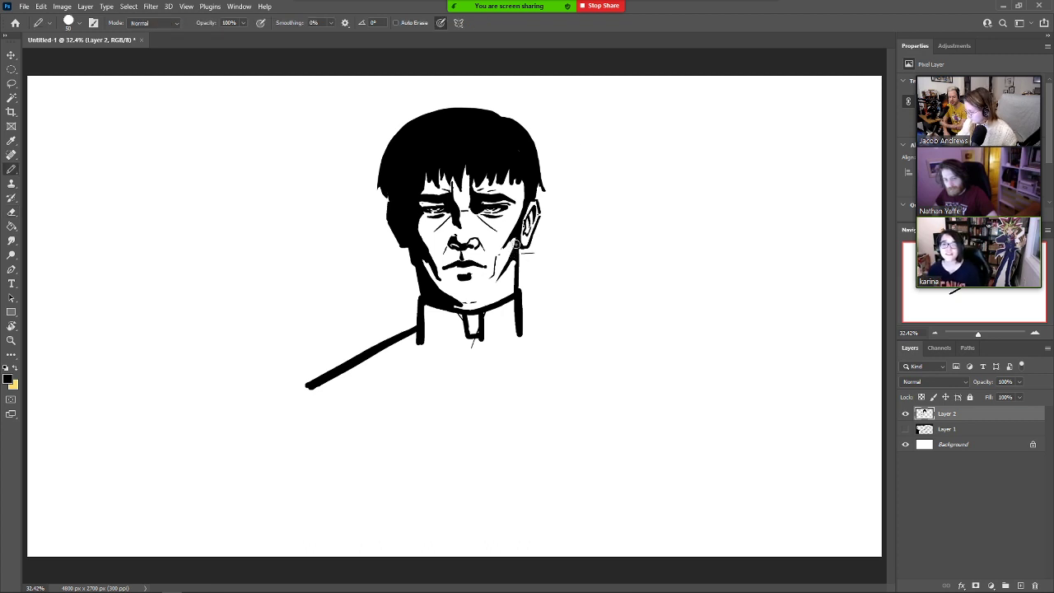
Thin the right neck line with the eraser and extend the right jaw line down toward the chin.
key("e")
left_click_drag(519, 252, 519, 285)
key("b")
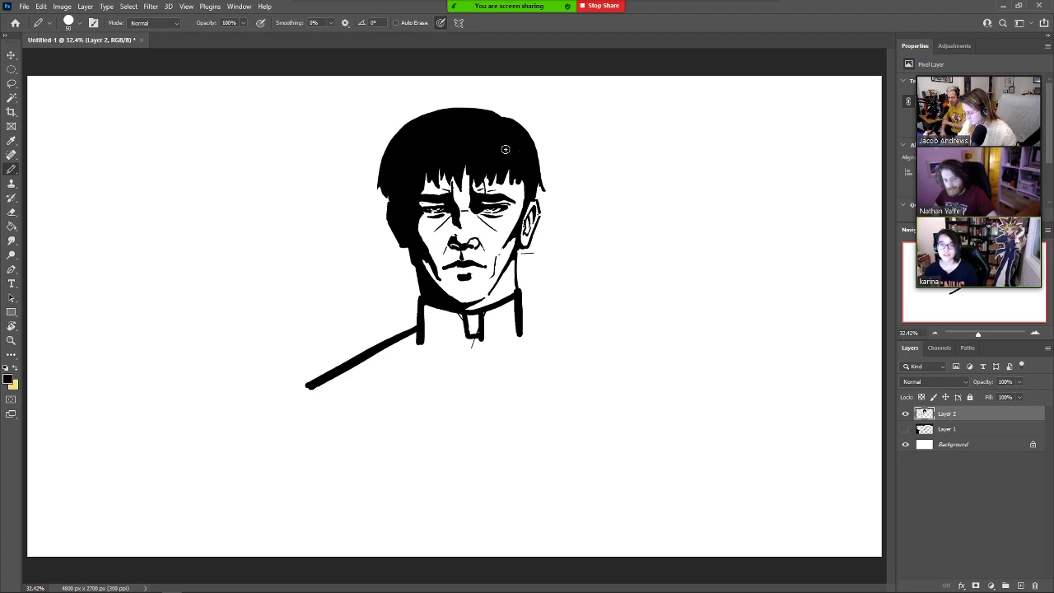
Redraw the mouth line's left and right corners so they extend outward, cleaning their edges with the eraser.
key("e")
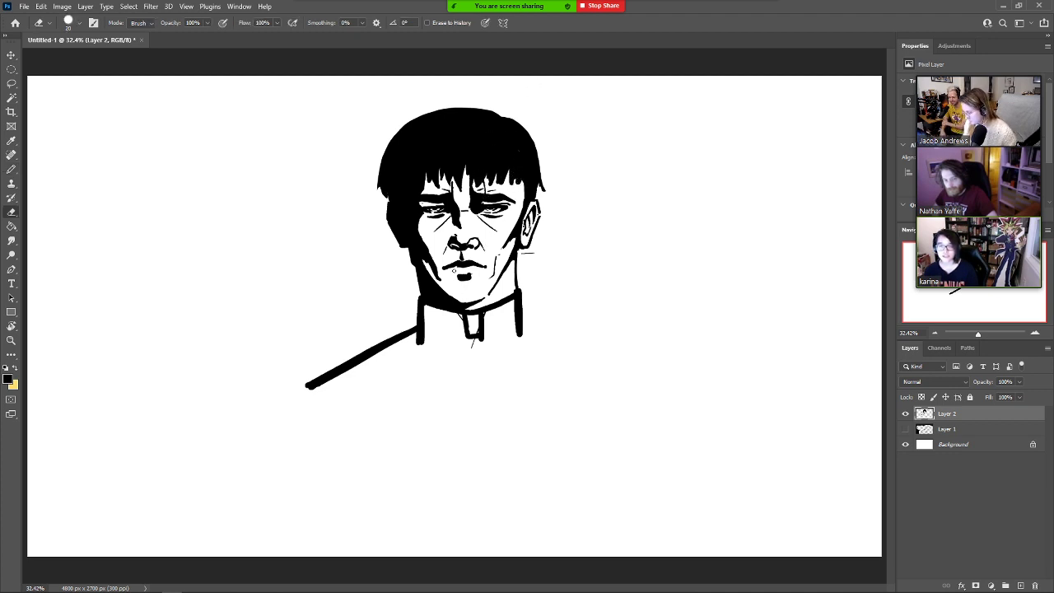
key("b")
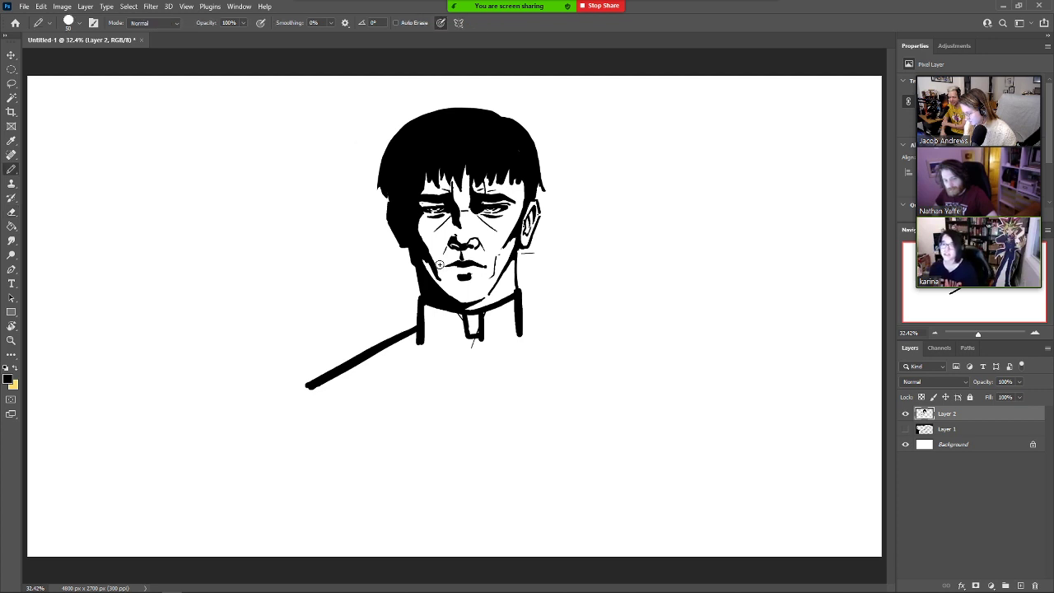
key("ctrl+z")
mouse_move(437, 263)
left_mouse_down()
mouse_move(457, 265)
mouse_move(445, 263)
left_mouse_up()
key("e")
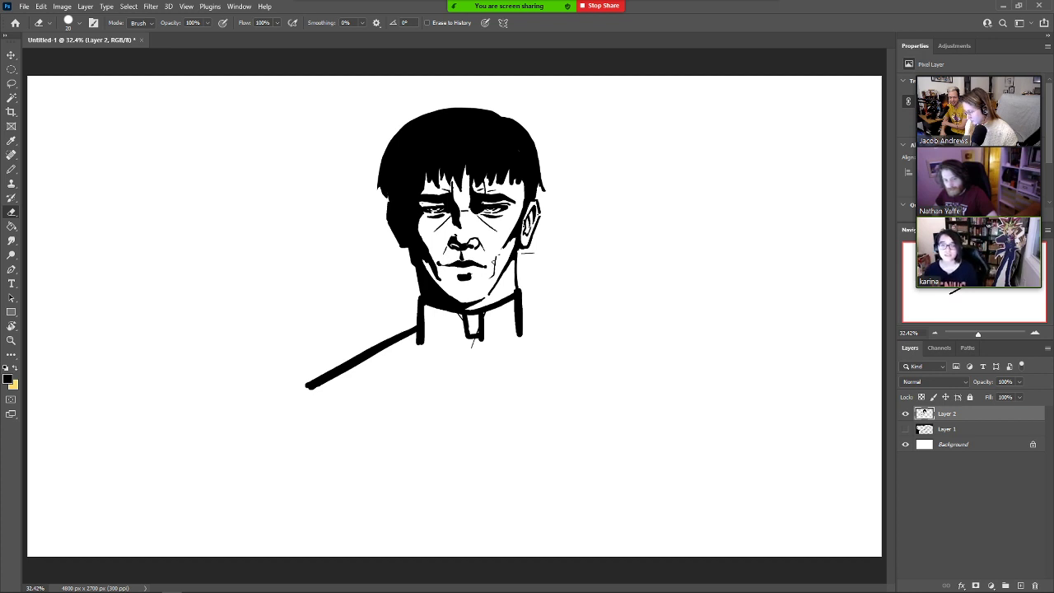
key("b")
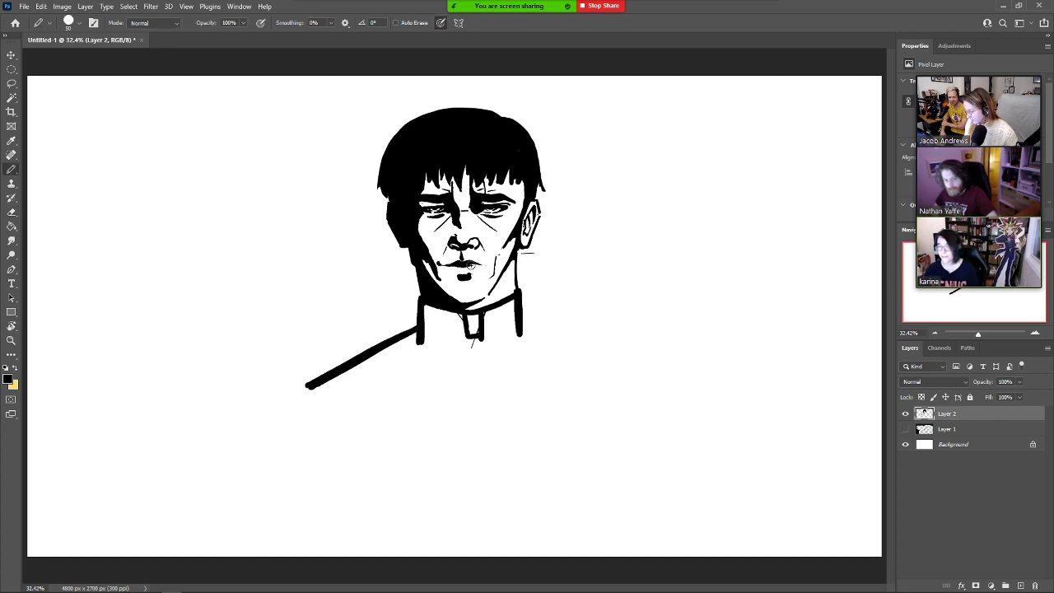
left_click_drag(478, 265, 488, 264)
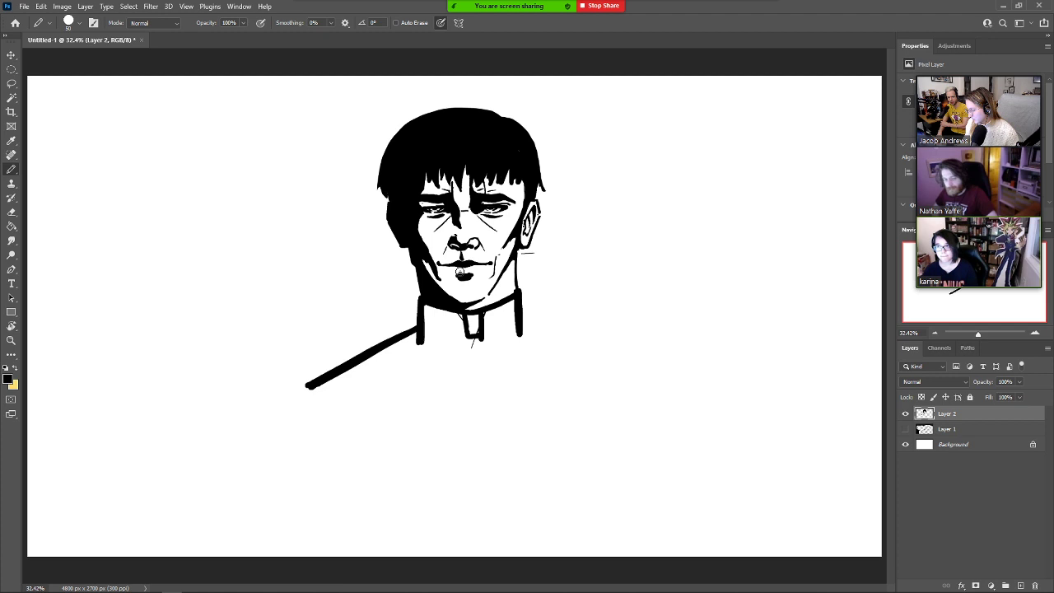
Reshape the shadow under the lower lip into a wider, thinner stroke with pencil and eraser.
key("e")
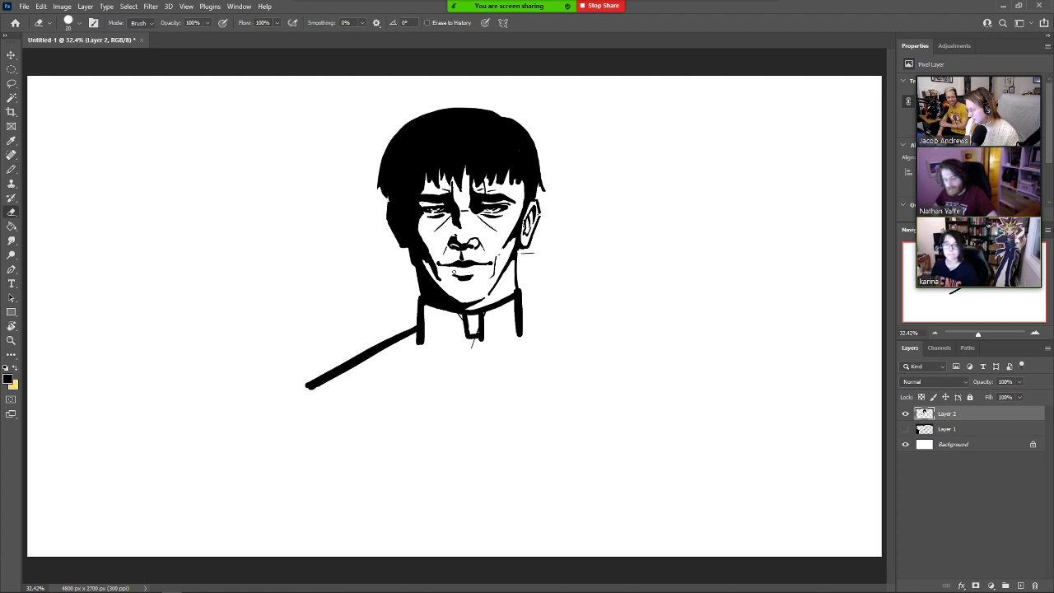
key("b")
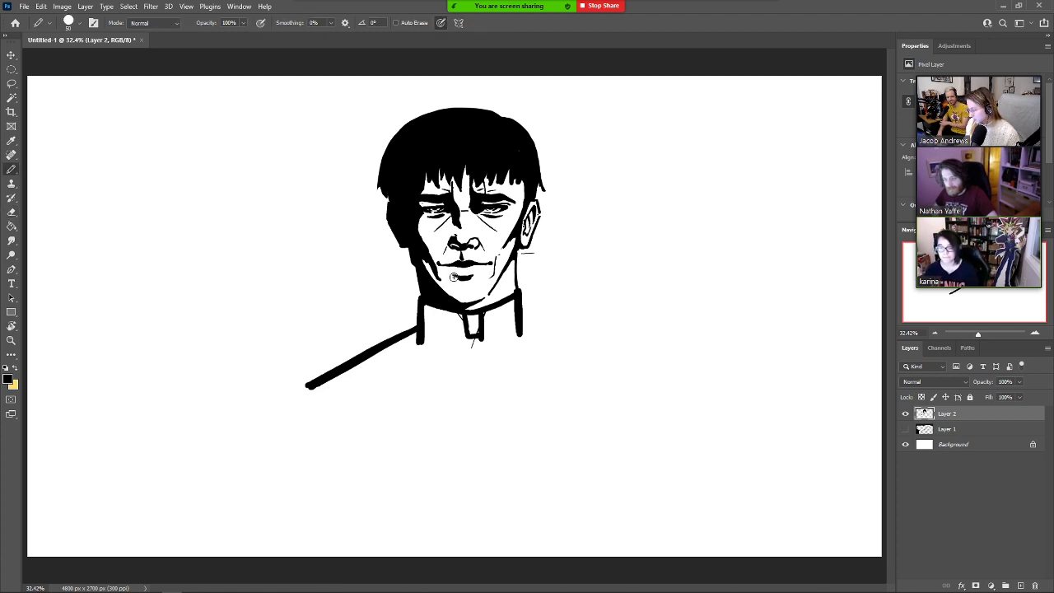
key("e")
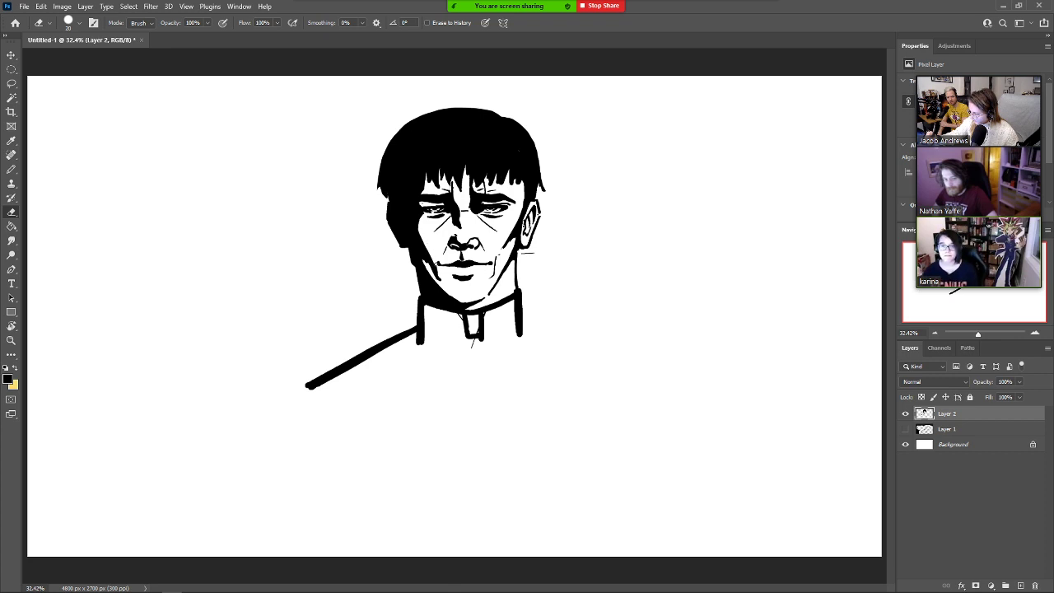
Erase a thin highlight along the left cheek's outer edge and white strands into the left sideburn.
key("b")
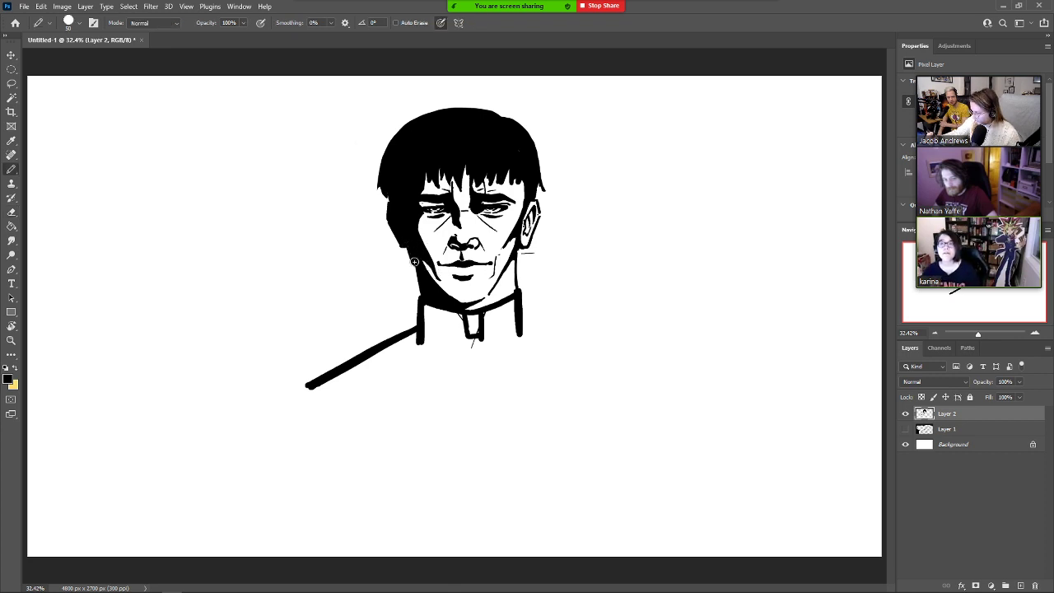
key("e")
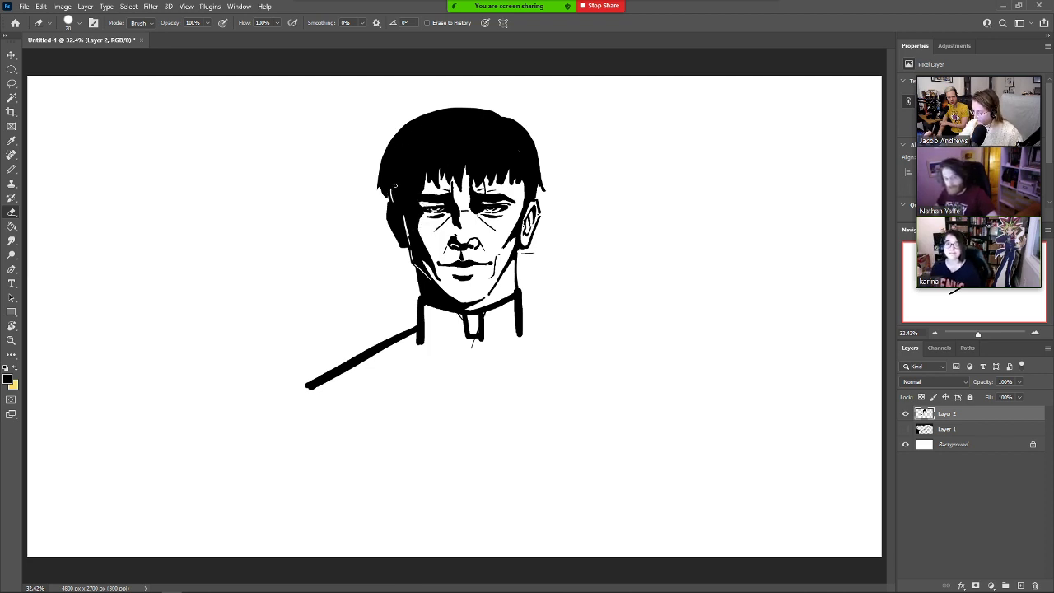
left_click_drag(395, 178, 405, 202)
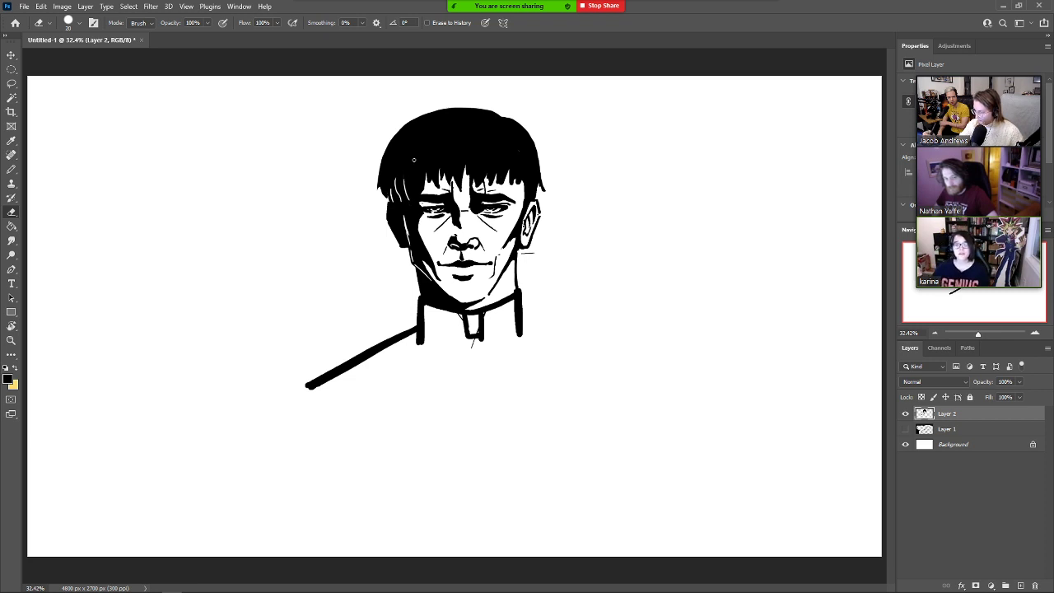
Trim the left sideburn's white strands with black and carve white highlights into the left ear.
key("b")
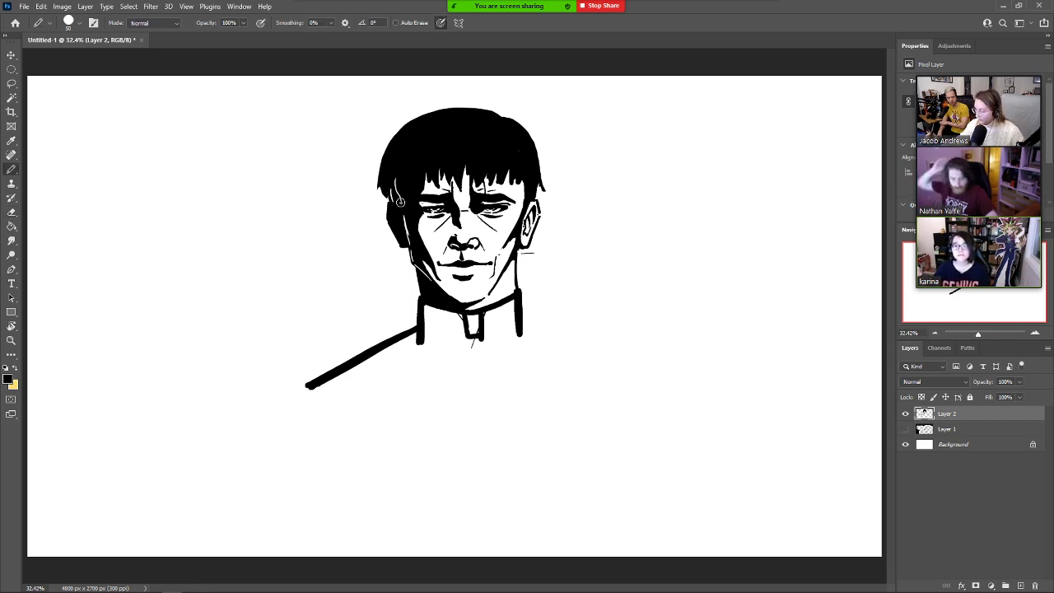
mouse_move(393, 205)
left_mouse_down()
mouse_move(391, 183)
mouse_move(404, 200)
left_mouse_up()
key("e")
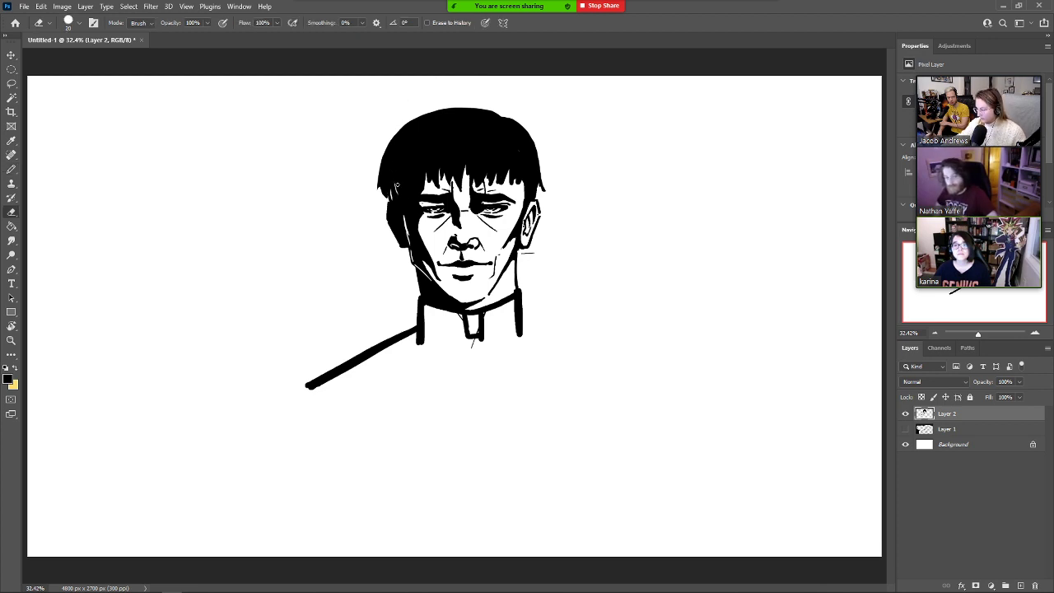
key("b")
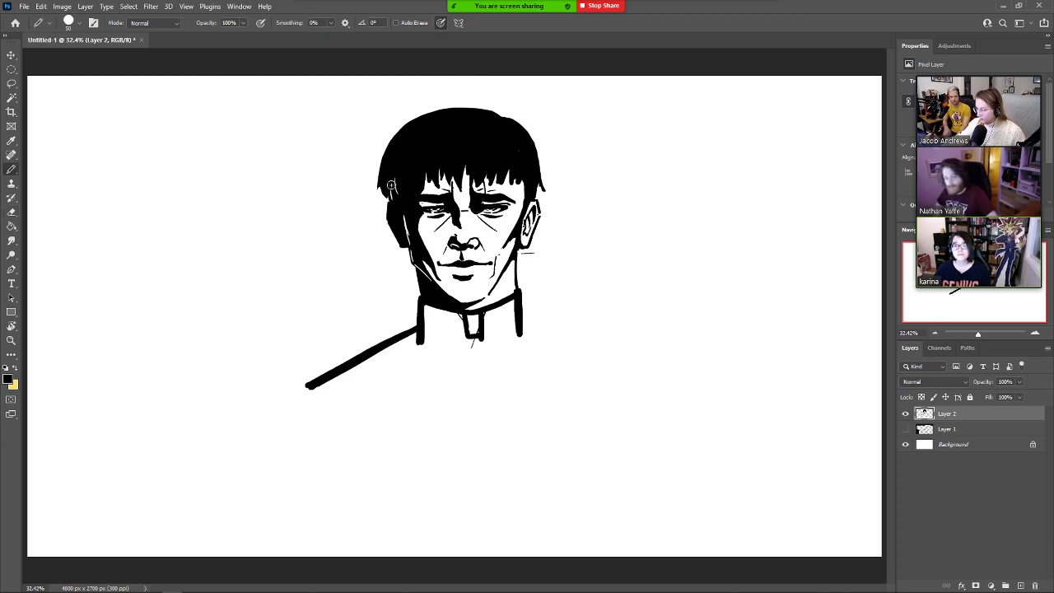
key("e")
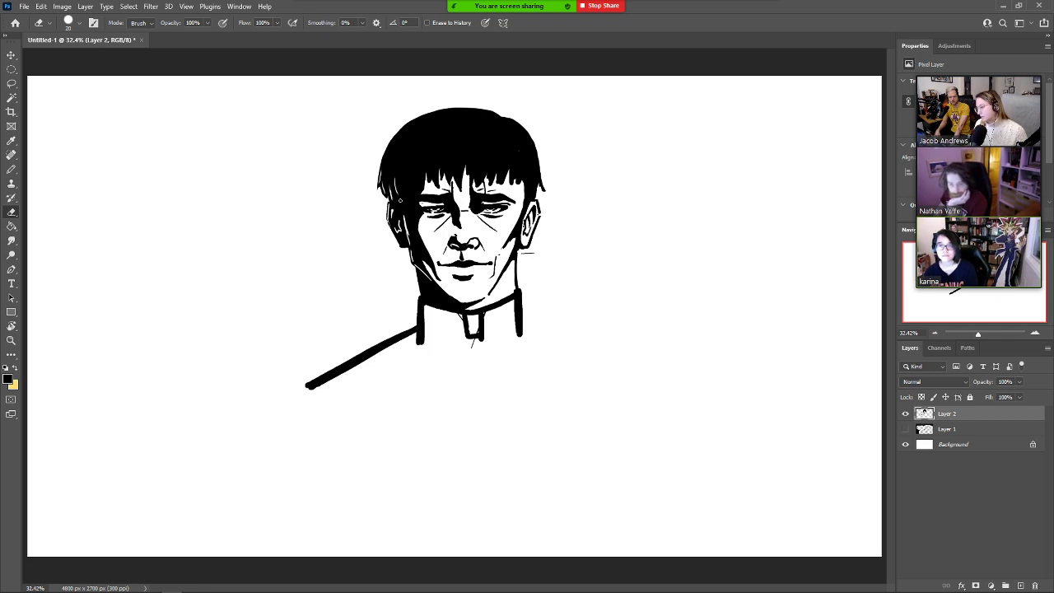
Draw thick outlines for both shoulders and arms from the collar down to the canvas's lower edge, widening the left arm with a second outline.
key("b")
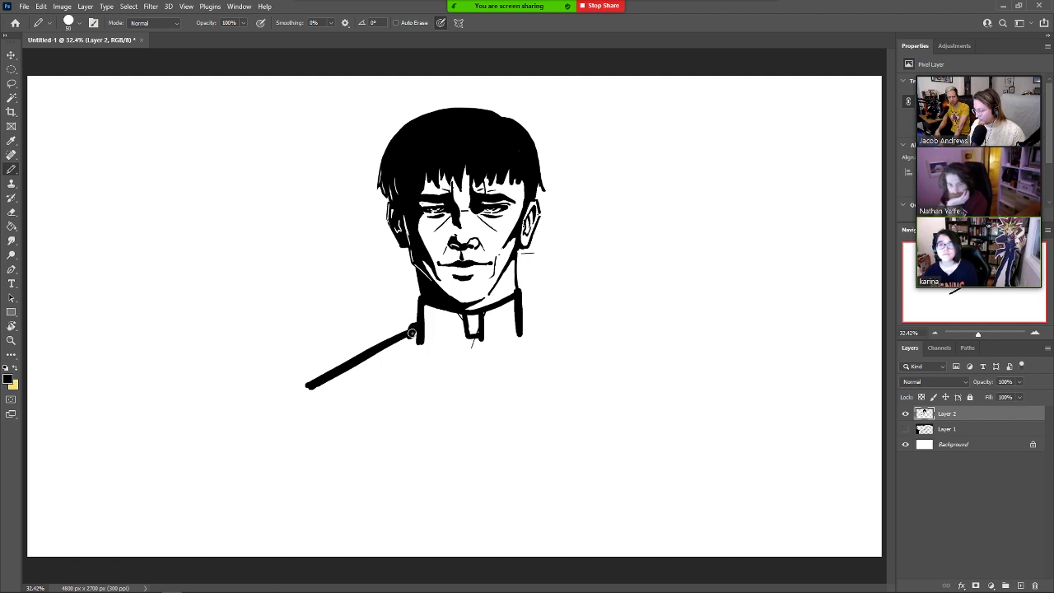
left_click_drag(412, 332, 298, 390)
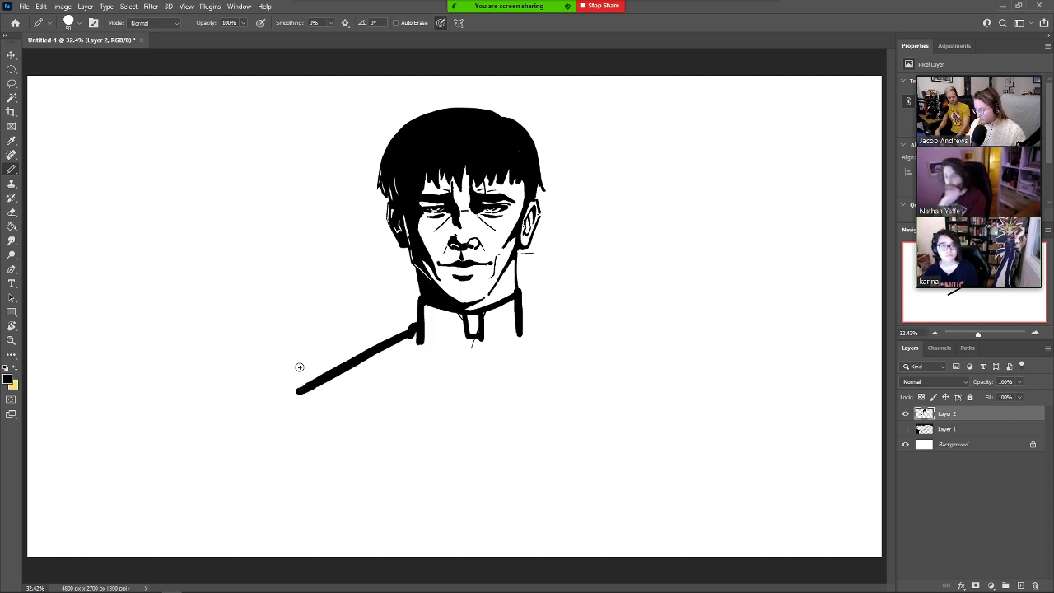
left_click_drag(296, 390, 274, 559)
mouse_move(413, 328)
left_mouse_down()
mouse_move(293, 388)
mouse_move(269, 428)
mouse_move(259, 567)
left_mouse_up()
left_click_drag(525, 326, 661, 404)
key("ctrl+z")
mouse_move(520, 324)
left_mouse_down()
mouse_move(654, 399)
mouse_move(692, 571)
left_mouse_up()
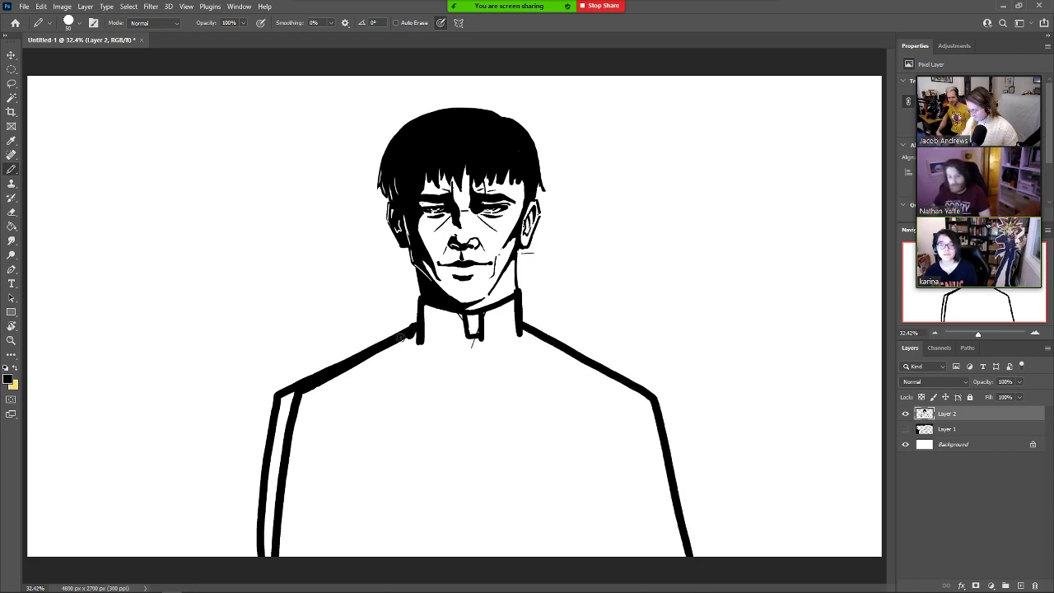
Fill the torso and collar with solid black and clean up the white collar tab with the eraser.
key("g")
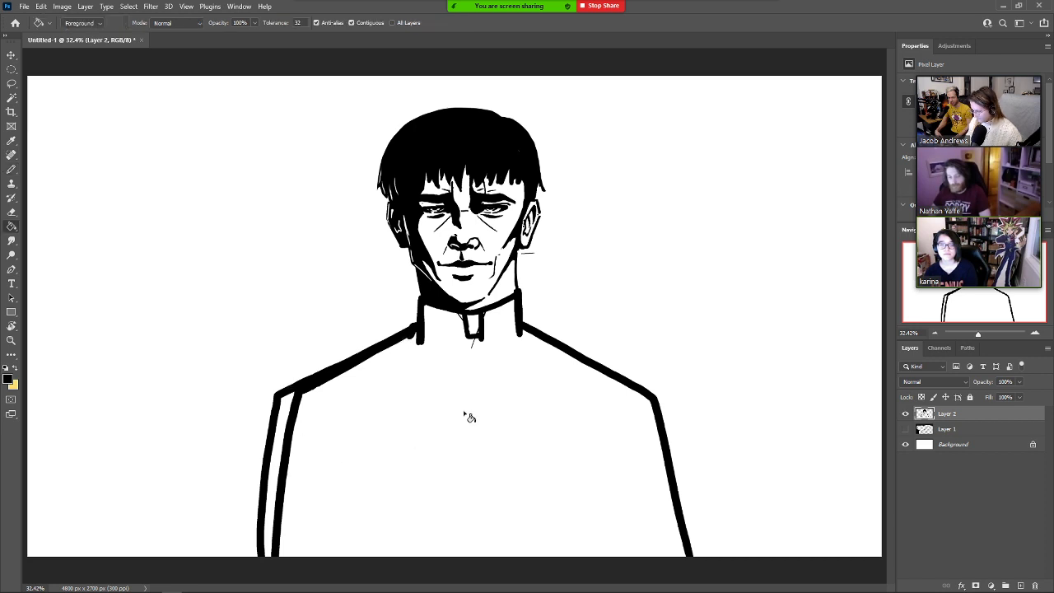
left_click(486, 414)
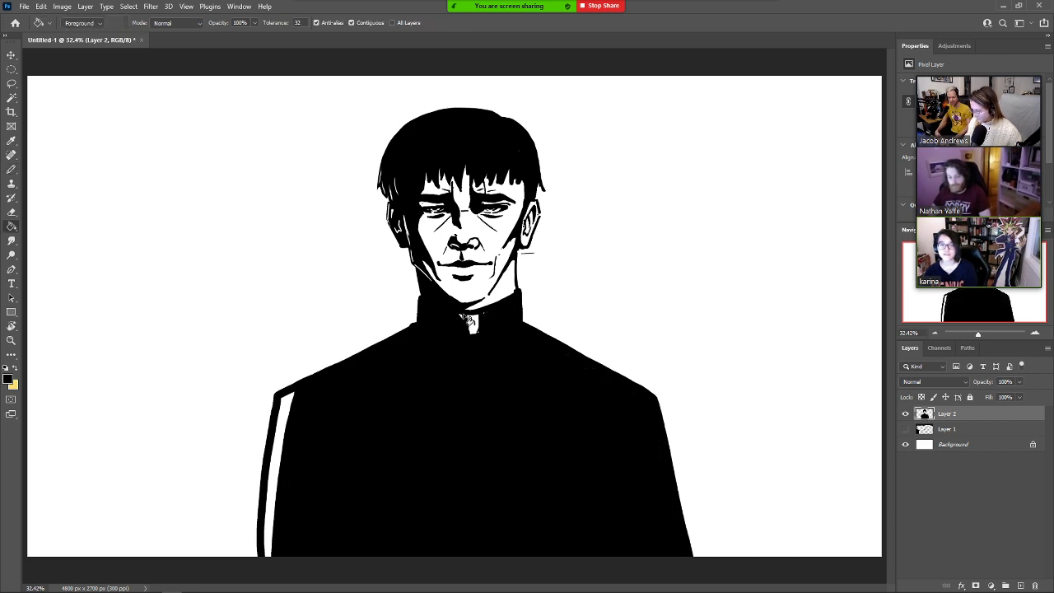
key("b")
key("e")
left_click_drag(469, 317, 468, 333)
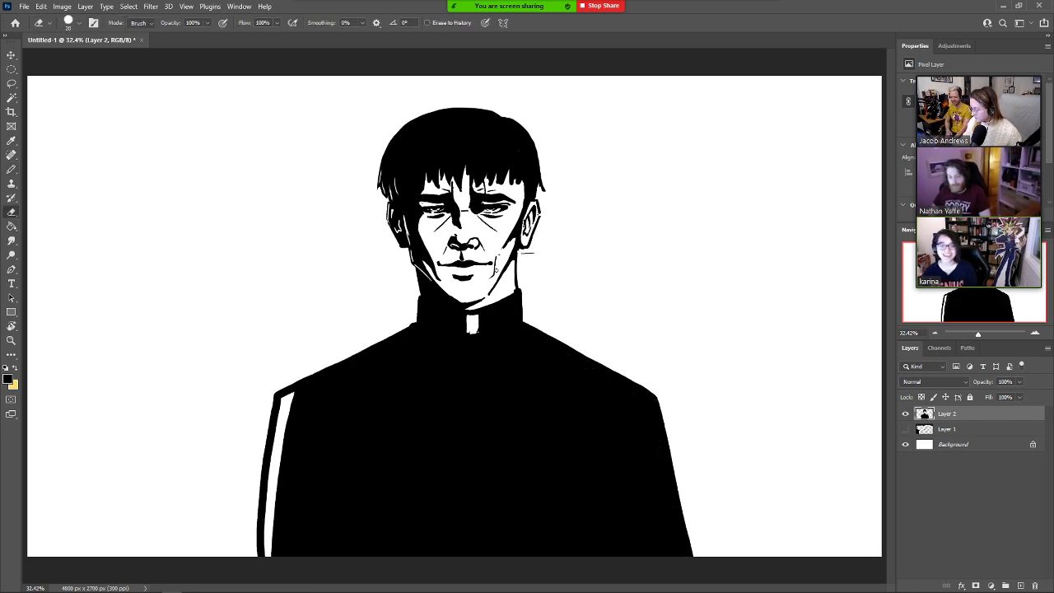
key("b")
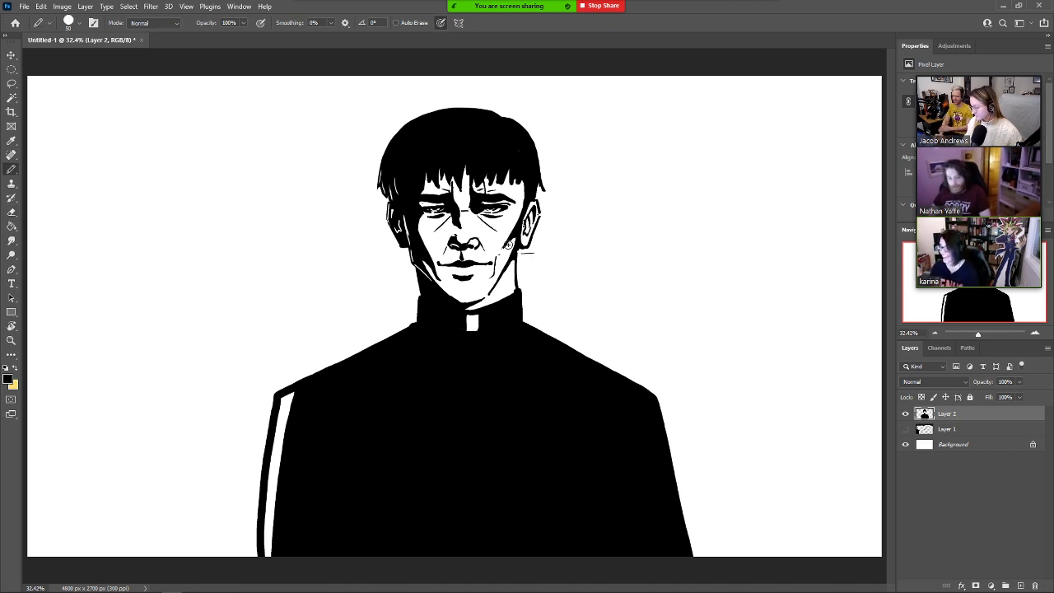
Fill the white strip in the left sleeve with black and smooth the sleeve's outer edge with pencil and eraser.
key("g")
left_click(281, 429)
key("b")
left_click_drag(259, 555, 266, 480)
key("e")
left_click_drag(272, 409, 253, 555)
Extend the right shoulder and sleeve silhouette outward with black strokes down to the canvas's lower edge.
key("b")
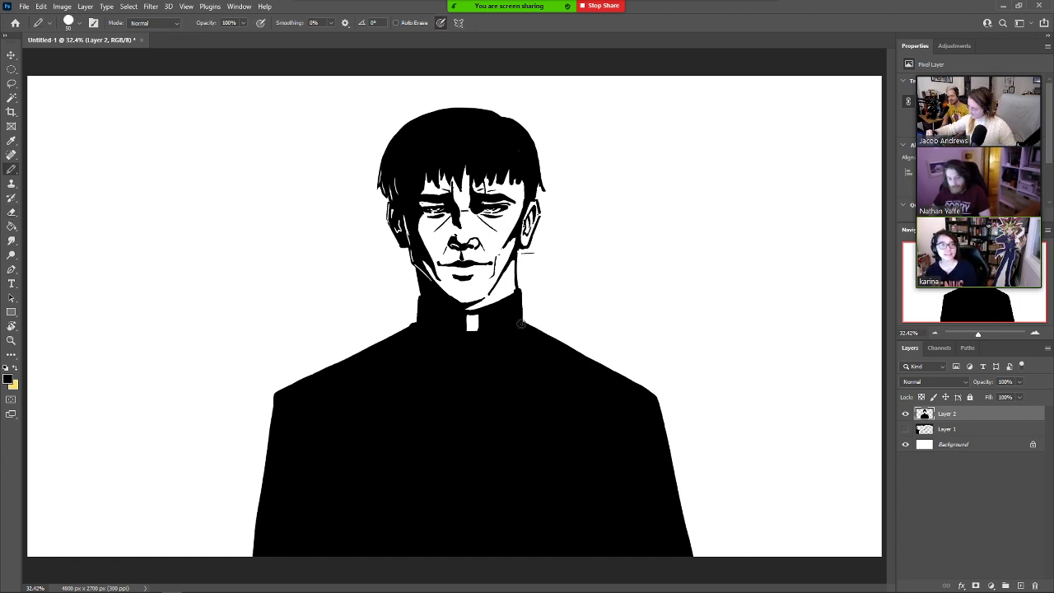
left_click_drag(658, 403, 701, 565)
left_click_drag(658, 411, 680, 518)
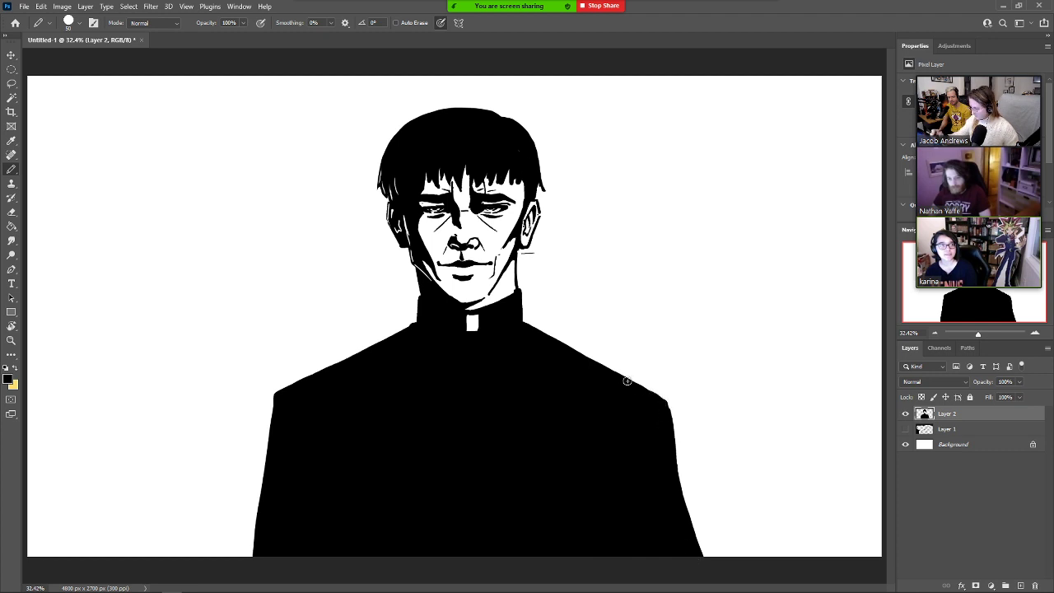
Cast a heavy black shadow across the left eye area and fill the forehead under the fringe with black.
left_click_drag(503, 180, 416, 247)
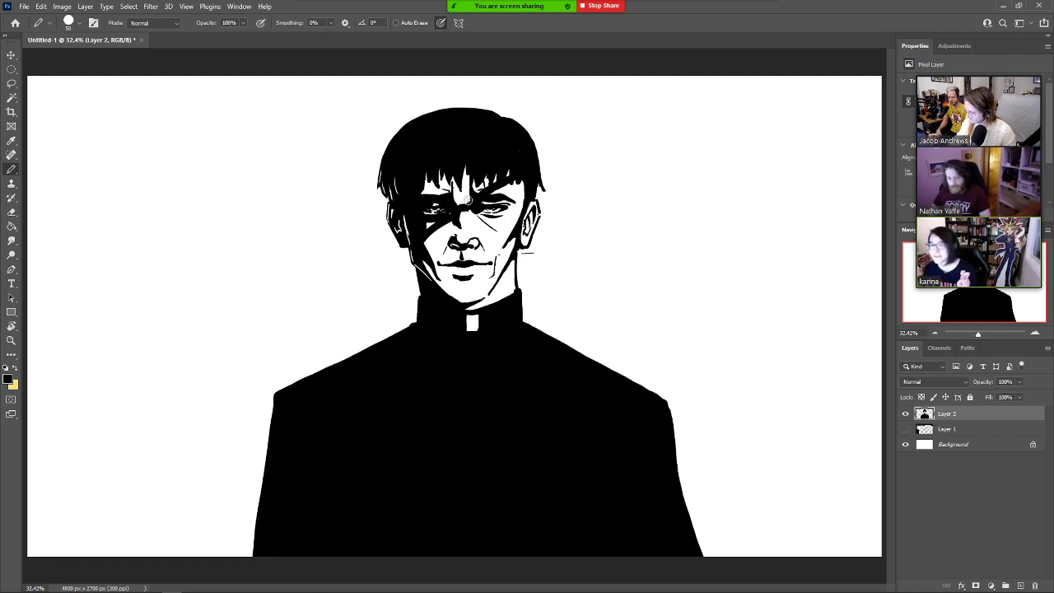
key("g")
left_click(478, 186)
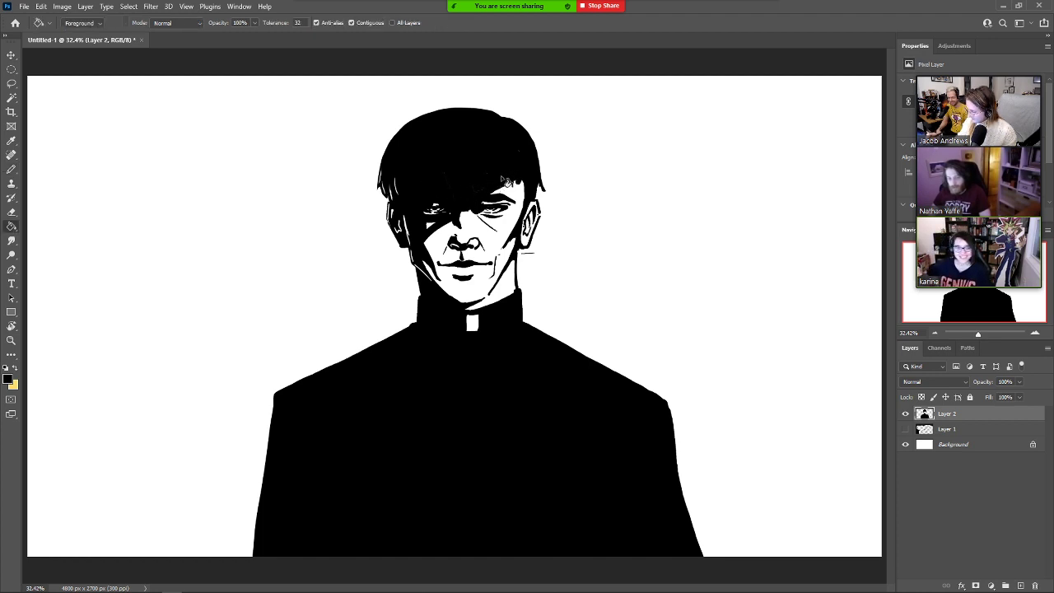
Erase most of the thin crease on the right cheek beside the mouth.
key("b")
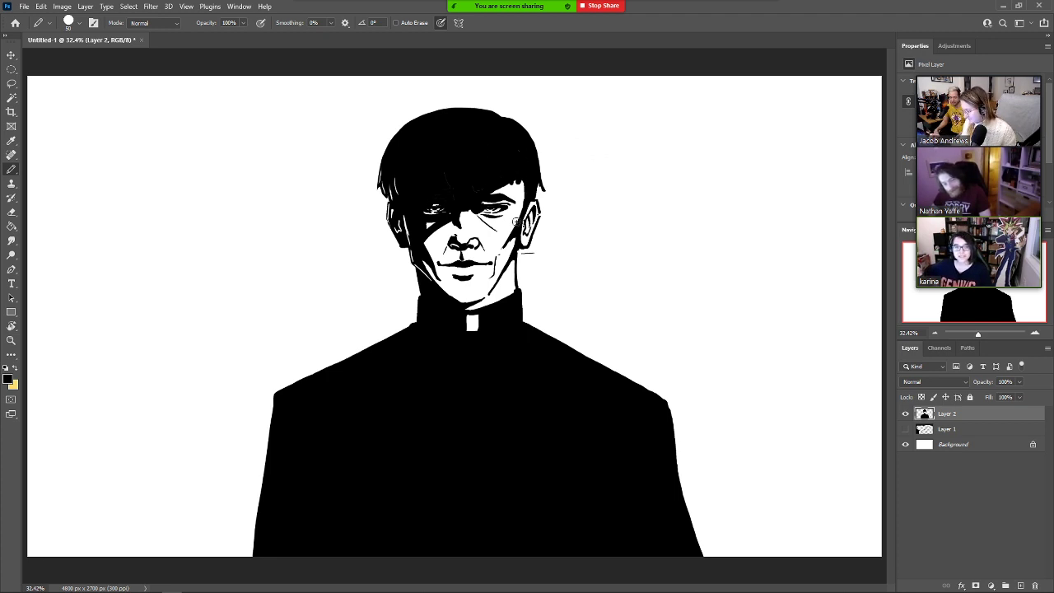
key("e")
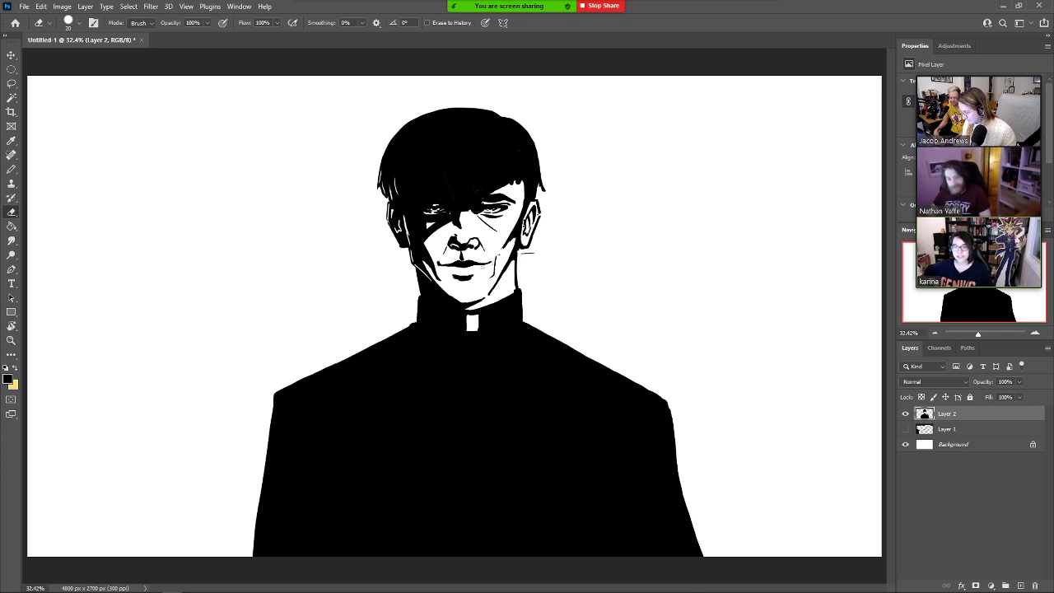
key("b")
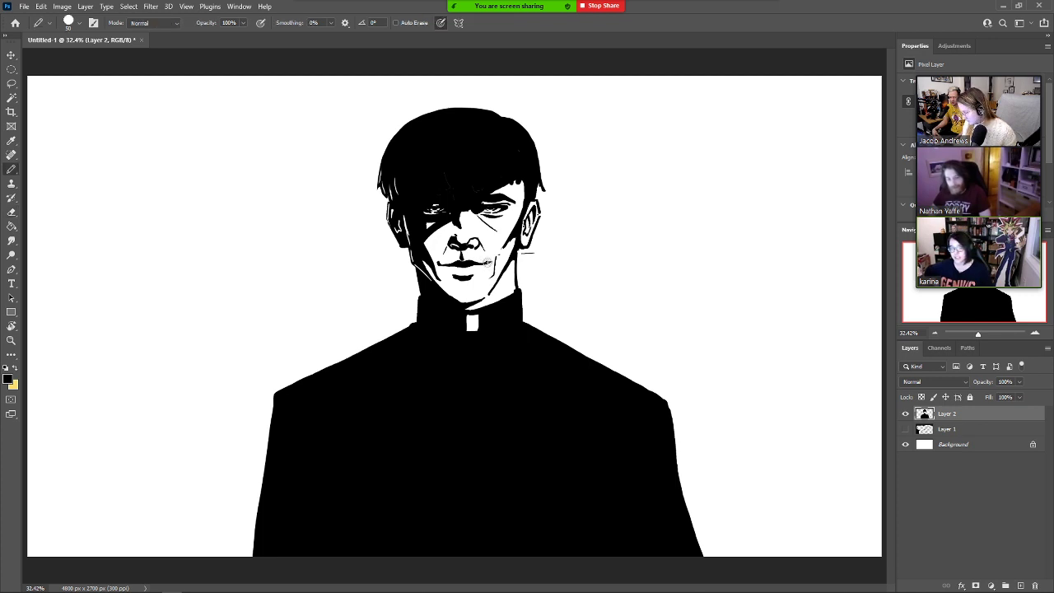
key("e")
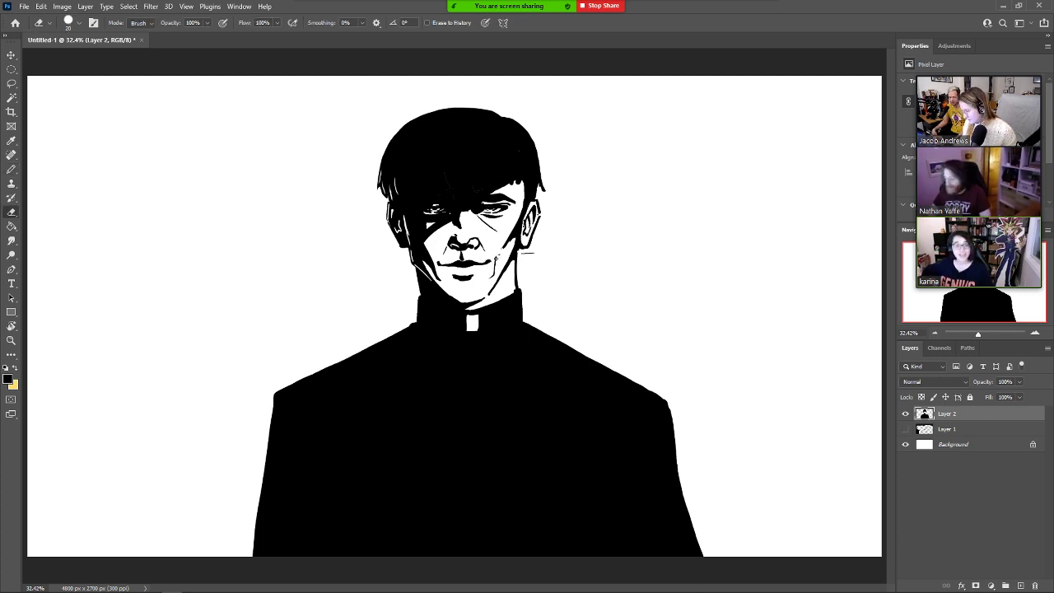
left_click_drag(482, 242, 493, 276)
key("b")
key("e")
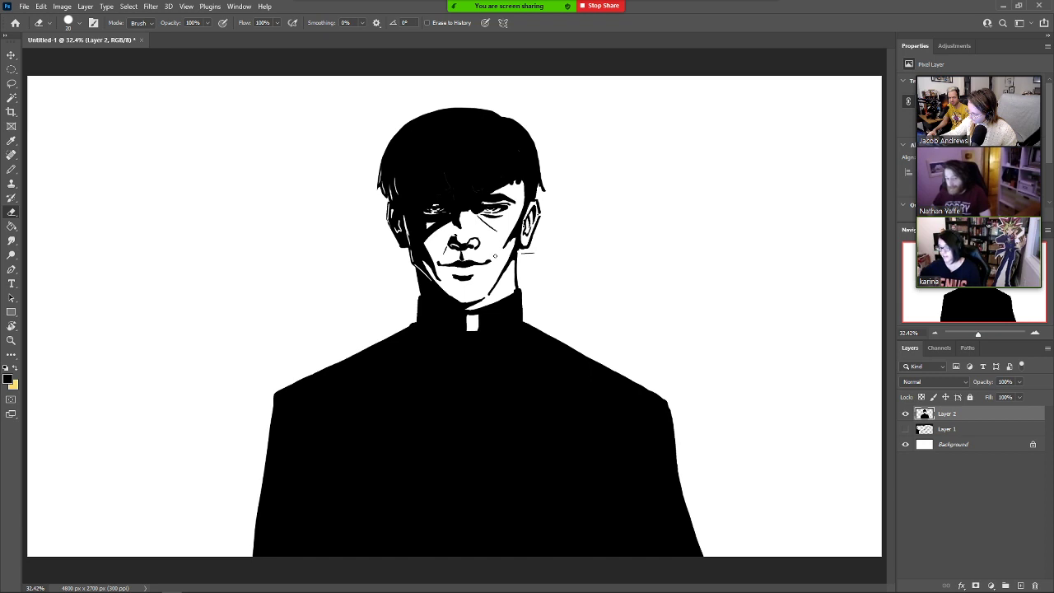
Shade the left side of the nose and the left cheek black, refining the shadow's edge with the eraser.
key("b")
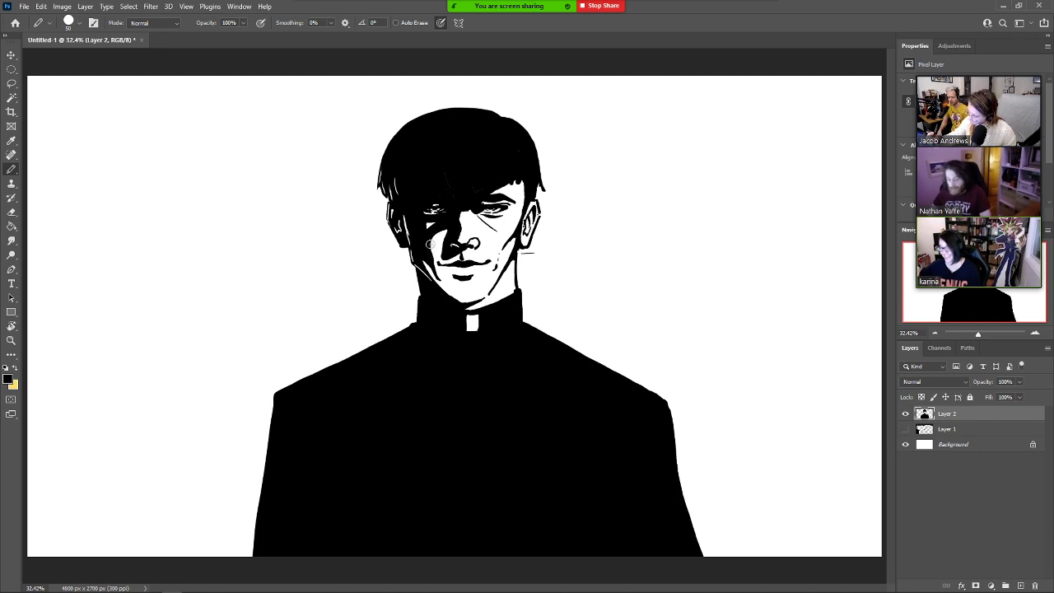
key("e")
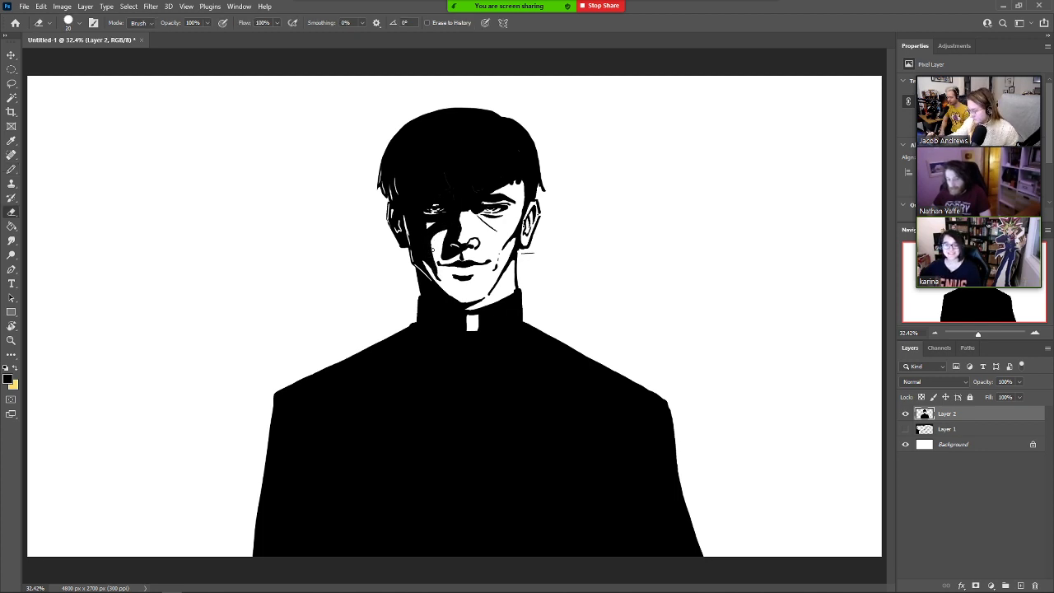
key("b")
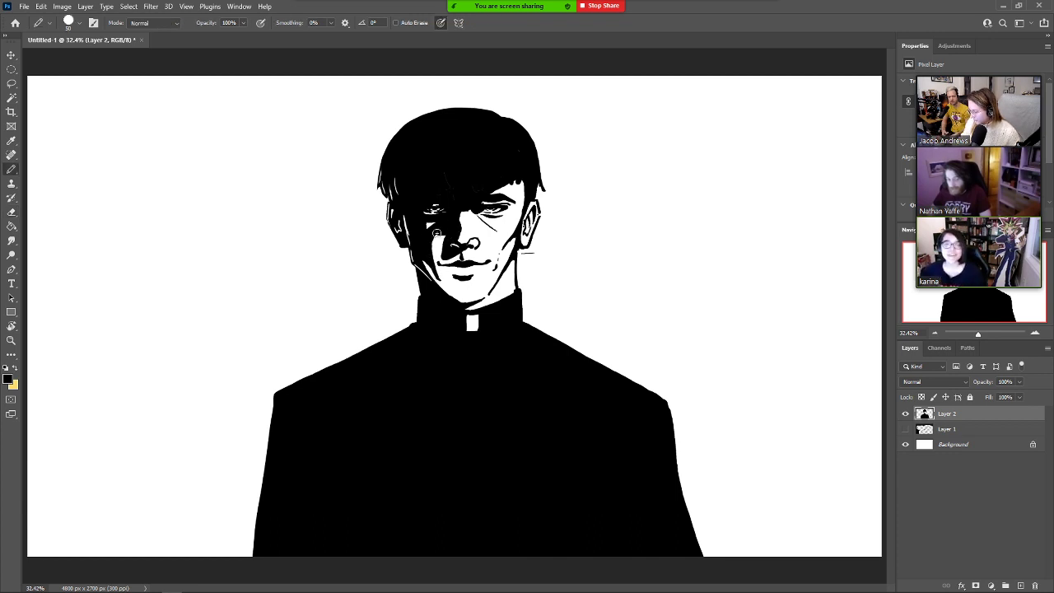
key("e")
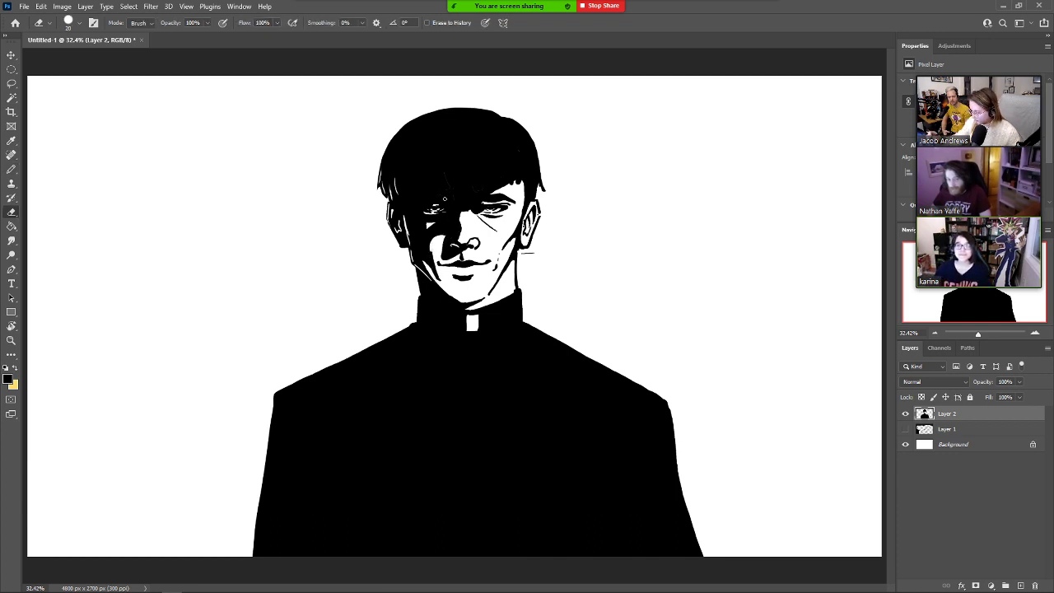
left_click_drag(433, 251, 438, 265)
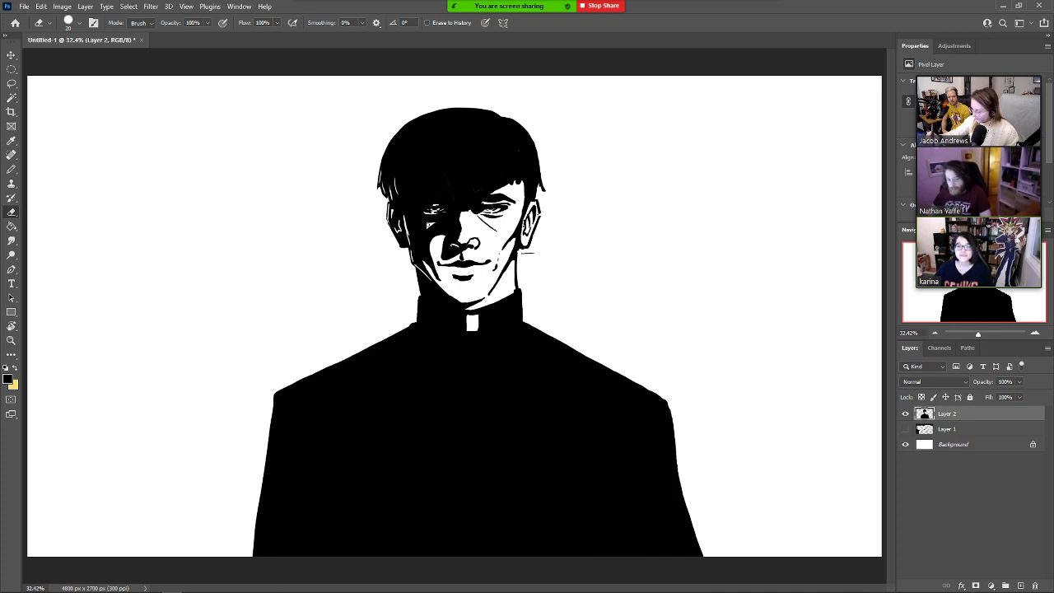
Reshape the black shadow along the left lower cheek and jaw with pencil and eraser.
key("b")
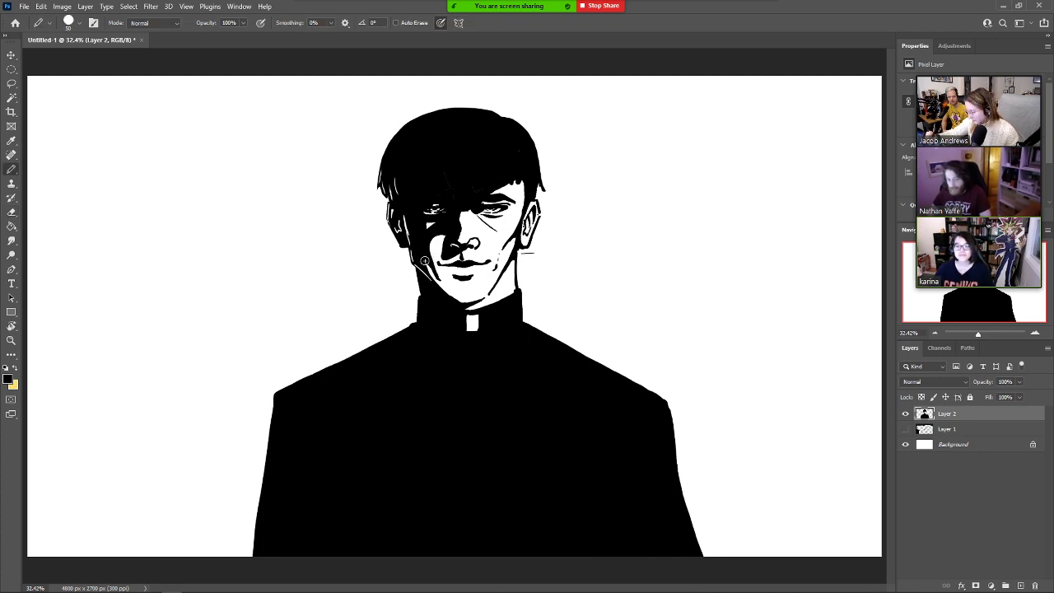
left_click_drag(427, 267, 453, 298)
key("e")
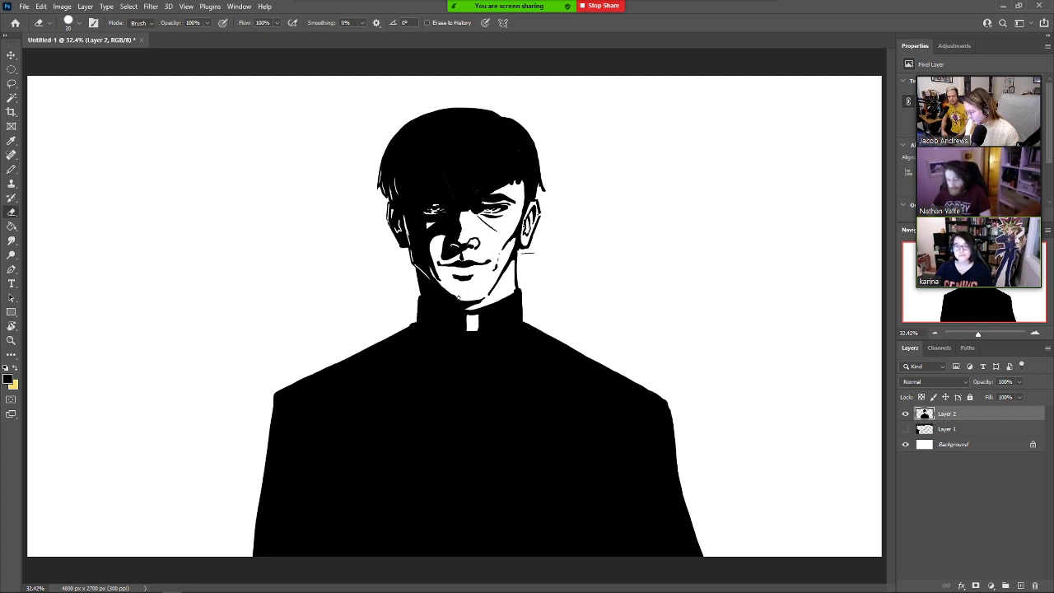
left_click_drag(438, 283, 451, 293)
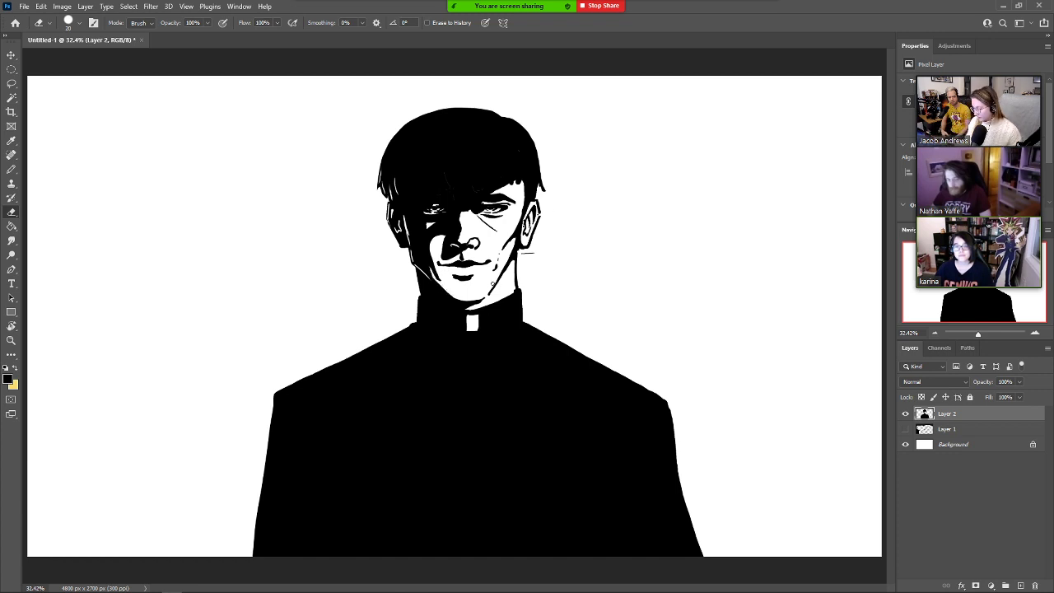
Darken the left side of the chin and erase small highlights into the nose bridge and above the inner right brow.
key("b")
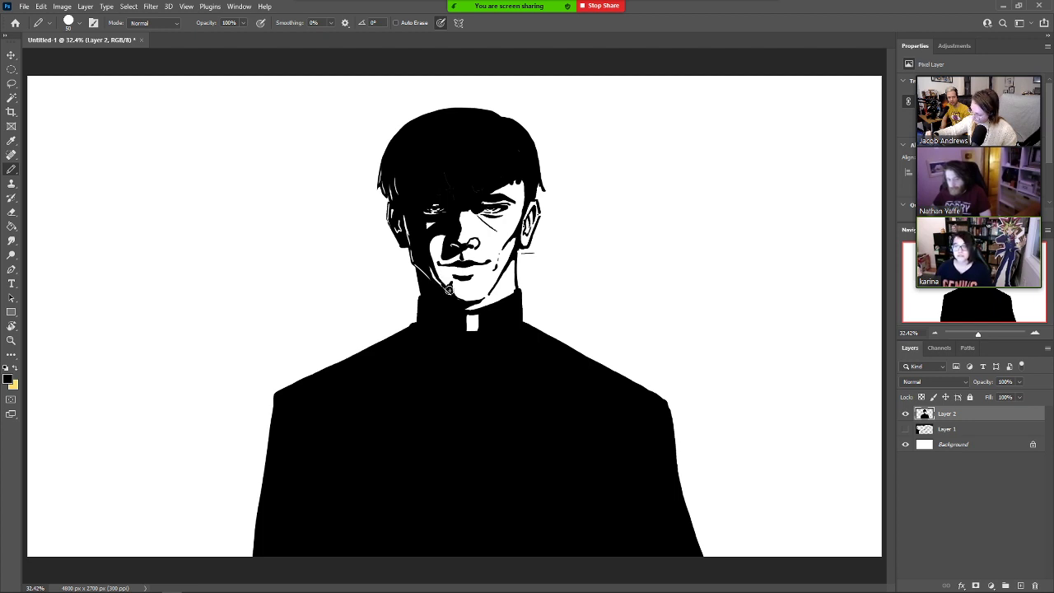
key("e")
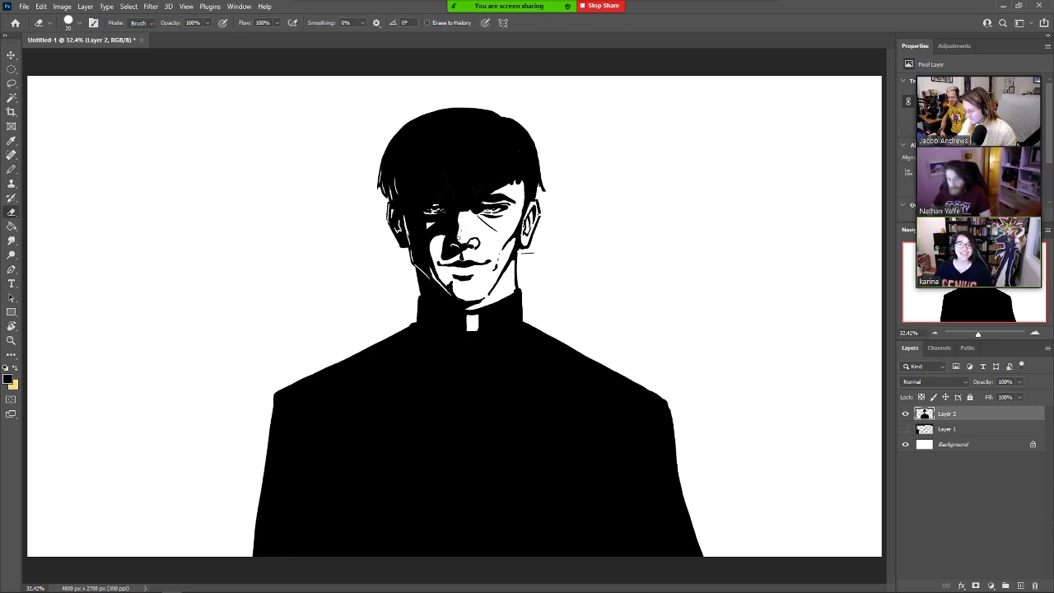
key("b")
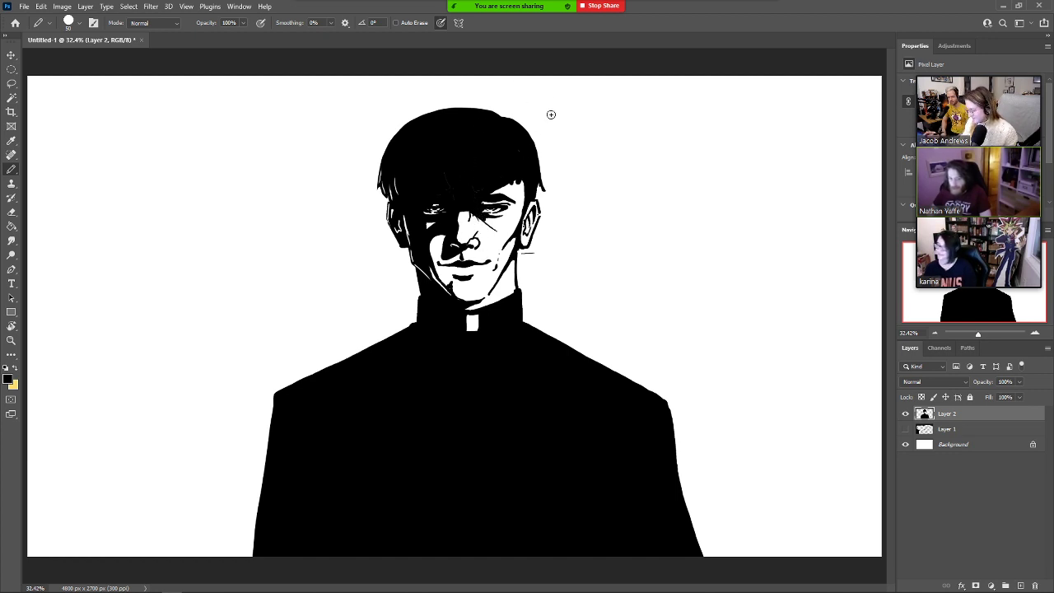
key("e")
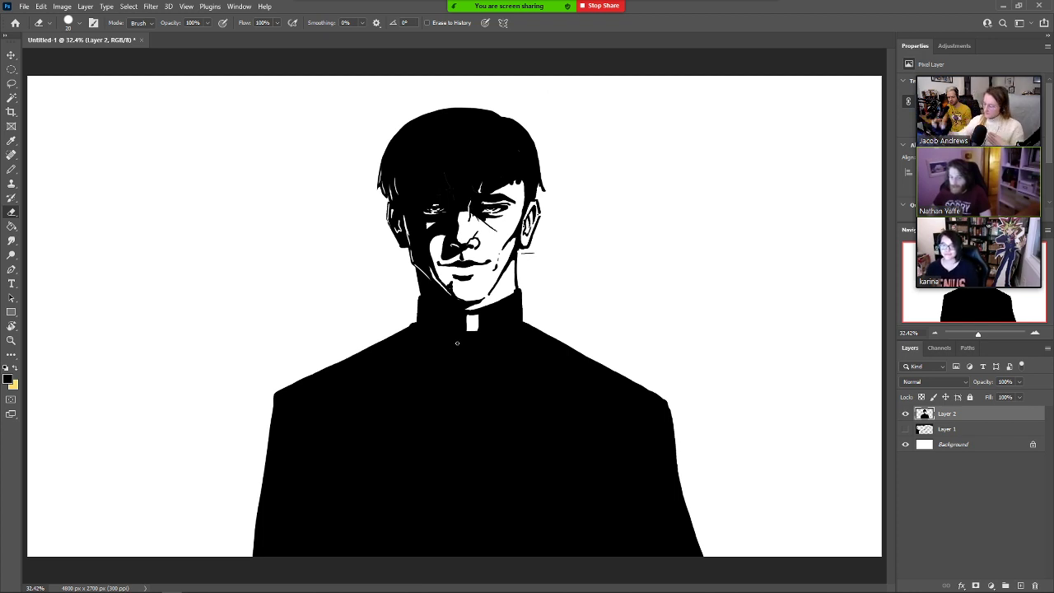
Erase a thin white strand highlight into the black hair above the left temple.
key("b")
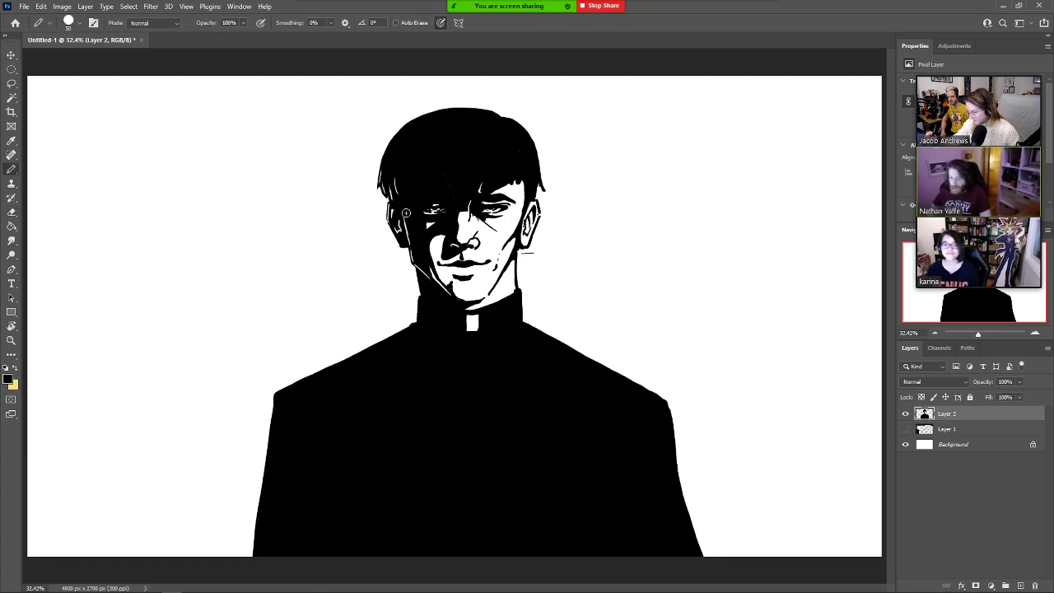
key("e")
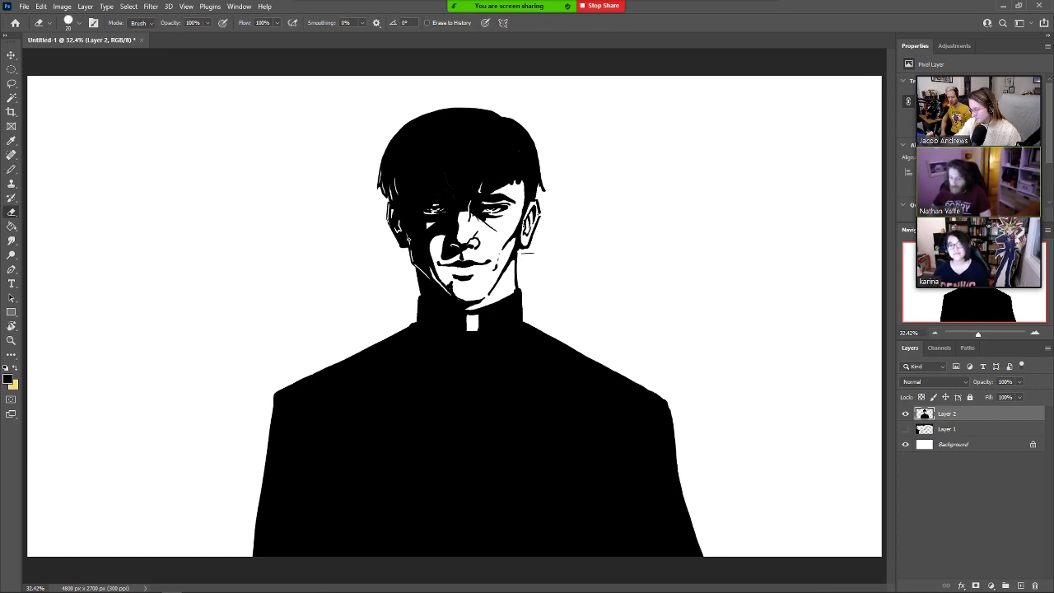
left_click_drag(408, 198, 403, 182)
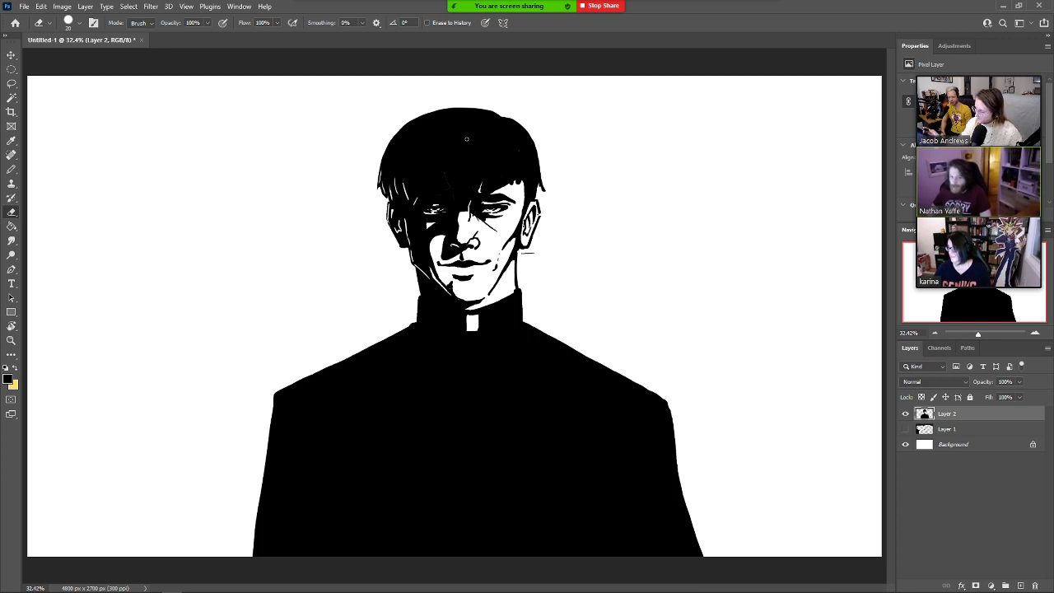
Open up the white of the right eye with the eraser and redraw its iris and pupil with a 20 px pencil.
key("b")
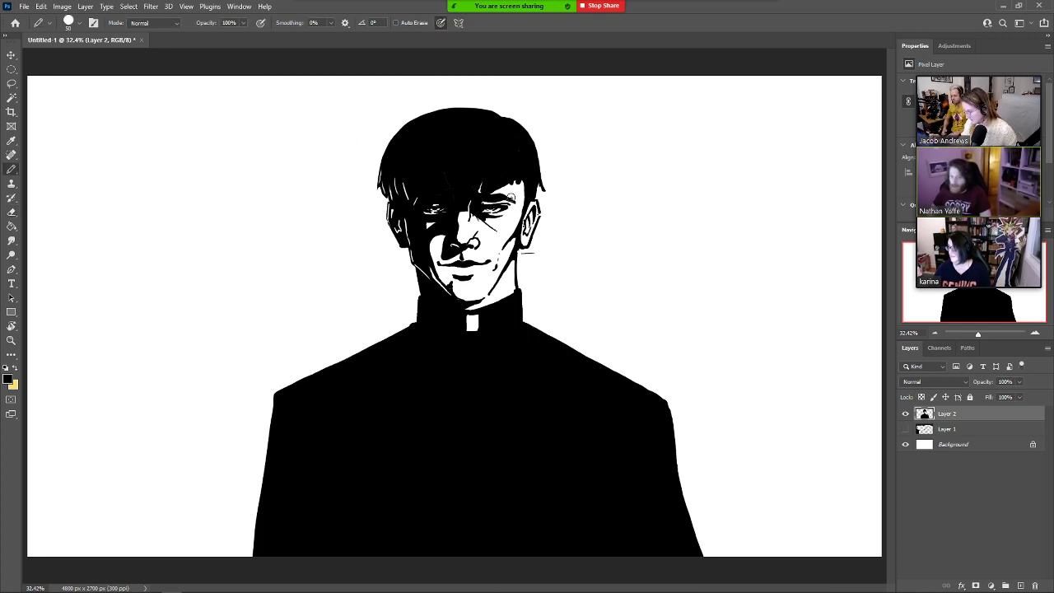
key("e")
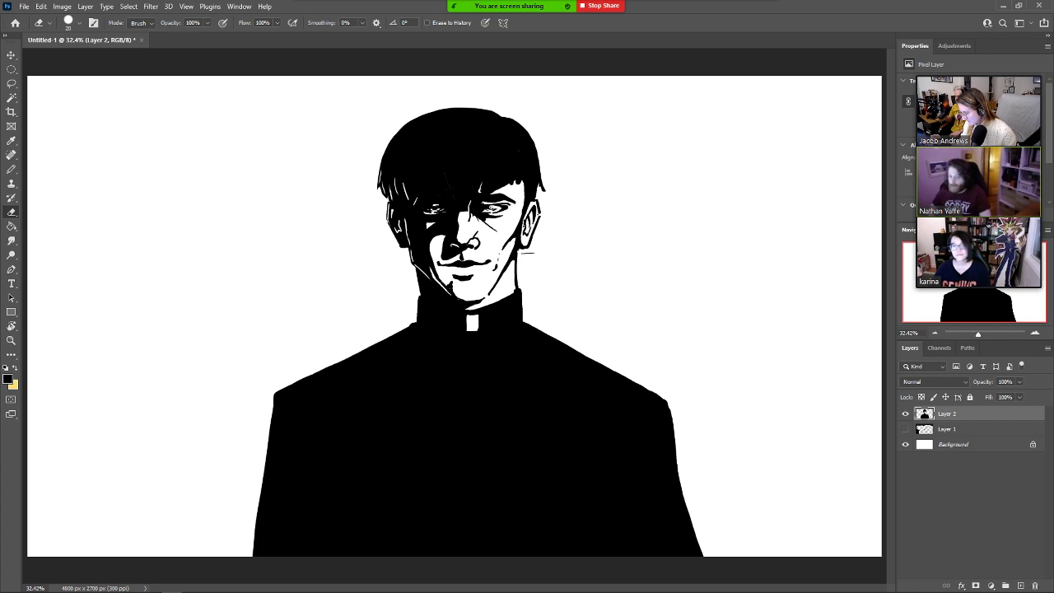
key("b")
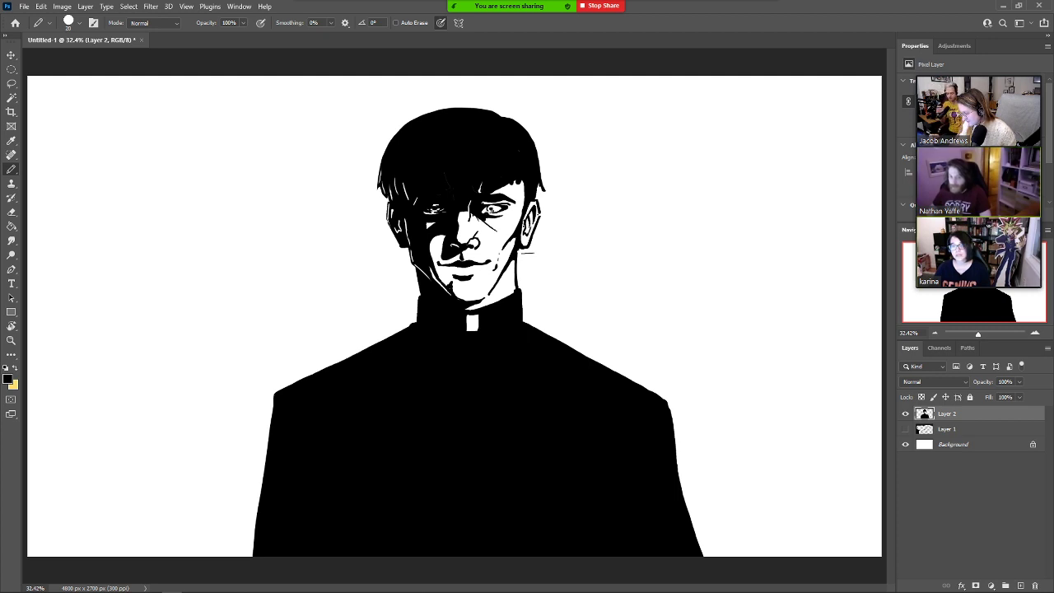
key("e")
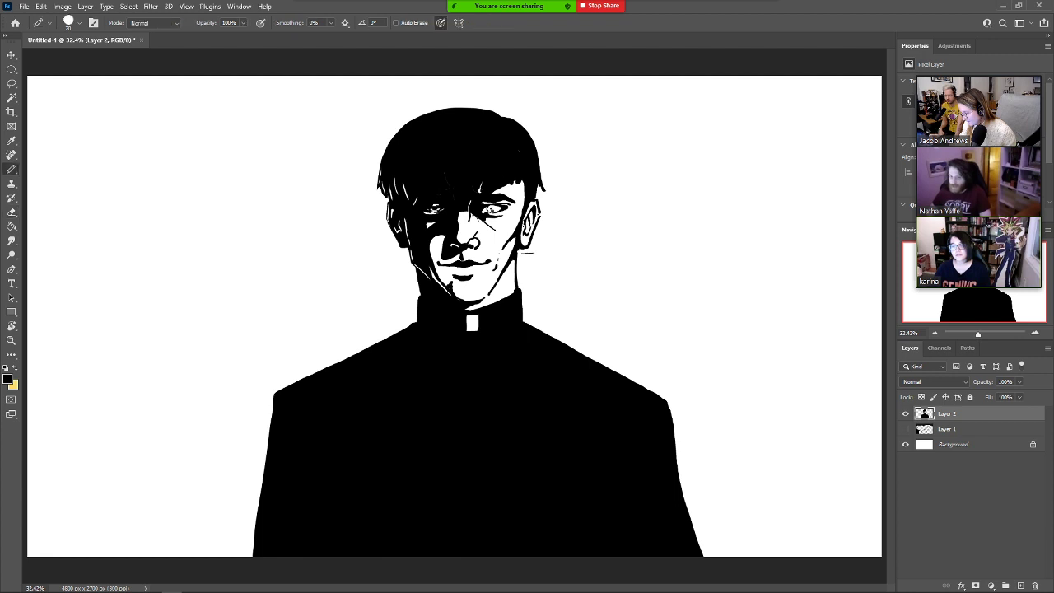
key("b")
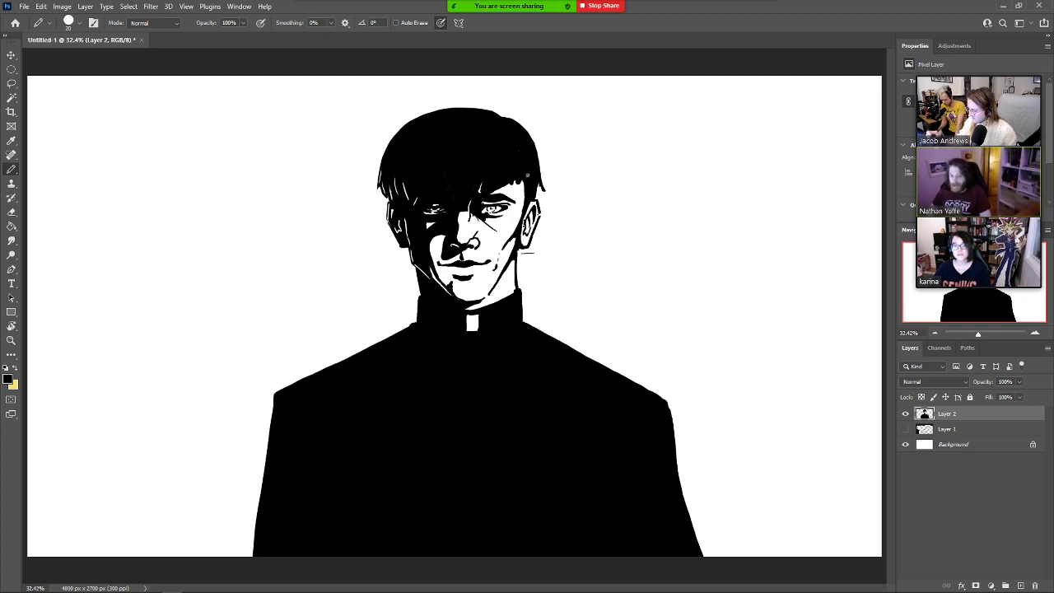
key("e")
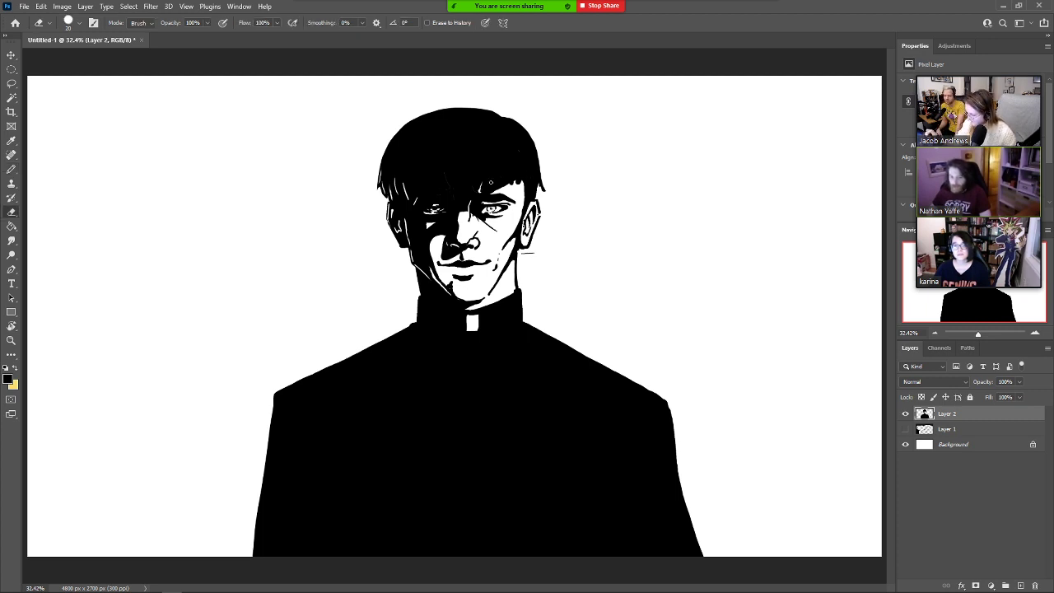
Draw thin dripping lines from the right eye down the cheek to the neck, and widen the collar's right edge slightly.
key("b")
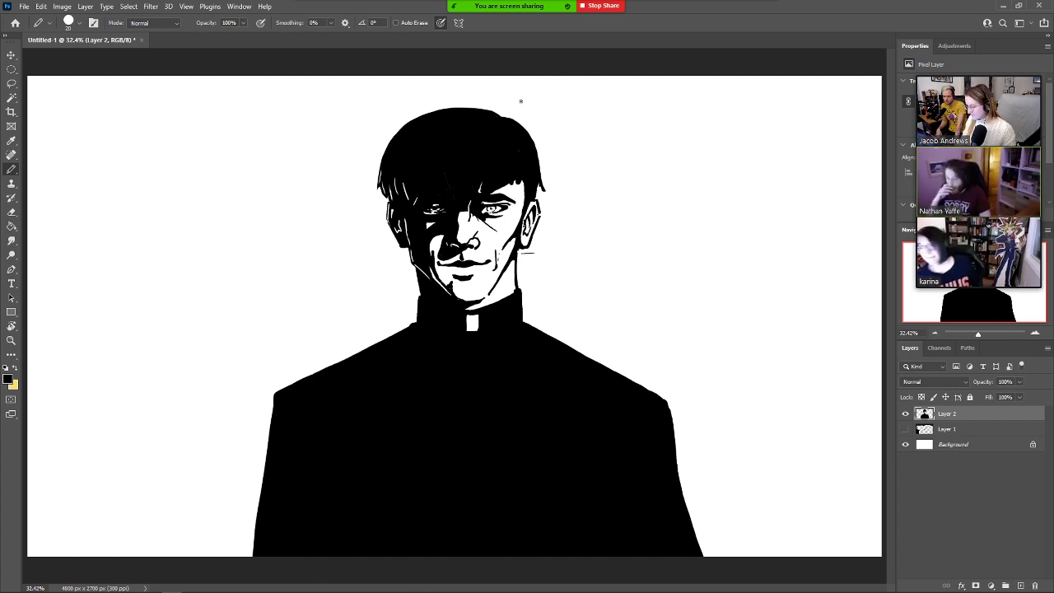
key("e")
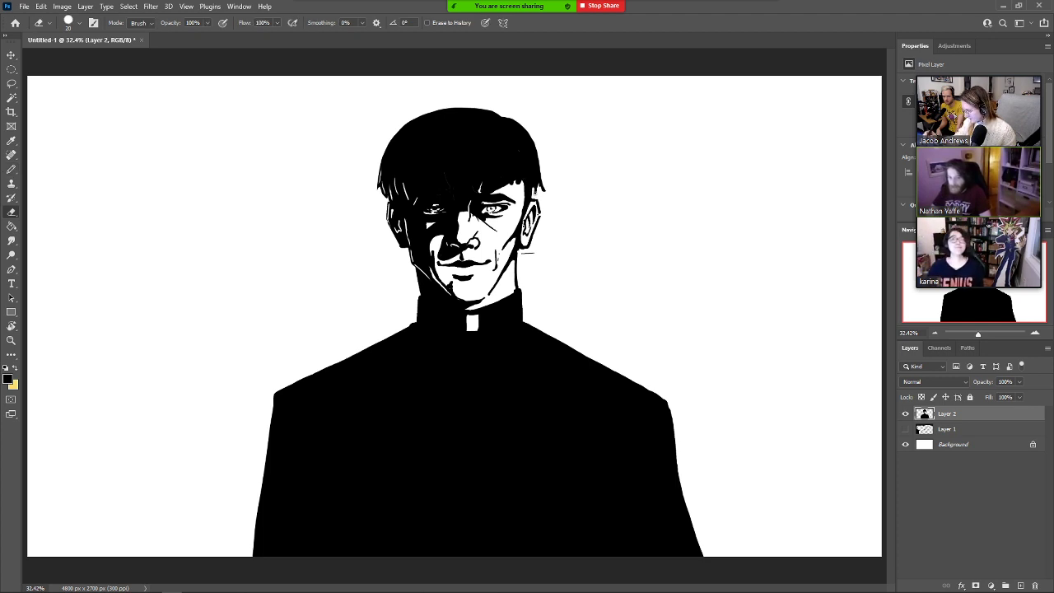
key("b")
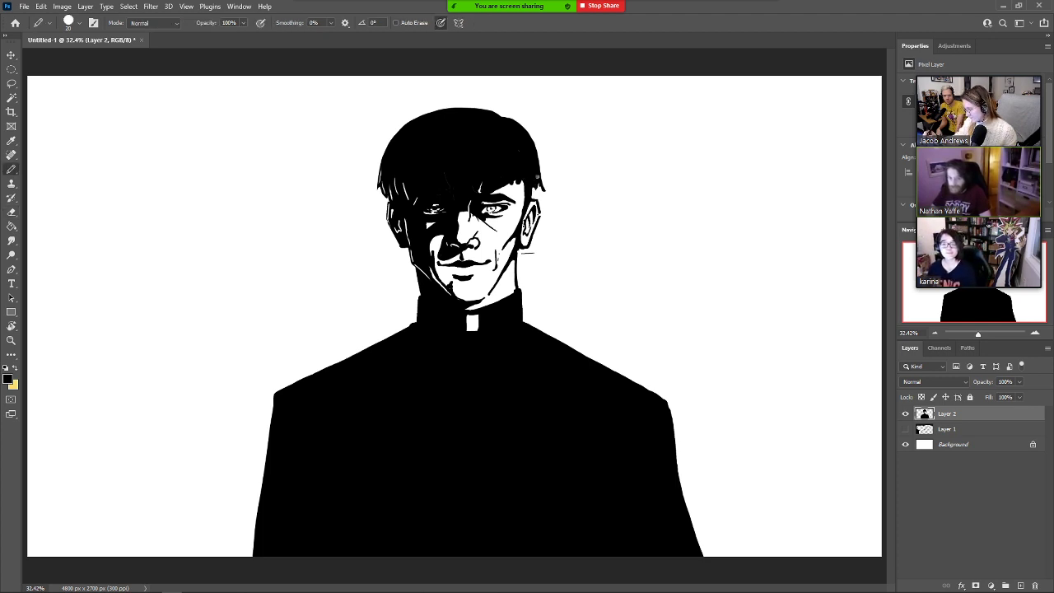
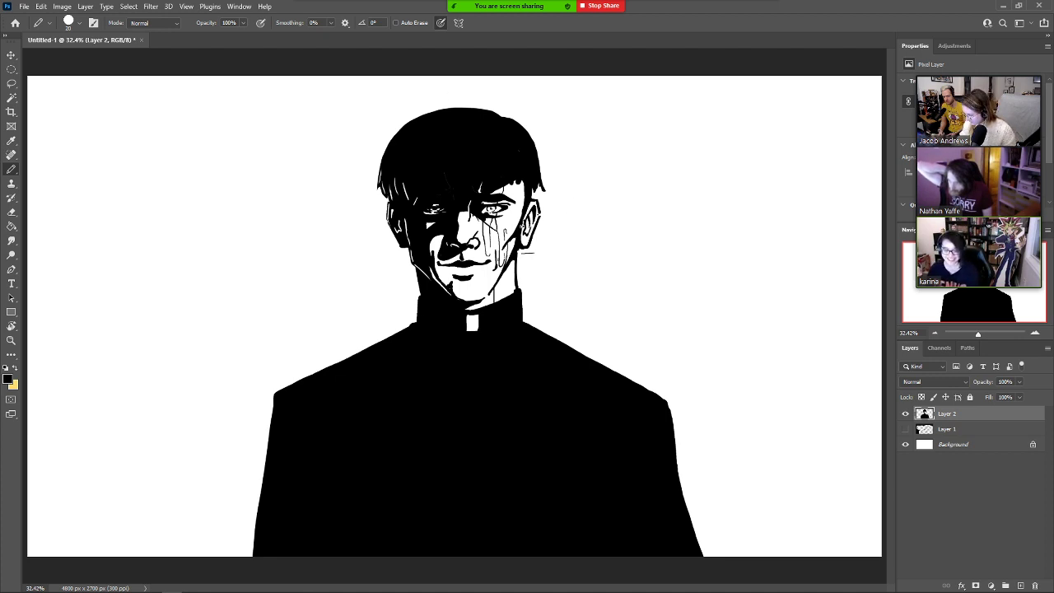
left_click_drag(519, 289, 524, 323)
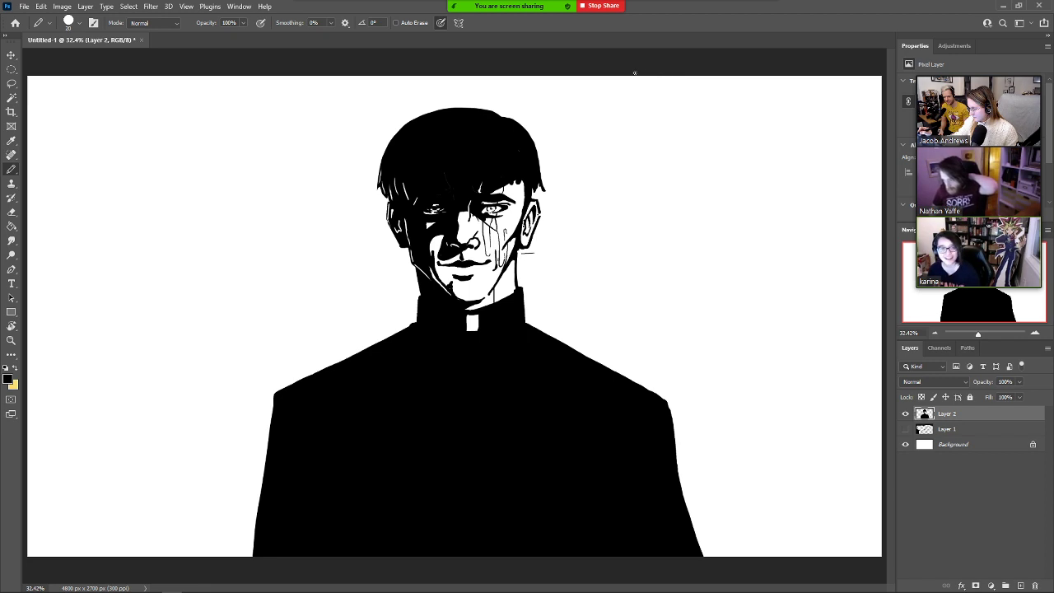
Draw a straight diagonal background line behind the head, from the canvas's upper right edge to its lower left edge, redoing imprecise strokes.
left_click_drag(741, 77, 547, 195)
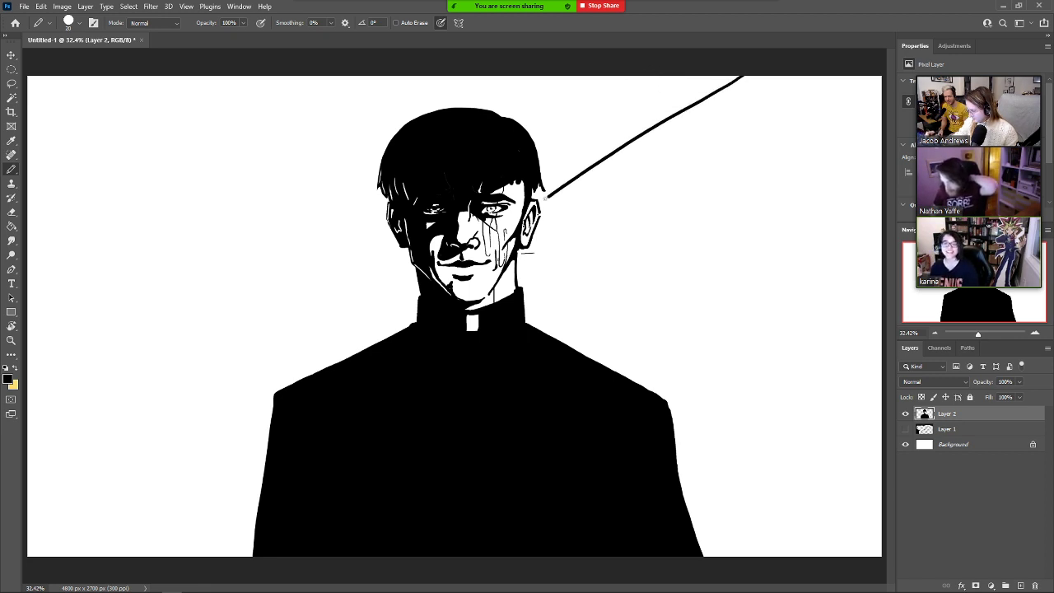
key("ctrl+z")
left_click_drag(759, 76, 539, 200)
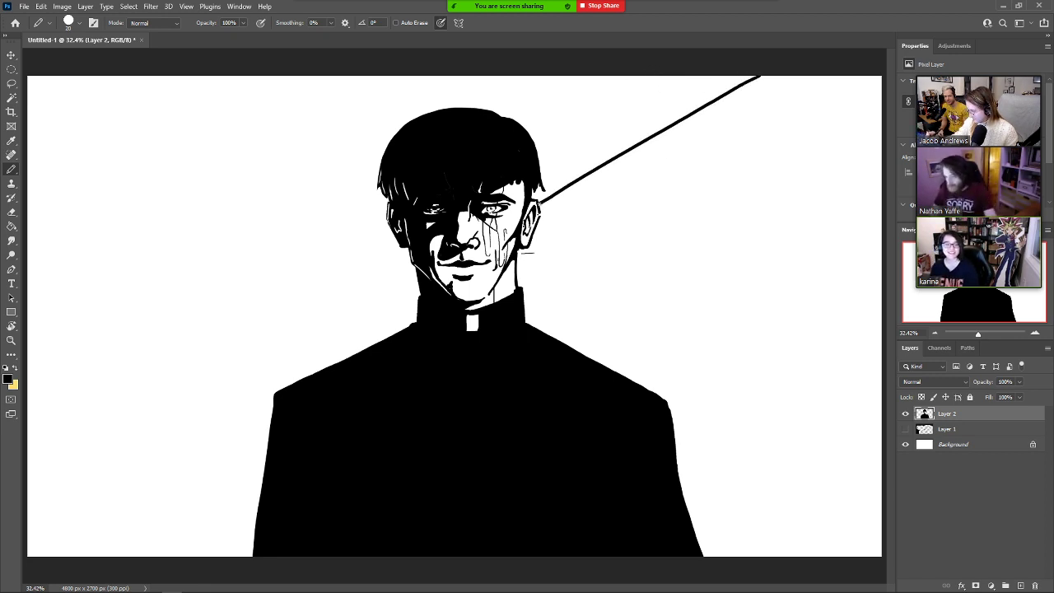
key("ctrl+z")
left_click_drag(759, 76, 538, 201)
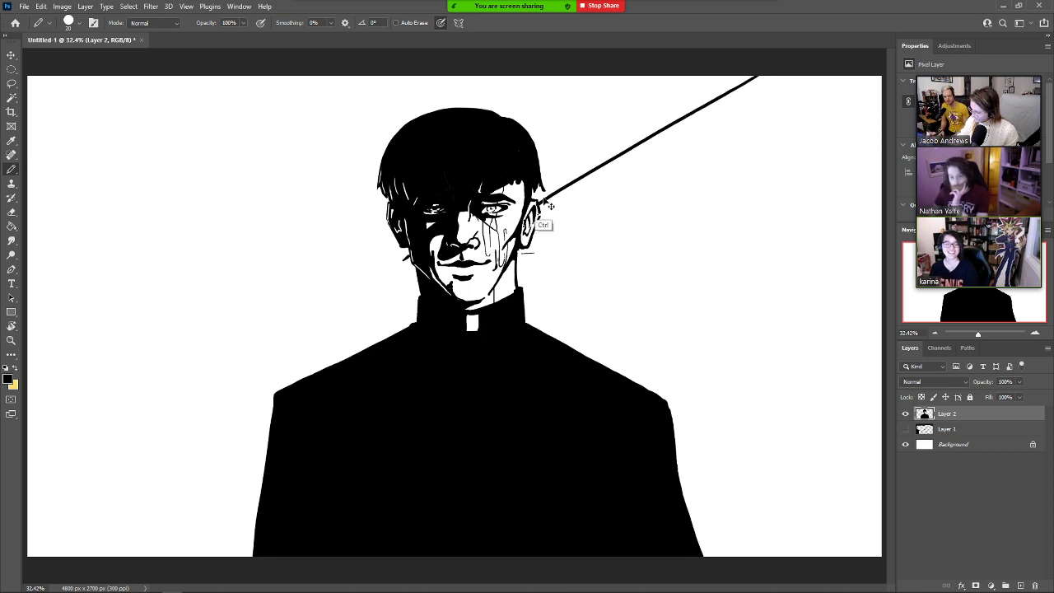
left_click_drag(420, 268, 27, 503)
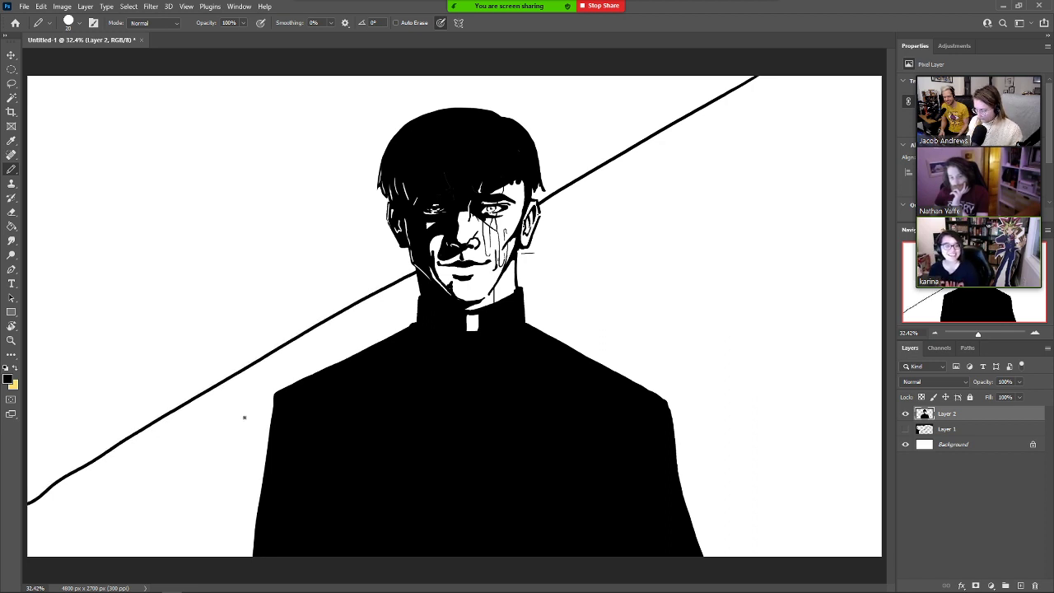
Trim the lower-left end of the diagonal background line with the Eraser so it runs straight to the canvas edge.
key("e")
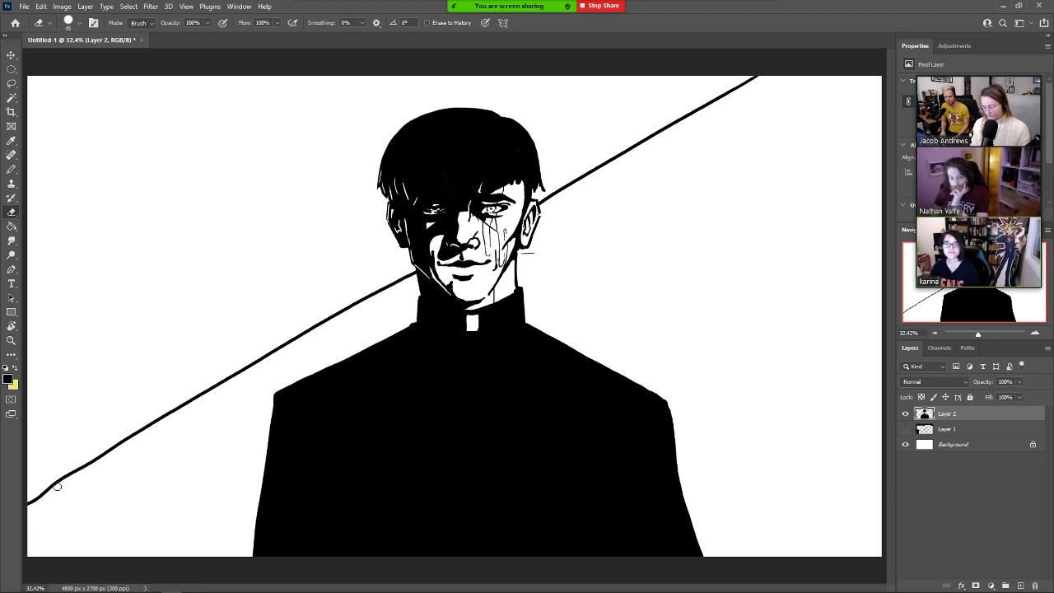
mouse_move(69, 480)
left_mouse_down()
mouse_move(79, 476)
mouse_move(29, 495)
left_mouse_up()
key("b")
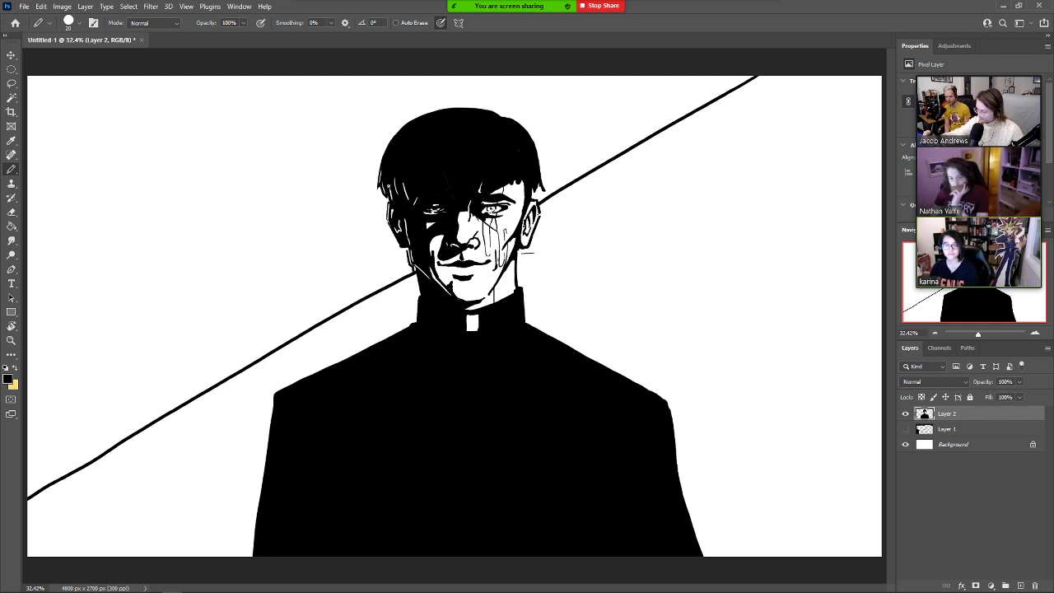
Erase a curved white neckline into the black robe just below the collar and thin its lower edge with black Pencil strokes.
key("e")
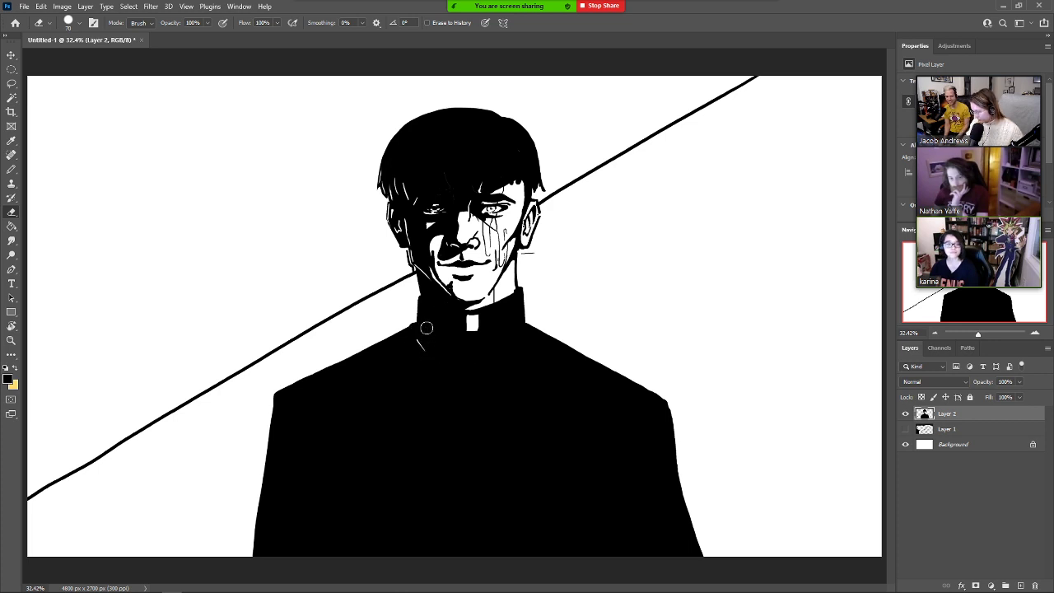
mouse_move(417, 333)
left_mouse_down()
mouse_move(442, 365)
mouse_move(434, 357)
mouse_move(471, 373)
mouse_move(523, 334)
mouse_move(490, 369)
left_mouse_up()
key("ctrl+z")
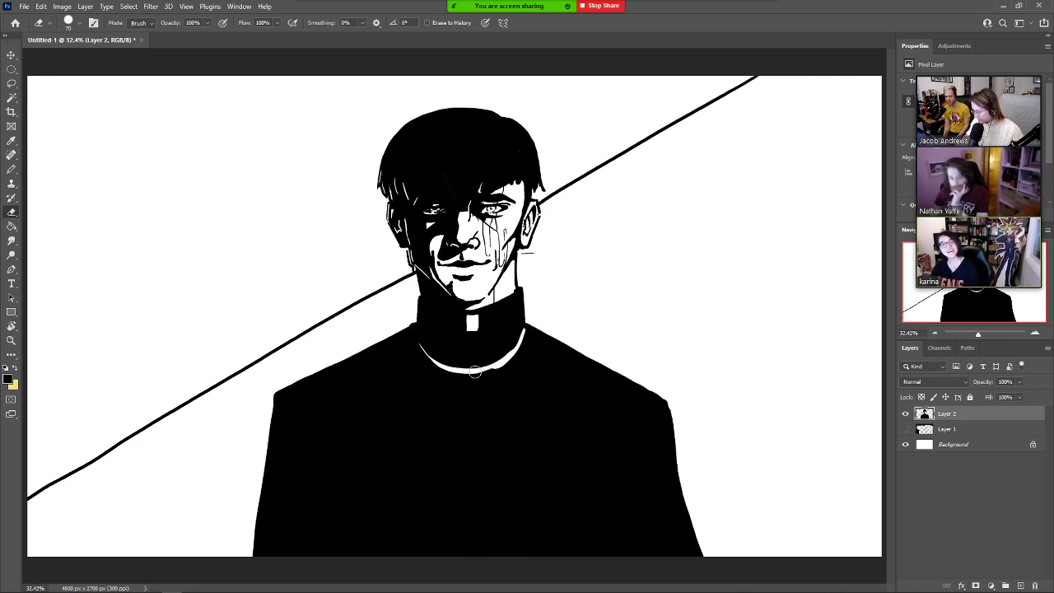
key("b")
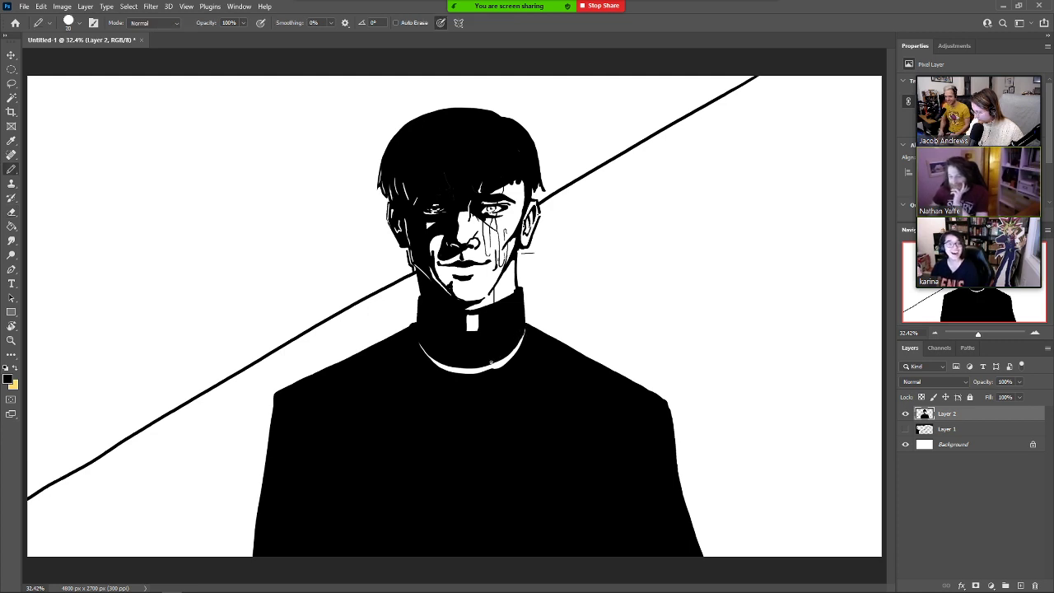
mouse_move(527, 335)
left_mouse_down()
mouse_move(498, 370)
mouse_move(509, 364)
mouse_move(524, 351)
mouse_move(445, 372)
left_mouse_up()
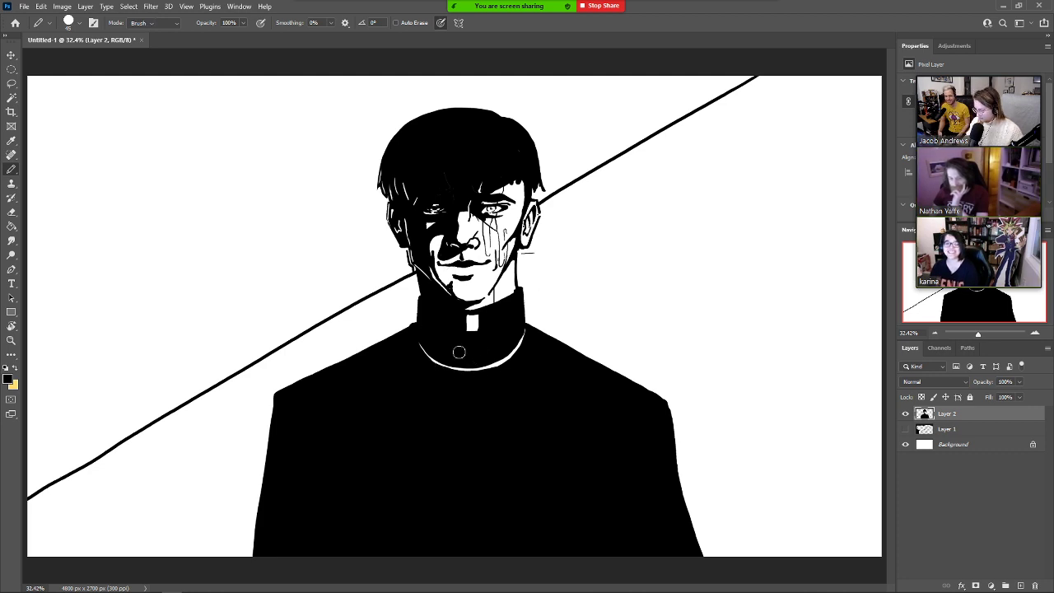
Erase a thin white vertical seam from the neckline's centre down the chest, ending in a small hook.
key("e")
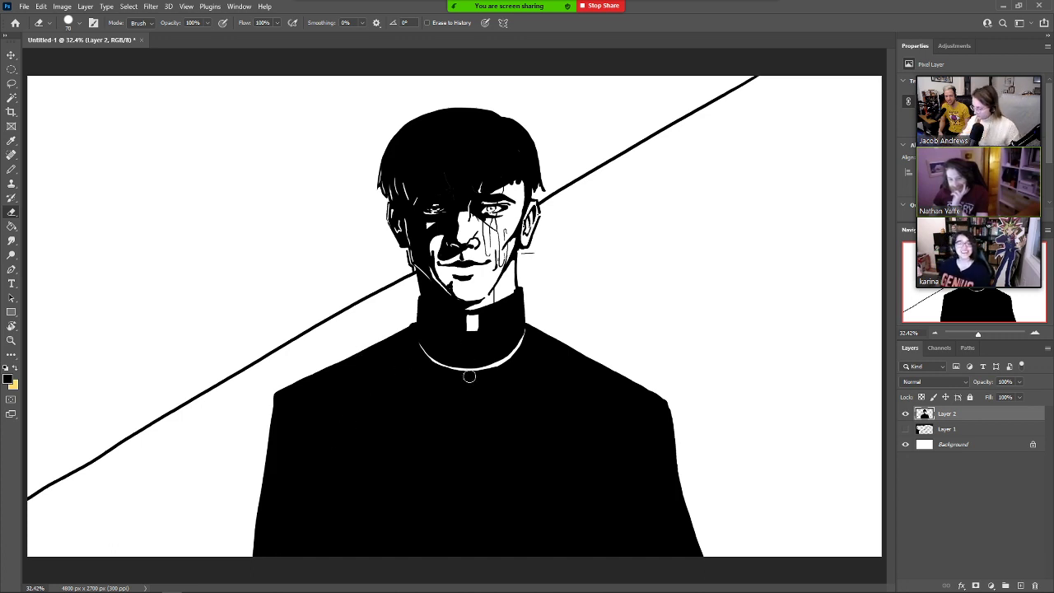
left_click_drag(479, 370, 479, 406)
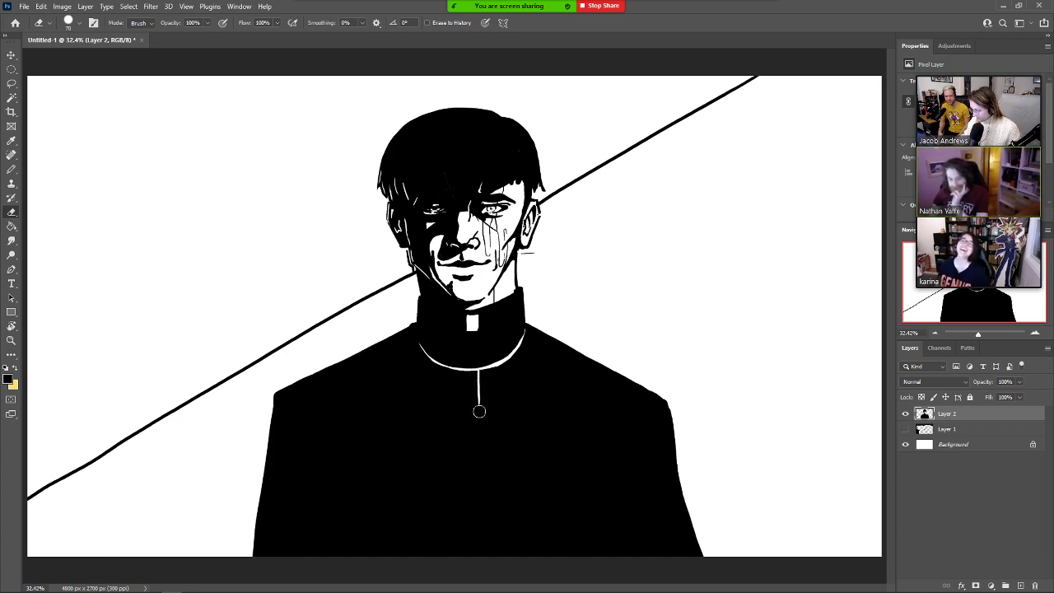
key("ctrl+z")
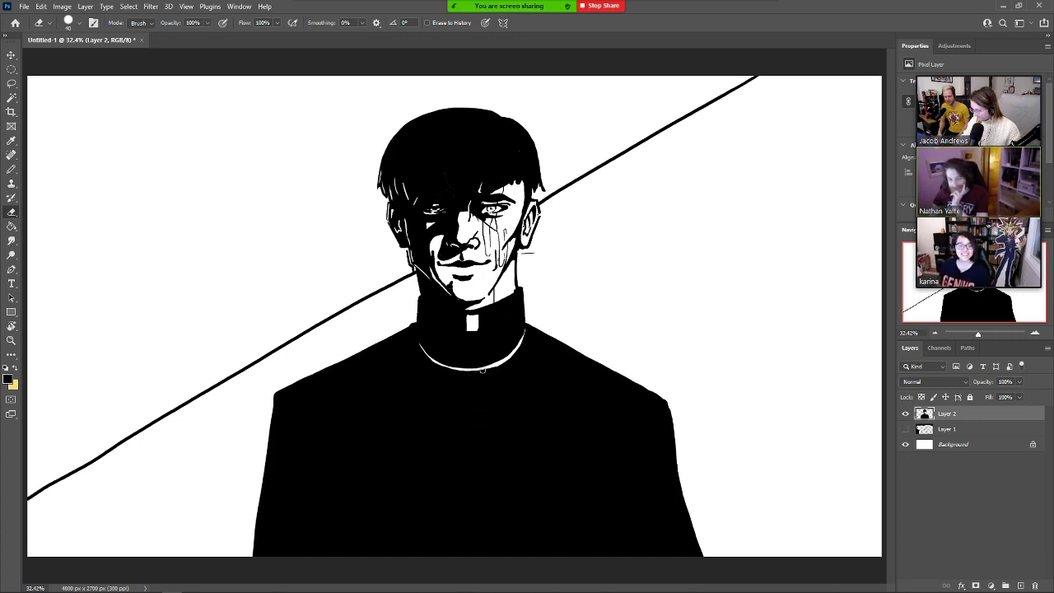
left_click_drag(479, 369, 480, 433)
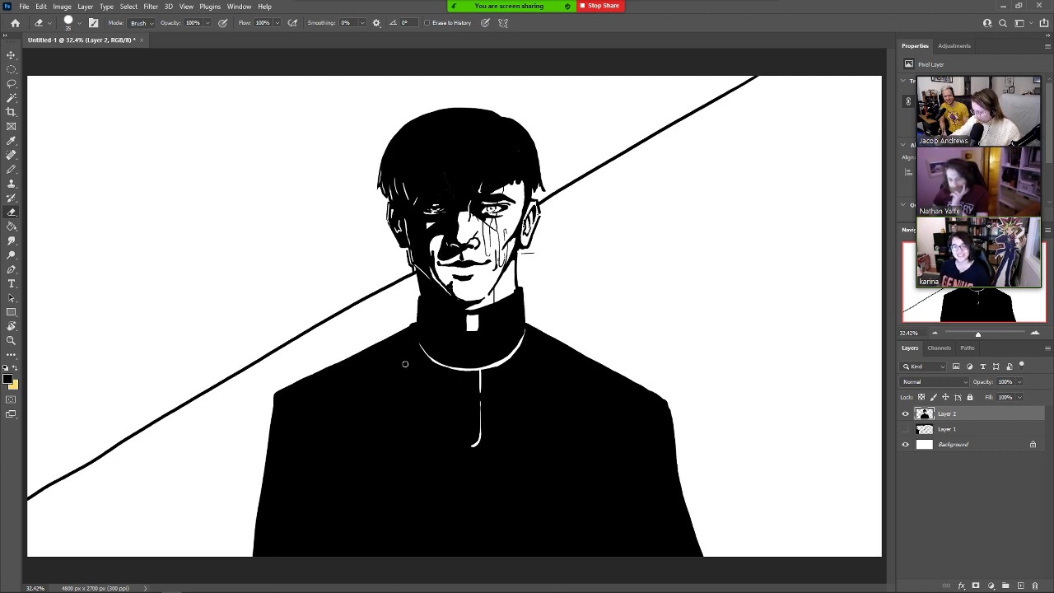
Erase two white arcs curving from the shoulders down towards the bottom of the chest seam.
mouse_move(406, 371)
left_mouse_down()
mouse_move(432, 415)
mouse_move(459, 431)
left_mouse_up()
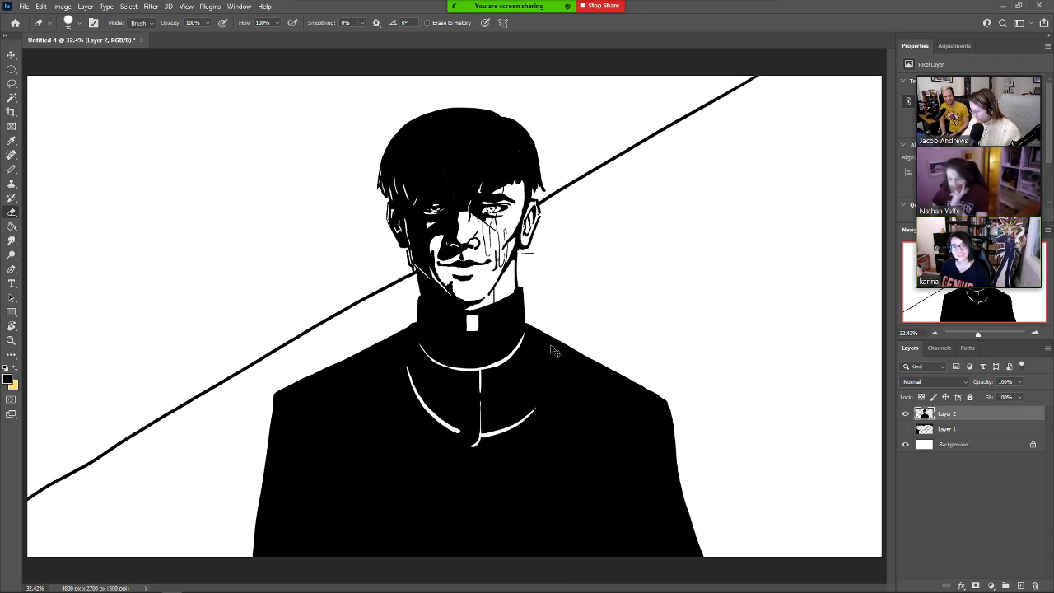
mouse_move(542, 354)
left_mouse_down()
mouse_move(524, 405)
mouse_move(482, 434)
left_mouse_up()
Try a slanted upper half for the vertical chest seam and paint it back out in black.
key("b")
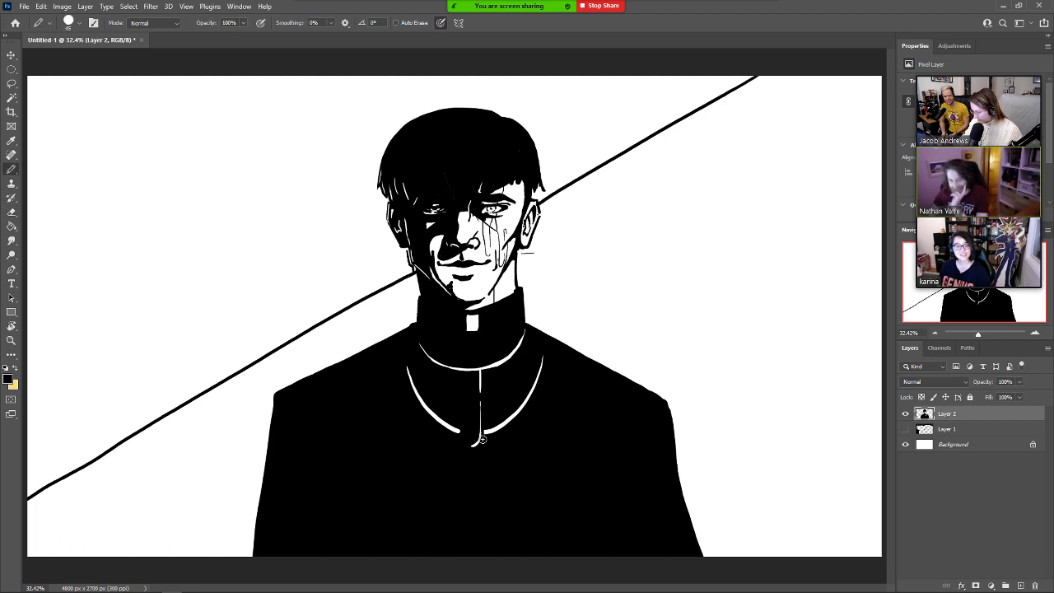
key("e")
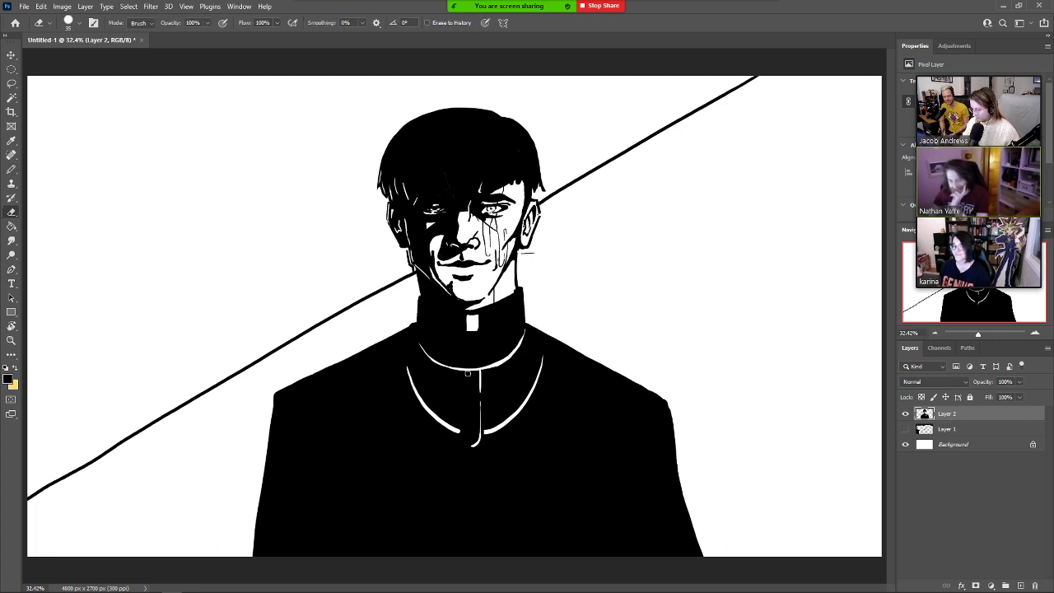
key("b")
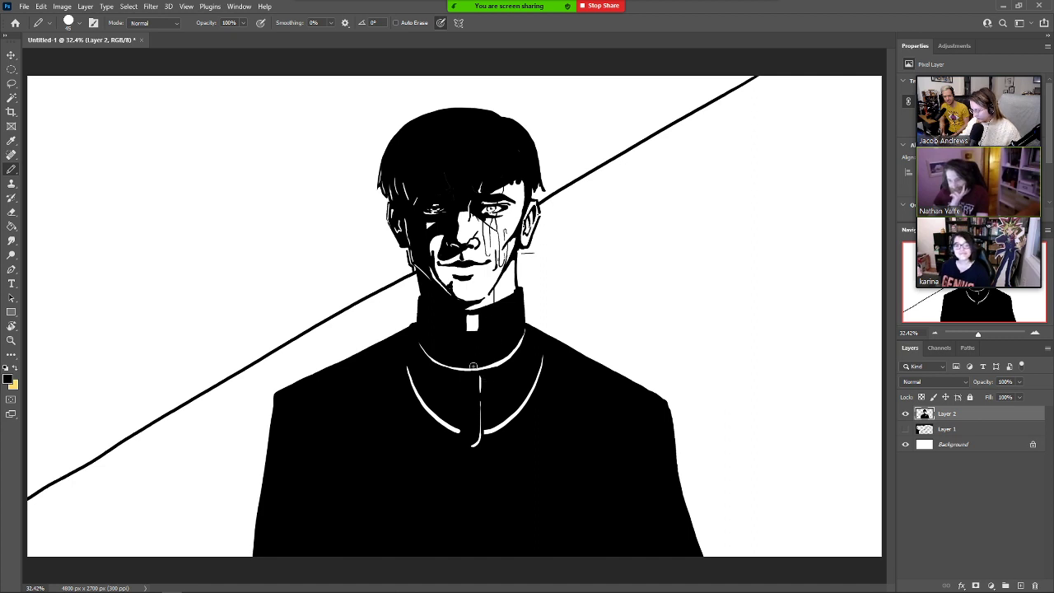
key("e")
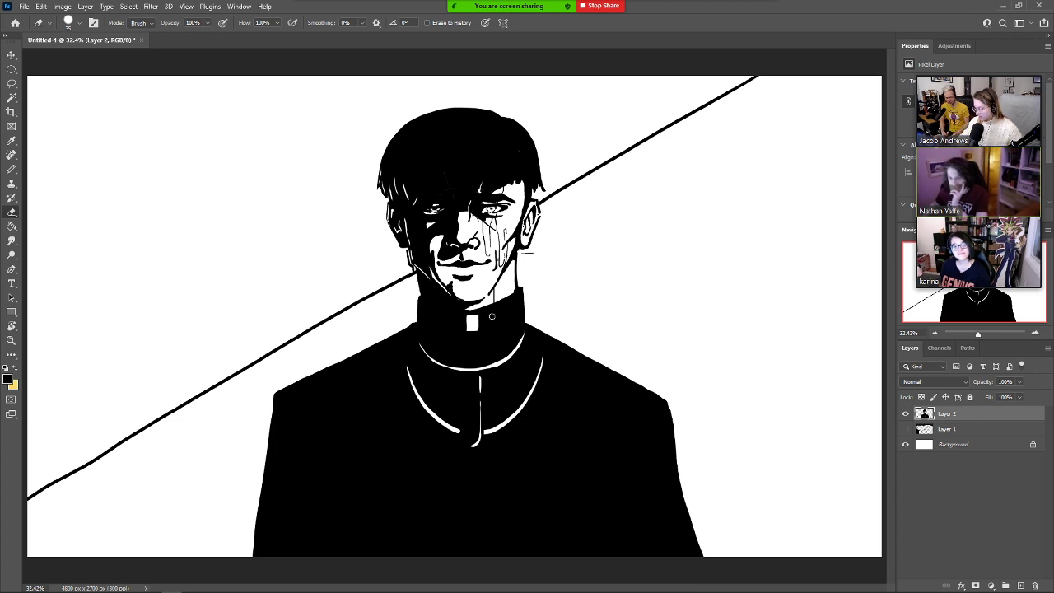
key("b")
left_click_drag(480, 377, 483, 416)
key("e")
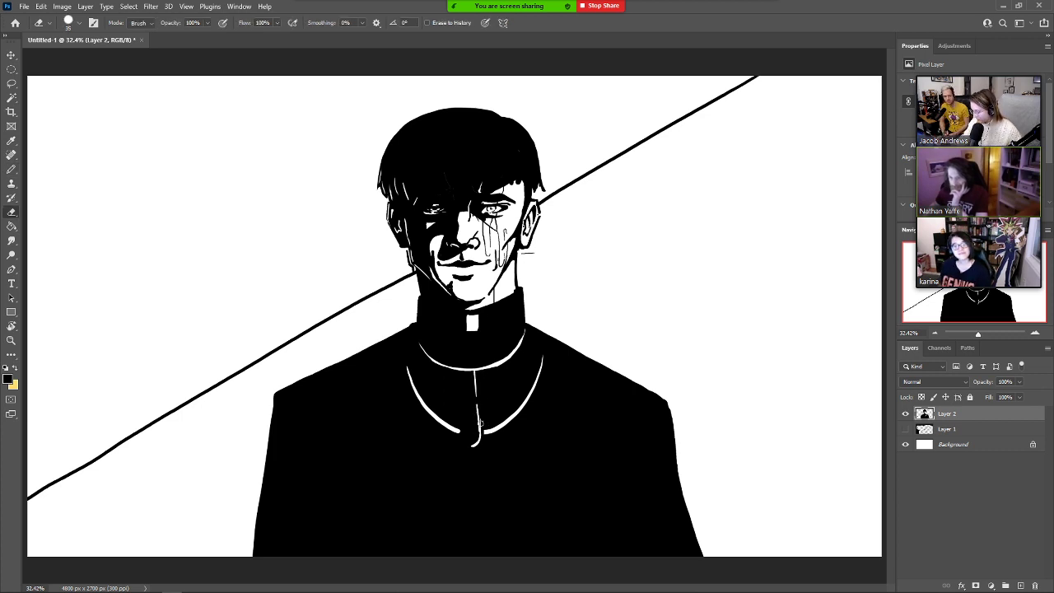
key("b")
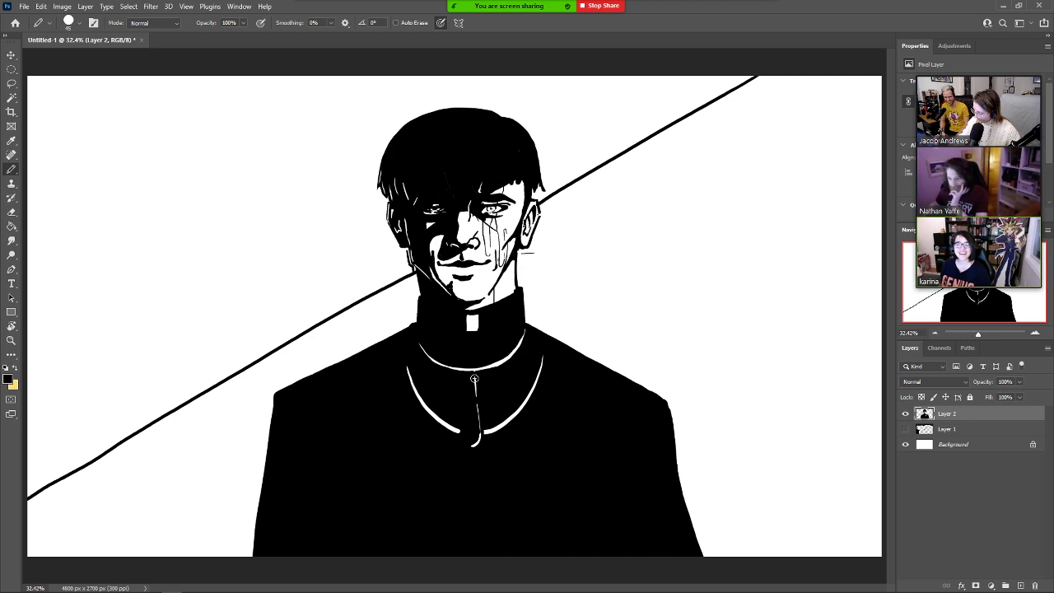
Erase a new, slightly curved white seam from the neckline to the lower arcs, with a small clasp mark at its top.
key("e")
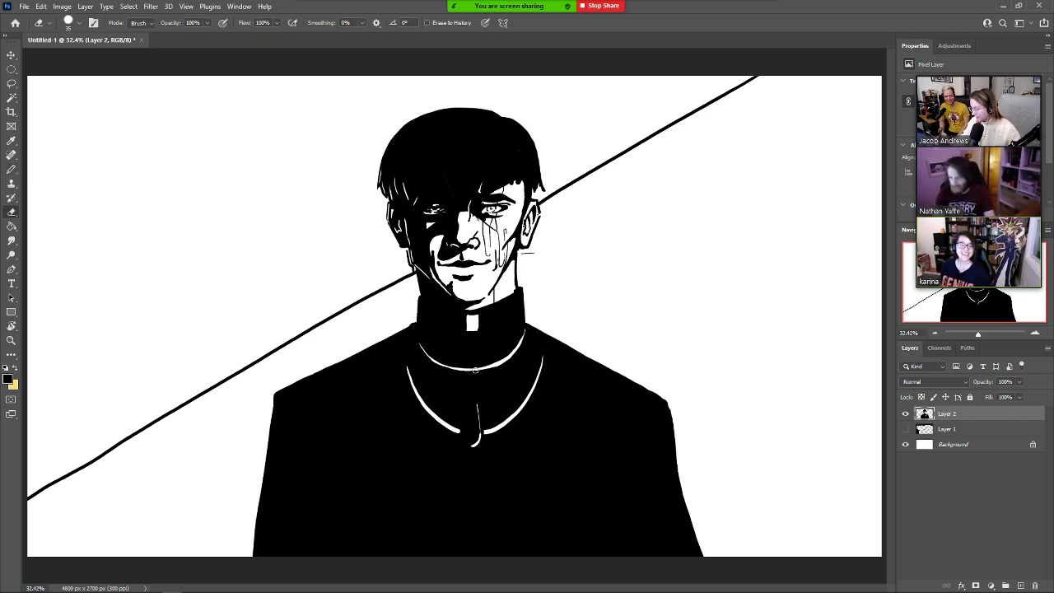
mouse_move(473, 370)
left_mouse_down()
mouse_move(477, 401)
mouse_move(477, 331)
mouse_move(471, 448)
left_mouse_up()
key("b")
key("e")
left_click_drag(476, 393, 477, 442)
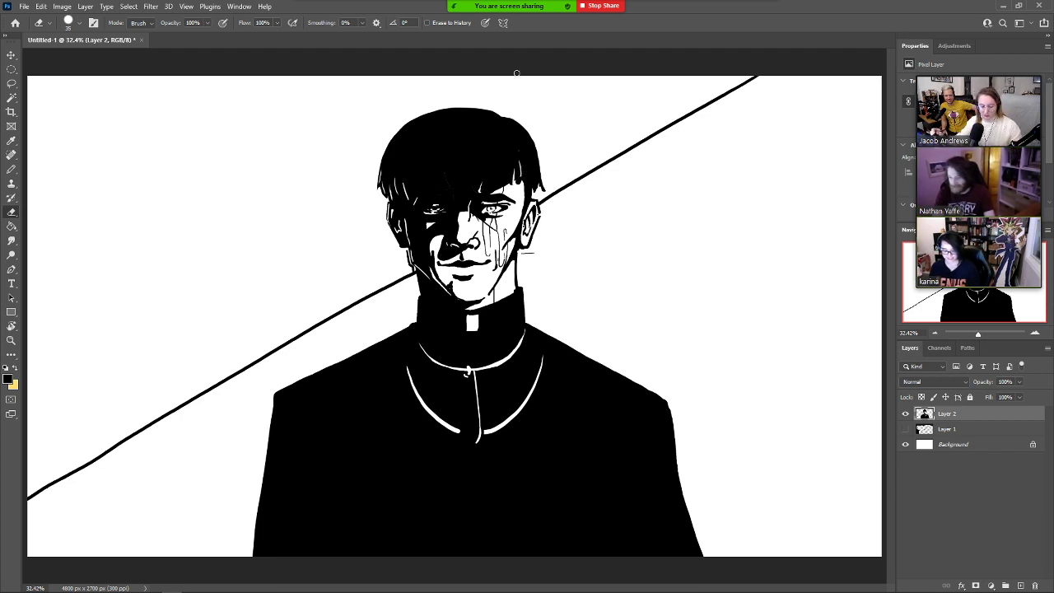
Refine the small white clasp at the neckline's centre with alternating Eraser marks and black Pencil touch-ups.
key("b")
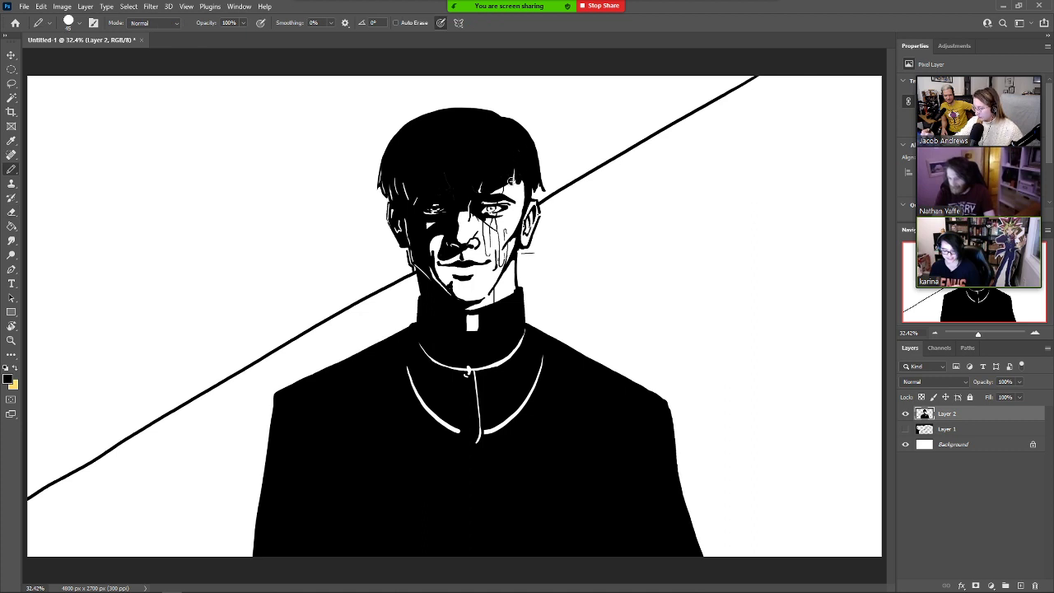
key("e")
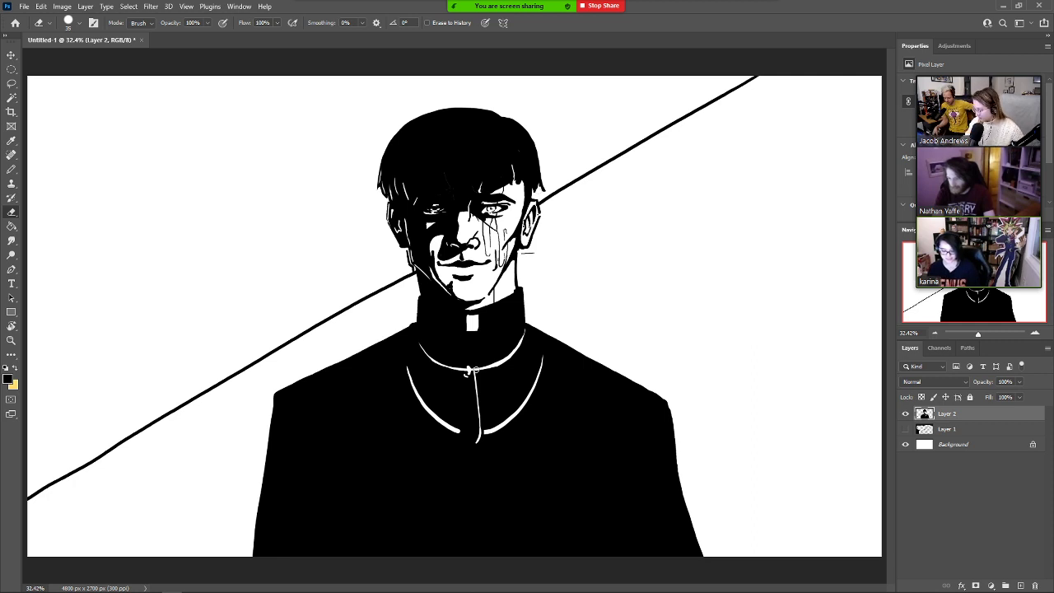
key("b")
key("e")
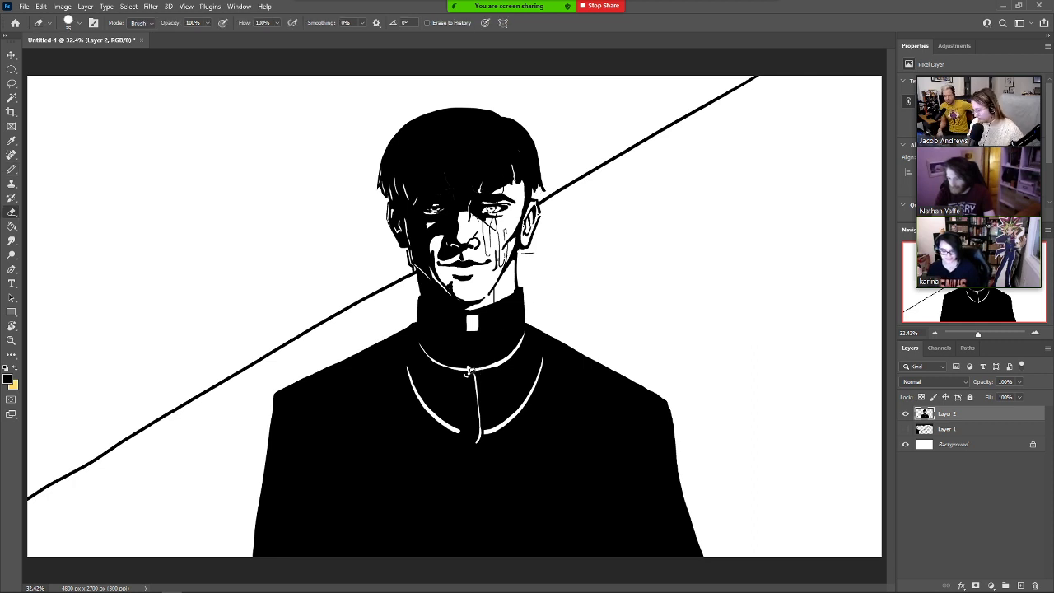
key("b")
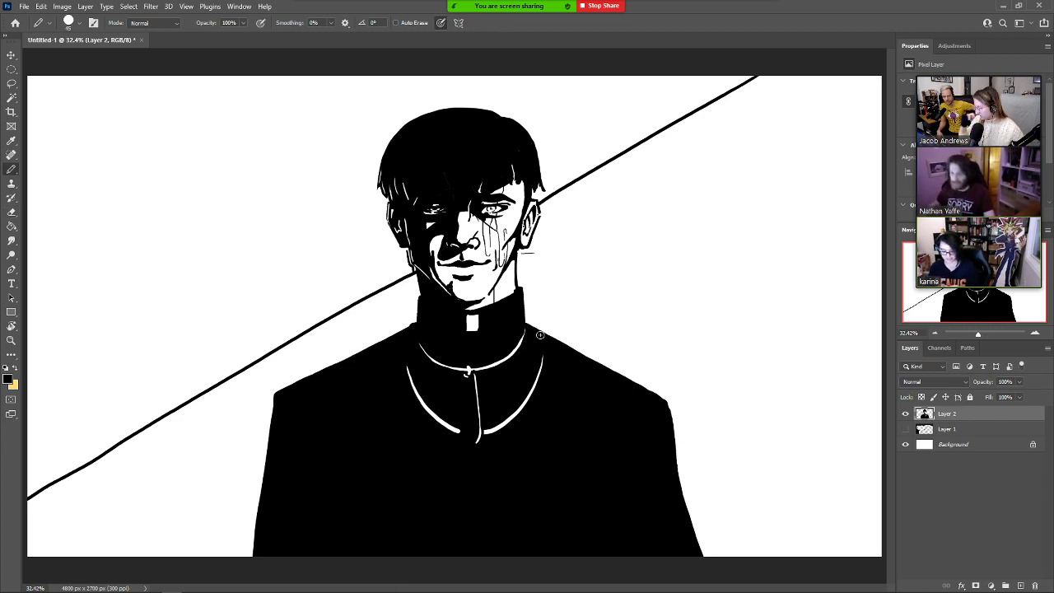
key("e")
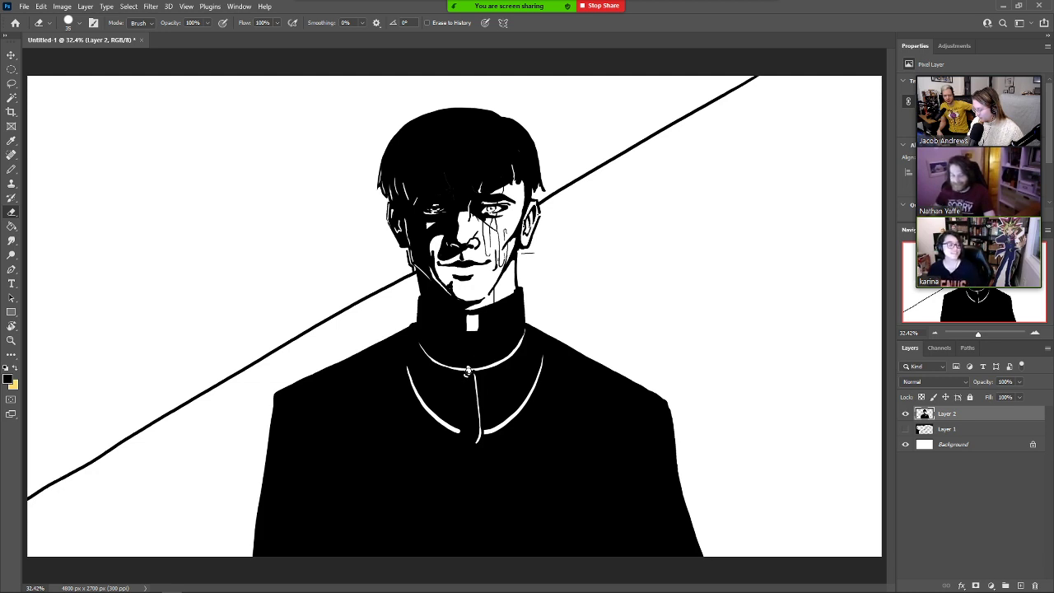
key("b")
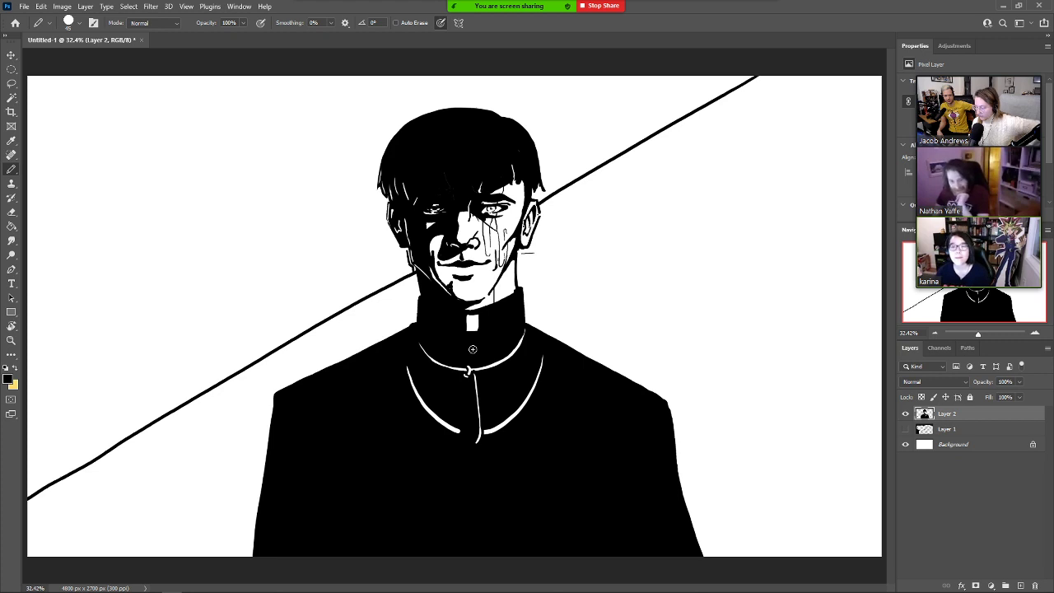
Extend both chest arcs up towards the shoulders and roughen the white neckline with short jagged barbs and a looped end.
key("e")
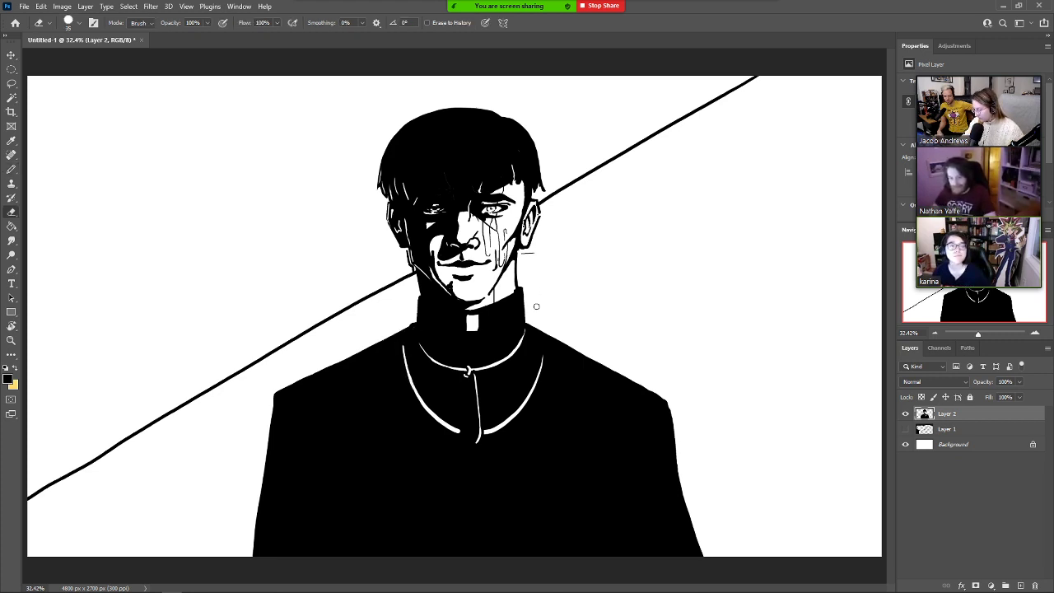
key("b")
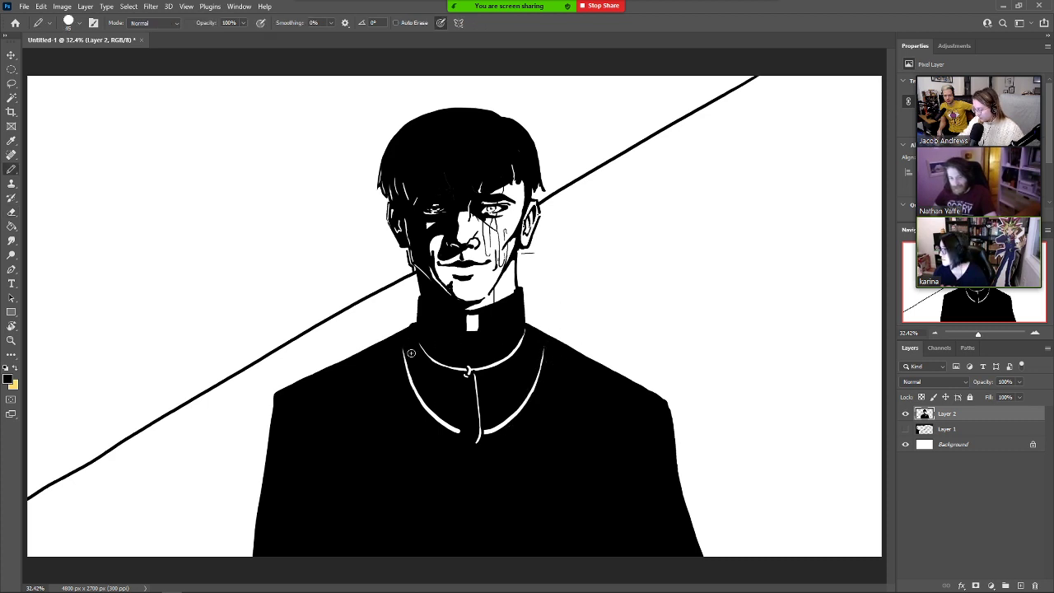
key("e")
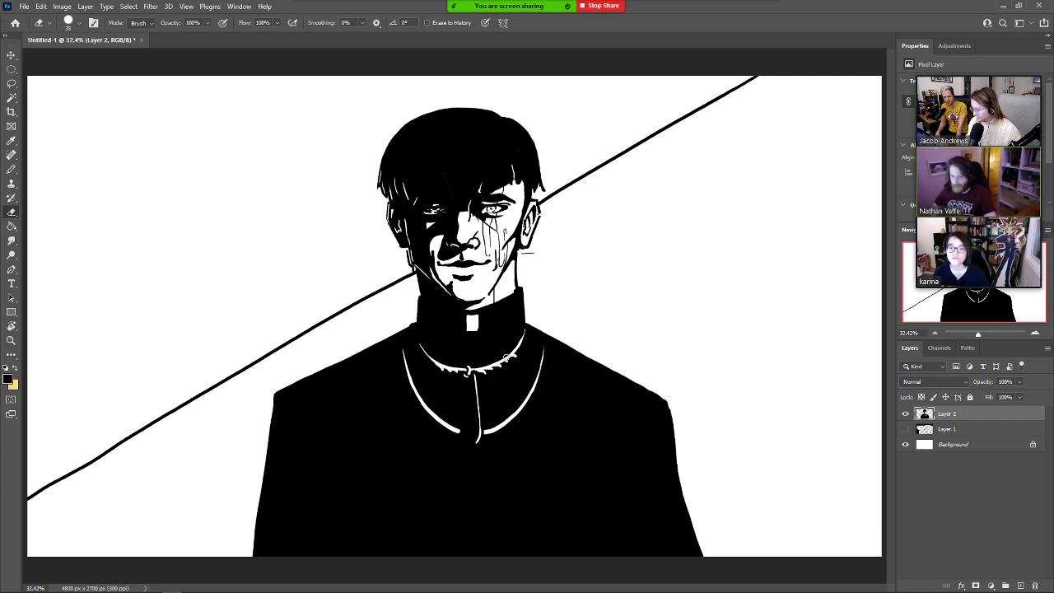
key("b")
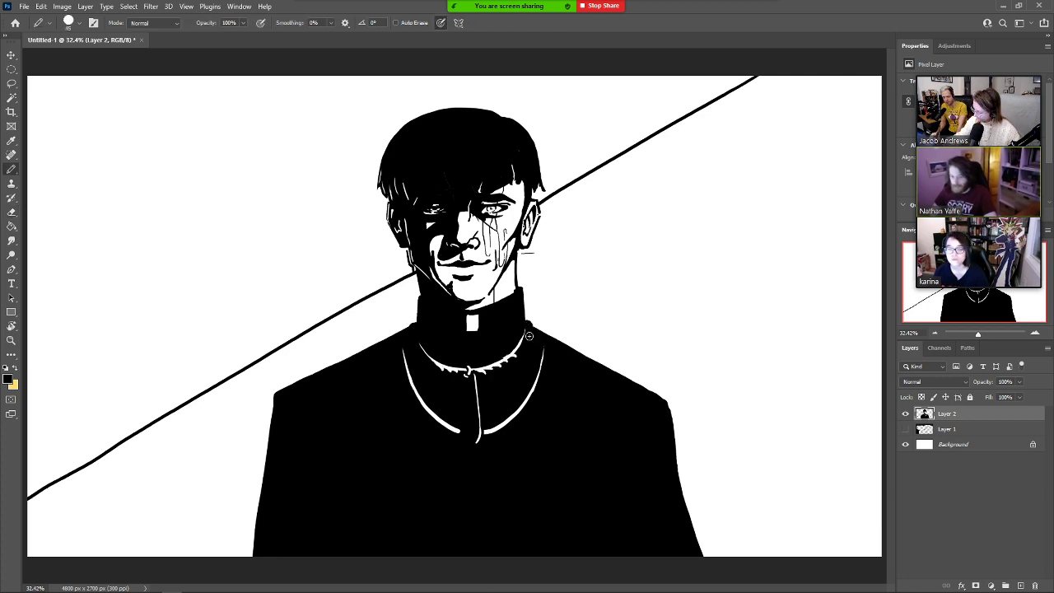
key("e")
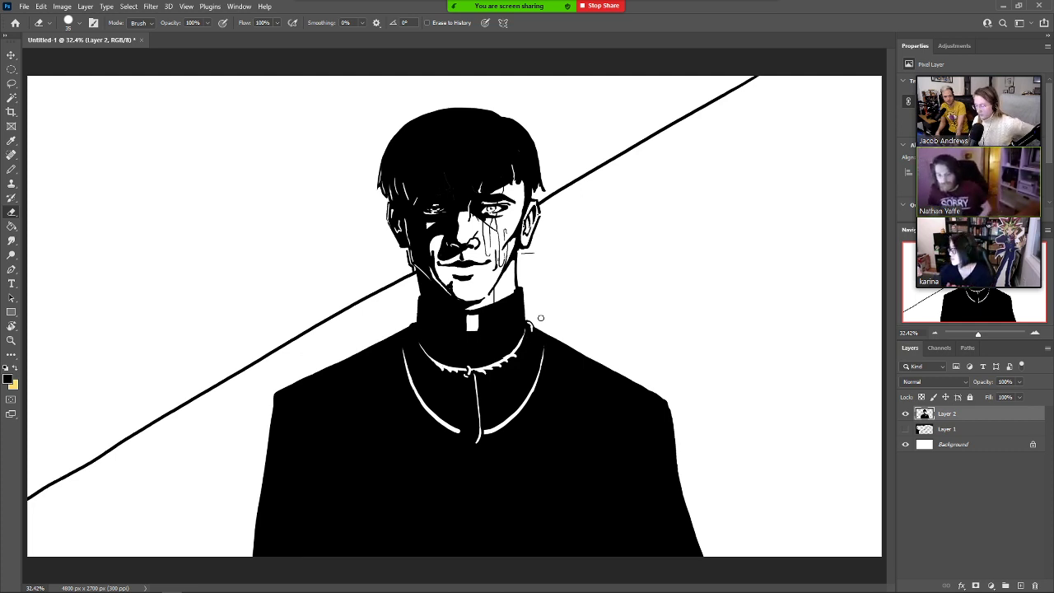
Draw black Pencil contours just outside the left ear and the right side of the hair, leaving a thin white rim.
key("b")
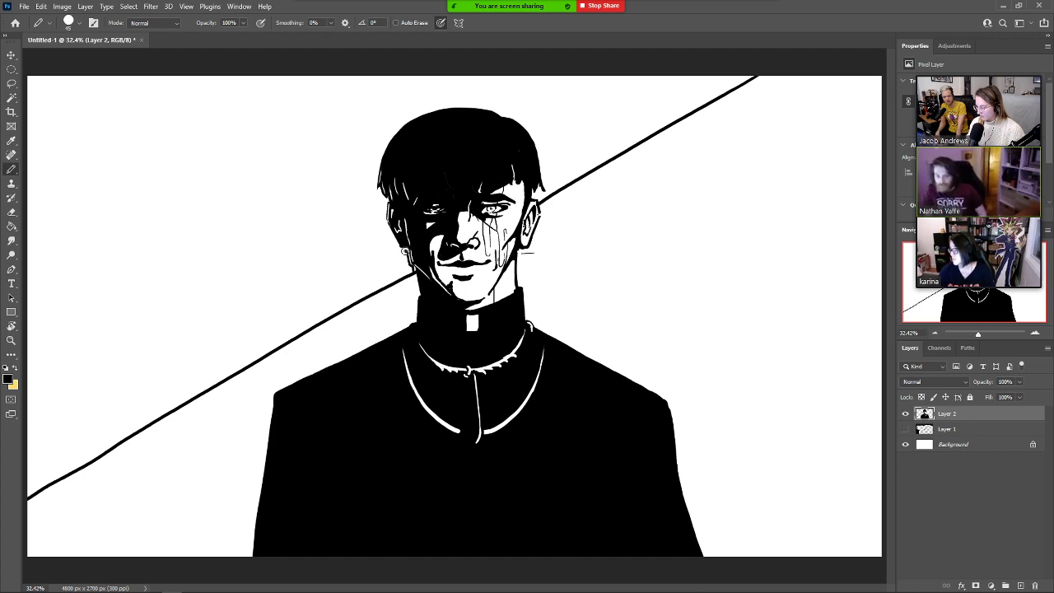
left_click_drag(384, 224, 398, 252)
left_click_drag(385, 202, 383, 218)
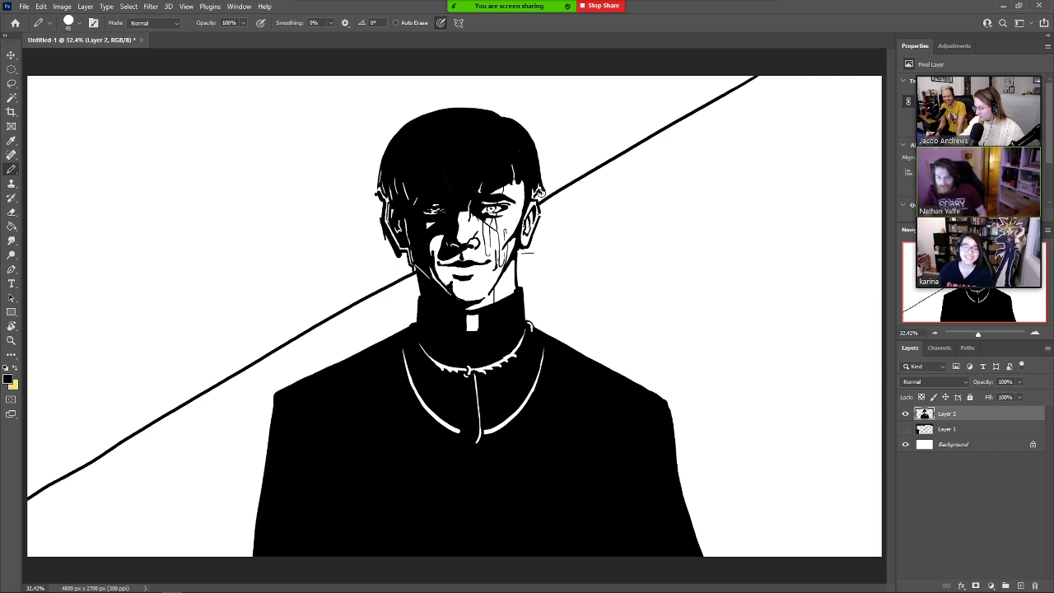
left_click_drag(539, 146, 551, 192)
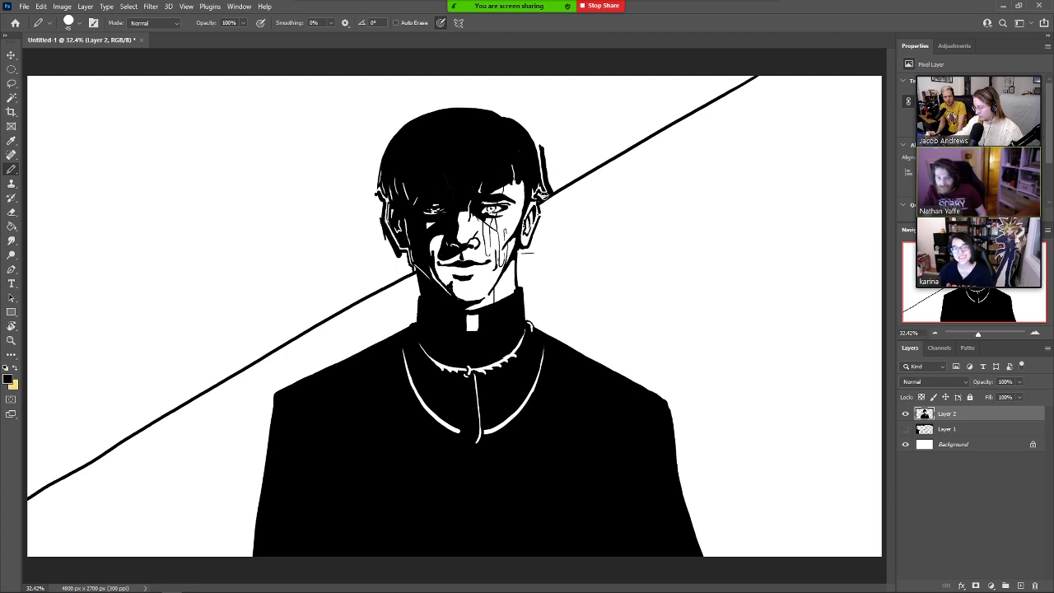
key("e")
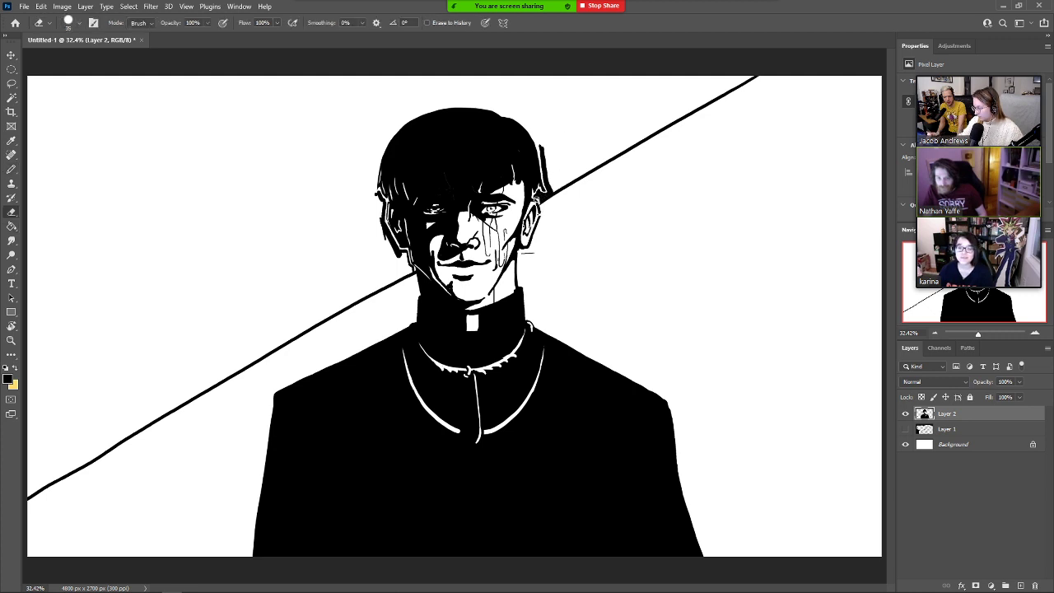
key("b")
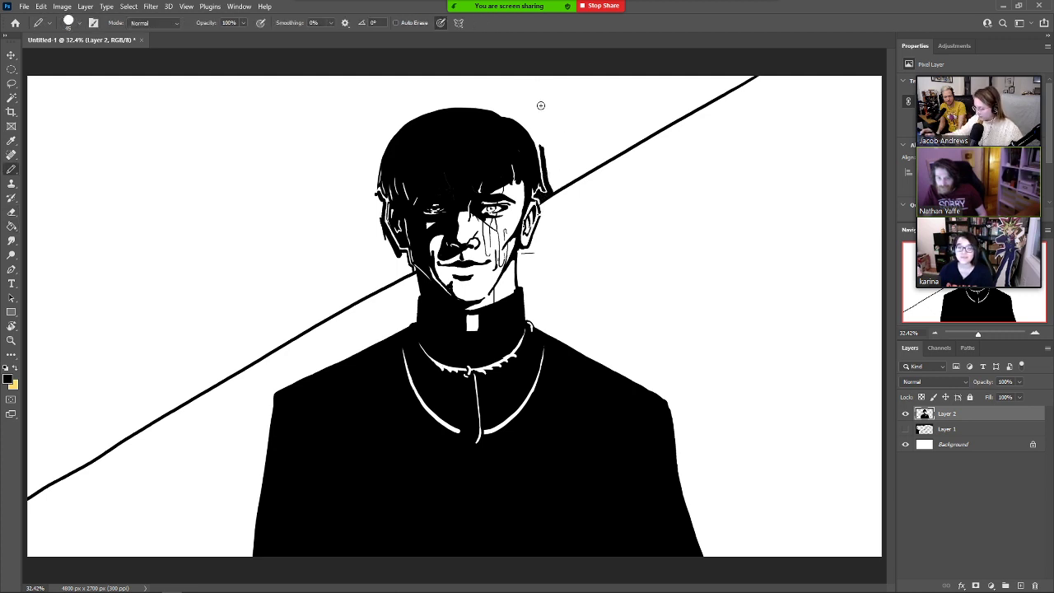
mouse_move(541, 148)
left_mouse_down()
mouse_move(504, 111)
mouse_move(540, 153)
left_mouse_up()
key("e")
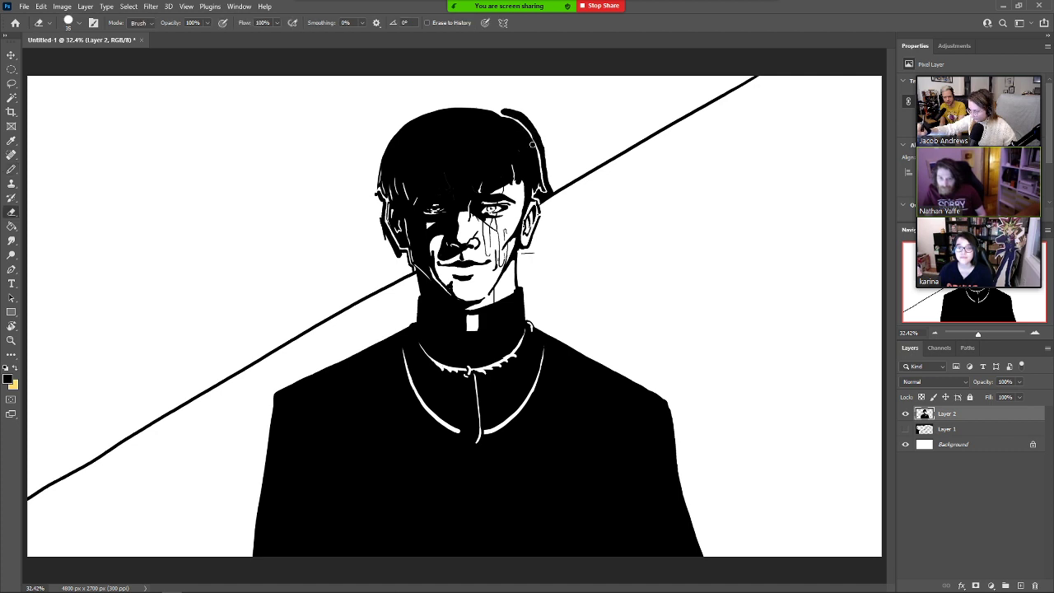
Continue the black contour over the crown and down the hair's left side, and fill the background above the diagonal with black.
key("b")
mouse_move(504, 112)
left_mouse_down()
mouse_move(422, 102)
mouse_move(392, 129)
left_mouse_up()
mouse_move(441, 106)
left_mouse_down()
mouse_move(403, 121)
mouse_move(375, 188)
mouse_move(373, 179)
left_mouse_up()
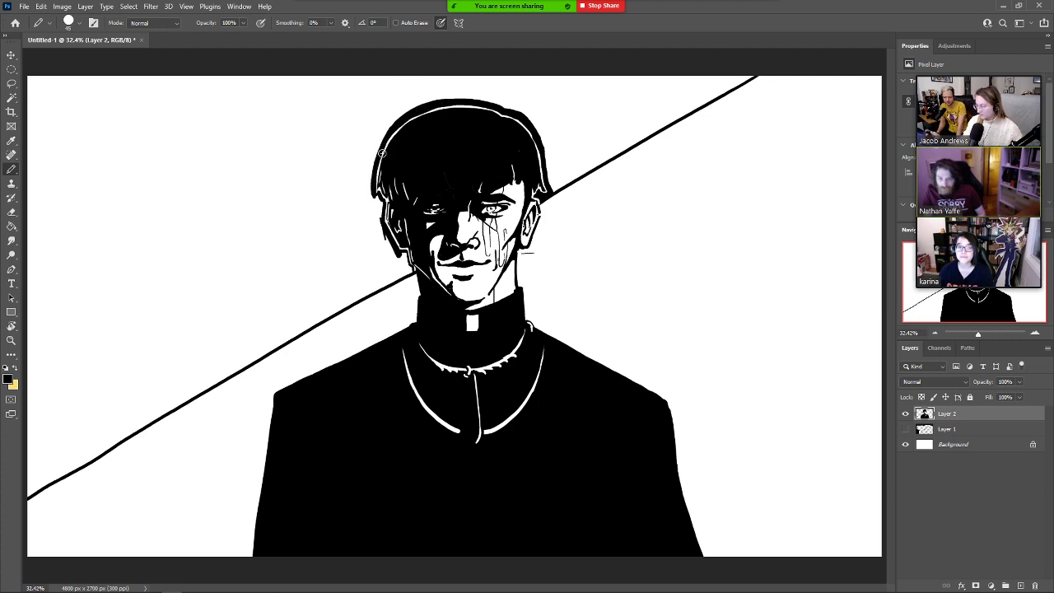
key("g")
left_click(308, 277)
key("b")
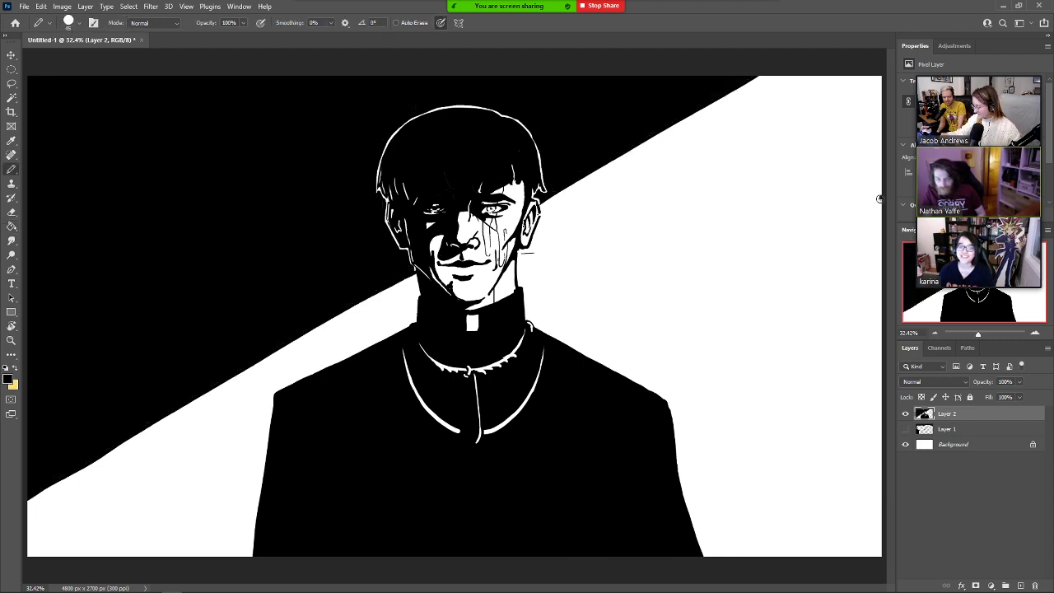
left_click_drag(880, 198, 618, 370)
key("ctrl+z")
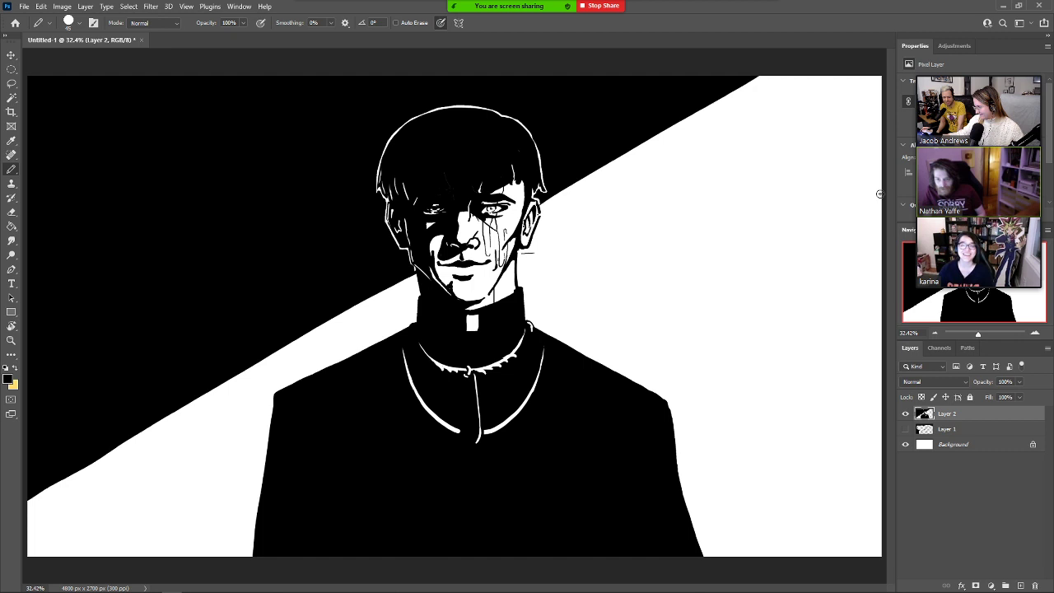
left_click_drag(881, 178, 621, 377)
key("g")
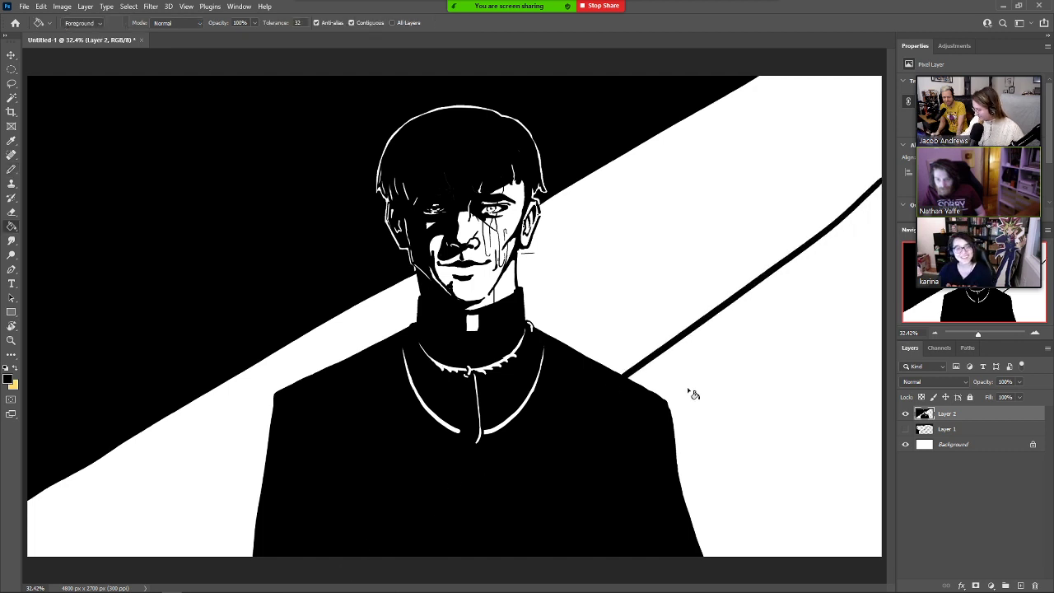
left_click(754, 385)
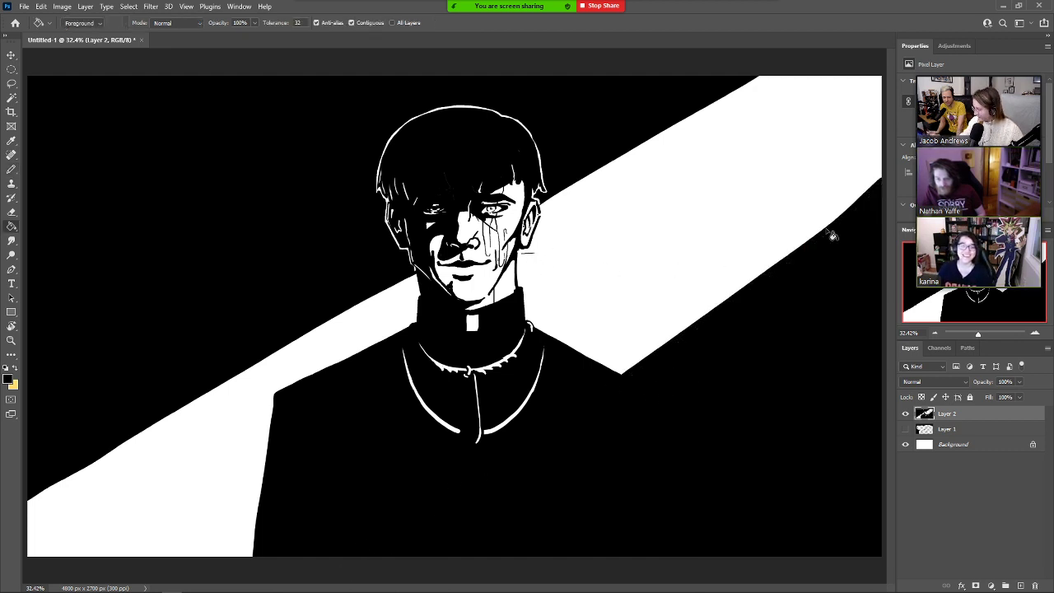
key("ctrl+z")
key("ctrl+z")
Draw a second black diagonal behind the figure, roughly parallel to the first, and fill both background areas below it with black.
key("b")
left_click_drag(881, 189, 527, 377)
left_click_drag(367, 439, 132, 556)
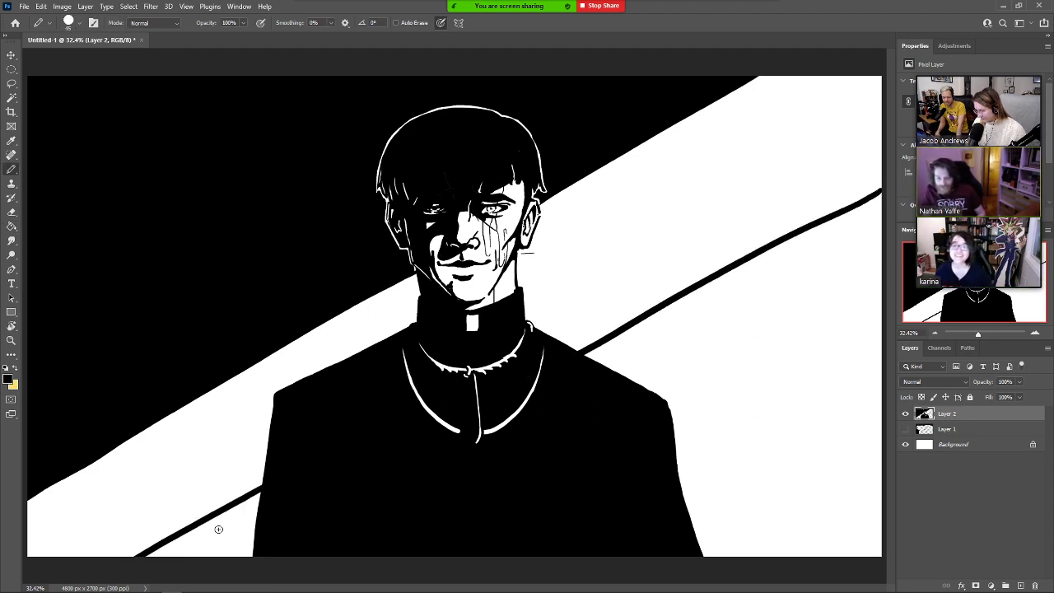
key("g")
left_click(221, 532)
left_click(706, 393)
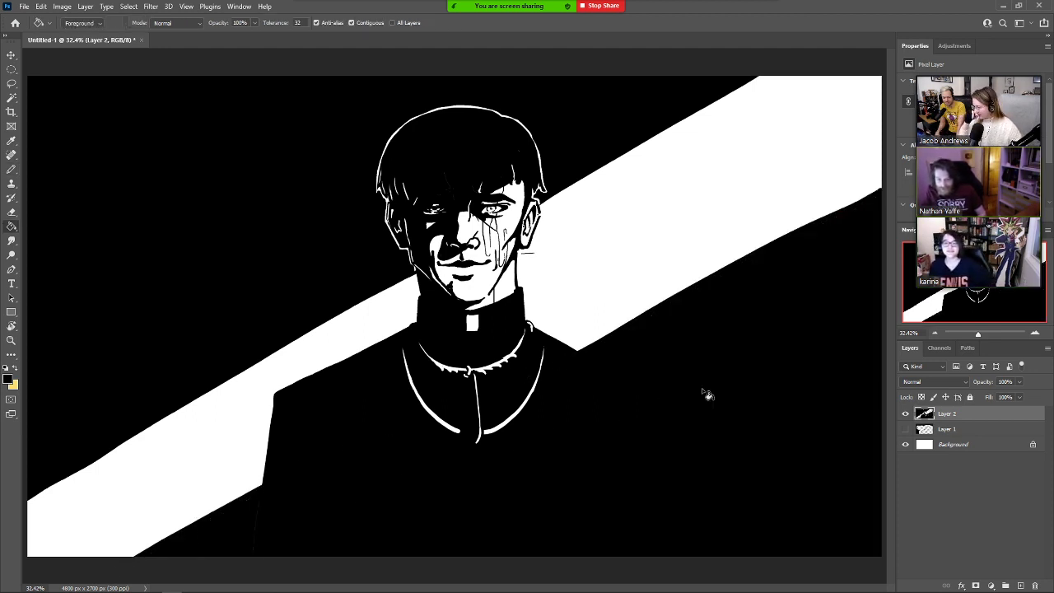
Add a thin black drip from the mouth down the chin and break the crown's white outline with small erased hair tufts.
key("b")
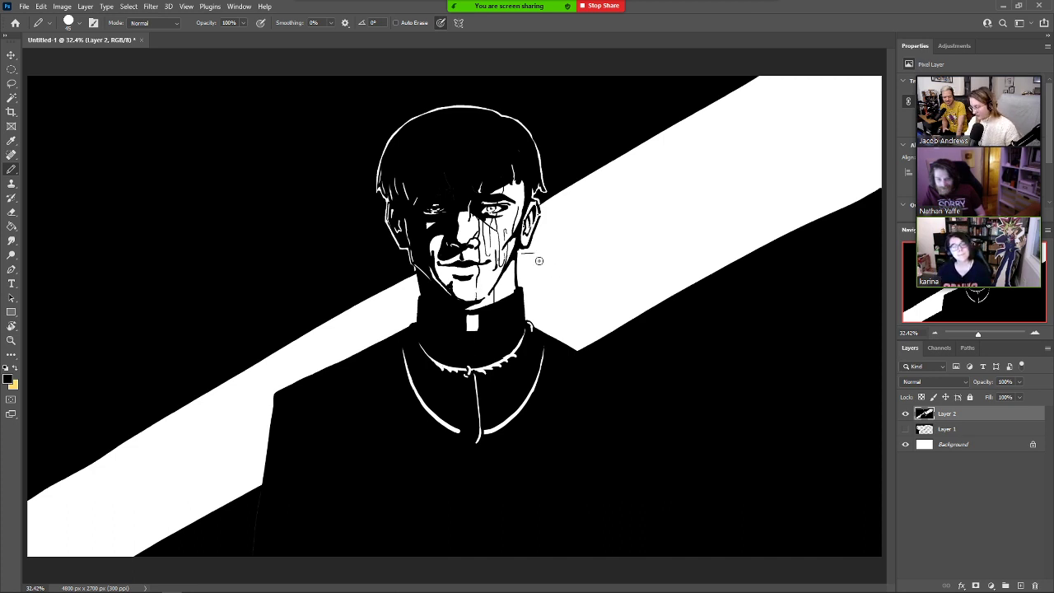
key("e")
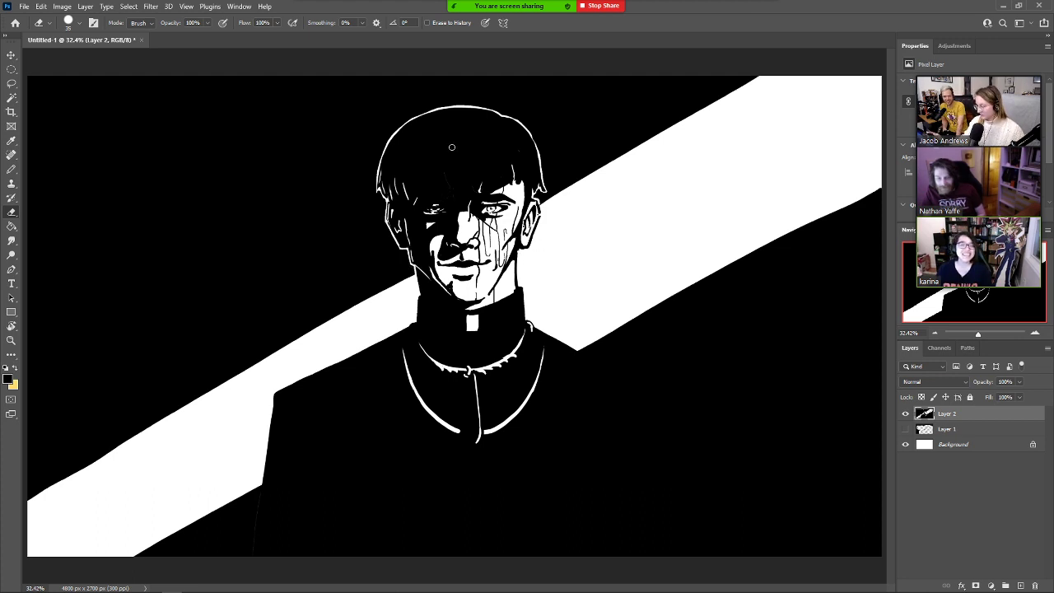
key("b")
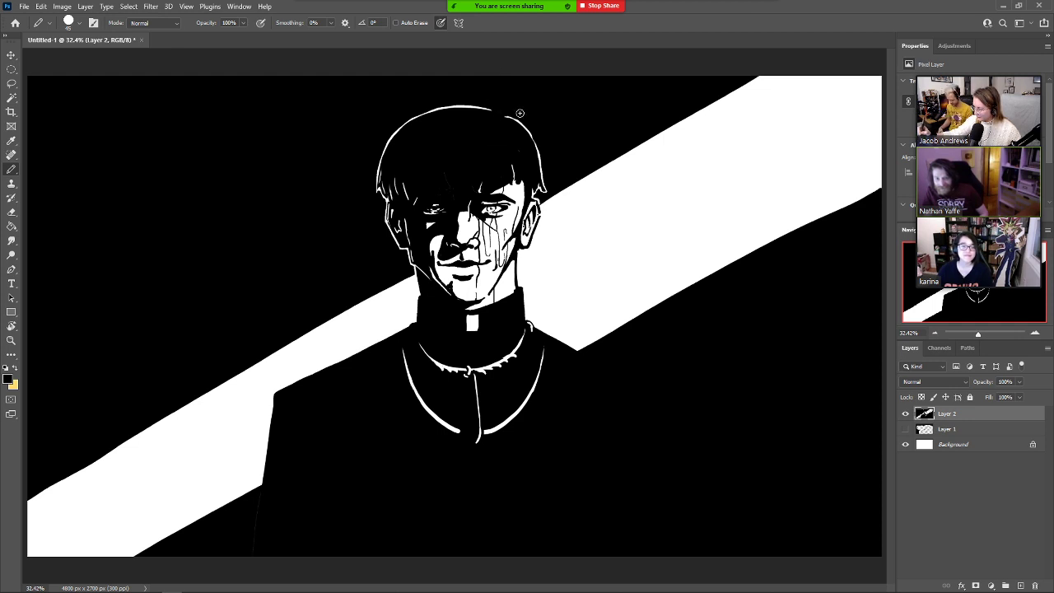
key("e")
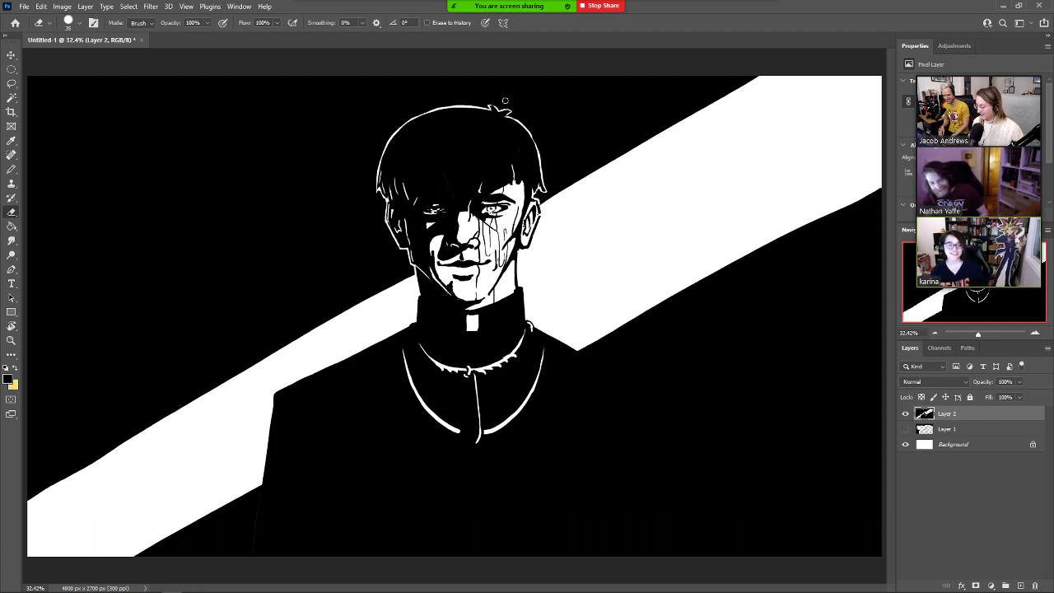
Refine the small white details between the eyebrows and in the left ear with alternating Eraser marks and black Pencil touch-ups.
key("b")
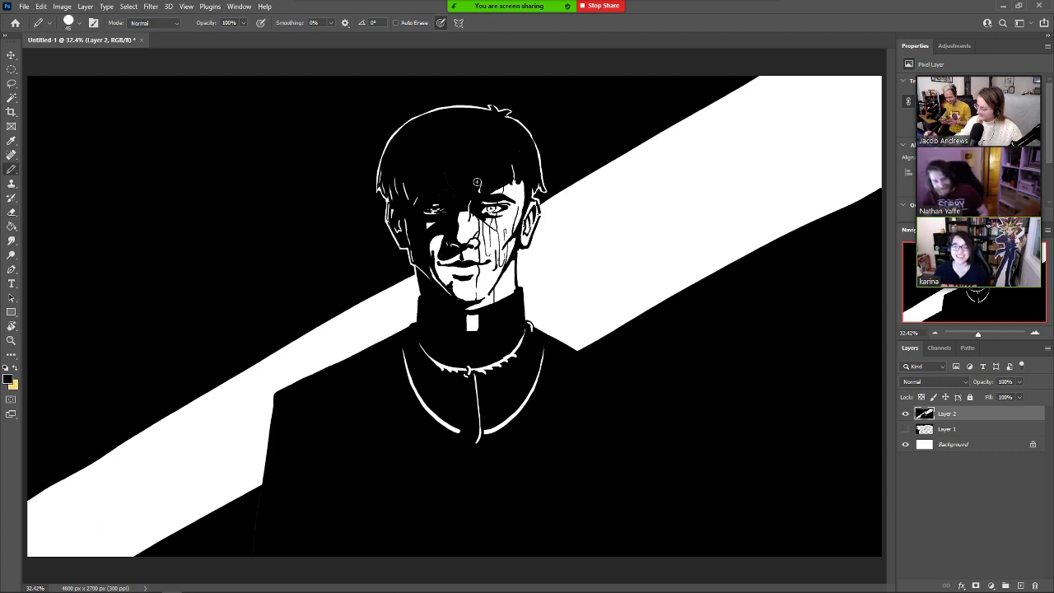
key("e")
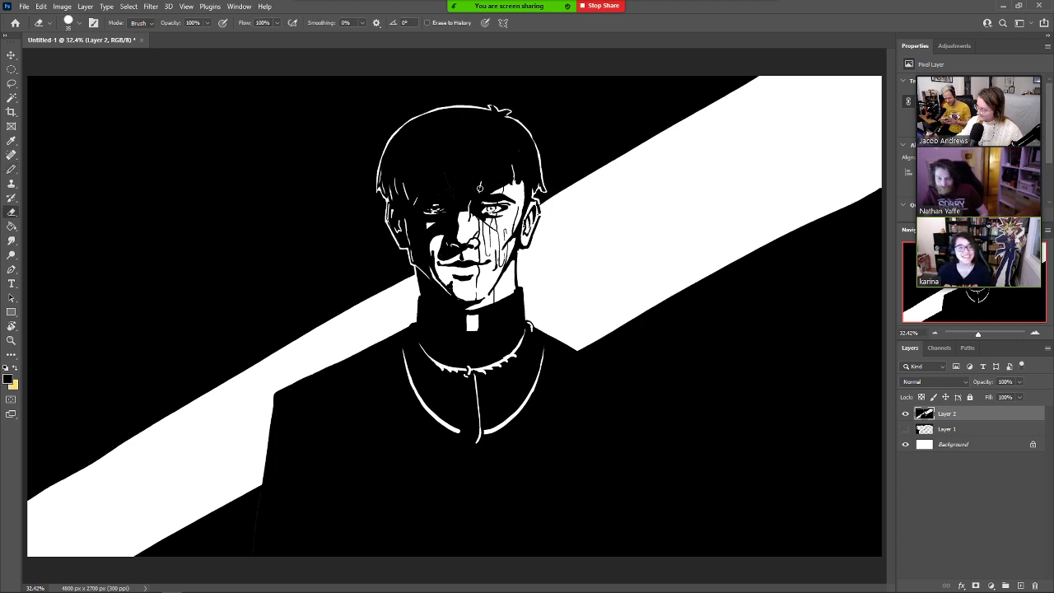
key("b")
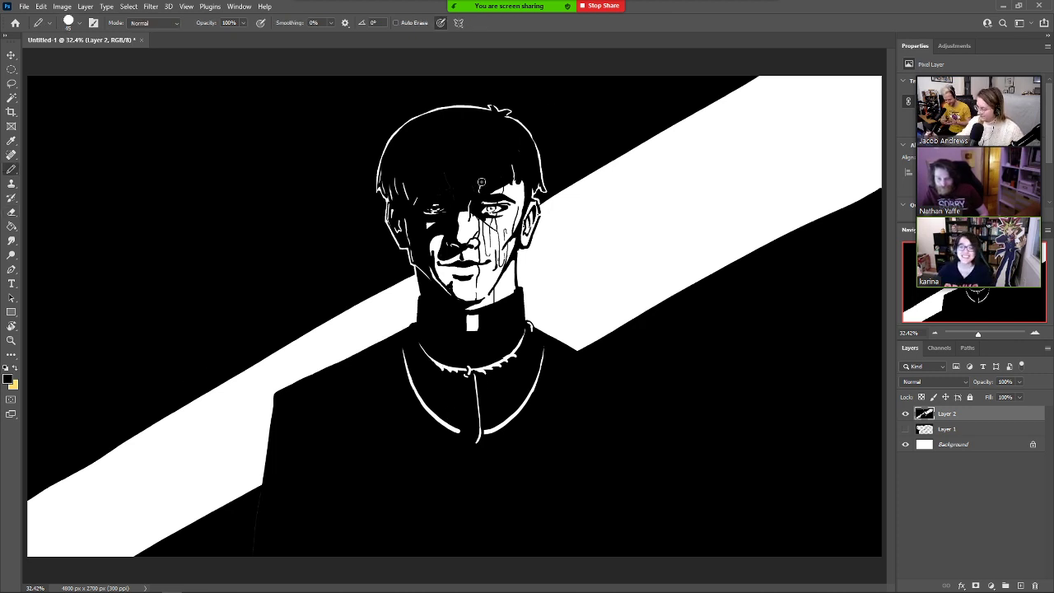
key("e")
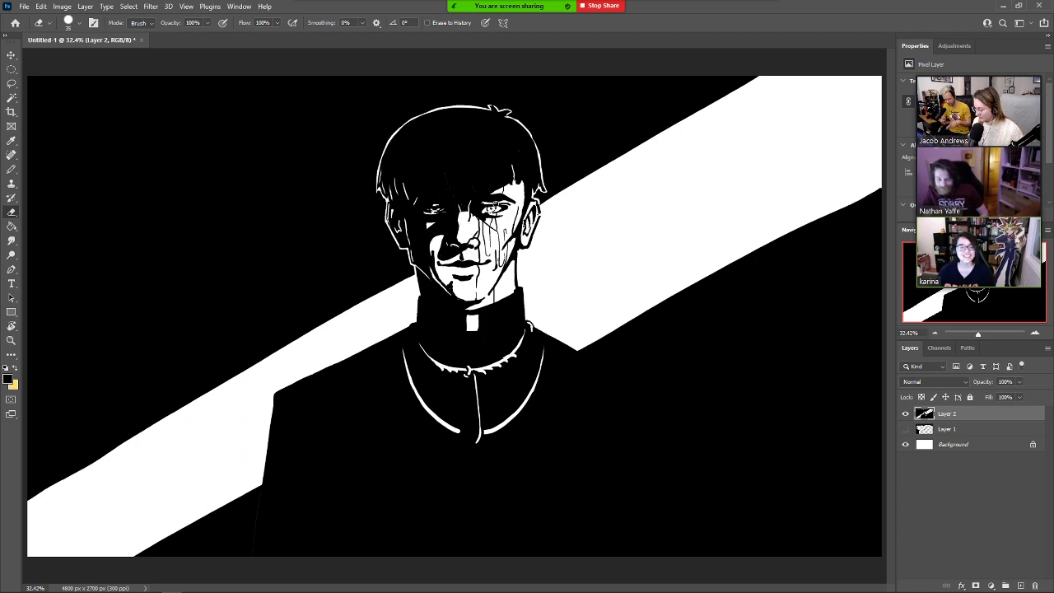
key("b")
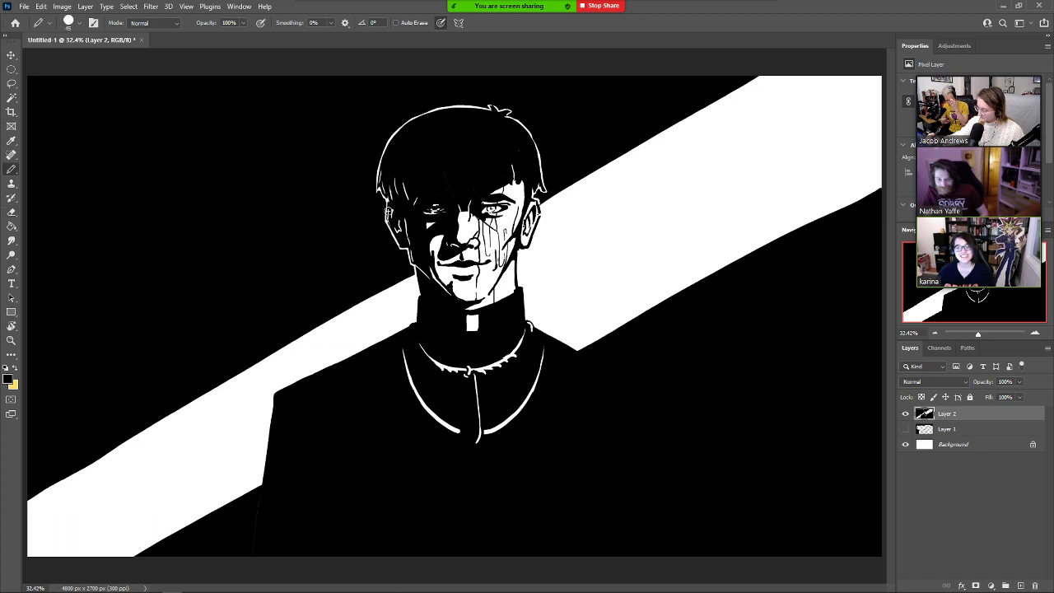
key("e")
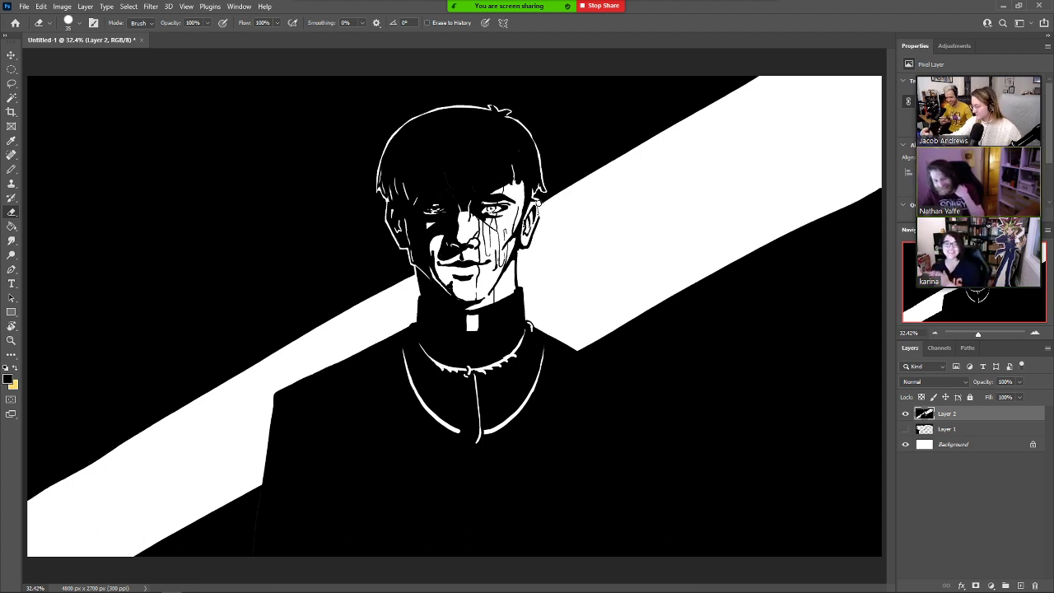
key("b")
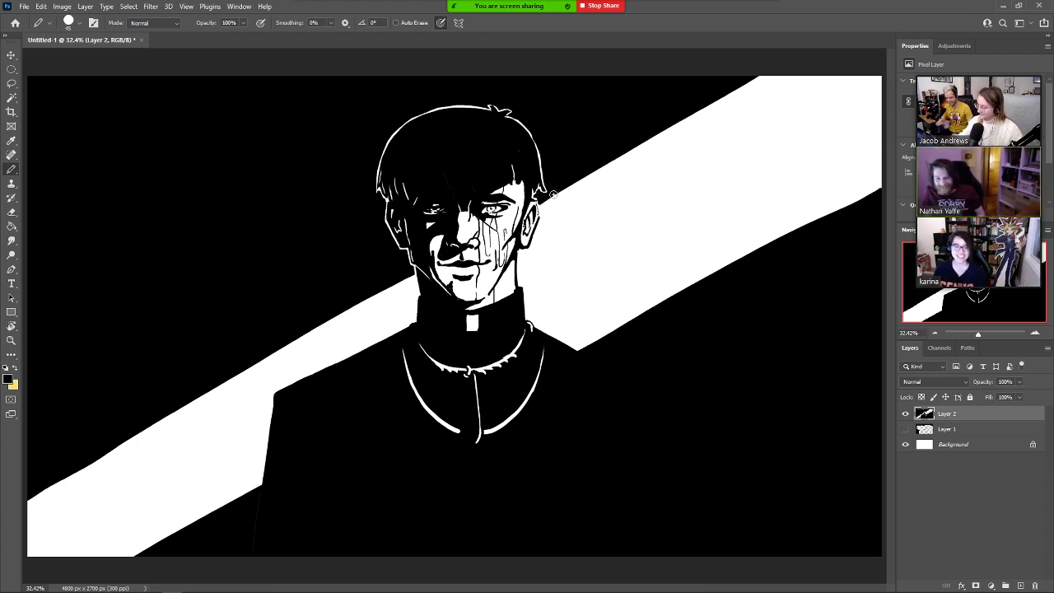
Try a short curved white fold below the left half of the neckline and paint it out in black.
key("e")
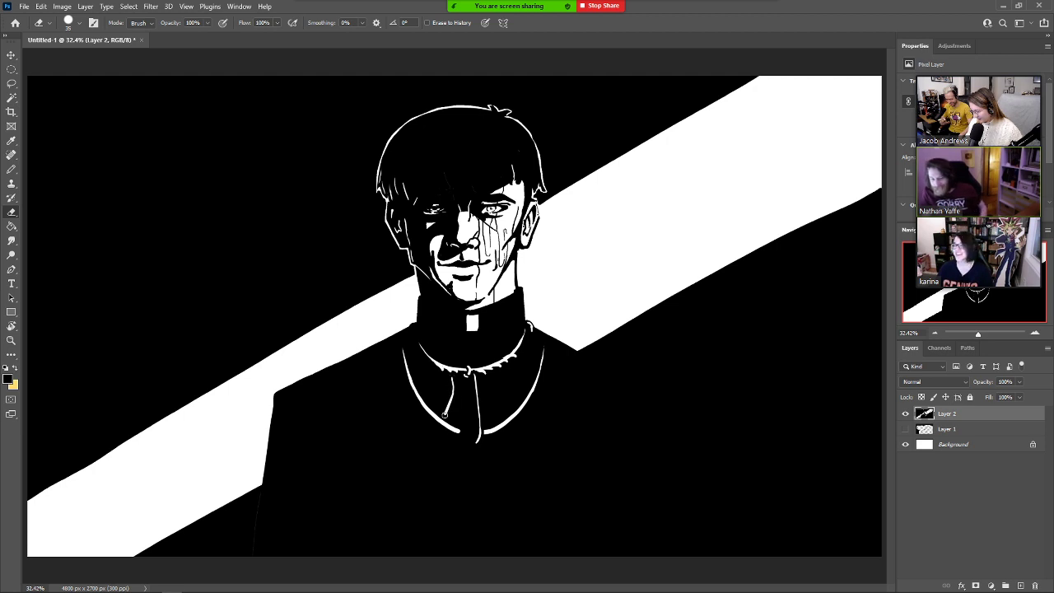
key("b")
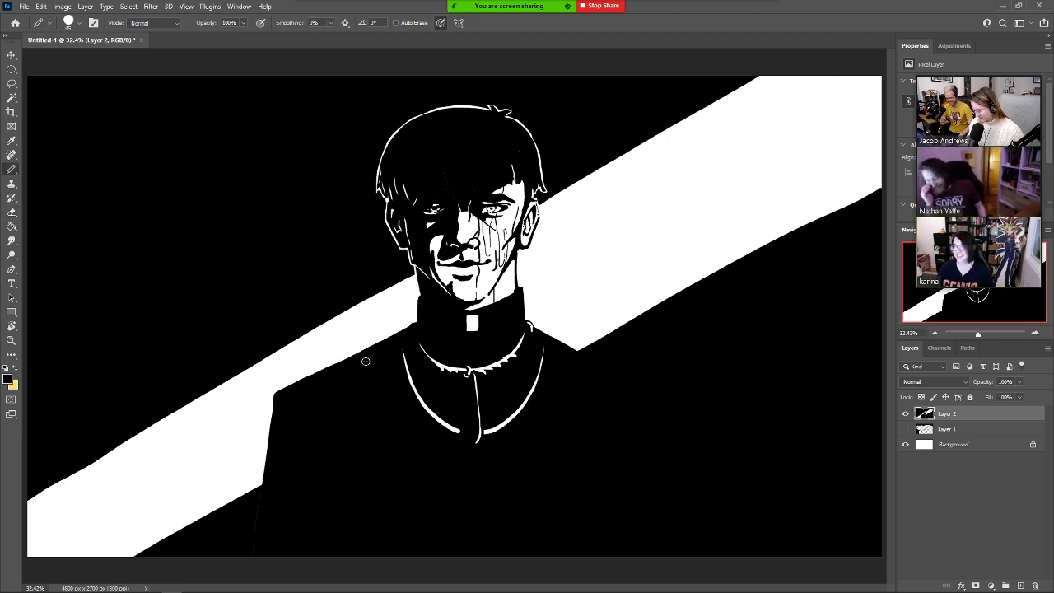
Erase two large white outer arcs across the chest, one sweeping down from each shoulder around the existing inner arcs.
key("e")
mouse_move(372, 359)
left_mouse_down()
mouse_move(380, 419)
mouse_move(437, 507)
left_mouse_up()
key("ctrl+z")
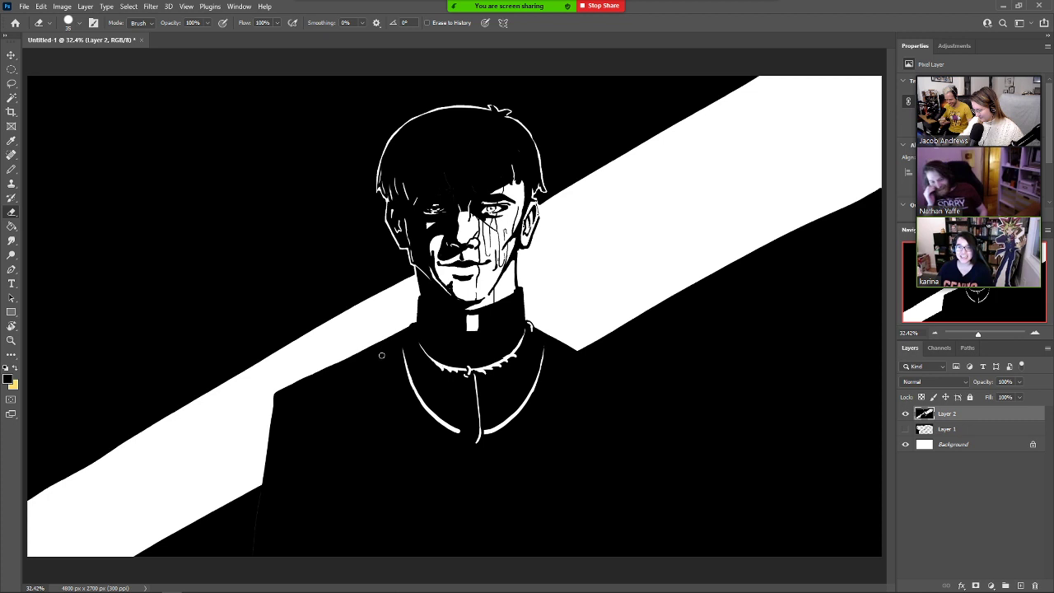
mouse_move(376, 357)
left_mouse_down()
mouse_move(417, 466)
mouse_move(443, 484)
mouse_move(509, 482)
left_mouse_up()
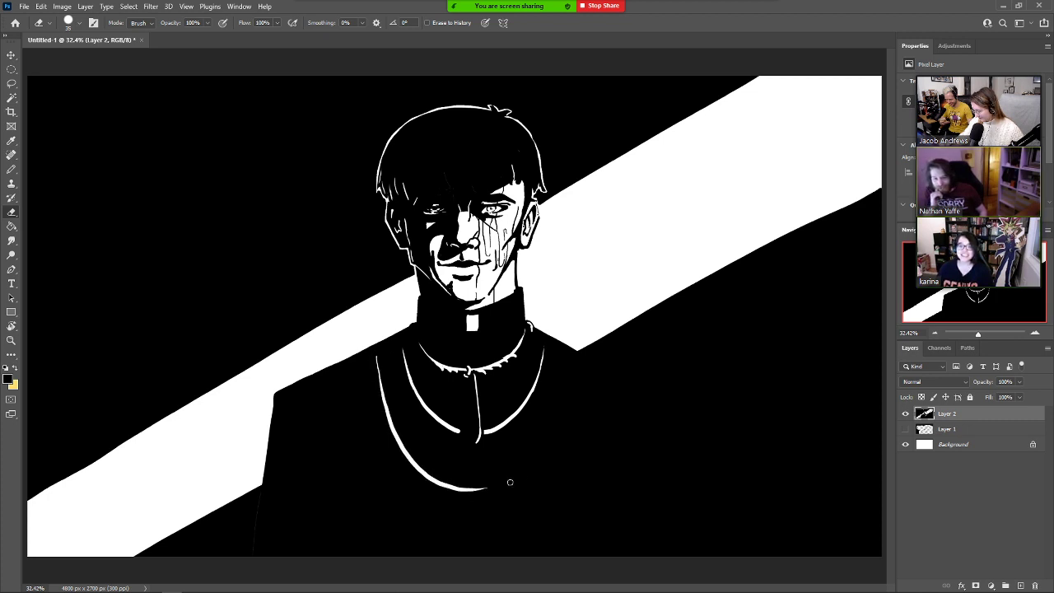
mouse_move(574, 367)
left_mouse_down()
mouse_move(547, 474)
mouse_move(503, 512)
left_mouse_up()
Shorten the right inner chest arc in black and erase a middle arc between it and the outer one, thinned with the Pencil.
key("b")
mouse_move(542, 352)
left_mouse_down()
mouse_move(519, 412)
mouse_move(501, 422)
left_mouse_up()
key("e")
left_click_drag(555, 346, 512, 464)
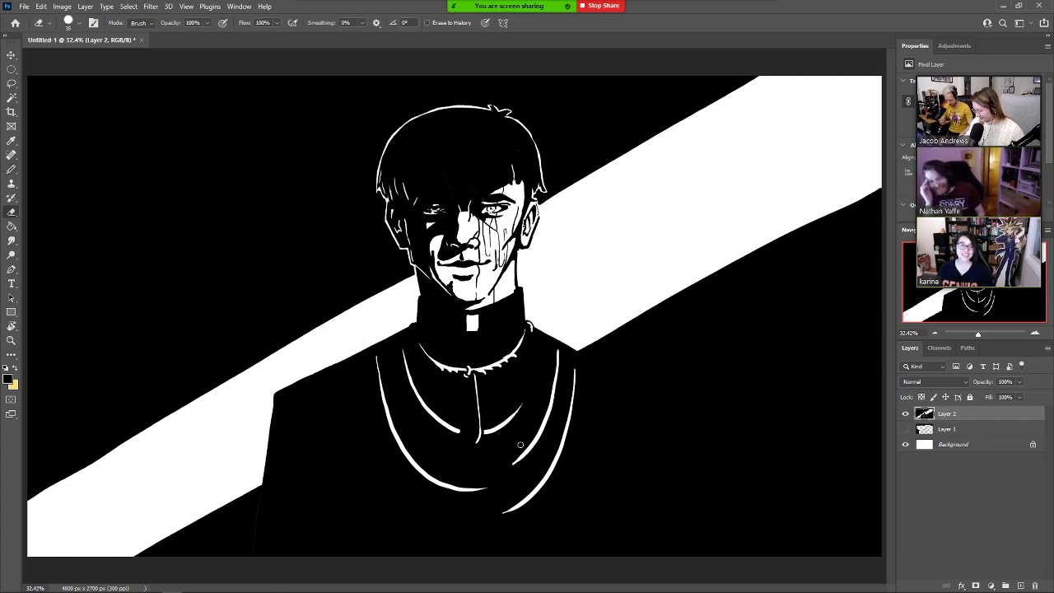
key("b")
mouse_move(558, 339)
left_mouse_down()
mouse_move(535, 425)
mouse_move(508, 462)
left_mouse_up()
Restore the middle arc's upper end towards the right shoulder and build up the shoulder's edge in black.
key("e")
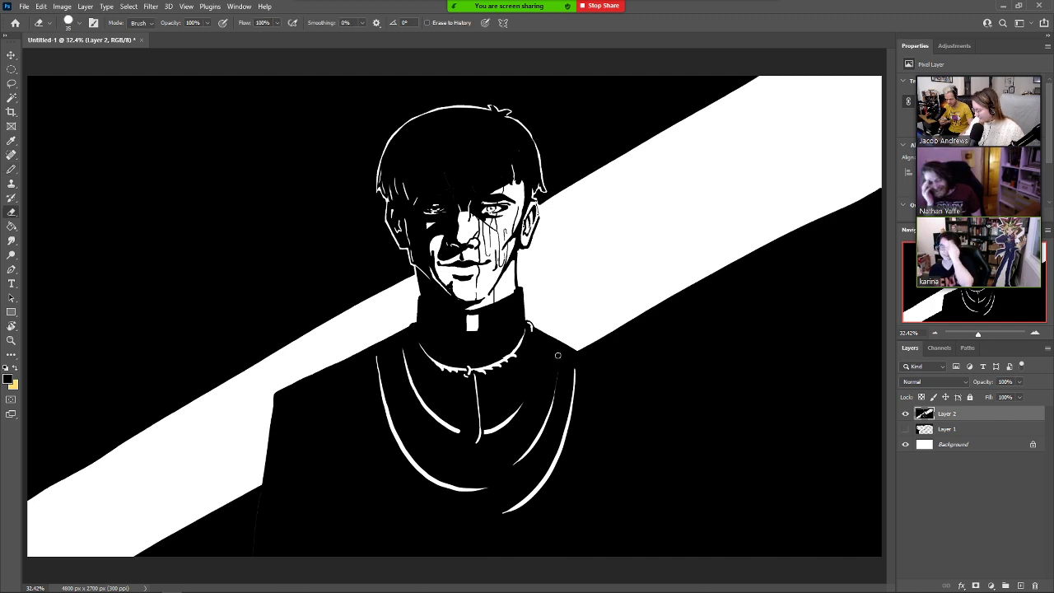
mouse_move(558, 365)
left_mouse_down()
mouse_move(537, 443)
mouse_move(548, 403)
left_mouse_up()
key("b")
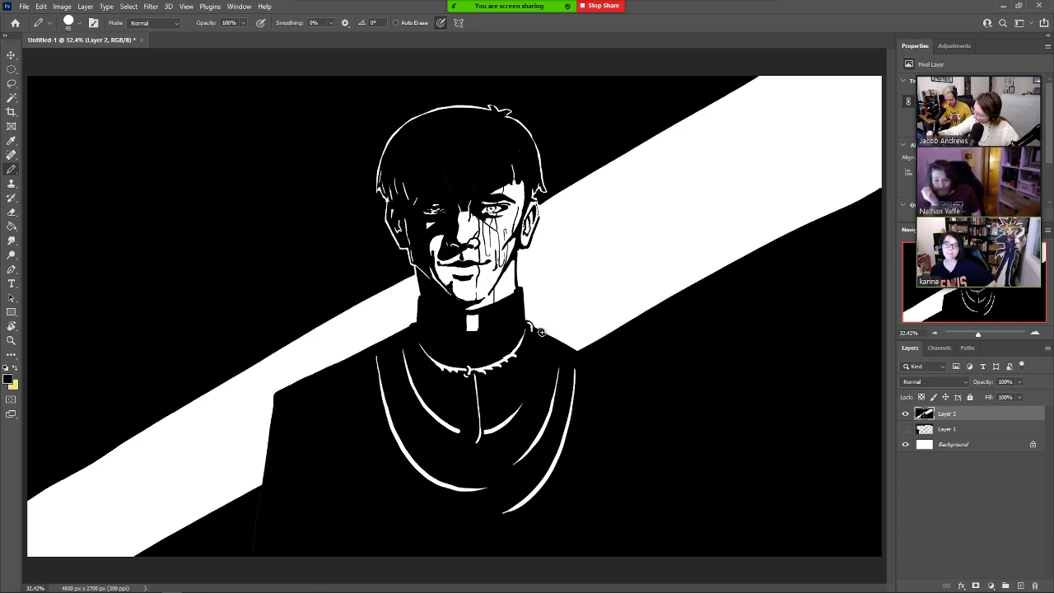
key("e")
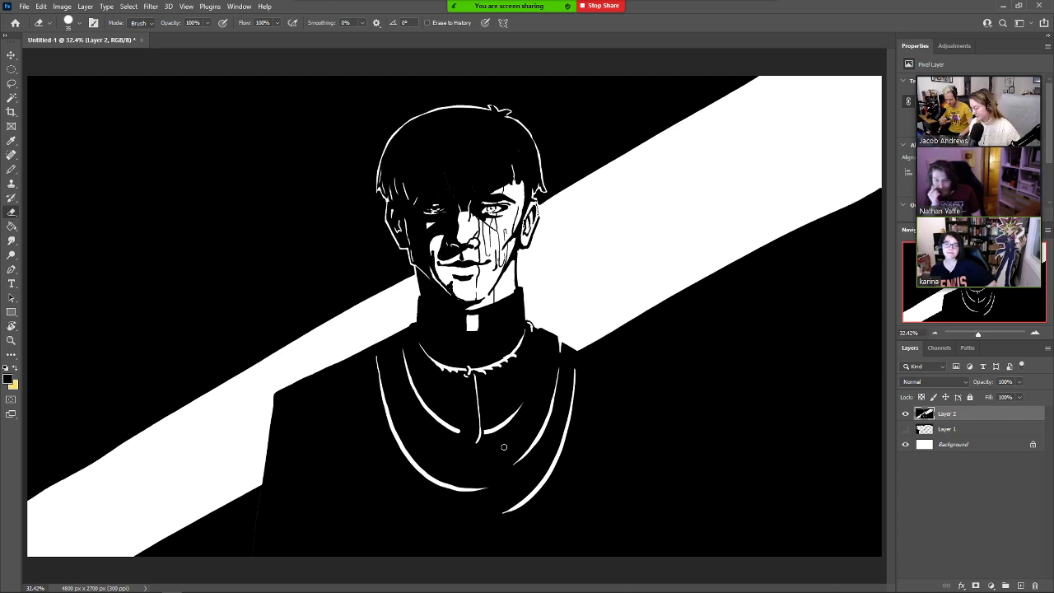
Erase a short thick slanted white bar between the right inner and middle chest arcs and trim its upper end in black.
mouse_move(513, 419)
left_mouse_down()
mouse_move(539, 435)
mouse_move(518, 418)
left_mouse_up()
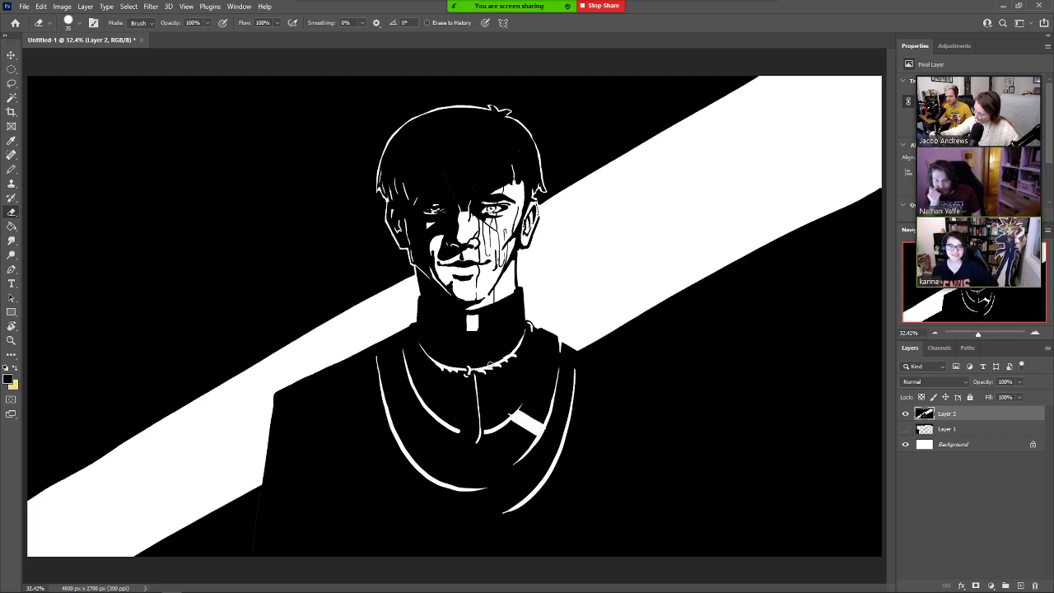
key("b")
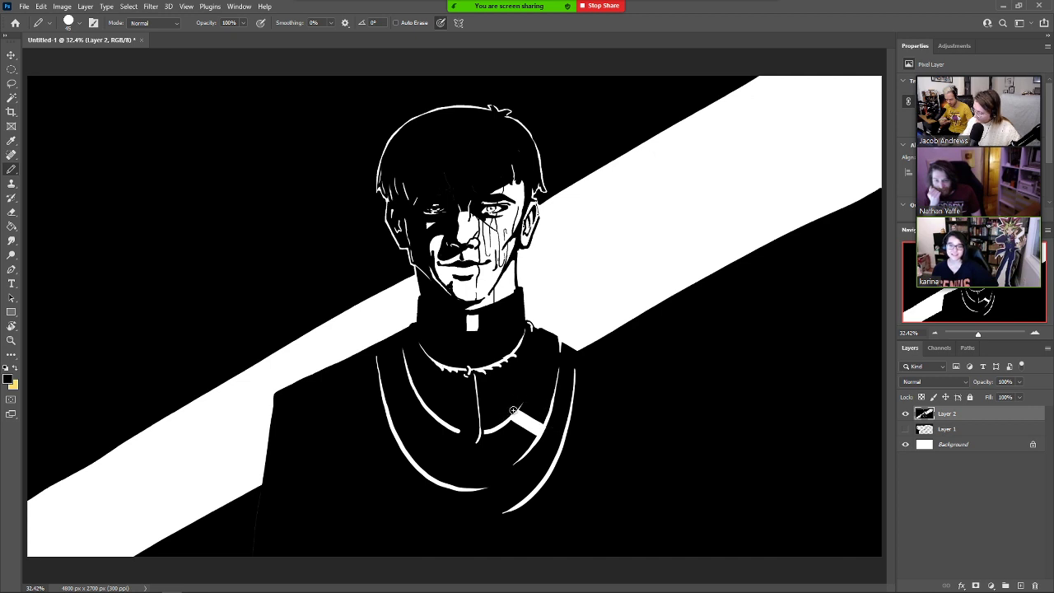
key("e")
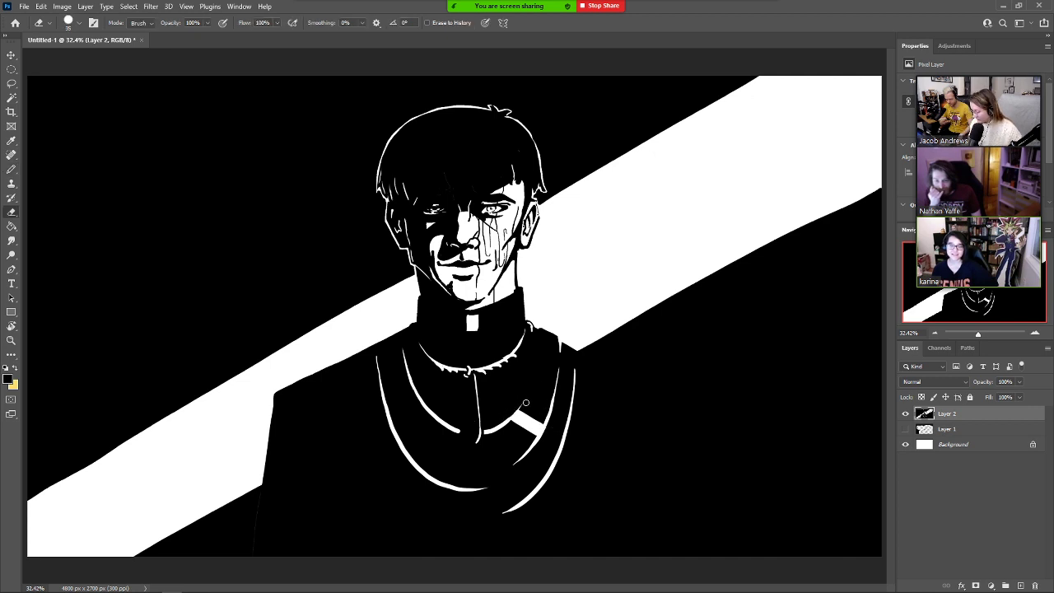
Erase a thin line above the slanted chest bar and short slanted stripes beside the centre line, and black out the neckline's right end.
left_click_drag(547, 407, 526, 407)
key("ctrl+z")
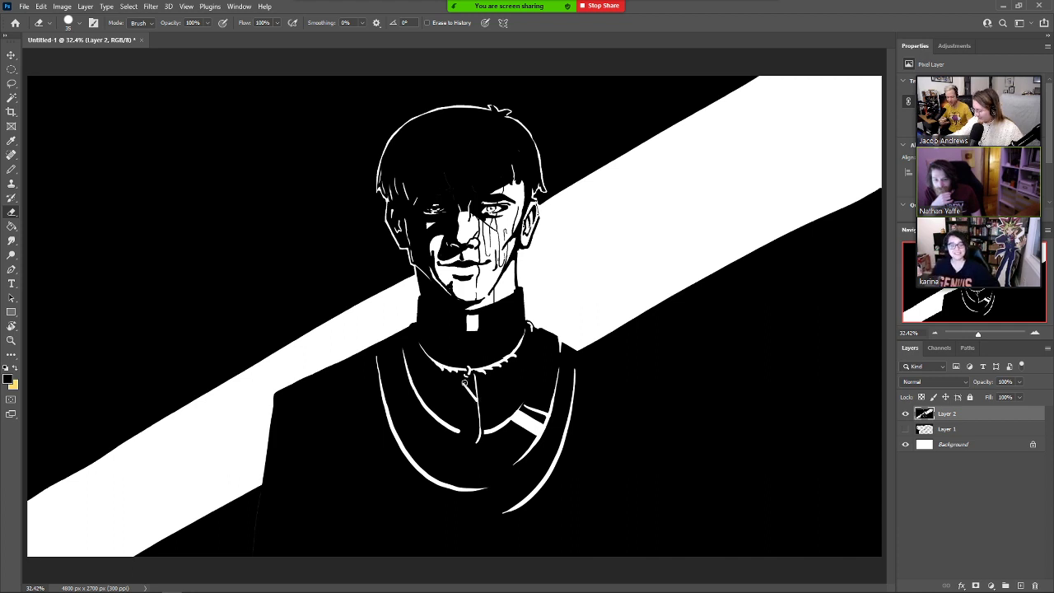
key("b")
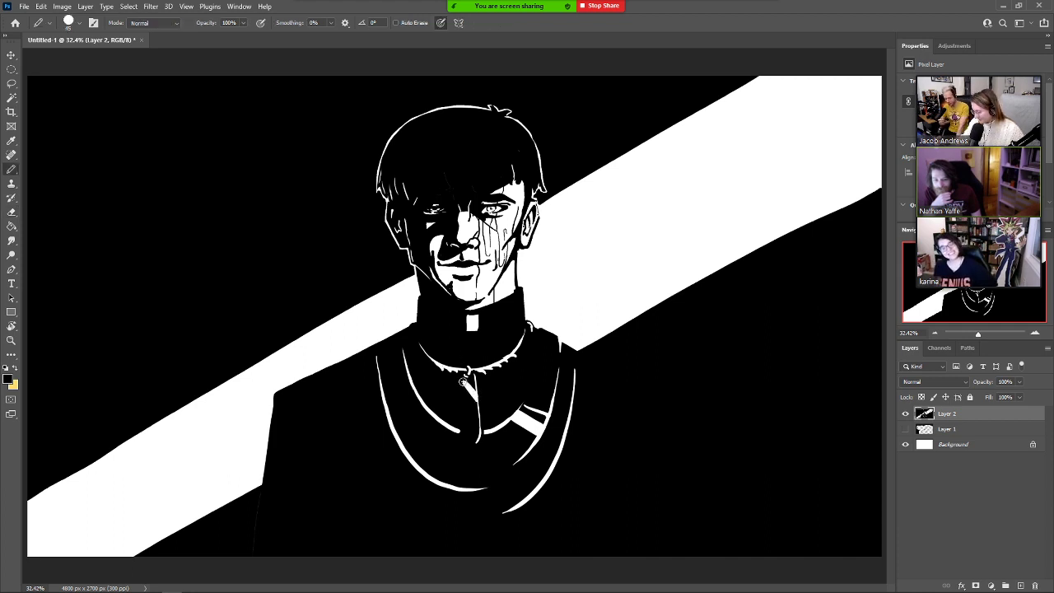
key("e")
left_click(465, 395)
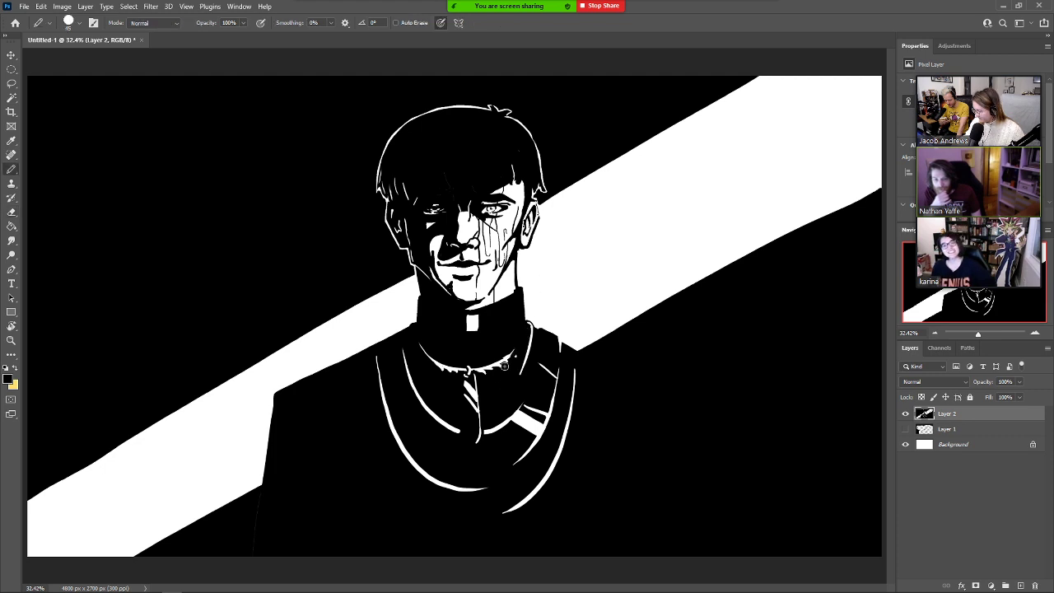
left_click_drag(523, 331, 509, 357)
key("b")
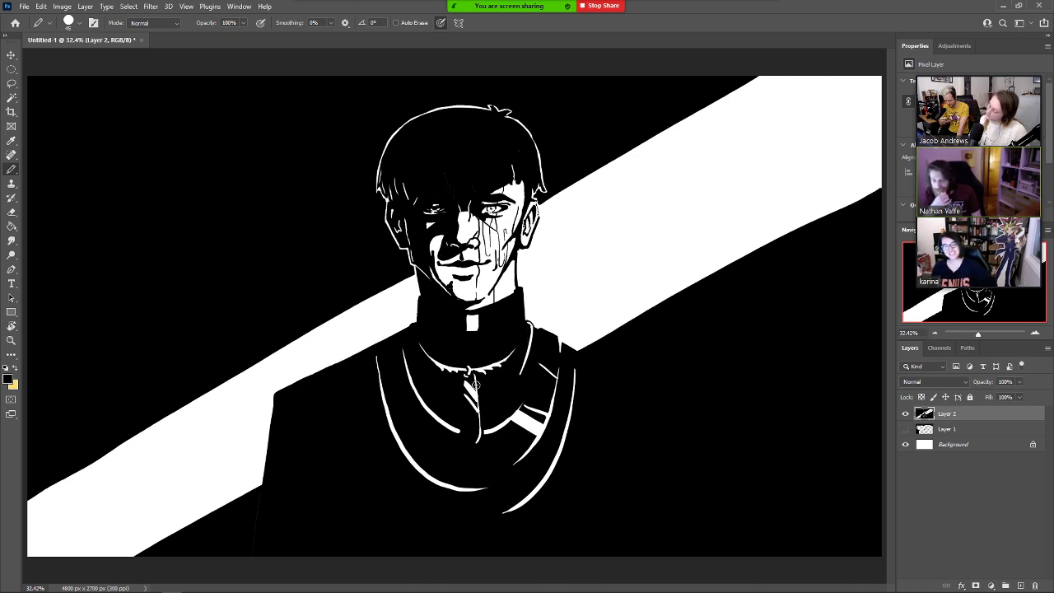
Erase a vertical white line down from the left shoulder and shape the shoulder's upper edge into small overlapping steps.
left_click_drag(341, 360, 344, 443)
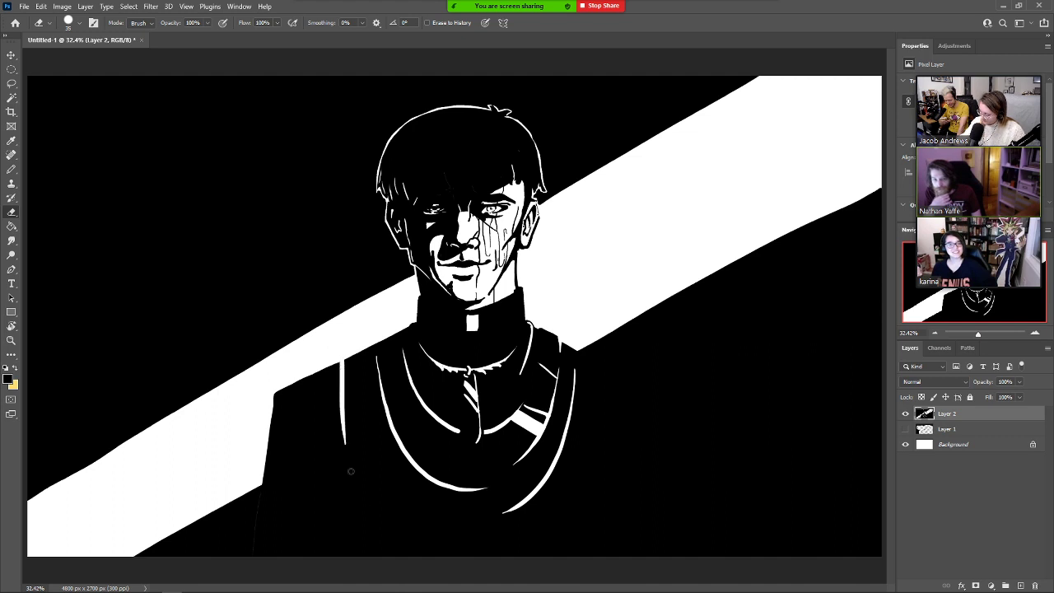
key("b")
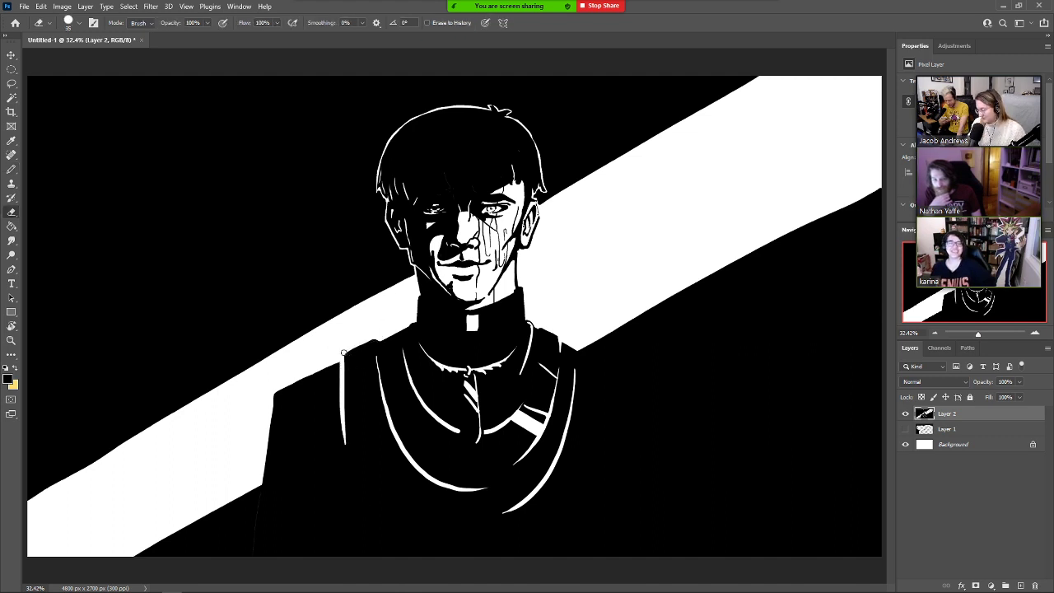
key("e")
left_click_drag(344, 353, 375, 338)
key("b")
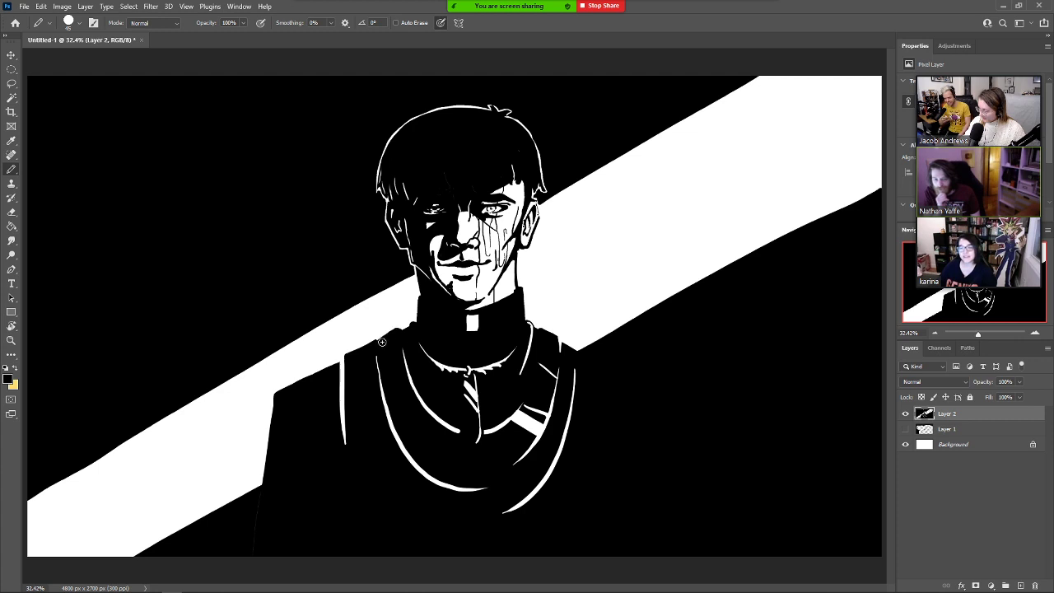
key("e")
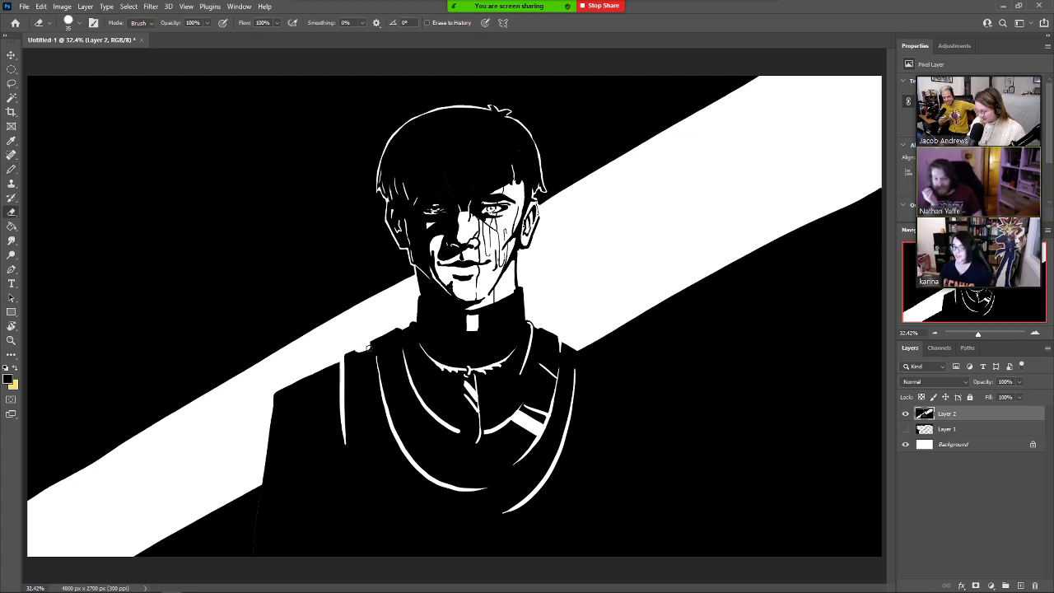
key("b")
Erase a wide white arc sweeping across the lower chest beneath the left outer arc and up towards the right side.
key("e")
mouse_move(356, 372)
left_mouse_down()
mouse_move(373, 449)
mouse_move(416, 504)
mouse_move(452, 512)
left_mouse_up()
key("ctrl+z")
mouse_move(360, 392)
left_mouse_down()
mouse_move(379, 470)
mouse_move(405, 496)
mouse_move(444, 516)
mouse_move(532, 497)
left_mouse_up()
key("ctrl+z")
mouse_move(368, 409)
left_mouse_down()
mouse_move(373, 450)
mouse_move(432, 507)
mouse_move(467, 516)
mouse_move(542, 493)
left_mouse_up()
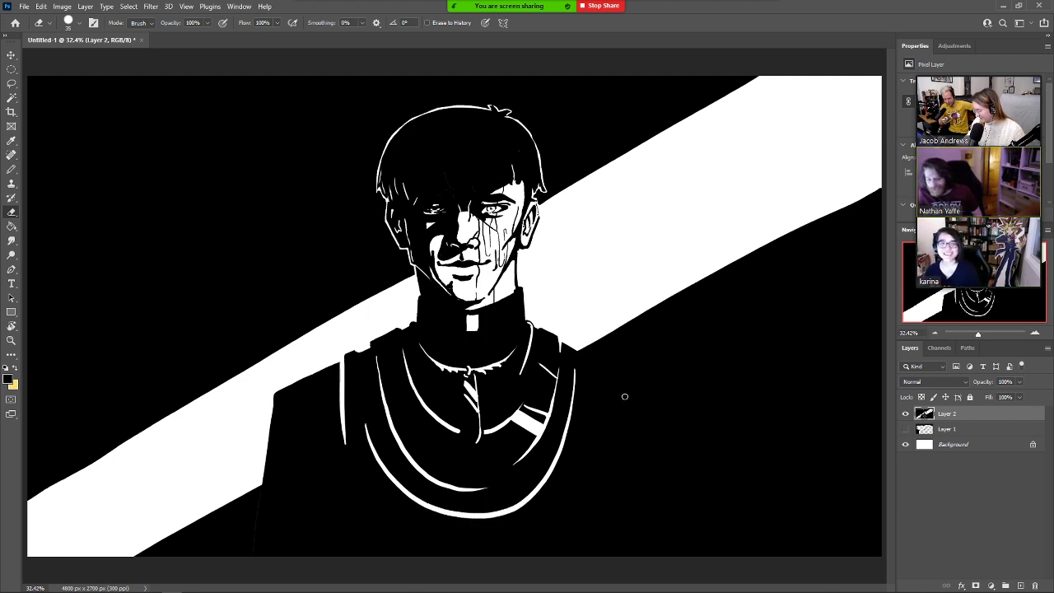
Paint out the old right outer arc in black and thin and shorten the right end of the lower chest arc.
key("b")
left_click_drag(574, 366, 508, 528)
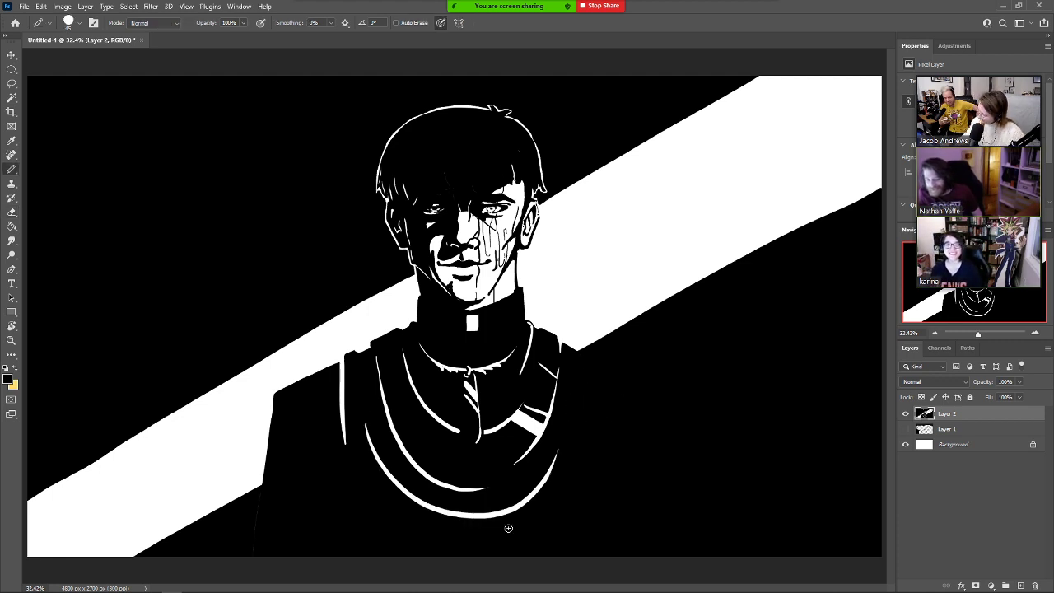
mouse_move(556, 449)
left_mouse_down()
mouse_move(547, 486)
mouse_move(445, 533)
mouse_move(535, 497)
mouse_move(489, 519)
mouse_move(490, 498)
left_mouse_up()
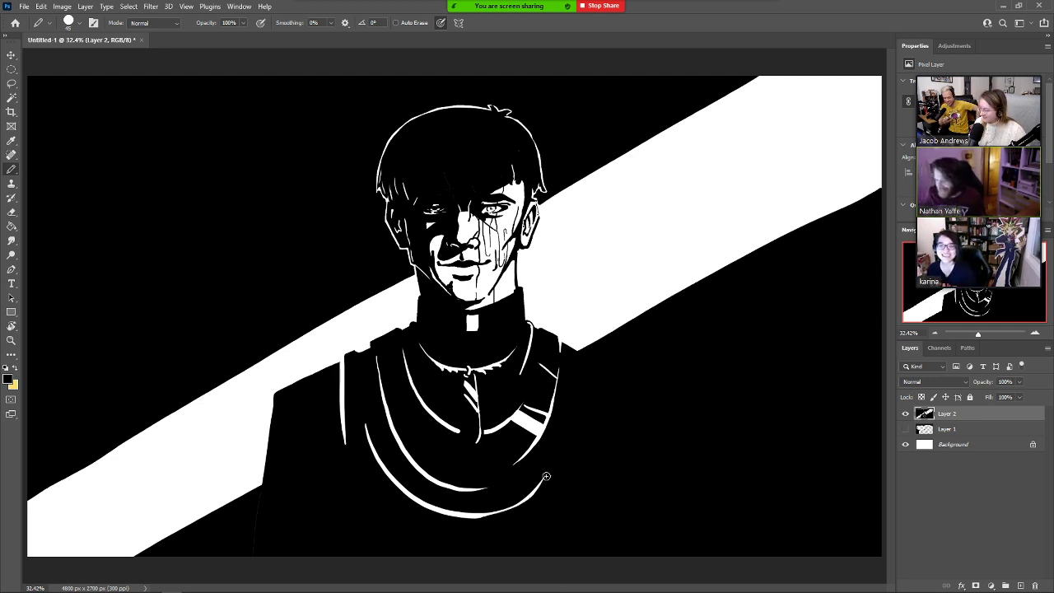
Erase a solid tapered white block from below the centre line down to the arc beneath it, cleaning its upper end in black.
key("e")
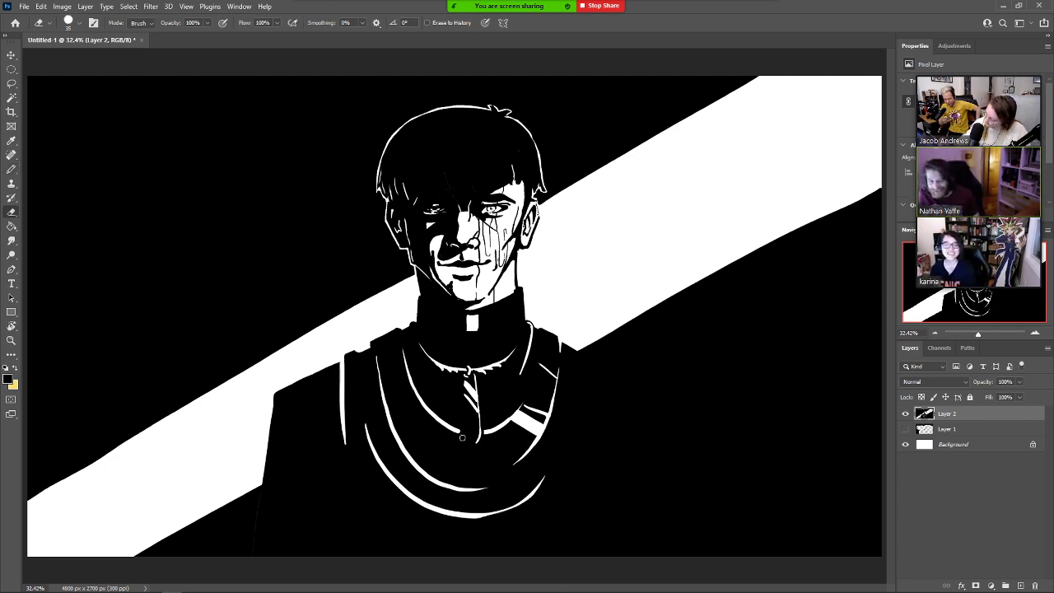
left_click_drag(476, 442, 485, 472)
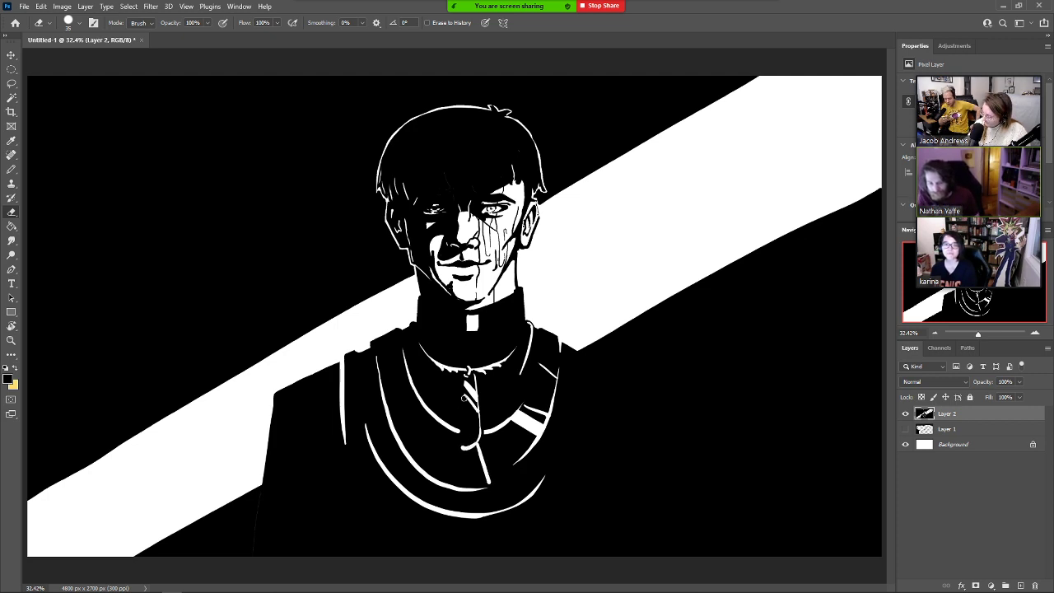
mouse_move(462, 449)
left_mouse_down()
mouse_move(469, 488)
mouse_move(488, 445)
mouse_move(484, 481)
left_mouse_up()
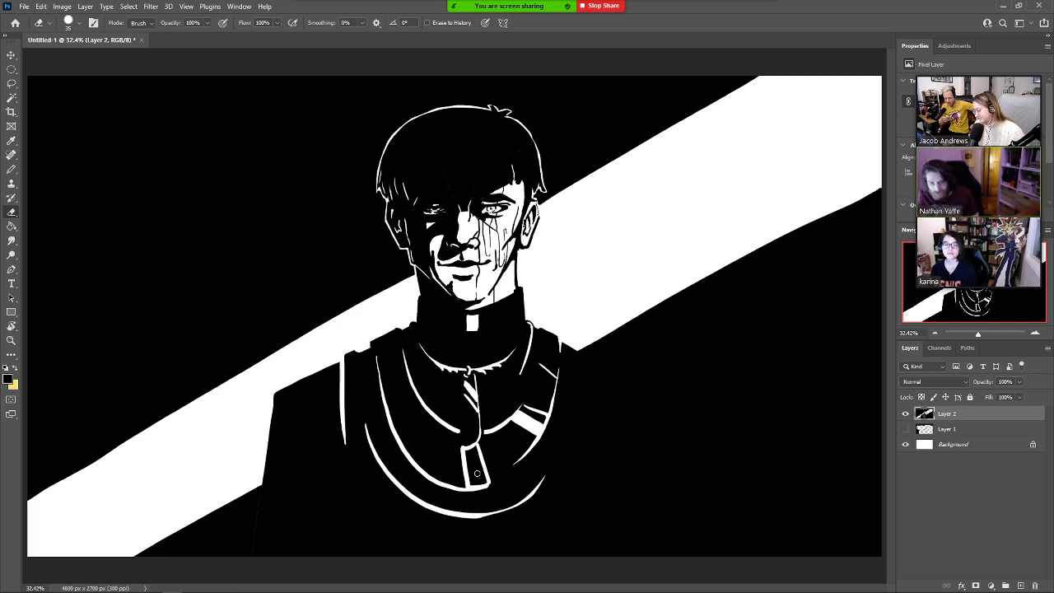
mouse_move(474, 447)
left_mouse_down()
mouse_move(470, 482)
mouse_move(466, 453)
mouse_move(469, 473)
mouse_move(477, 450)
mouse_move(486, 483)
mouse_move(472, 485)
mouse_move(477, 452)
mouse_move(478, 476)
mouse_move(523, 422)
mouse_move(483, 482)
mouse_move(492, 489)
mouse_move(454, 493)
left_mouse_up()
key("b")
key("e")
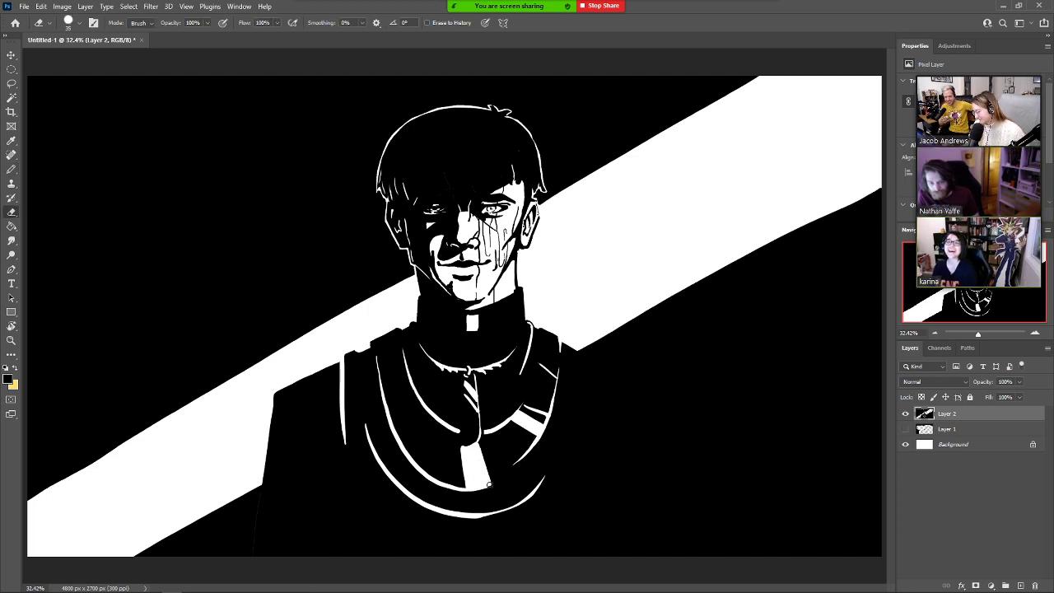
key("b")
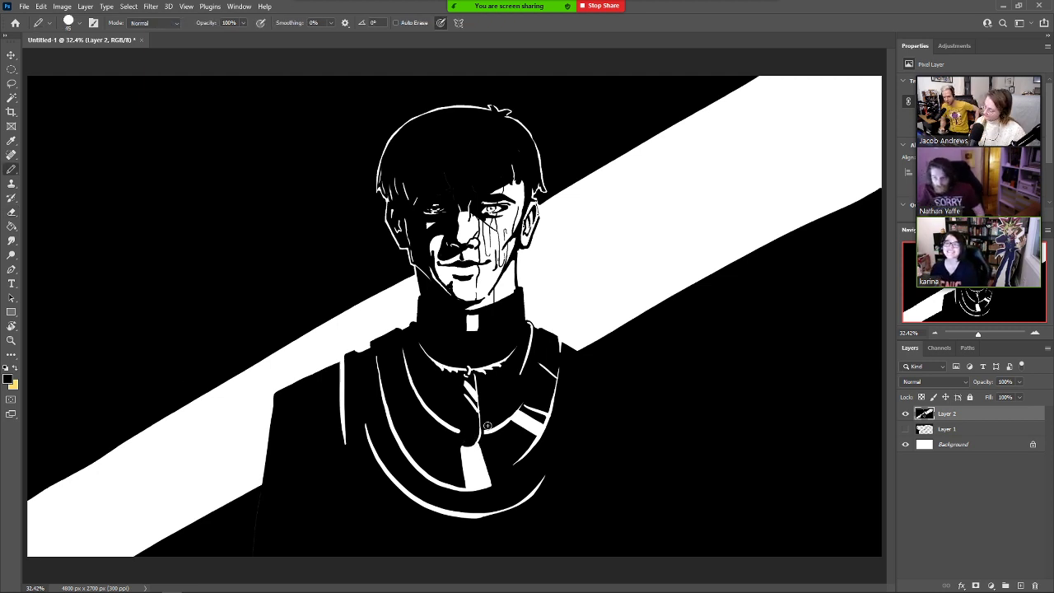
Erase narrow slanted white stripes below the thick bar between the right inner and middle chest arcs.
key("e")
left_click_drag(498, 427, 521, 452)
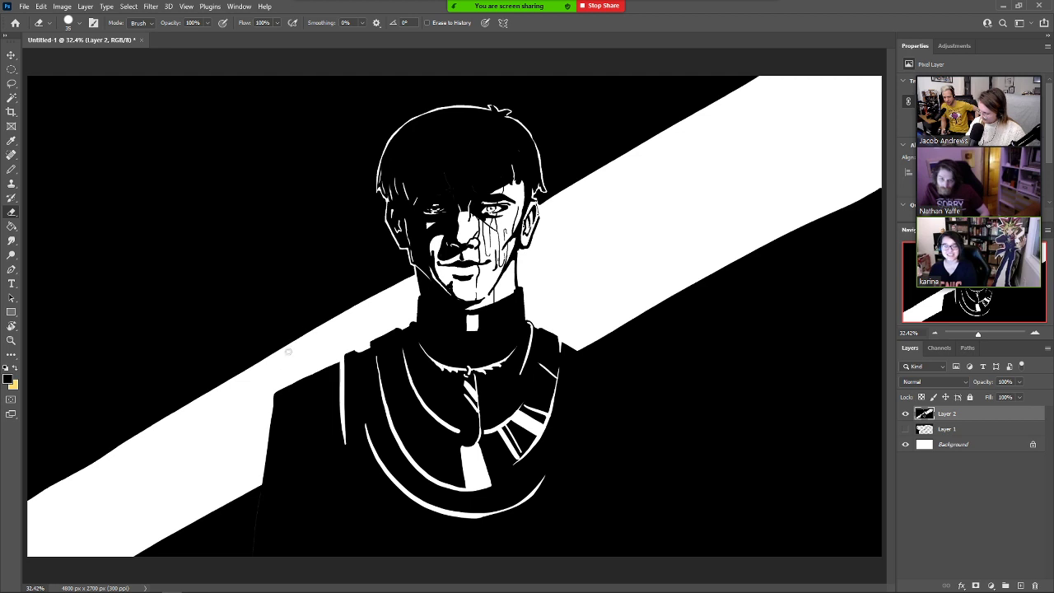
key("b")
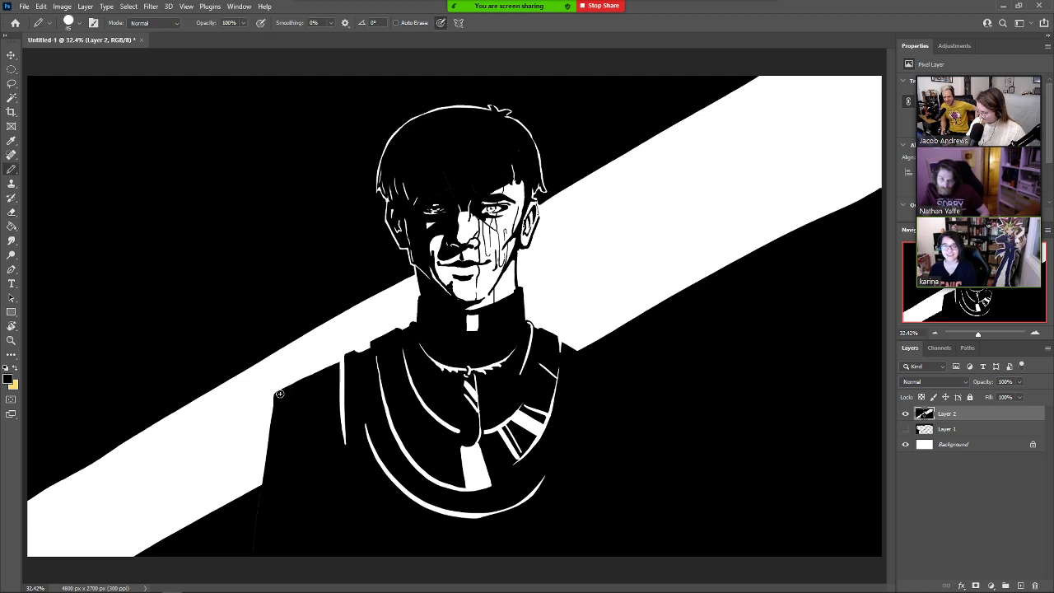
Erase a long outer arc down the left side of the robe and paint out the vertical shoulder line while notching the shoulder's edge in black.
key("e")
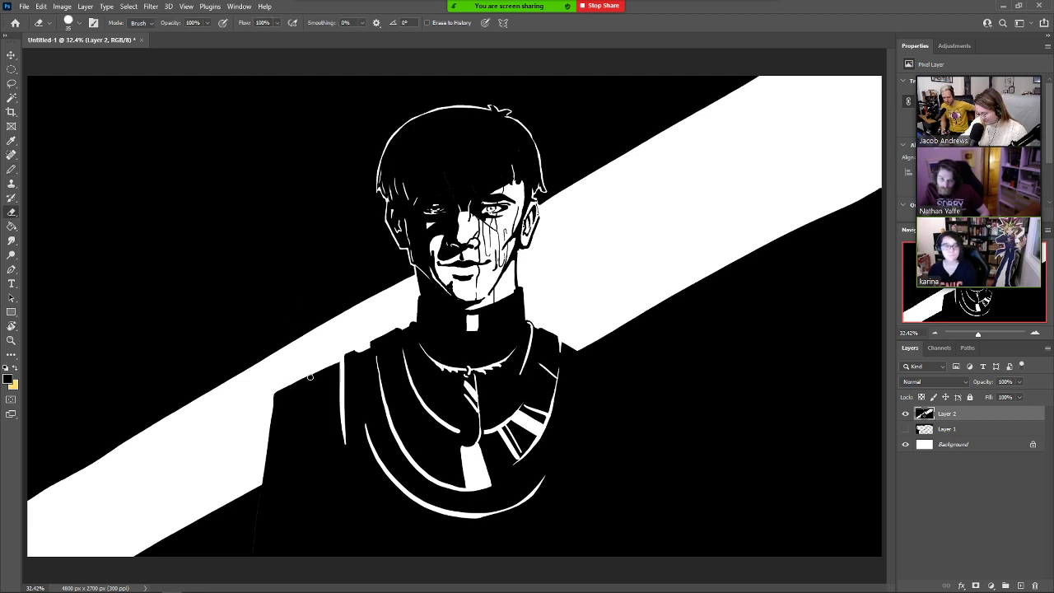
mouse_move(320, 384)
left_mouse_down()
mouse_move(335, 495)
mouse_move(387, 537)
left_mouse_up()
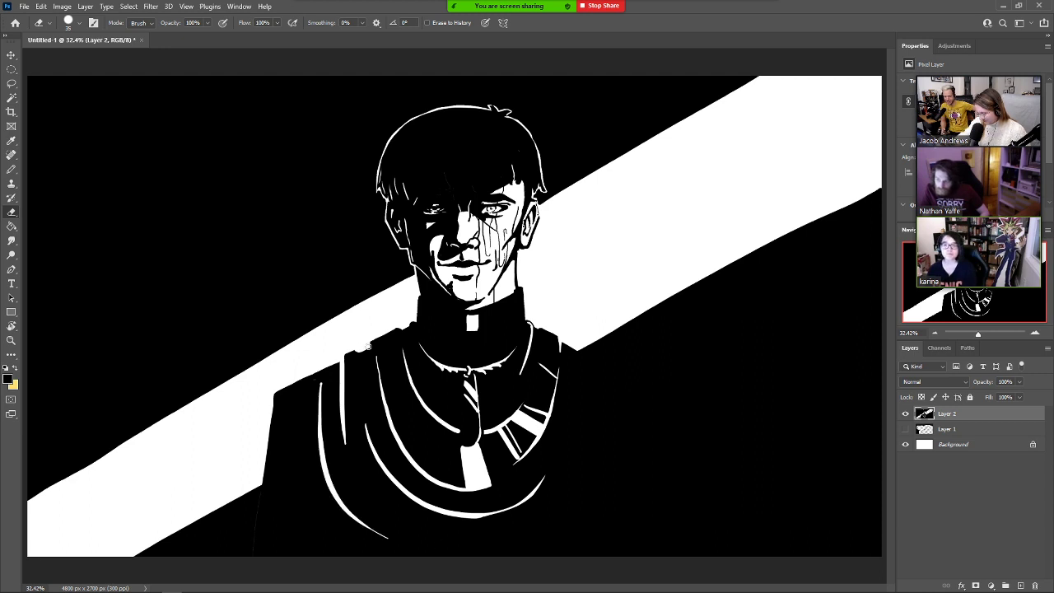
key("b")
key("ctrl+z")
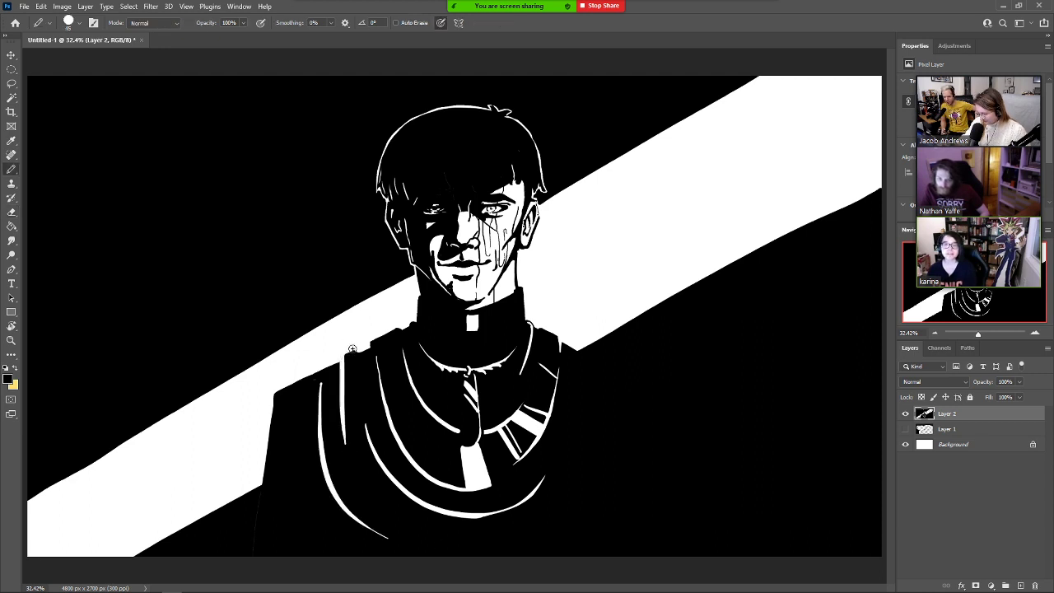
left_click_drag(343, 368, 343, 428)
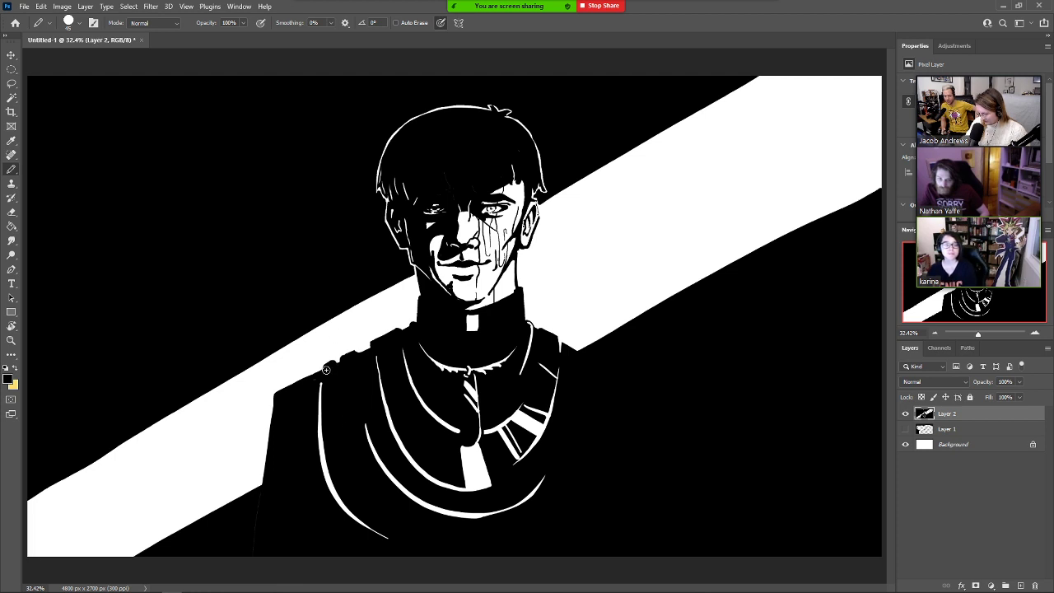
Erase a long white outer arc from the right shoulder down to the lower chest.
key("e")
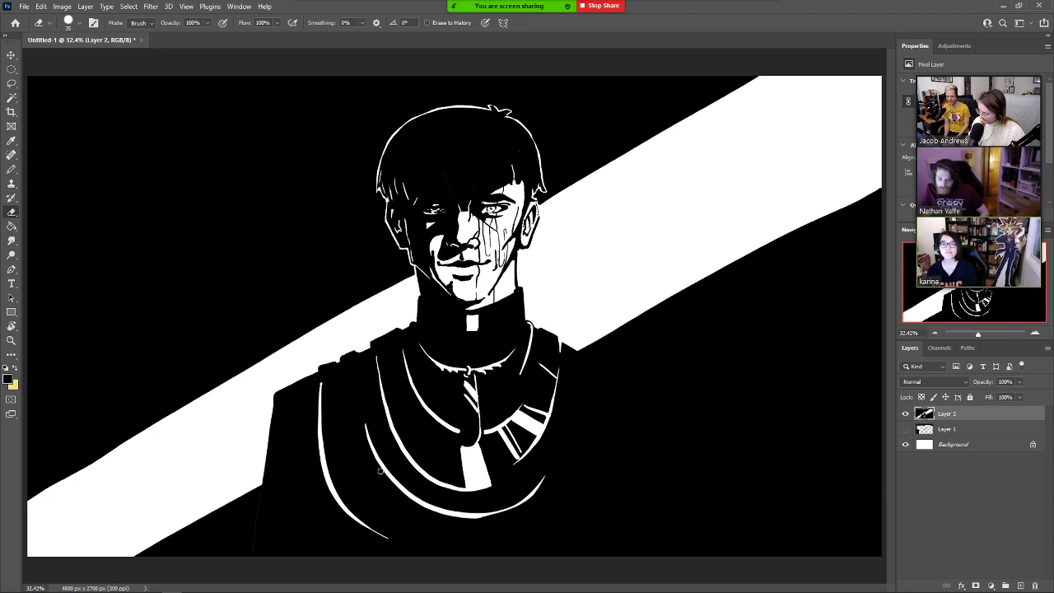
mouse_move(614, 376)
left_mouse_down()
mouse_move(581, 513)
mouse_move(560, 539)
left_mouse_up()
key("ctrl+z")
mouse_move(620, 372)
left_mouse_down()
mouse_move(611, 453)
mouse_move(506, 552)
left_mouse_up()
key("ctrl+z")
key("ctrl+z")
mouse_move(623, 372)
left_mouse_down()
mouse_move(627, 389)
mouse_move(540, 543)
left_mouse_up()
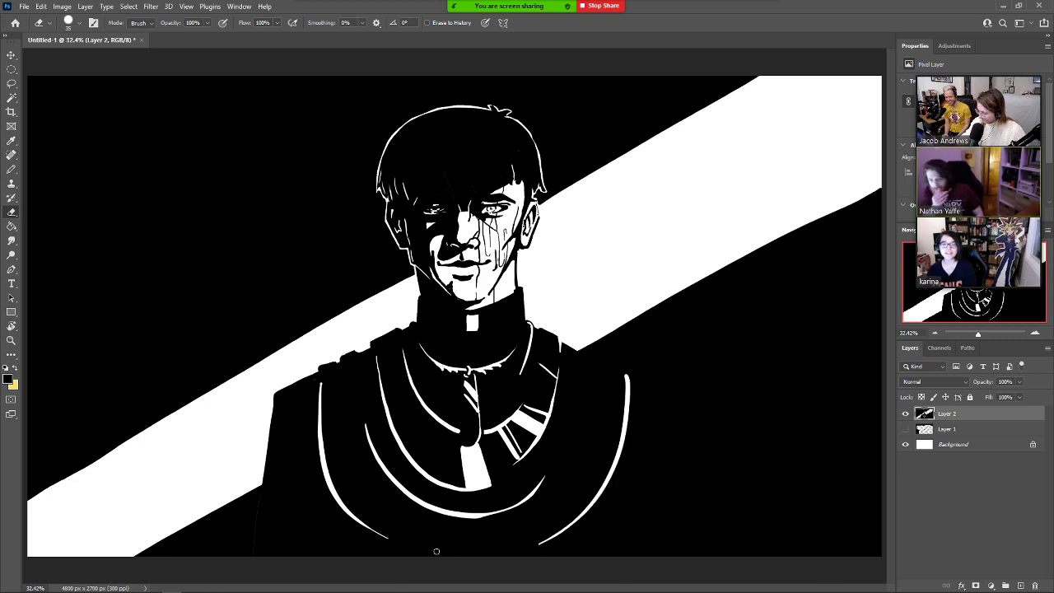
Erase a second outer arc down the left side of the robe and extend the stepped shoulder edge outward in black.
mouse_move(307, 392)
left_mouse_down()
mouse_move(375, 538)
mouse_move(322, 477)
mouse_move(347, 530)
mouse_move(368, 551)
mouse_move(404, 559)
left_mouse_up()
key("b")
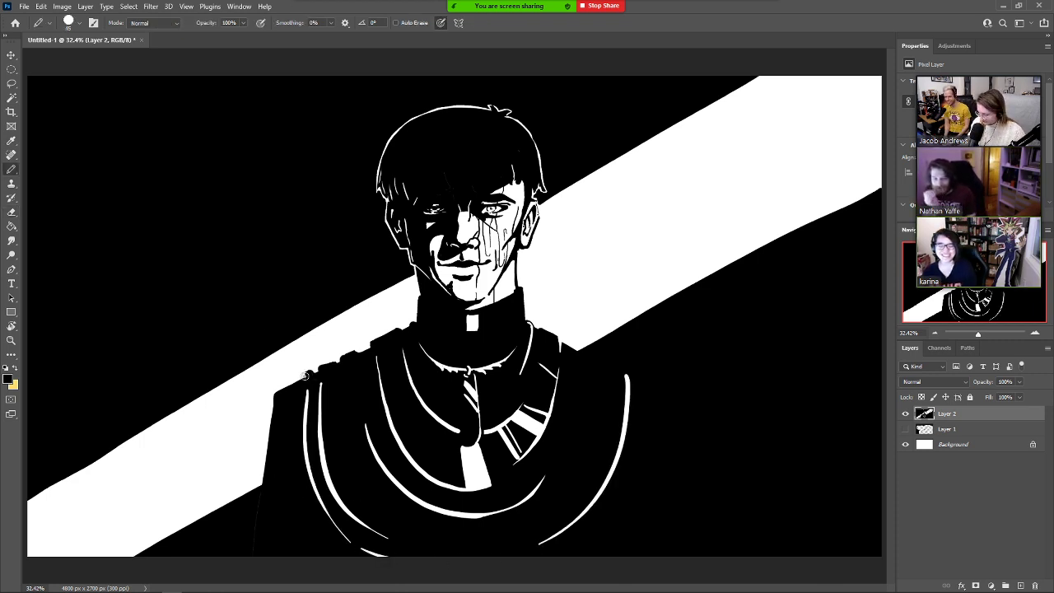
key("e")
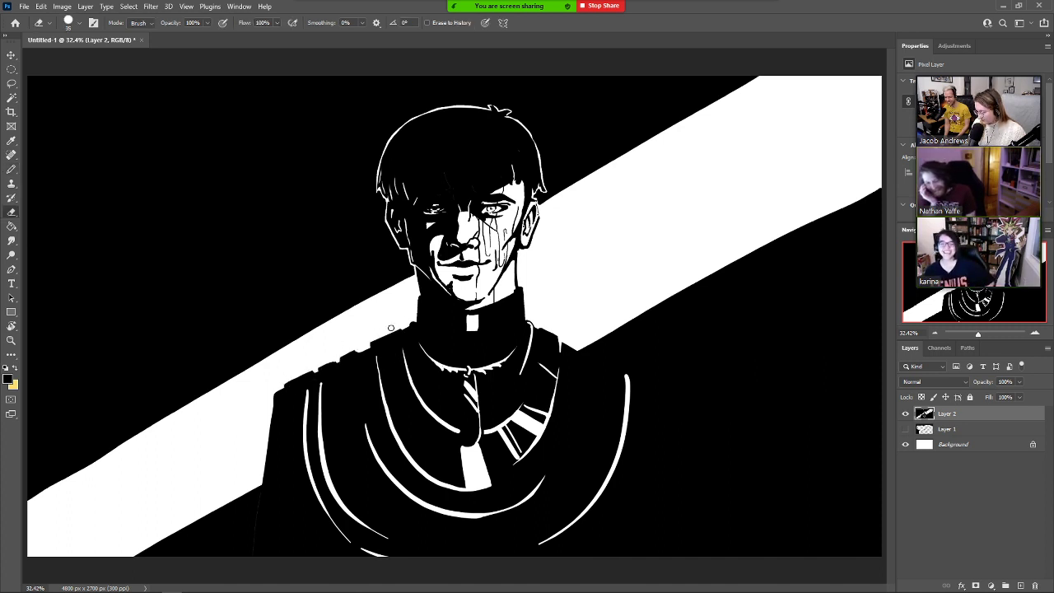
key("b")
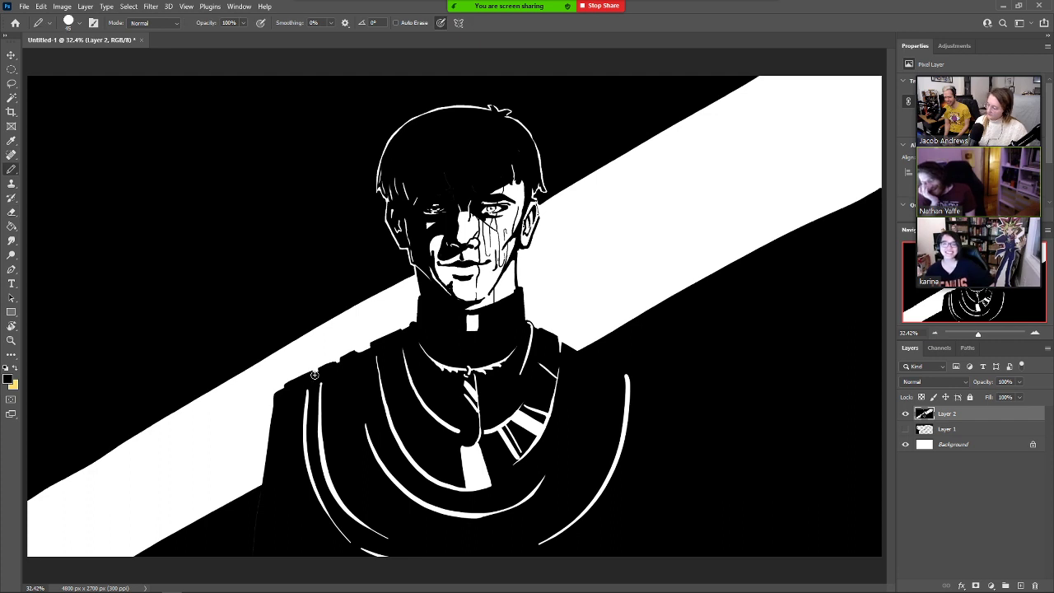
Erase a shorter arc inside the right outer arc and add slanted white bars along its inner side.
key("e")
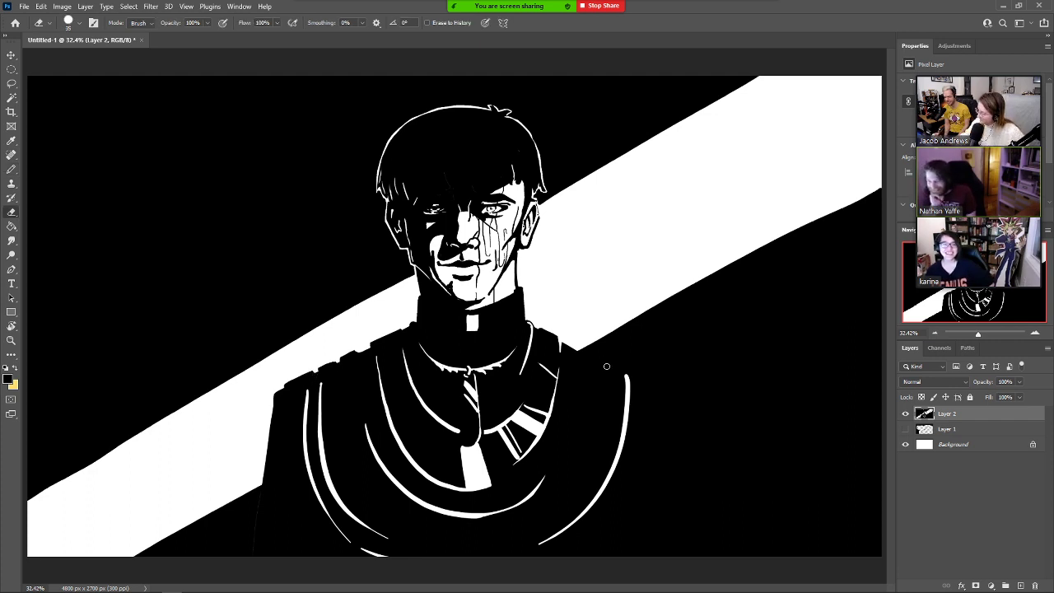
left_click_drag(609, 365, 554, 491)
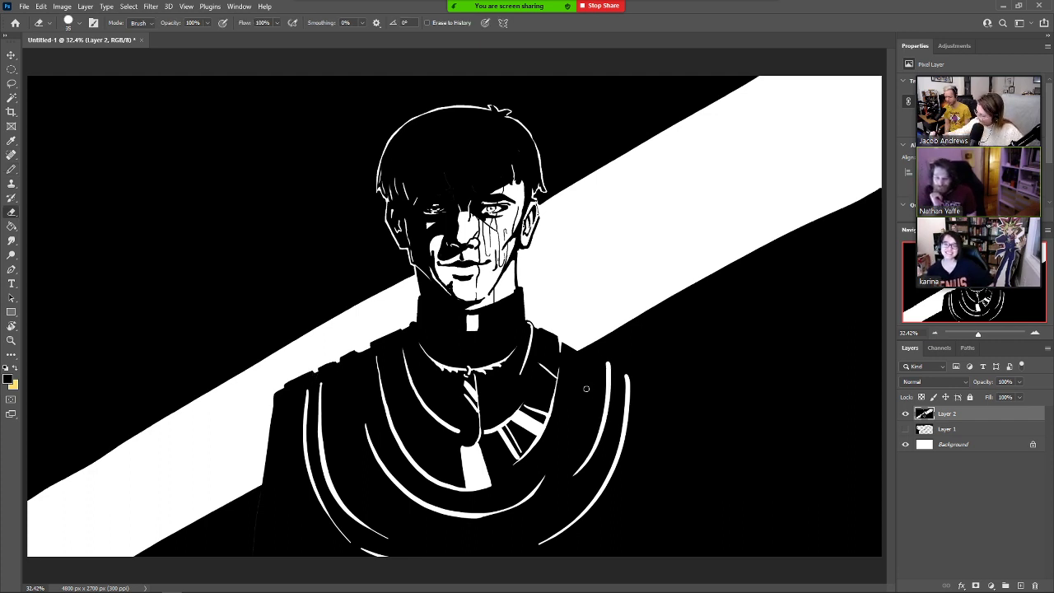
mouse_move(583, 395)
left_mouse_down()
mouse_move(602, 412)
mouse_move(588, 380)
mouse_move(603, 401)
left_mouse_up()
key("ctrl+z")
key("b")
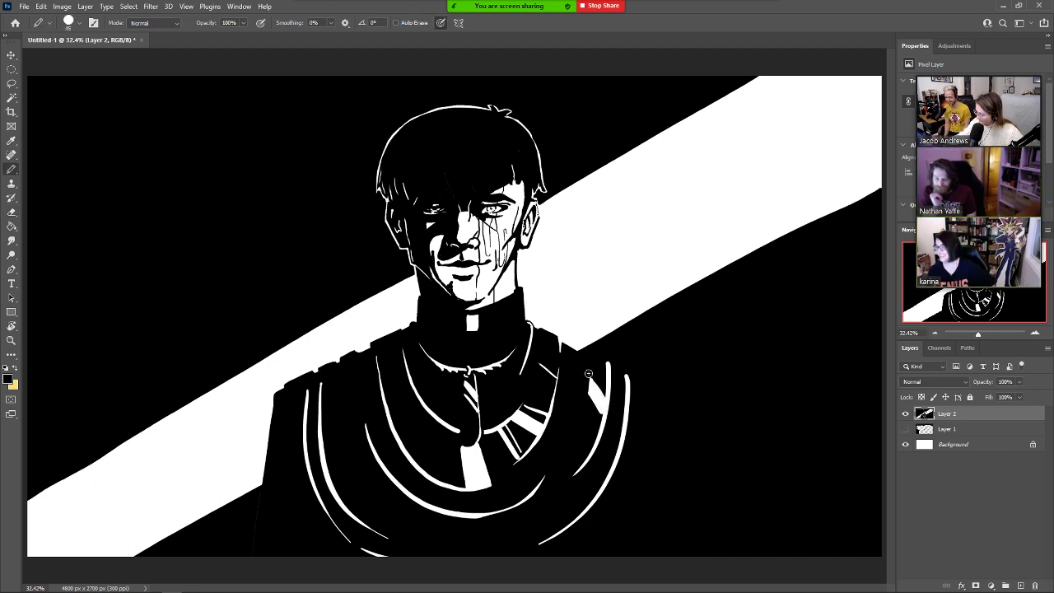
key("e")
left_click_drag(585, 408, 590, 443)
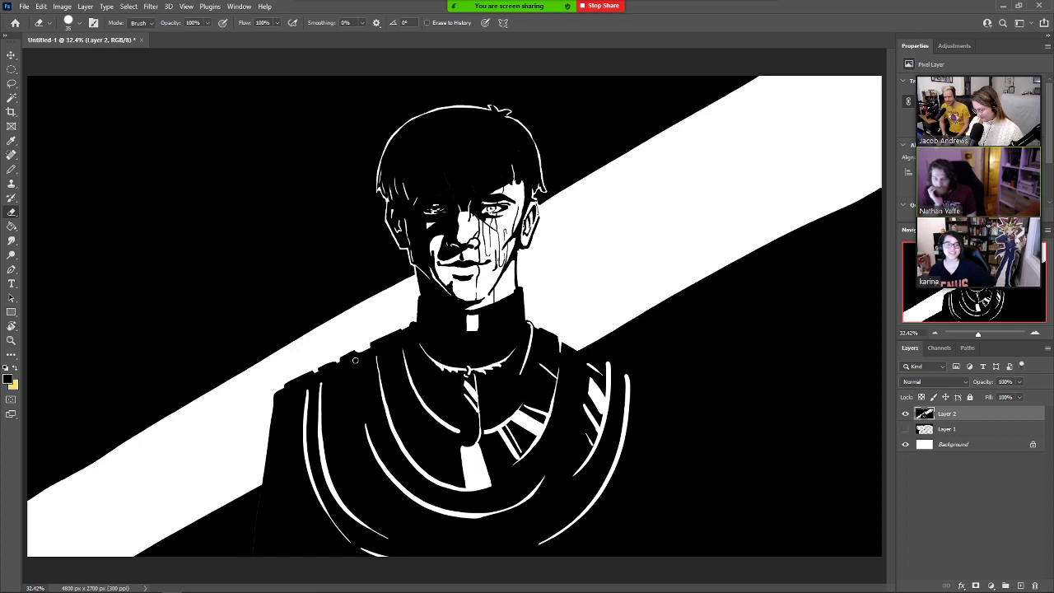
Extend the lower chest arc up to the left shoulder in white and trim the inner arc's upper end and neckline's left end in black.
left_click_drag(355, 352, 361, 407)
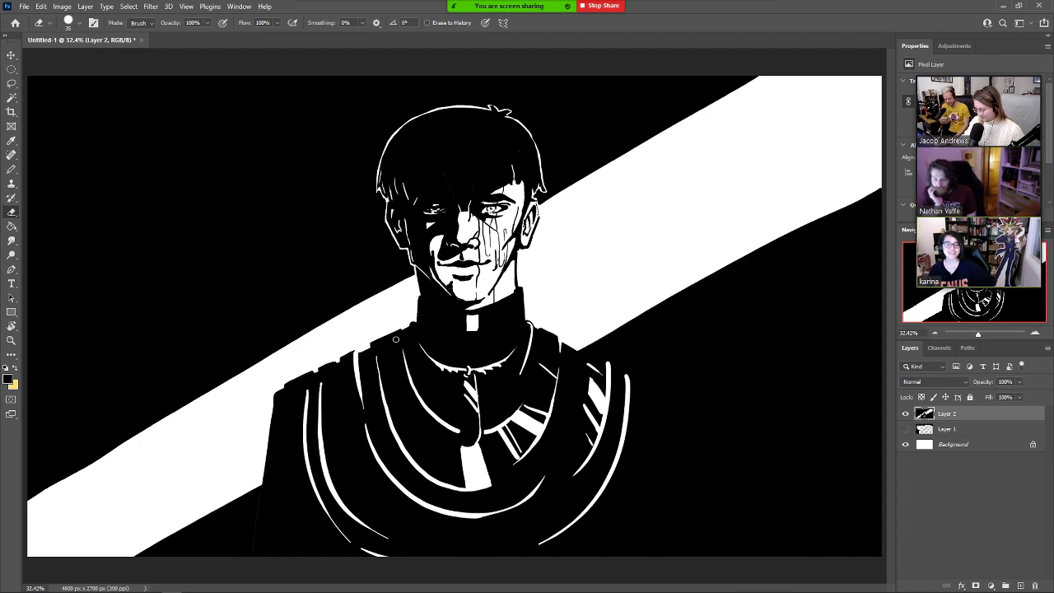
key("b")
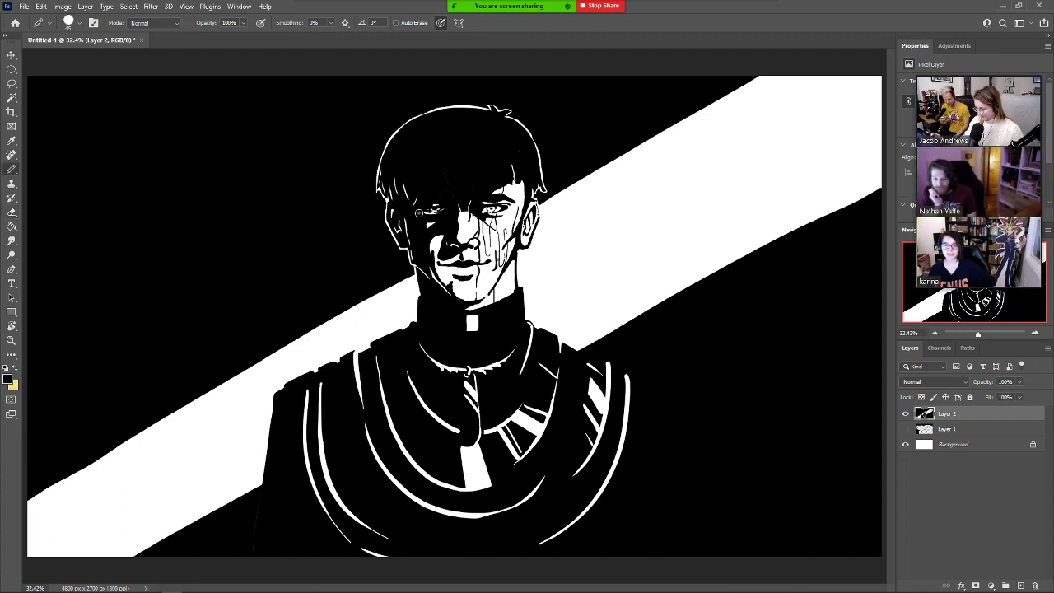
left_click_drag(423, 335, 442, 359)
Paint out the lower chest arc's extension towards the left shoulder and taper the arc's remaining upper end in black.
left_click_drag(354, 353, 370, 401)
mouse_move(357, 363)
left_mouse_down()
mouse_move(359, 406)
mouse_move(357, 355)
mouse_move(362, 408)
mouse_move(381, 445)
left_mouse_up()
key("e")
key("ctrl+z")
key("b")
left_click_drag(364, 391, 386, 458)
left_click_drag(367, 410, 401, 480)
Paint out both long outer arcs on the left side of the robe in black.
left_click_drag(324, 385, 341, 492)
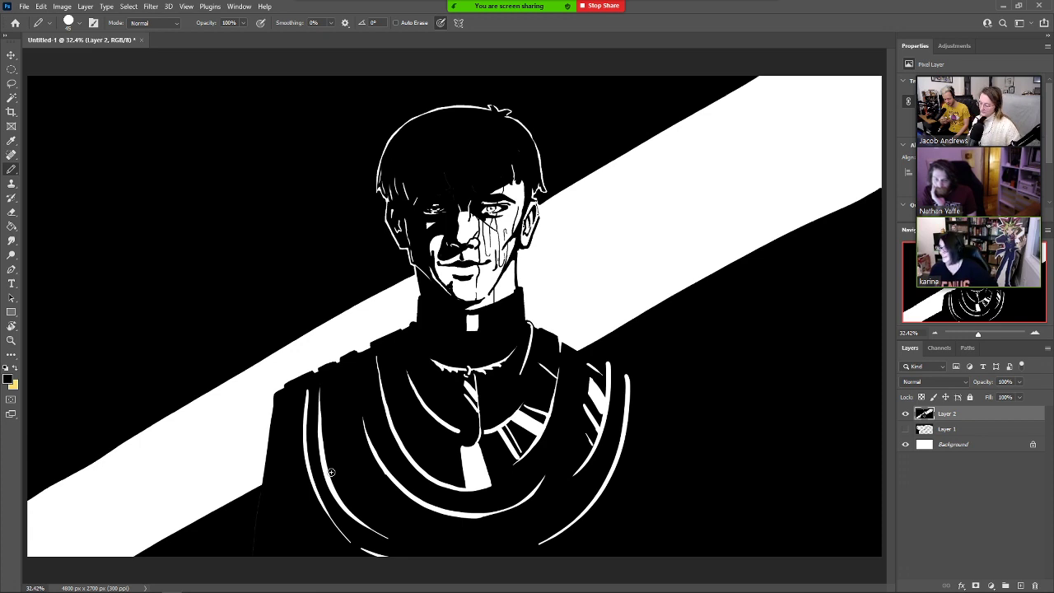
mouse_move(320, 390)
left_mouse_down()
mouse_move(330, 484)
mouse_move(391, 542)
left_mouse_up()
mouse_move(332, 486)
left_mouse_down()
mouse_move(321, 411)
mouse_move(358, 508)
mouse_move(320, 425)
mouse_move(324, 460)
mouse_move(311, 389)
mouse_move(352, 544)
left_mouse_up()
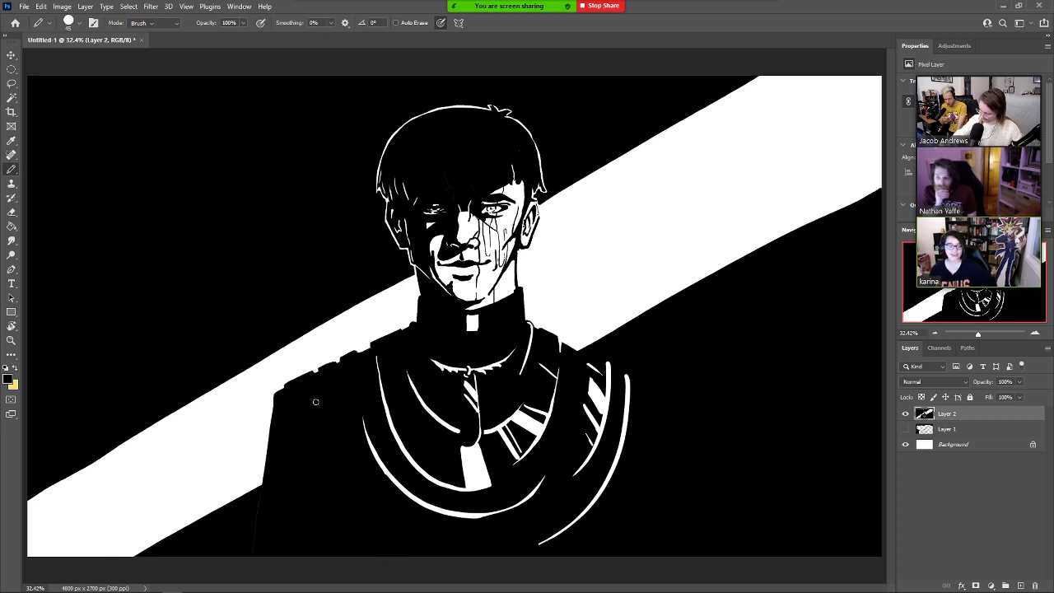
Erase a long white outer arc down the left side of the robe and a thin slanted line inside the right outer arc.
key("e")
mouse_move(318, 395)
left_mouse_down()
mouse_move(334, 475)
mouse_move(436, 547)
left_mouse_up()
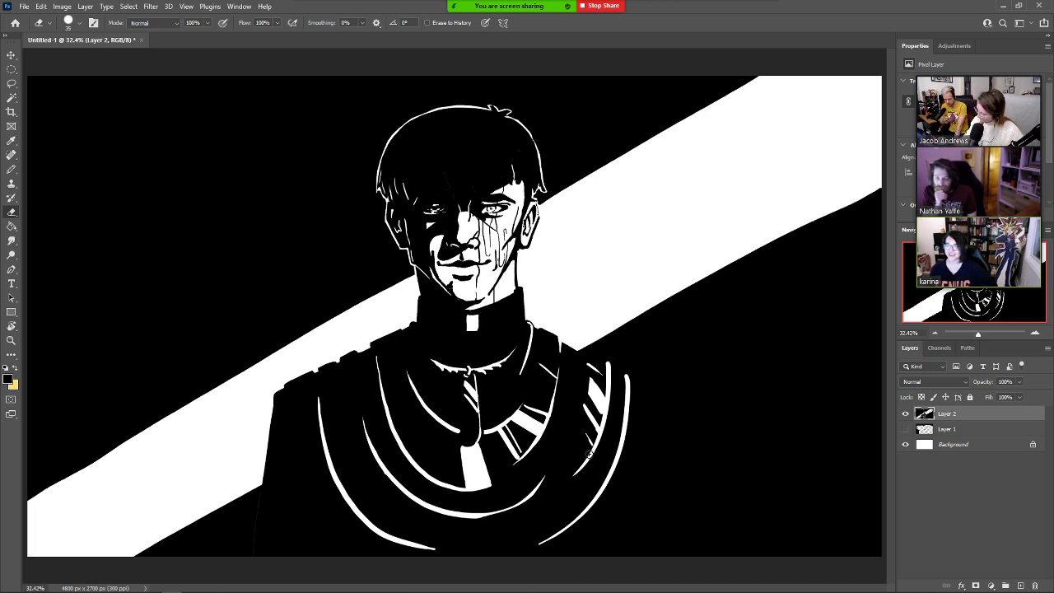
key("b")
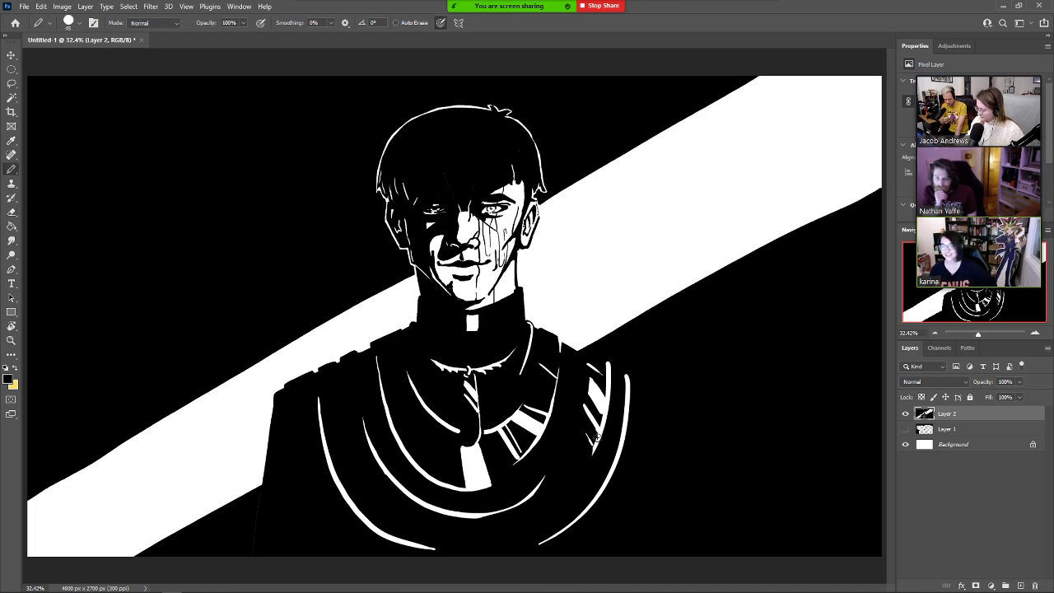
key("e")
left_click_drag(597, 448, 570, 500)
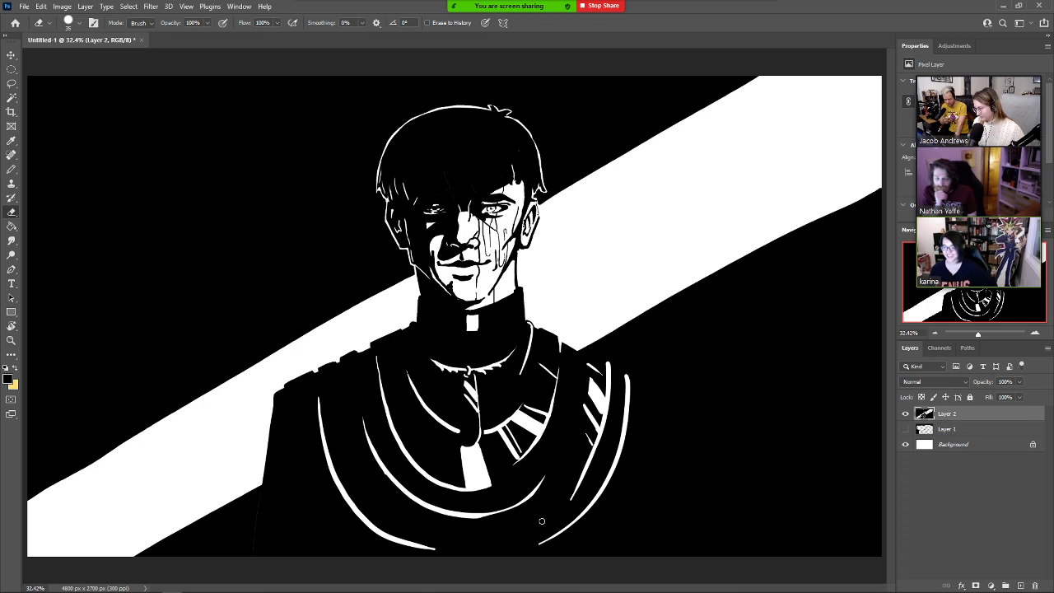
key("b")
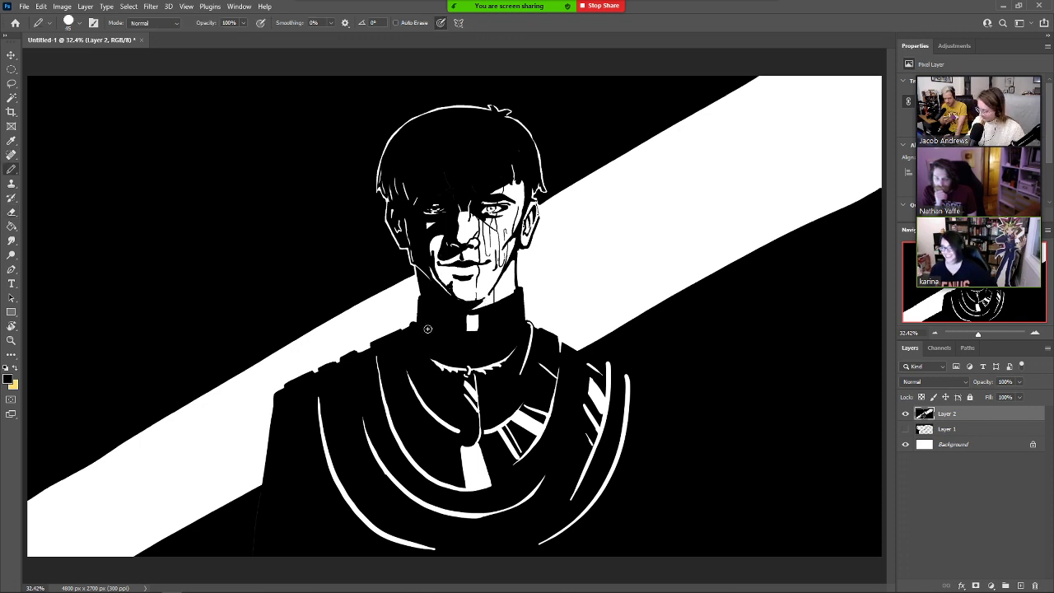
Add a thin slanted white line between the left chest arcs and a narrow drop-shaped loop below the neckline's left side.
key("e")
left_click_drag(427, 470, 438, 424)
key("b")
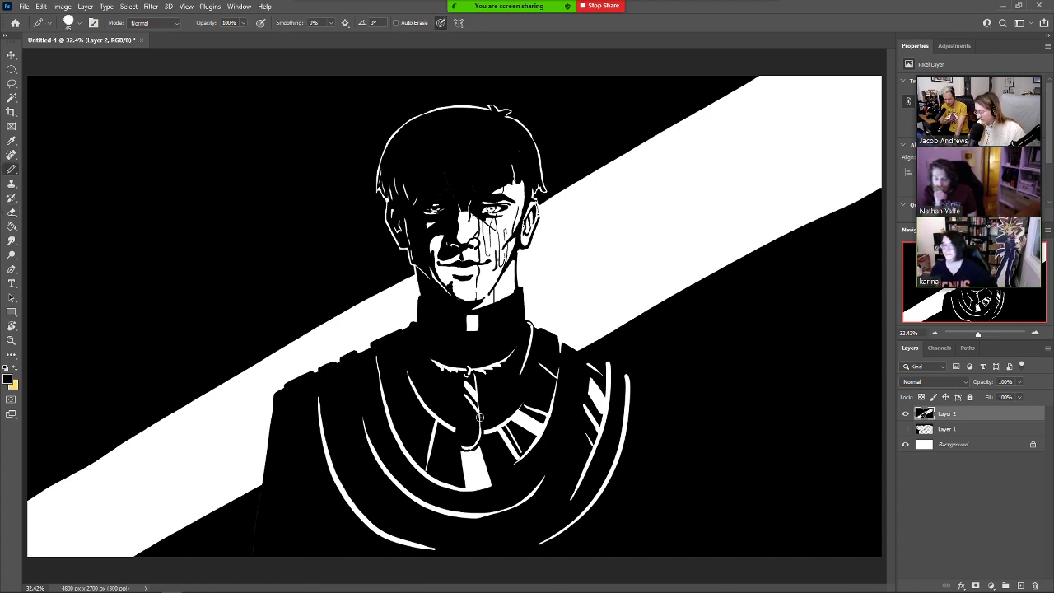
key("e")
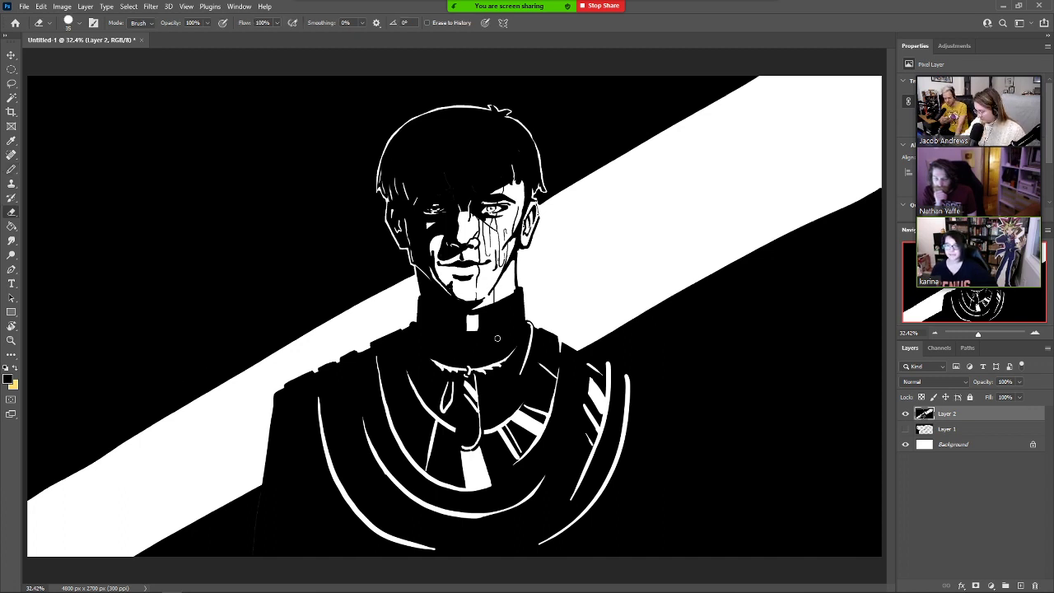
left_click_drag(485, 382, 497, 412)
key("ctrl+z")
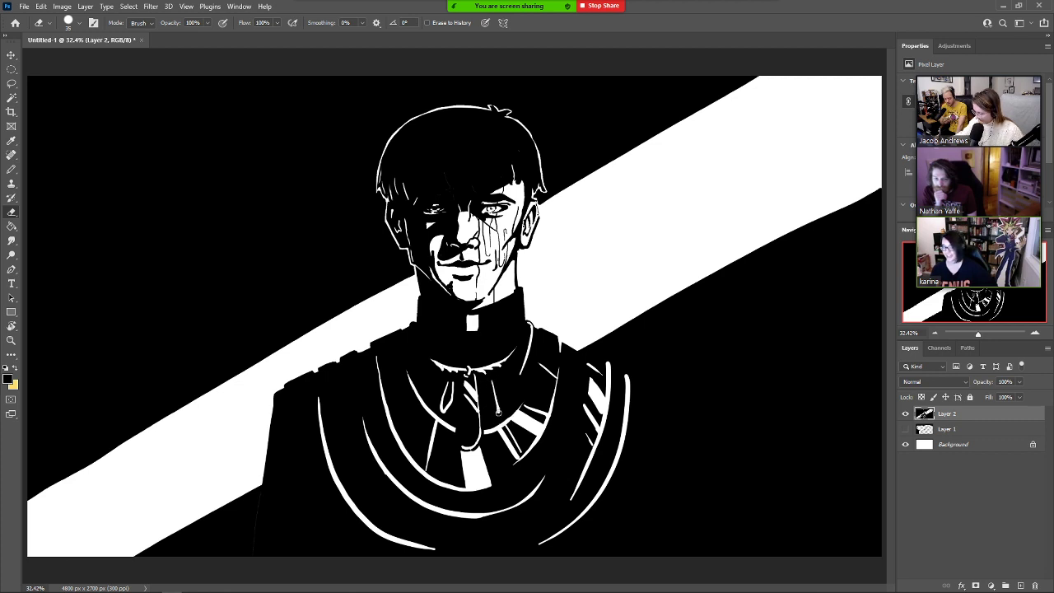
key("ctrl+z")
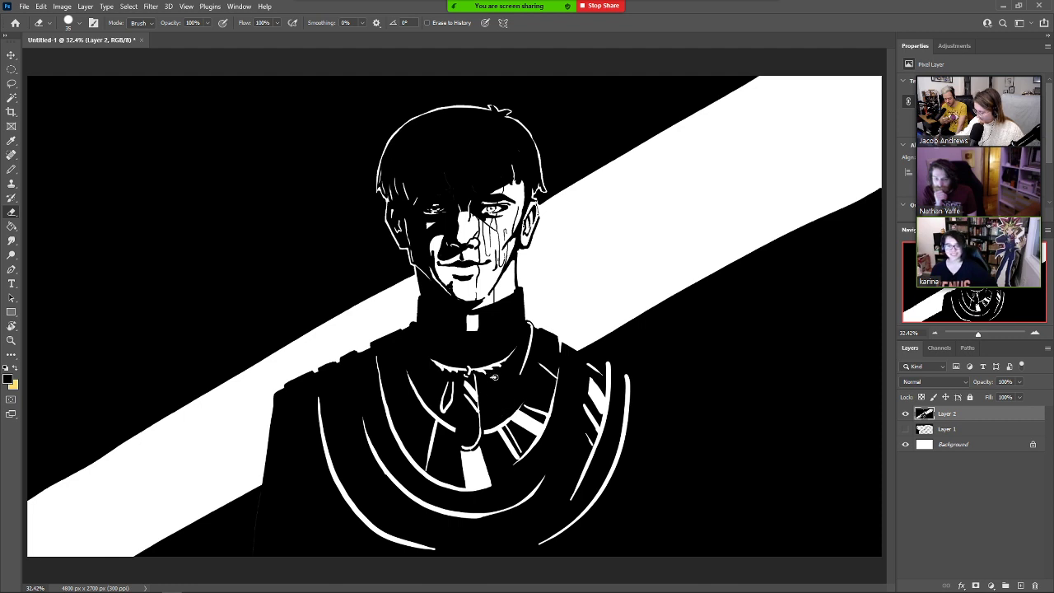
Add short white fold strokes below the neckline's right side and trim the neckline's ragged right edge in black.
mouse_move(496, 380)
left_mouse_down()
mouse_move(498, 416)
mouse_move(498, 387)
left_mouse_up()
key("ctrl+z")
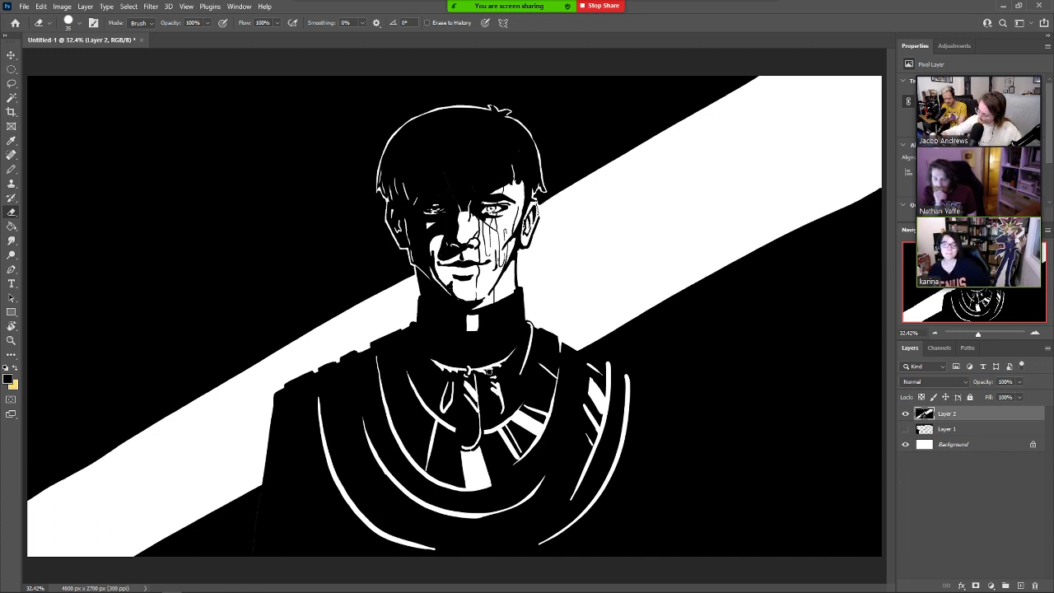
key("b")
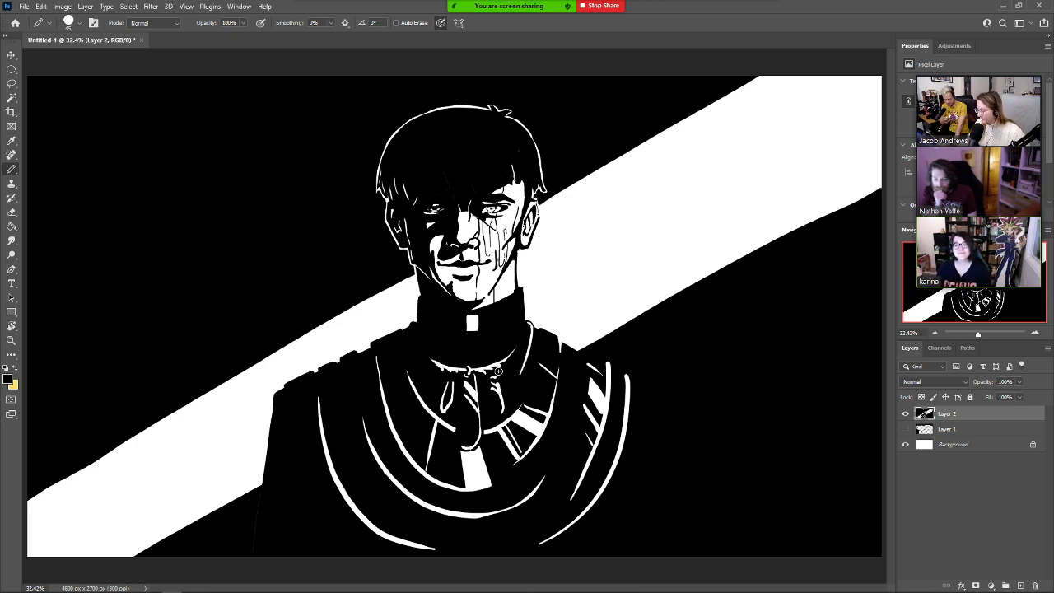
key("e")
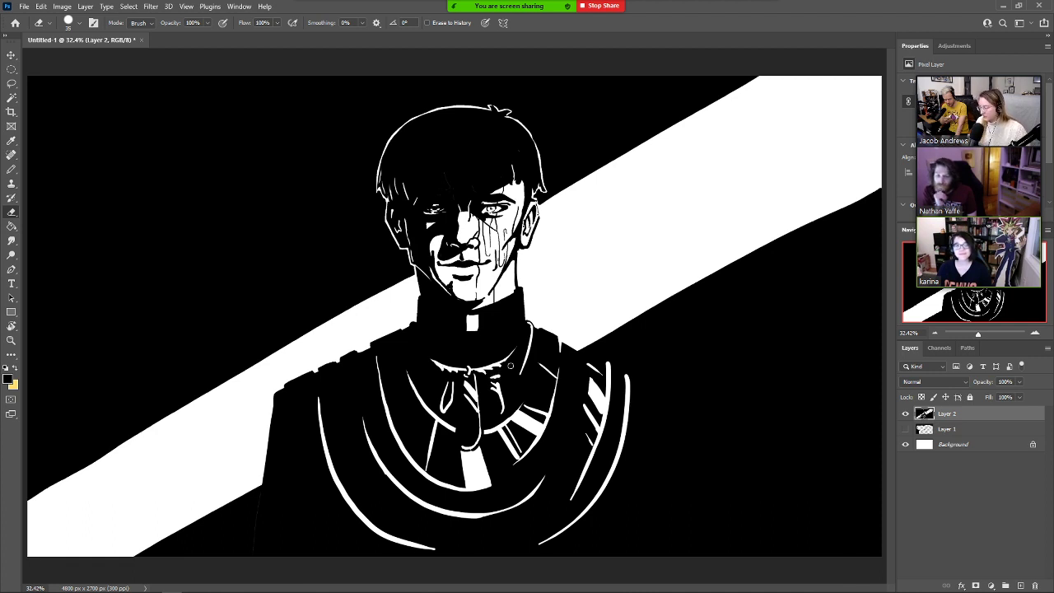
key("b")
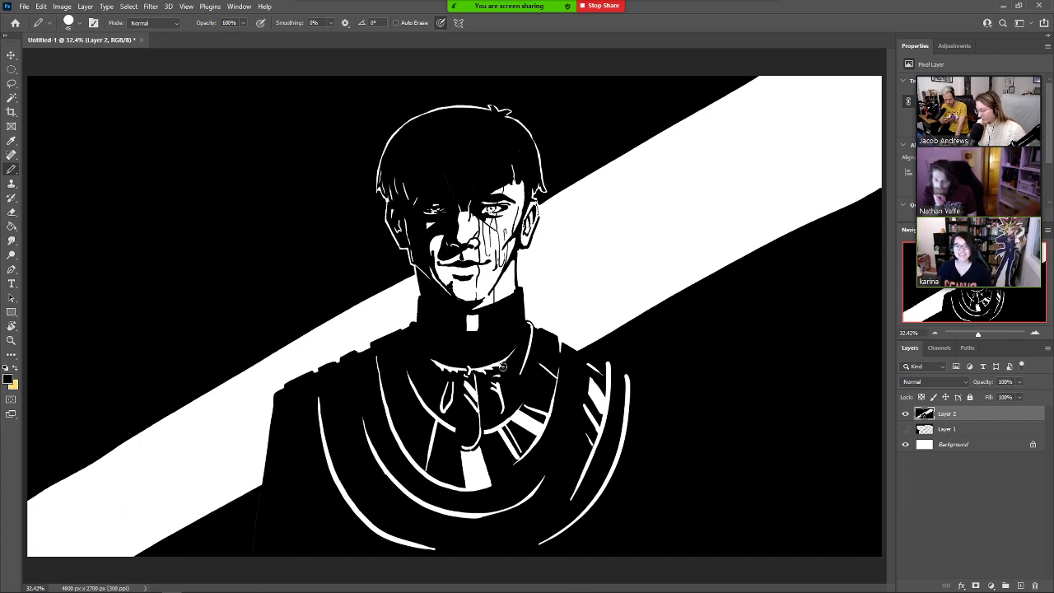
key("e")
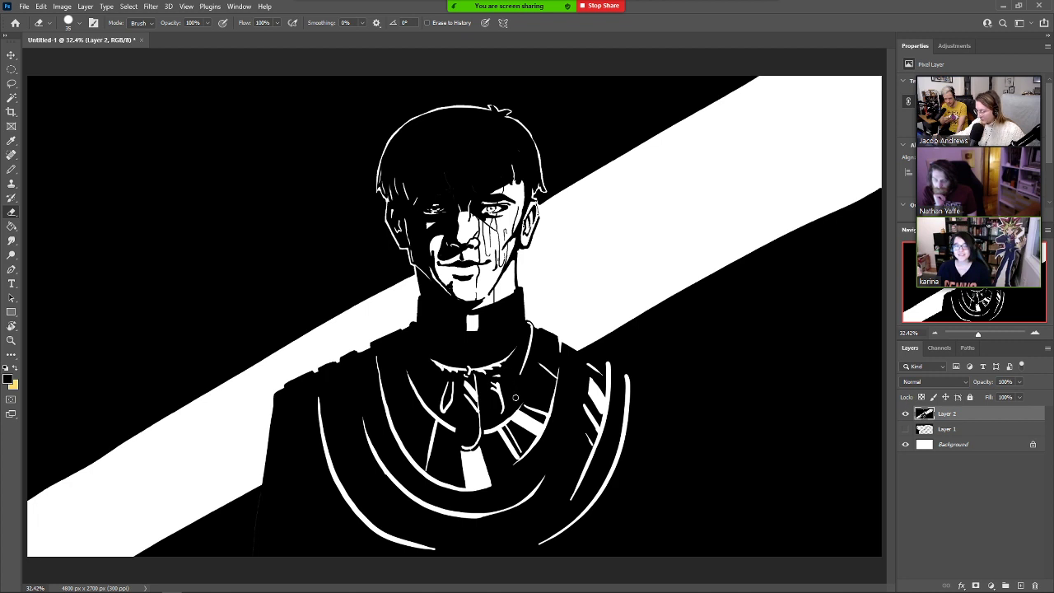
Extend the white fold strokes to the neckline's right end, adding short diagonal marks there and shaping them in black.
left_click_drag(514, 376, 509, 384)
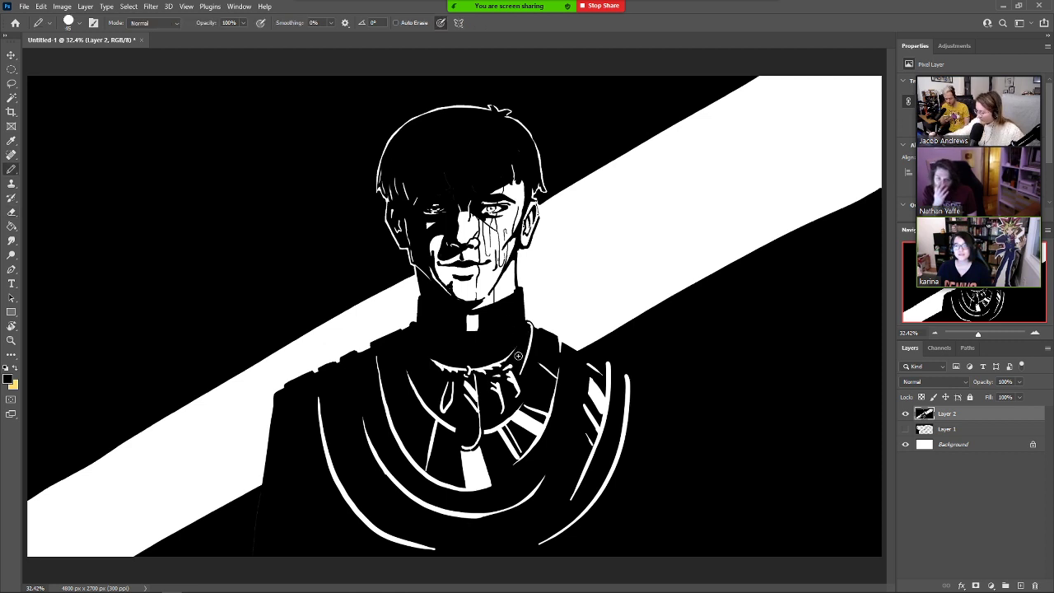
left_click_drag(520, 357, 531, 375)
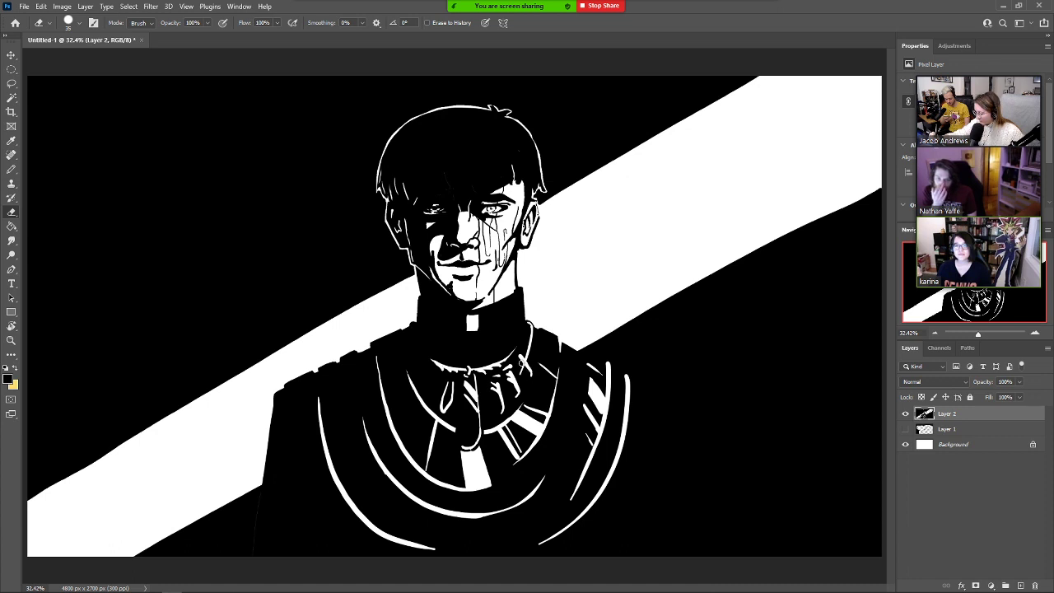
key("b")
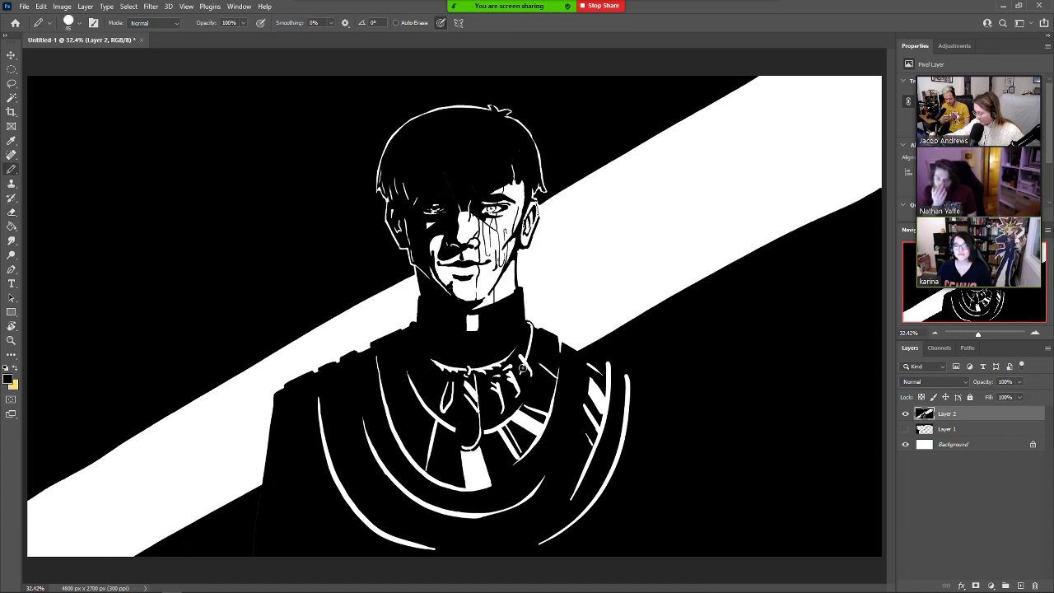
key("e")
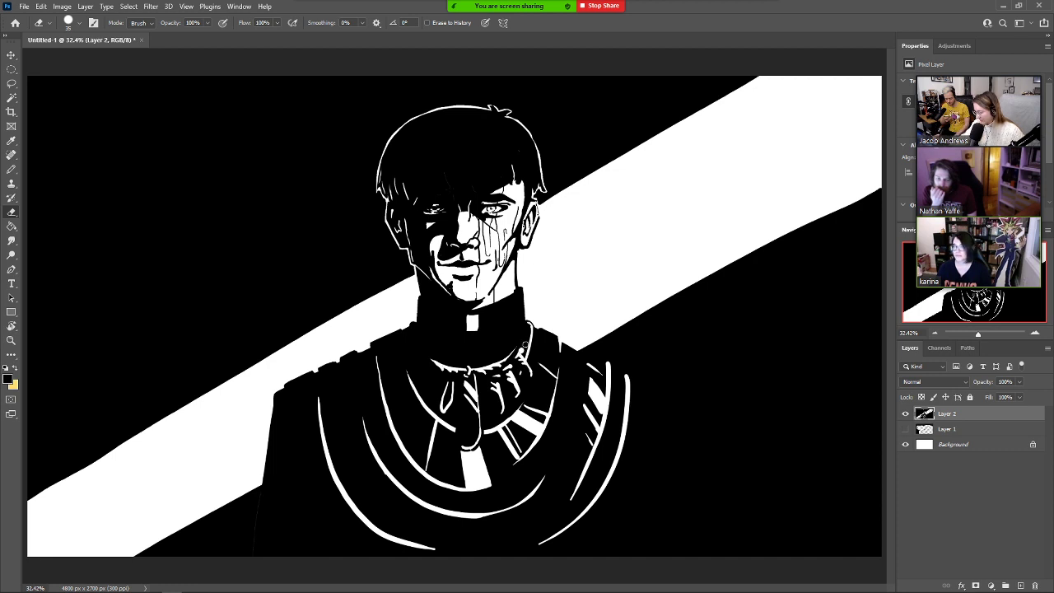
key("b")
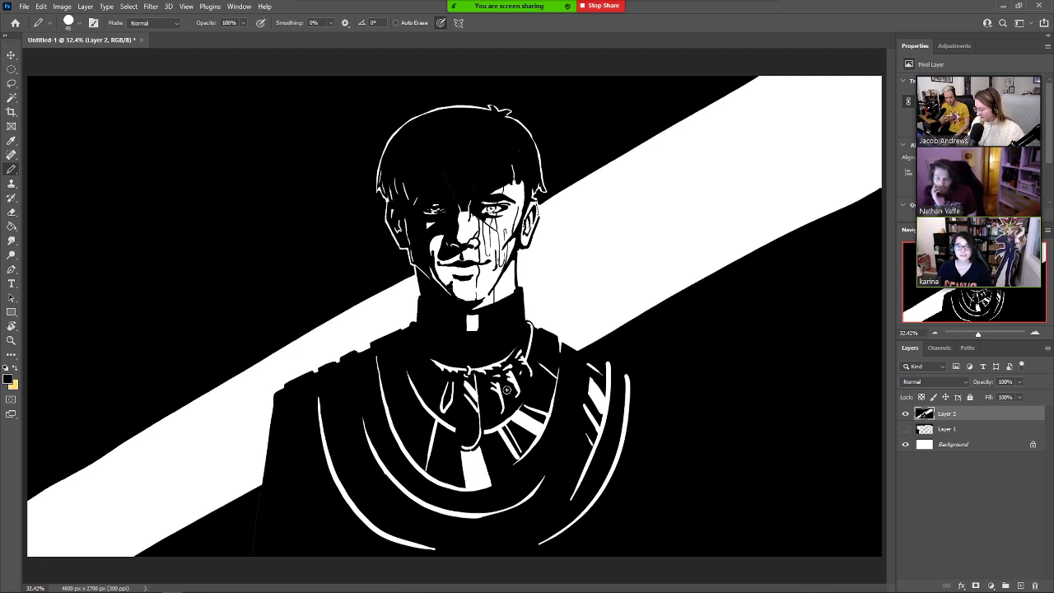
key("e")
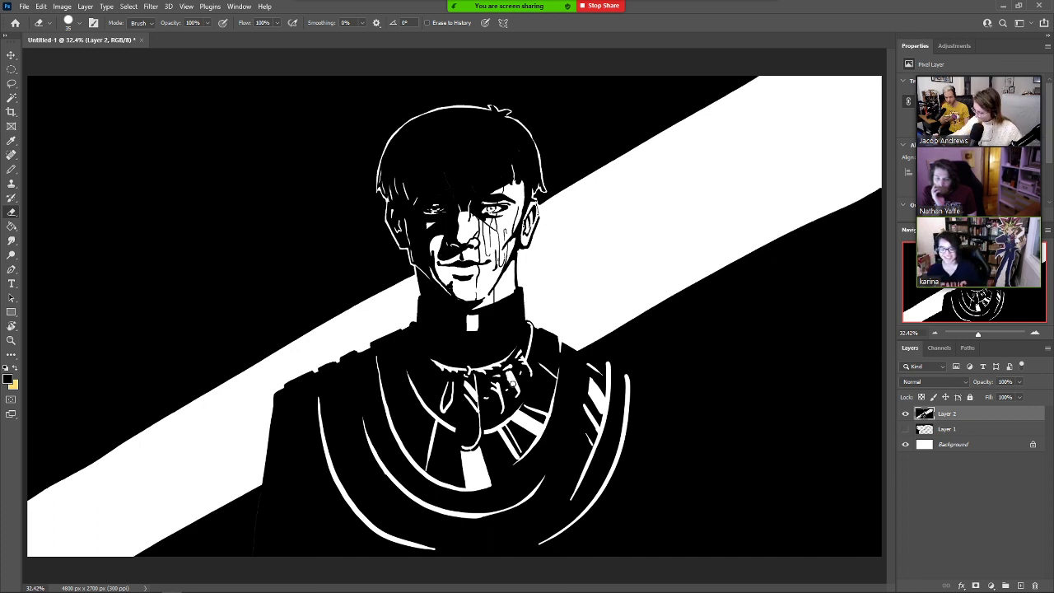
Refine the gathered folds at the neckline's right, thickening the white stroke beside the central strip and trimming edges in black.
key("b")
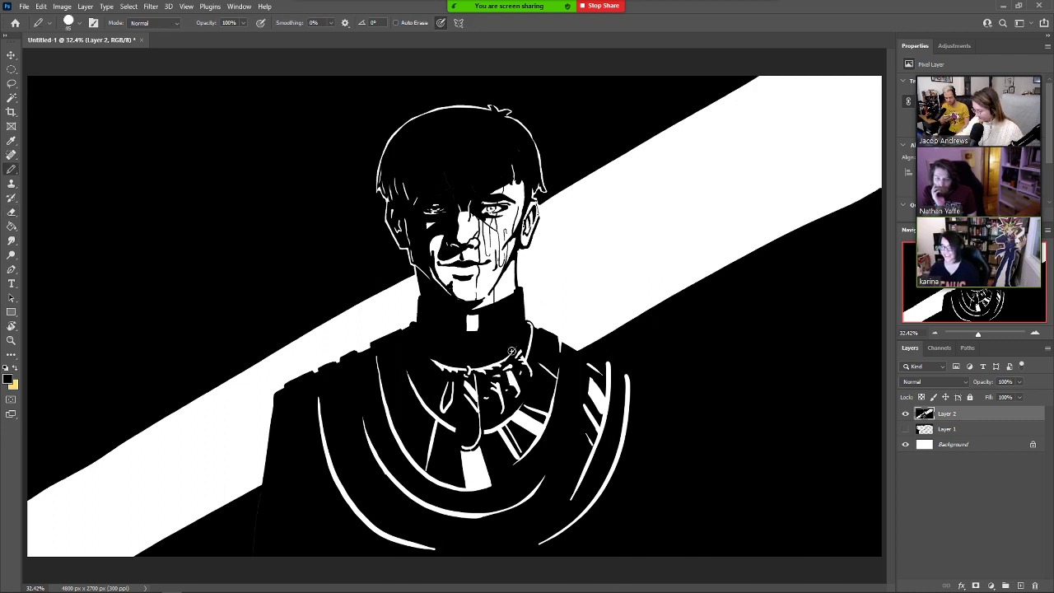
key("e")
key("b")
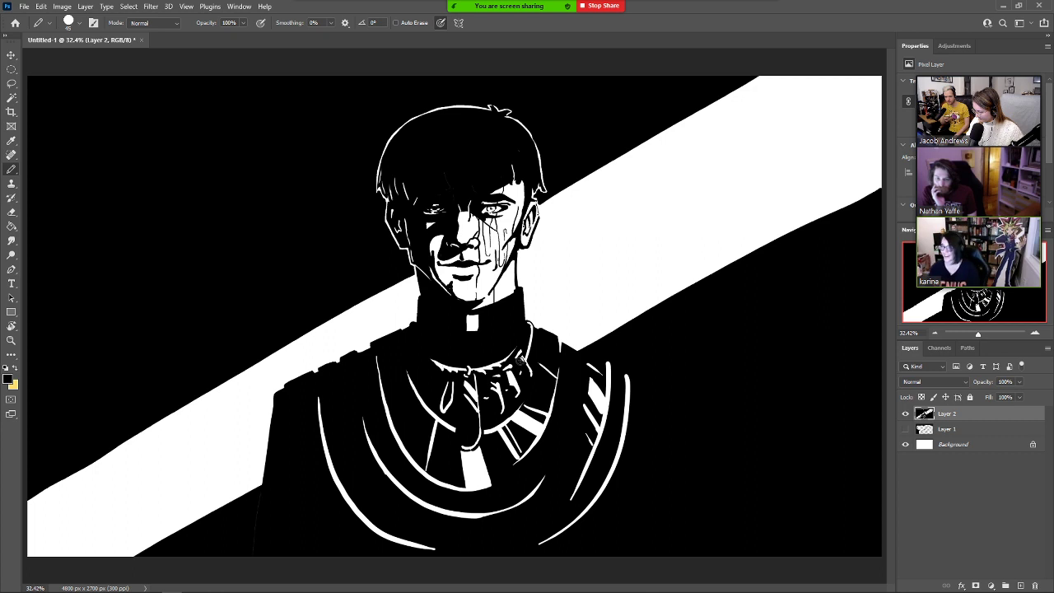
key("e")
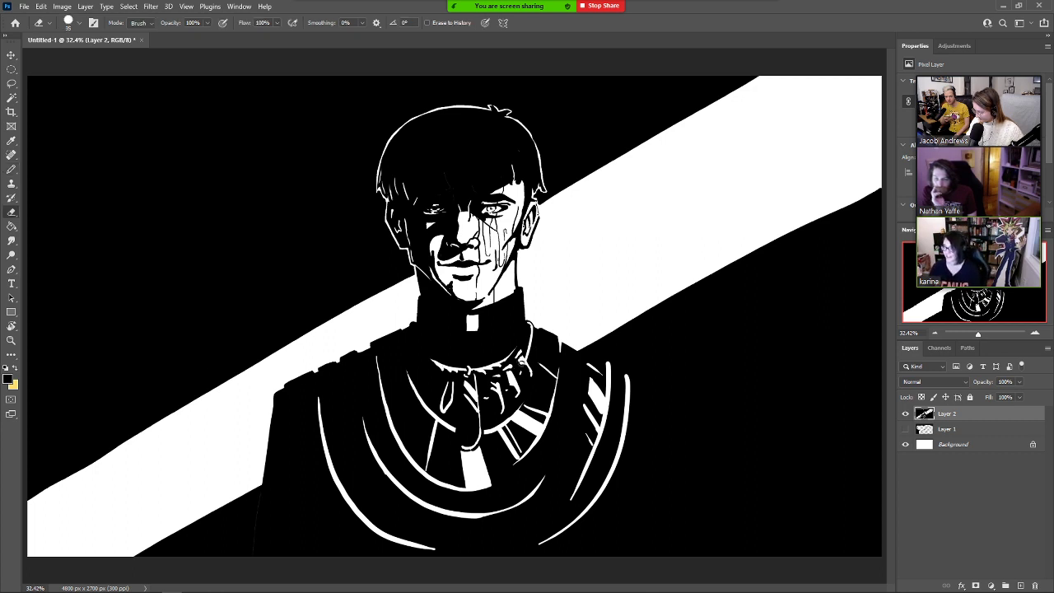
mouse_move(492, 390)
left_mouse_down()
mouse_move(539, 361)
mouse_move(501, 376)
left_mouse_up()
key("b")
key("e")
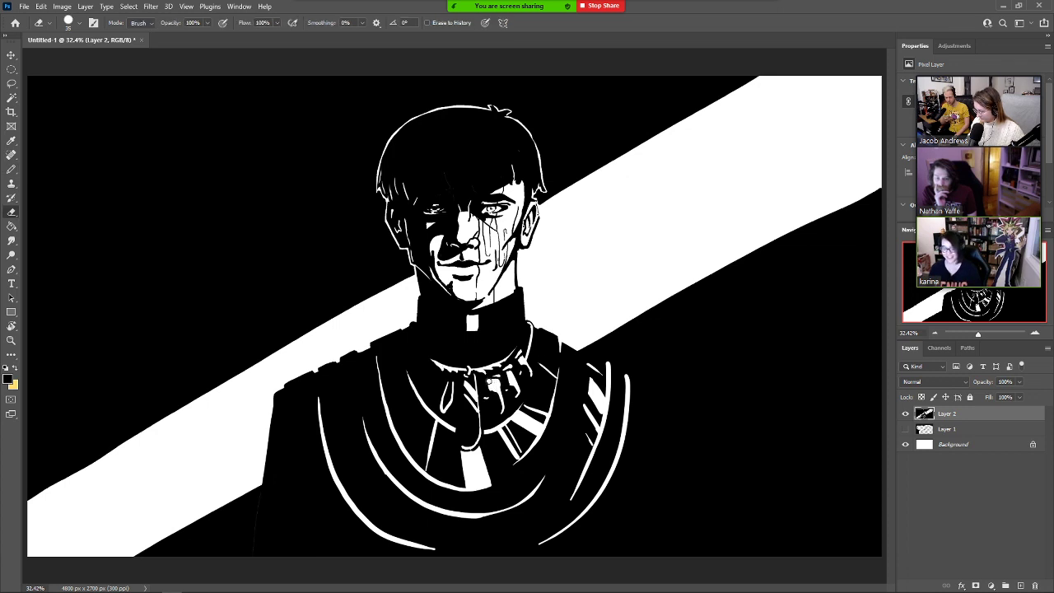
Rework the drop-shaped loop below the neckline's left side into broken white fold strokes using black cuts and erased marks.
key("b")
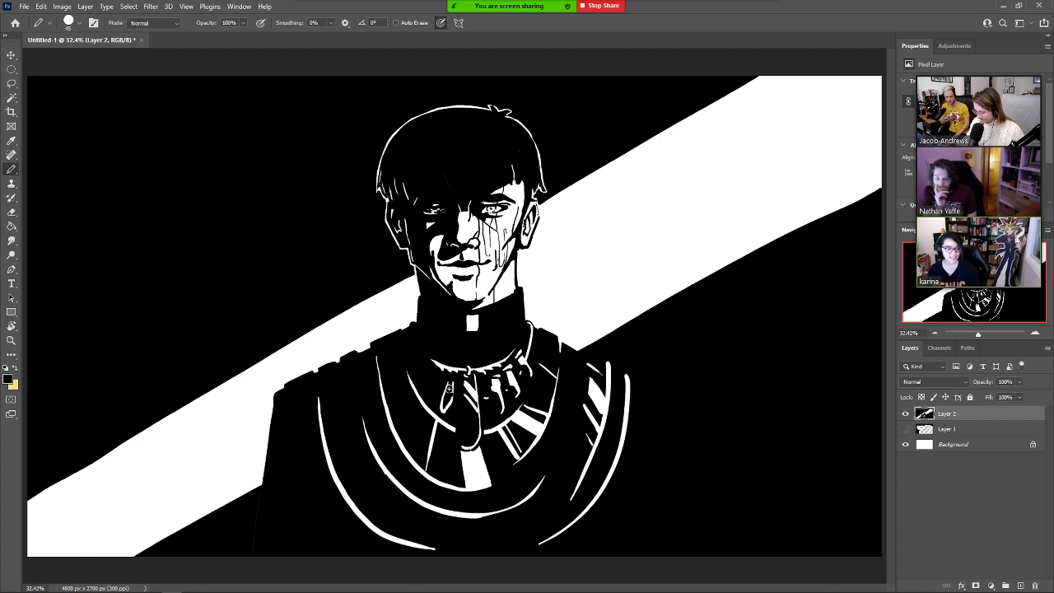
key("e")
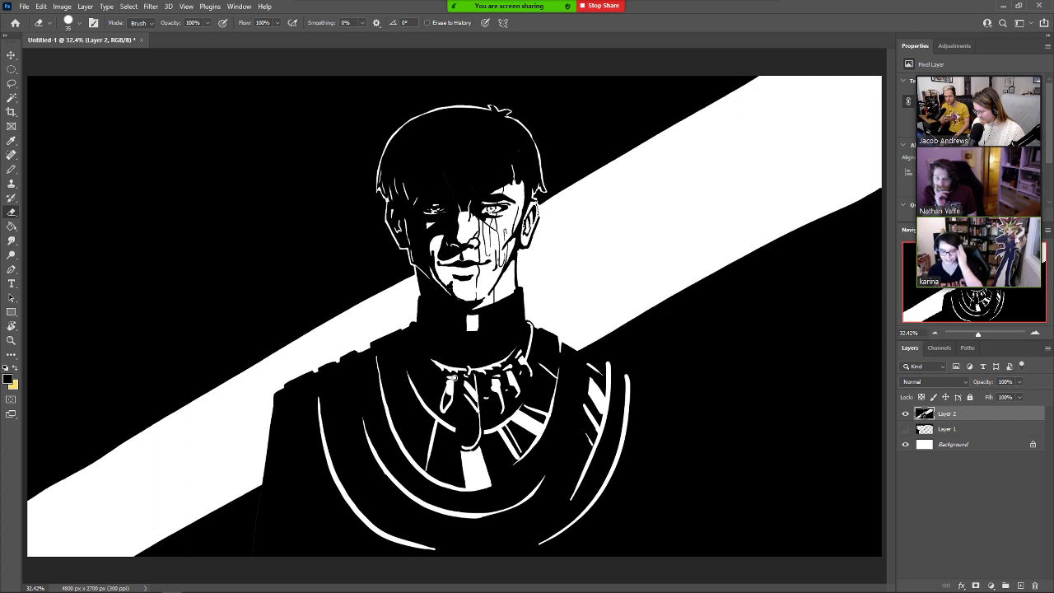
key("b")
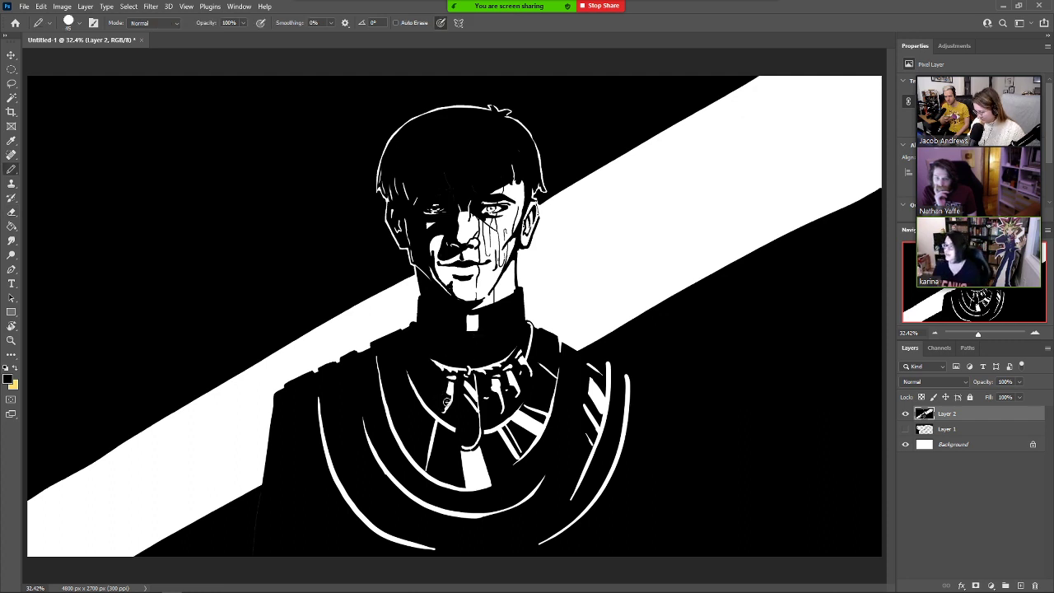
key("e")
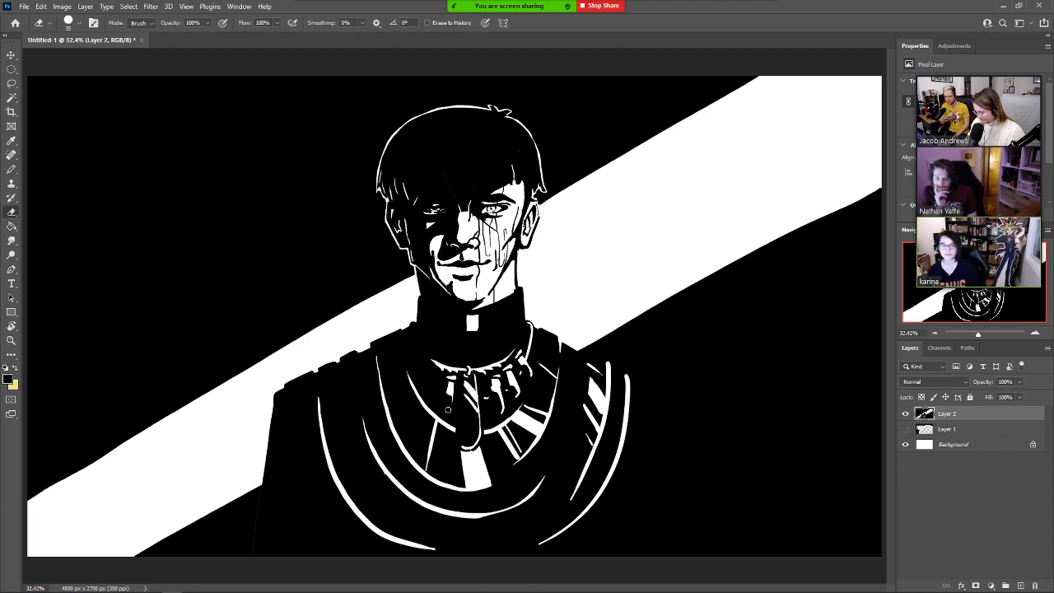
left_click_drag(449, 407, 452, 385)
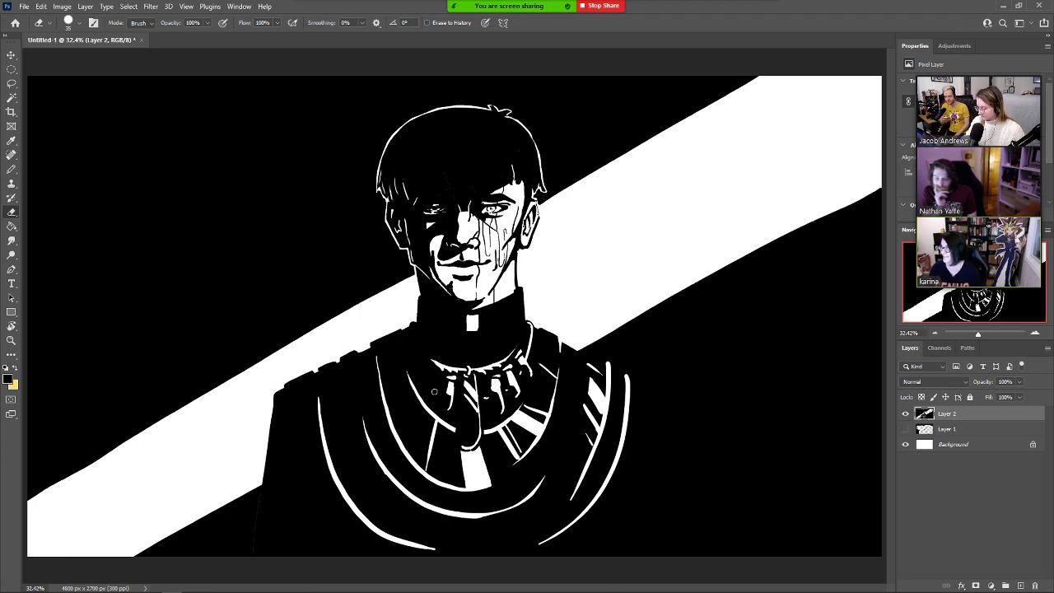
key("b")
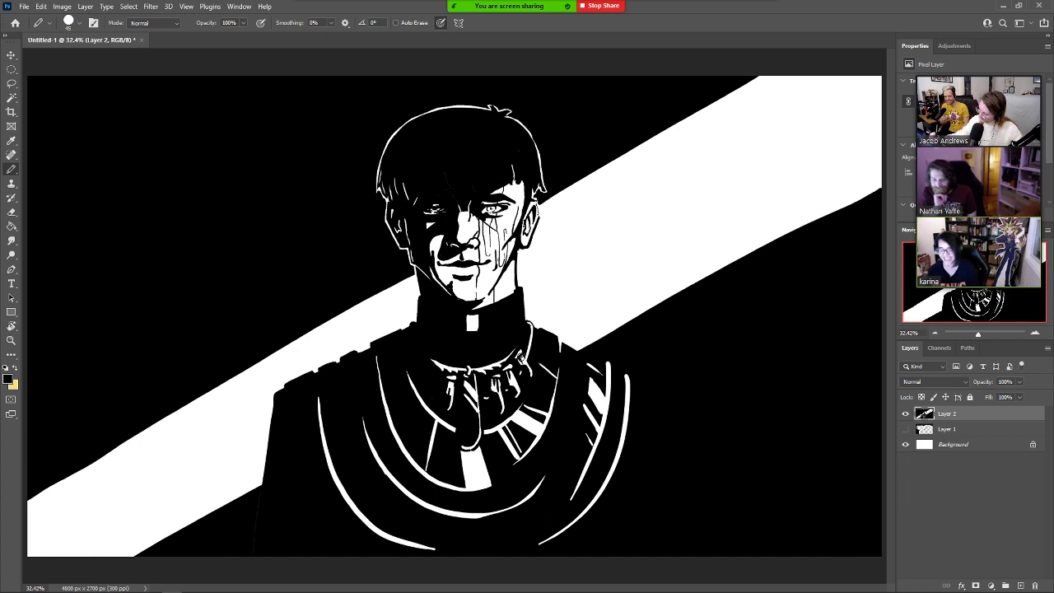
Erase white arcs above the neckline and across the upper collar, and trim the collar's arc and white tab in black.
key("e")
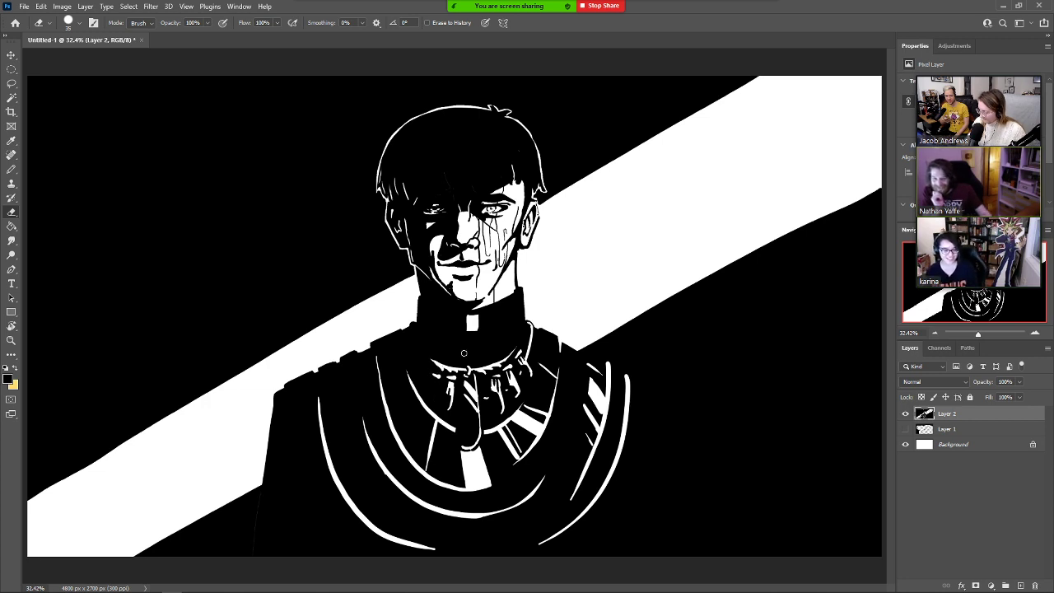
mouse_move(439, 346)
left_mouse_down()
mouse_move(463, 359)
mouse_move(500, 350)
left_mouse_up()
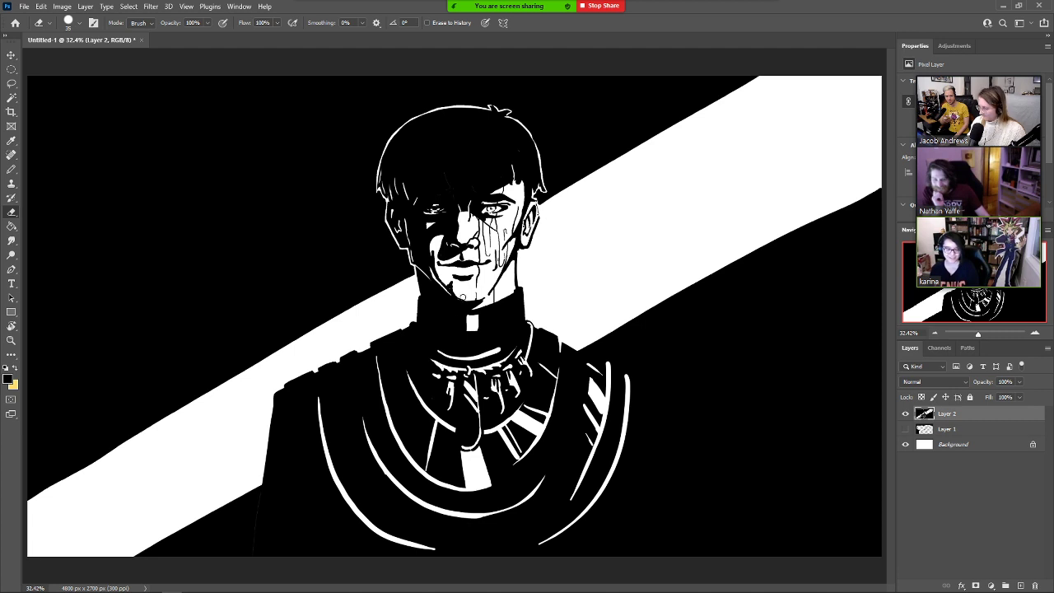
mouse_move(519, 304)
left_mouse_down()
mouse_move(478, 325)
mouse_move(433, 308)
mouse_move(468, 323)
left_mouse_up()
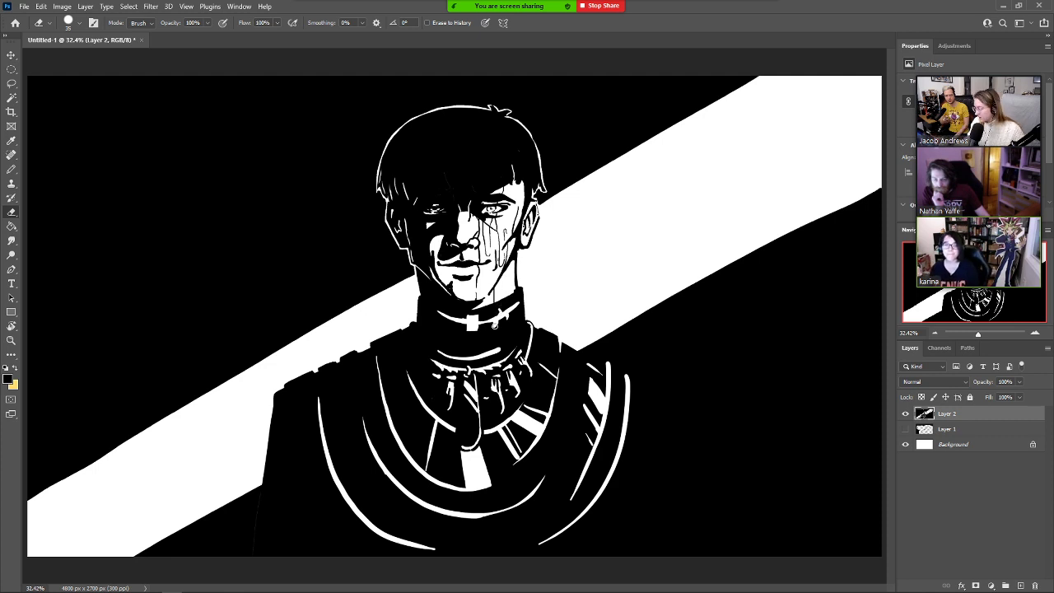
key("b")
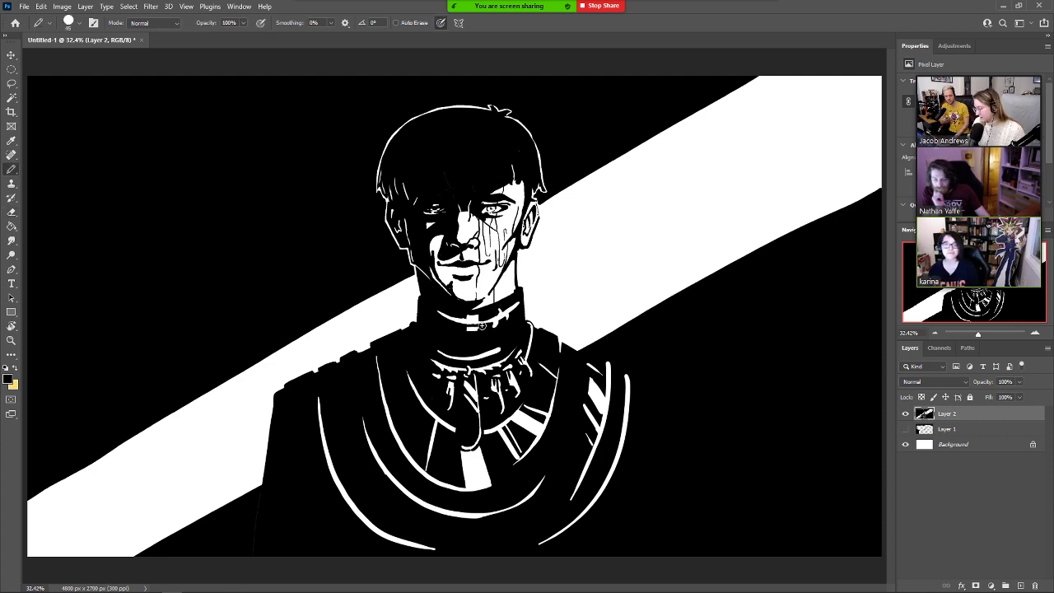
key("e")
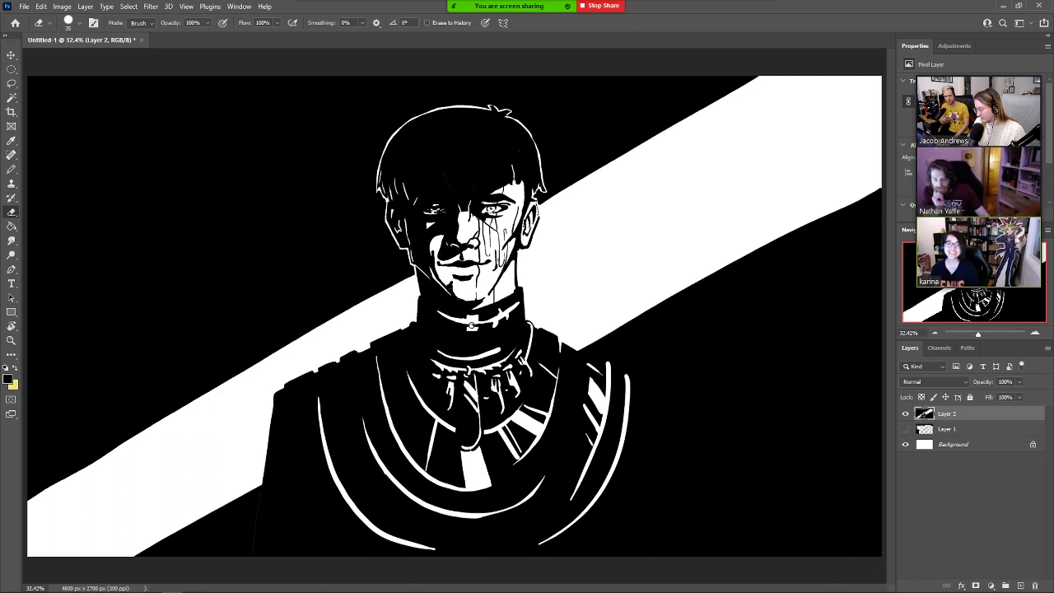
key("b")
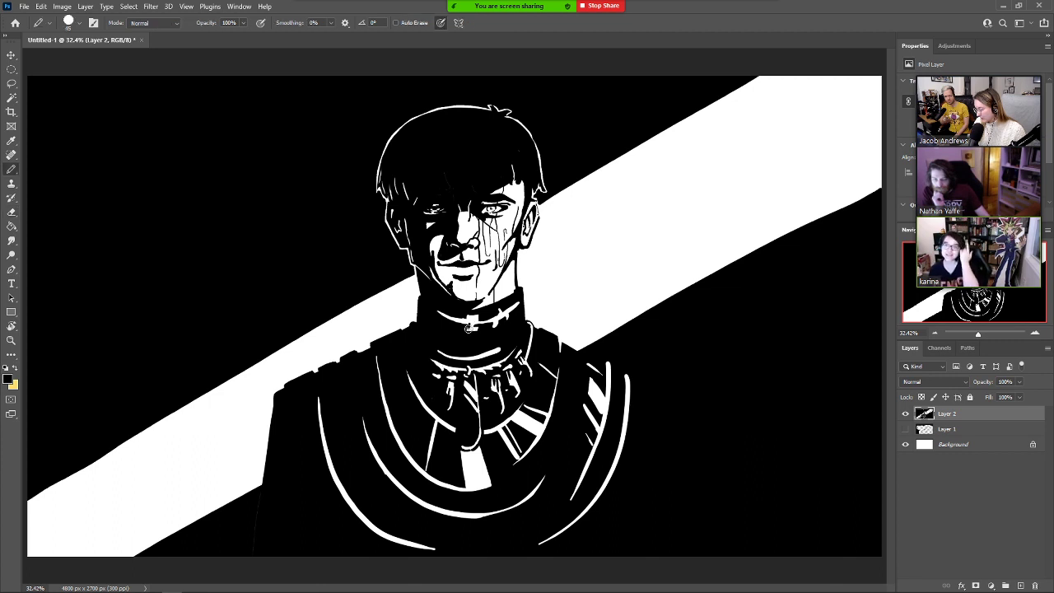
Rework the white arc and central tab on the upper collar with black cuts and small erased thorn marks.
key("e")
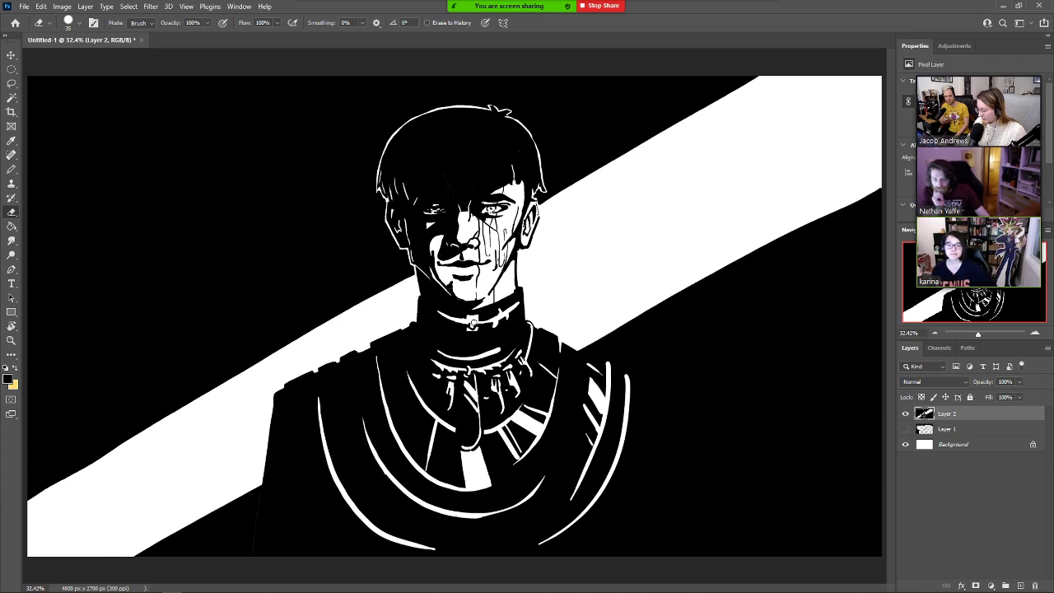
key("b")
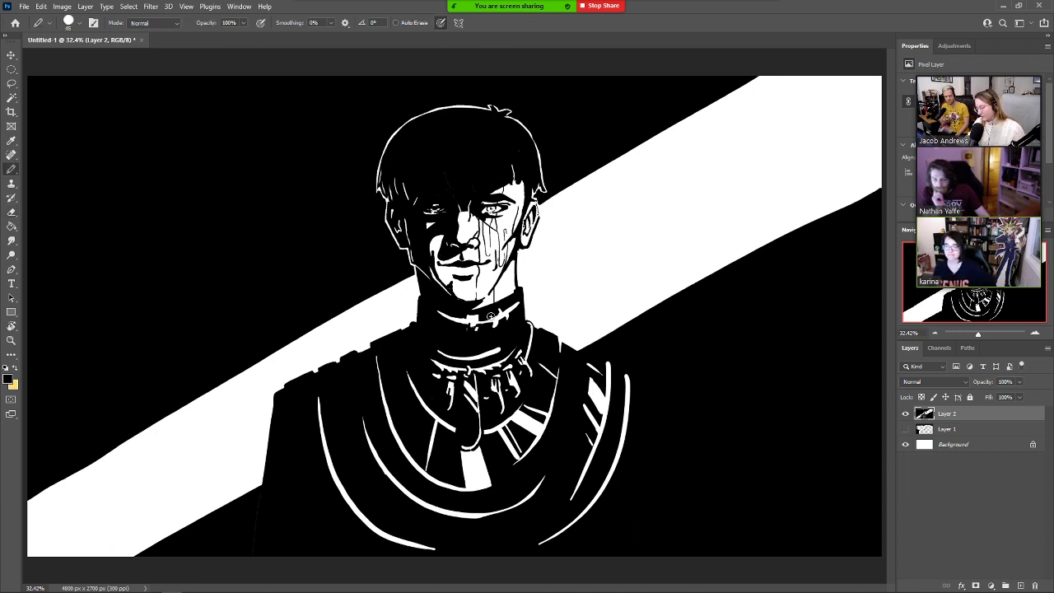
key("e")
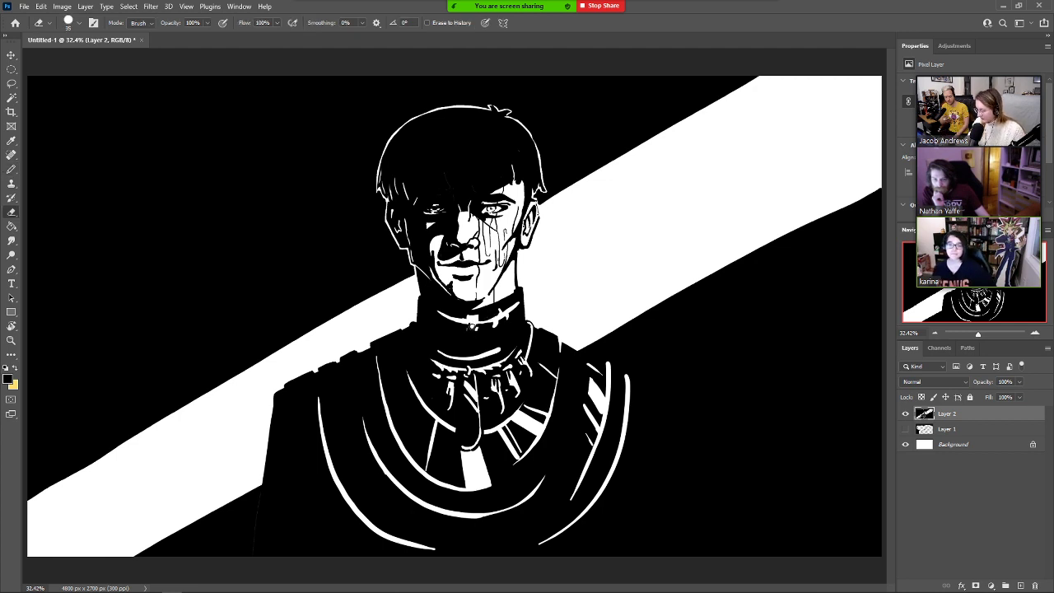
key("b")
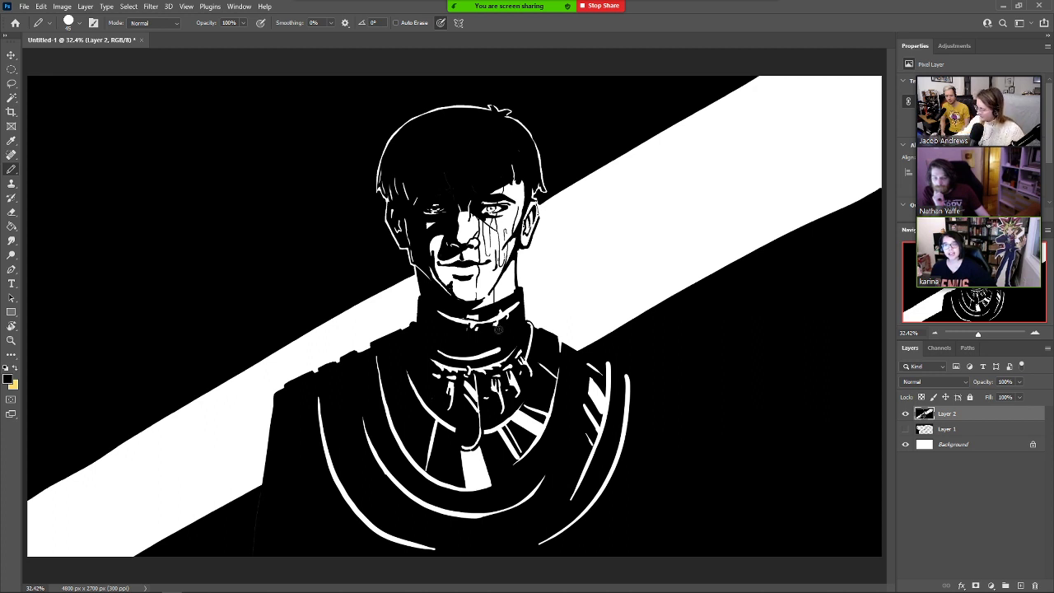
Erase short vertical white strokes into the collar's right half below the arc and trim them in black.
key("e")
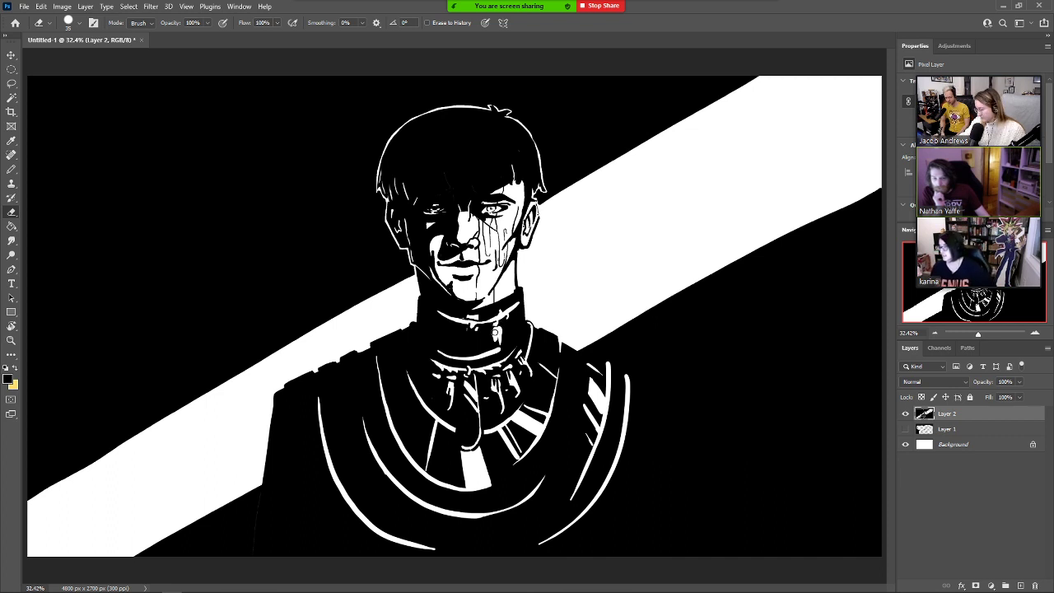
key("b")
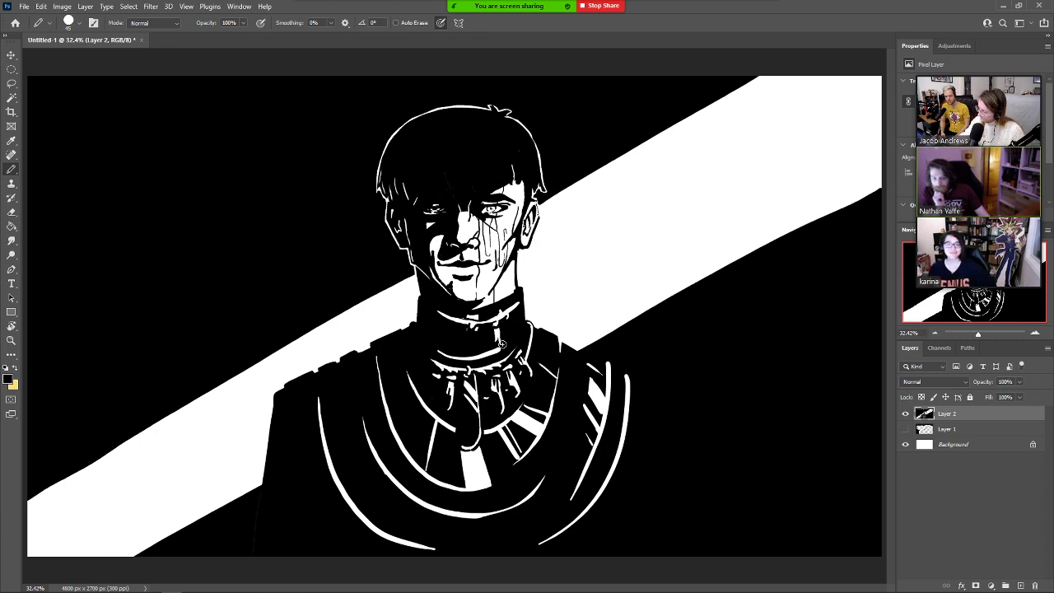
key("e")
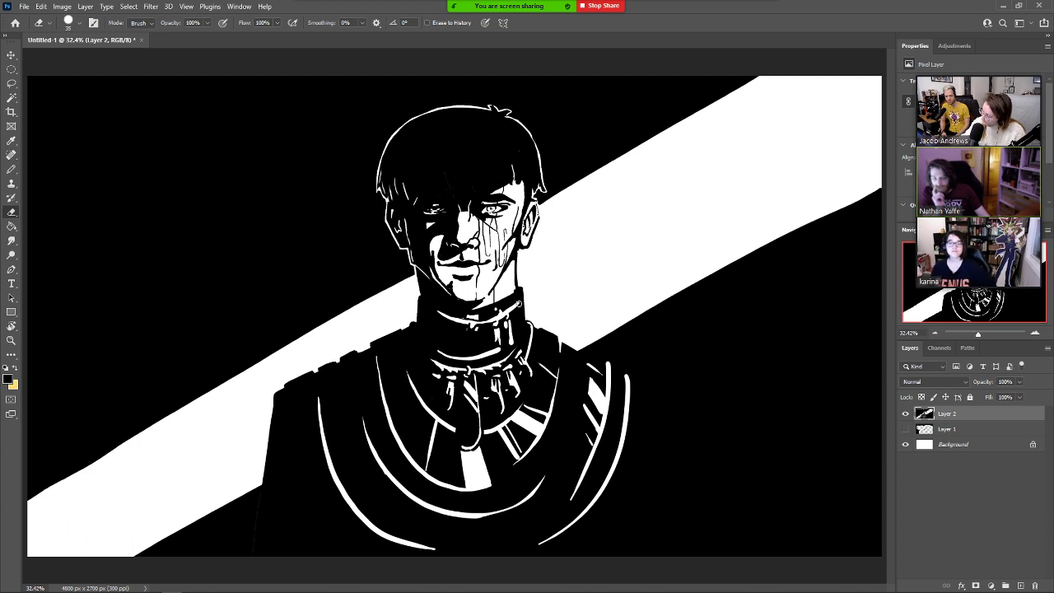
Extend the collar's white arc past its right edge and add small black thorns at both sides of the collar.
key("b")
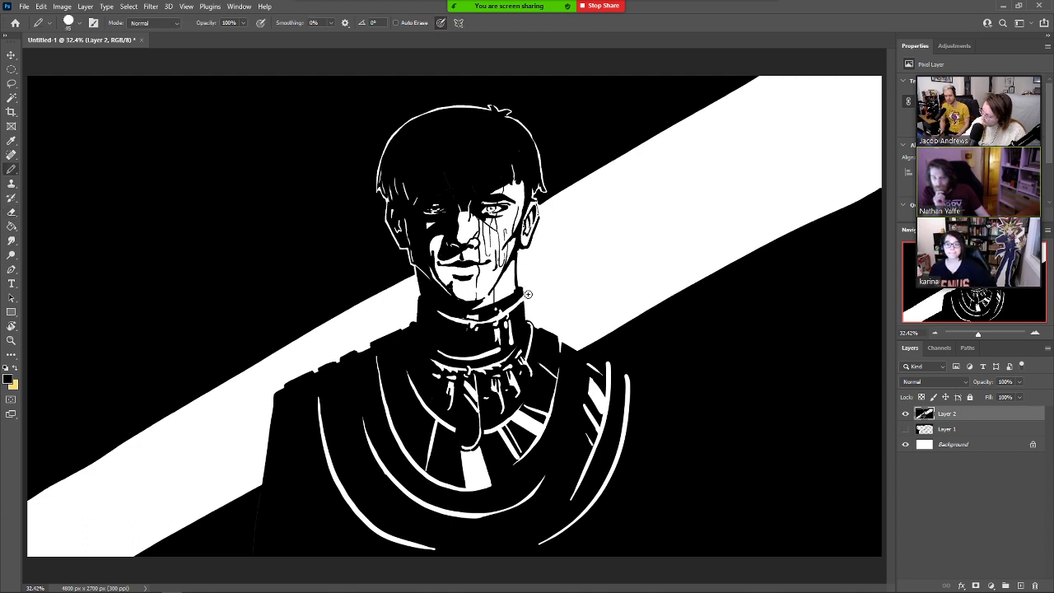
key("e")
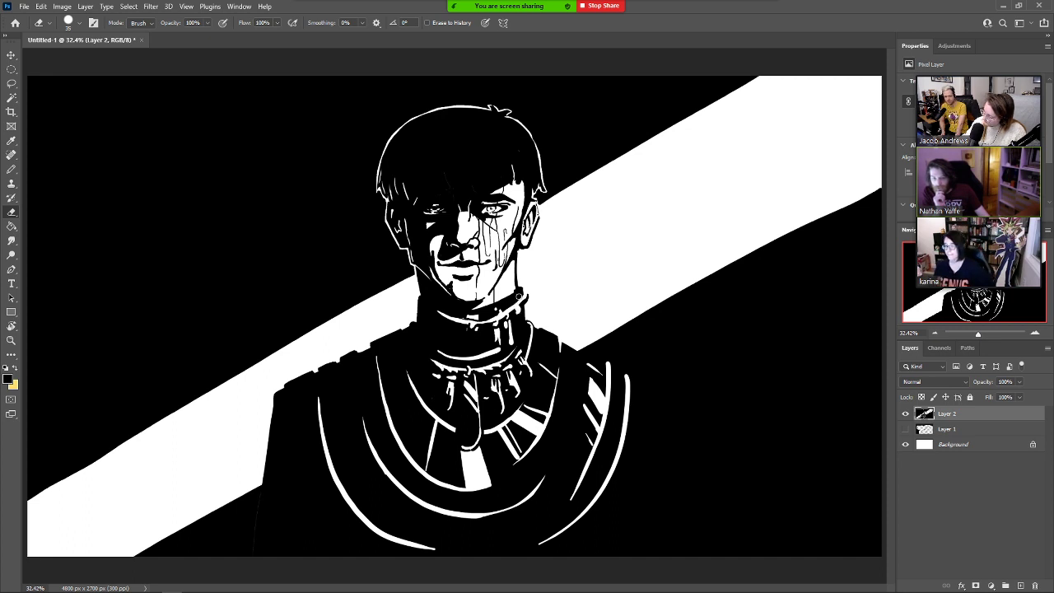
key("b")
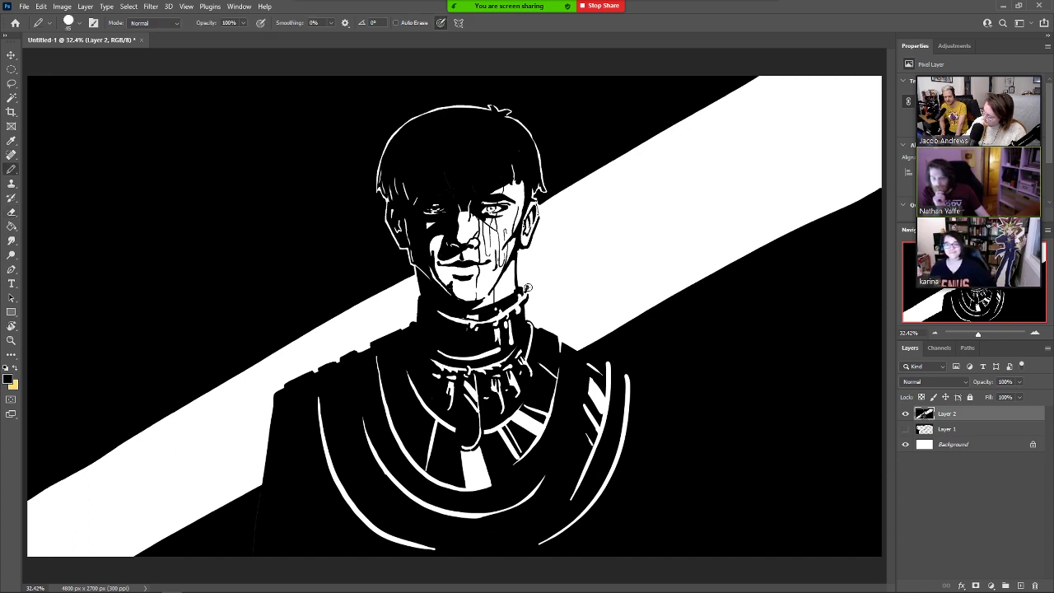
key("e")
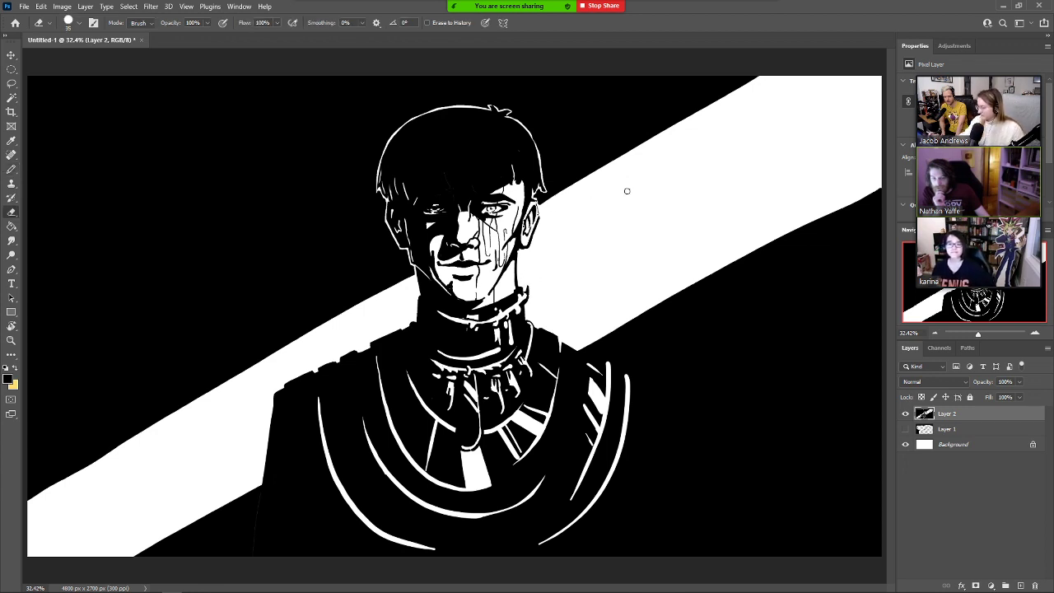
key("b")
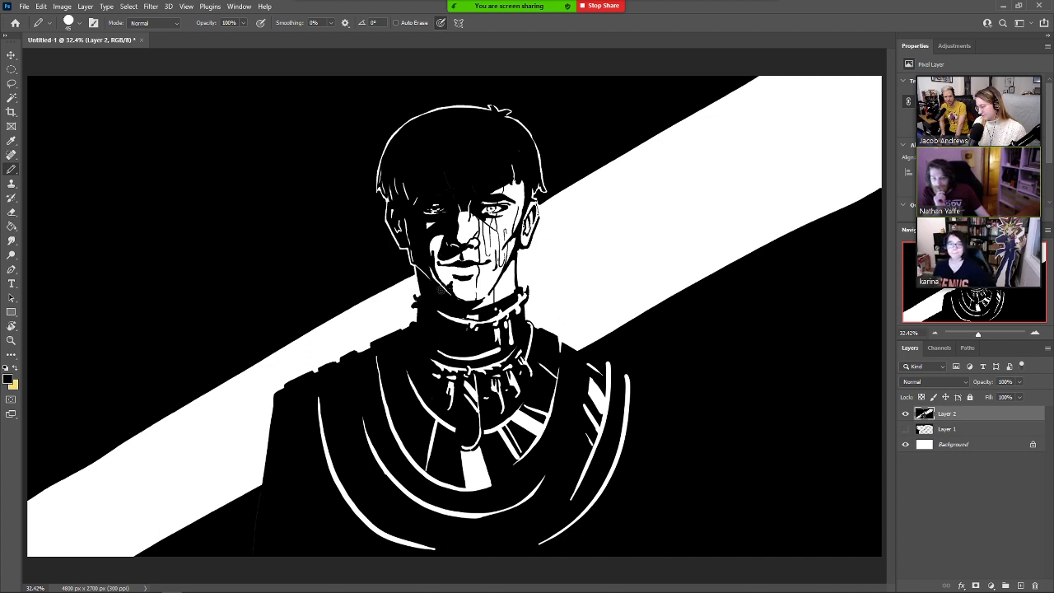
Erase a second curved white strand across the collar below the first and cut around its right part in black.
key("e")
left_click_drag(428, 318, 468, 340)
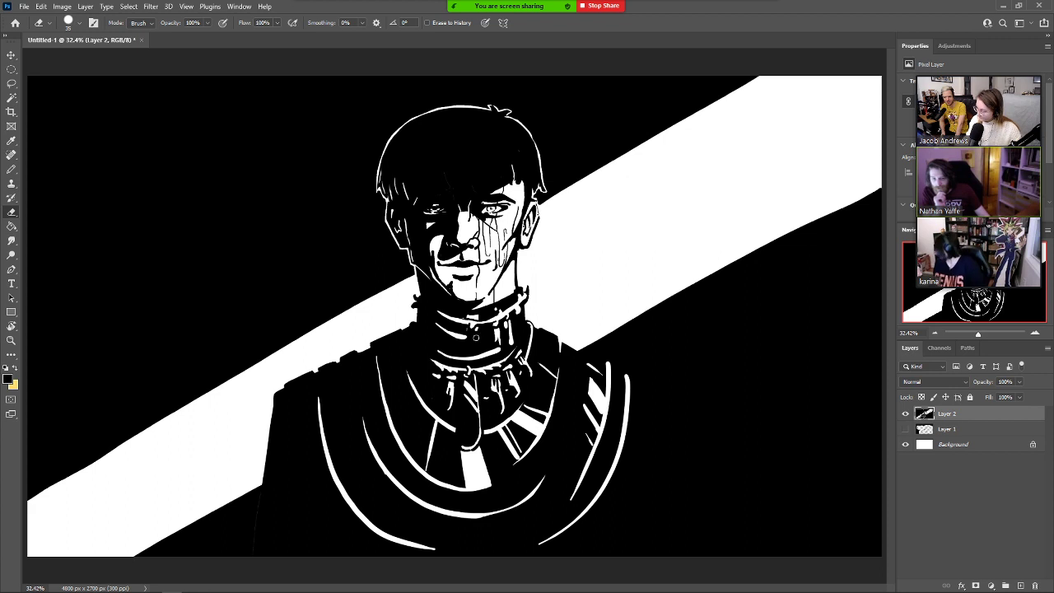
key("b")
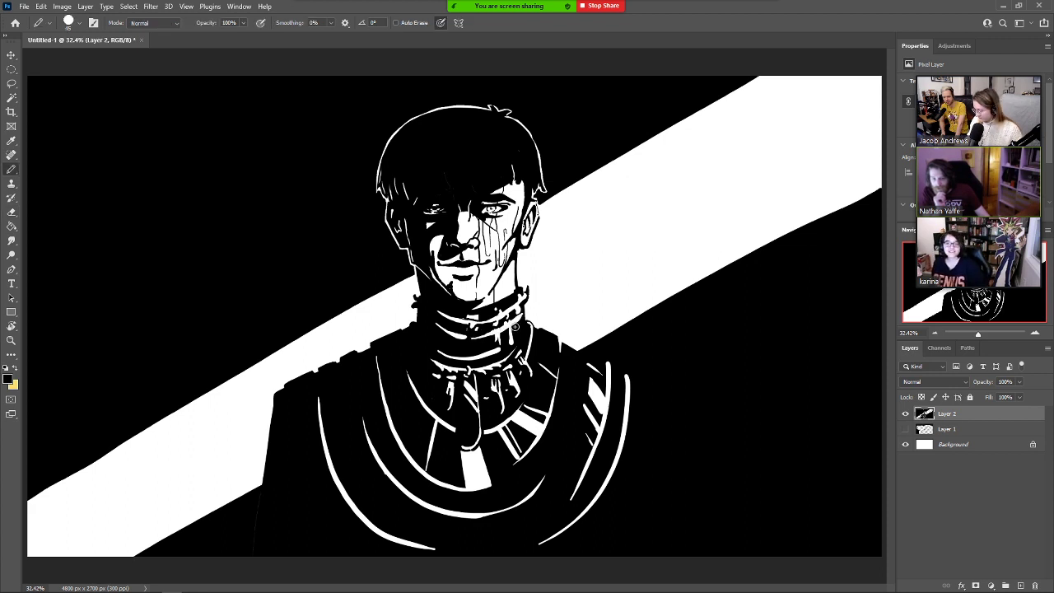
key("e")
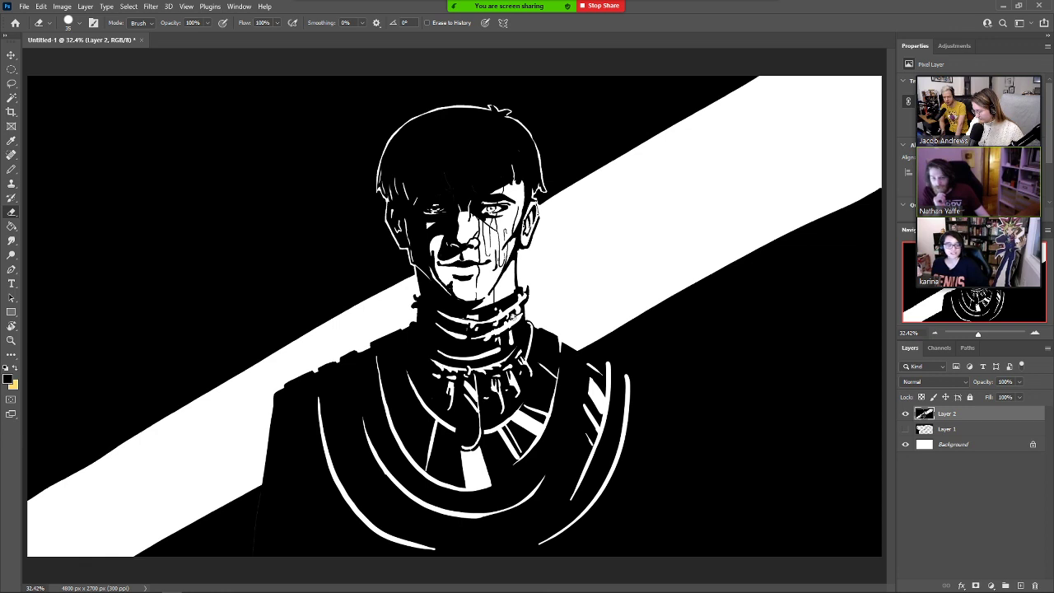
Add small thorns along the second collar strand, including its right end, using erased marks and black touches.
key("b")
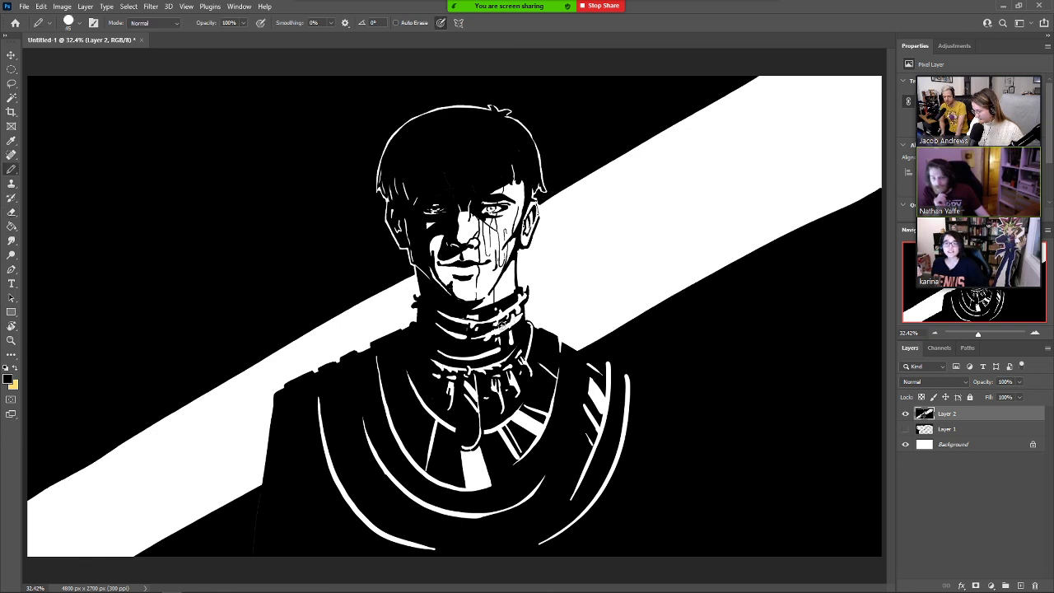
key("e")
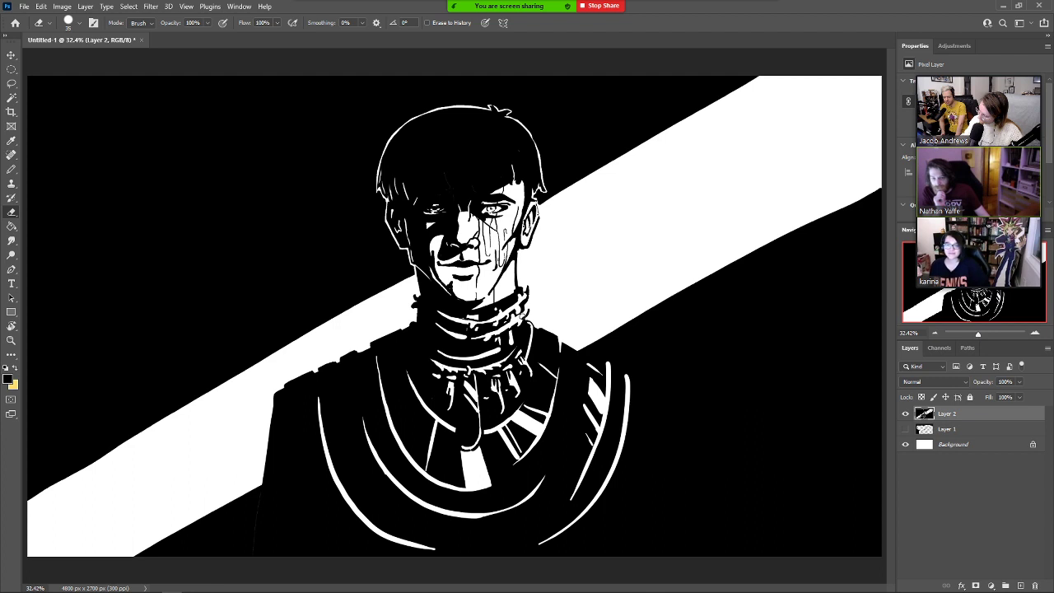
key("b")
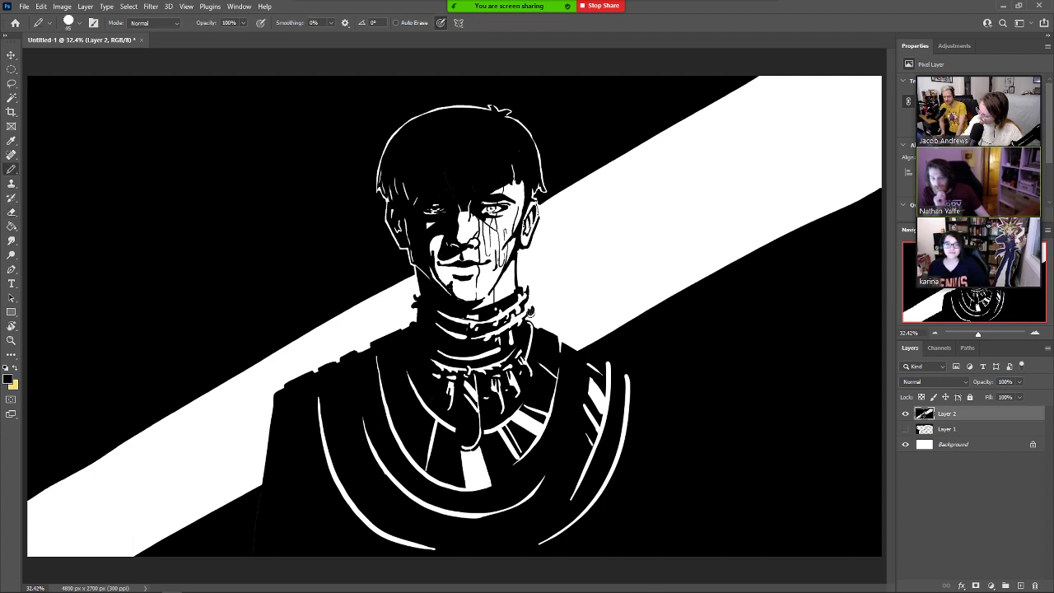
key("e")
left_click(458, 342)
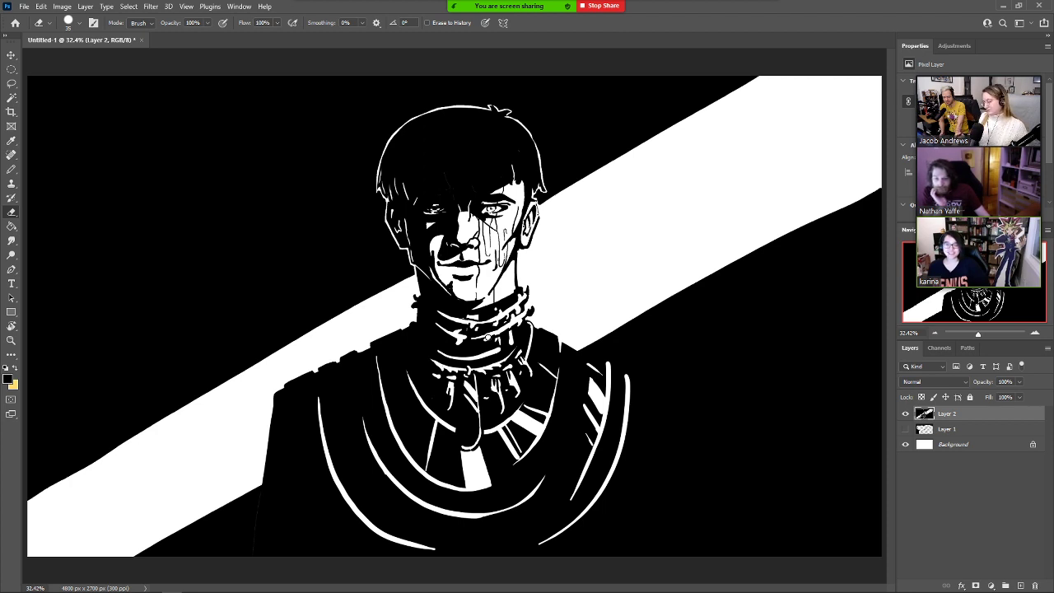
key("b")
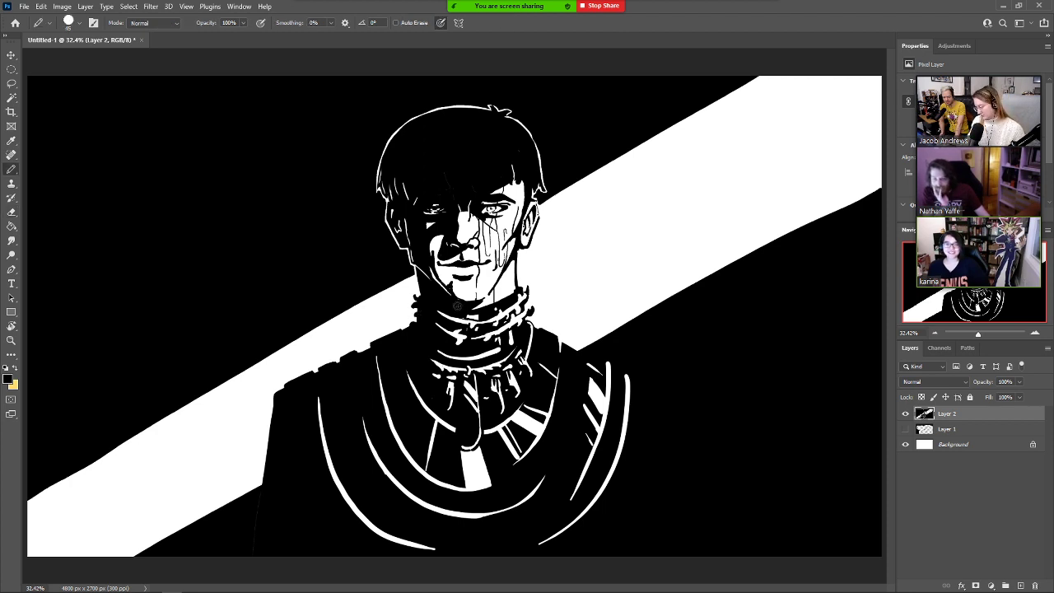
Erase a winding white strand down the collar's left side to the gathered neckline, and shape it with black cuts and white thorns.
key("e")
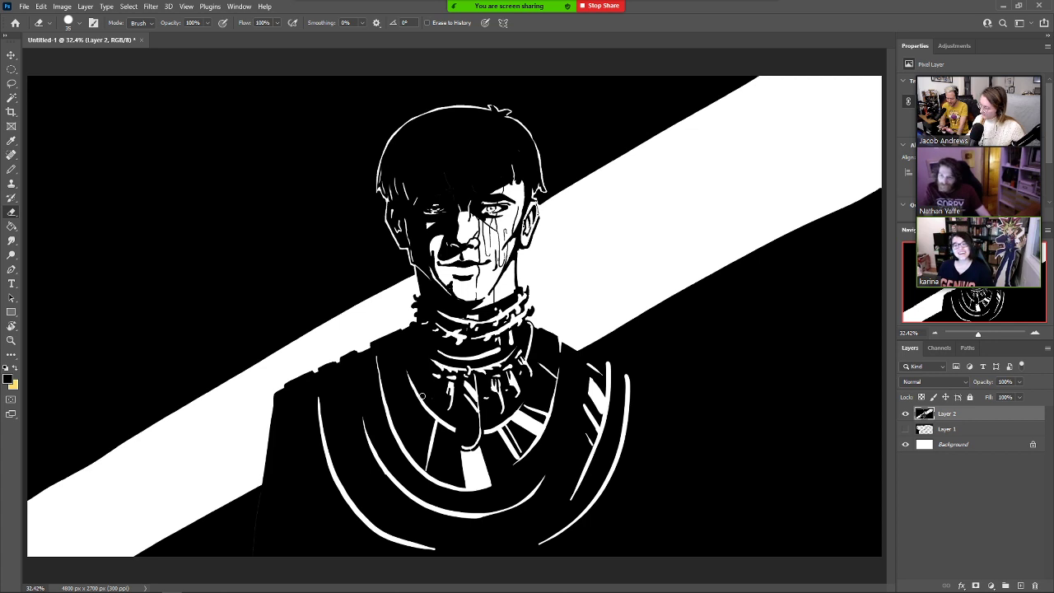
mouse_move(414, 322)
left_mouse_down()
mouse_move(445, 344)
mouse_move(459, 379)
left_mouse_up()
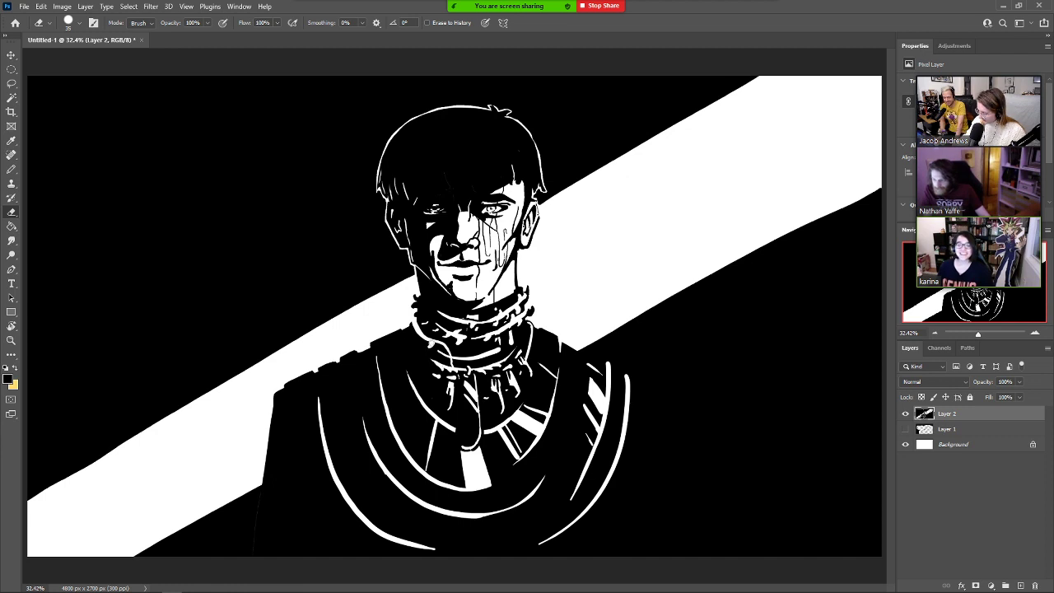
key("b")
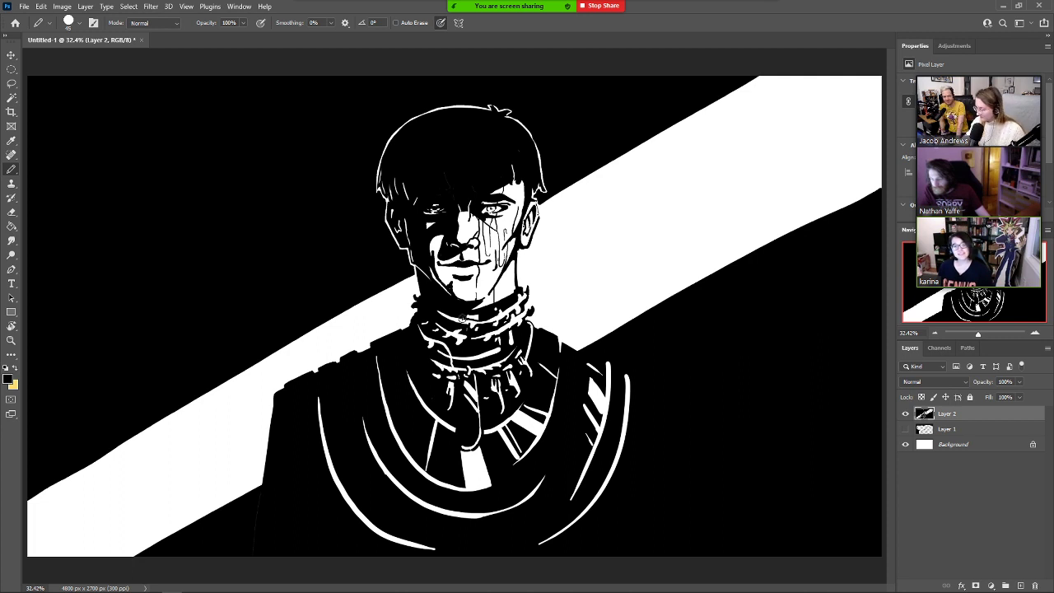
key("e")
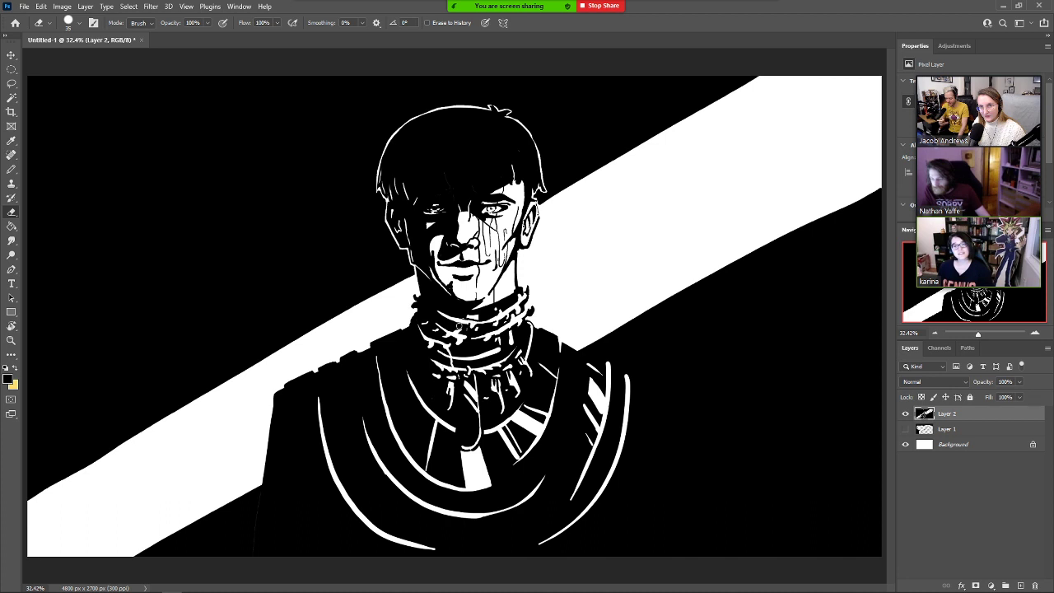
key("b")
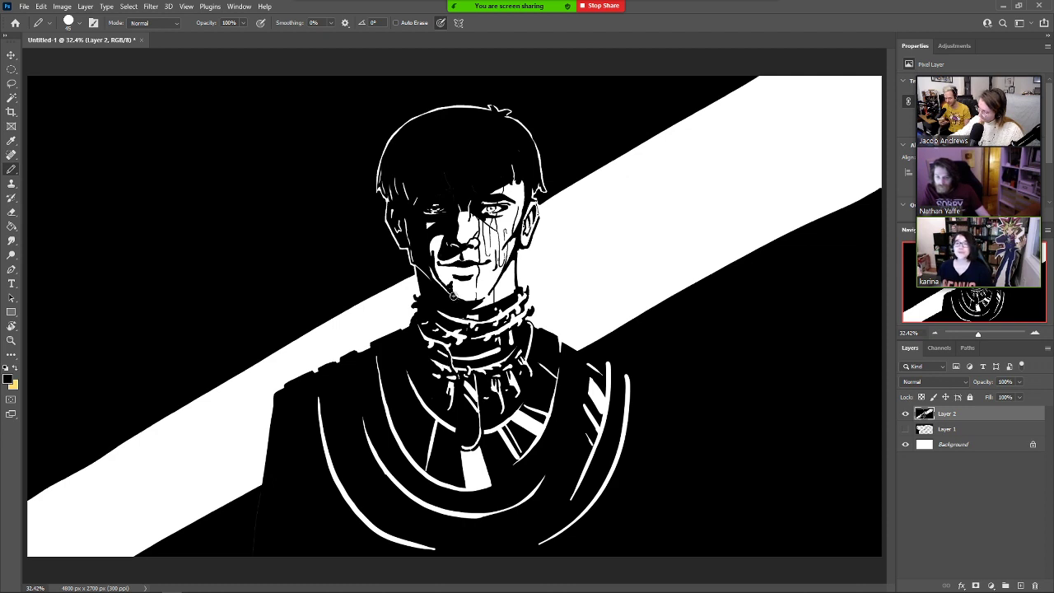
key("e")
key("e")
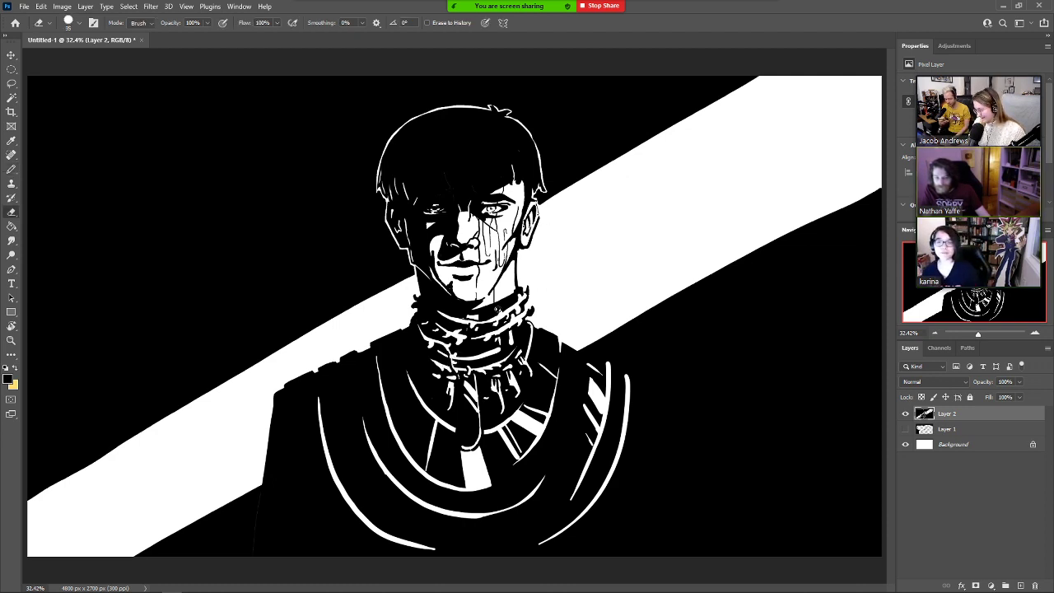
Draw black thorny strands over the right side of the neck and the left jaw, cleaning their edges with erased marks.
key("b")
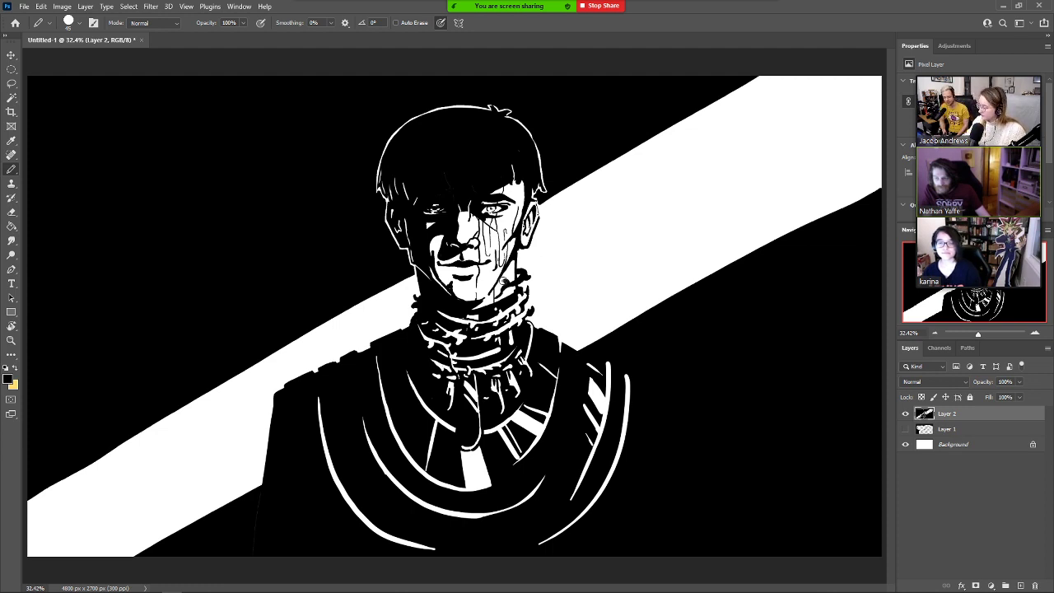
key("e")
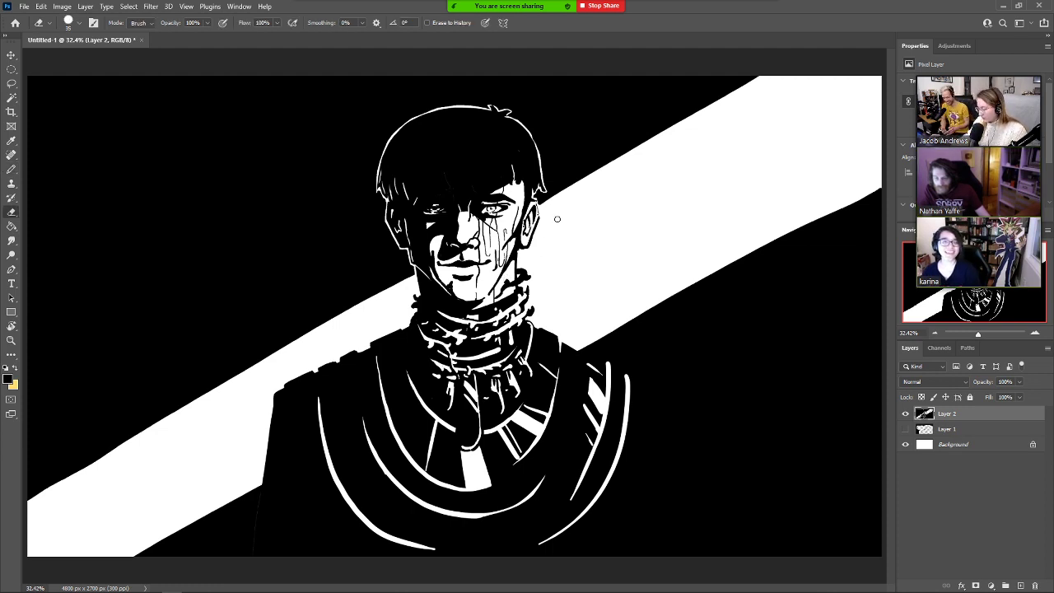
key("b")
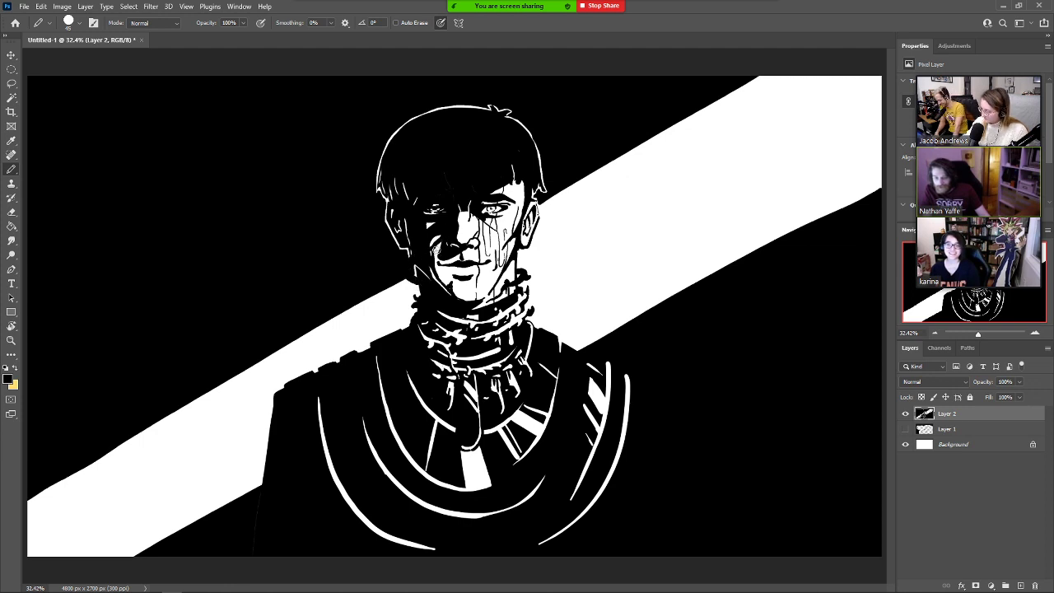
key("e")
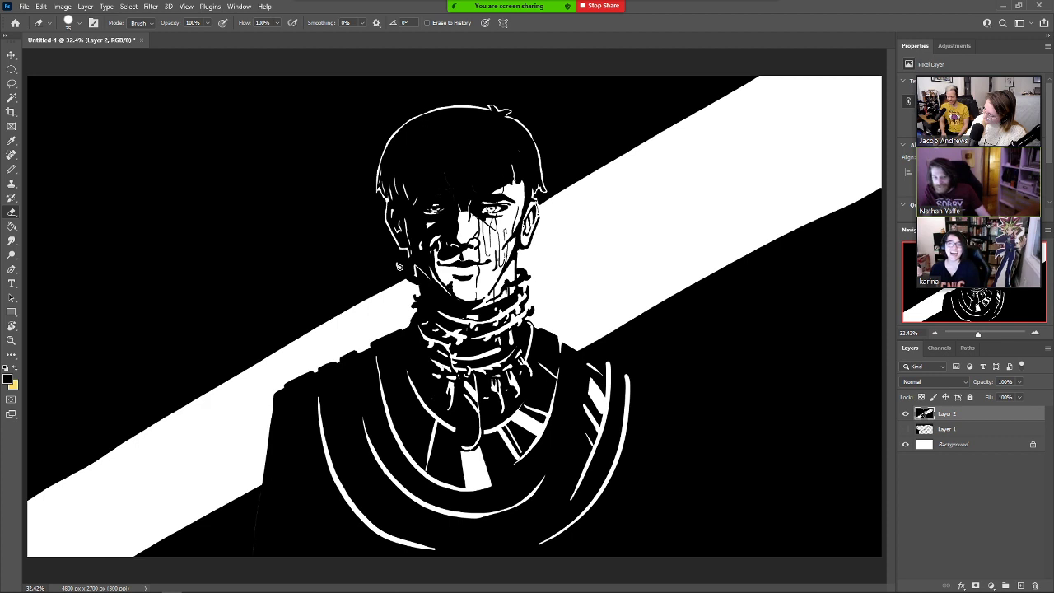
key("b")
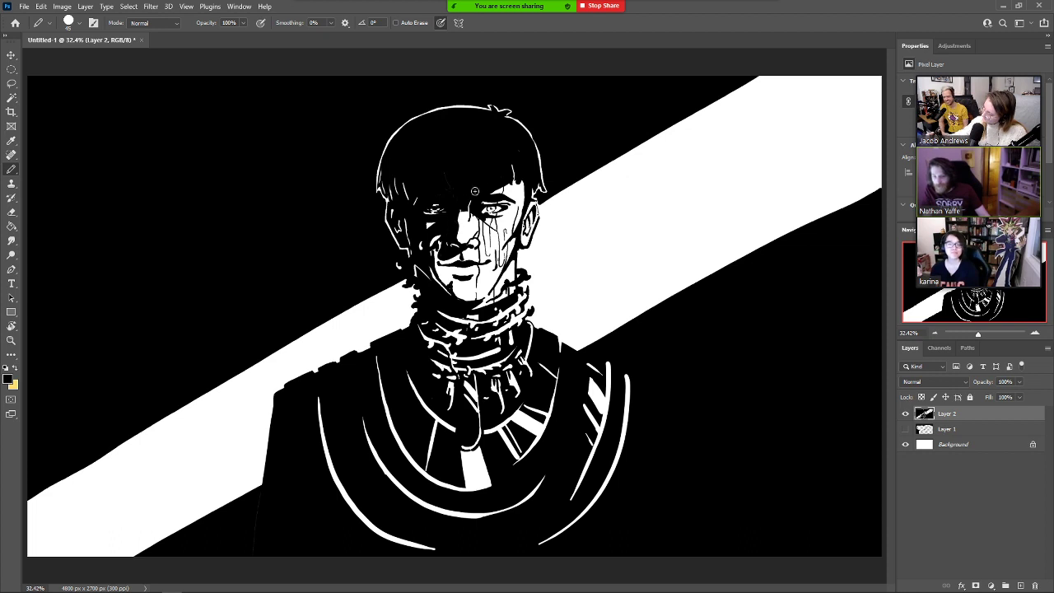
Draw black thorny branches growing outward from both sides of the neck over the white diagonal band, forking the right one into twigs.
left_click_drag(513, 263, 571, 244)
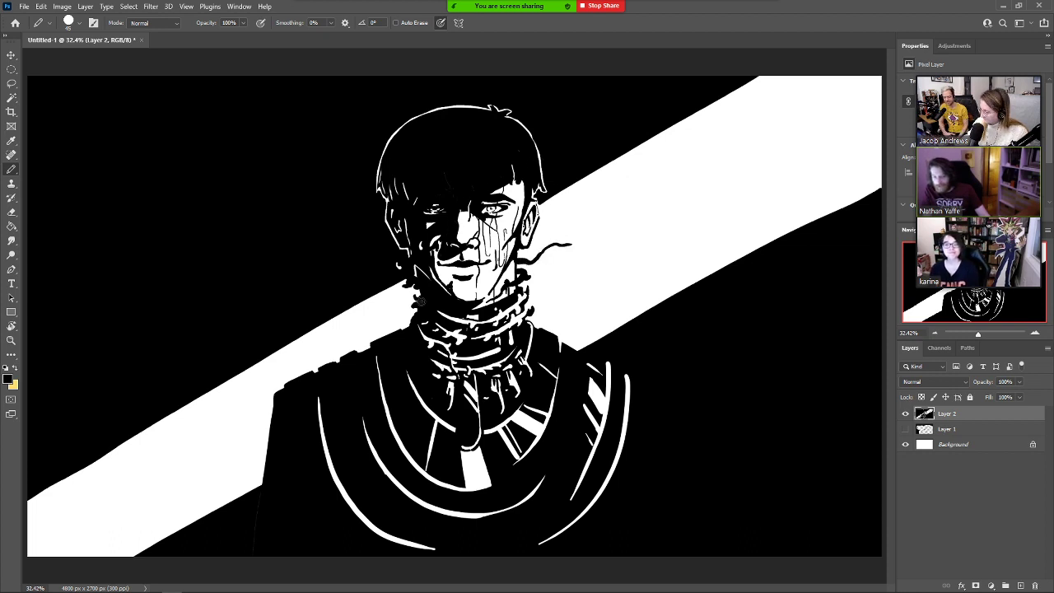
mouse_move(420, 288)
left_mouse_down()
mouse_move(380, 328)
mouse_move(387, 302)
left_mouse_up()
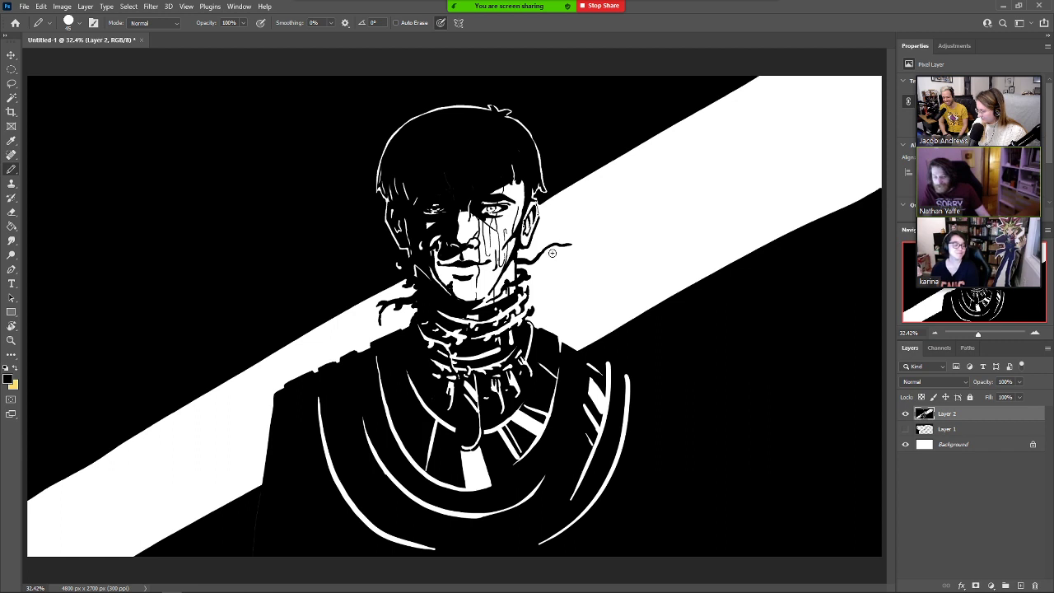
mouse_move(544, 256)
left_mouse_down()
mouse_move(574, 232)
mouse_move(568, 252)
mouse_move(632, 209)
mouse_move(577, 239)
mouse_move(611, 211)
left_mouse_up()
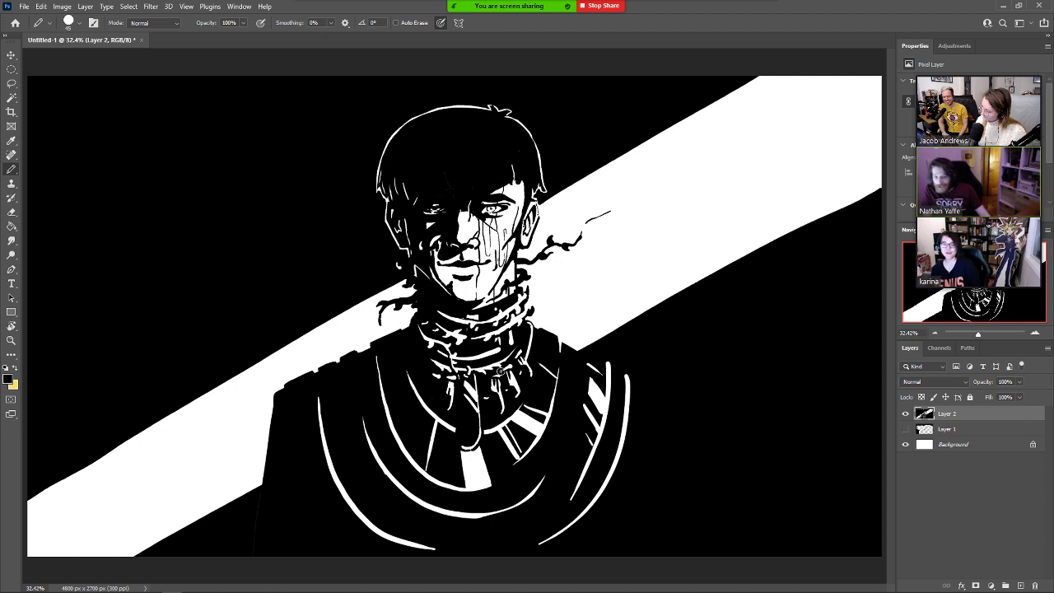
mouse_move(574, 232)
left_mouse_down()
mouse_move(576, 241)
mouse_move(599, 205)
left_mouse_up()
key("e")
key("b")
mouse_move(573, 247)
left_mouse_down()
mouse_move(623, 228)
mouse_move(629, 212)
mouse_move(583, 224)
mouse_move(590, 218)
left_mouse_up()
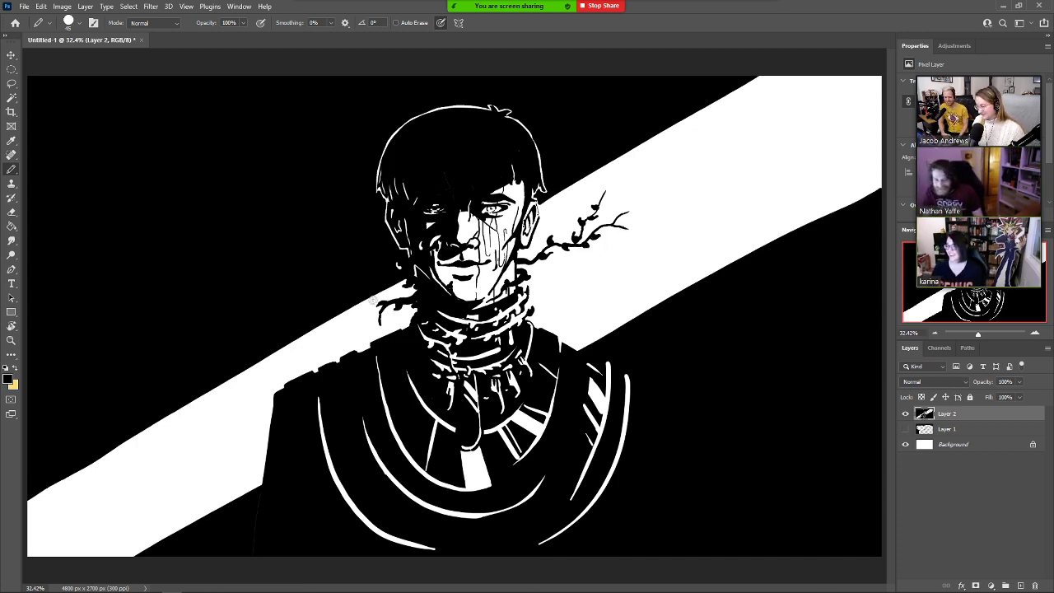
Extend the black branch left of the neck, ending it in a rosebud with erased white petal lines and small thorns on its stem.
left_click_drag(383, 310, 358, 325)
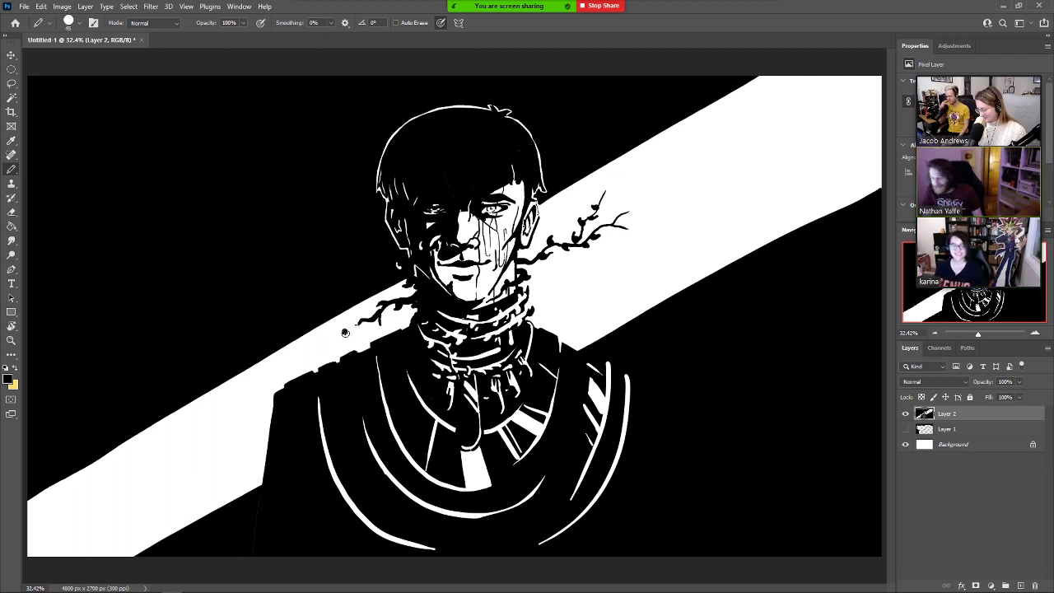
left_click_drag(344, 333, 341, 333)
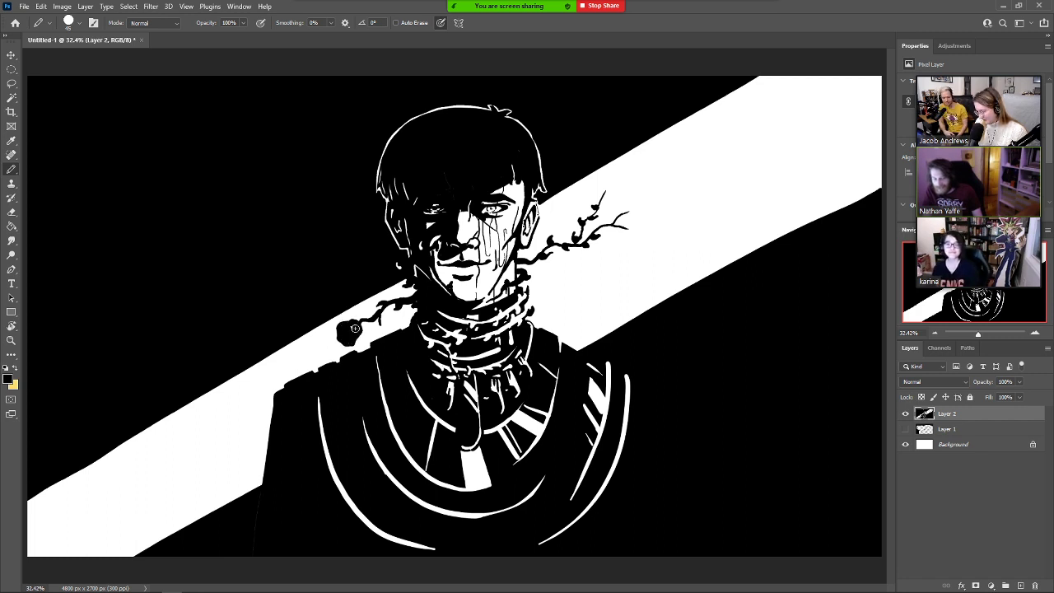
key("e")
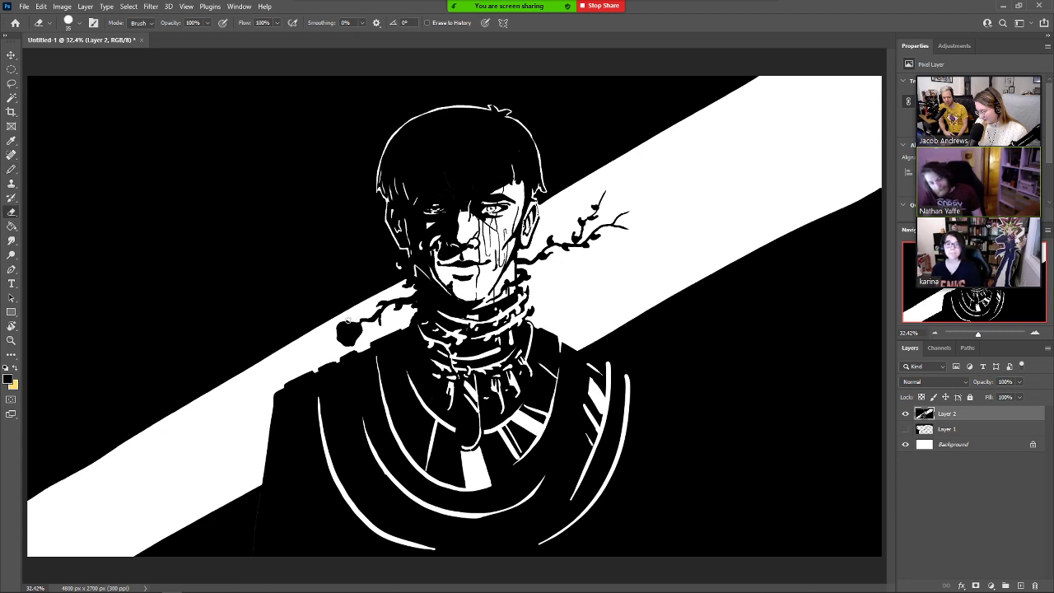
key("b")
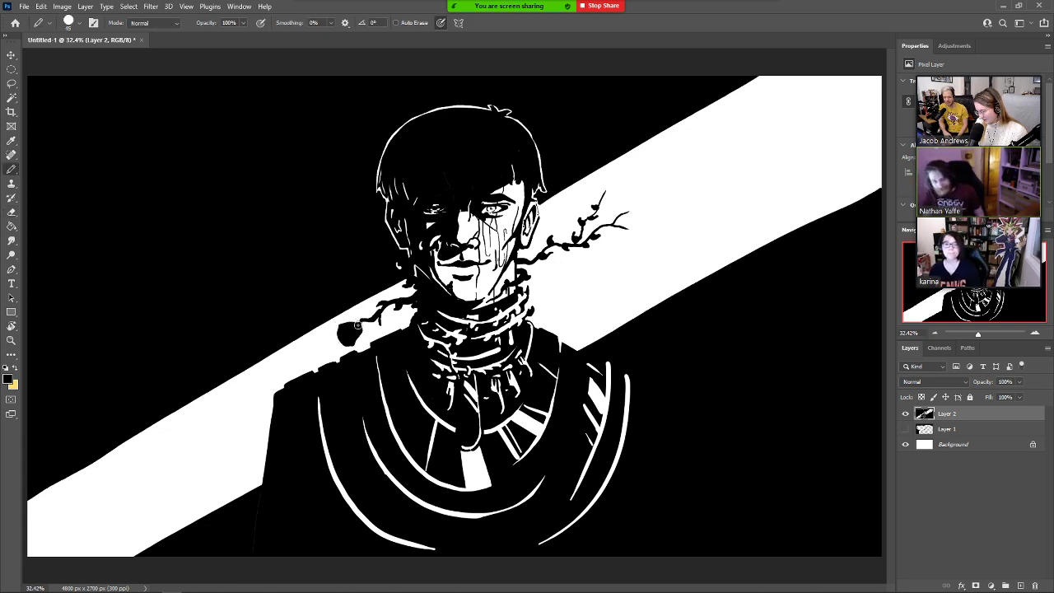
left_click_drag(342, 326, 363, 326)
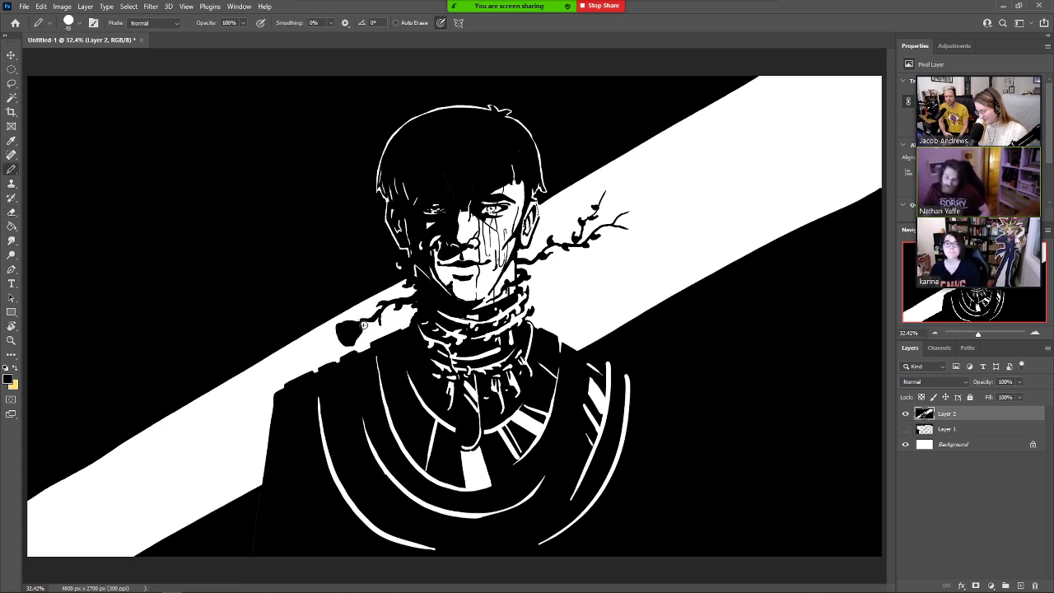
key("e")
key("b")
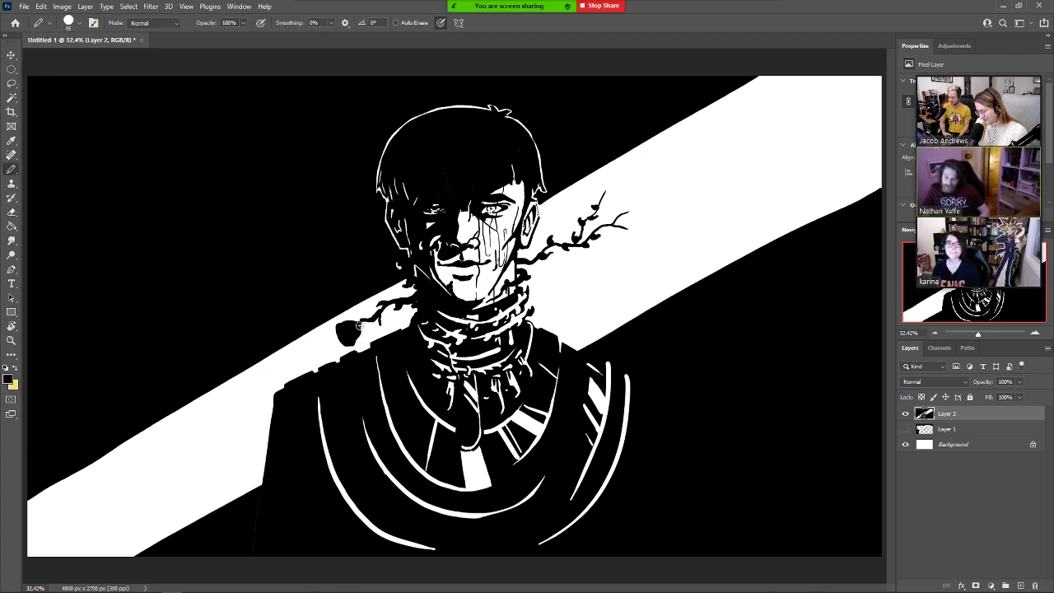
key("e")
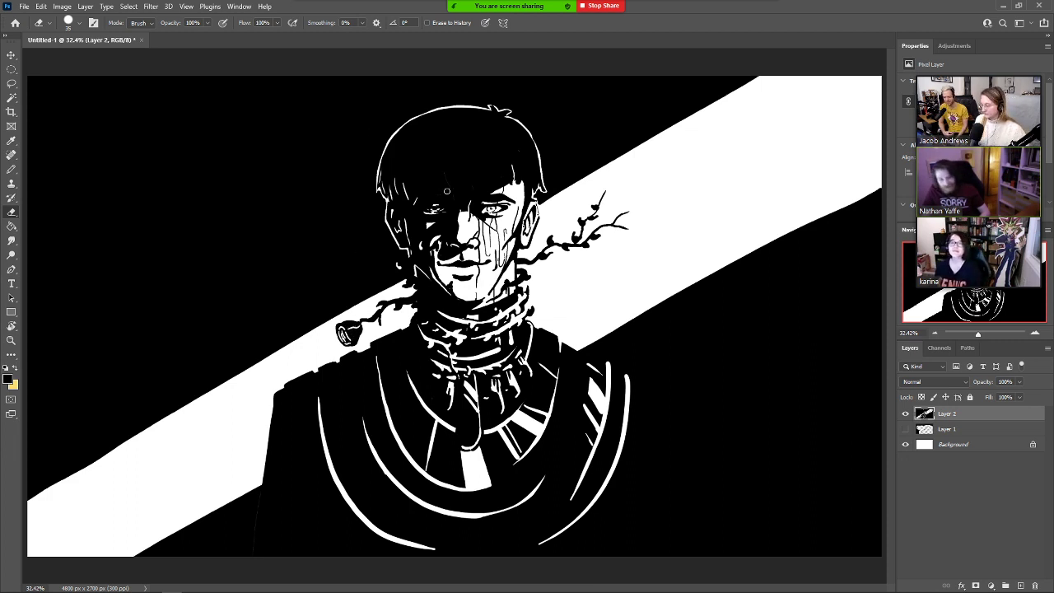
key("b")
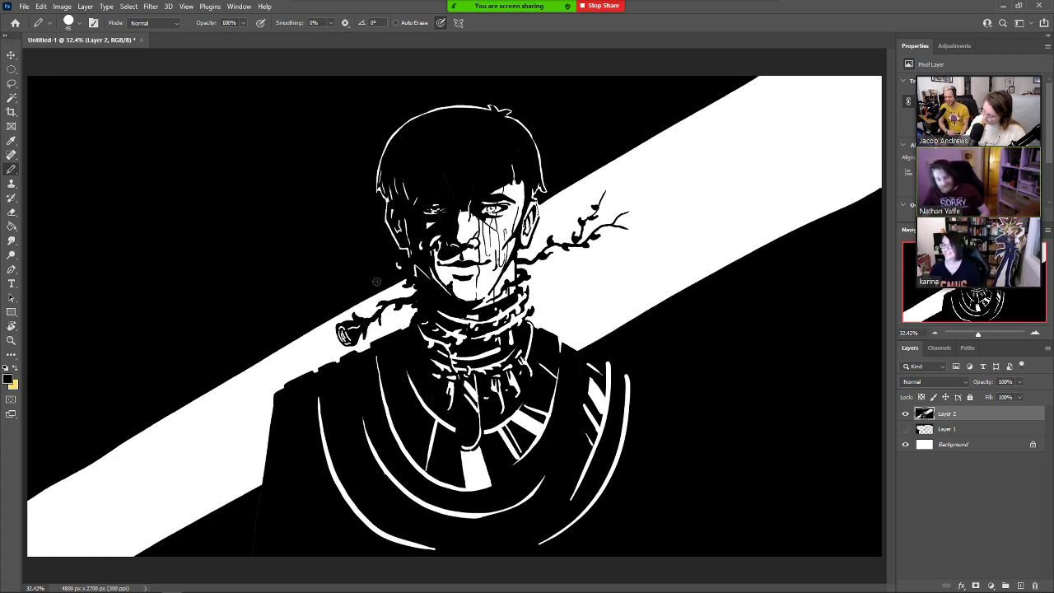
Draw a black thorny strand across the jaw, and erase a broken white strand from the nose over the right brow into the hair.
key("e")
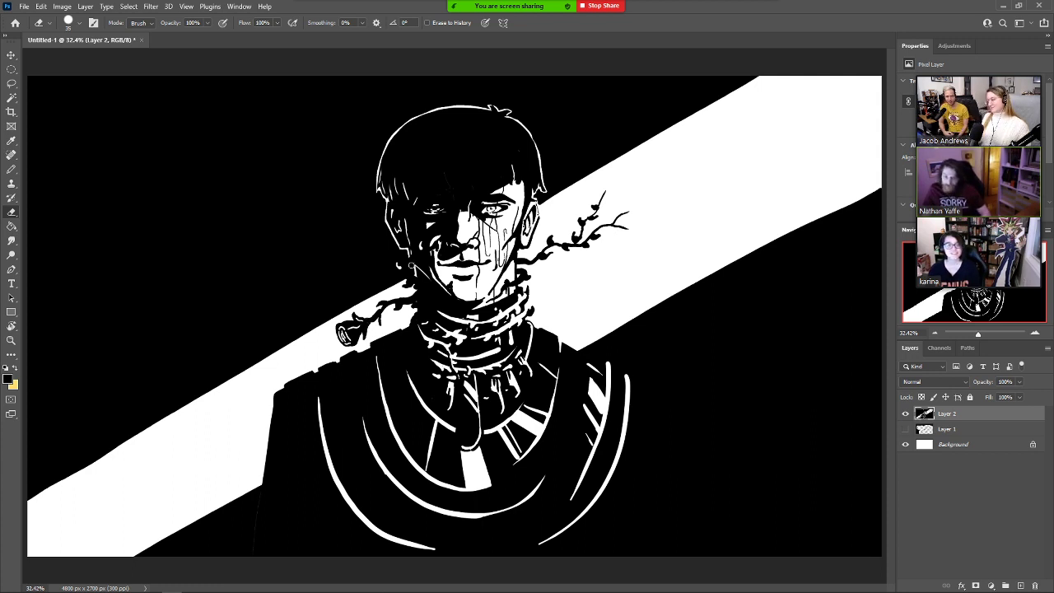
key("b")
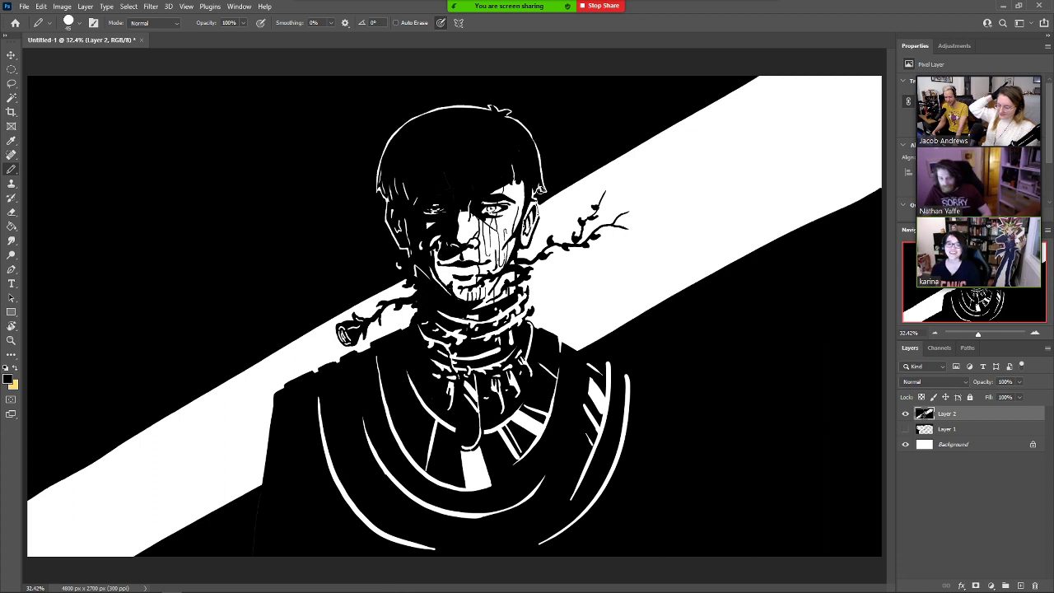
key("e")
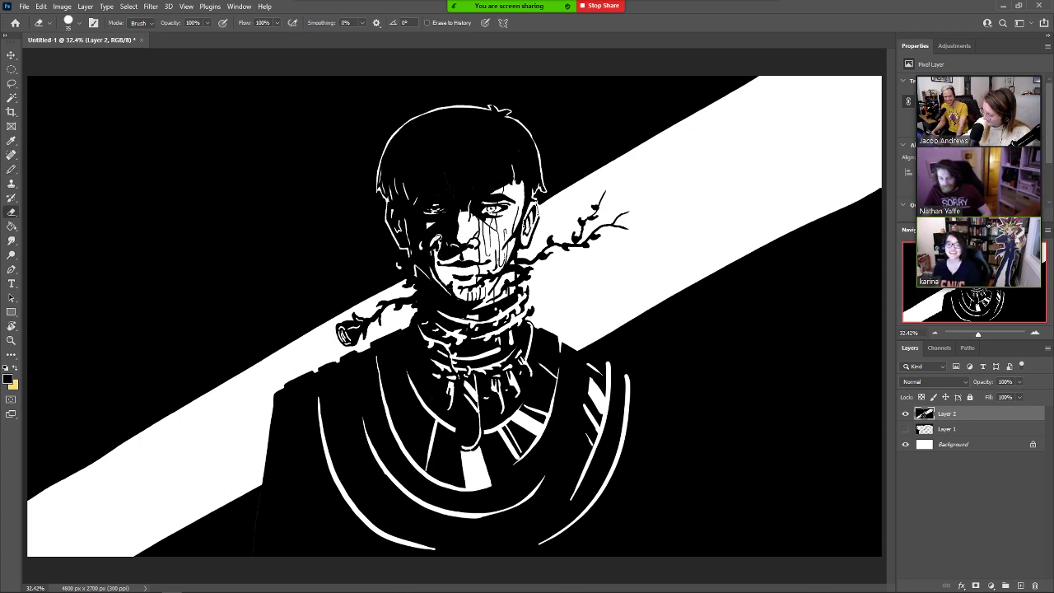
left_click_drag(451, 224, 496, 183)
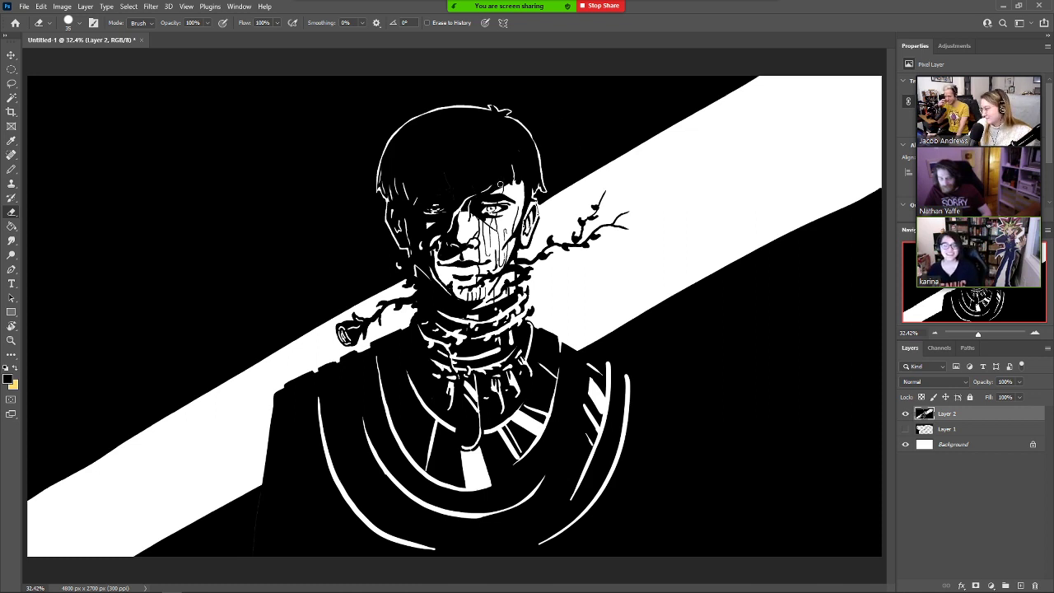
key("b")
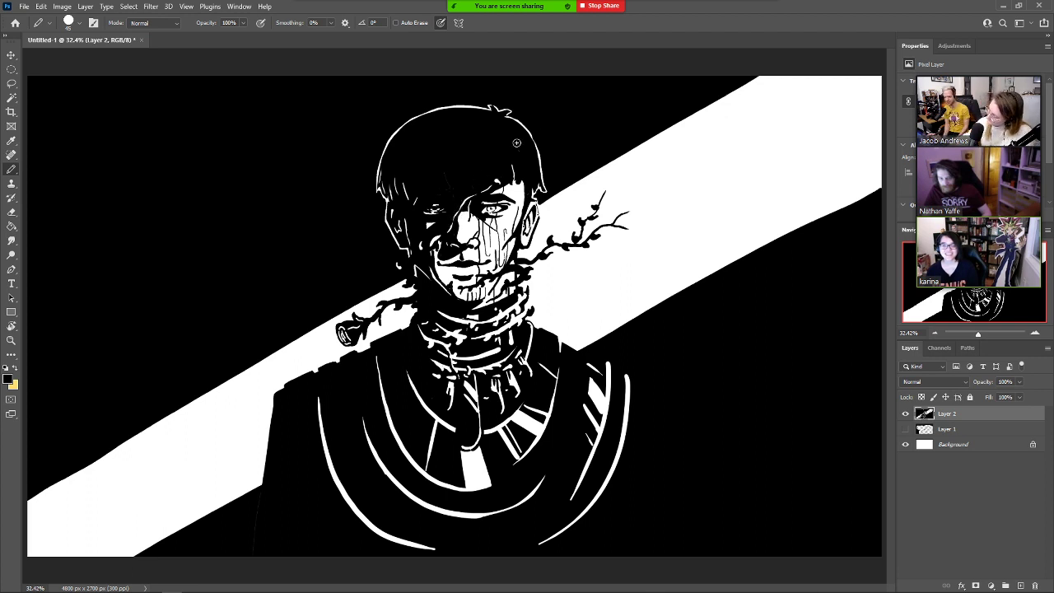
key("e")
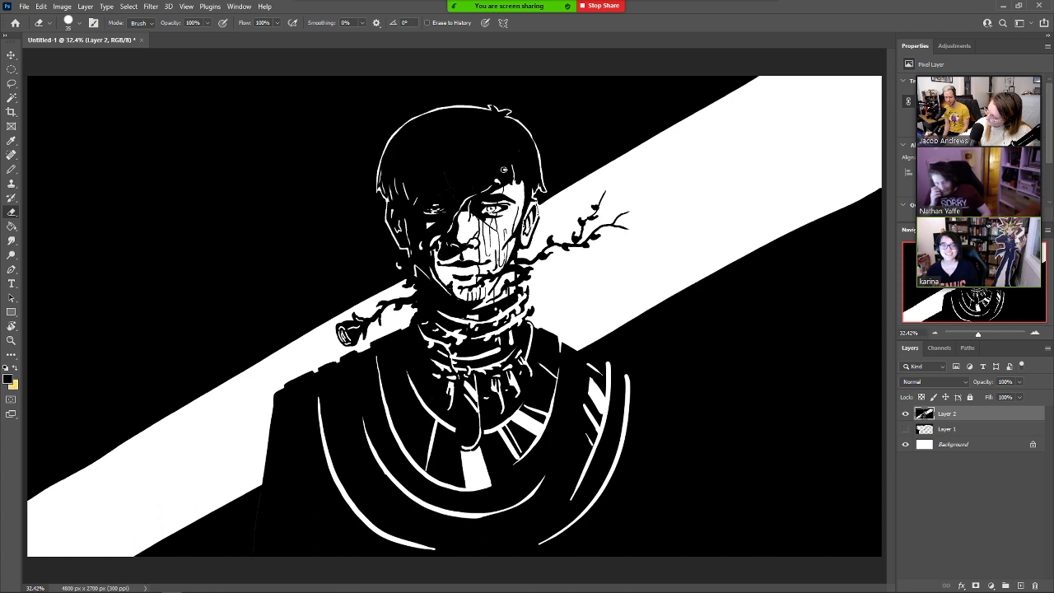
key("b")
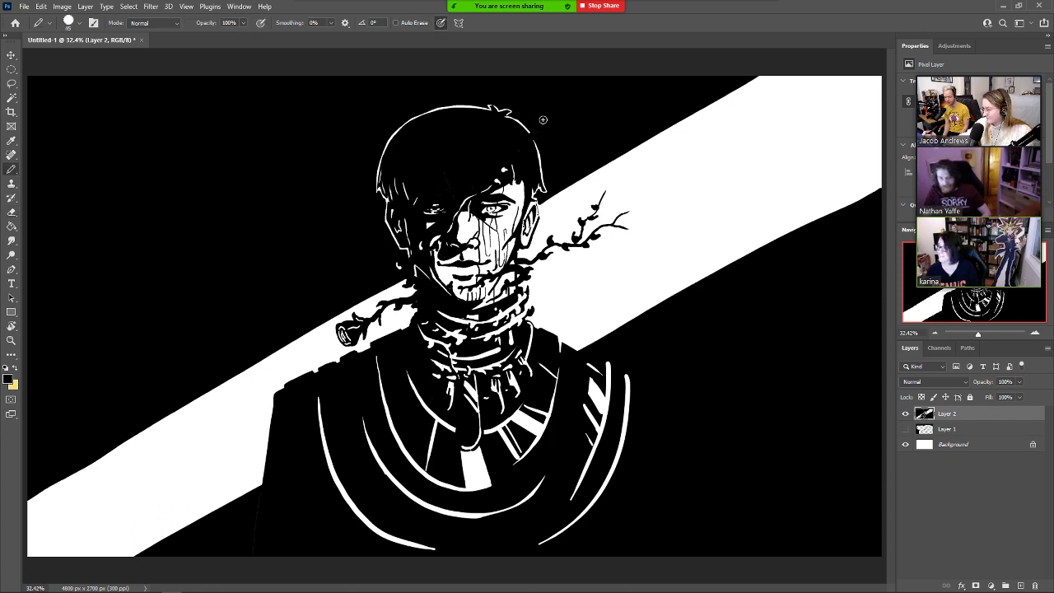
key("e")
left_click_drag(518, 126, 499, 144)
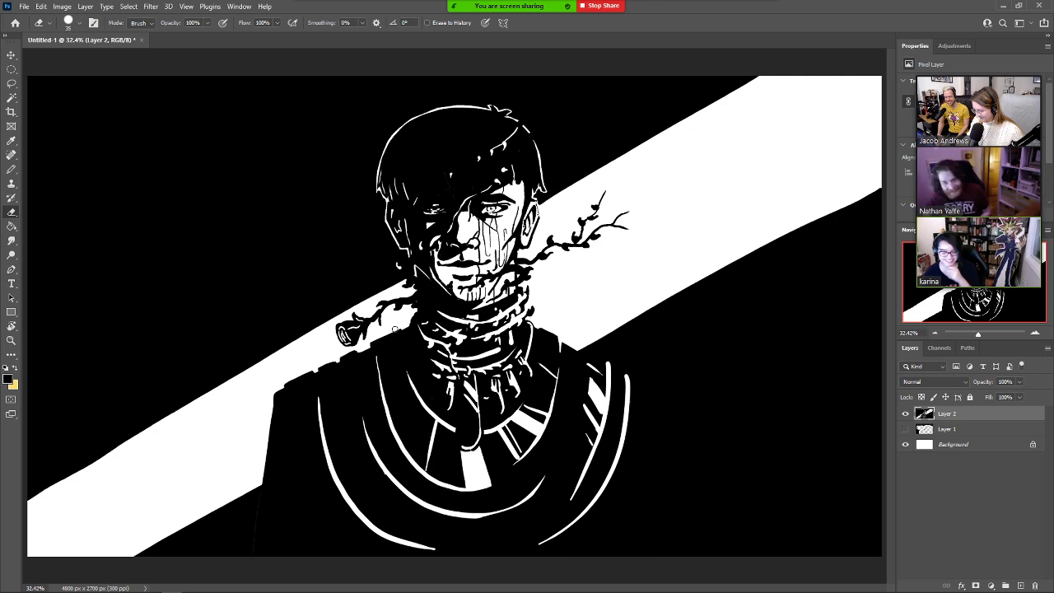
Erase a curved white strand with small thorns around the left edge of the collar, refining it with black touches.
key("b")
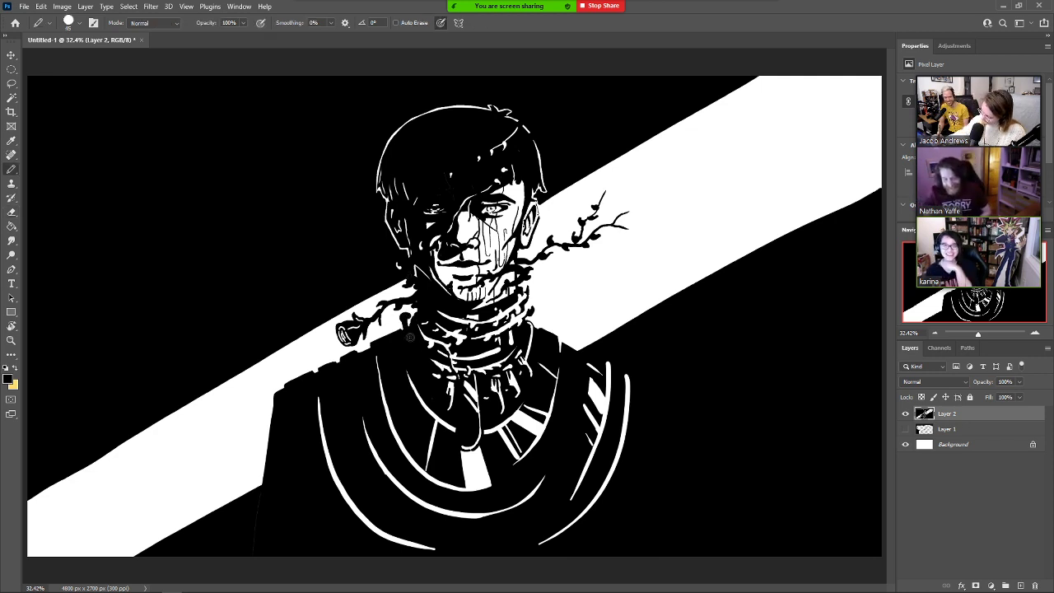
key("e")
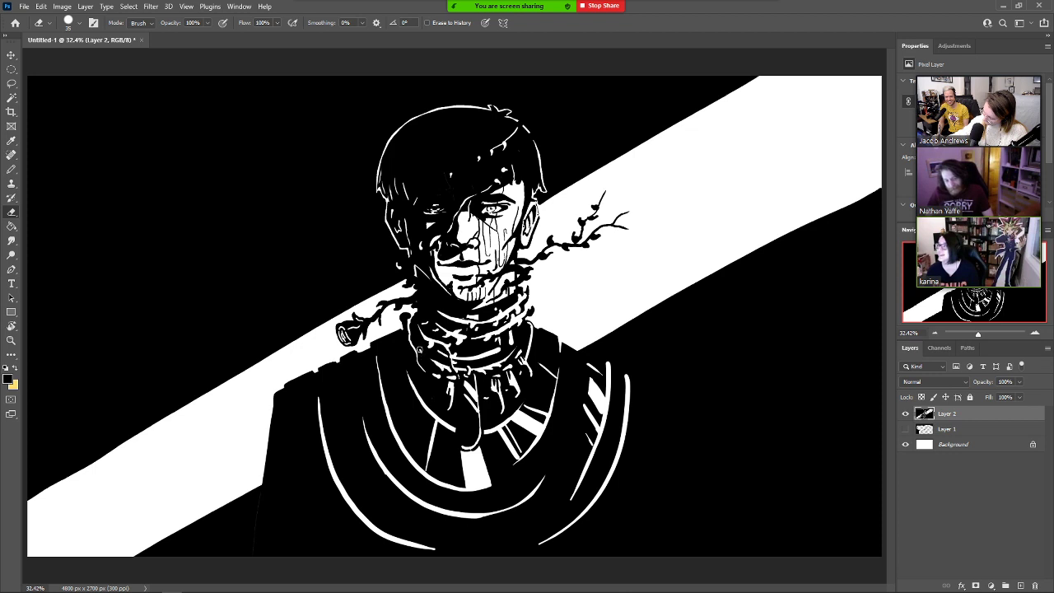
key("b")
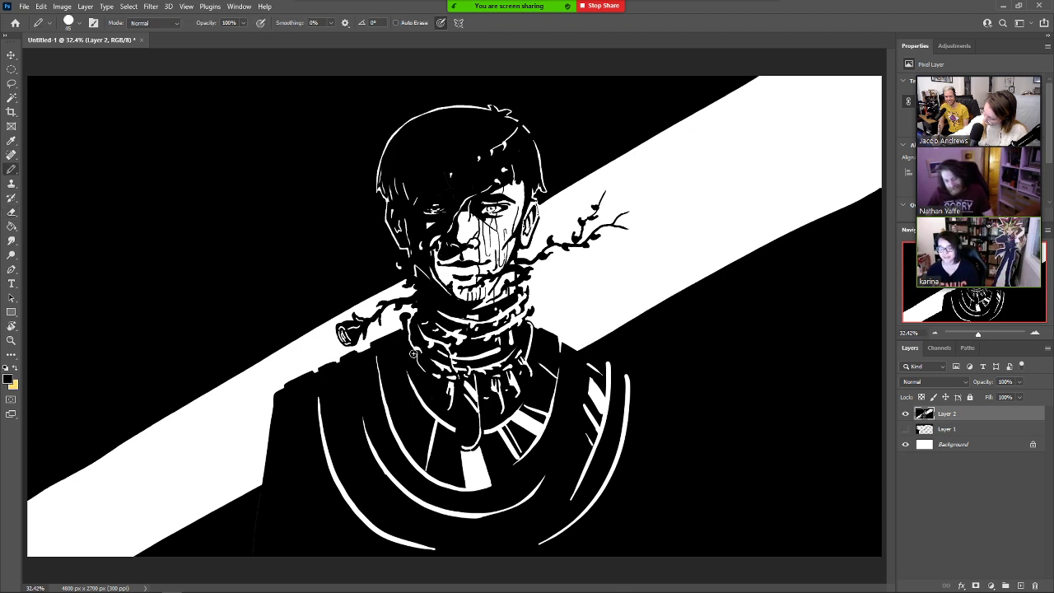
key("e")
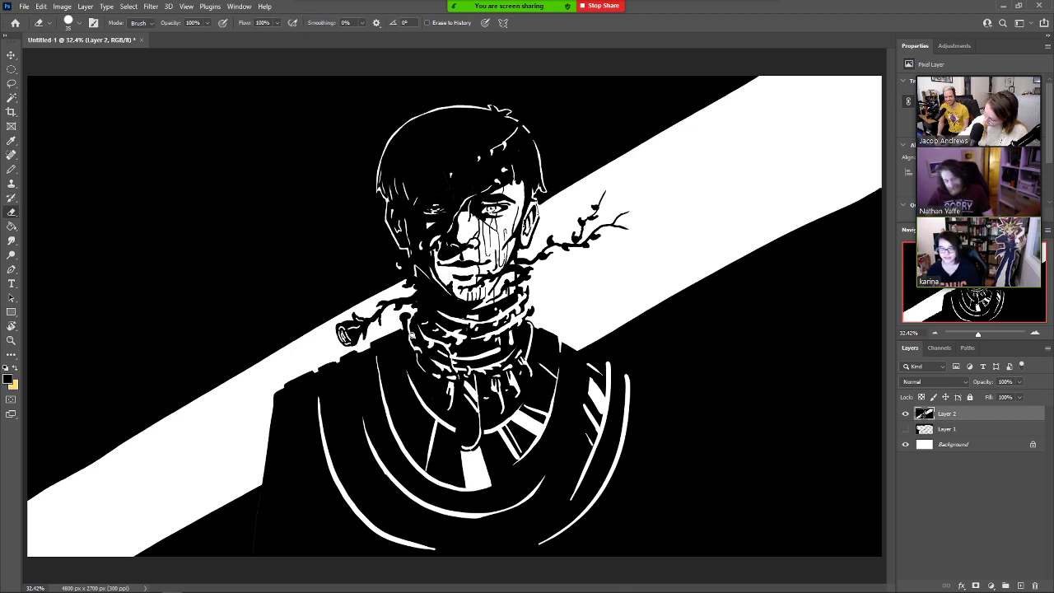
key("b")
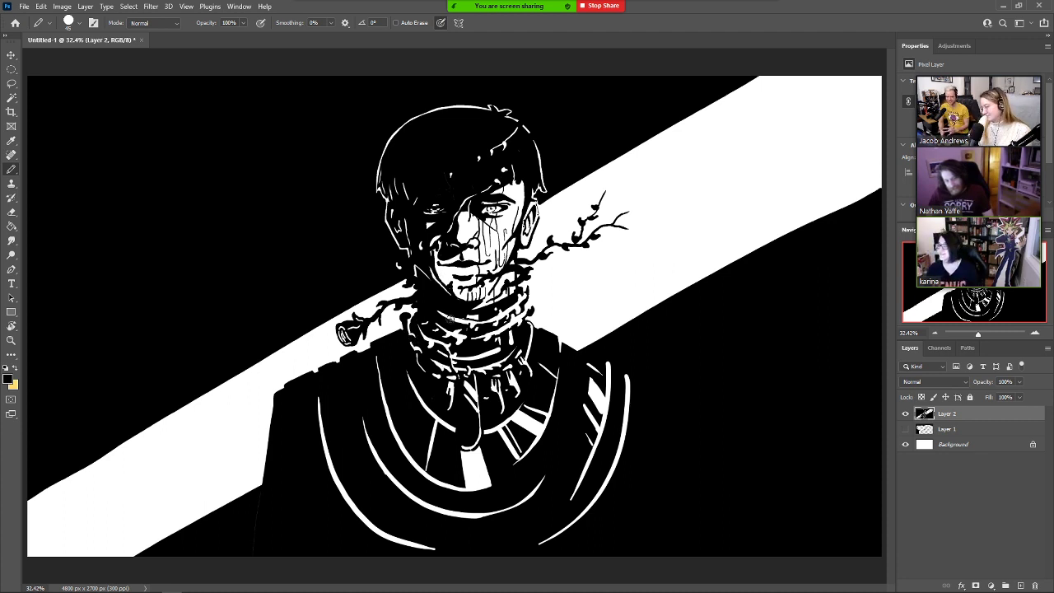
Erase a thin white thorny tendril hanging from the collar's left side onto the chest, and trim it with black.
key("e")
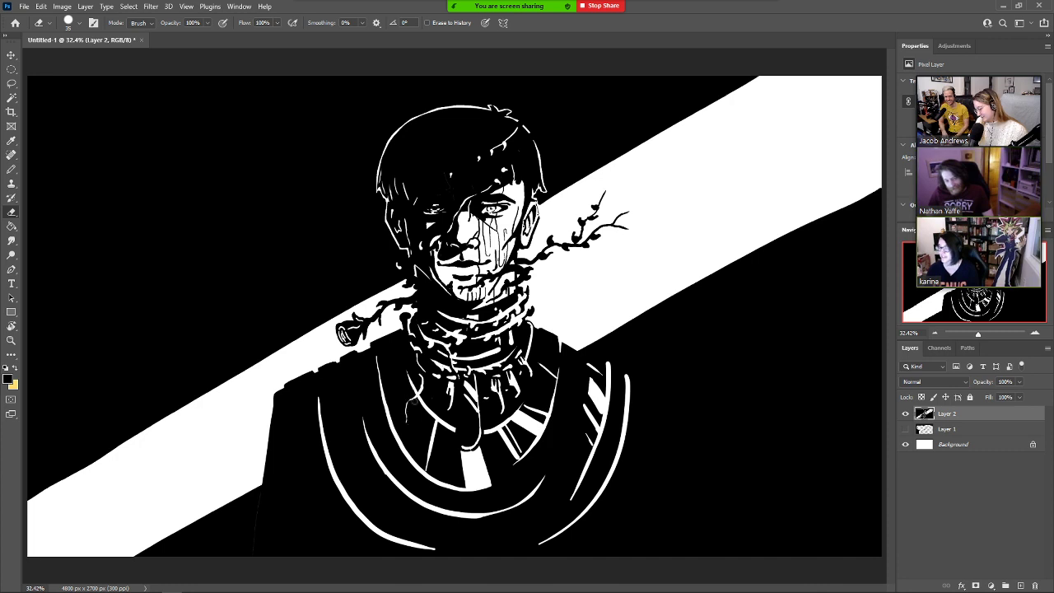
key("b")
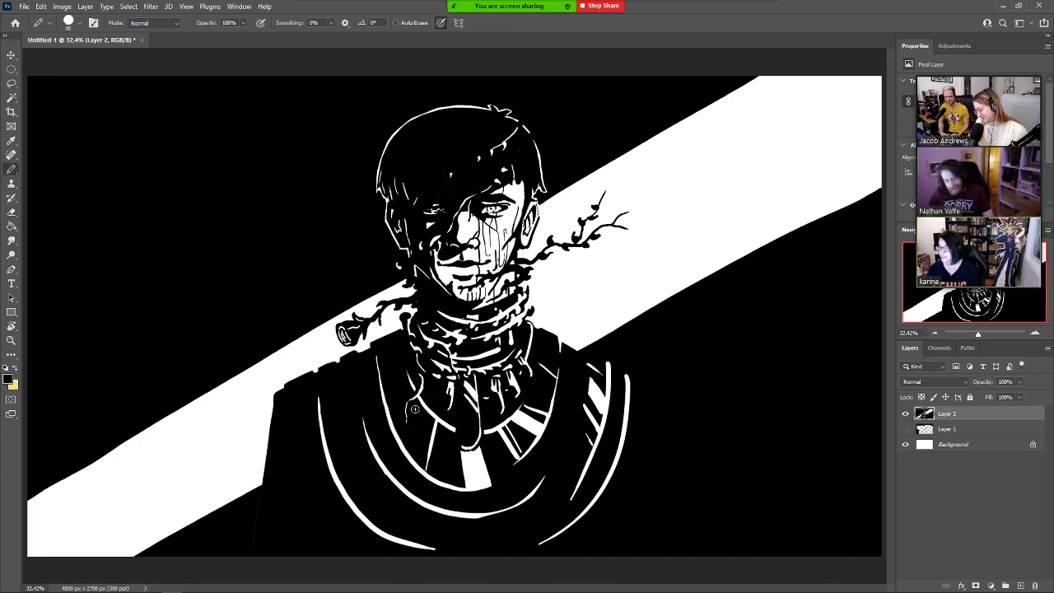
key("e")
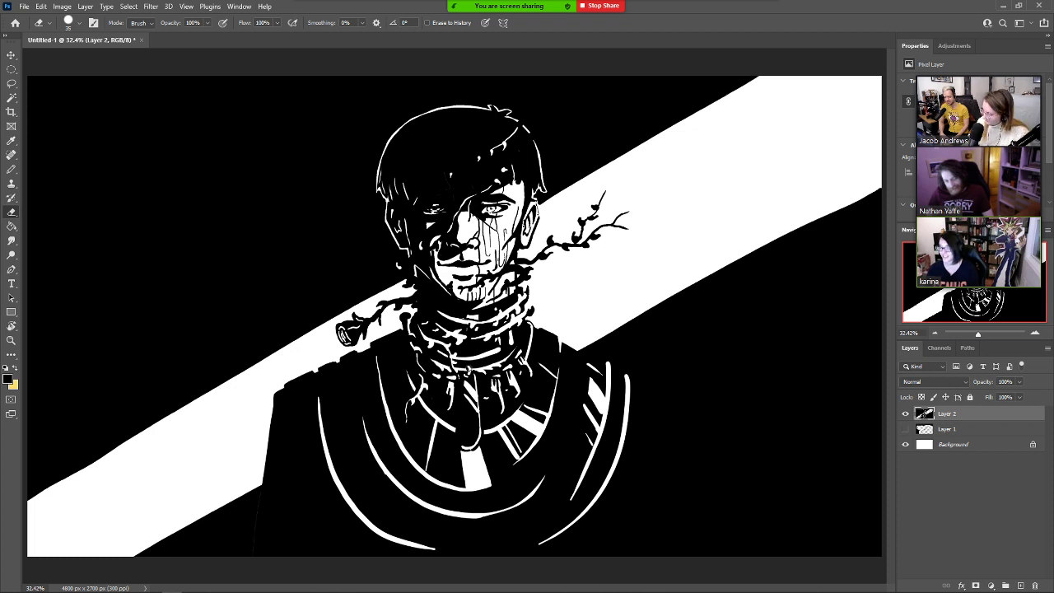
key("b")
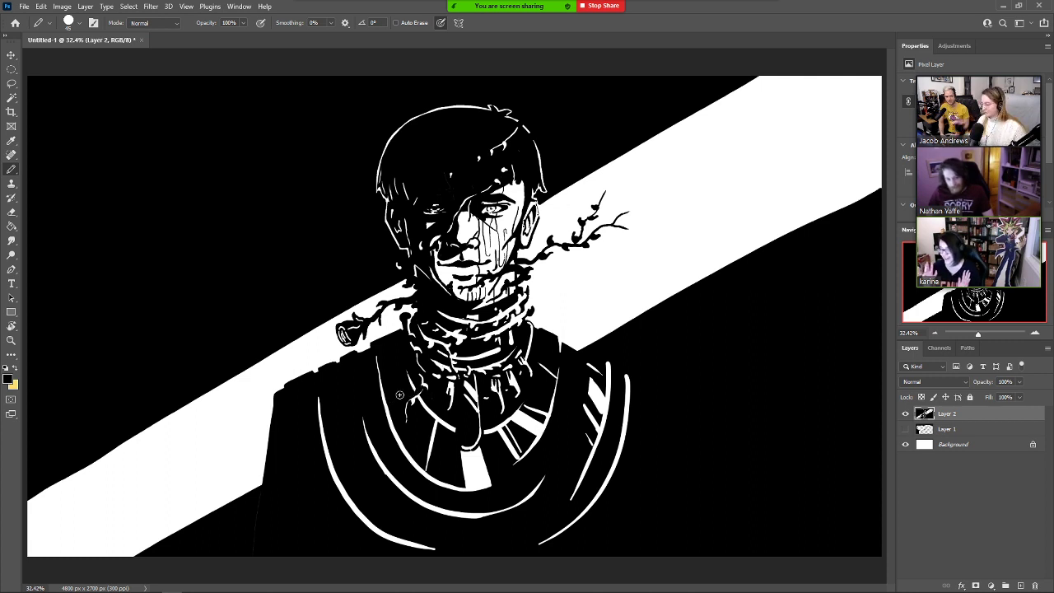
Draw two black thorny branches arching from the right side of the collar over the right shoulder, cleaning the edges with the eraser.
mouse_move(543, 321)
left_mouse_down()
mouse_move(573, 328)
mouse_move(571, 354)
left_mouse_up()
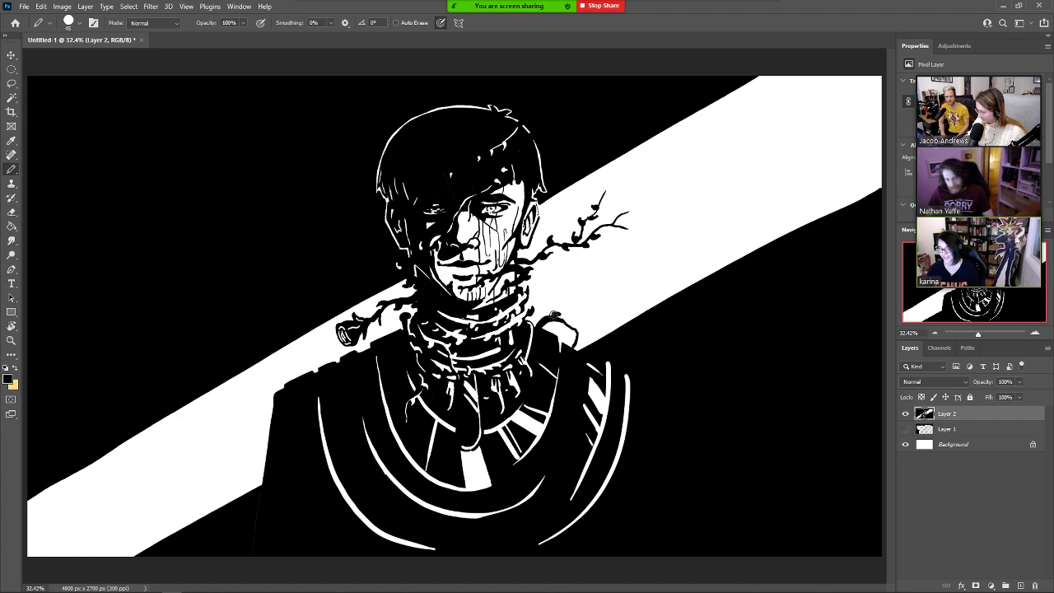
key("e")
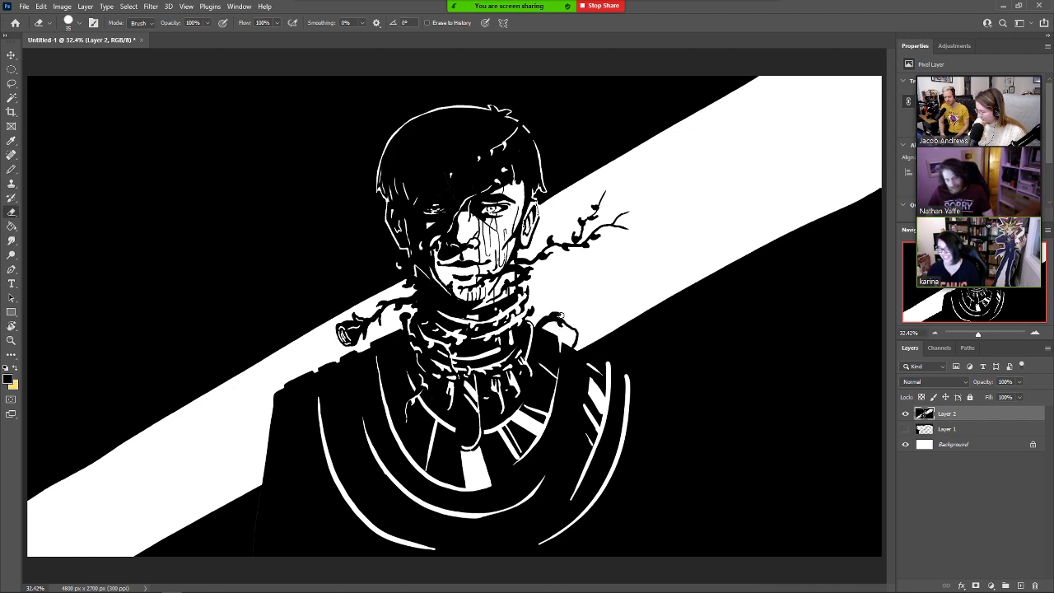
key("b")
mouse_move(574, 324)
left_mouse_down()
mouse_move(583, 338)
mouse_move(570, 335)
left_mouse_up()
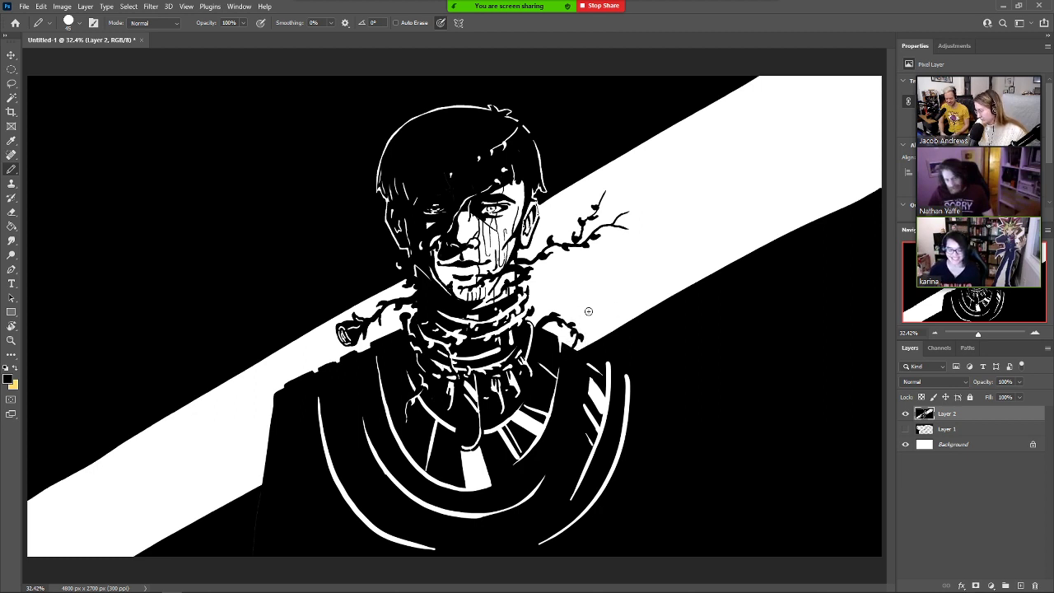
mouse_move(541, 311)
left_mouse_down()
mouse_move(580, 306)
mouse_move(609, 319)
left_mouse_up()
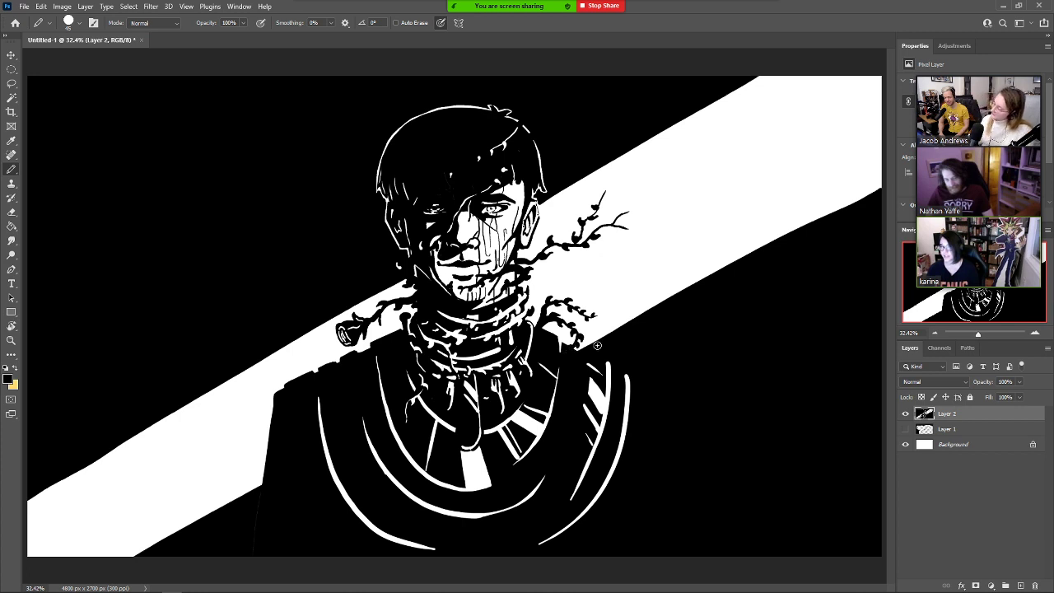
Draw thin black thorny branches spreading from the right side of the jaw into the white diagonal band above the shoulder.
mouse_move(542, 317)
left_mouse_down()
mouse_move(545, 283)
mouse_move(588, 258)
left_mouse_up()
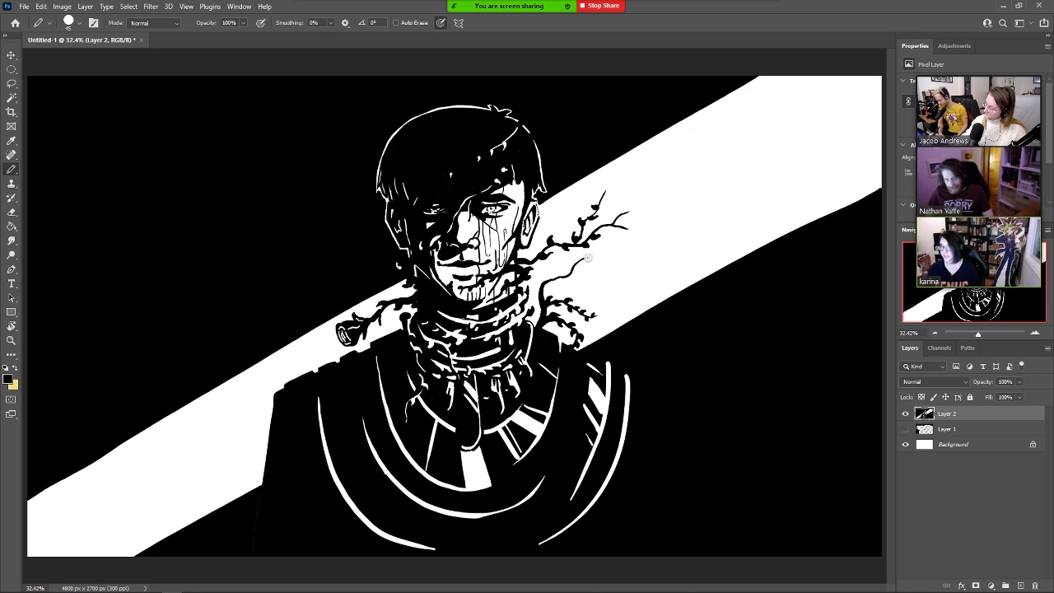
left_click_drag(531, 275, 626, 280)
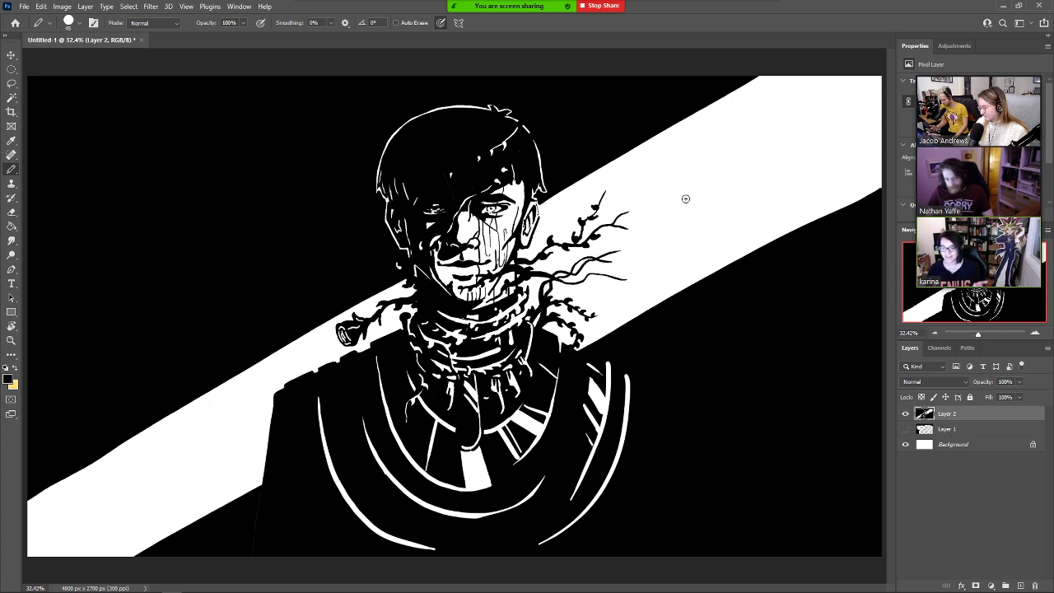
left_click_drag(541, 273, 591, 286)
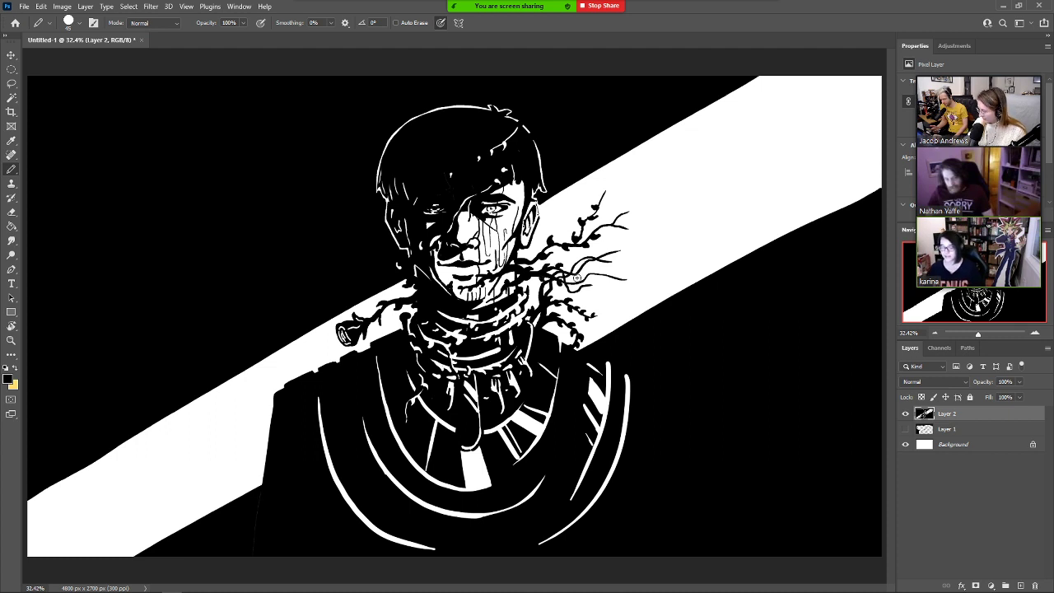
left_click_drag(578, 277, 598, 272)
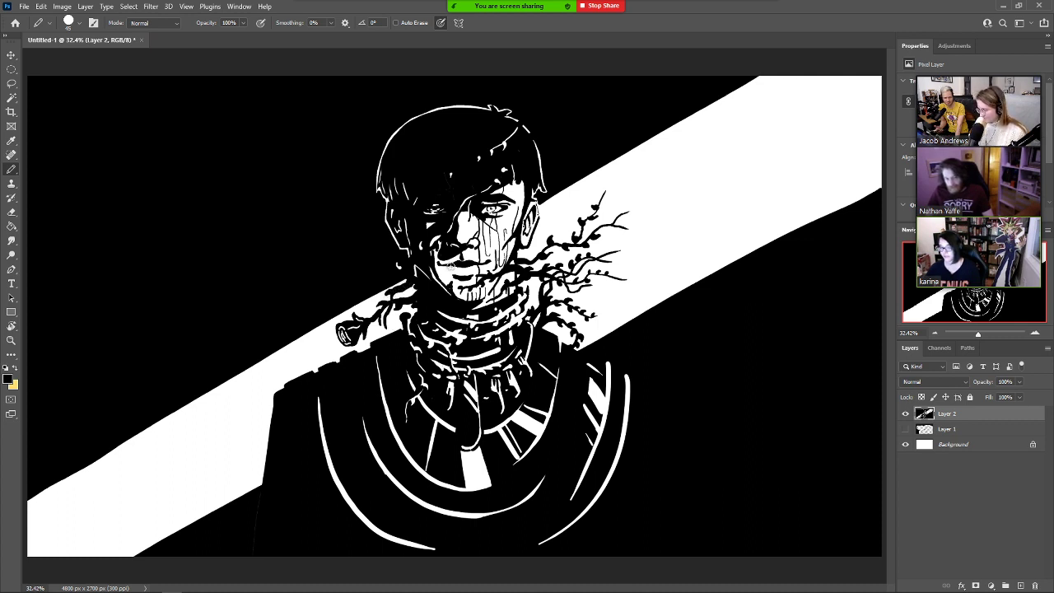
Extend the uppermost branch with a long black twig toward the upper right of the white band and add thorns along it.
left_click_drag(616, 219, 713, 152)
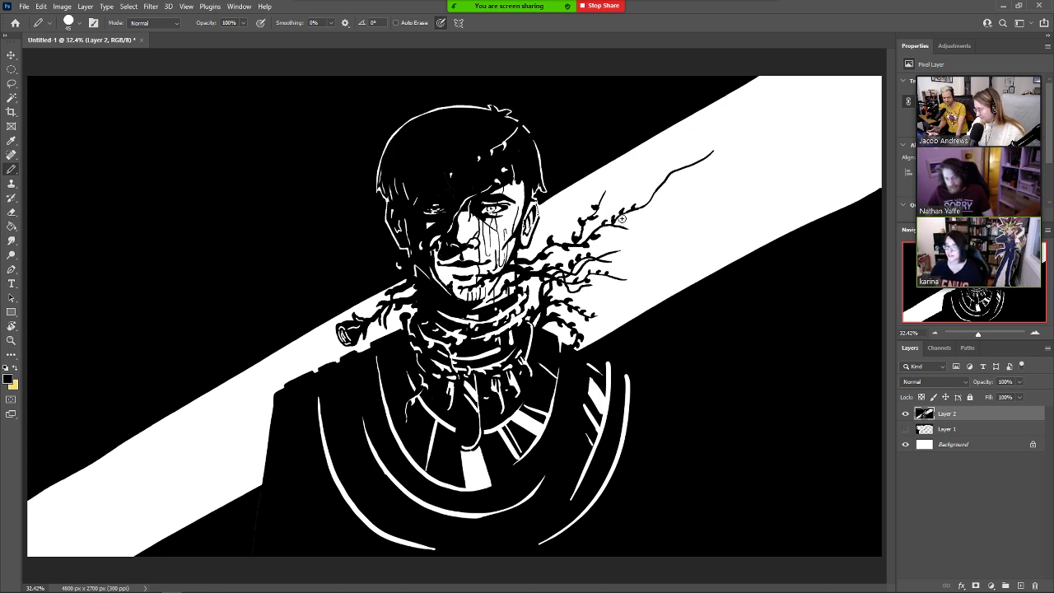
key("e")
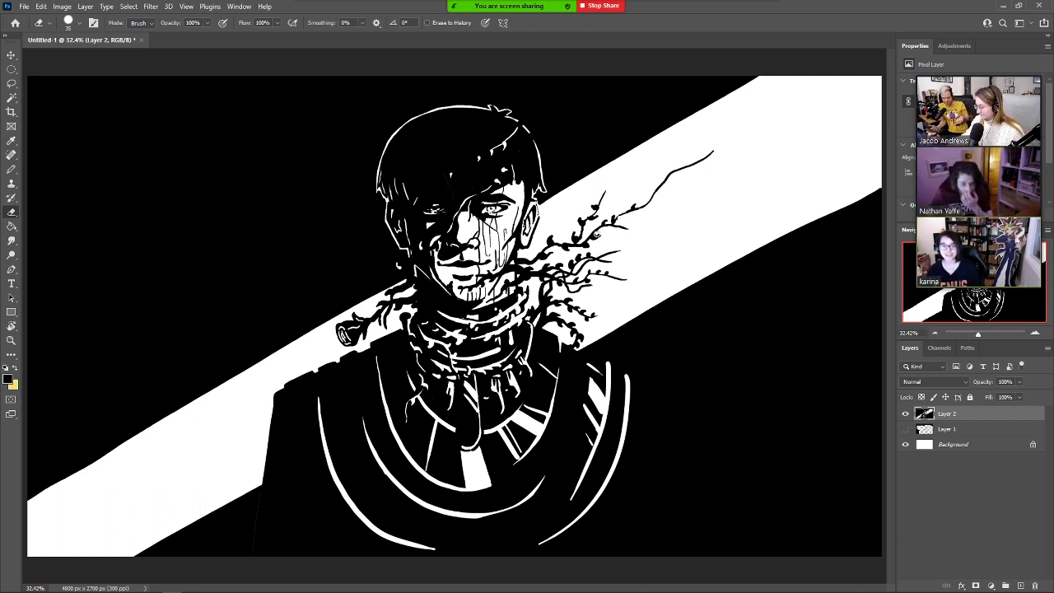
key("b")
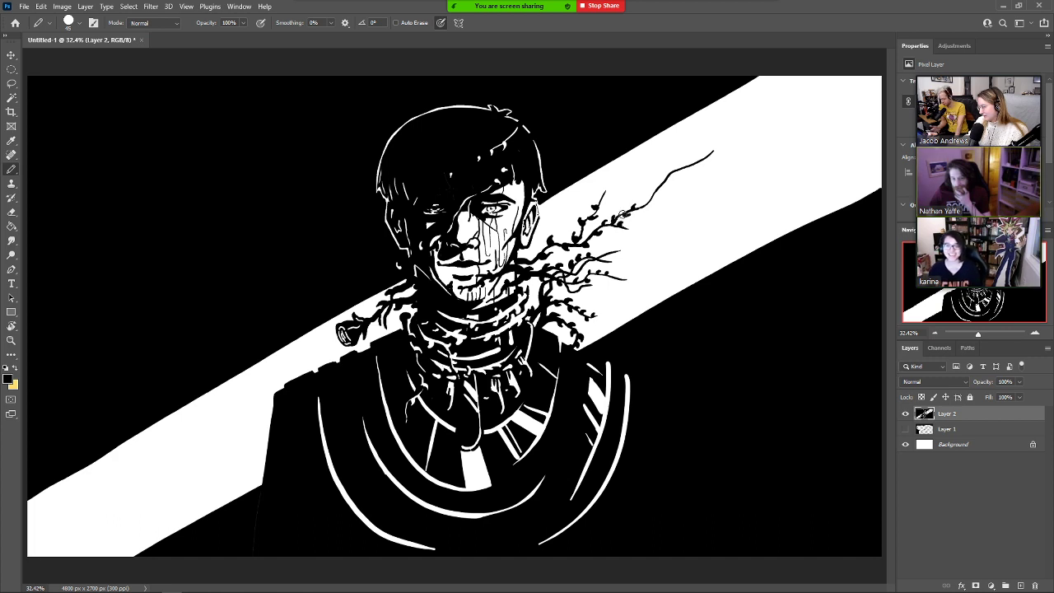
left_click_drag(643, 195, 650, 203)
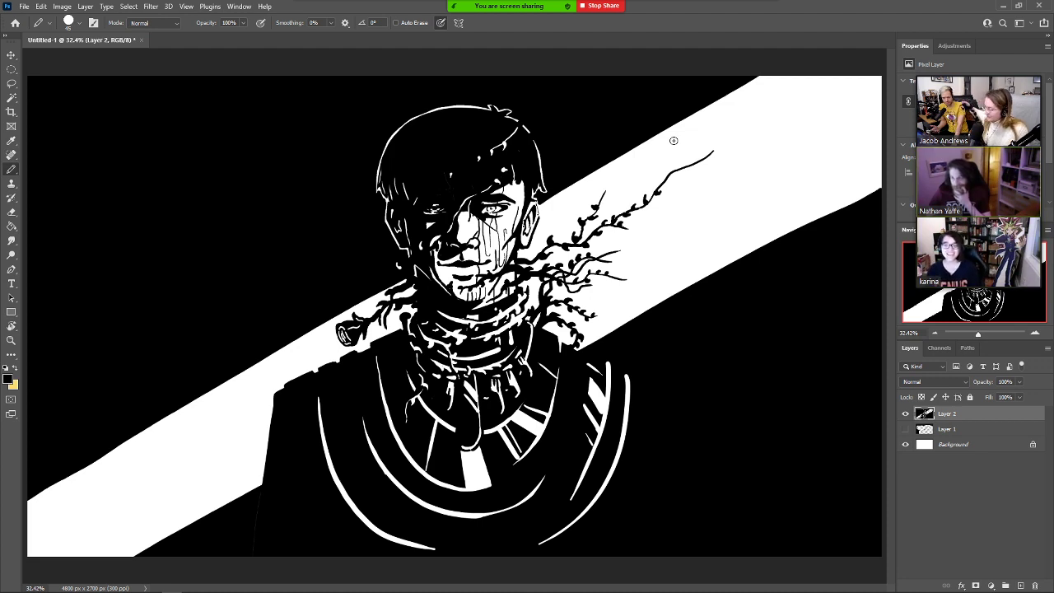
left_click_drag(664, 178, 659, 185)
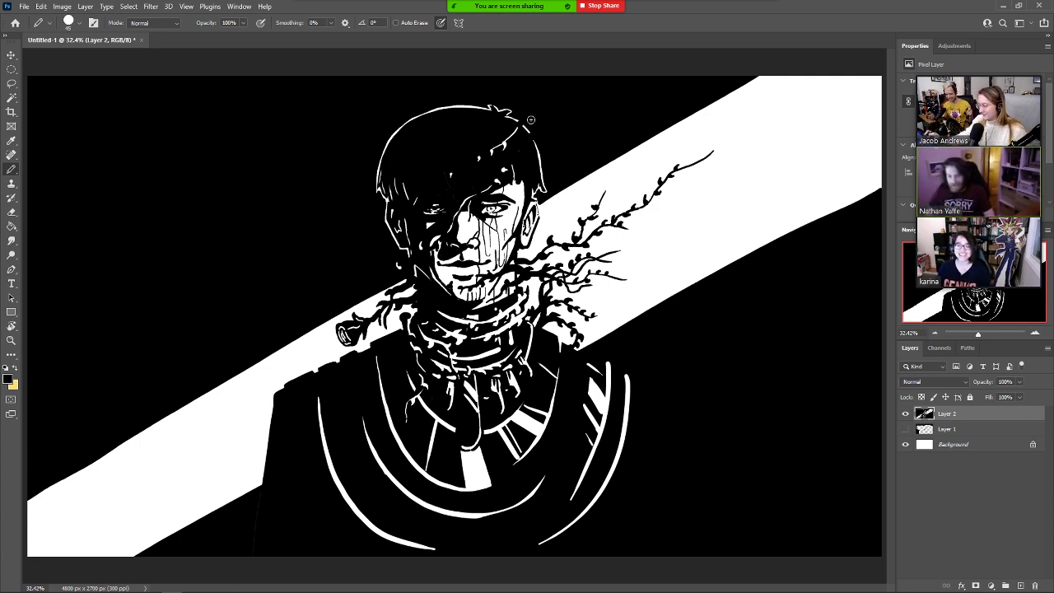
Erase a white thorny strand through the hair up to the head's right outline, and touch up a thorn on the long twig.
key("e")
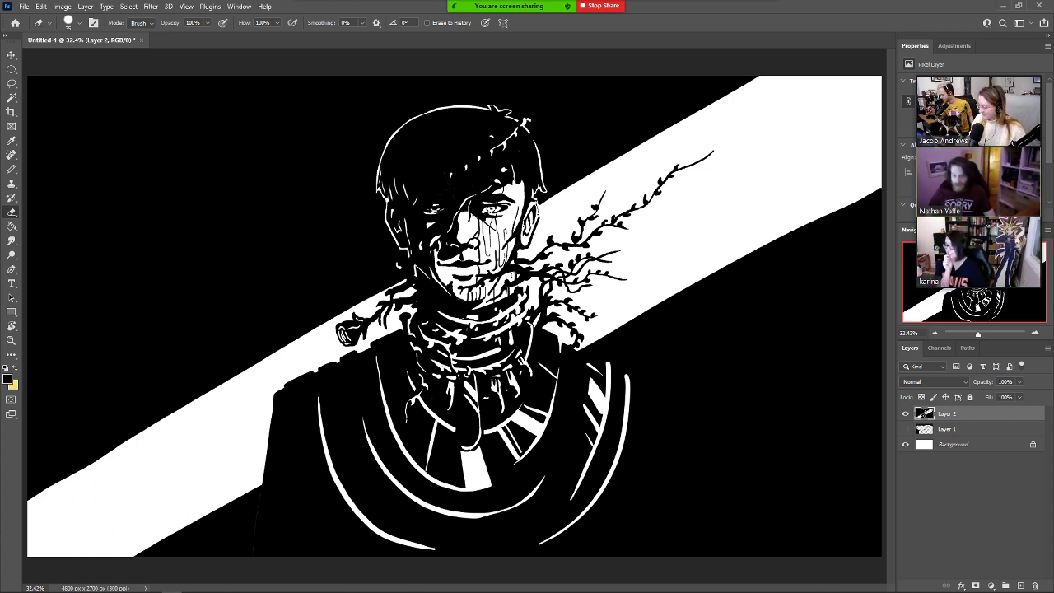
key("b")
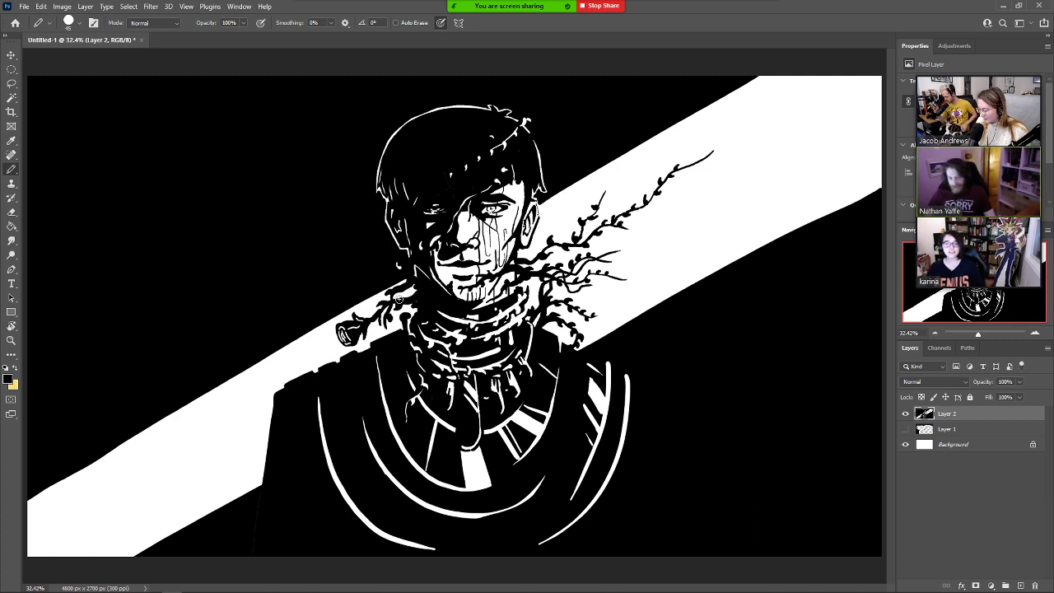
left_click_drag(652, 205, 654, 199)
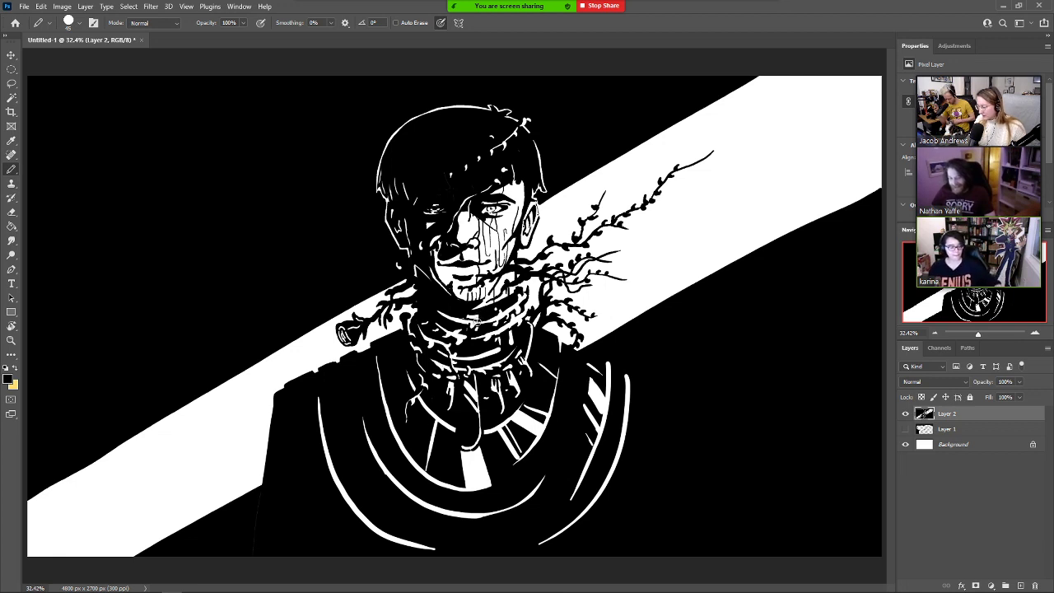
Trim the white fold near the robe's right shoulder with black, and lengthen the long twig's tip with more thorns.
key("e")
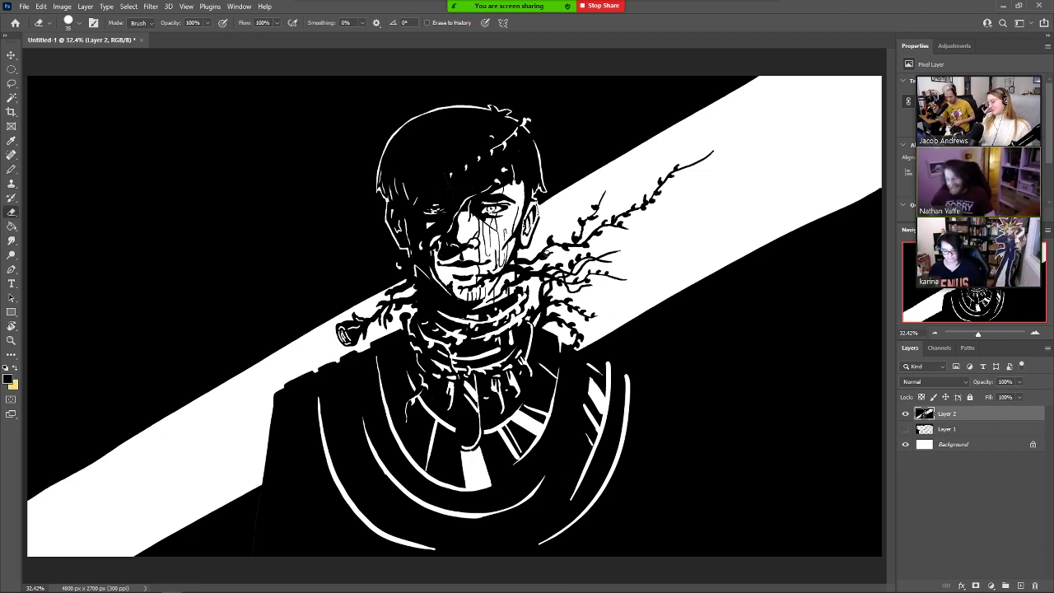
key("b")
left_click_drag(610, 359, 600, 437)
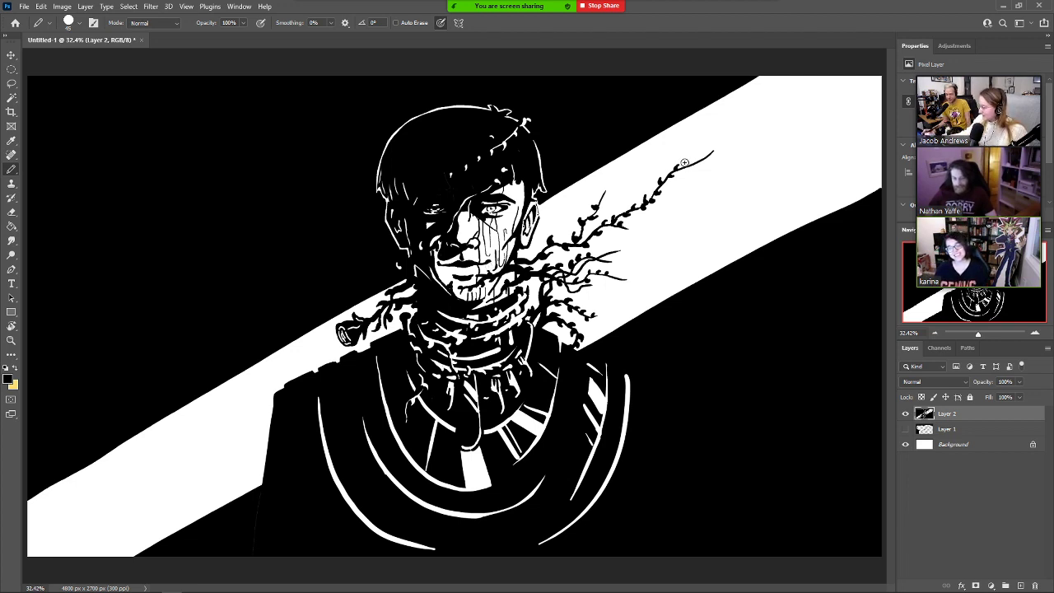
left_click_drag(686, 163, 694, 164)
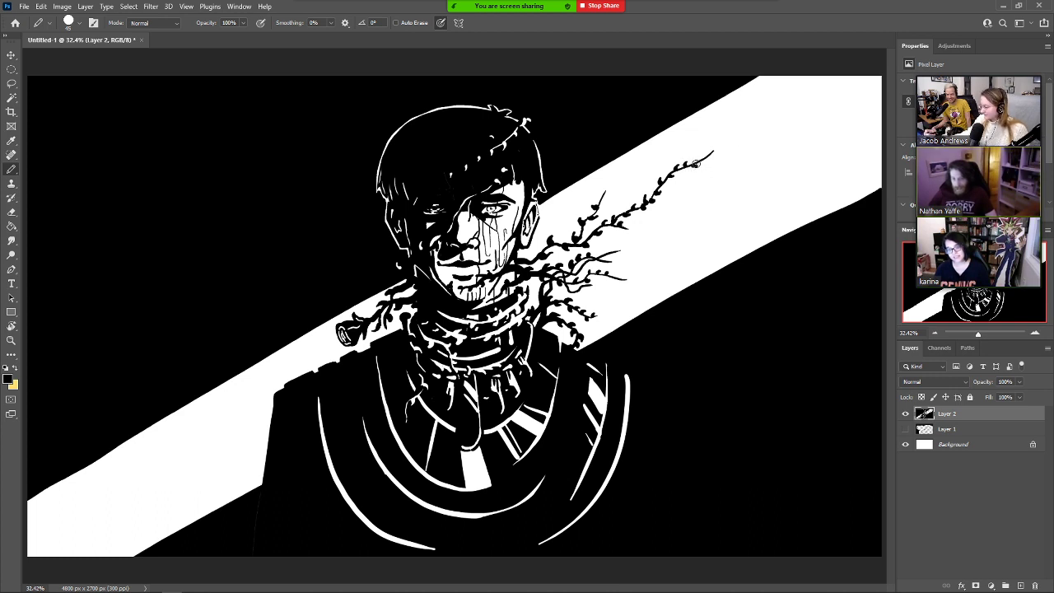
left_click_drag(712, 151, 727, 145)
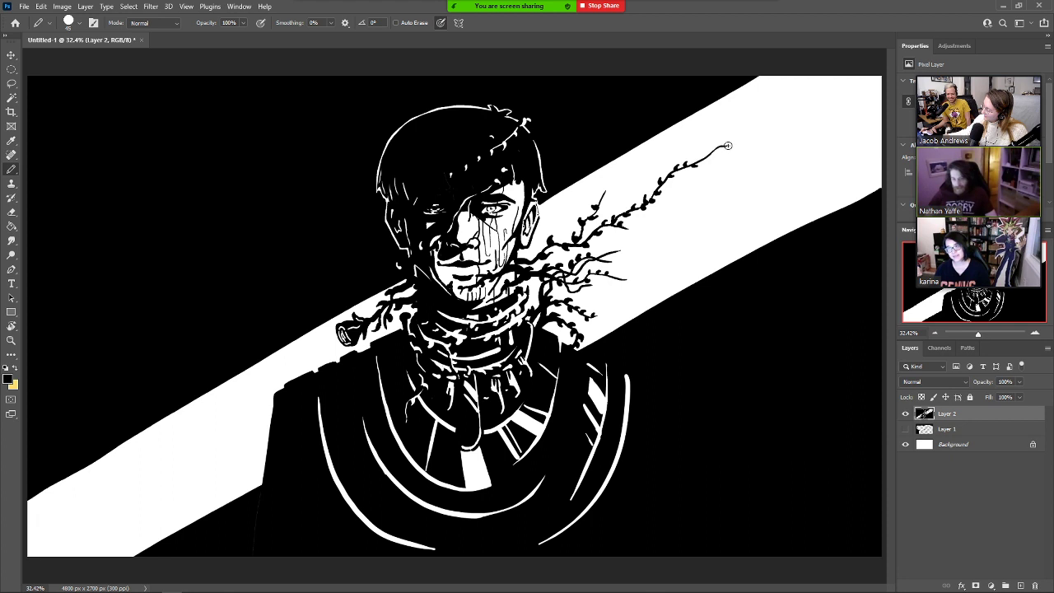
Draw a small black bud at the end of the short side twig, and shape it with eraser highlights and black touches.
mouse_move(628, 228)
left_mouse_down()
mouse_move(644, 229)
mouse_move(629, 227)
left_mouse_up()
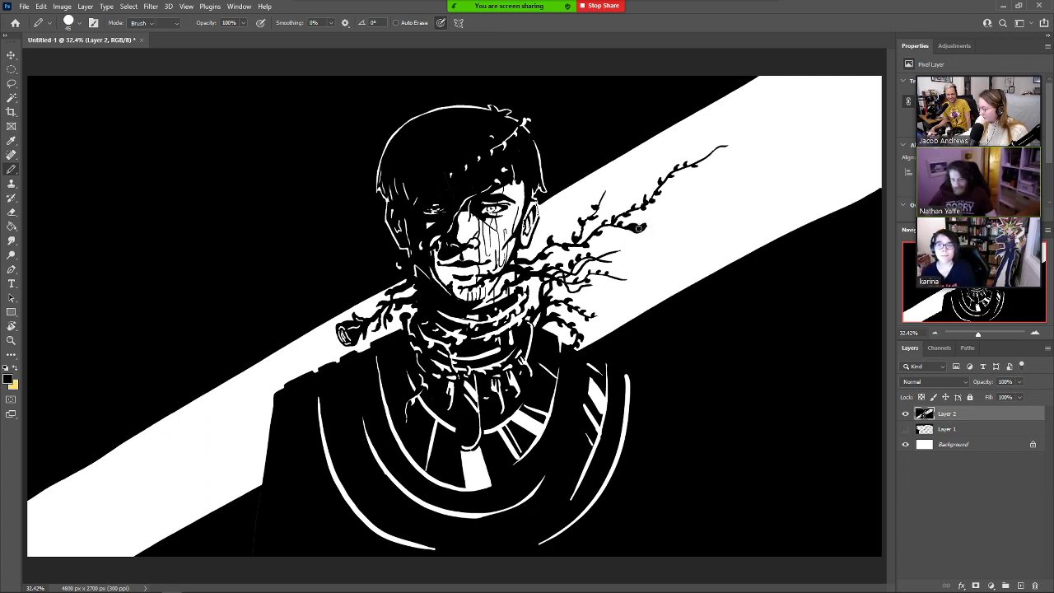
key("e")
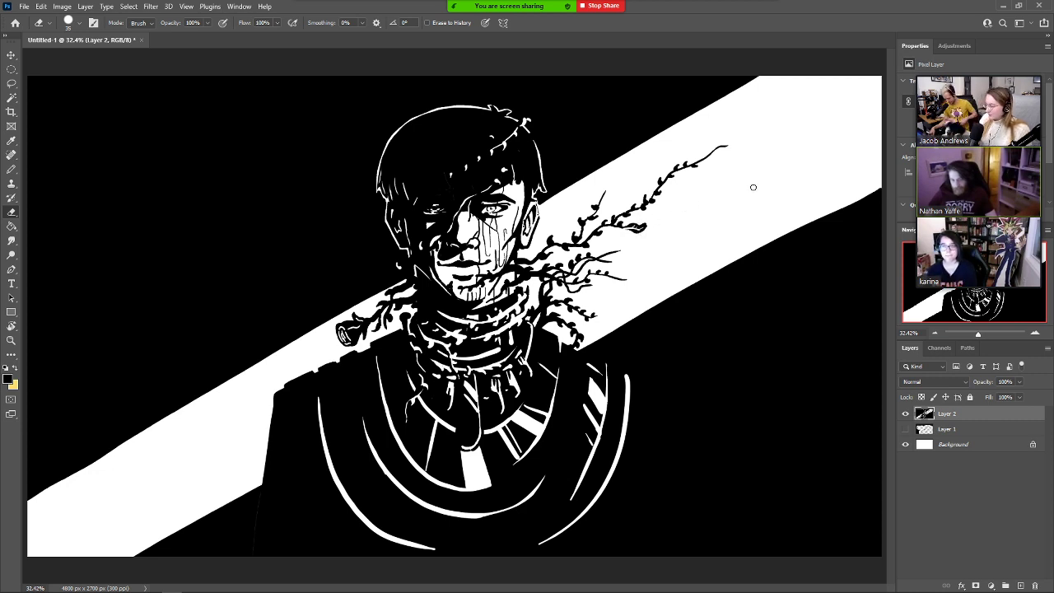
key("b")
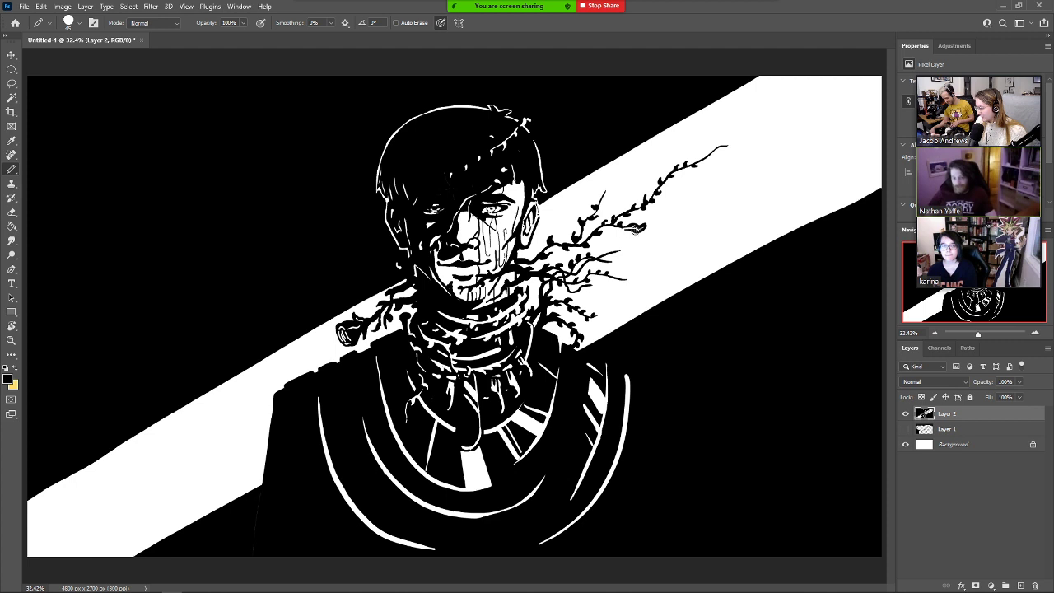
mouse_move(625, 231)
left_mouse_down()
mouse_move(638, 232)
mouse_move(620, 224)
left_mouse_up()
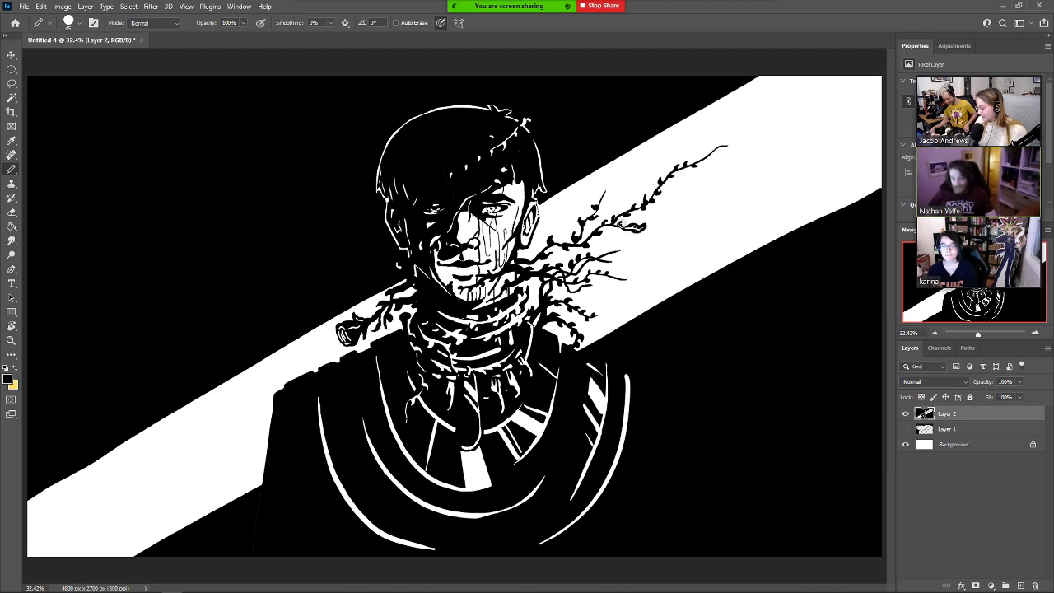
key("e")
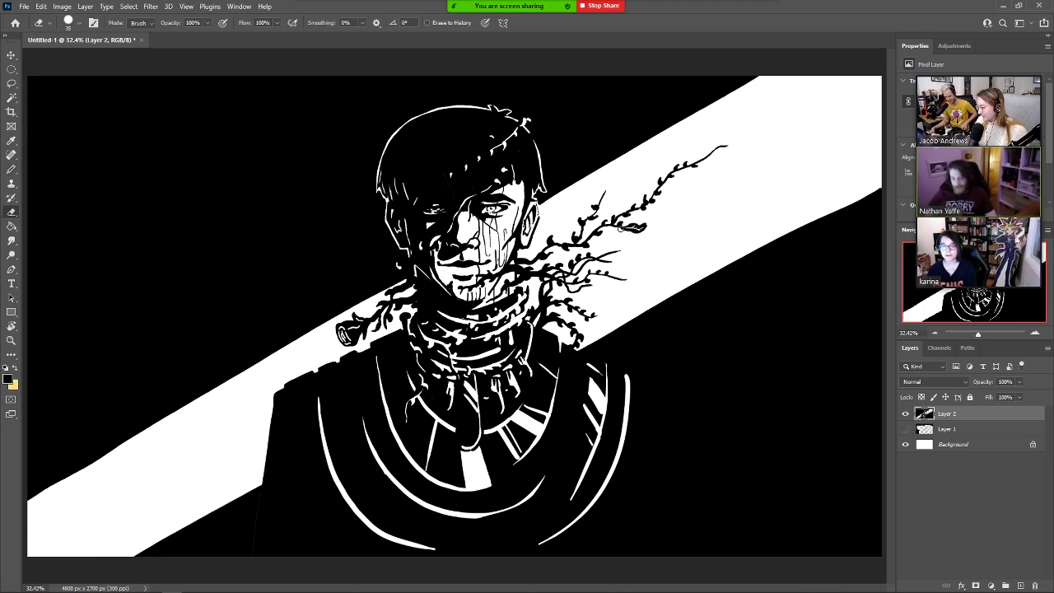
key("b")
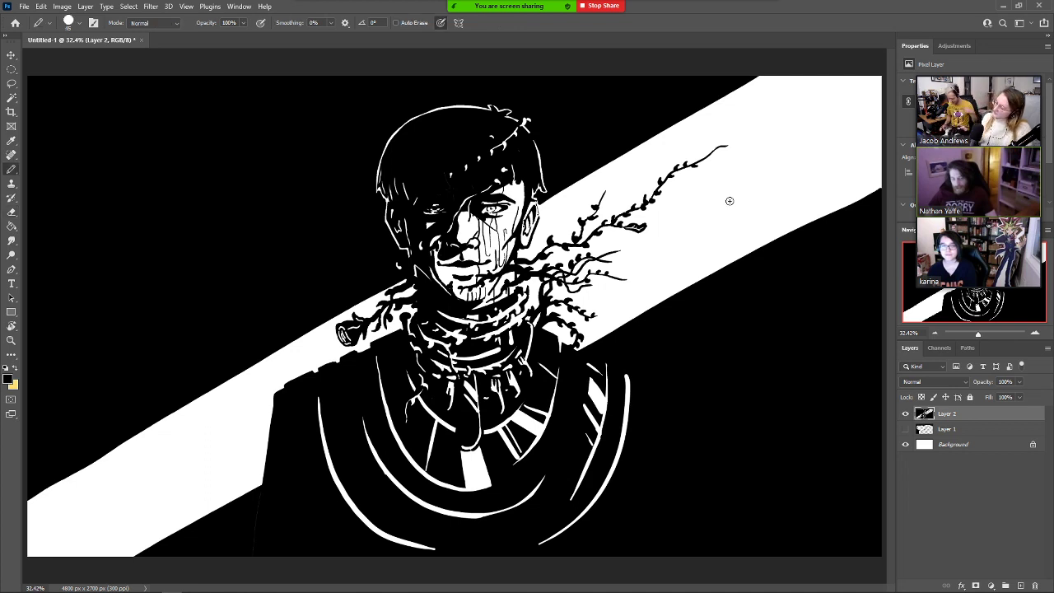
key("e")
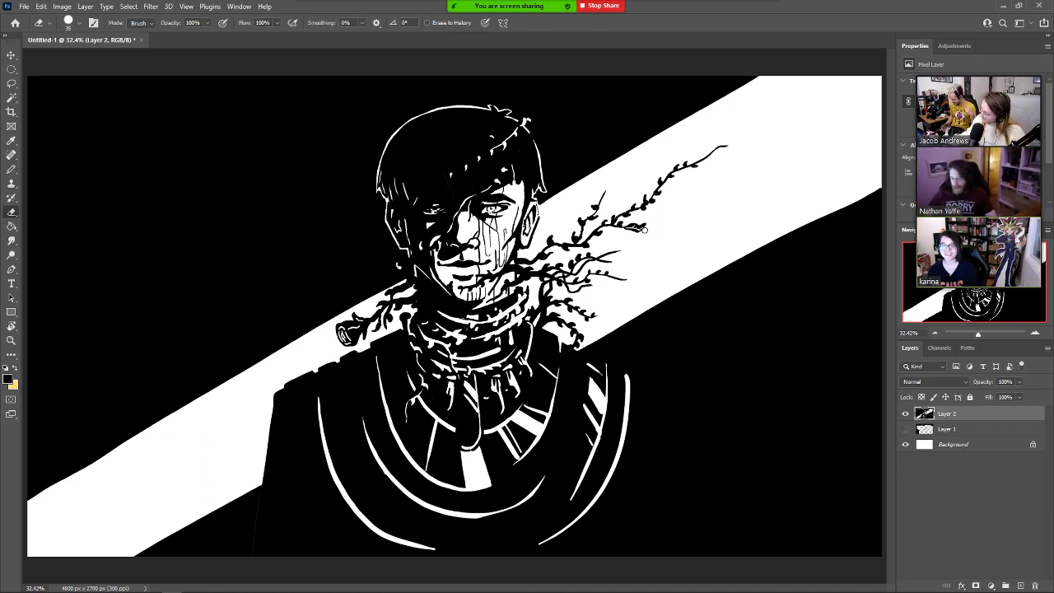
key("b")
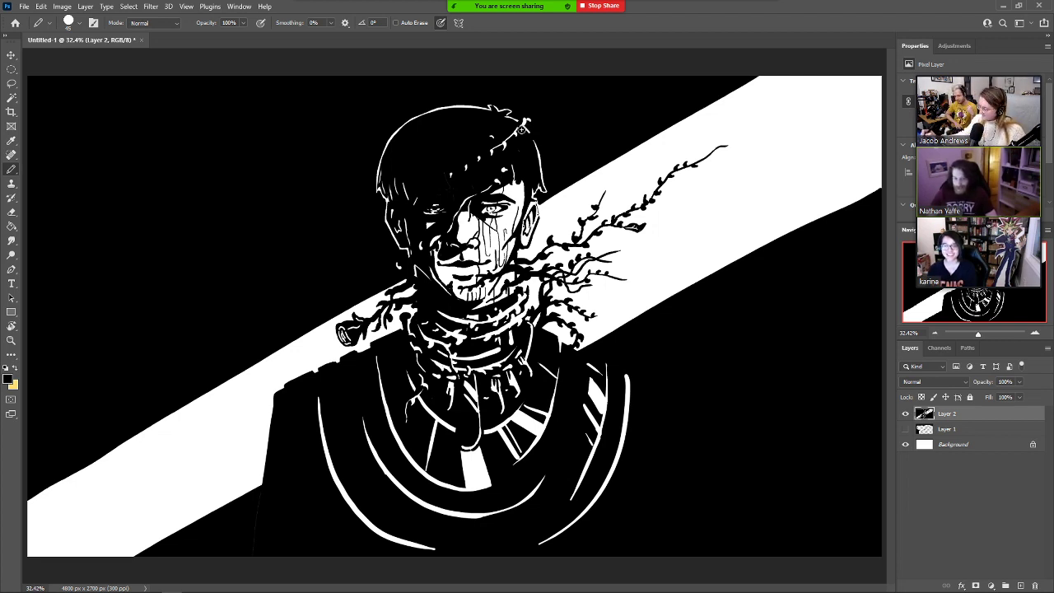
Paint out the white thorny strand across the hair in black, and rework the small white marks above the right brow.
key("e")
key("b")
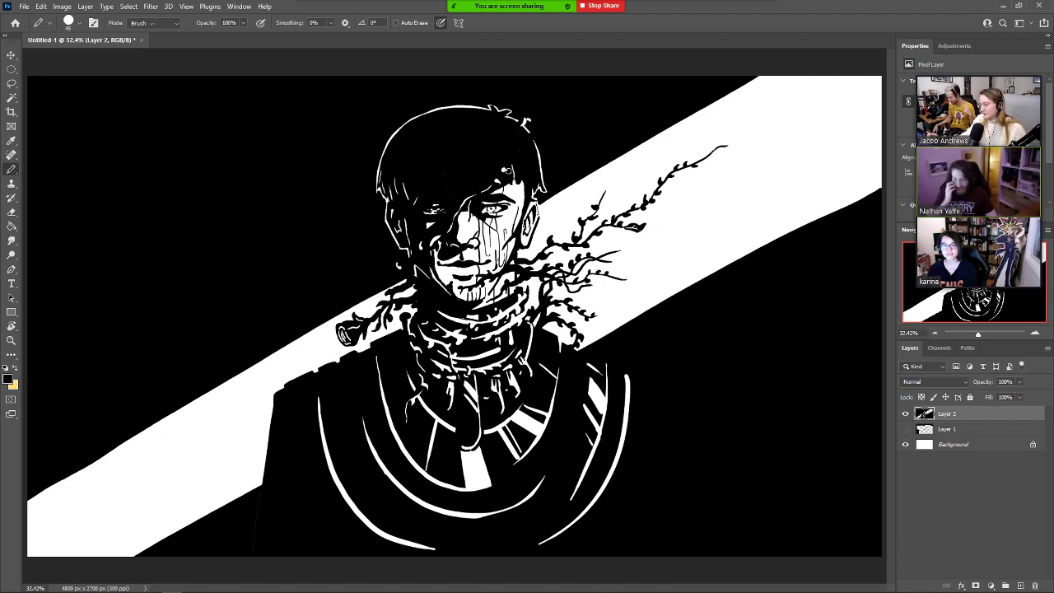
key("e")
left_click(504, 170)
key("b")
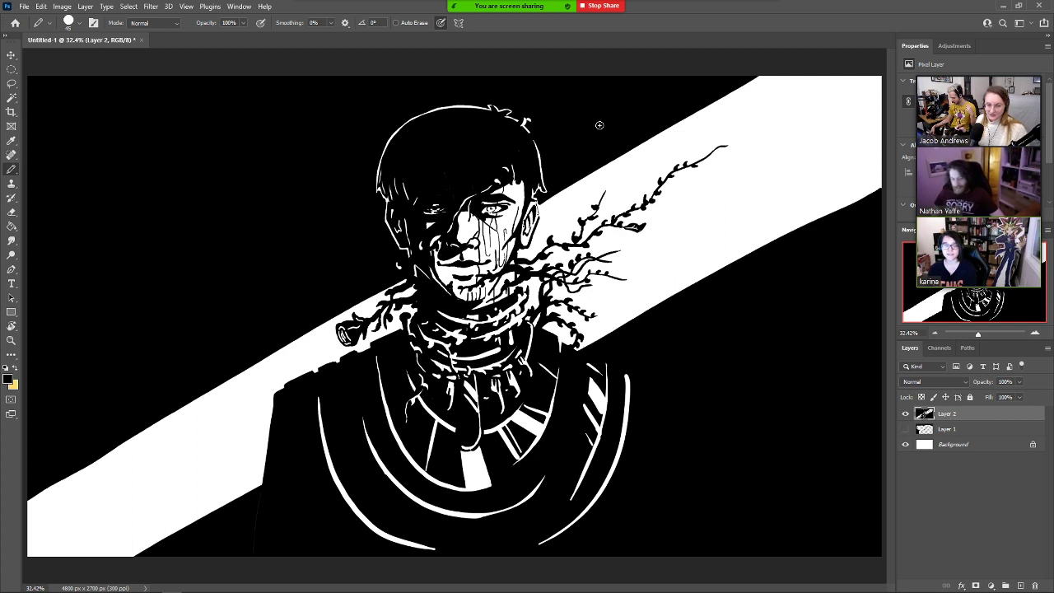
key("e")
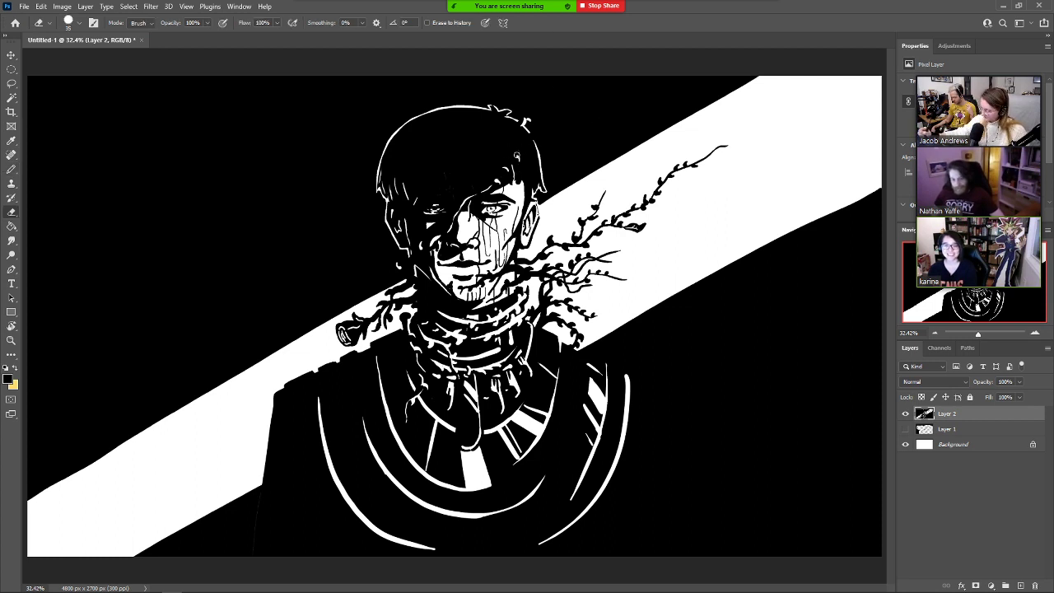
key("b")
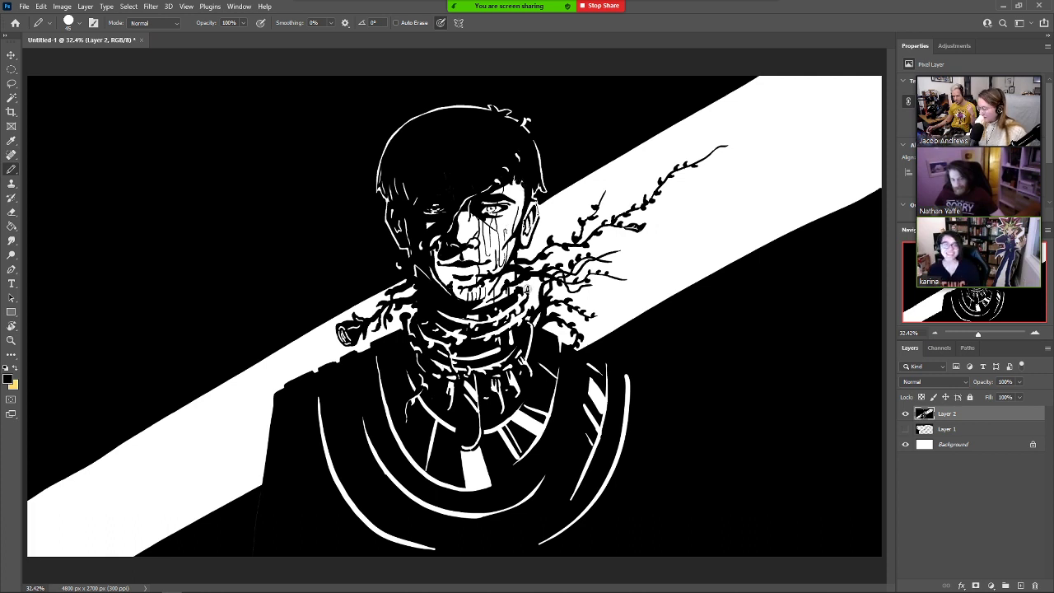
Touch up fine black and white details around the jaw, neck strands and the collar's hanging tip with pencil and eraser.
key("e")
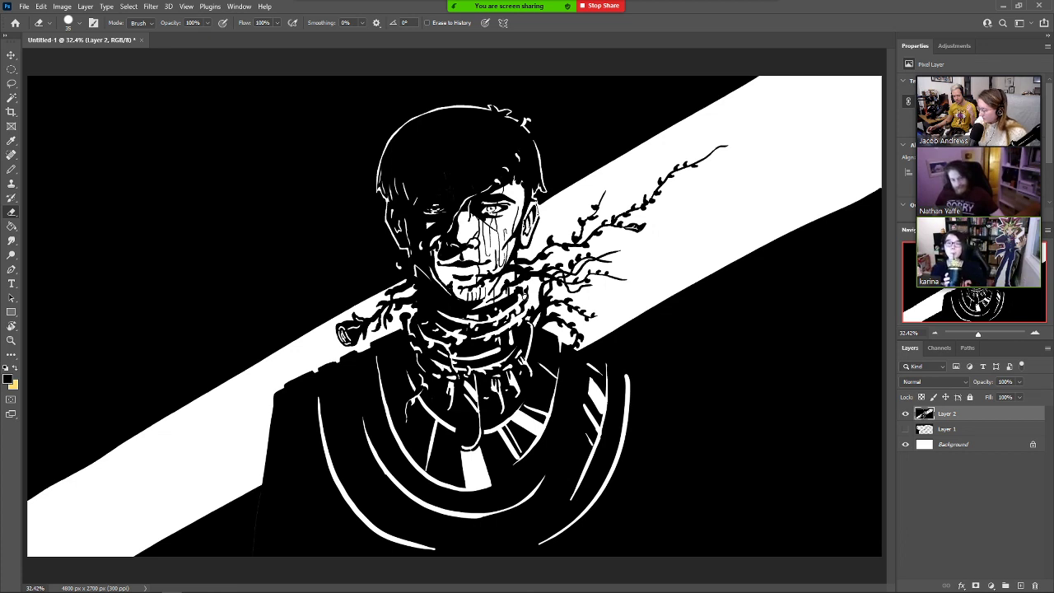
key("b")
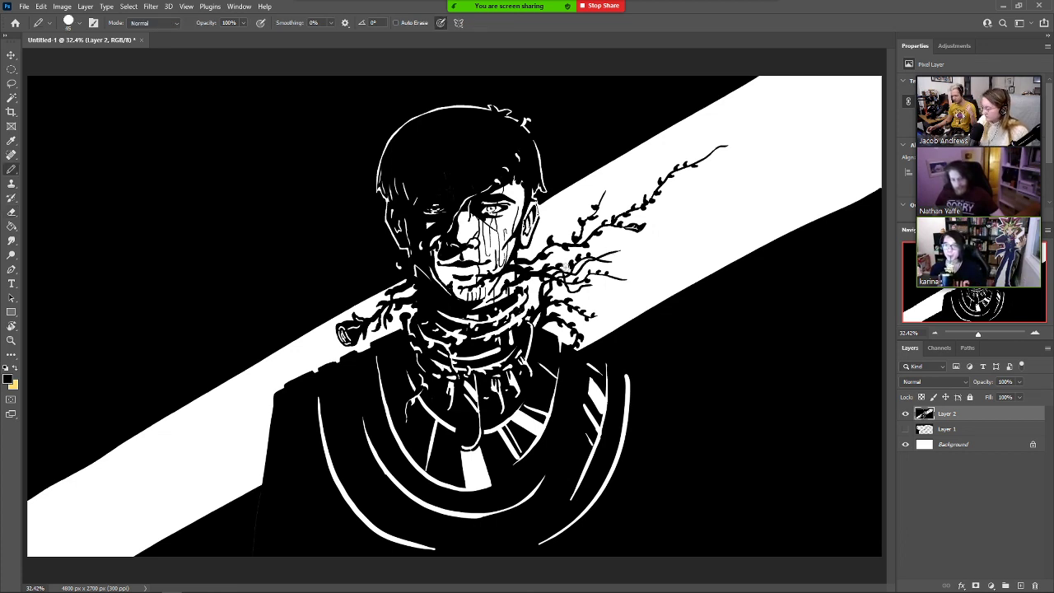
key("e")
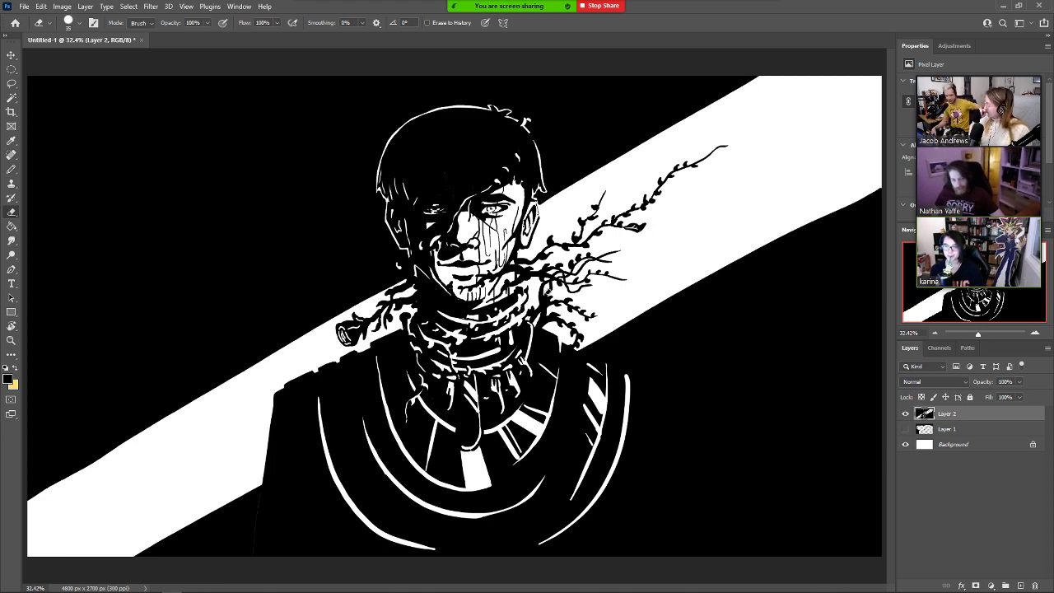
key("b")
key("e")
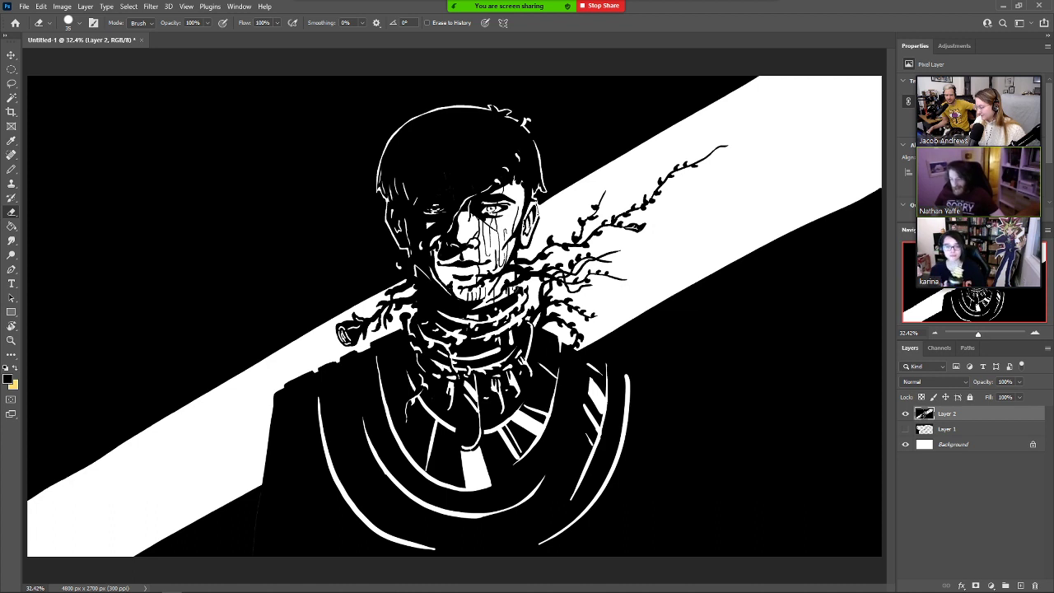
key("b")
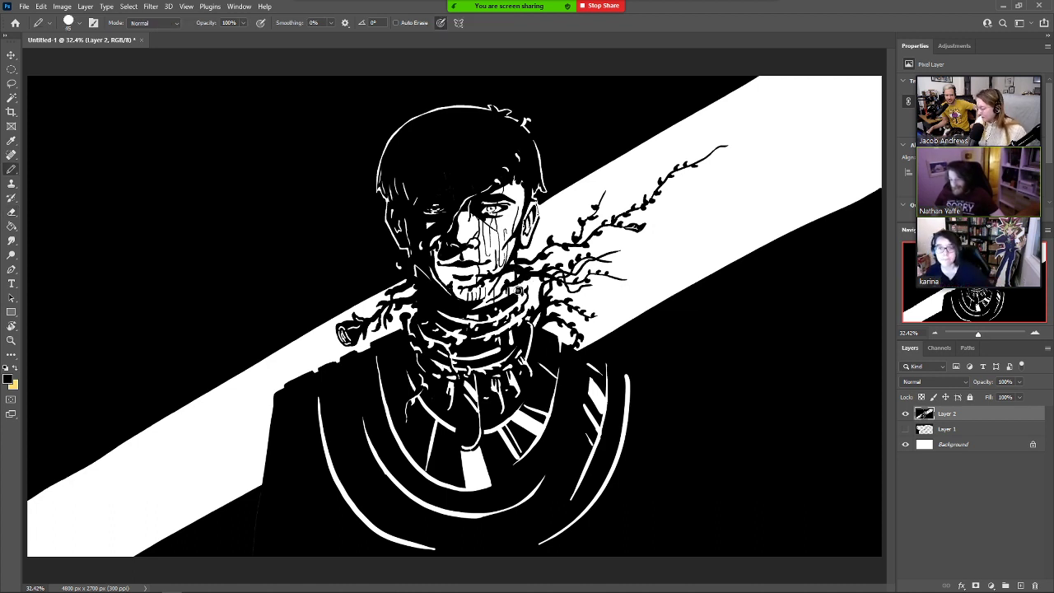
key("e")
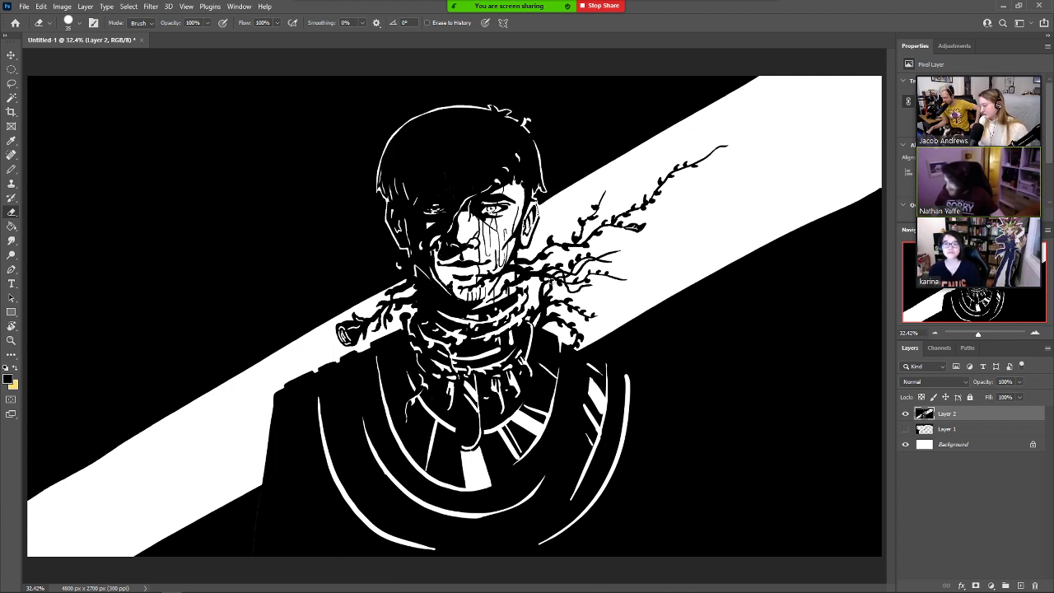
key("b")
key("e")
key("b")
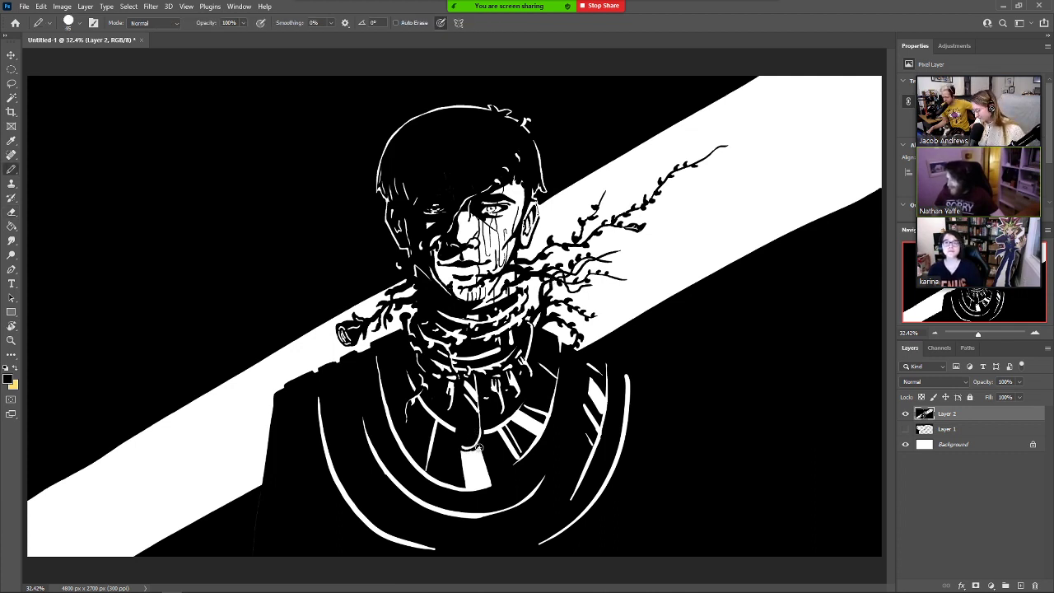
Erase thin extra white rays into the striped section of the collar to the right of the hanging tip.
key("e")
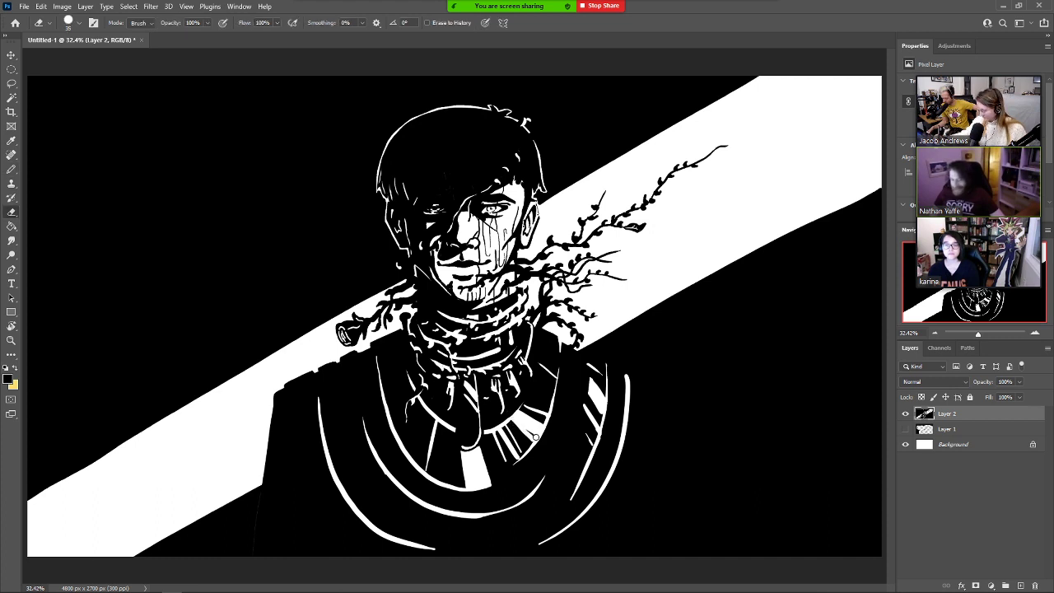
key("ctrl+z")
left_click_drag(510, 419, 531, 440)
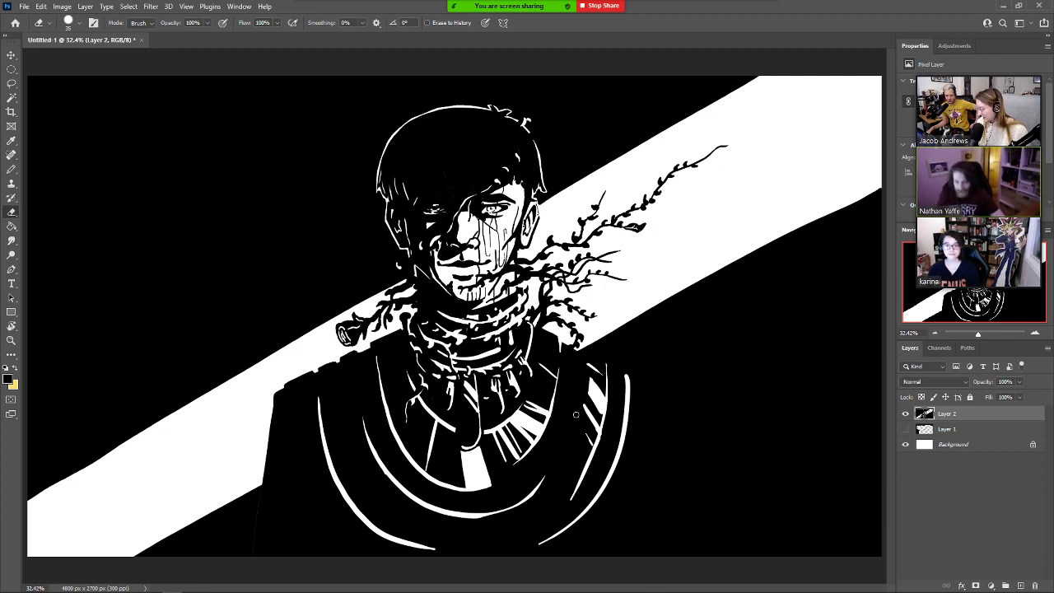
key("b")
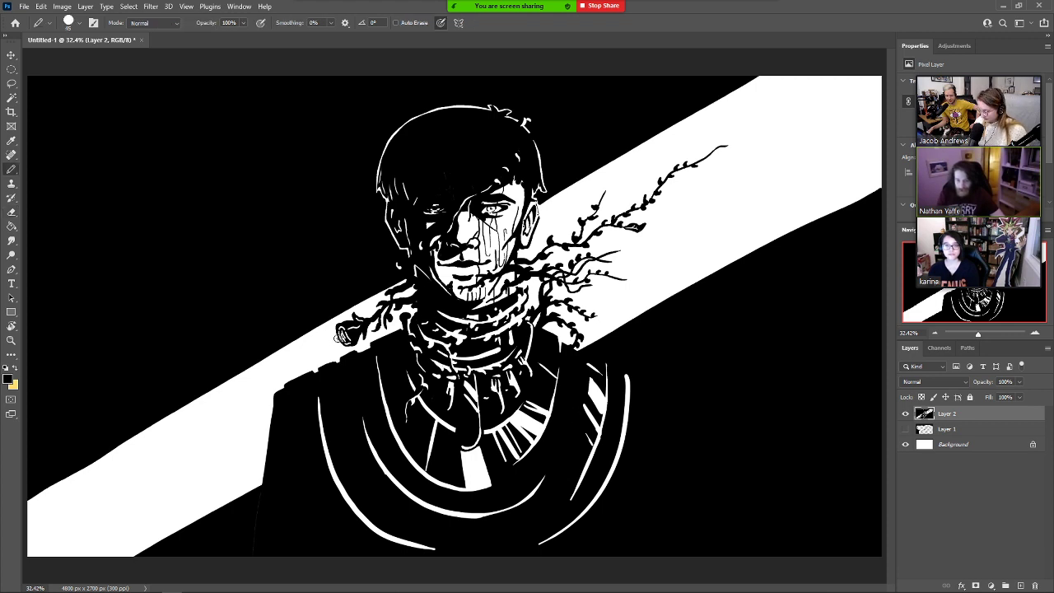
left_click_drag(339, 333, 270, 376)
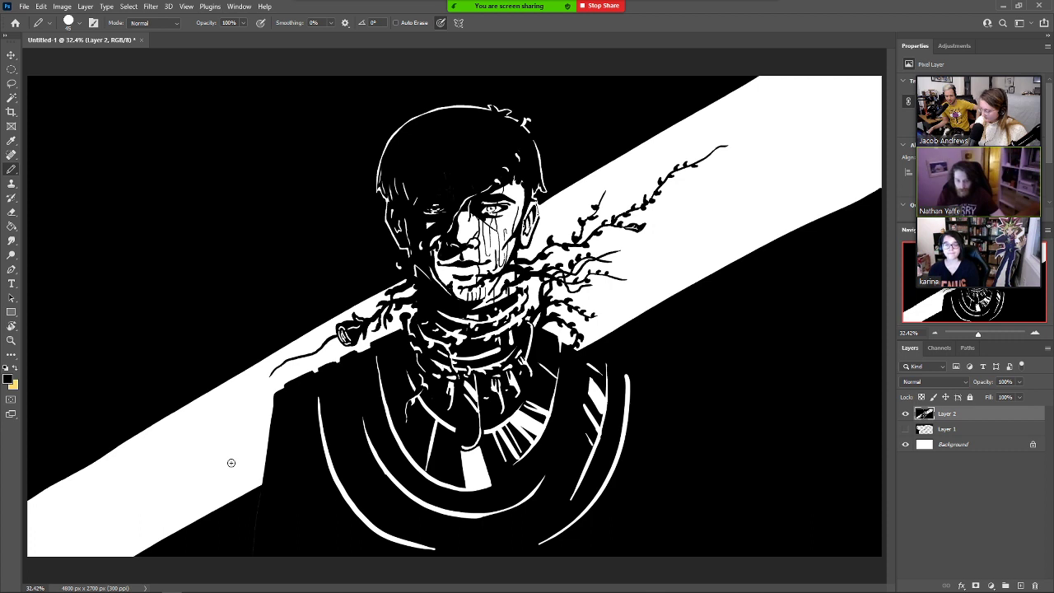
key("ctrl+z")
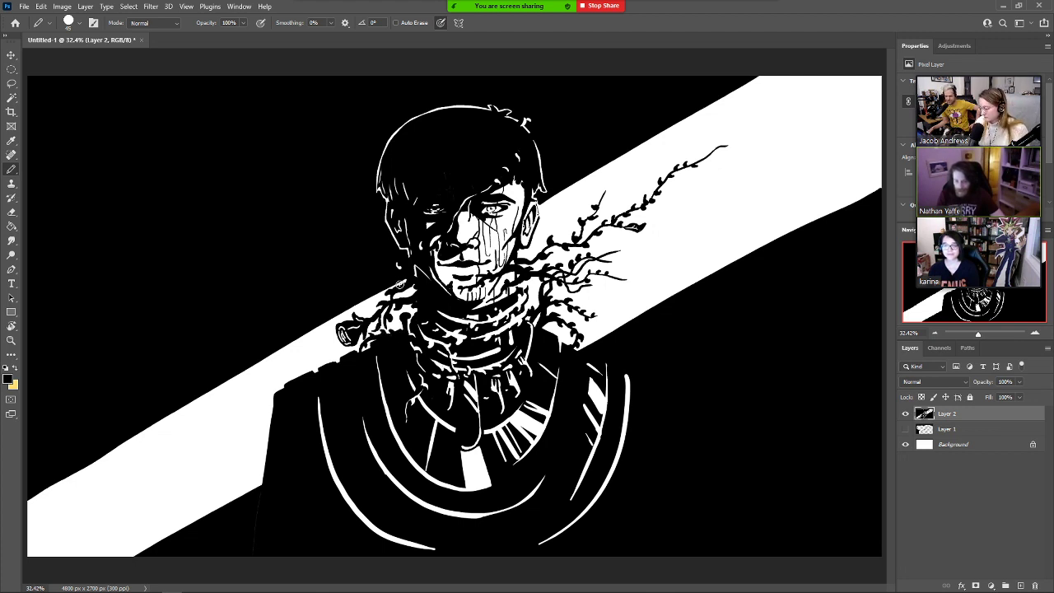
Add a new layer between Layer 2 and Layer 1 and fill it with dark reddish brown #503a37.
key("e")
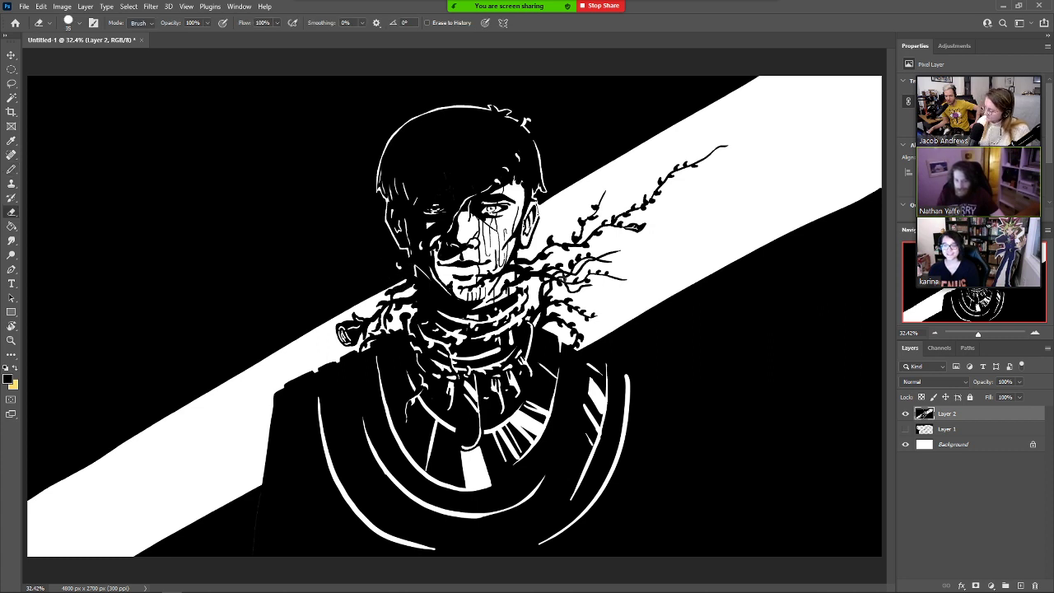
key("b")
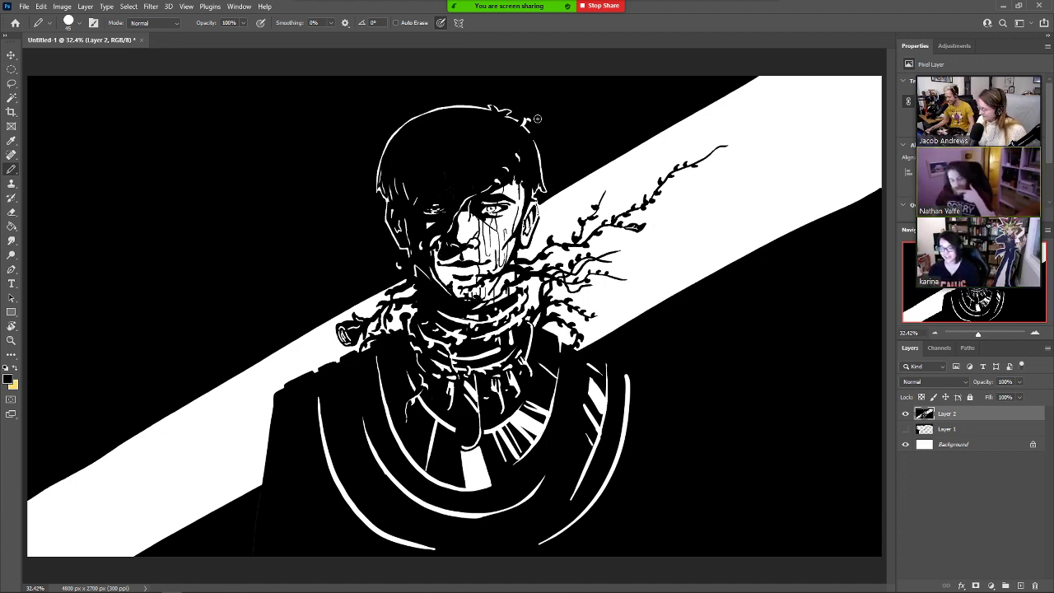
left_click(985, 431)
left_click(1020, 586)
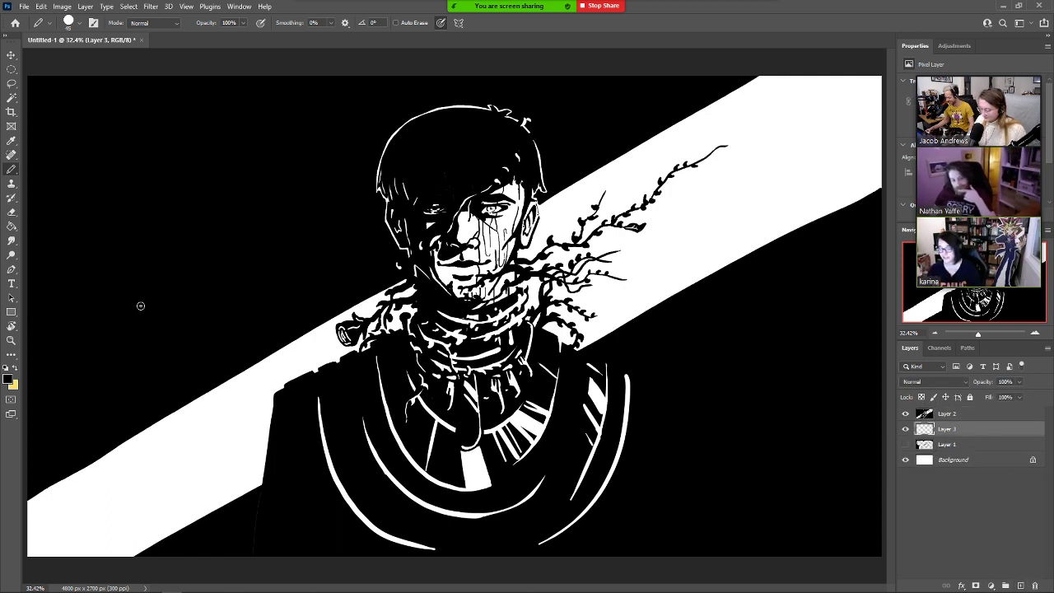
left_click(9, 379)
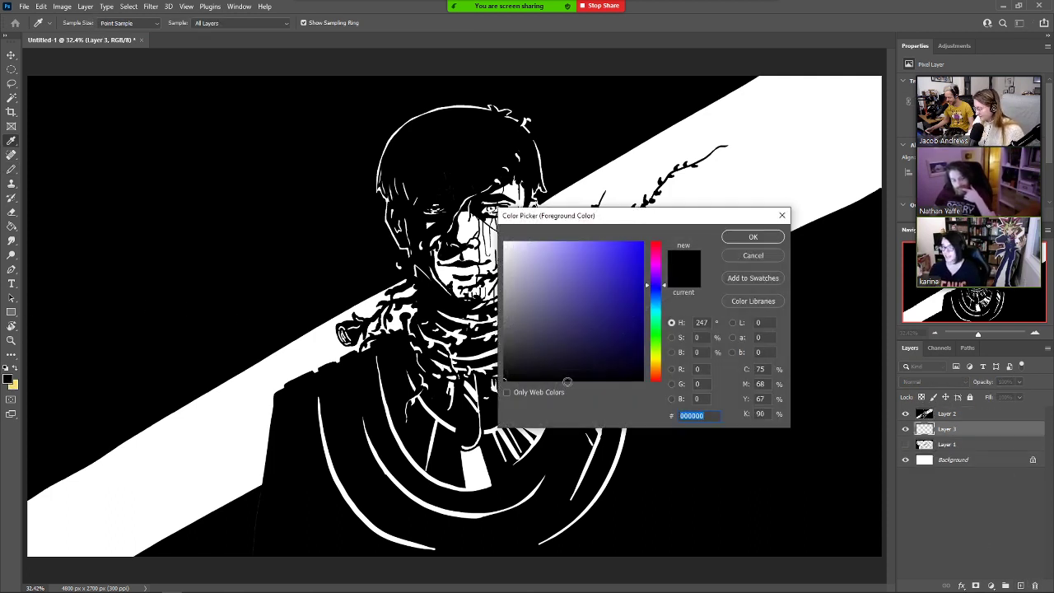
left_click(656, 381)
left_click_drag(540, 344, 547, 336)
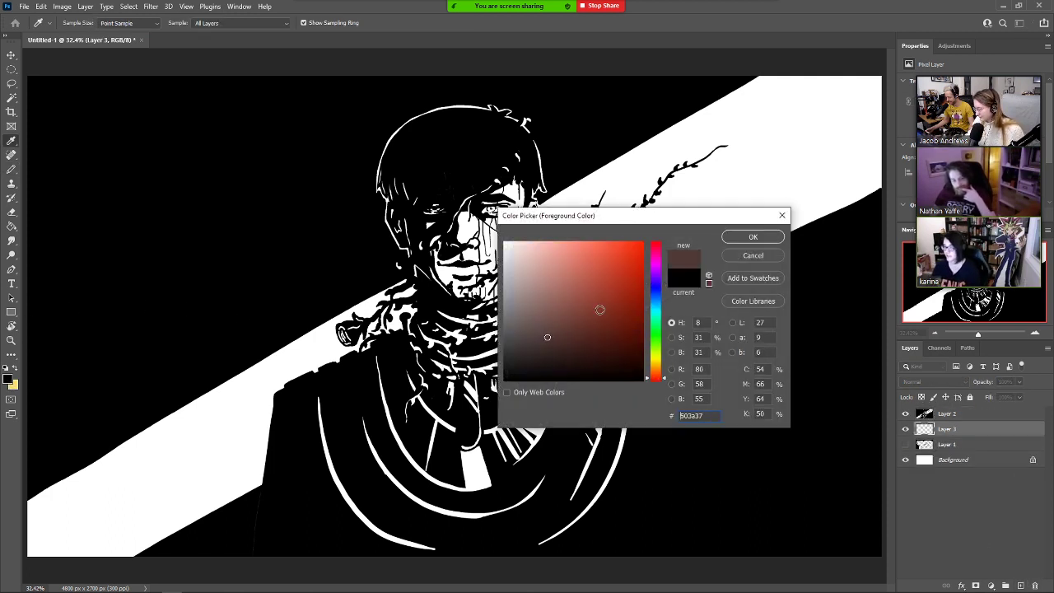
left_click(746, 239)
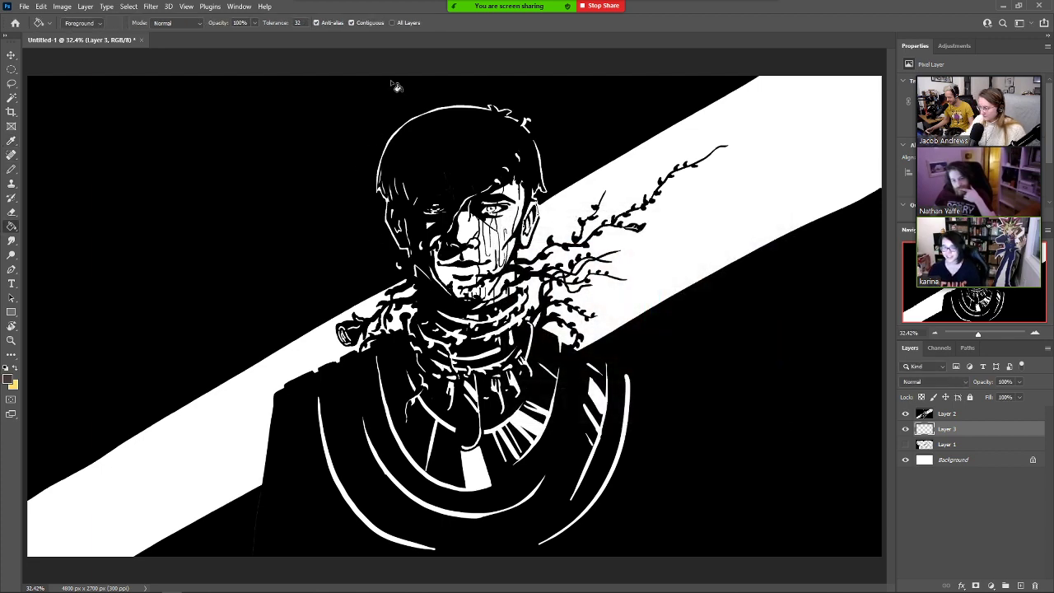
left_click(275, 442)
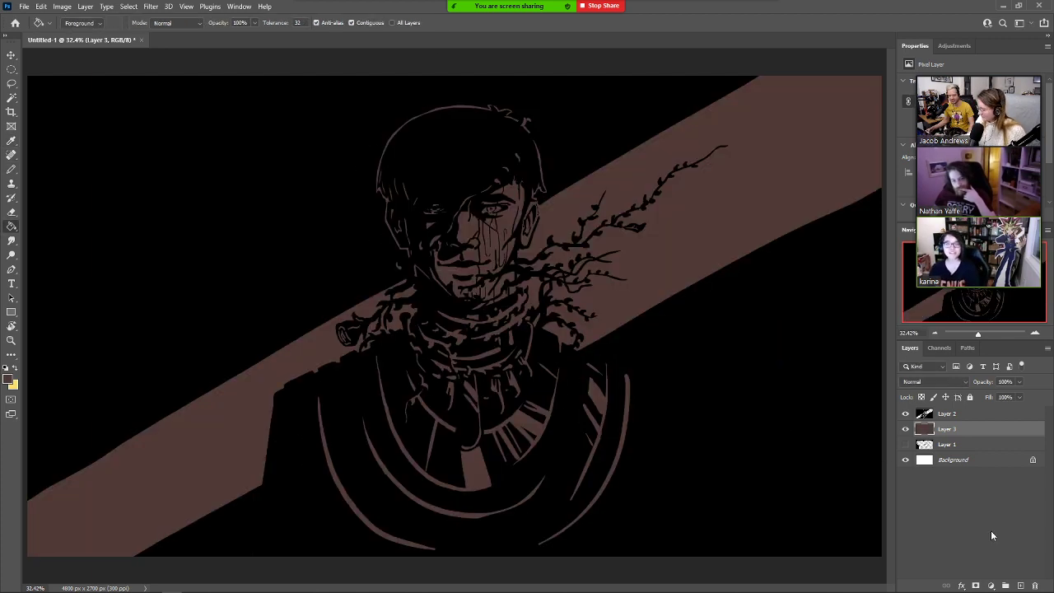
Add a layer above the brown fill and paint the collar's innermost large ring line in yellow #ecd433.
left_click(1021, 587)
left_click(8, 379)
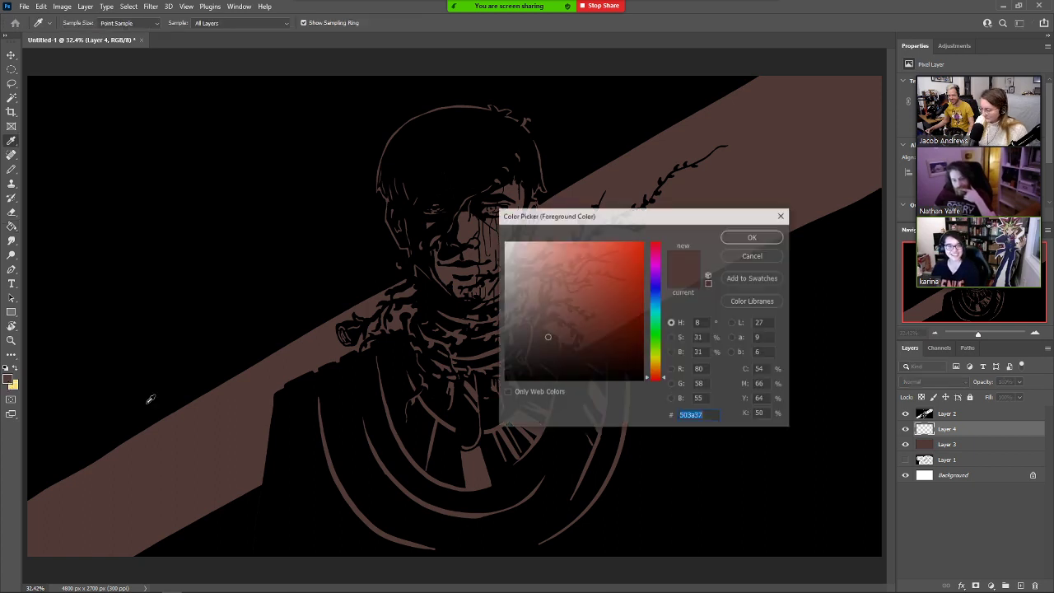
left_click_drag(661, 369, 659, 361)
left_click(613, 254)
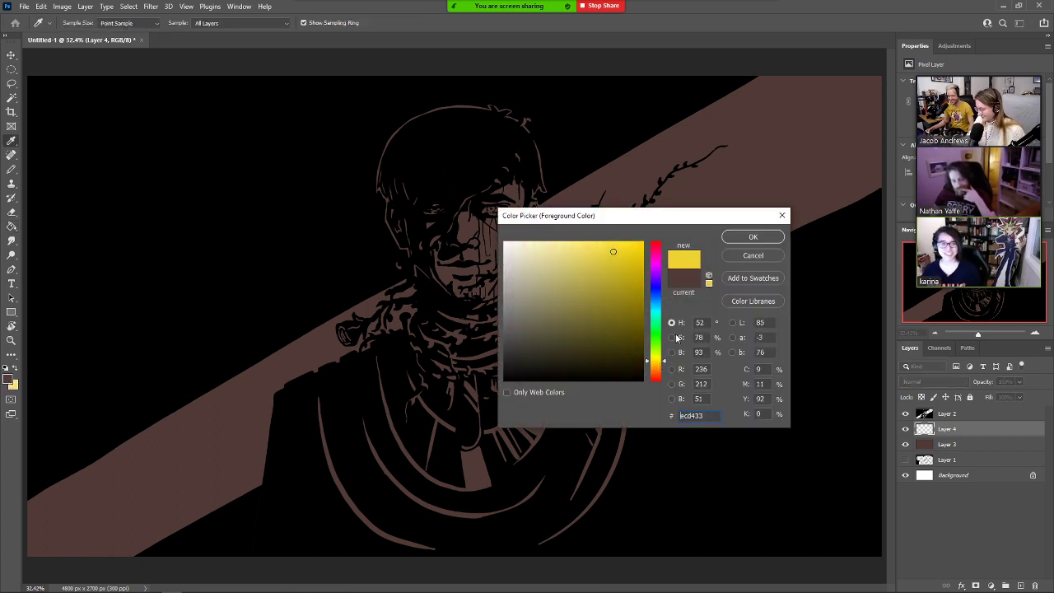
left_click(753, 237)
key("b")
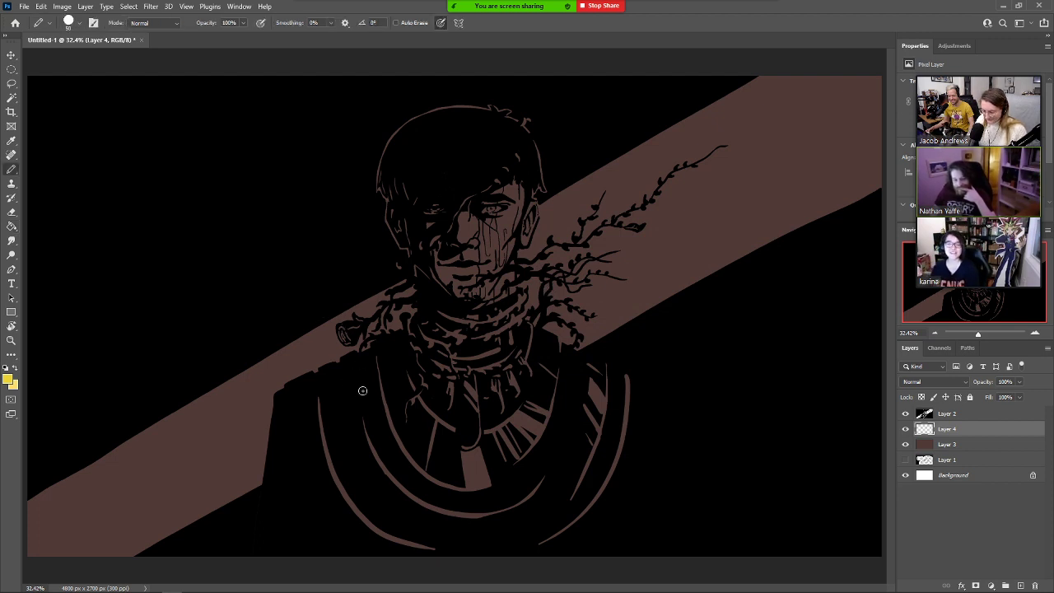
mouse_move(376, 359)
left_mouse_down()
mouse_move(398, 447)
mouse_move(440, 484)
mouse_move(491, 490)
mouse_move(553, 422)
mouse_move(562, 353)
mouse_move(528, 325)
mouse_move(529, 351)
left_mouse_up()
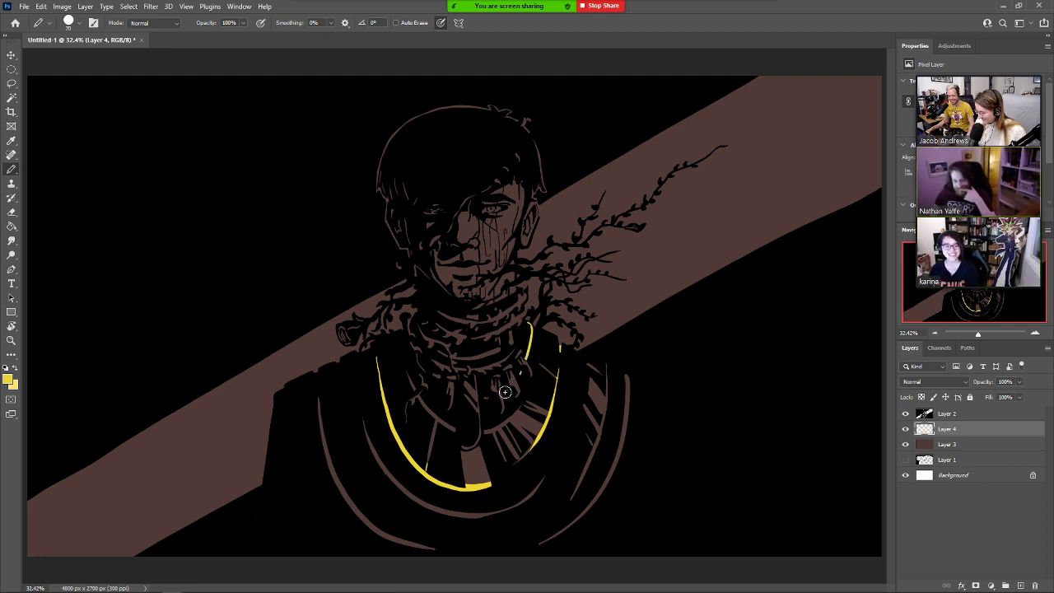
Paint the robe's left arcs, the middle arc and the collar's central panel yellow, enlarging the brush.
mouse_move(409, 371)
left_mouse_down()
mouse_move(445, 429)
mouse_move(458, 426)
mouse_move(433, 429)
mouse_move(427, 465)
mouse_move(501, 411)
mouse_move(459, 453)
mouse_move(478, 455)
mouse_move(451, 463)
mouse_move(476, 454)
mouse_move(468, 481)
mouse_move(492, 489)
mouse_move(556, 470)
mouse_move(486, 513)
mouse_move(408, 495)
mouse_move(360, 419)
mouse_move(319, 395)
mouse_move(329, 460)
mouse_move(434, 548)
left_mouse_up()
key("bracketright")
key("bracketright")
key("bracketright")
key("bracketright")
key("bracketright")
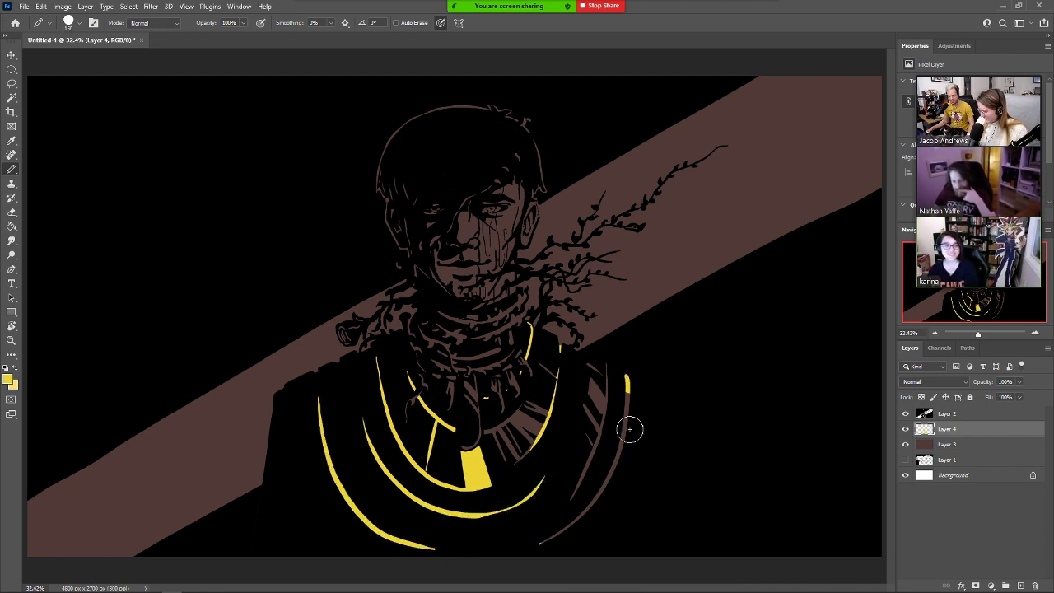
Paint the robe's right arcs, its shoulder slats, the collar's striped rays and the lower neck bands yellow.
left_click_drag(628, 379, 540, 544)
mouse_move(607, 364)
left_mouse_down()
mouse_move(571, 498)
mouse_move(579, 431)
mouse_move(601, 402)
left_mouse_up()
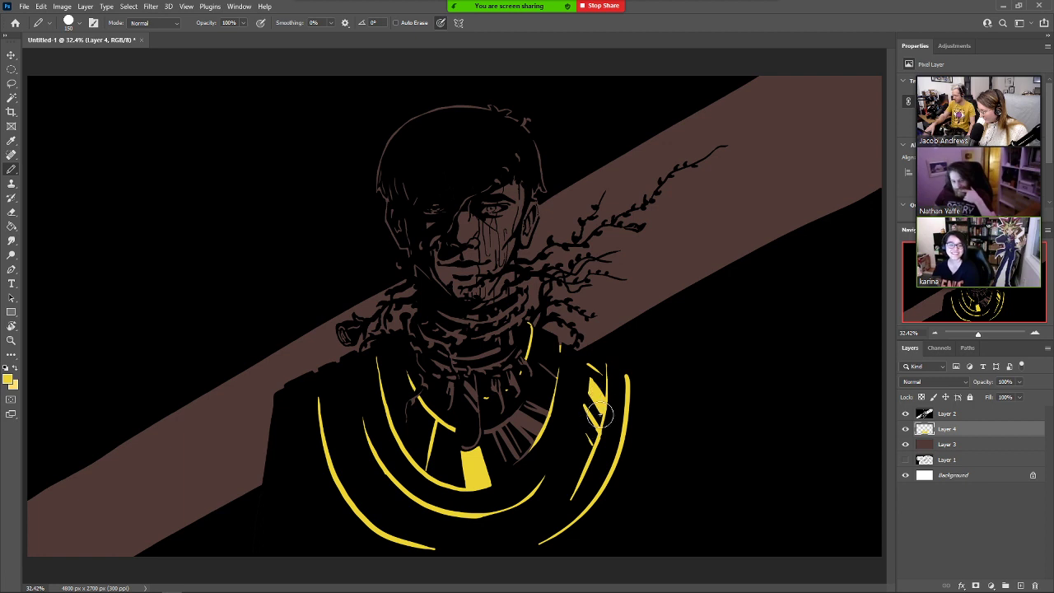
mouse_move(523, 407)
left_mouse_down()
mouse_move(489, 431)
mouse_move(505, 428)
mouse_move(511, 455)
left_mouse_up()
left_click_drag(554, 417, 524, 452)
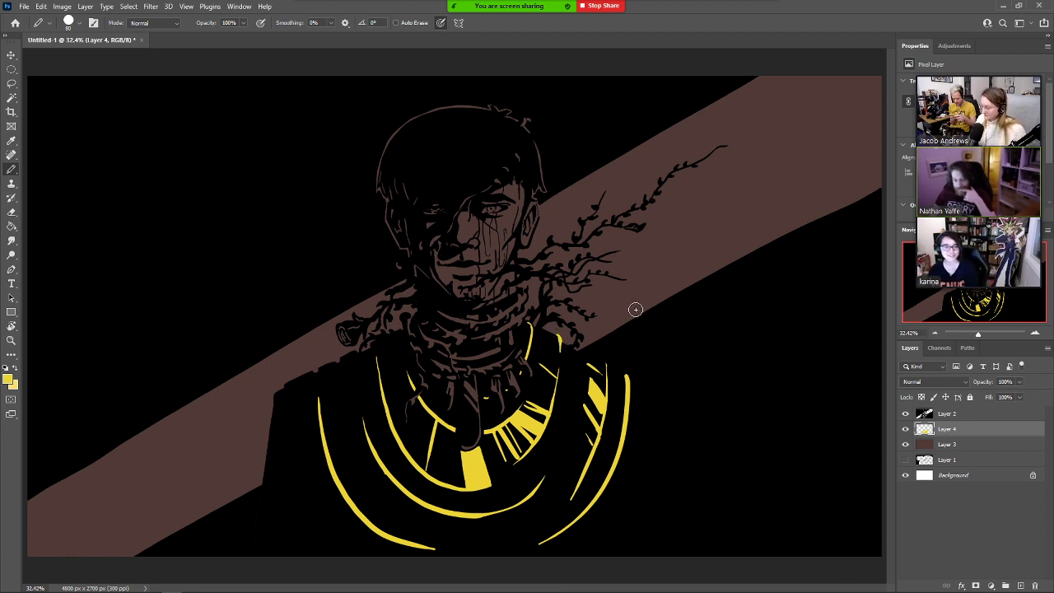
left_click_drag(512, 357, 462, 368)
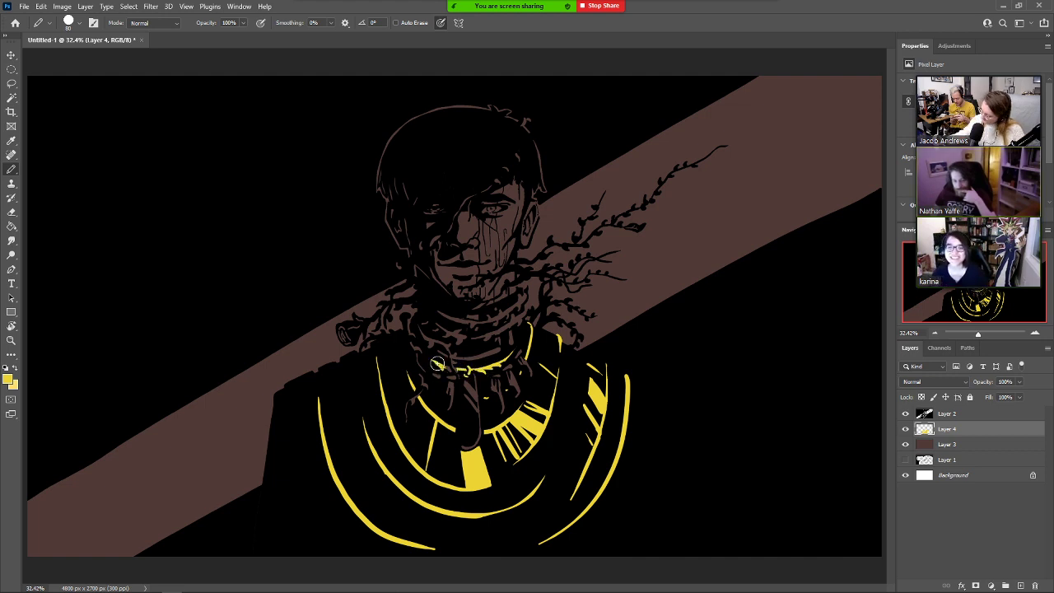
left_click_drag(457, 359, 499, 350)
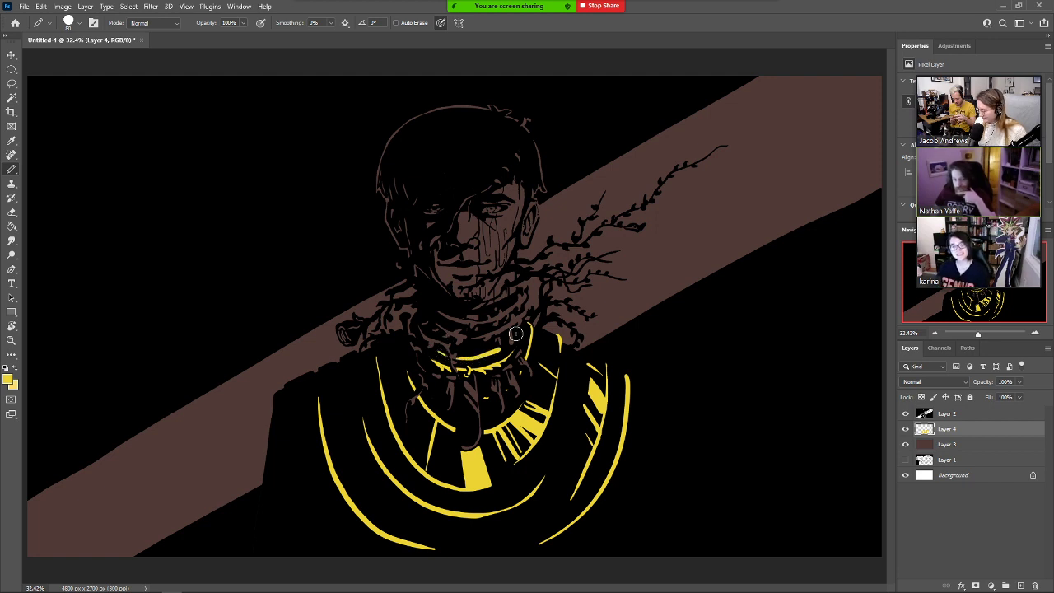
Choose a light blue-grey, paint the edges of the face, ears and jaw with it, and fill the remaining face area.
left_click(8, 379)
left_click(522, 325)
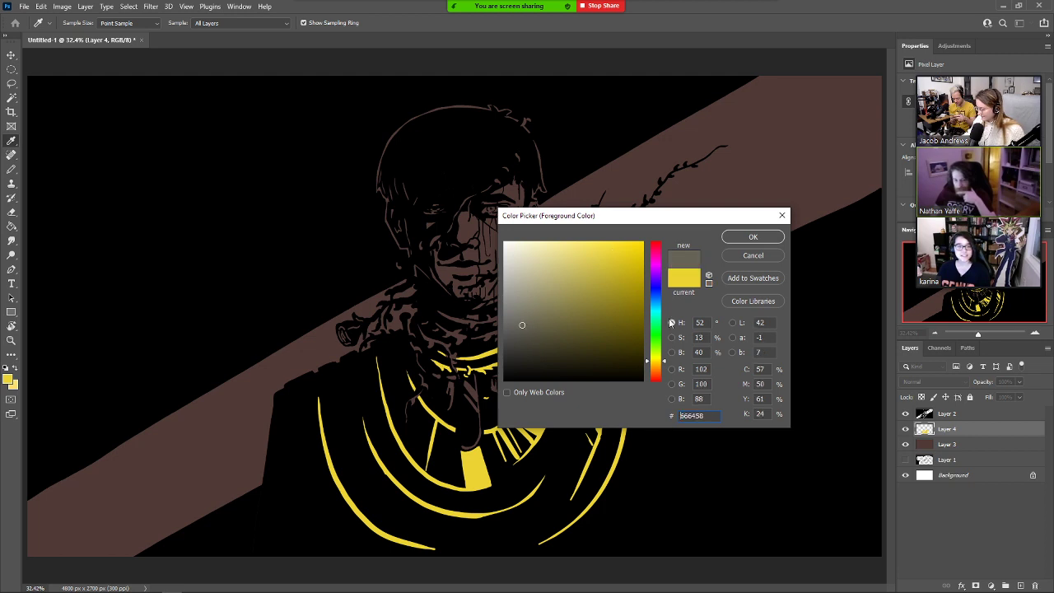
left_click(656, 300)
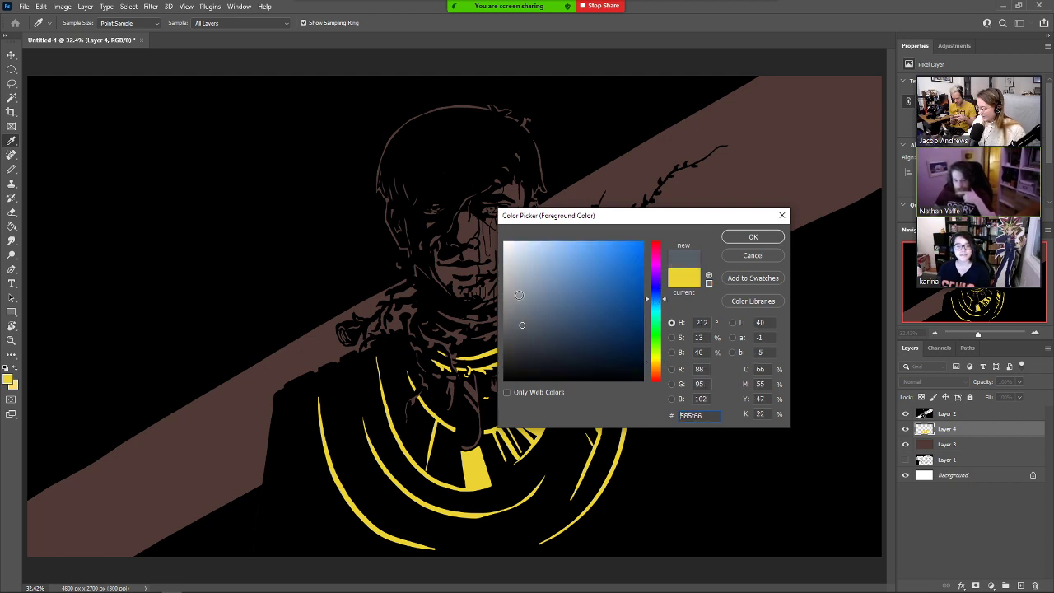
left_click(514, 292)
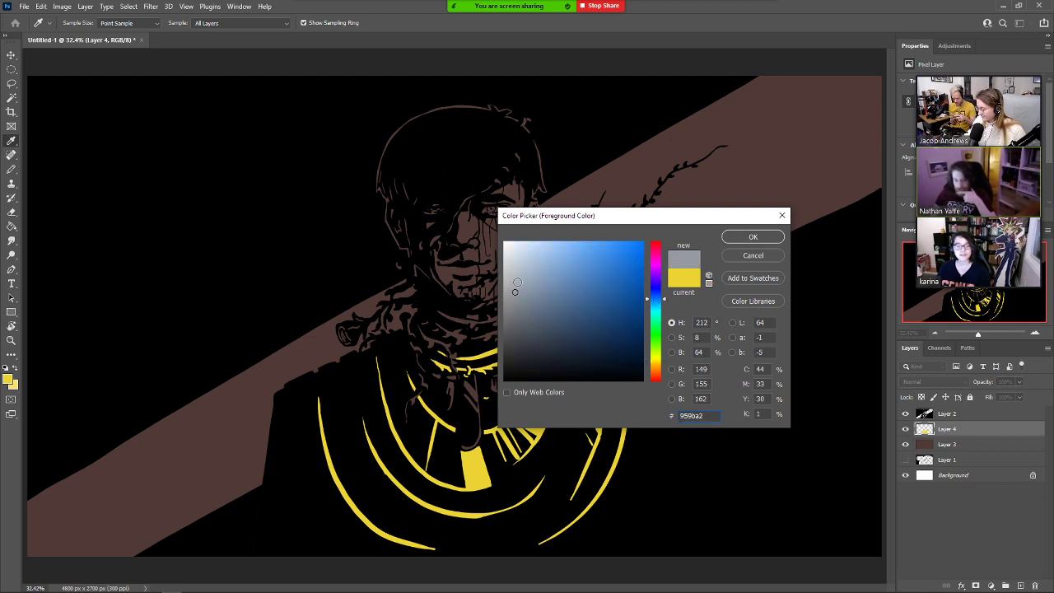
left_click(753, 237)
mouse_move(527, 201)
left_mouse_down()
mouse_move(537, 212)
mouse_move(521, 231)
mouse_move(522, 159)
left_mouse_up()
mouse_move(410, 175)
left_mouse_down()
mouse_move(394, 212)
mouse_move(439, 292)
mouse_move(449, 269)
mouse_move(428, 279)
mouse_move(419, 270)
mouse_move(476, 304)
mouse_move(509, 293)
mouse_move(515, 241)
left_mouse_up()
key("g")
key("b")
key("g")
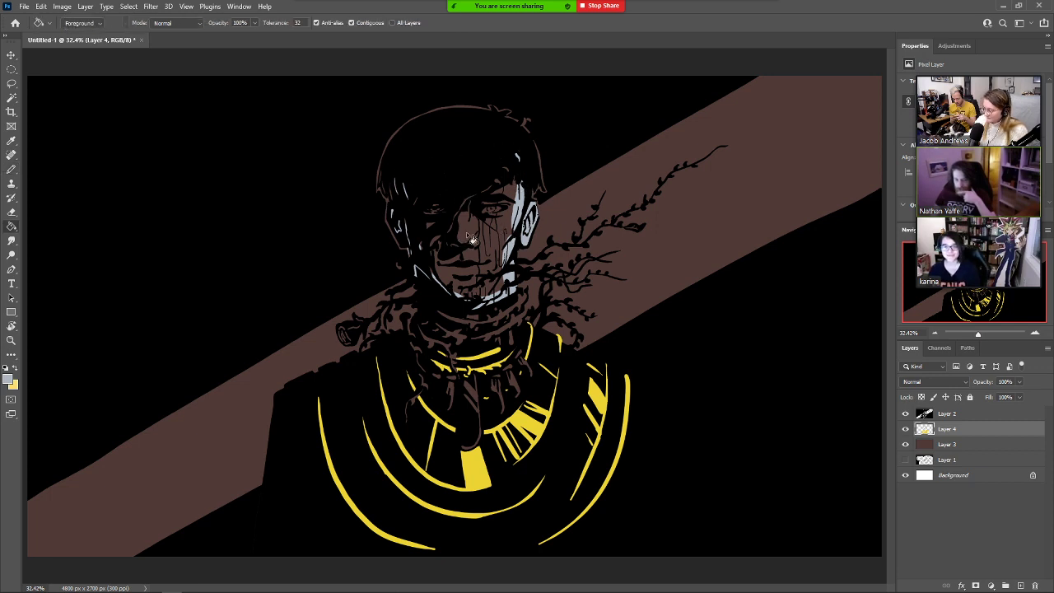
left_click(477, 236)
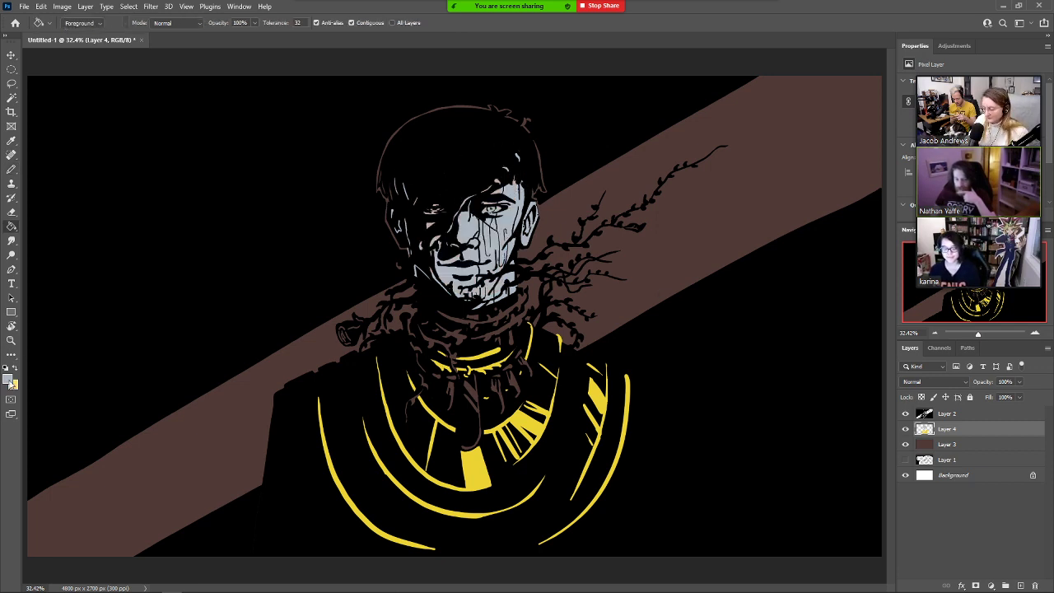
Recolor the face by filling it with pale warm beige #dccbc2.
left_click(8, 378)
left_click(519, 260)
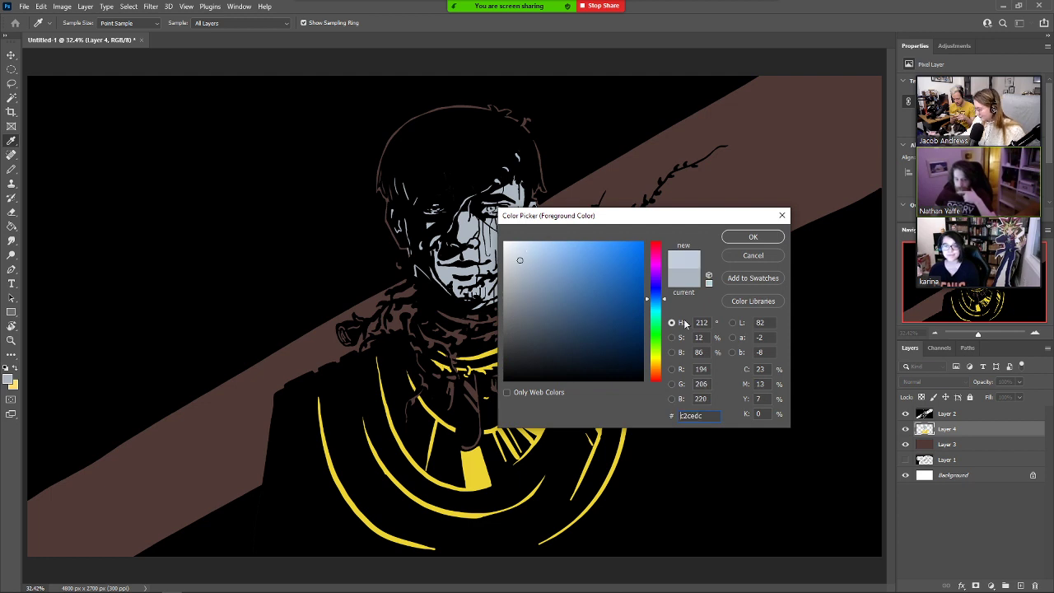
left_click(658, 376)
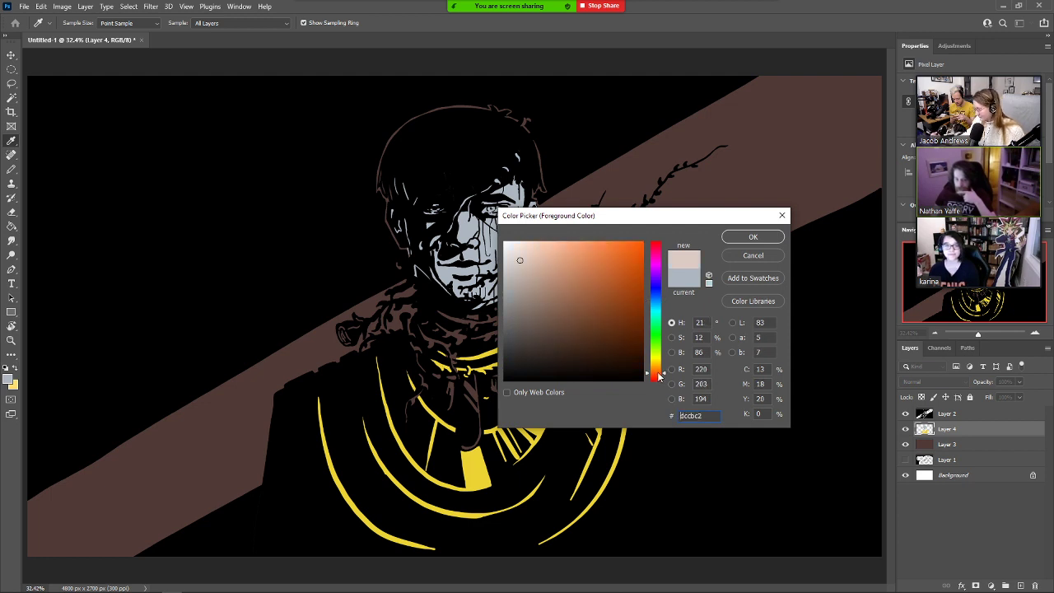
left_click(751, 237)
left_click(483, 268)
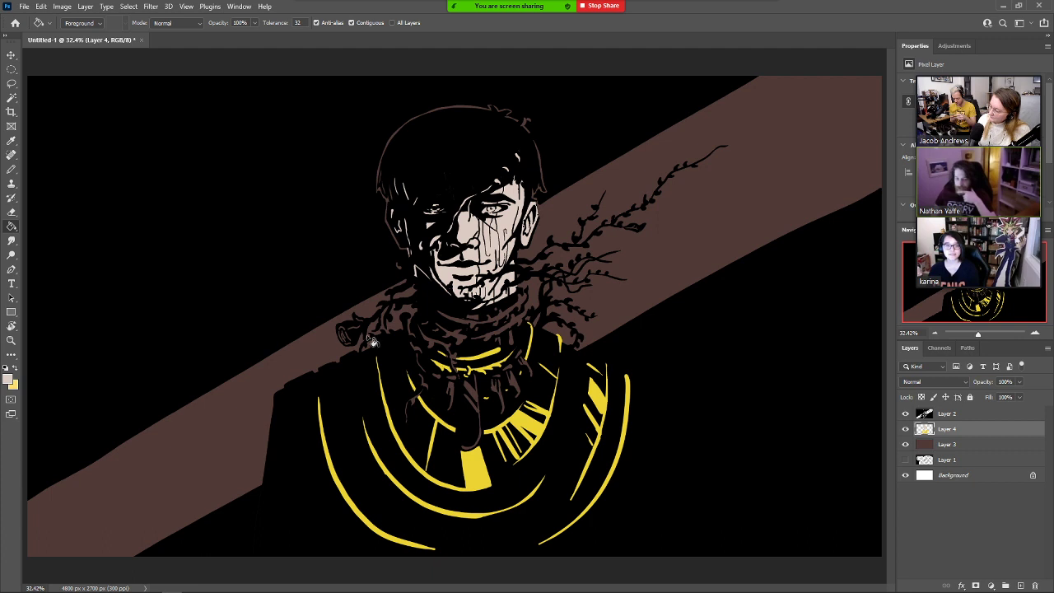
Switch the drawing color to brown #6c4f3f and paint the hair outline with it.
left_click(9, 380)
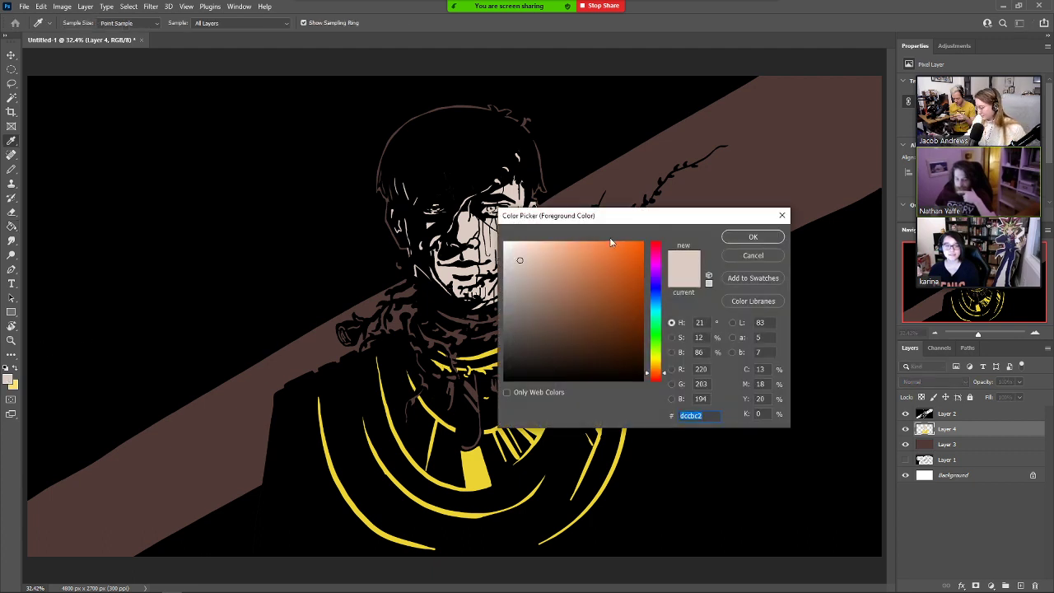
left_click(562, 322)
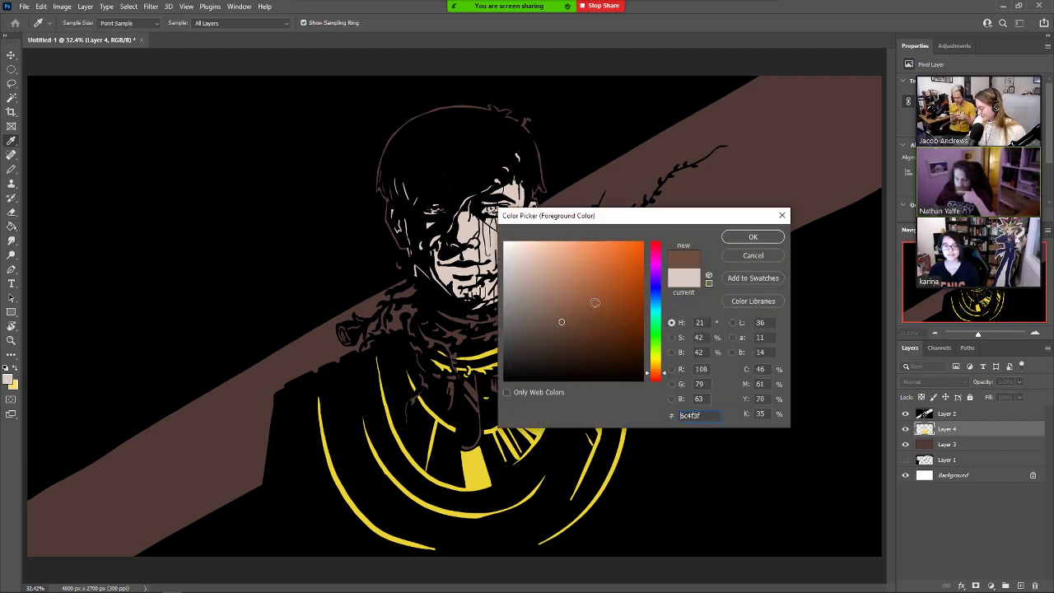
left_click(749, 238)
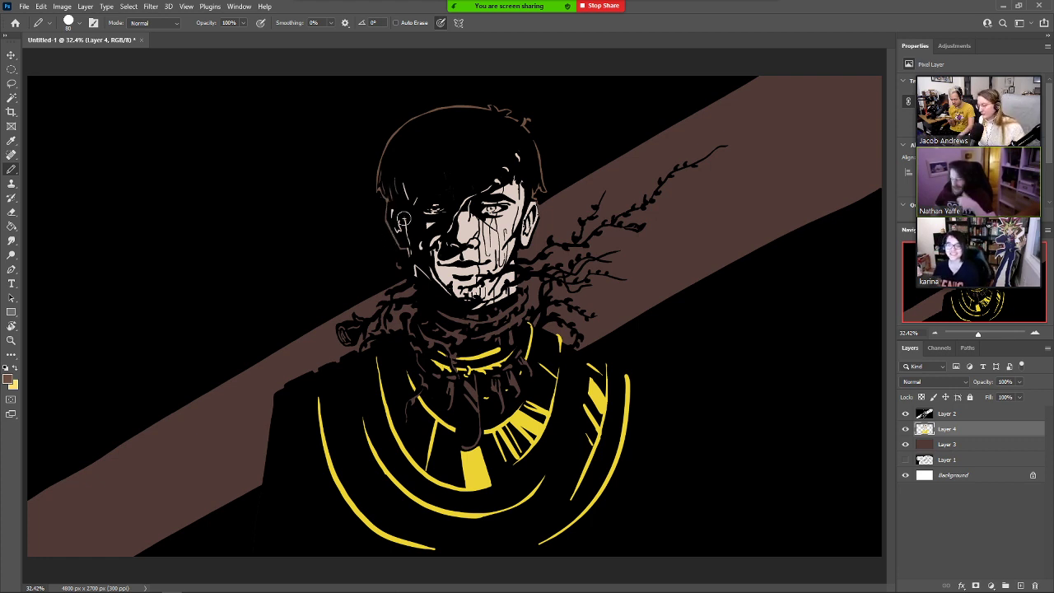
Set the drawing color to dark olive green and paint the strands wrapped around the neck and trailing below it.
left_click(9, 380)
left_click(658, 347)
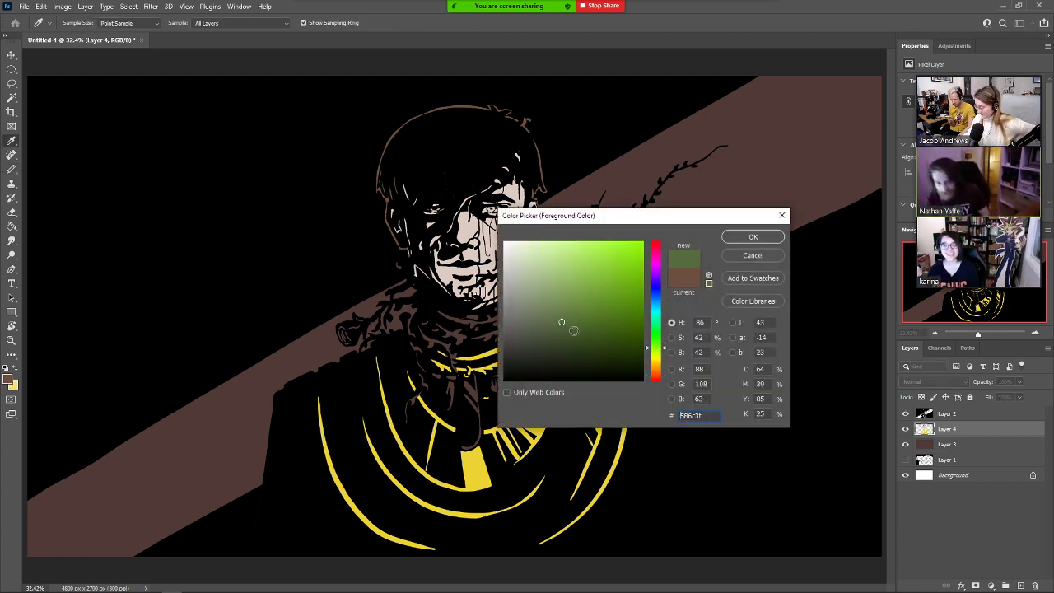
left_click(537, 339)
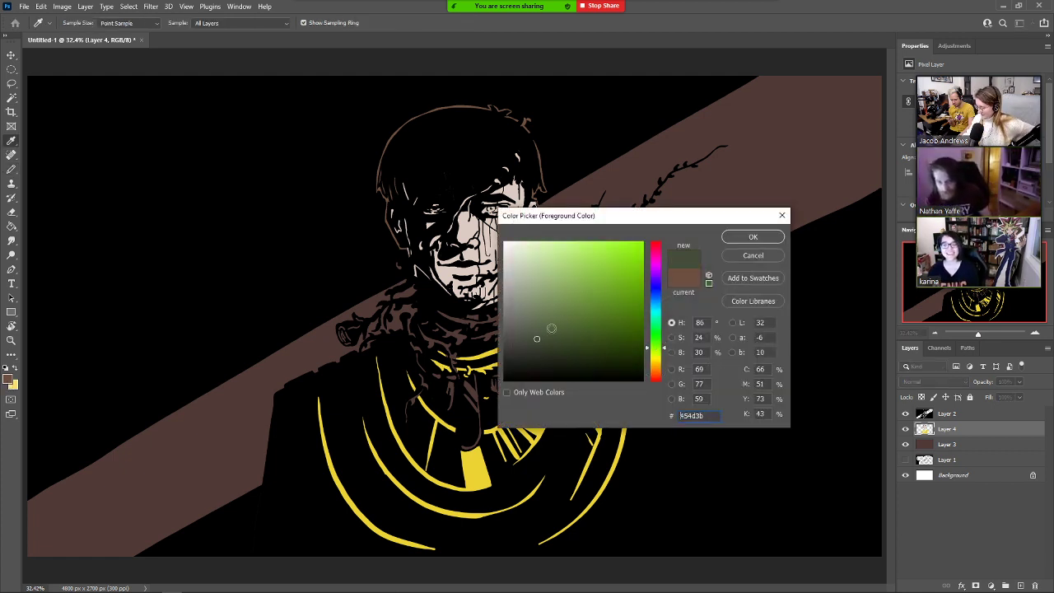
left_click(751, 238)
mouse_move(424, 330)
left_mouse_down()
mouse_move(449, 353)
mouse_move(456, 333)
left_mouse_up()
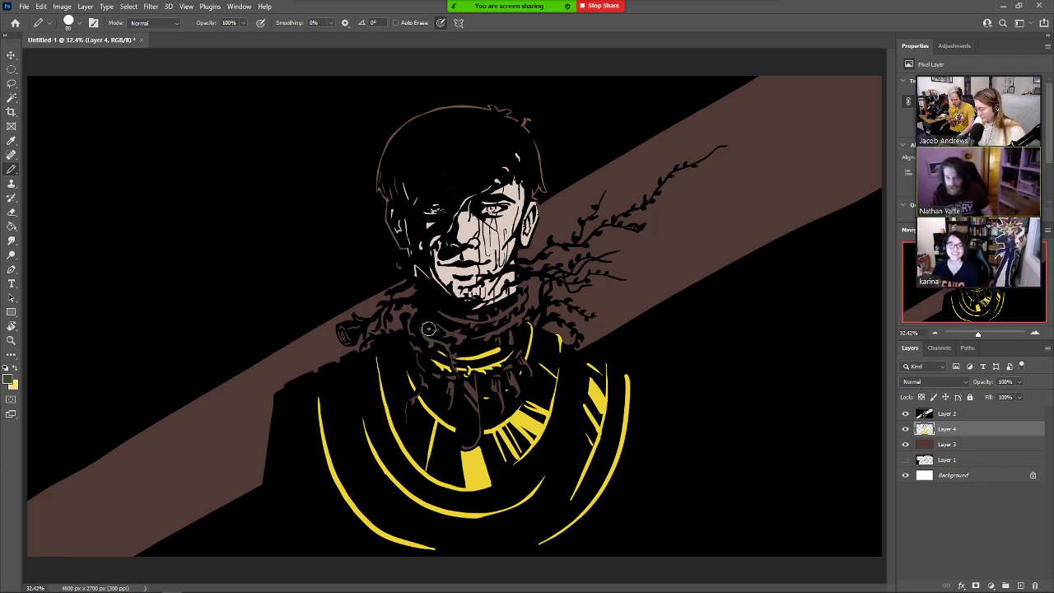
mouse_move(525, 293)
left_mouse_down()
mouse_move(496, 323)
mouse_move(439, 309)
left_mouse_up()
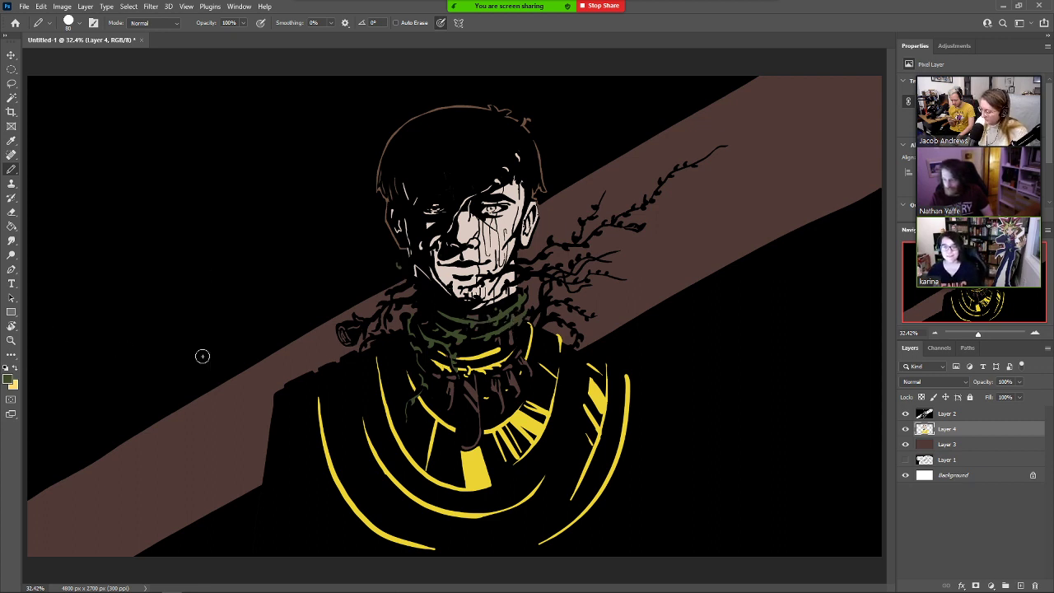
Set the drawing color to dark red #662a2a and paint the cut branch end and the strips hanging below the collar.
left_click(9, 380)
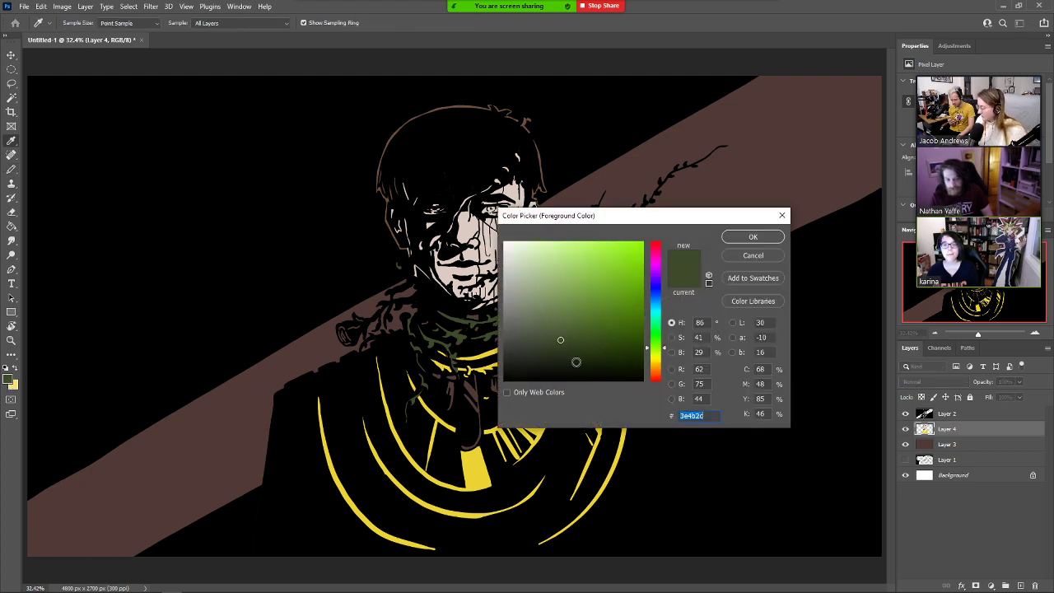
left_click_drag(654, 248, 654, 241)
left_click(586, 324)
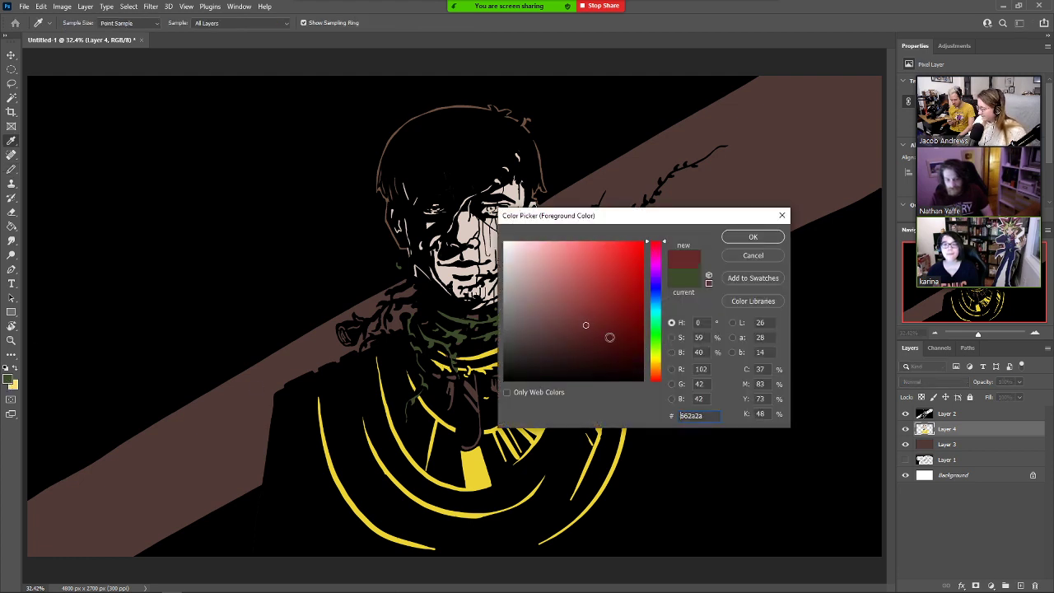
left_click(753, 237)
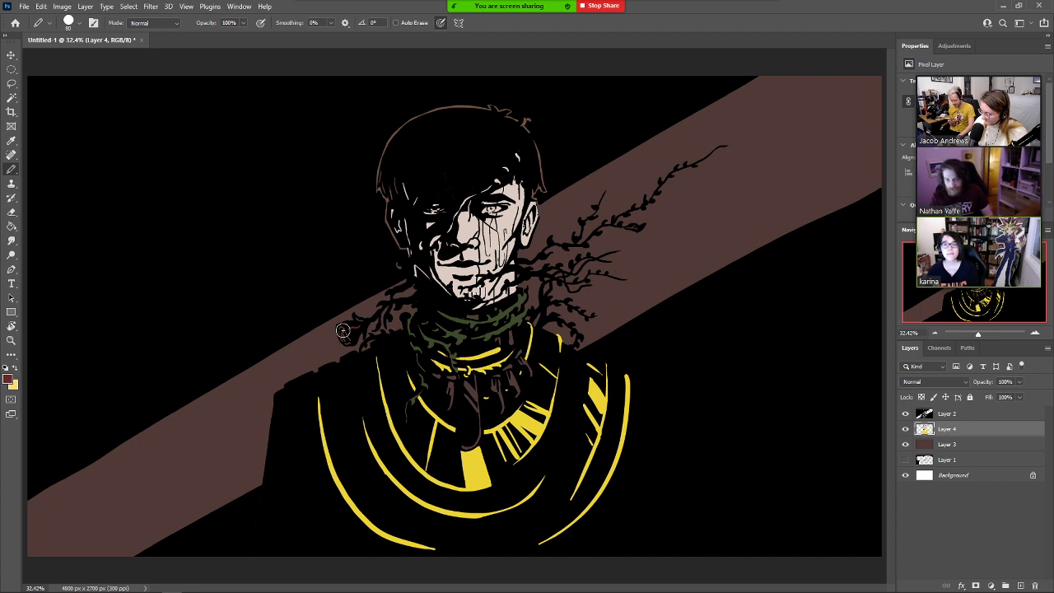
left_click_drag(348, 340, 341, 331)
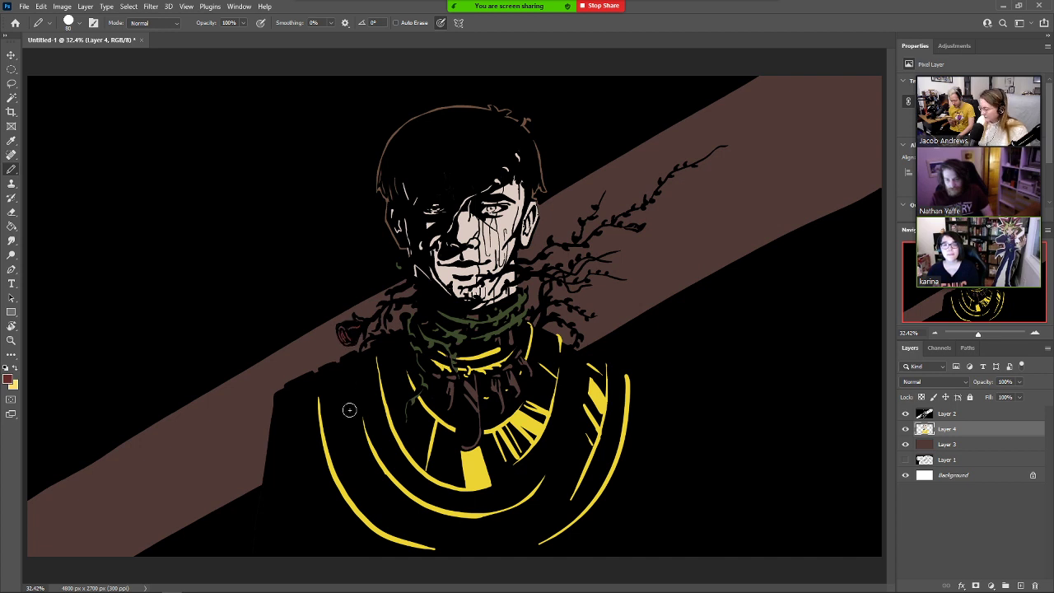
left_click_drag(470, 382, 475, 437)
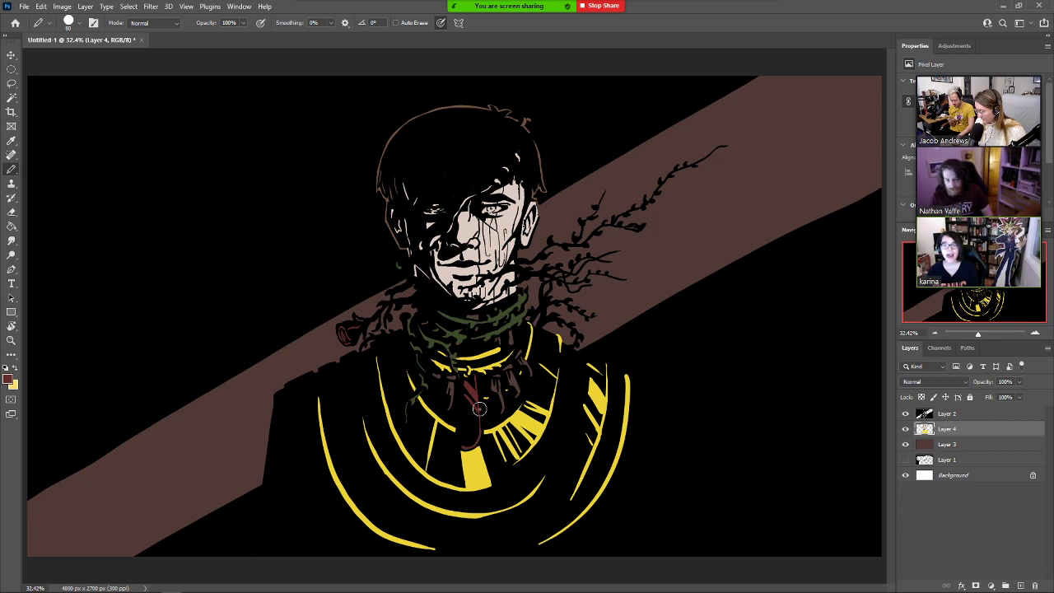
left_click_drag(494, 380, 501, 410)
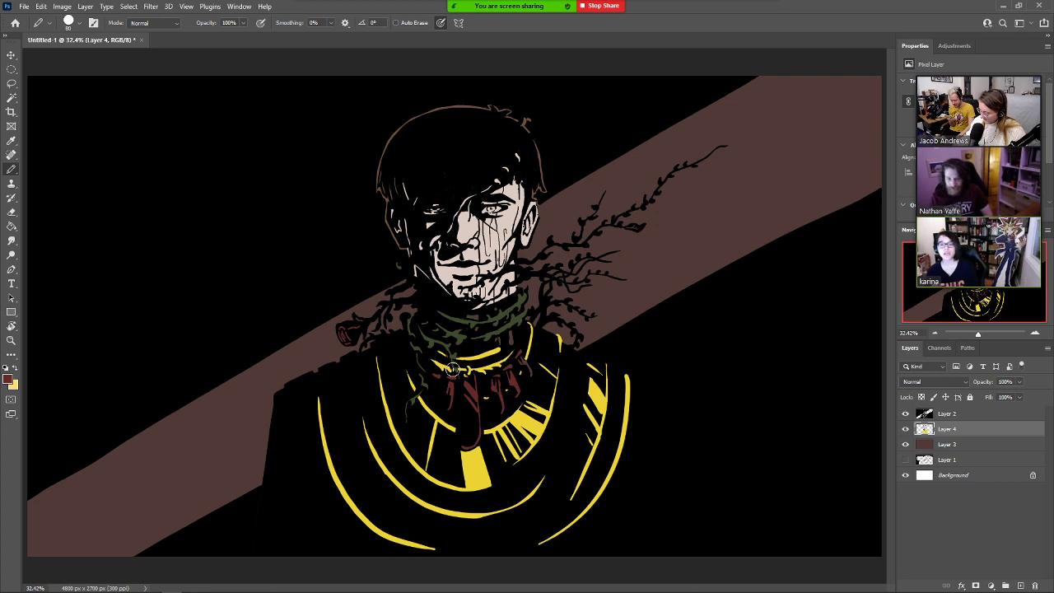
Paint dark red around the lit eye, down its drips, and across the shadowed side of the face, mouth and chin.
mouse_move(509, 192)
left_mouse_down()
mouse_move(514, 175)
mouse_move(501, 263)
left_mouse_up()
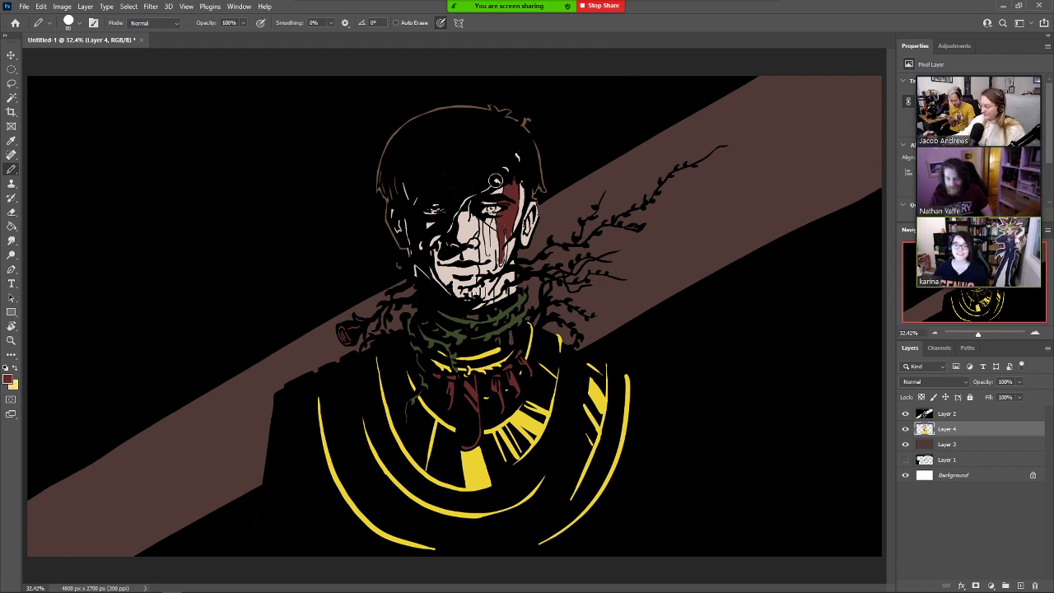
left_click_drag(488, 253, 485, 225)
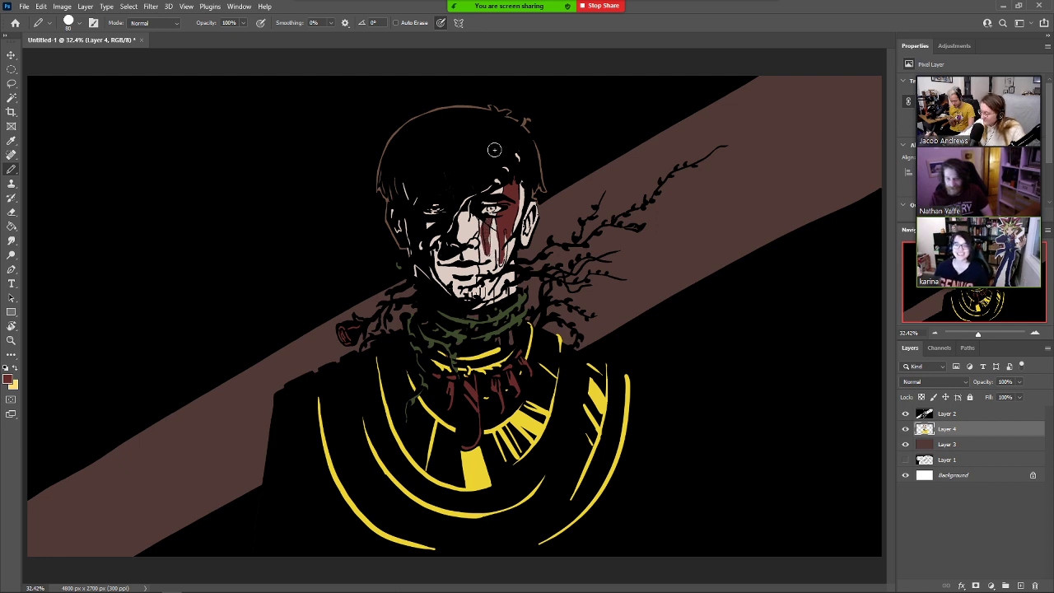
key("ctrl+z")
left_click_drag(489, 255, 488, 224)
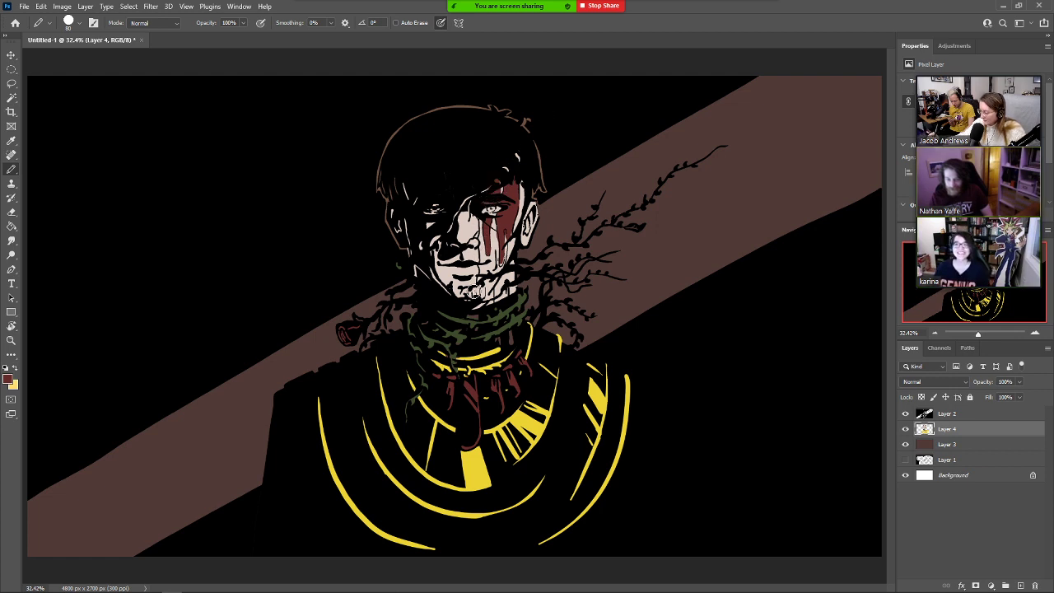
mouse_move(472, 300)
left_mouse_down()
mouse_move(475, 251)
mouse_move(466, 251)
mouse_move(463, 296)
mouse_move(436, 235)
mouse_move(434, 262)
mouse_move(425, 227)
mouse_move(439, 287)
mouse_move(466, 302)
mouse_move(466, 262)
mouse_move(482, 302)
mouse_move(465, 306)
left_mouse_up()
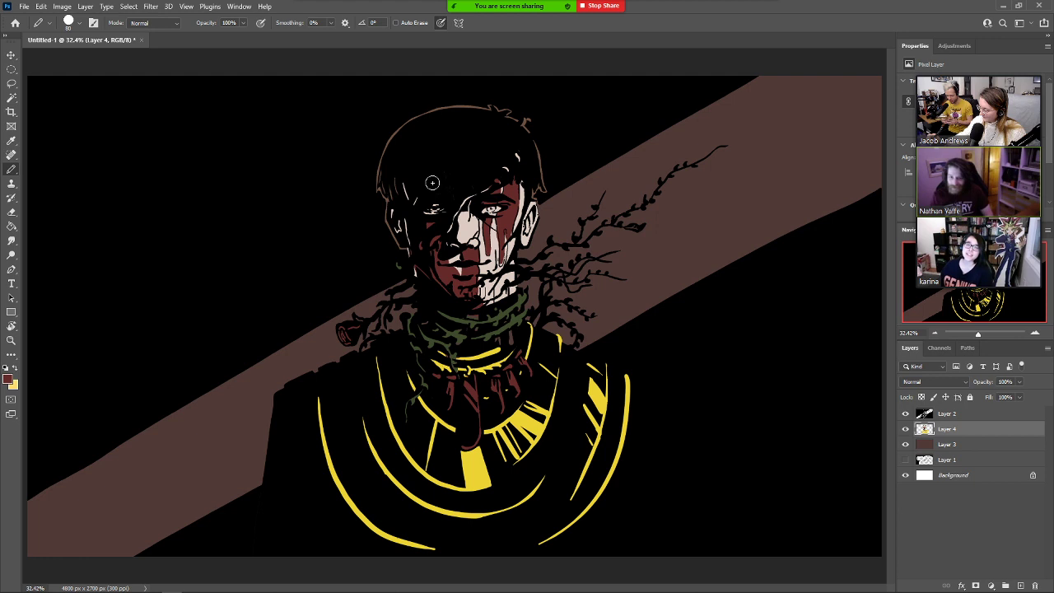
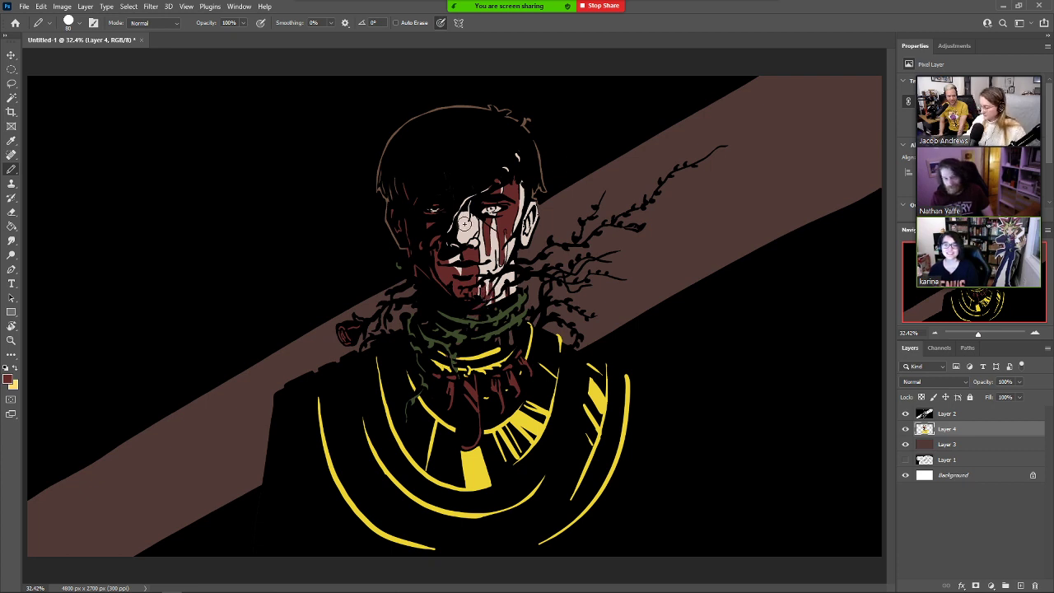
Sample the pale face color, darken it to dusty rose #8d6666, and paint the exposed neck patches between the strands.
key("i")
key("b")
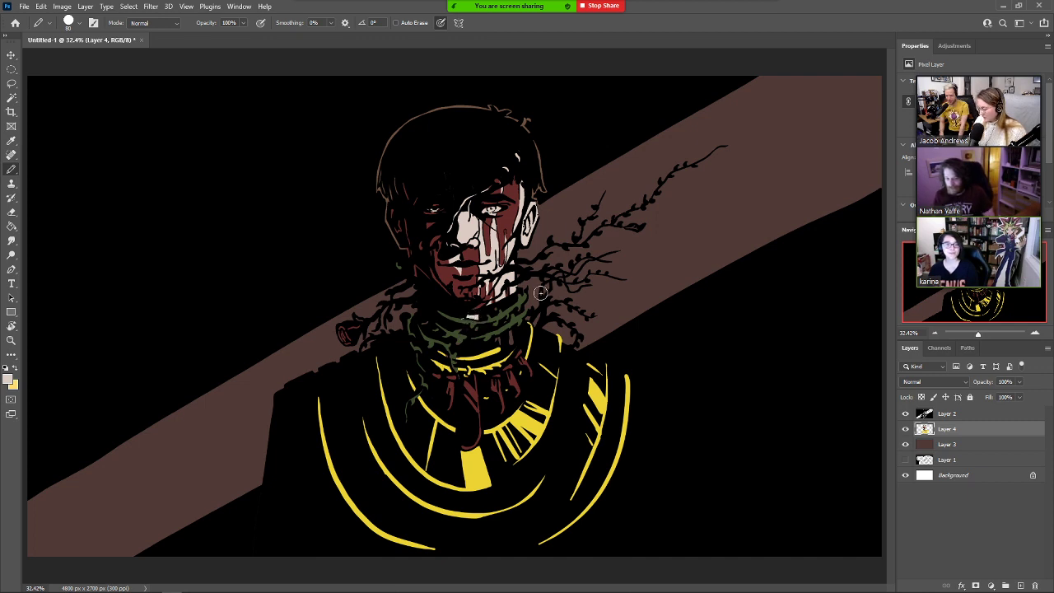
left_click(7, 379)
type("776b6f")
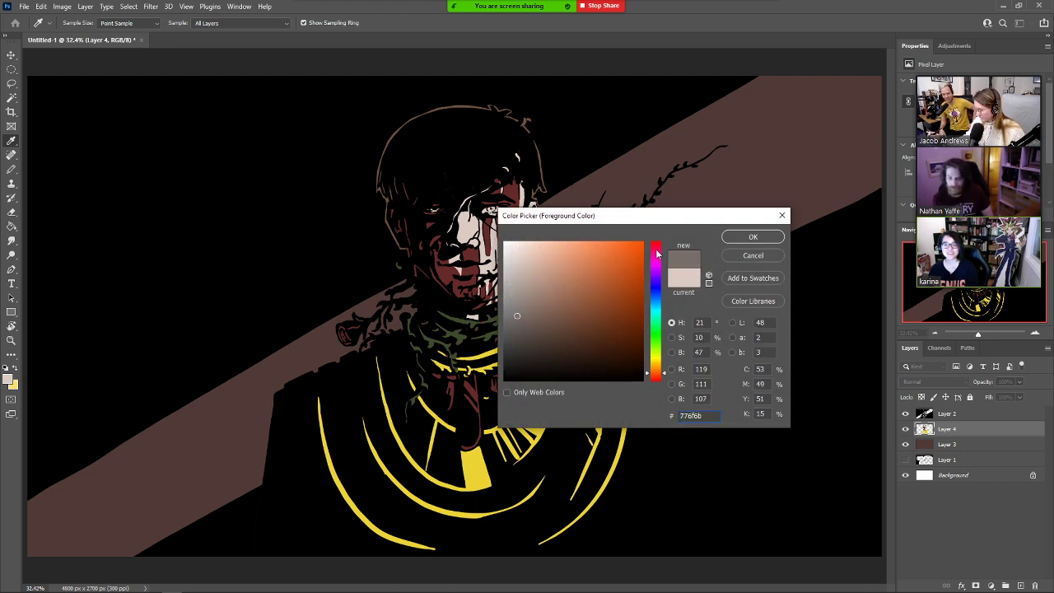
left_click(529, 309)
left_click(661, 246)
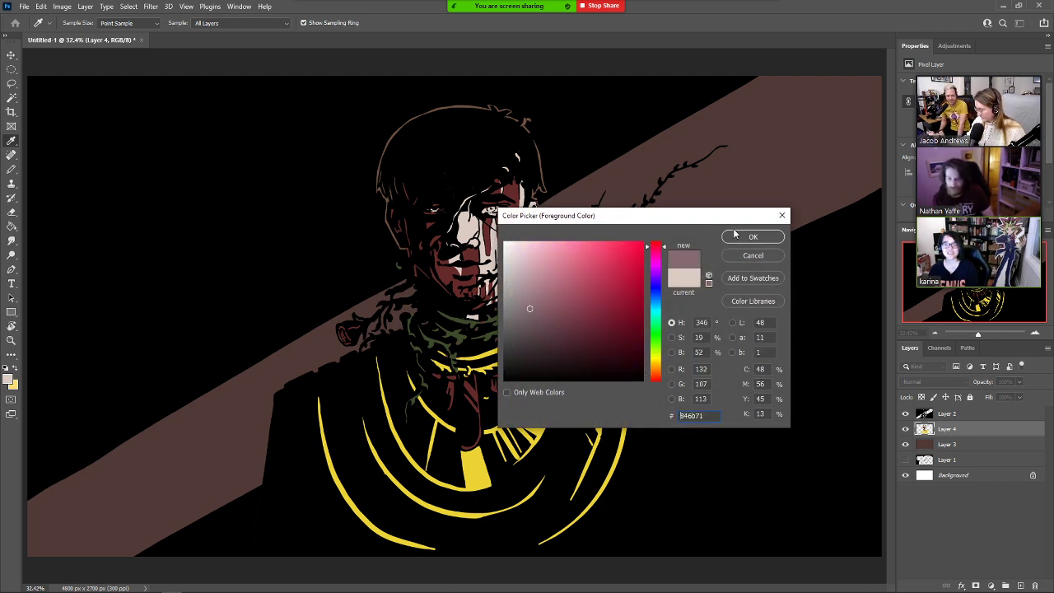
left_click_drag(656, 248, 656, 241)
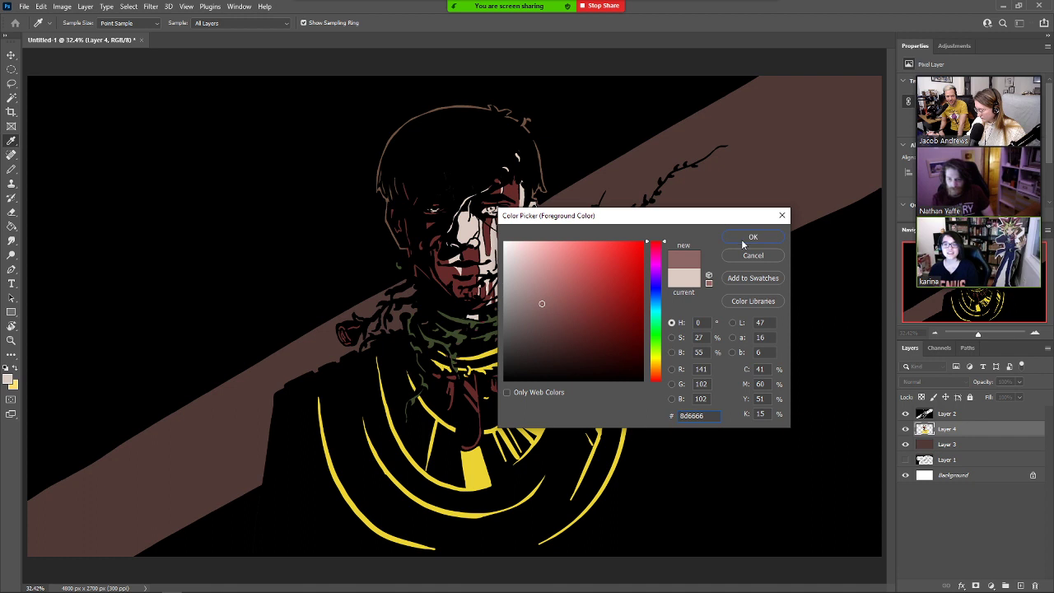
left_click(752, 238)
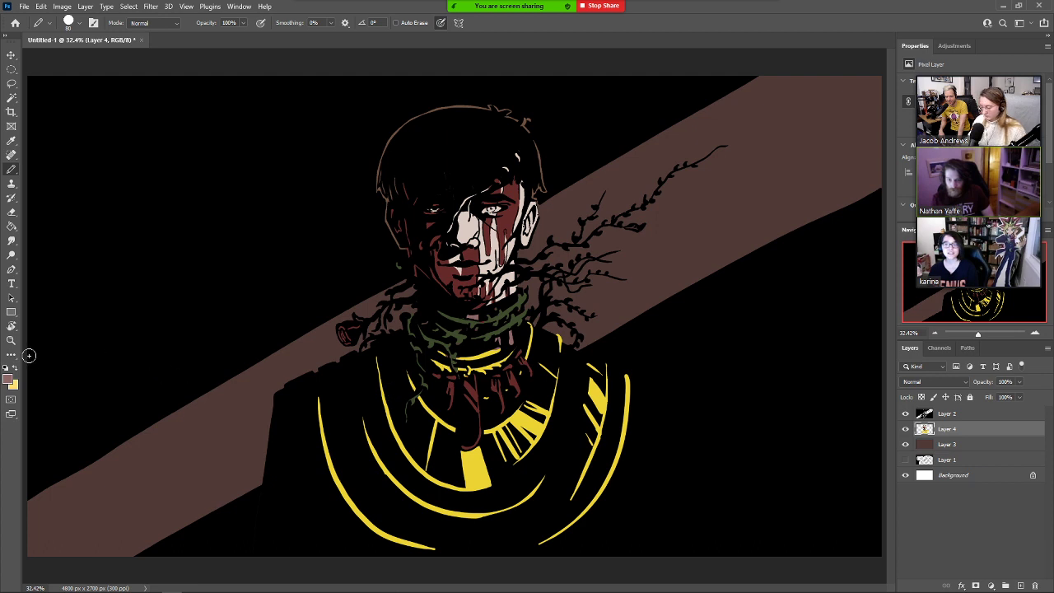
Switch the drawing color to a dark muted brown for the neck shadows.
left_click(12, 383)
left_click(544, 347)
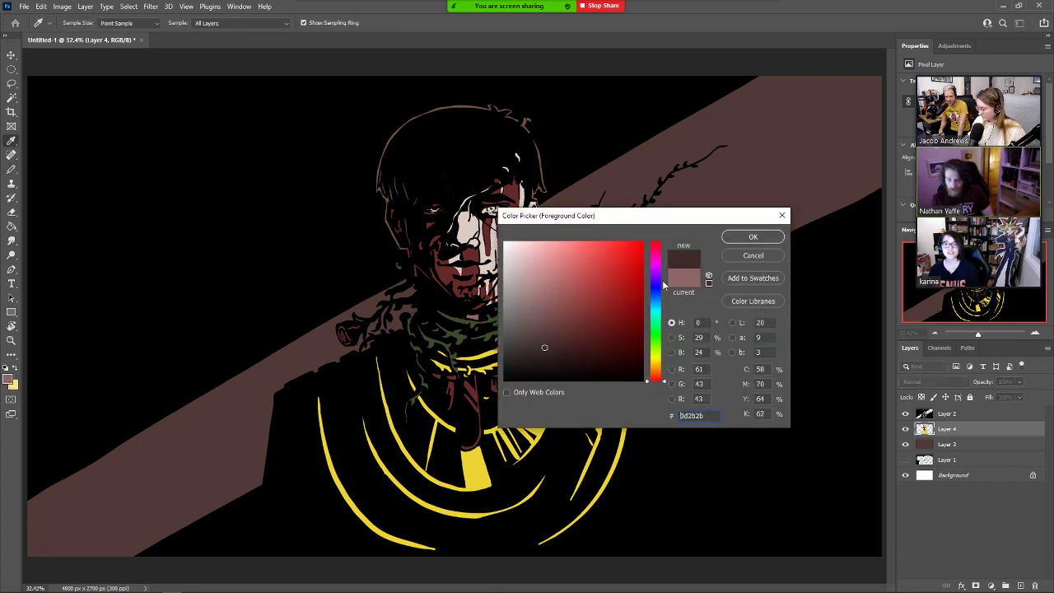
left_click(751, 238)
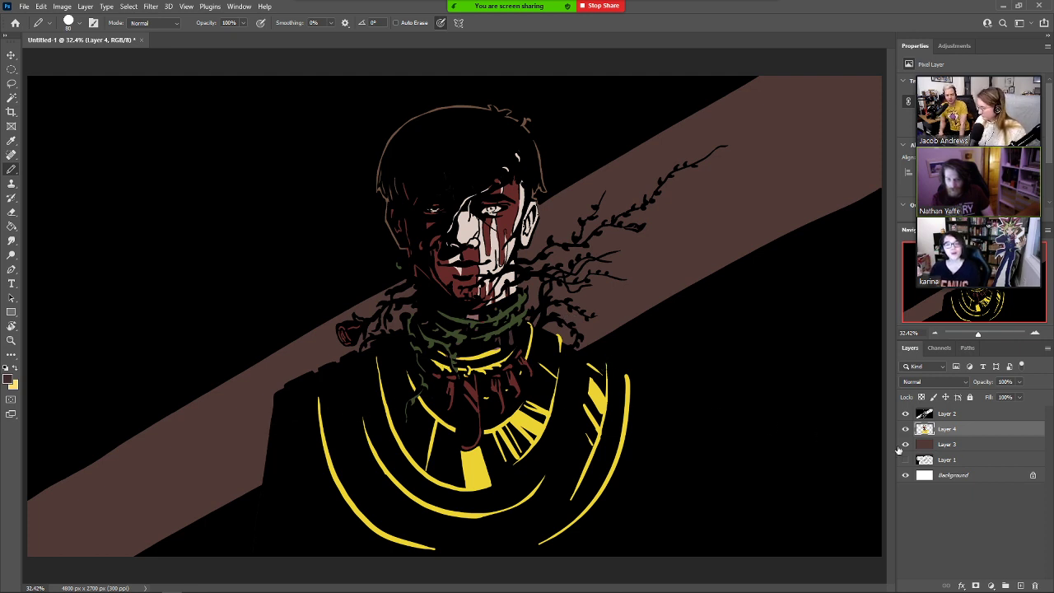
Add a layer clipped to Layer 2 and set the drawing color to a muted mid-brown based on the sampled face color.
left_click(985, 415)
left_click(1004, 585)
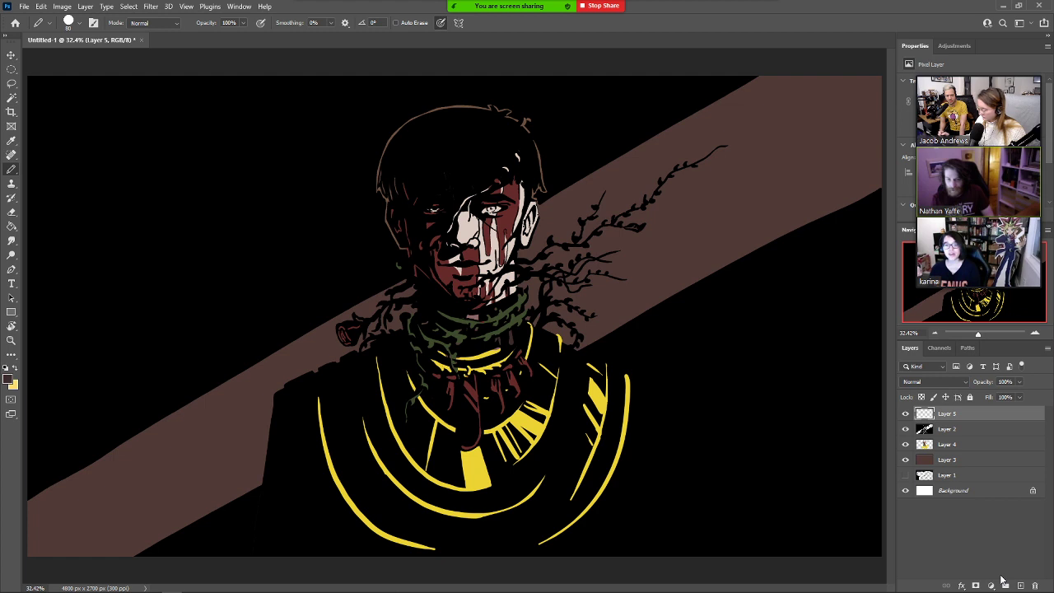
left_click(8, 379)
left_click(473, 219)
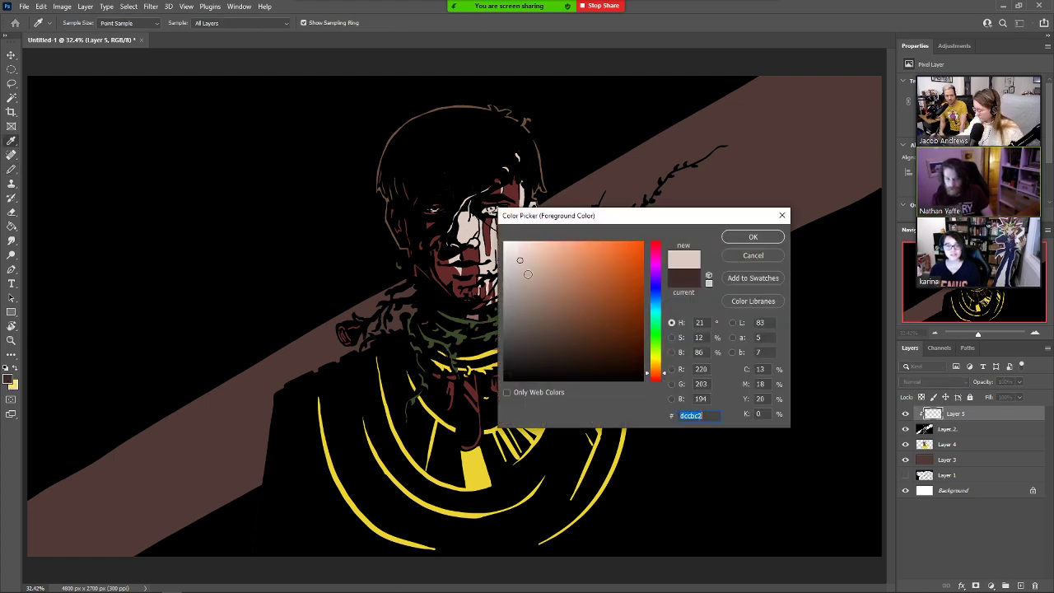
left_click(540, 304)
left_click(752, 237)
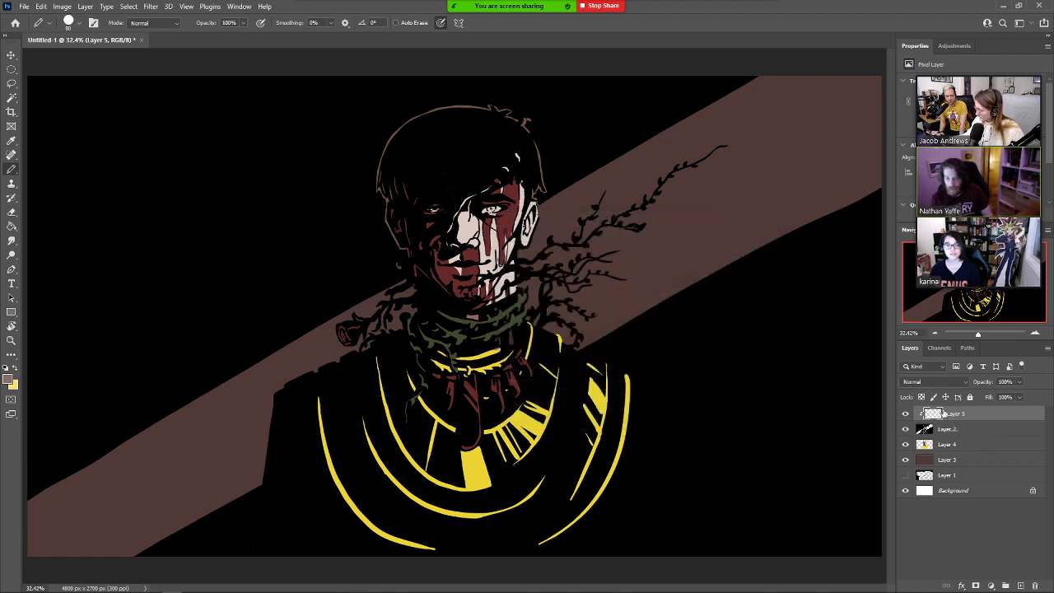
Add a new layer clipped to Layer 4 and lasso a selection around the whole head.
left_click(985, 447)
left_click(1021, 586)
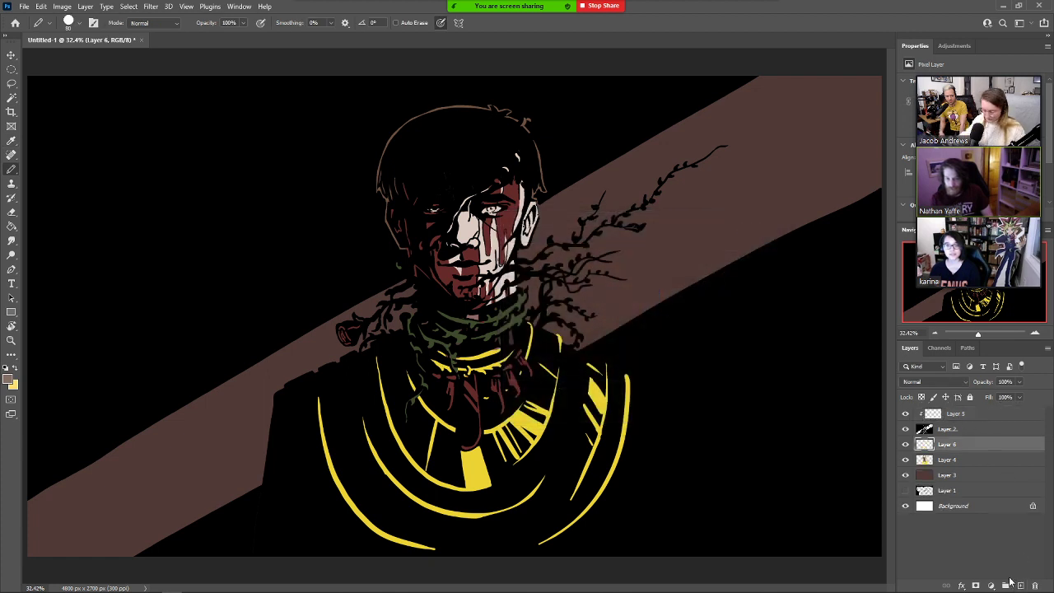
key("ctrl+alt+g")
key("l")
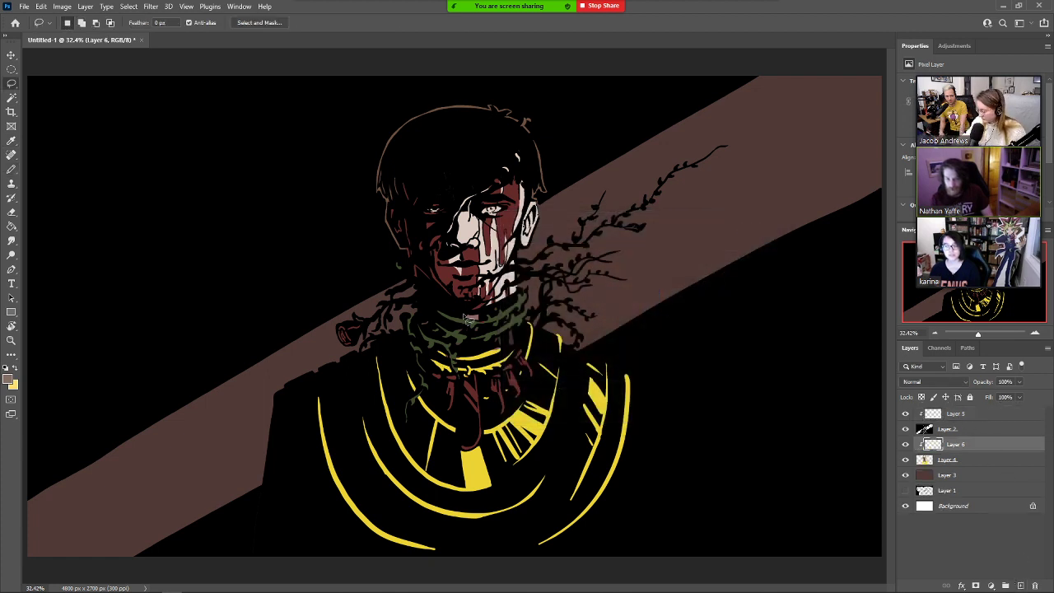
mouse_move(490, 314)
left_mouse_down()
mouse_move(527, 296)
mouse_move(546, 257)
mouse_move(533, 105)
mouse_move(349, 216)
mouse_move(403, 289)
mouse_move(473, 317)
left_mouse_up()
Choose the linear foreground-to-transparent gradient and try it across the selected head.
key("g")
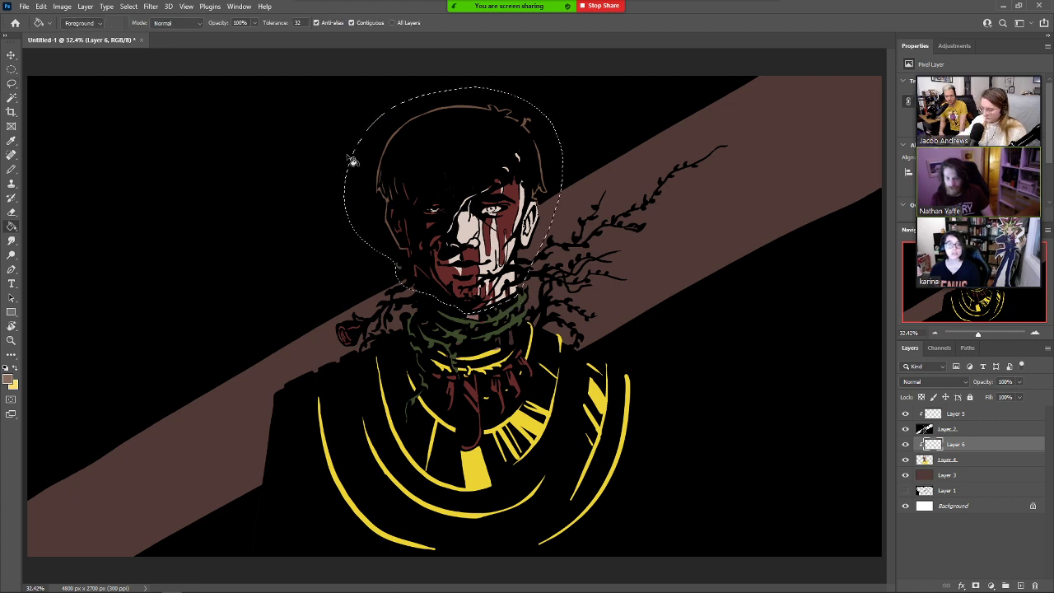
key("shift+g")
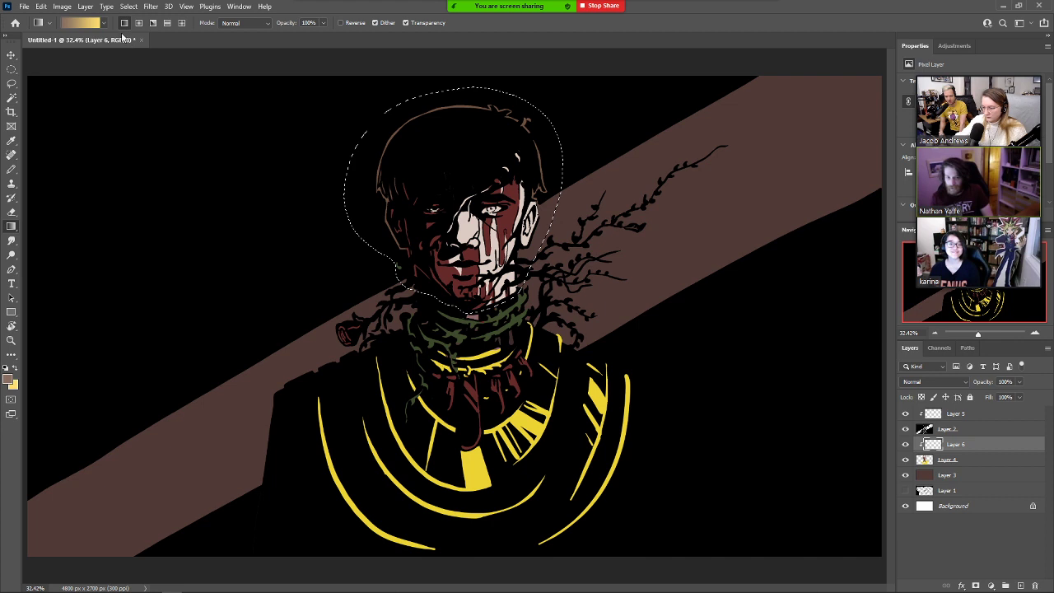
left_click(103, 23)
left_click(30, 46)
left_click(53, 60)
left_click(553, 157)
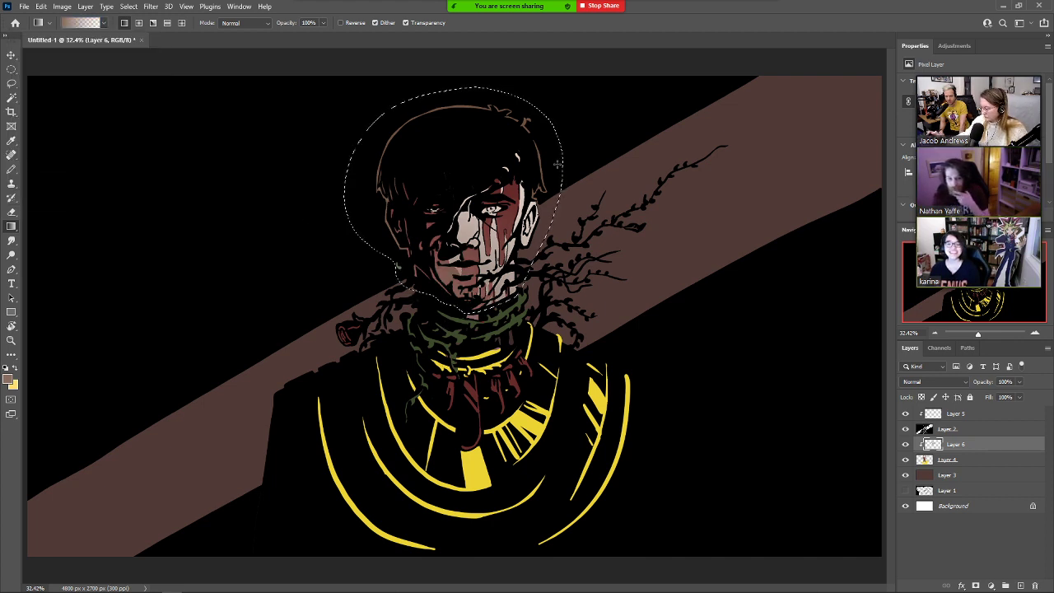
Restore the head selection, subtract the red face areas from it using Layer 4, and make the clipped Layer 6 active again.
key("w")
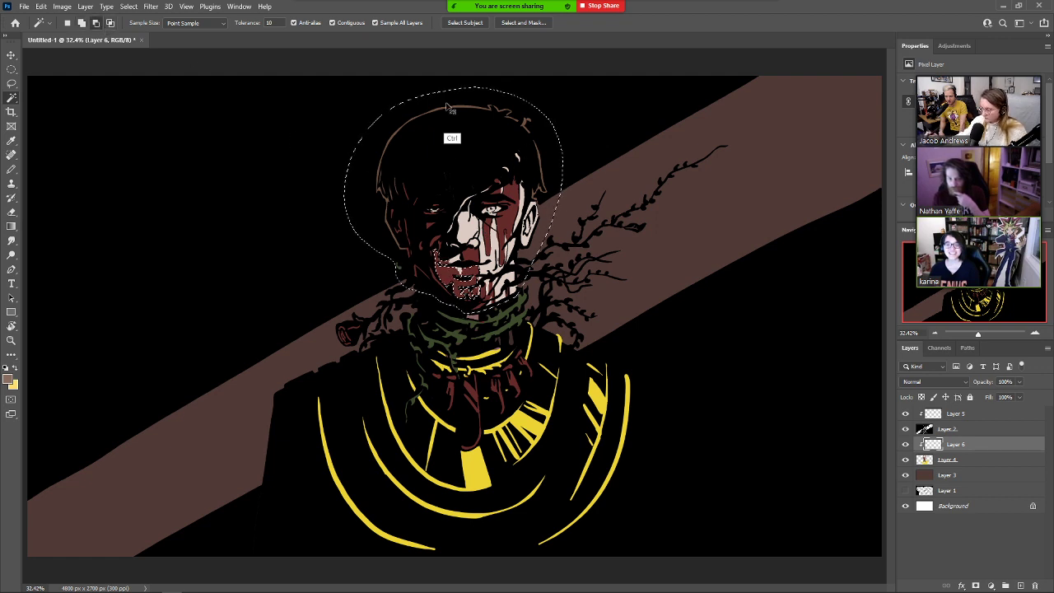
left_click(446, 266)
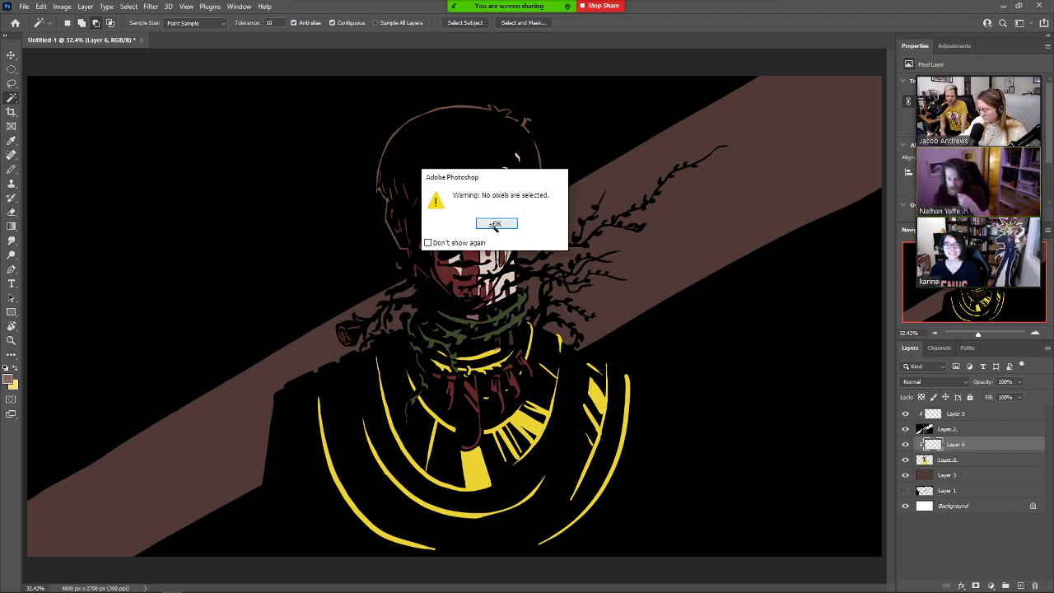
left_click(128, 6)
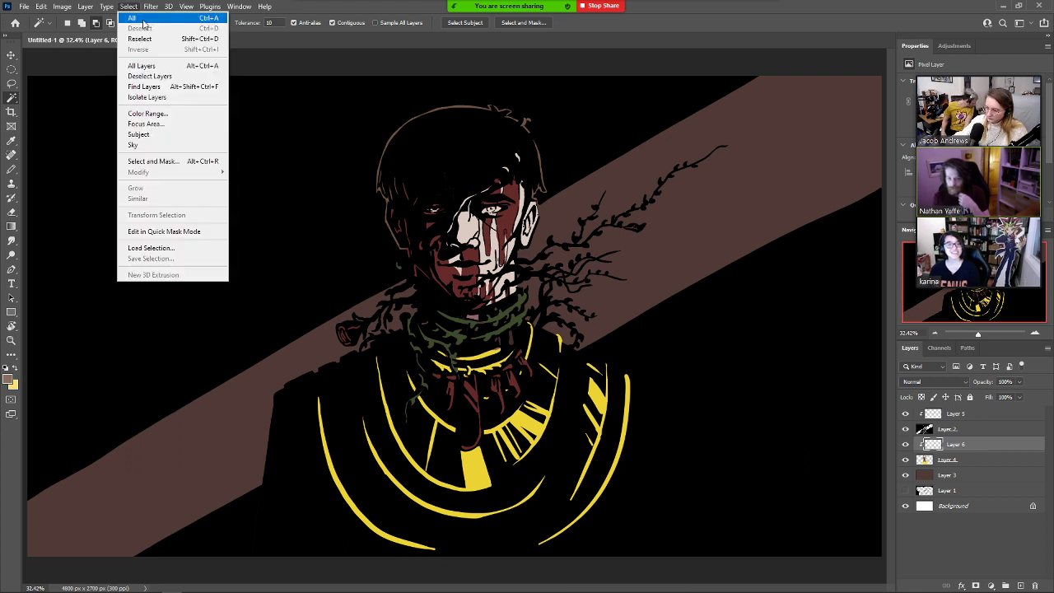
left_click(140, 39)
left_click(989, 465)
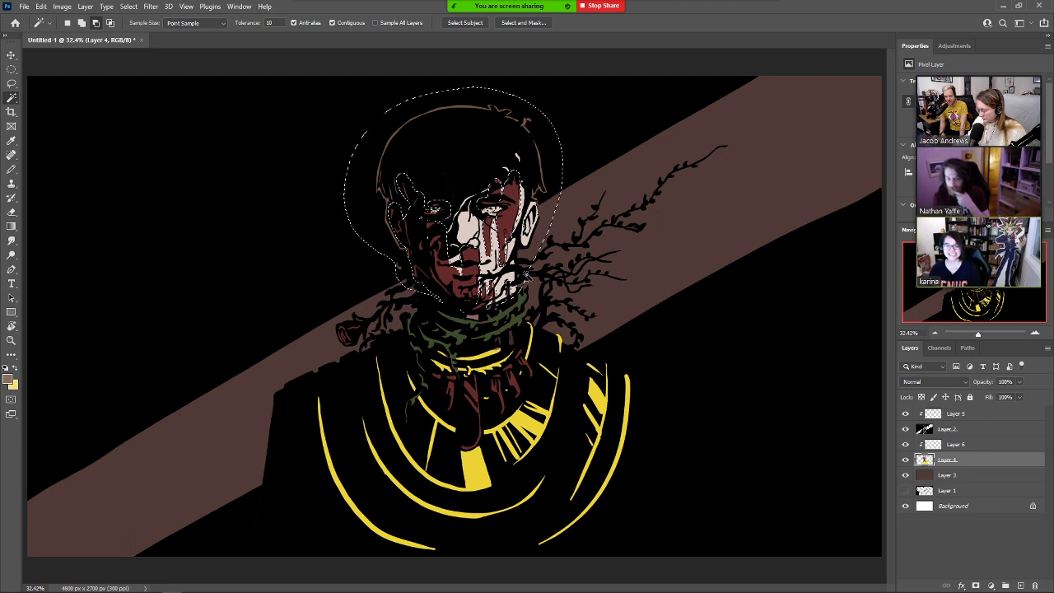
left_click(987, 446)
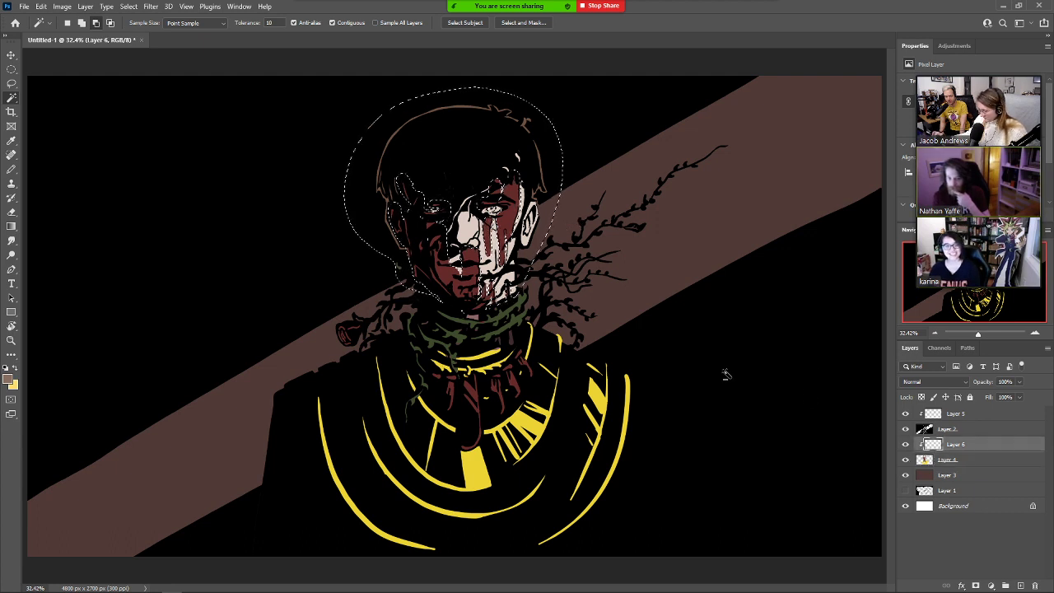
Set the foreground color to dark brown #432f24, shade the head selection on Layer 6 with a foreground-to-transparent gradient, and deselect.
key("g")
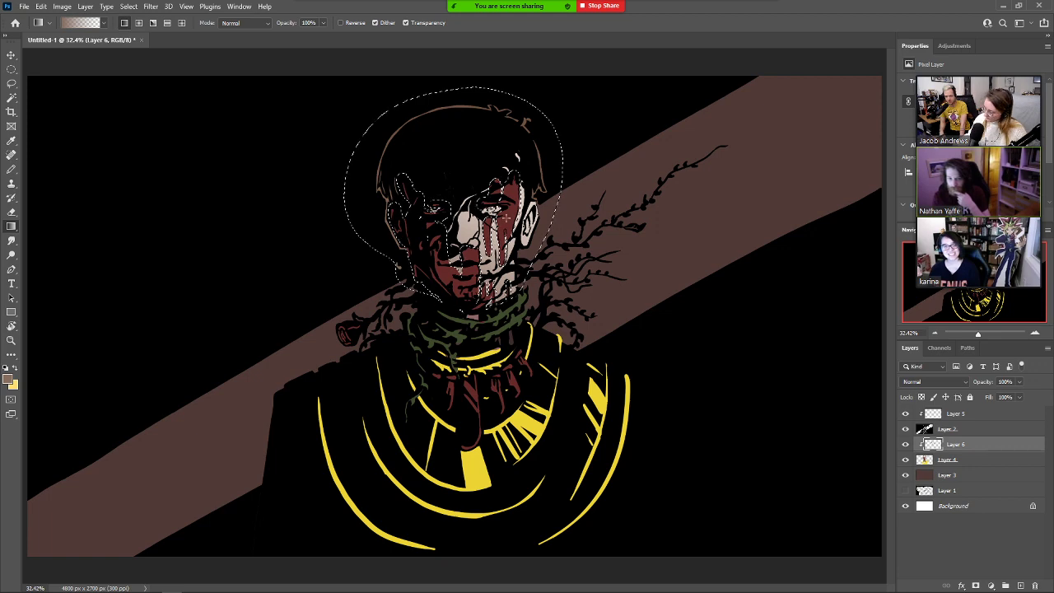
left_click(9, 379)
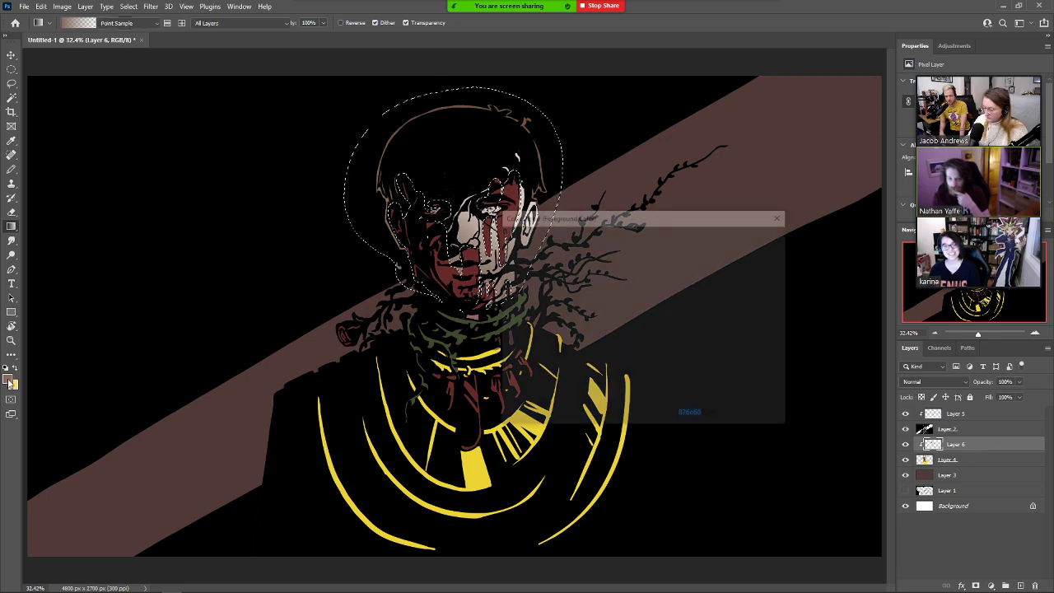
left_click_drag(571, 335, 568, 344)
left_click(746, 239)
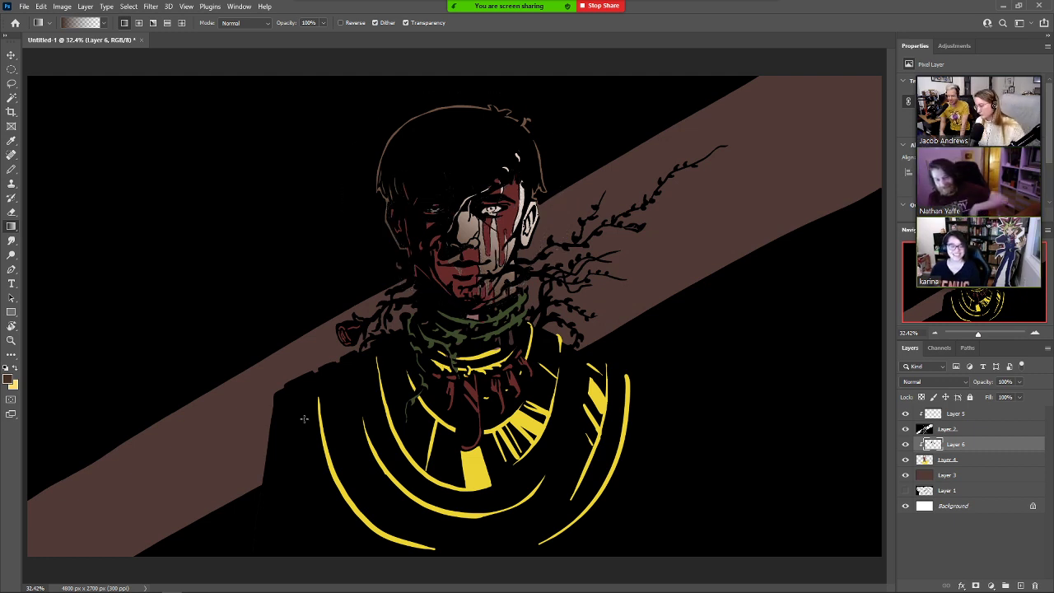
Sample the dark red of the face as the foreground color and change it to a bright, saturated red.
left_click(9, 380)
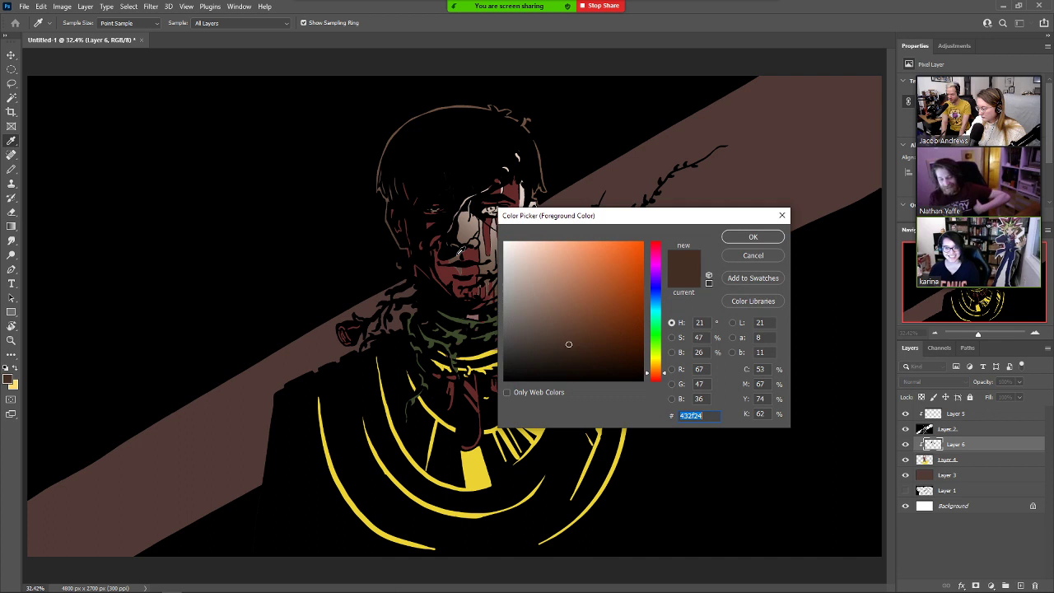
left_click(474, 248)
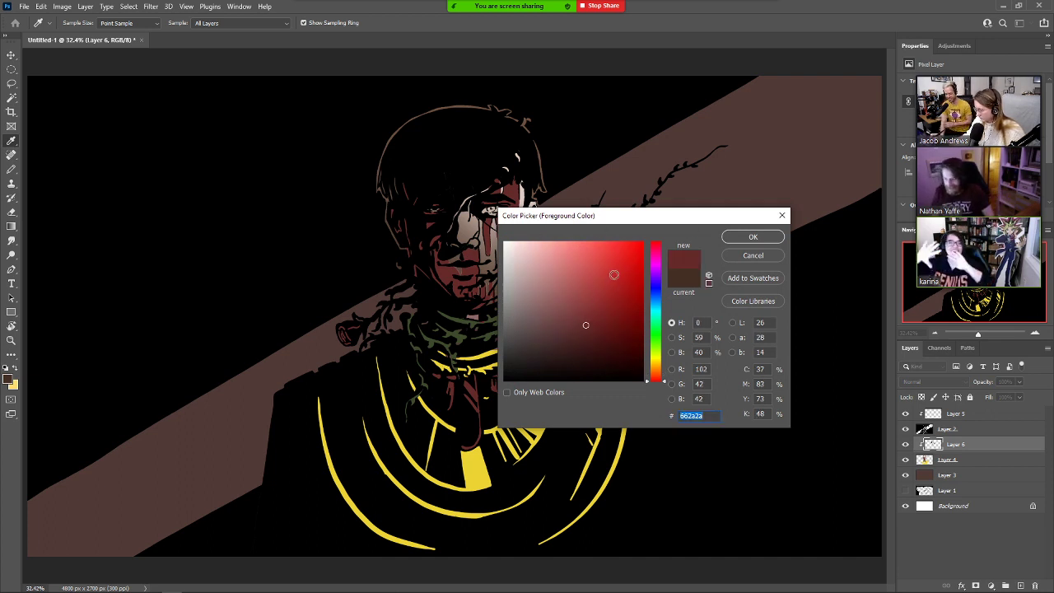
left_click(614, 274)
left_click(753, 237)
On Layer 4, select the red areas of the face with the Magic Wand, adding each further patch to the selection.
key("w")
left_click(981, 462)
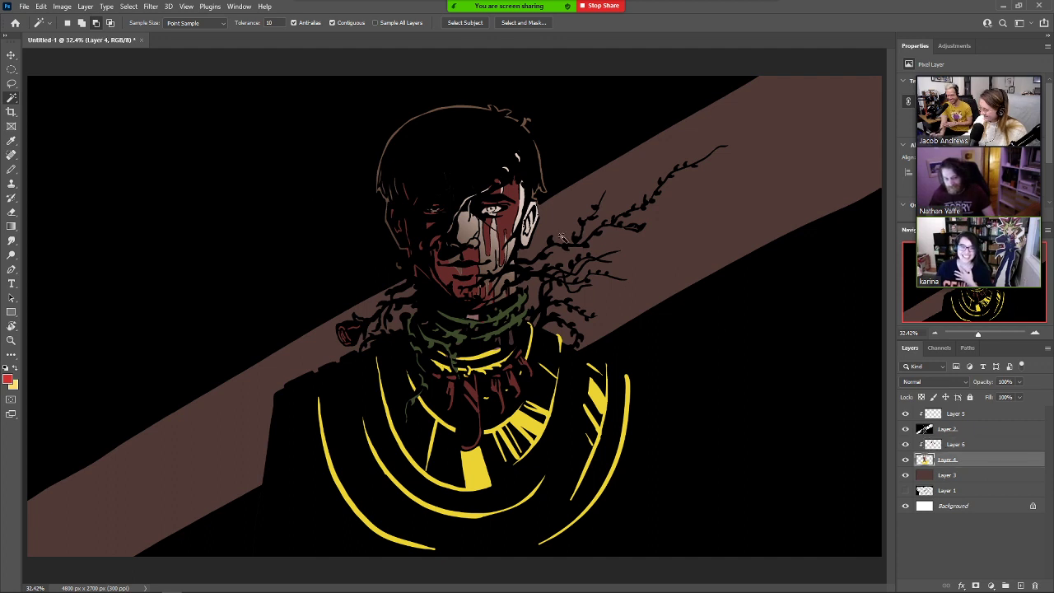
left_click(509, 219)
left_click(83, 25)
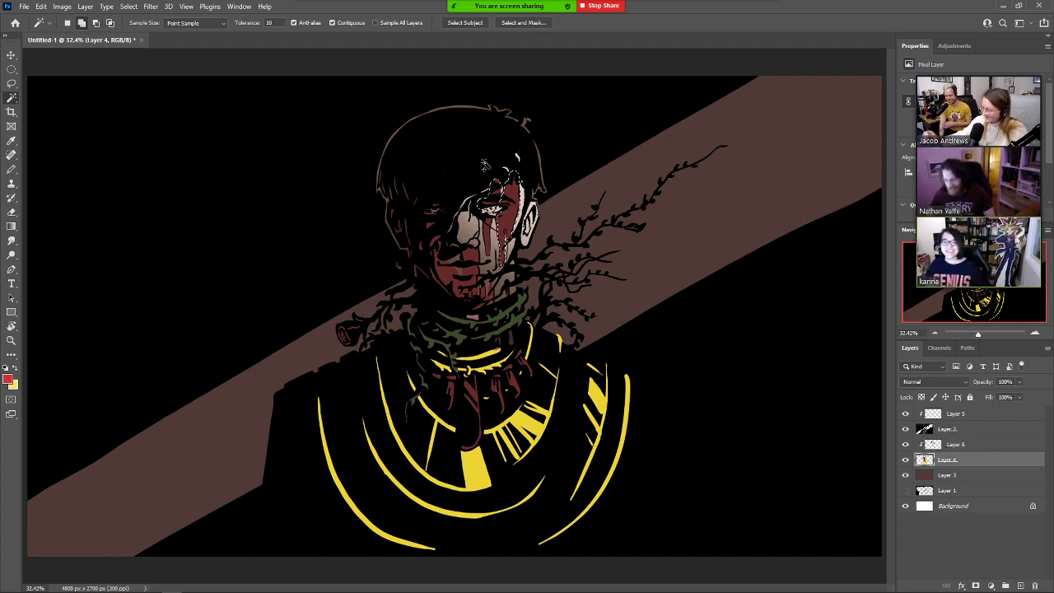
left_click(489, 235)
left_click(477, 259)
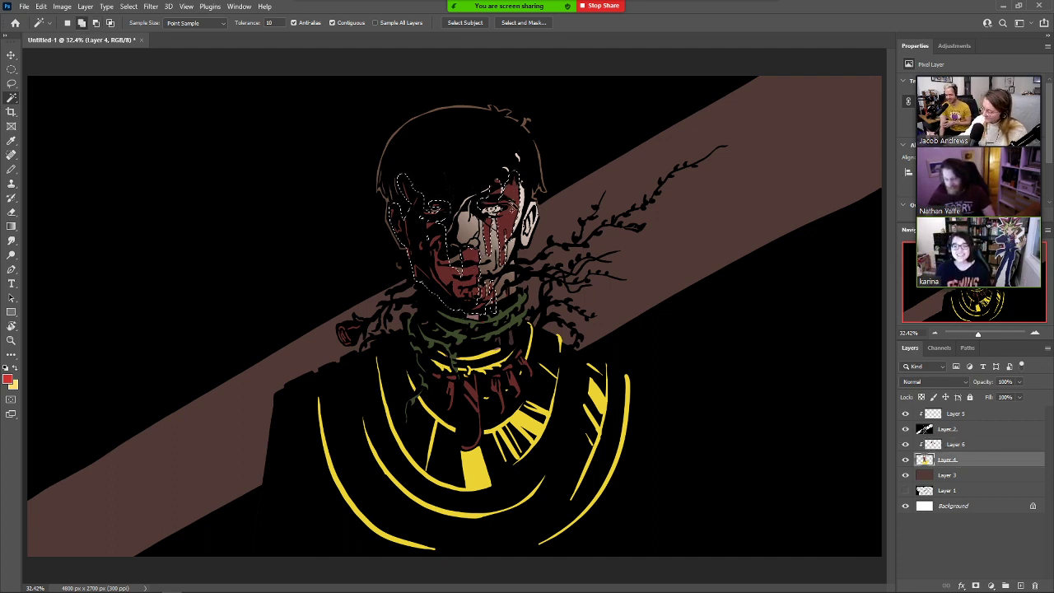
Shade the selected red face areas with a bright red to transparent gradient running diagonally down from the lit eyebrow, and deselect.
key("g")
left_click_drag(519, 177, 390, 368)
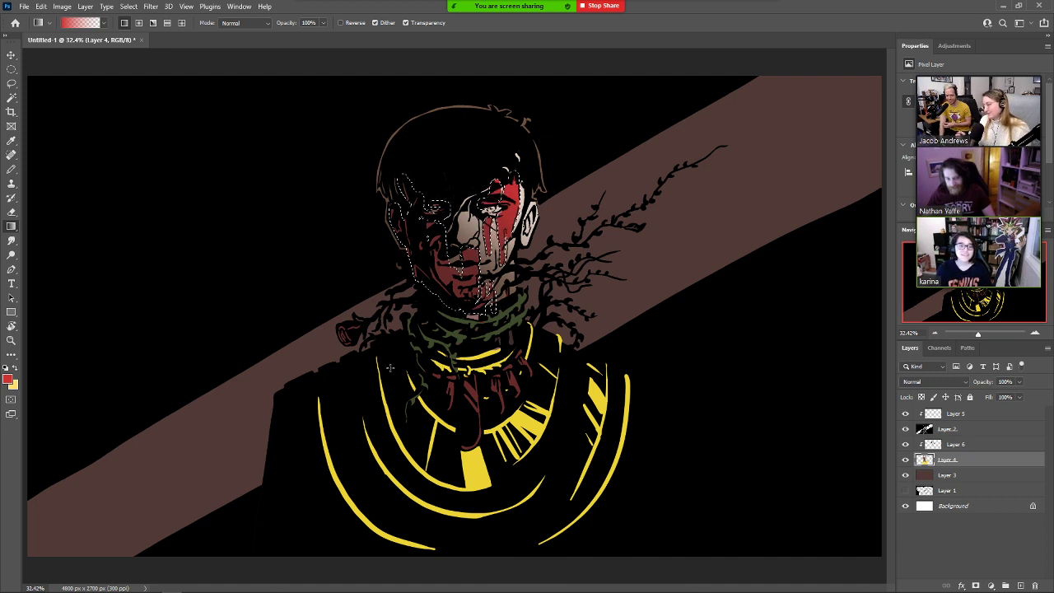
key("ctrl+d")
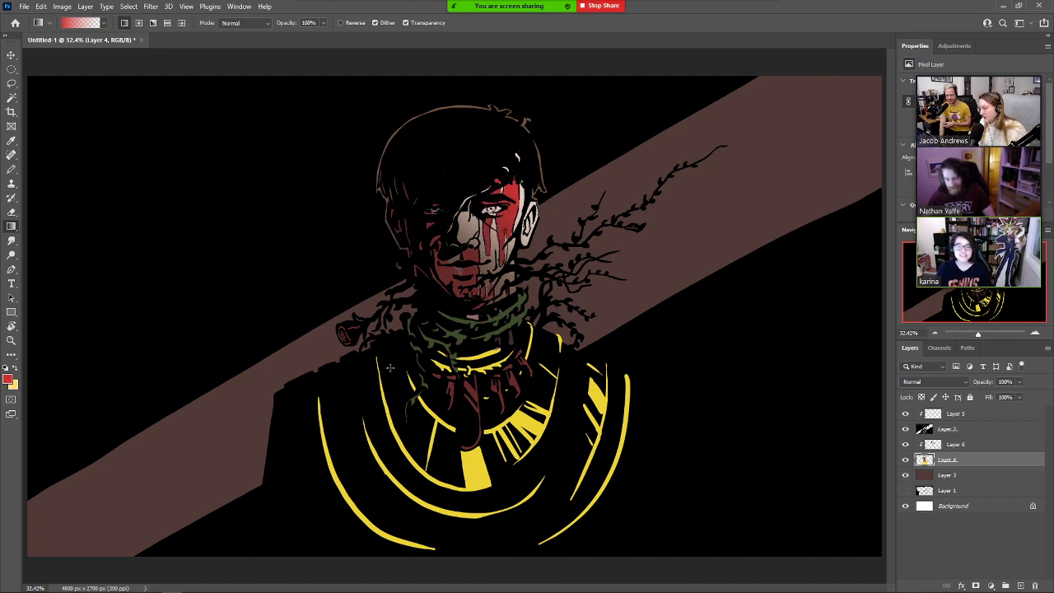
With Layer 6 active, sample the collar yellow, the face's dark red and the vine green in turn for the Pencil.
key("i")
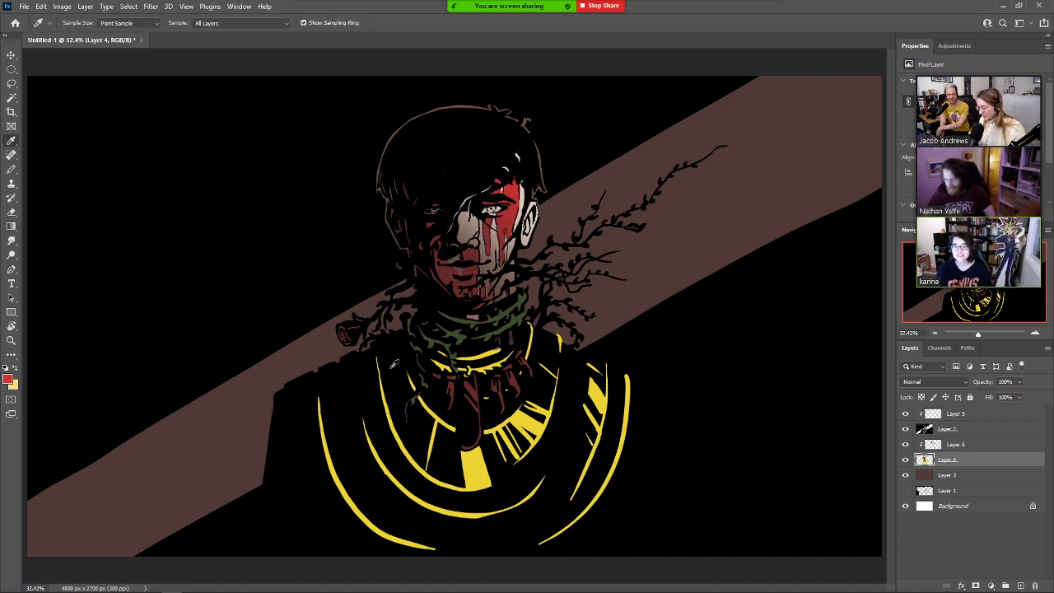
left_click(480, 467)
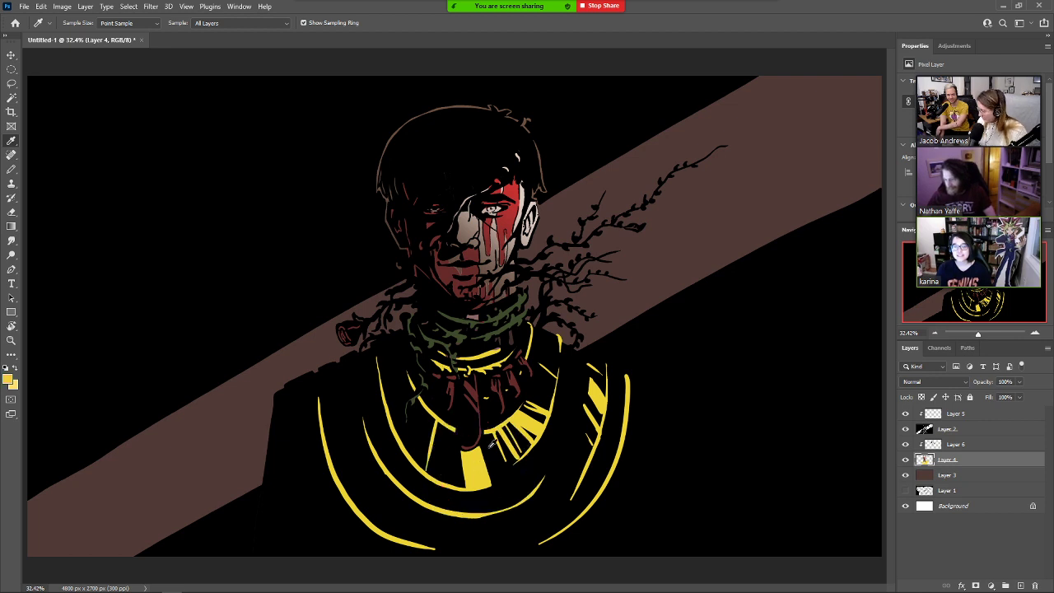
left_click(986, 446)
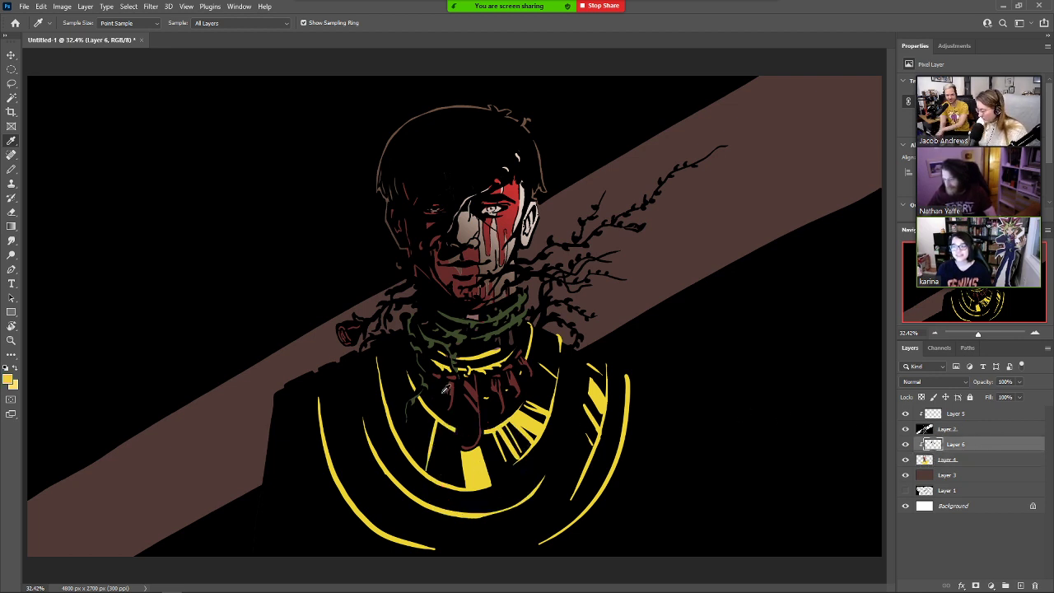
key("b")
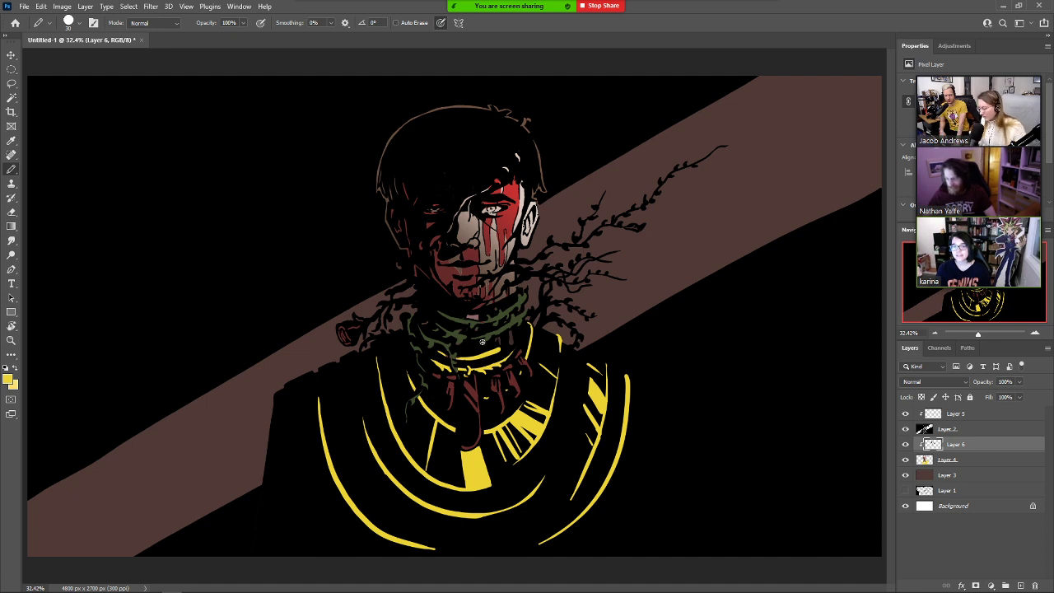
left_click(450, 270, "alt")
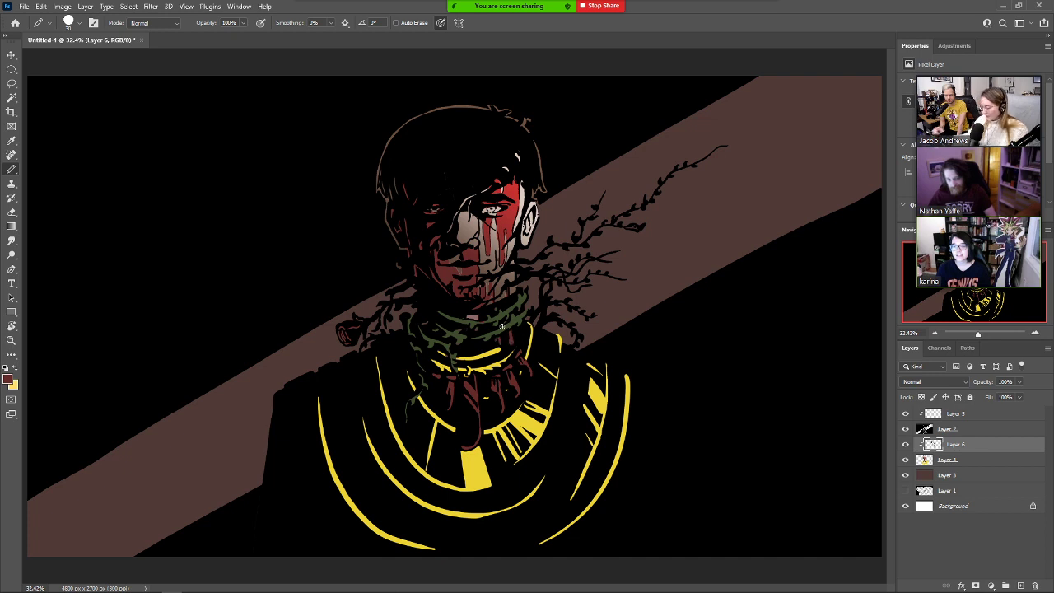
key("alt")
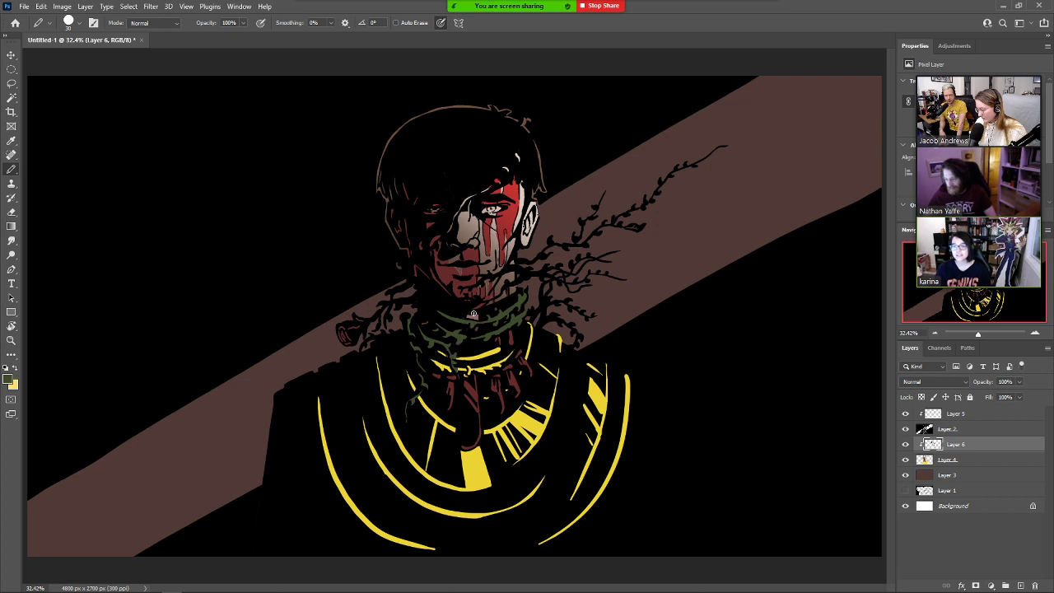
Make Layer 4 active and darken the sampled vine green to a very dark green foreground color.
left_click(980, 462)
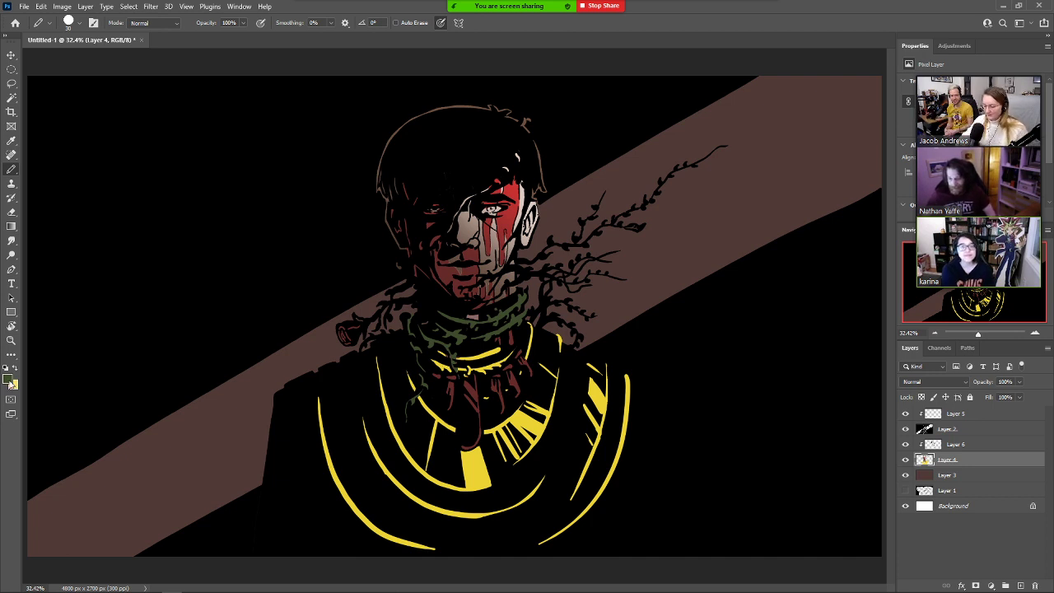
left_click(11, 380)
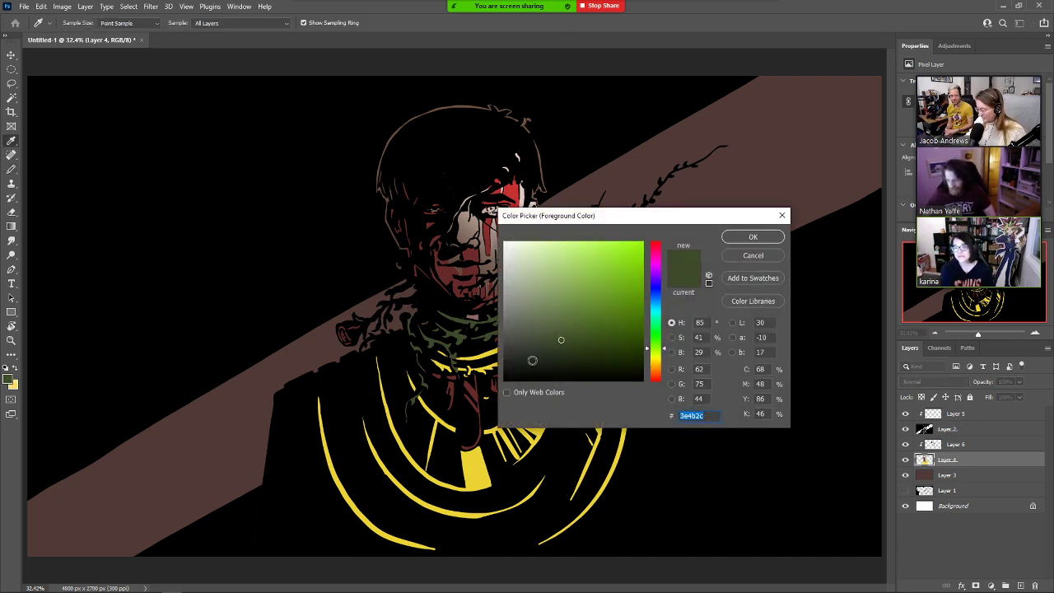
left_click(538, 360)
left_click(737, 238)
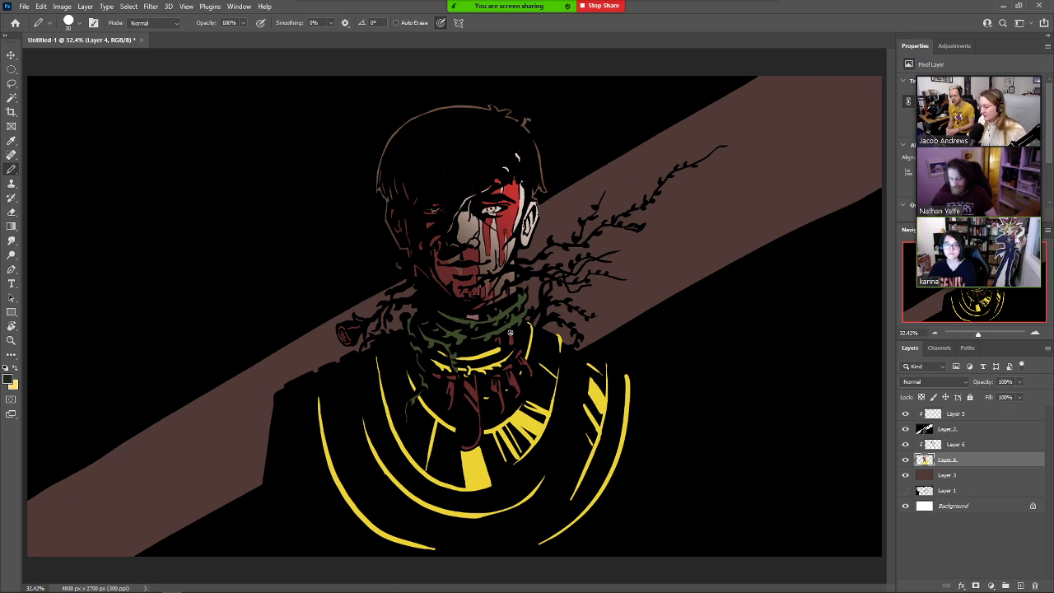
Set the foreground color to a bright red derived from the dark red below the neck, and resample that dark red.
left_click(9, 379)
left_click(473, 387)
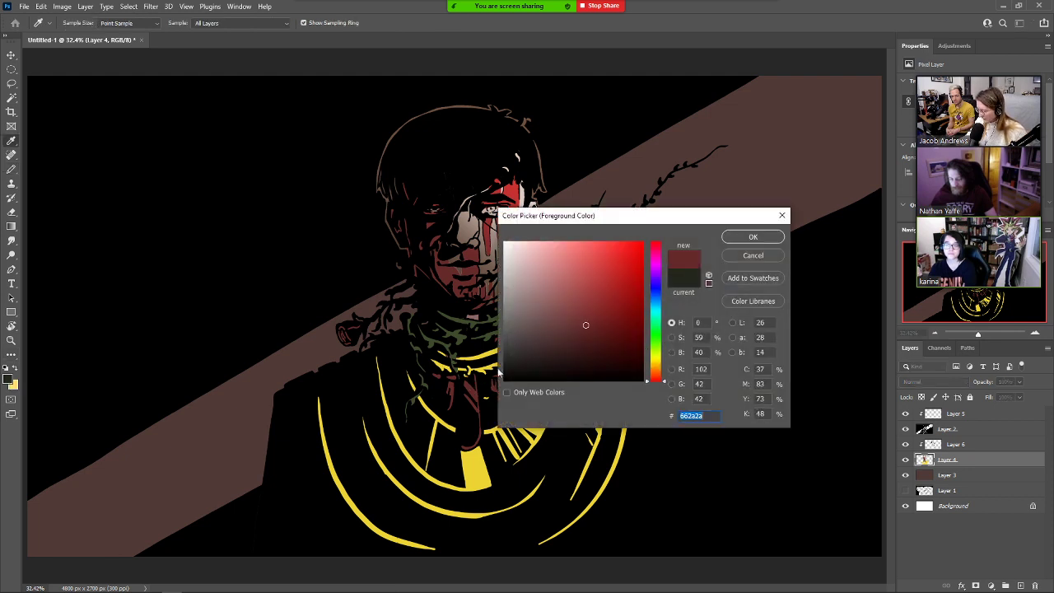
left_click(606, 274)
left_click(750, 238)
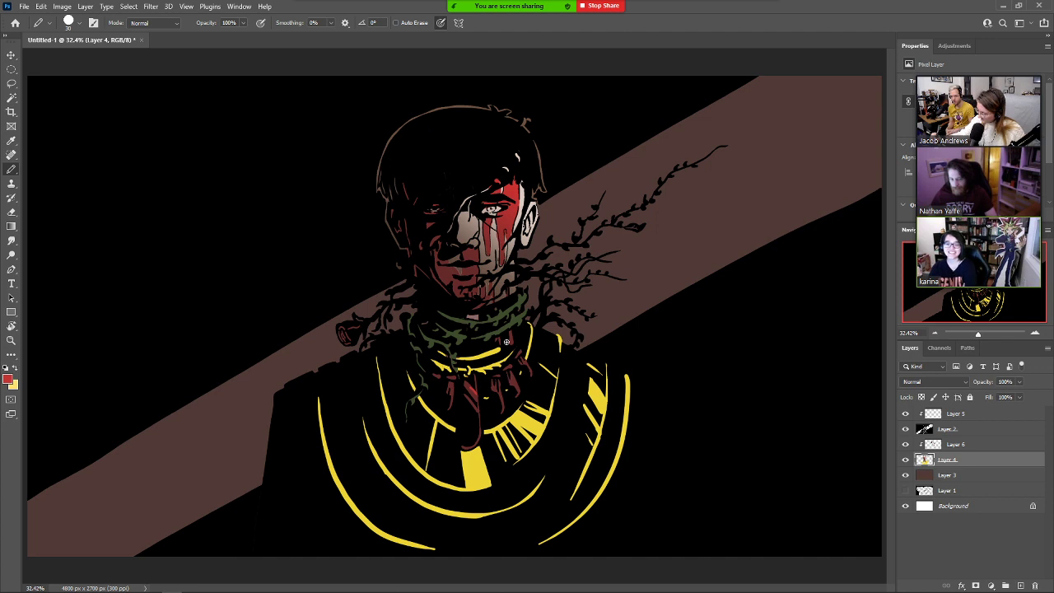
left_click(467, 384, "alt")
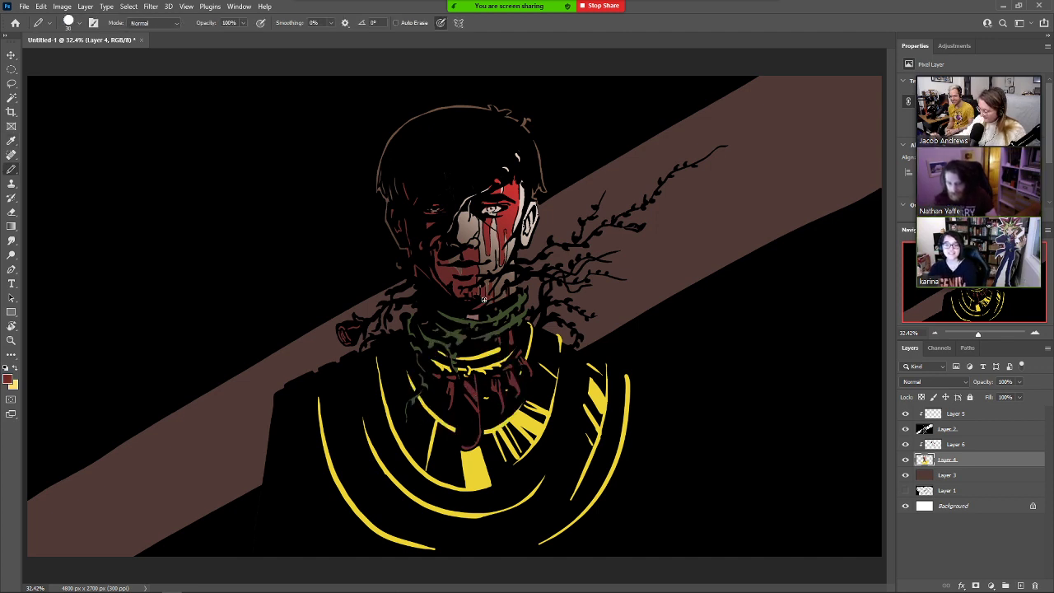
Sample the collar's yellow and shift it to the mid-brown #694731 as the foreground color.
left_click(8, 379)
left_click(417, 456)
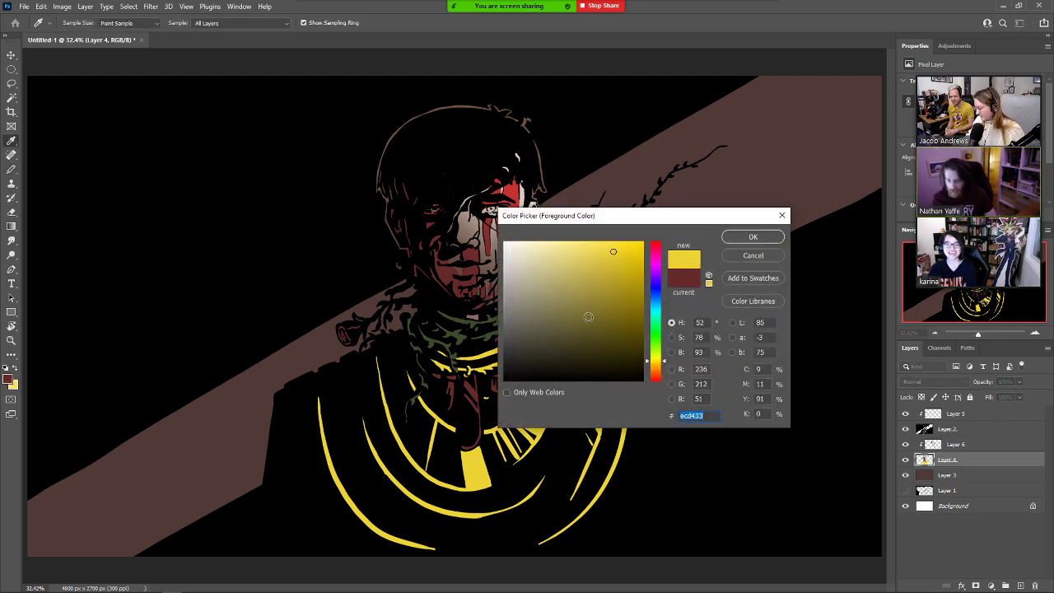
left_click(578, 323)
left_click(657, 371)
left_click(753, 236)
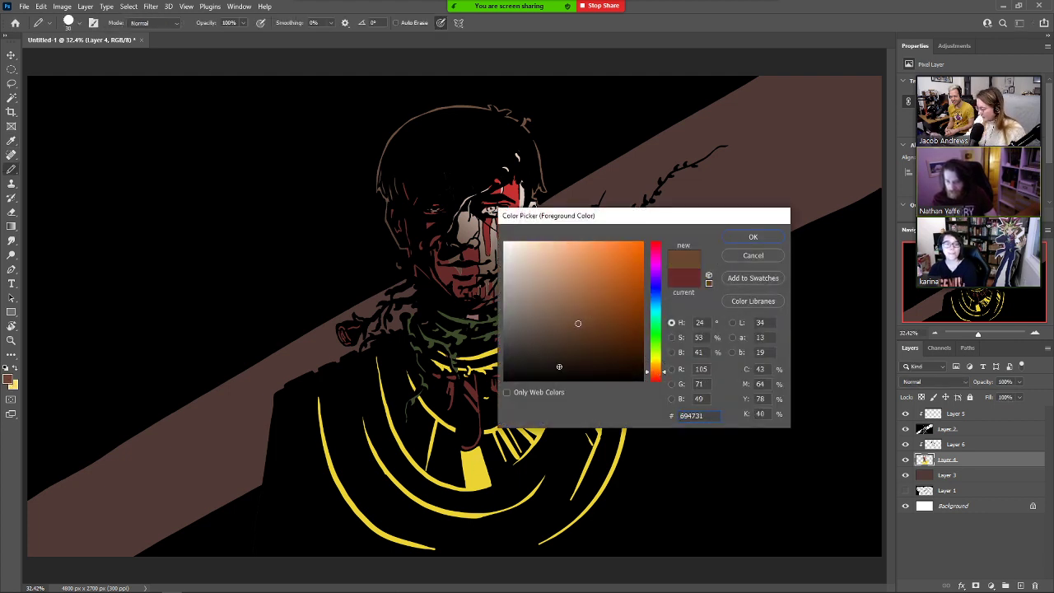
Select the yellow collar bands on Layer 4, shade them with a diagonal brown-to-transparent gradient starting from their lower-left edge, and deselect.
key("w")
left_click(352, 478)
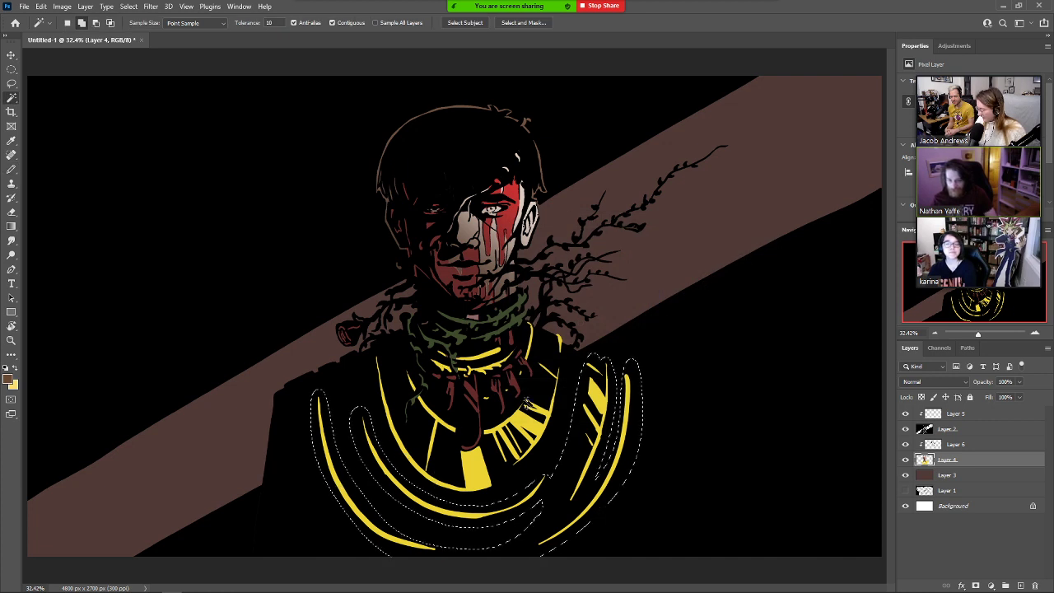
left_click(473, 461)
key("g")
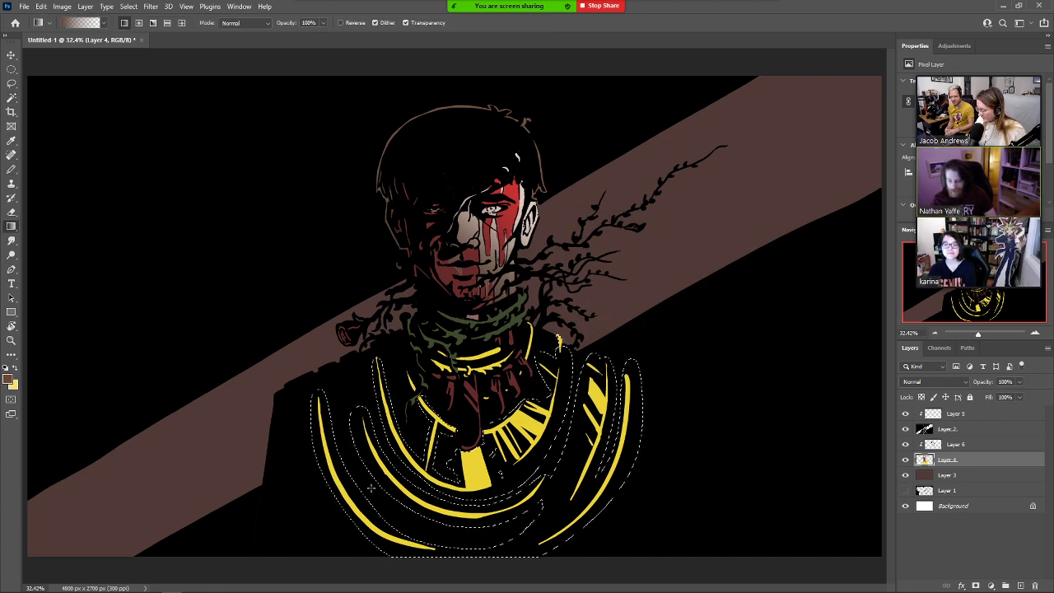
left_click_drag(366, 527, 611, 306)
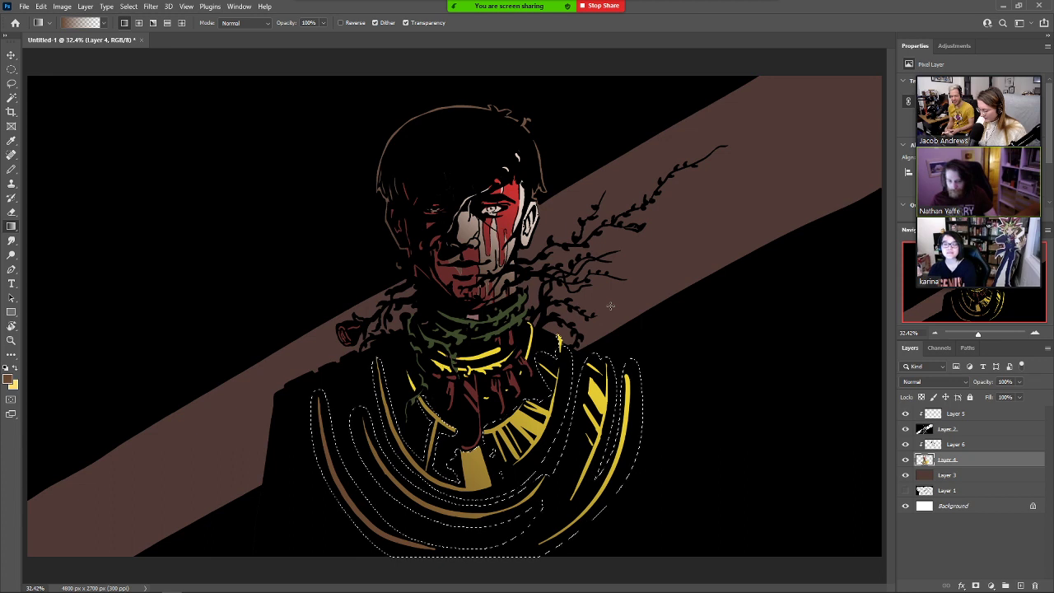
key("ctrl+d")
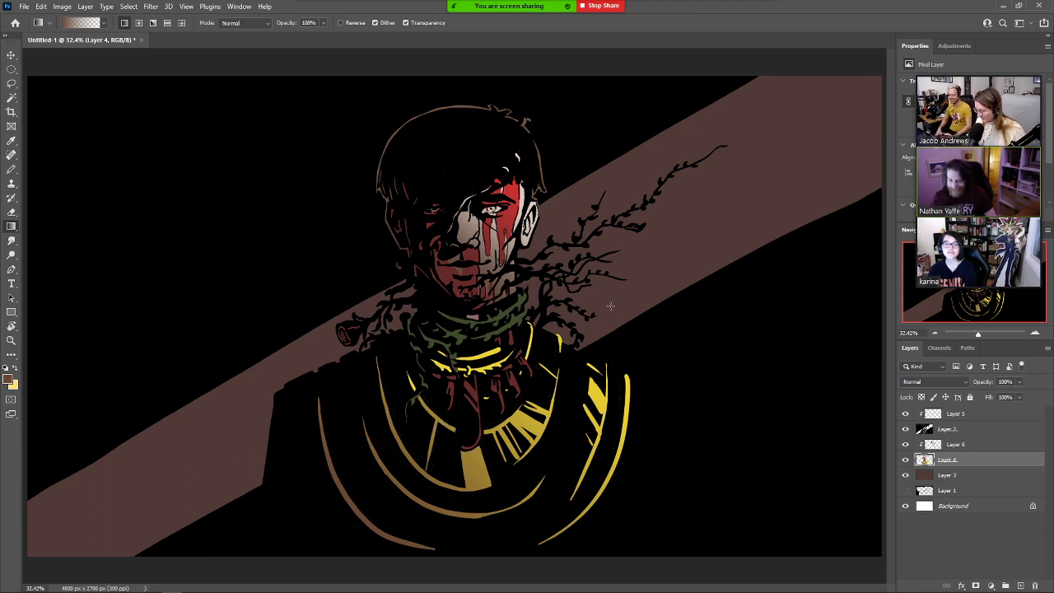
Restore the collar selection, add the yellow neckband to it, deepen the shading with another brown gradient, and deselect.
key("i")
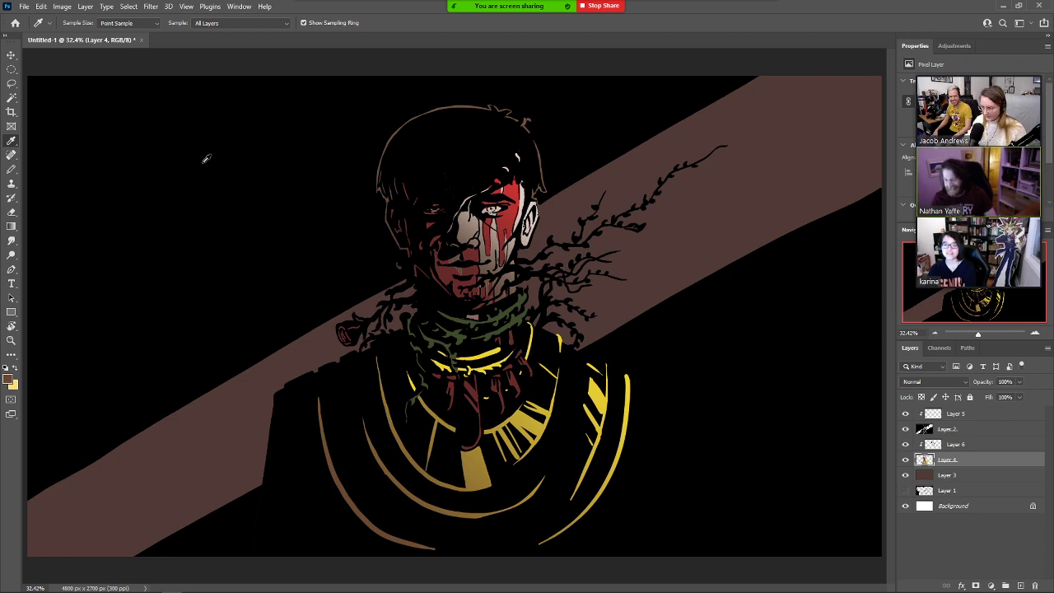
left_click(128, 6)
left_click(140, 39)
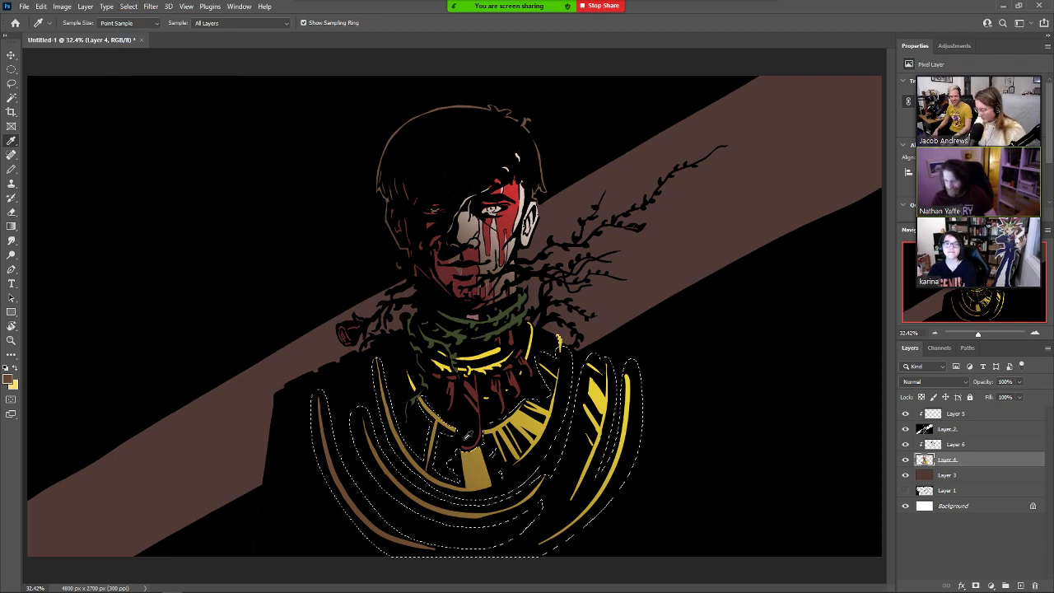
key("w")
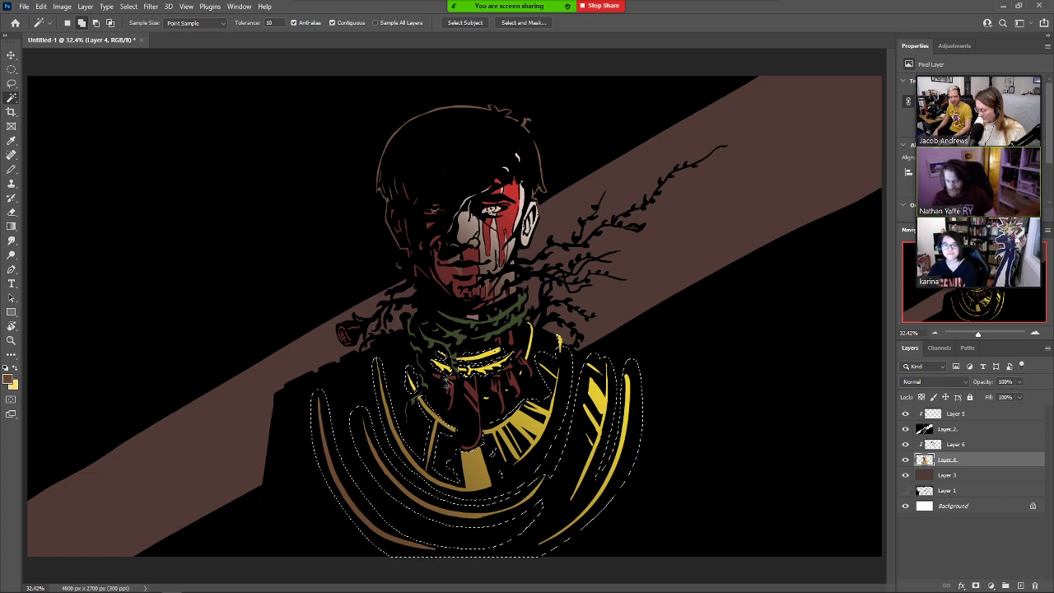
key("g")
key("ctrl+d")
Reset the foreground color to black, restore the collar selection, fade its lower-left bands with a black-to-transparent gradient, and deselect.
key("d")
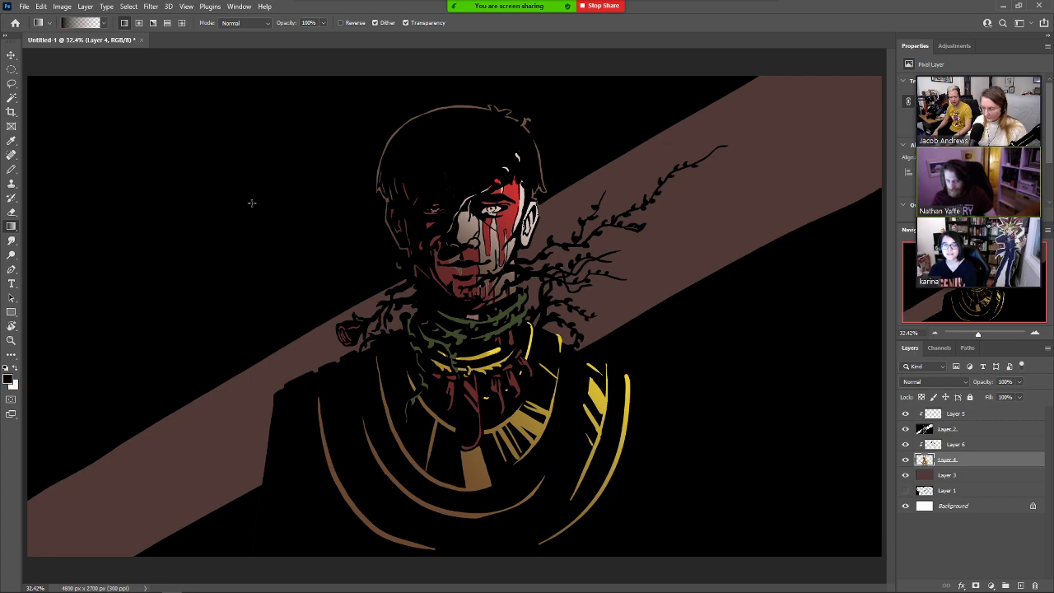
left_click(133, 10)
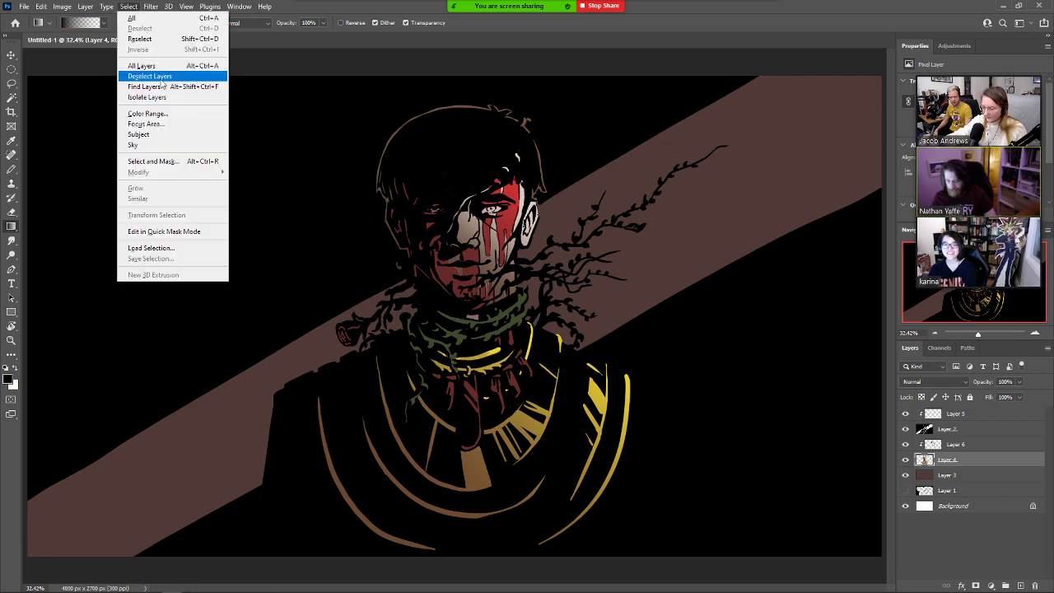
left_click(142, 37)
left_click_drag(331, 544, 581, 338)
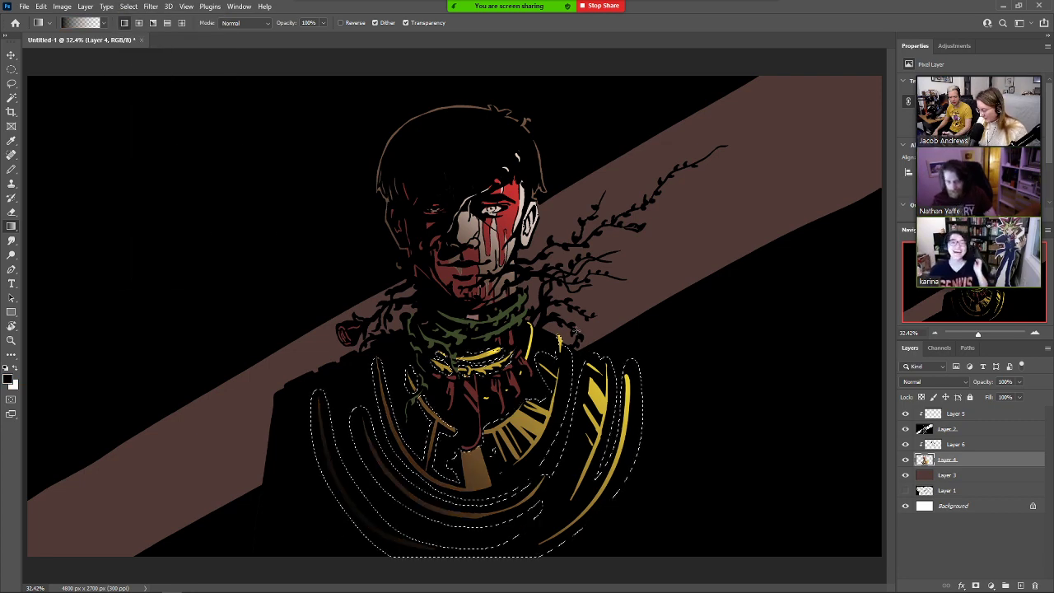
key("ctrl+d")
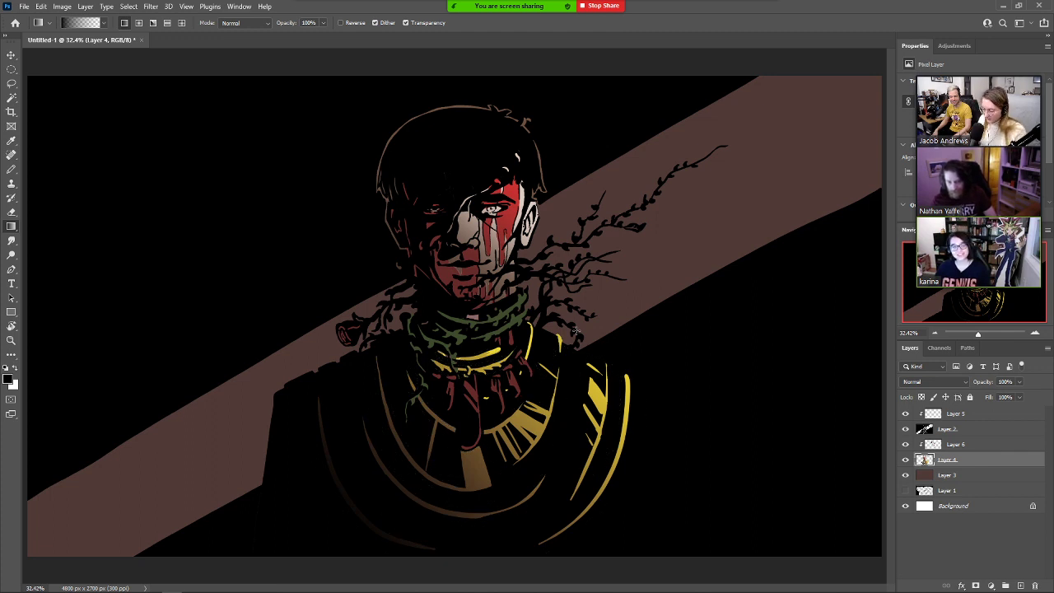
Set the foreground color to bright green #49f140 and paint both irises of the portrait with the Pencil on Layer 6.
left_click(10, 380)
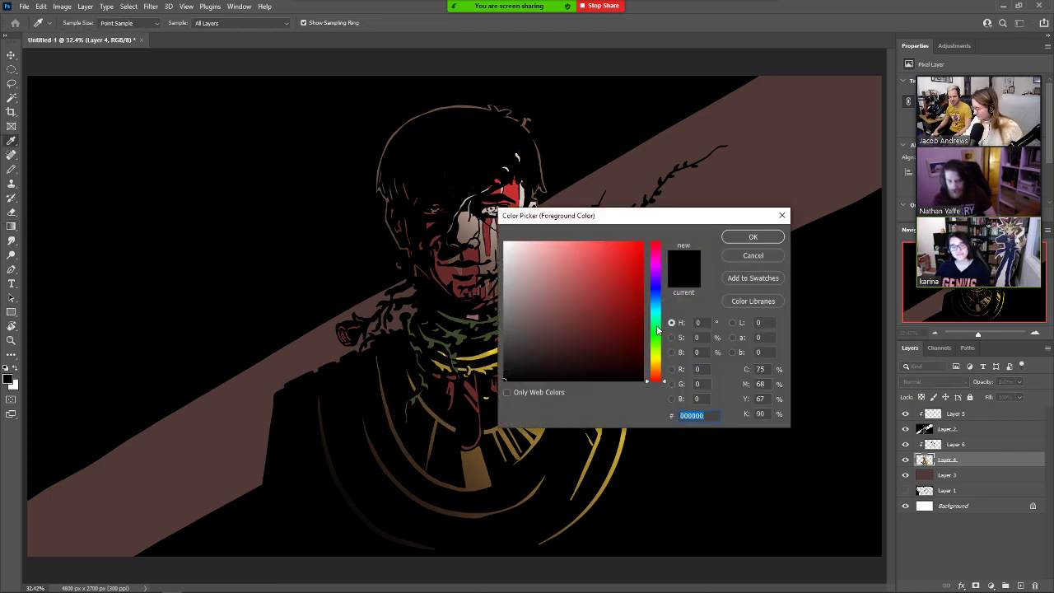
left_click(656, 337)
left_click(583, 275)
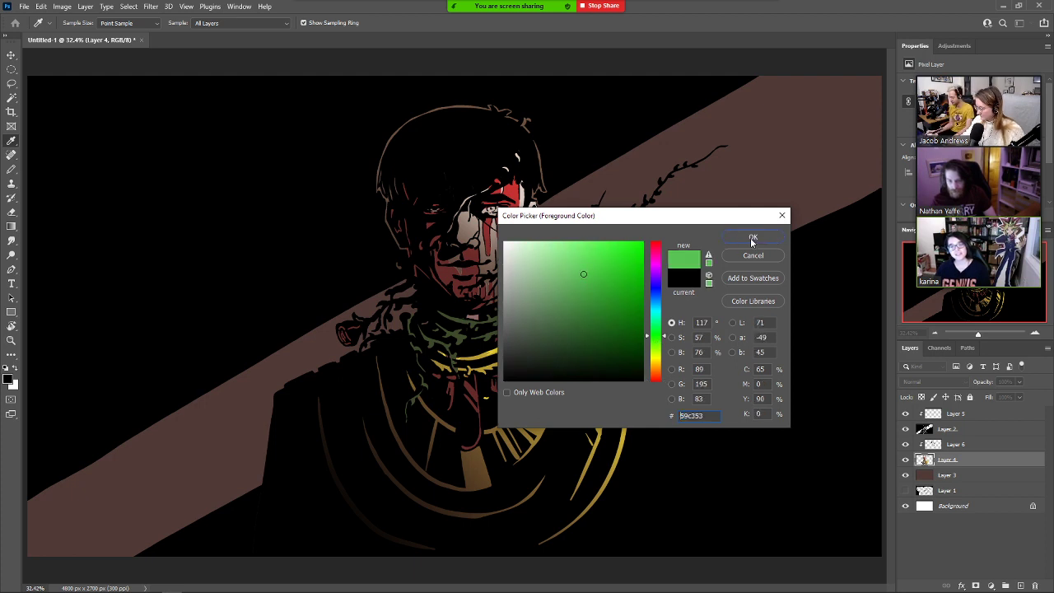
left_click(753, 237)
key("b")
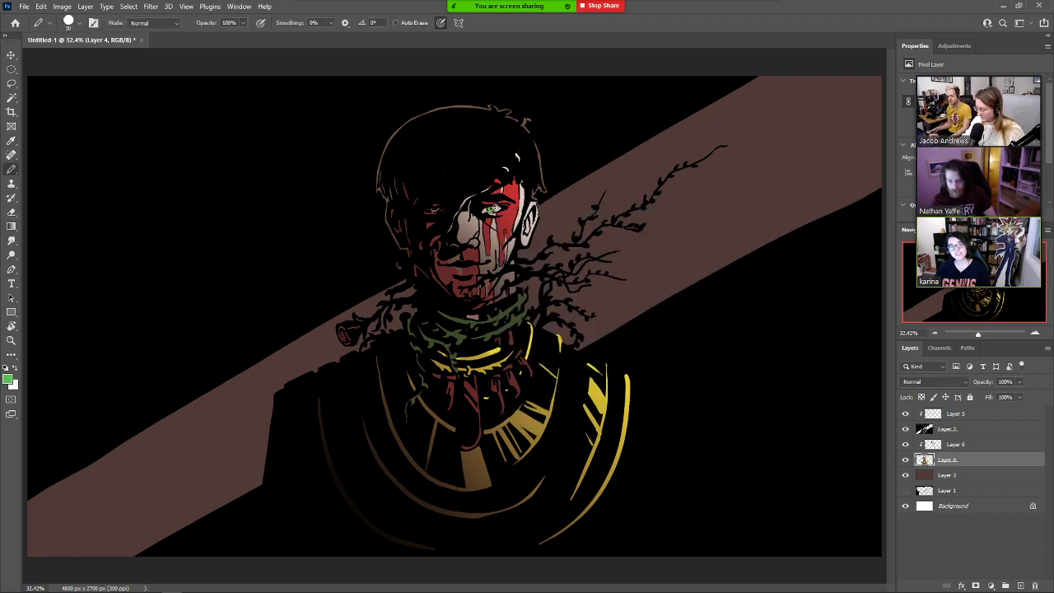
left_click(10, 379)
left_click_drag(602, 251, 606, 248)
left_click(743, 238)
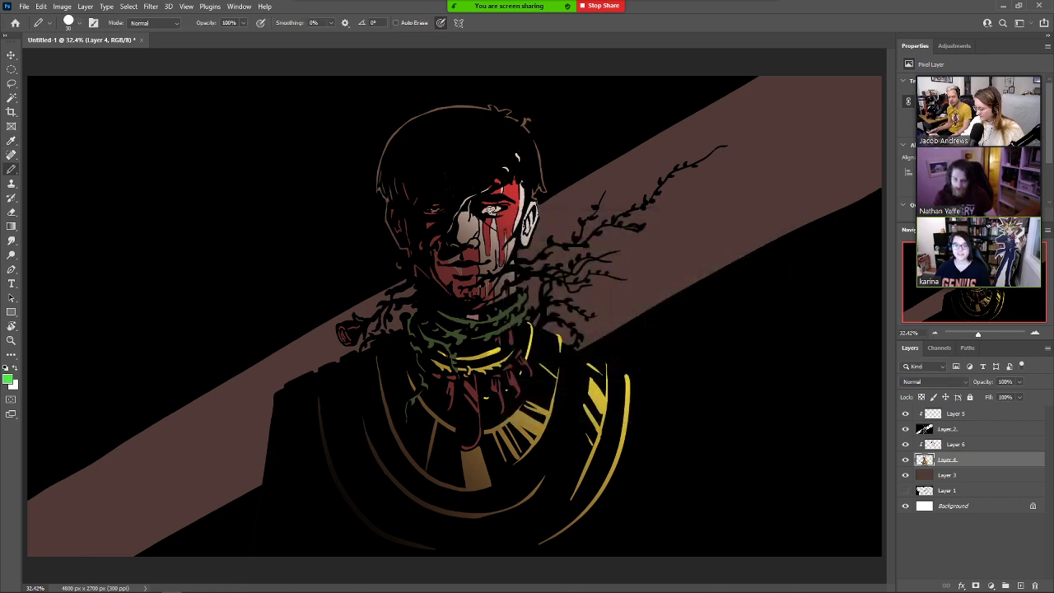
left_click(975, 444)
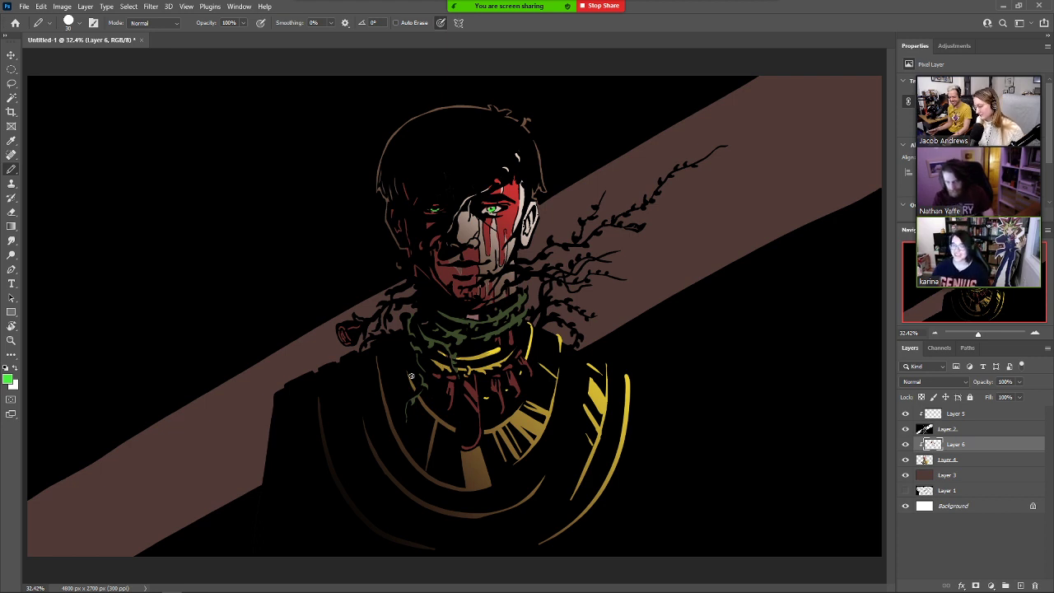
Sample the neck vine's dark green #3e4b2c and paint it onto the thorny branches beside the head on Layer 5.
left_click(8, 380)
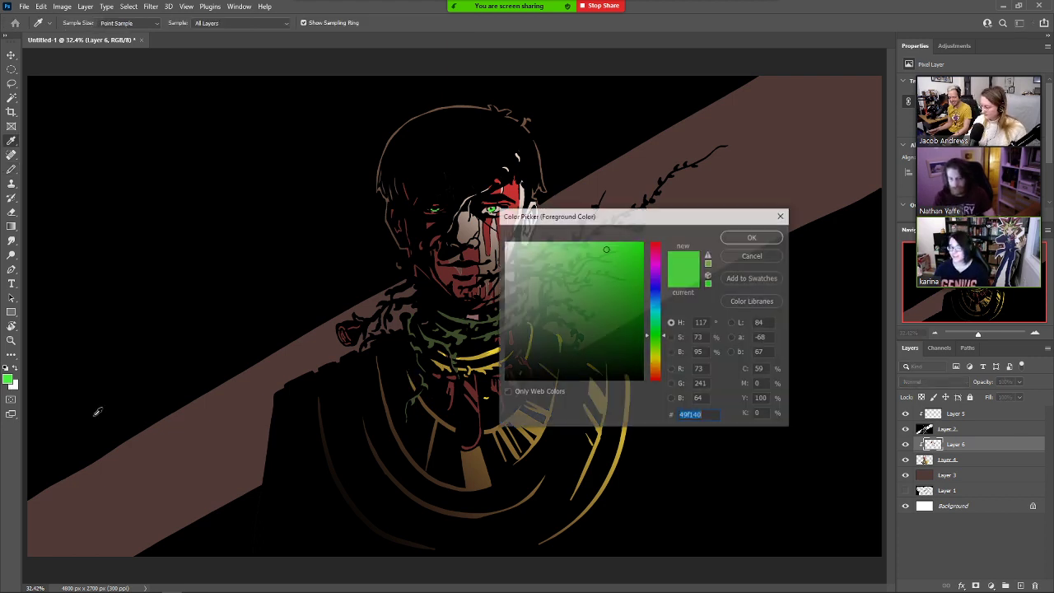
left_click(463, 330)
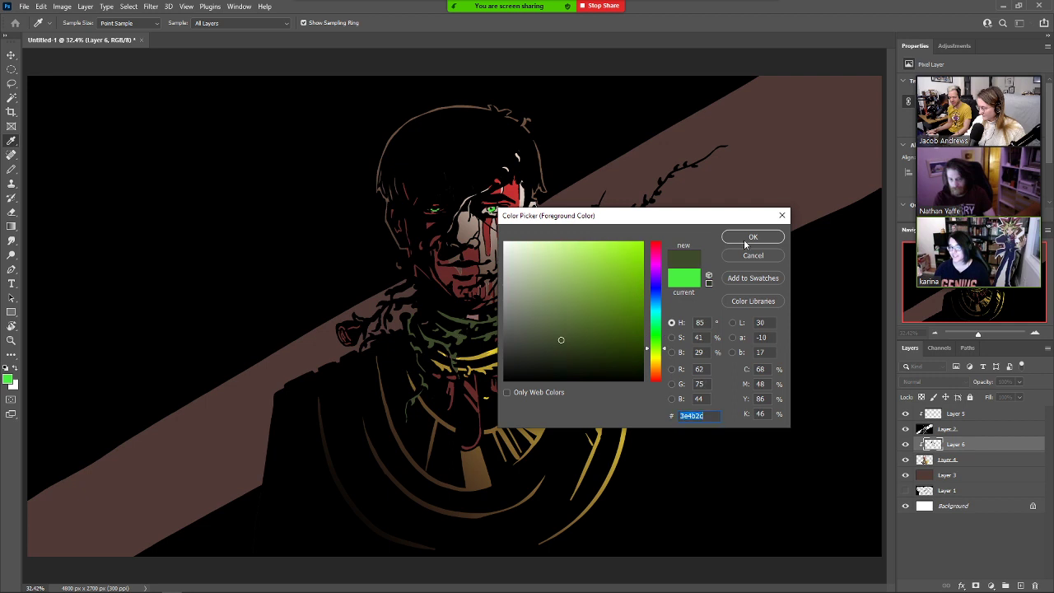
left_click(751, 238)
left_click(987, 416)
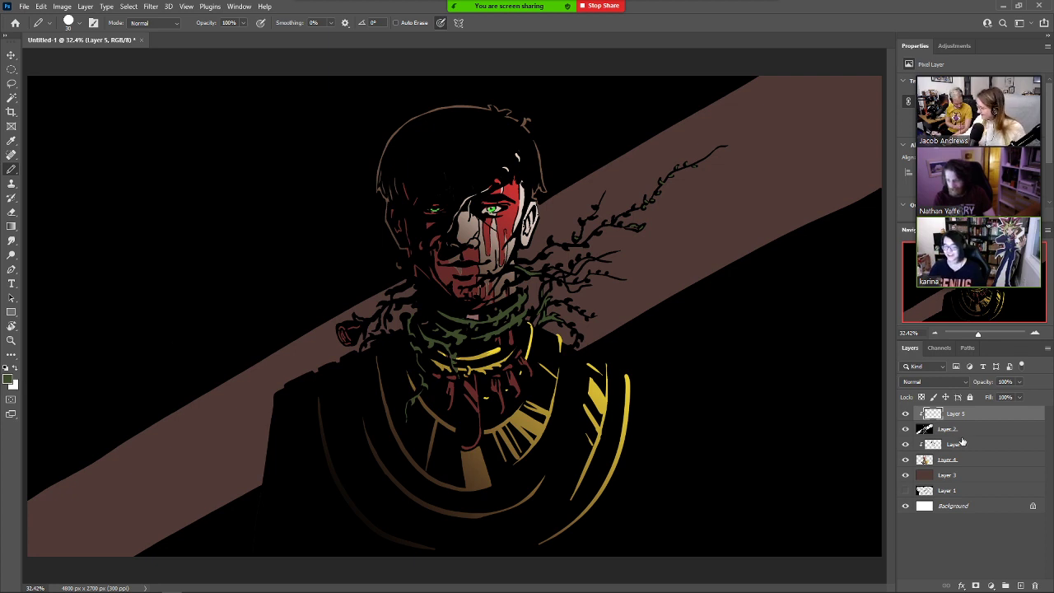
Select the hair outline on Layer 4, lighten it with a white-to-transparent gradient at 25% opacity, and deselect.
left_click(970, 466)
key("w")
left_click(535, 140)
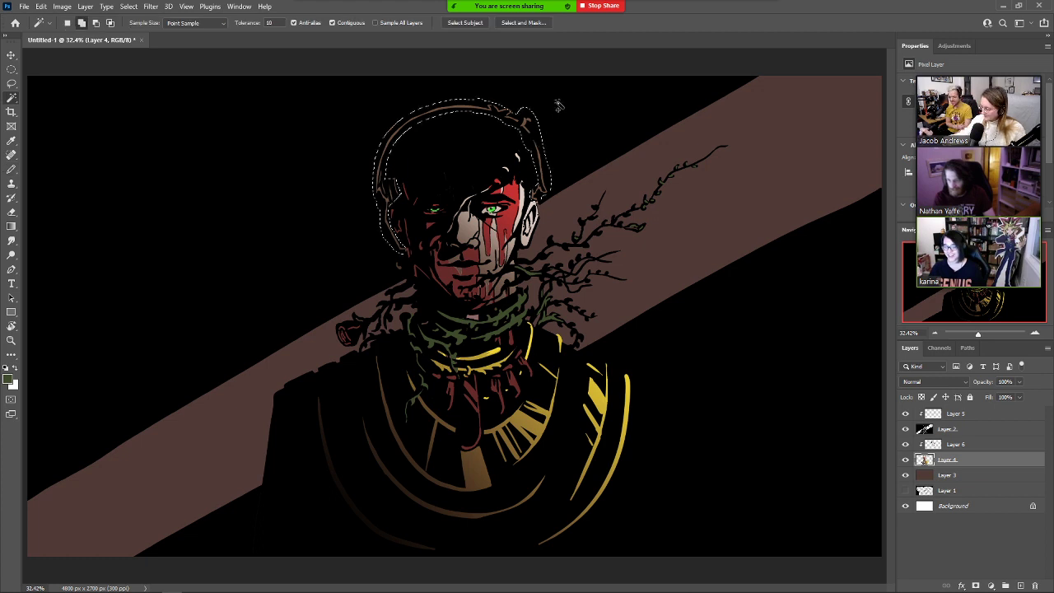
left_click(15, 368)
key("g")
key("shift+g")
key("shift+g")
key("shift+g")
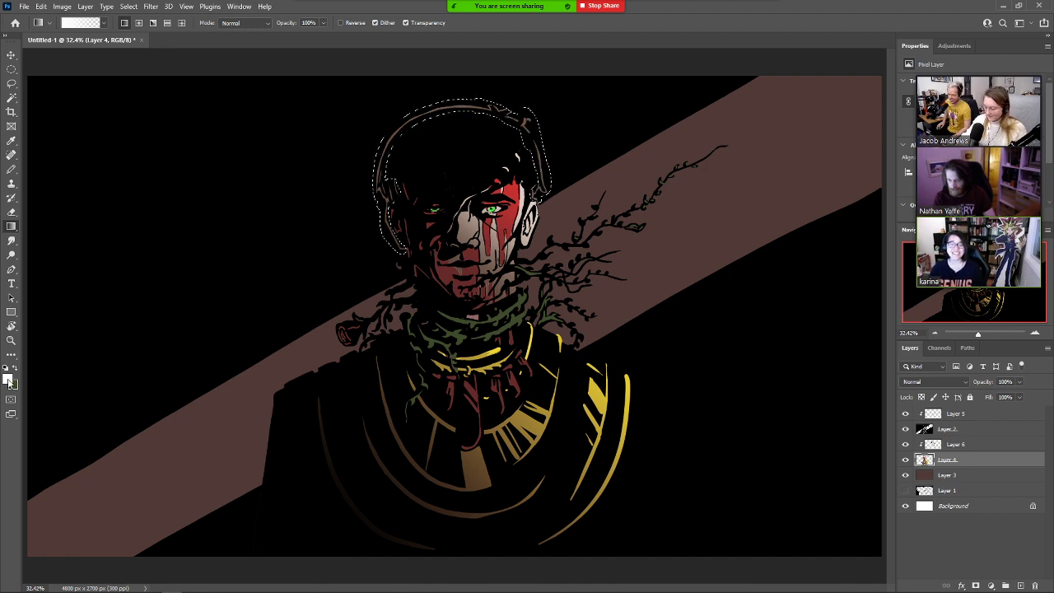
key("2")
key("5")
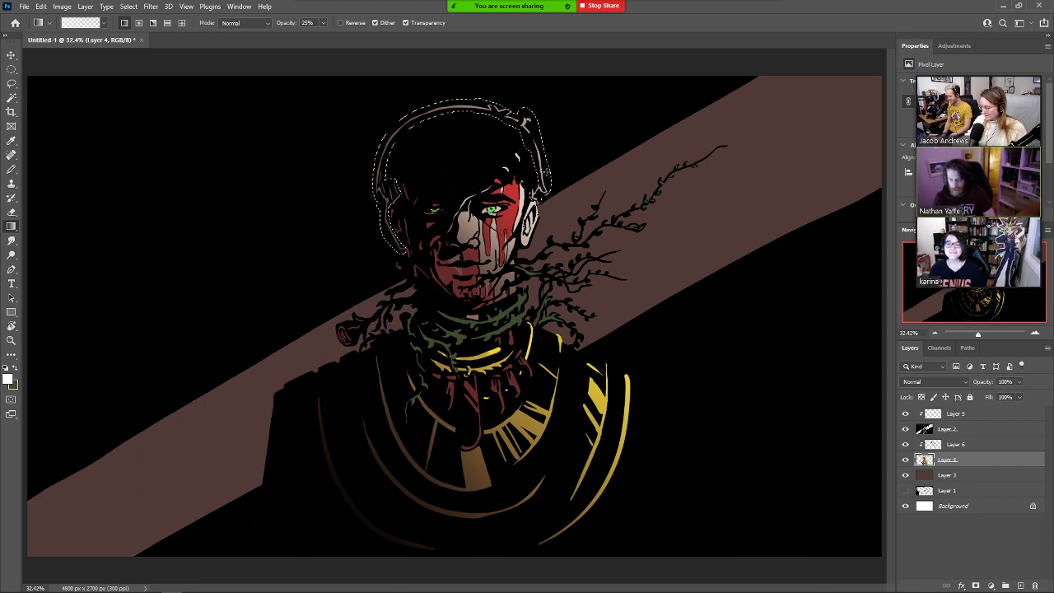
key("ctrl+d")
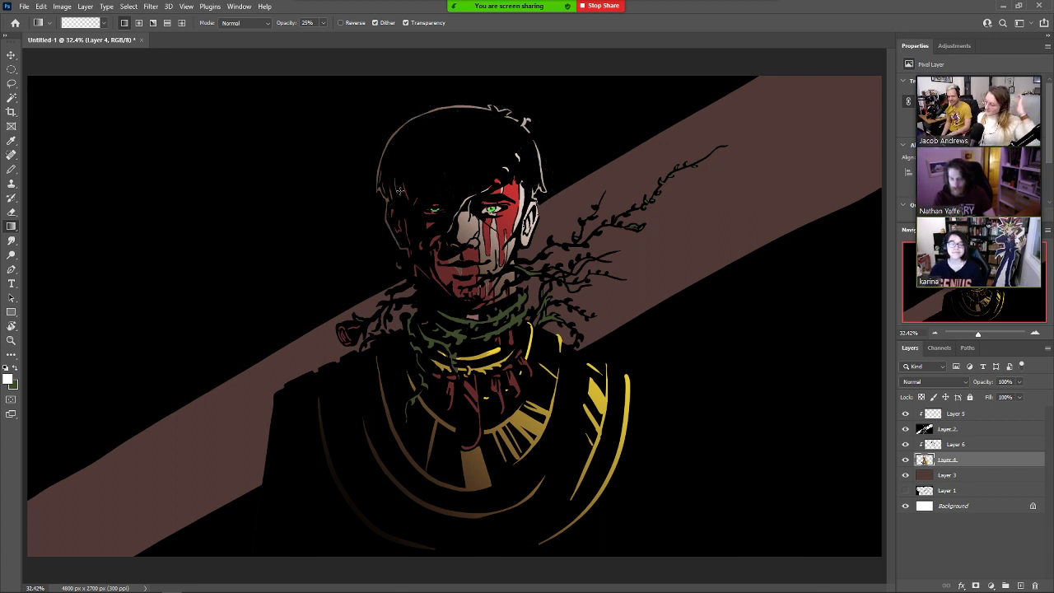
Sample the neck vine's dark green and recolor the white highlights on the forehead with the Pencil on Layer 4.
left_click(9, 380)
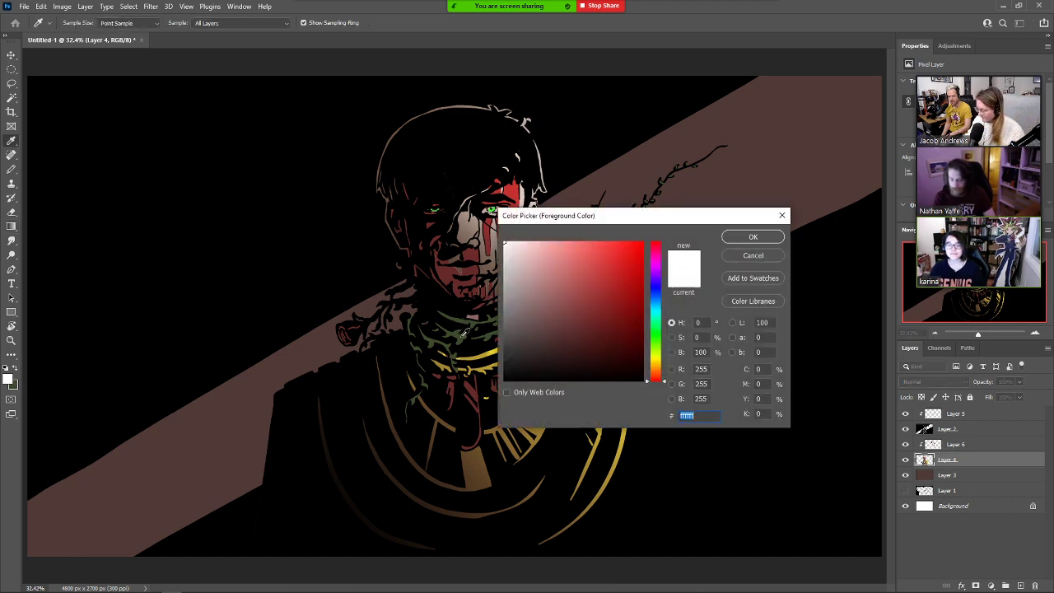
left_click(466, 325)
key("Return")
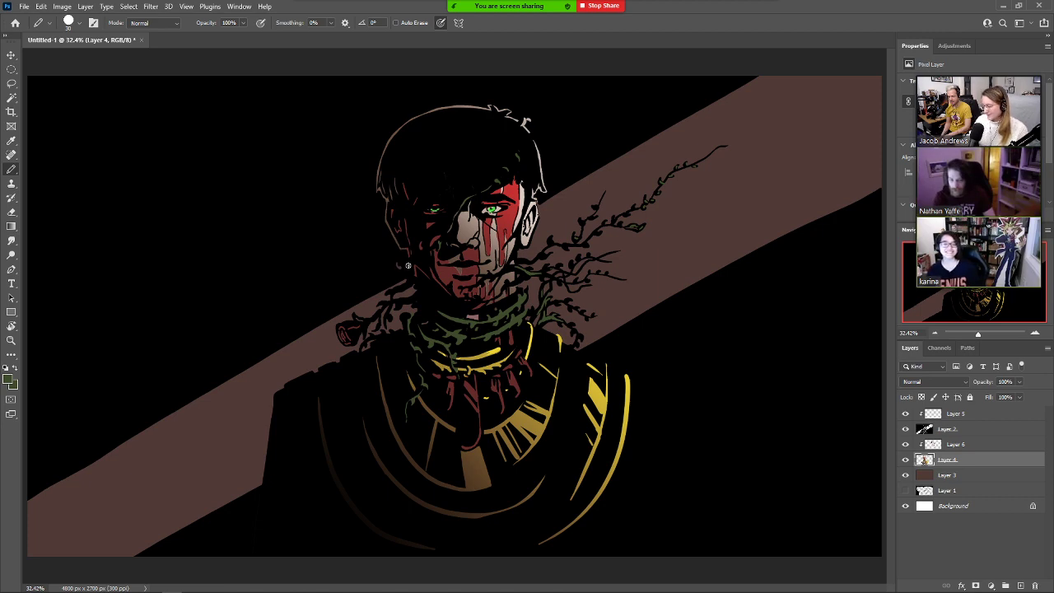
Switch to Layer 6 and retouch the green forehead marks with the Eraser and Pencil.
left_click(980, 449)
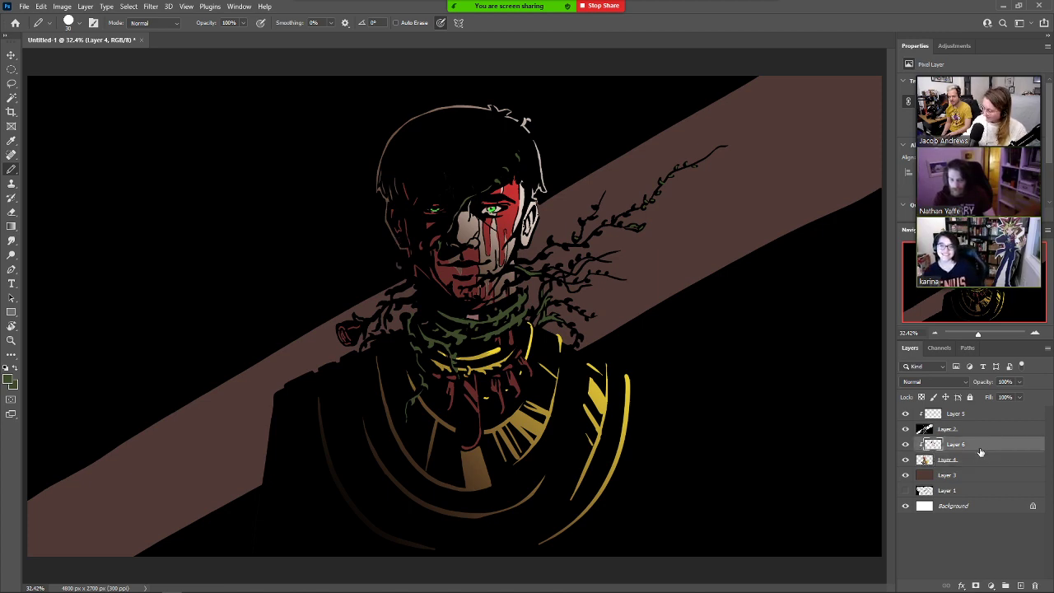
double_click(980, 451)
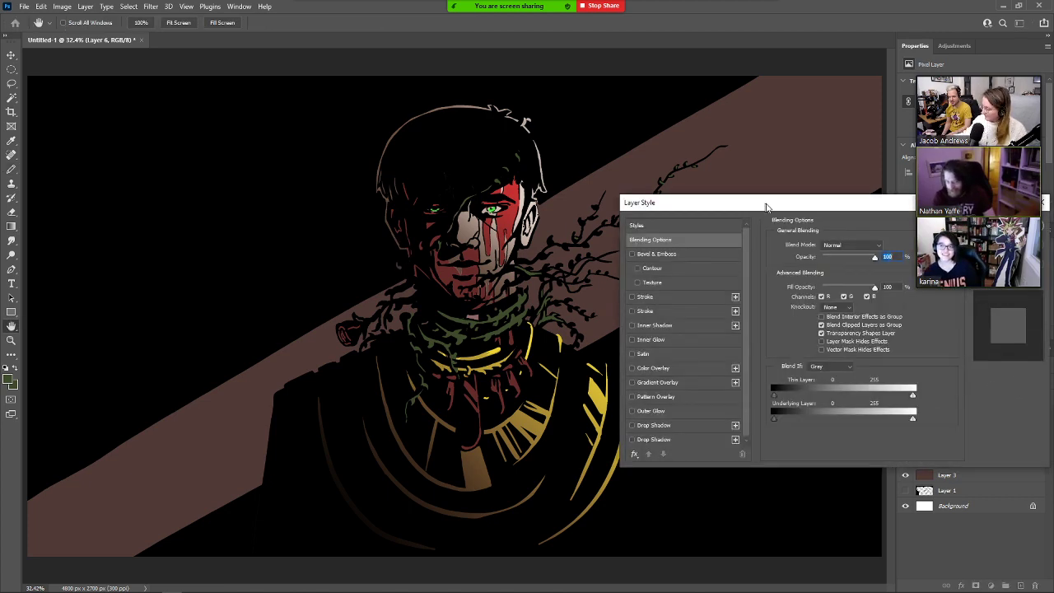
left_click_drag(766, 207, 294, 261)
left_click(553, 304)
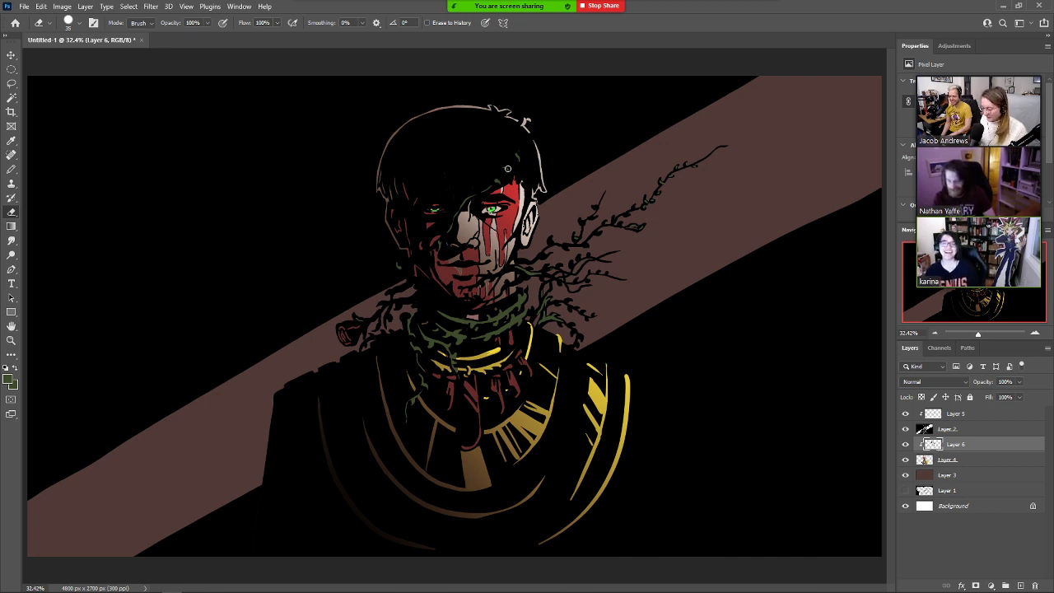
key("i")
key("b")
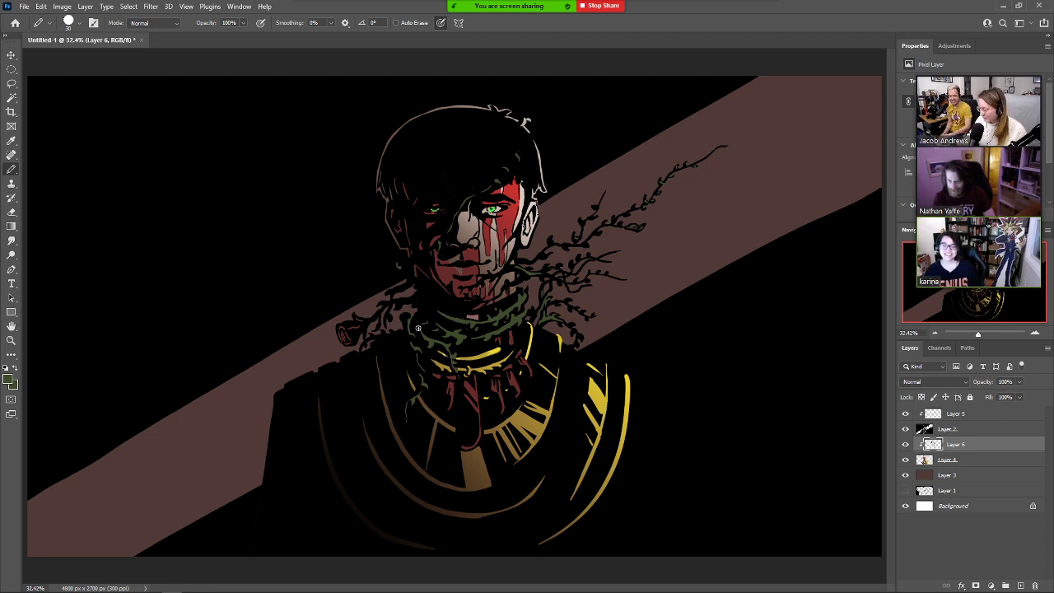
Sample the collar's dark brown, select the yellow shoulder bands from Layer 4, apply a 25% opacity gradient over them on Layer 6, and deselect.
left_click(961, 459)
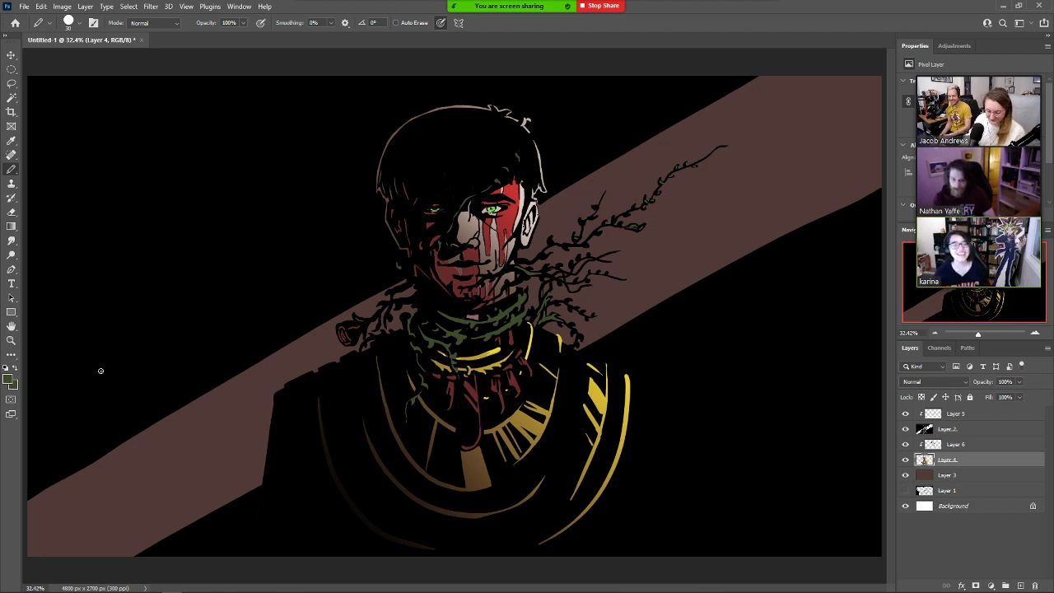
key("i")
left_click(418, 463)
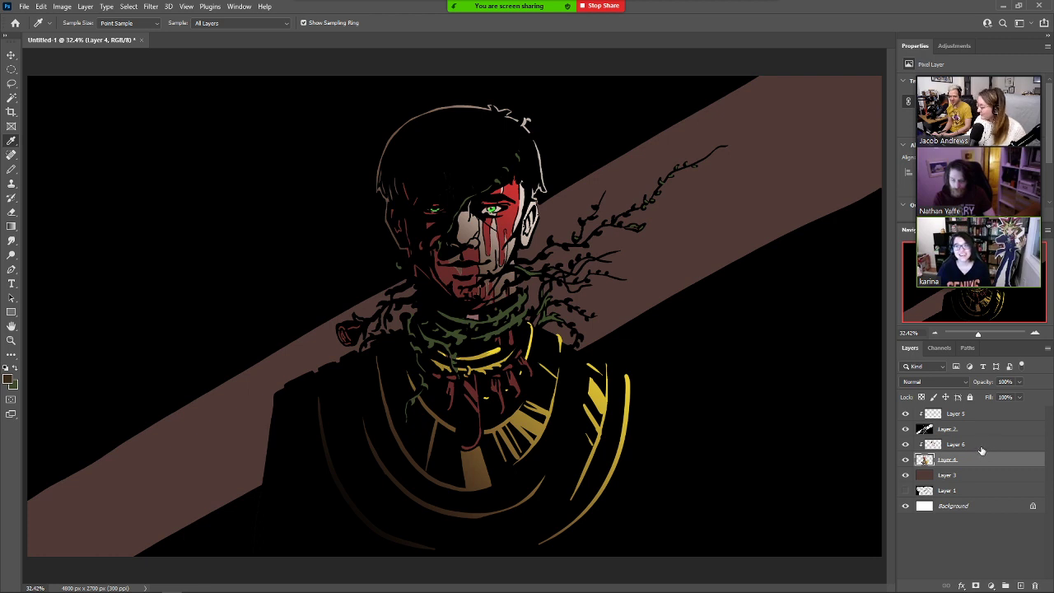
key("w")
left_click(596, 396)
left_click(558, 342)
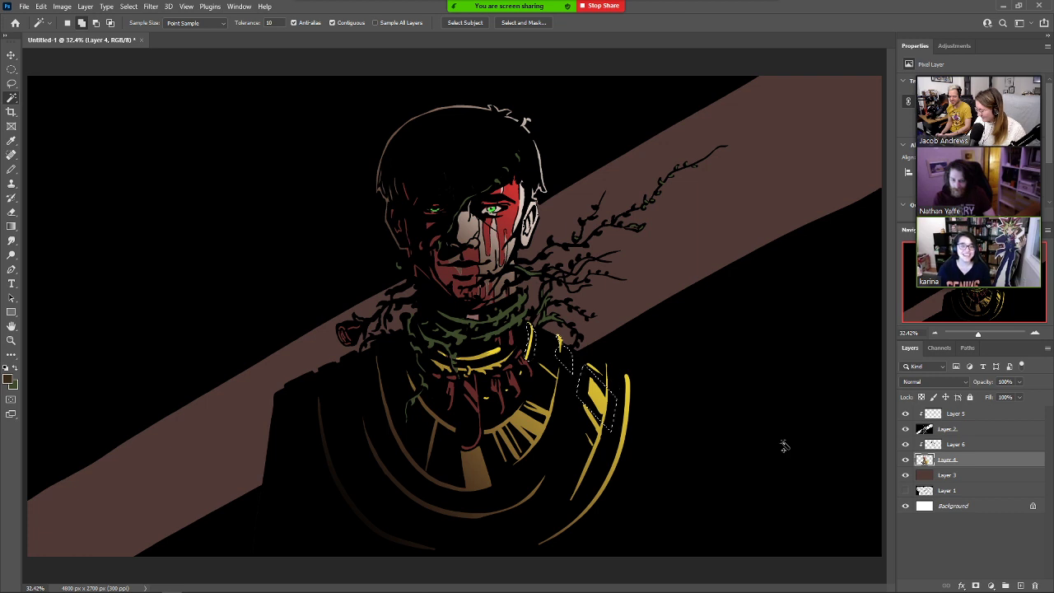
left_click(629, 399, "shift")
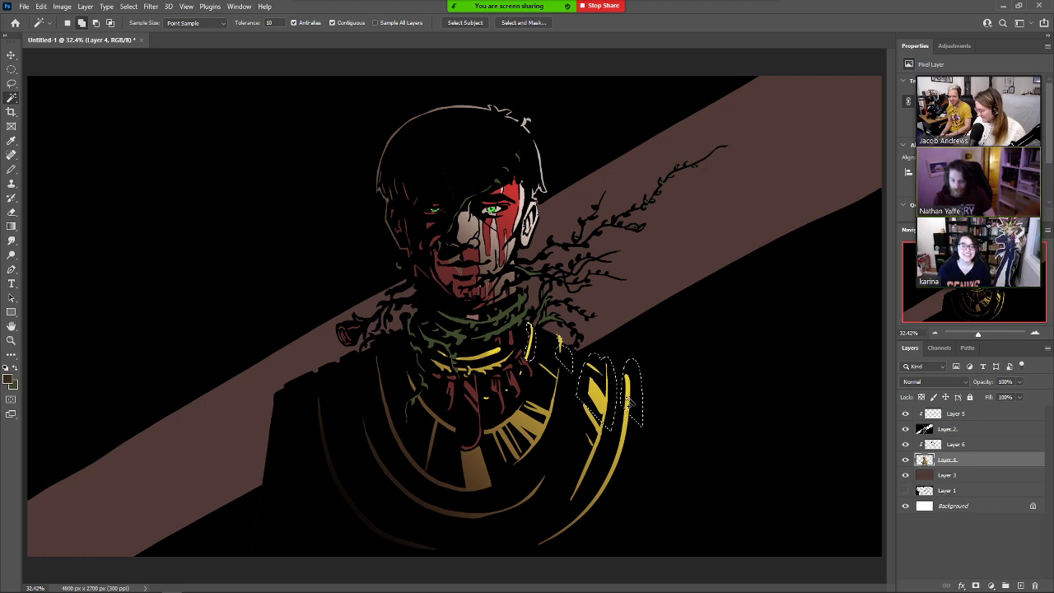
key("g")
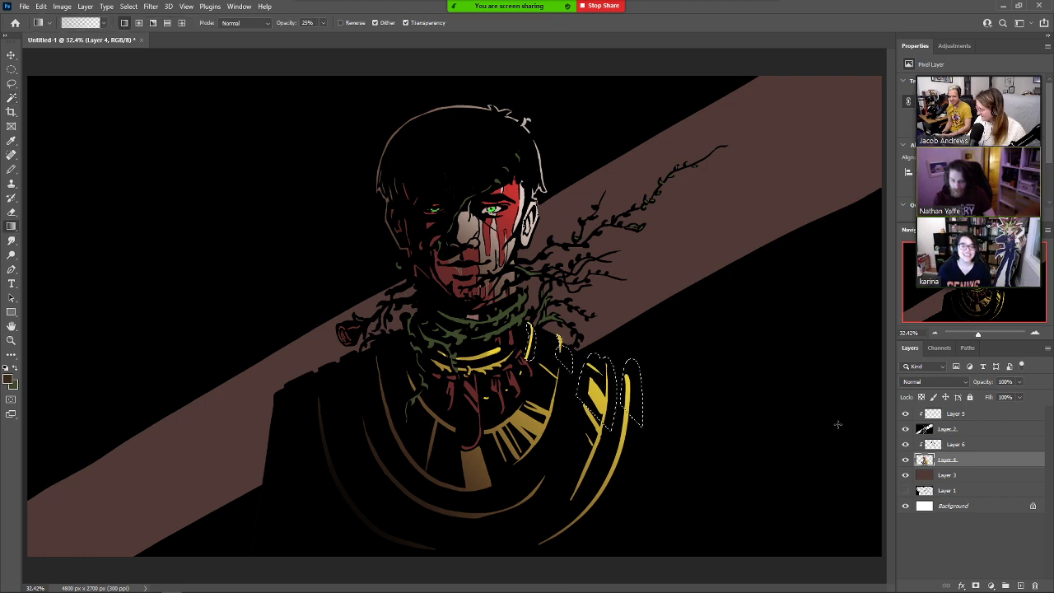
left_click(960, 444)
left_click_drag(608, 350, 591, 404)
key("ctrl+d")
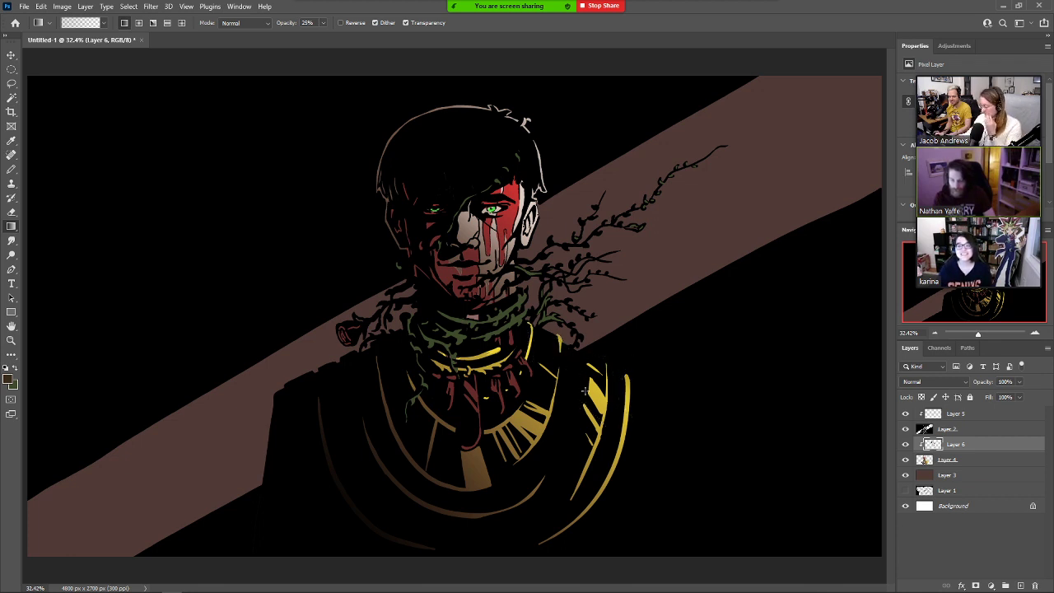
Set the foreground color to white and add a new layer above Layer 5, discarding a trial Pencil stroke.
left_click(974, 416)
key("d")
key("x")
key("b")
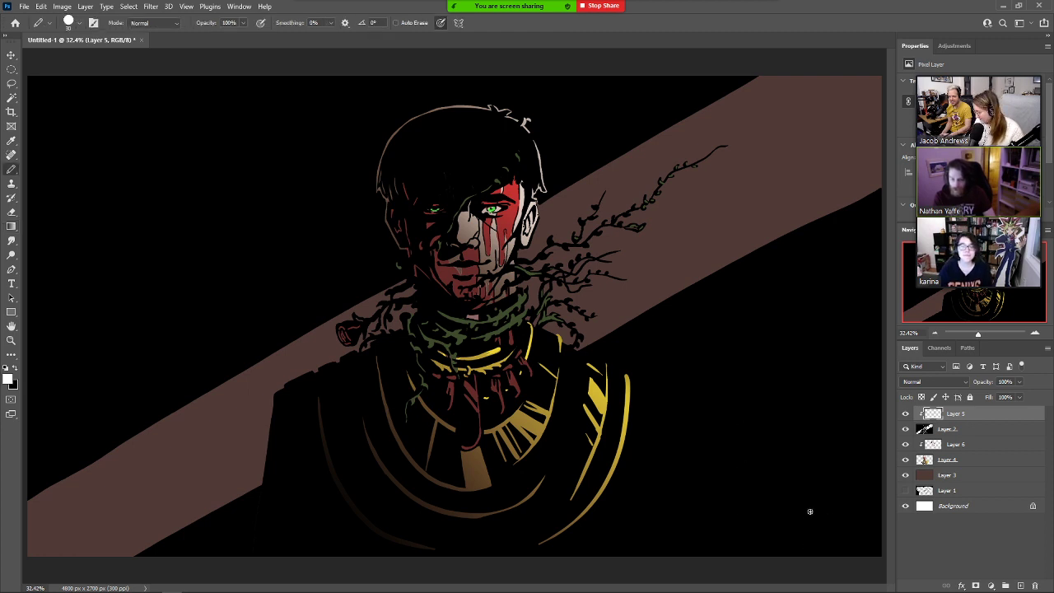
mouse_move(826, 555)
left_mouse_down()
mouse_move(830, 485)
mouse_move(794, 469)
mouse_move(766, 489)
mouse_move(737, 543)
left_mouse_up()
key("ctrl+z")
left_click(1022, 585)
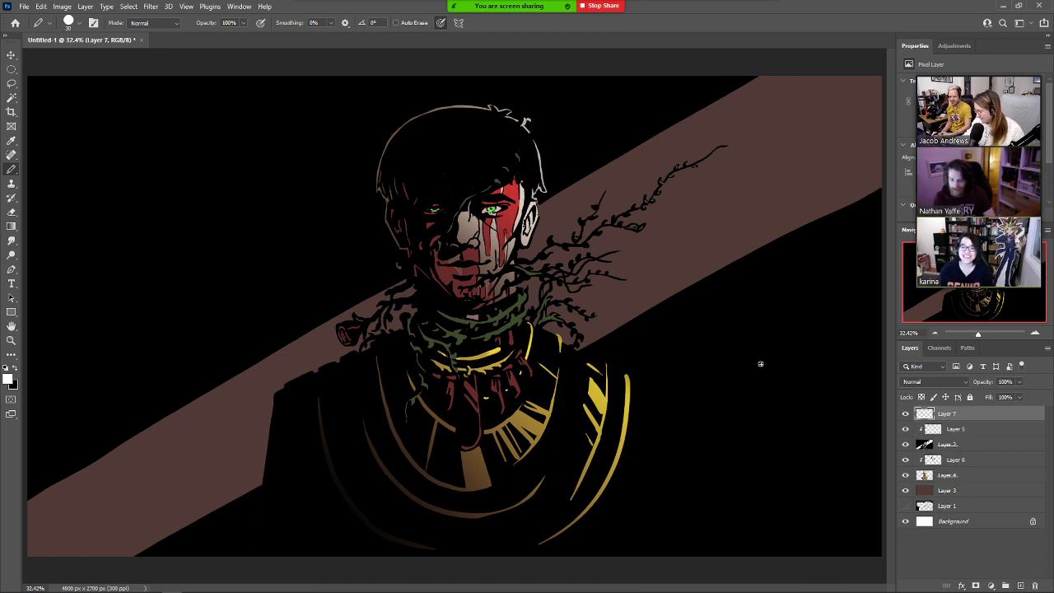
Draw a tall, closed white outline with the Pencil in the black area beside the figure's shoulder, replacing the first curve.
mouse_move(771, 353)
left_mouse_down()
mouse_move(740, 367)
mouse_move(727, 445)
mouse_move(756, 479)
mouse_move(785, 473)
left_mouse_up()
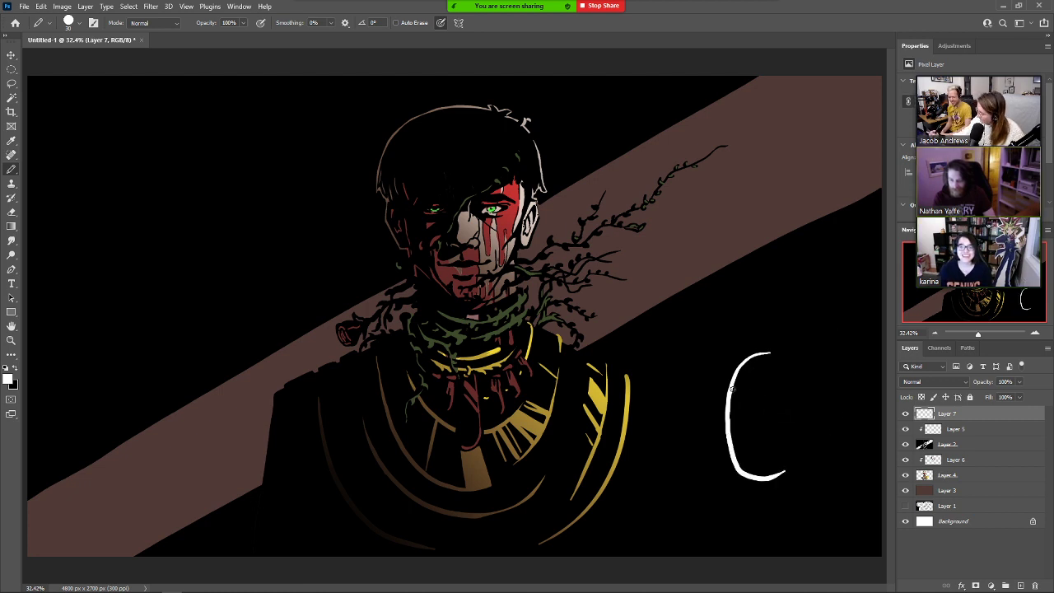
key("ctrl+z")
mouse_move(741, 357)
left_mouse_down()
mouse_move(768, 358)
mouse_move(783, 383)
mouse_move(788, 461)
mouse_move(740, 482)
left_mouse_up()
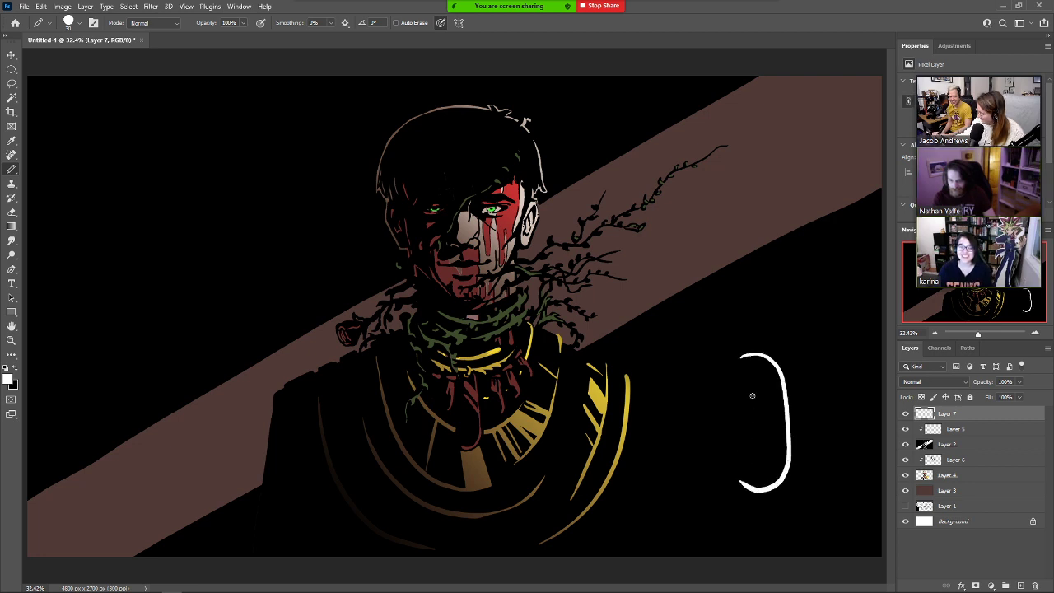
mouse_move(742, 357)
left_mouse_down()
mouse_move(731, 445)
mouse_move(756, 489)
left_mouse_up()
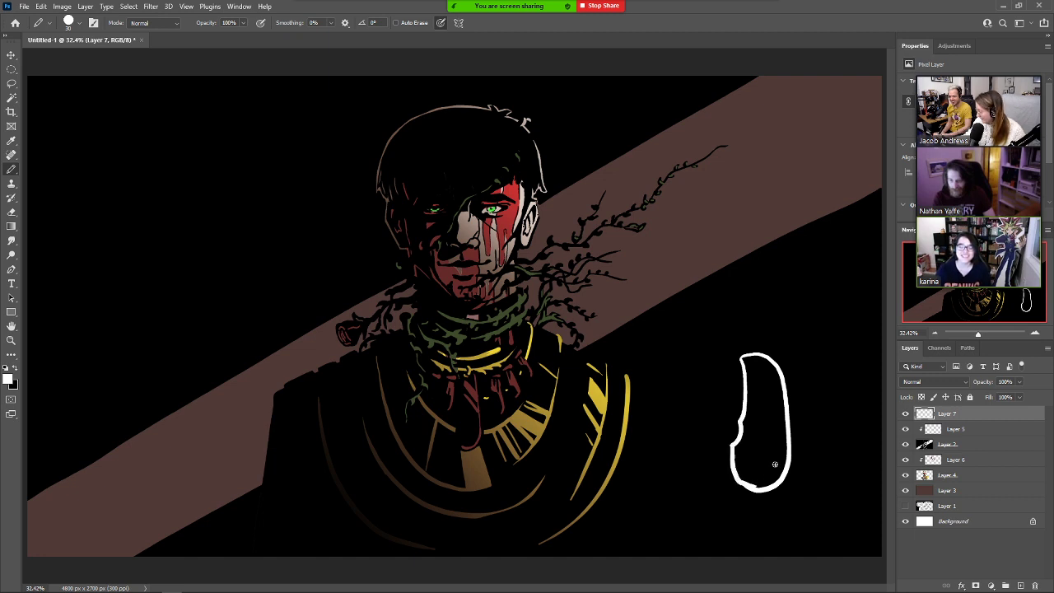
Fill the inside of the tall outline with white using the Paint Bucket.
key("w")
left_click(769, 434)
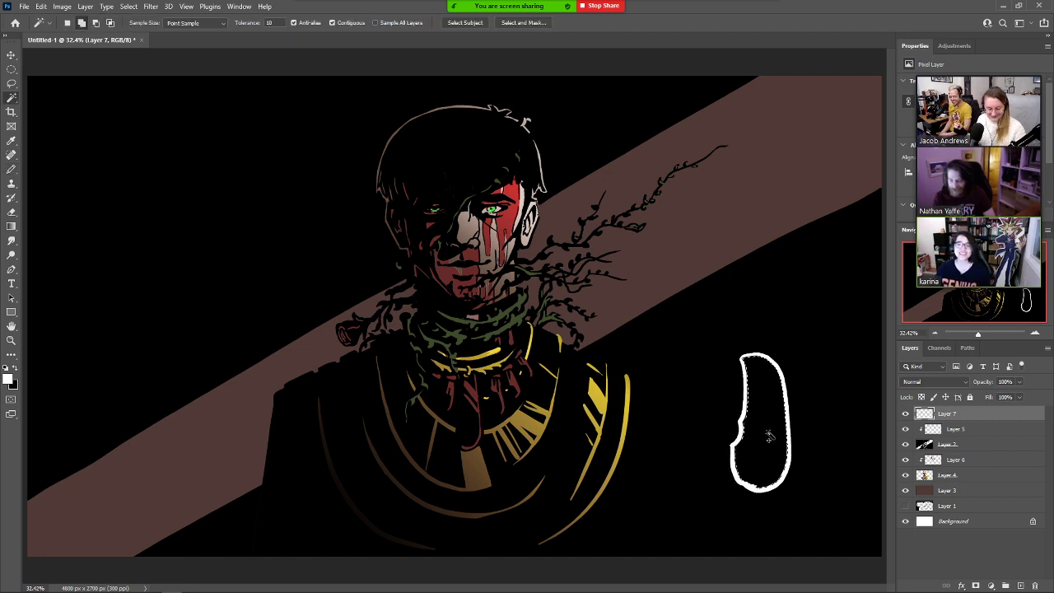
left_click(762, 425)
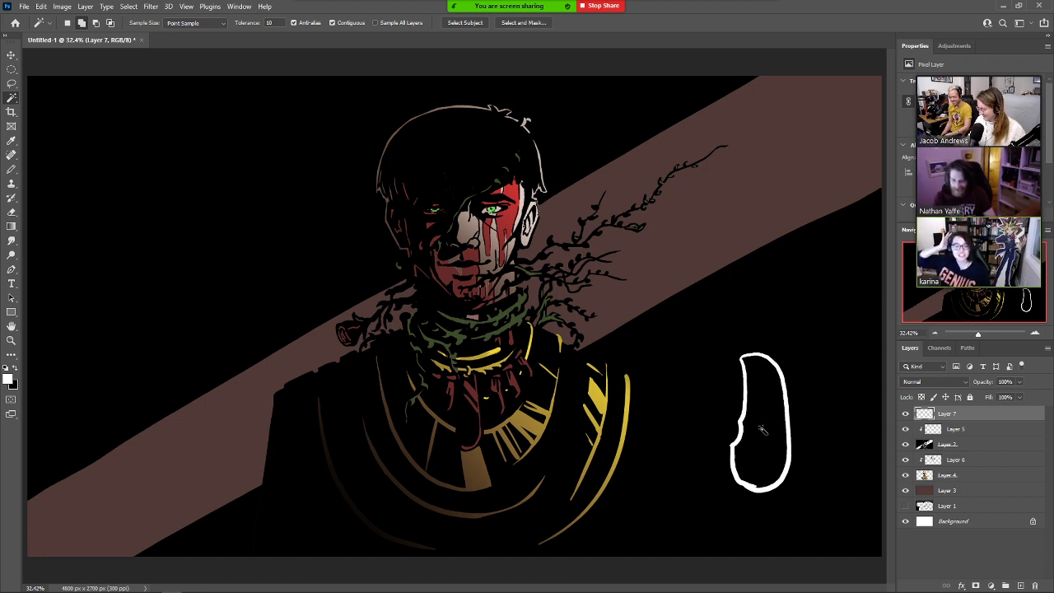
key("g")
left_click_drag(762, 434, 764, 431)
key("shift+g")
key("ctrl+z")
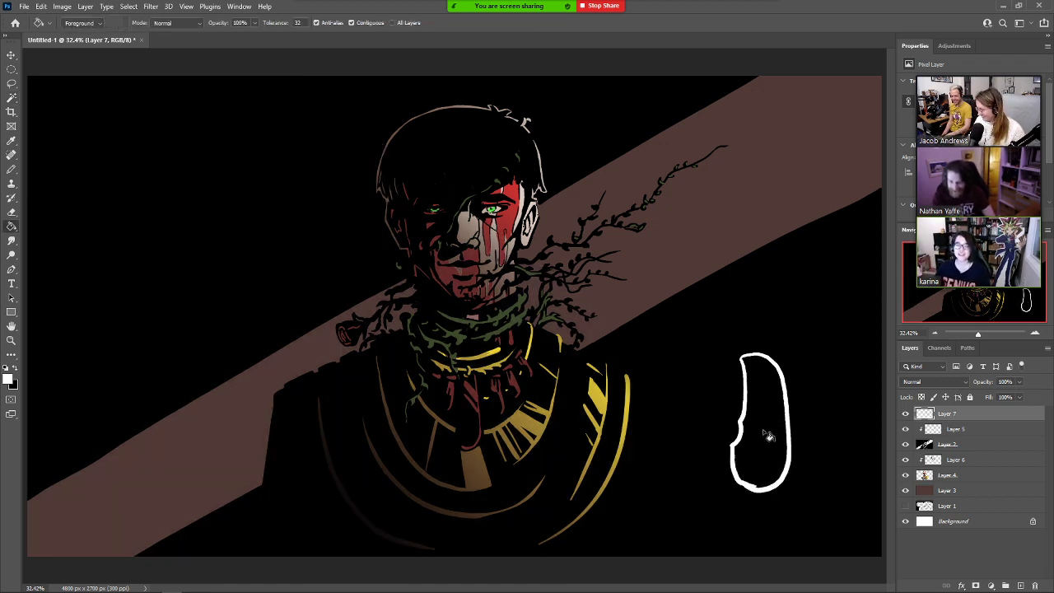
left_click(768, 437)
Draw a small white tuft above the filled white shape, and erase two oval eyes and a smiling mouth into the shape.
key("b")
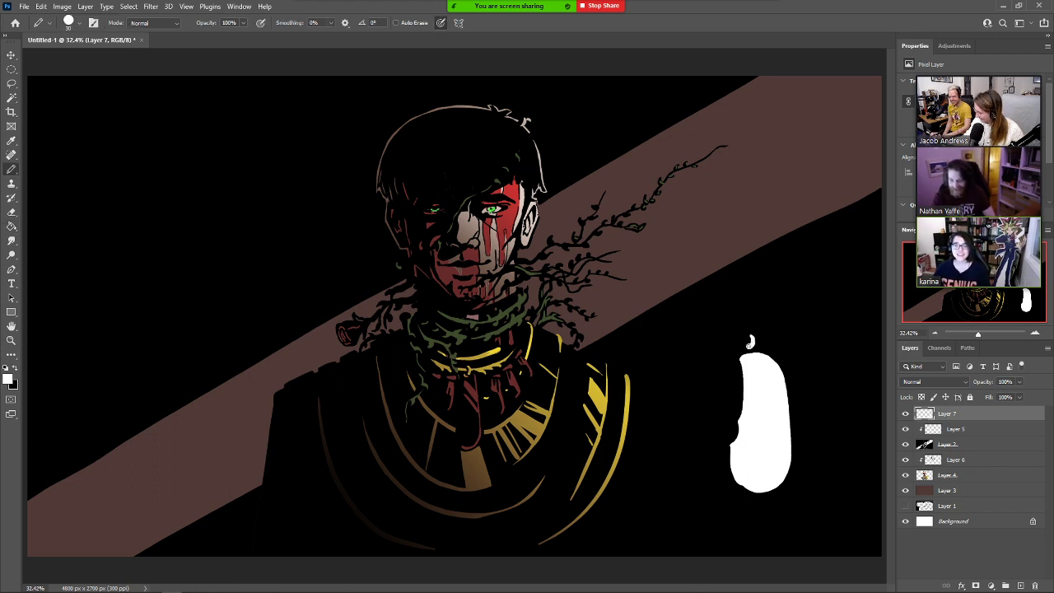
left_click_drag(743, 342, 740, 326)
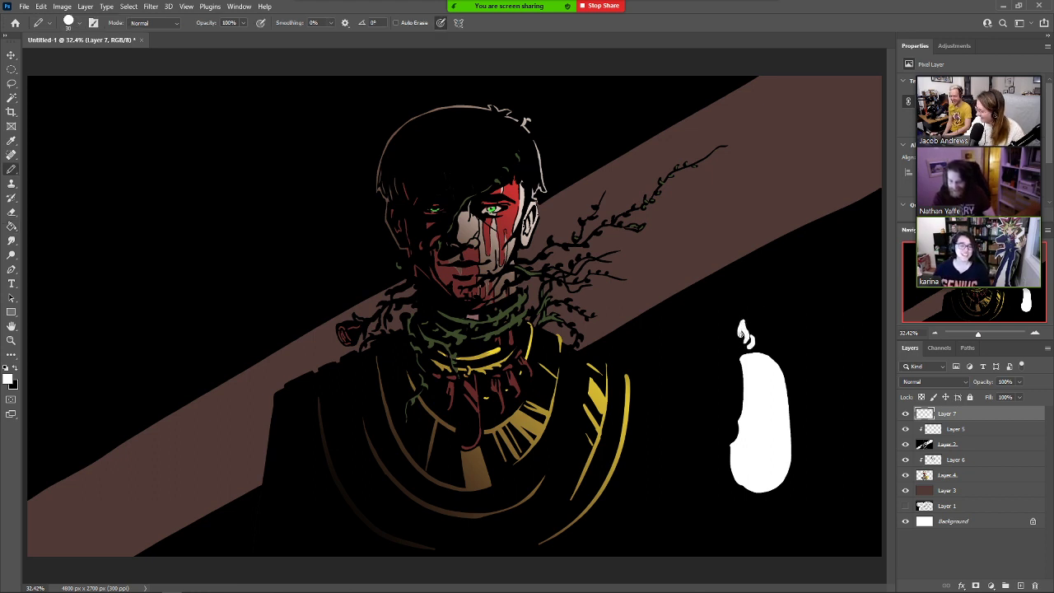
key("e")
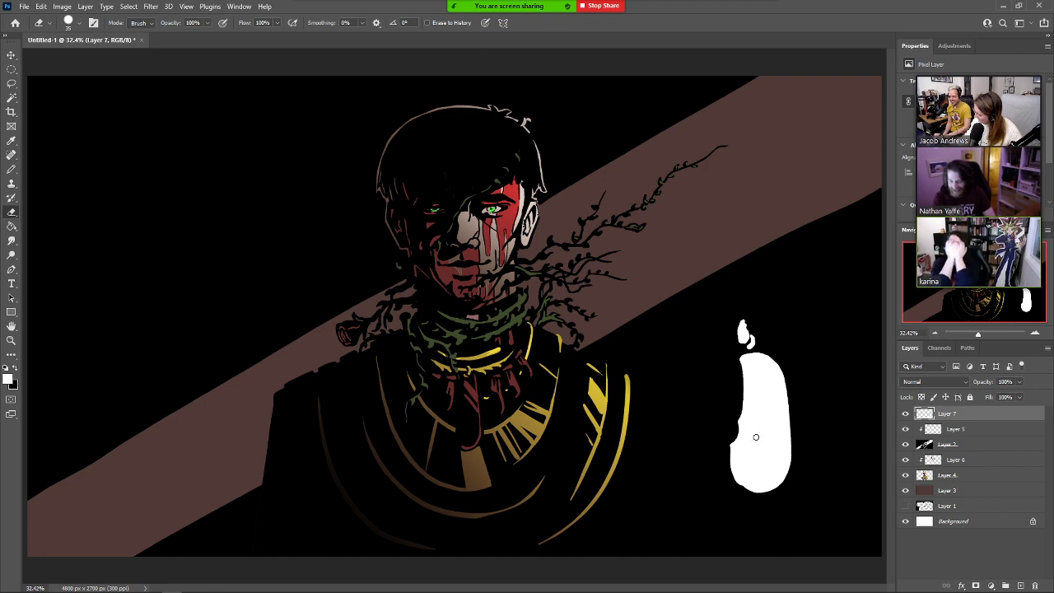
mouse_move(768, 437)
left_mouse_down()
mouse_move(731, 440)
mouse_move(765, 465)
mouse_move(761, 452)
mouse_move(750, 458)
left_mouse_up()
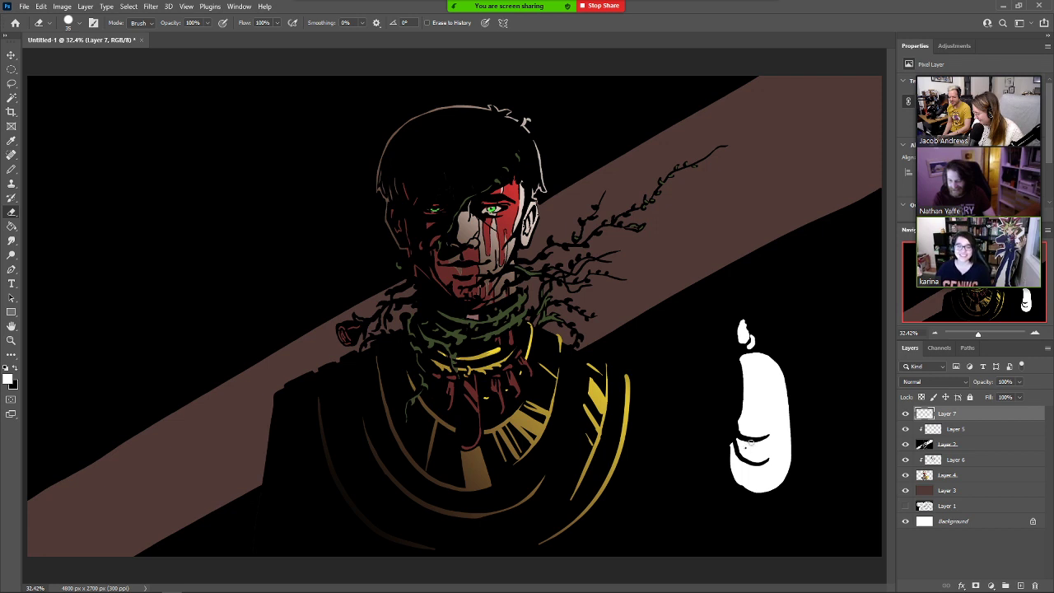
left_click_drag(752, 443, 750, 442)
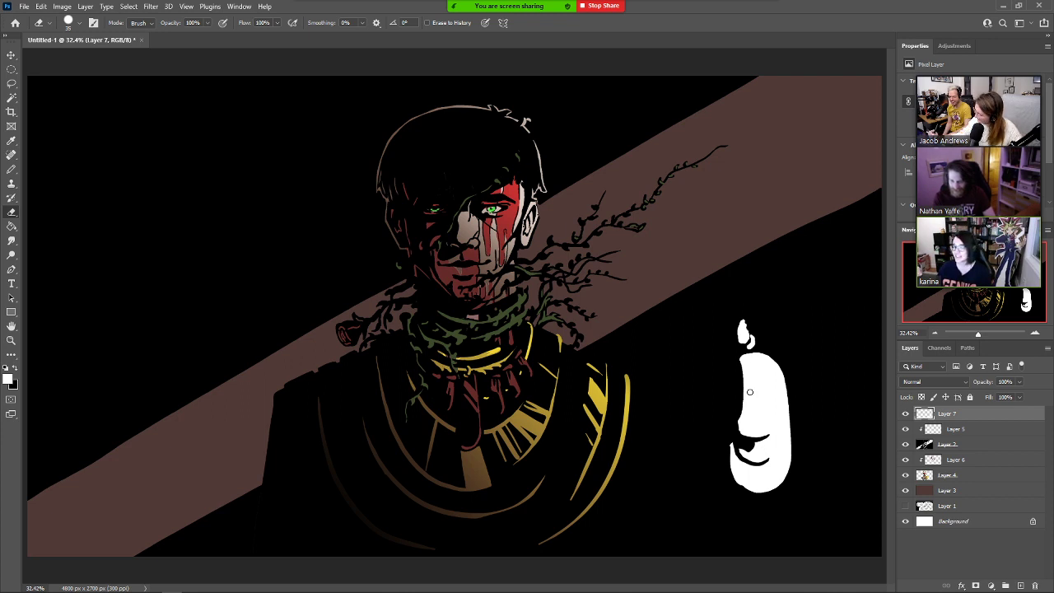
left_click_drag(772, 394, 750, 404)
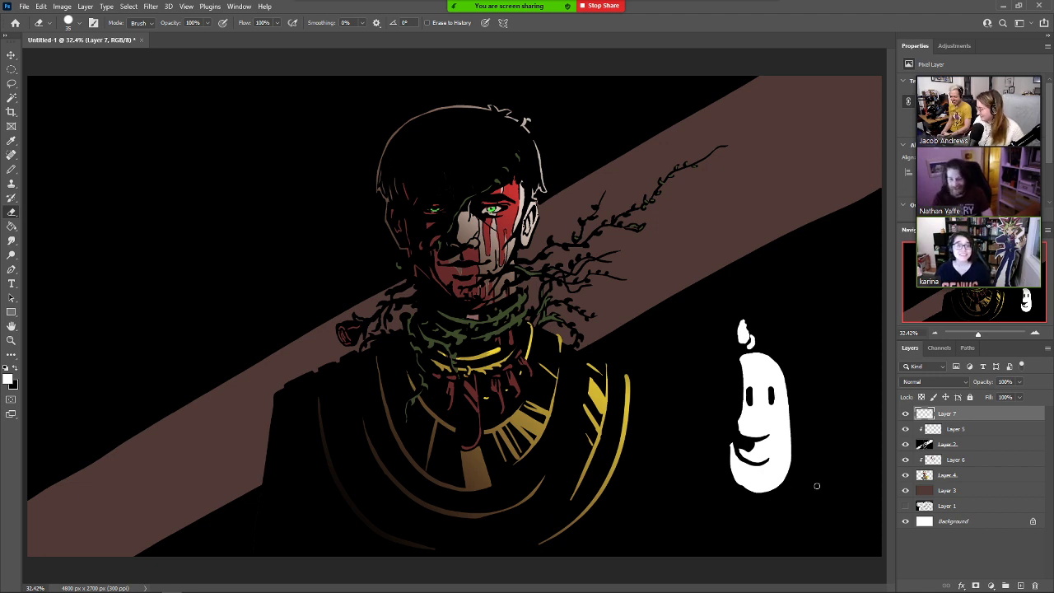
Draw a small white thumbs-up hand beside the smiling face, erasing gaps between the fingers and slimming the thumb.
key("b")
mouse_move(811, 463)
left_mouse_down()
mouse_move(814, 442)
mouse_move(833, 469)
mouse_move(817, 454)
mouse_move(812, 465)
left_mouse_up()
key("e")
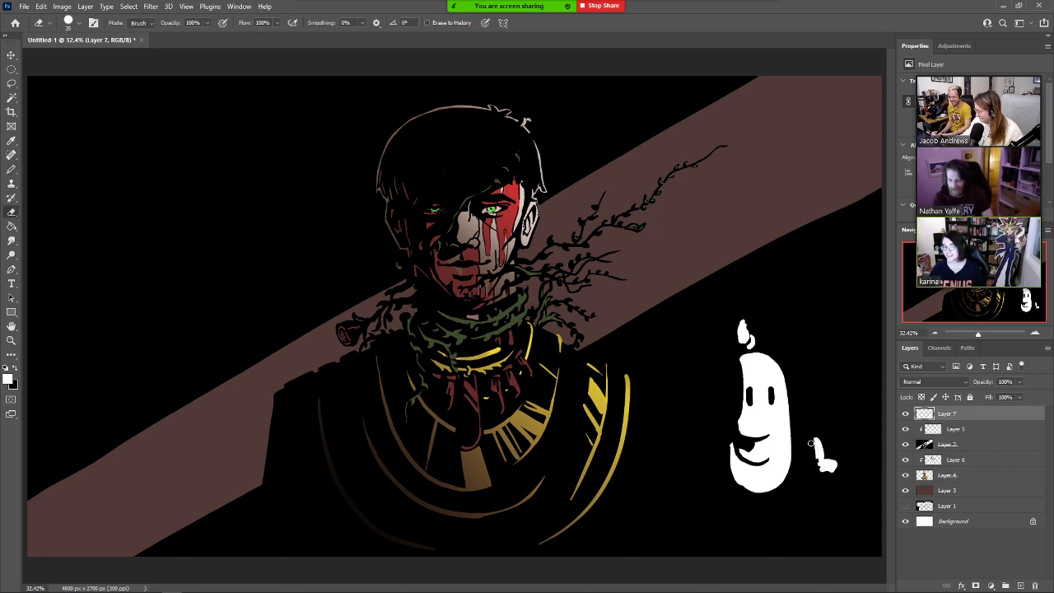
mouse_move(838, 470)
left_mouse_down()
mouse_move(818, 482)
mouse_move(835, 489)
left_mouse_up()
key("b")
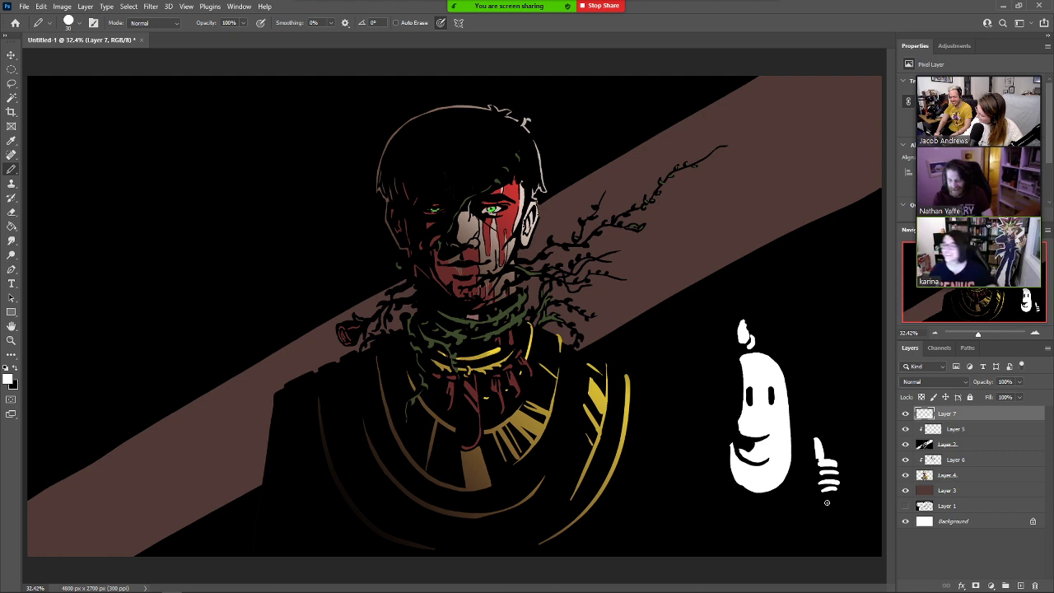
key("e")
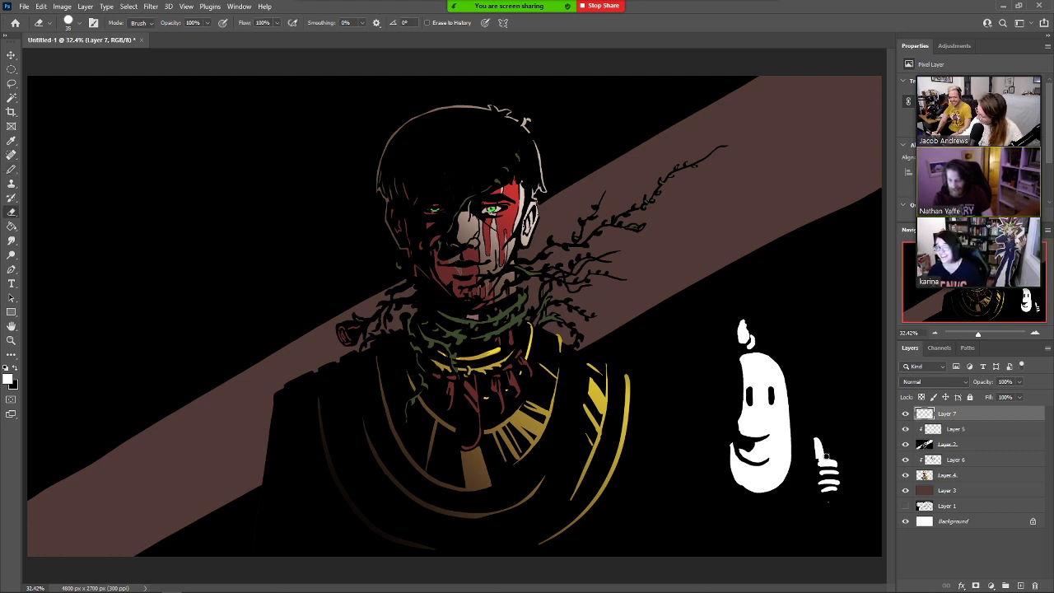
left_click_drag(813, 440, 817, 464)
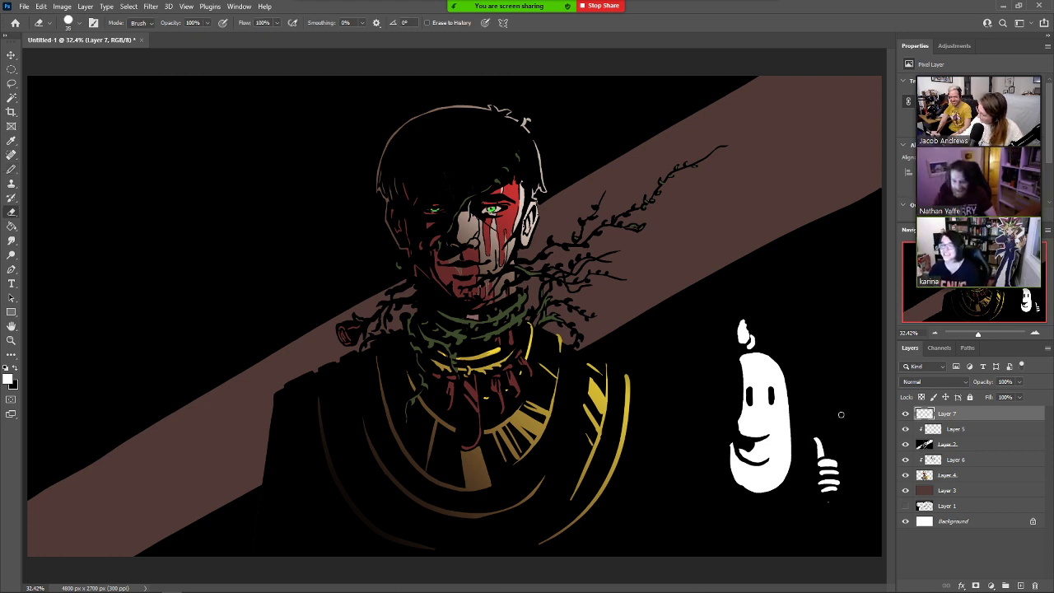
Draw white Pencil outlines for both sides of the smiling character's body and for the forearm below the thumbs-up hand.
key("b")
left_click_drag(717, 484, 745, 556)
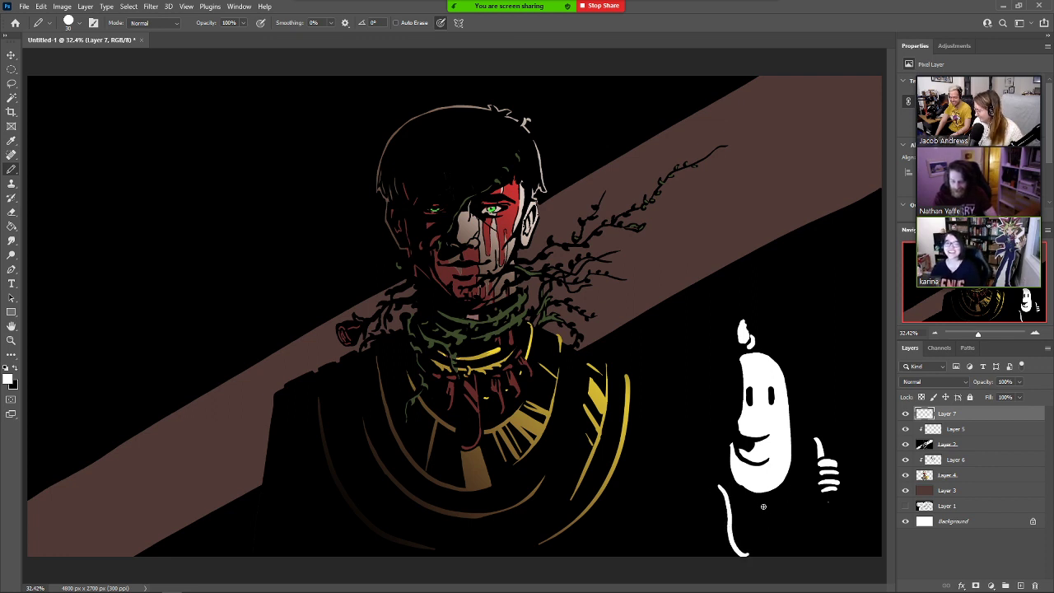
left_click_drag(785, 498, 798, 555)
left_click_drag(828, 509, 819, 567)
left_click_drag(825, 509, 798, 550)
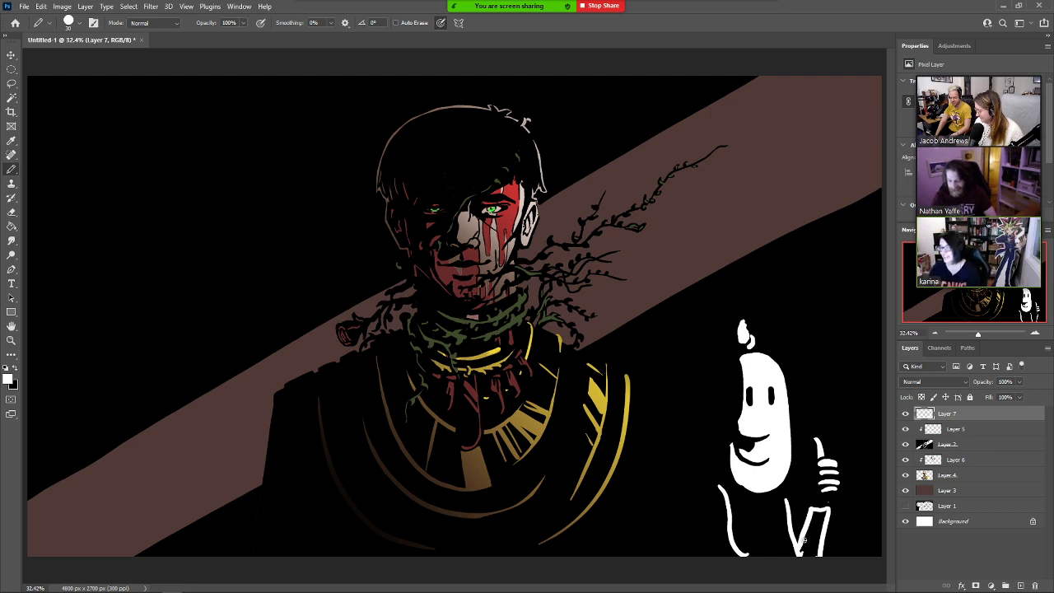
Fill the forearm outline with white, trim it with the Eraser, and thicken the adjacent side of the body with the Pencil.
key("g")
left_click(811, 527)
key("e")
left_click_drag(816, 505, 803, 562)
mouse_move(792, 516)
left_mouse_down()
mouse_move(804, 562)
mouse_move(812, 504)
mouse_move(804, 539)
left_mouse_up()
key("b")
mouse_move(784, 498)
left_mouse_down()
mouse_move(777, 527)
mouse_move(789, 560)
left_mouse_up()
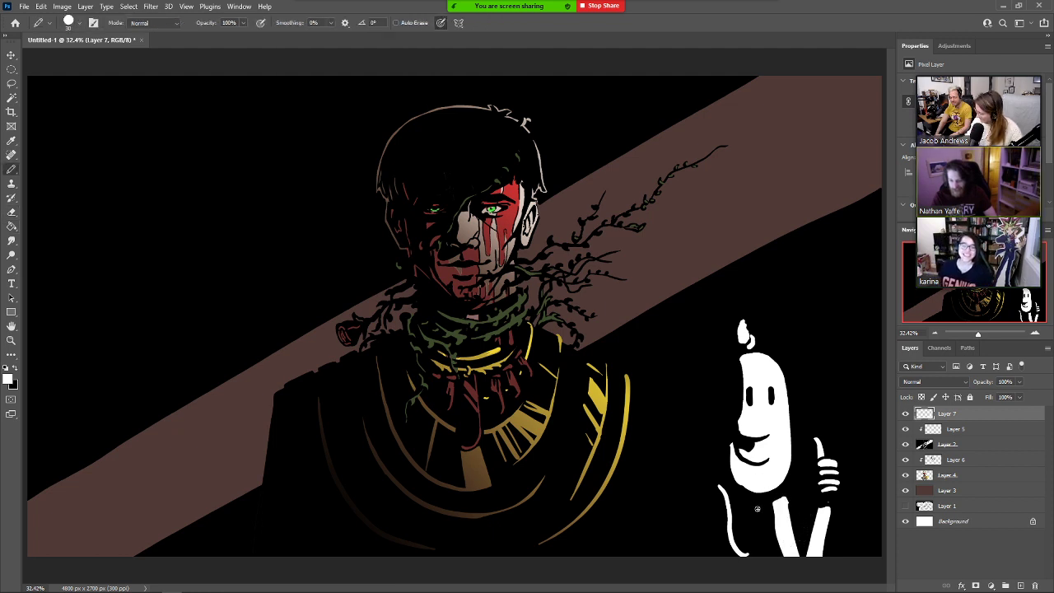
Close and fill the white shape on the body's far side from the hand, add a white arm beside it, and trim the arm's edge.
mouse_move(758, 508)
left_mouse_down()
mouse_move(743, 554)
mouse_move(749, 505)
mouse_move(726, 497)
left_mouse_up()
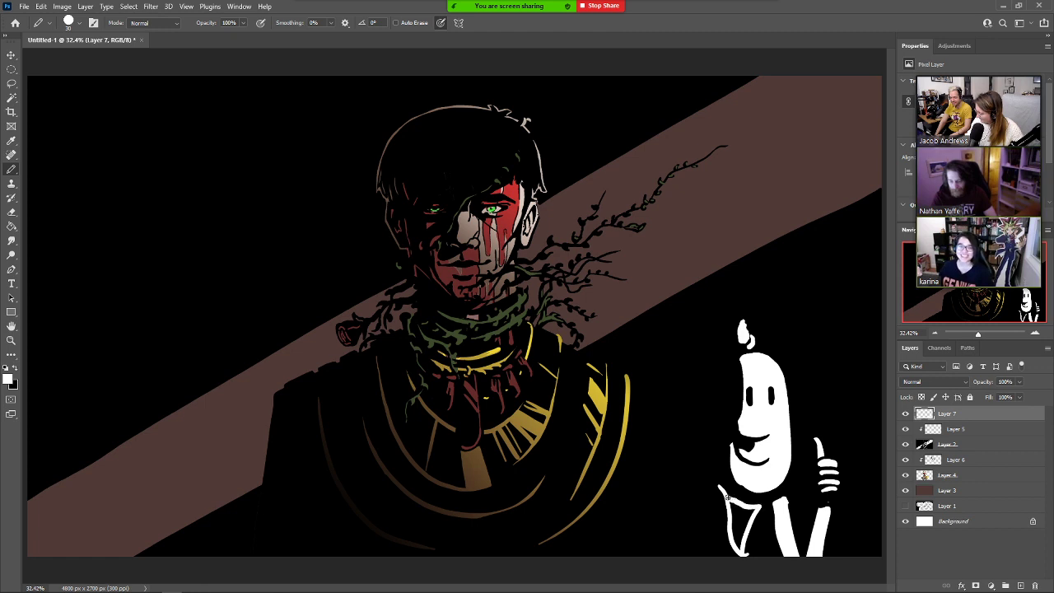
key("g")
left_click(741, 524)
key("b")
mouse_move(714, 486)
left_mouse_down()
mouse_move(723, 540)
mouse_move(742, 497)
mouse_move(721, 487)
mouse_move(752, 547)
left_mouse_up()
key("e")
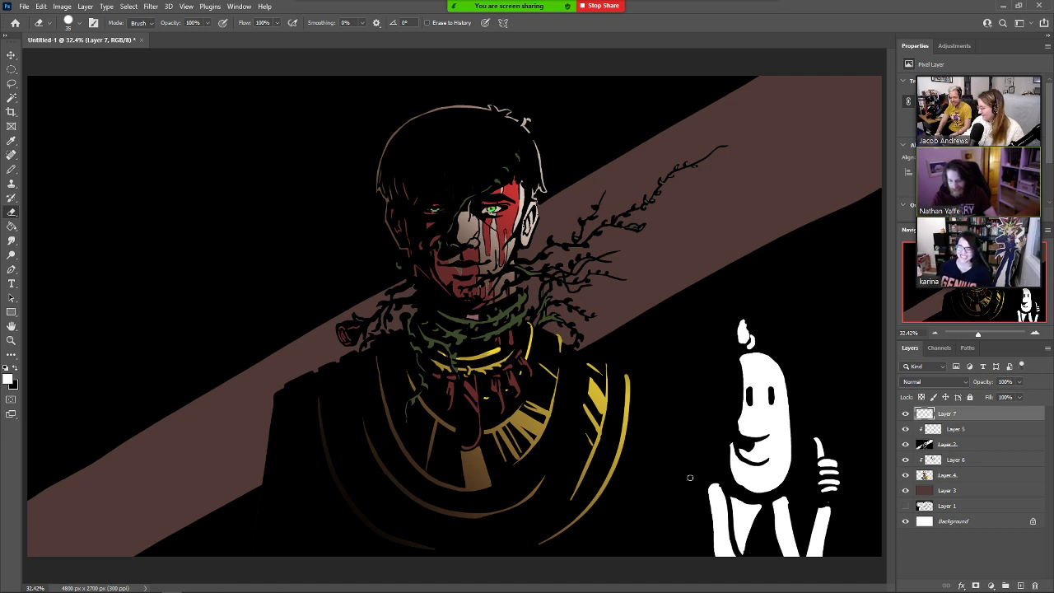
mouse_move(714, 511)
left_mouse_down()
mouse_move(728, 576)
mouse_move(720, 570)
left_mouse_up()
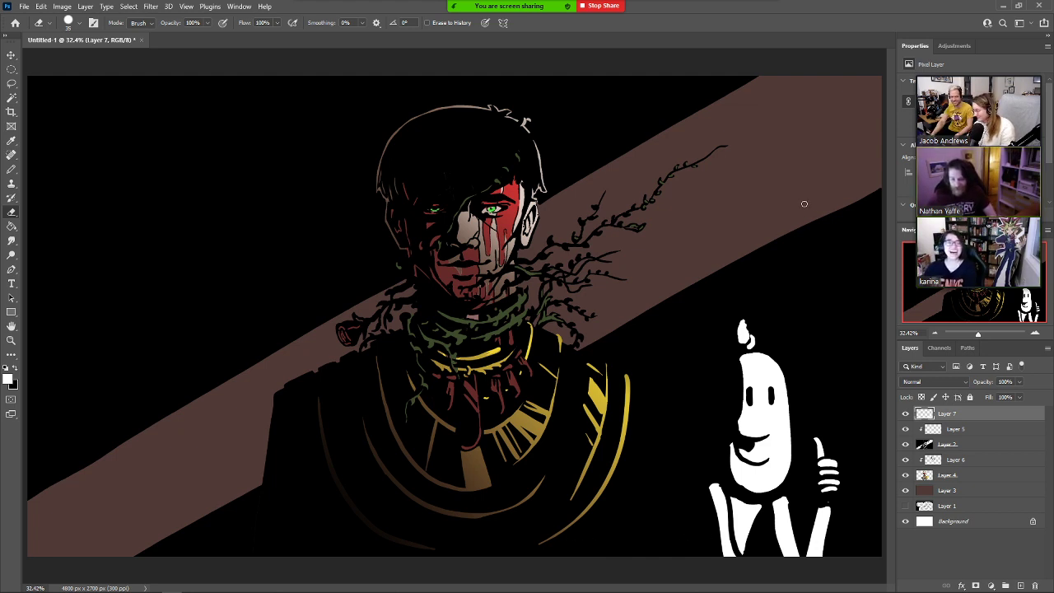
Stop sharing the screen in the Zoom meeting.
left_click(604, 7)
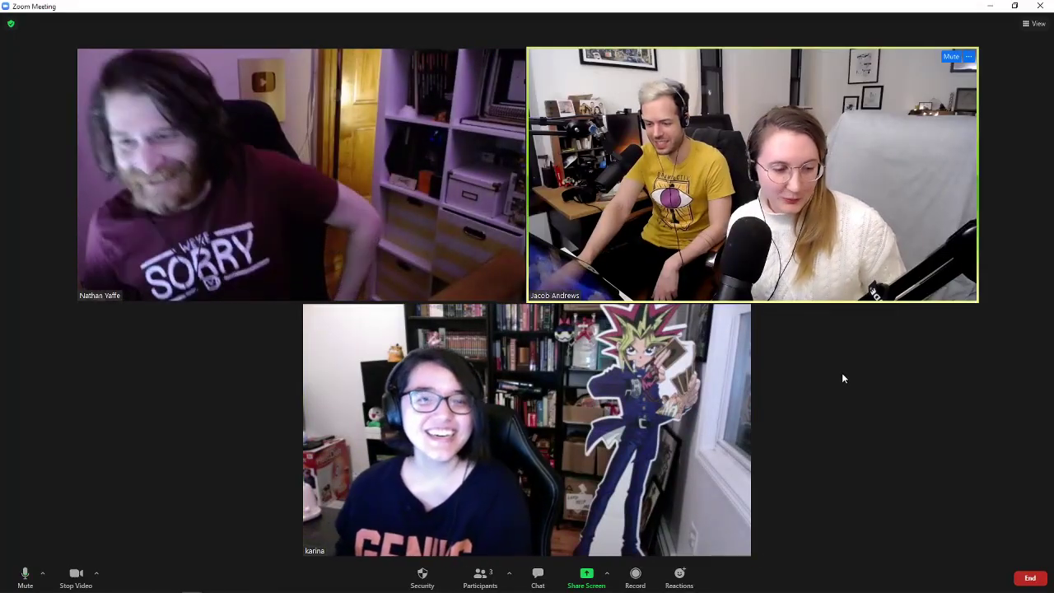
mouse_move(826, 591)
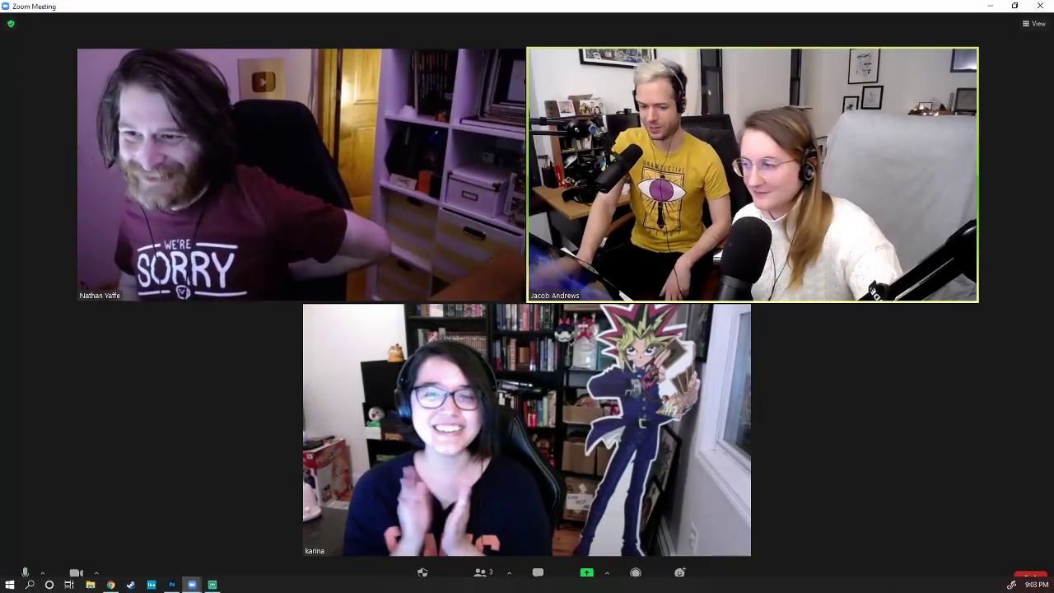